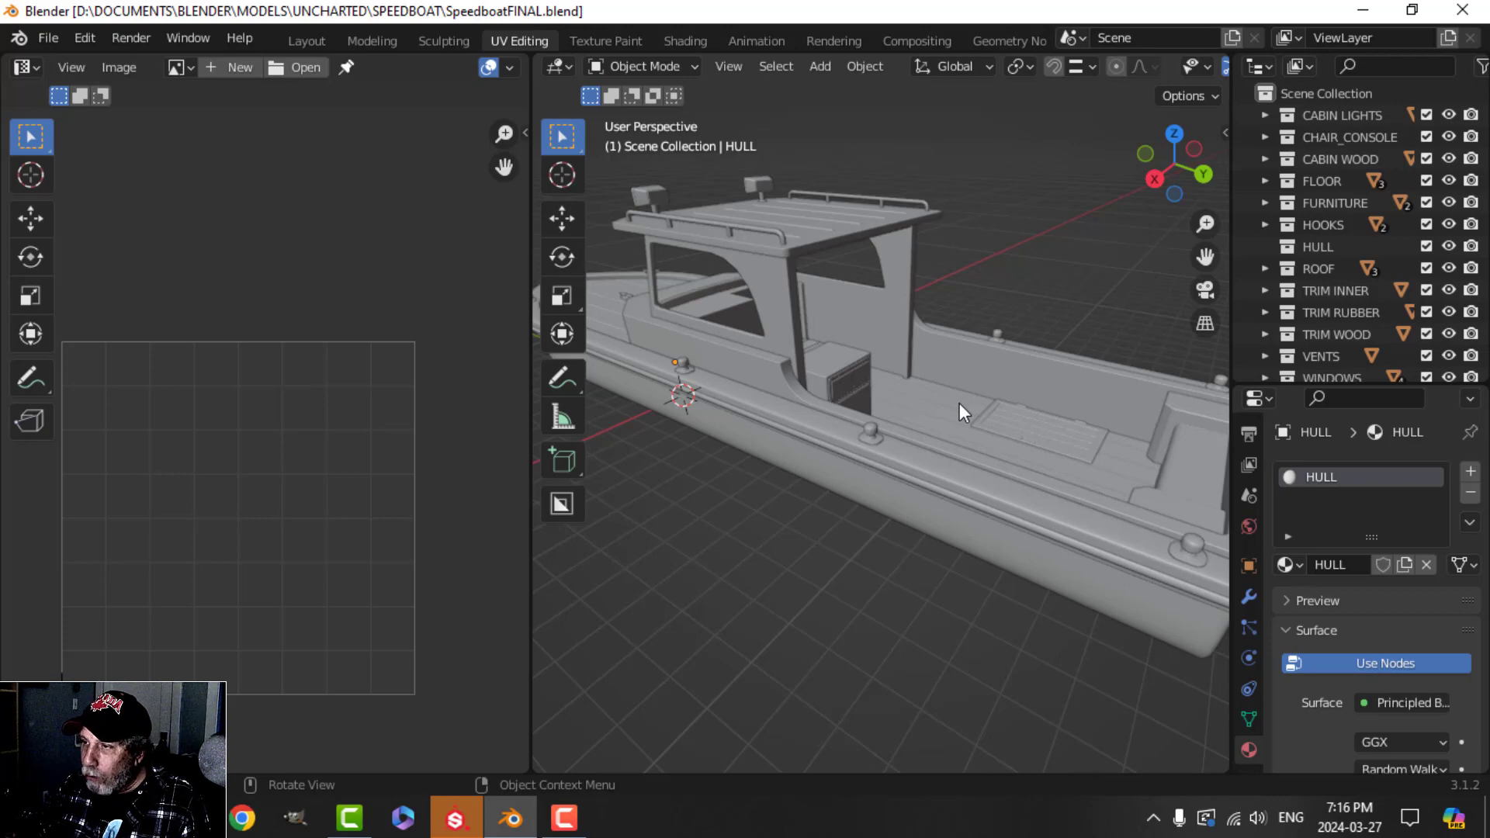
- Examine the speedboat model's roof and cabin wood parts from several angles
click(844, 237)
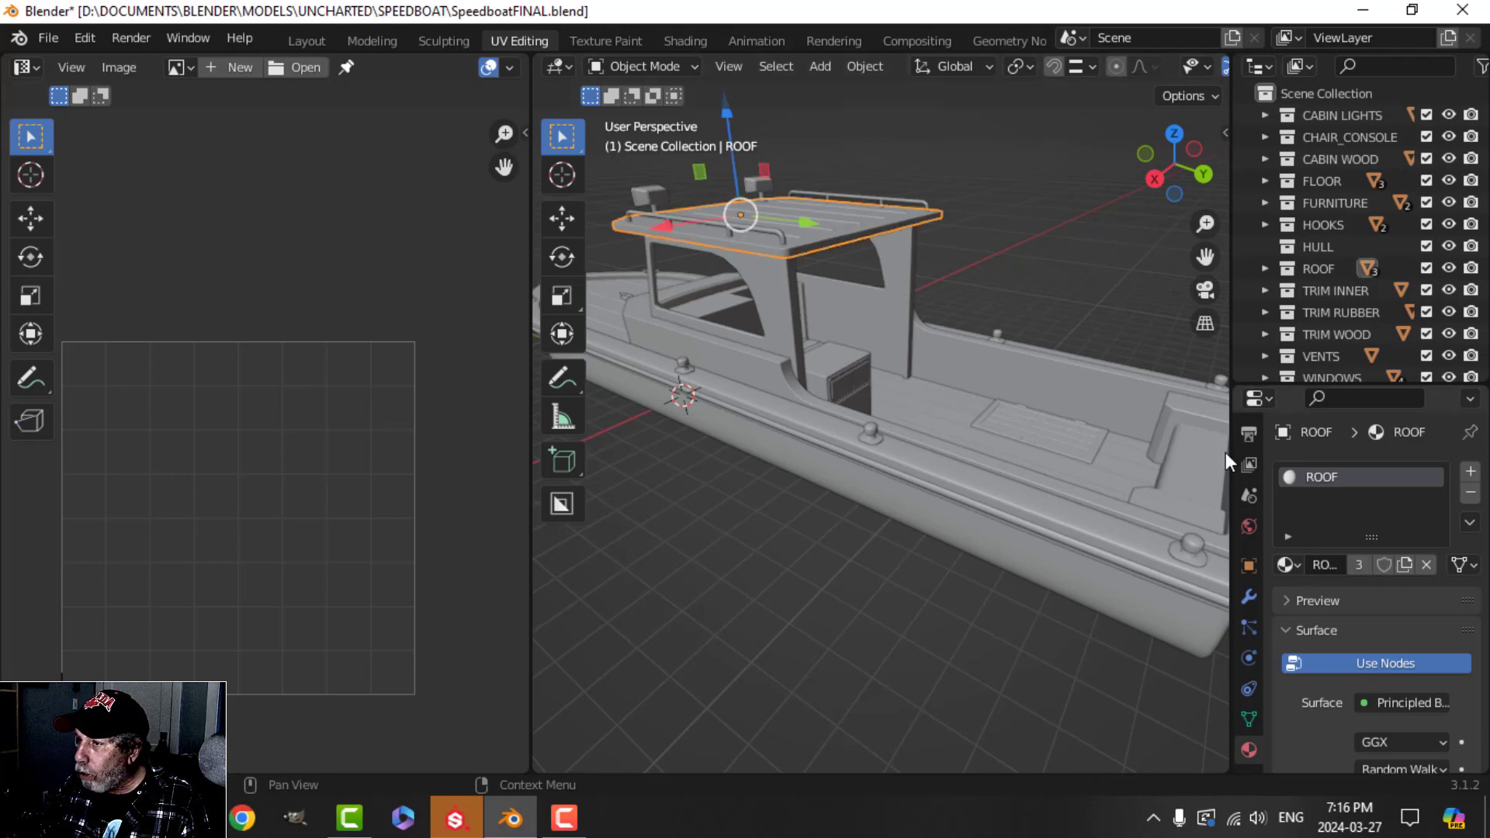
click(772, 296)
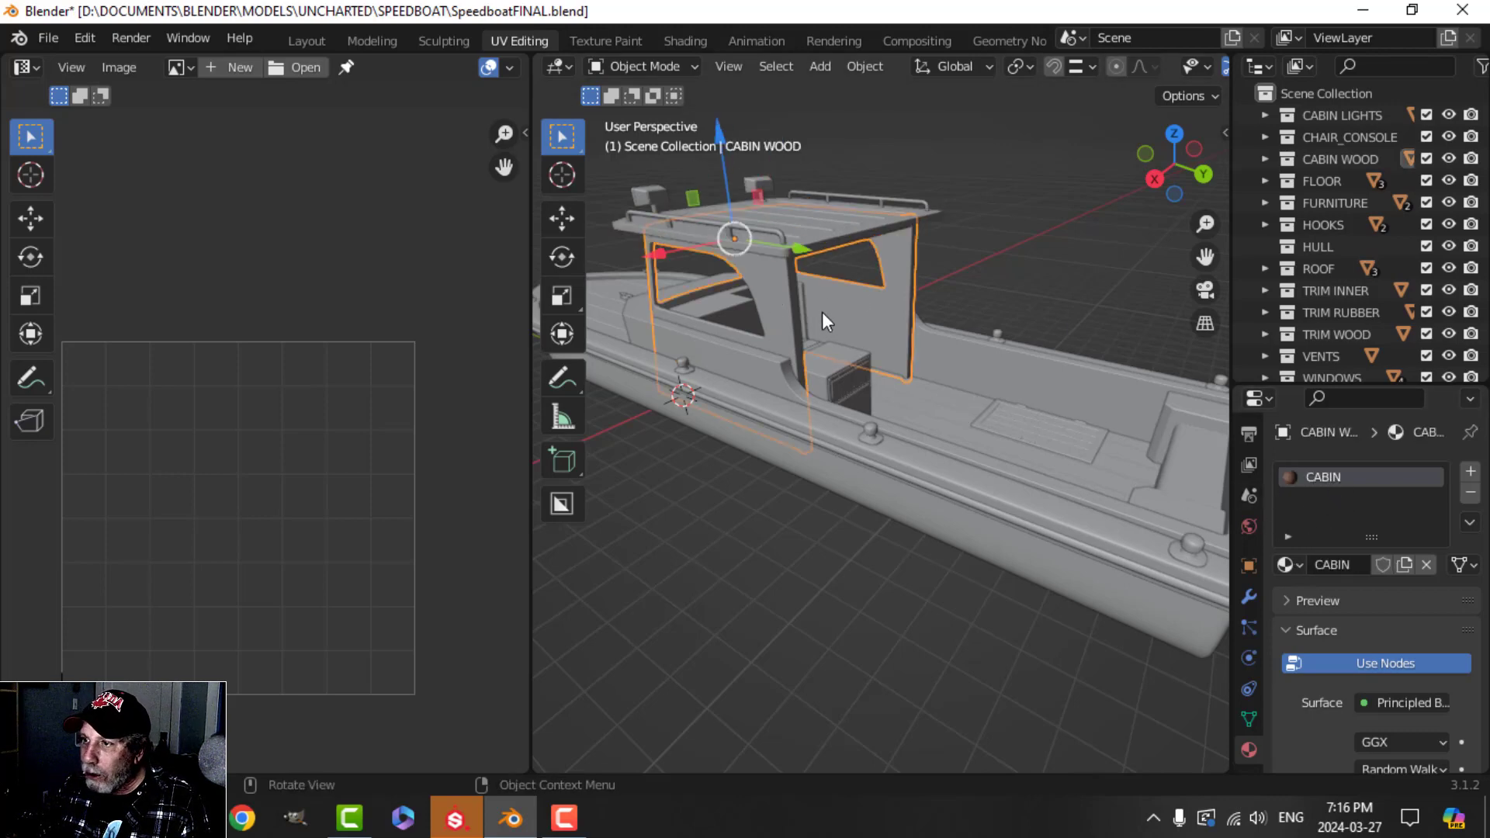
key(alt+a)
mouse_move(819, 308)
middle_down()
mouse_move(827, 287)
mouse_move(844, 291)
mouse_move(826, 296)
middle_up()
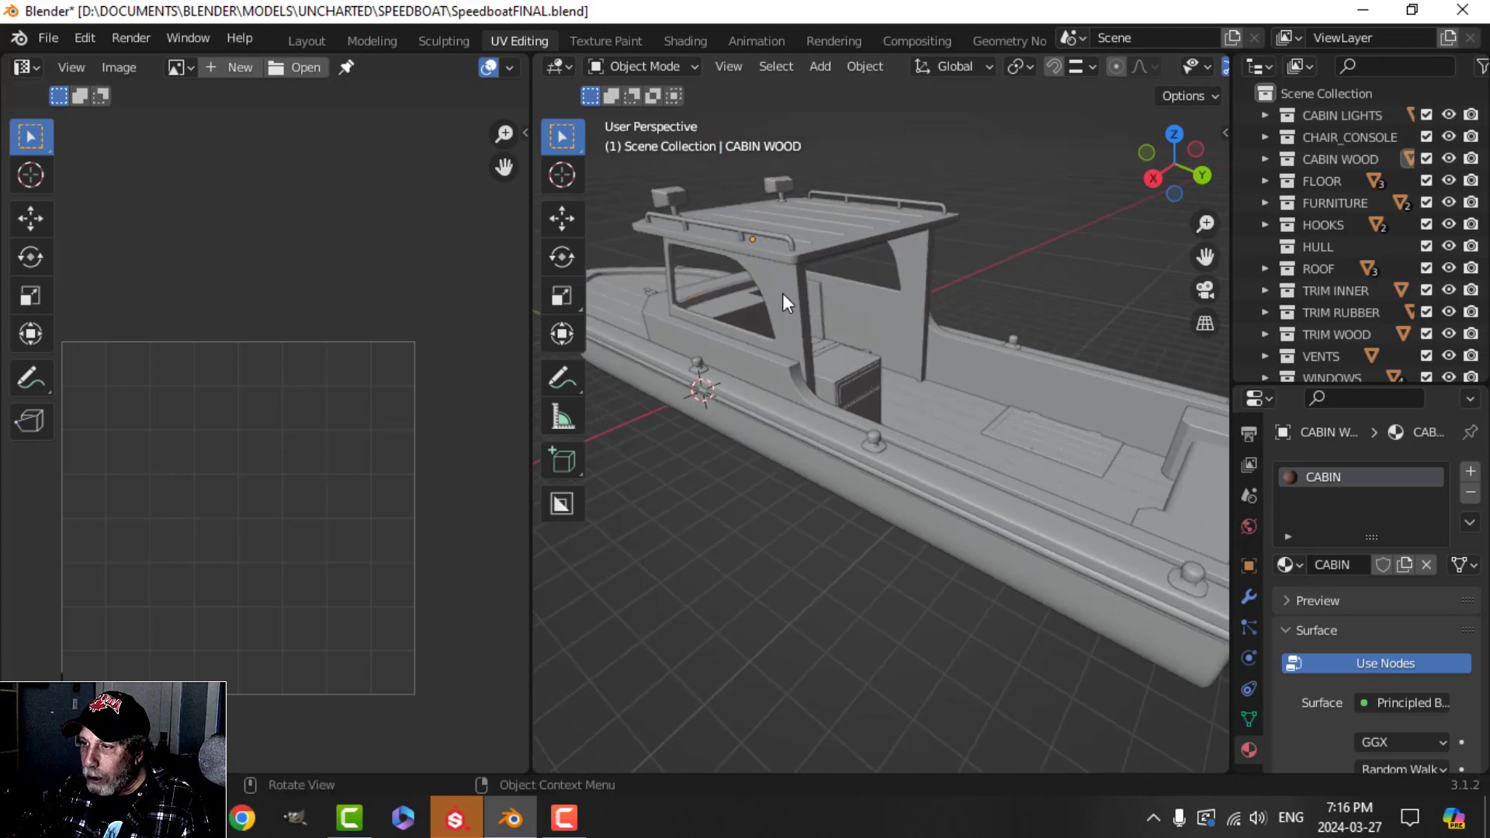
scroll(832, 352, down, 2)
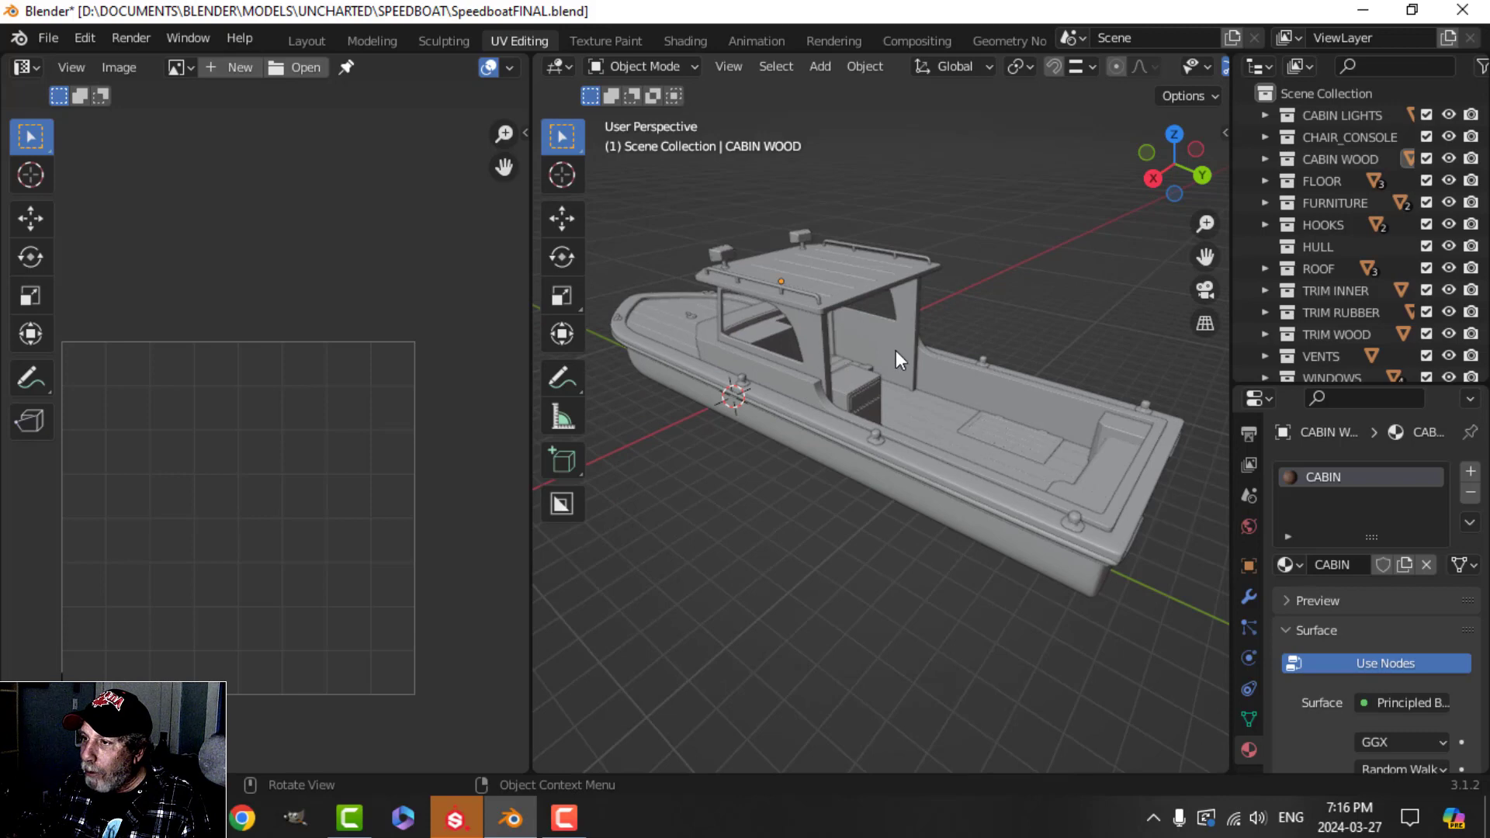
middle_drag(896, 351, 823, 342)
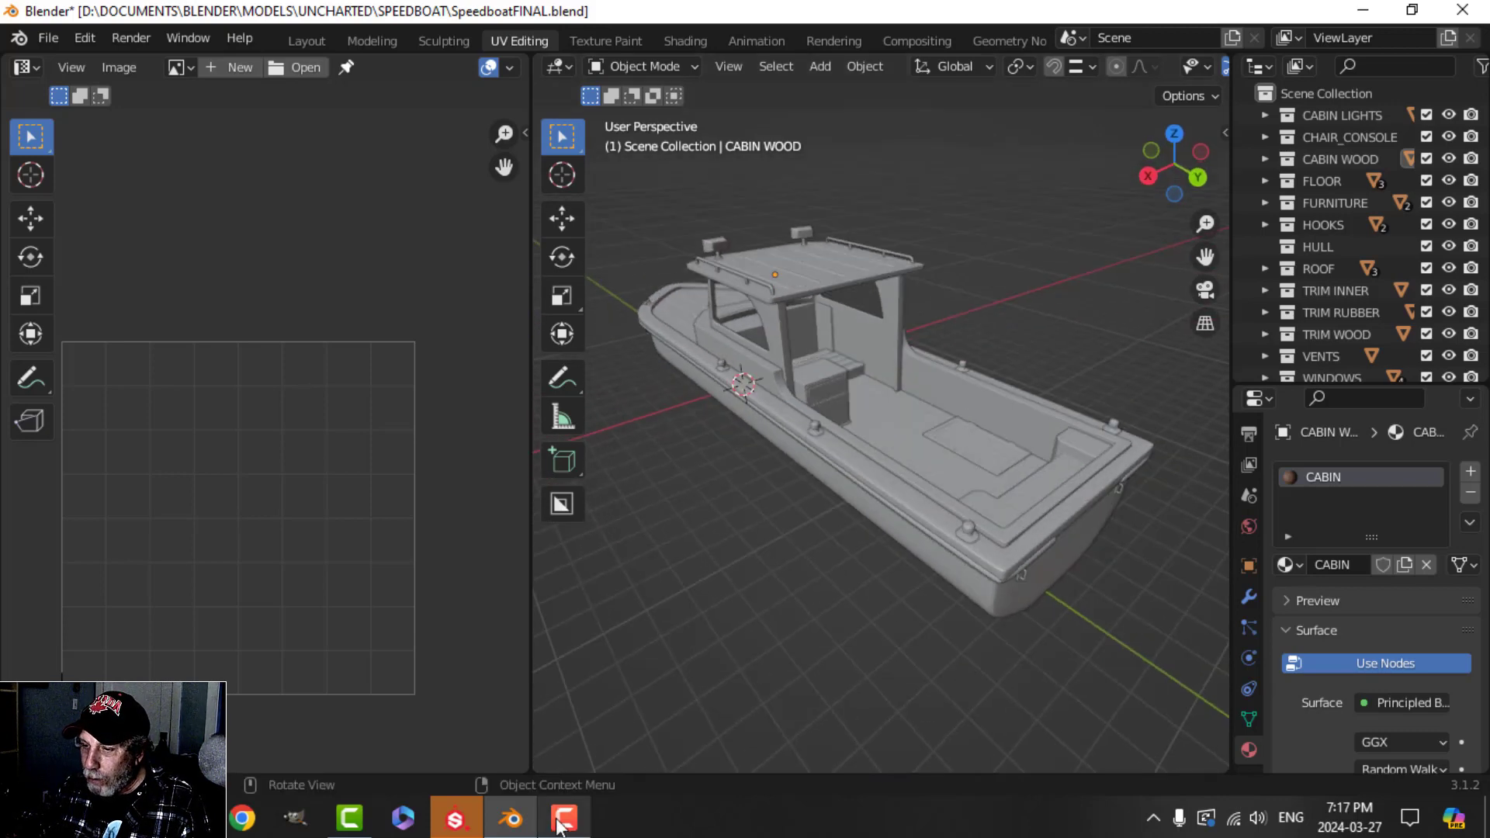
- Switch to Substance Painter and examine the untextured boat from all sides, checking which parts the CABIN and DECK FURNITURE texture sets cover
click(455, 818)
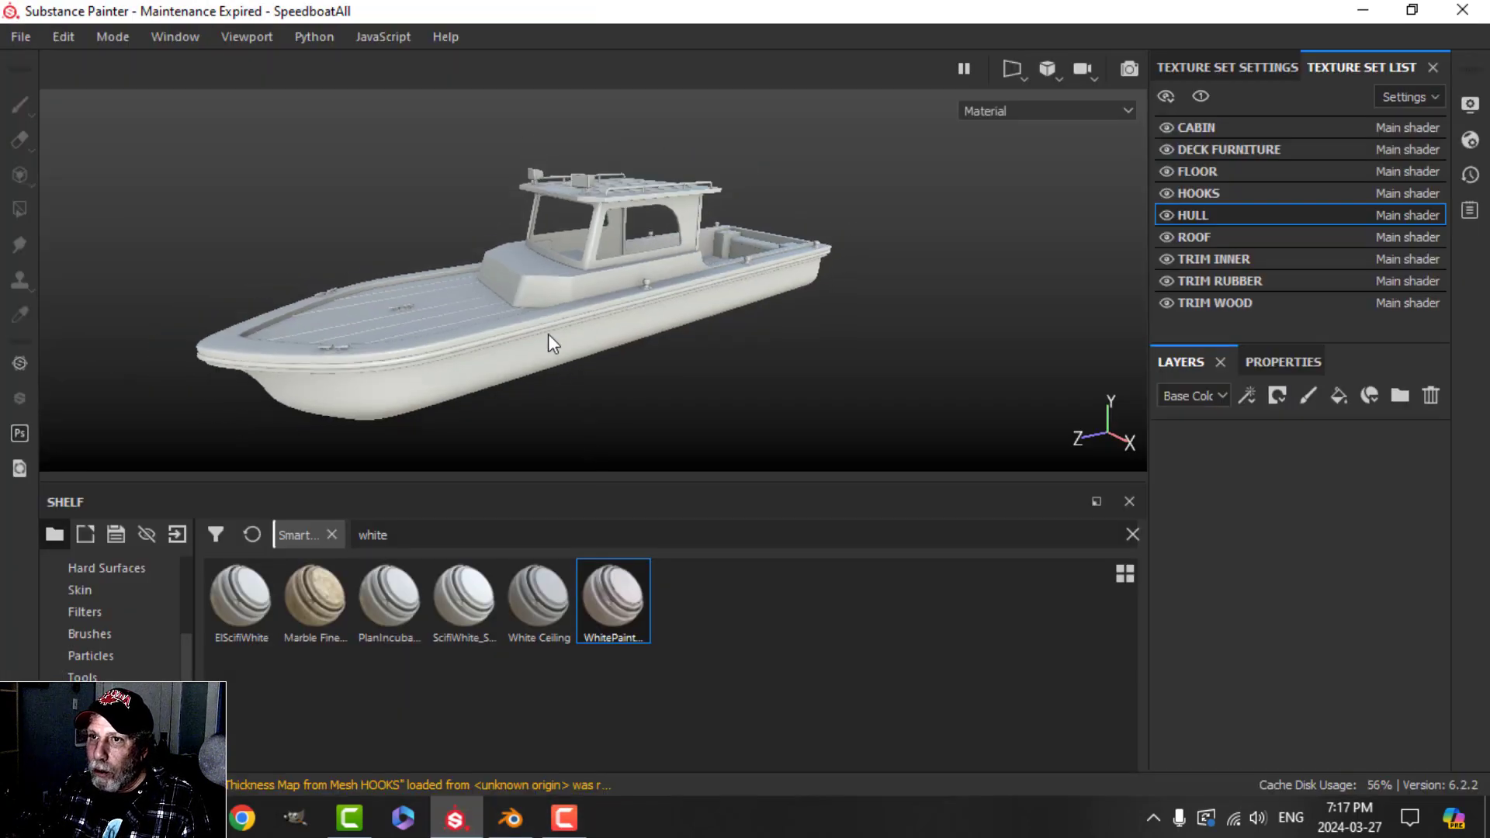
alt+drag(543, 331, 832, 321)
alt+middle_drag(849, 304, 749, 314)
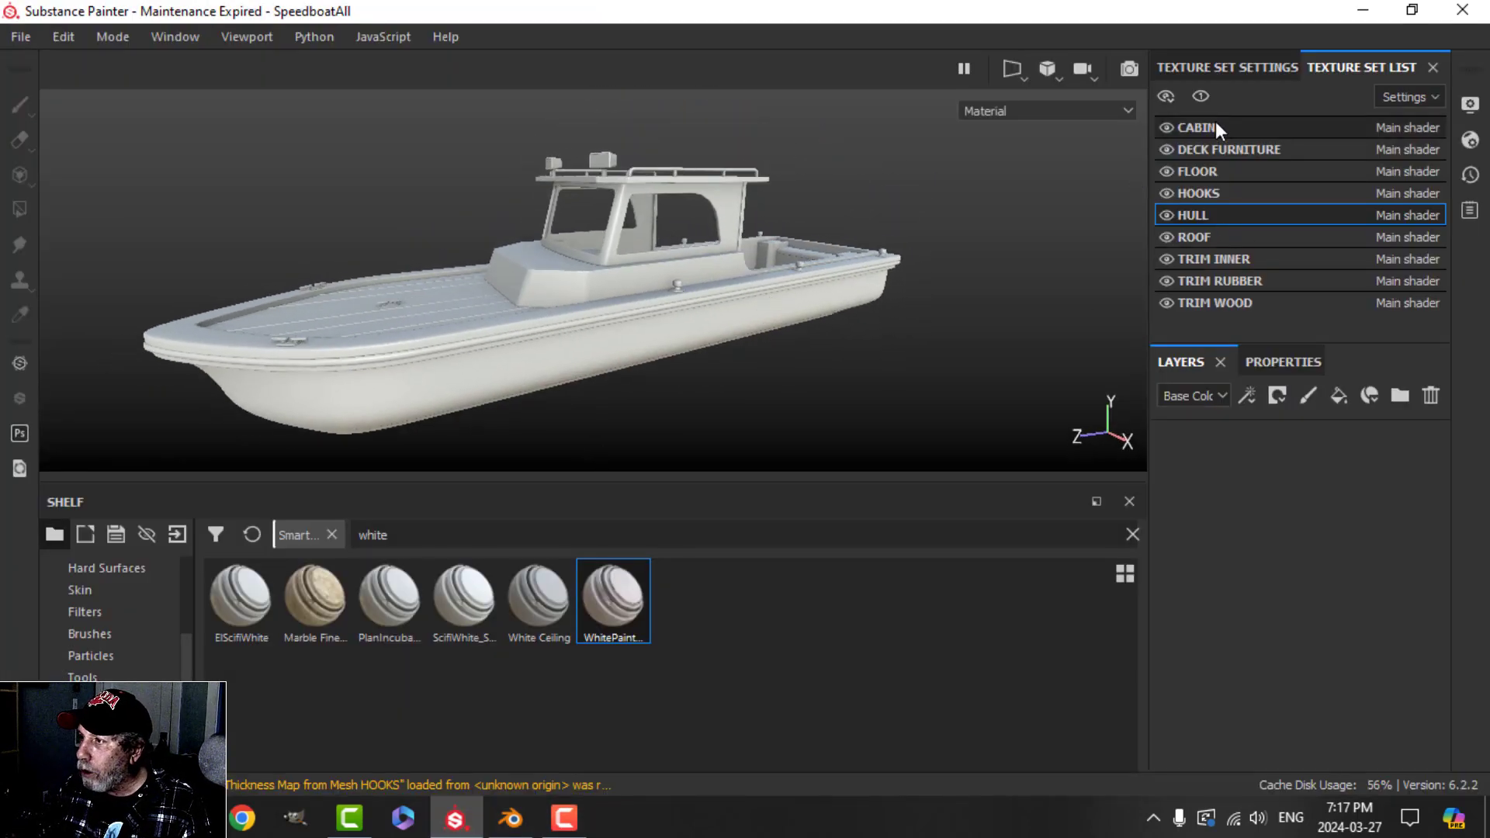
click(1167, 128)
click(1168, 128)
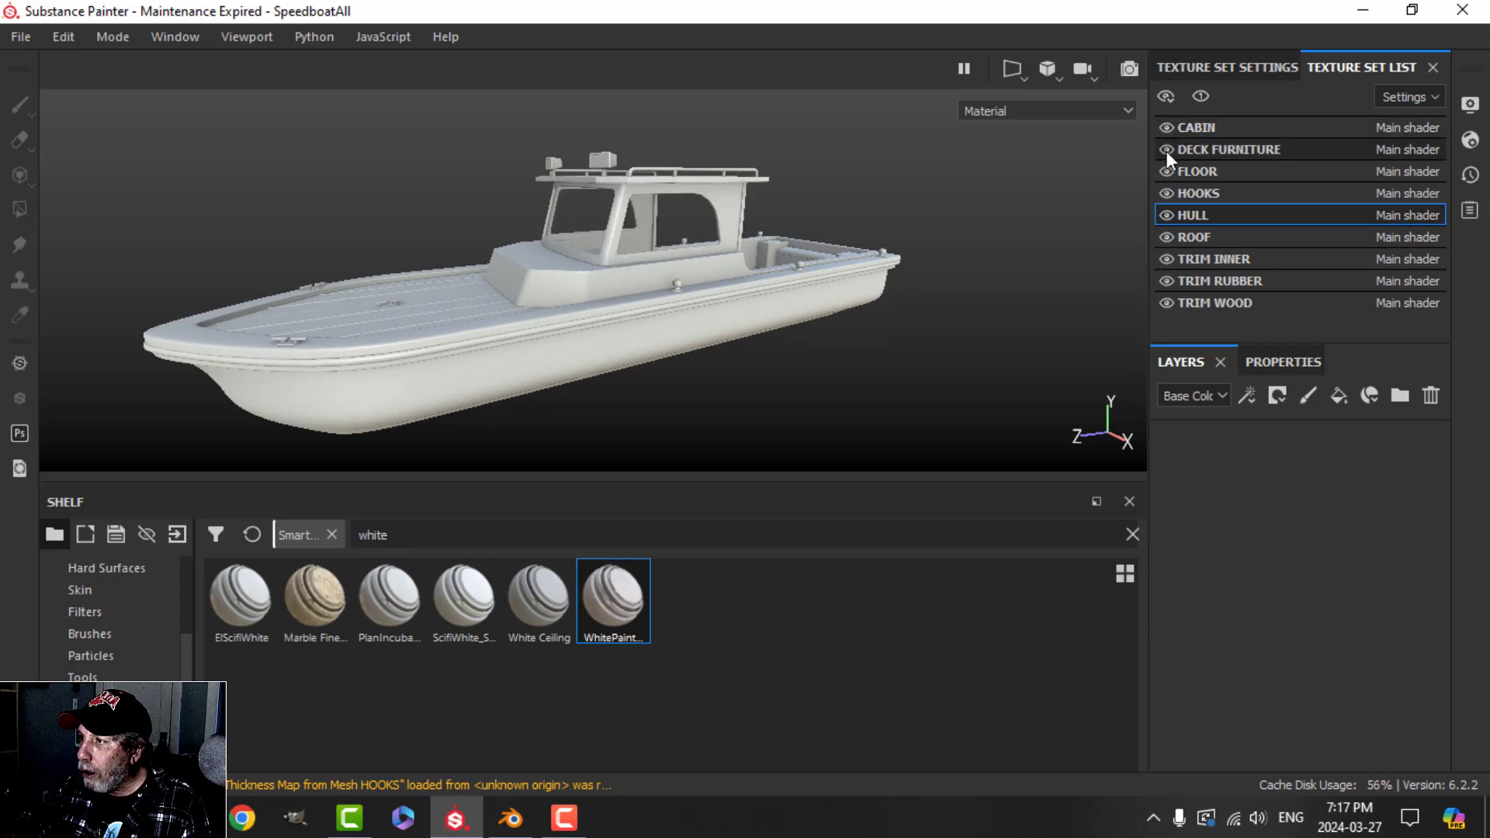
click(1167, 149)
click(1166, 149)
alt+drag(807, 304, 844, 386)
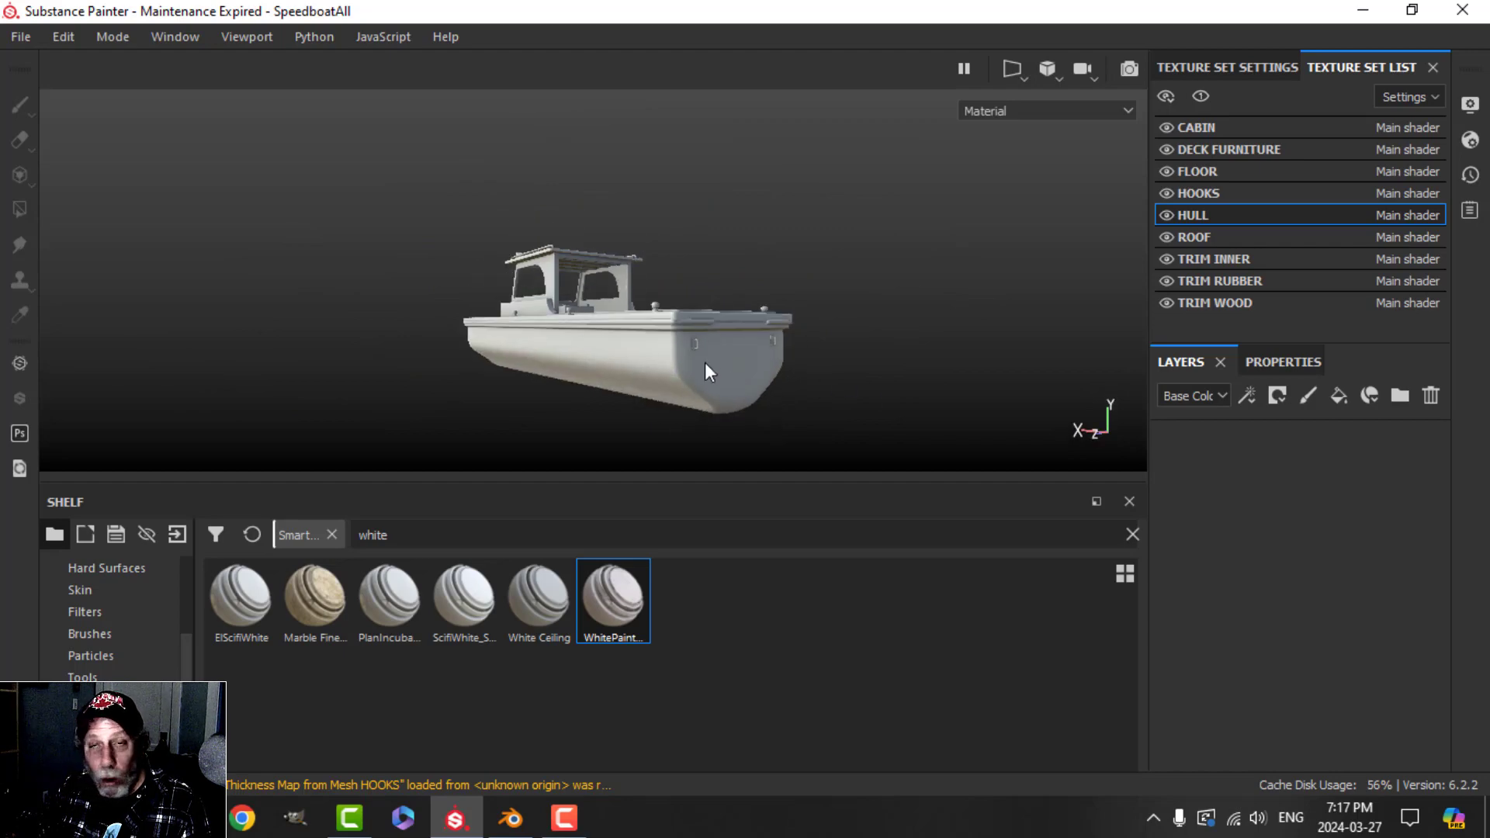
alt+drag(692, 356, 790, 352)
alt+drag(456, 304, 609, 334)
alt+drag(509, 332, 619, 321)
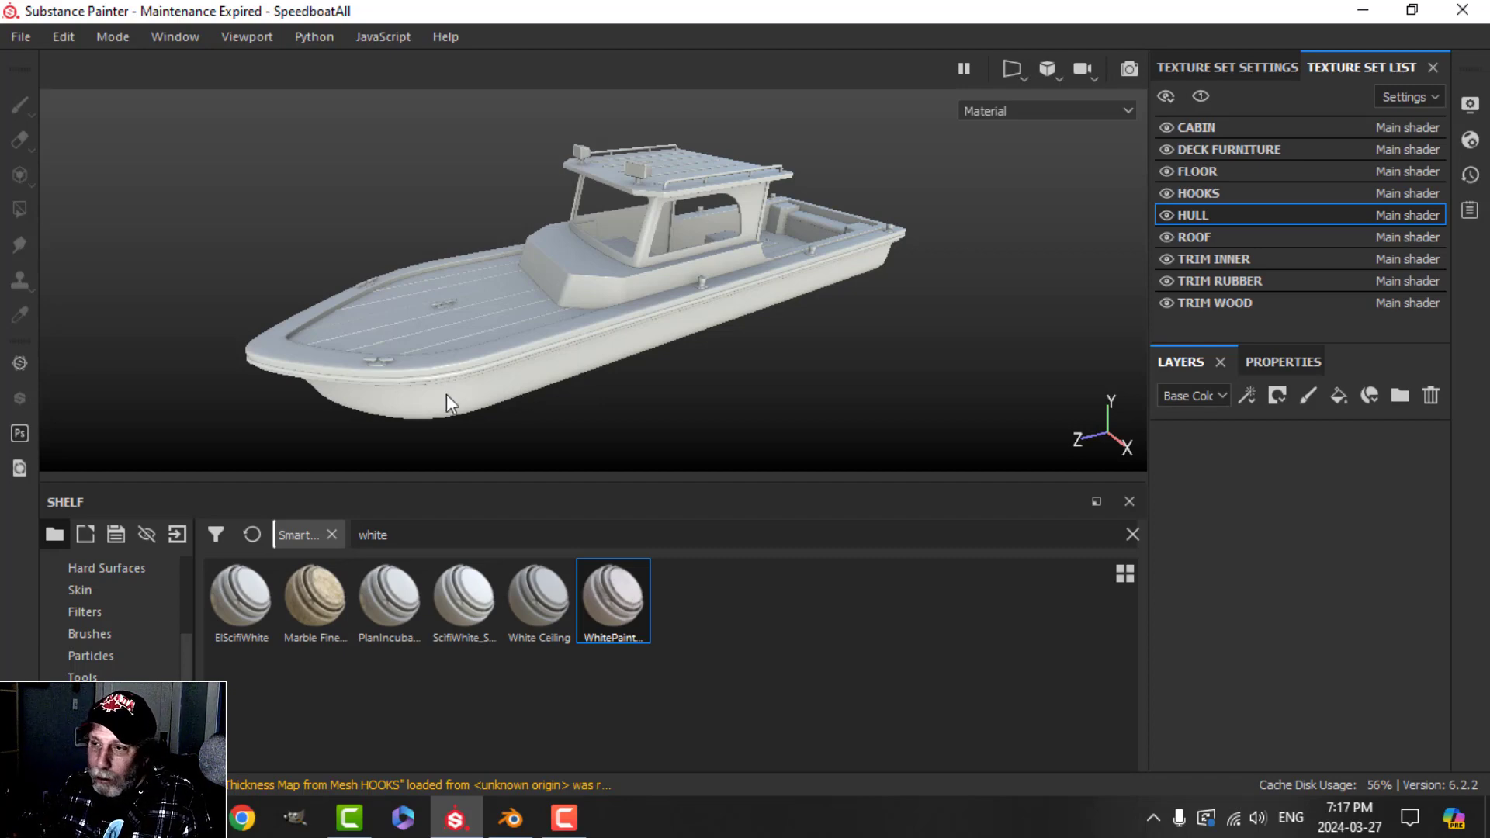
scroll(515, 374, up, 2)
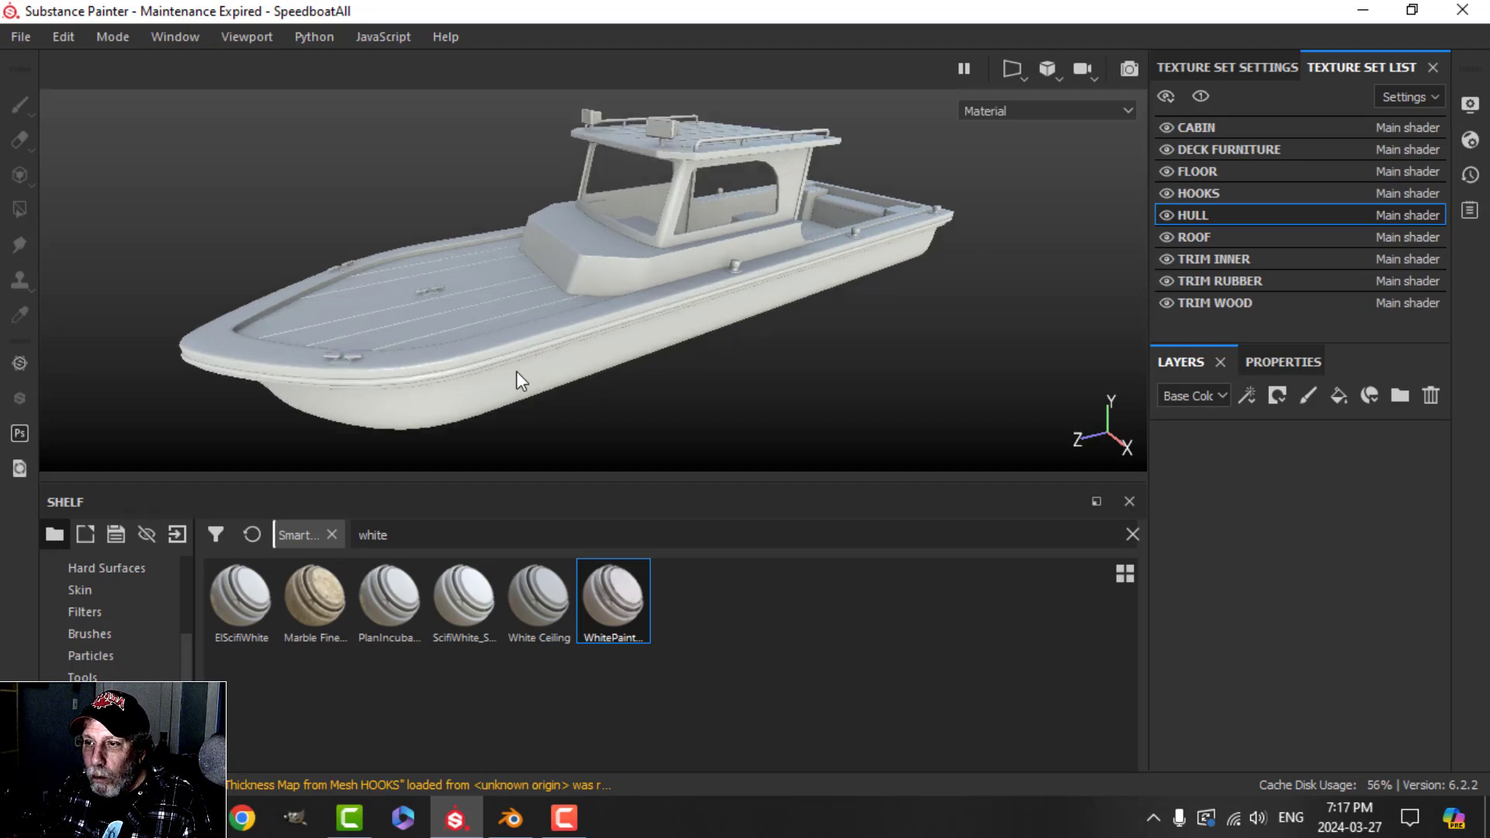
mouse_move(517, 372)
alt+mouse_down()
mouse_move(550, 376)
mouse_move(526, 381)
alt+mouse_up()
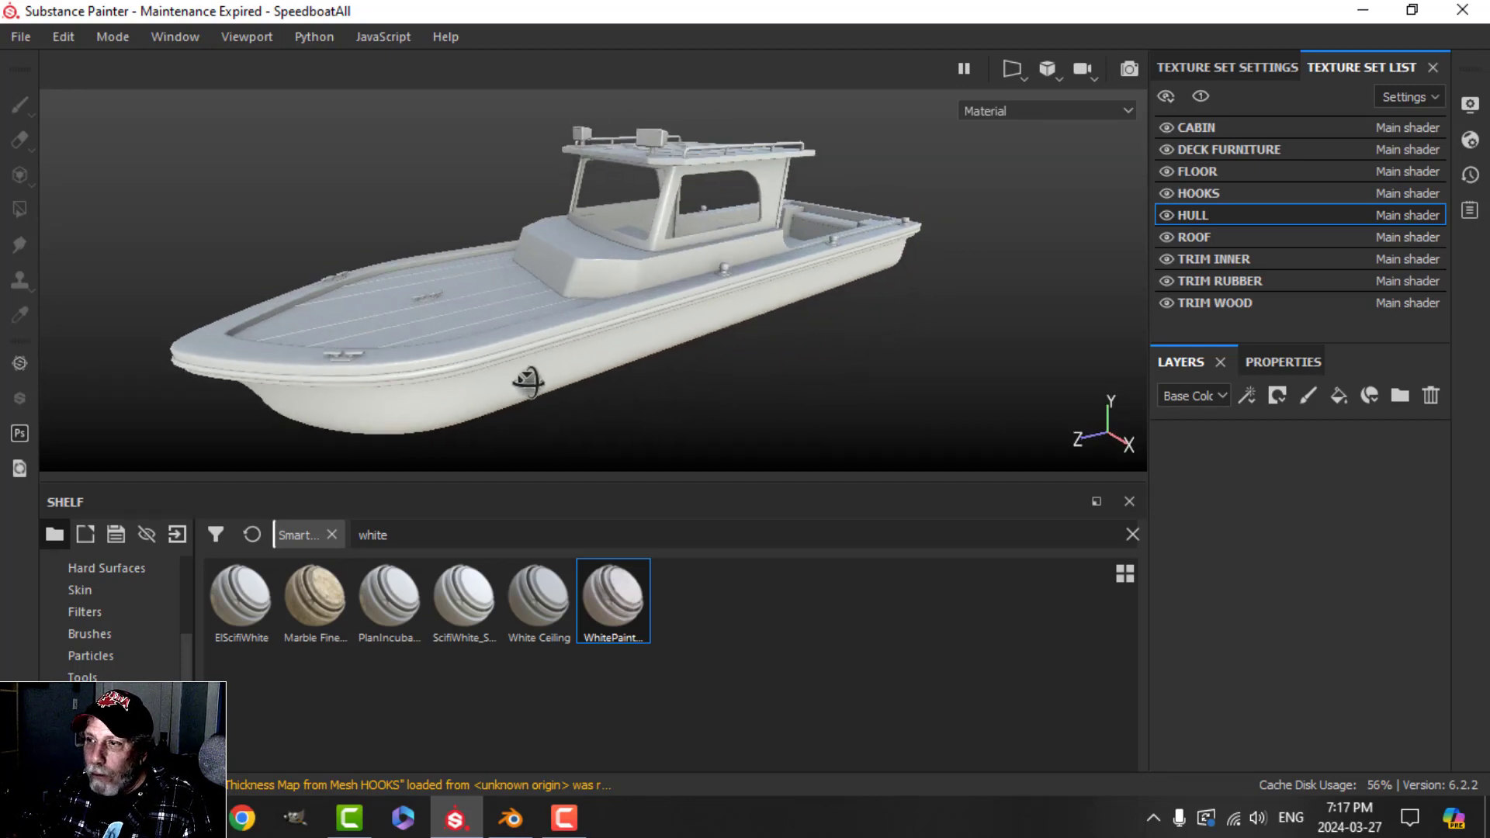
- Activate Temporal Anti-Aliasing in the viewport's display settings
click(1470, 104)
scroll(1167, 496, down, 3)
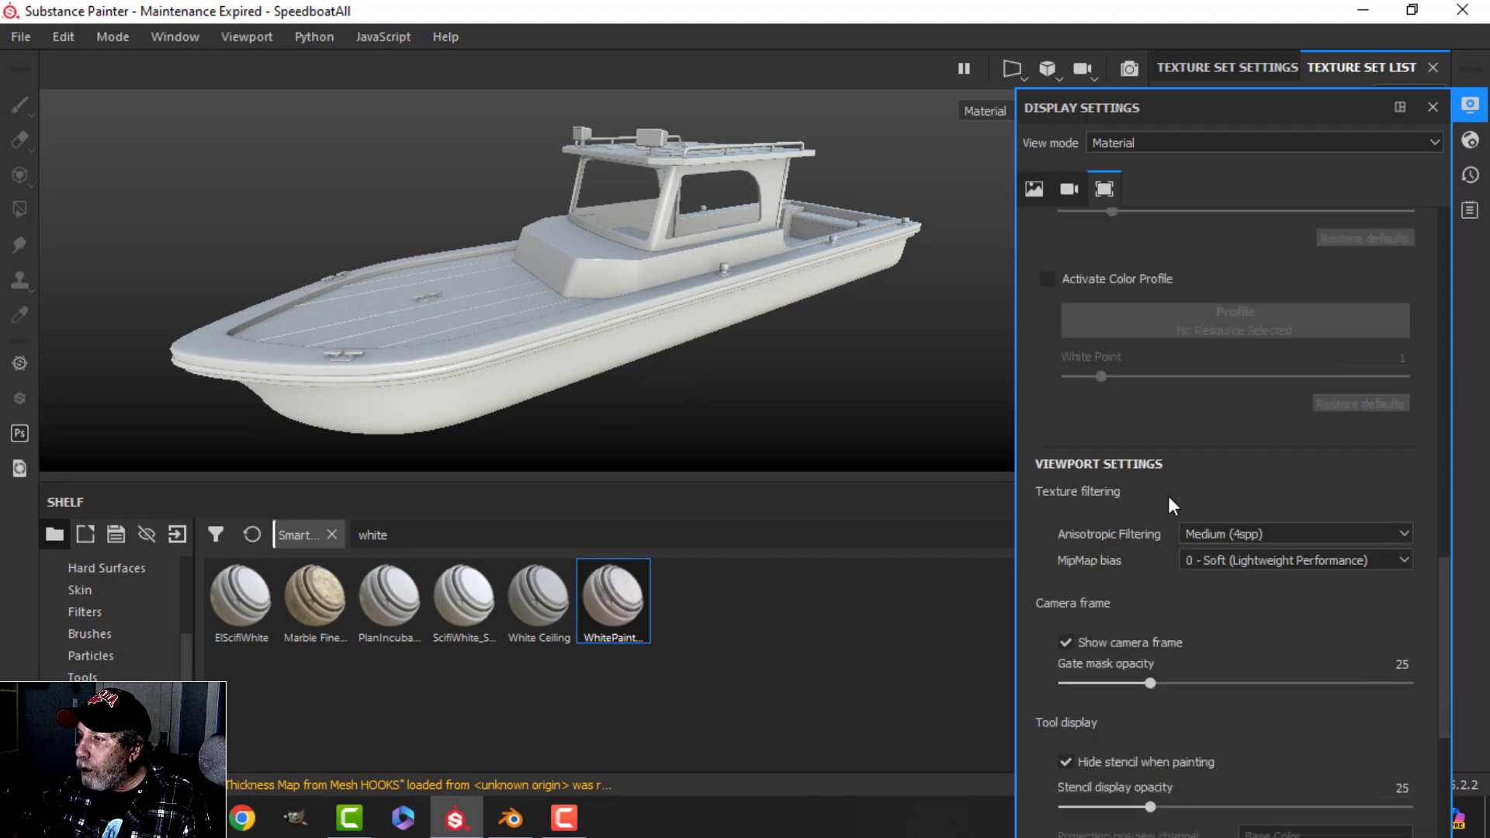
scroll(1169, 497, up, 3)
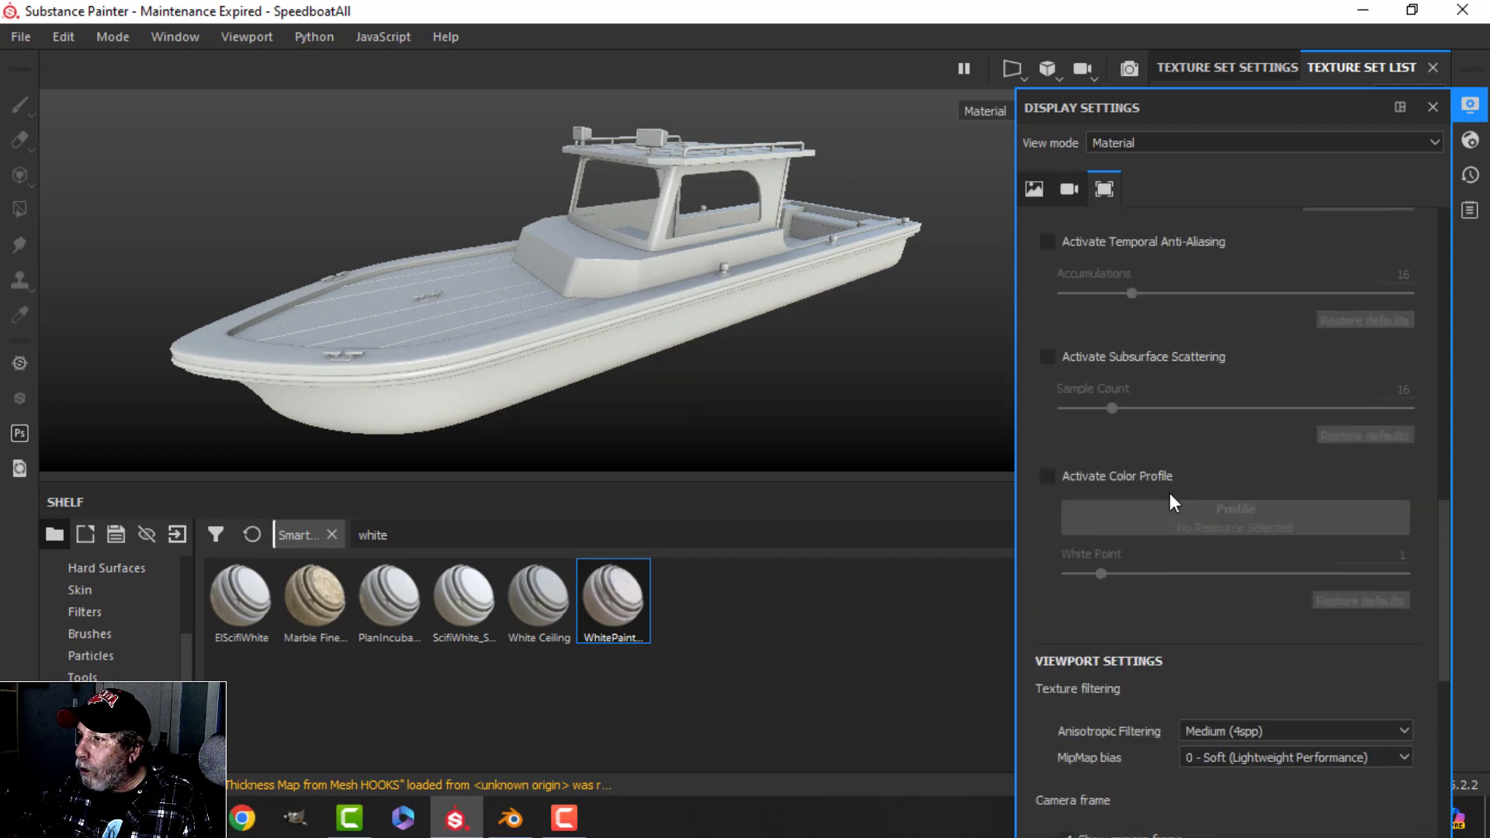
click(1048, 241)
click(1433, 106)
- Apply the WhitePaintWood smart material to the HULL texture set and check it along the boat's side
alt+drag(694, 297, 682, 311)
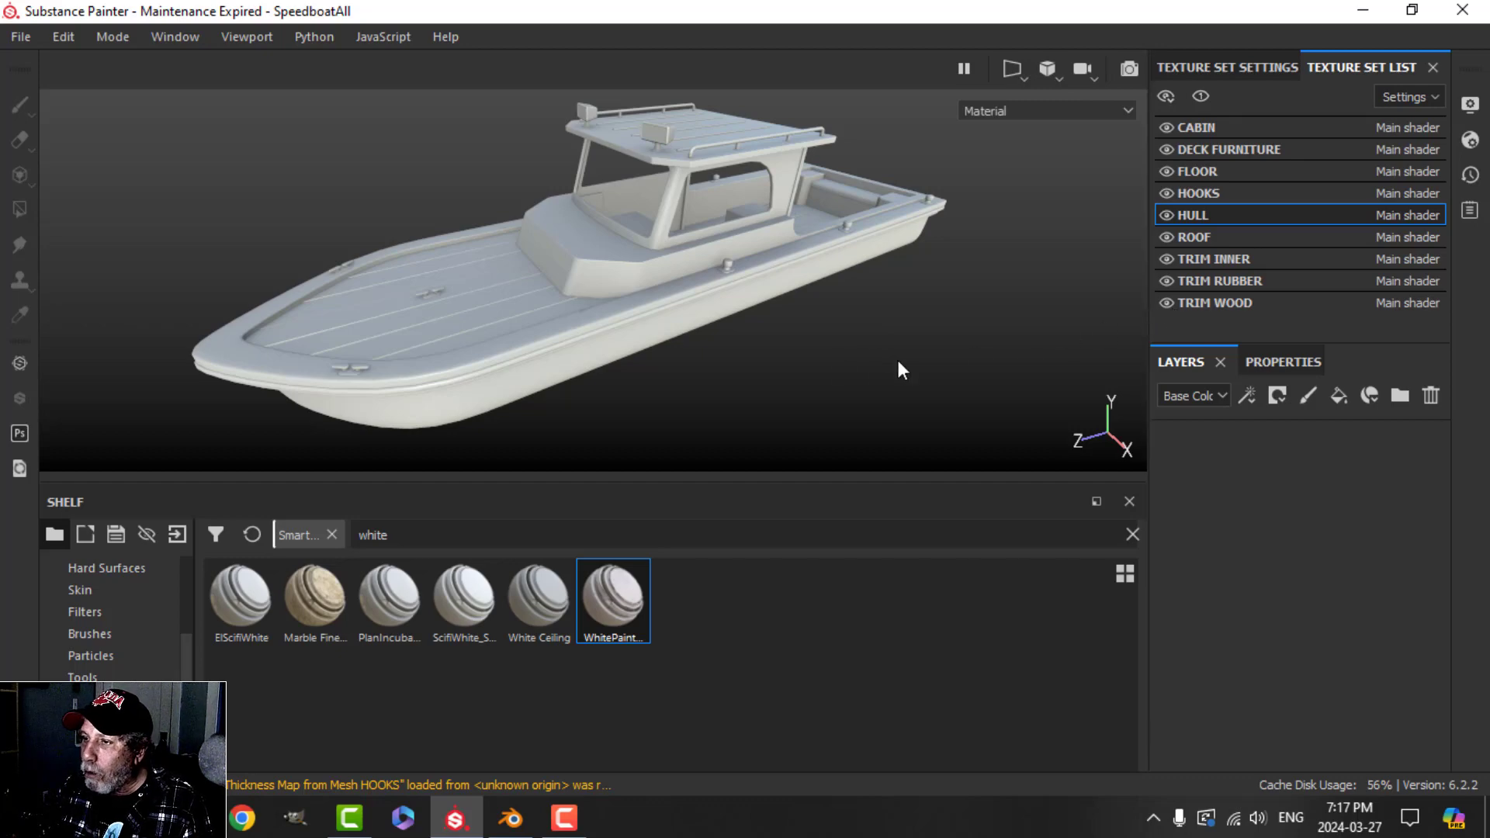
mouse_move(897, 360)
alt+mouse_down()
mouse_move(787, 376)
mouse_move(896, 337)
alt+mouse_up()
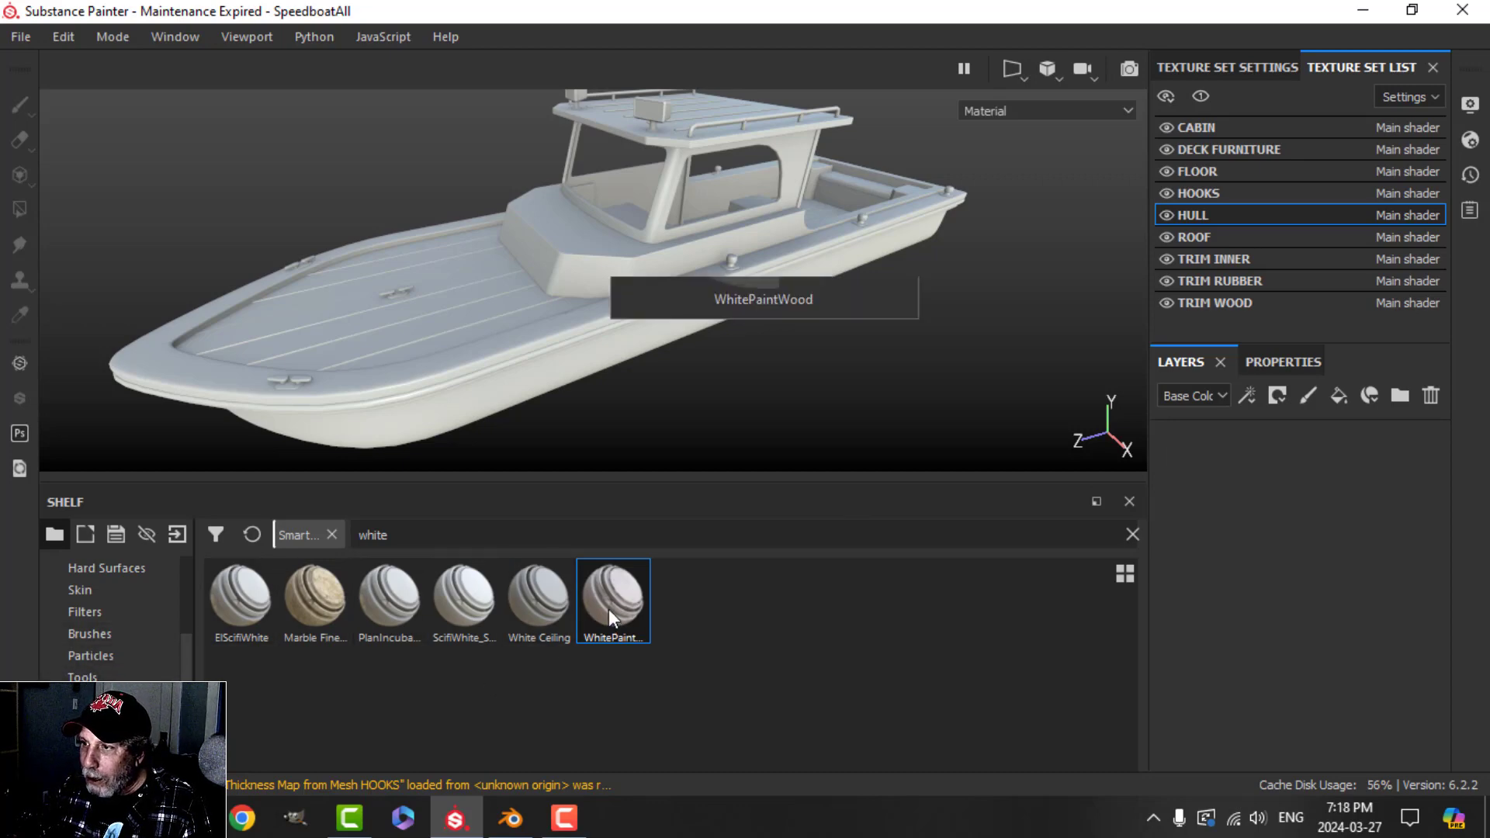
mouse_move(610, 611)
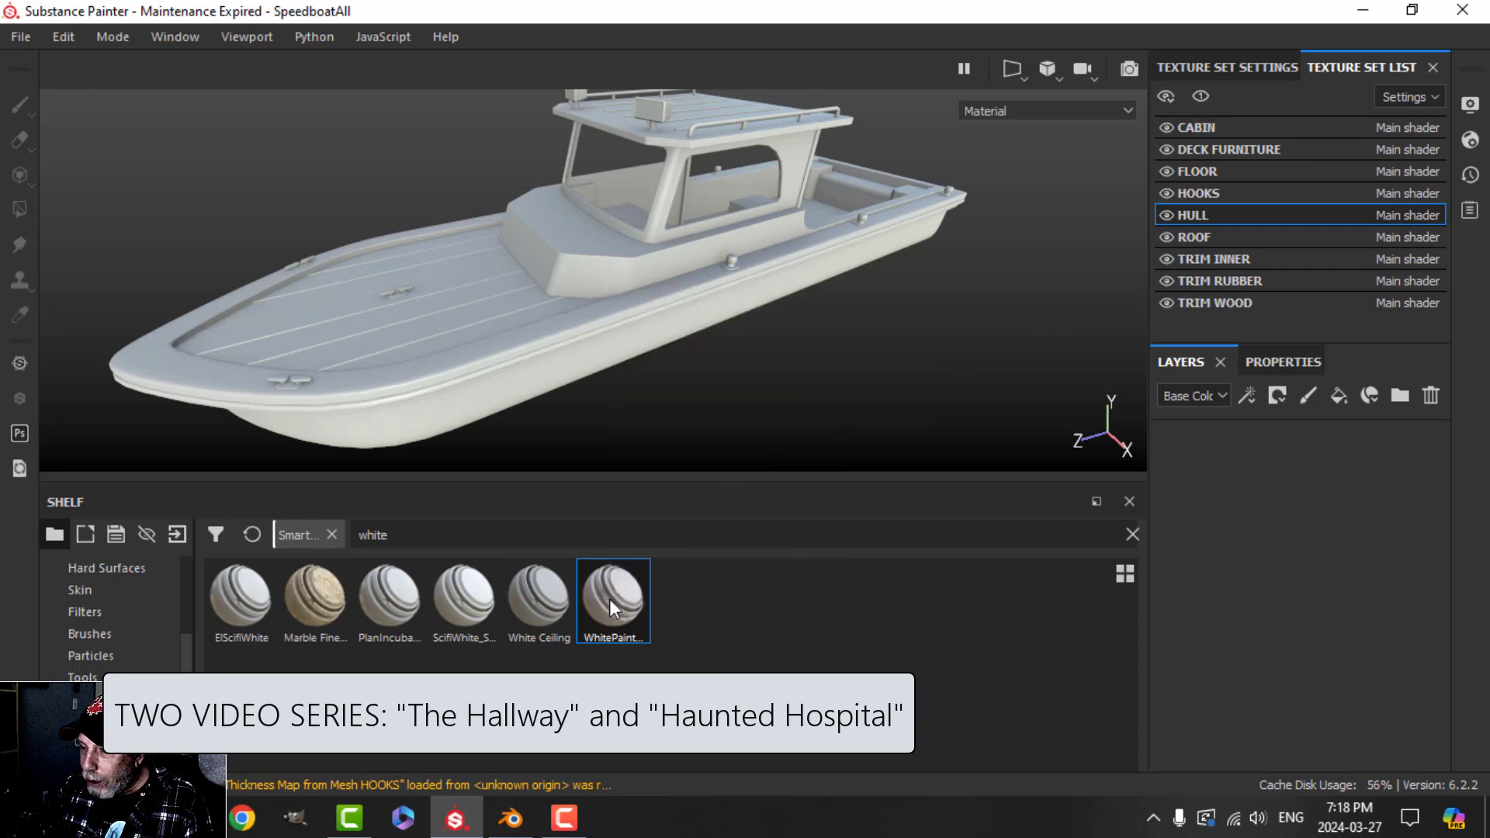
drag(608, 599, 1223, 528)
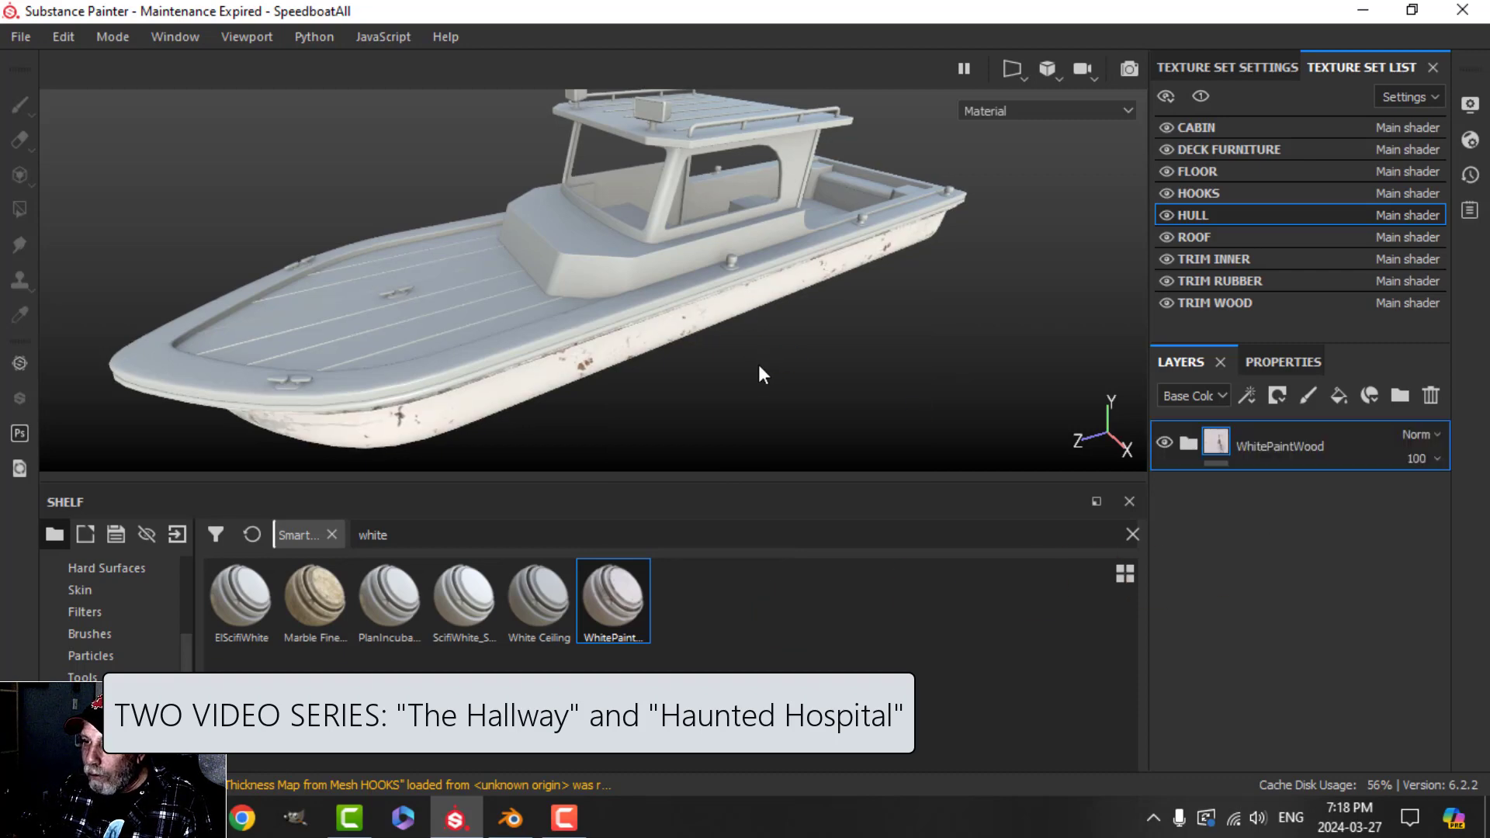
alt+drag(763, 375, 707, 375)
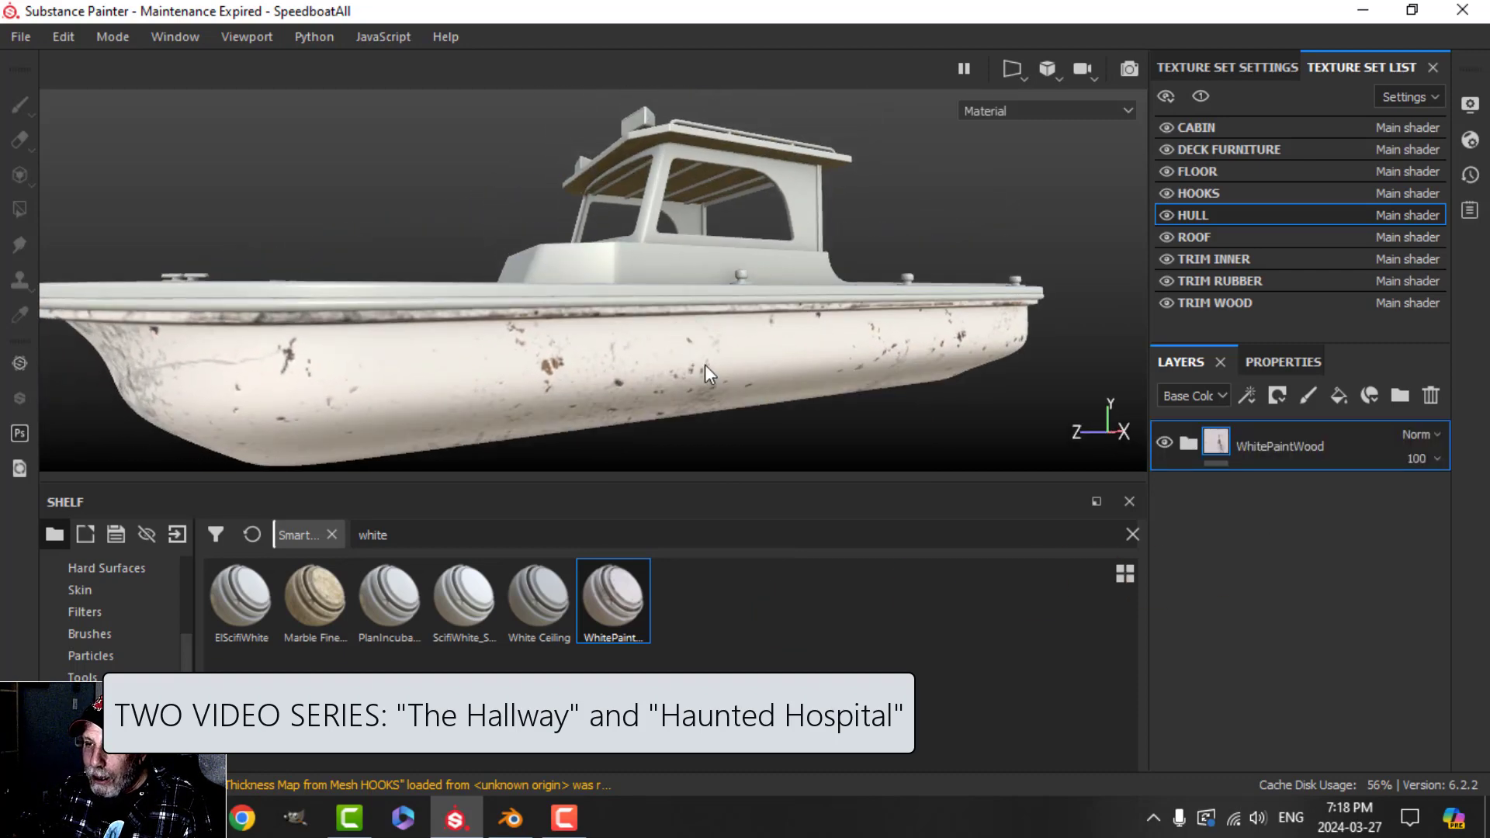
alt+middle_drag(704, 365, 687, 299)
alt+drag(687, 300, 662, 334)
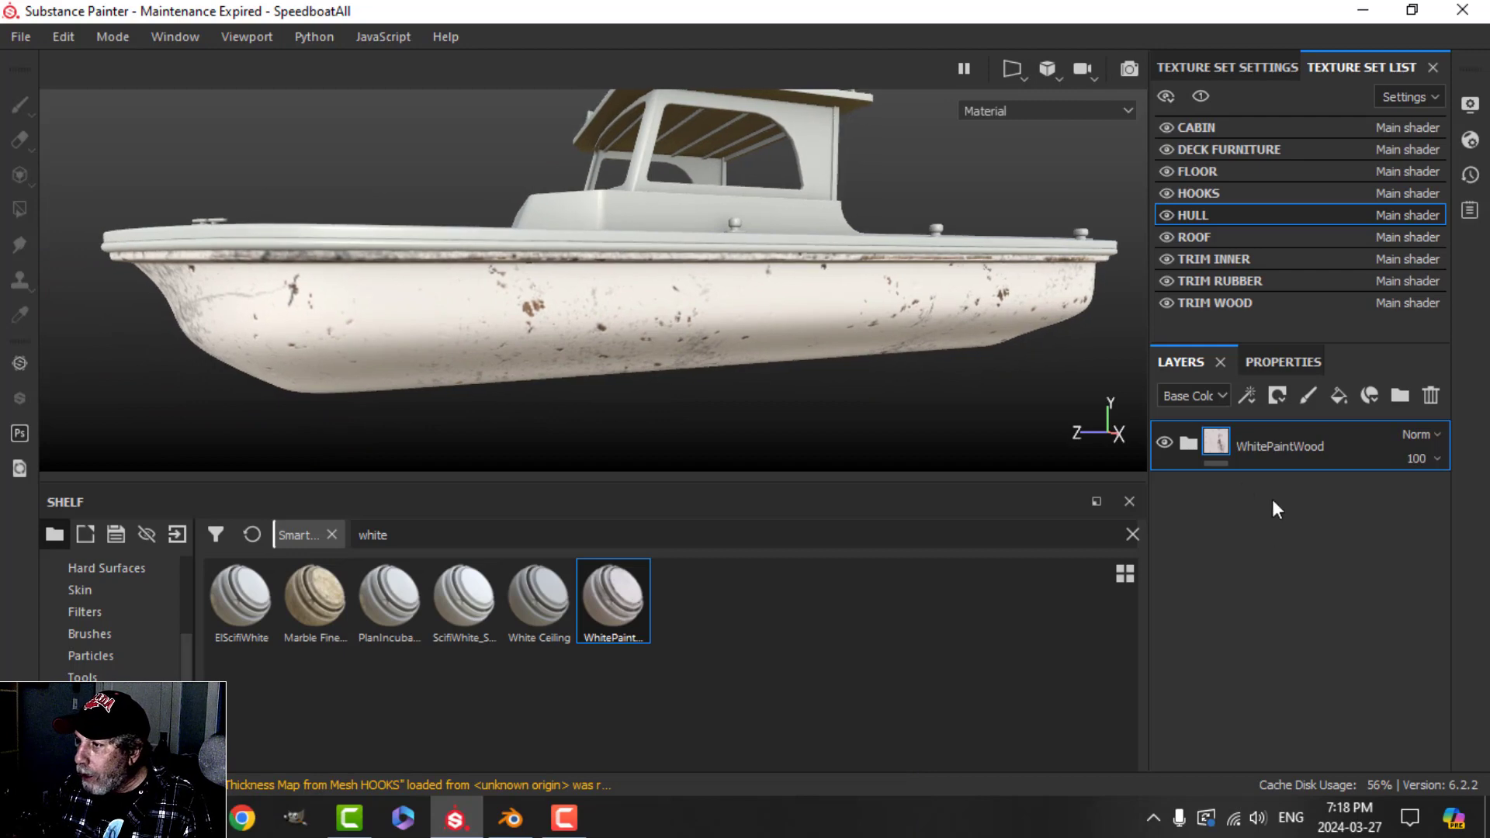
- Expand the WhitePaintWood folder and hide its Fill layer 1
click(1189, 445)
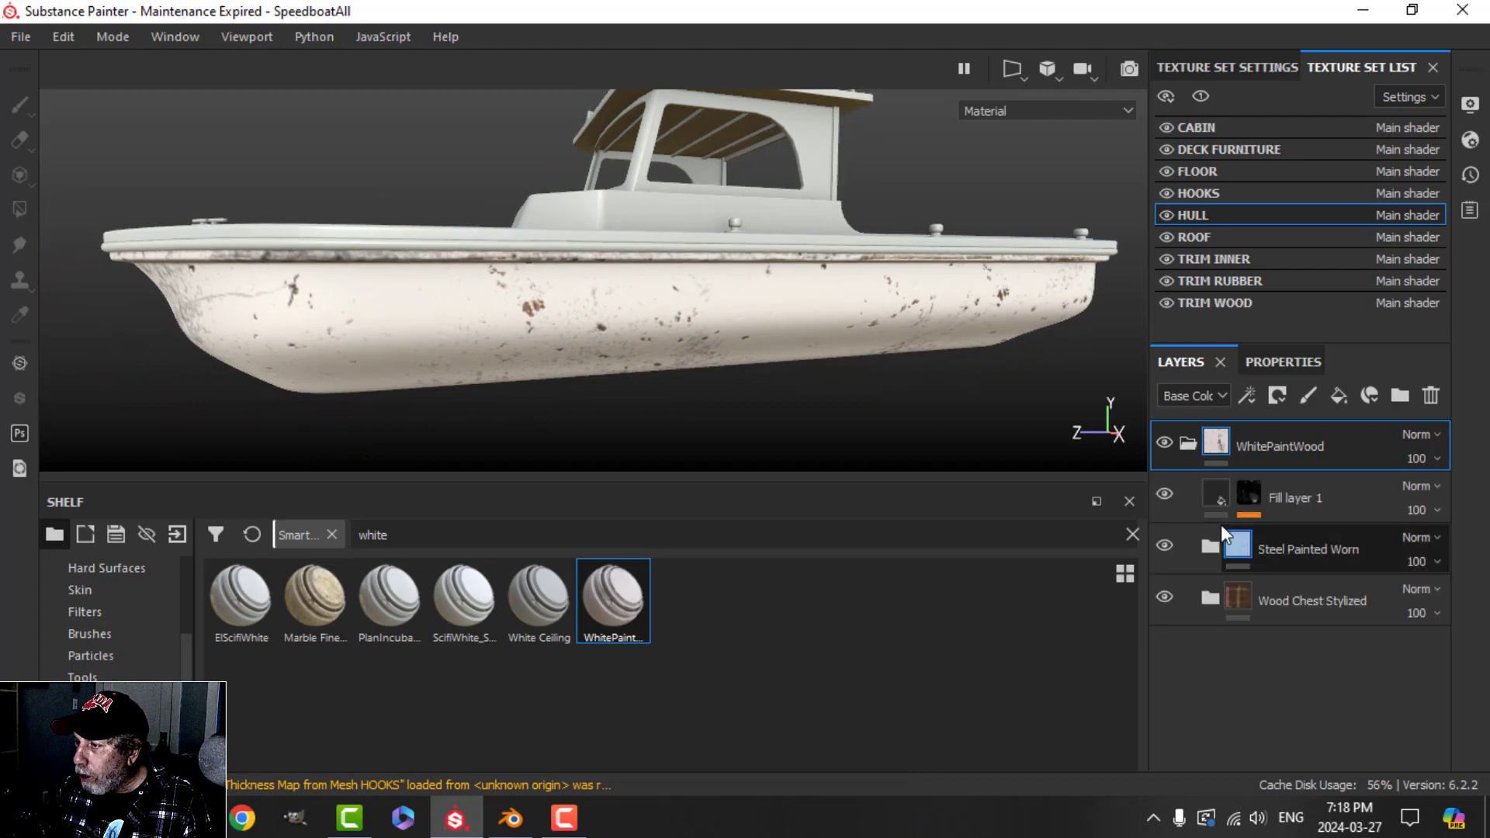
click(1162, 490)
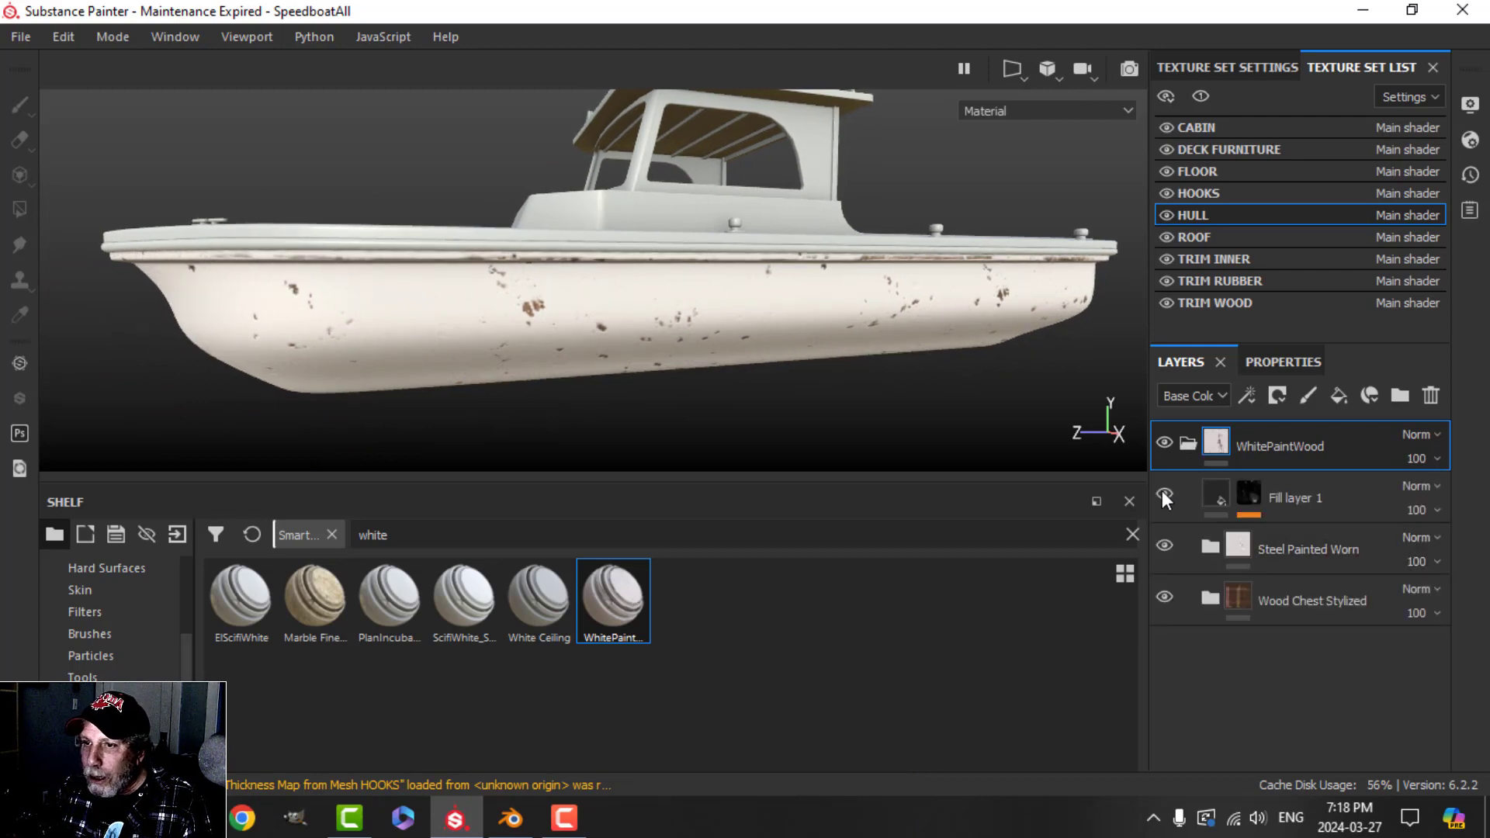
click(1163, 490)
click(1163, 490)
- Examine the chipped paint along the hull, comparing it with and without the Wood Chest Stylized layer
alt+drag(743, 337, 725, 339)
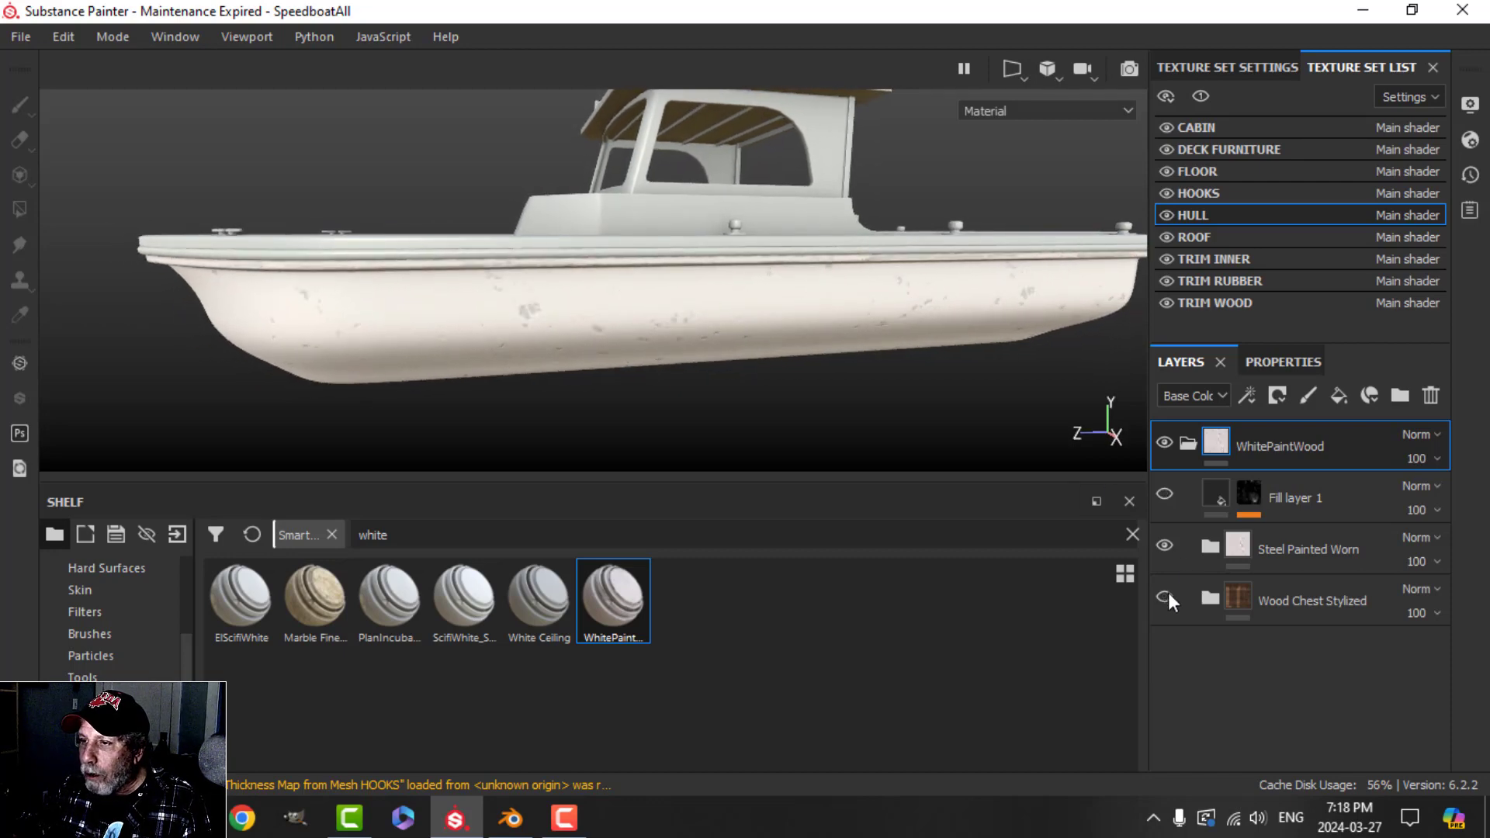
alt+drag(715, 371, 622, 344)
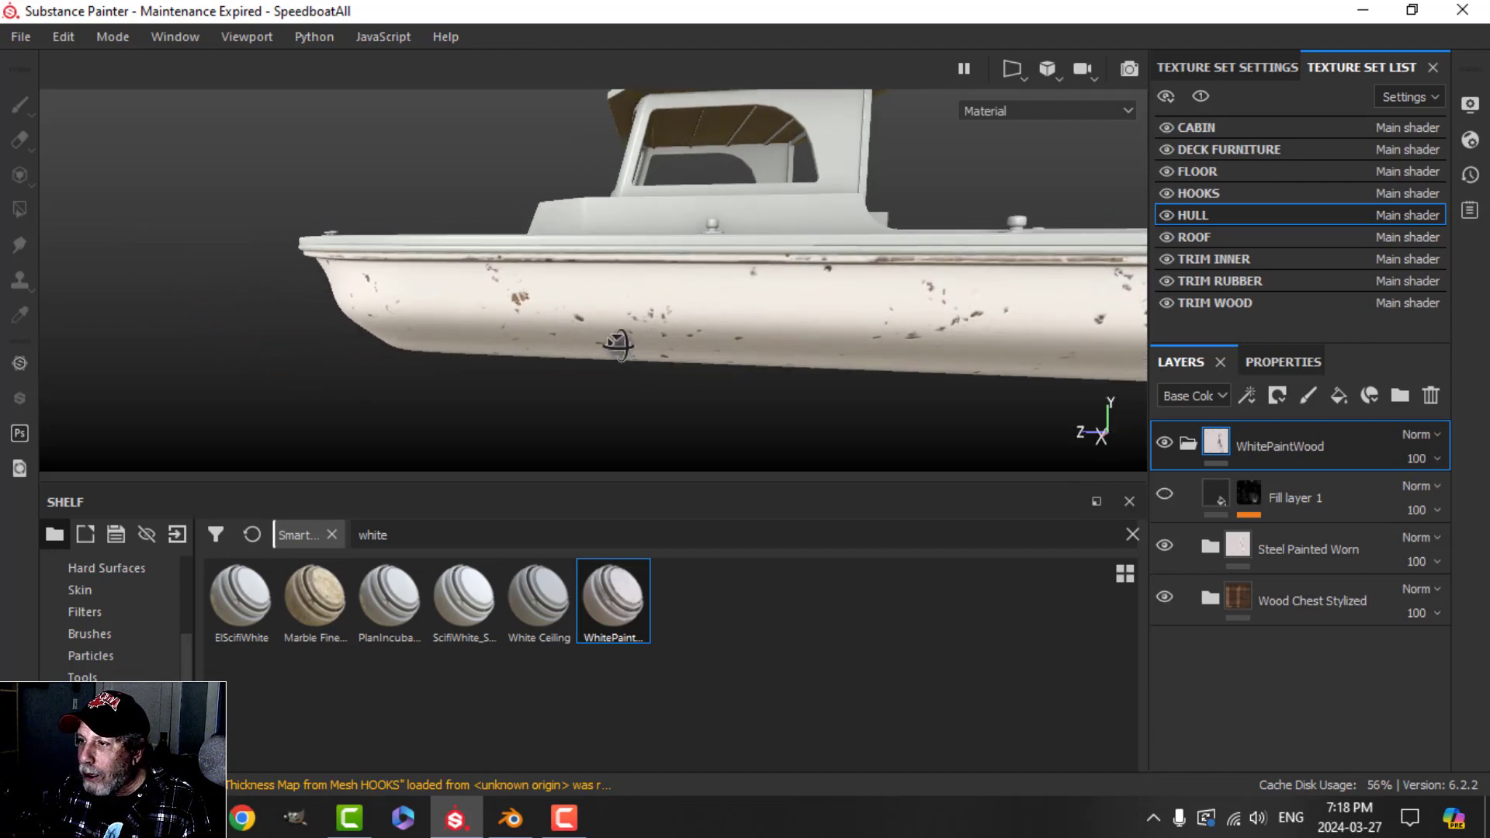
alt+middle_drag(622, 343, 489, 347)
scroll(720, 390, up, 3)
alt+drag(720, 390, 792, 353)
scroll(881, 376, down, 3)
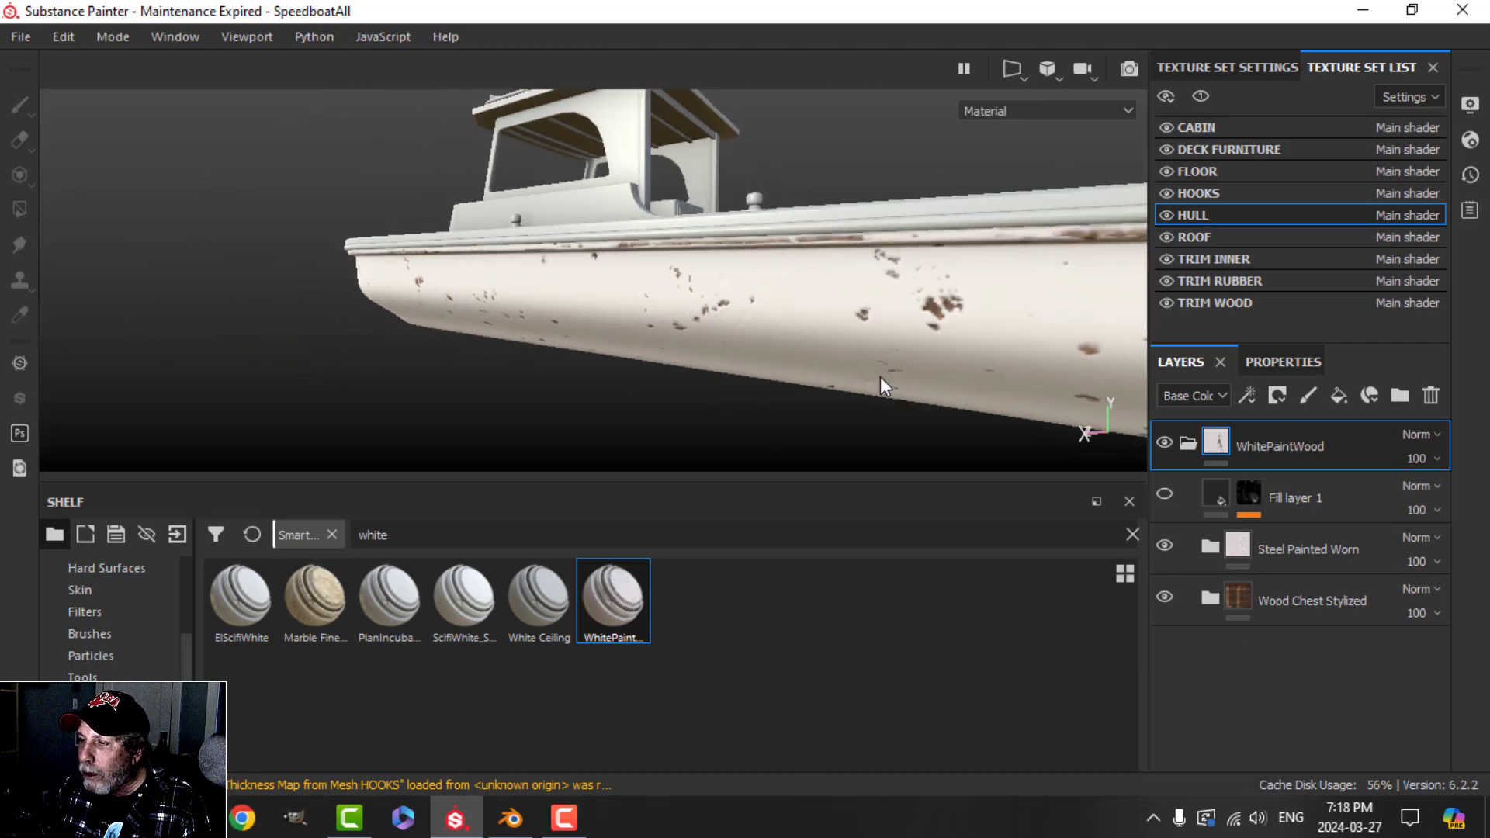
alt+middle_drag(722, 353, 529, 323)
alt+drag(528, 323, 690, 341)
- Show the texture set settings for HULL and switch the viewport to orthographic projection
click(1242, 70)
scroll(1255, 249, up, 10)
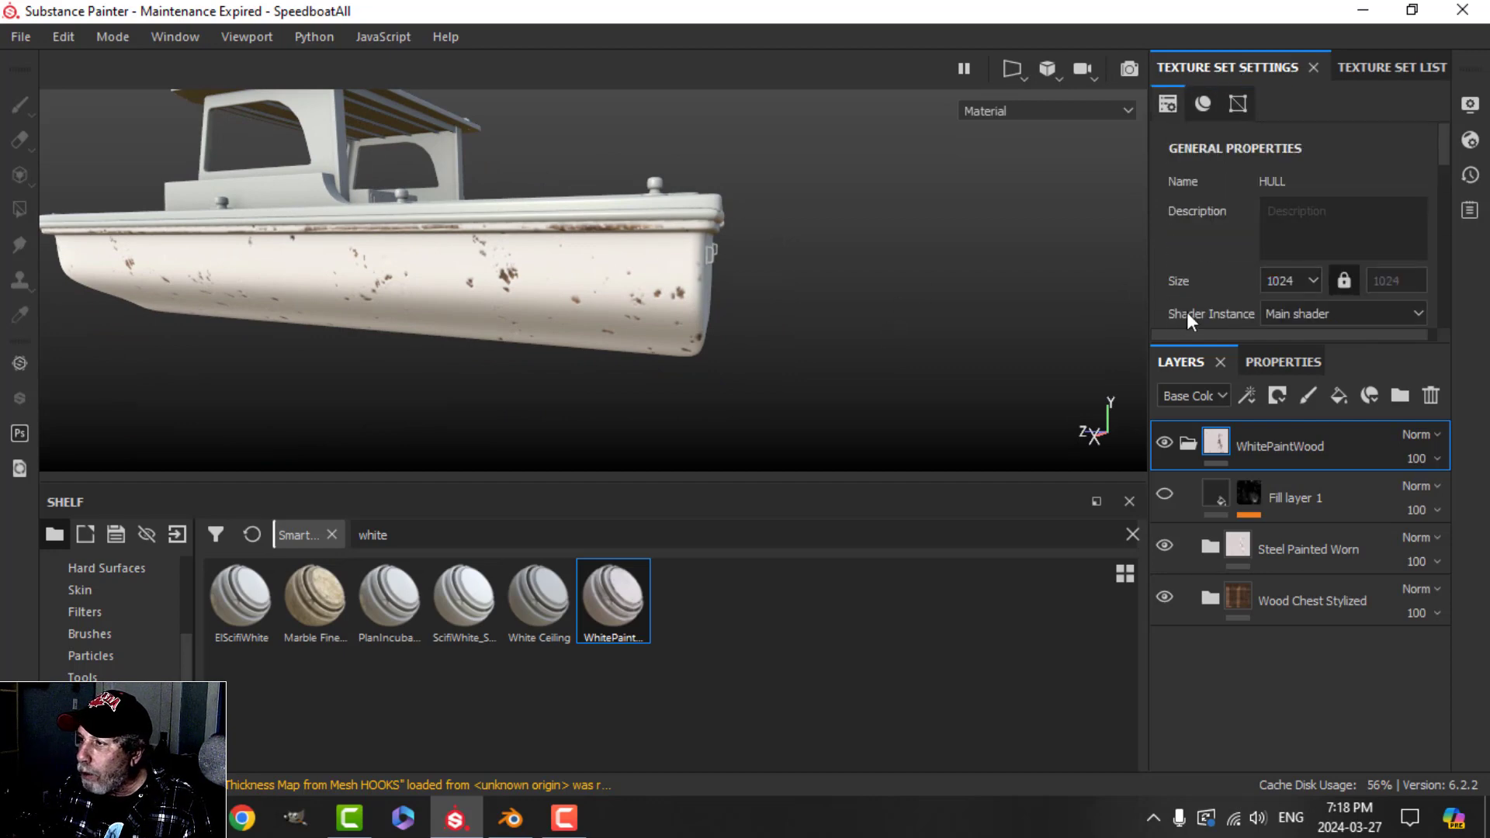
scroll(683, 354, up, 3)
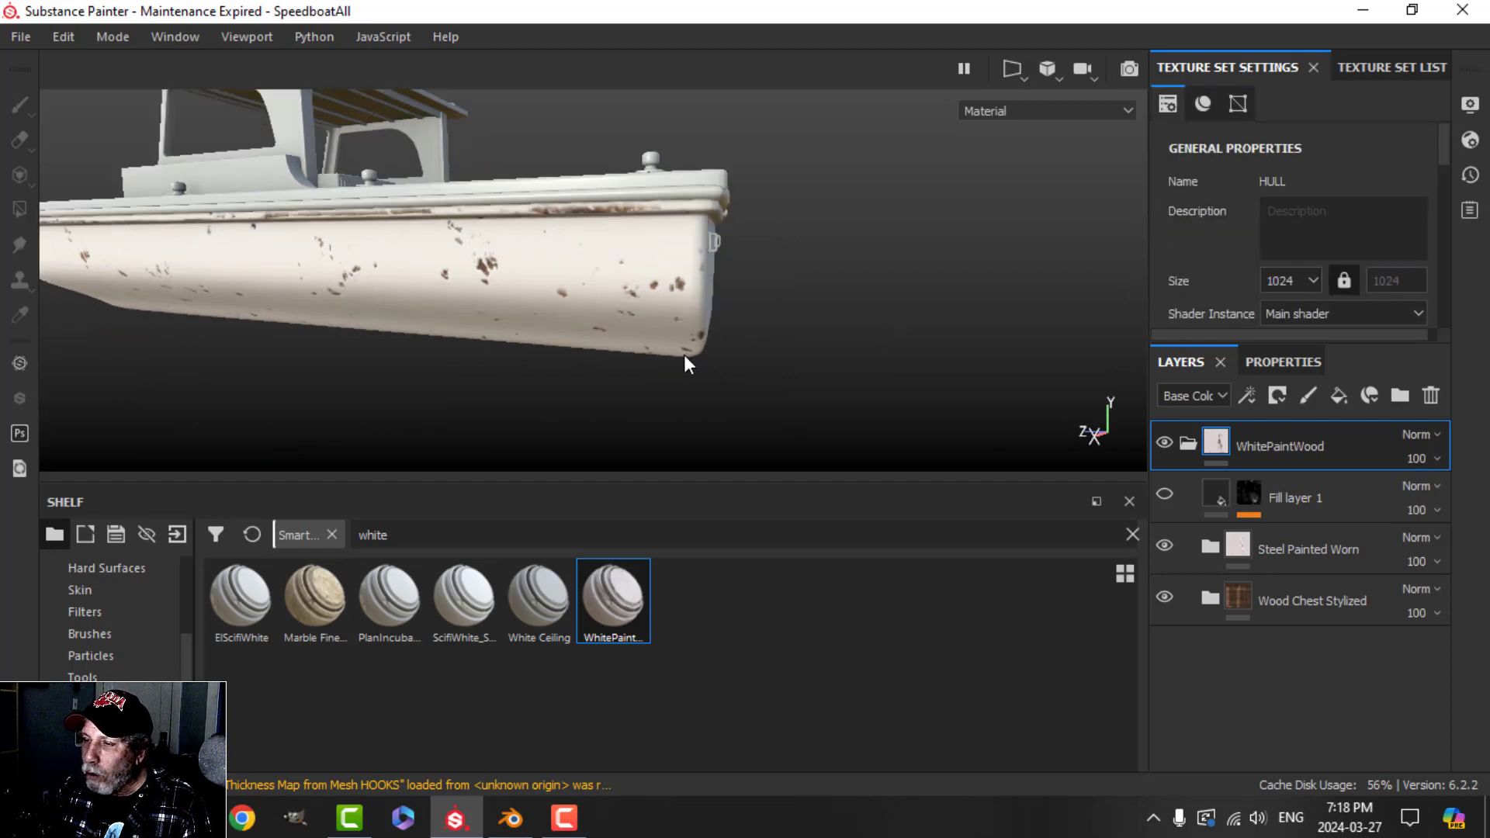
click(1057, 71)
click(1072, 121)
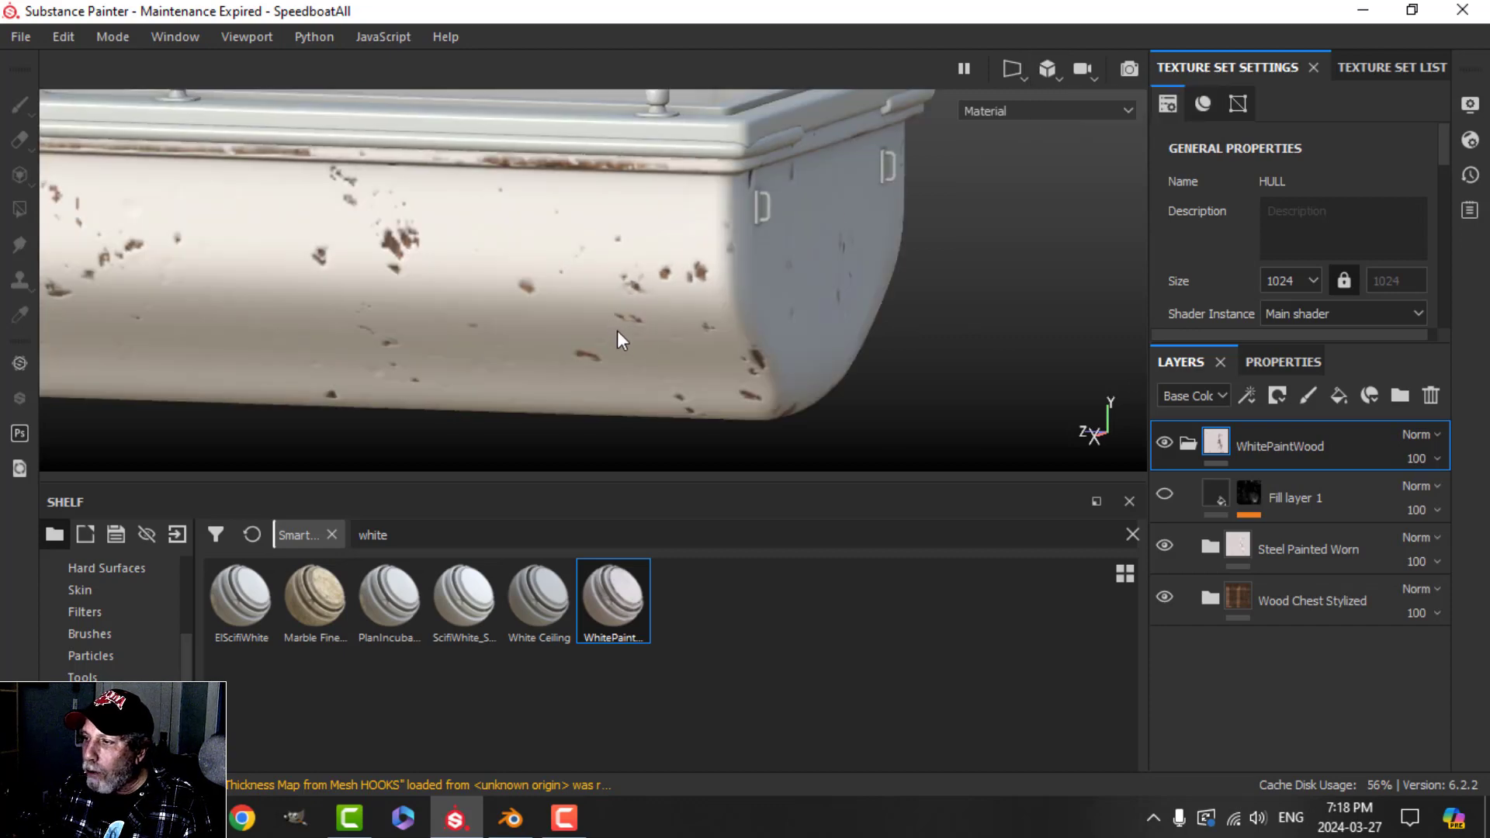
- Collapse the WhitePaintWood folder and frame the hull's bow straight from below
click(1188, 443)
alt+drag(761, 426, 691, 280)
alt+drag(409, 349, 392, 388)
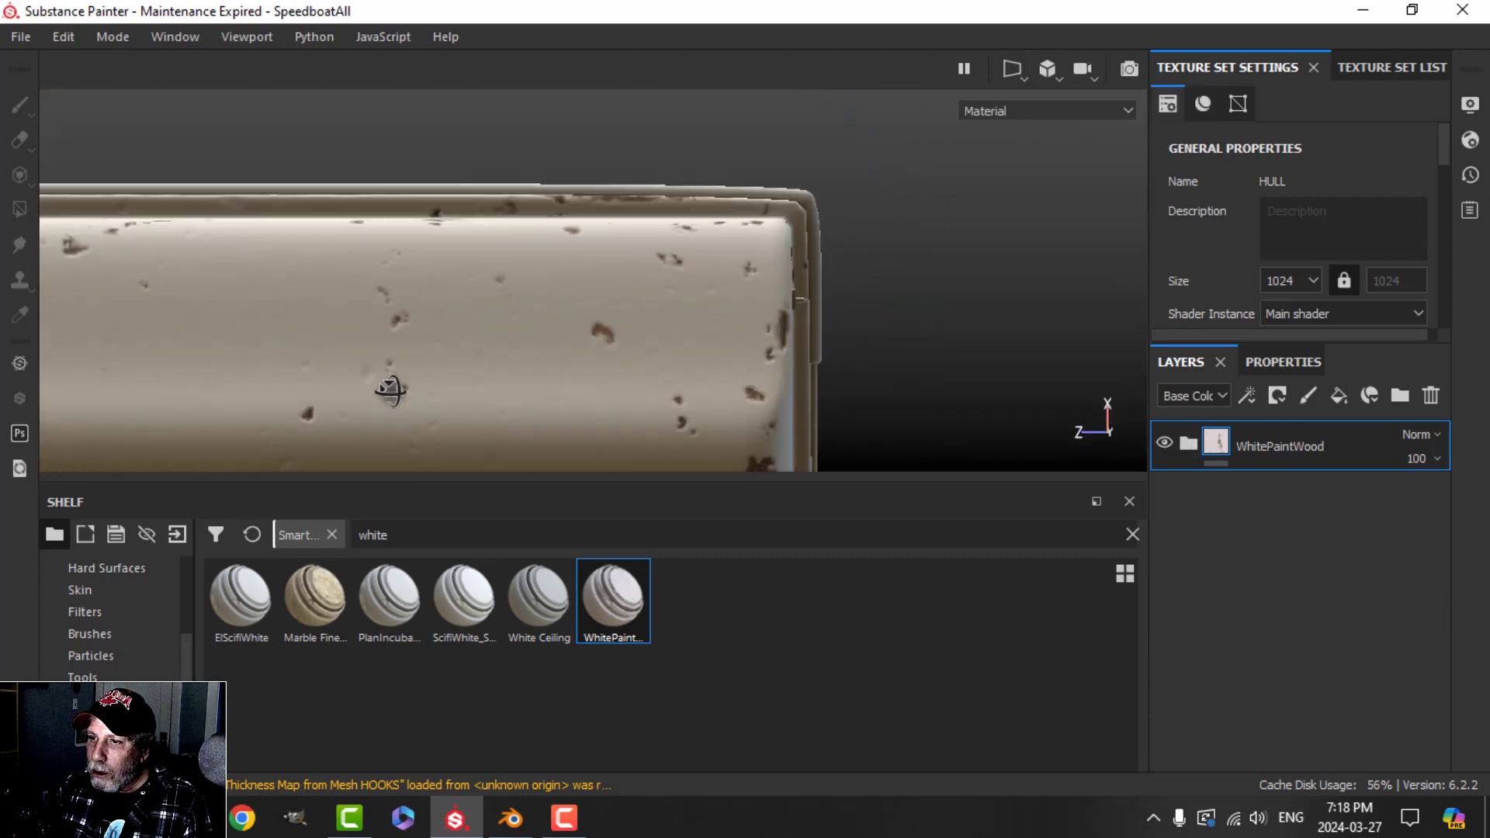
alt+drag(575, 332, 351, 262)
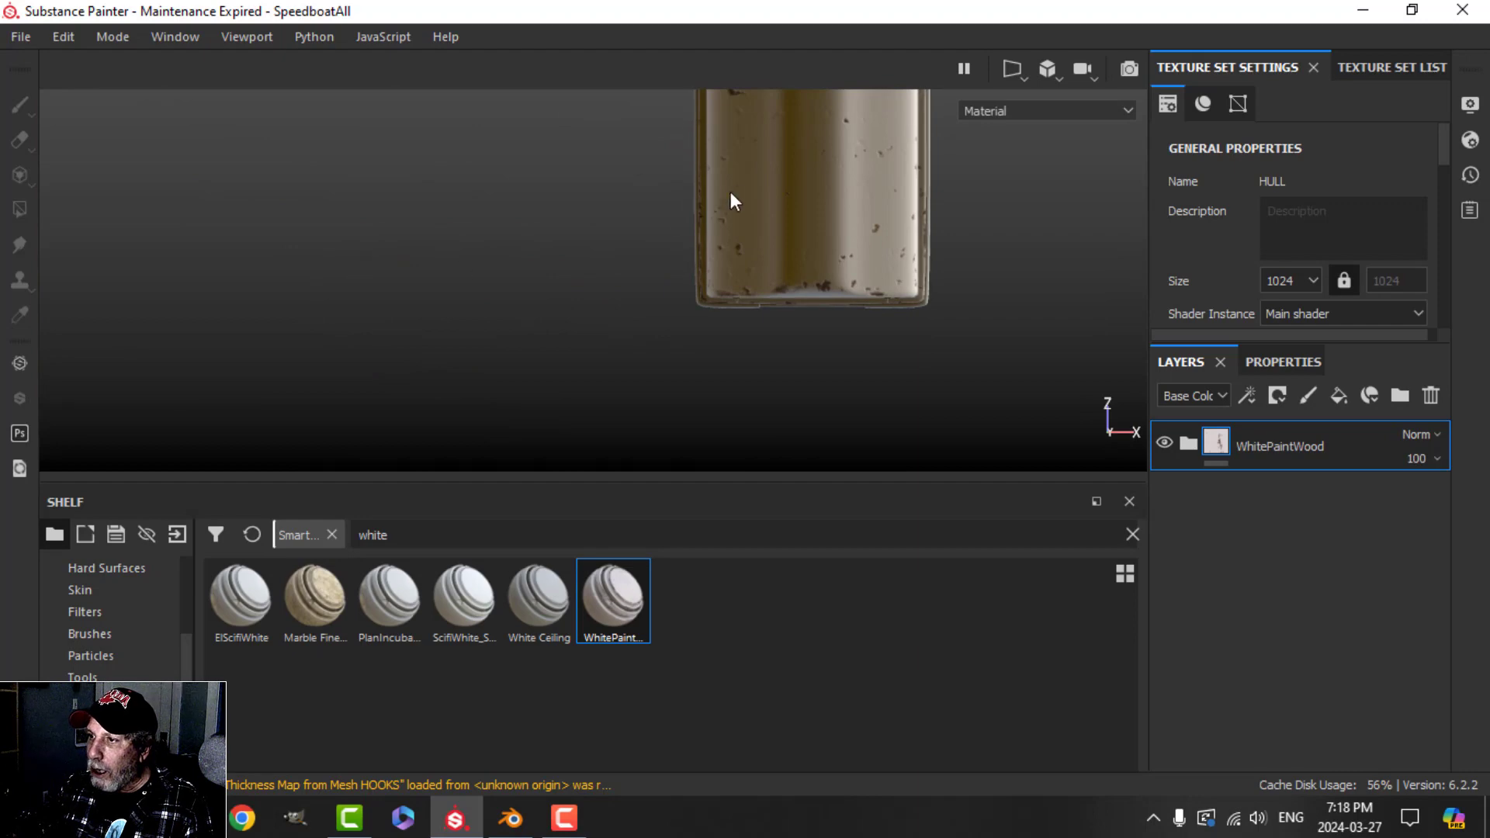
alt+middle_drag(729, 192, 656, 307)
alt+right_drag(656, 308, 656, 412)
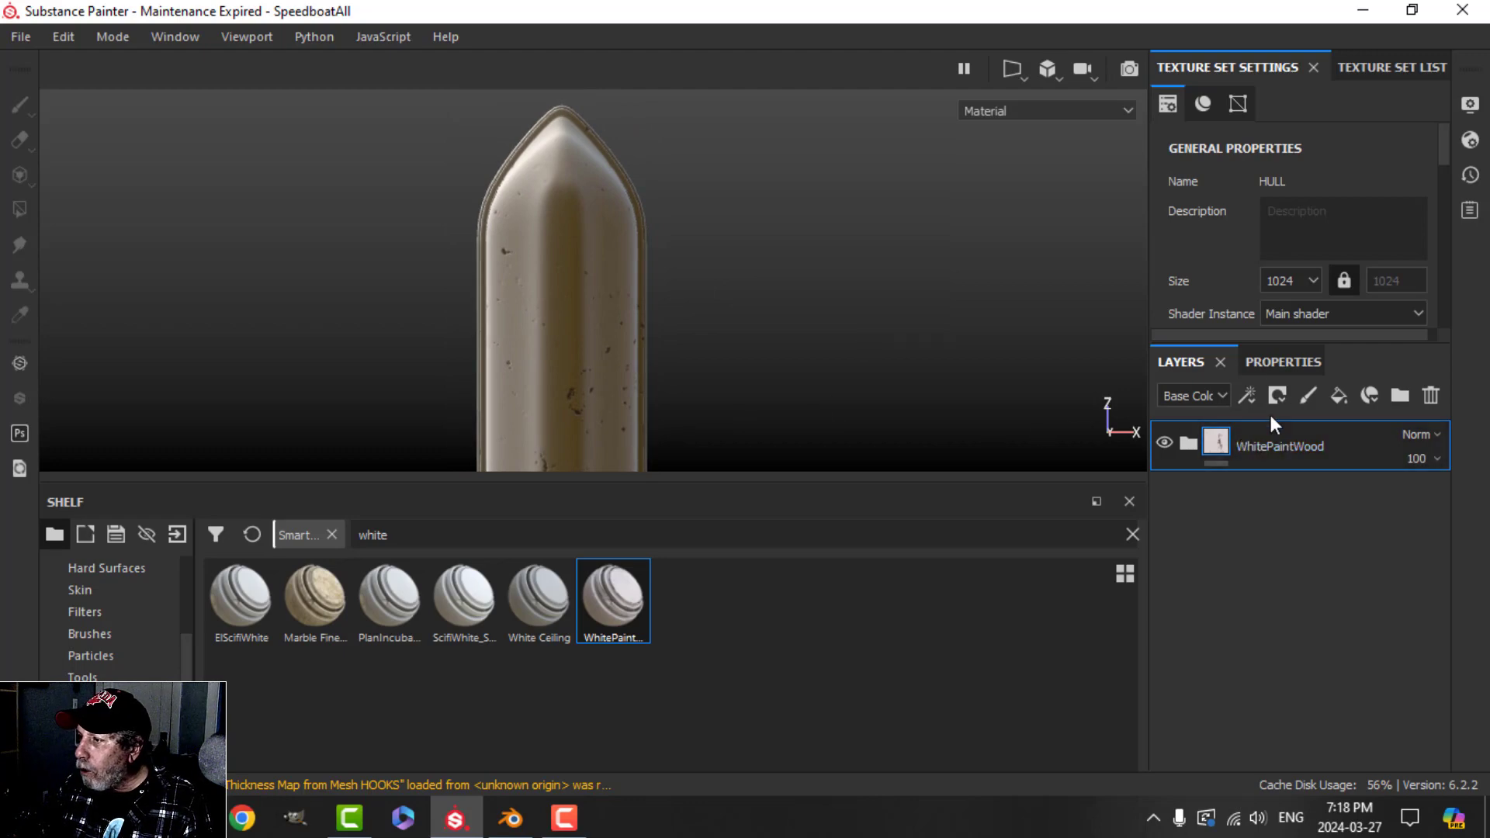
- Add a fill layer above WhitePaintWood and set its base color to dark red (R 0.346, G 0.024, B 0.024)
click(1339, 396)
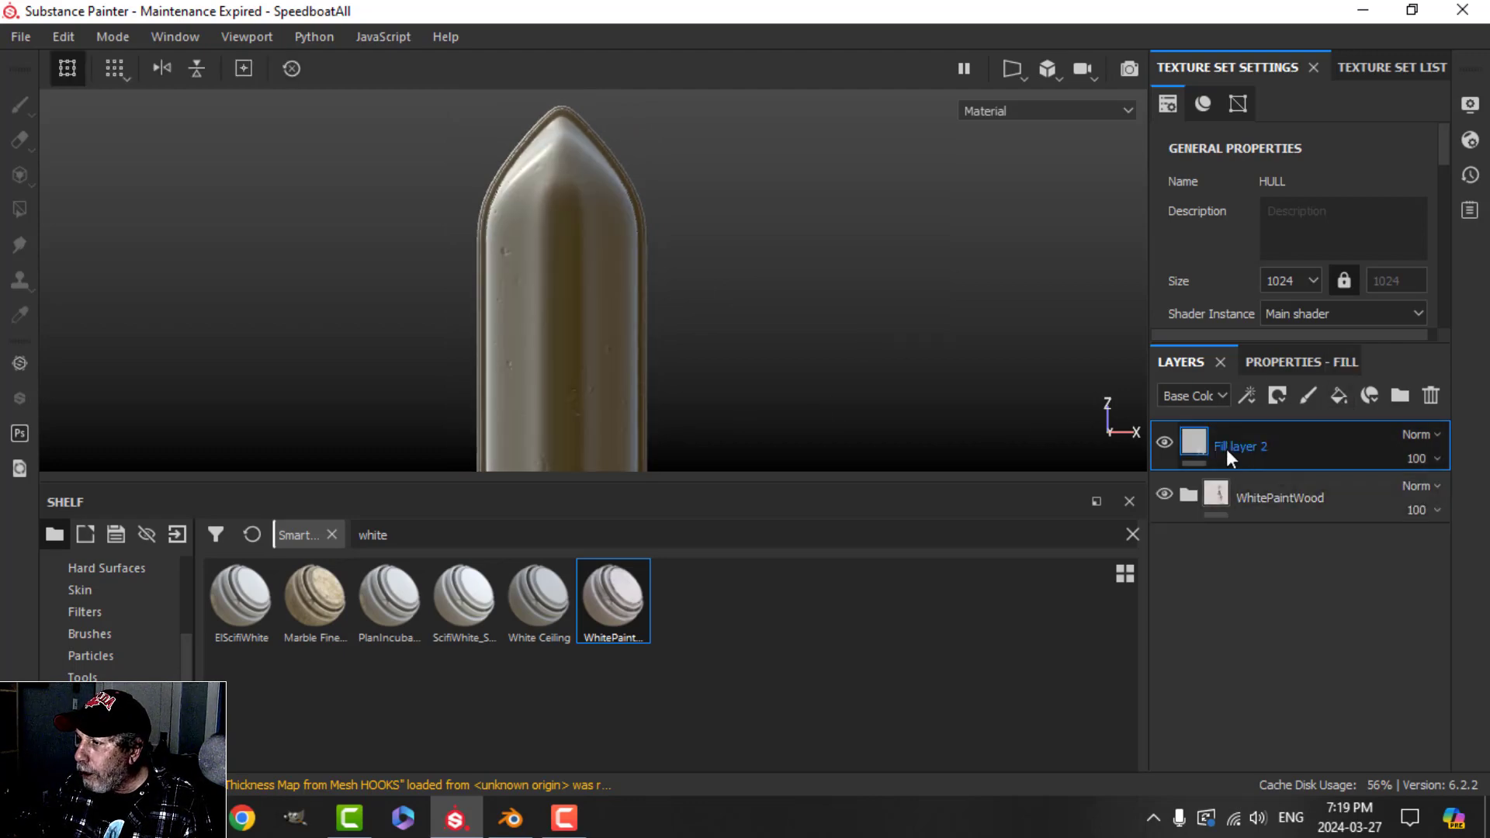
click(1285, 361)
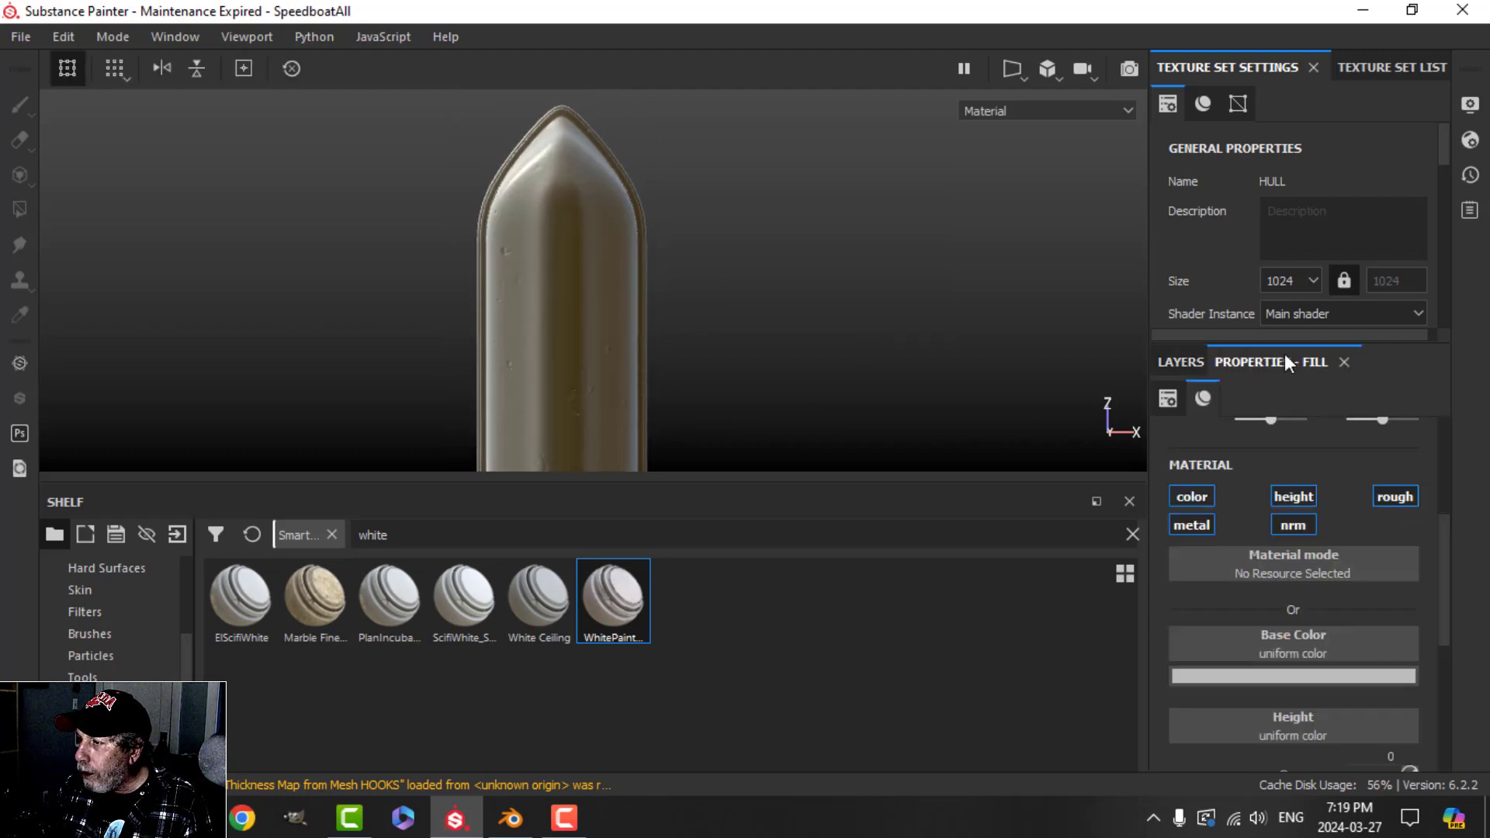
click(1293, 677)
click(1309, 522)
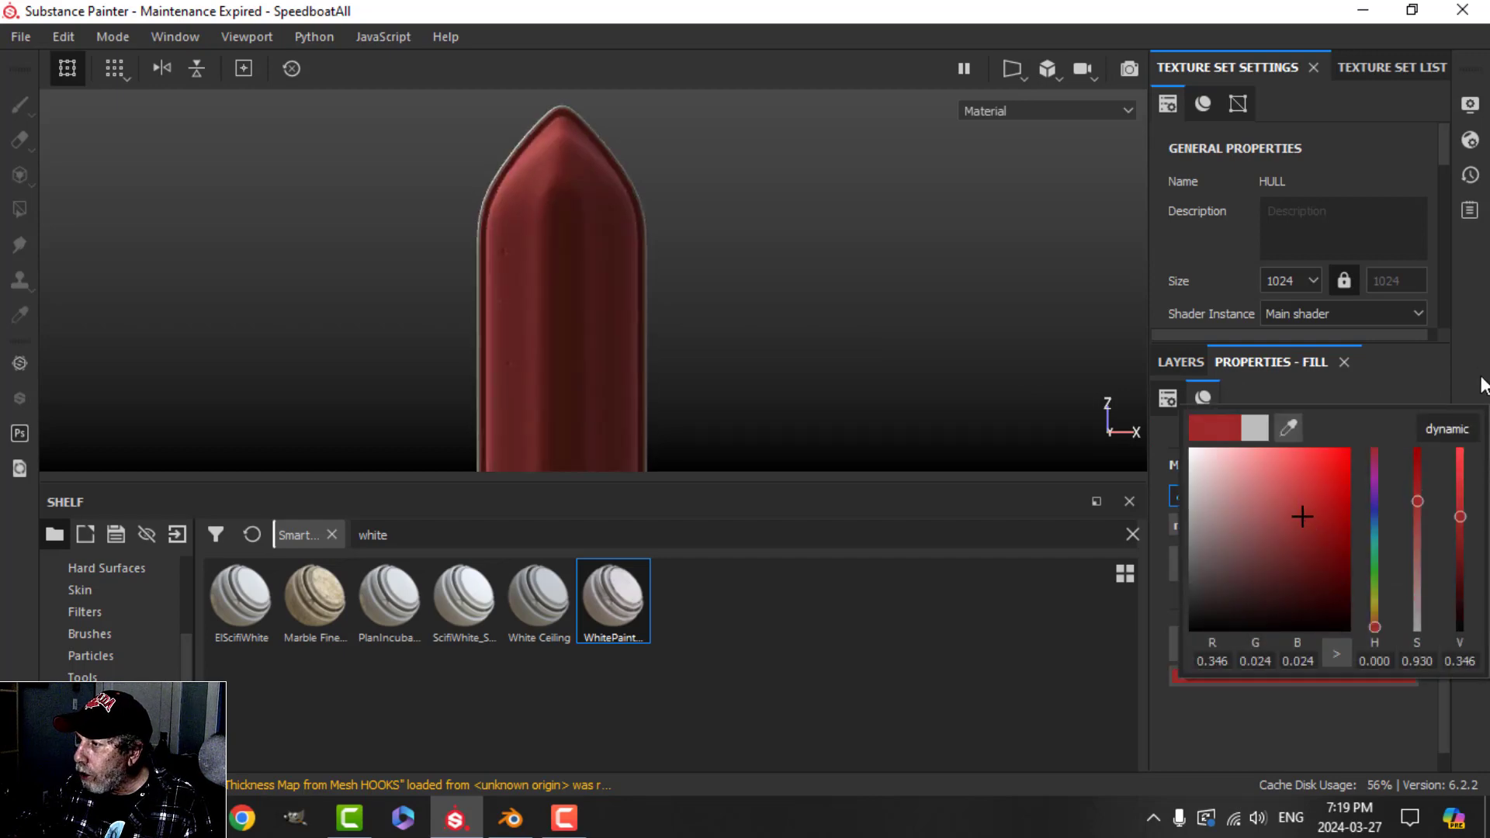
click(1180, 362)
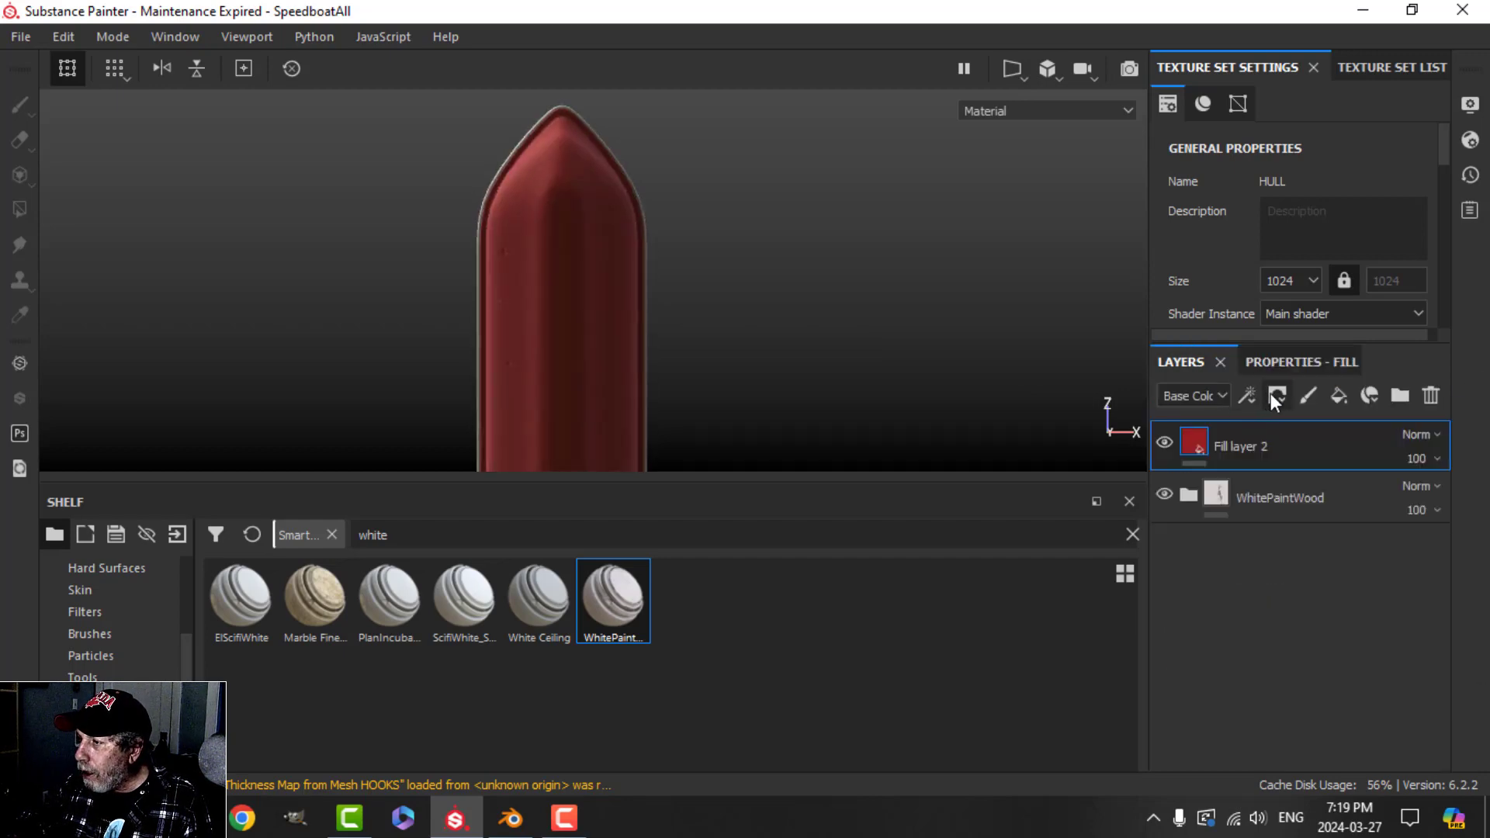
- Add a black mask with a paint effect to the red fill layer
click(1273, 398)
click(1298, 446)
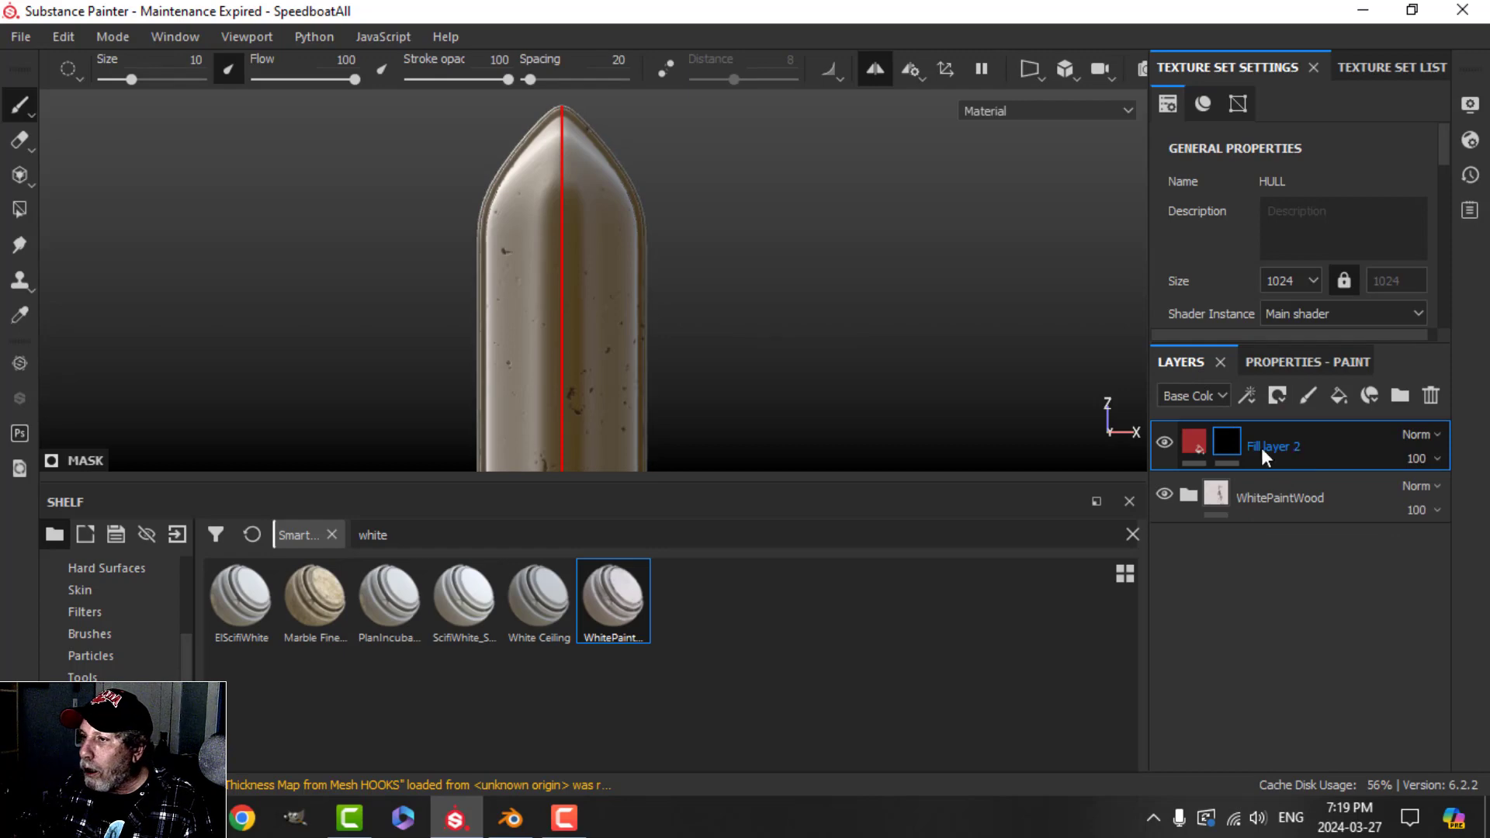
click(1247, 396)
click(1279, 453)
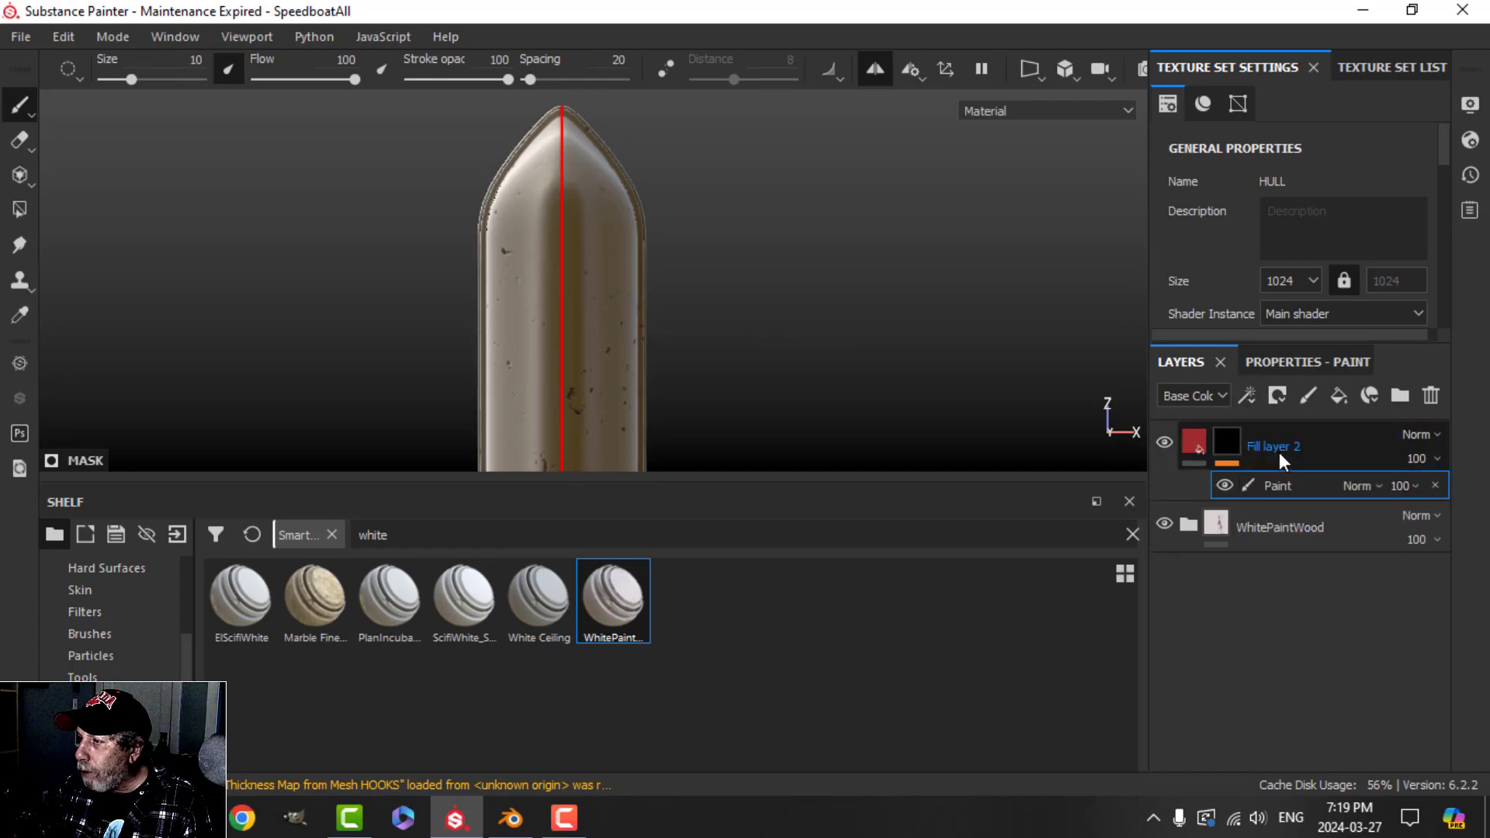
- Start a red strip on the keel near the bow by polygon-filling quads in the mask with color 1 and symmetry on
click(20, 211)
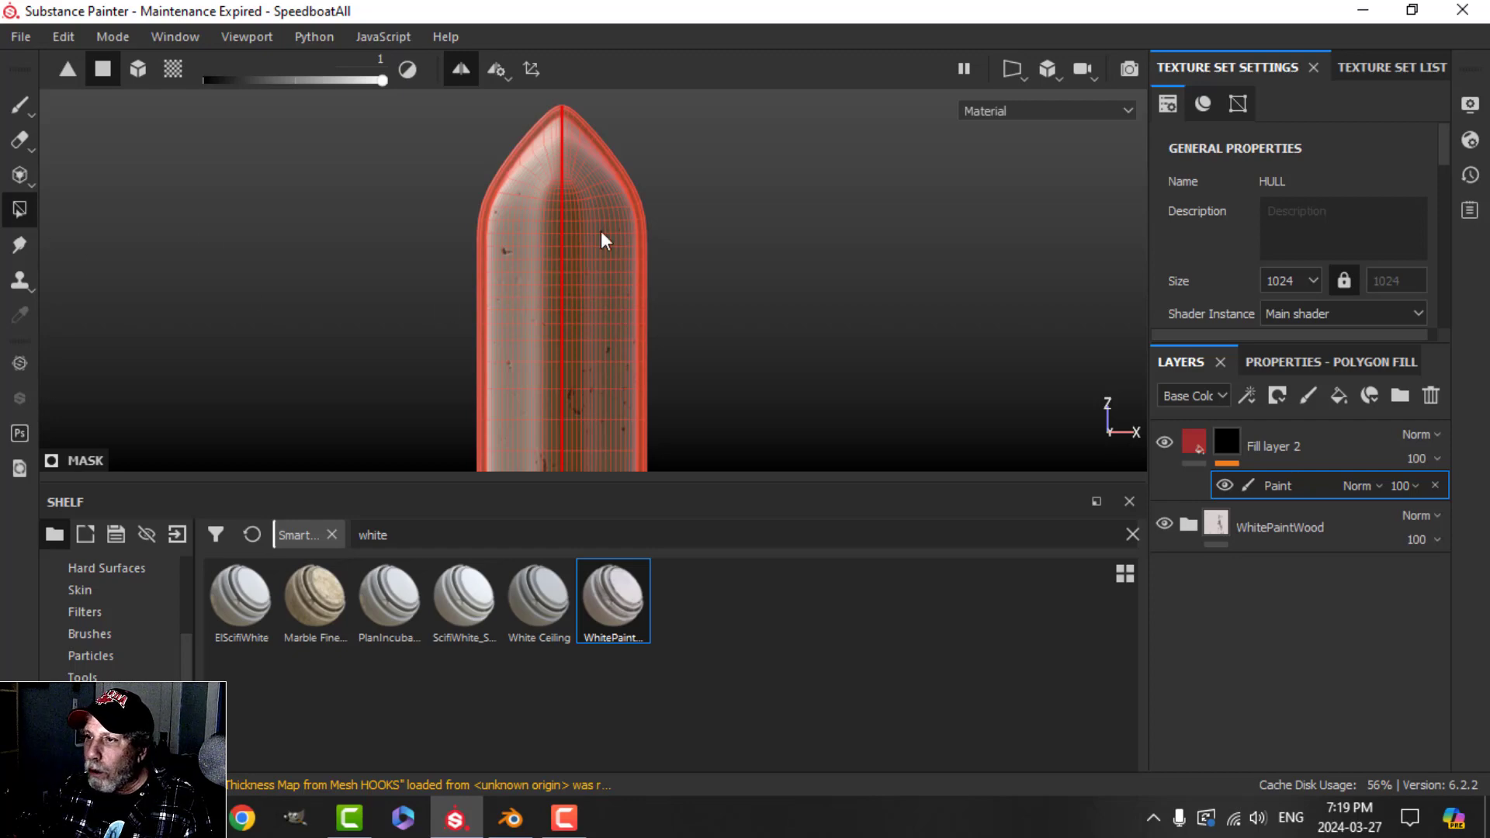
click(462, 69)
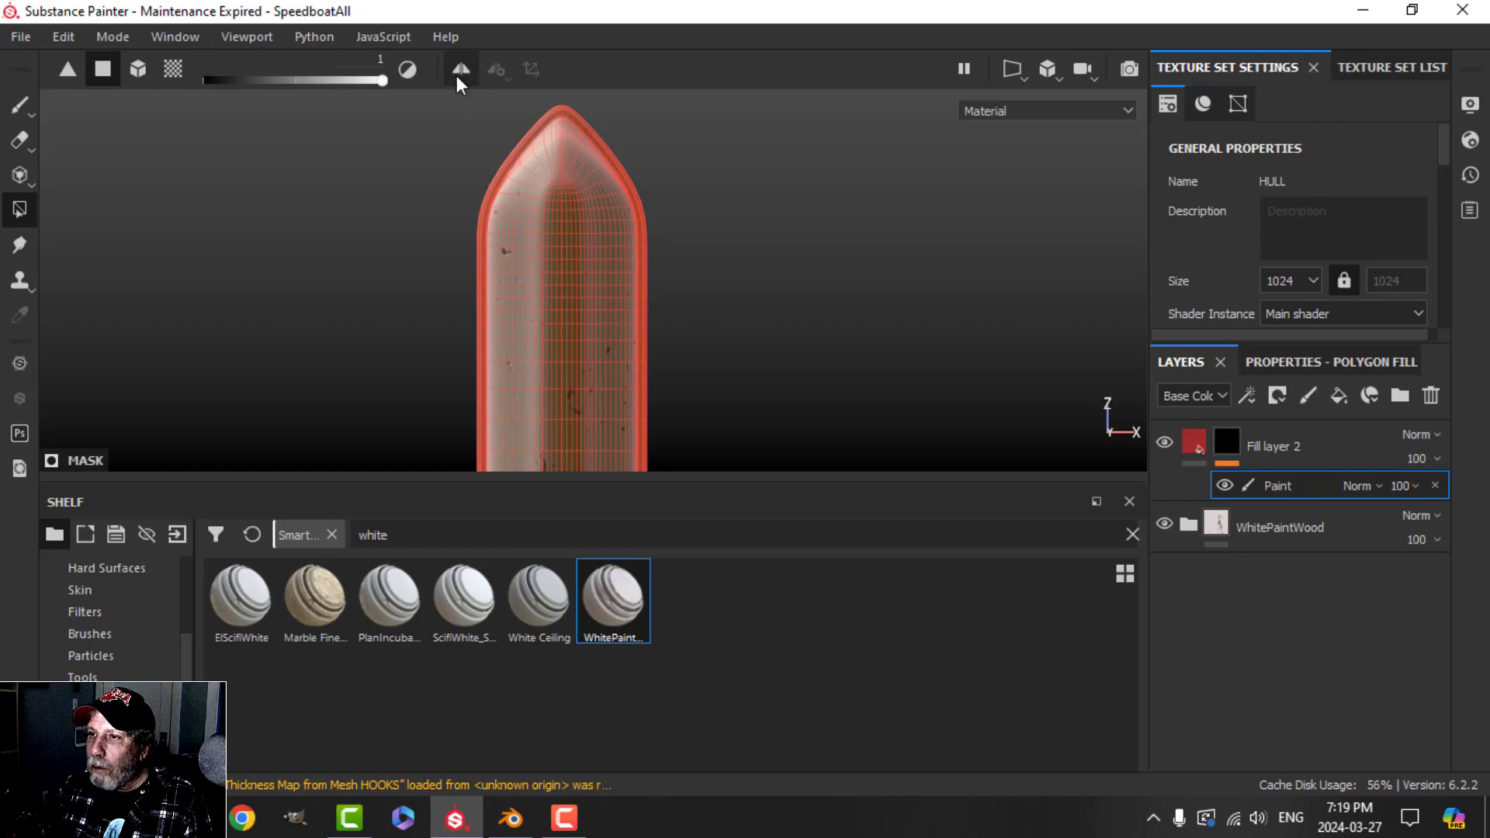
scroll(577, 268, up, 1)
scroll(576, 268, up, 4)
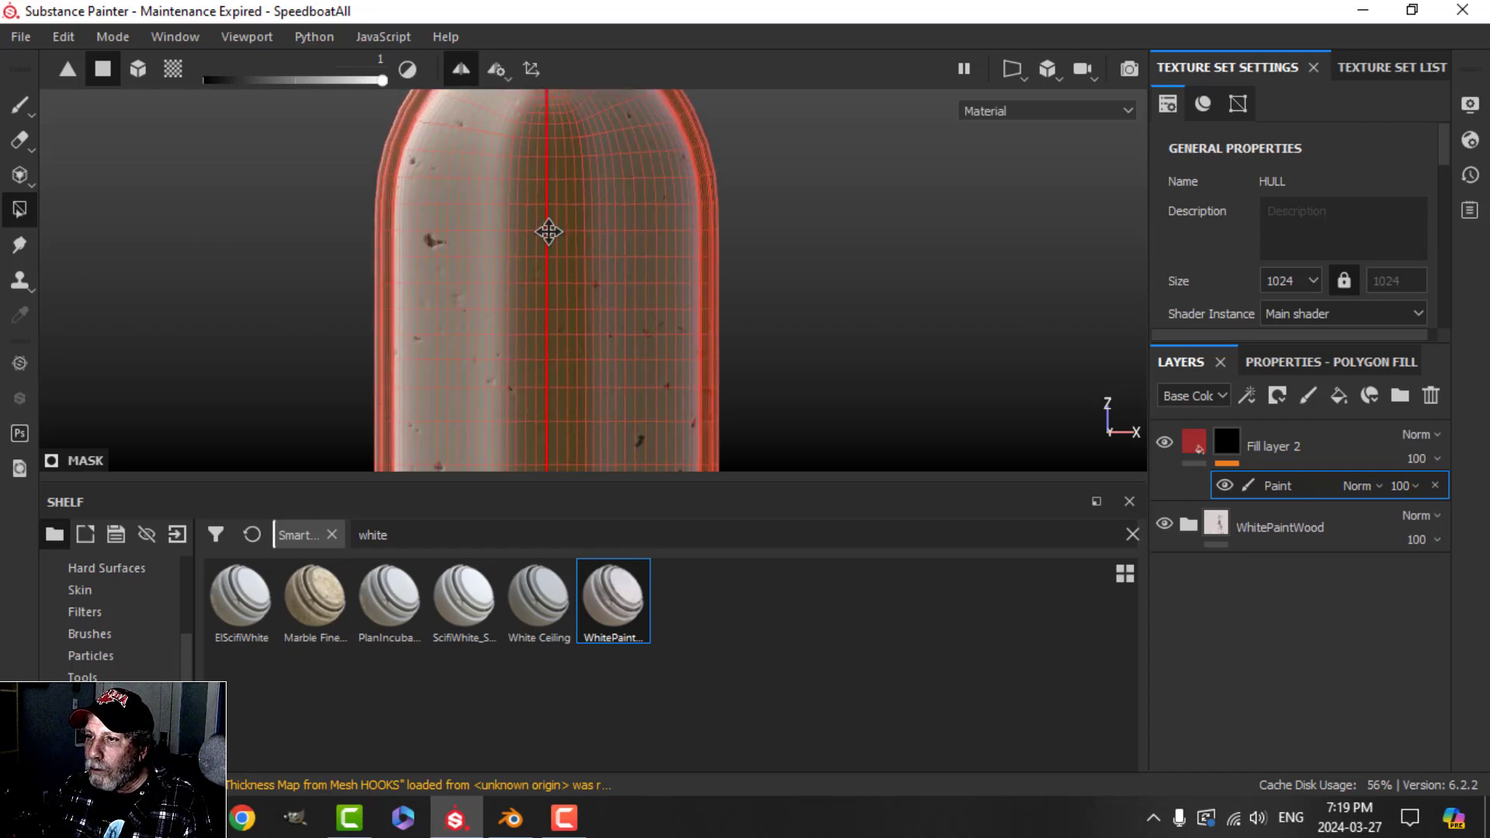
alt+middle_drag(549, 233, 570, 349)
scroll(574, 304, up, 3)
scroll(542, 275, up, 2)
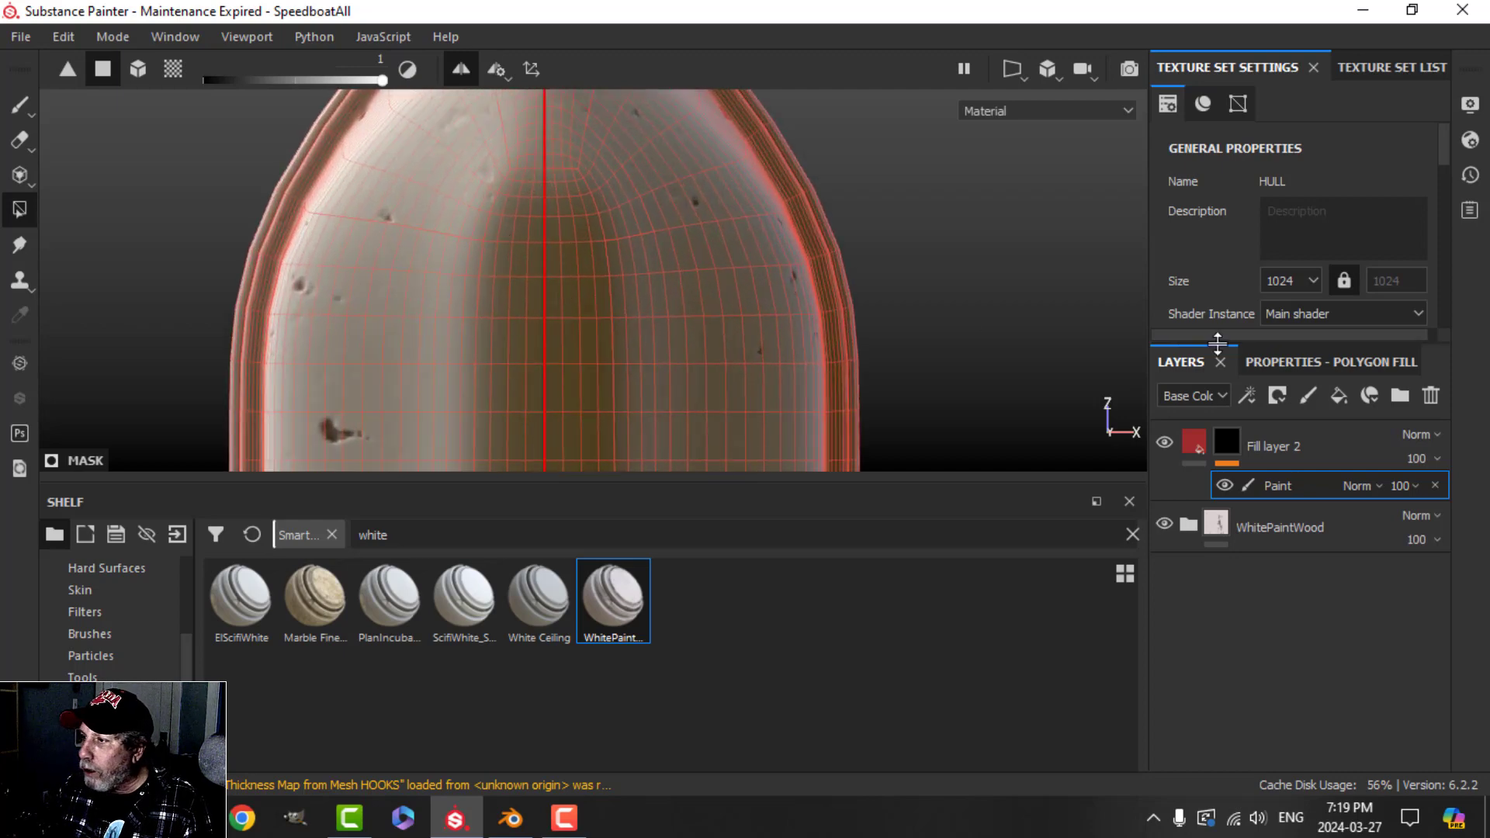
click(1290, 363)
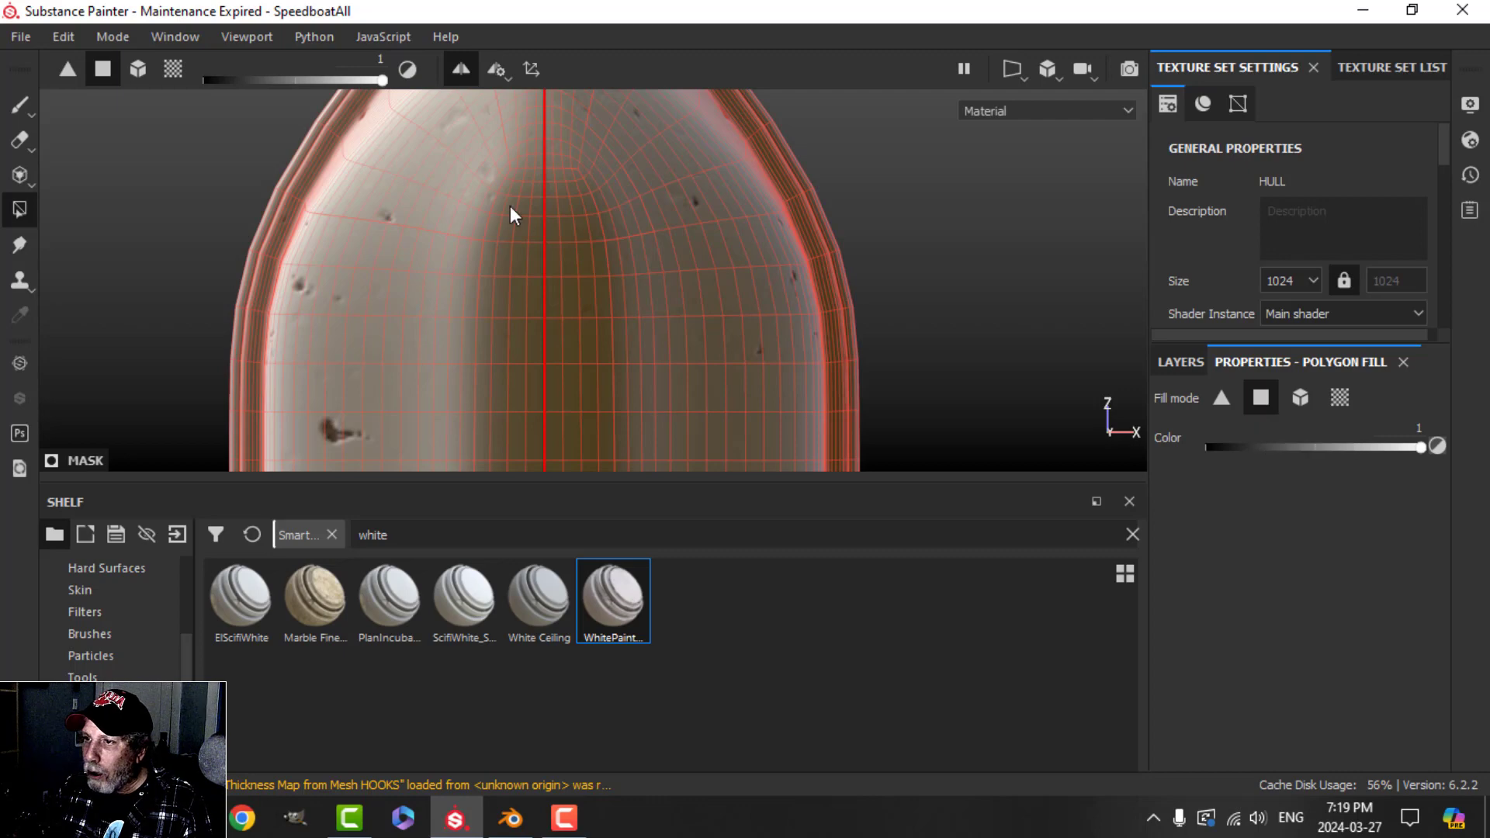
drag(486, 200, 610, 270)
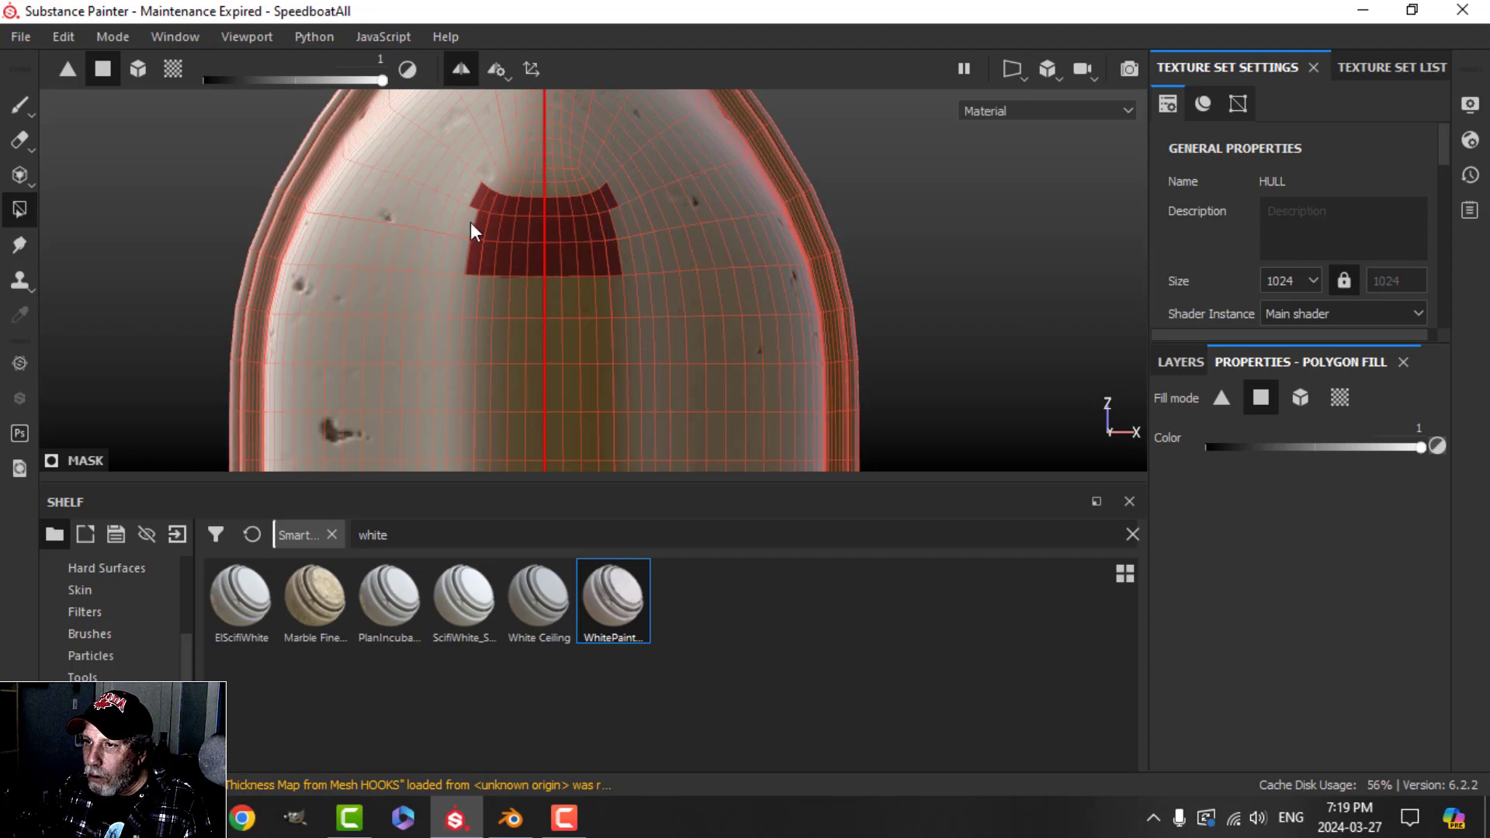
drag(472, 223, 586, 258)
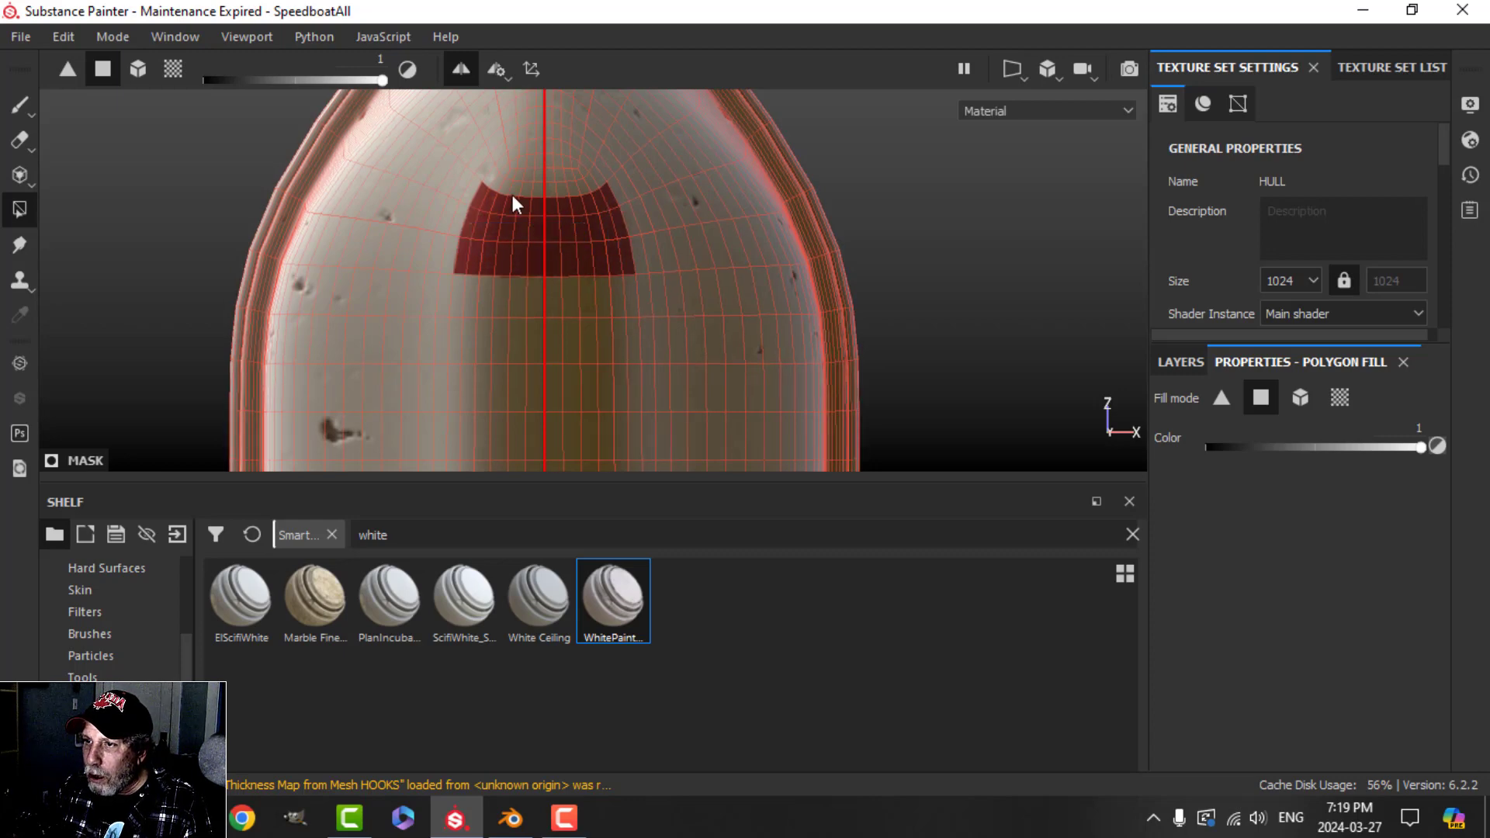
- Round the strip's front end by filling more faces toward the bow and removing the stray corner faces with color 0
scroll(575, 223, up, 3)
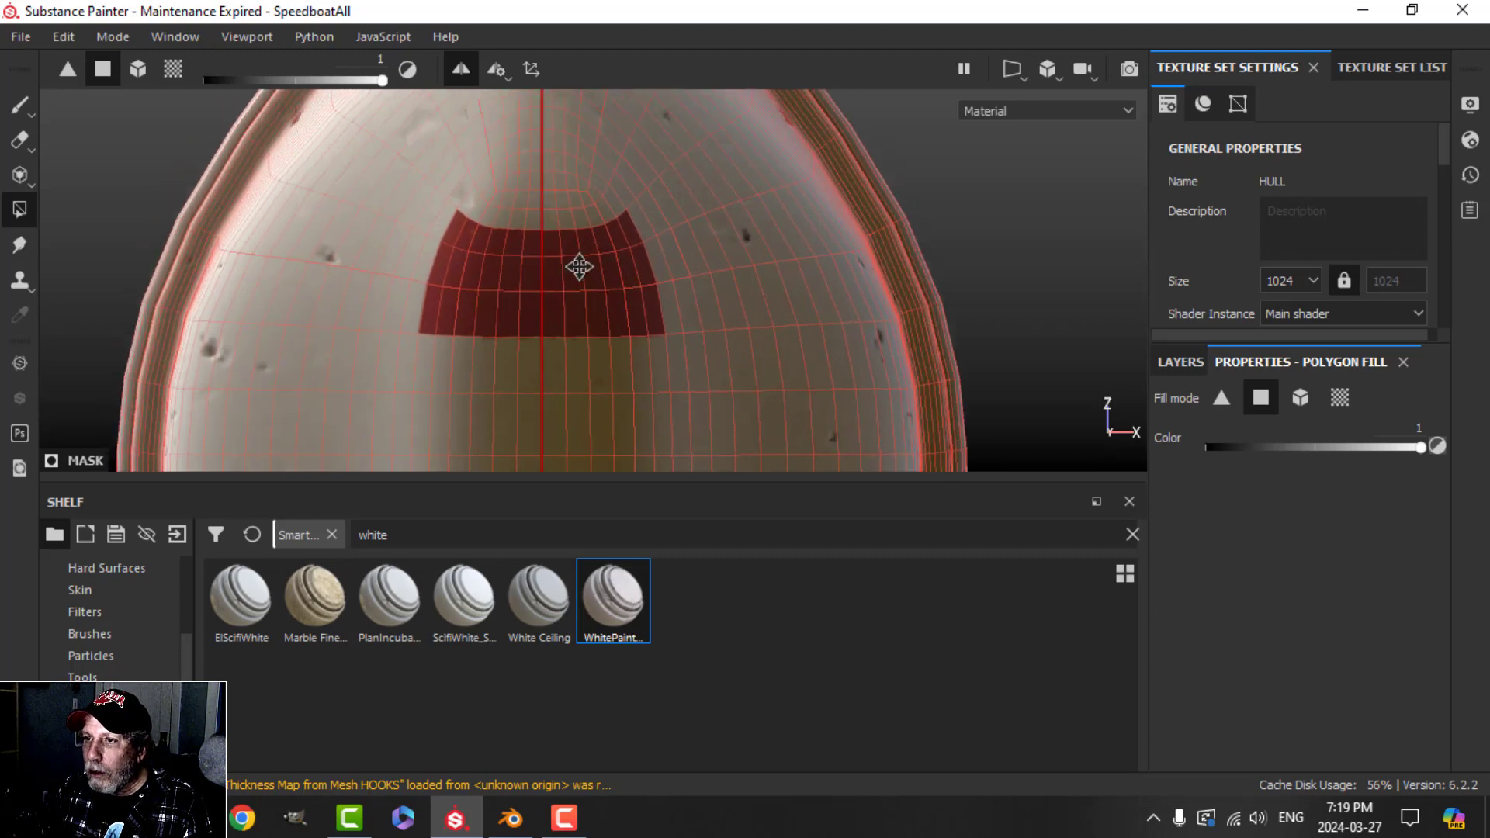
drag(511, 250, 612, 300)
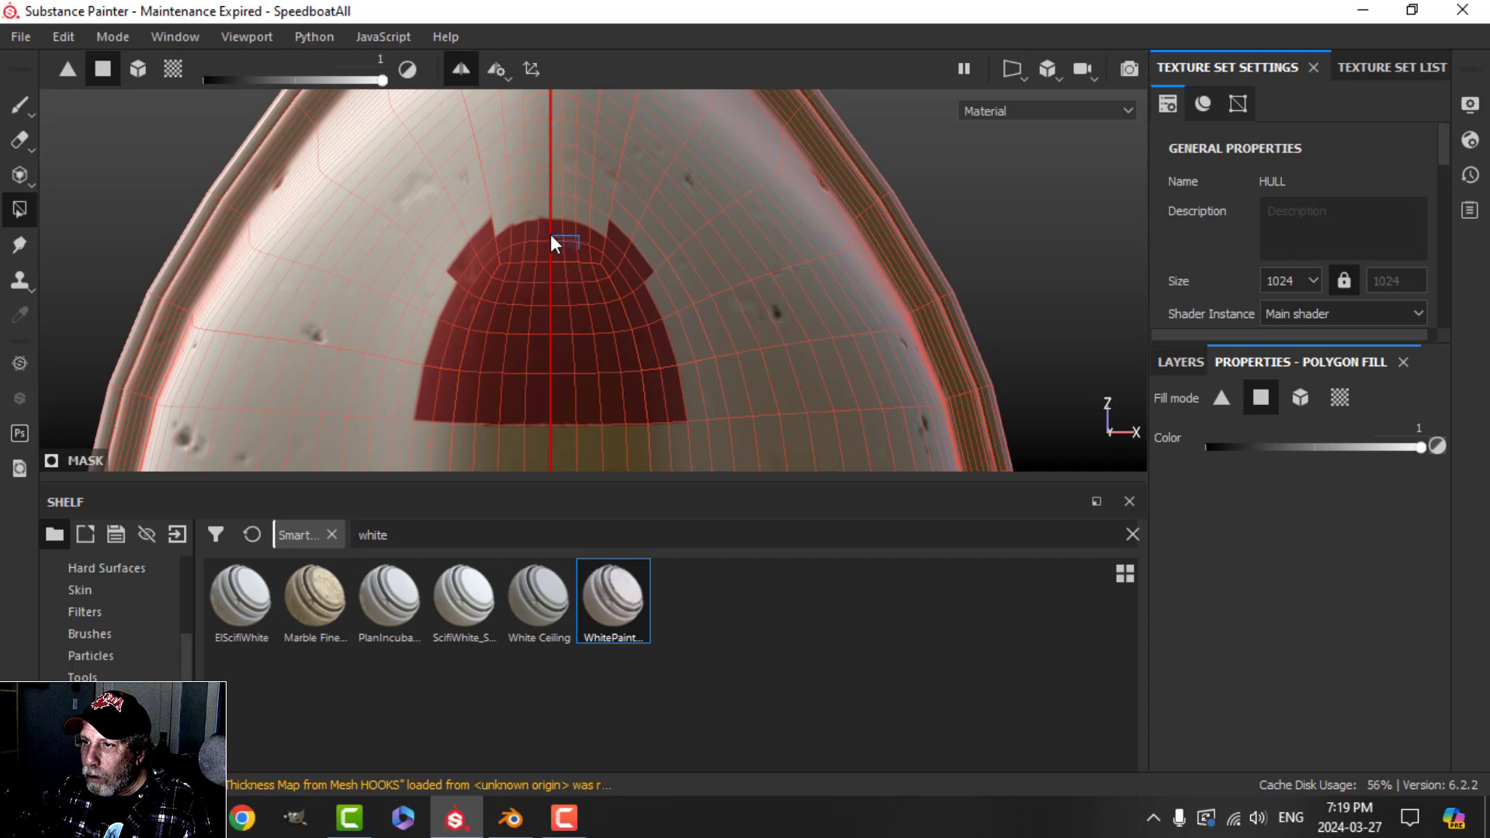
key(x)
drag(613, 205, 642, 261)
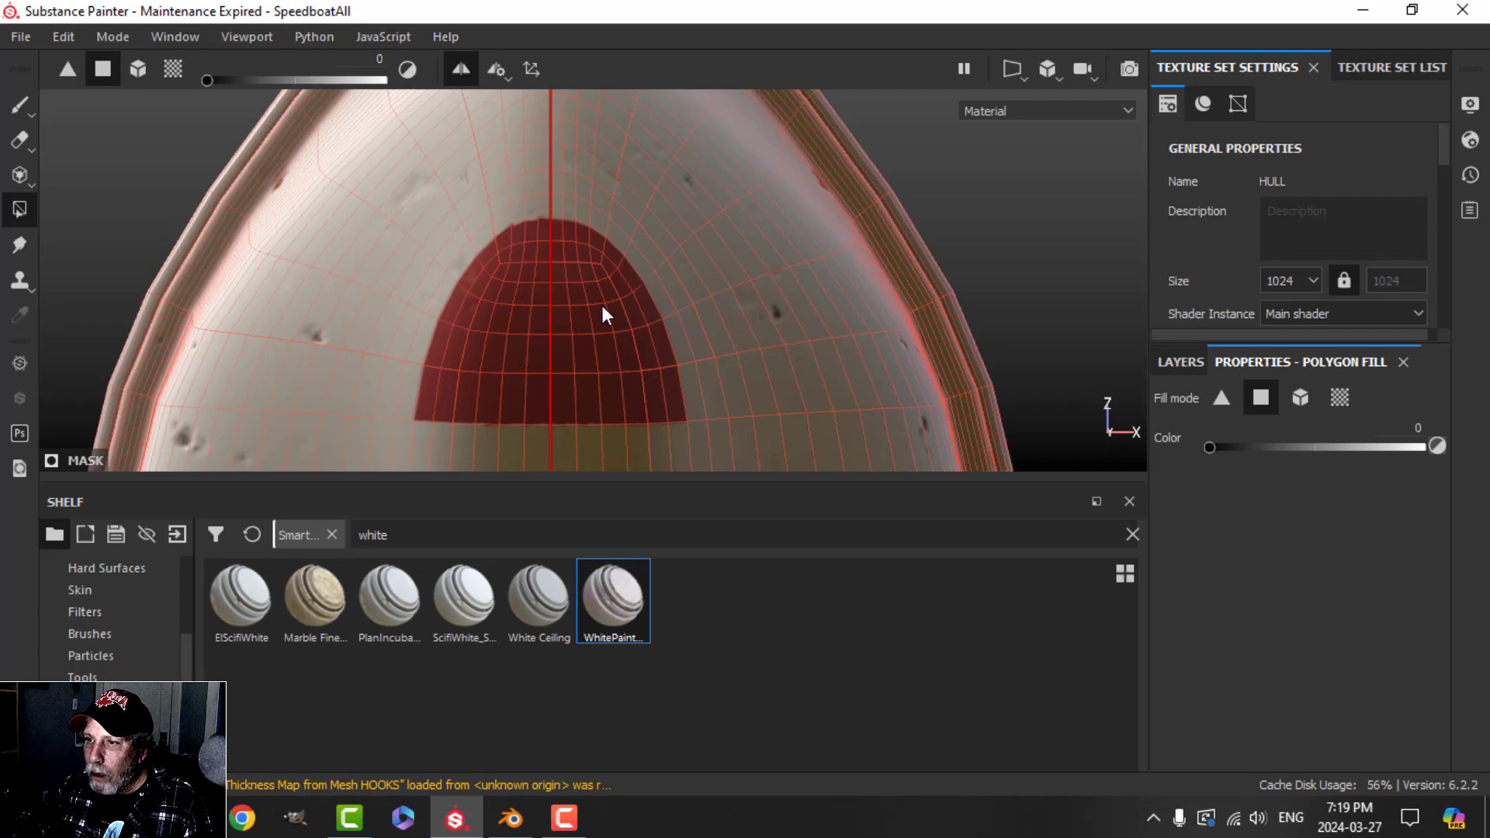
- Set the fill color back to 1 and extend the strip aft from its rounded end along the forward hull bottom
key(x)
scroll(585, 352, down, 2)
middle_drag(585, 353, 419, 124)
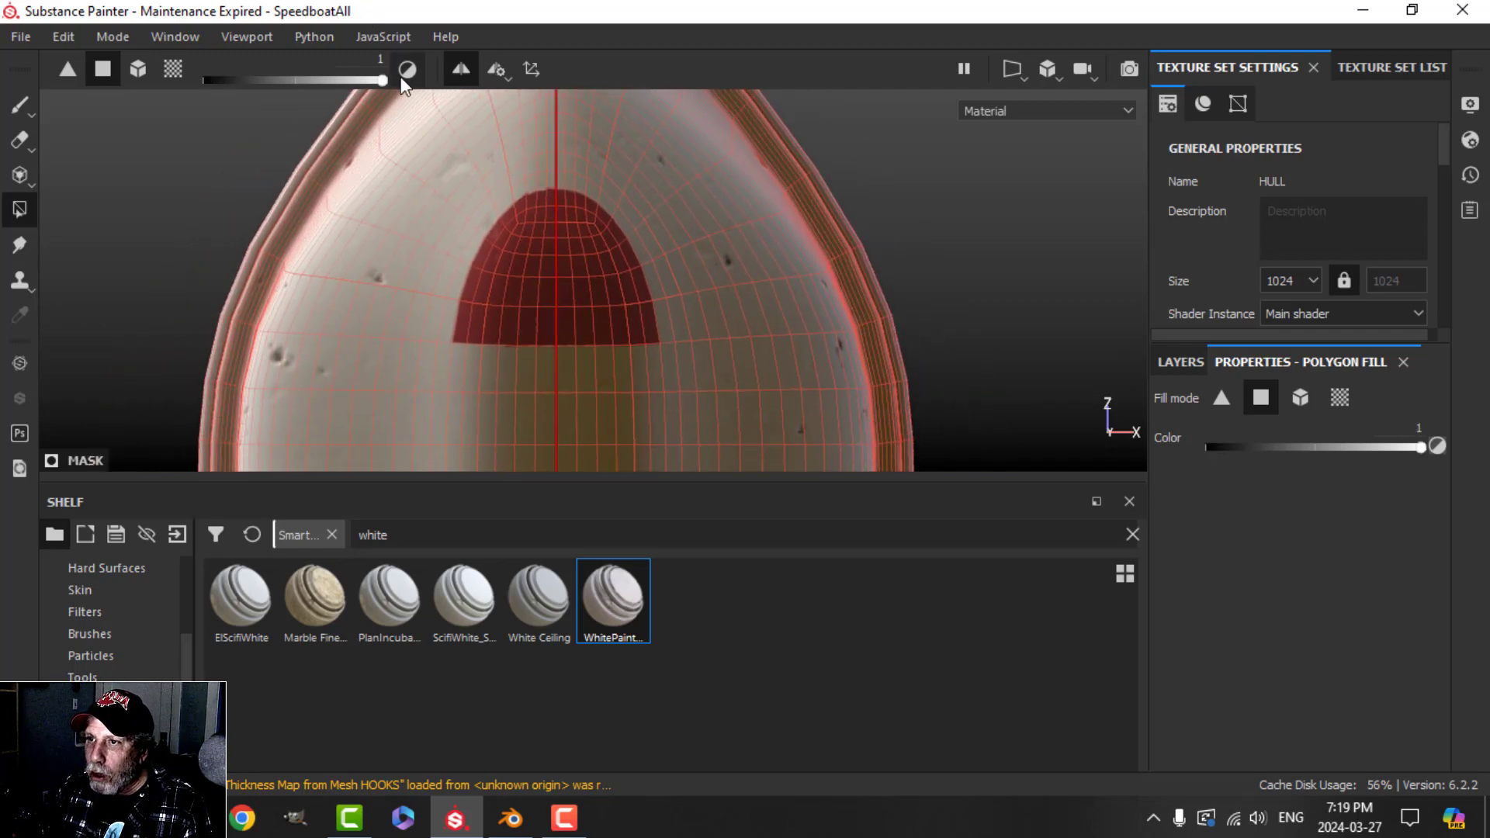
scroll(675, 343, down, 1)
middle_drag(675, 343, 566, 267)
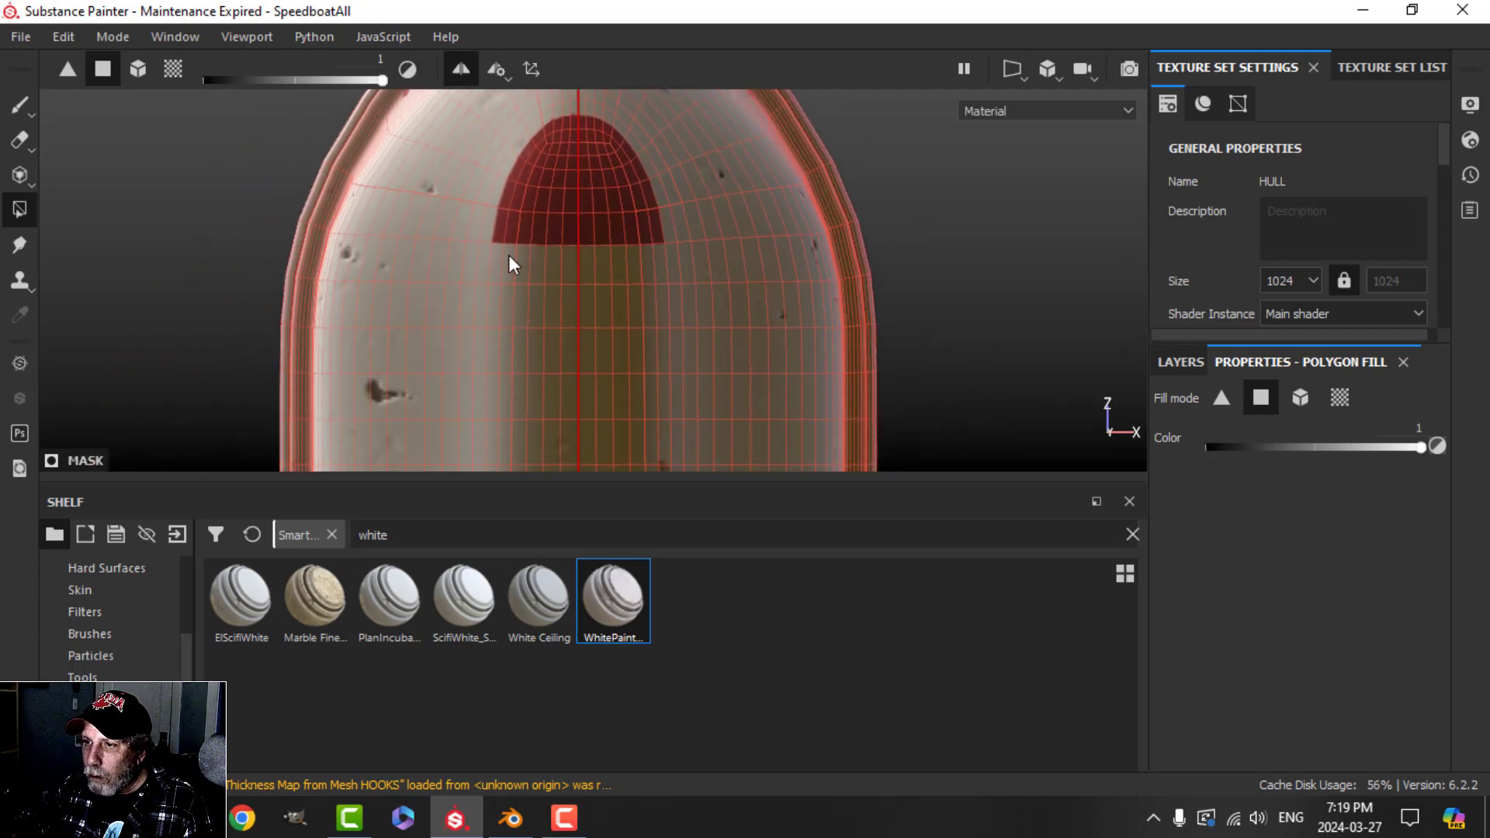
drag(496, 250, 630, 396)
scroll(630, 395, down, 1)
middle_drag(630, 396, 569, 210)
drag(525, 189, 622, 353)
- Continue the red strip at the same width along the middle of the hull bottom toward the stern
scroll(622, 399, down, 1)
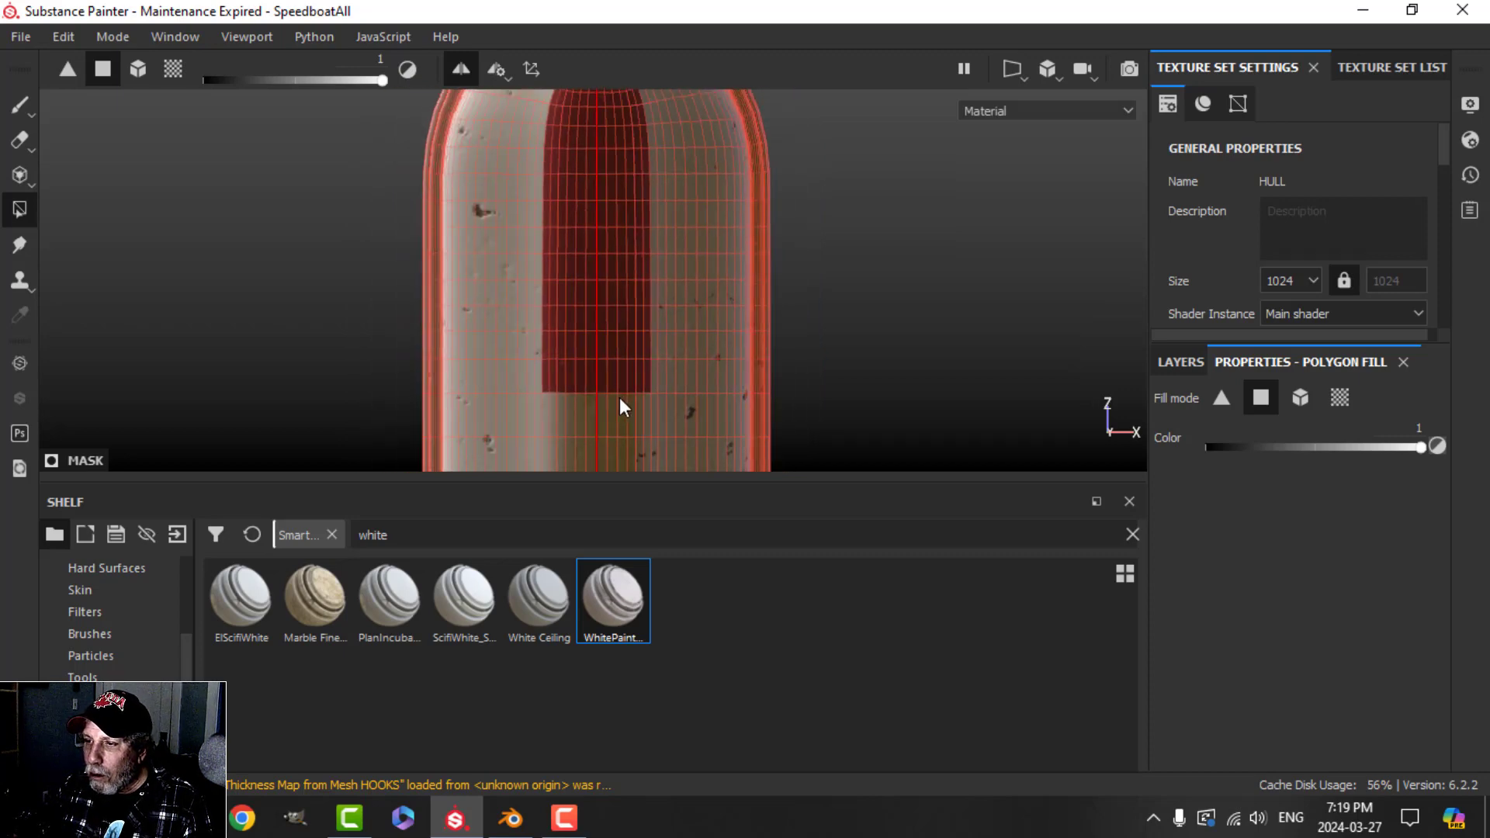
middle_drag(622, 399, 619, 233)
drag(553, 209, 634, 349)
middle_drag(617, 351, 644, 219)
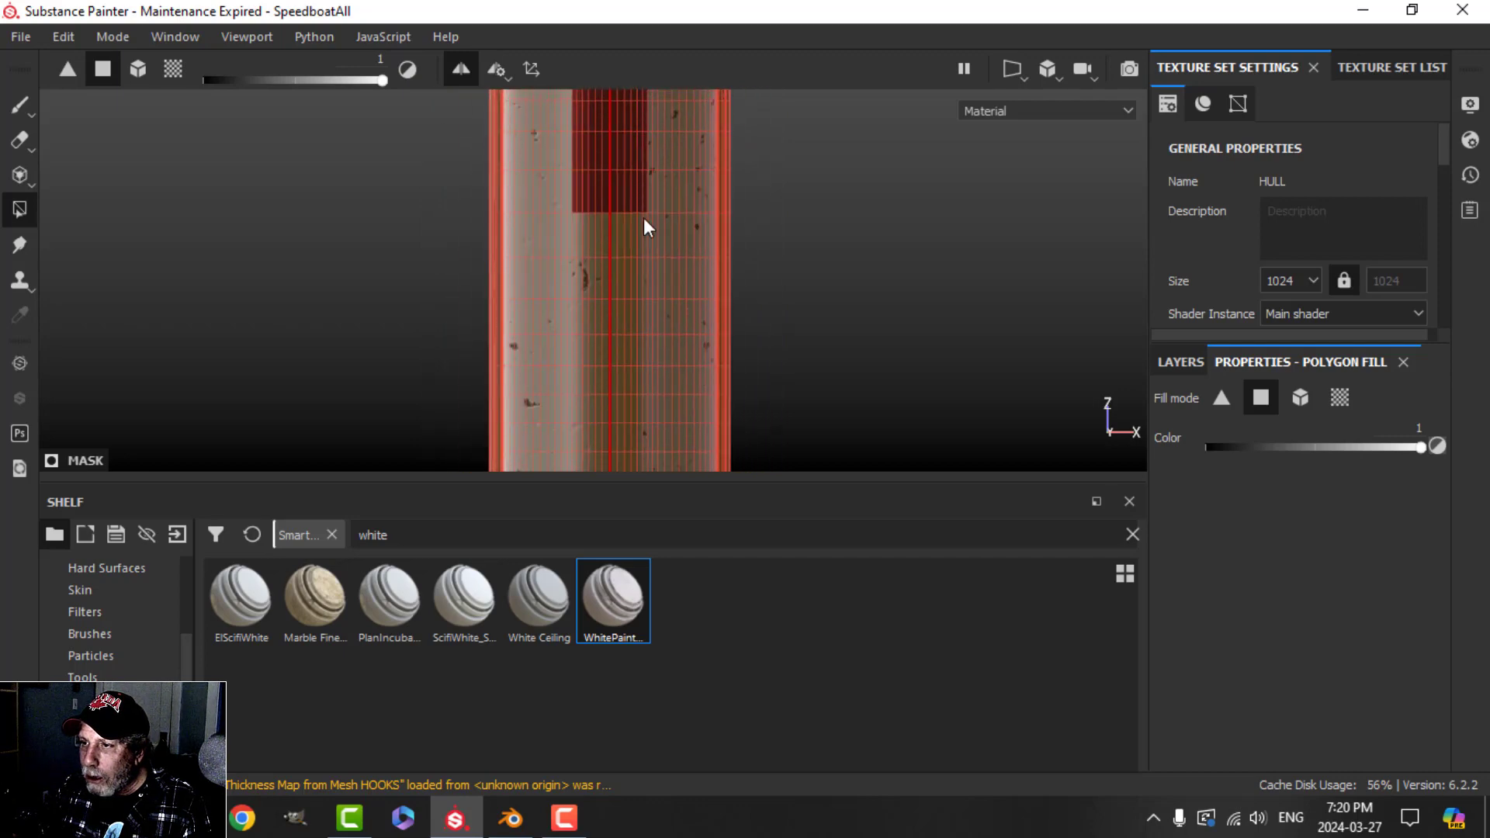
scroll(625, 249, up, 3)
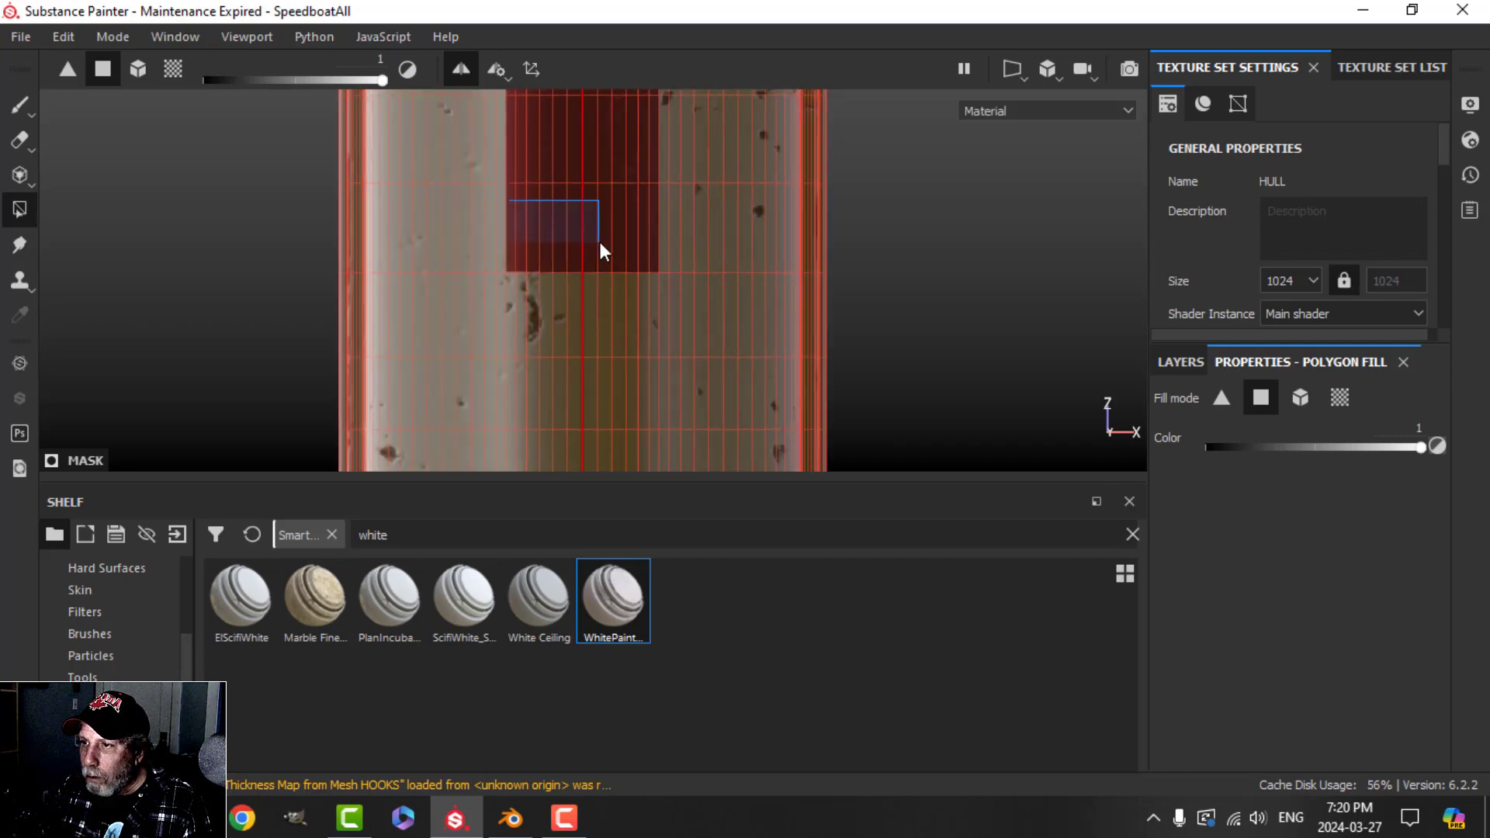
alt+middle_drag(609, 324, 615, 209)
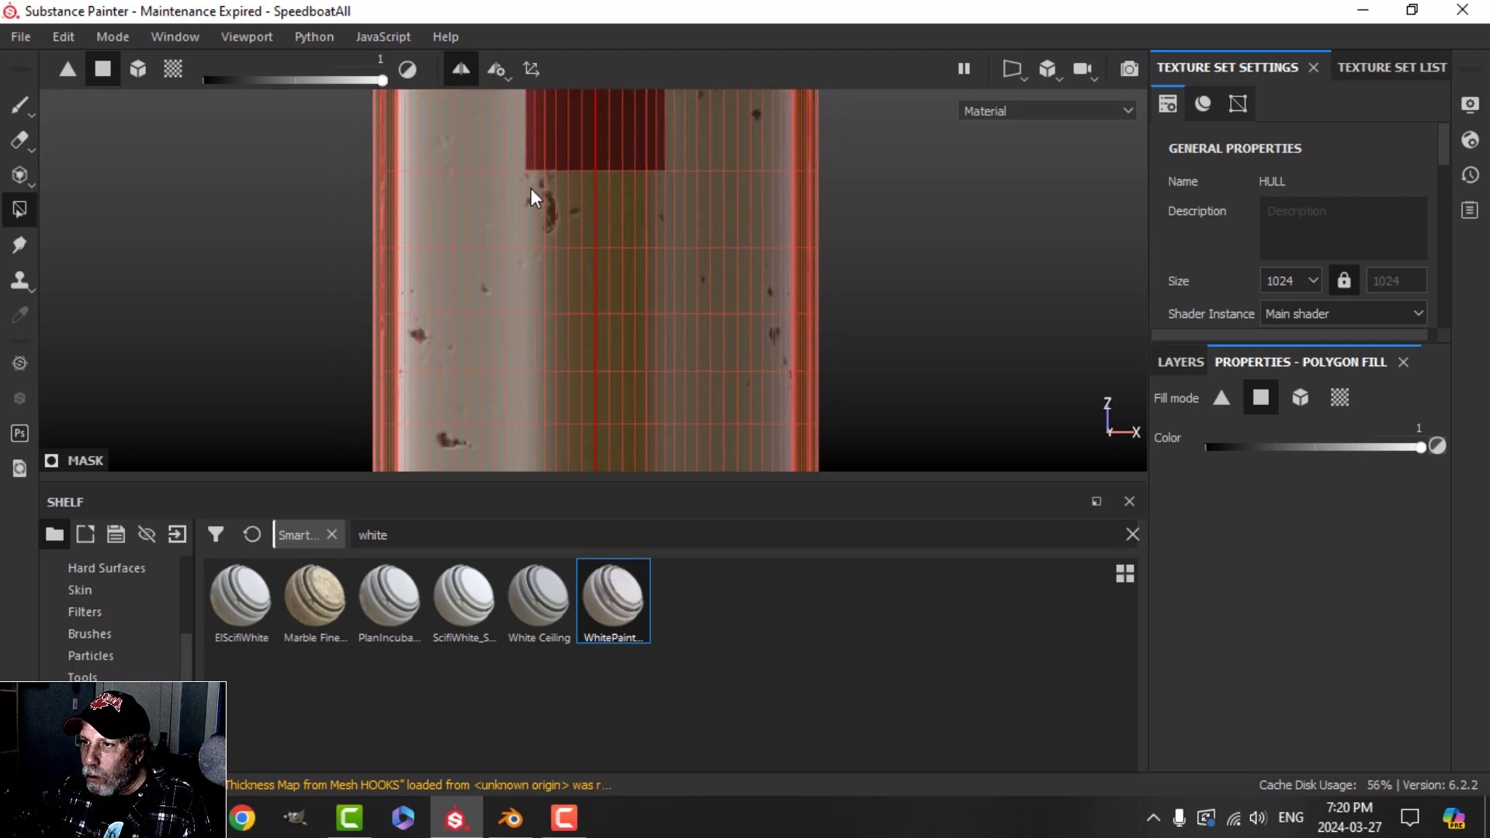
drag(530, 188, 623, 356)
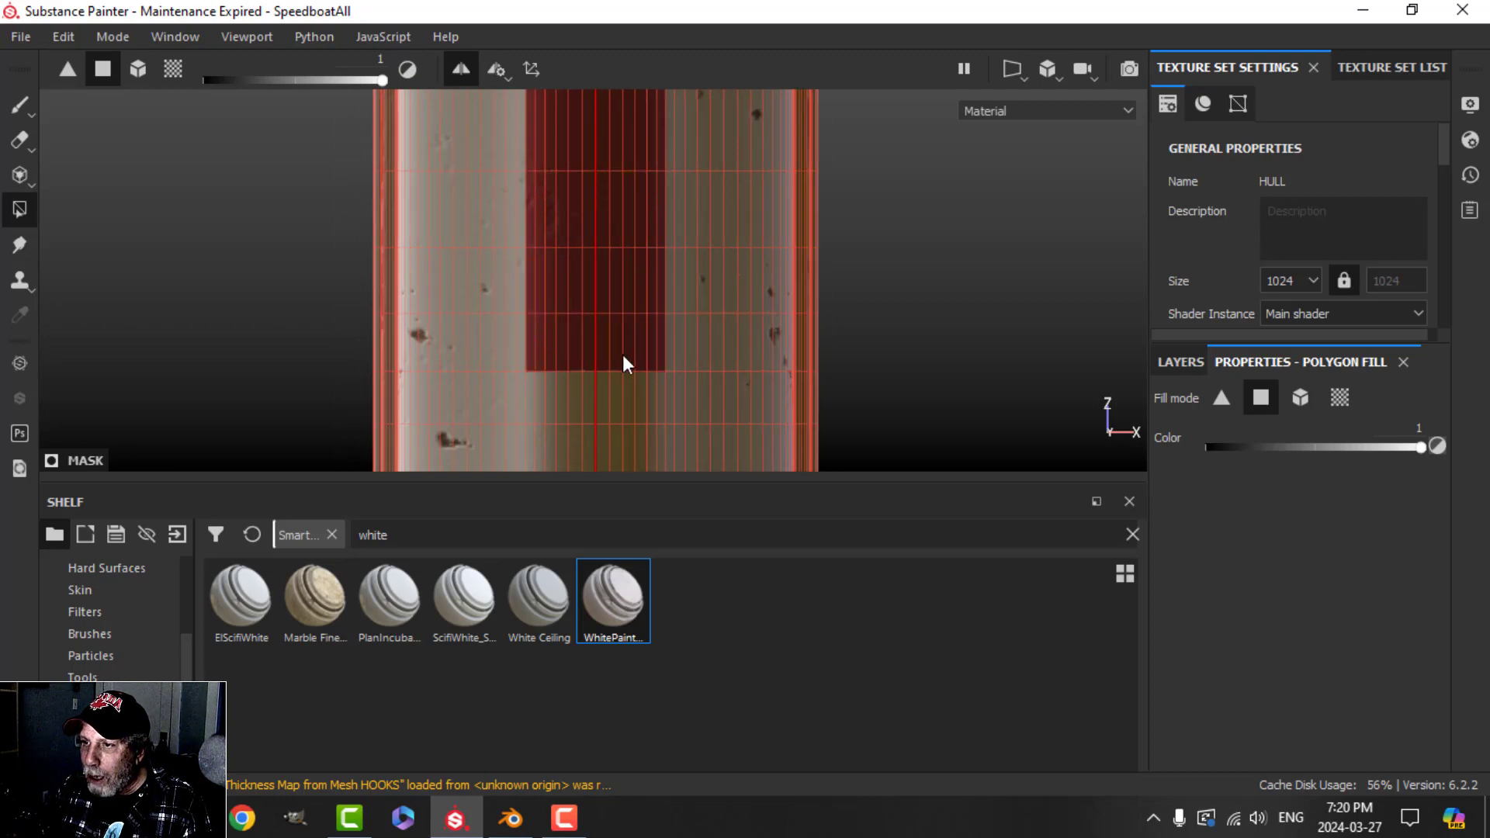
scroll(622, 355, down, 2)
alt+middle_drag(614, 342, 612, 240)
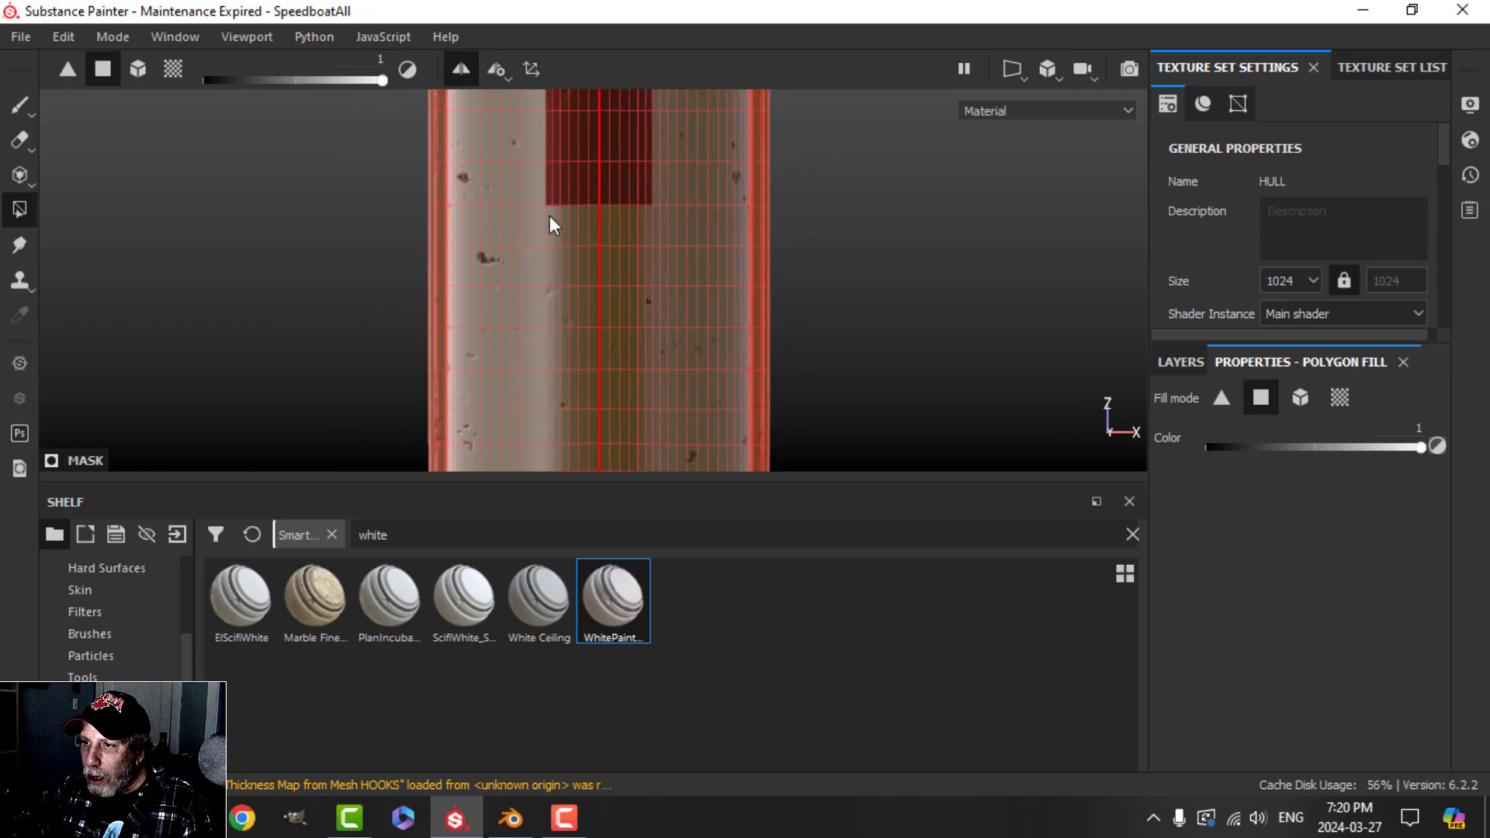
drag(550, 217, 607, 352)
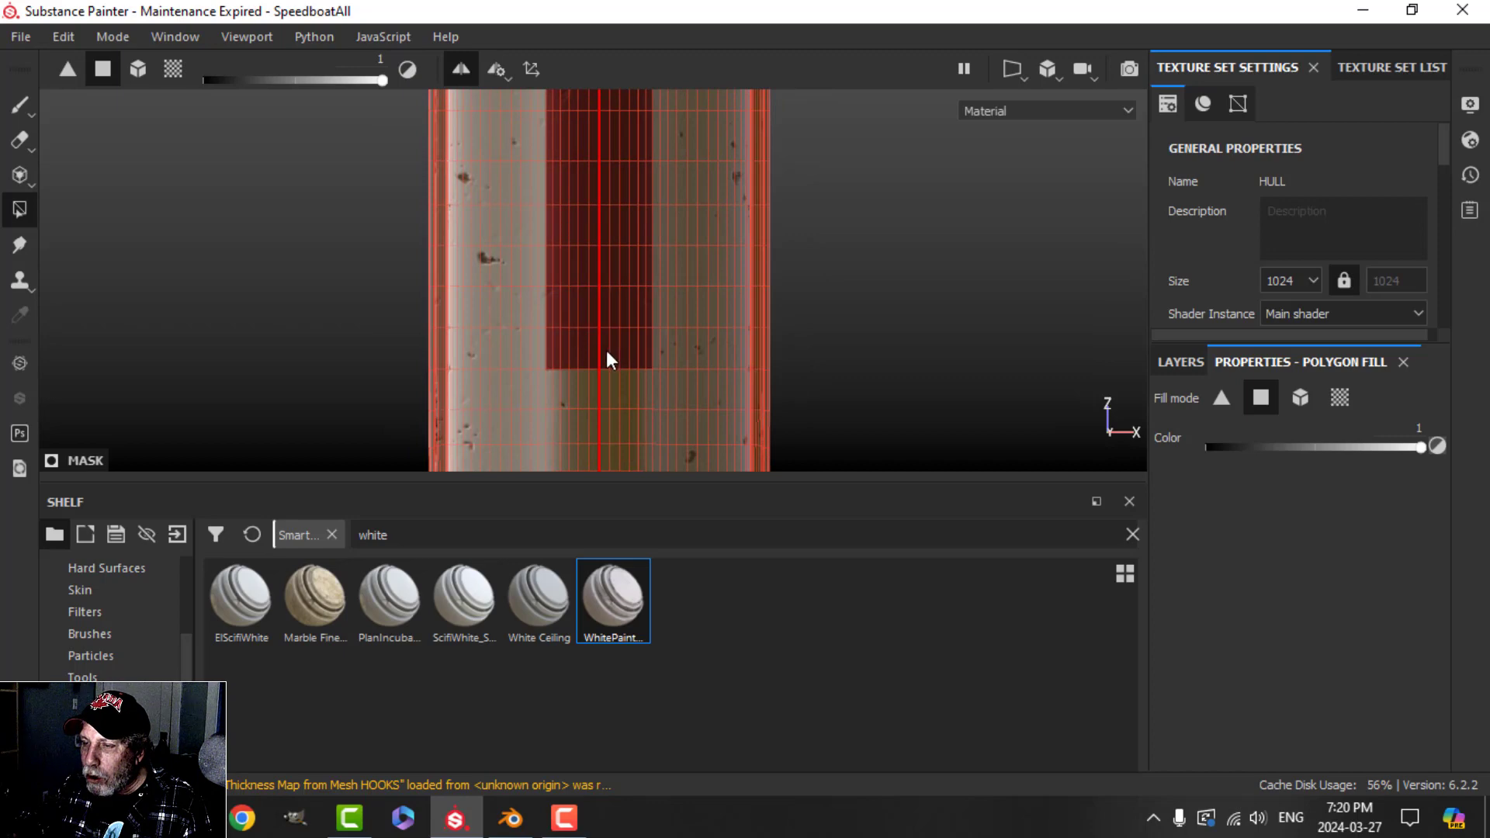
- Complete the red strip down to the stern, including the small faces along the curved rear edge
scroll(605, 350, down, 2)
alt+middle_drag(603, 346, 613, 222)
scroll(576, 221, up, 2)
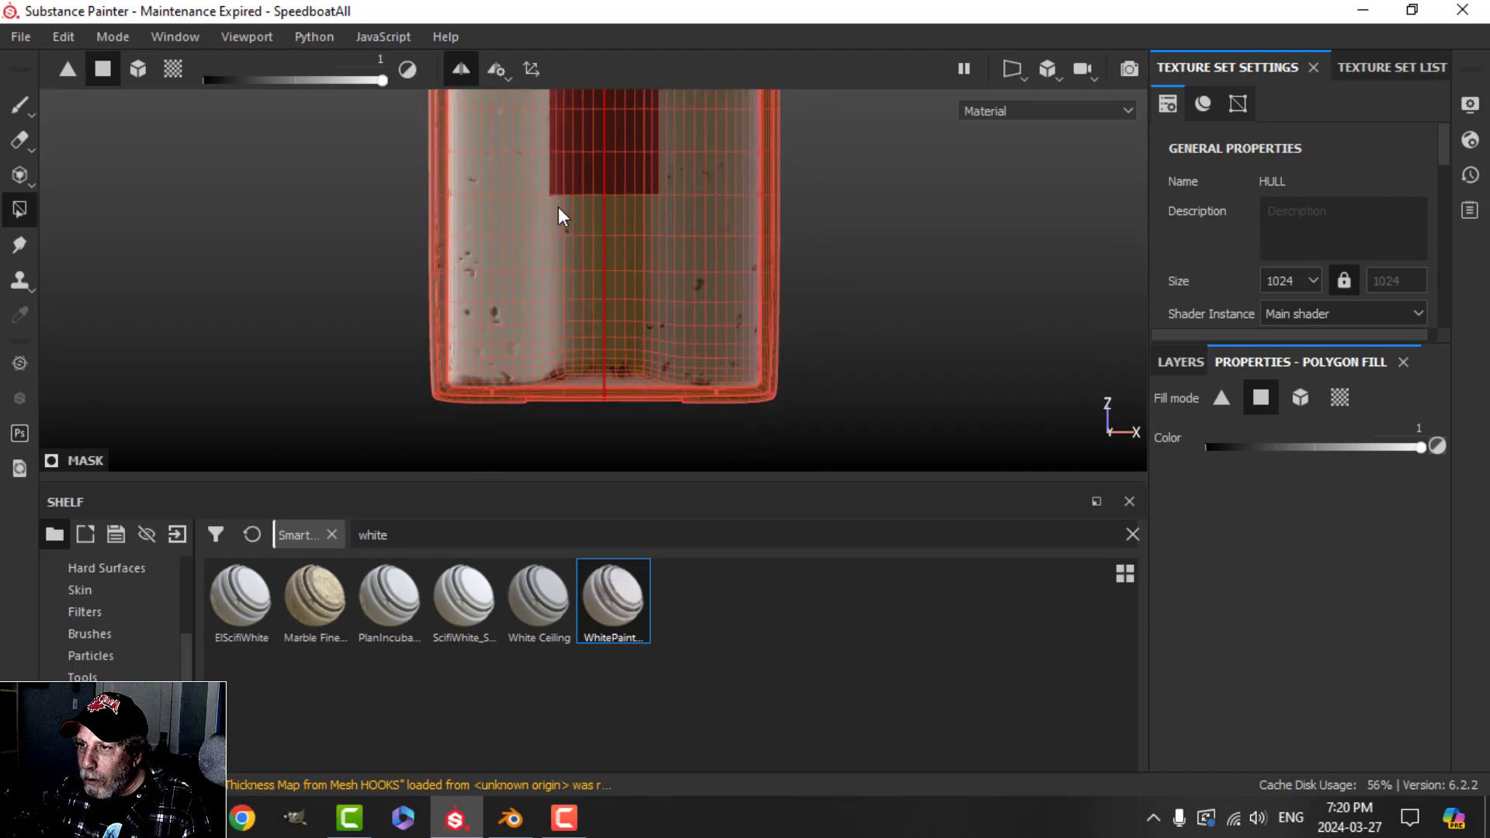
drag(553, 205, 612, 364)
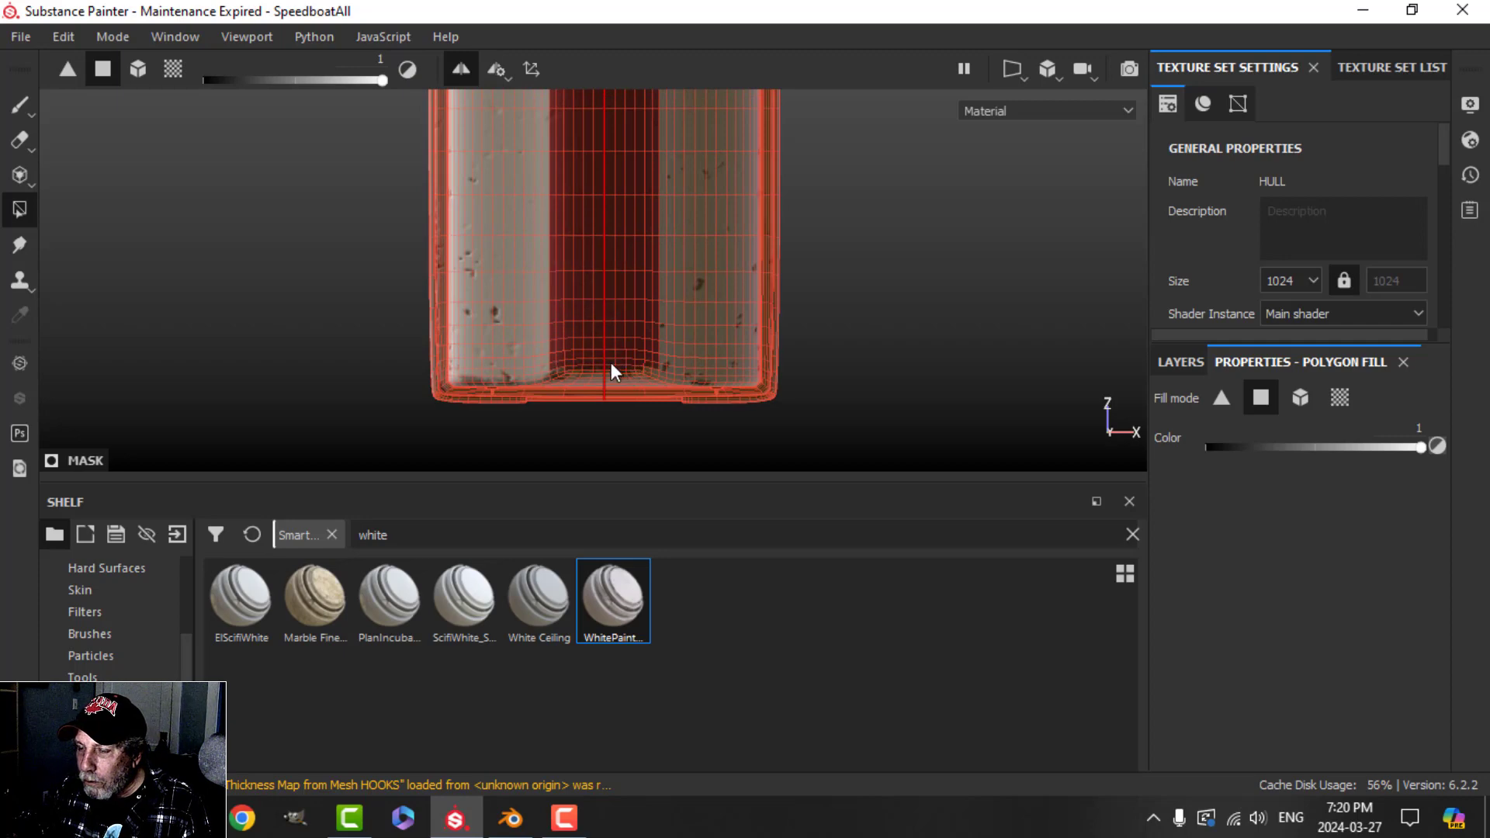
scroll(612, 353, down, 1)
scroll(612, 340, up, 3)
alt+middle_drag(608, 344, 611, 245)
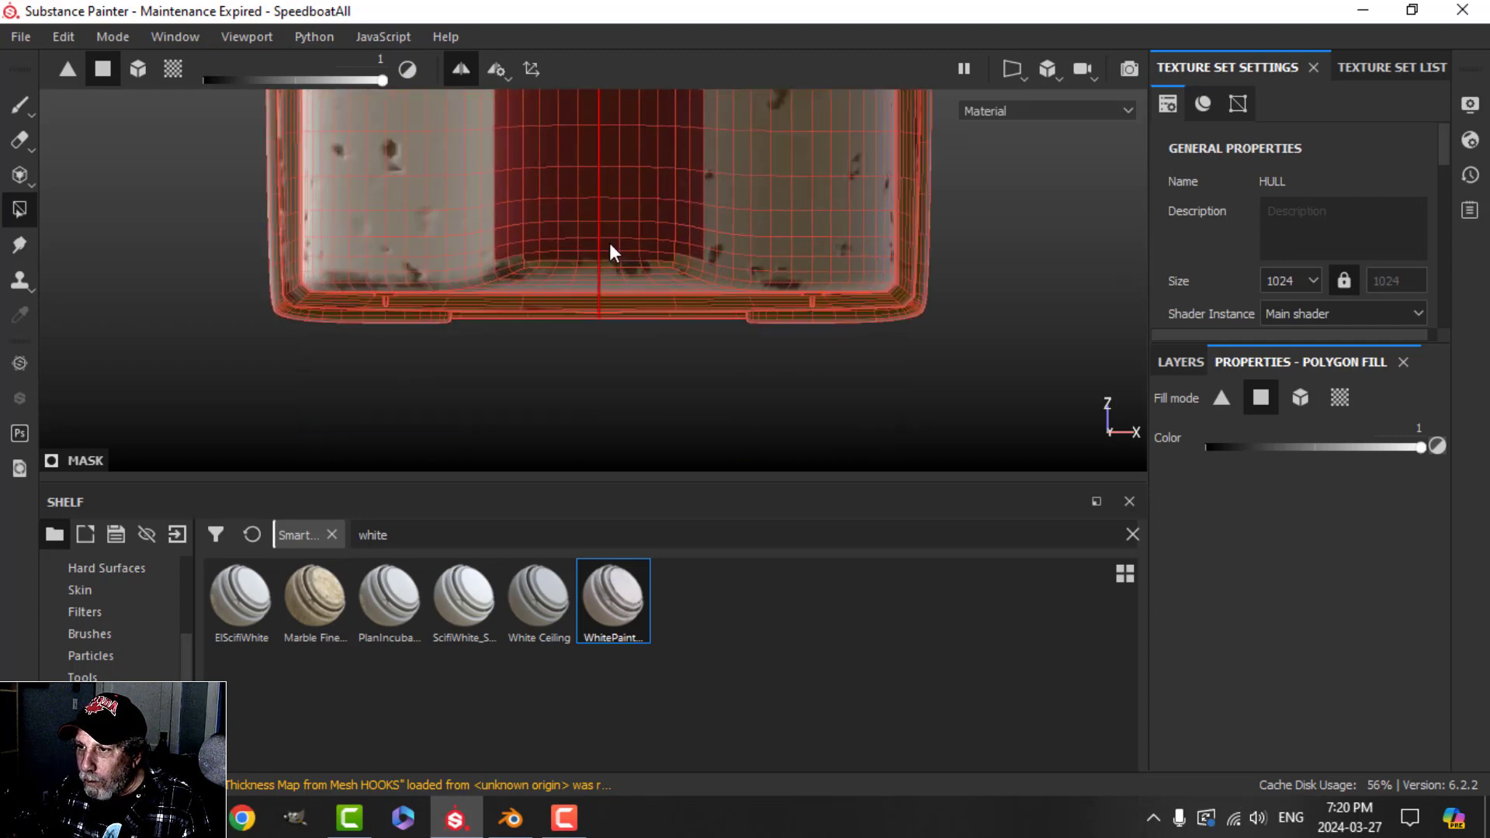
scroll(553, 264, up, 2)
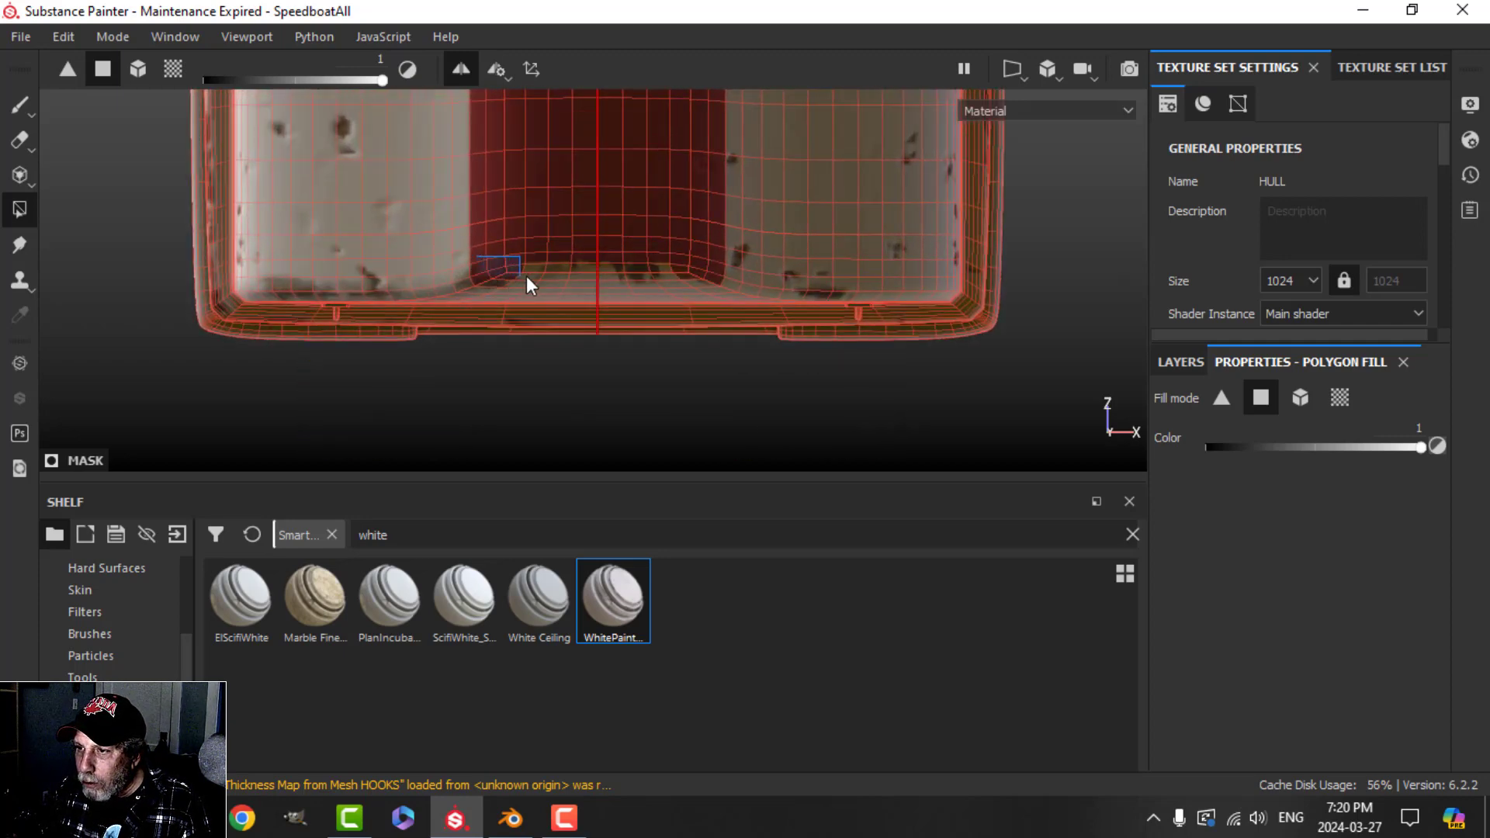
drag(613, 277, 618, 285)
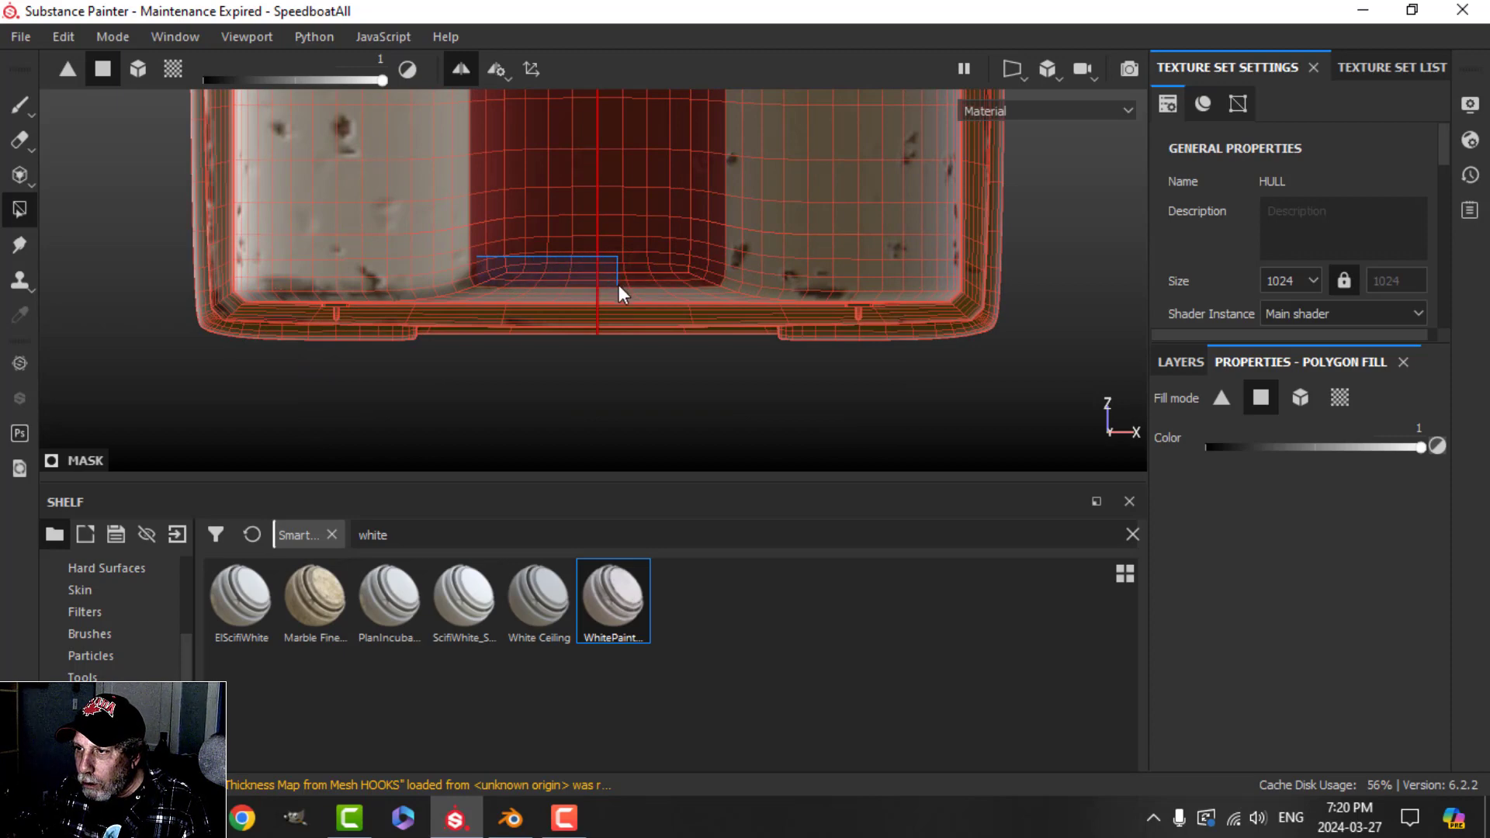
- Return to the Paint tool with symmetry turned off and switch the viewport to perspective projection
click(20, 104)
mouse_move(758, 249)
alt+mouse_down()
mouse_move(776, 210)
mouse_move(712, 344)
alt+mouse_up()
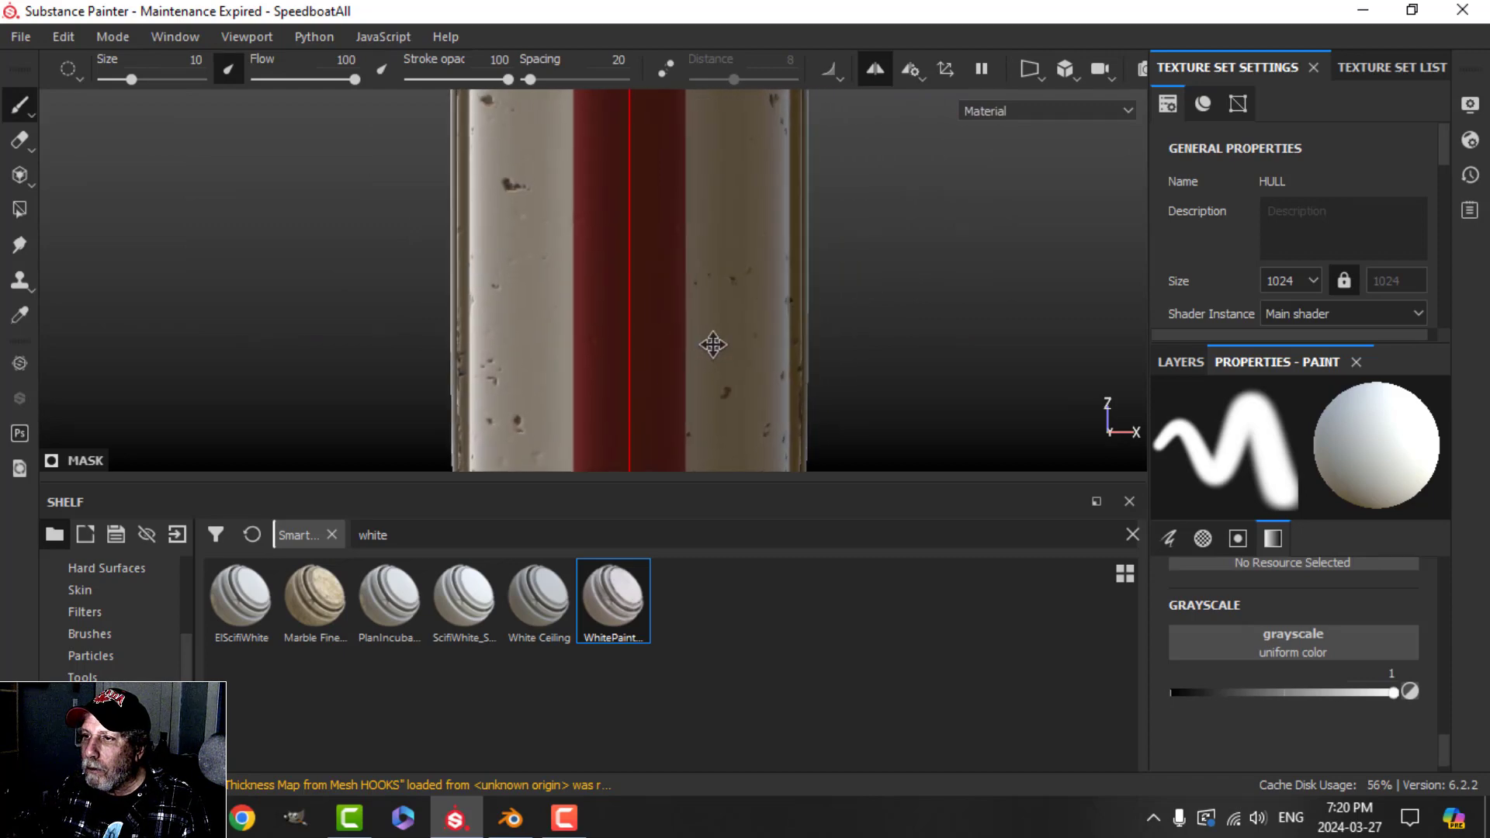
scroll(723, 281, down, 3)
alt+middle_drag(704, 131, 662, 435)
alt+middle_drag(700, 305, 699, 409)
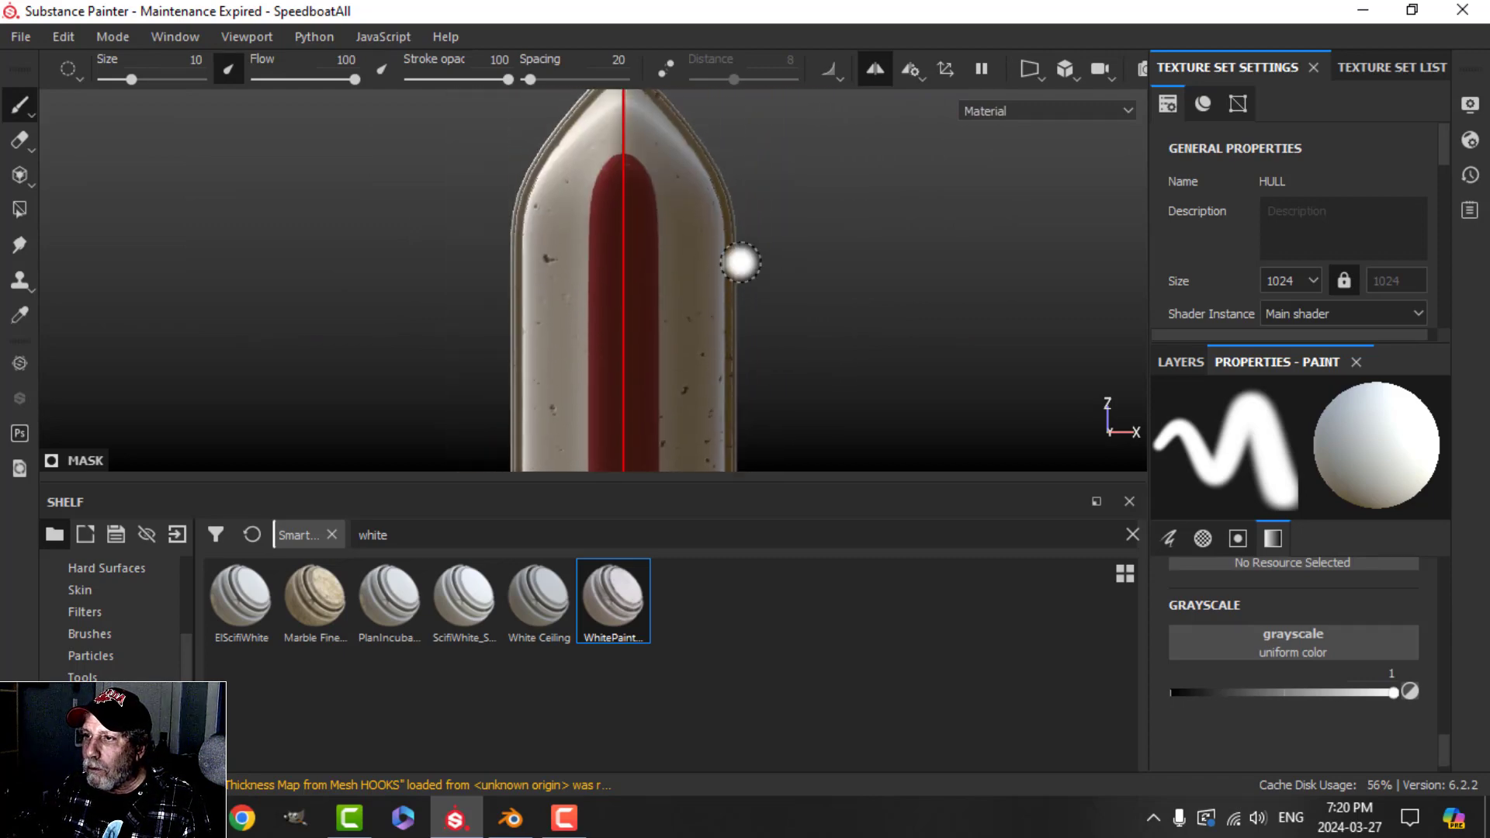
click(877, 70)
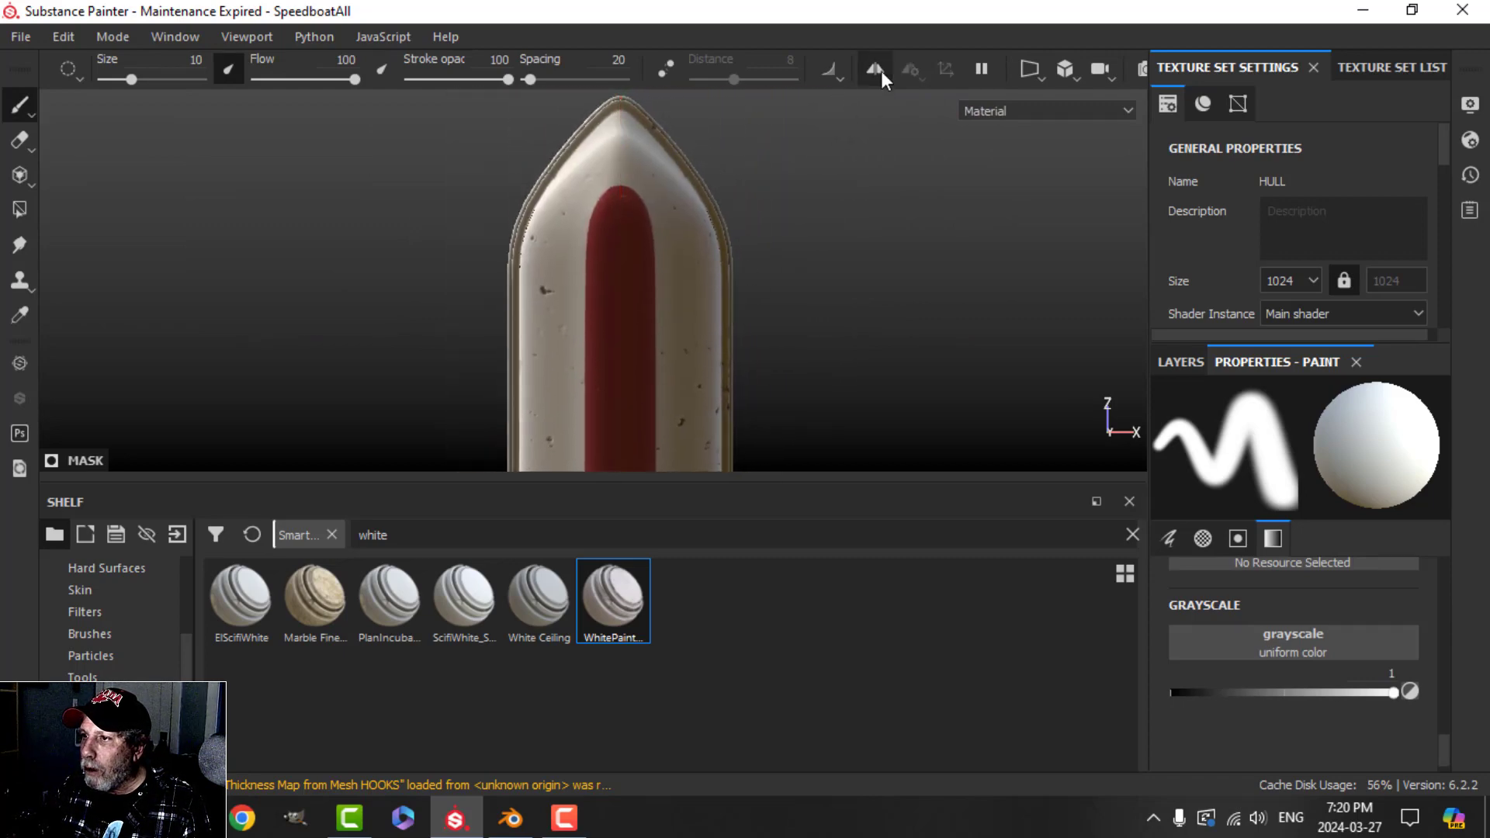
click(1069, 78)
click(1085, 103)
- Examine the red bottom strip and the painted hull from below, from the stern and from the side
alt+drag(812, 256, 652, 316)
scroll(652, 316, up, 3)
alt+middle_drag(652, 316, 596, 243)
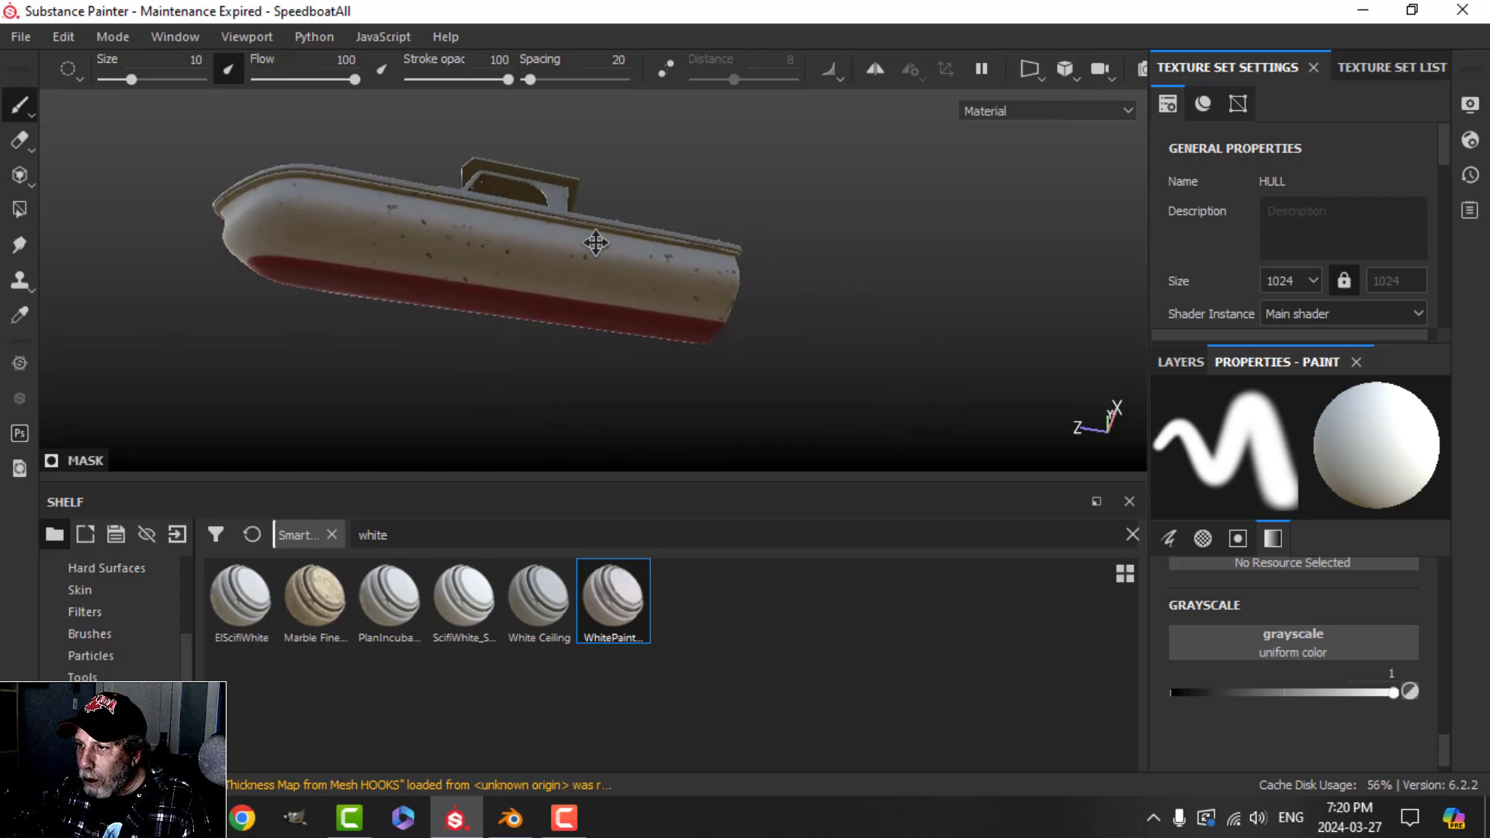
alt+right_drag(595, 243, 742, 300)
alt+drag(742, 300, 509, 336)
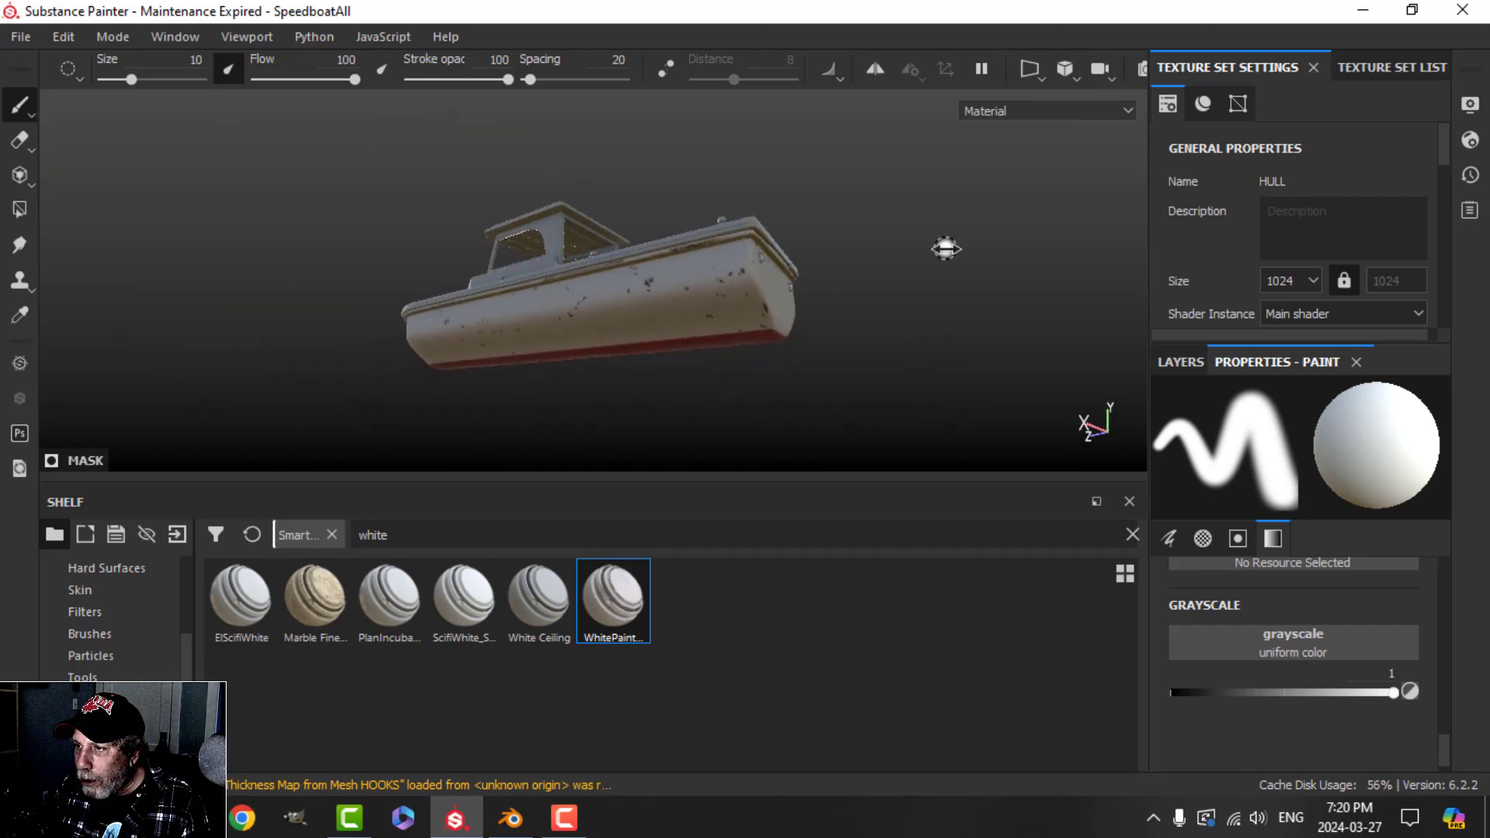
mouse_move(946, 248)
alt+mouse_down()
mouse_move(738, 340)
mouse_move(672, 313)
mouse_move(908, 277)
mouse_move(668, 371)
mouse_move(772, 279)
mouse_move(779, 319)
mouse_move(921, 253)
mouse_move(748, 292)
mouse_move(722, 252)
mouse_move(765, 289)
mouse_move(711, 277)
mouse_move(850, 310)
alt+mouse_up()
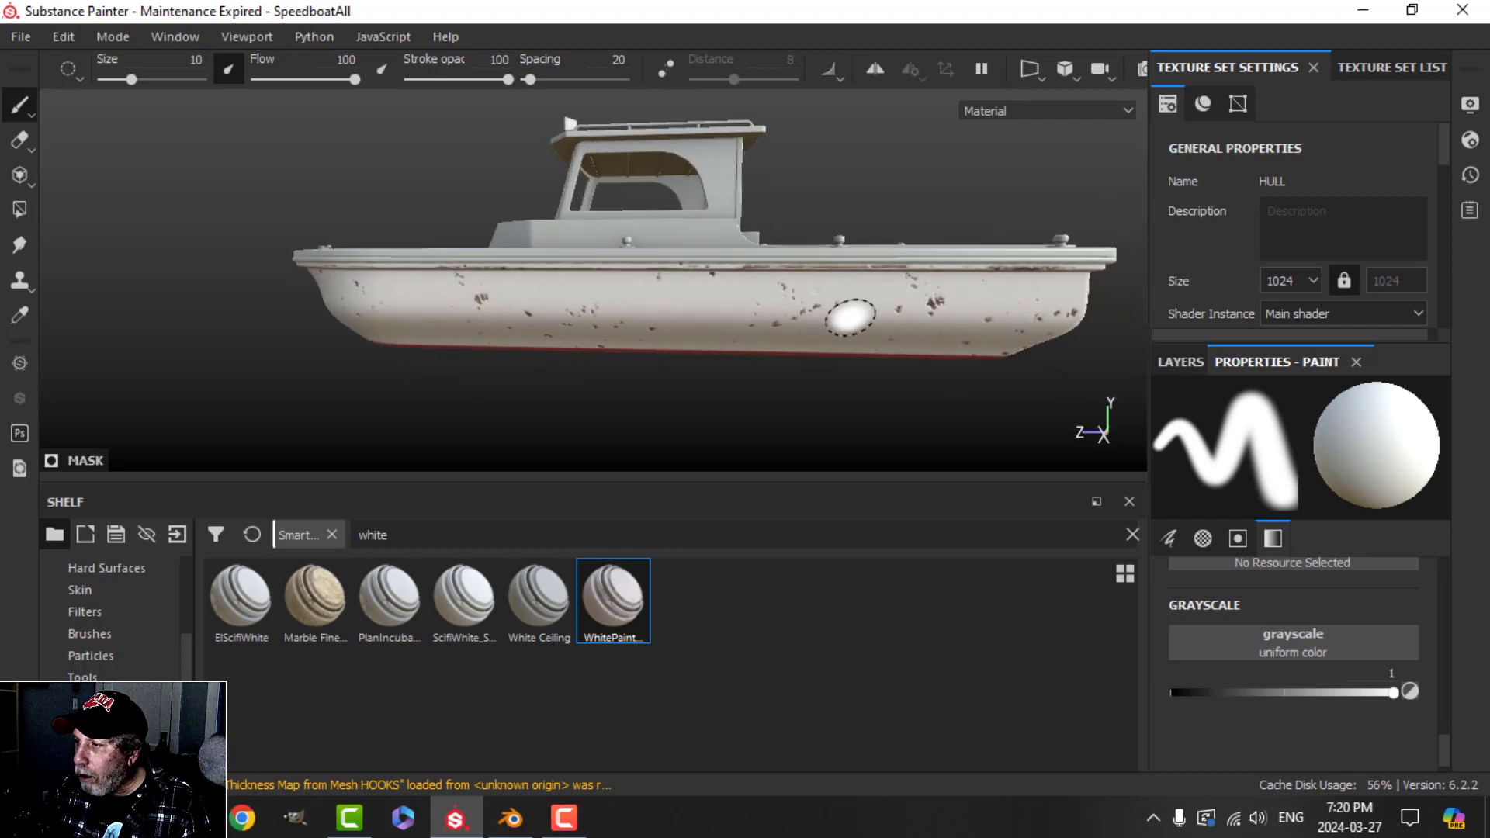
alt+middle_drag(852, 316, 767, 293)
- Check the hull with WhitePaintWood toggled, then expand that folder and leave only Steel Painted Worn visible inside it
click(1180, 363)
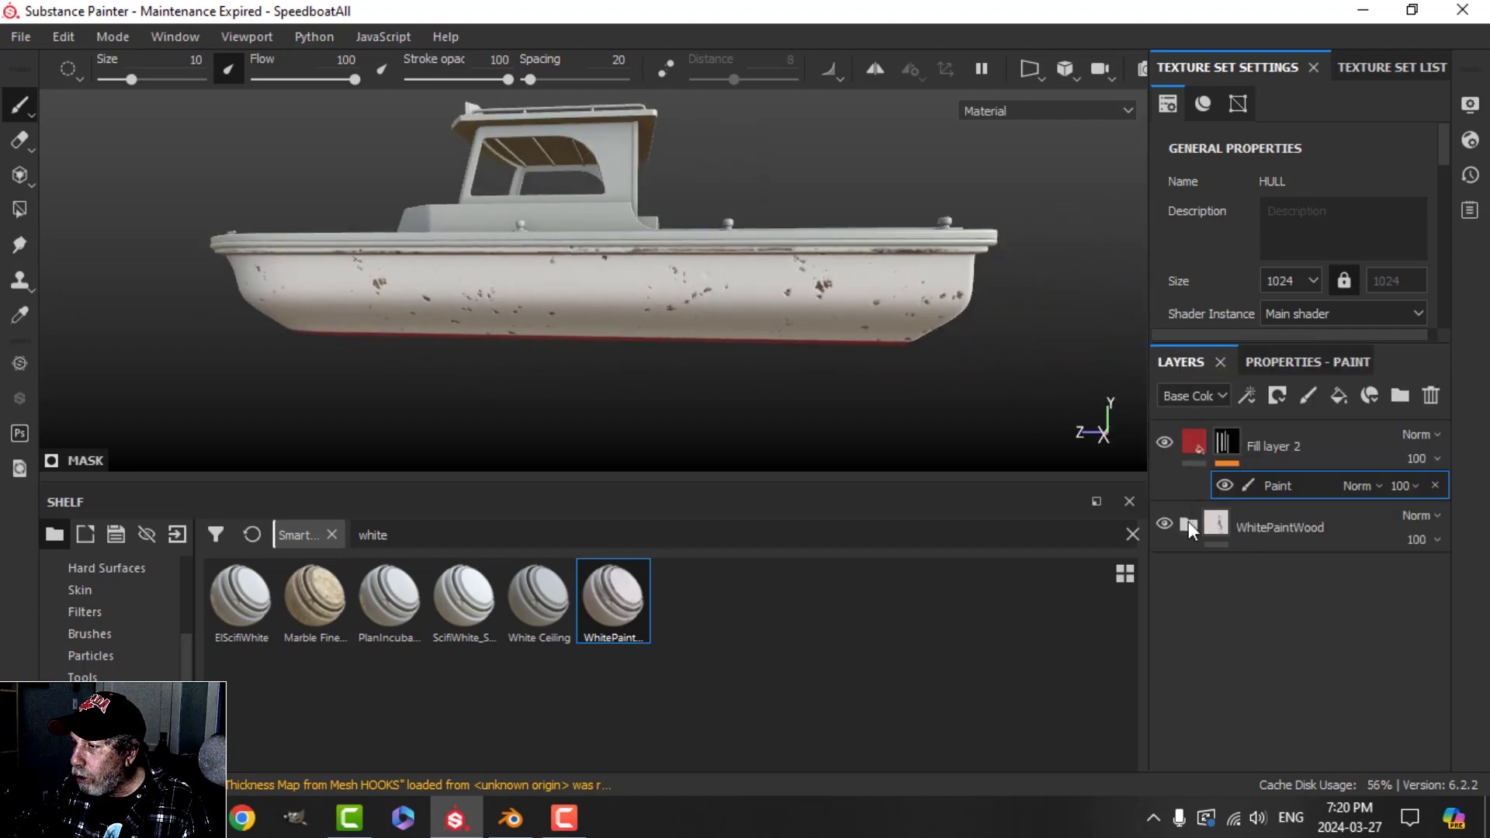
click(1168, 525)
click(1166, 525)
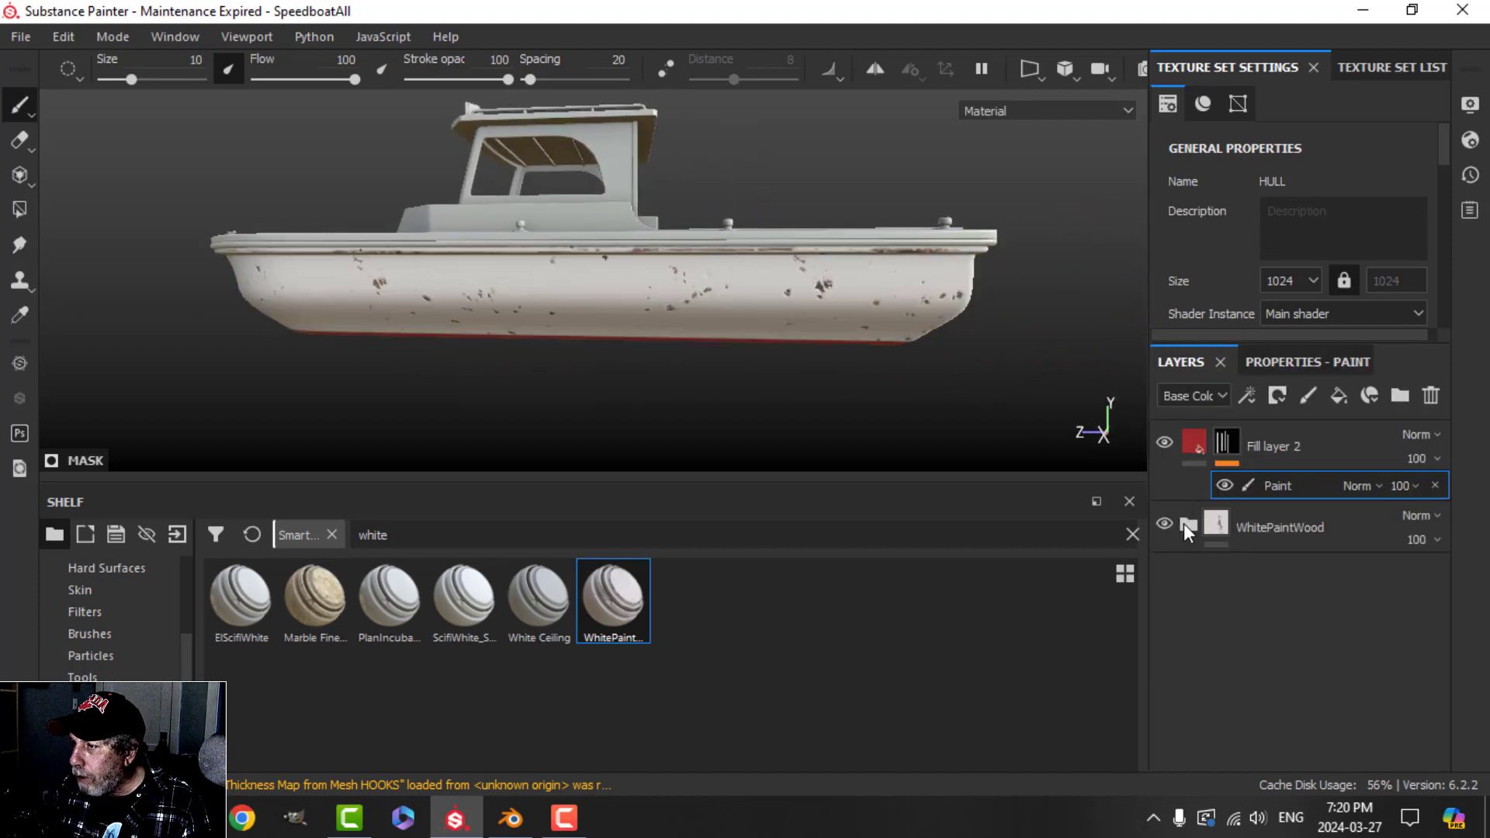
click(1187, 524)
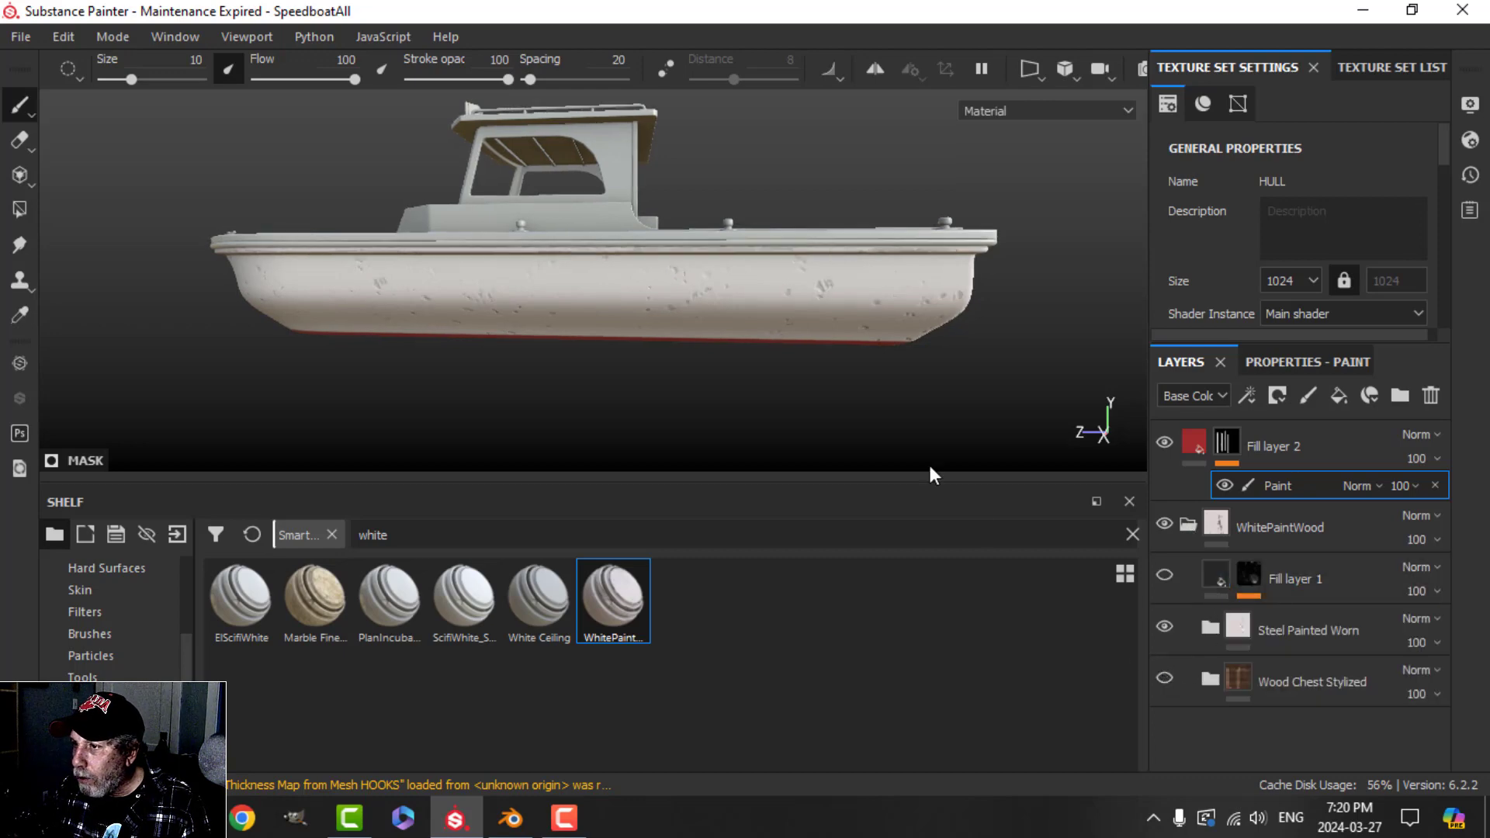
- Make Wood Chest Stylized visible again inside WhitePaintWood and check the hull from the stern and the side
alt+drag(928, 463, 647, 320)
alt+drag(865, 292, 499, 296)
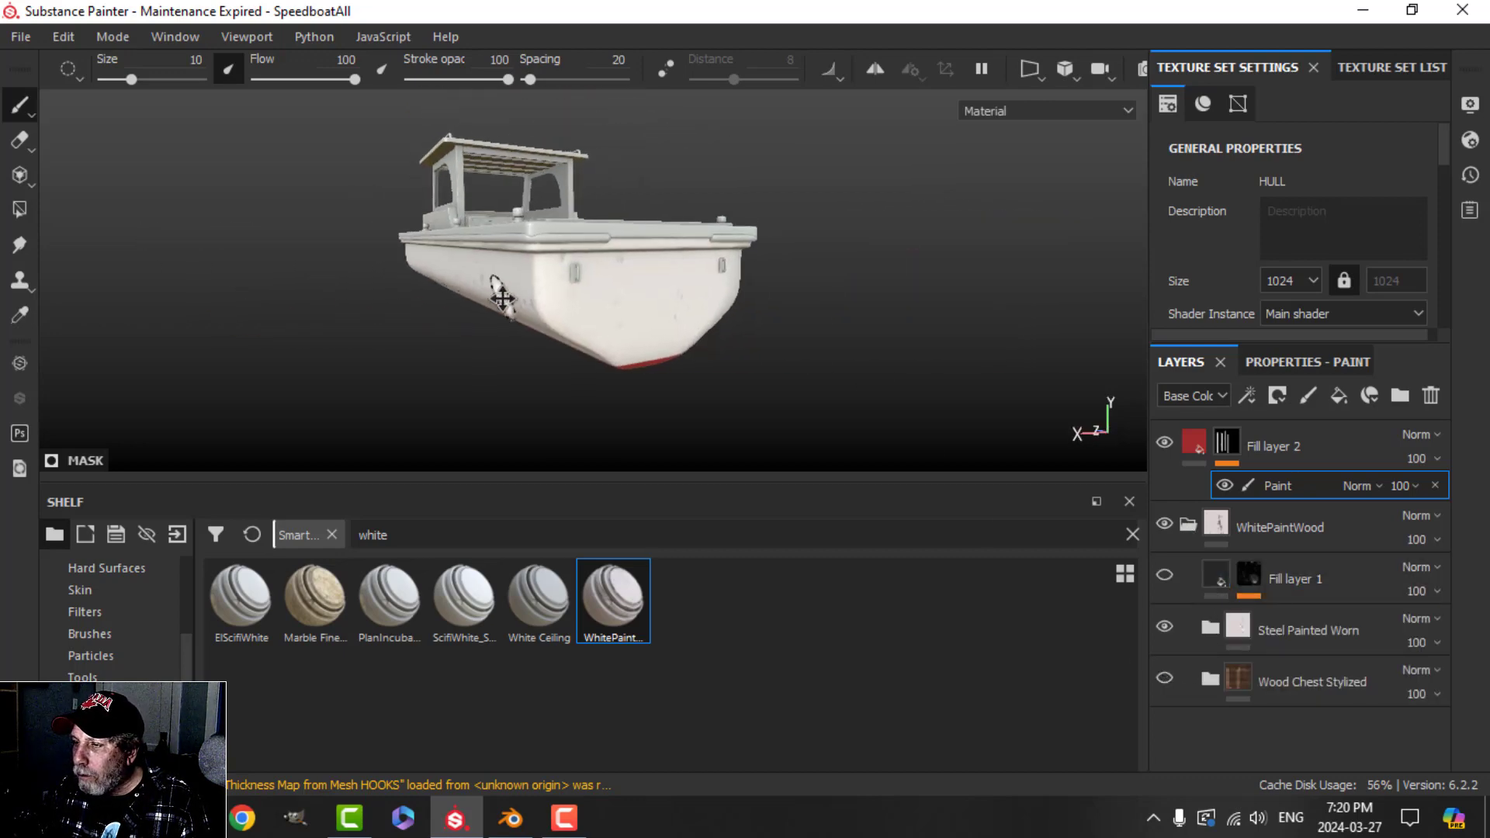
scroll(575, 333, up, 2)
alt+drag(575, 333, 892, 342)
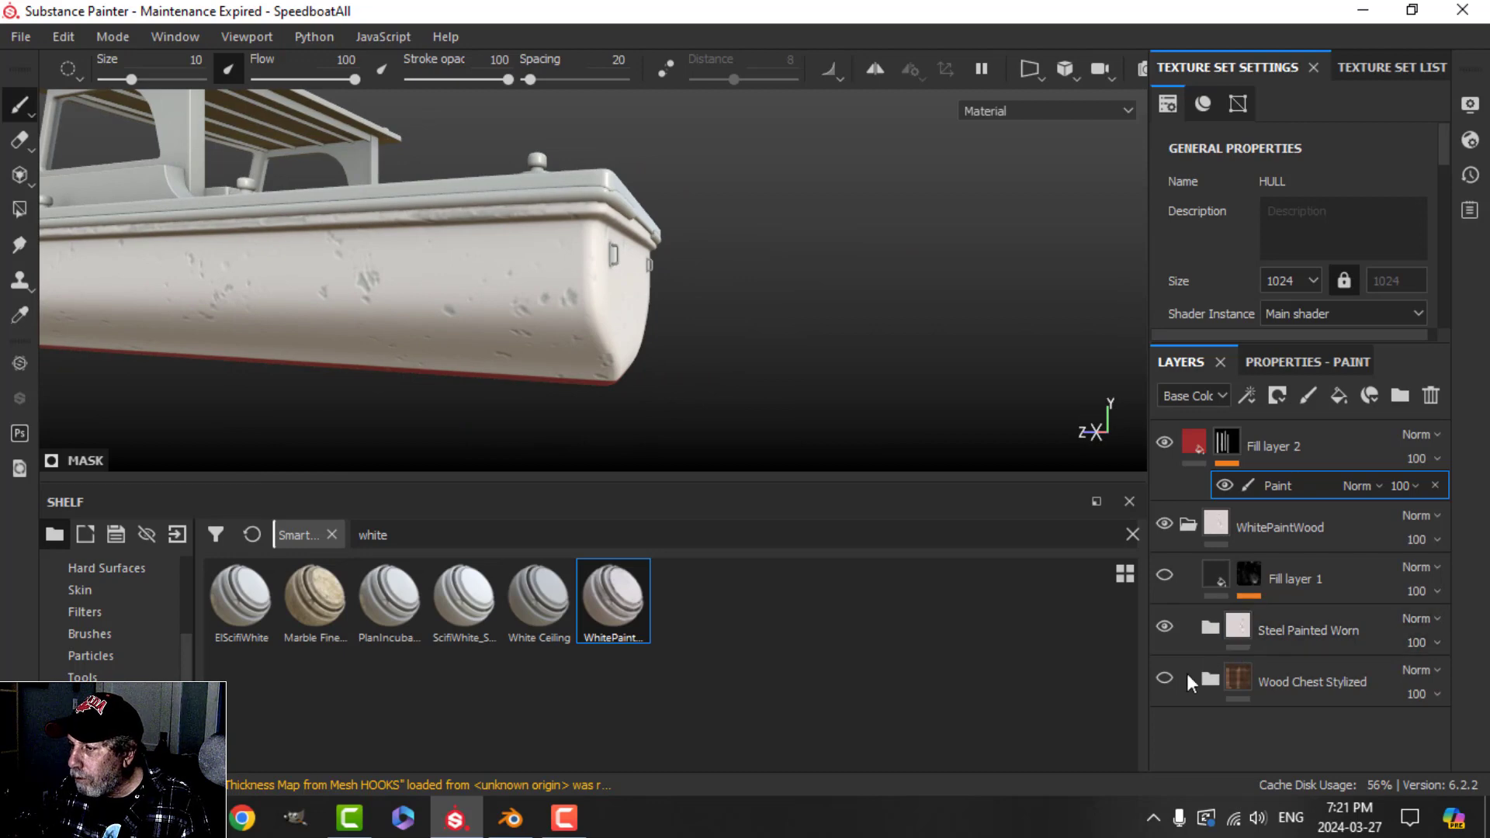
alt+drag(505, 372, 562, 308)
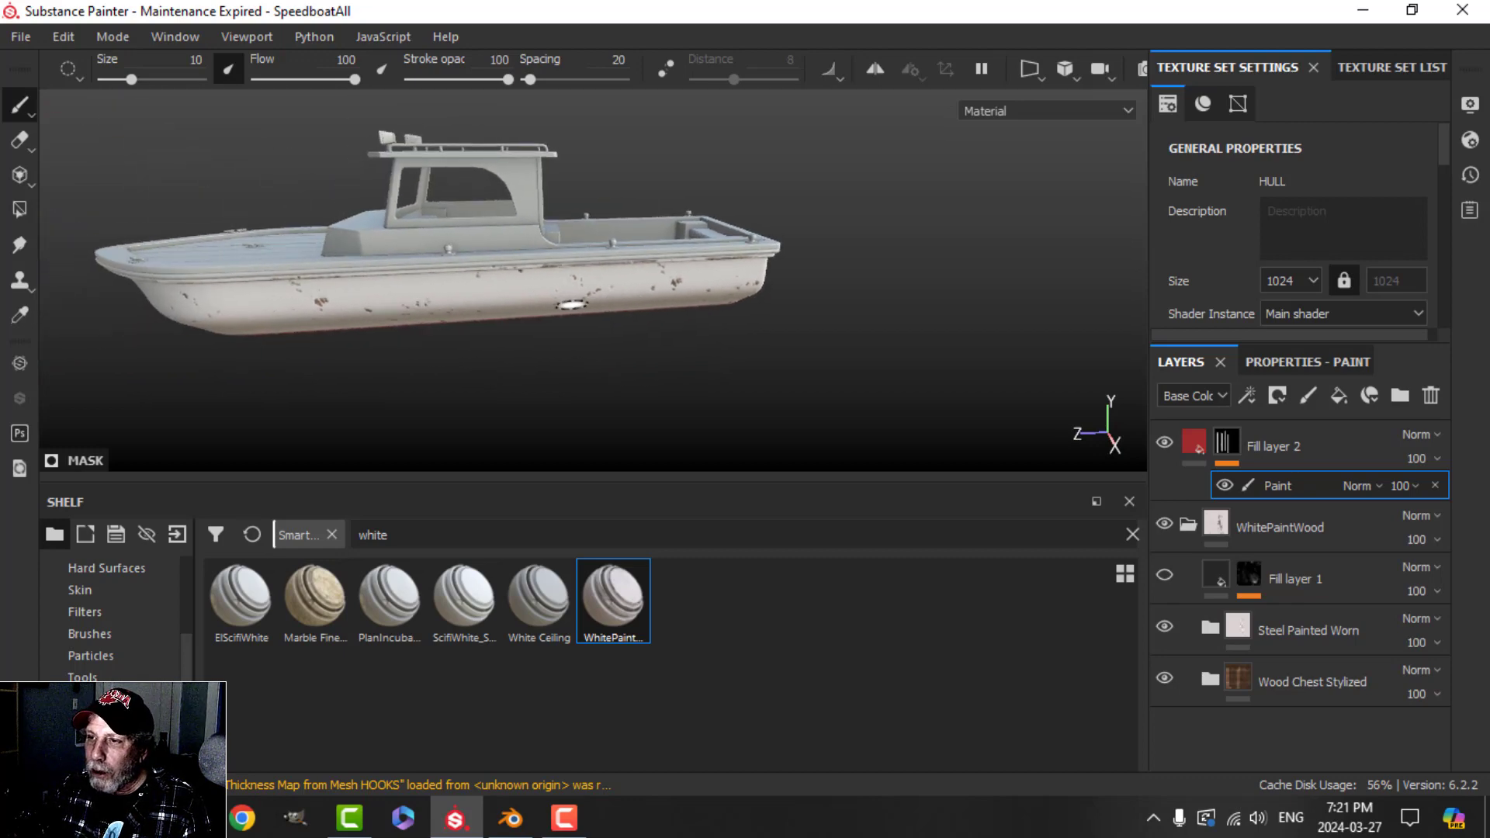
scroll(669, 300, up, 3)
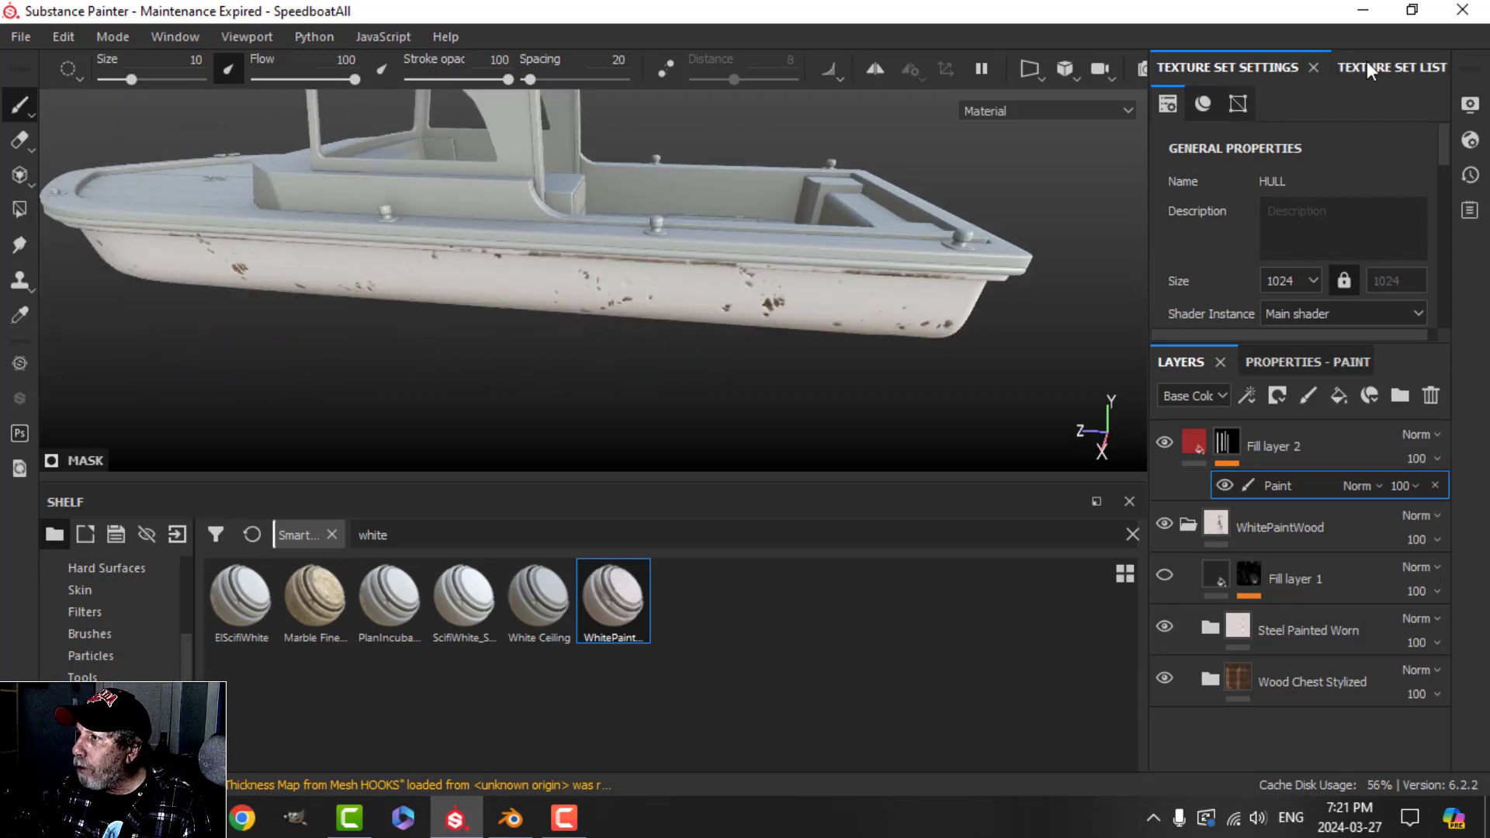
- Switch to the TRIM RUBBER texture set and delete its empty Layer 1
click(1369, 67)
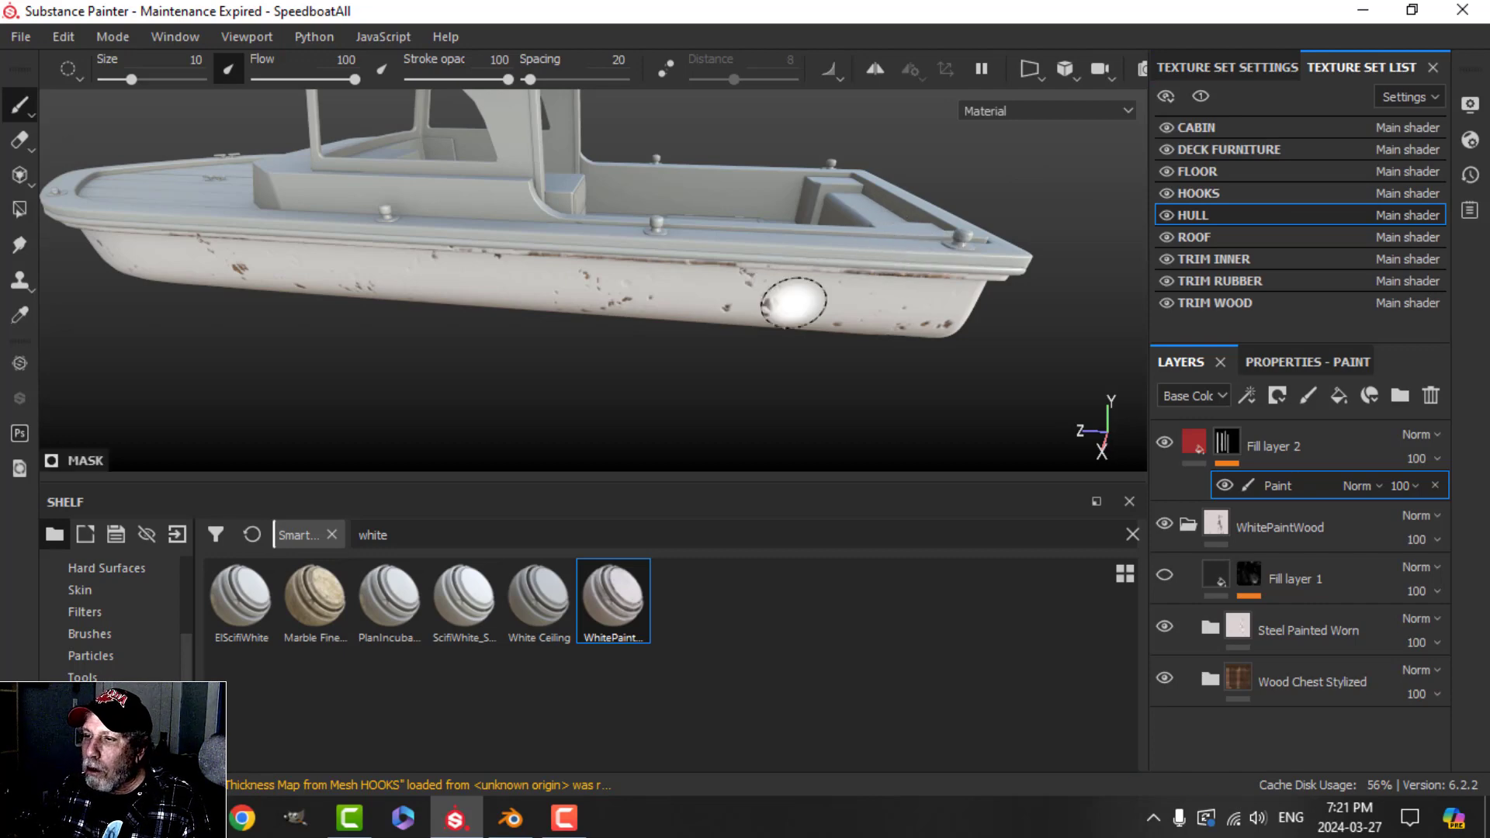
mouse_move(792, 299)
alt+mouse_down()
mouse_move(731, 291)
mouse_move(846, 379)
mouse_move(771, 309)
mouse_move(609, 210)
mouse_move(684, 308)
alt+mouse_up()
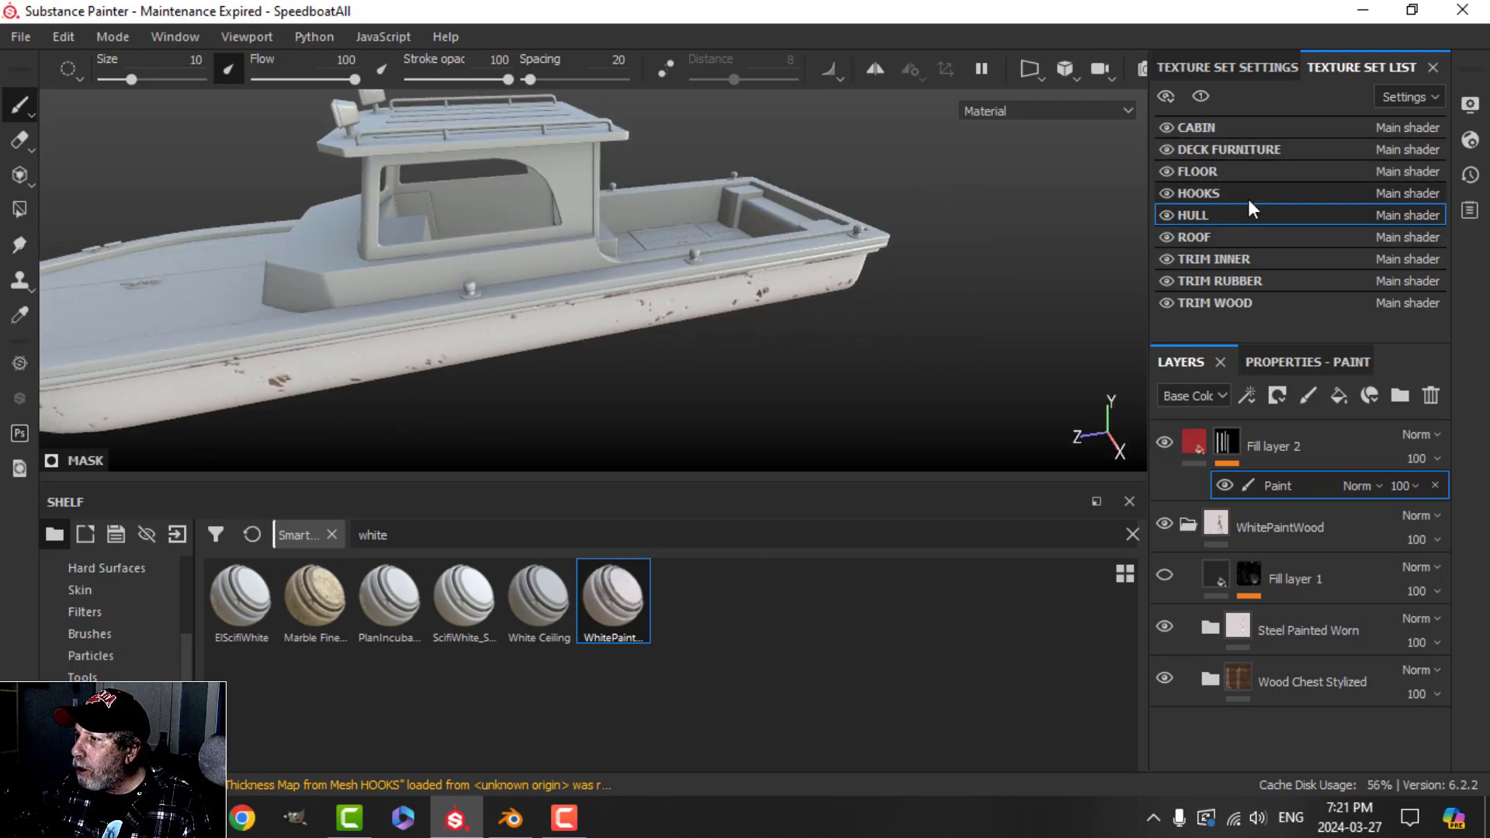
click(1233, 279)
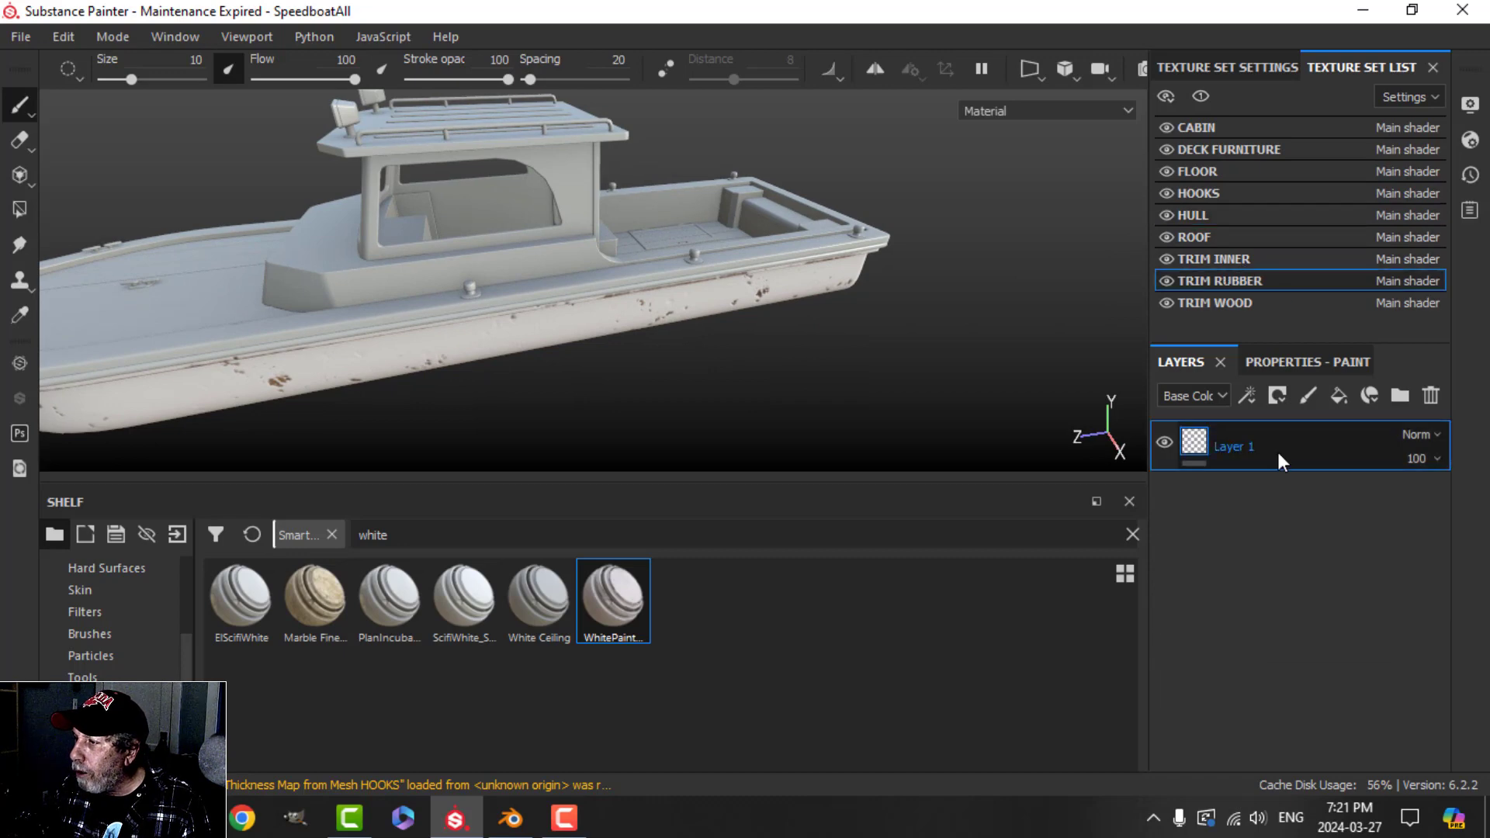
click(1428, 395)
- Search the smart materials for "rubb" and add Plastic Rubber to the TRIM RUBBER layer stack
scroll(105, 672, down, 1)
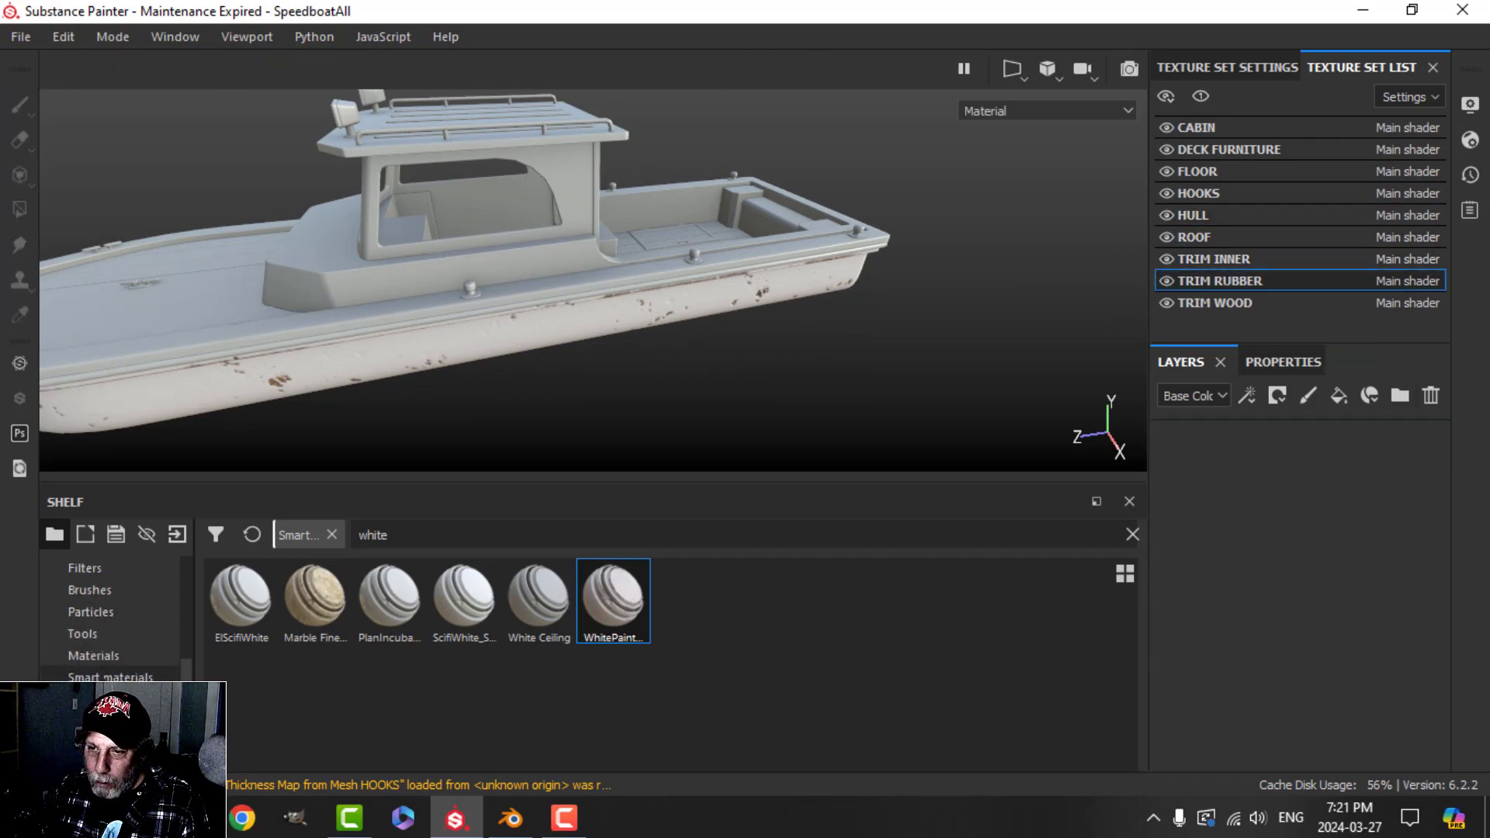
click(113, 682)
click(492, 541)
text(rubb)
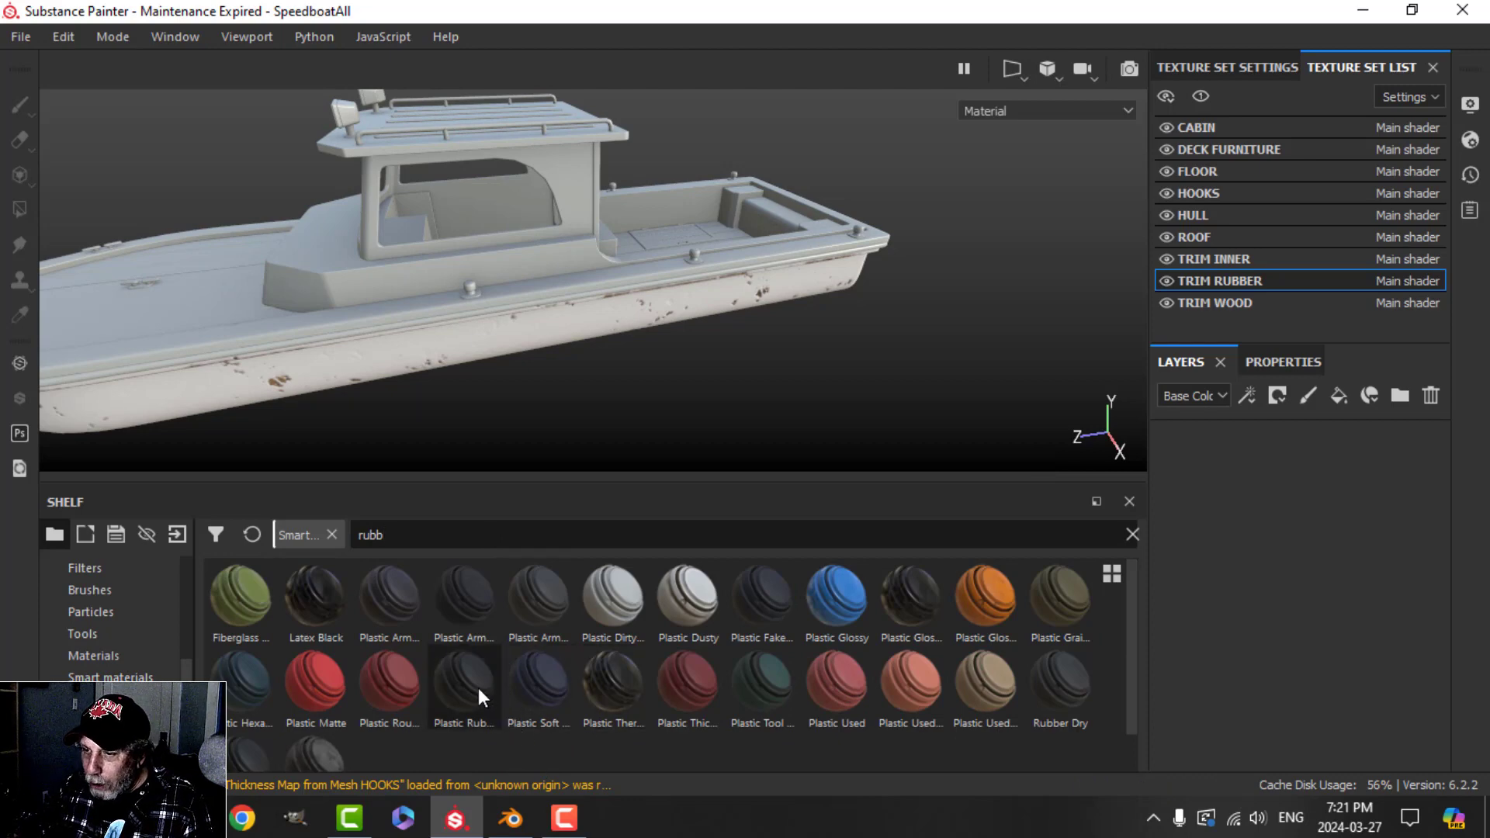
mouse_move(469, 687)
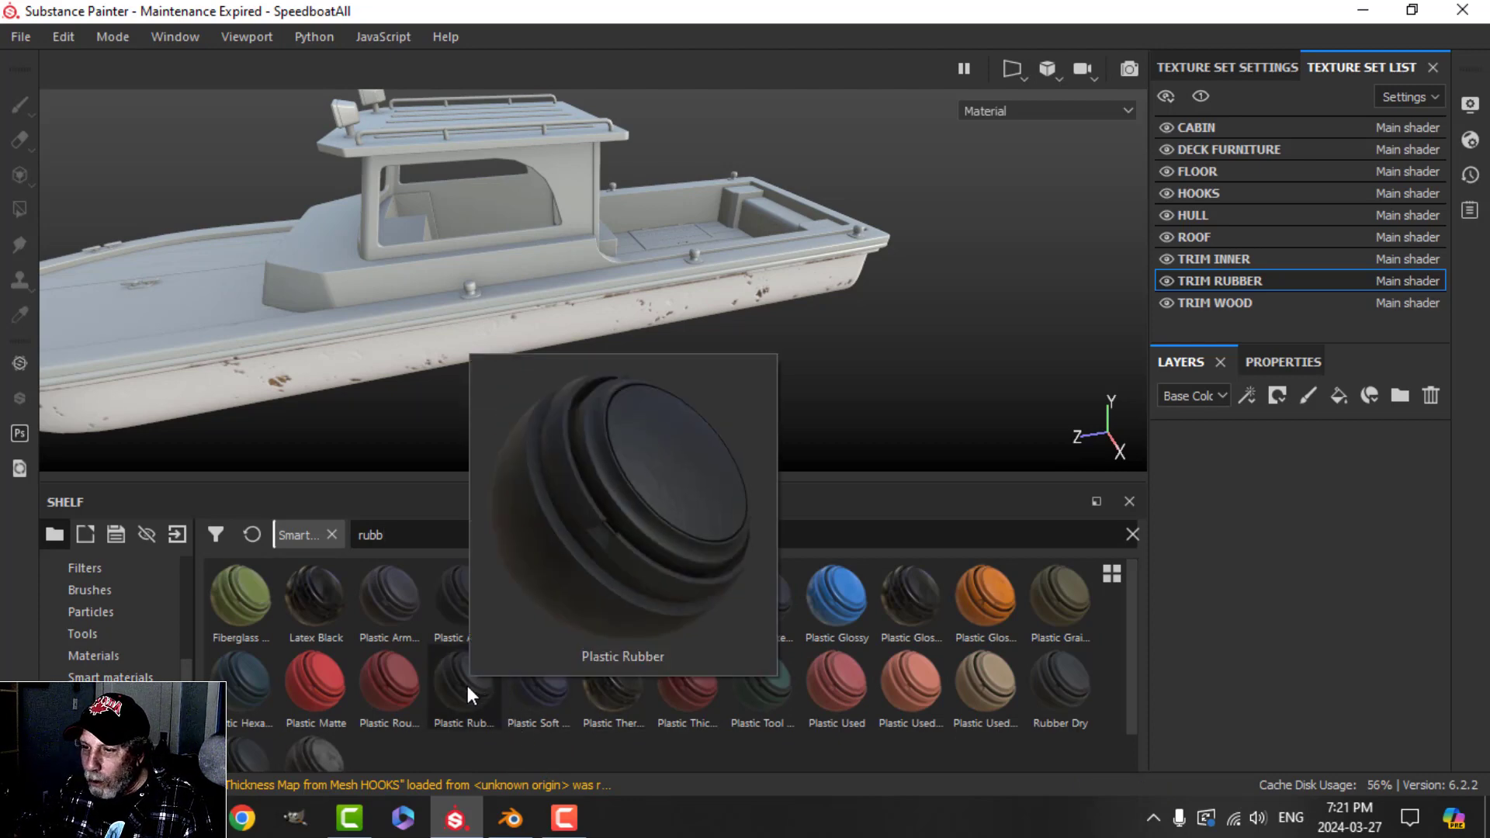
drag(468, 687, 1195, 465)
alt+drag(697, 366, 840, 281)
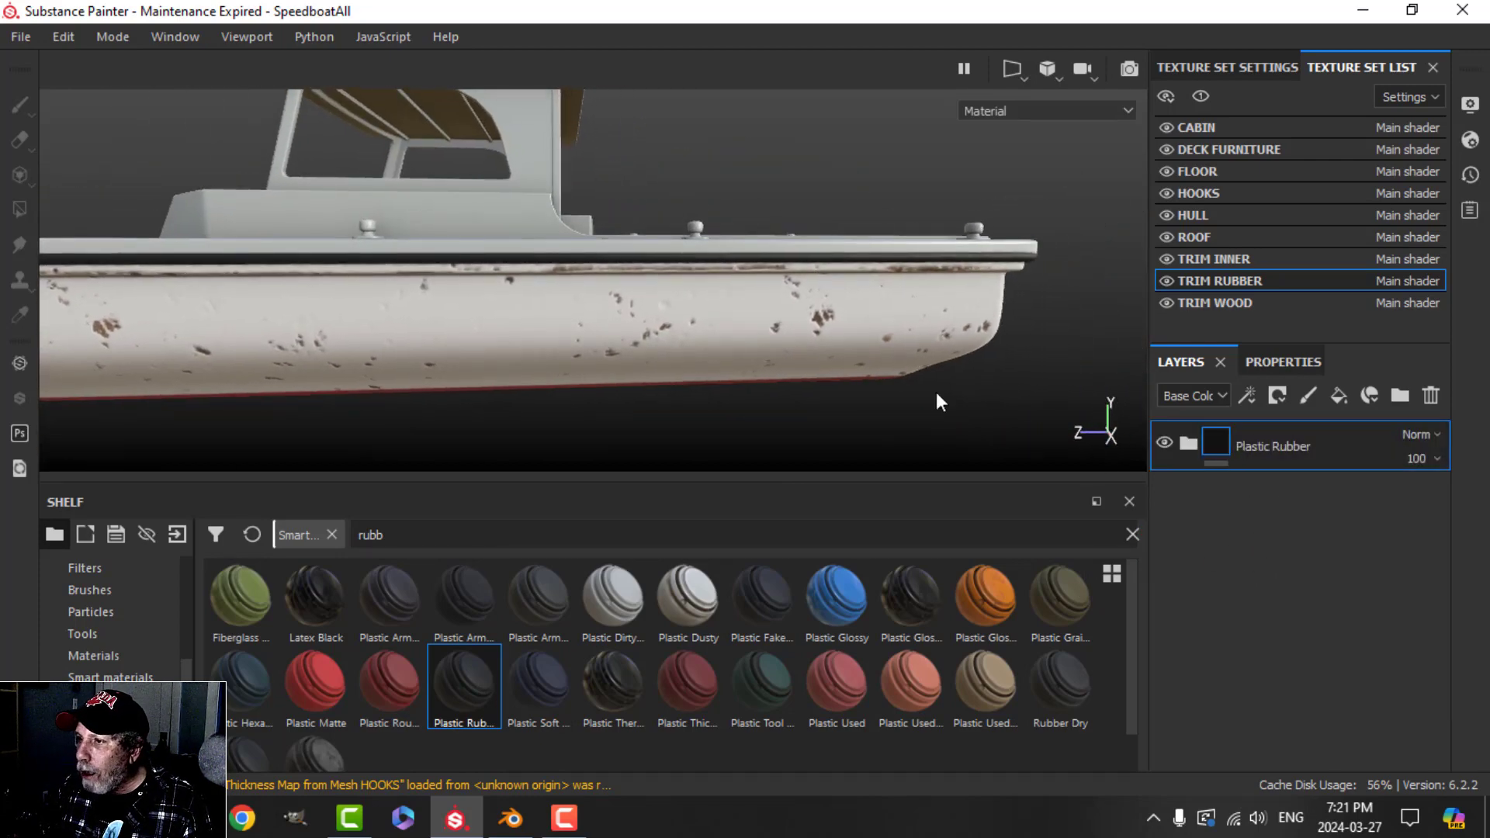
- Return to the HULL texture set, collapse the WhitePaintWood folder and add a fill layer above Fill layer 2
click(1201, 215)
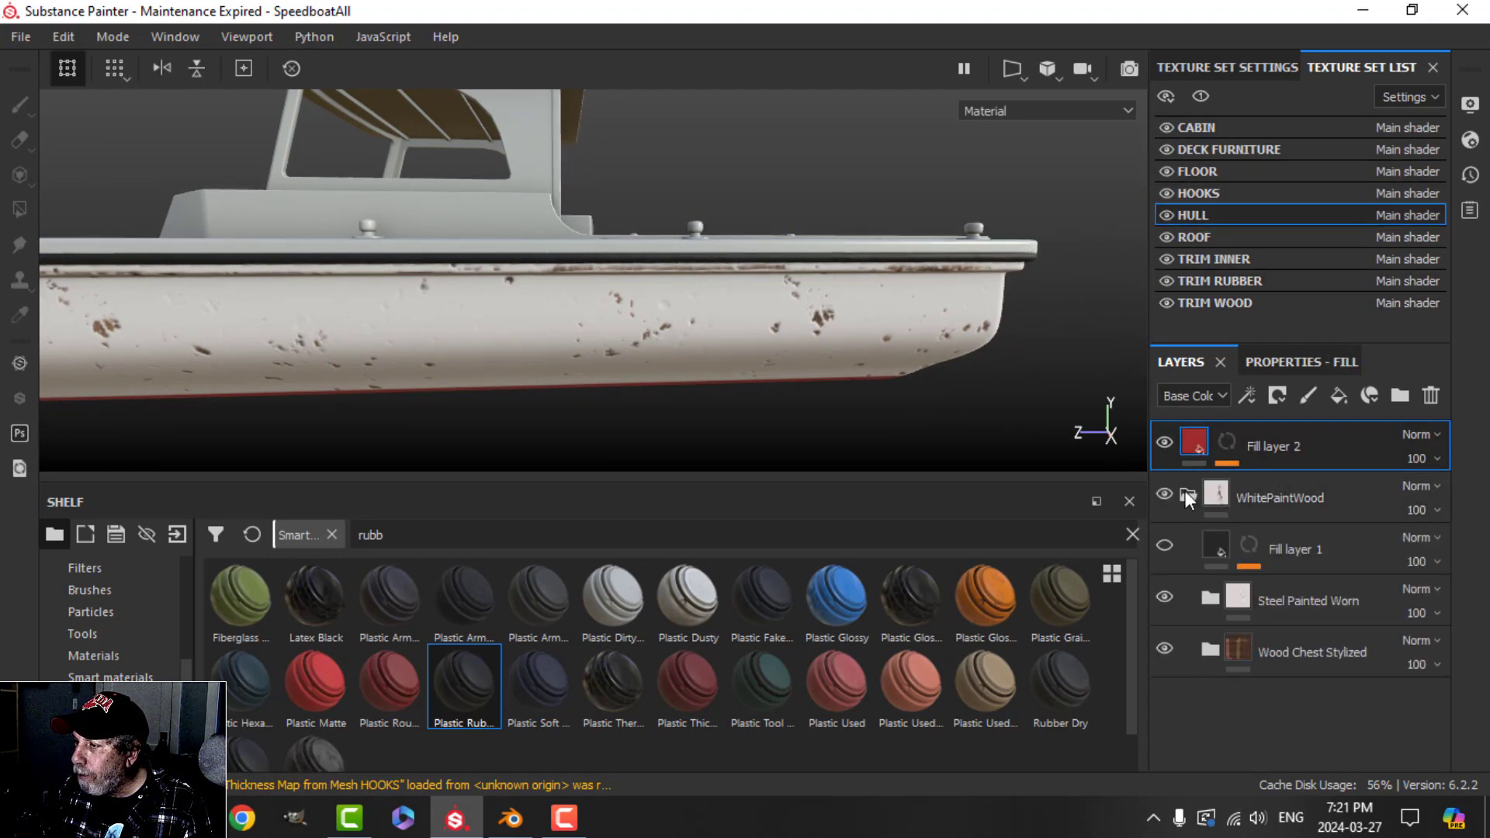
click(1188, 494)
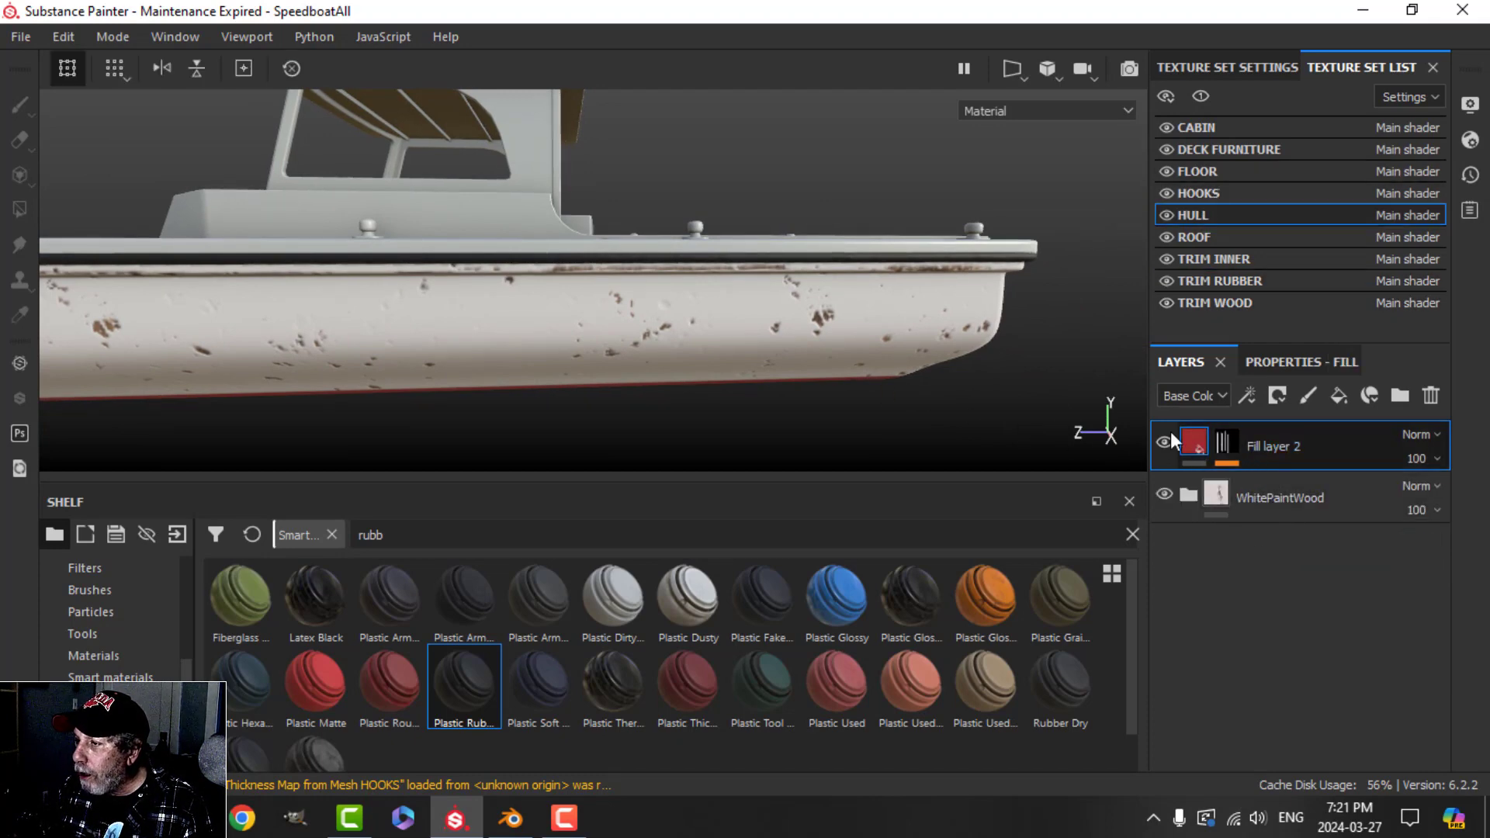
click(1336, 394)
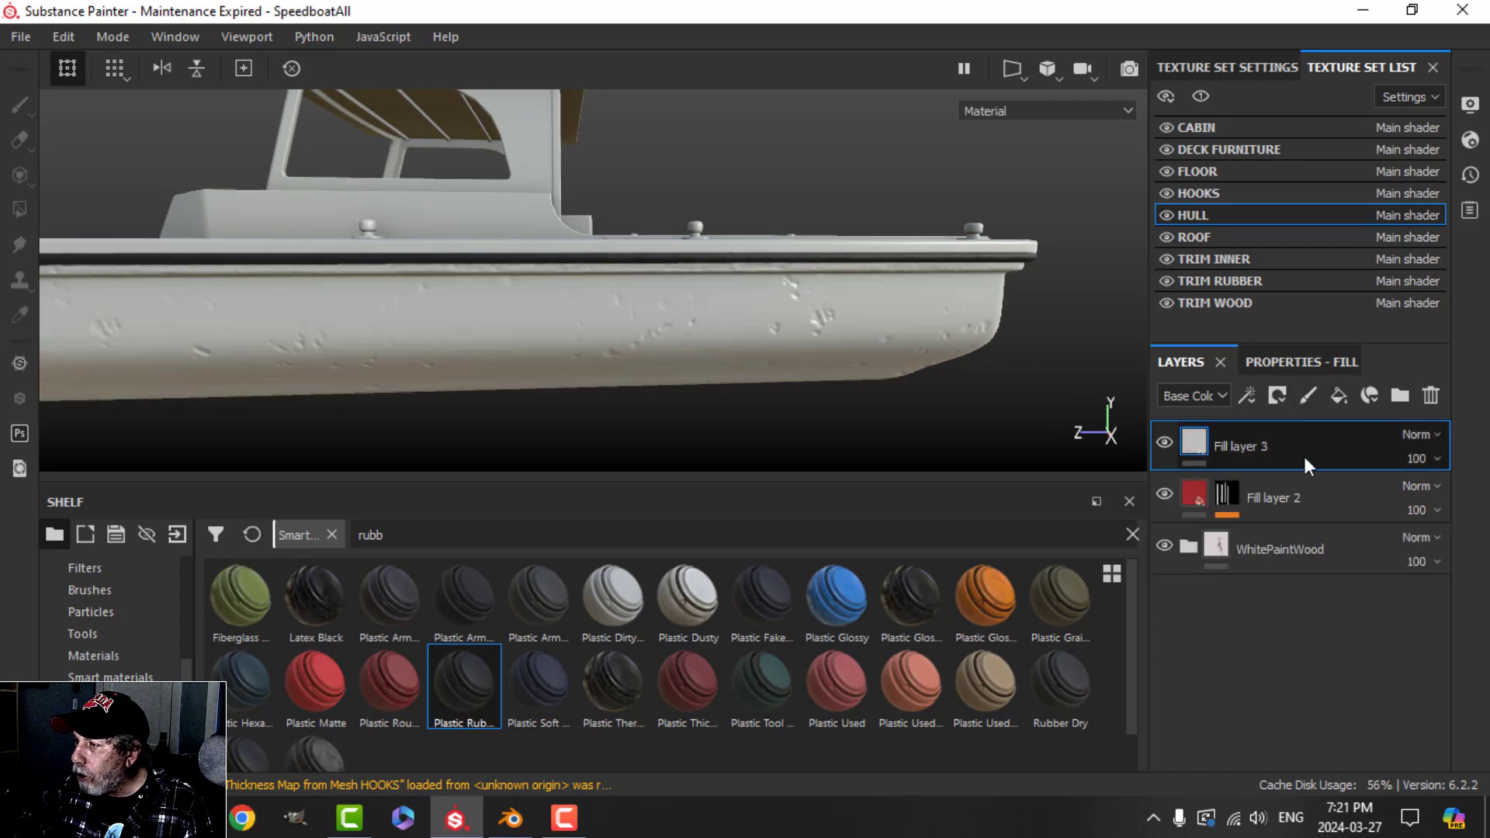
- Limit the new hull fill layer to the color and rough channels and set its roughness to 1
click(1282, 363)
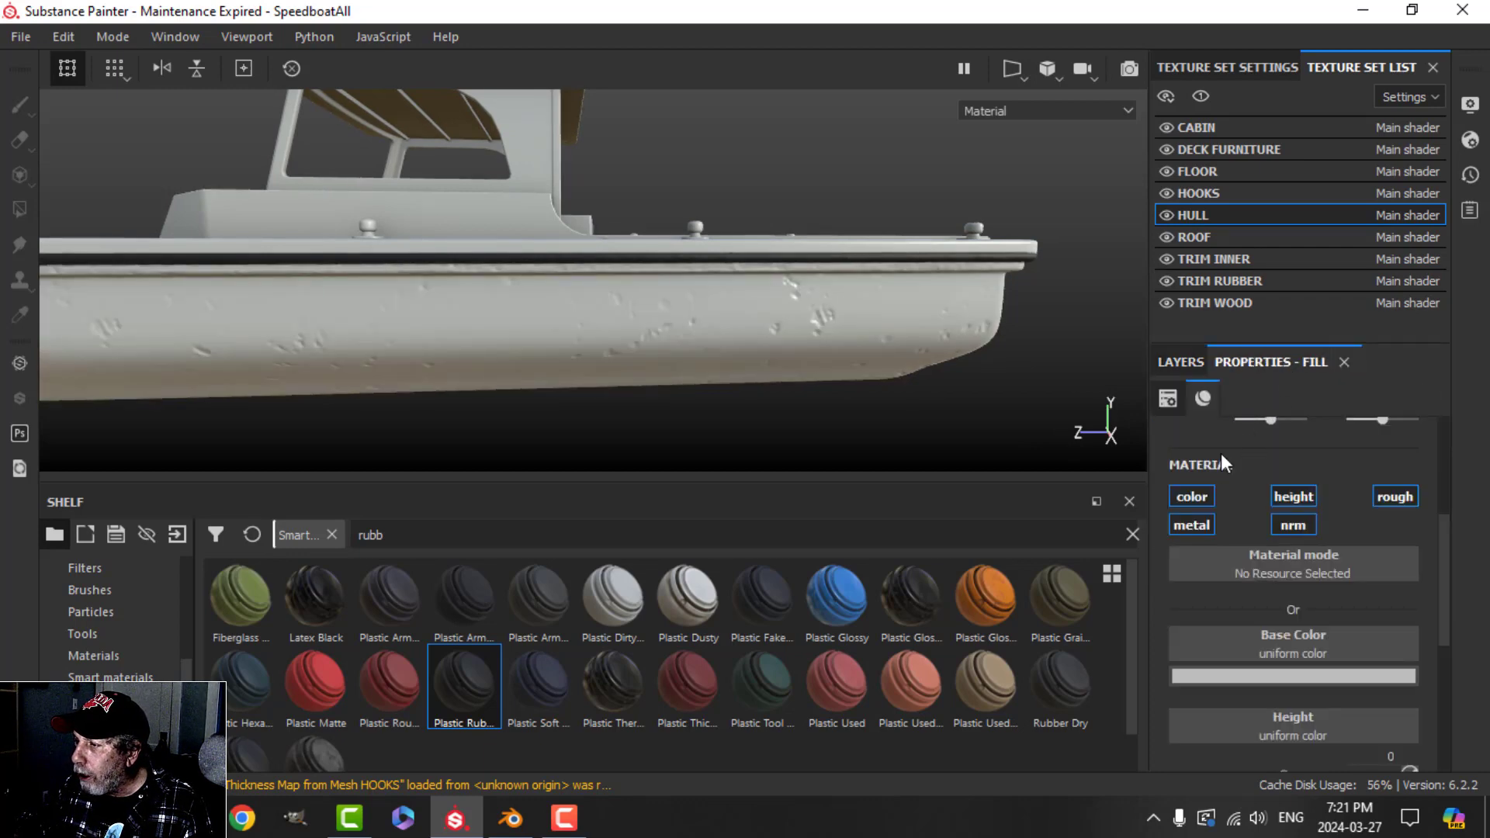
alt+click(1197, 496)
click(1395, 497)
scroll(1332, 605, down, 2)
drag(1244, 736, 1396, 737)
- Set the base color of the new hull fill layer to a very dark brown
click(1302, 635)
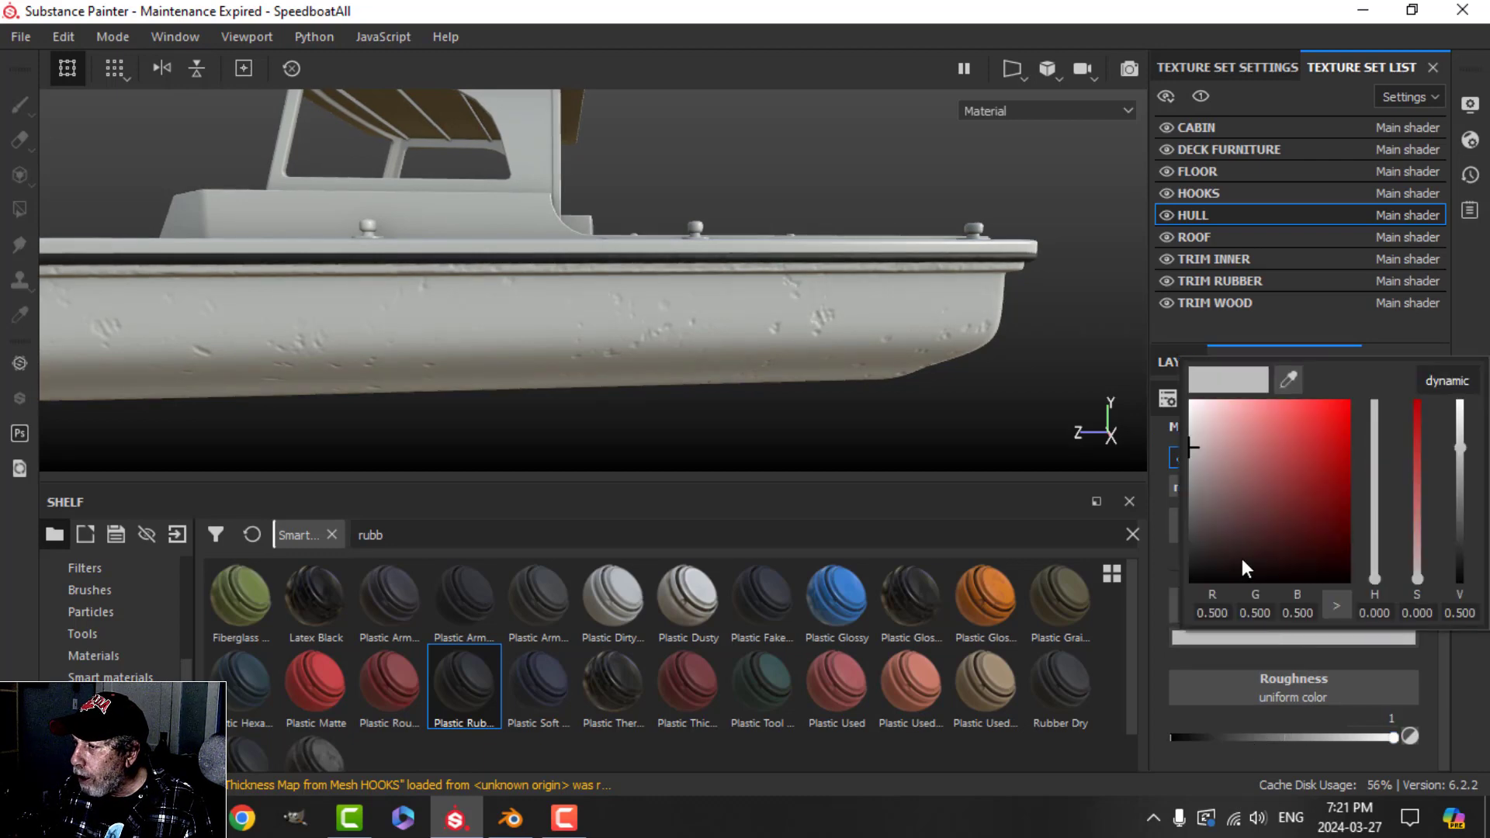
click(1427, 388)
drag(1378, 578, 1303, 560)
click(1478, 323)
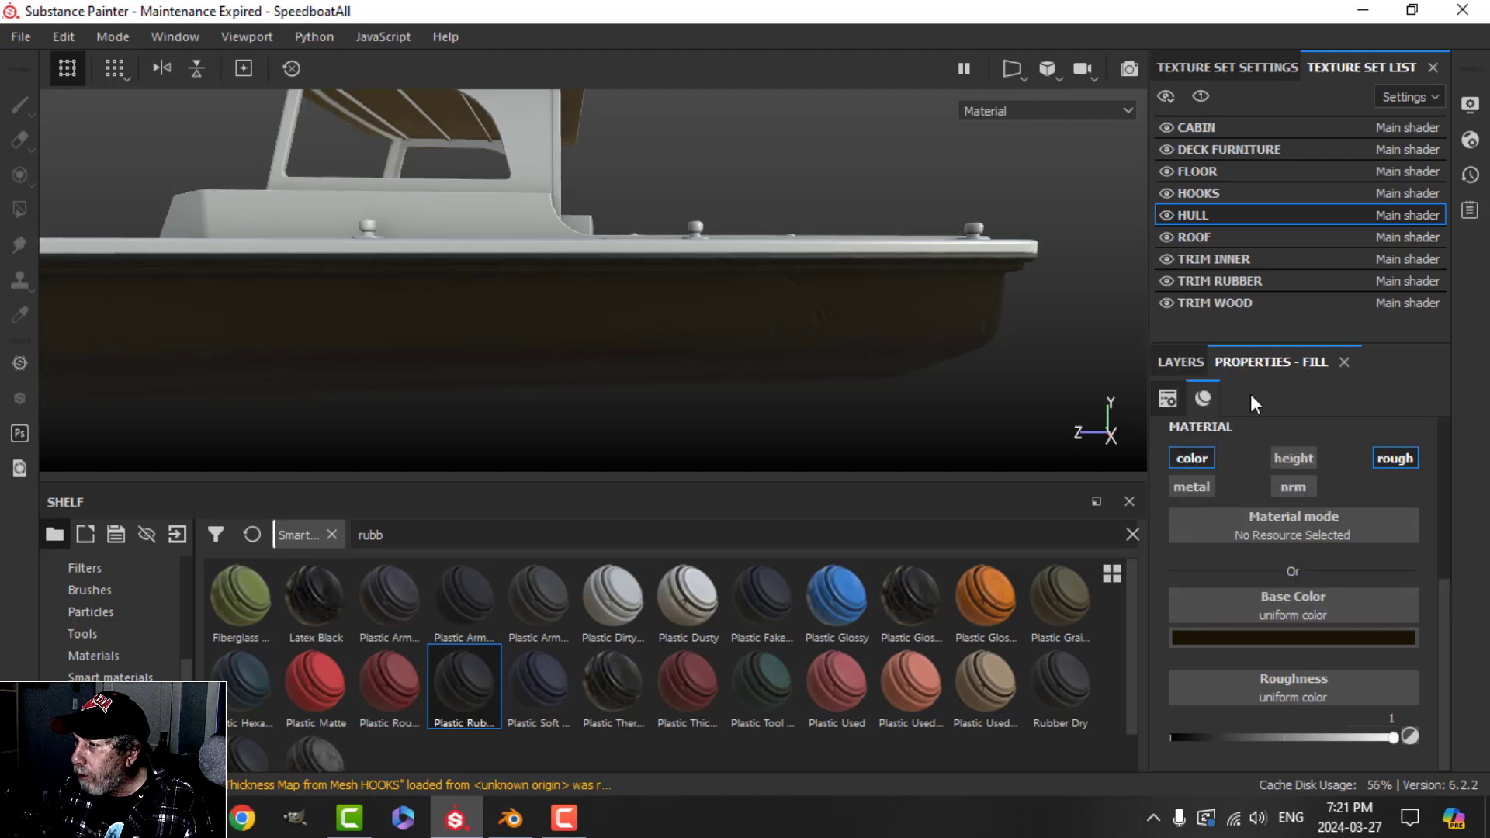
- Give the dark brown fill layer a black mask driven by a Dirt generator
click(1176, 362)
click(1278, 398)
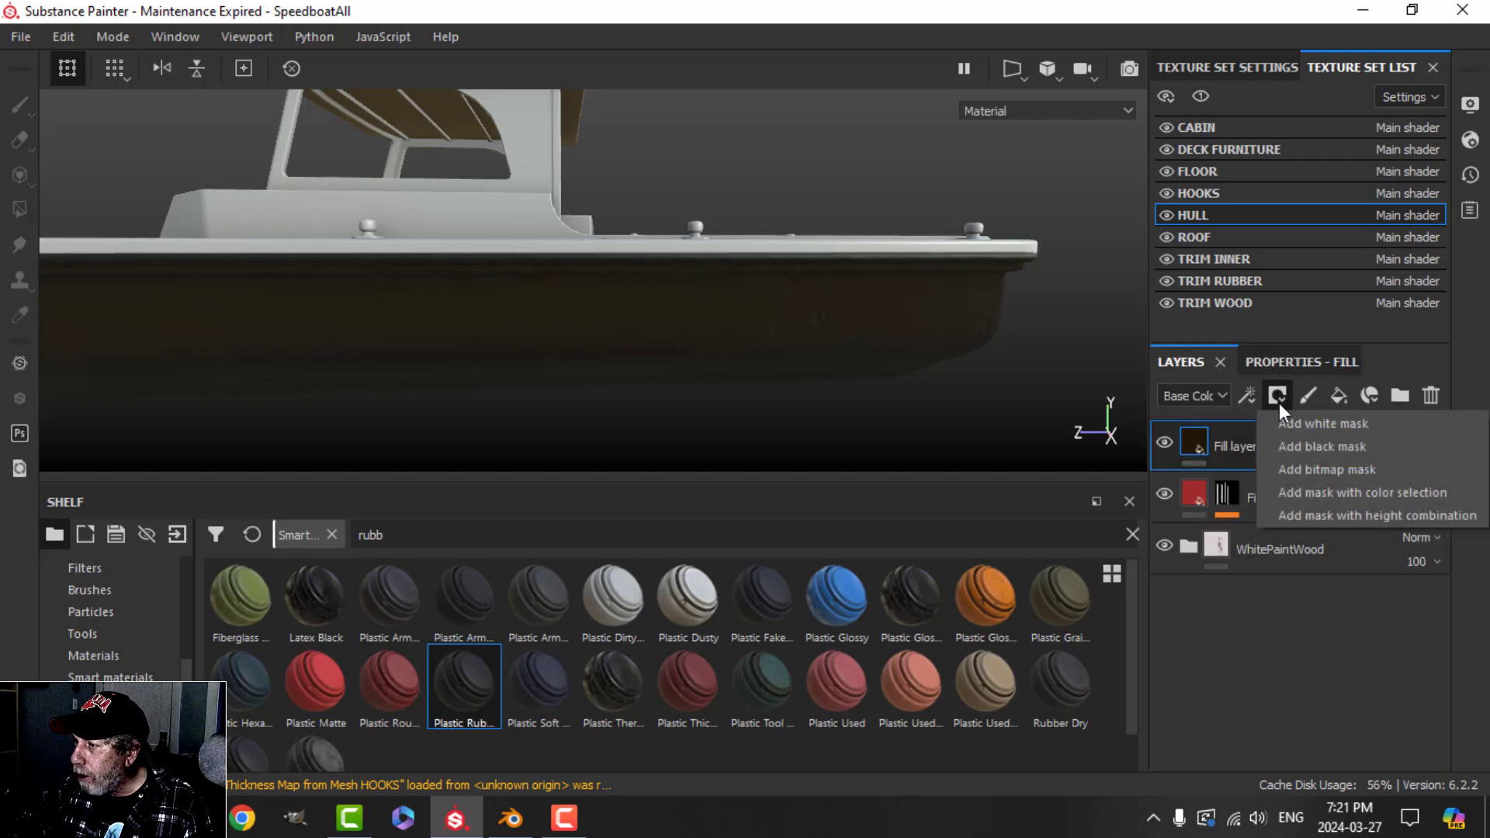
click(1298, 444)
click(1248, 397)
click(1289, 429)
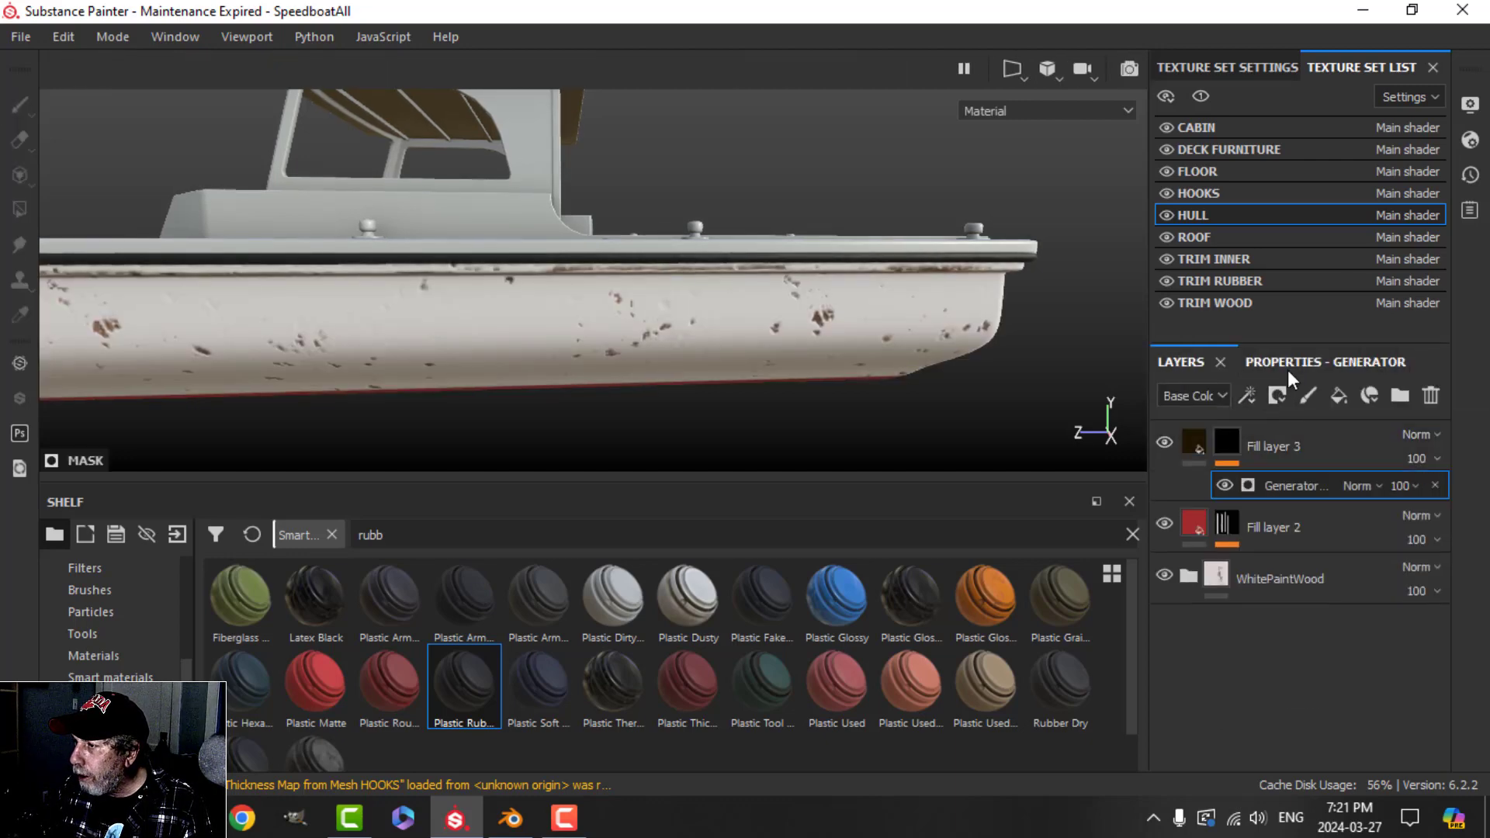
click(1290, 363)
click(1282, 429)
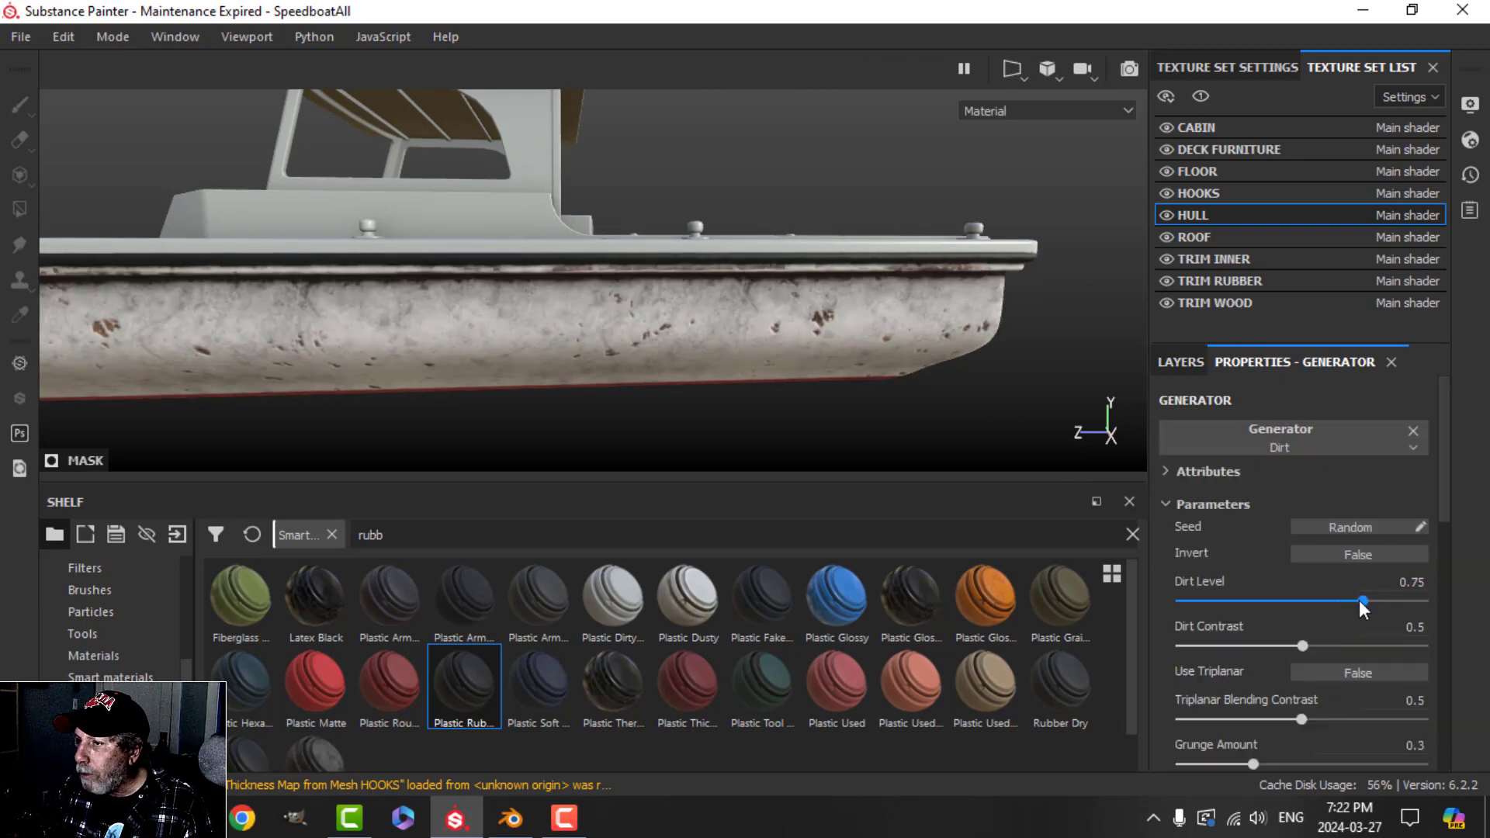
- Adjust the generator's Dirt Level to 0.53 while checking the grime along the hull from several sides
drag(1364, 602, 1300, 601)
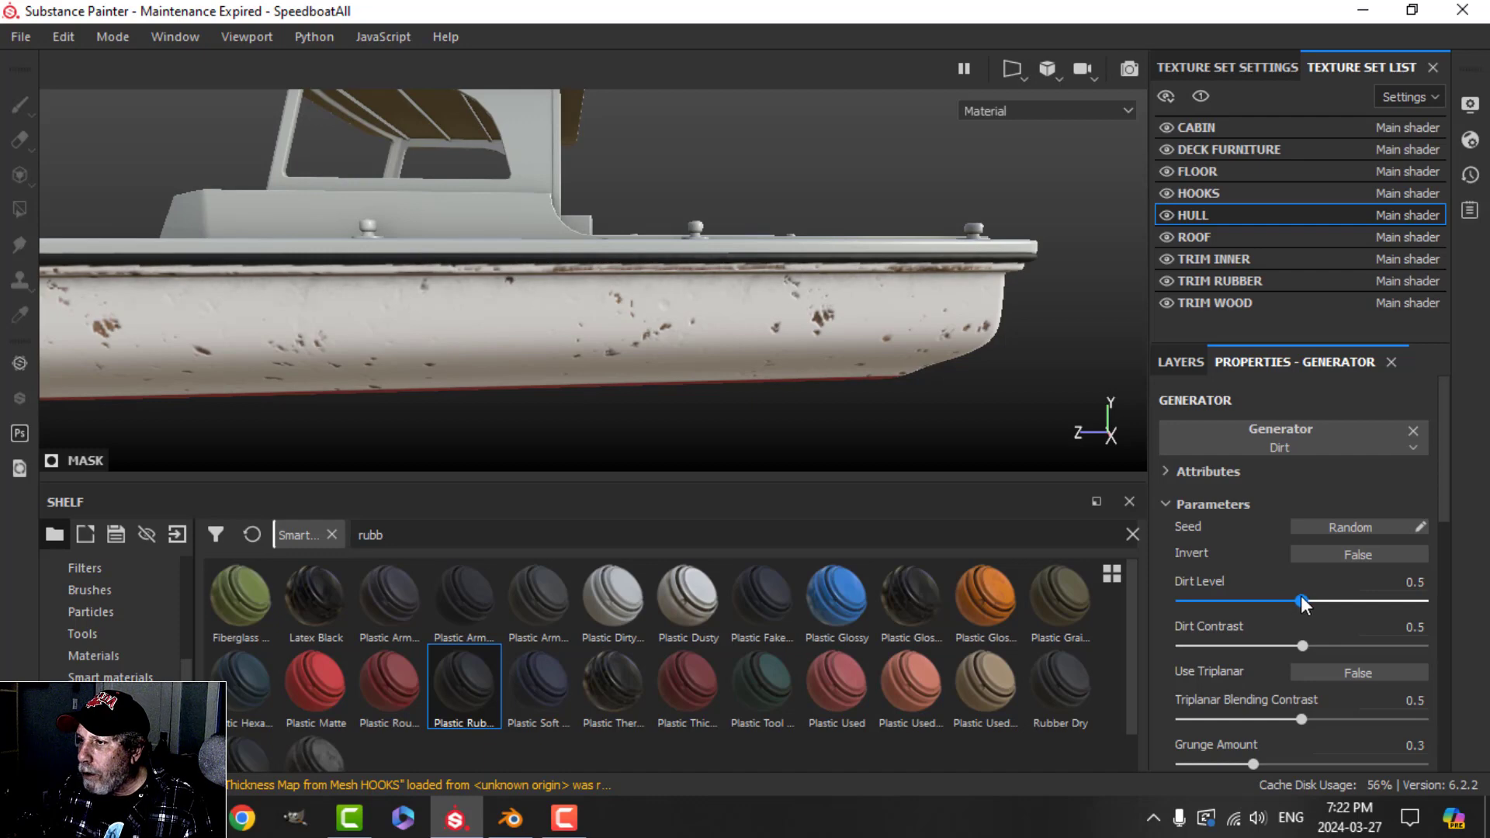
alt+right_drag(591, 333, 401, 346)
alt+middle_drag(400, 347, 528, 334)
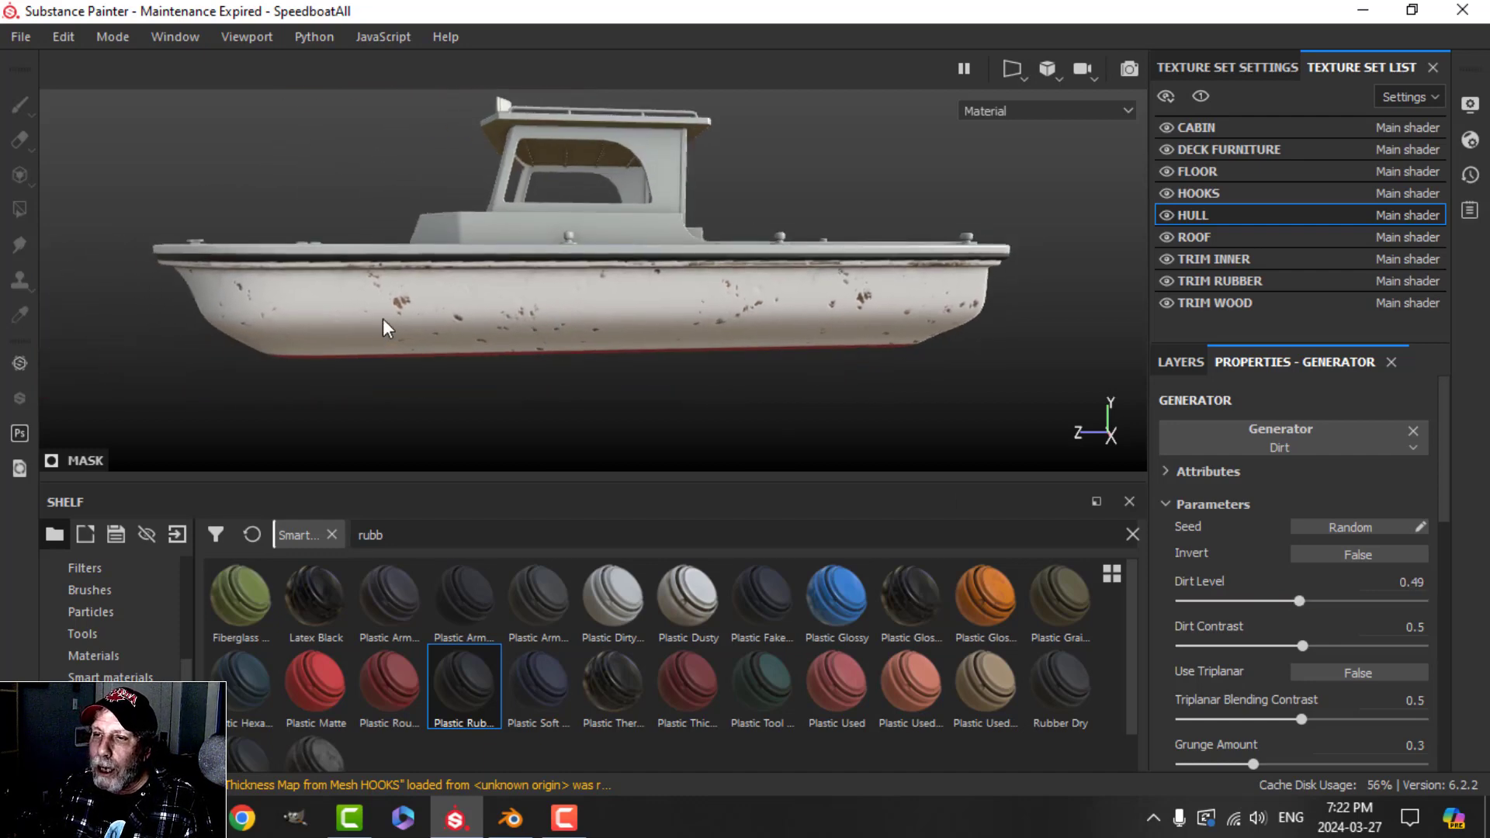
alt+drag(376, 358, 621, 295)
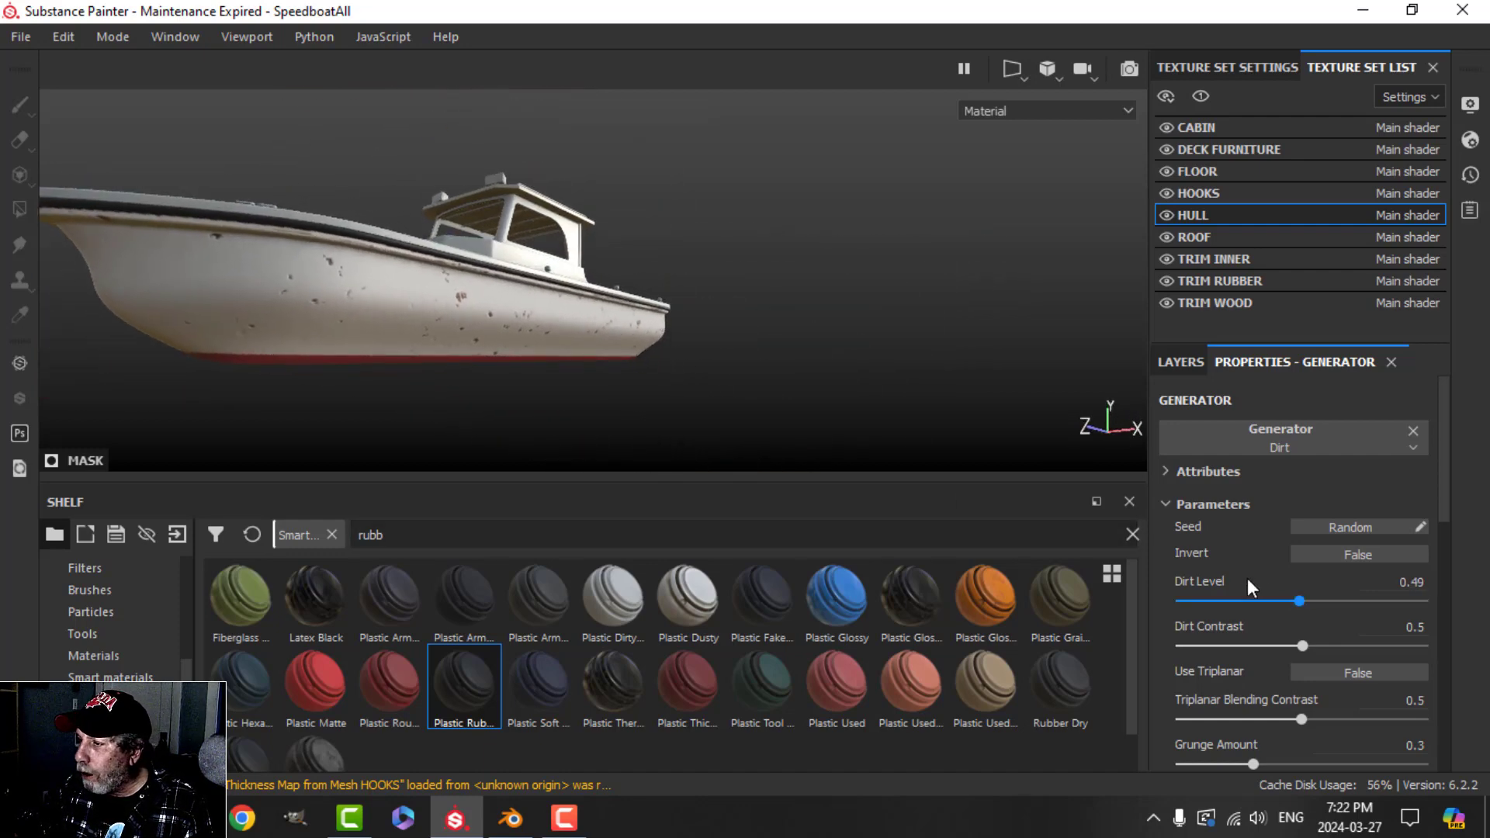
drag(1296, 597, 1310, 593)
alt+drag(630, 322, 466, 279)
scroll(465, 279, up, 3)
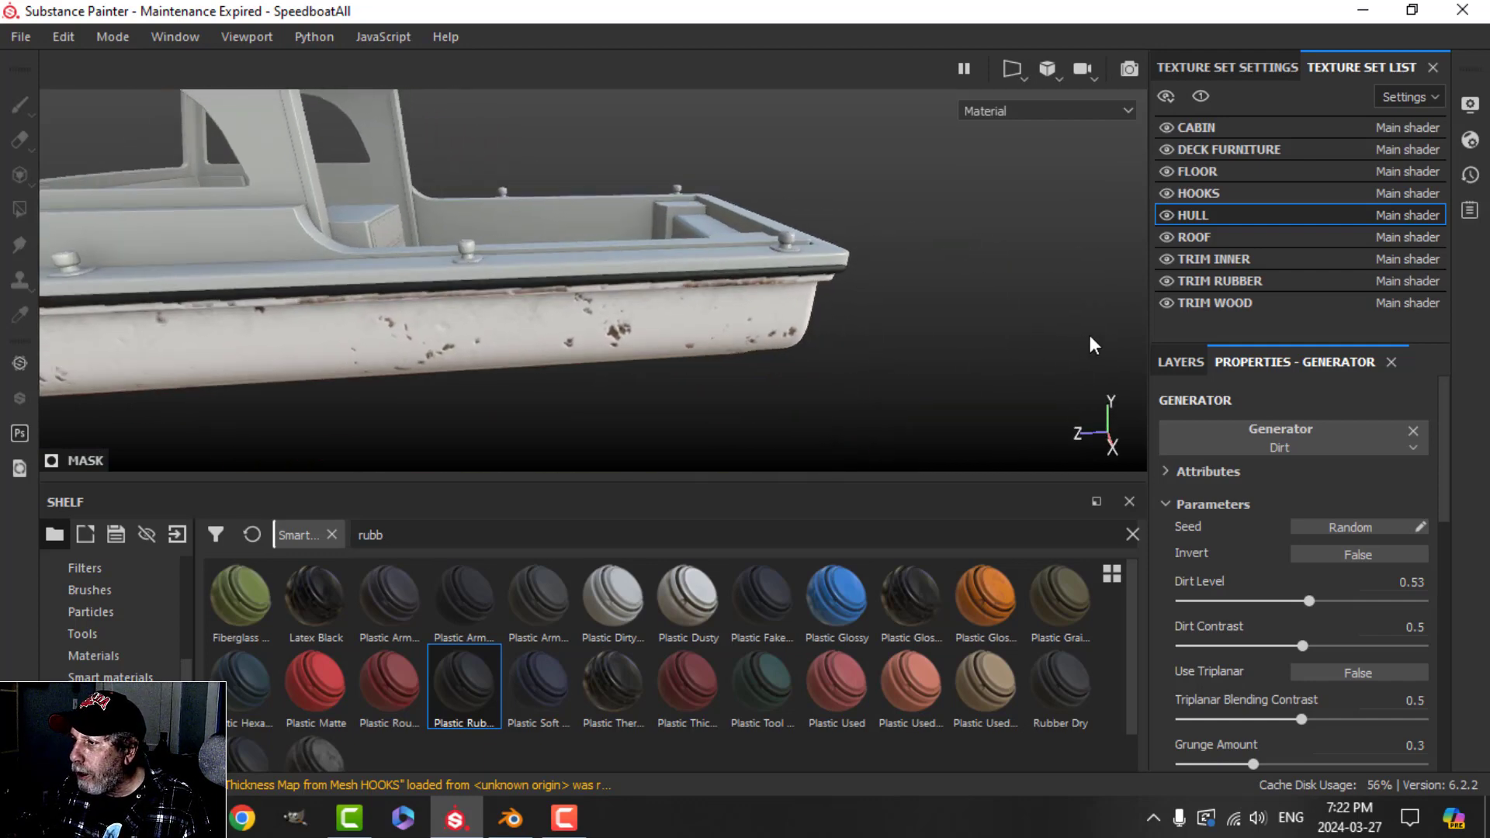
- Rename Fill layer 3 to "dirt" and Fill layer 2 to "red"
click(1181, 362)
double_click(1265, 444)
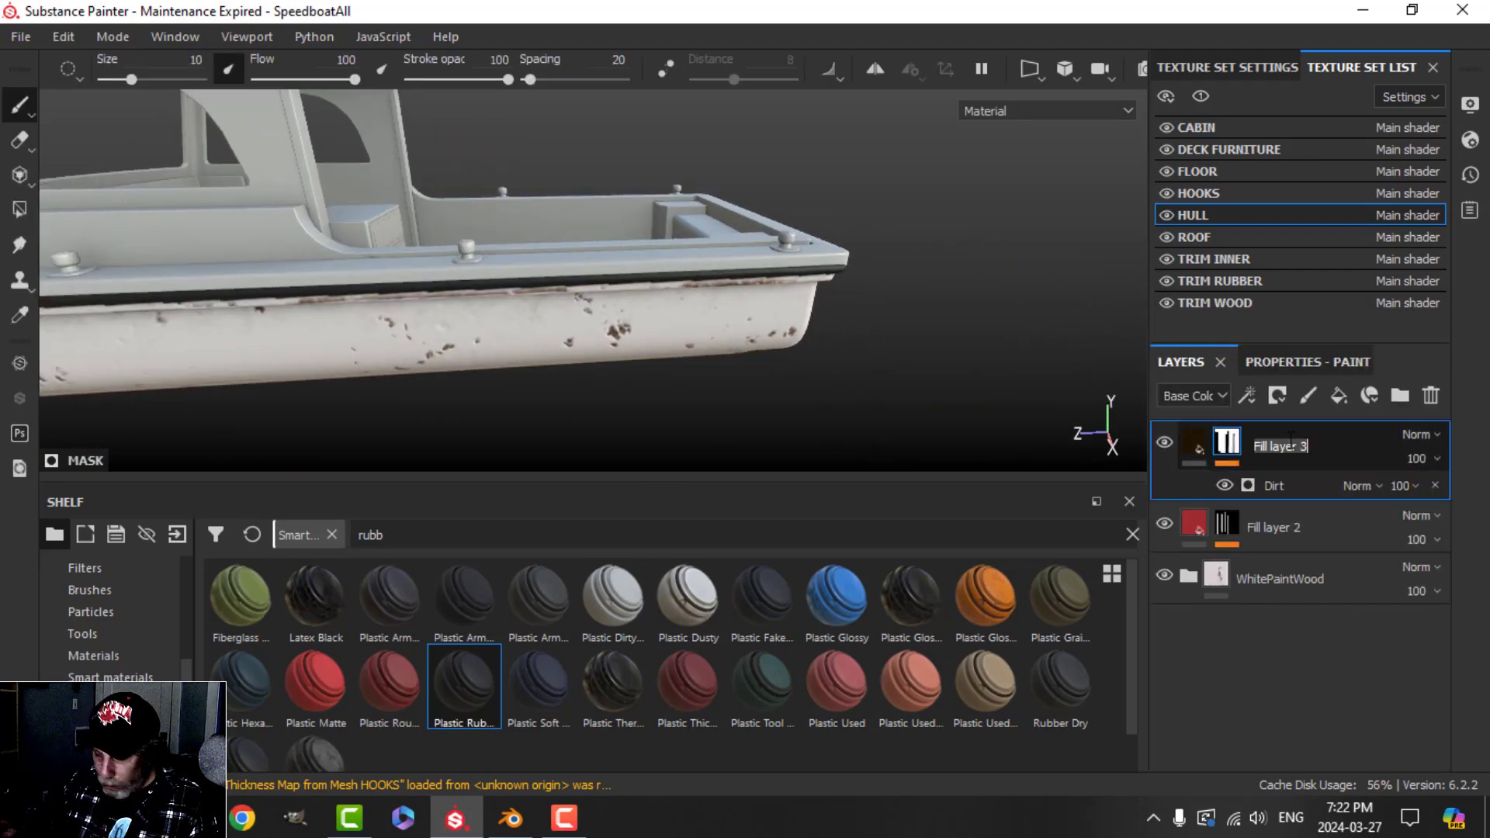
text(dirt)
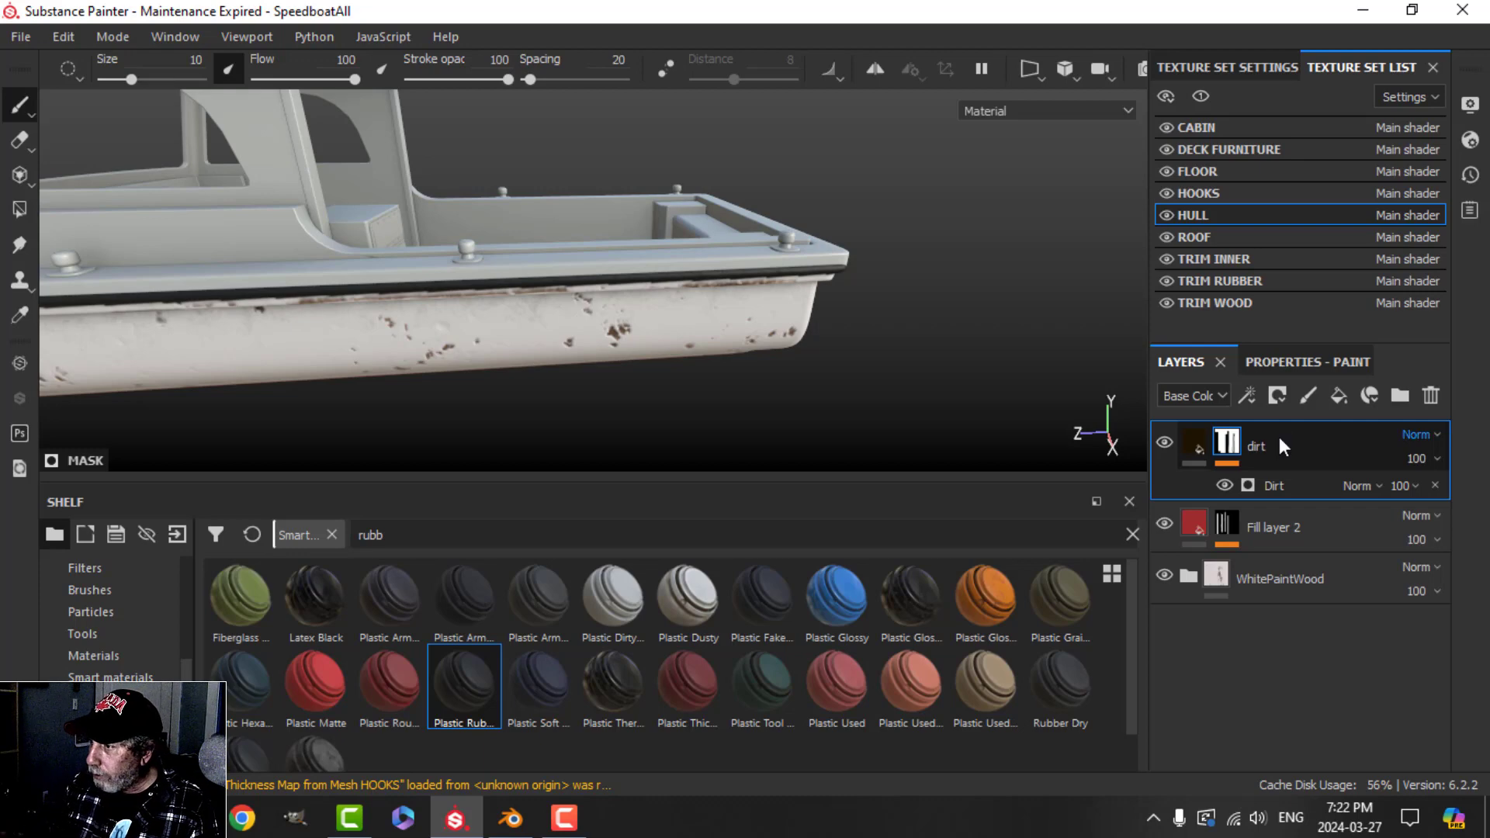
double_click(1281, 526)
text(r)
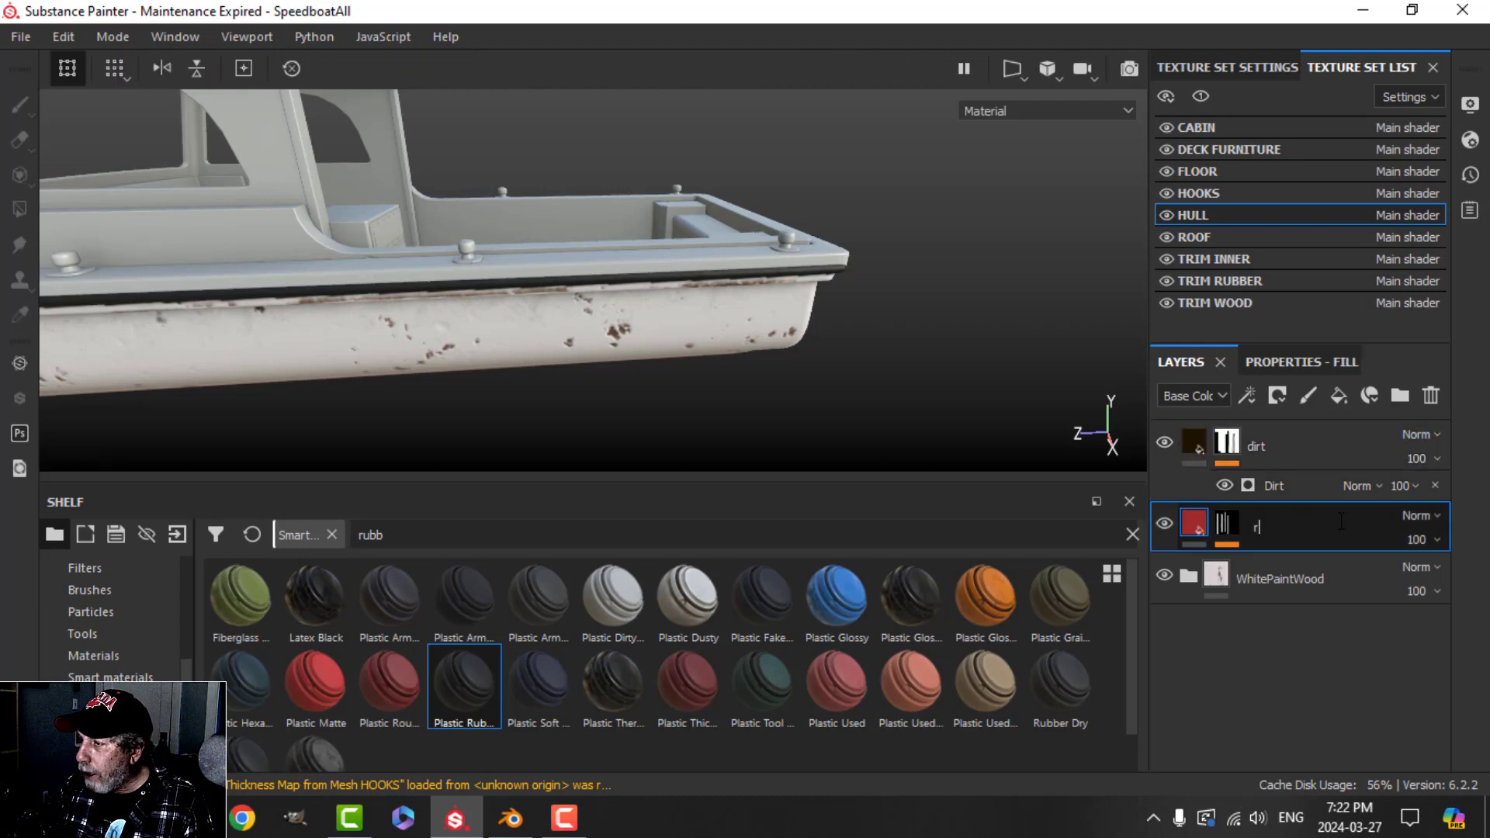
text(ed)
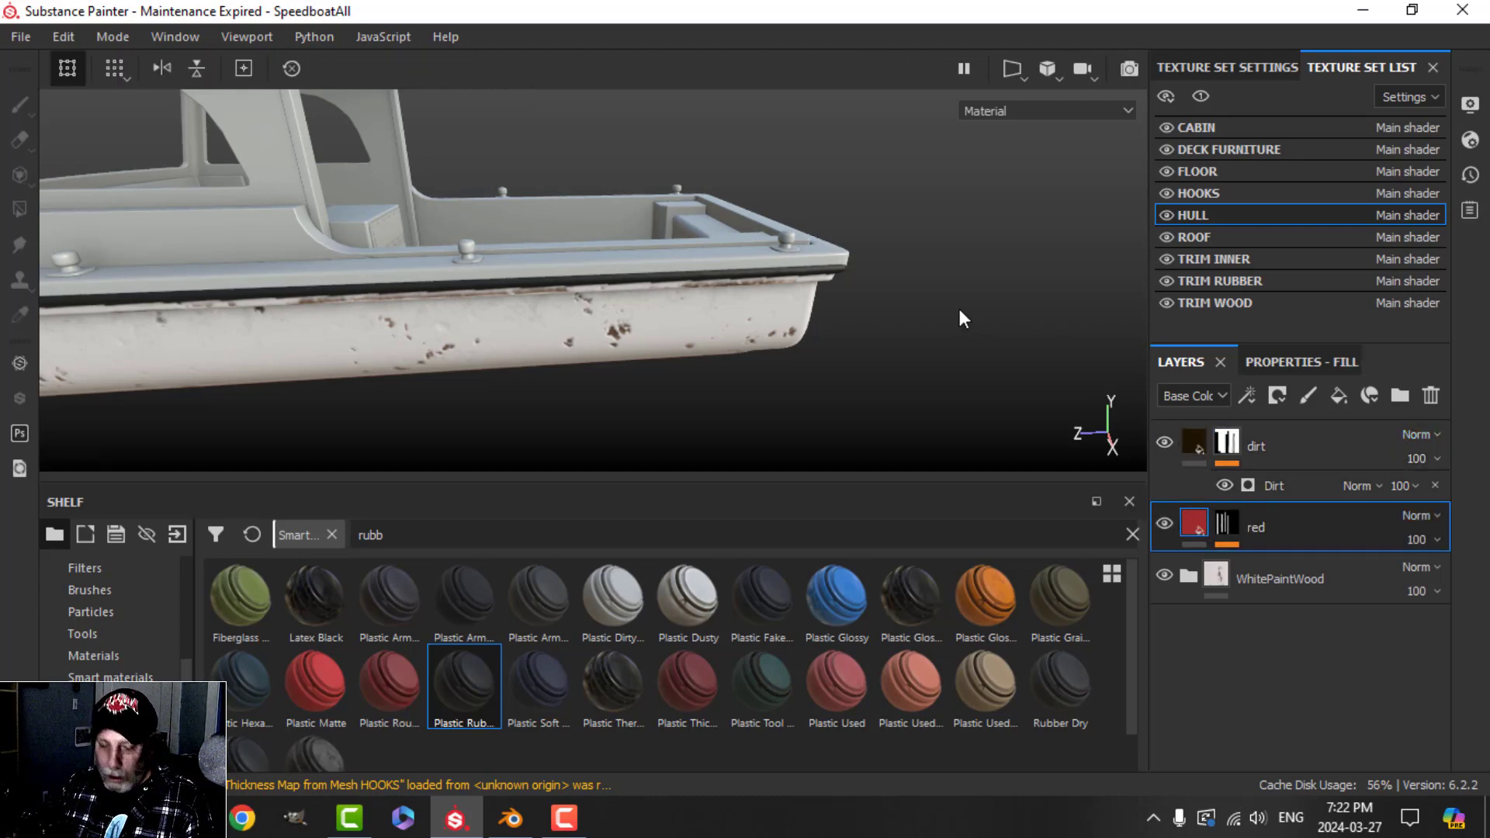
- Check the weathered hull up close, switch to the TRIM WOOD texture set and delete its empty Layer 1
scroll(780, 332, up, 5)
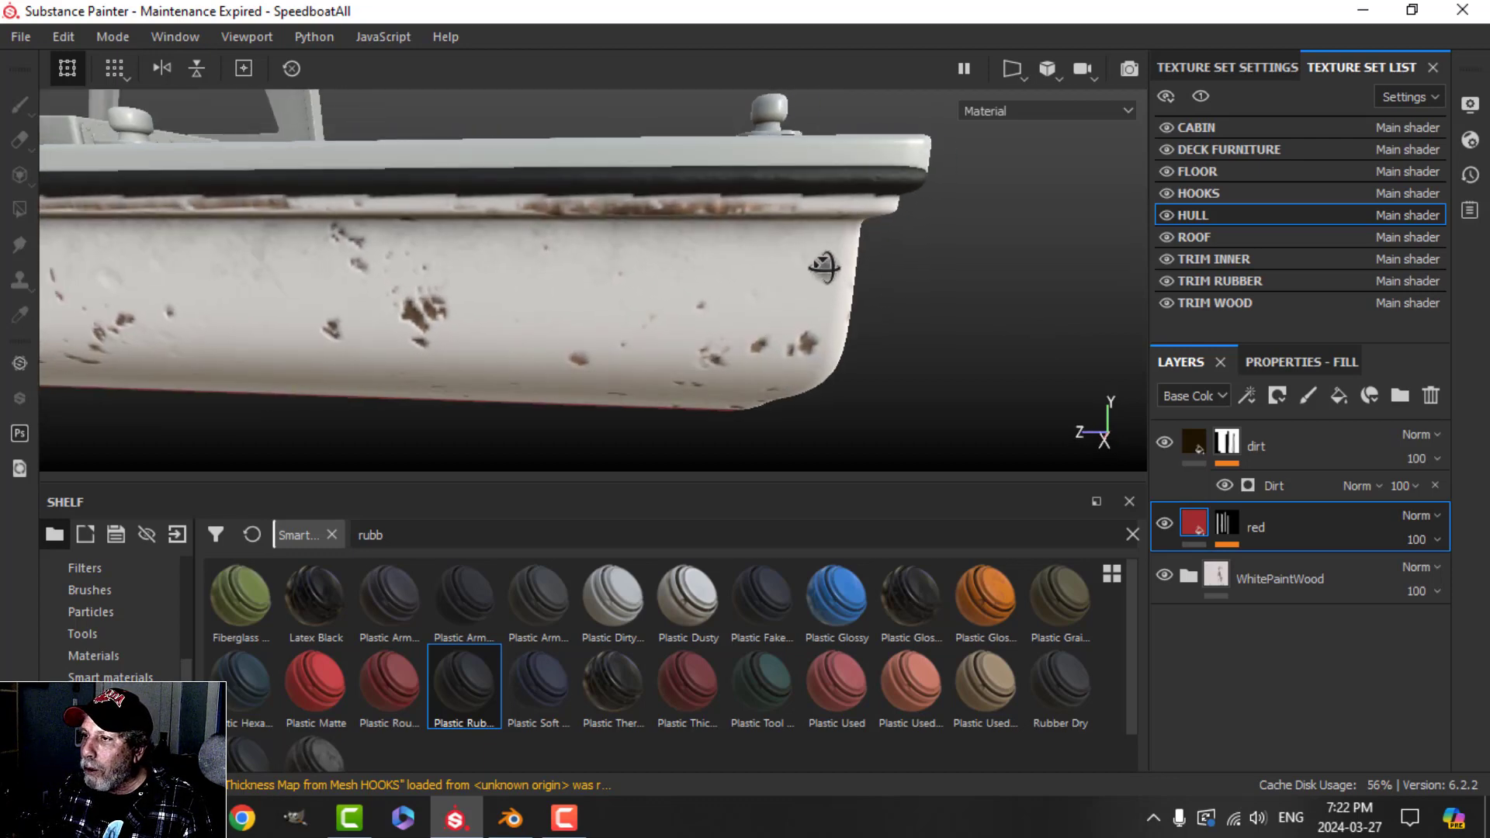
scroll(819, 272, down, 3)
alt+drag(815, 276, 593, 347)
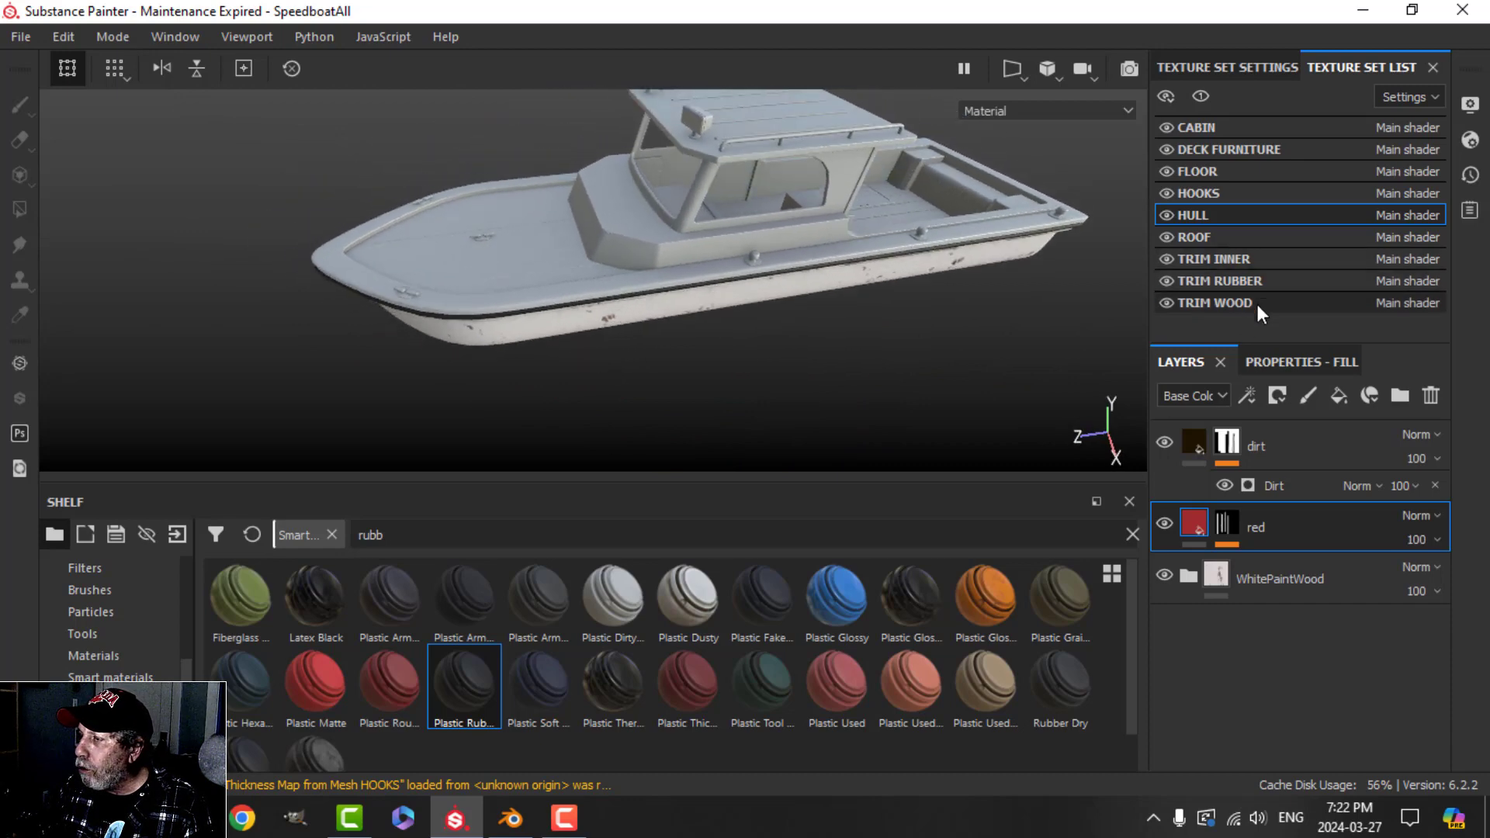
click(1236, 303)
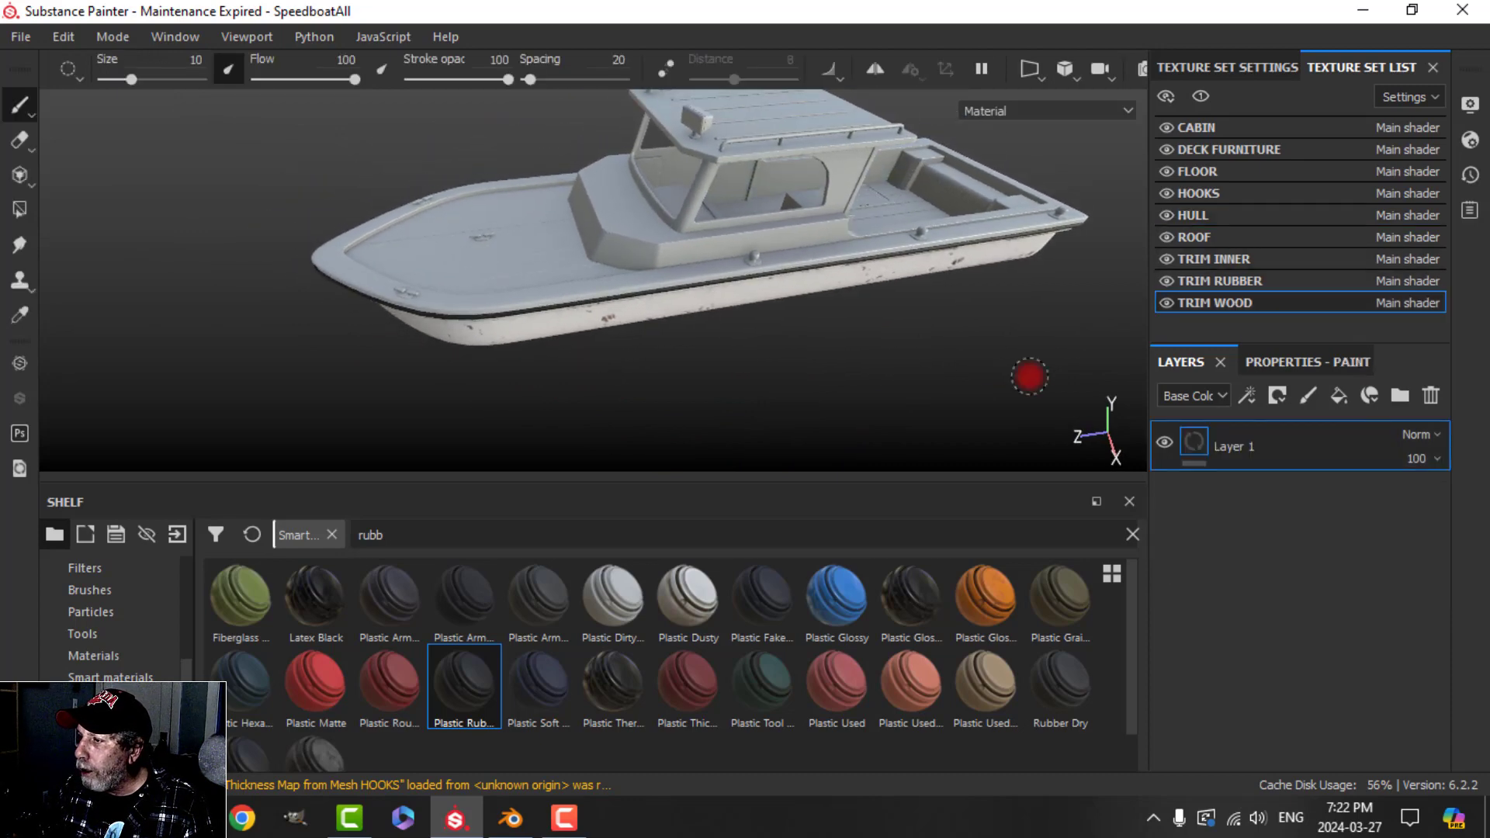
click(1435, 395)
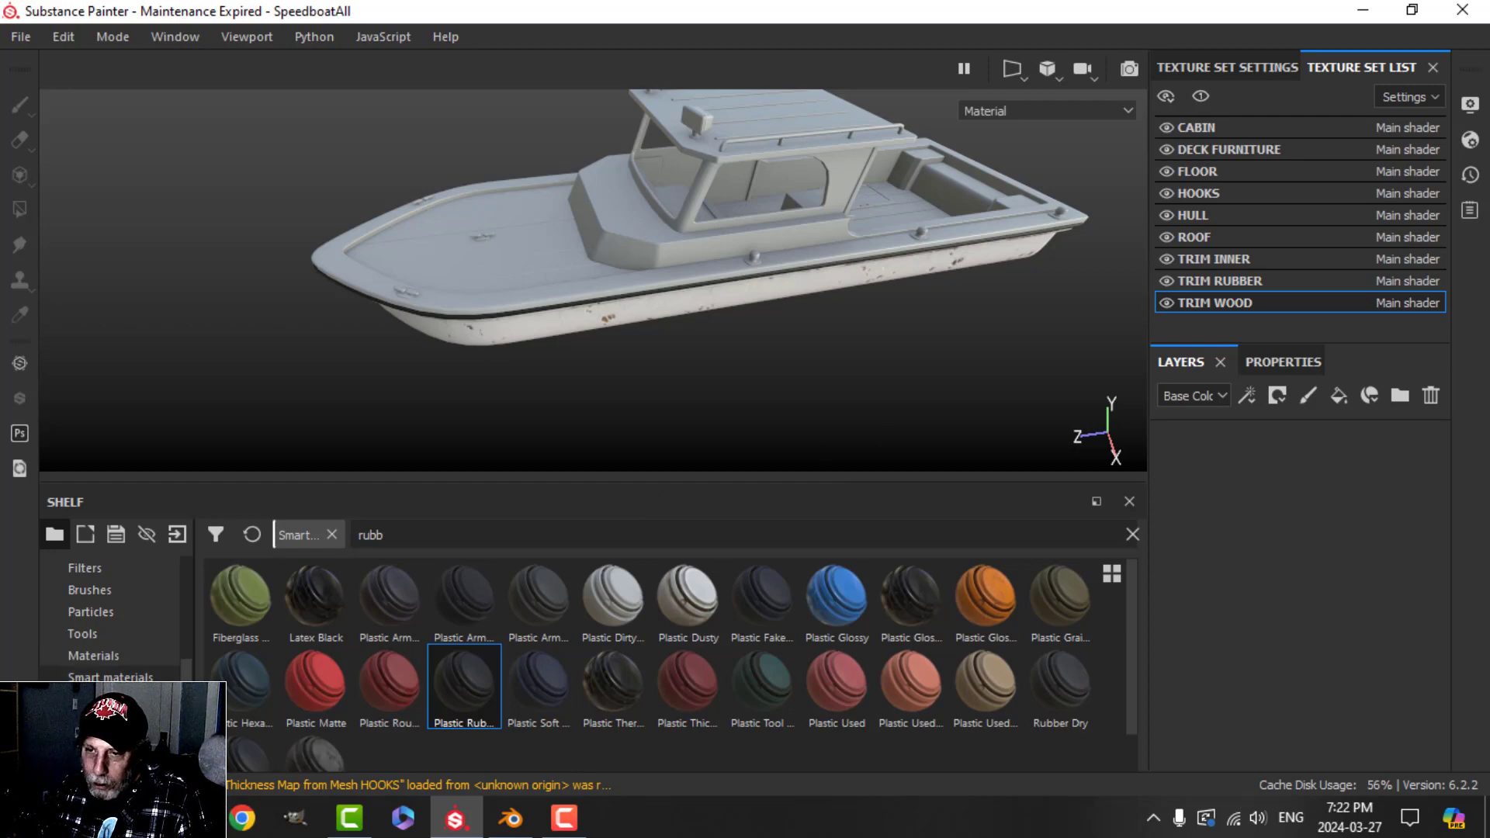
- Search the smart materials for "wood" and apply Pirate_wood to the TRIM WOOD texture set
click(112, 683)
click(449, 536)
text(wood)
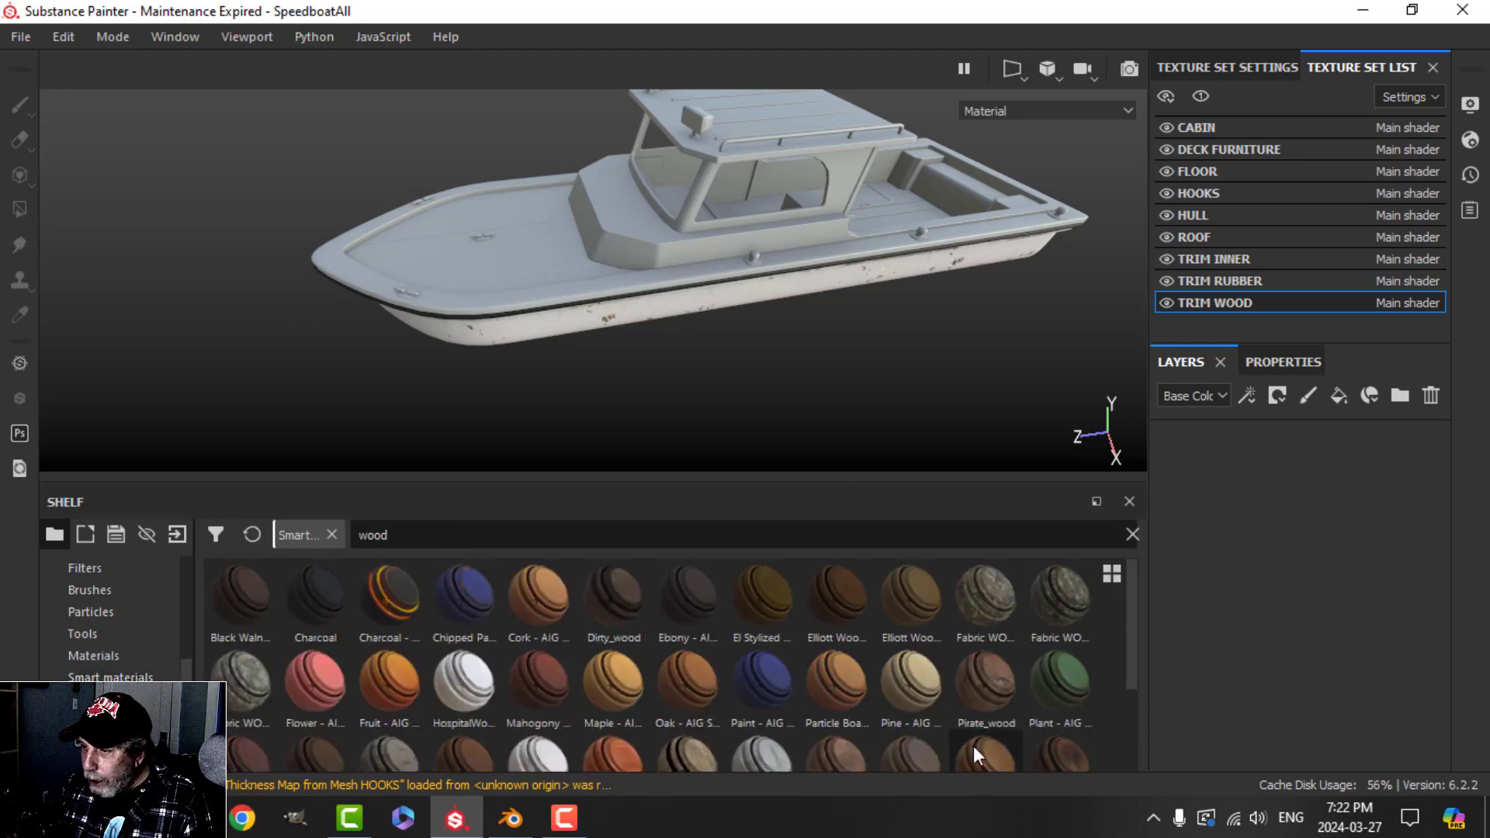
scroll(973, 747, down, 3)
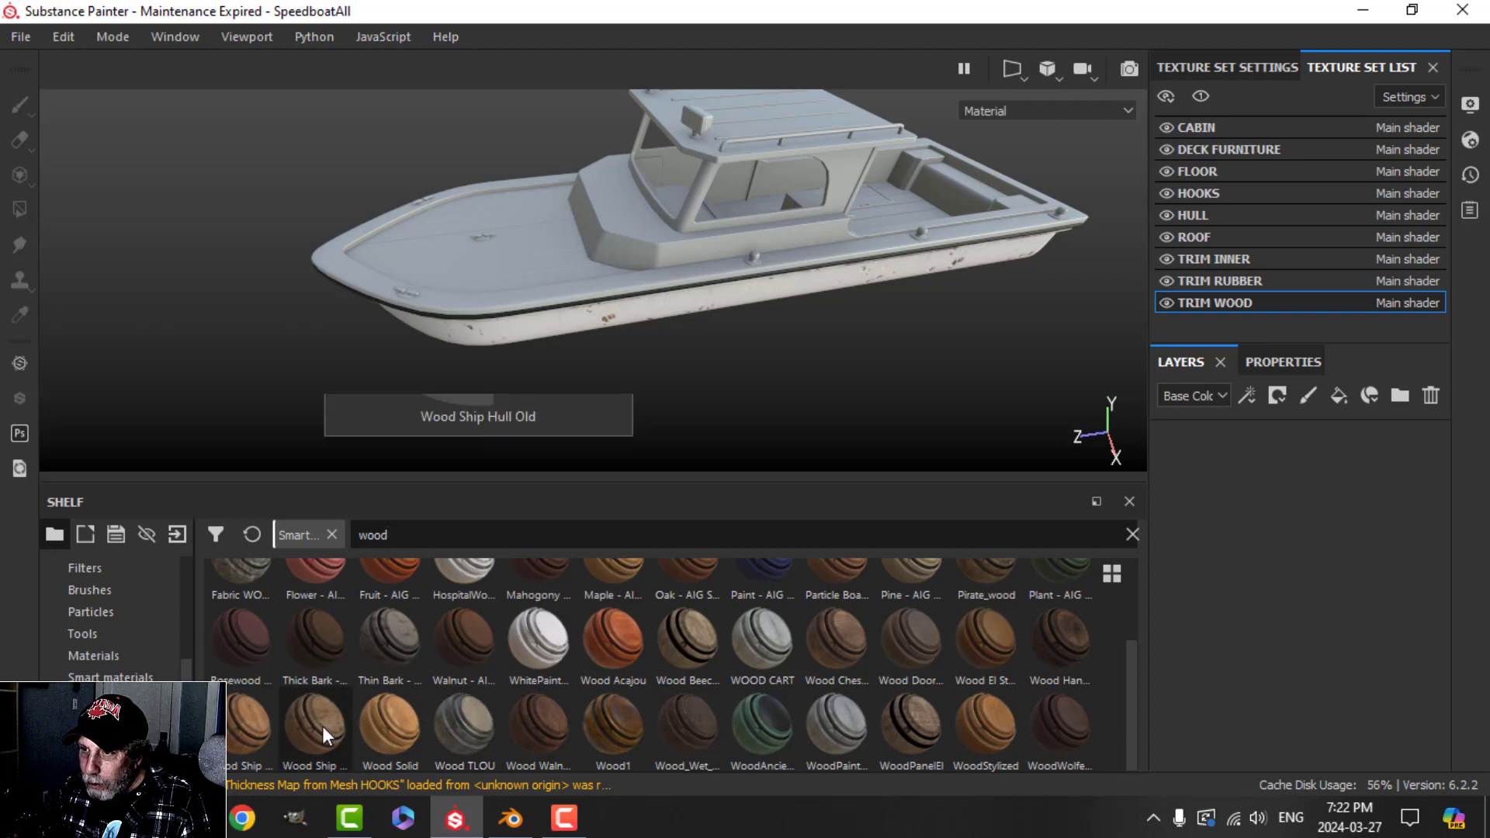
mouse_move(323, 725)
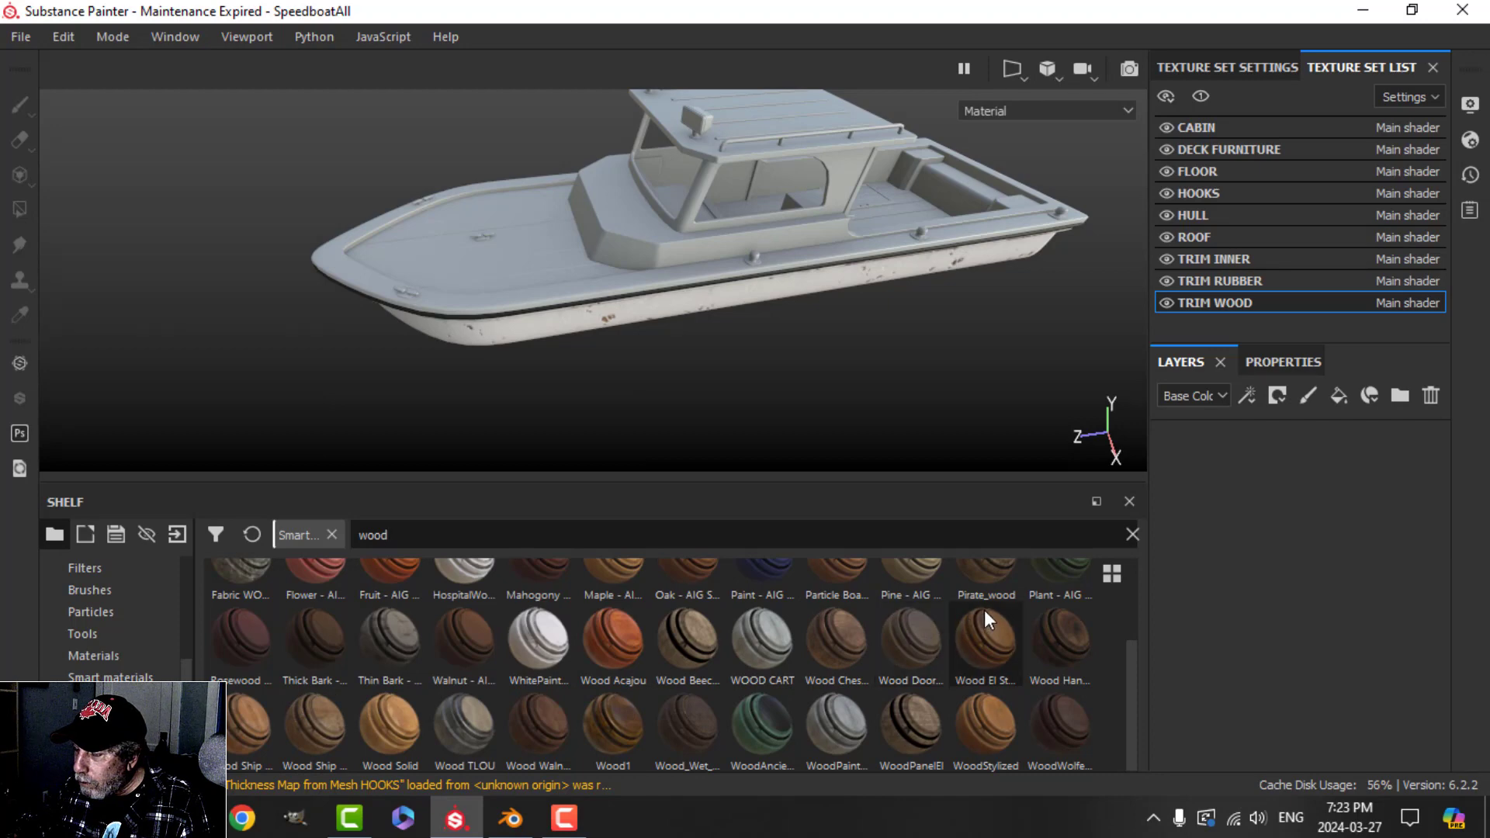
drag(994, 576, 1320, 528)
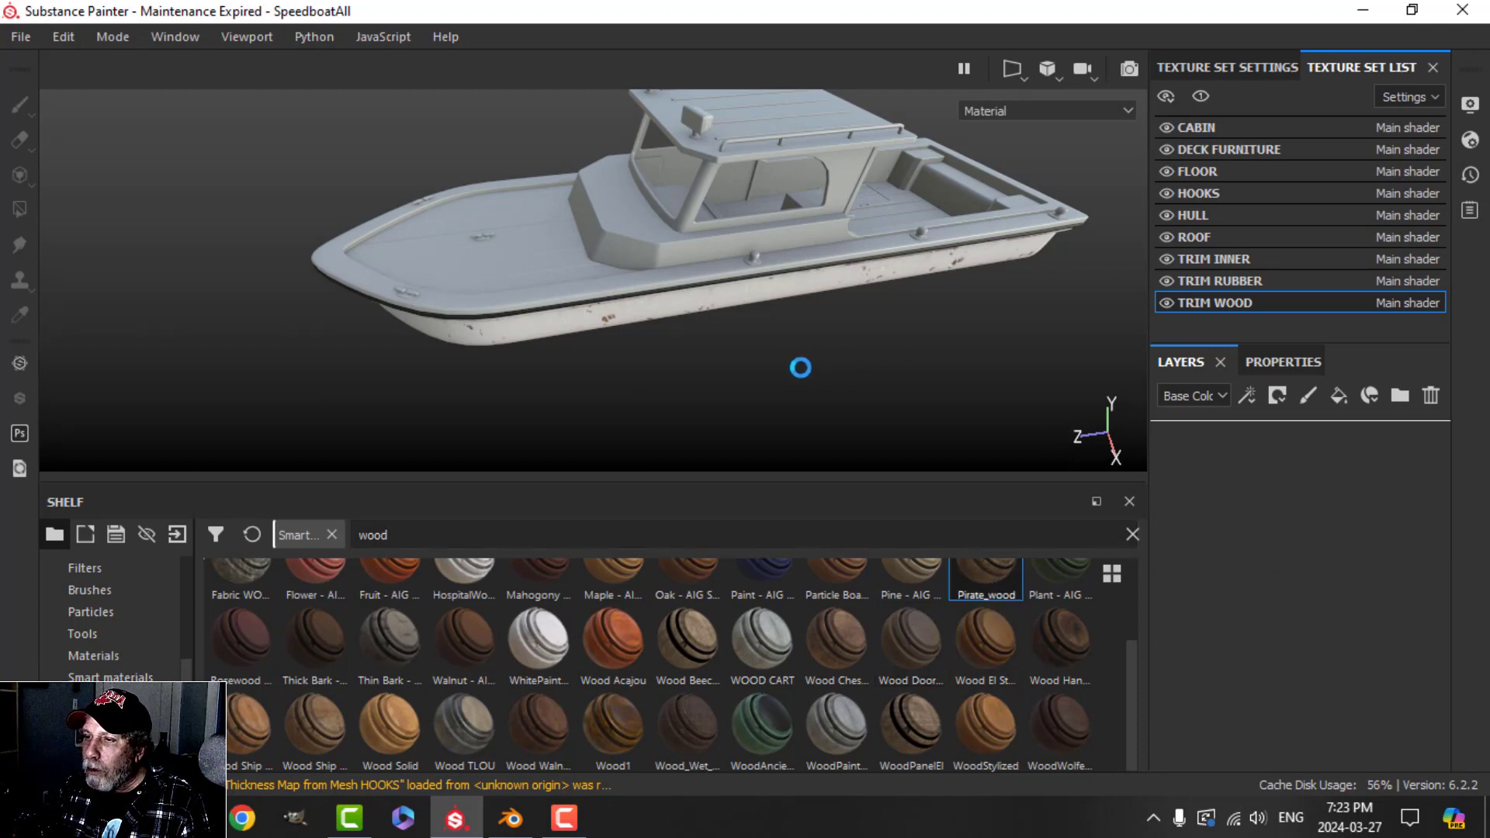
scroll(644, 351, up, 4)
alt+drag(645, 352, 607, 381)
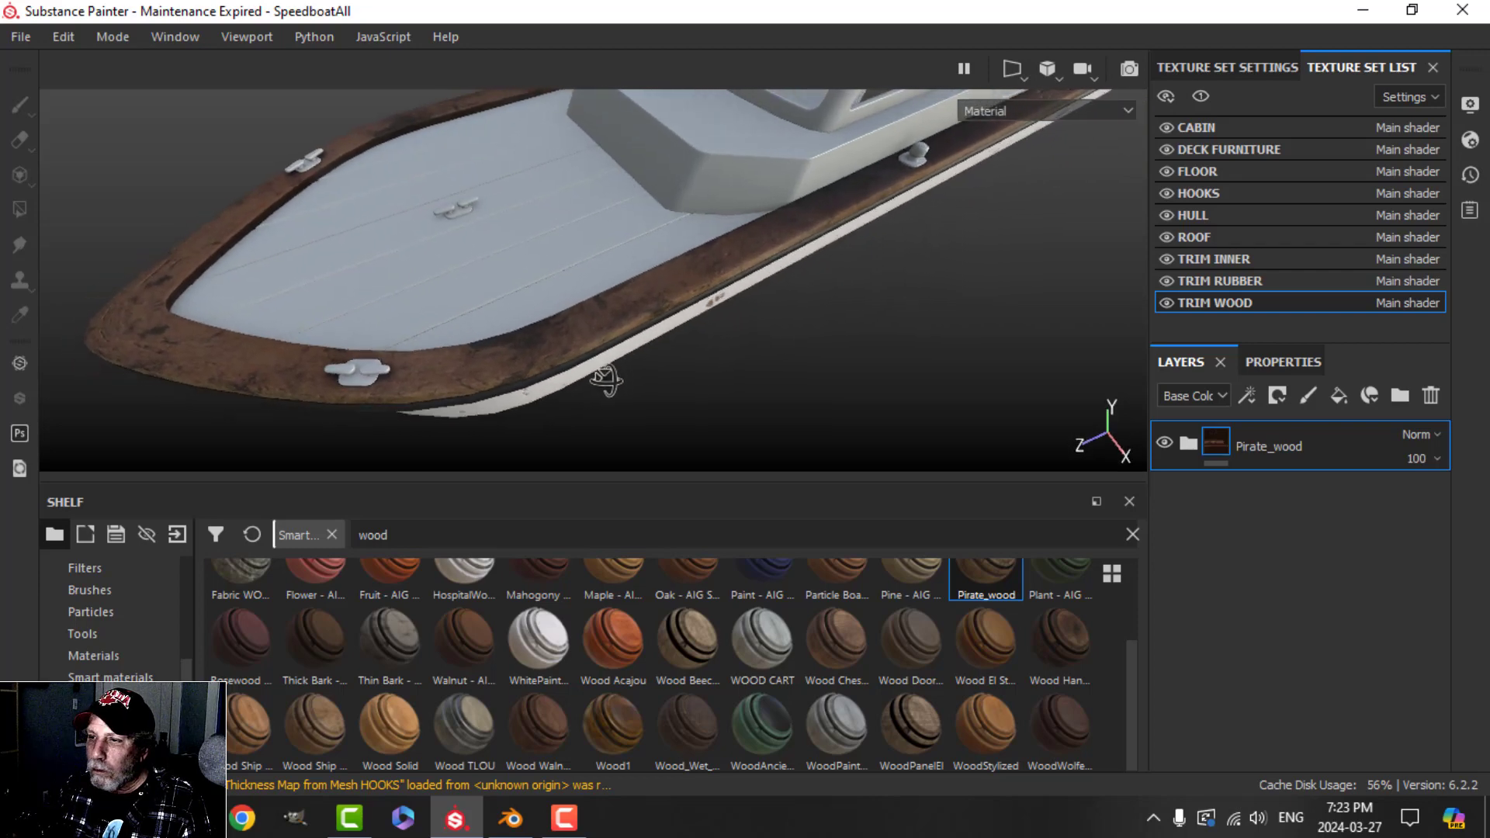
- Expand the Pirate_wood group, hide its Damages layer and check the trim around the bow
click(1189, 443)
click(1247, 705)
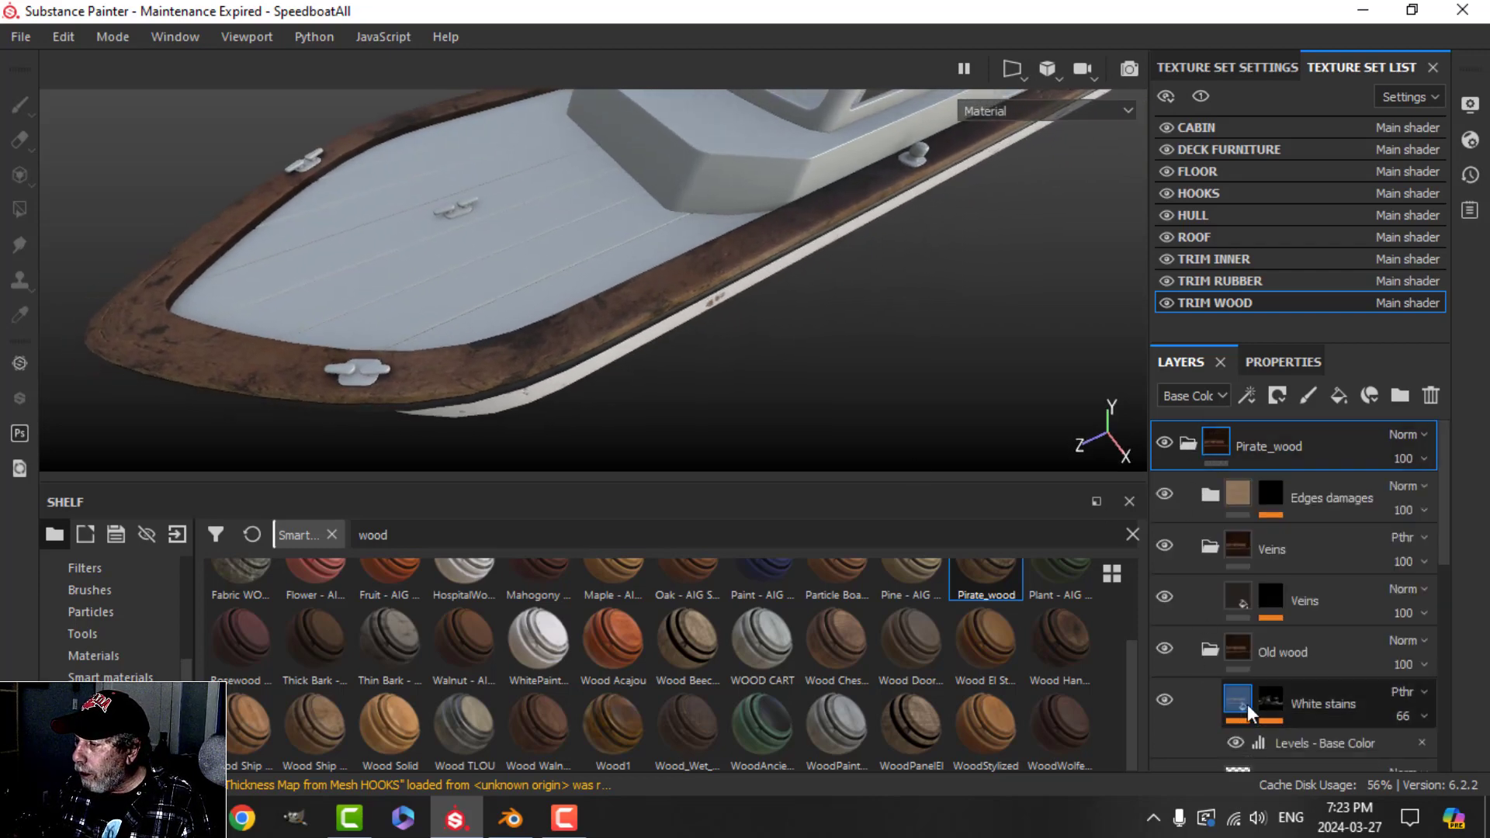
scroll(1247, 705, down, 3)
scroll(1246, 705, down, 3)
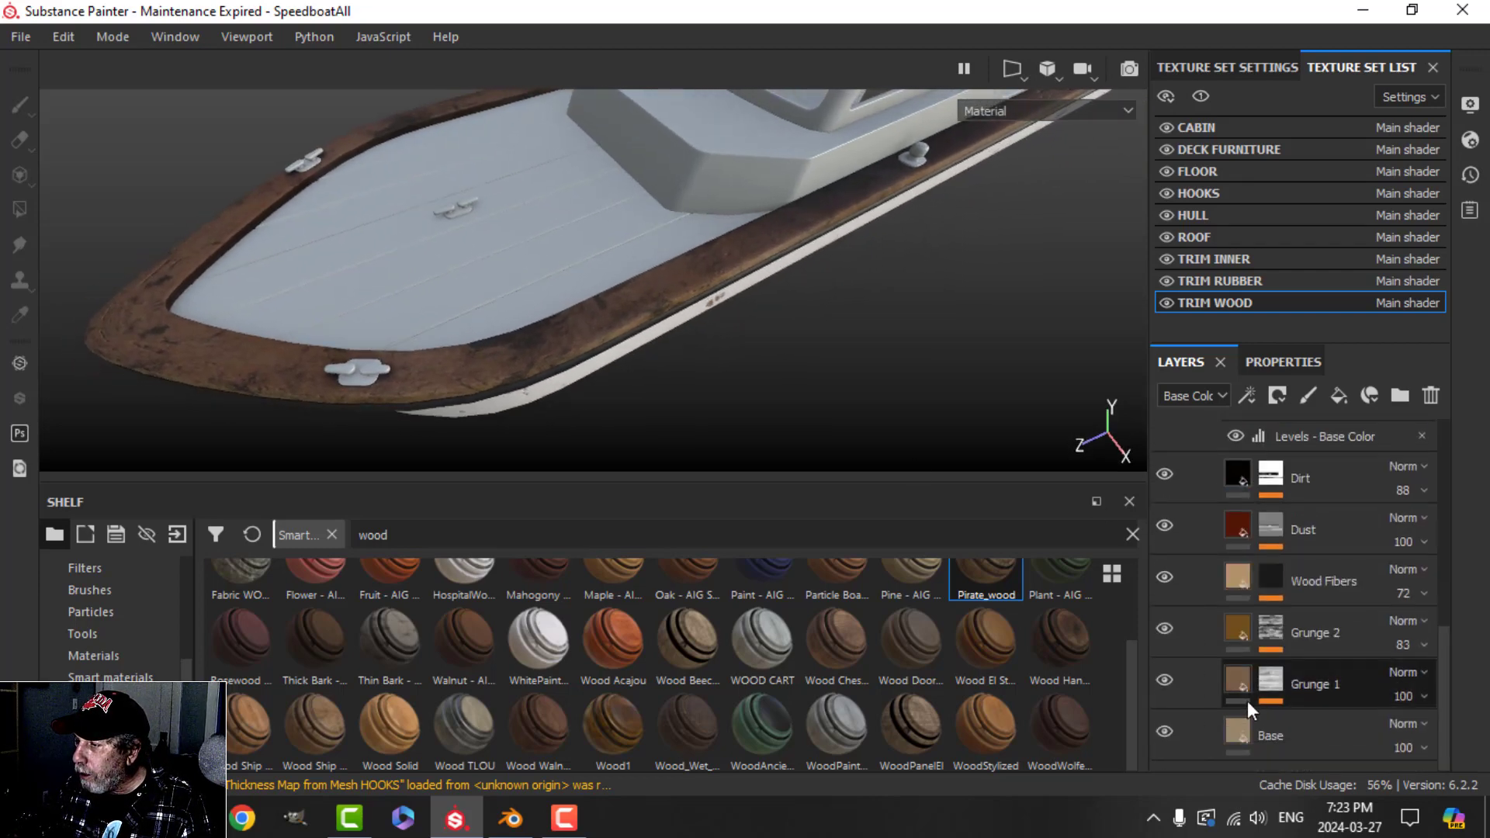
click(1241, 685)
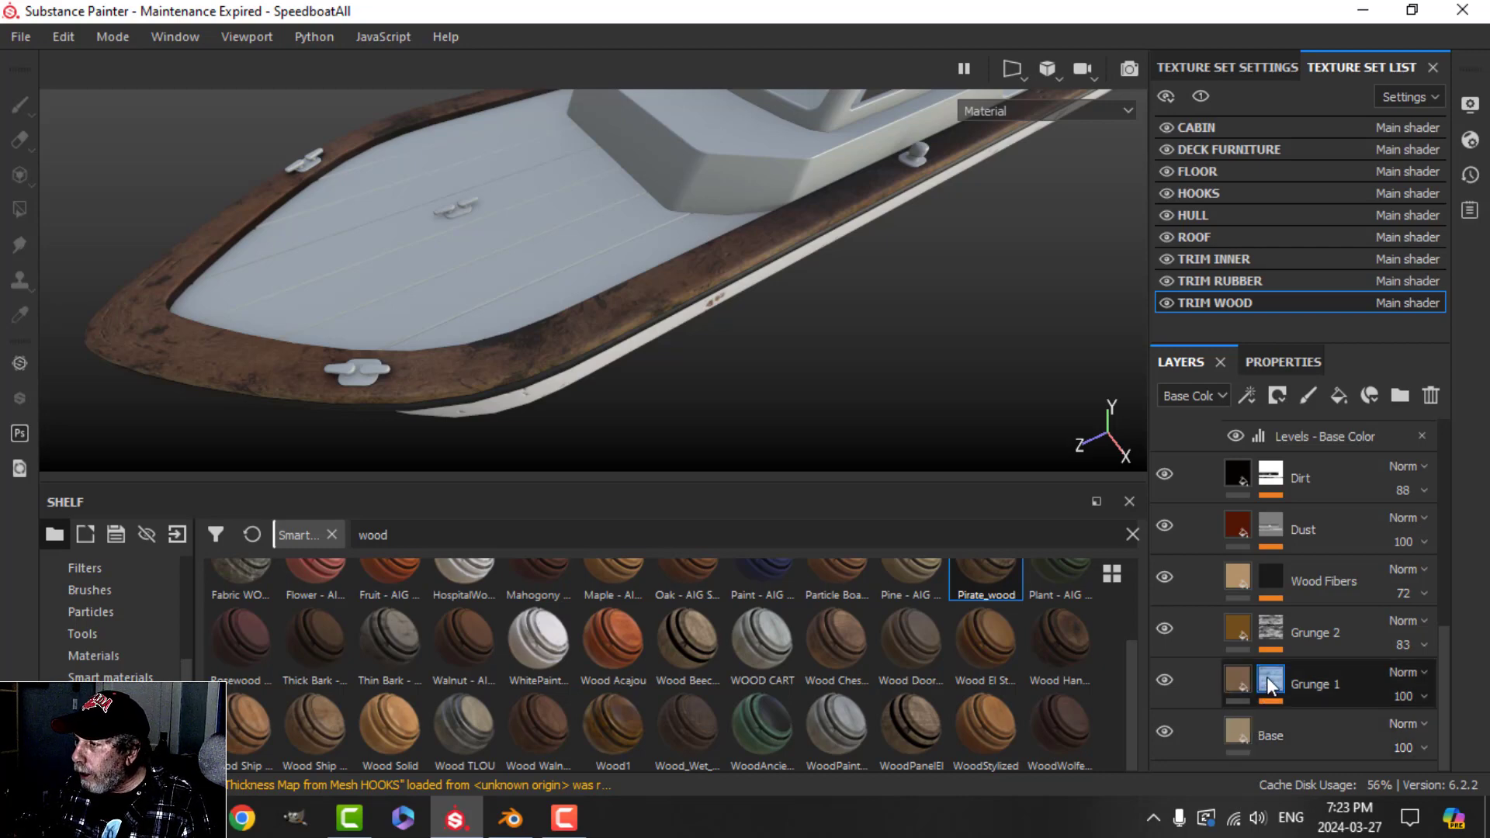
scroll(1270, 685, up, 3)
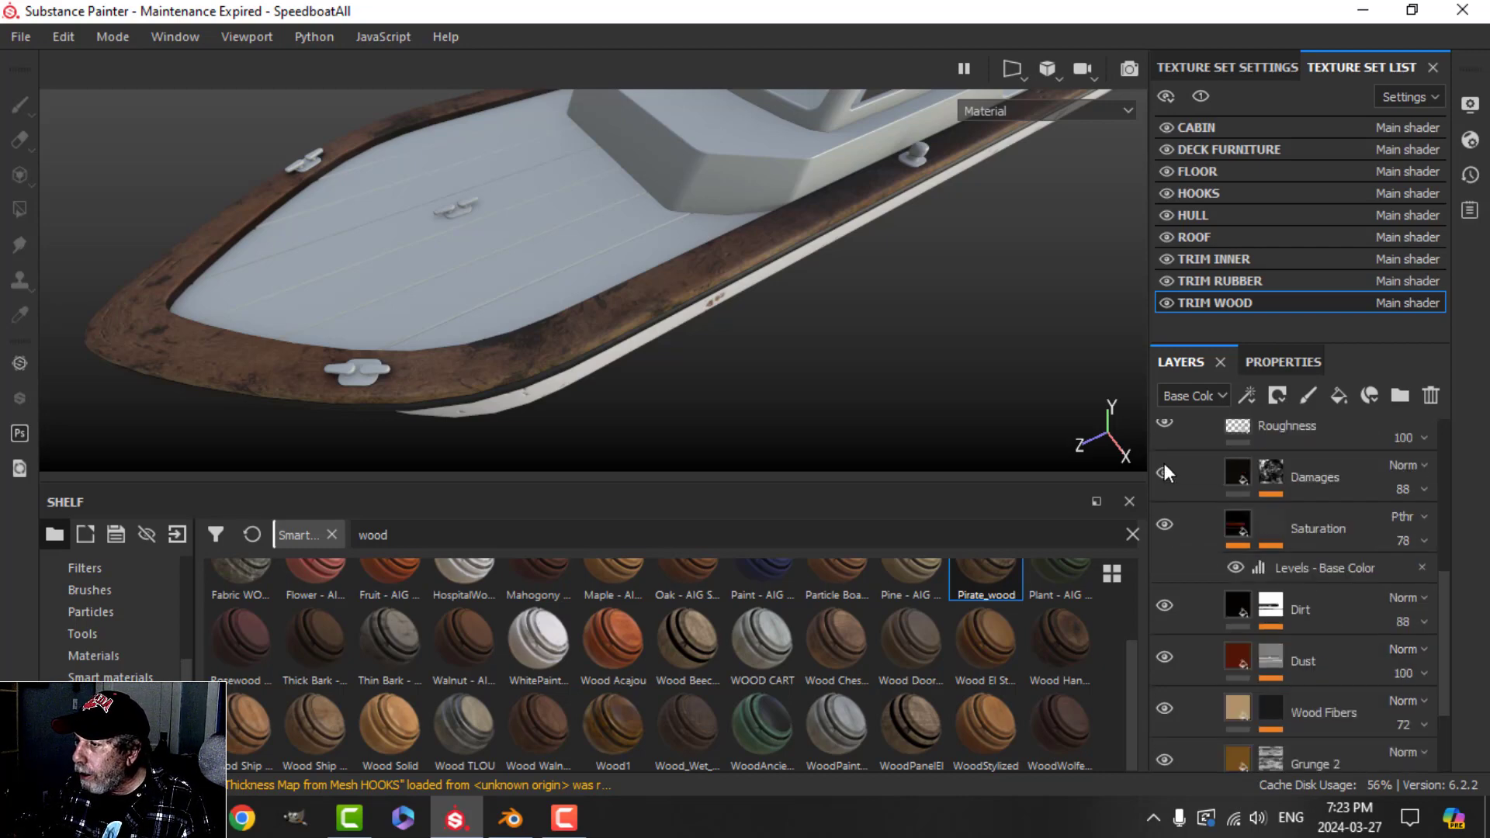
click(1165, 471)
alt+drag(786, 324, 693, 388)
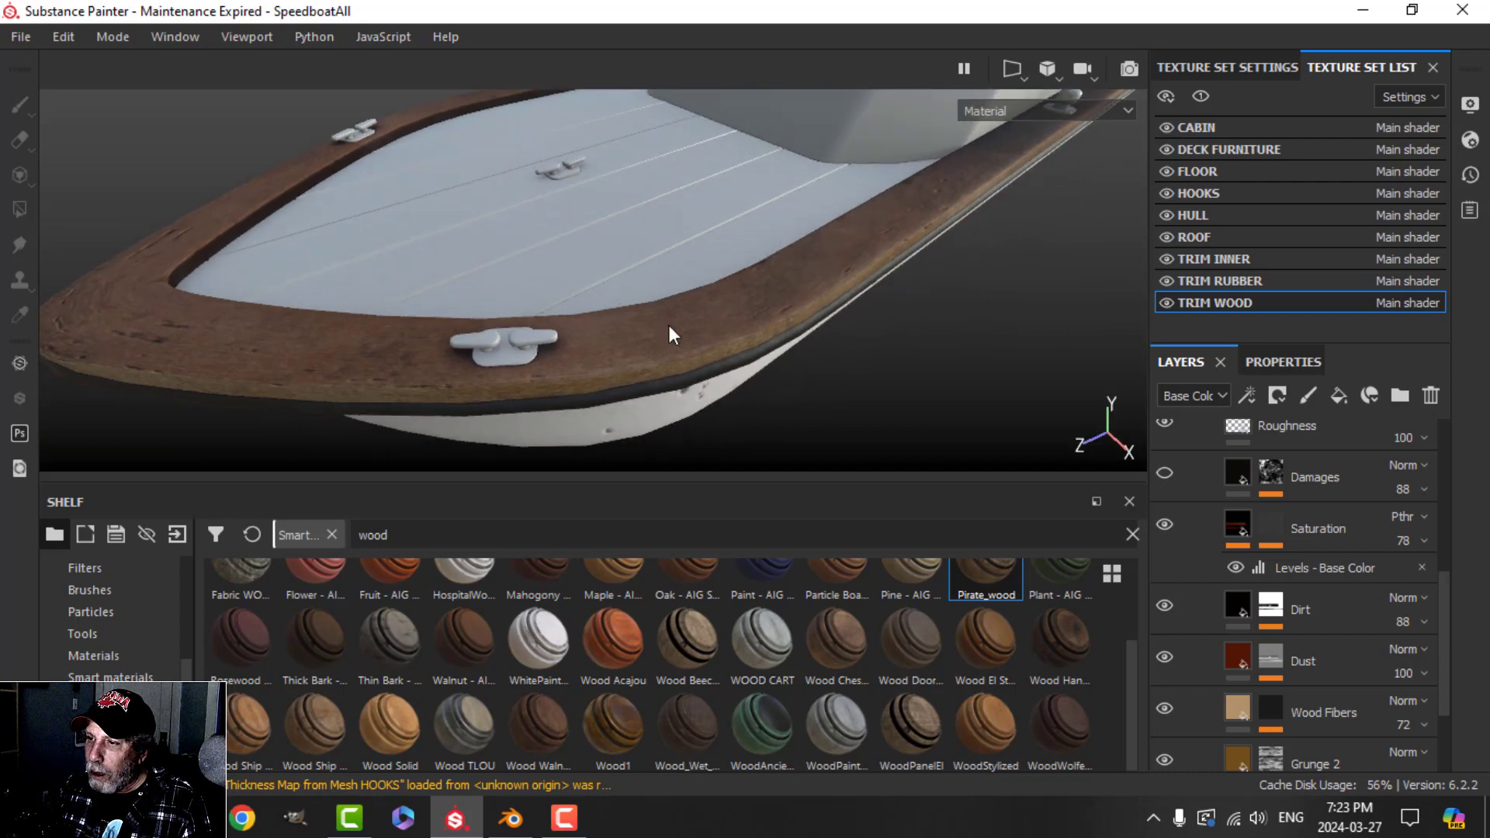
alt+drag(428, 419, 433, 222)
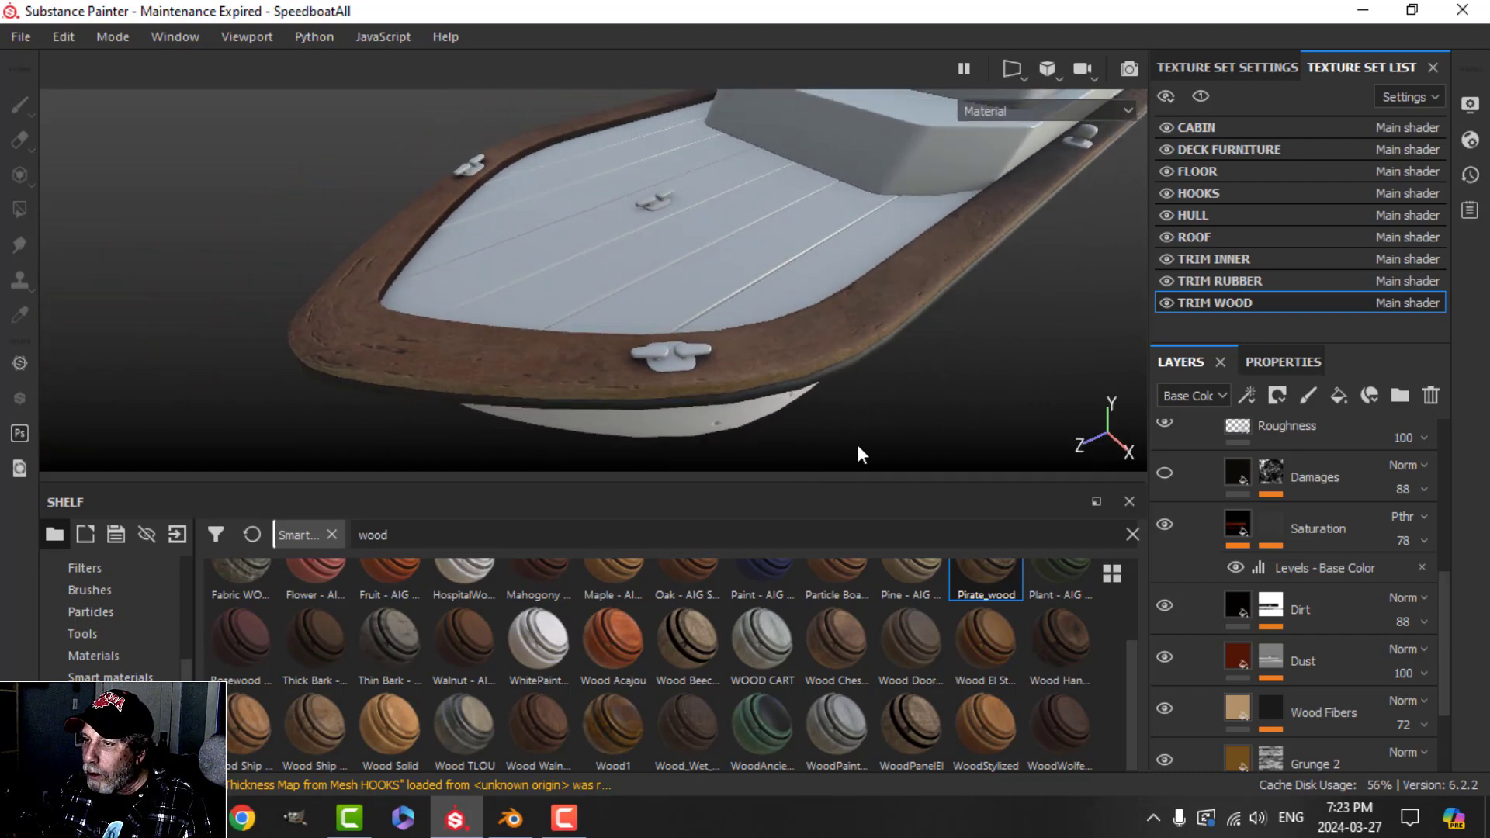
alt+drag(856, 441, 897, 480)
- Change the Base layer's base color to a saturated brown with RGB 0.234, 0.095, 0.018
scroll(1242, 704, down, 3)
click(1243, 727)
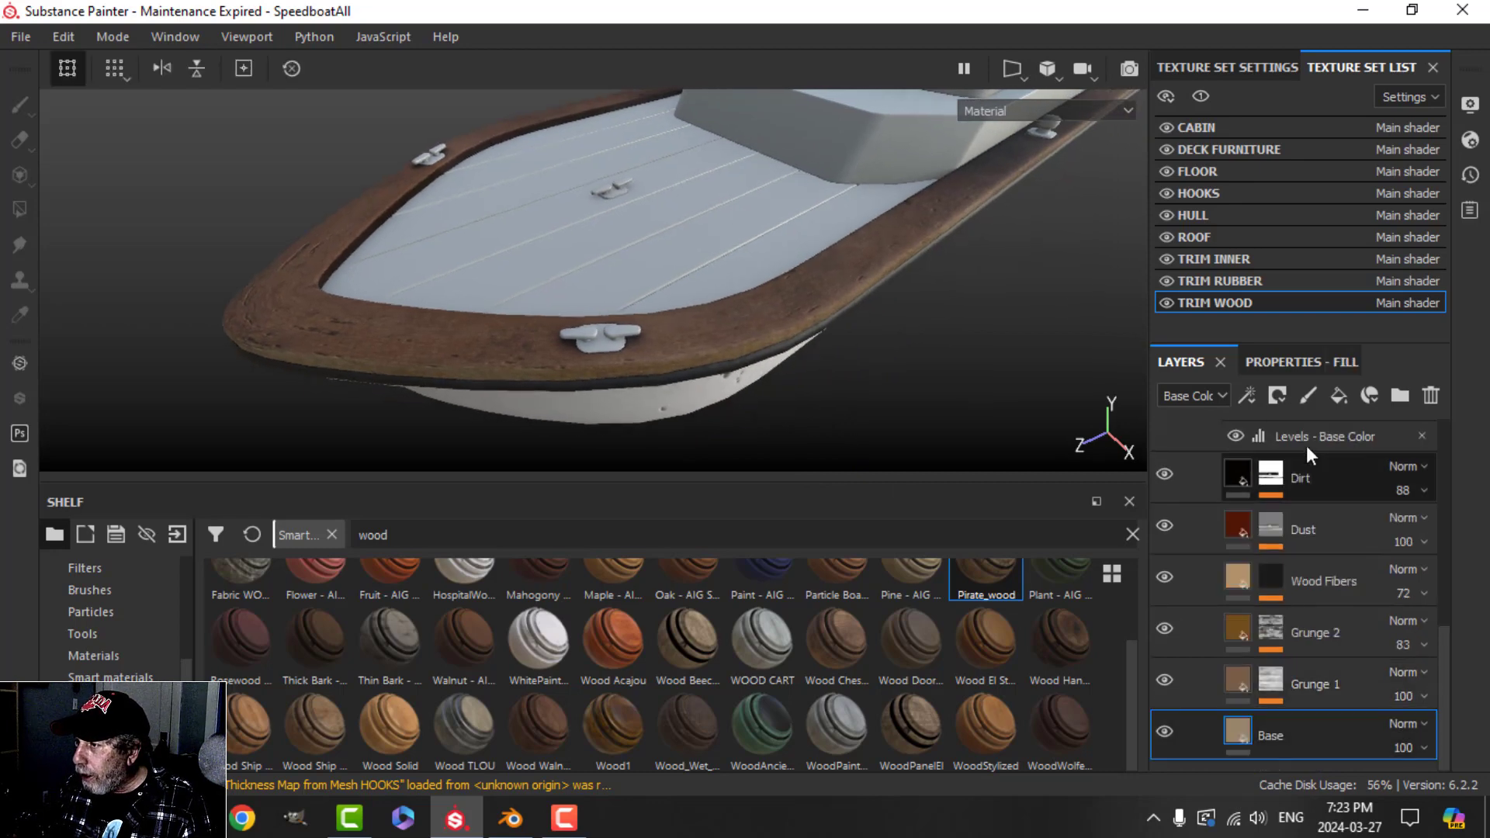
click(1311, 359)
click(1301, 647)
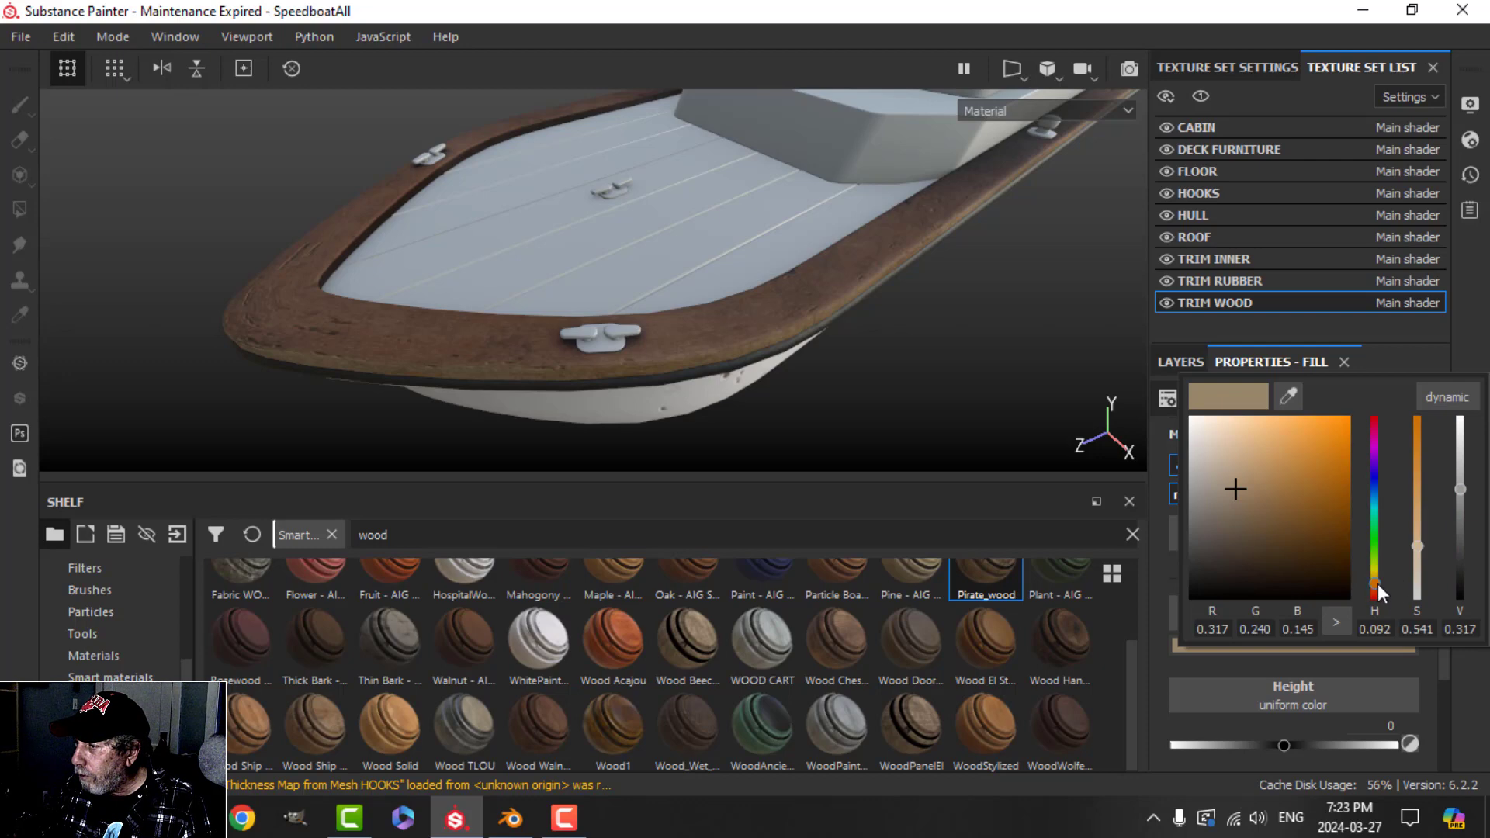
drag(1379, 583, 1378, 589)
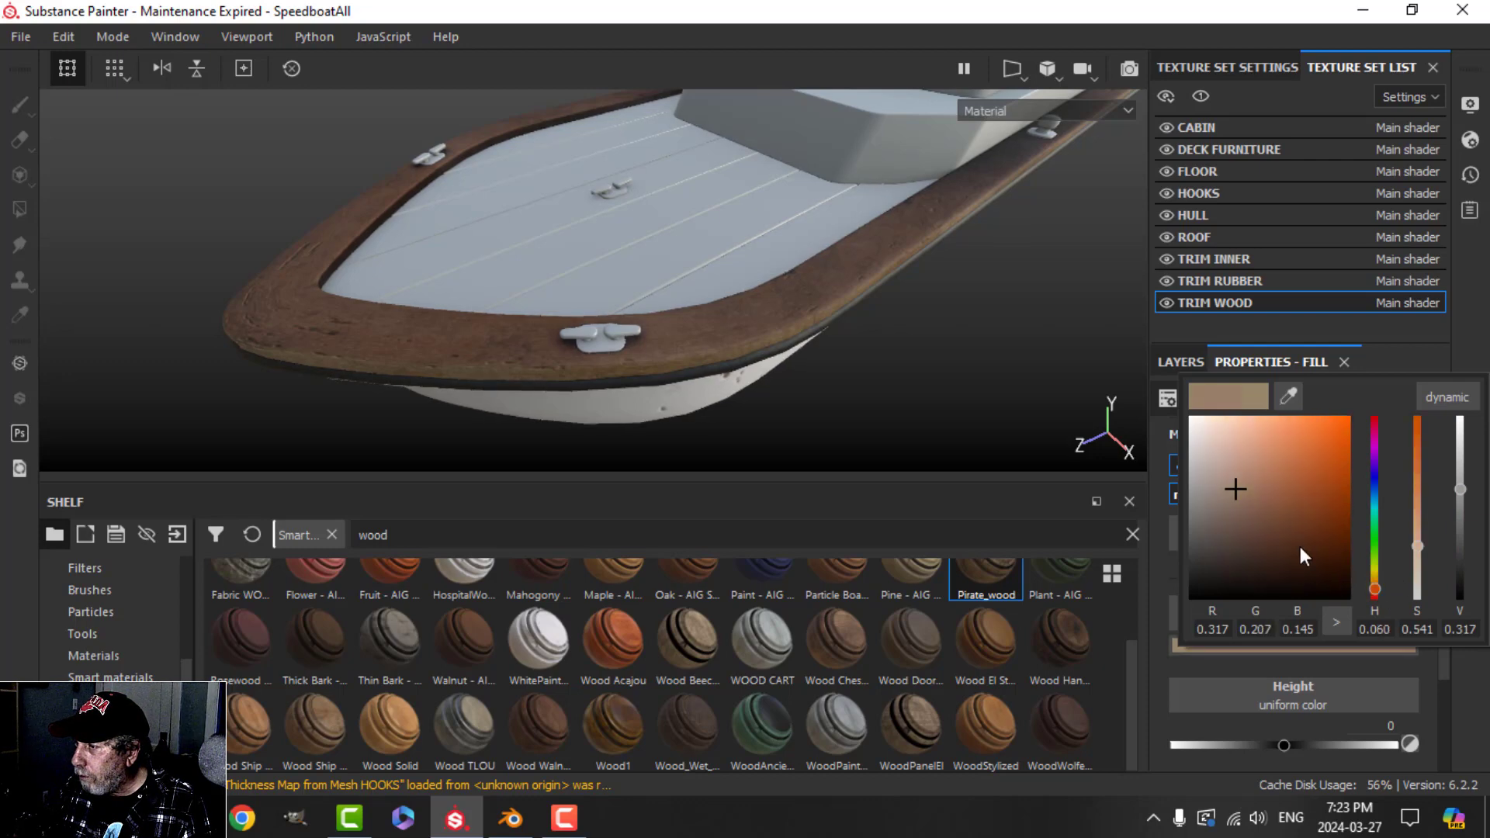
click(1296, 509)
drag(1297, 509, 1301, 505)
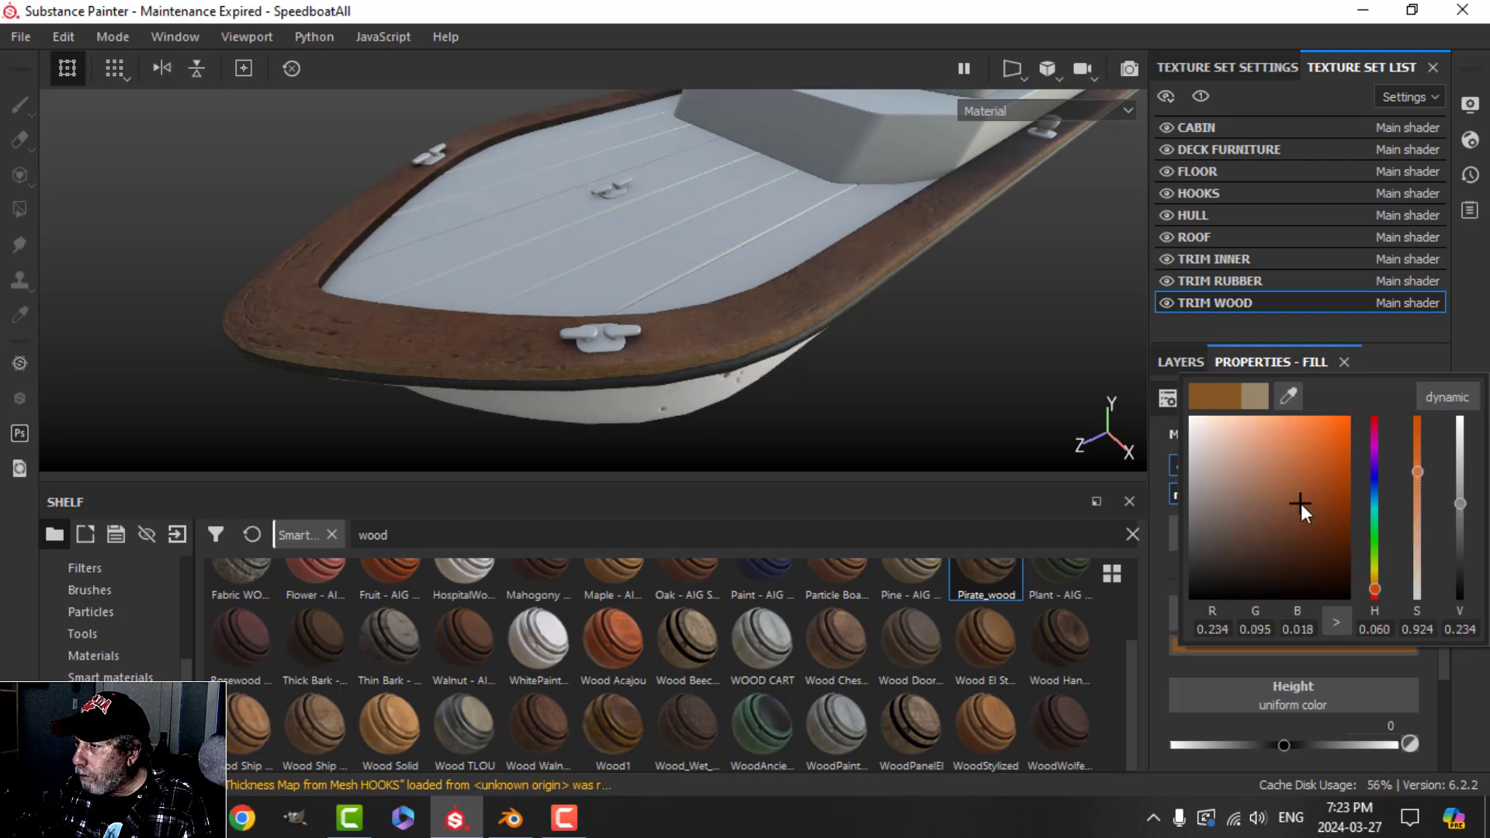
click(1451, 346)
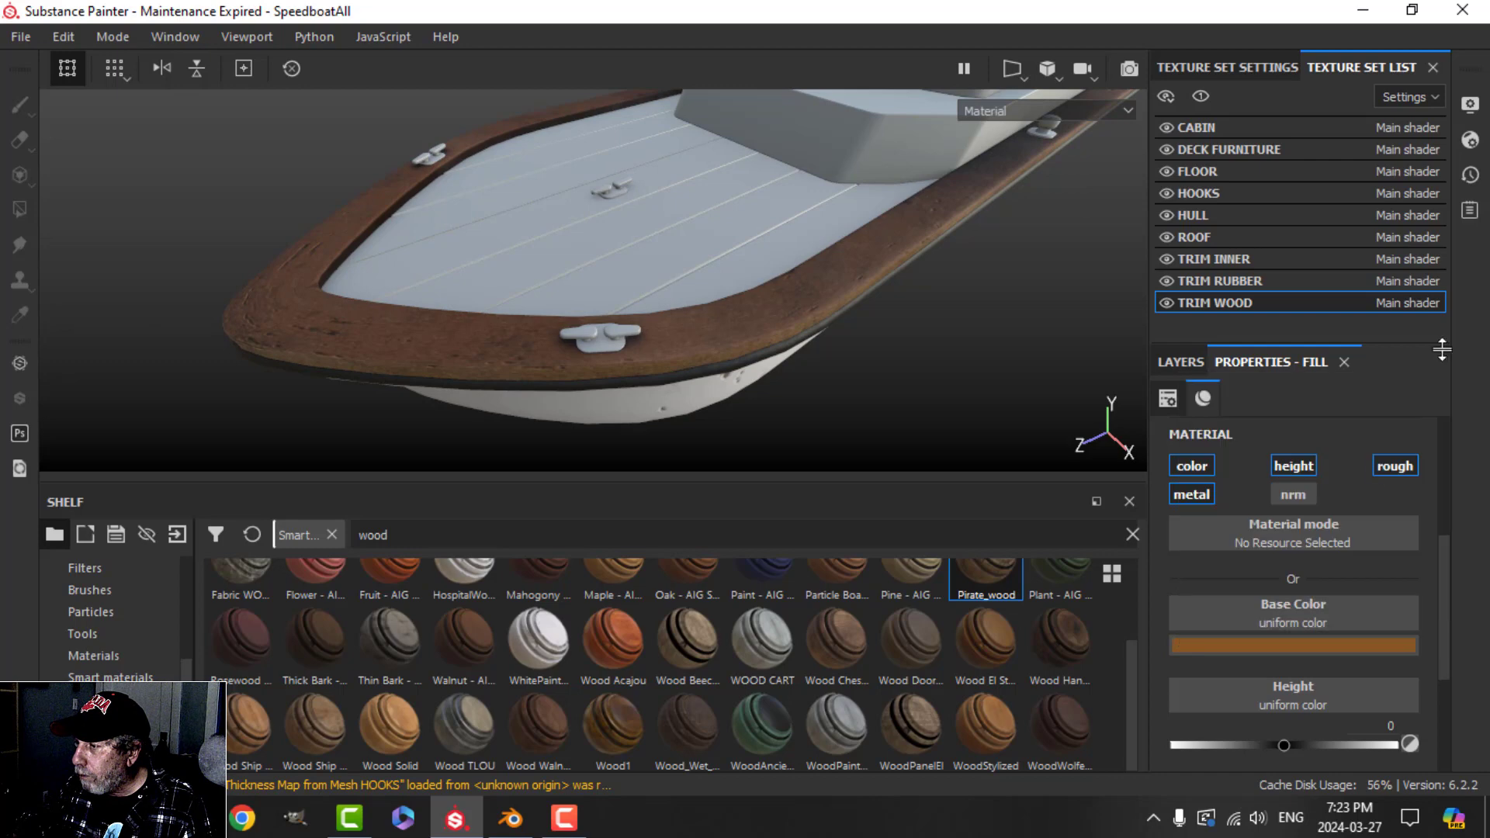
- Change the Wood Fibers layer's base color to a darker brown and check the trim along the boat's side
click(1186, 362)
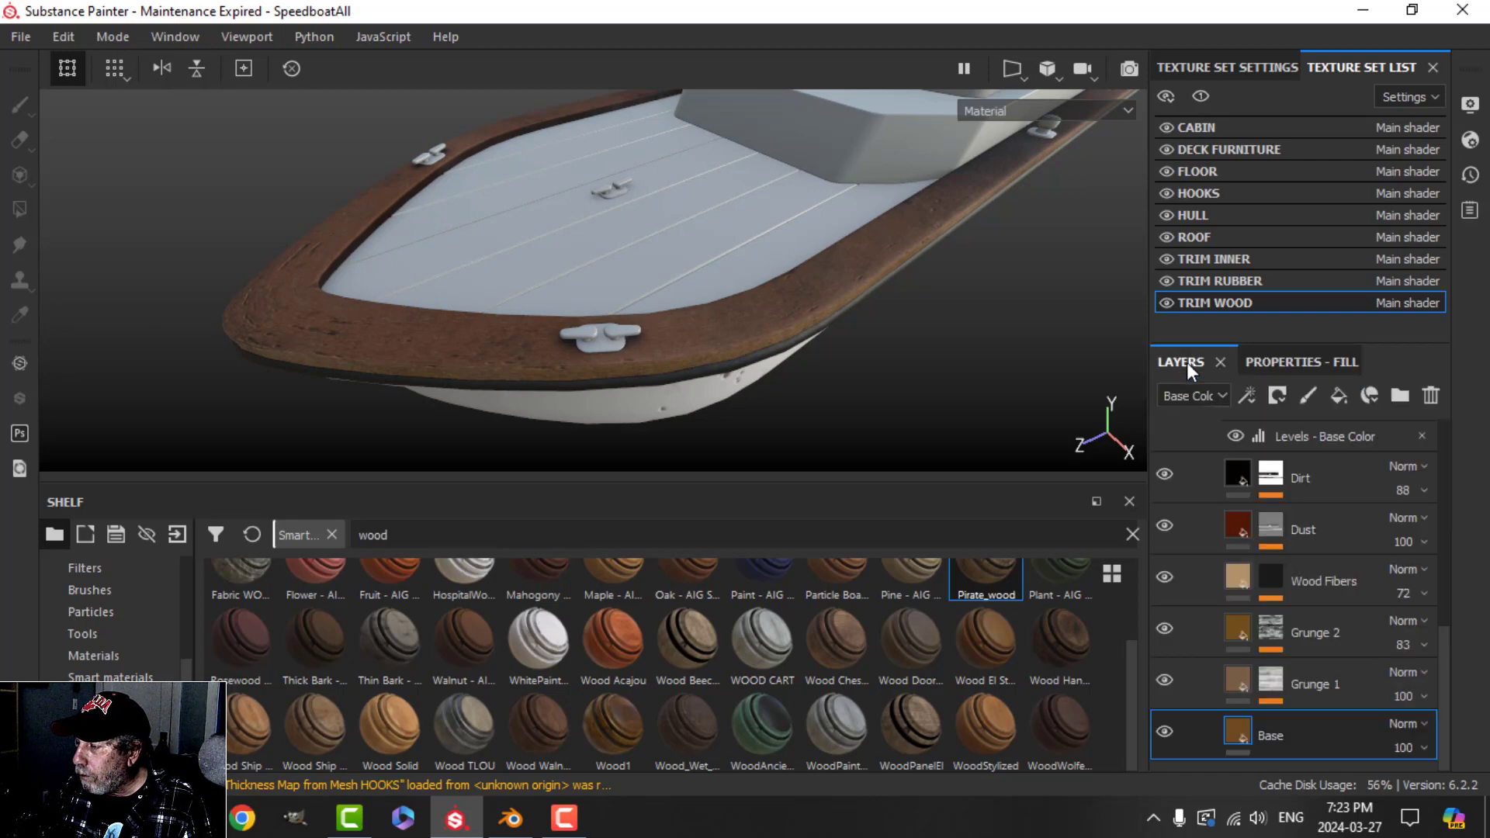
click(1256, 553)
click(1332, 357)
click(1295, 643)
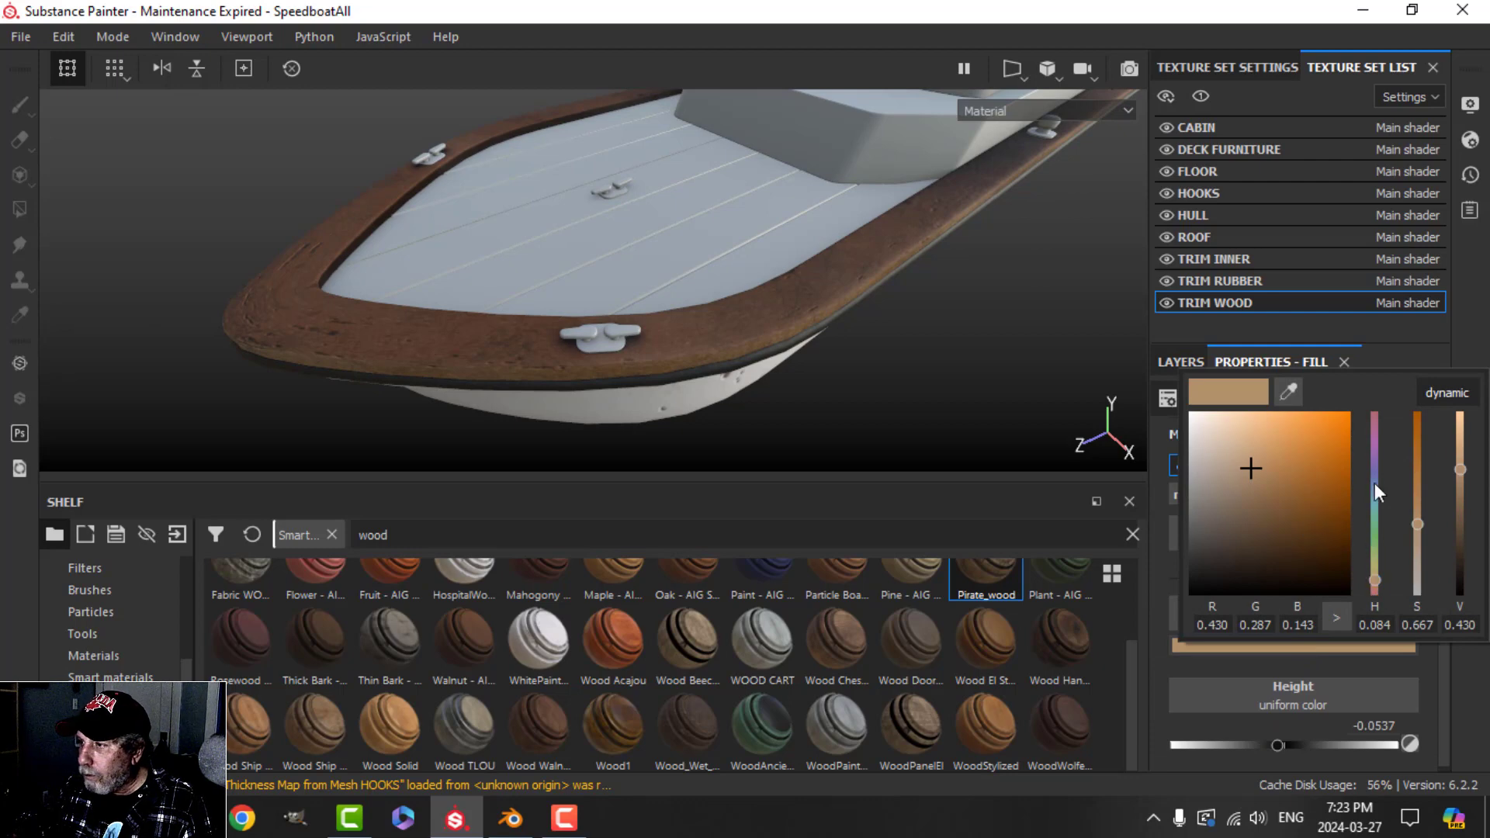
click(1375, 583)
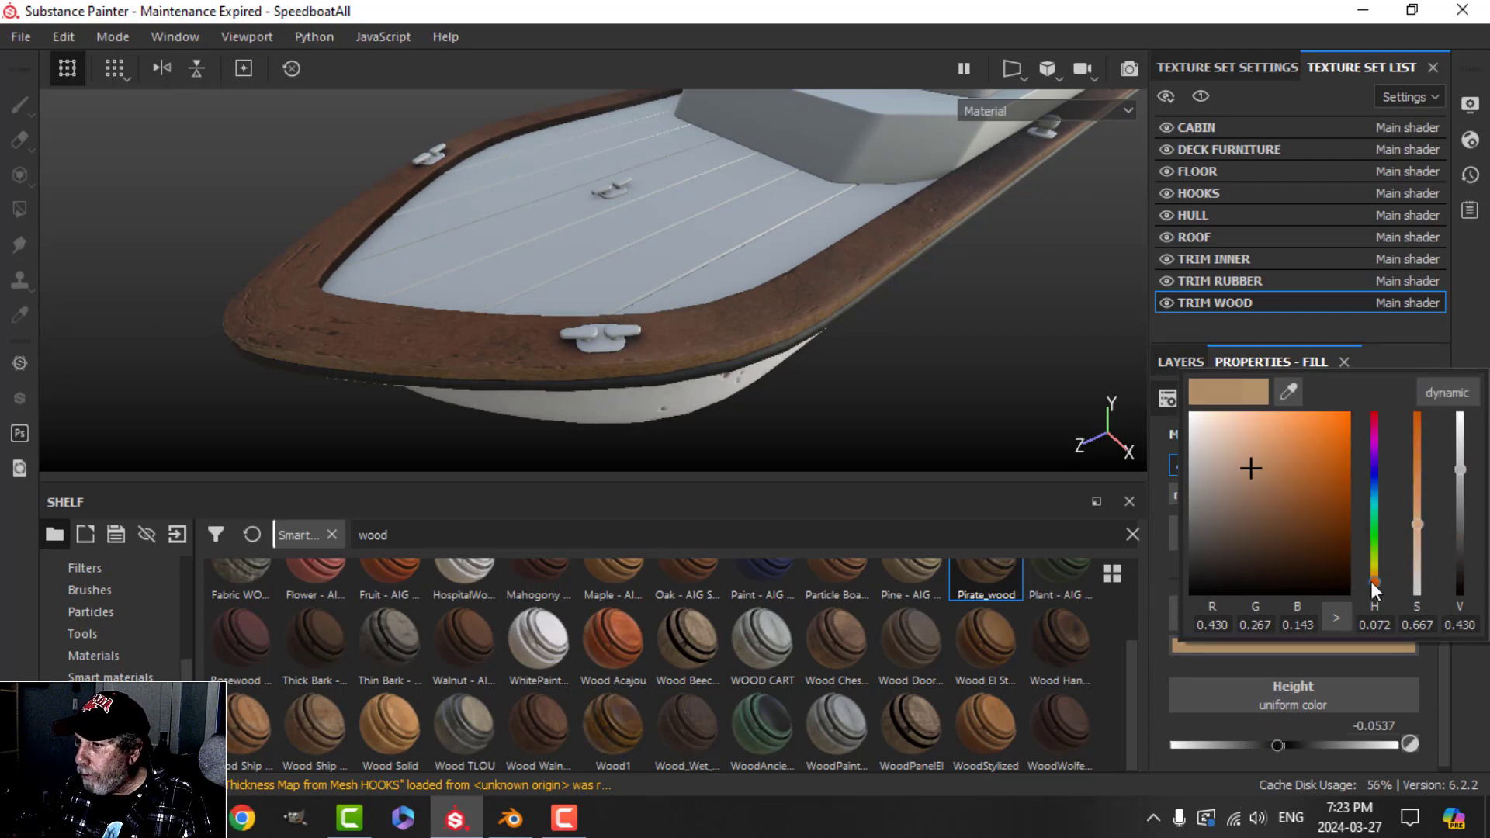
click(1281, 514)
drag(1283, 514, 1283, 513)
alt+drag(638, 286, 691, 342)
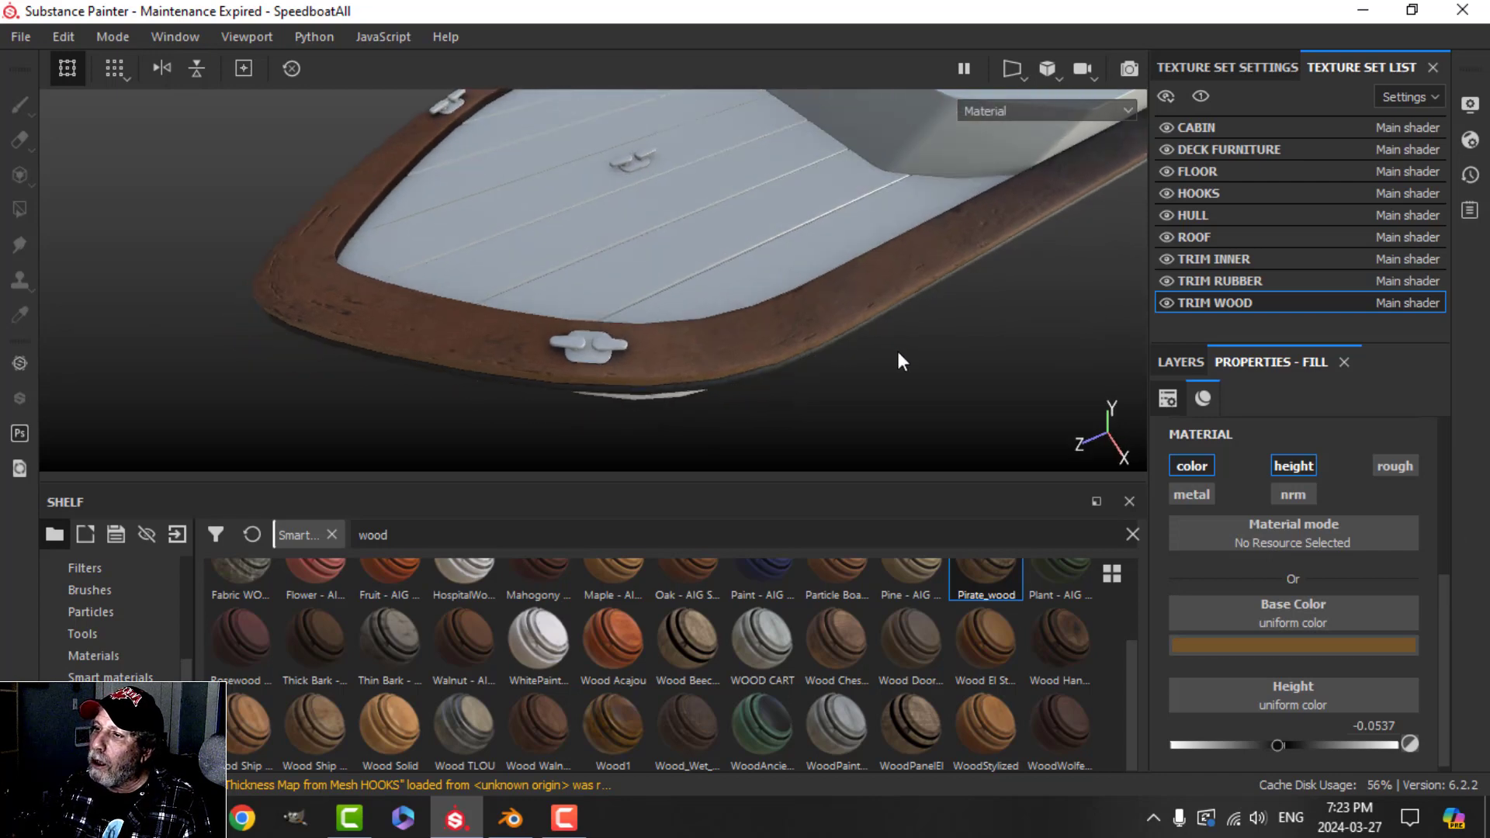
scroll(892, 342, down, 3)
alt+middle_drag(862, 302, 725, 357)
alt+drag(725, 357, 931, 441)
- Toggle the Dust layer's visibility to compare its effect on the trim, and review the rest of the Pirate_wood layers
click(1189, 362)
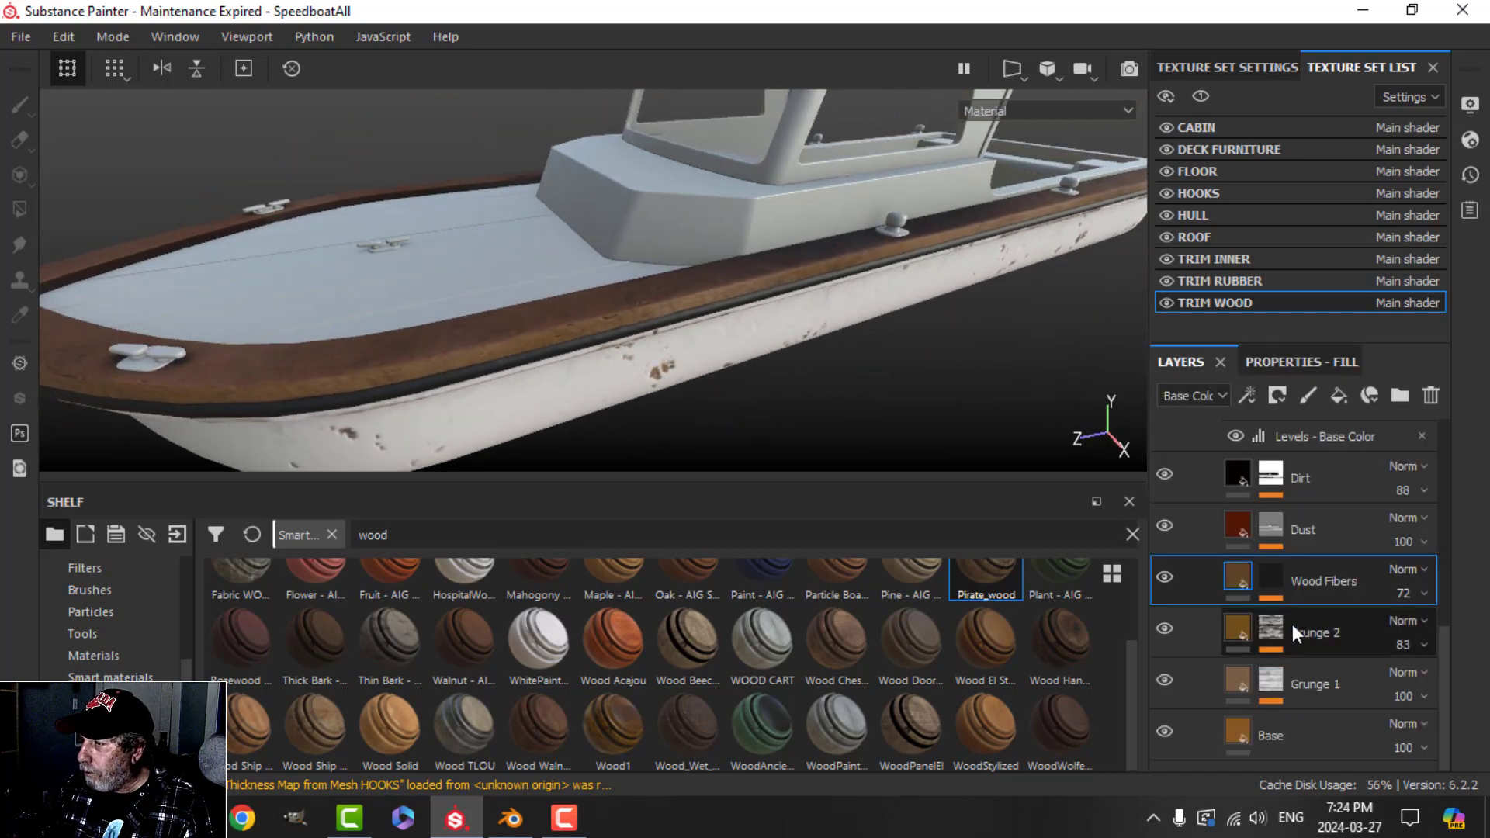
scroll(1292, 627, up, 1)
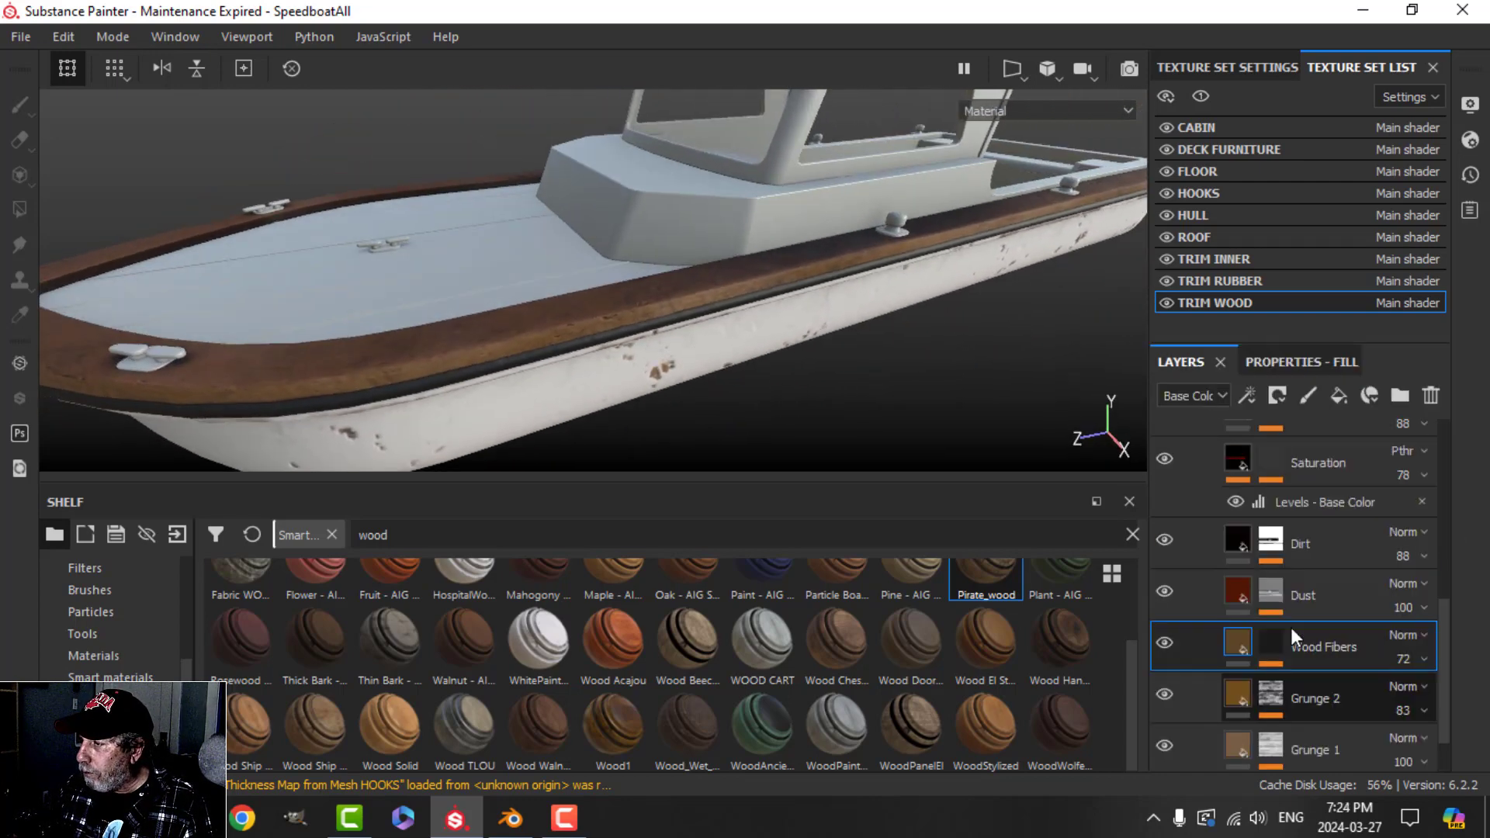
click(1166, 590)
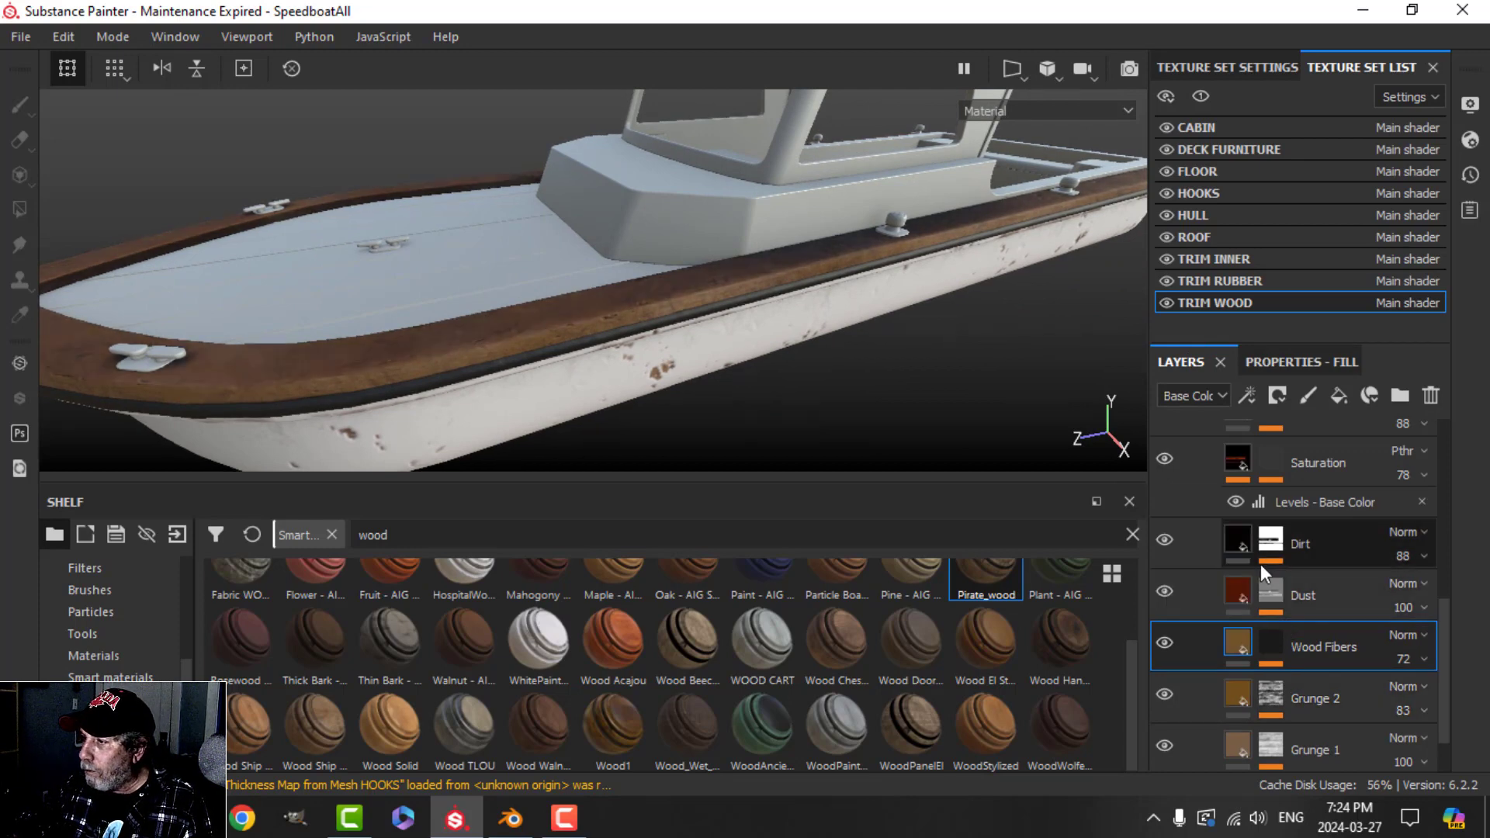
scroll(1260, 566, up, 4)
scroll(1256, 571, up, 4)
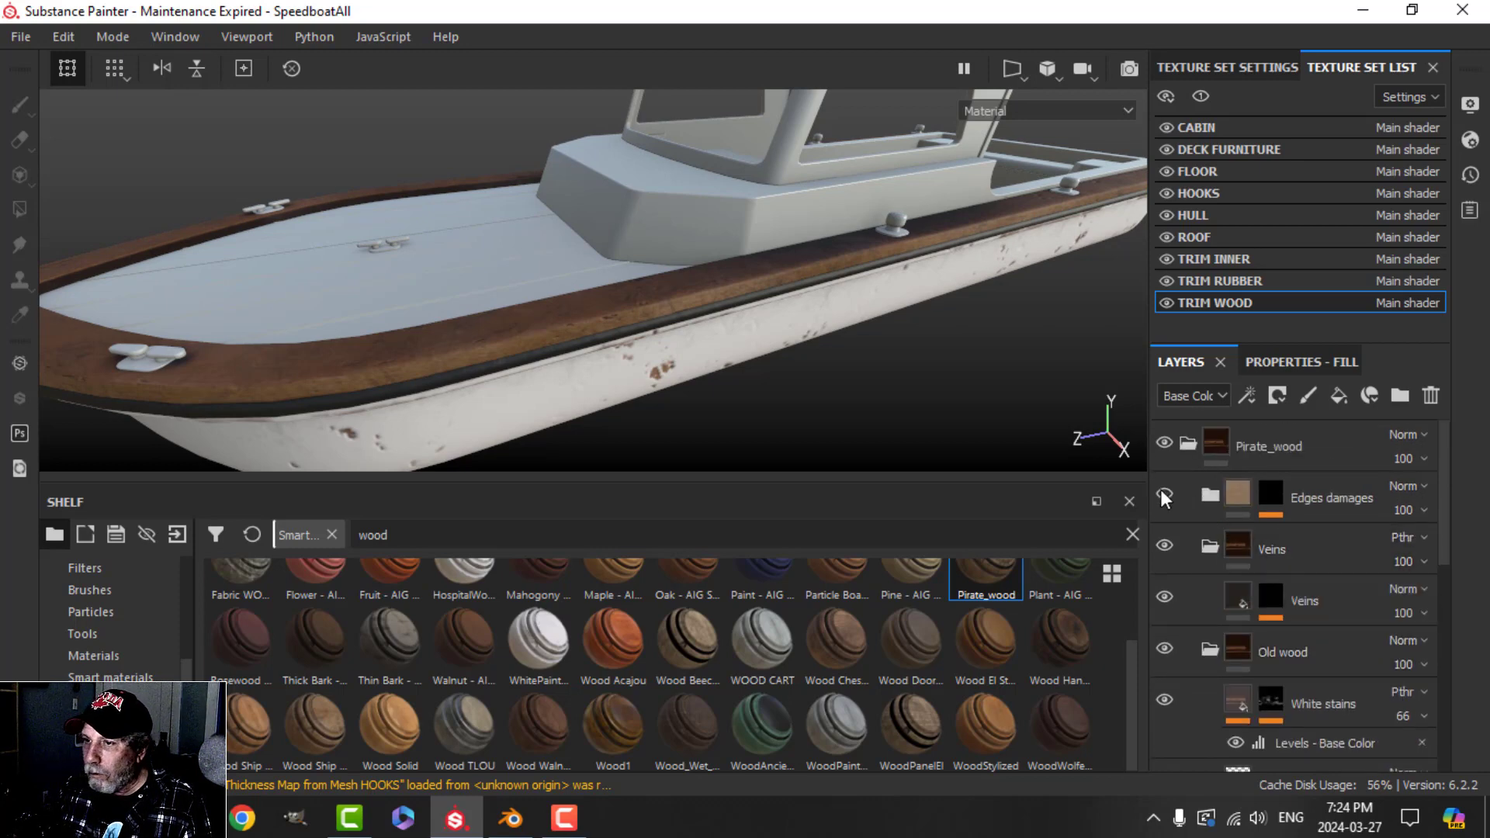
scroll(1260, 613, down, 10)
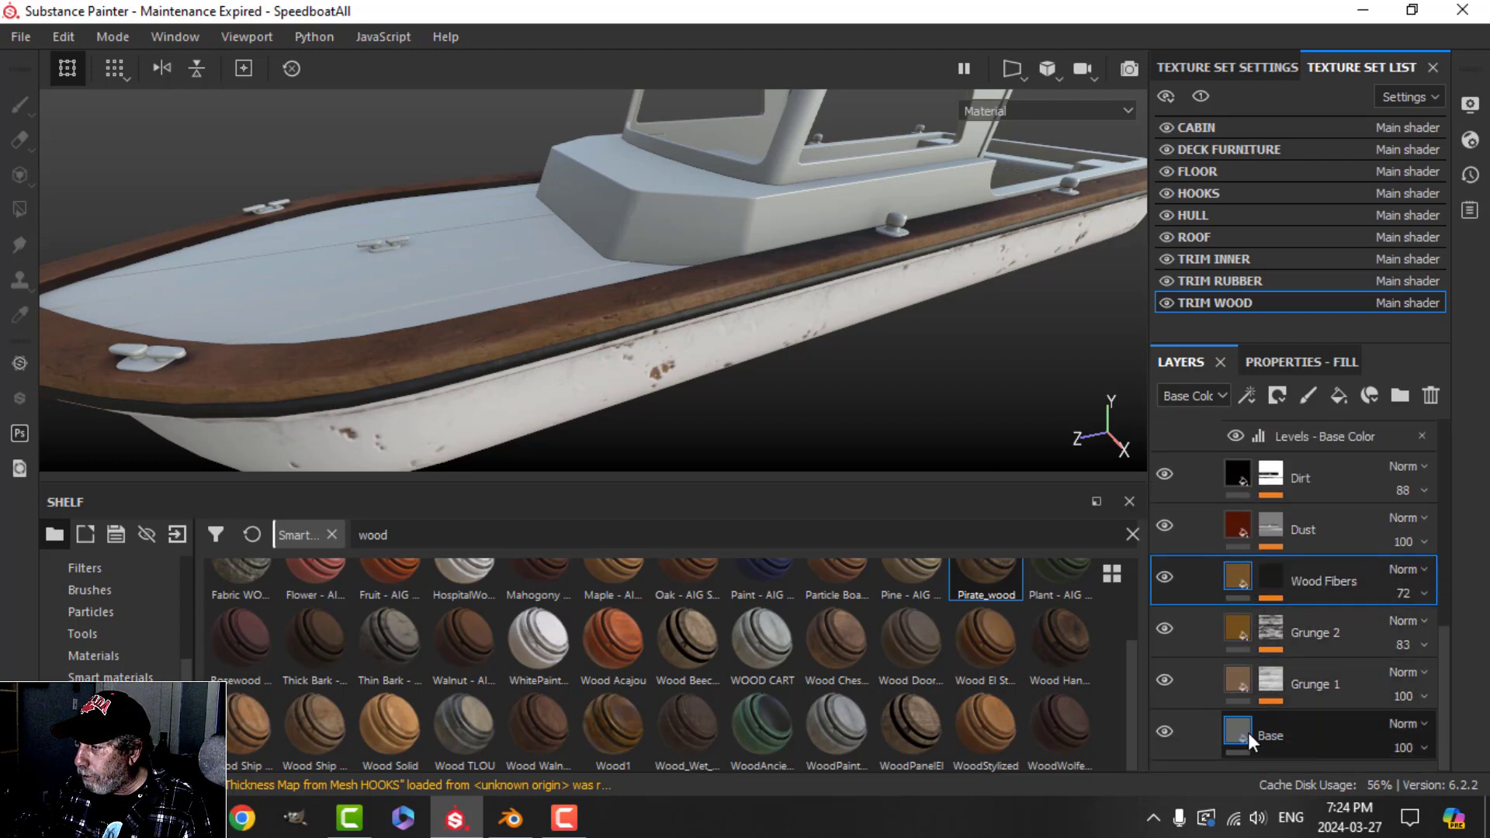
- Change the Grunge 1 layer's base color to an orange-brown with RGB 0.310, 0.110, 0.029 and check the wooden trim
click(1226, 728)
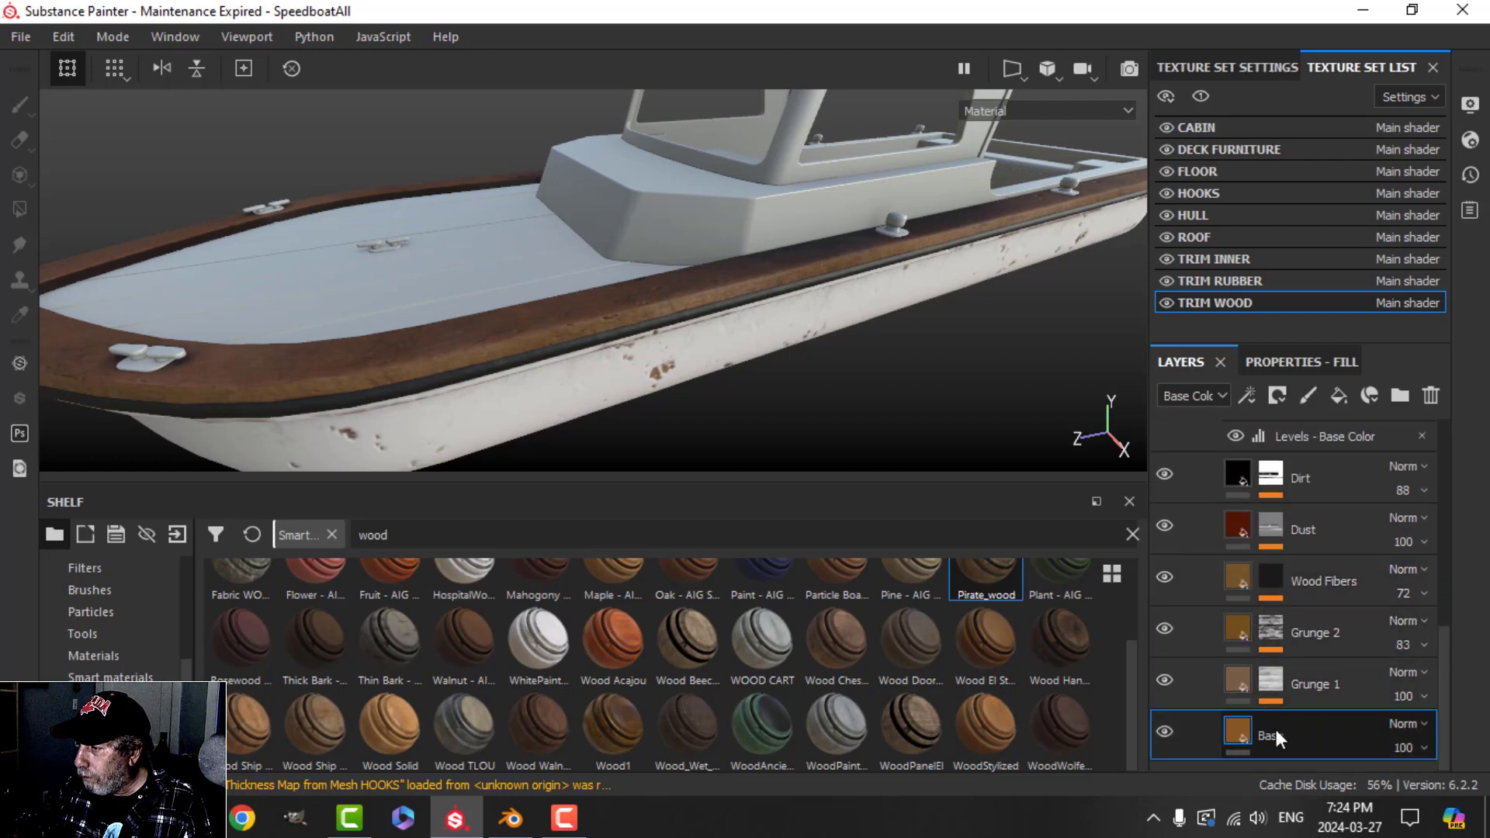
click(1245, 674)
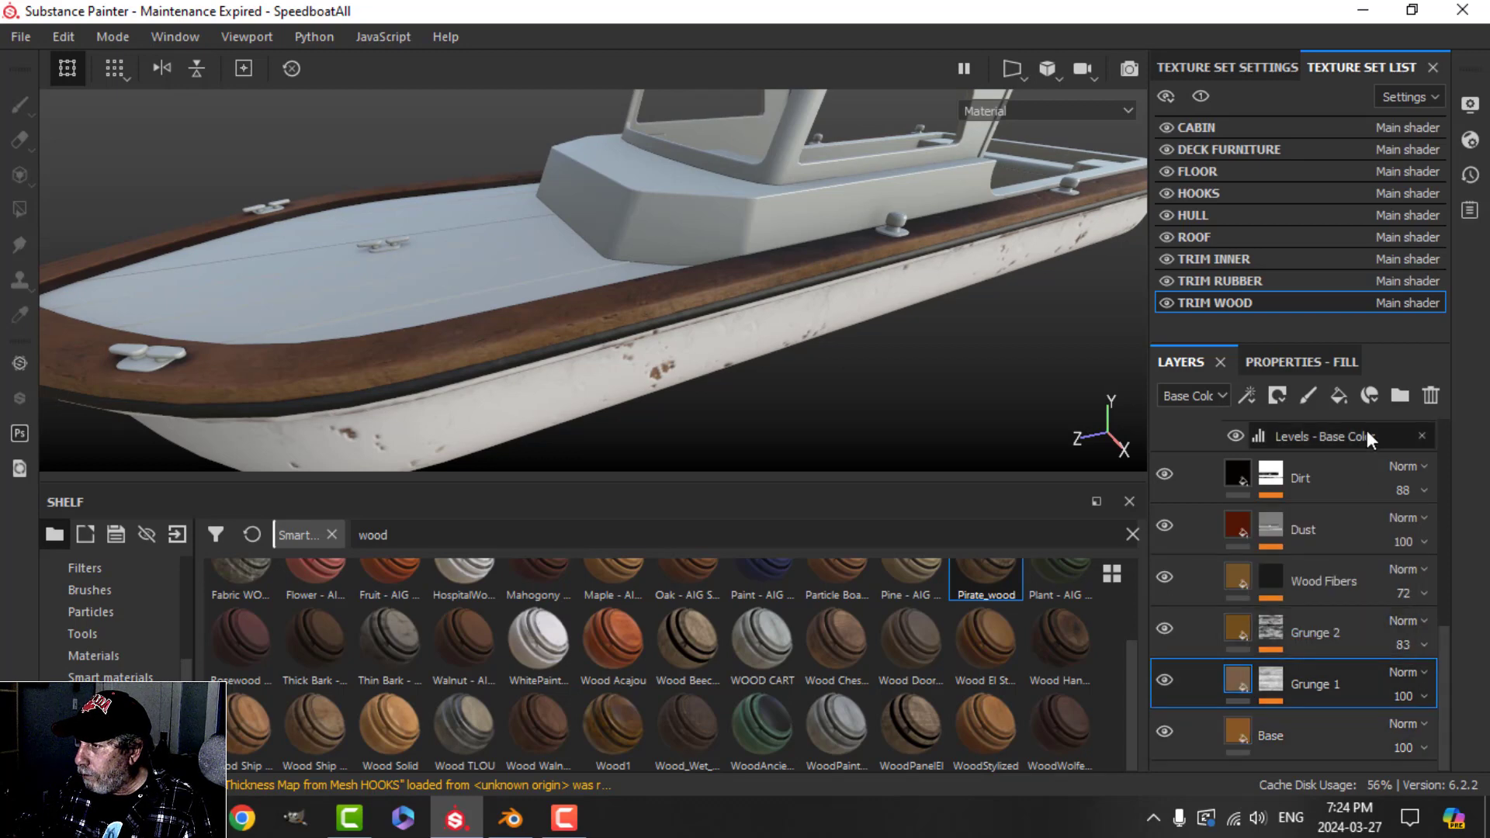
click(1339, 363)
click(1311, 672)
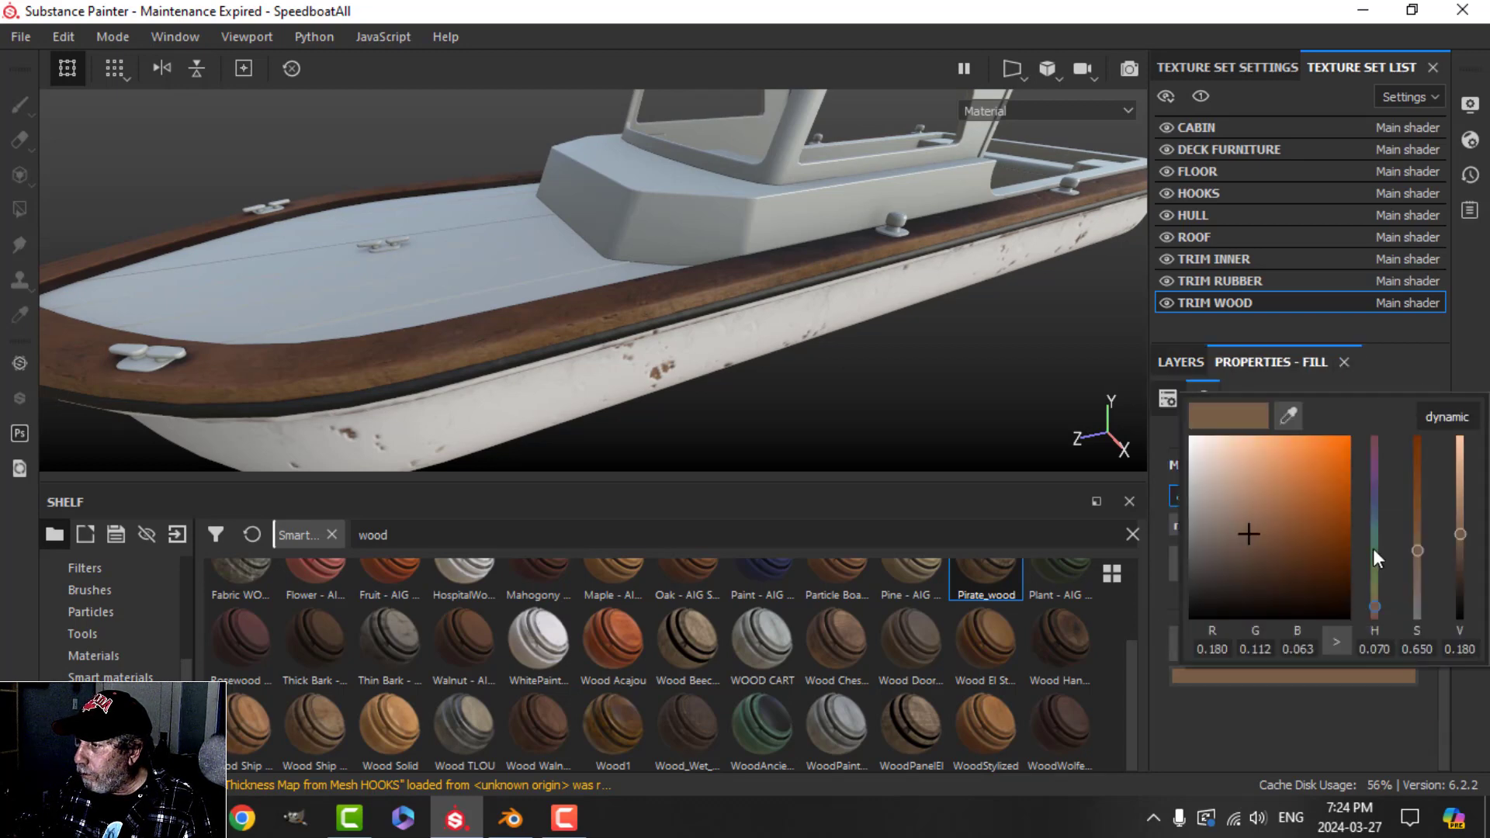
click(1436, 417)
click(1375, 612)
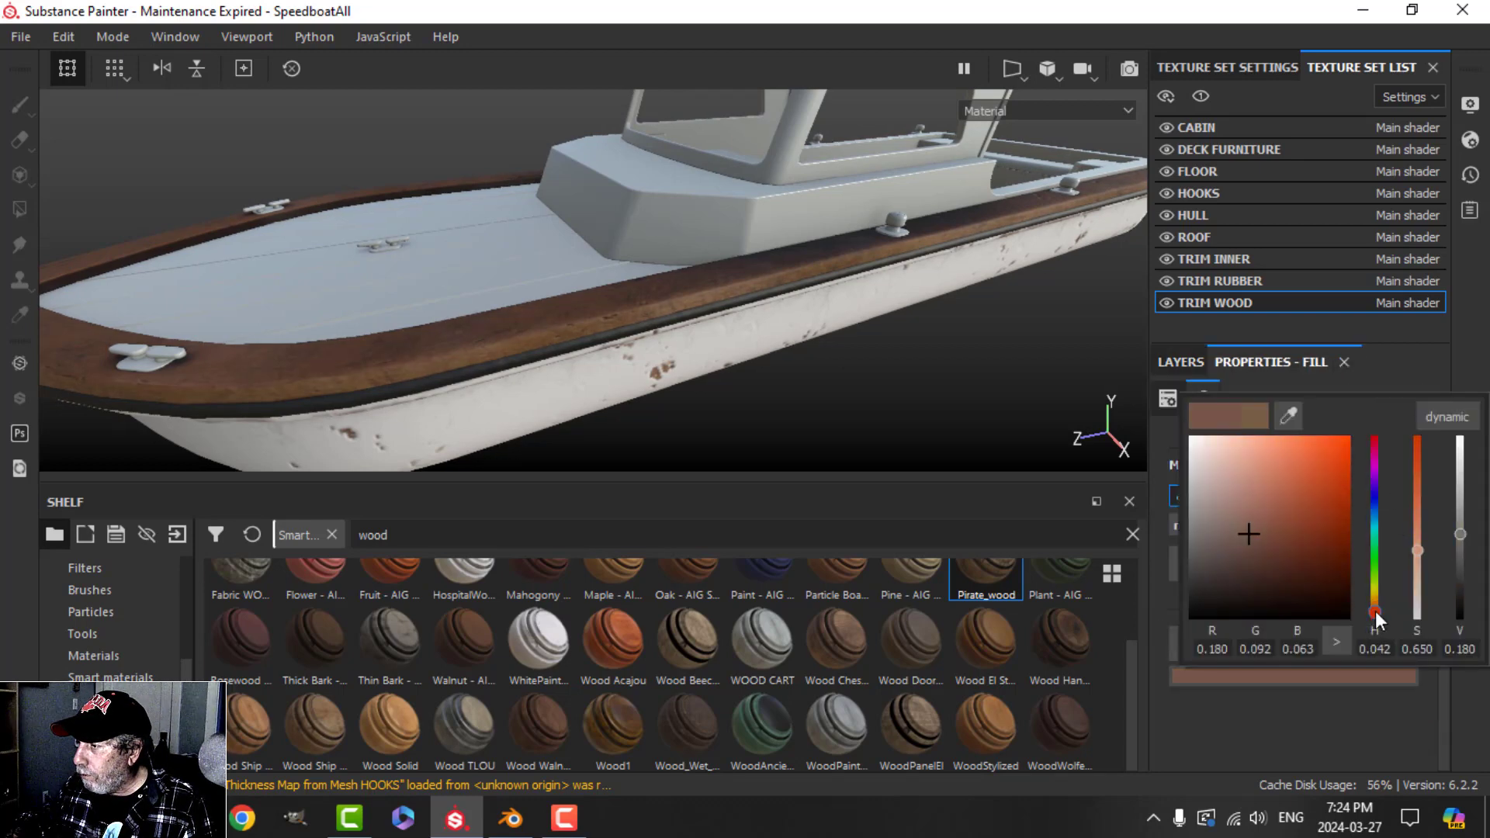
drag(1297, 533, 1297, 511)
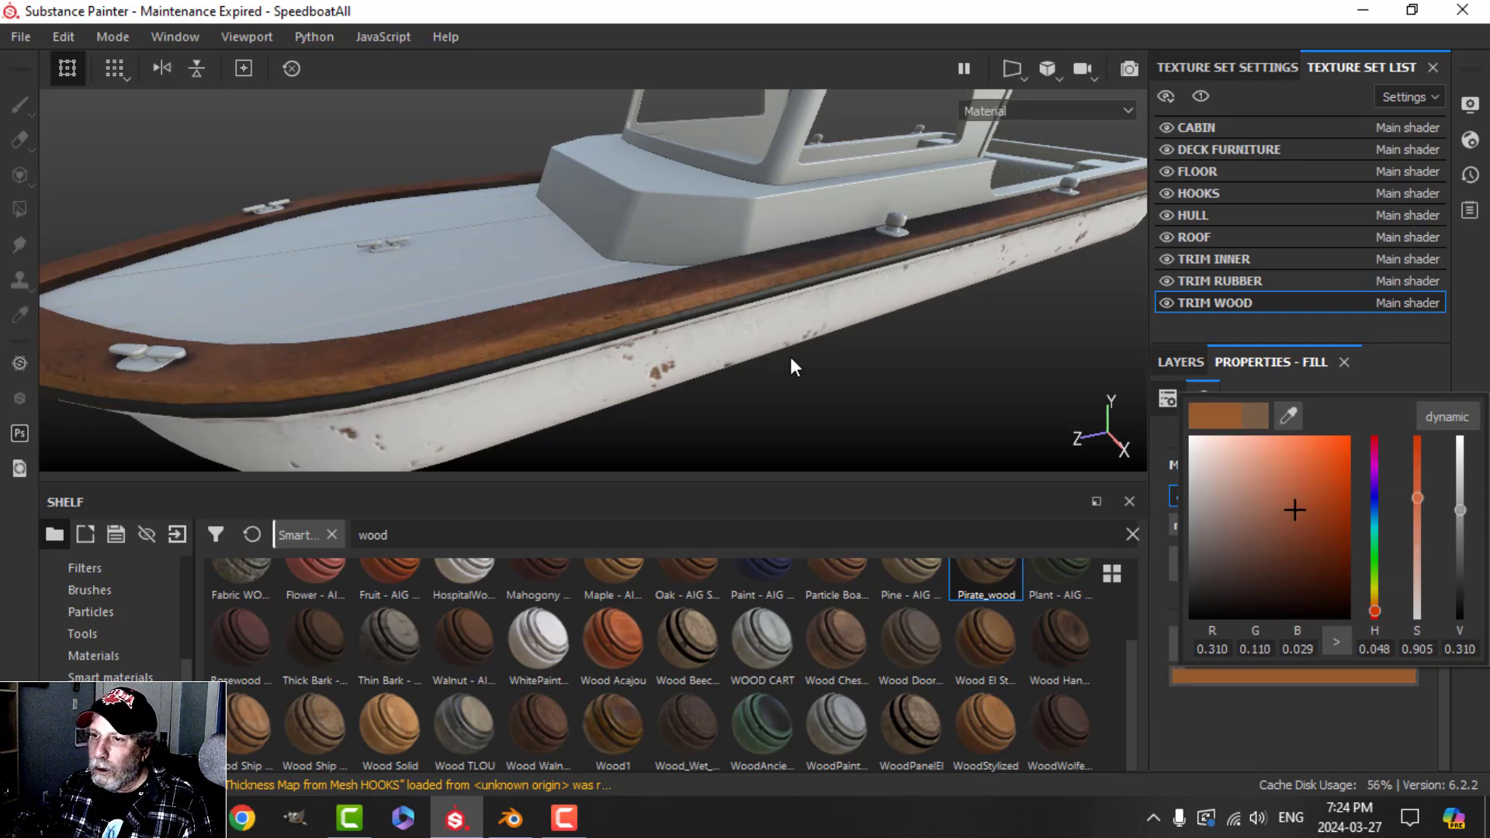
alt+drag(792, 365, 716, 371)
scroll(726, 382, up, 2)
- Collapse and hide the Pirate_wood group, and add the Wood Ship Hull Old smart material beneath it for comparison
click(1199, 370)
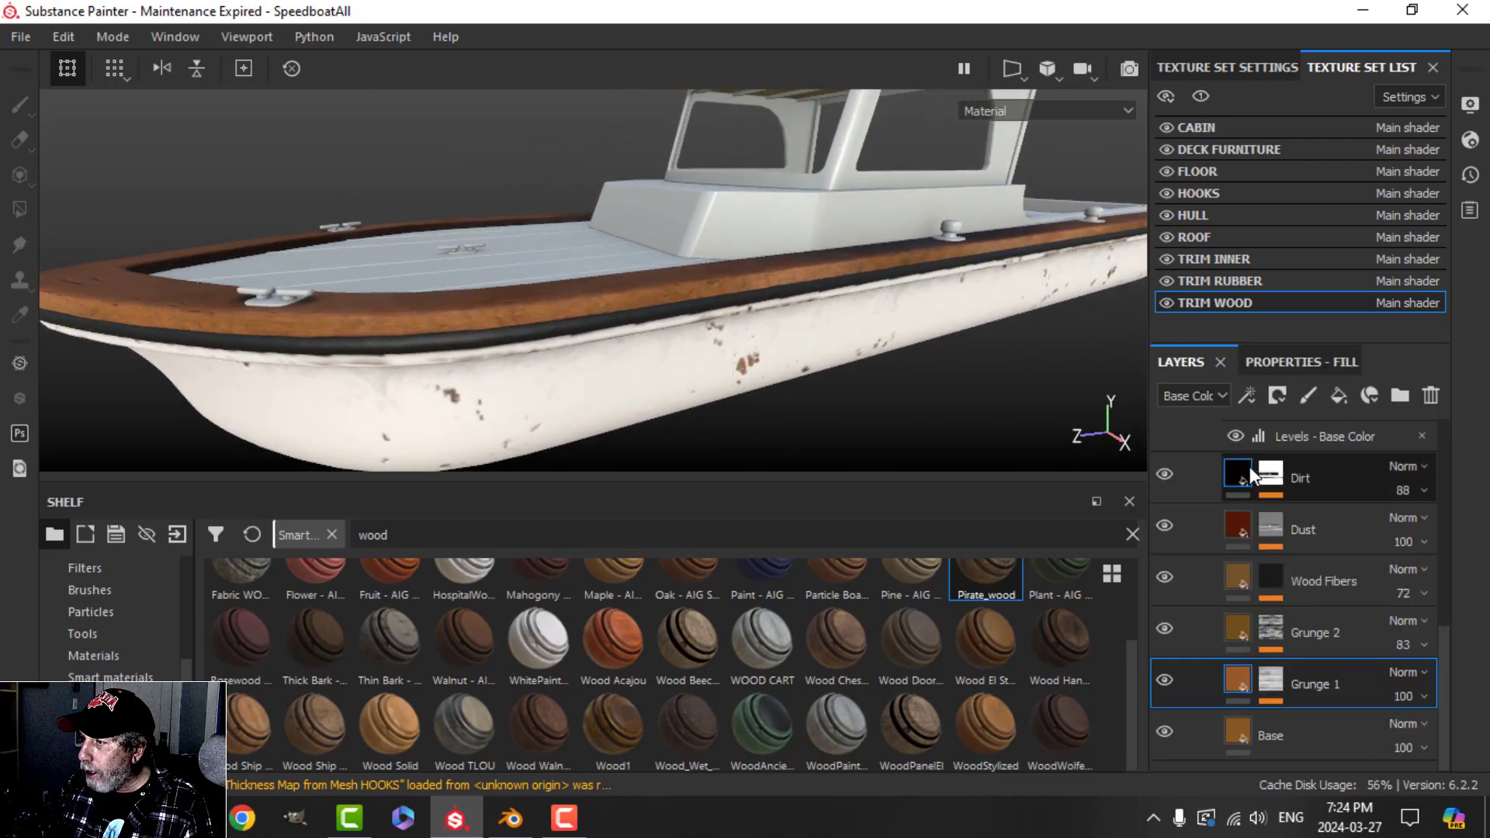
scroll(1242, 474, up, 5)
click(1189, 442)
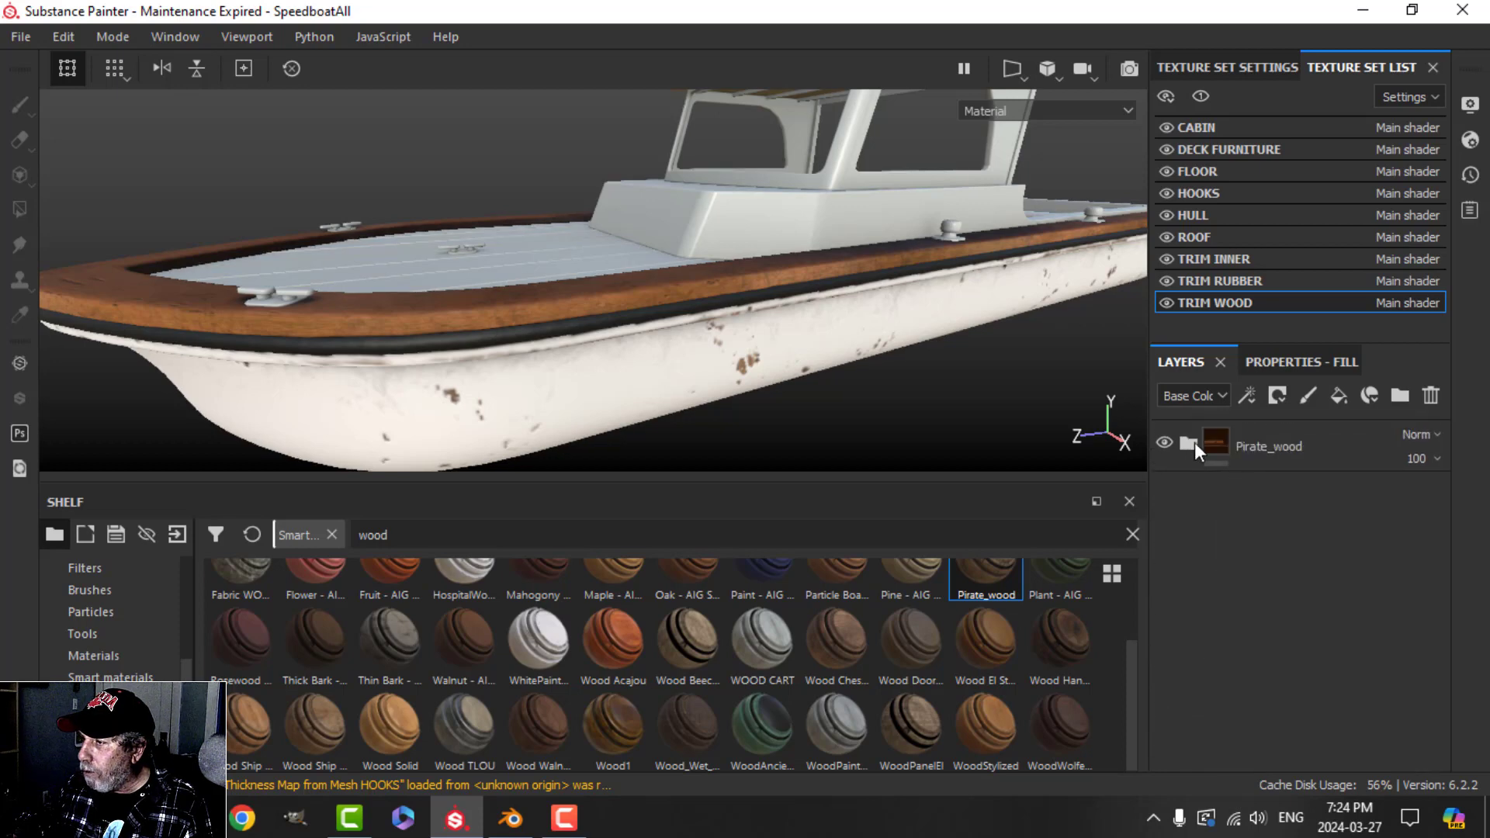
alt+drag(777, 329, 780, 351)
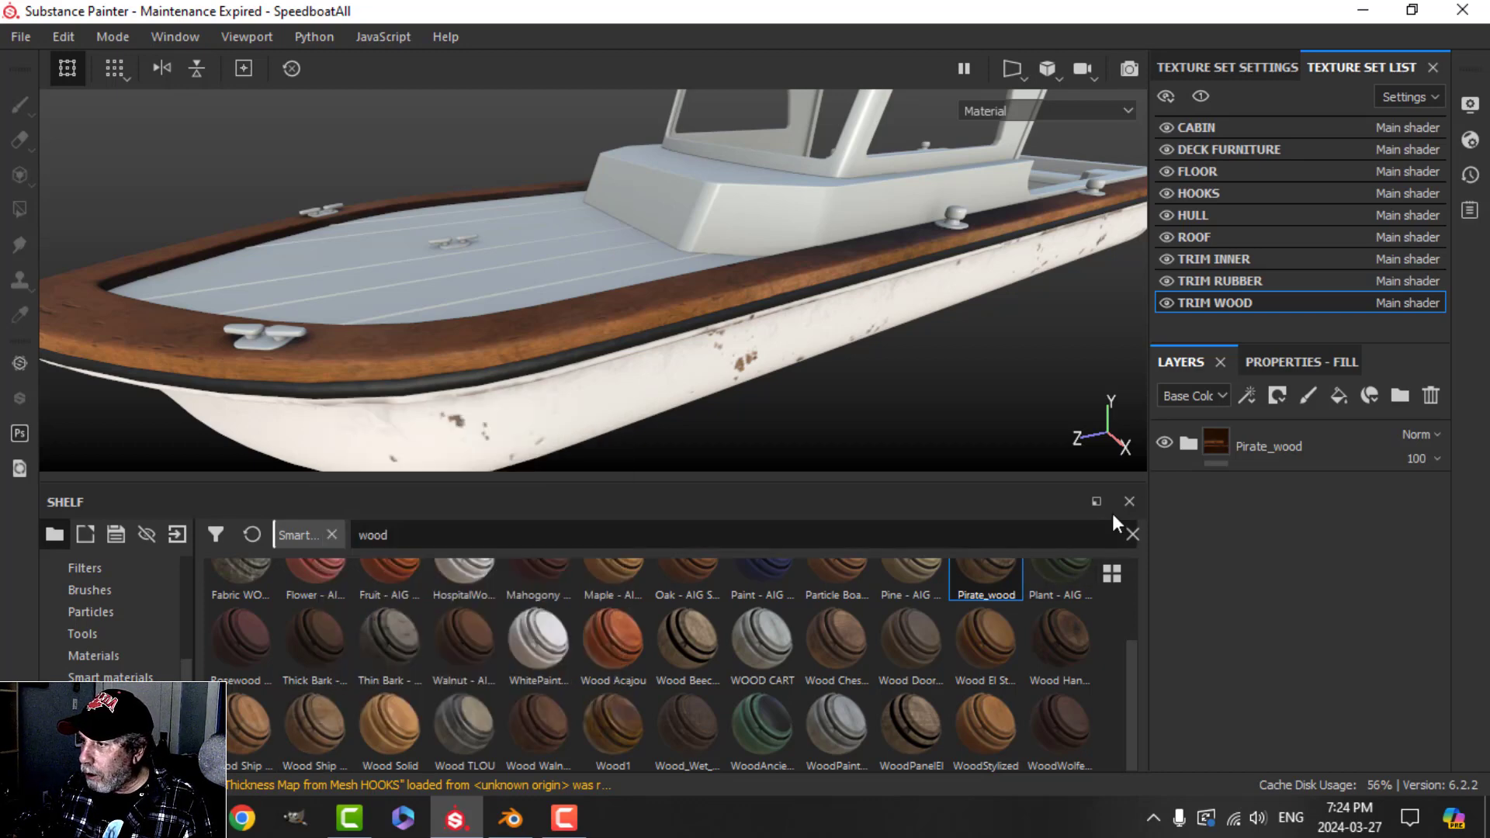
click(1164, 443)
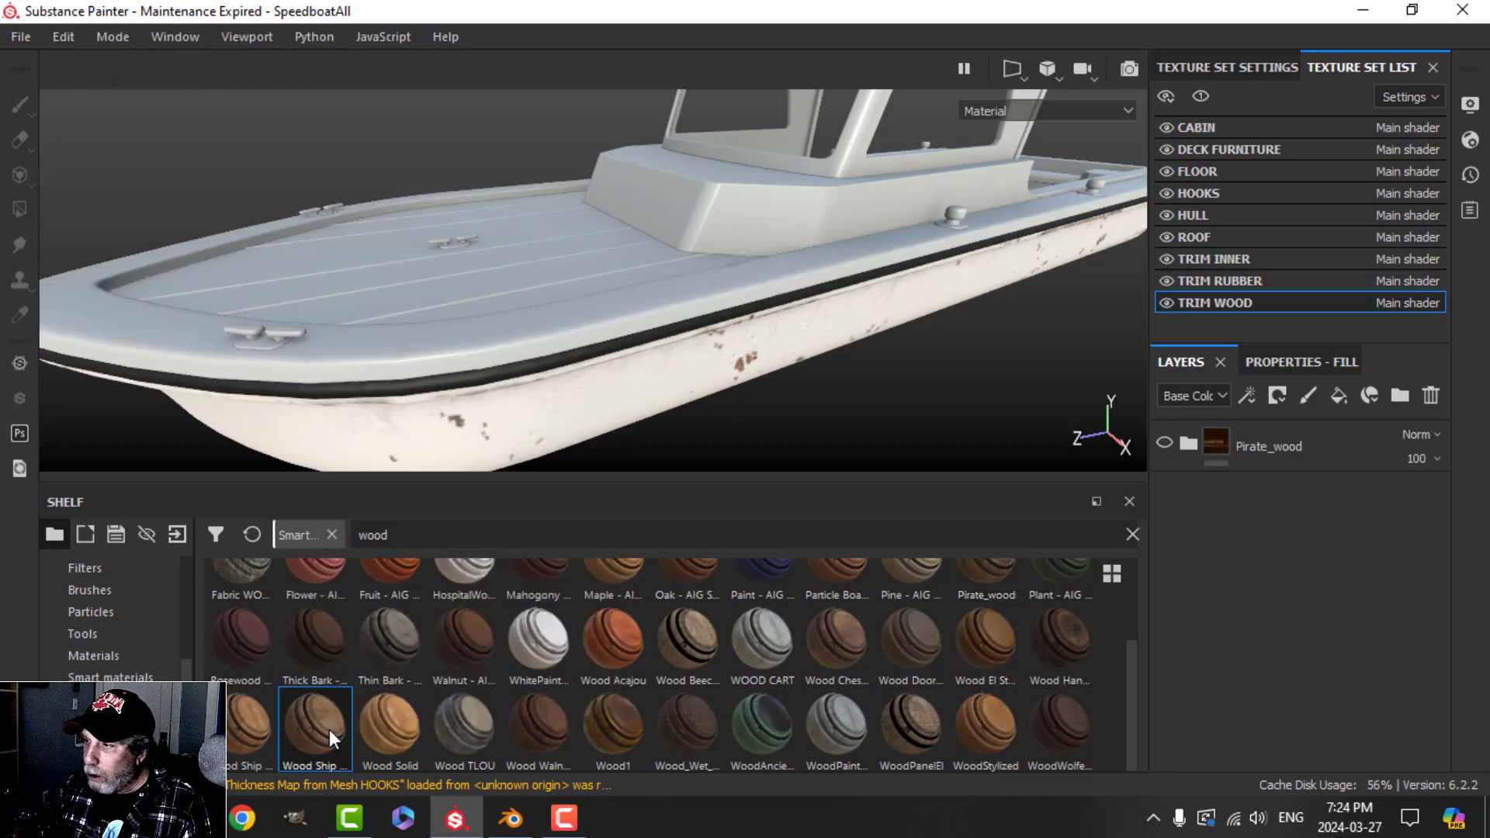
drag(330, 737, 1205, 511)
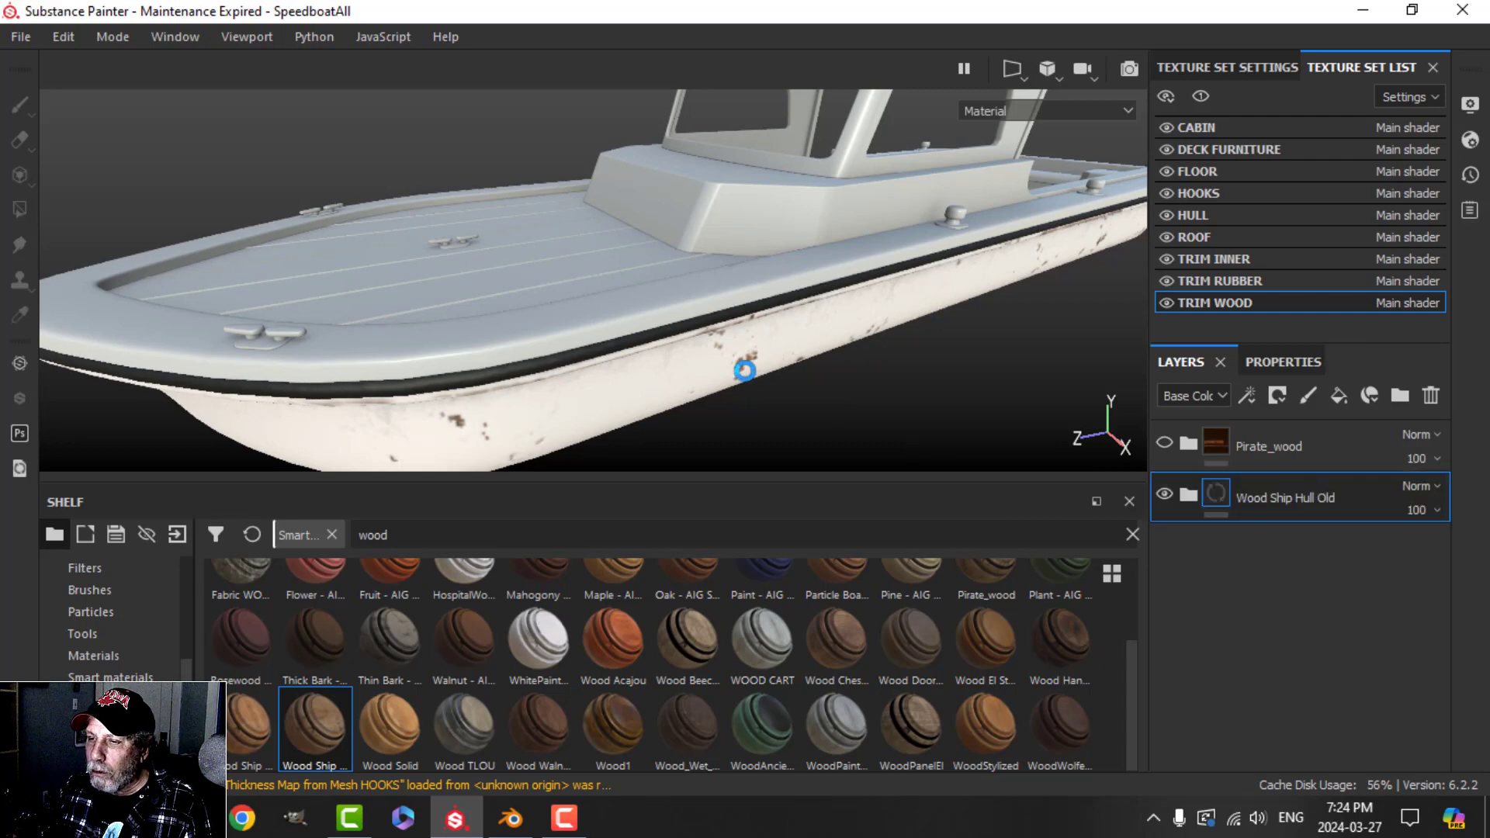
- Remove the Wood Ship Hull Old material, and try Wood Solid and Wood Ship Hull Nordic on the wooden trim, undoing each one
alt+drag(785, 356, 773, 351)
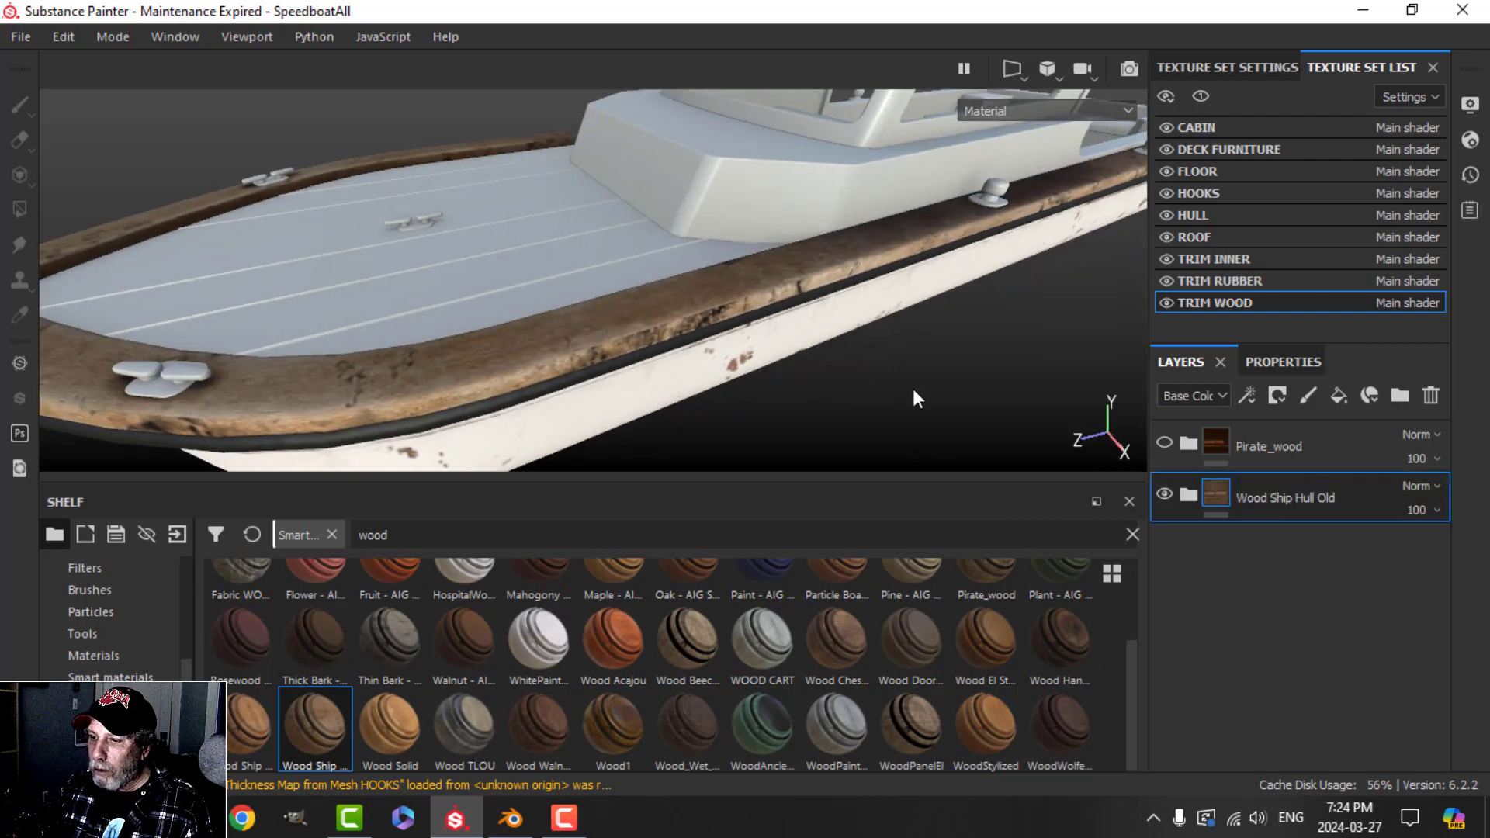
key(ctrl+z)
drag(392, 727, 1304, 535)
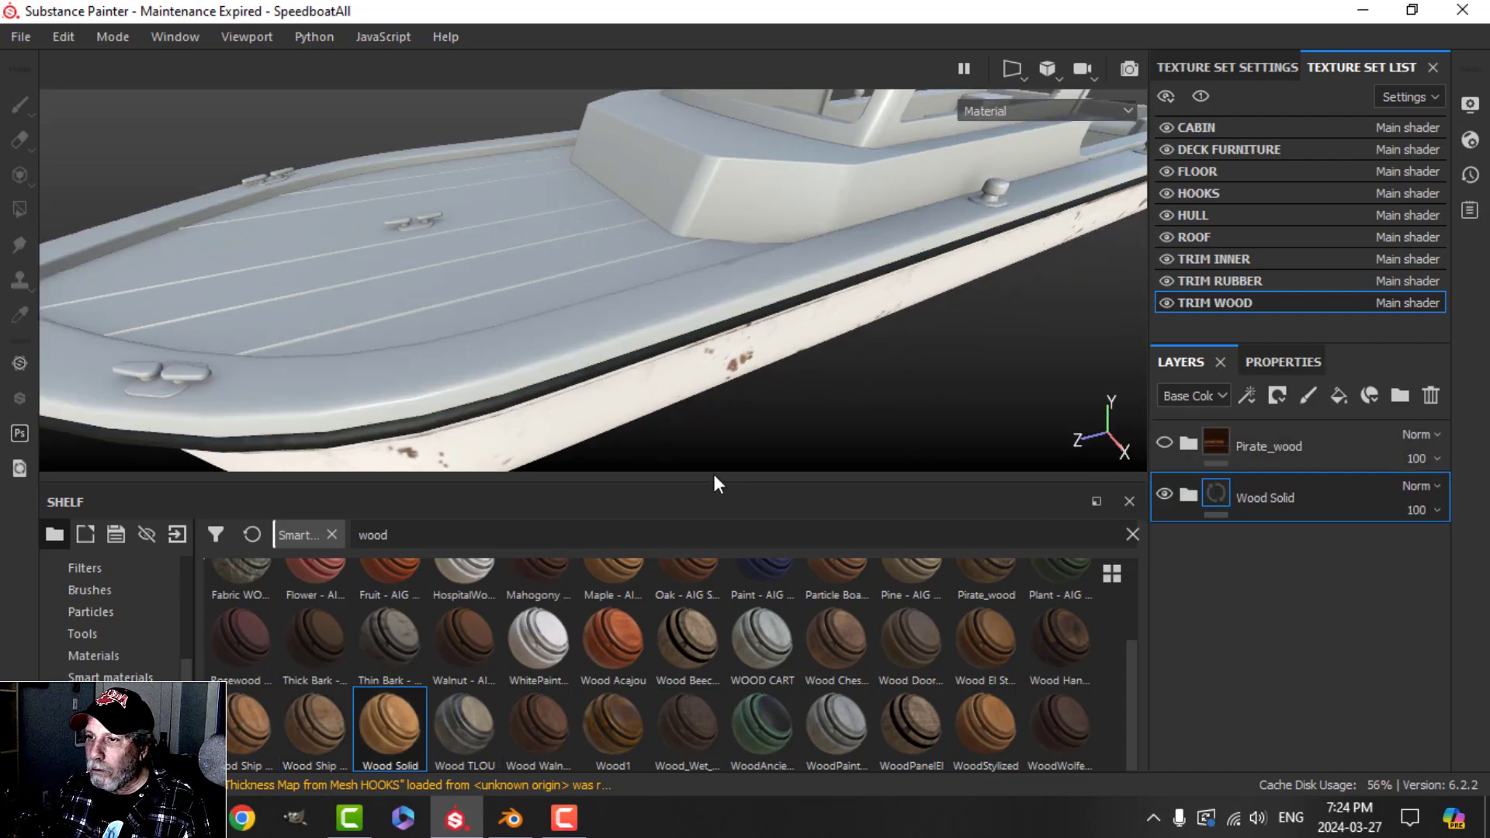
key(ctrl+z)
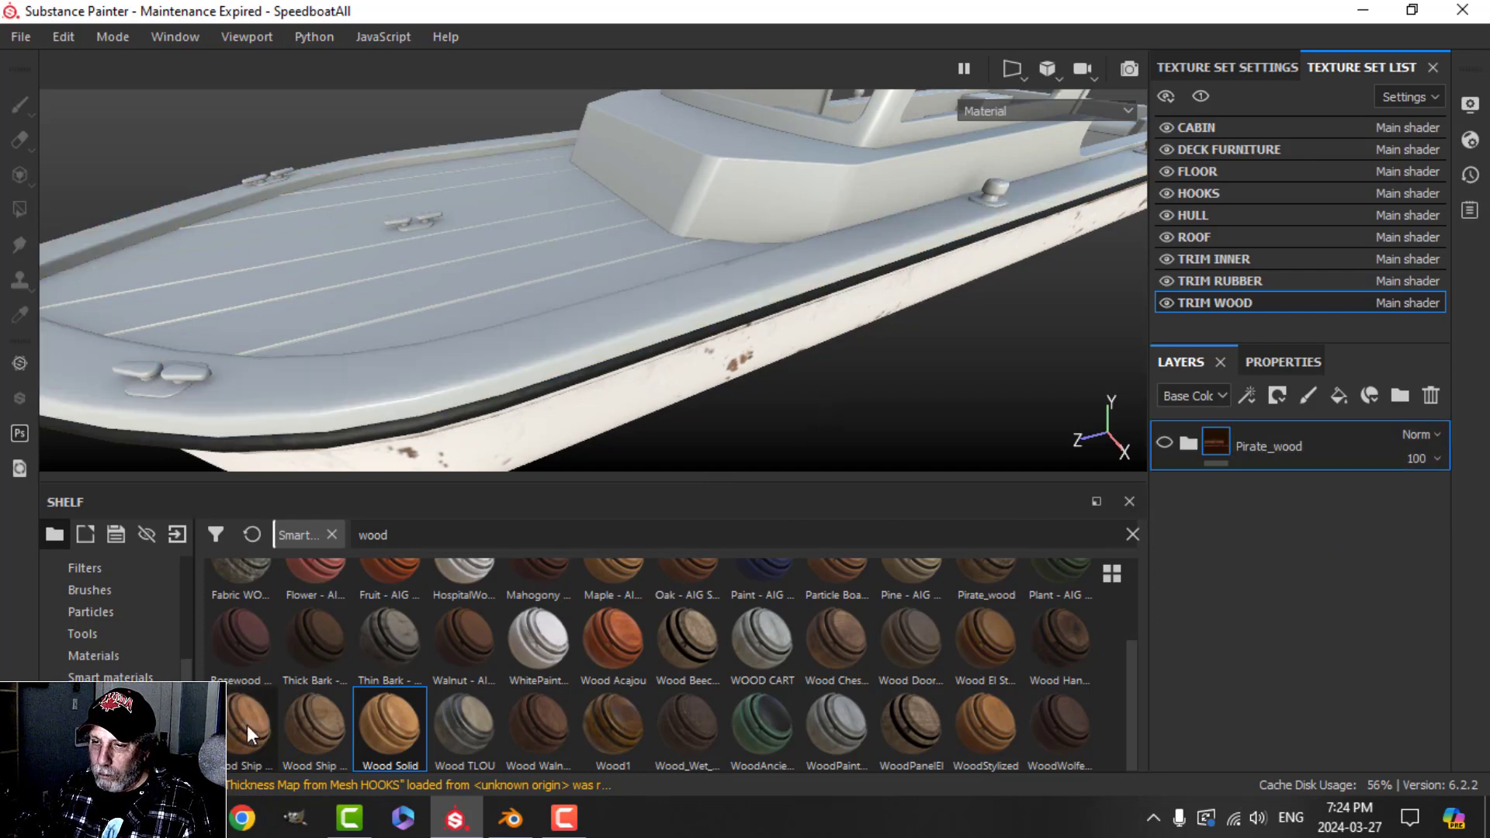
drag(247, 725, 1261, 556)
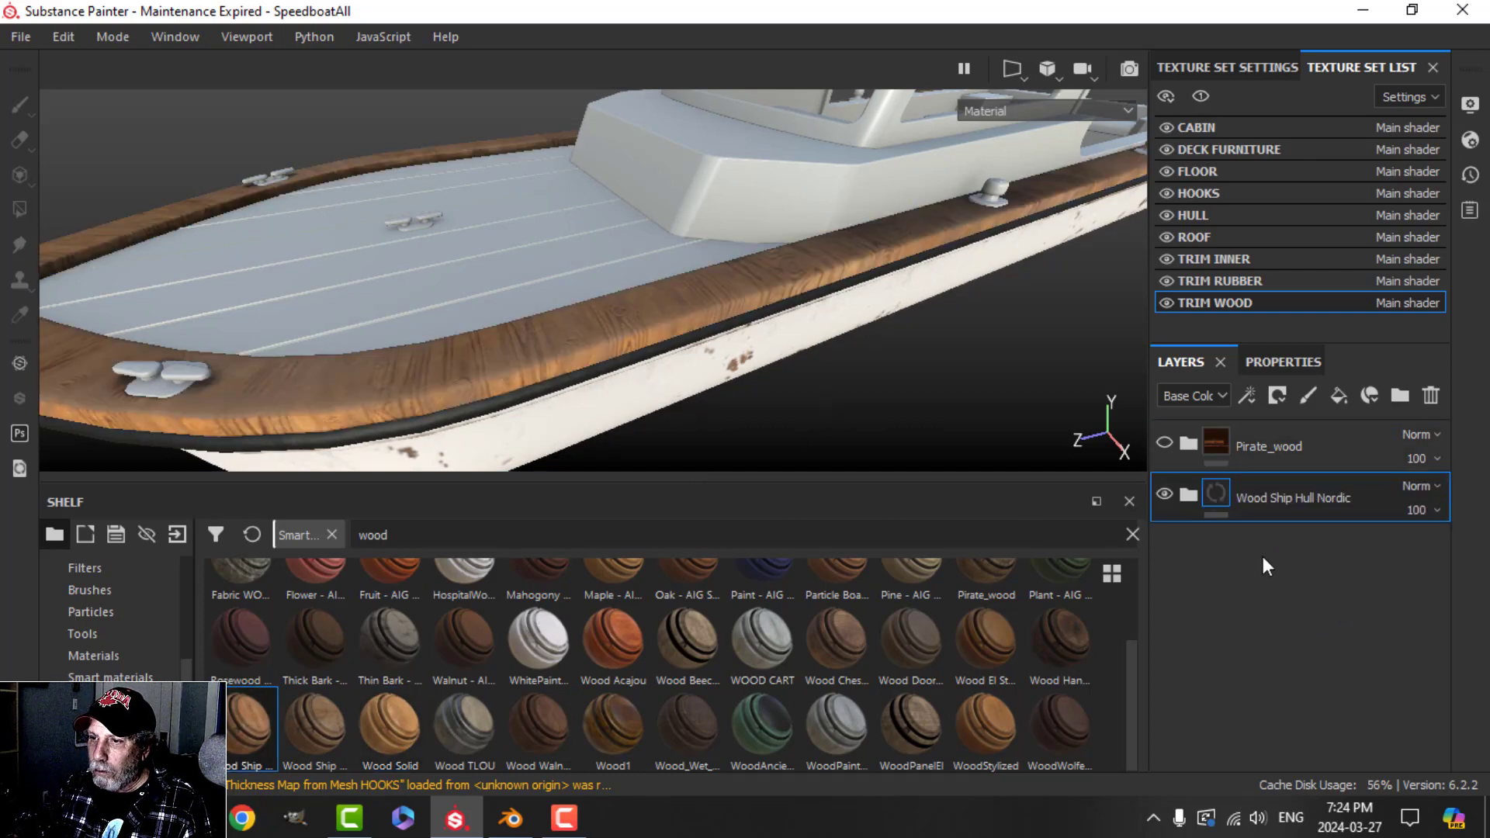
key(ctrl+z)
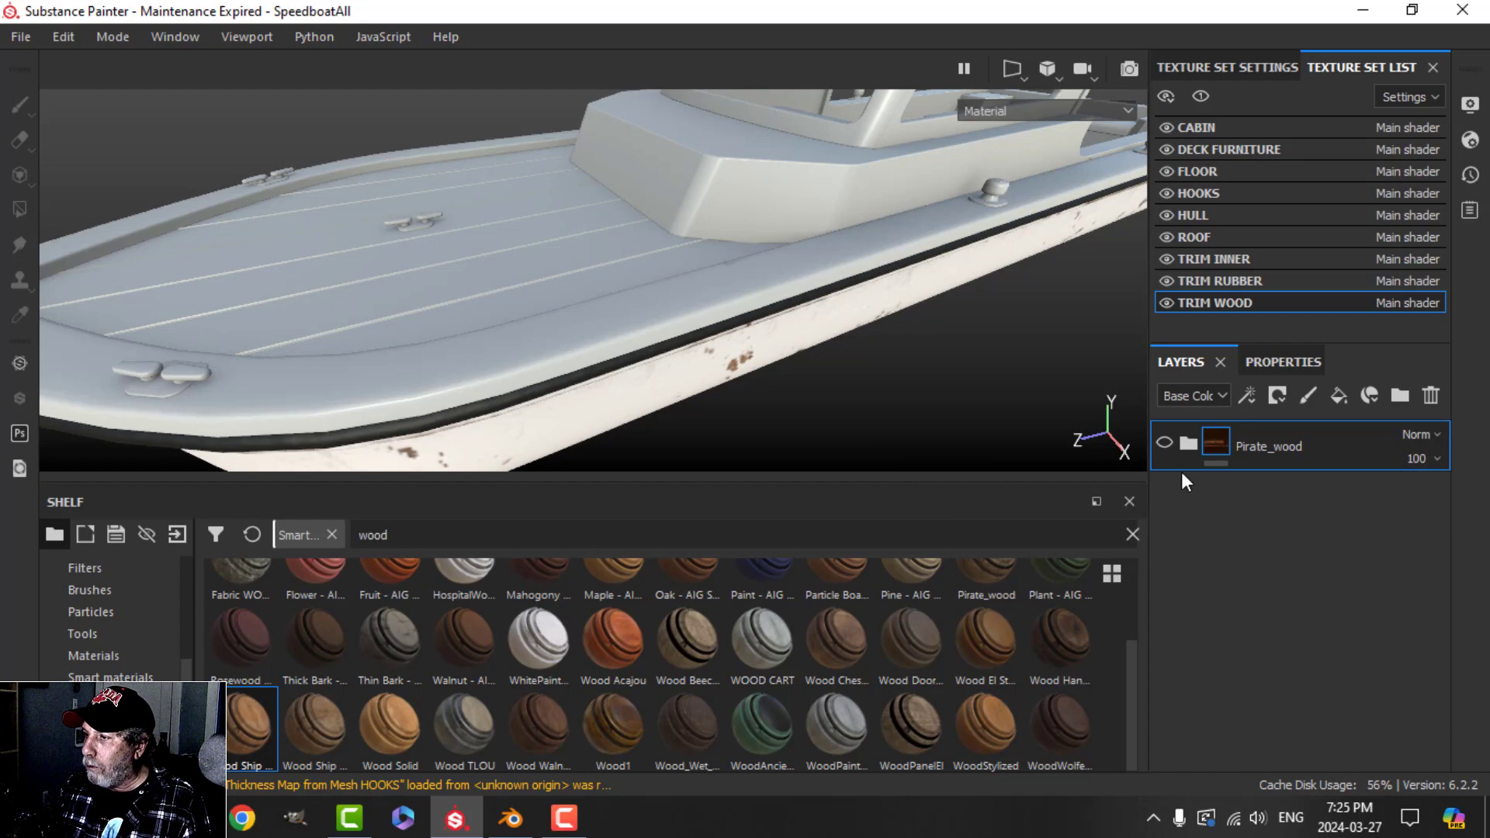
- Show the Pirate_wood group again and expand it, collapsing its Veins subgroup and keeping Old wood open
click(1164, 444)
mouse_move(665, 361)
alt+mouse_down()
mouse_move(719, 381)
mouse_move(750, 366)
mouse_move(851, 376)
mouse_move(855, 339)
mouse_move(625, 379)
mouse_move(902, 346)
mouse_move(672, 378)
alt+mouse_up()
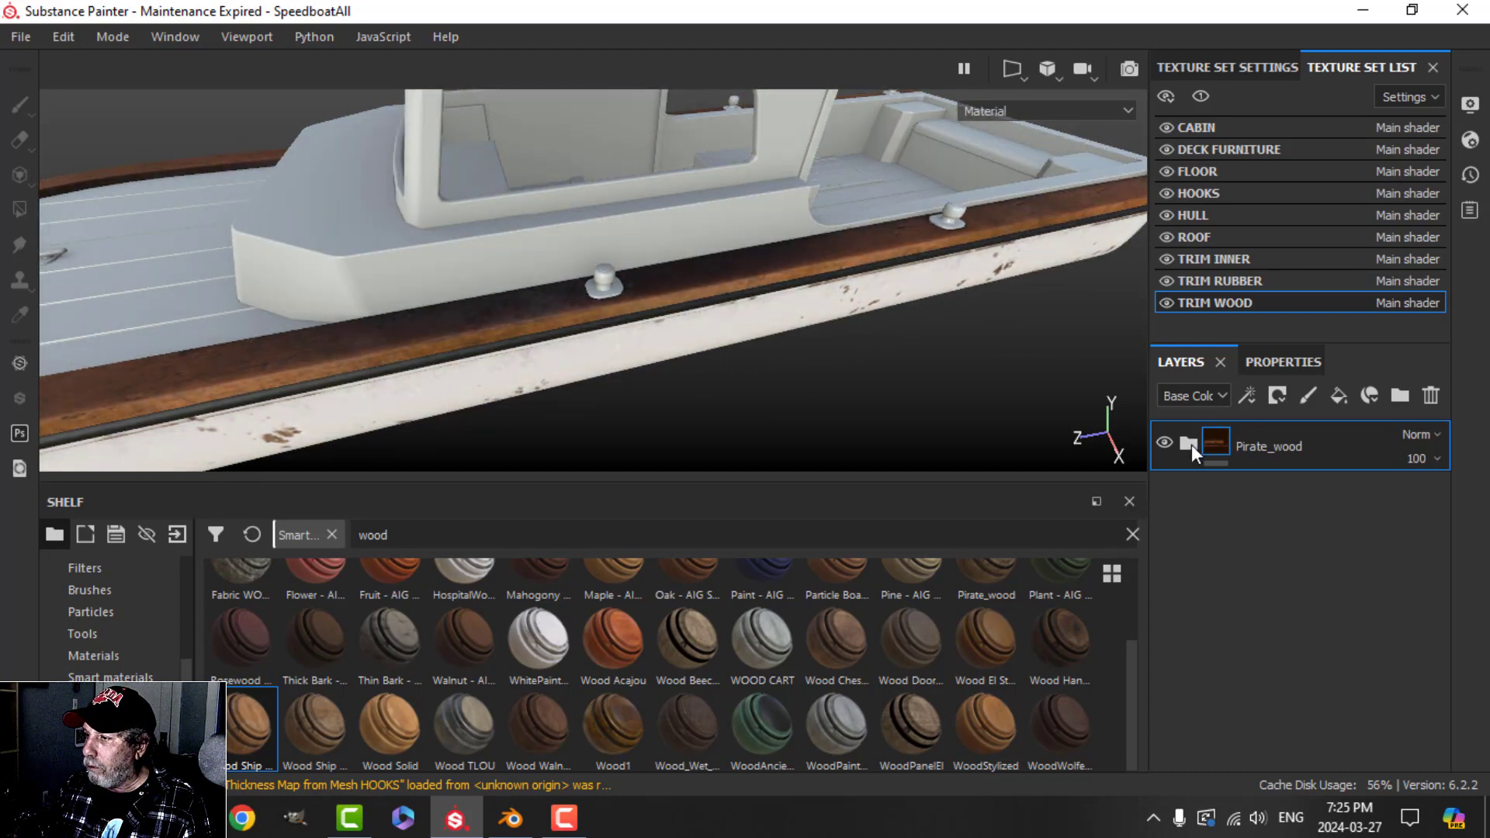
click(1189, 443)
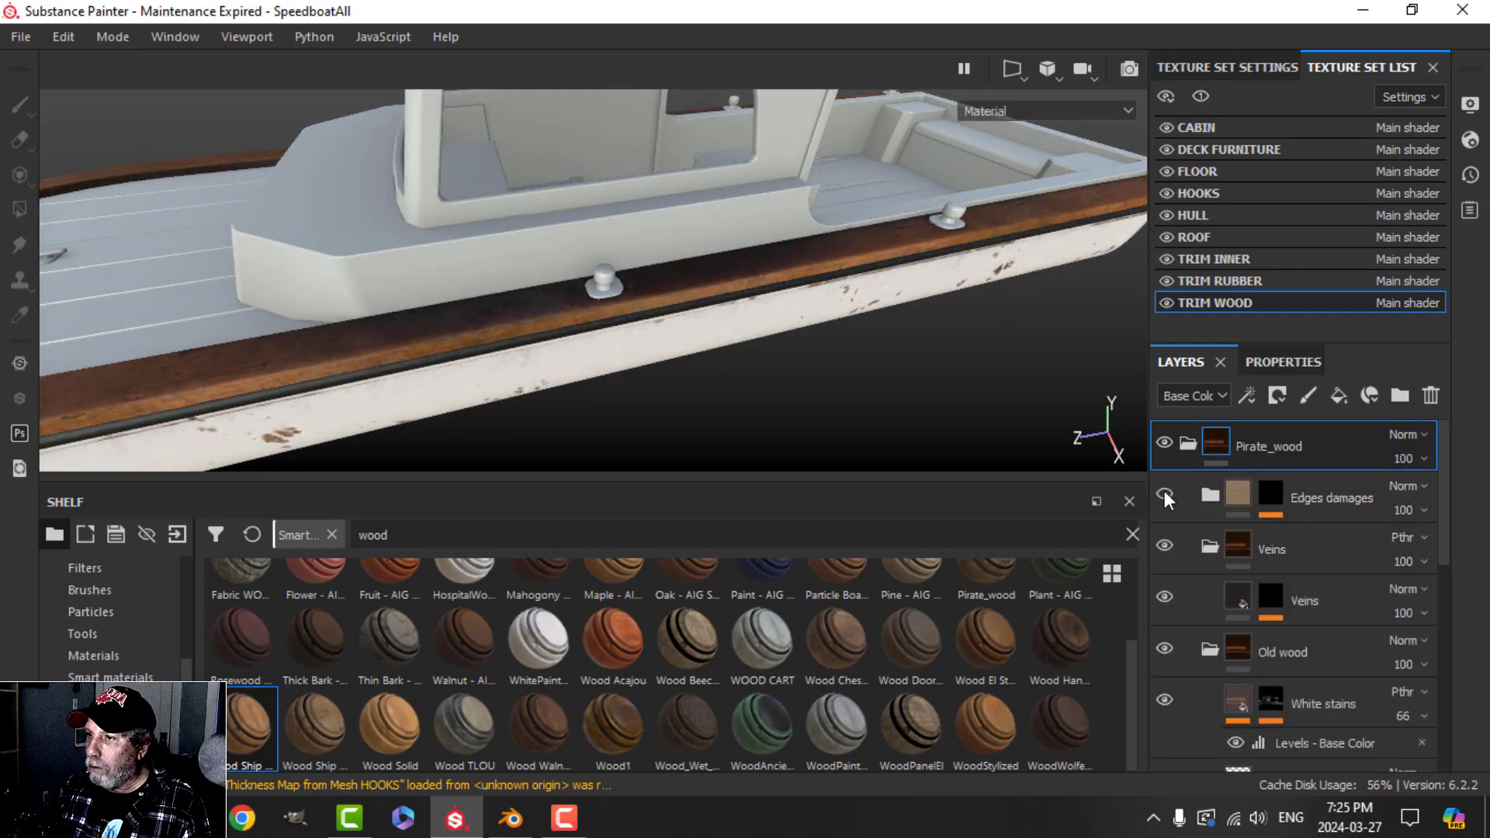
click(1211, 549)
click(1212, 602)
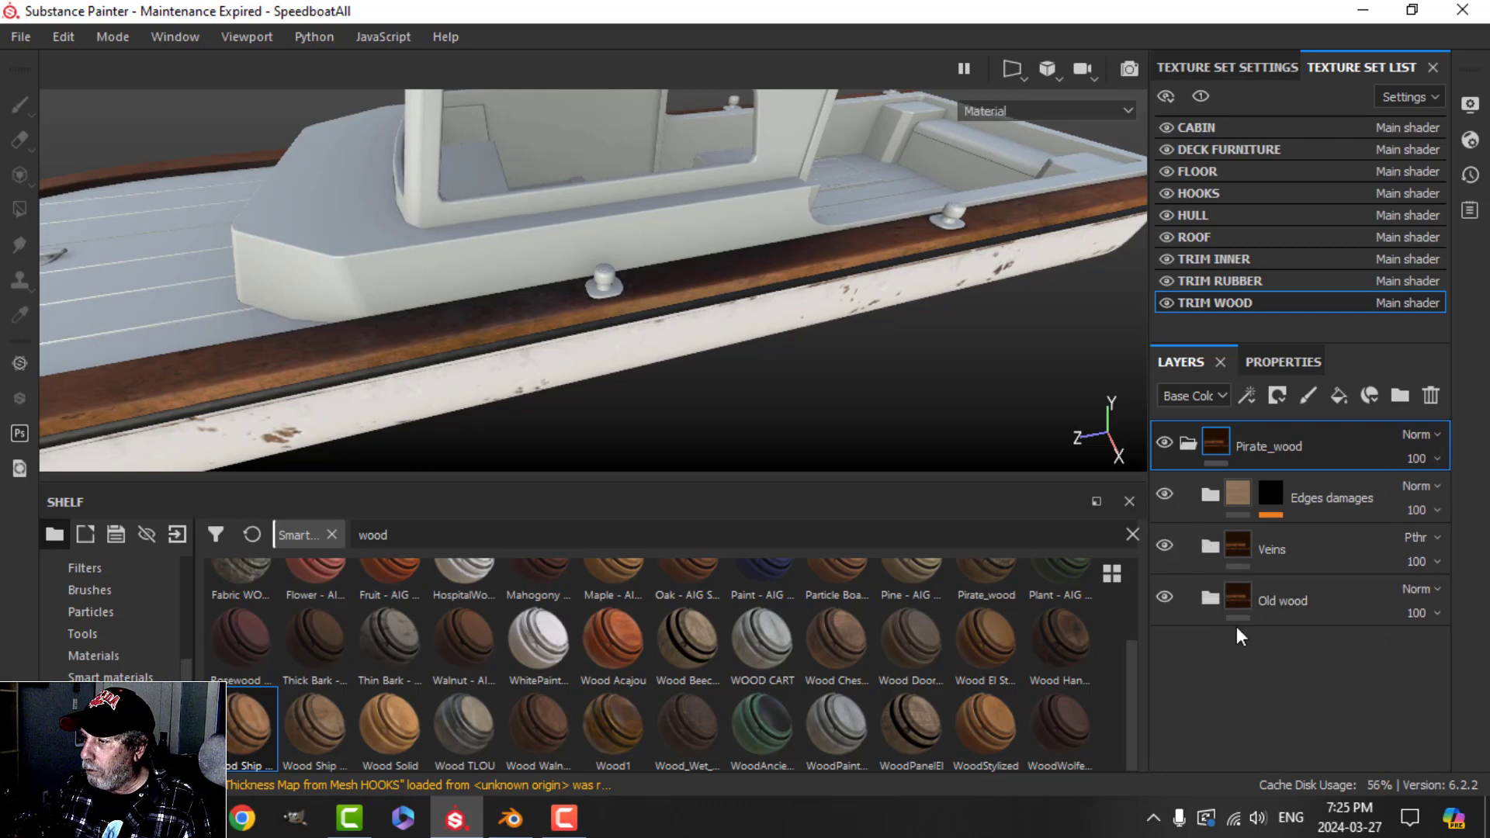
click(1212, 602)
- Toggle the visibility of the White stains and Roughness layers in the Old wood group to compare their effect on the trim
scroll(1271, 689, down, 1)
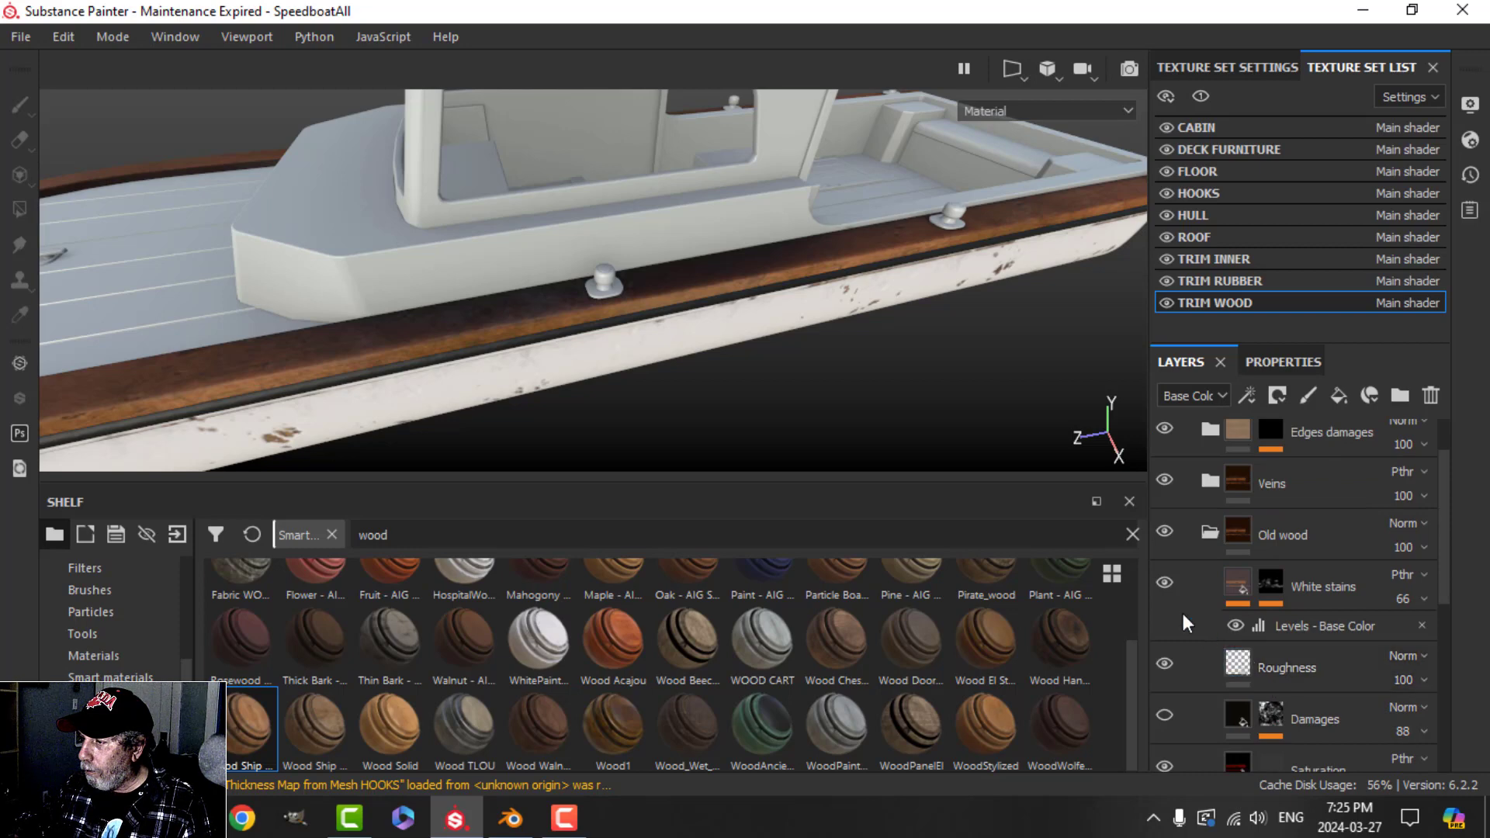
click(1166, 585)
click(1167, 585)
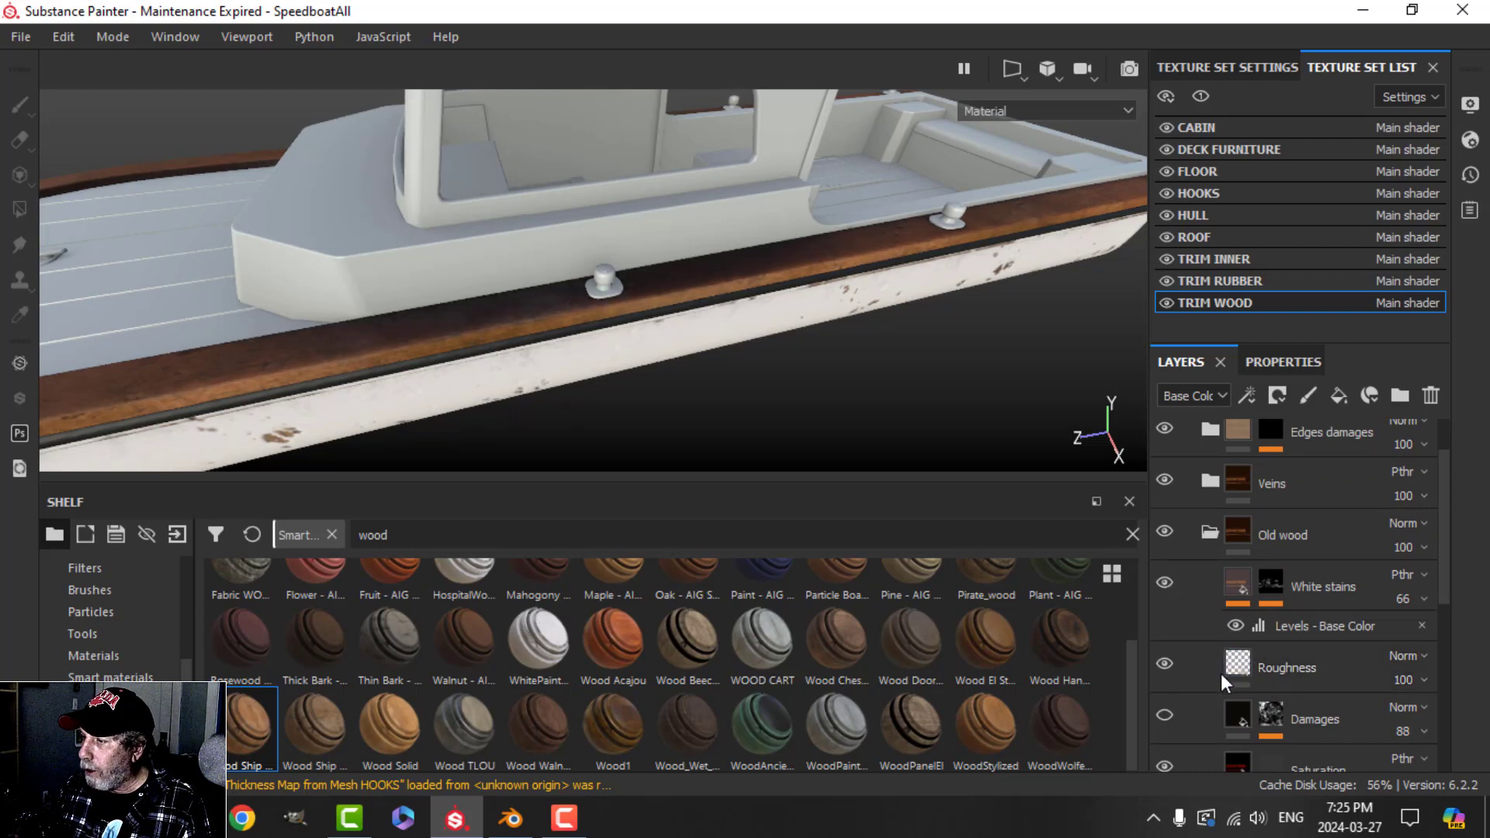
scroll(1222, 674, down, 1)
click(1164, 596)
click(1164, 596)
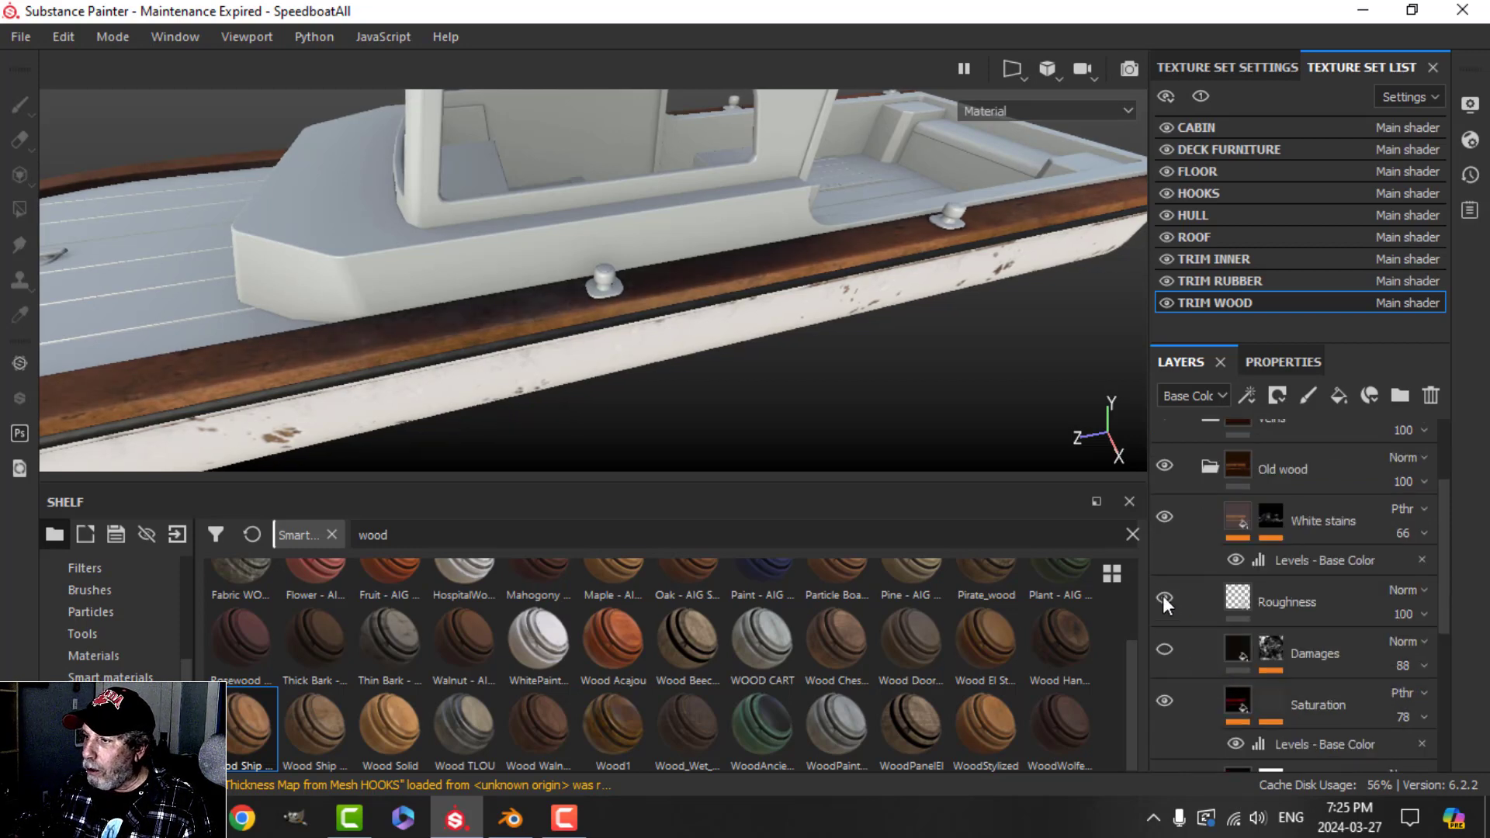
click(1165, 649)
scroll(1210, 667, down, 1)
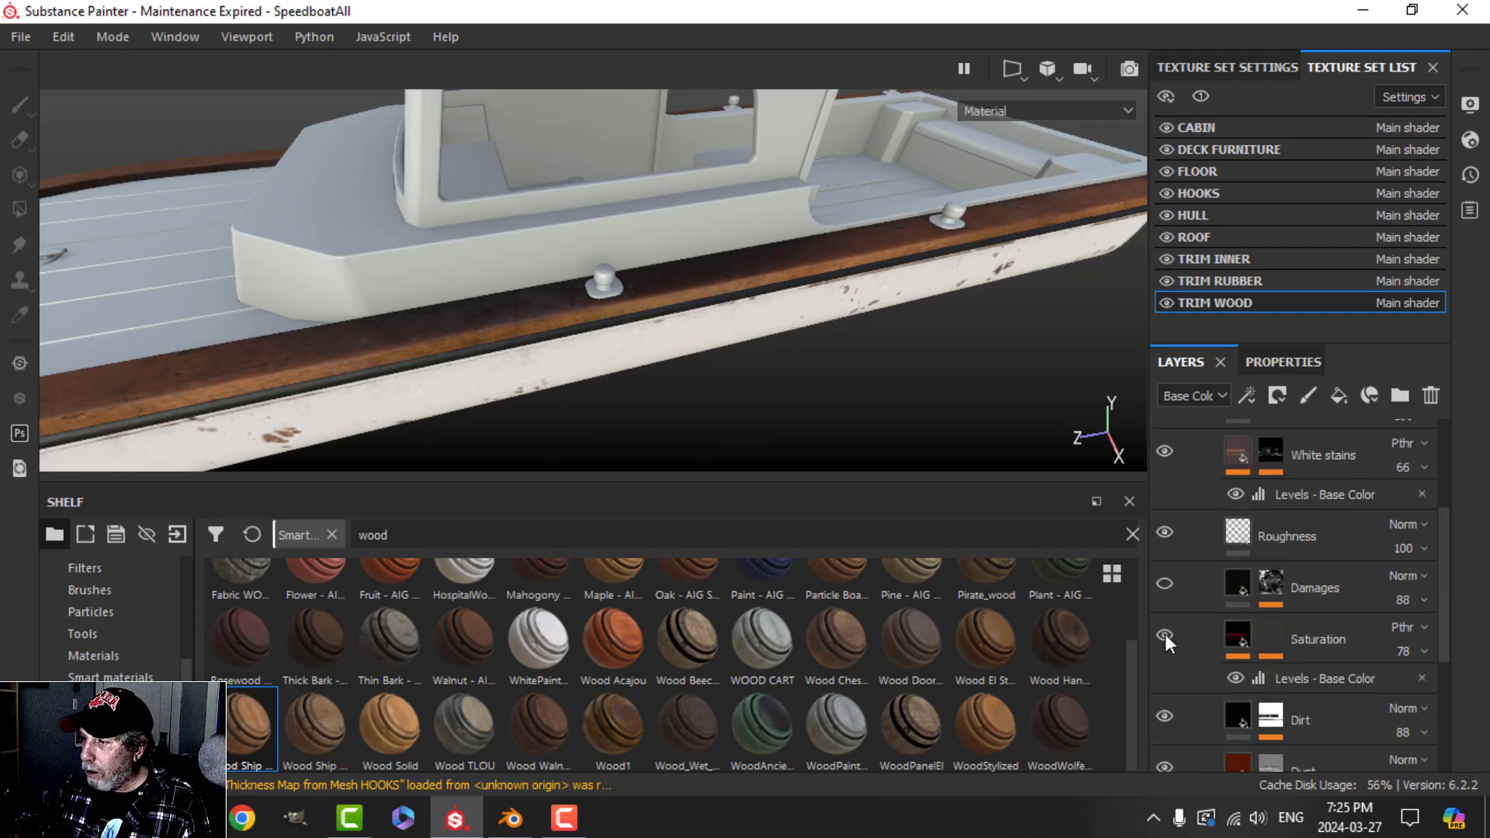
scroll(1179, 667, down, 2)
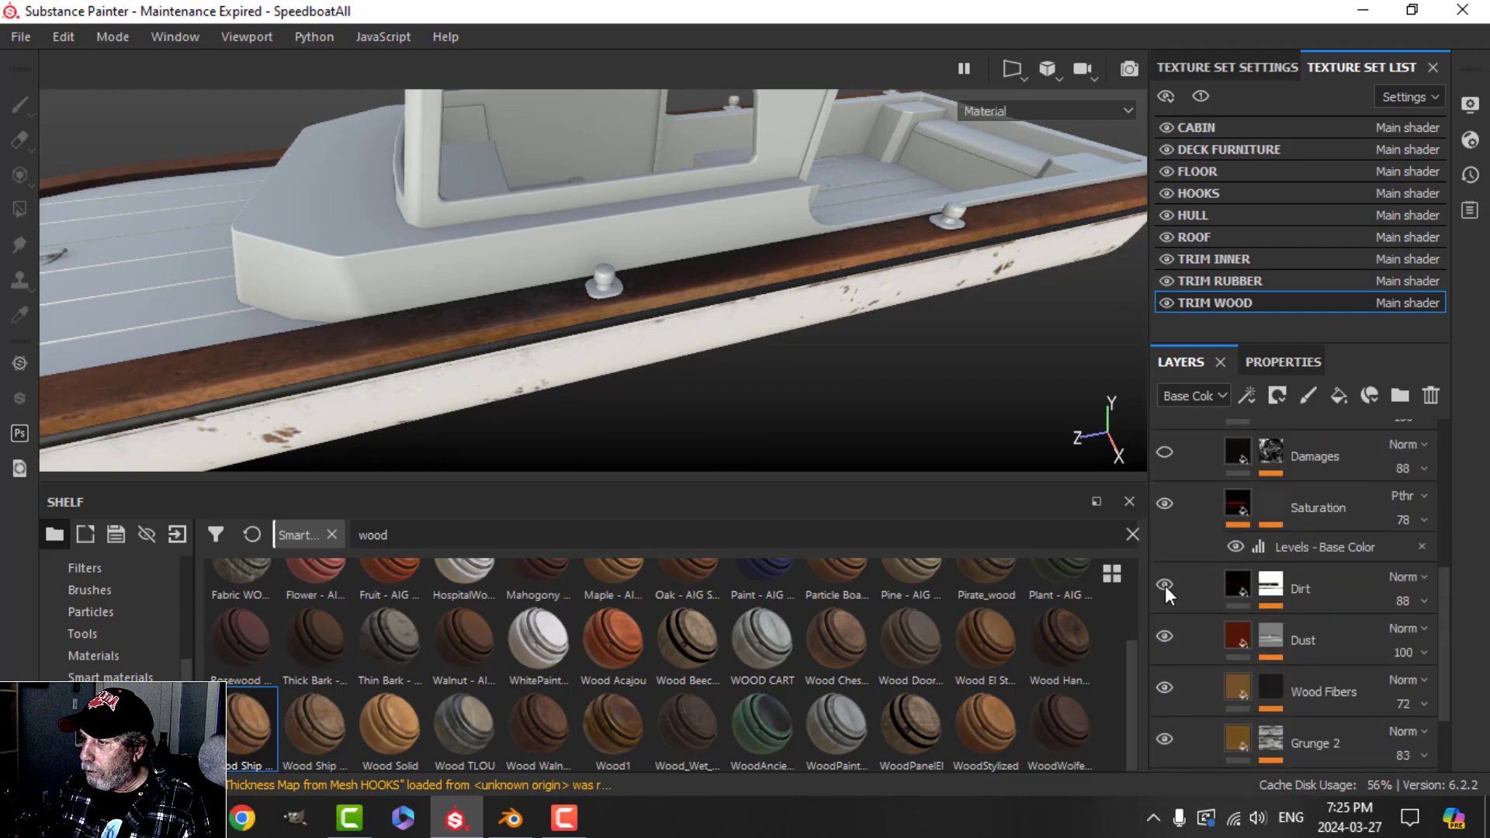
- Hide the Dirt layer to check its effect on the trim at the bow and along the side, and show it again
click(1164, 585)
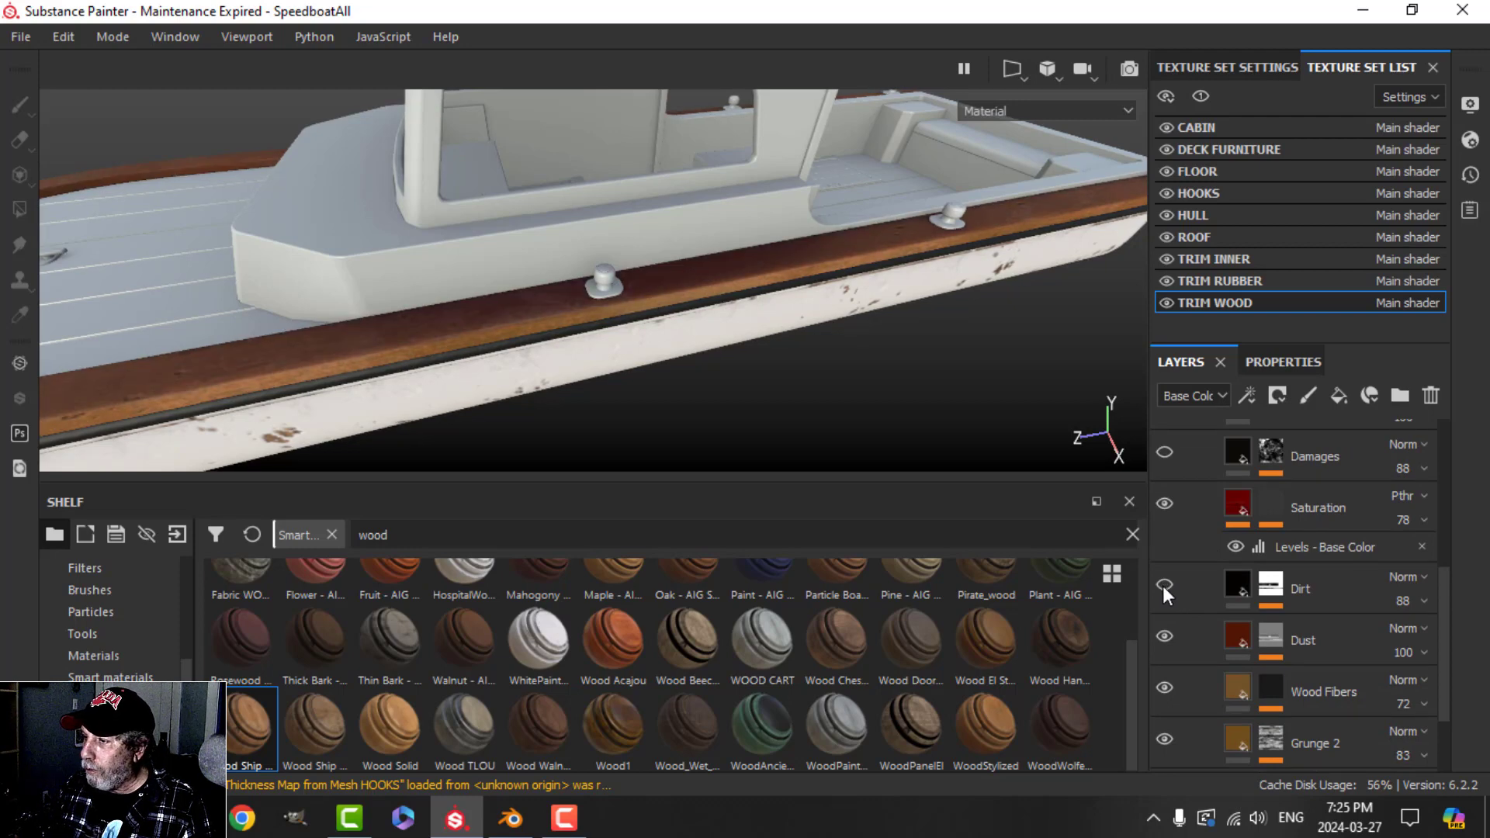
scroll(603, 365, down, 4)
alt+middle_drag(604, 365, 781, 329)
scroll(683, 366, up, 1)
alt+drag(683, 366, 669, 398)
shift+right_drag(740, 391, 691, 399)
scroll(693, 400, up, 2)
alt+middle_drag(695, 401, 776, 336)
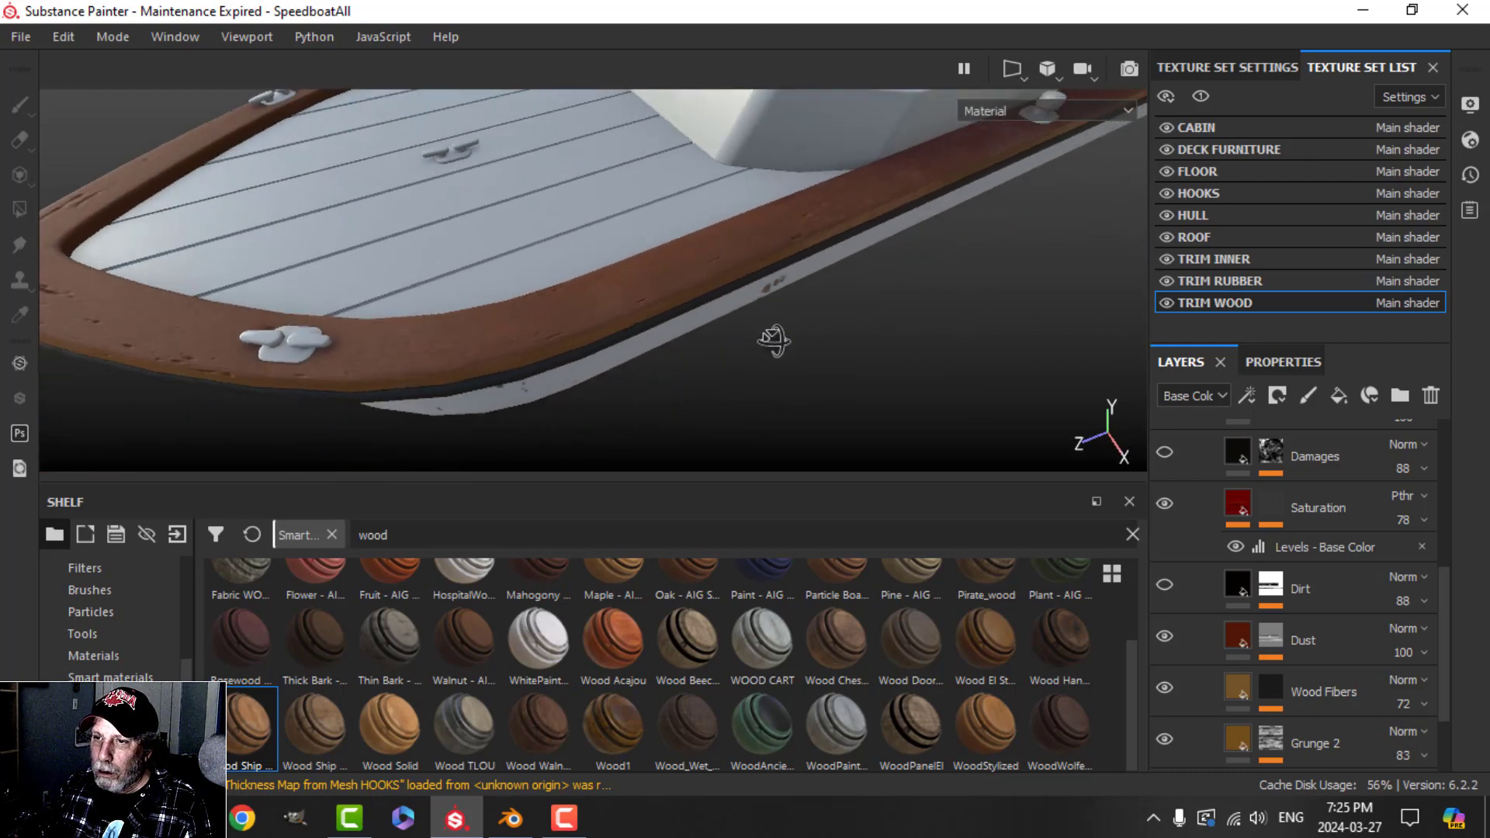
click(1164, 584)
- Toggle the Roughness layer's visibility while examining the shine of the wooden trim around the bow
alt+drag(787, 391, 679, 341)
scroll(1179, 441, up, 3)
shift+right_drag(703, 358, 739, 371)
scroll(1327, 582, up, 1)
scroll(1329, 602, down, 2)
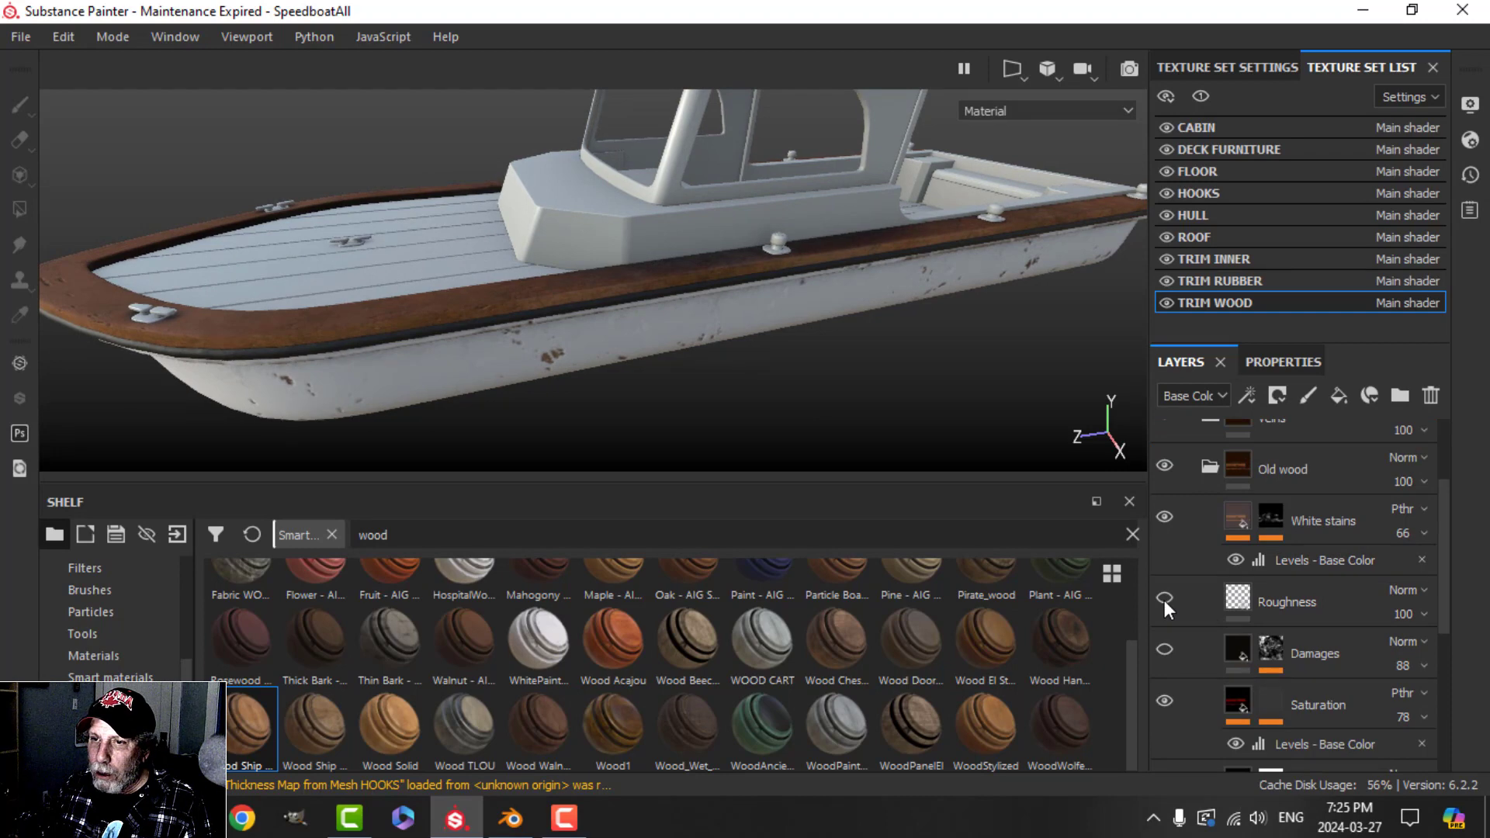
click(1164, 600)
alt+drag(454, 347, 677, 353)
scroll(553, 376, up, 3)
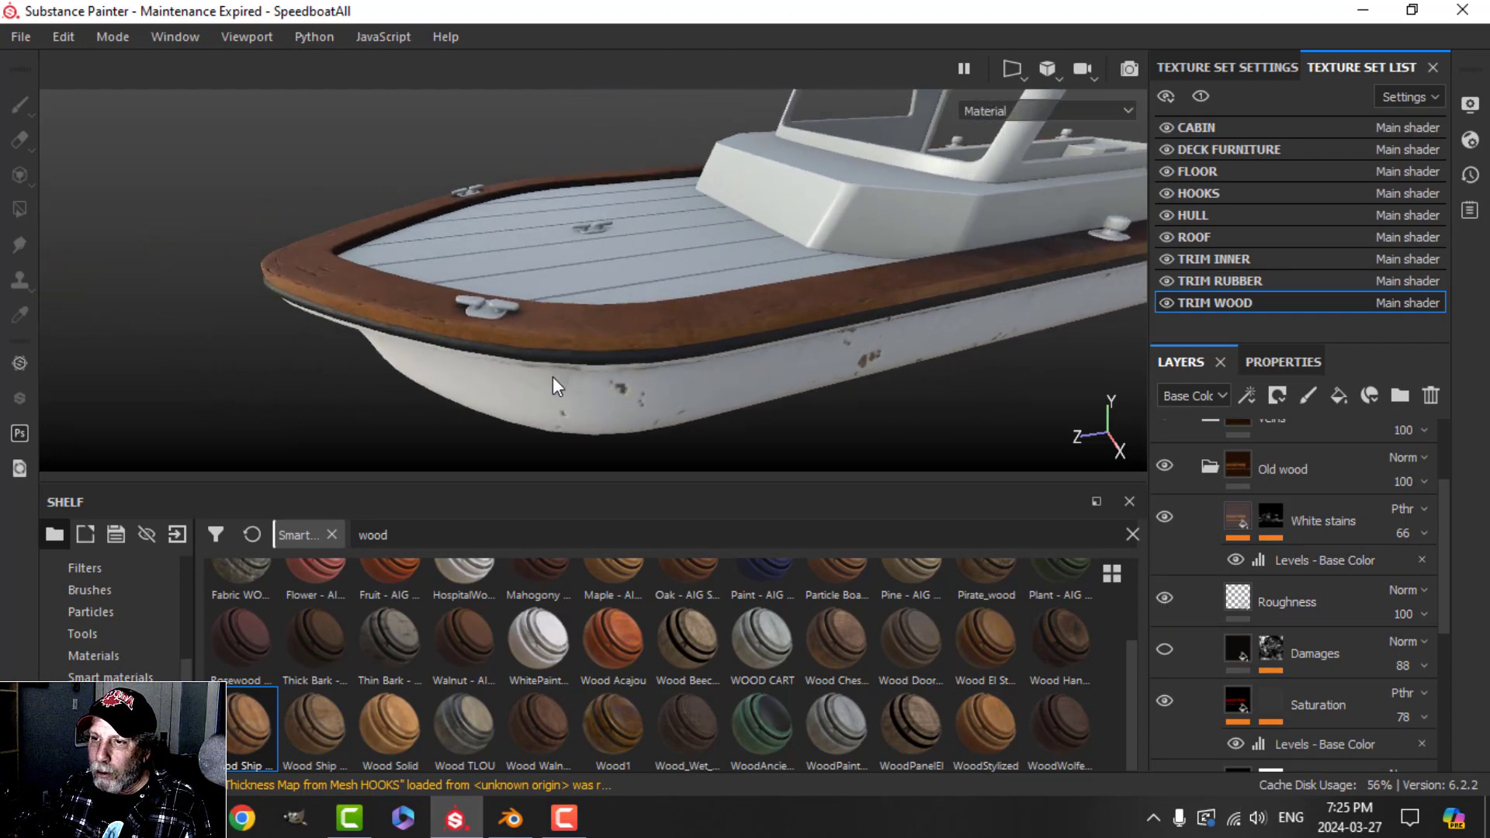
scroll(465, 333, up, 4)
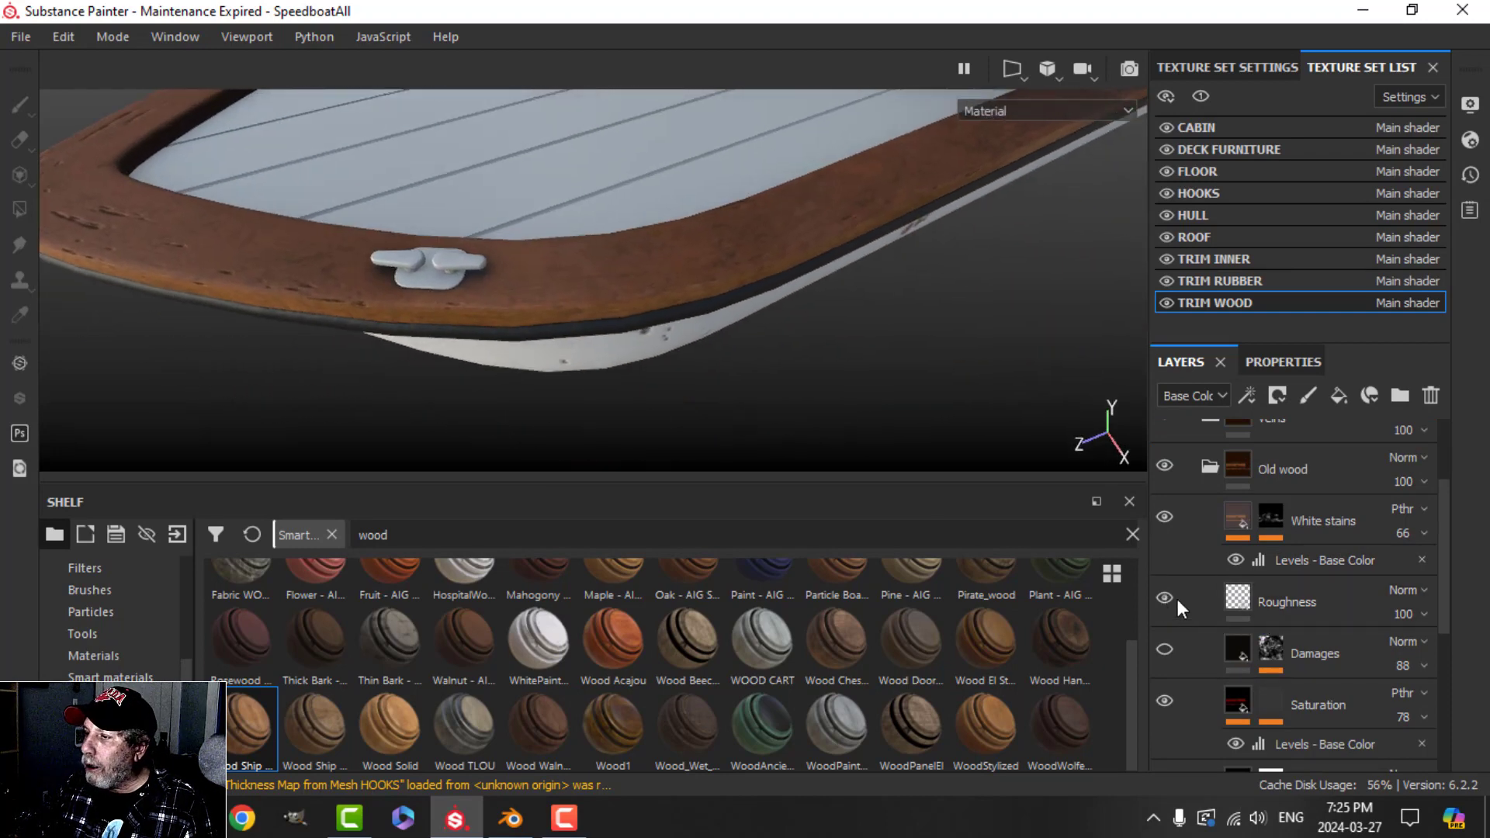
click(1164, 597)
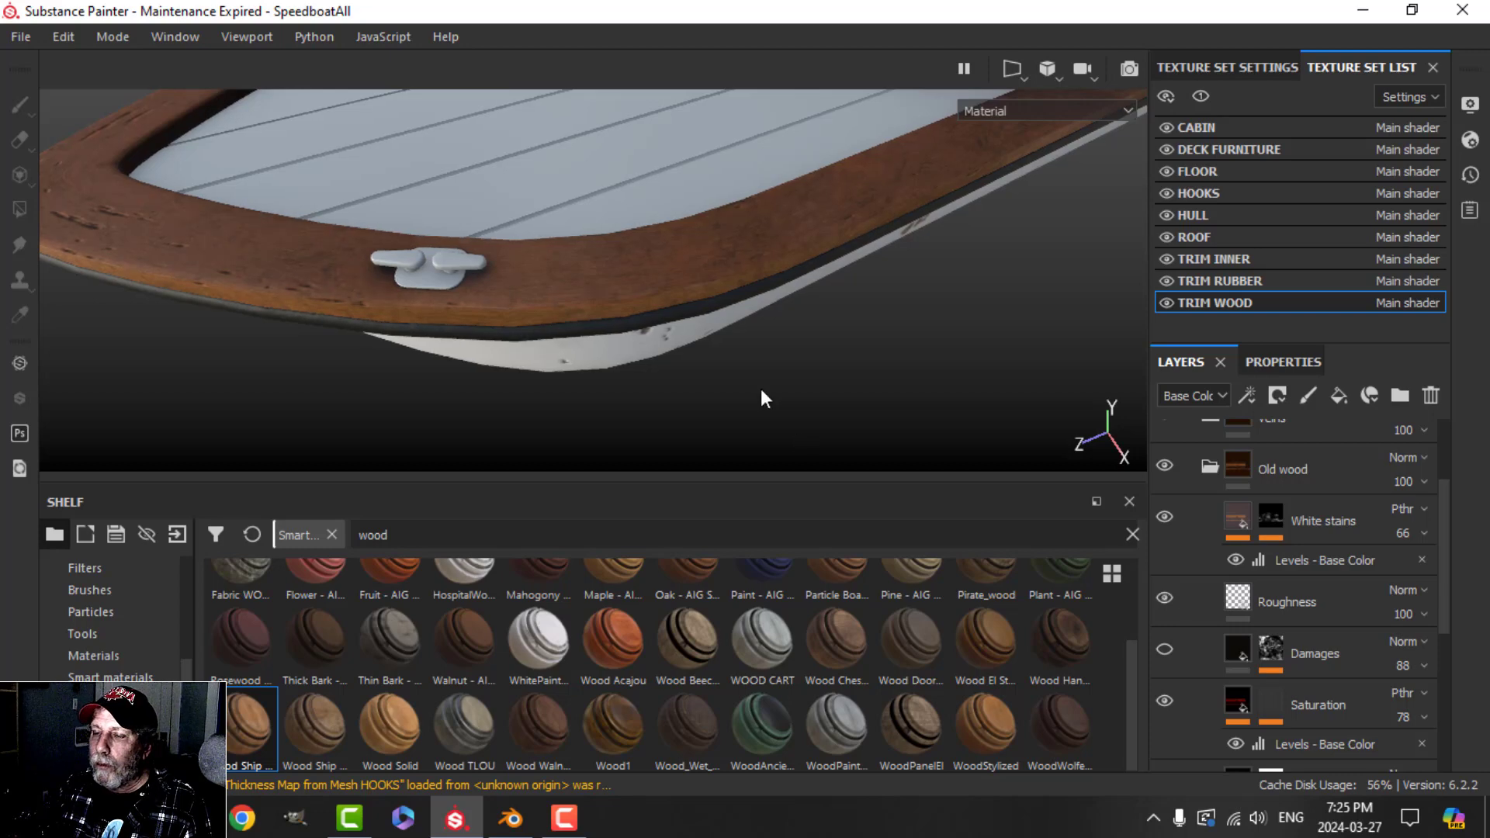
- Collapse the Pirate_wood group and inspect the wooden trim from the side and the bow
scroll(762, 395, down, 5)
alt+drag(889, 401, 1002, 342)
scroll(1242, 489, up, 4)
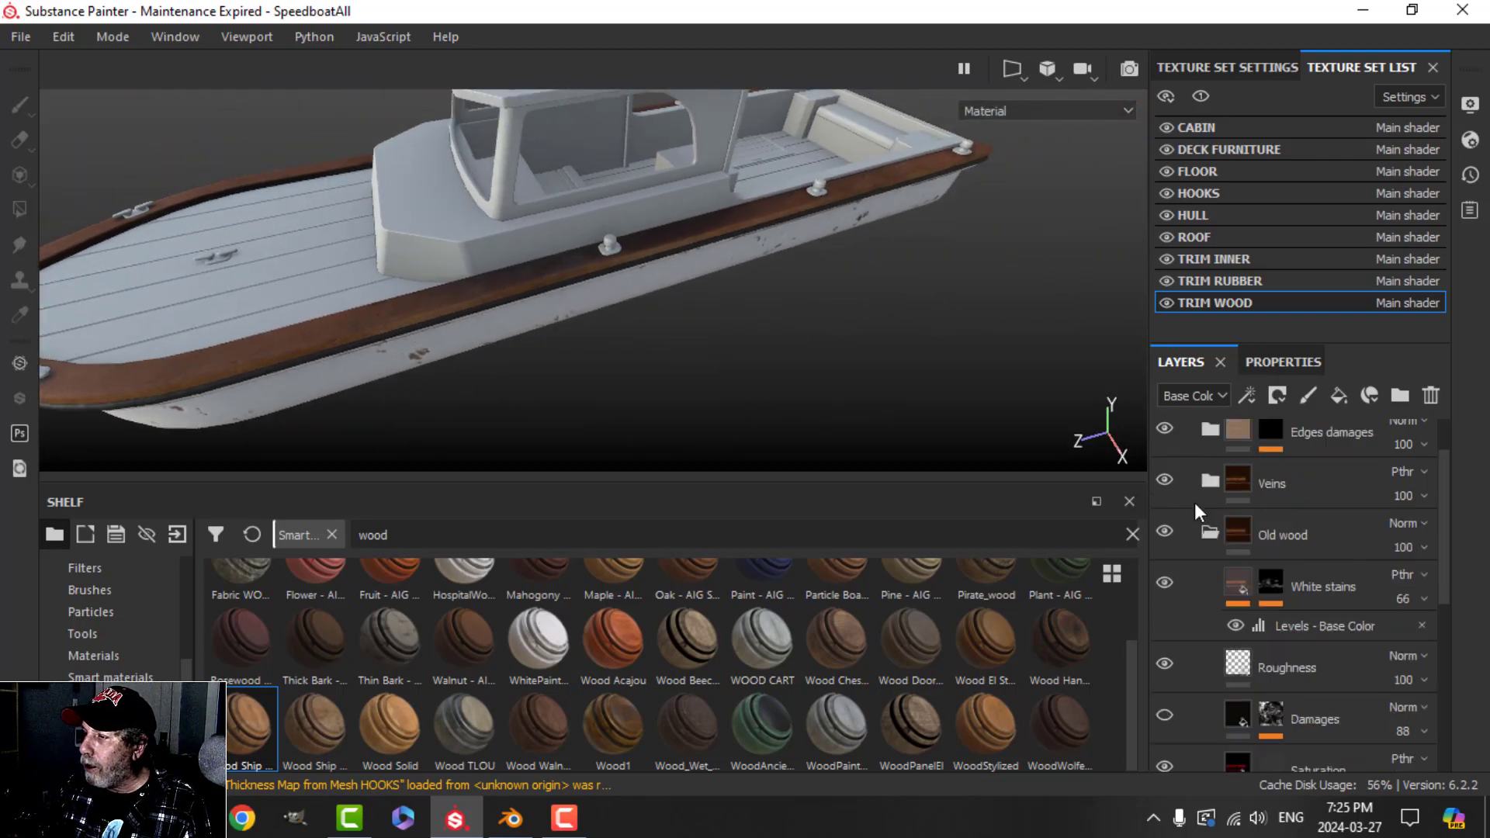
click(1189, 444)
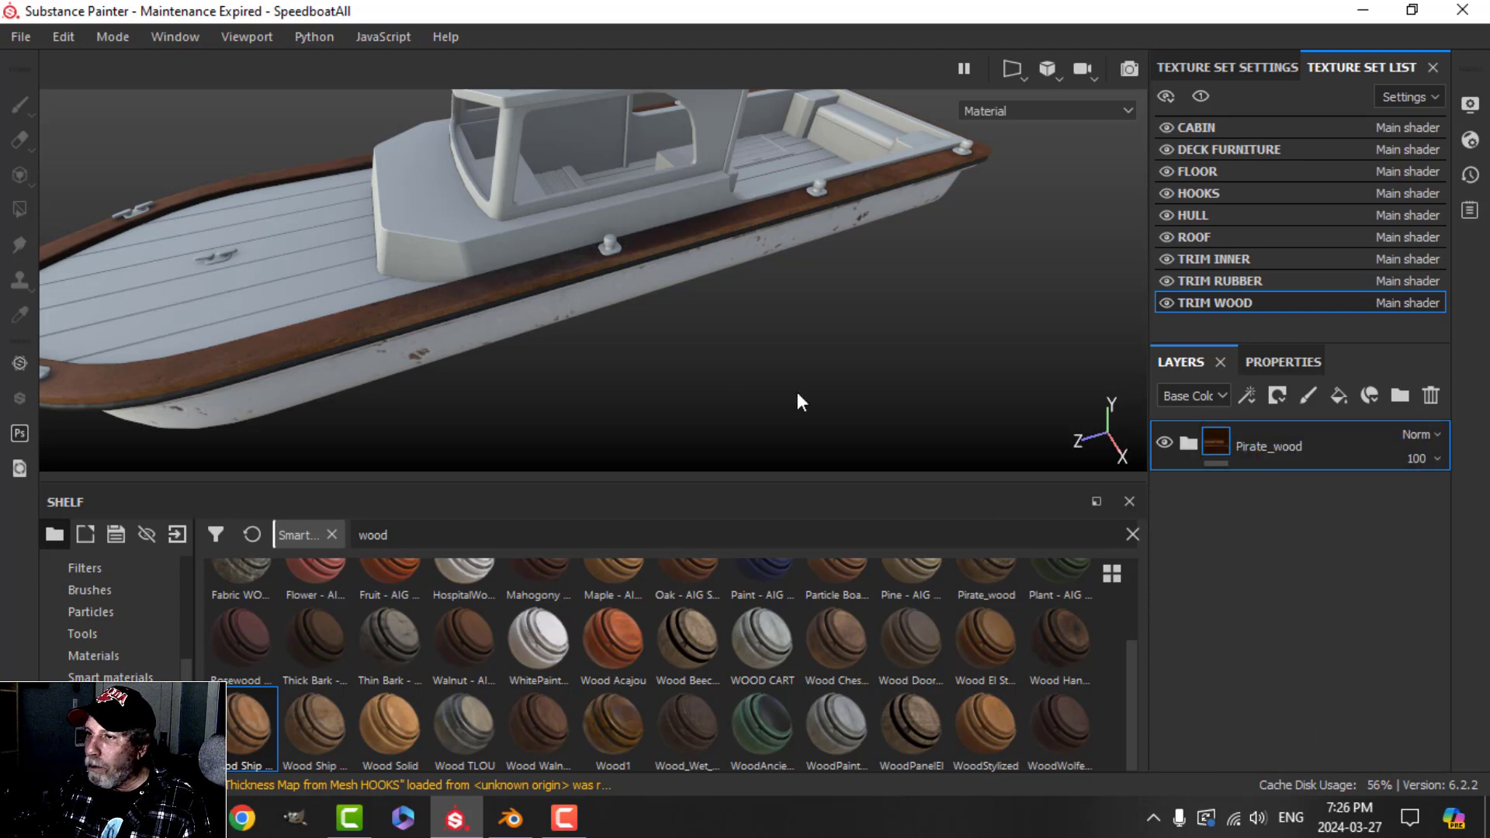
alt+drag(634, 333, 682, 315)
scroll(771, 375, up, 2)
scroll(771, 376, down, 2)
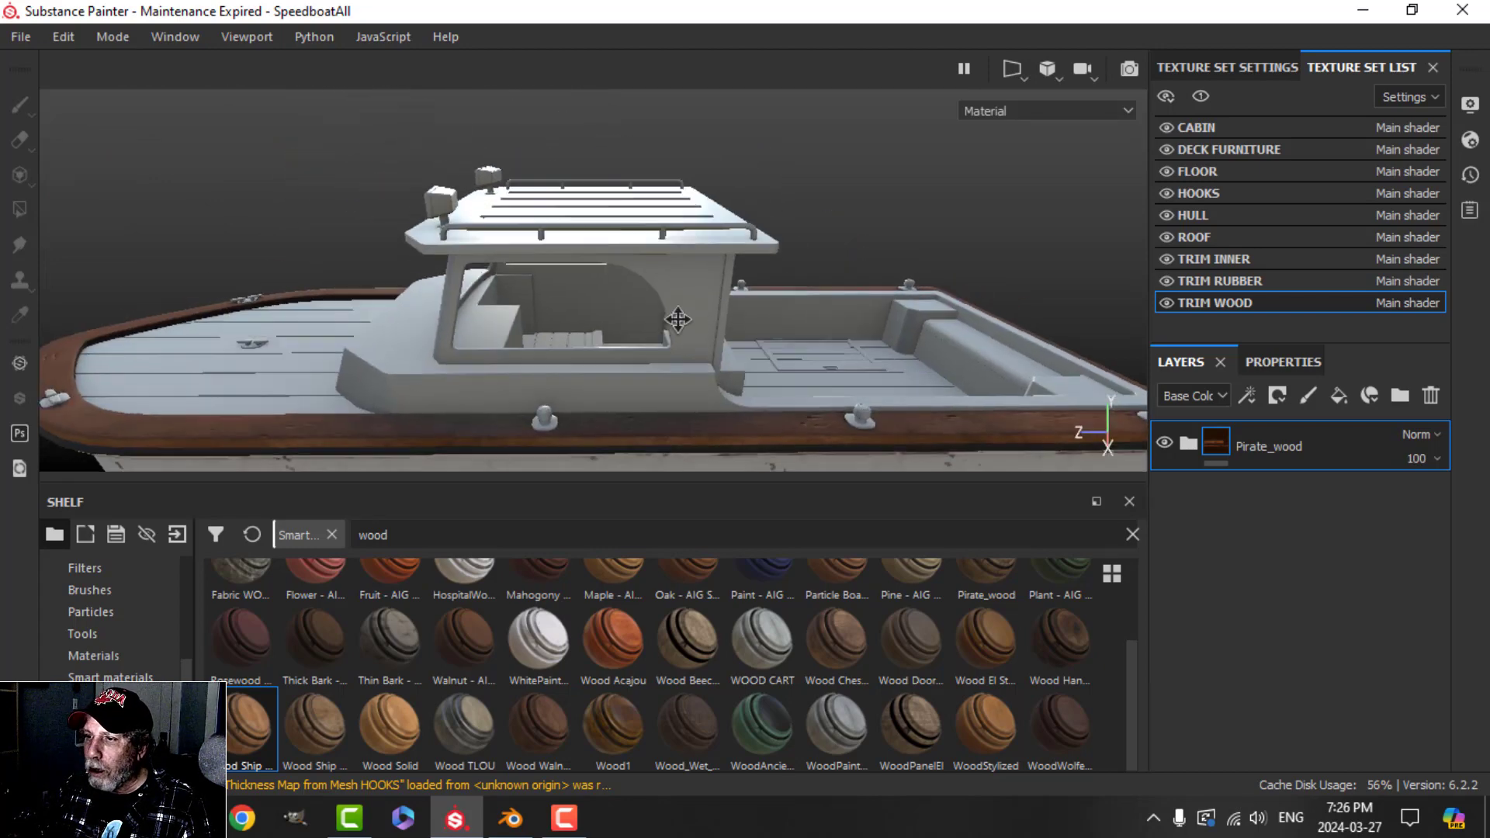
scroll(565, 233, up, 2)
alt+drag(565, 233, 610, 301)
scroll(610, 302, down, 2)
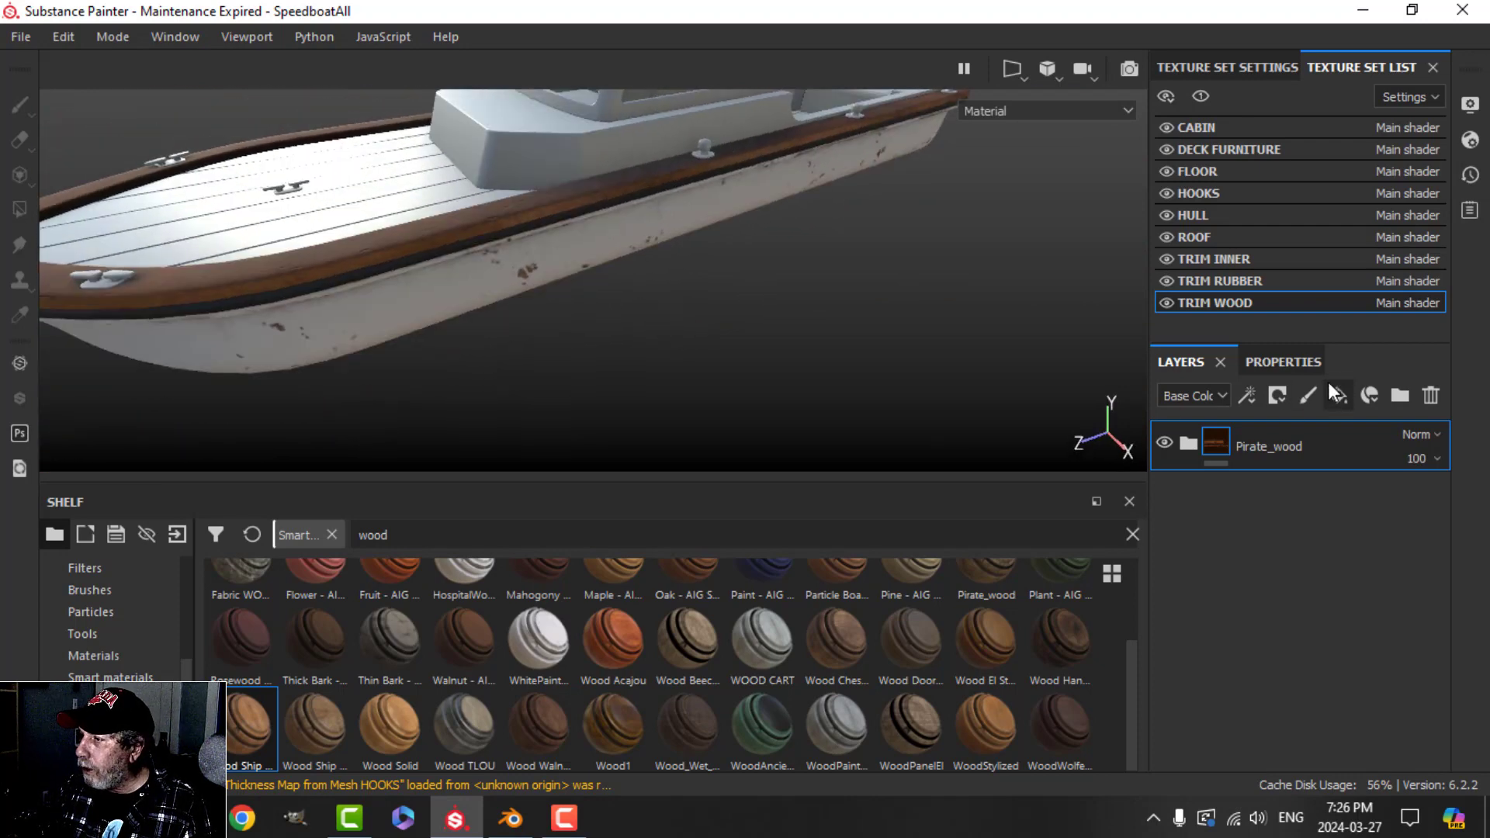
- Add a roughness-only fill layer above the Pirate_wood group and set its roughness to 0.2077
click(1330, 386)
alt+click(1385, 497)
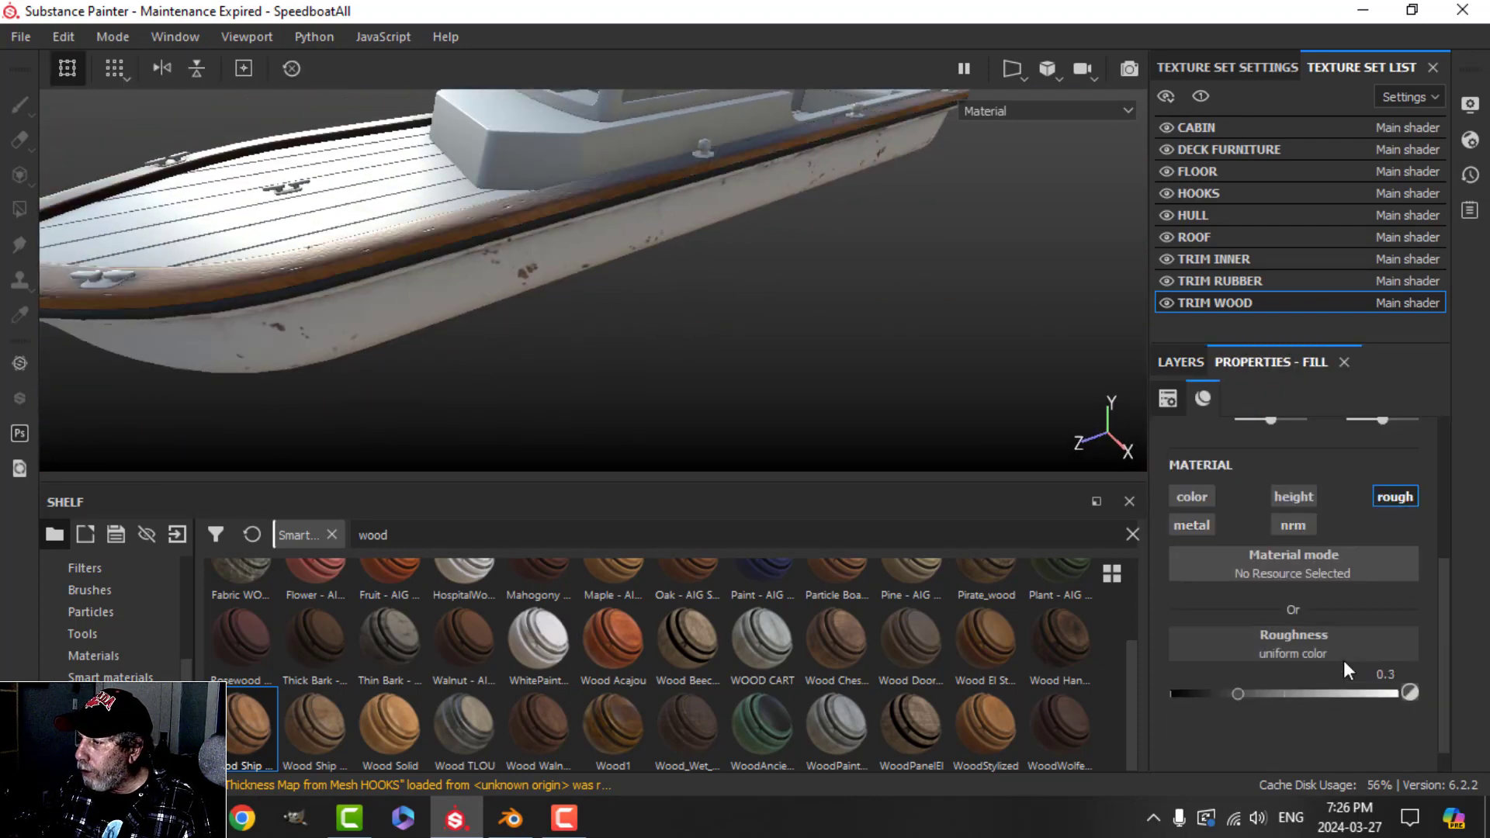
drag(1234, 692, 1222, 690)
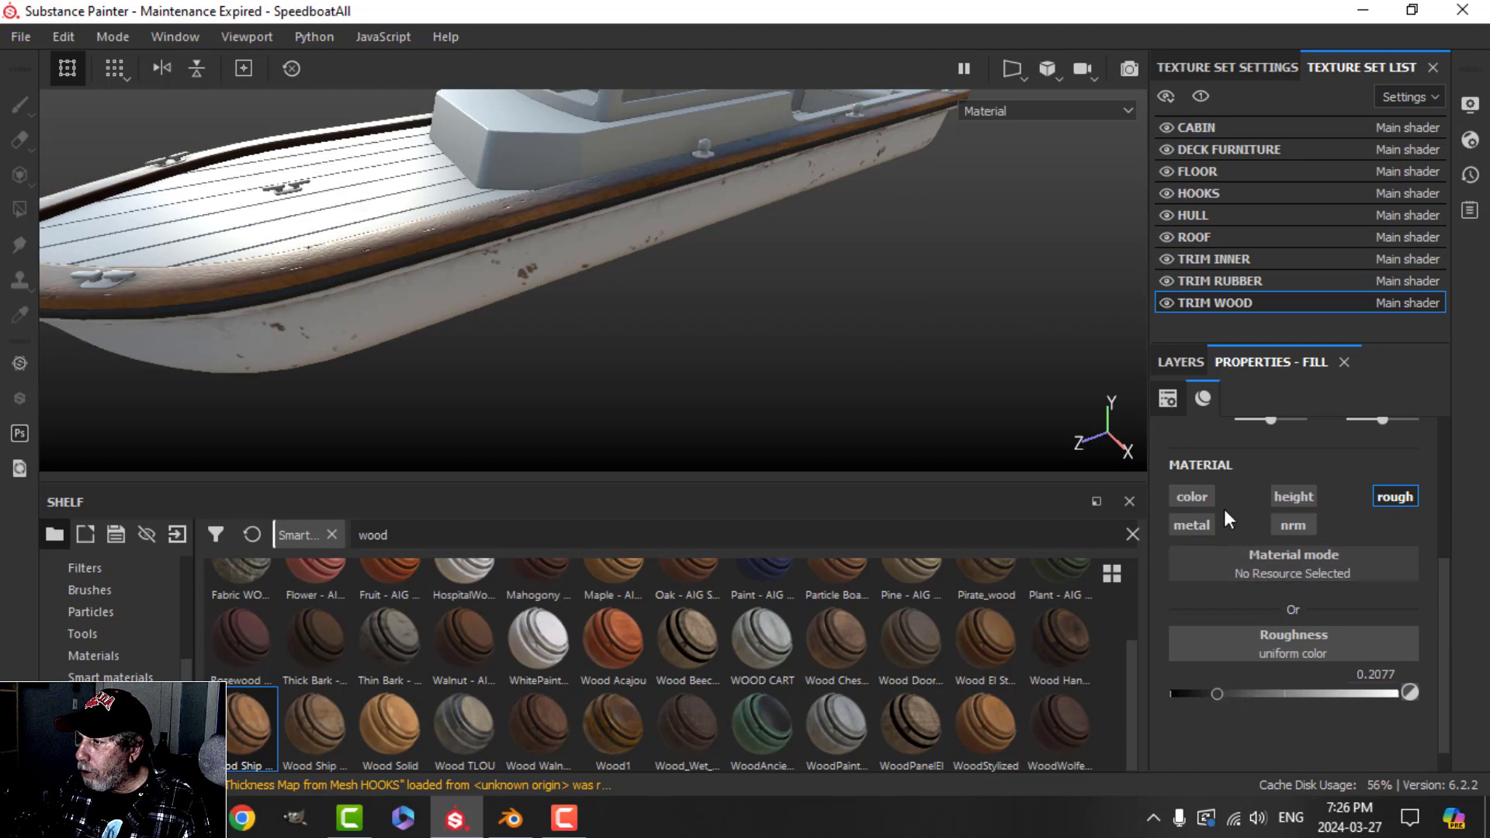
- Give the new fill layer a black mask with a fill effect that uses the Grunge Dirt Scratchy texture as its grayscale
click(1183, 362)
click(1278, 398)
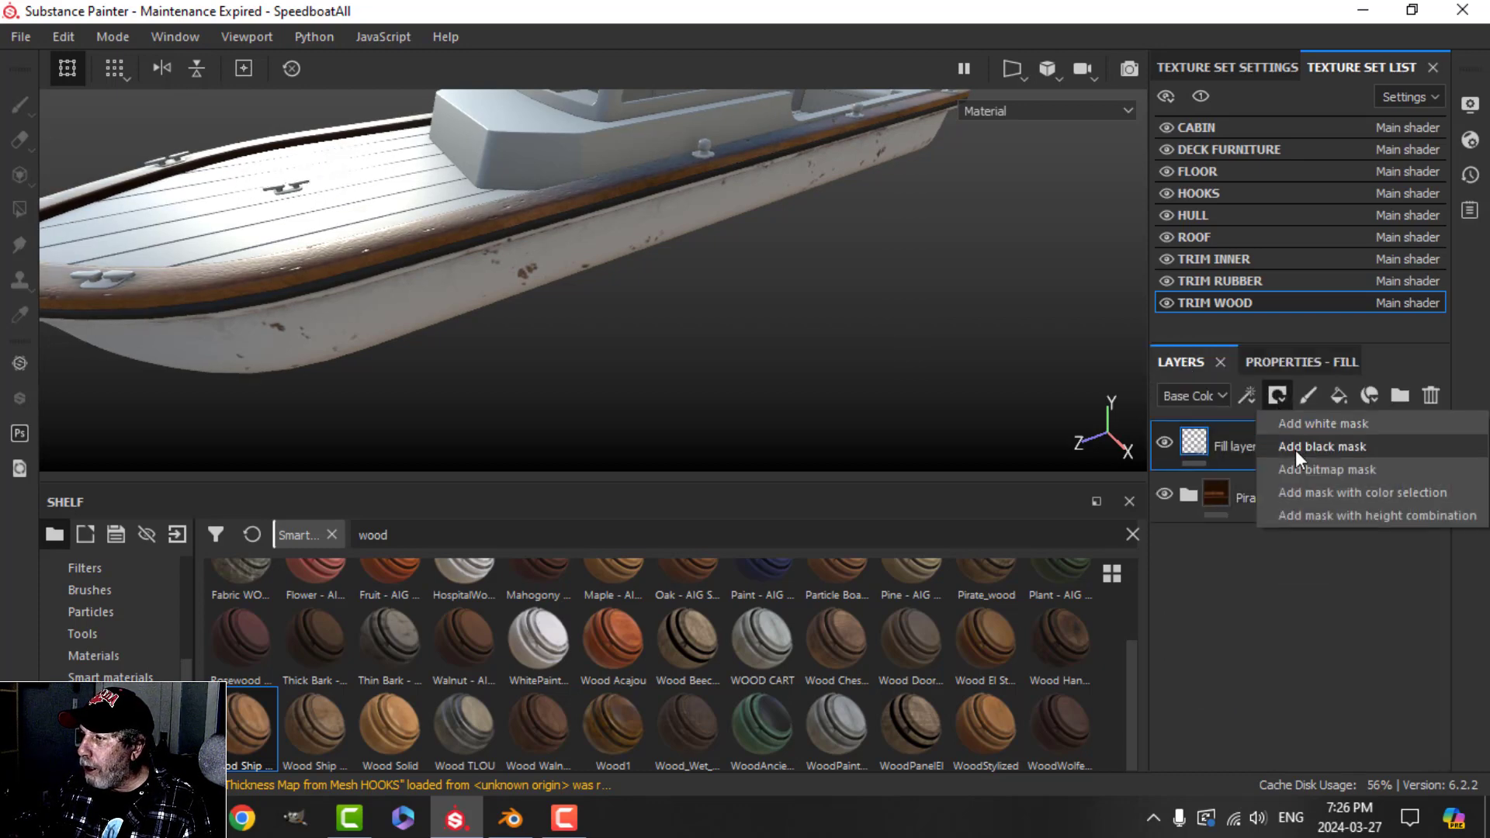
click(1296, 448)
click(1245, 395)
click(1277, 465)
click(1282, 363)
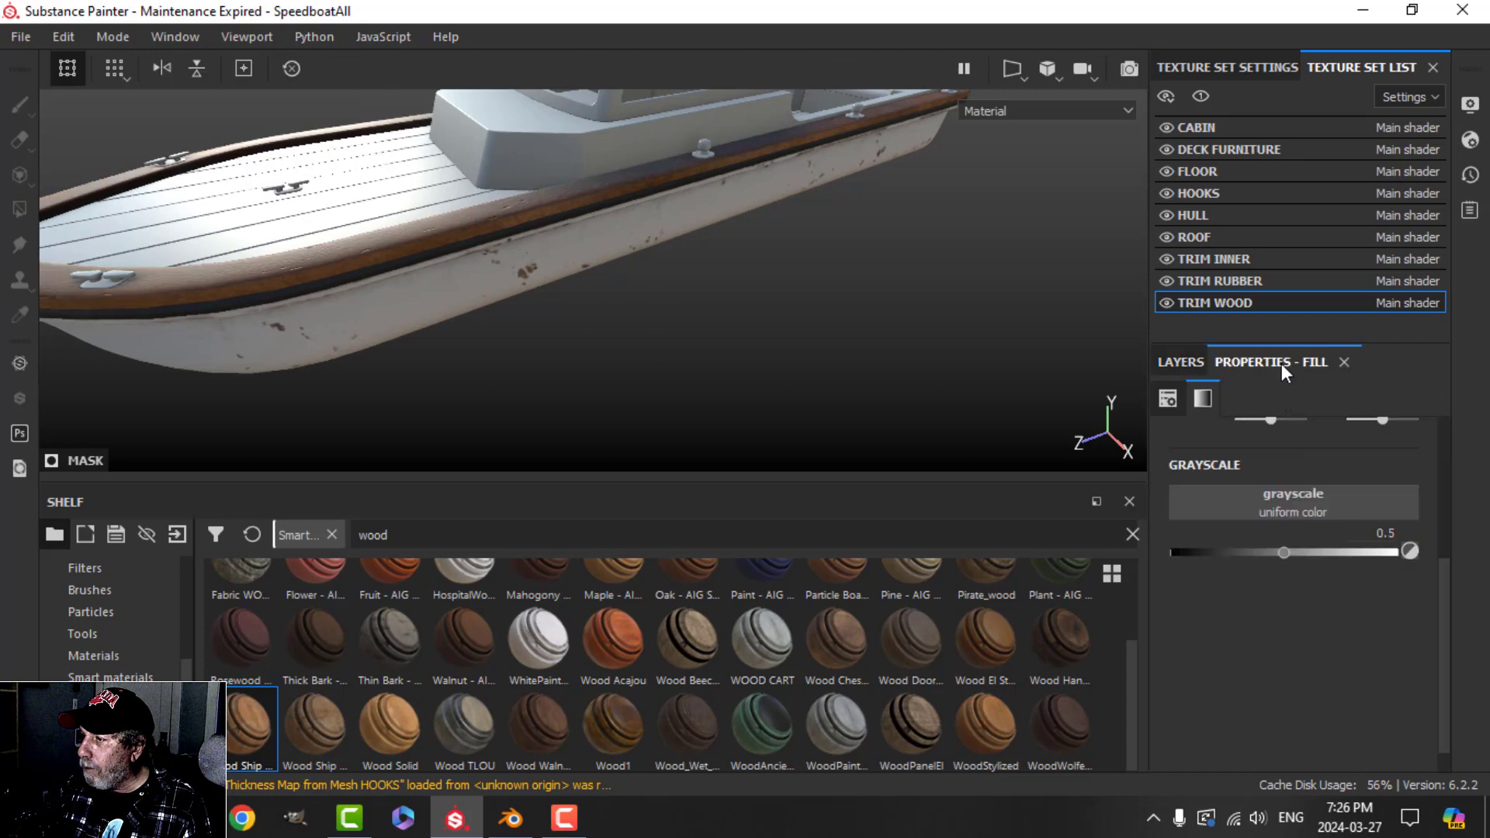
click(1292, 492)
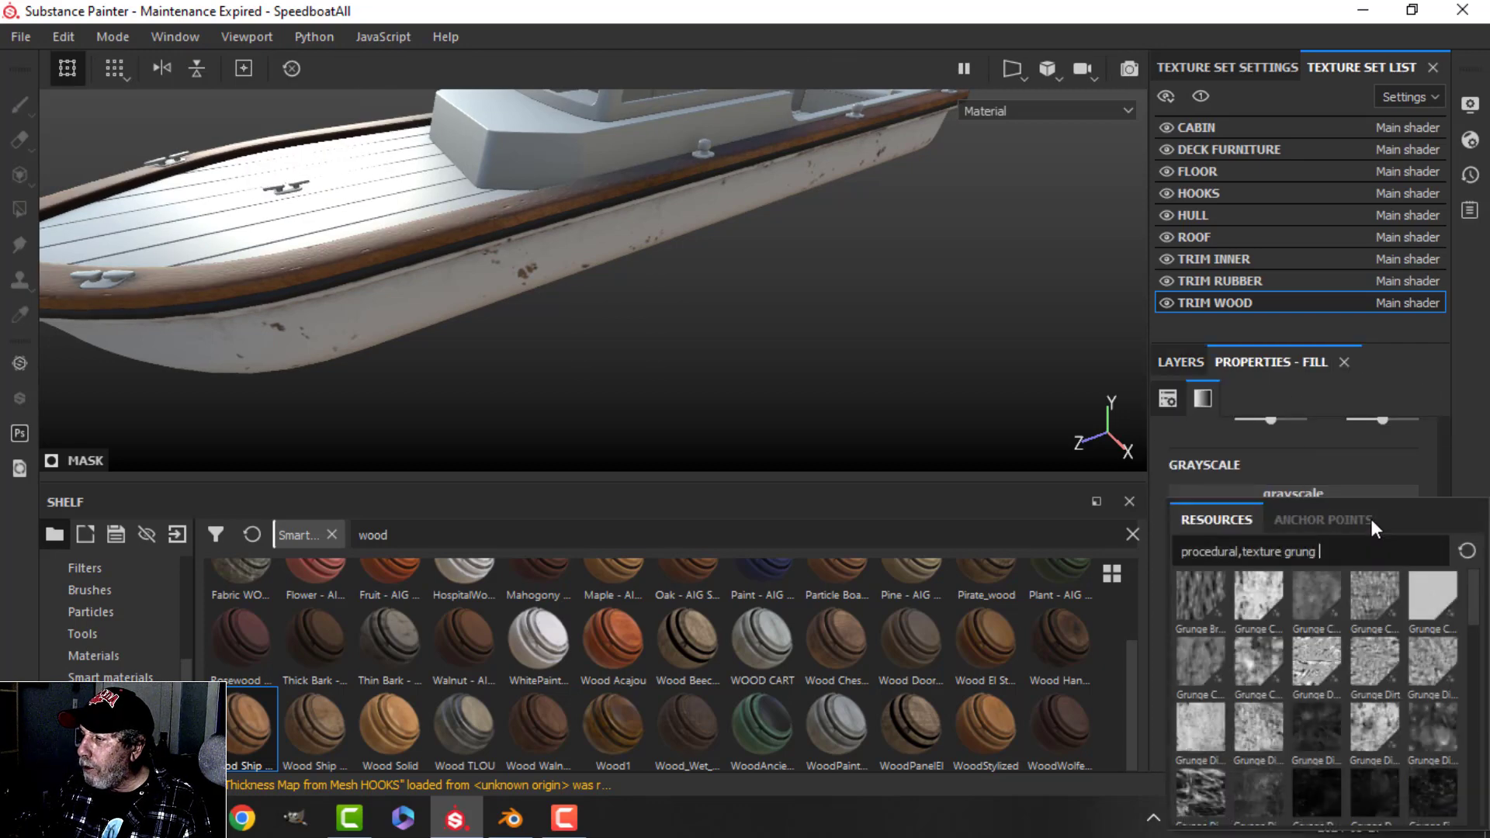
click(1425, 729)
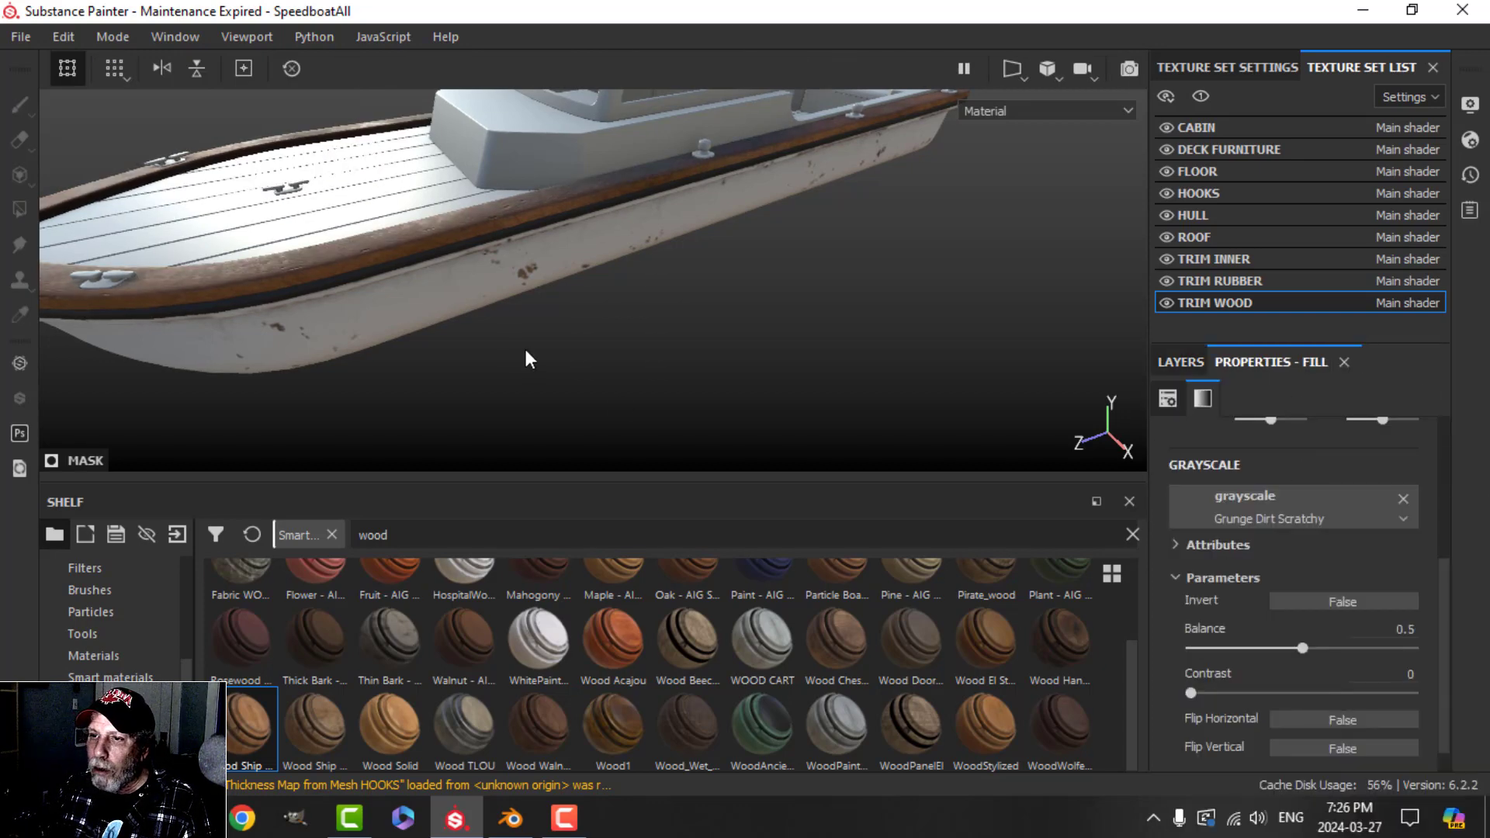
- Toggle the new fill layer's visibility and examine the roughness variation along the wooden trim from several angles
alt+drag(522, 356, 621, 373)
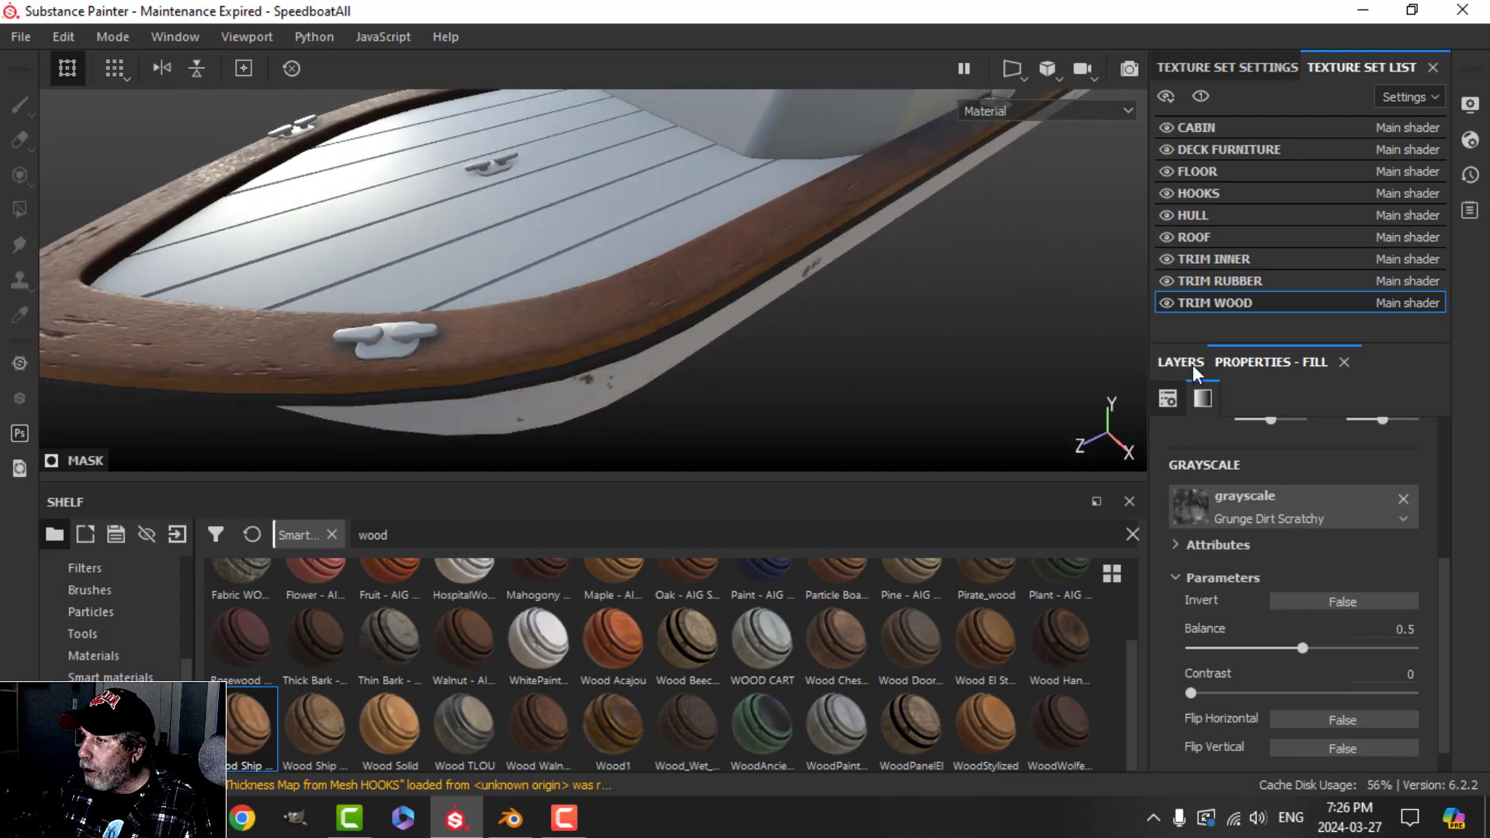
click(1183, 363)
click(1164, 442)
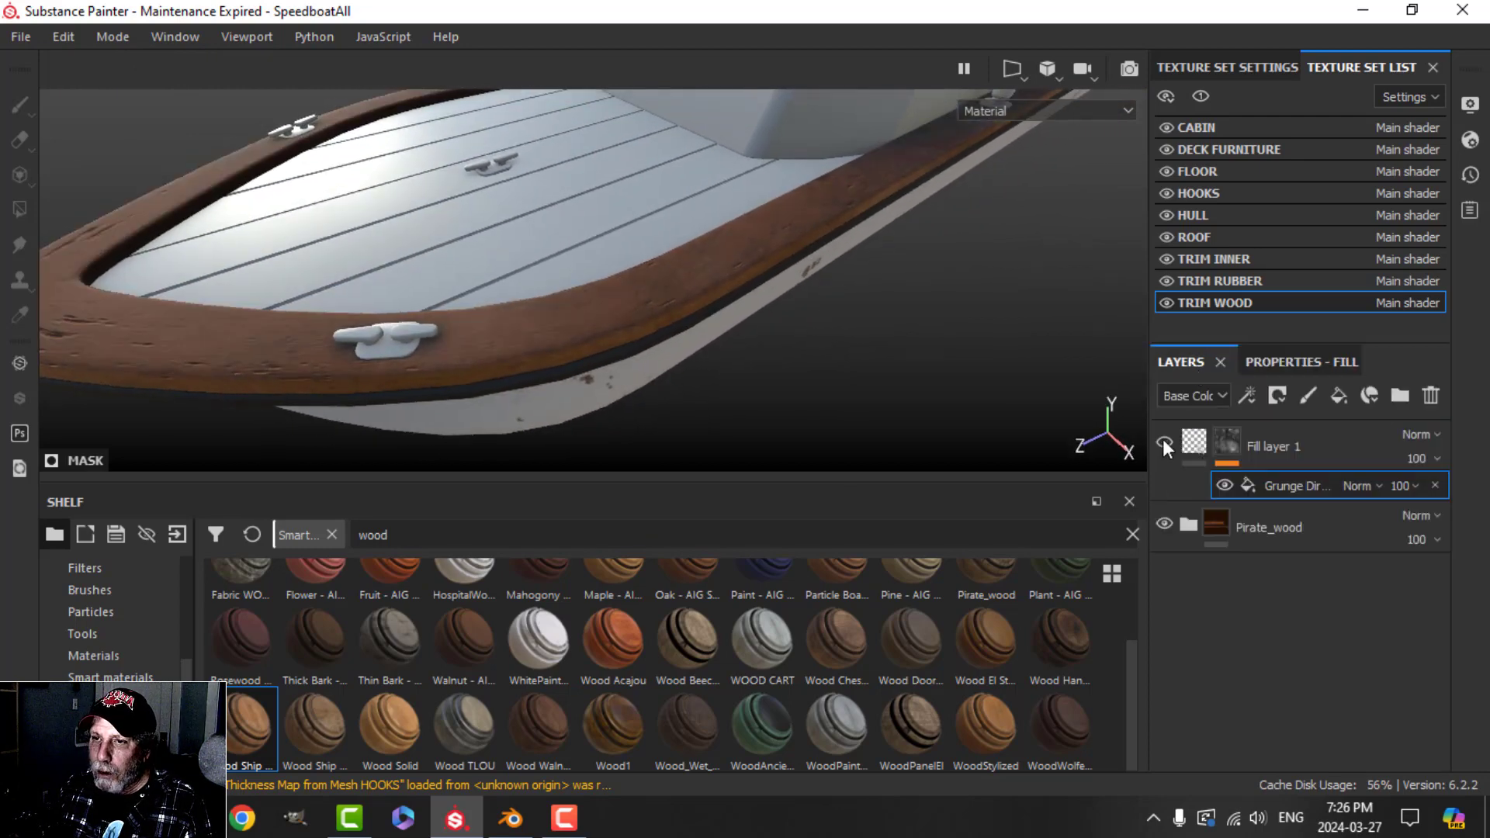
alt+drag(473, 318, 571, 344)
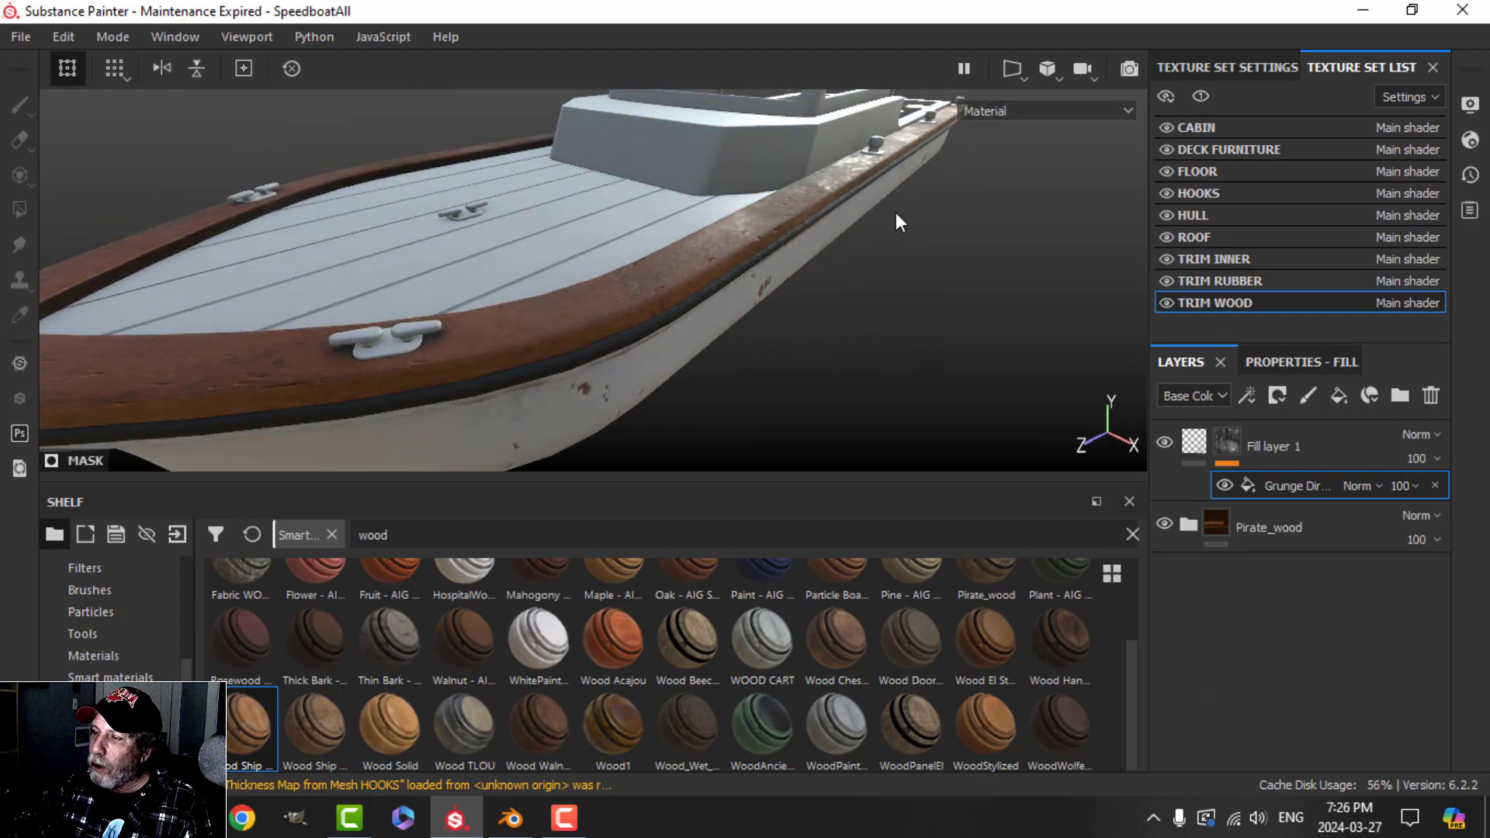
scroll(896, 222, down, 5)
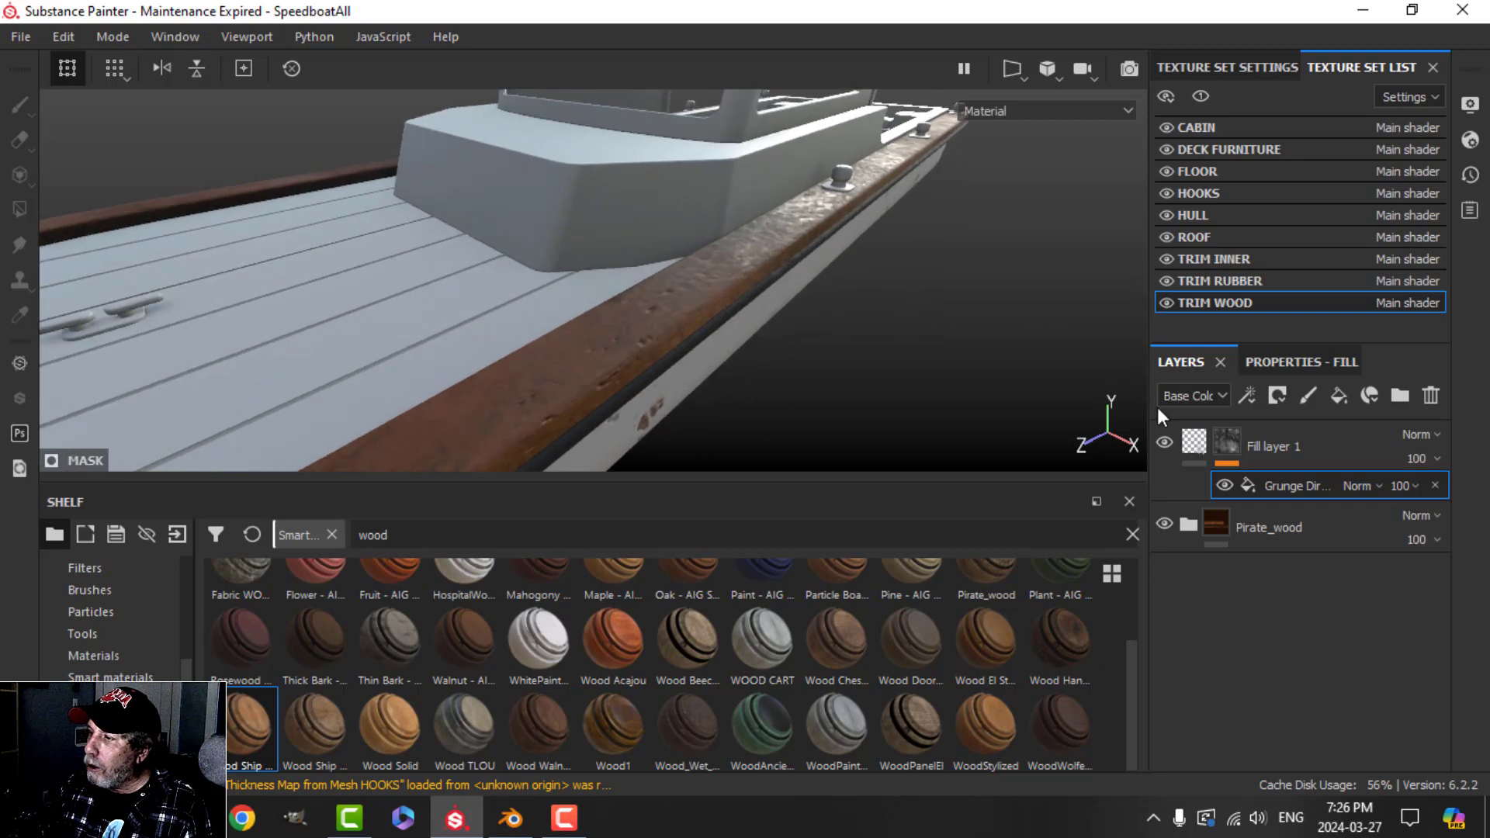
scroll(951, 310, down, 4)
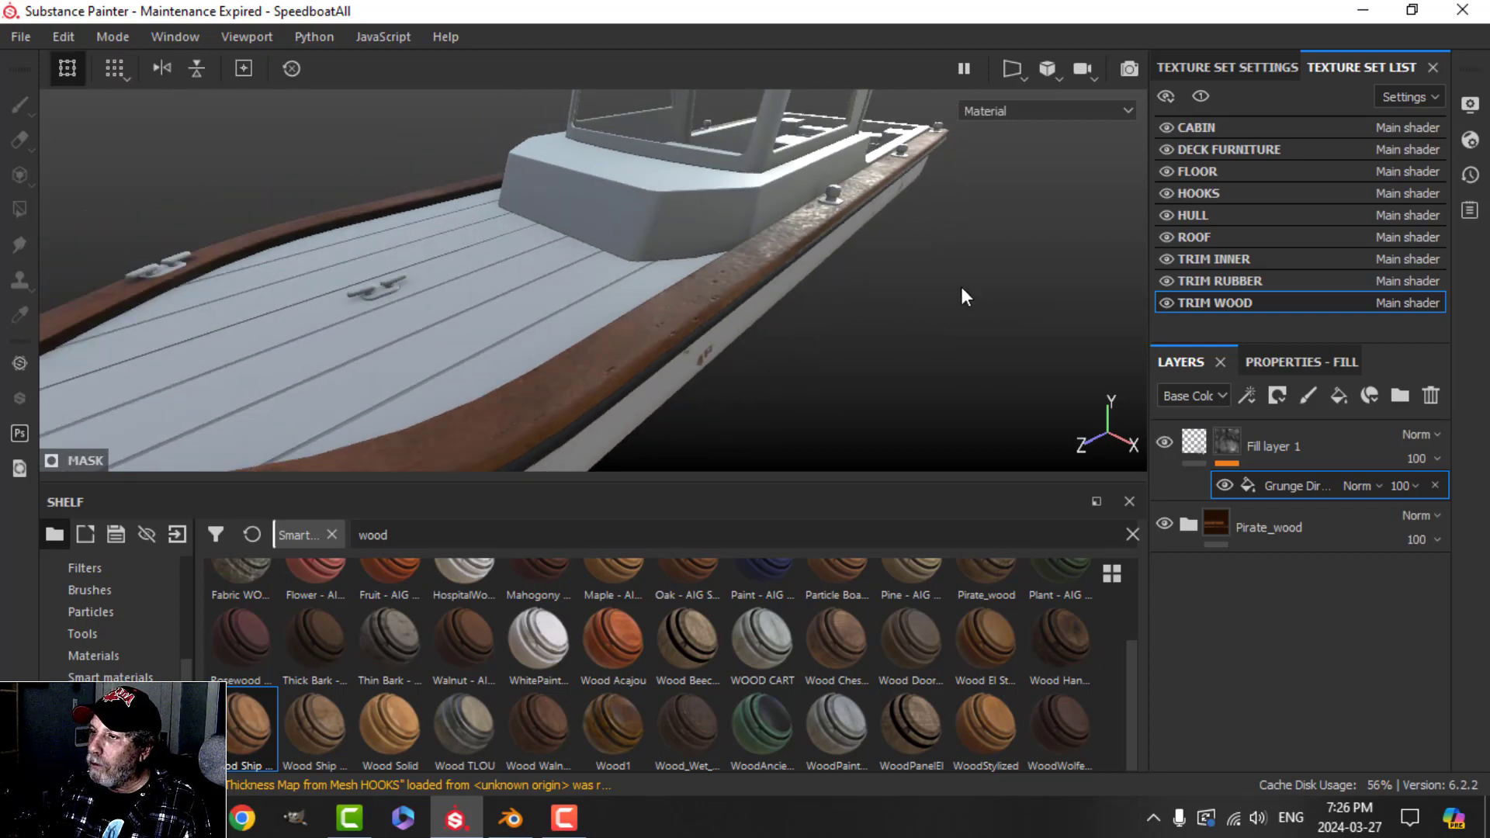
alt+drag(964, 297, 815, 349)
scroll(781, 393, down, 5)
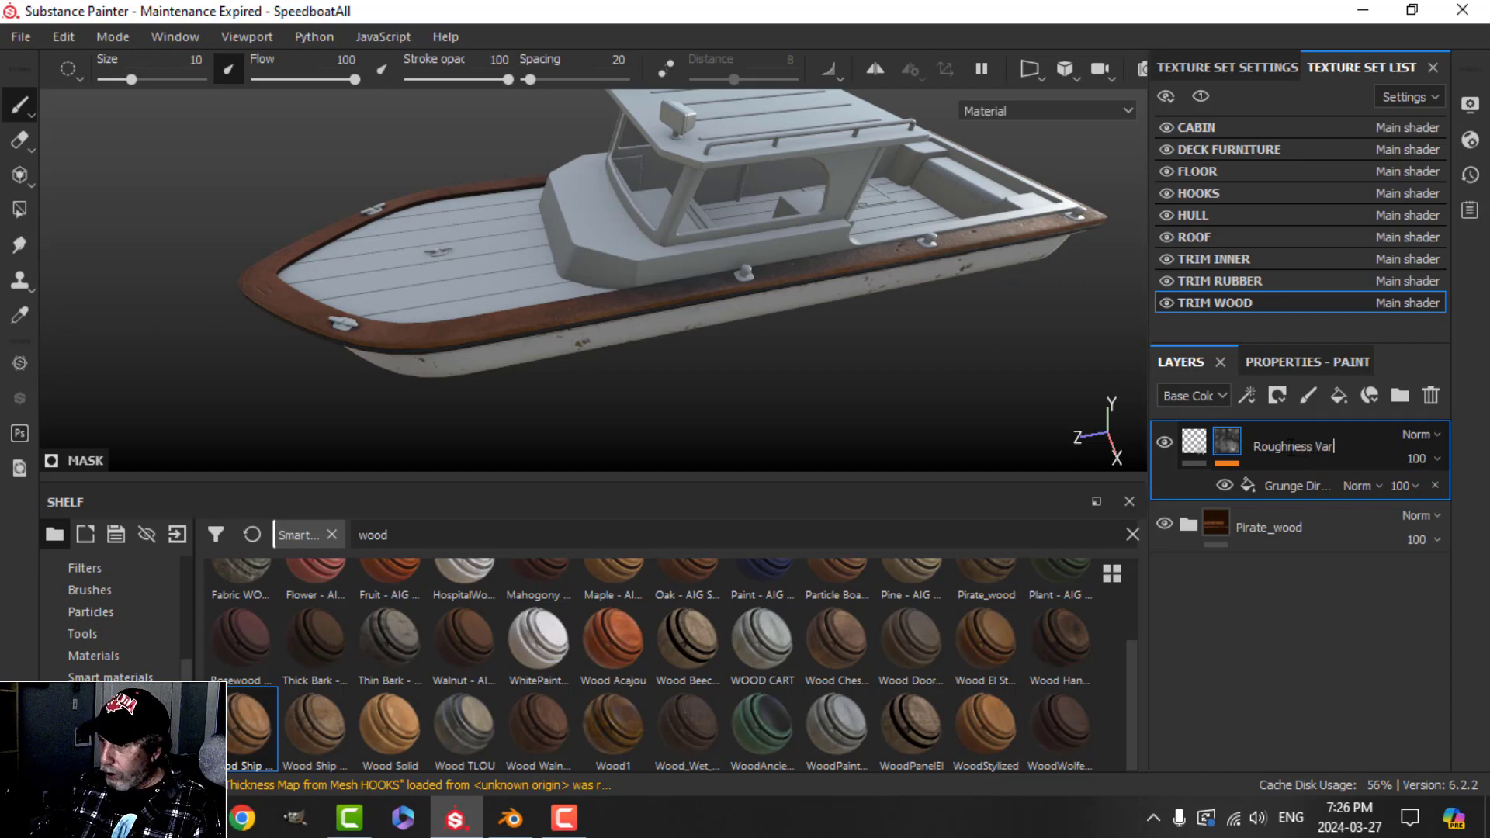
- Copy the Roughness Var layer and Pirate_wood group from the TRIM WOOD texture set and paste them into the FLOOR texture set
click(1206, 443)
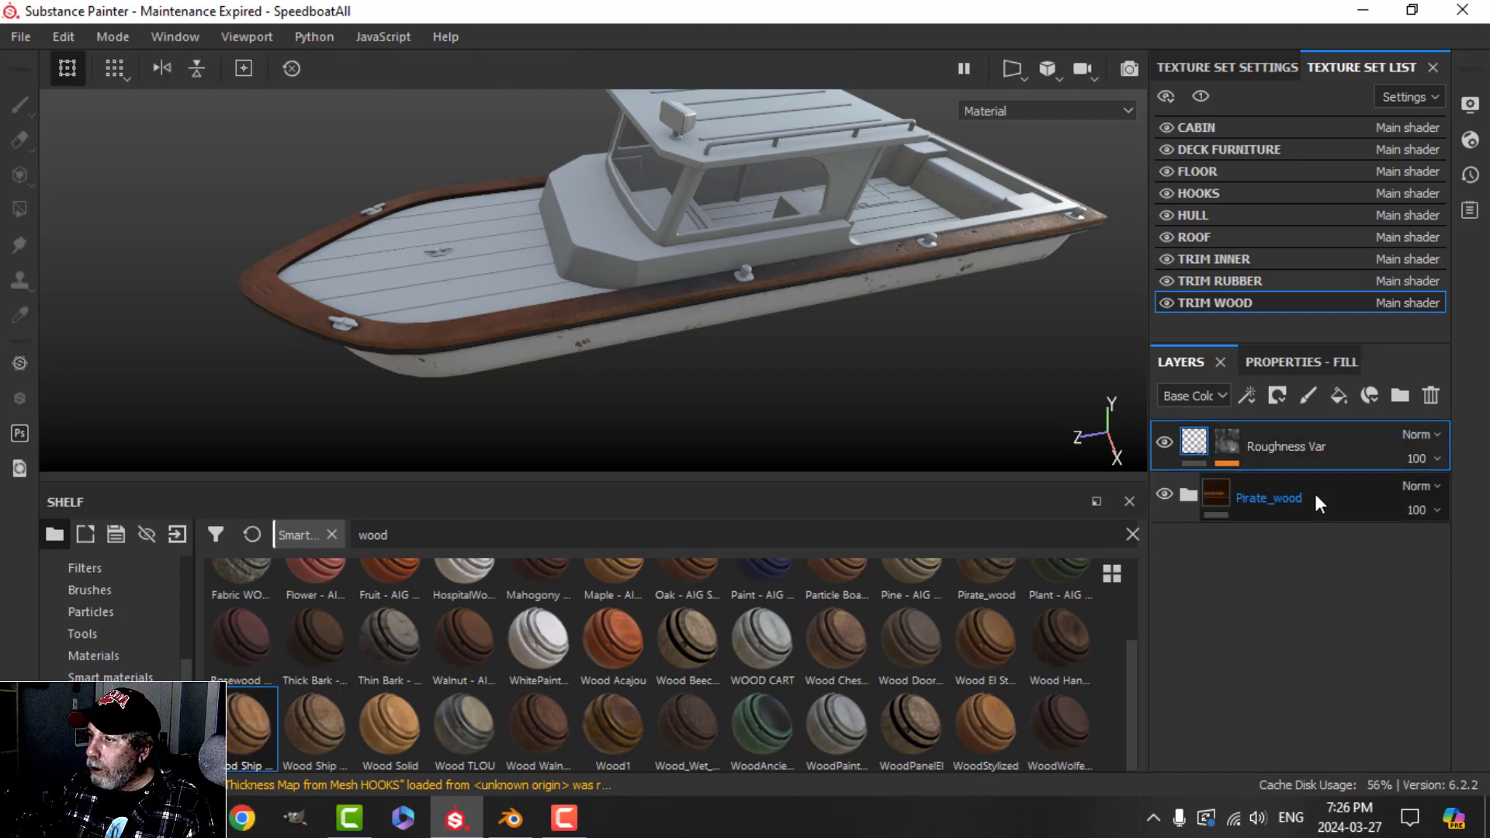
ctrl+click(1264, 491)
right_click(1197, 439)
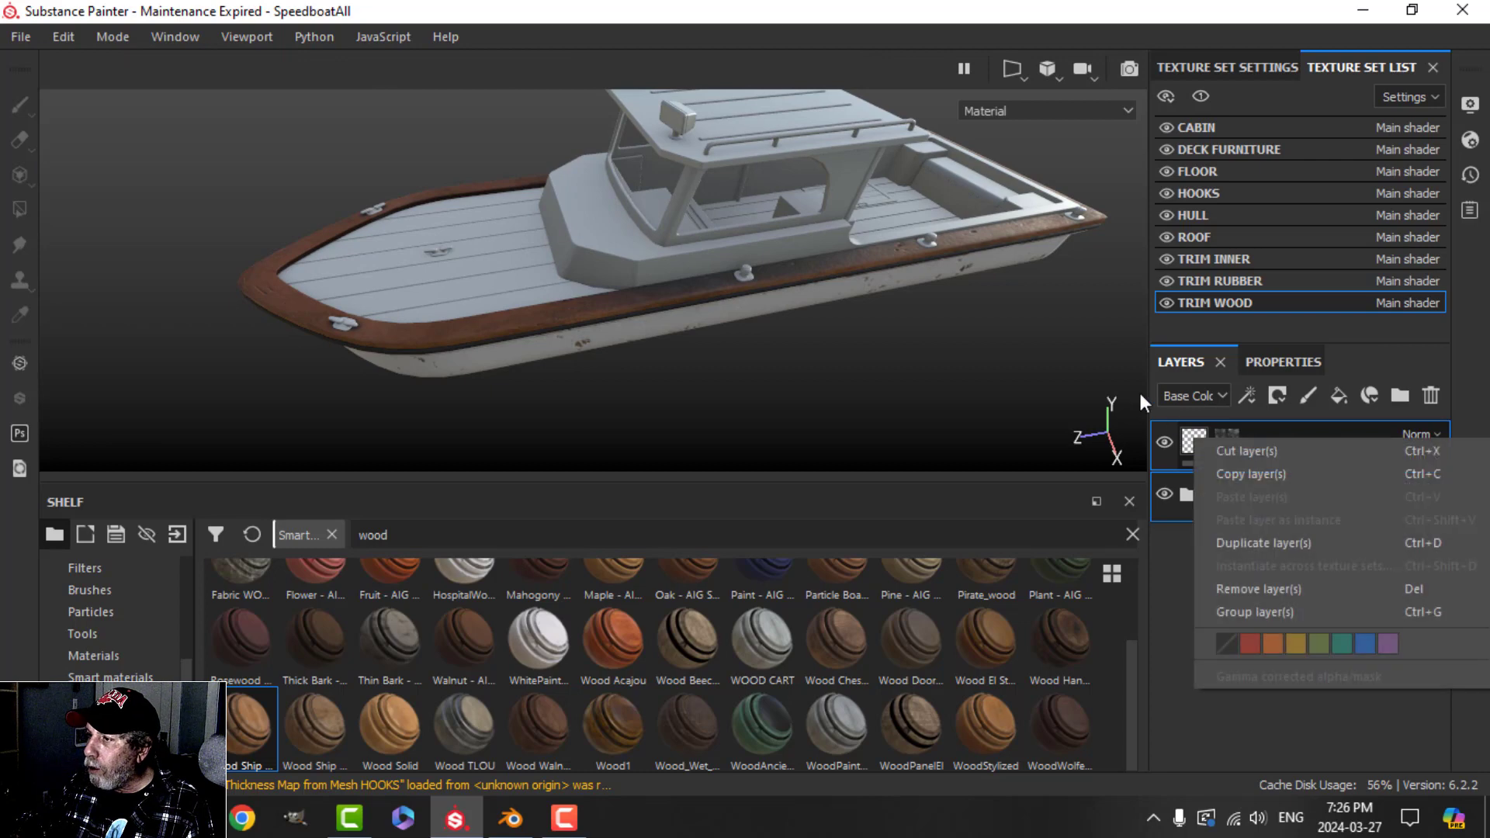
click(1248, 473)
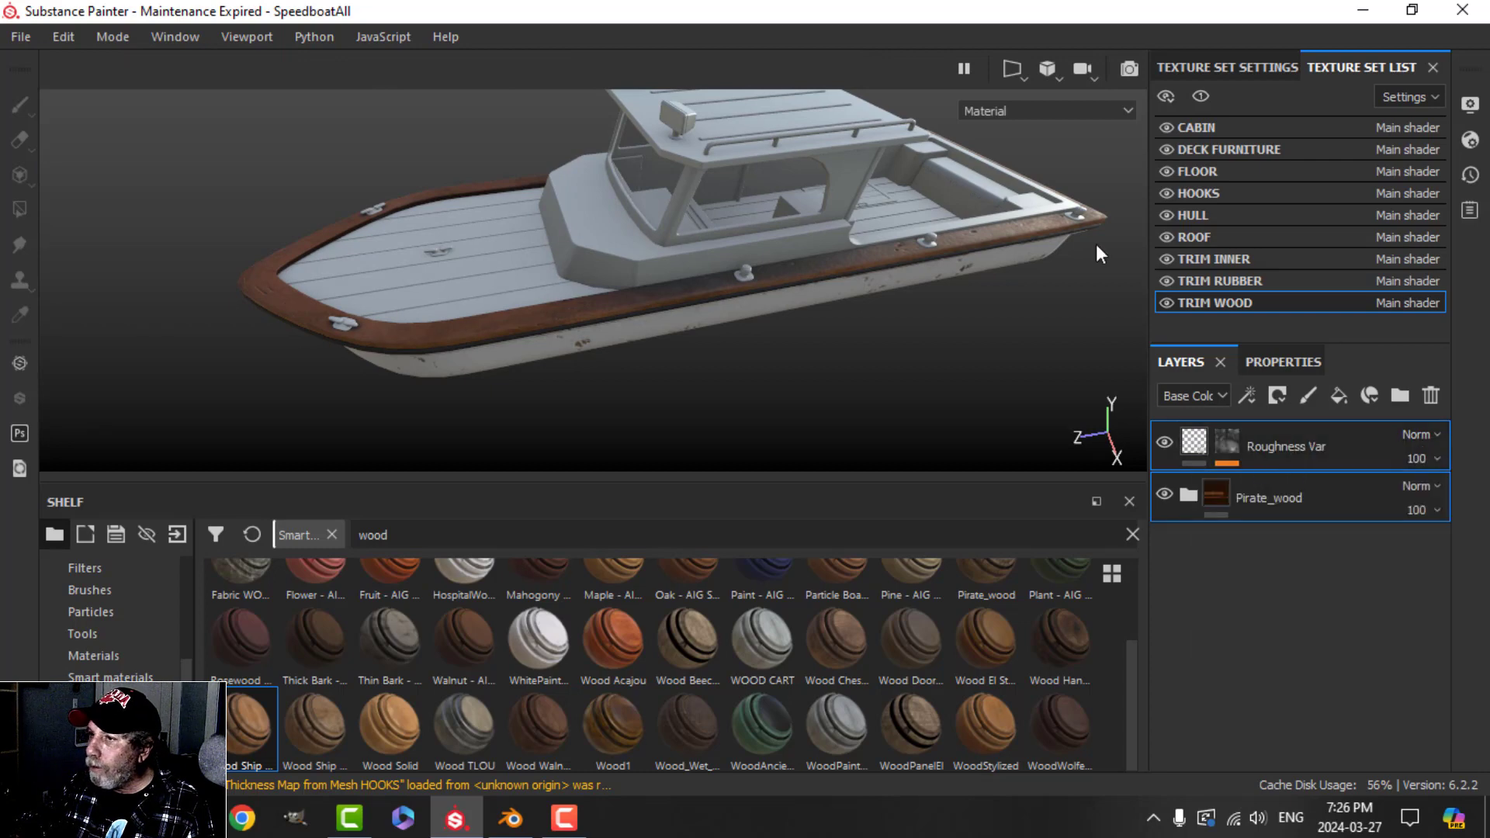
click(1205, 171)
click(1433, 394)
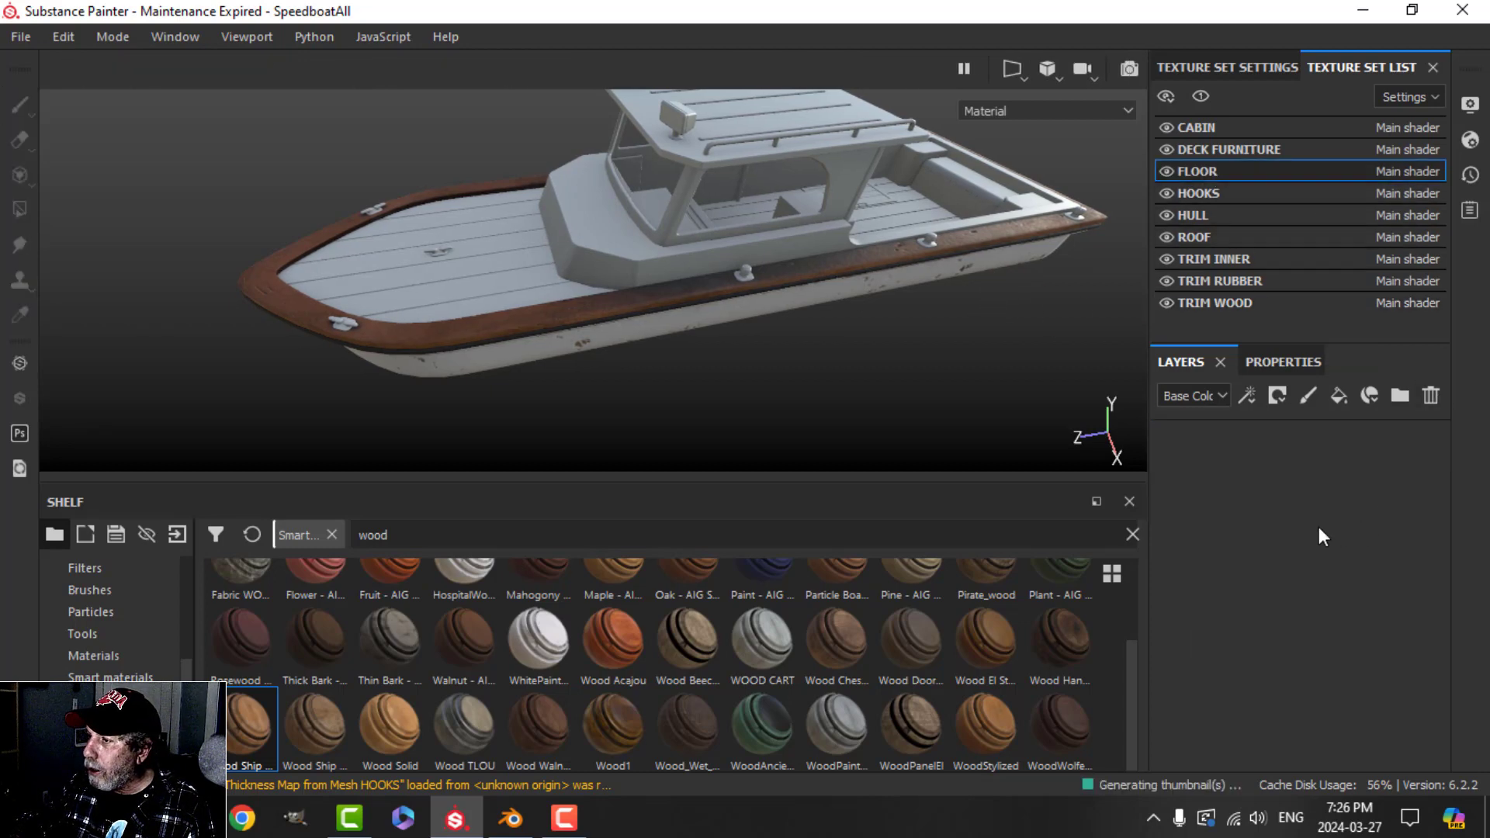
right_click(1246, 489)
click(1280, 546)
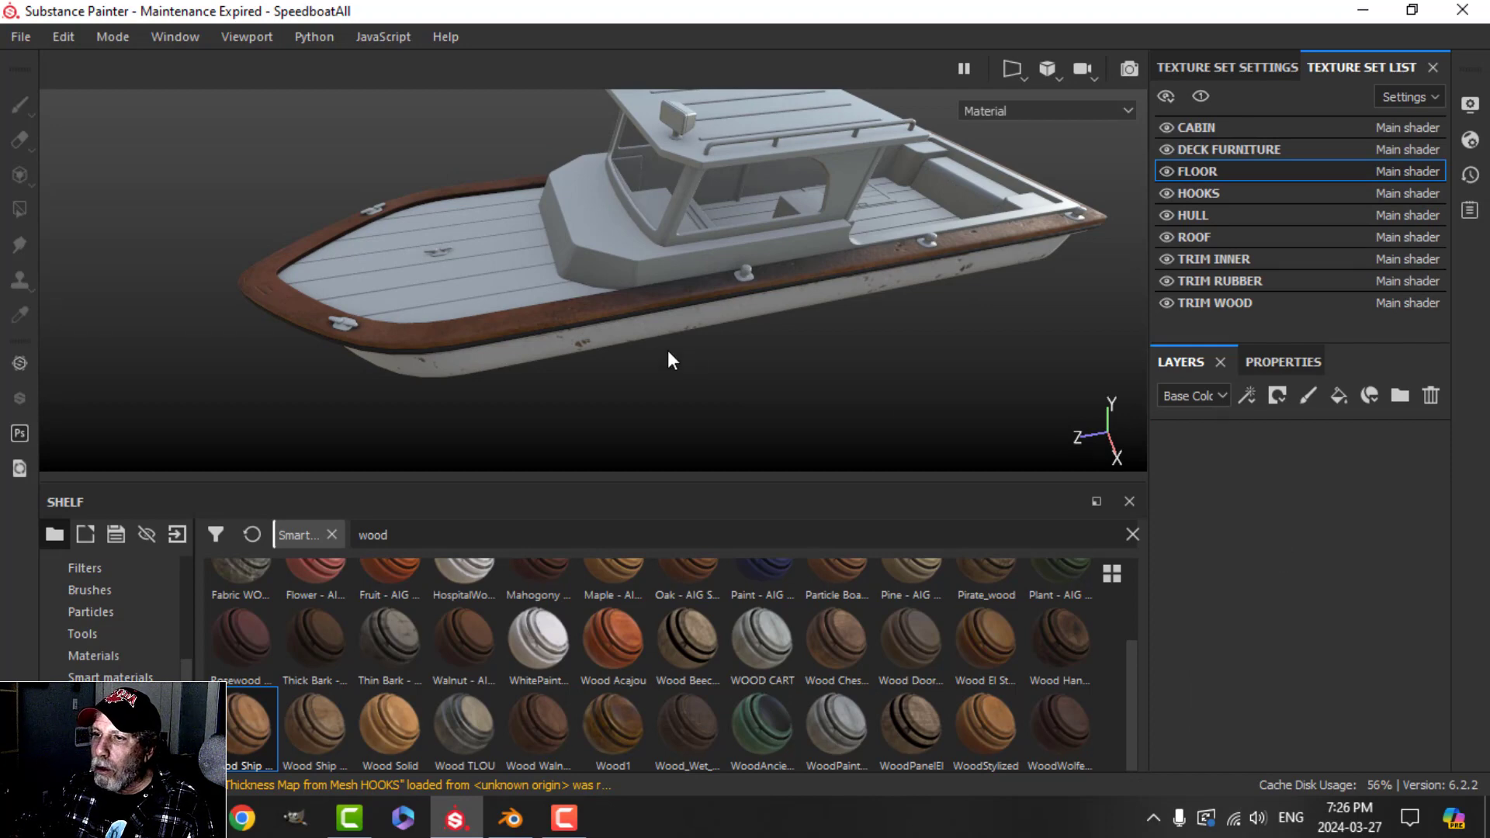
- Examine the wood planks on the bow deck and along the side toward the stern
scroll(516, 310, up, 3)
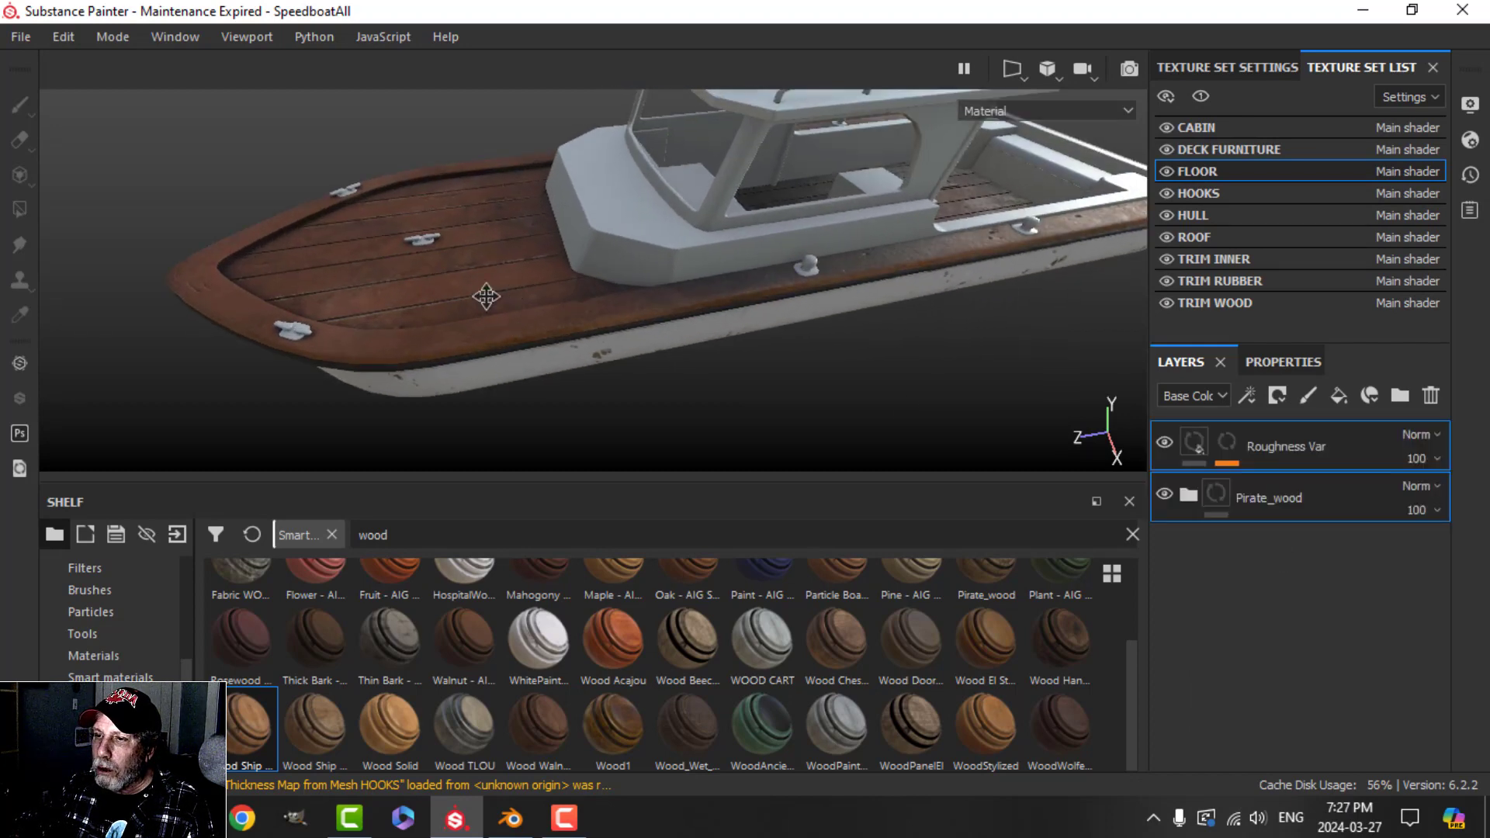
alt+middle_drag(486, 296, 426, 321)
scroll(426, 321, up, 3)
alt+drag(427, 319, 473, 308)
shift+right_drag(503, 298, 359, 335)
scroll(421, 285, up, 3)
alt+drag(433, 291, 452, 306)
scroll(575, 305, down, 3)
alt+middle_drag(970, 294, 542, 304)
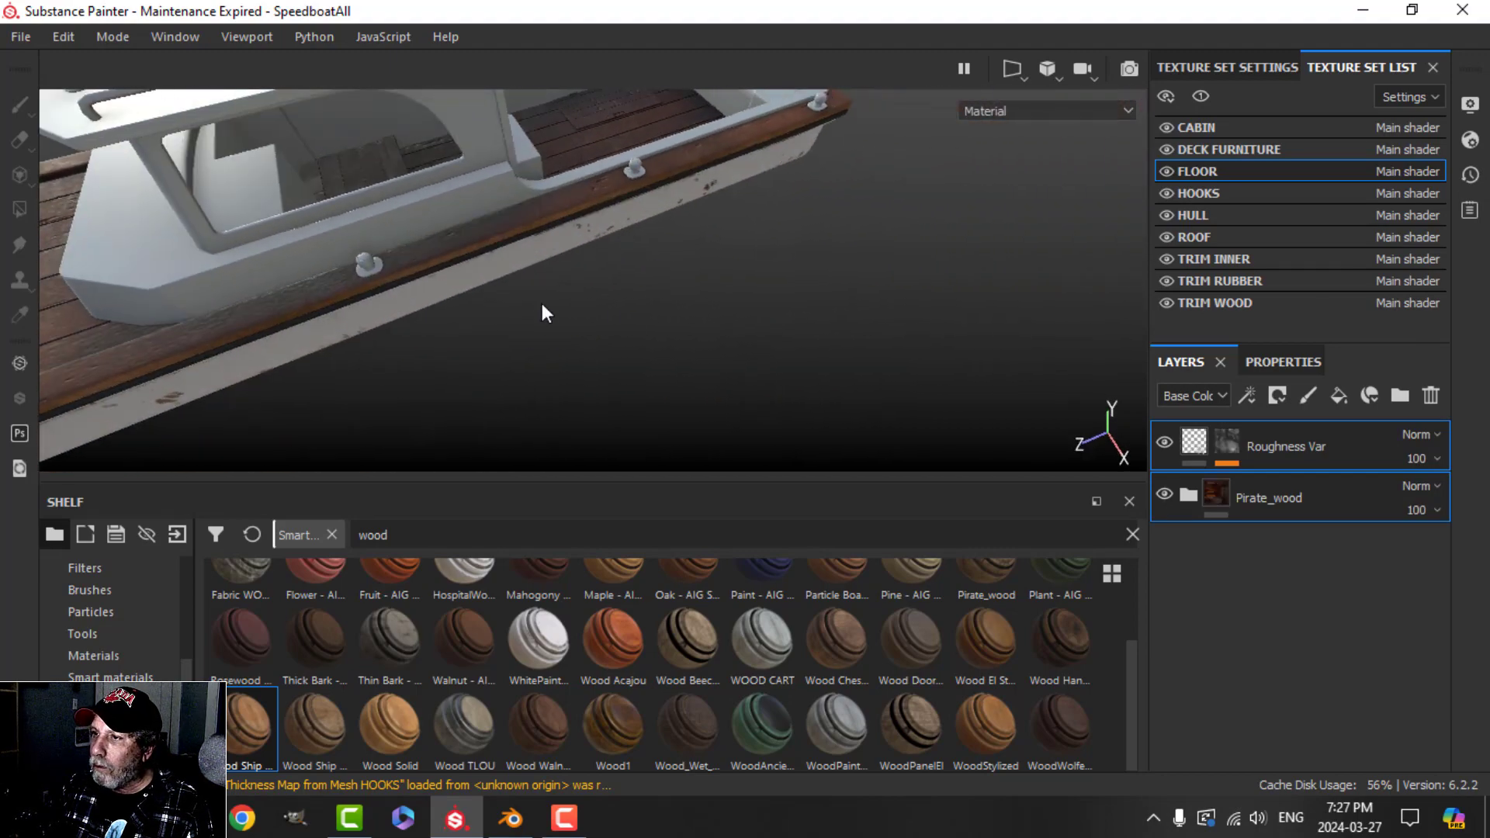
alt+drag(606, 293, 359, 283)
mouse_move(768, 341)
alt+middle_down()
mouse_move(568, 219)
mouse_move(519, 289)
alt+middle_up()
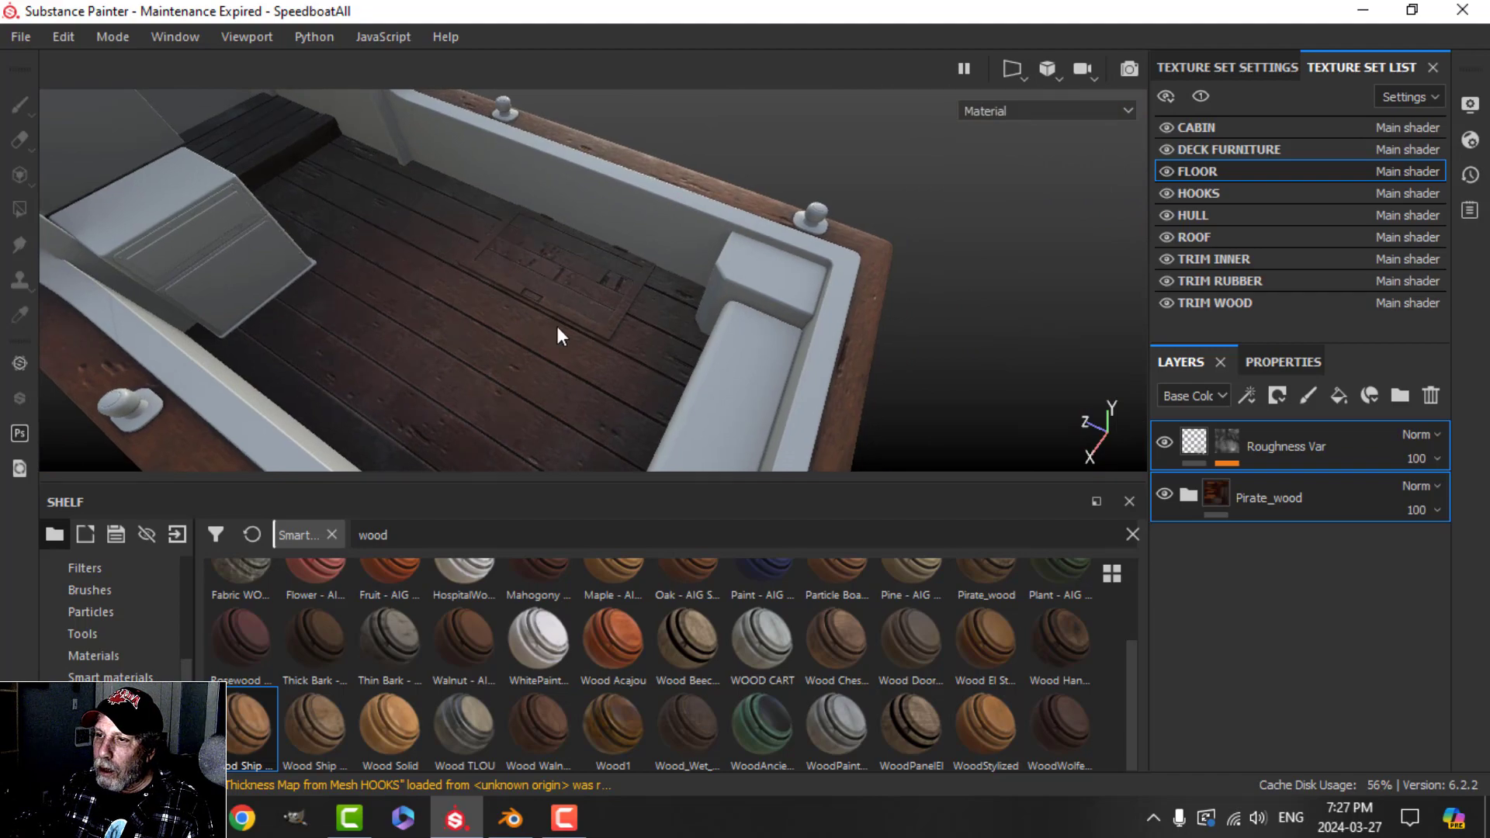
- Examine the stern cockpit's floorboards and recessed hatch up close from several angles
scroll(559, 326, down, 3)
scroll(570, 325, up, 5)
alt+drag(601, 319, 579, 298)
scroll(621, 299, up, 3)
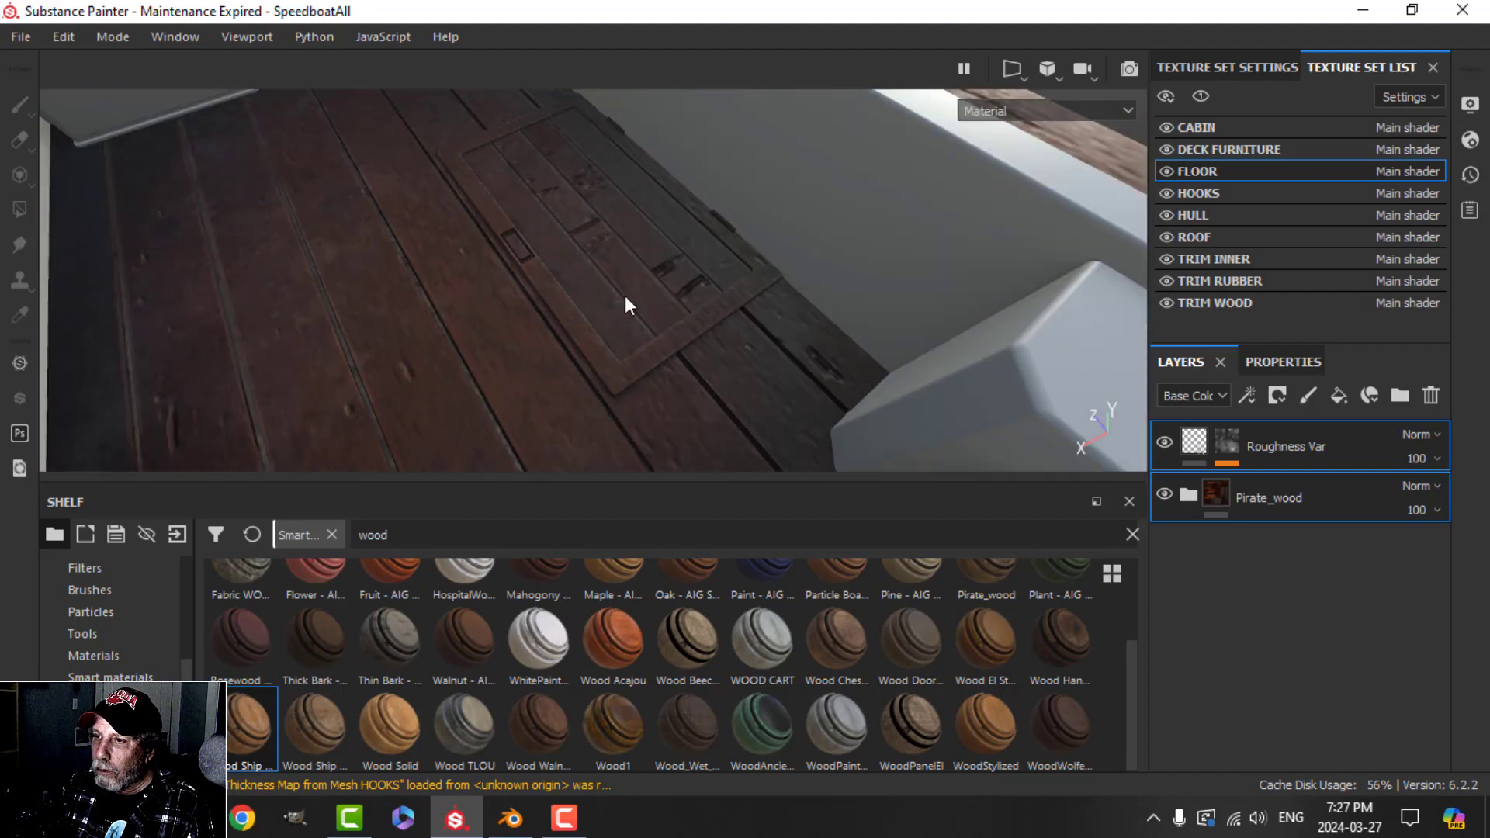
alt+middle_drag(625, 298, 632, 340)
scroll(613, 315, down, 2)
scroll(613, 315, up, 2)
alt+drag(613, 315, 602, 293)
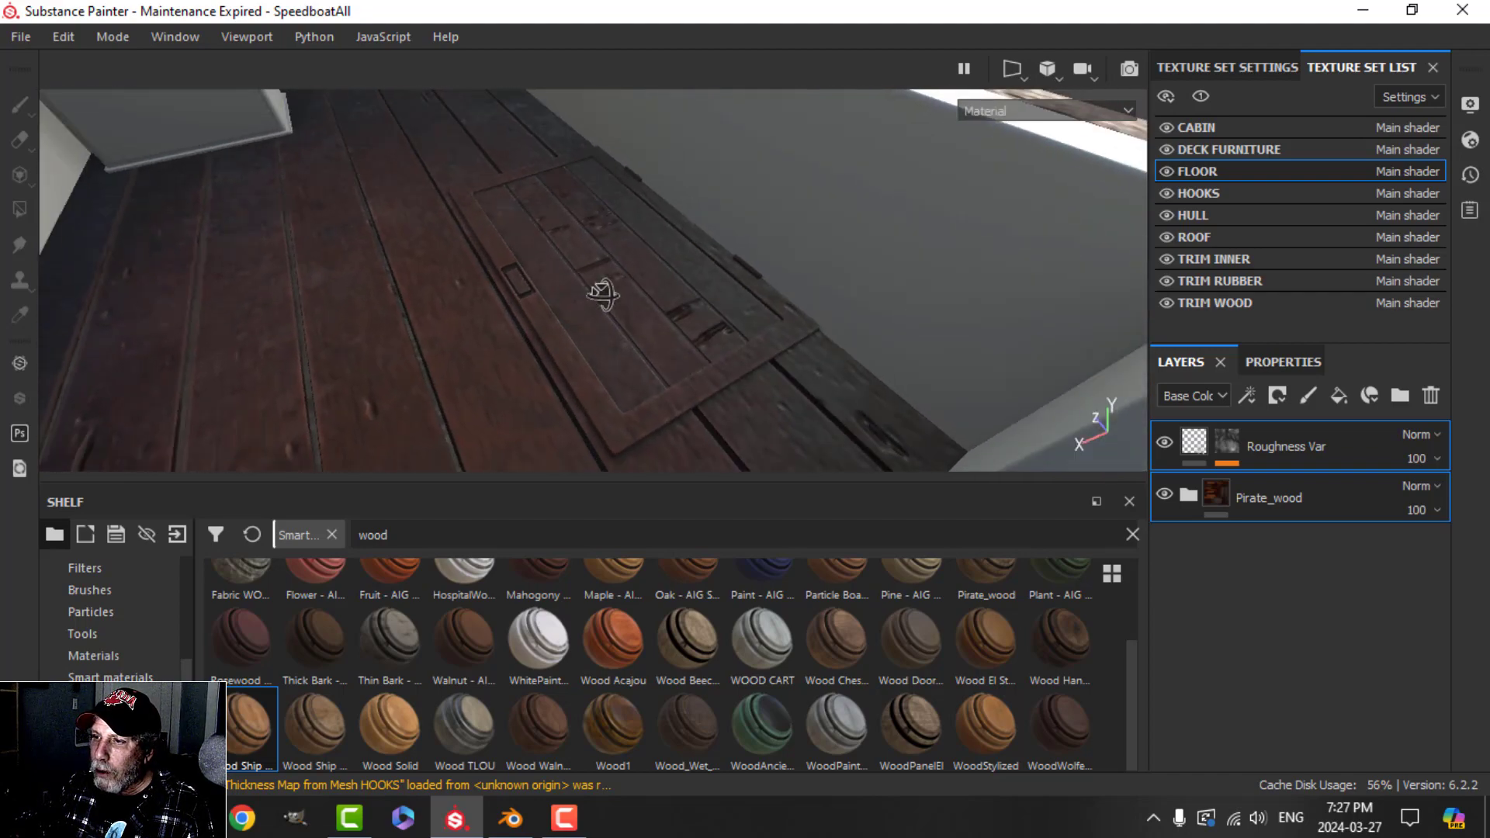
scroll(516, 363, down, 3)
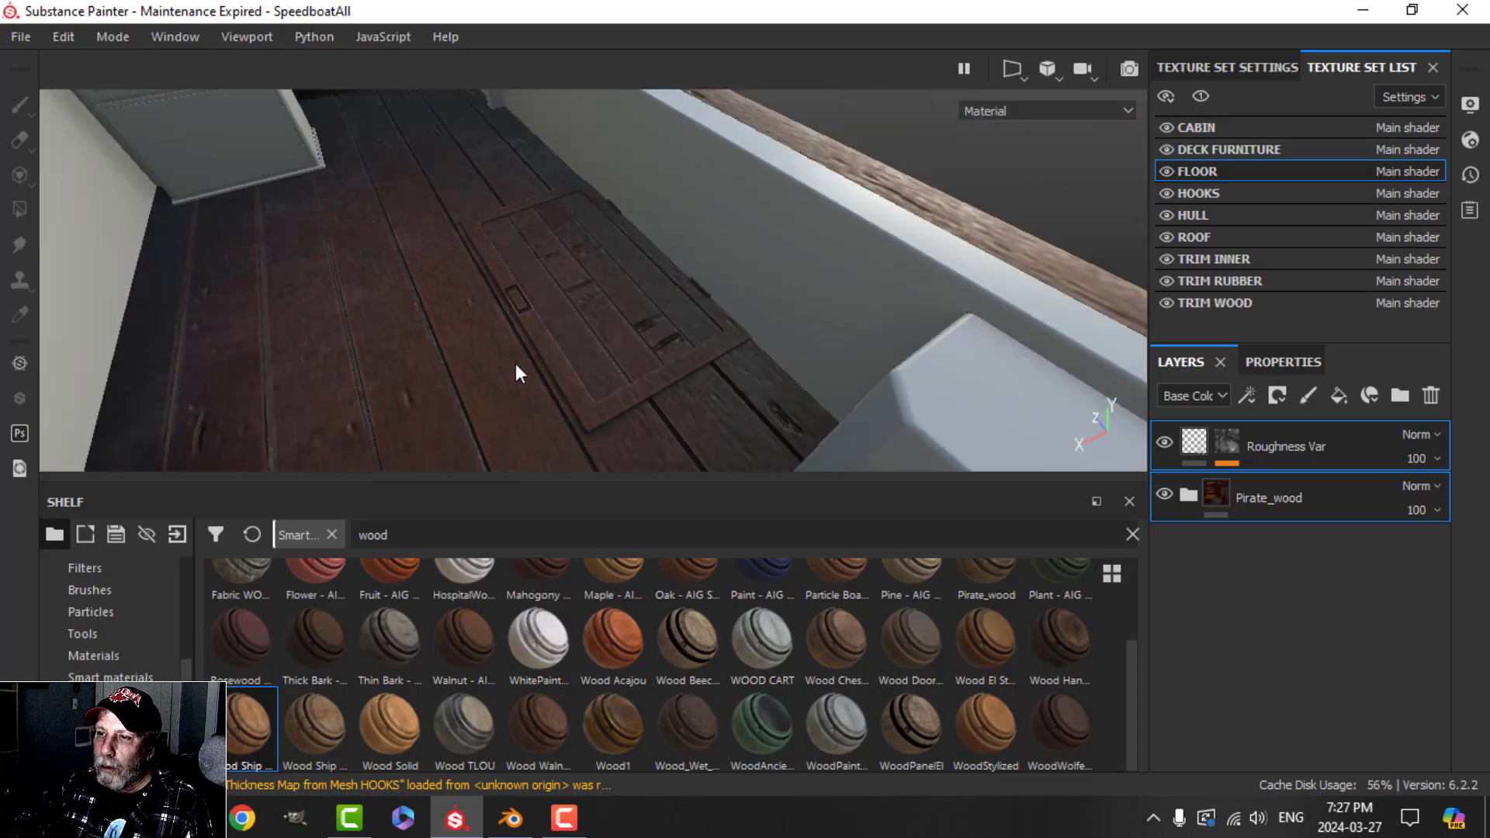
mouse_move(515, 365)
alt+middle_down()
mouse_move(579, 386)
mouse_move(591, 418)
alt+middle_up()
alt+middle_drag(548, 246, 566, 362)
scroll(566, 359, up, 2)
alt+drag(567, 359, 537, 318)
shift+right_drag(566, 275, 460, 286)
scroll(620, 380, up, 3)
alt+middle_drag(619, 379, 593, 199)
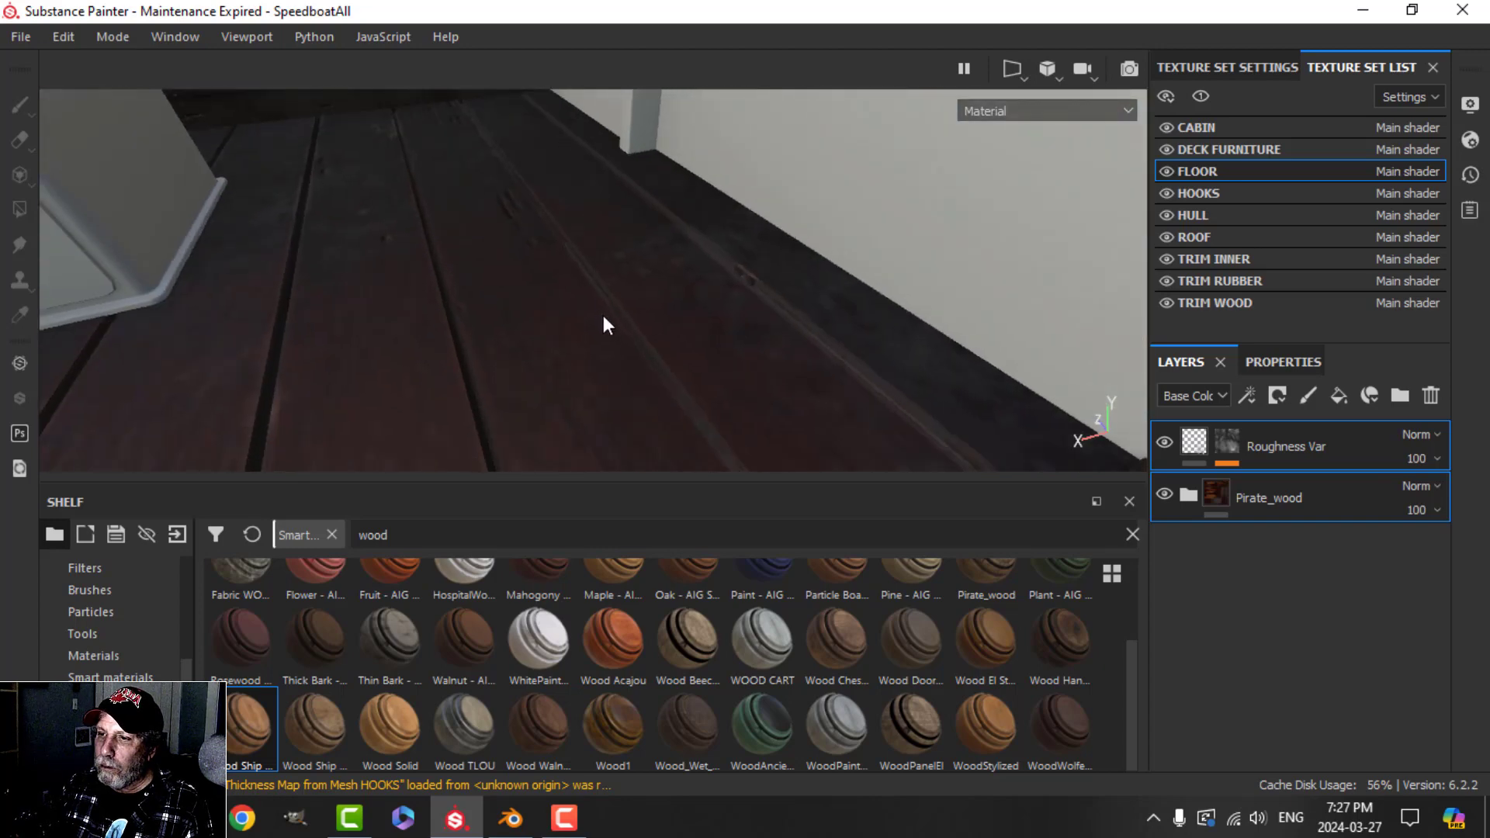
scroll(607, 317, down, 6)
alt+middle_drag(630, 317, 639, 294)
alt+drag(639, 293, 617, 287)
- Expand the floor's Pirate_wood group, review its layers and toggle the Dirt layer's visibility to compare its effect
click(1186, 497)
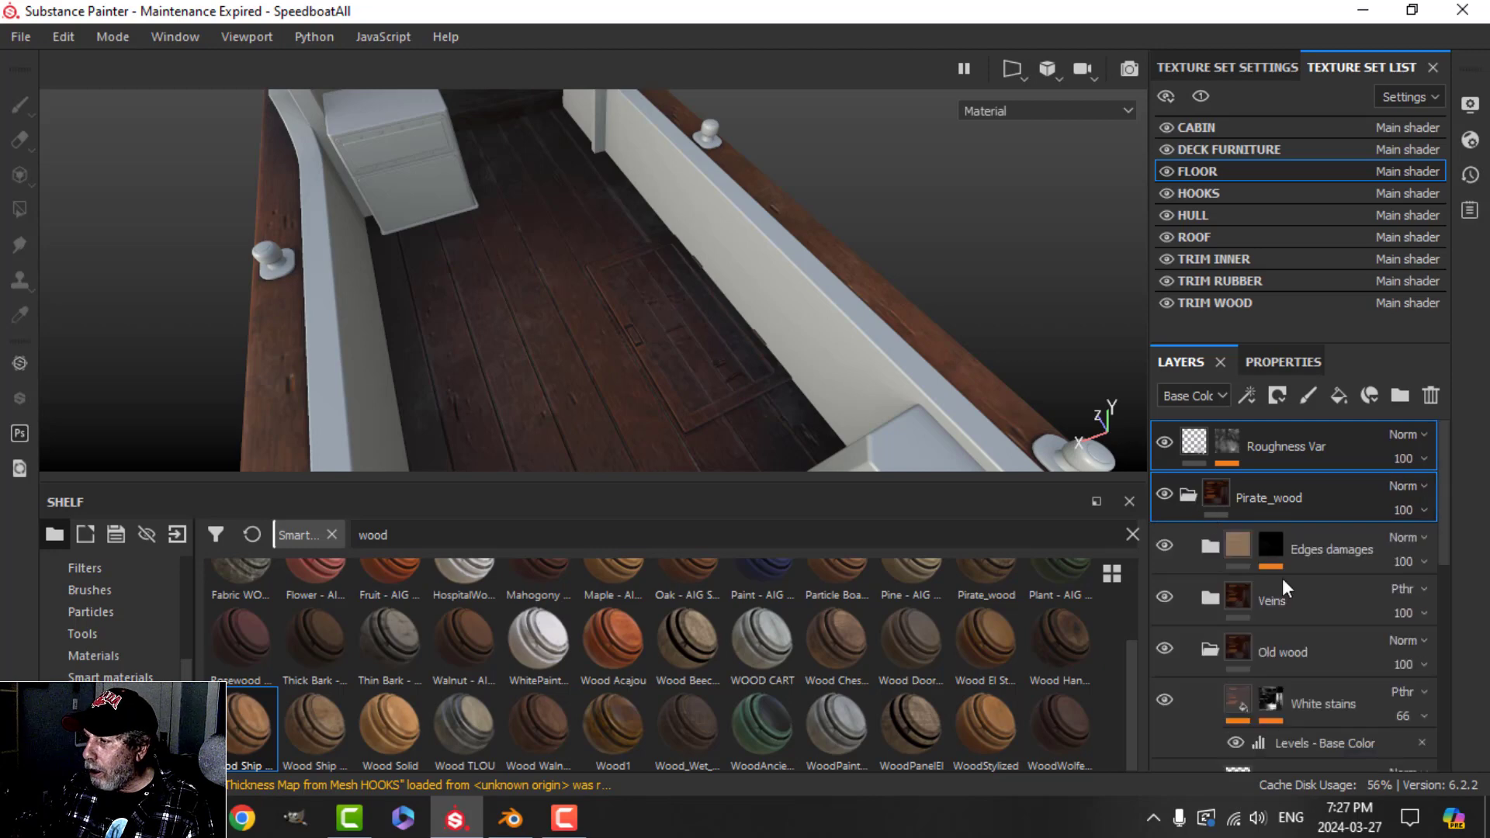
scroll(776, 366, up, 3)
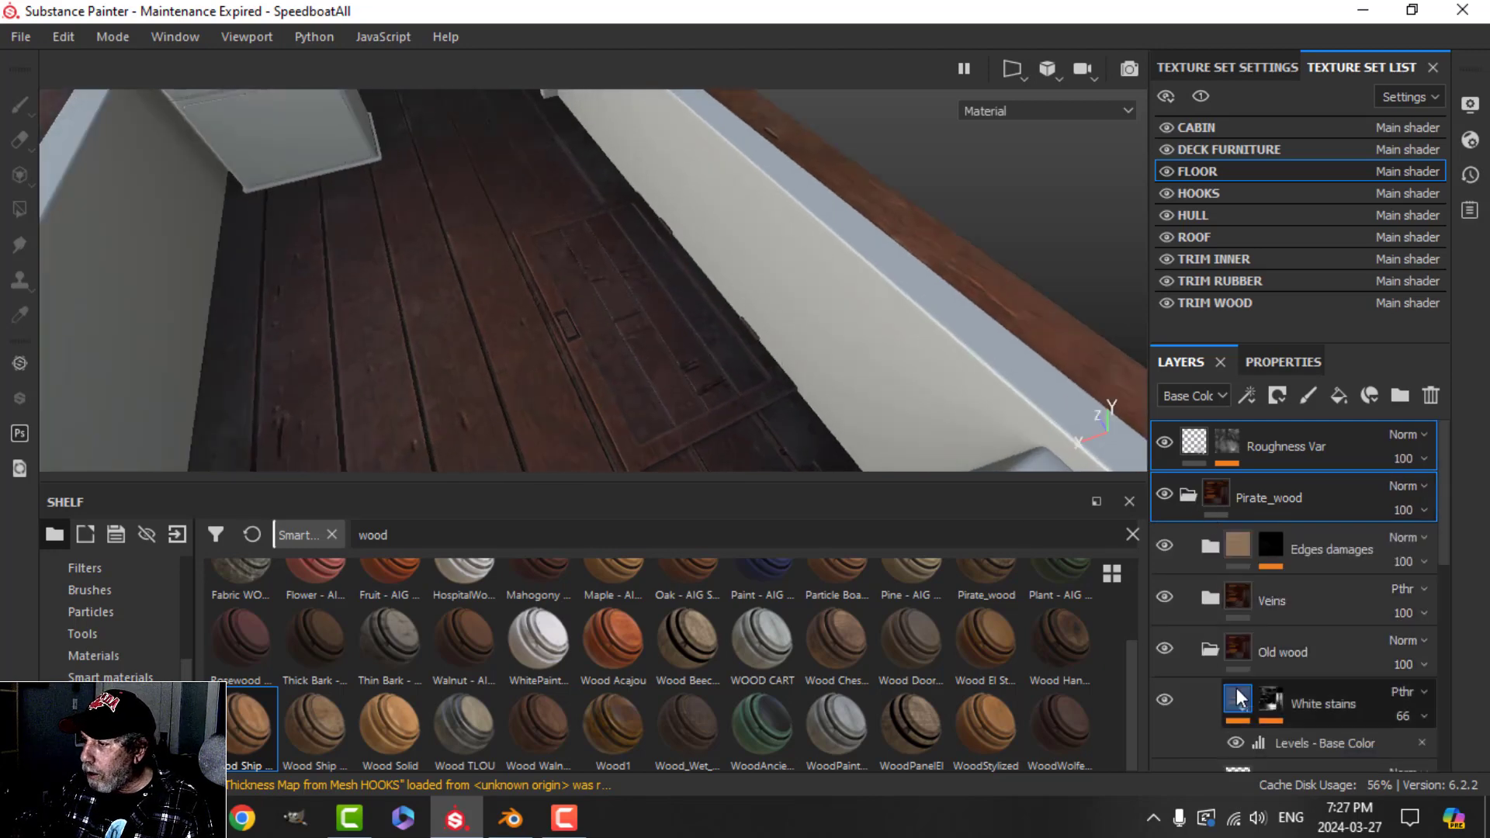
scroll(1230, 686, down, 3)
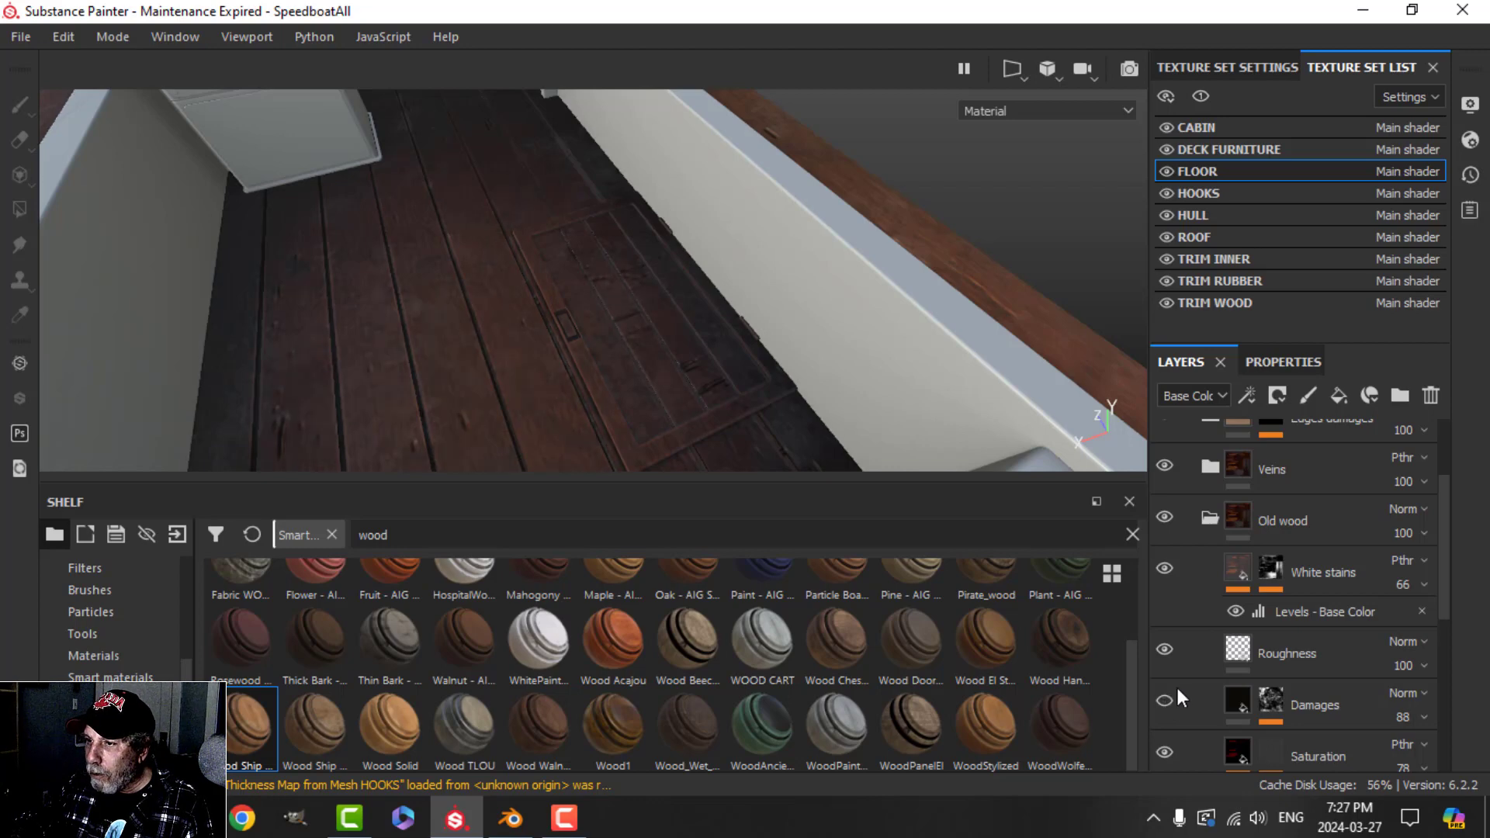
scroll(1181, 685, down, 3)
scroll(1191, 679, down, 1)
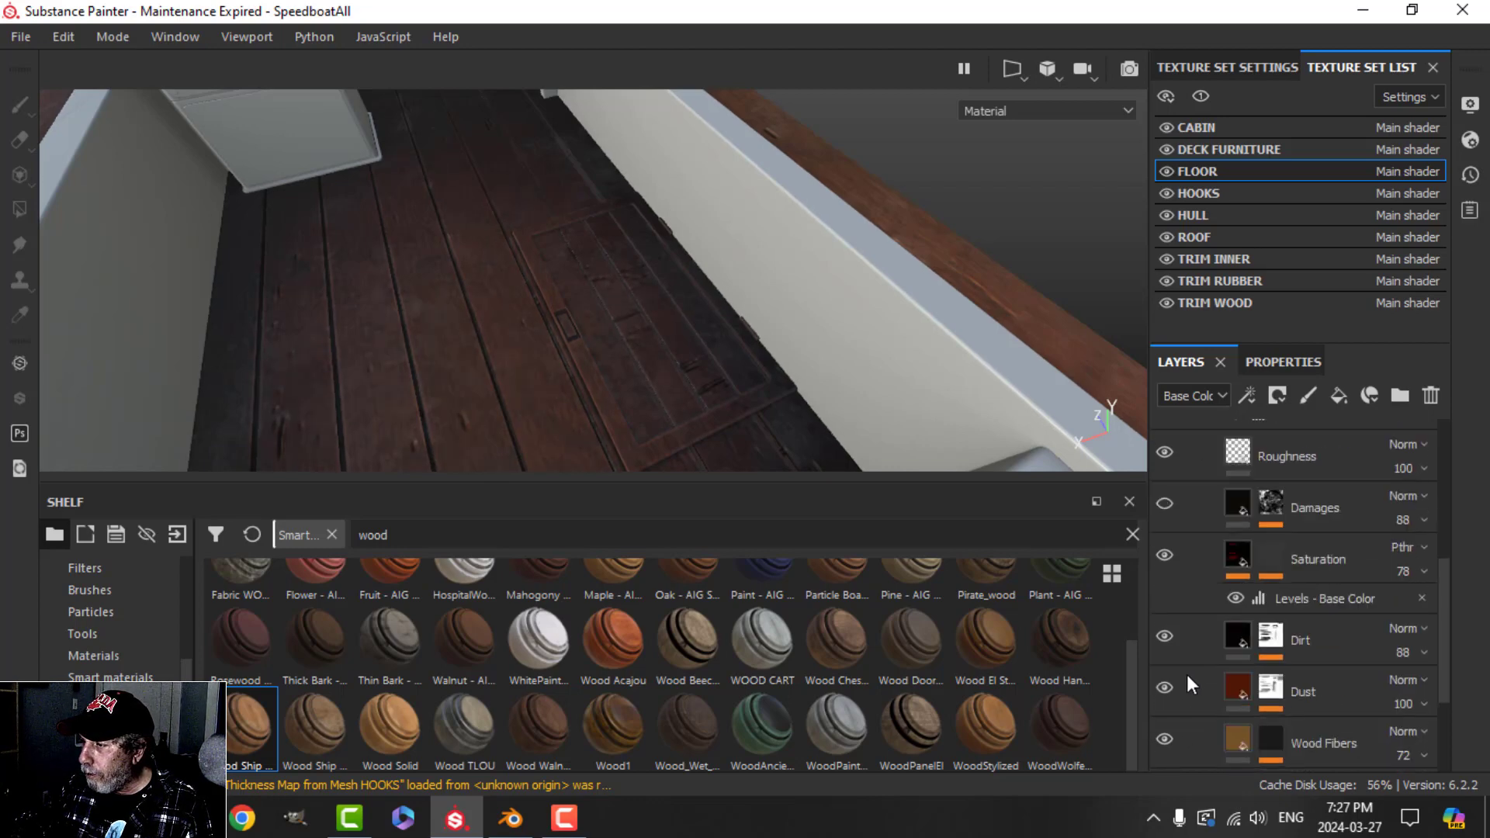
click(1165, 635)
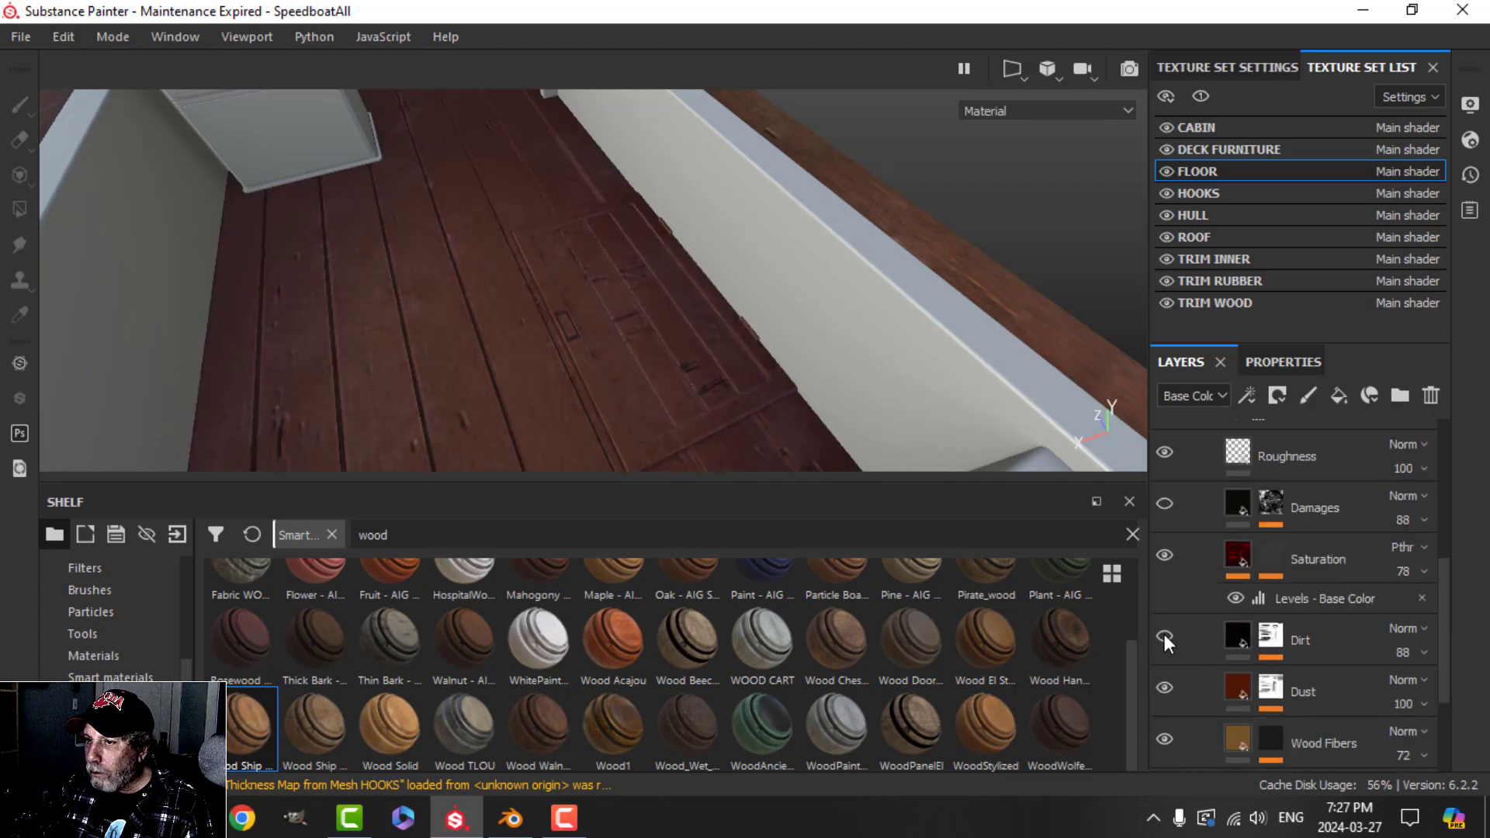
click(1164, 635)
scroll(1211, 642, down, 3)
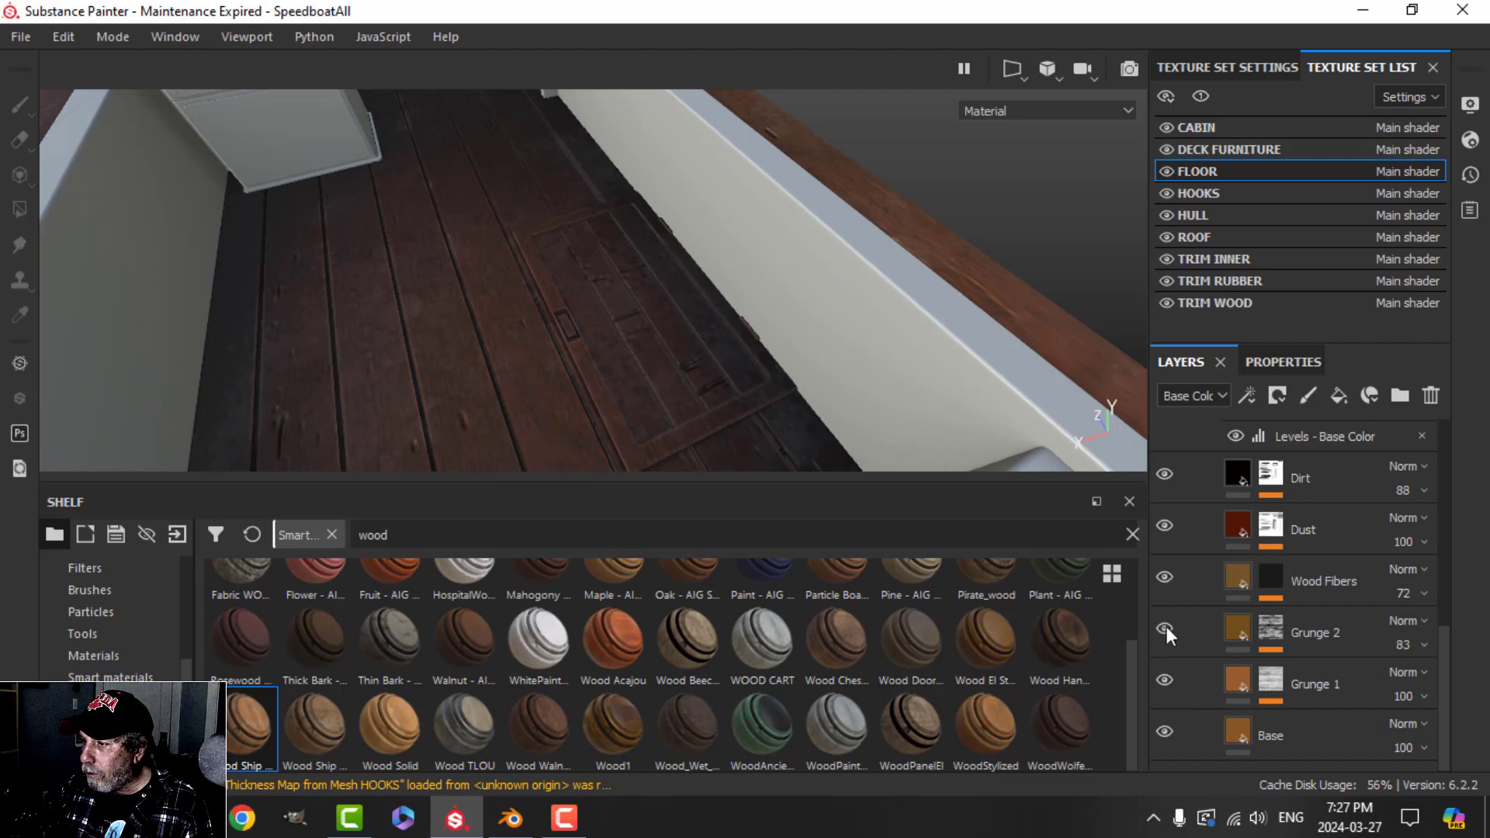
- Hide the floor's Roughness Var layer while viewing the hatch planks up close
alt+drag(607, 333, 614, 370)
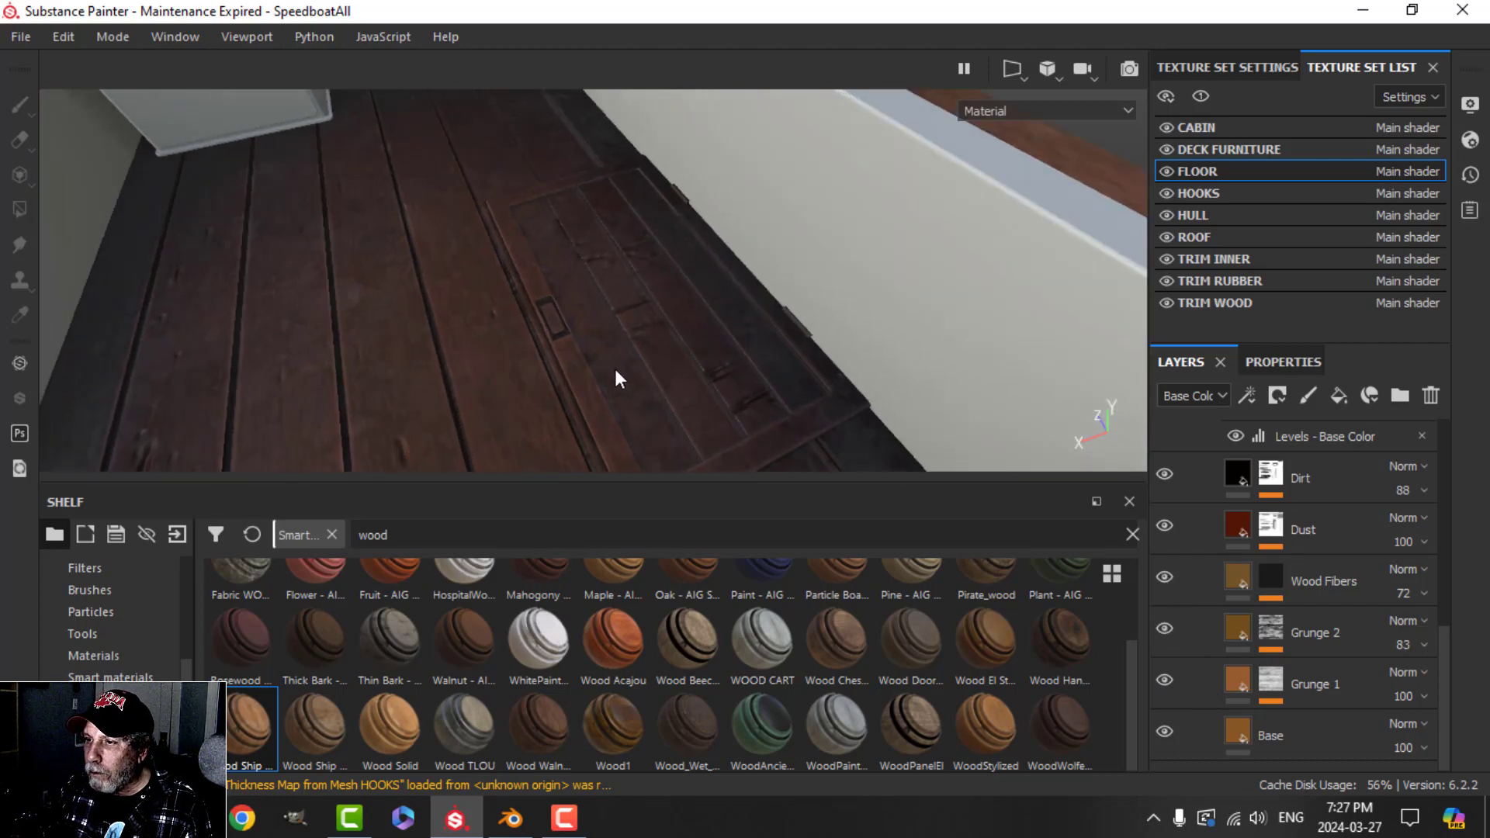
mouse_move(615, 370)
alt+right_down()
mouse_move(855, 357)
mouse_move(1101, 438)
alt+right_up()
scroll(1247, 524, up, 10)
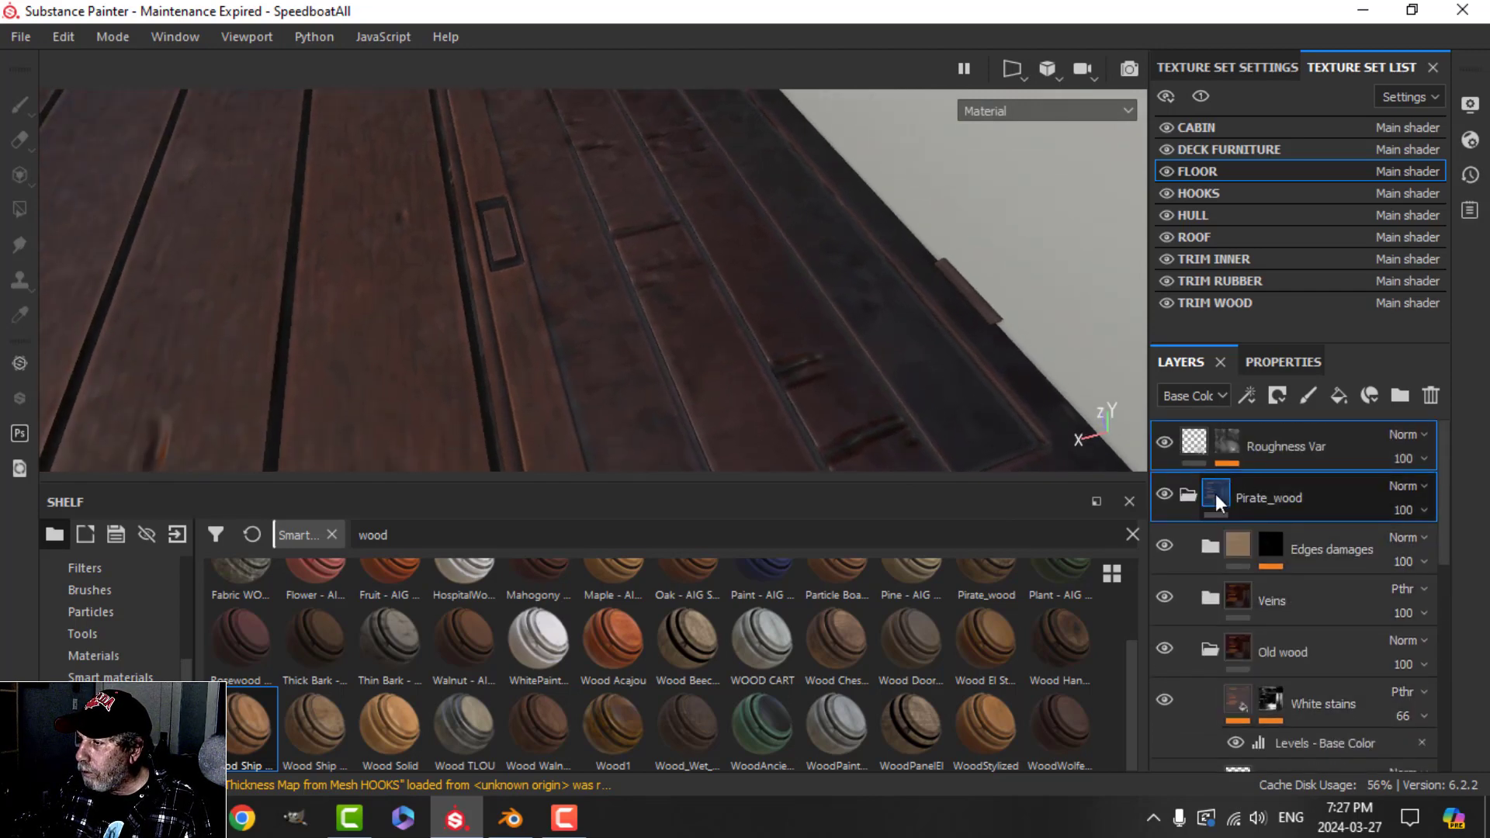
click(1167, 444)
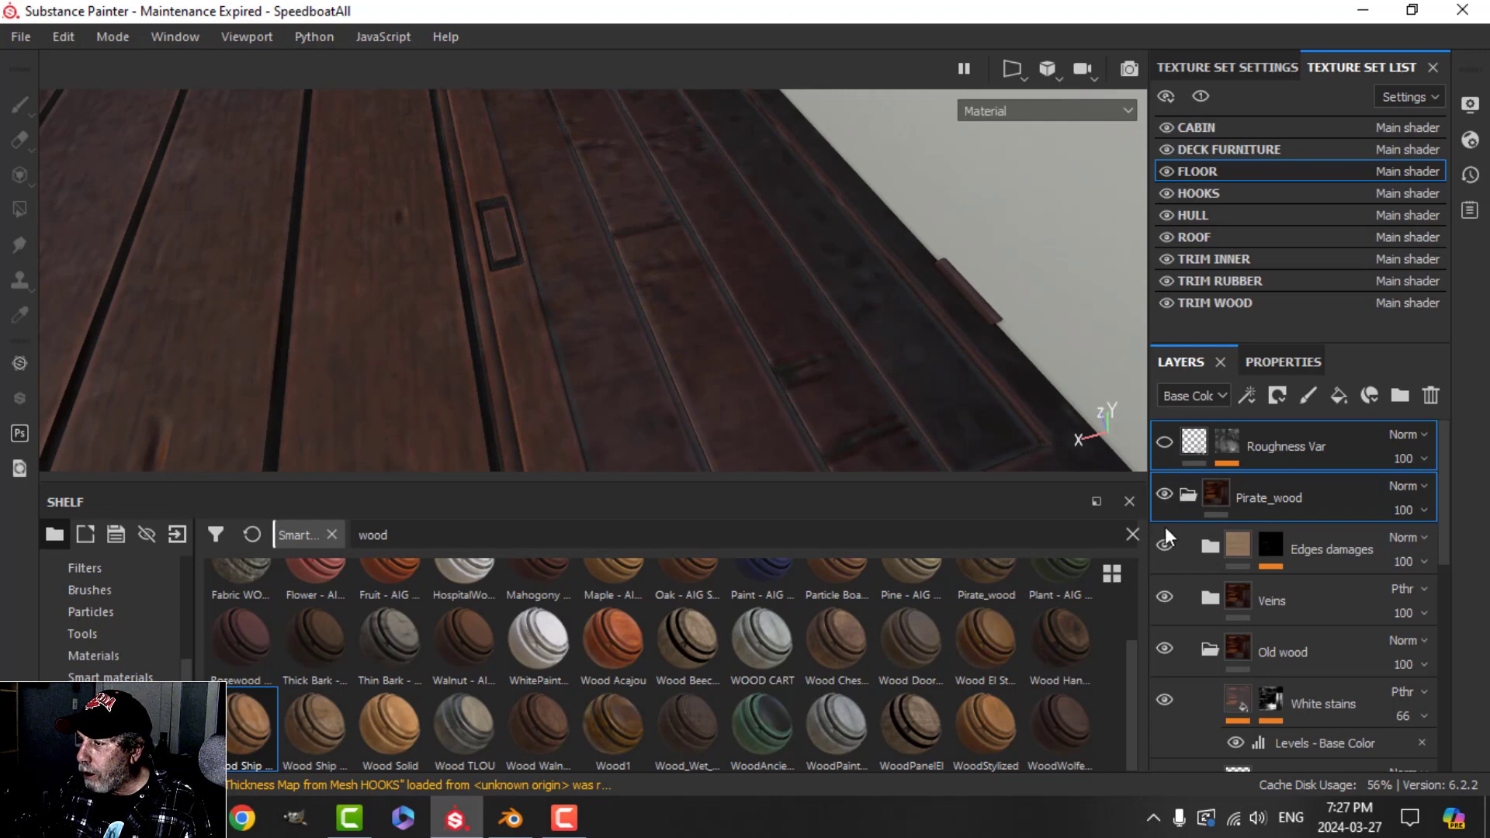
- Review the layers inside the Edges damages group, collapse it, and hide the floor's Veins group
click(1209, 546)
scroll(1280, 597, down, 1)
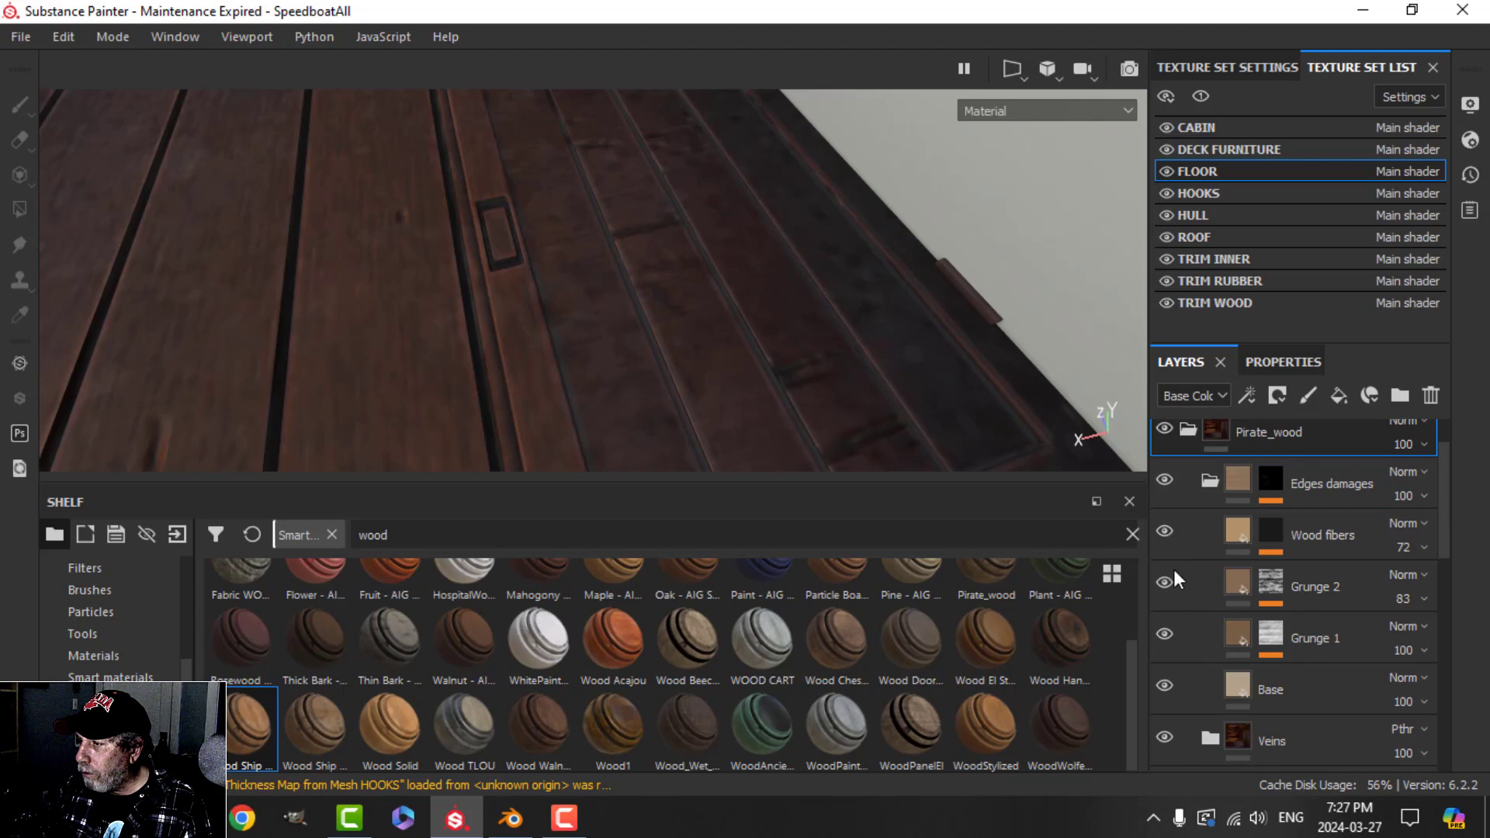
scroll(1183, 598, down, 1)
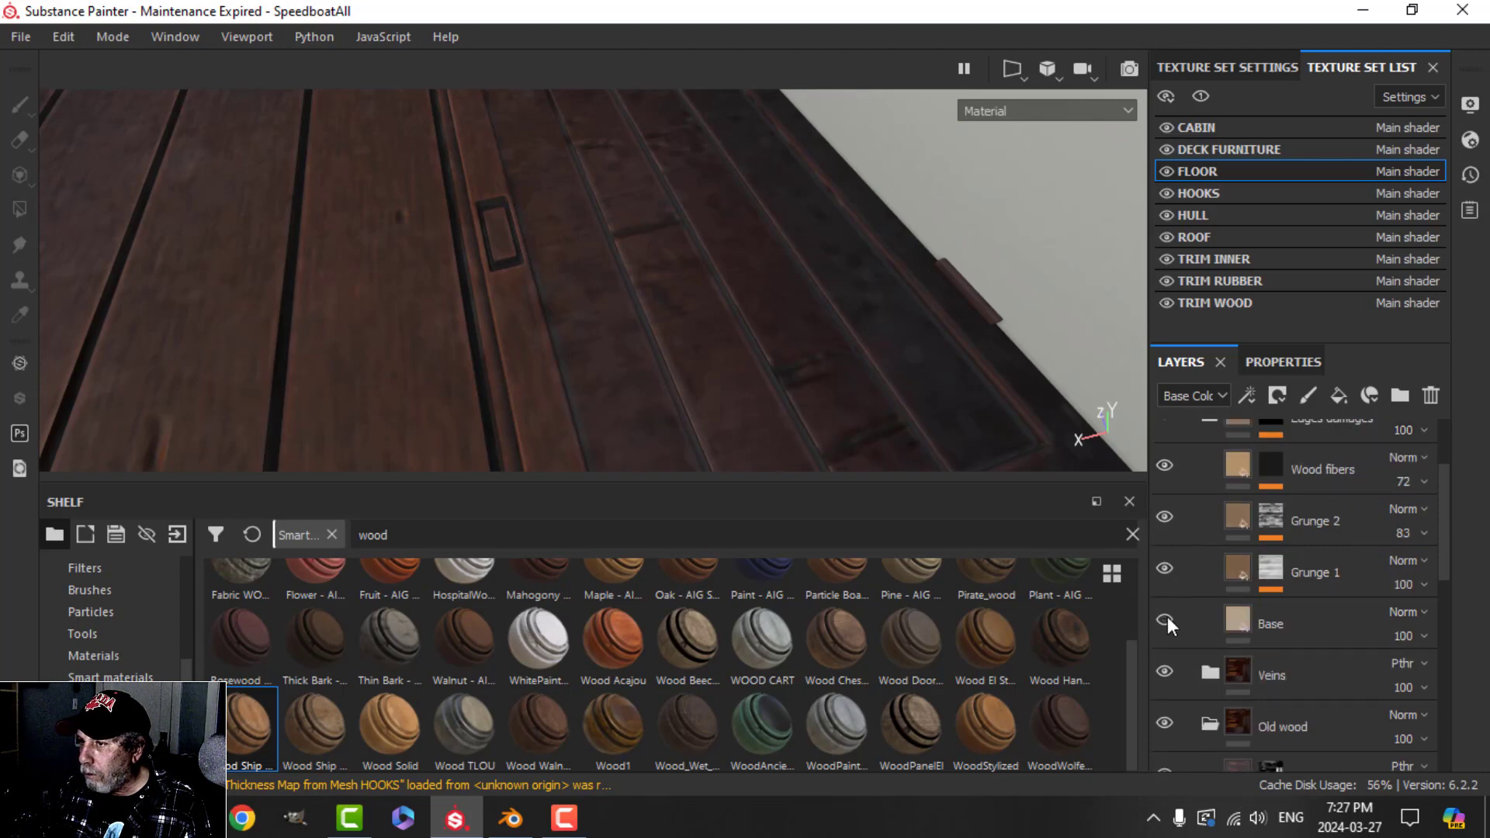
scroll(1200, 506, up, 2)
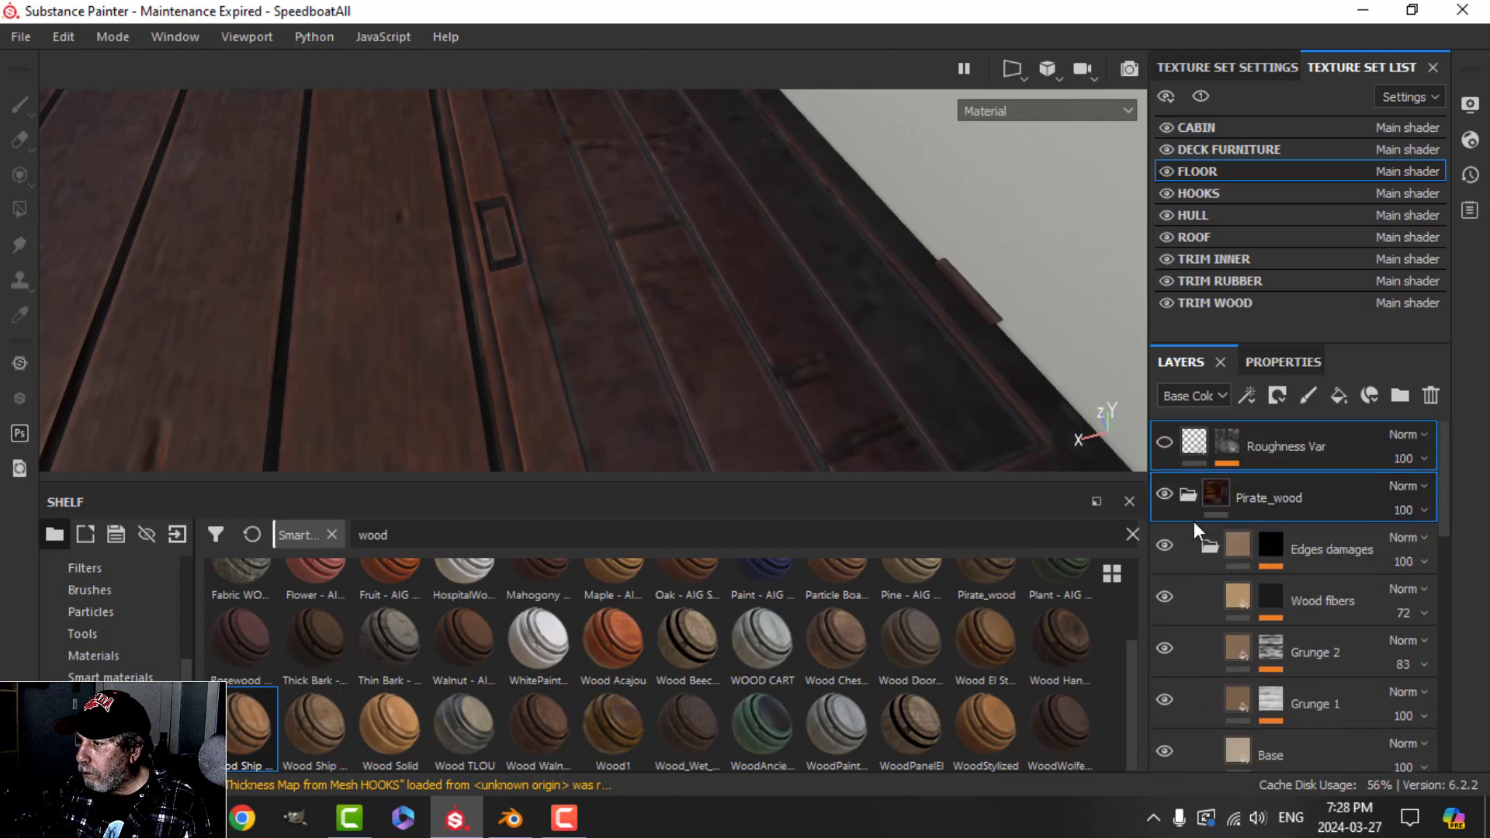
click(1188, 496)
click(1188, 496)
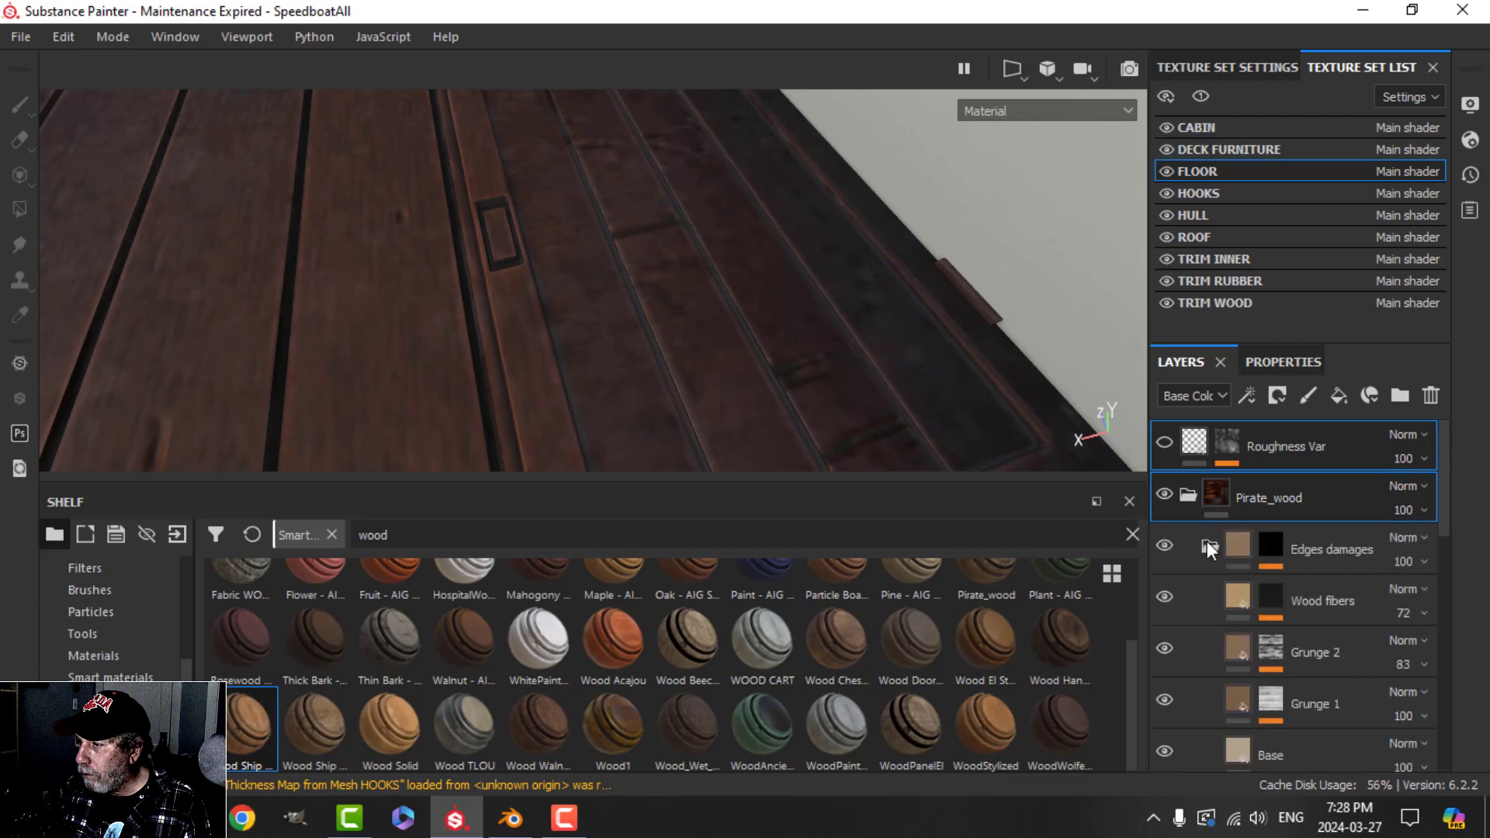
click(1208, 543)
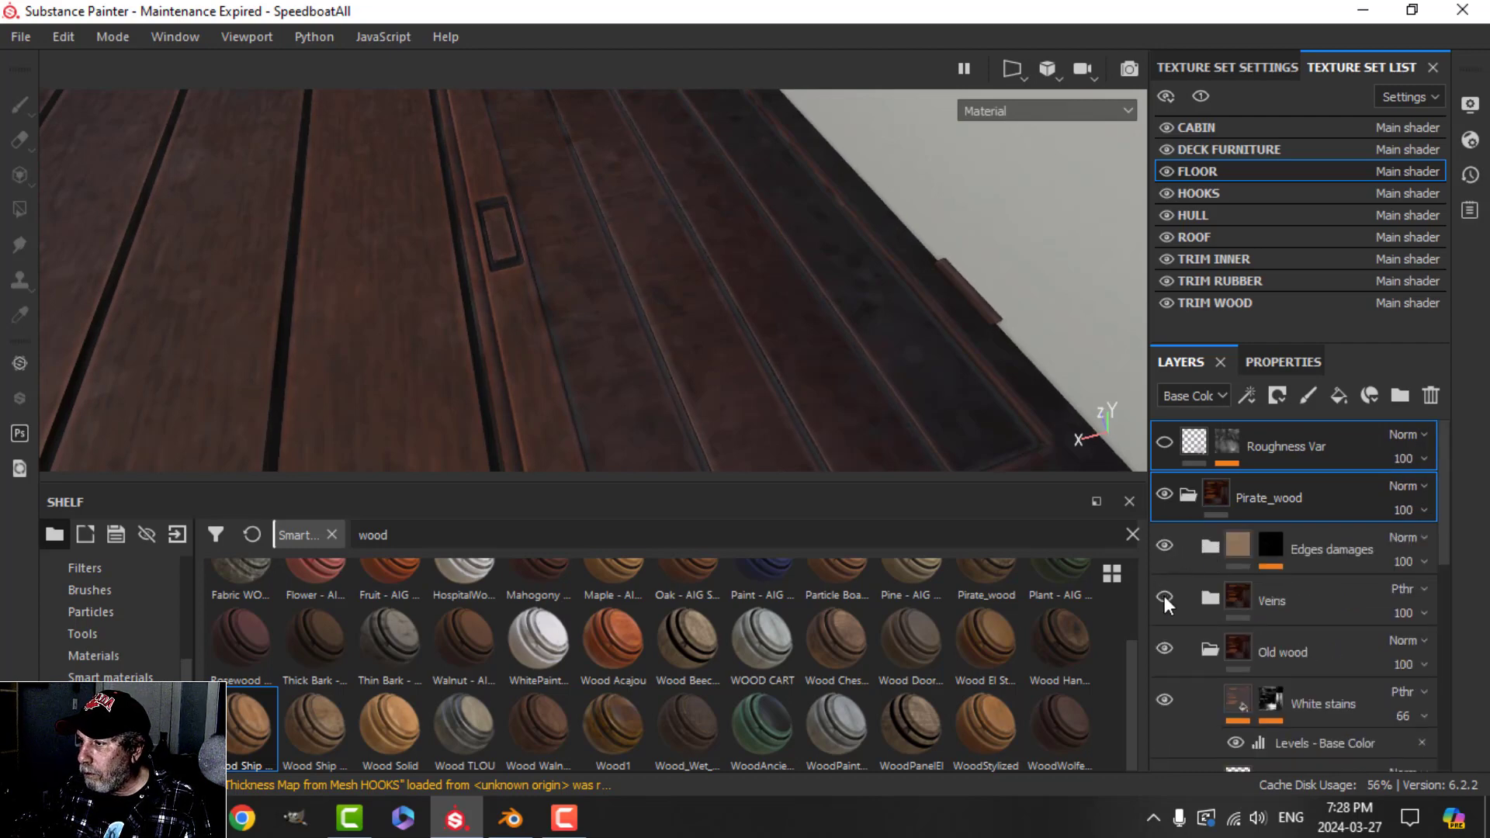
- Inspect the wooden floor from the stern cockpit to the bow deck at near and far distances
alt+drag(566, 293, 470, 313)
scroll(572, 330, down, 3)
scroll(570, 334, up, 8)
scroll(567, 338, down, 5)
scroll(566, 338, down, 5)
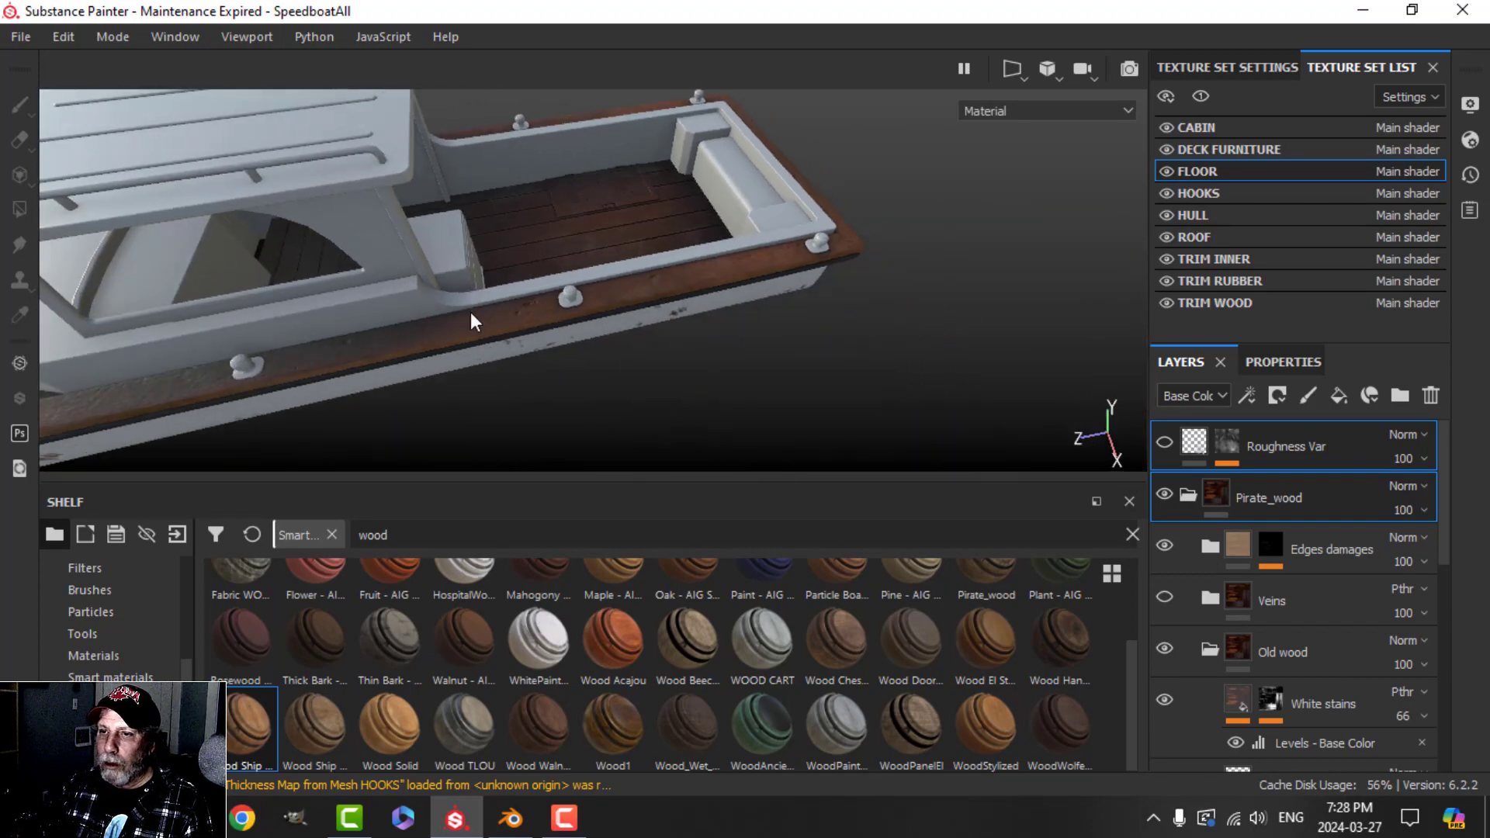
alt+middle_drag(471, 312, 489, 272)
alt+drag(490, 273, 572, 295)
shift+right_drag(572, 296, 517, 314)
- Set the roughness of the Base fill layer in the floor's Pirate_wood group to 0.3816
scroll(1249, 660, down, 6)
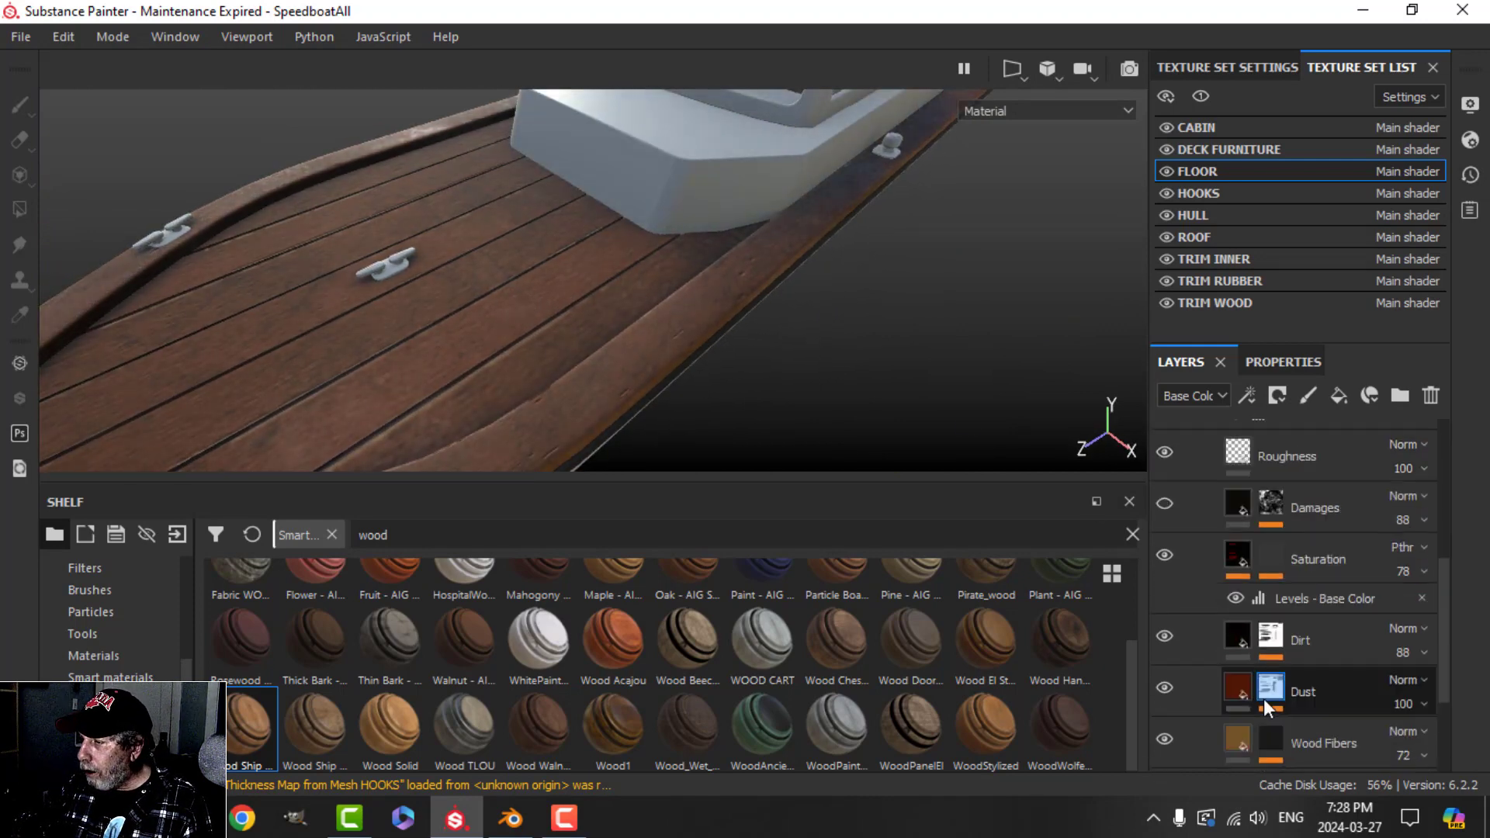
click(1239, 741)
click(1274, 363)
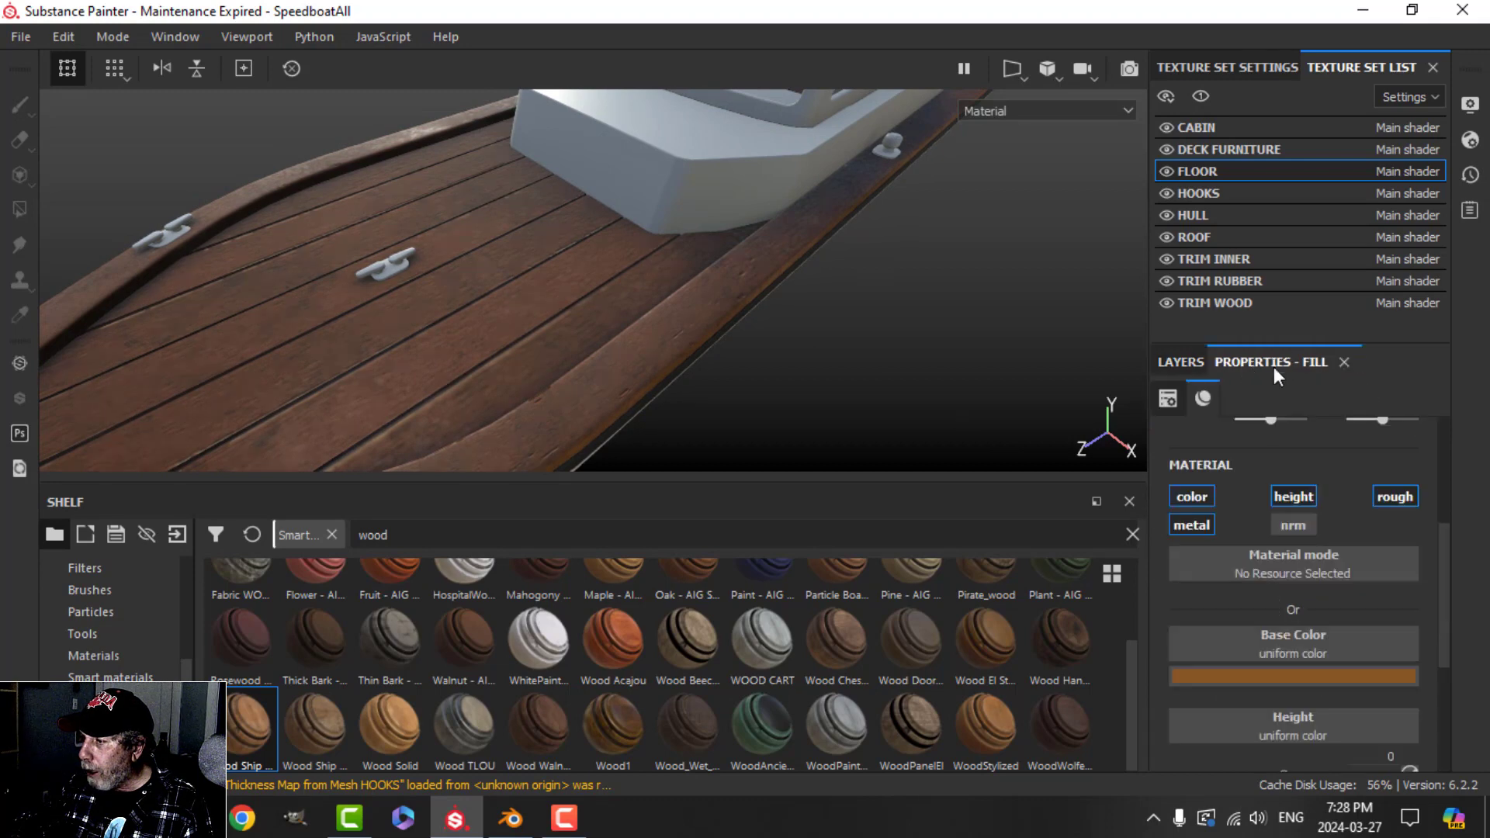
scroll(1250, 644, down, 5)
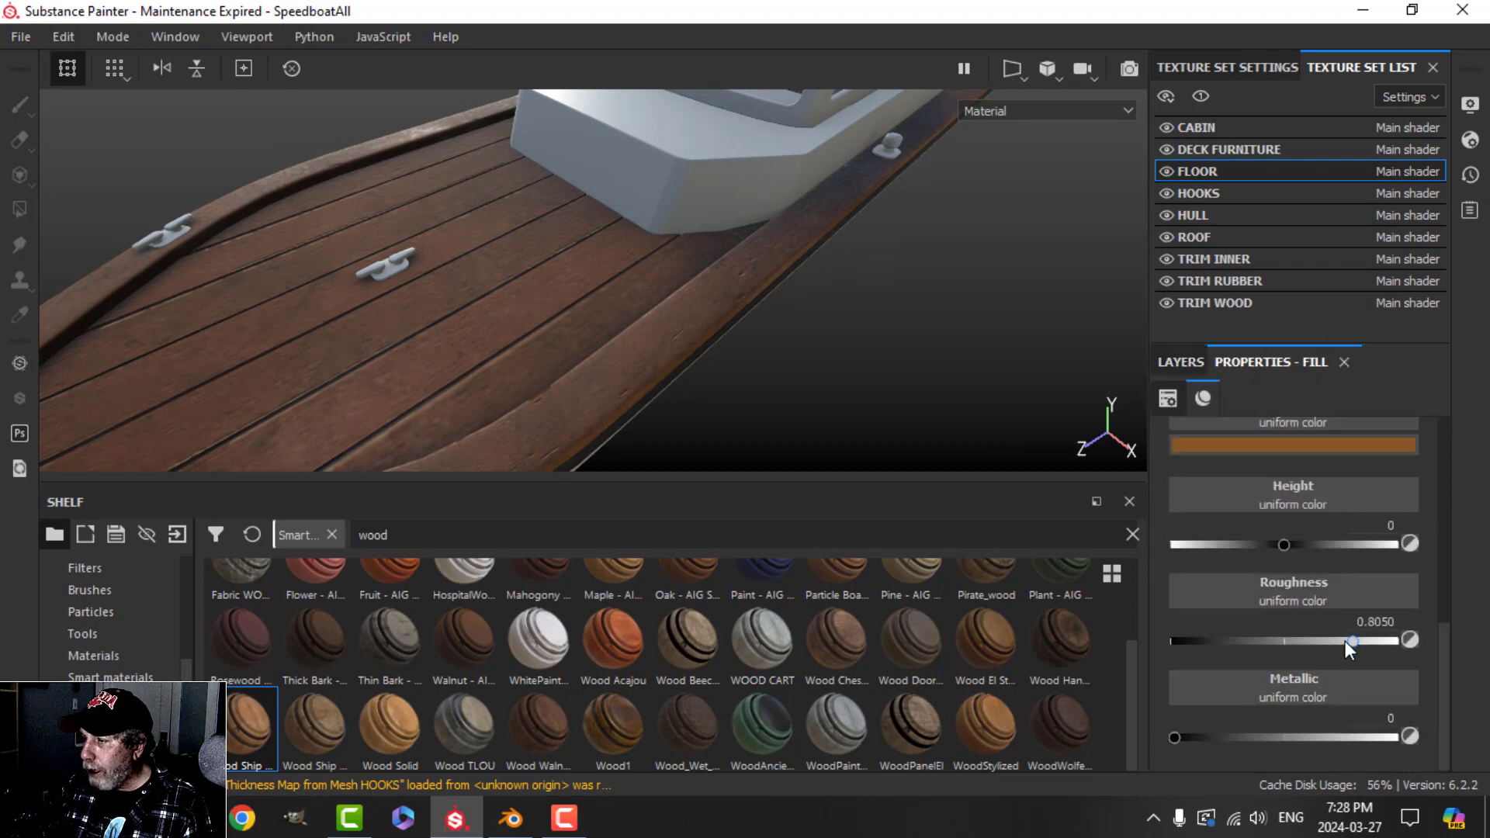
drag(1351, 642, 1256, 639)
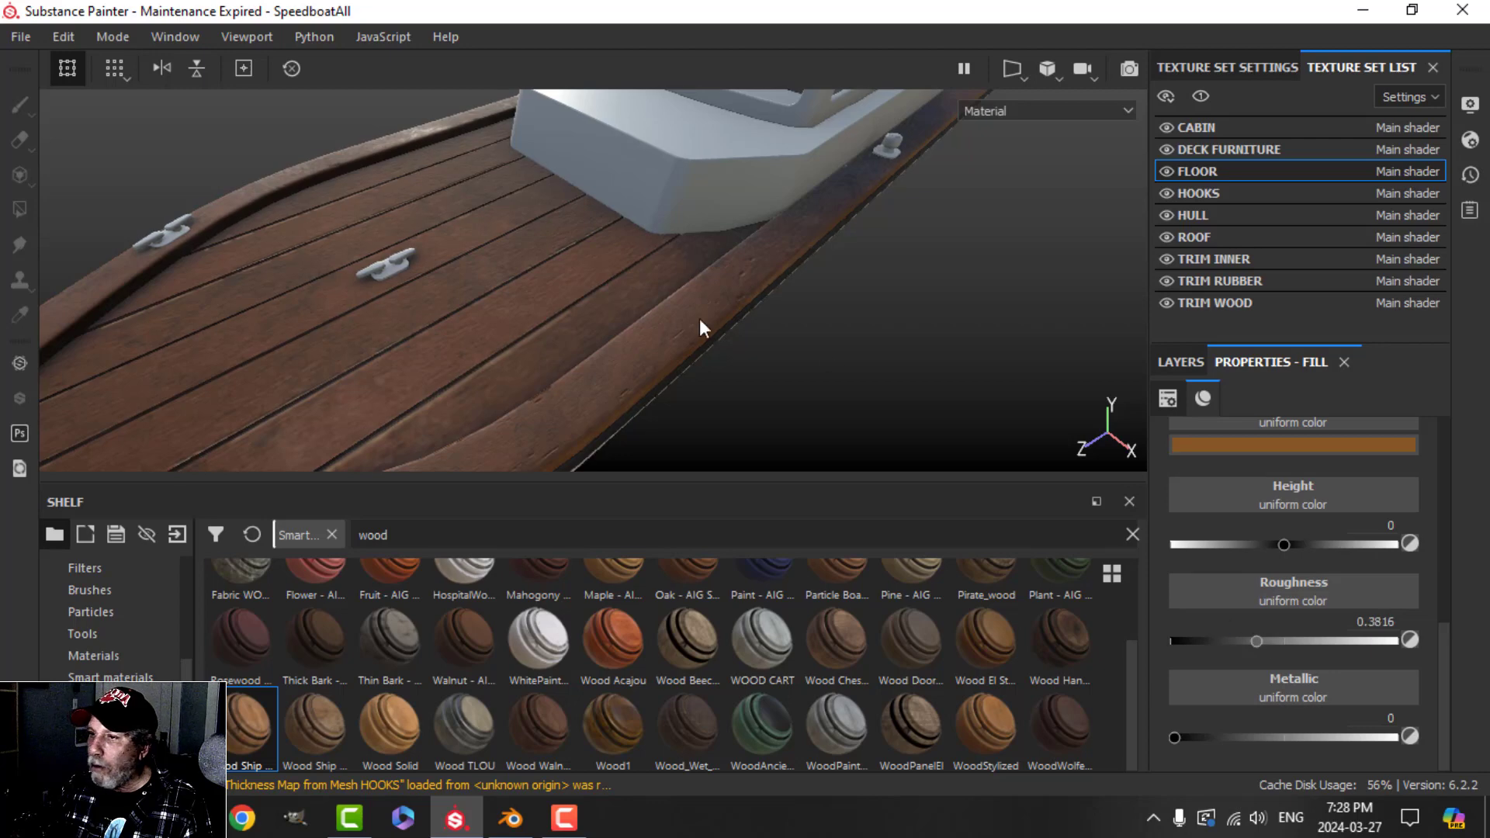
alt+drag(576, 345, 629, 348)
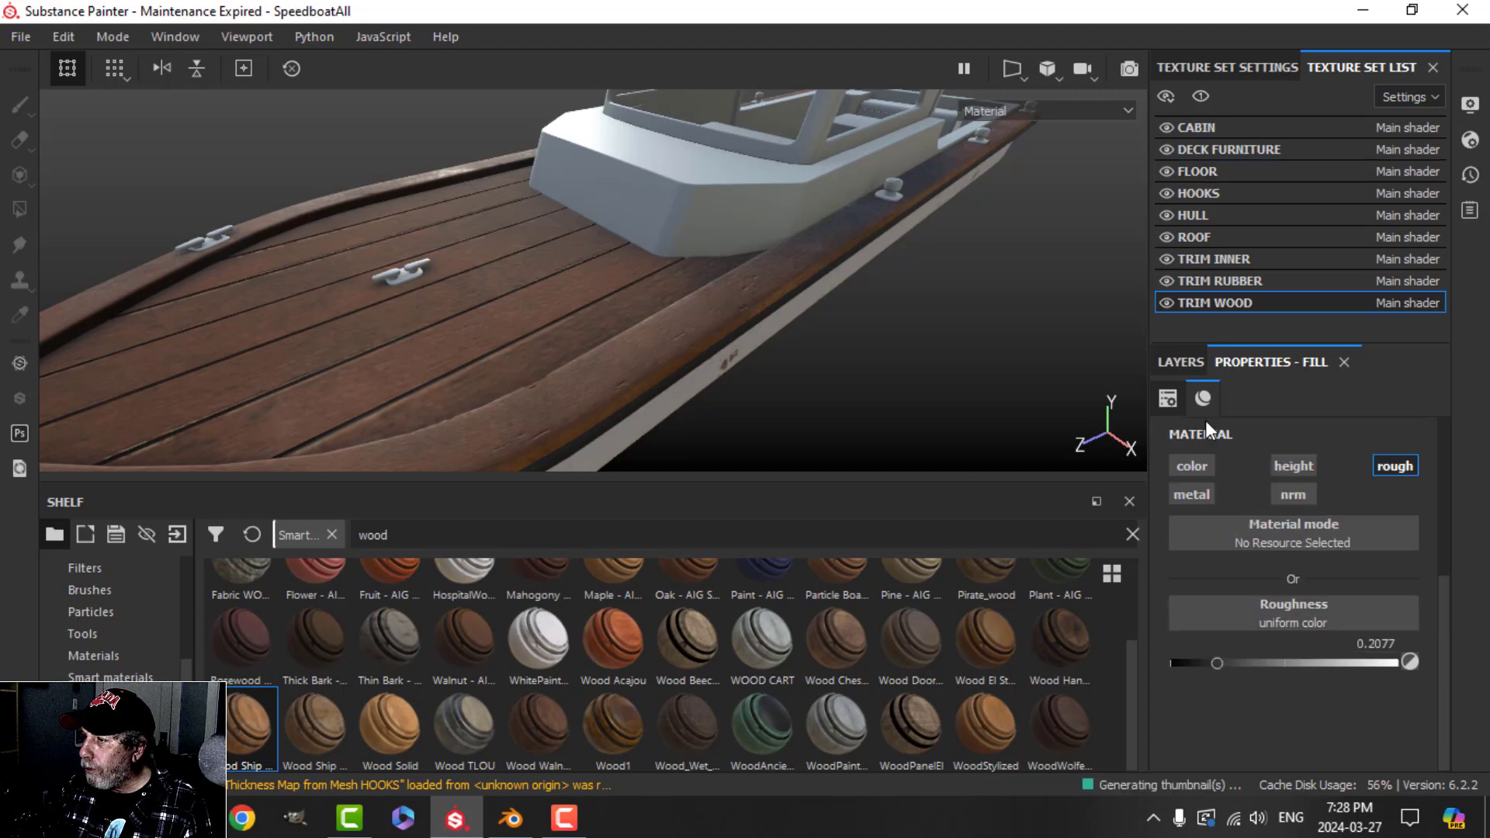
- Set the roughness of the Base fill layer in the wood trim's Pirate_wood group to 0.5121
click(1191, 357)
click(1191, 498)
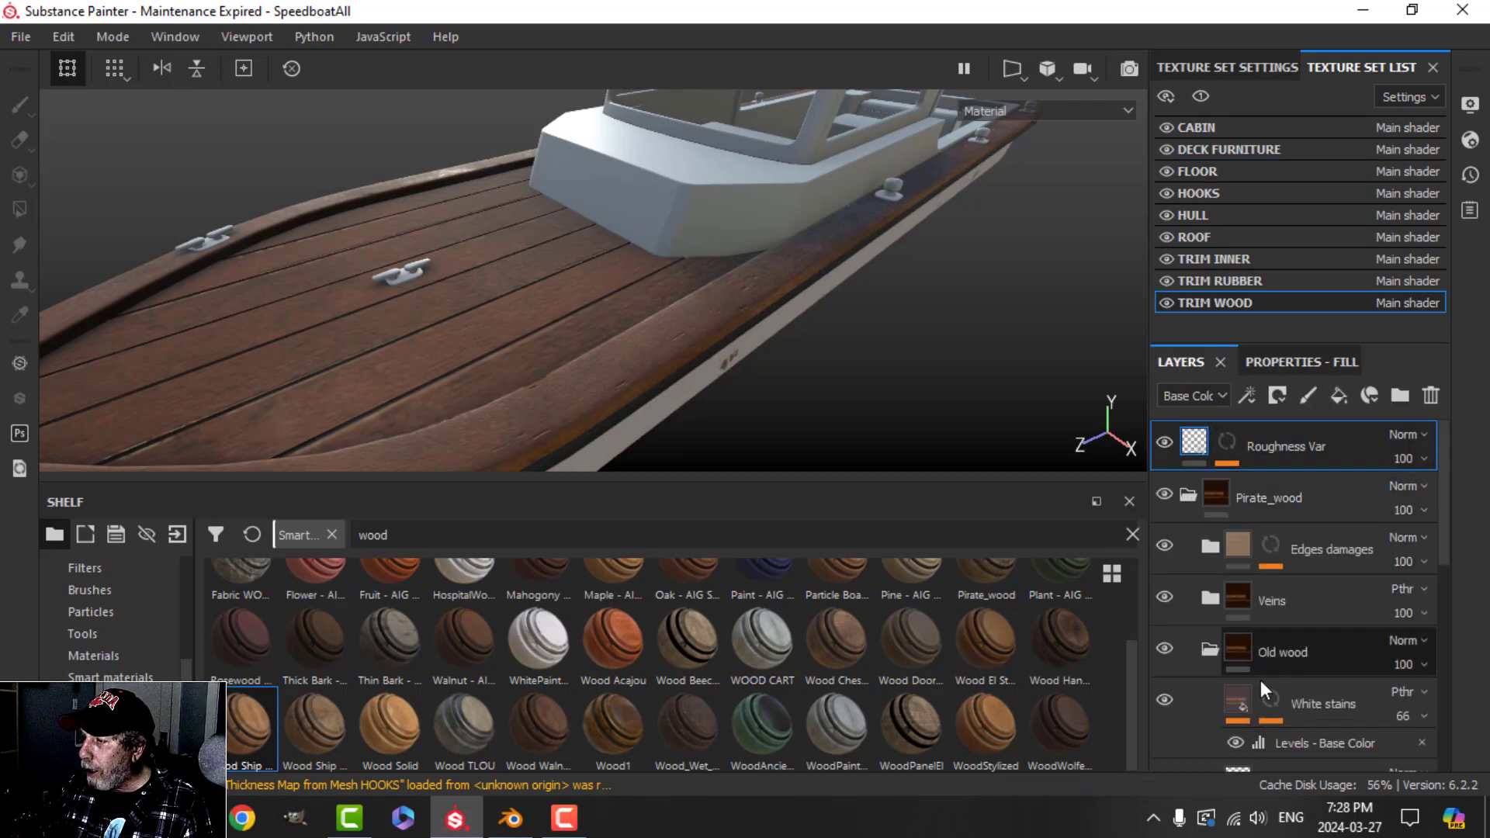
scroll(1259, 683, down, 10)
click(1273, 735)
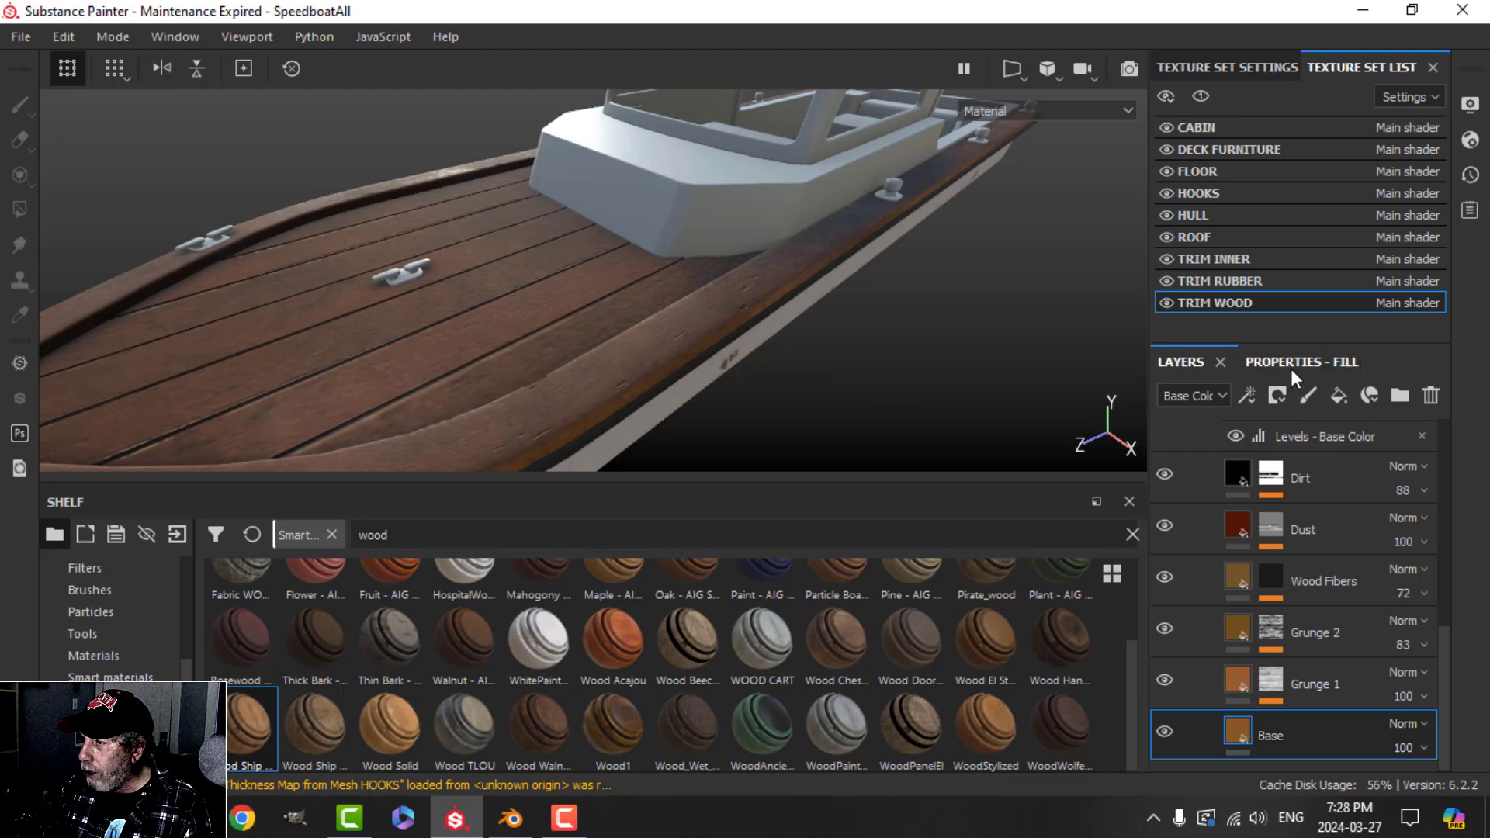
click(1292, 364)
scroll(1296, 660, down, 5)
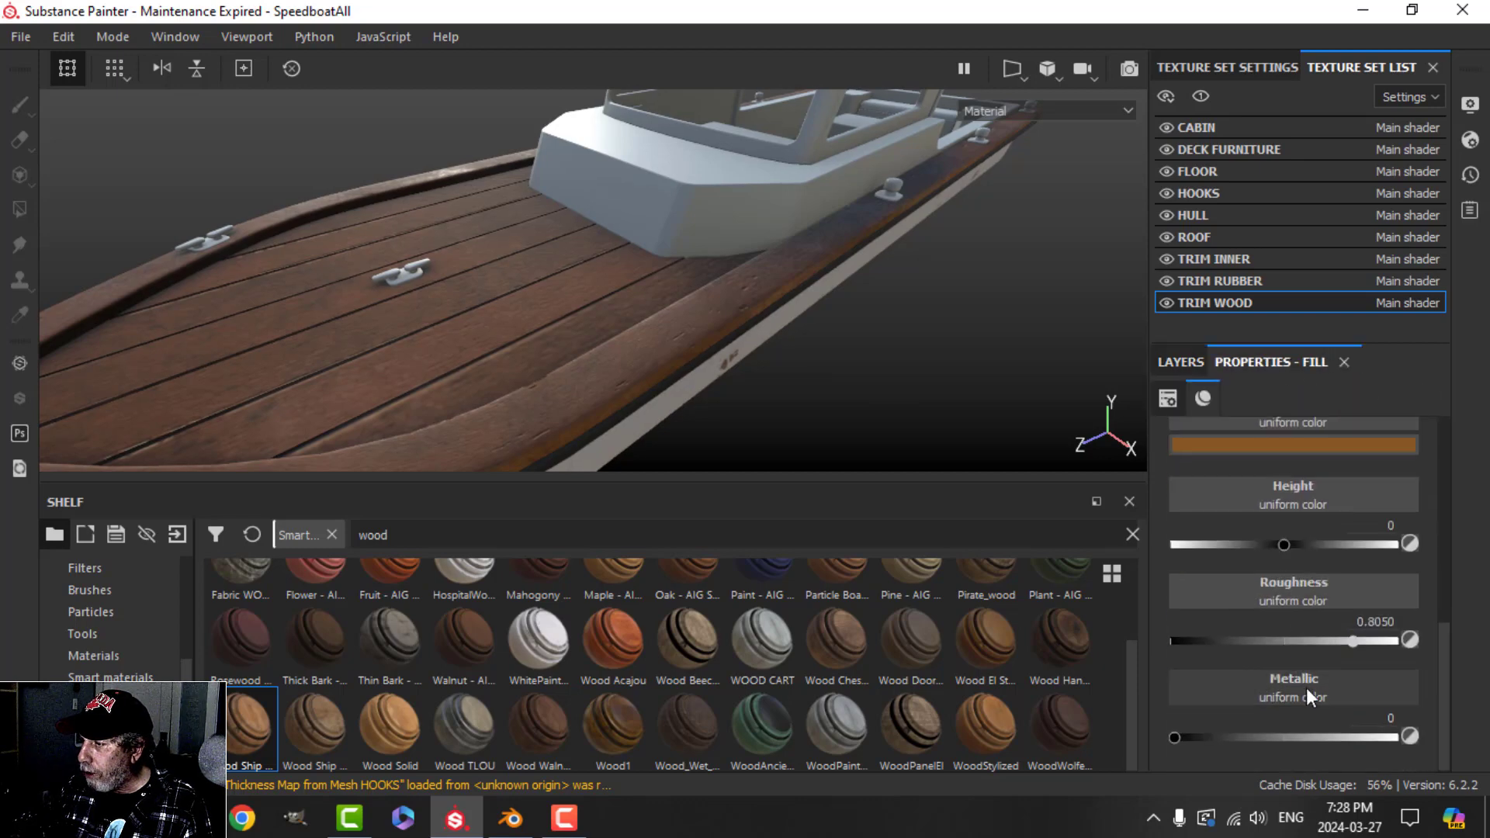
drag(1354, 642, 1287, 640)
alt+drag(605, 289, 858, 292)
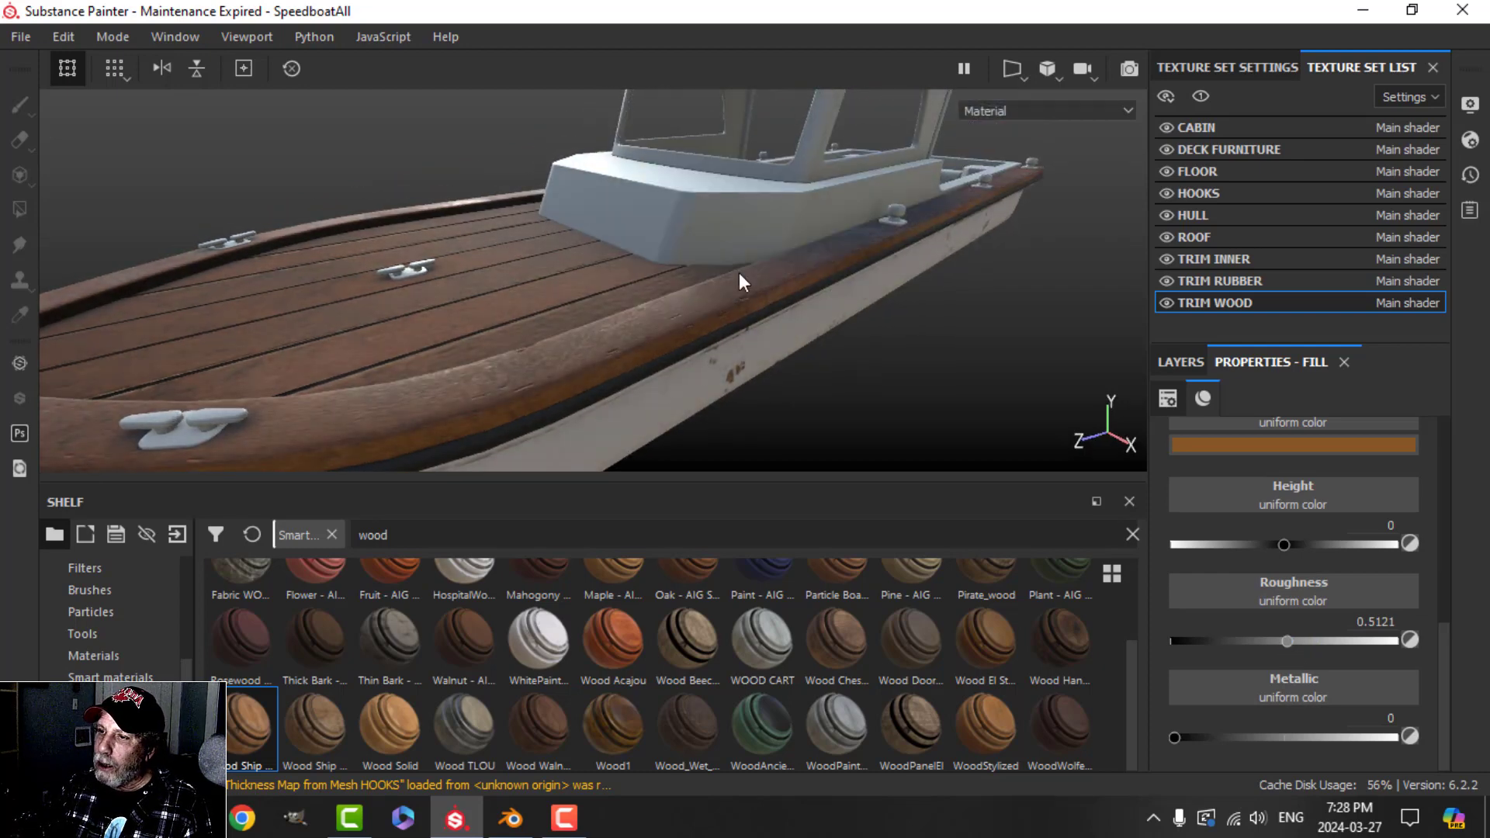
alt+drag(739, 281, 747, 338)
scroll(1246, 466, up, 10)
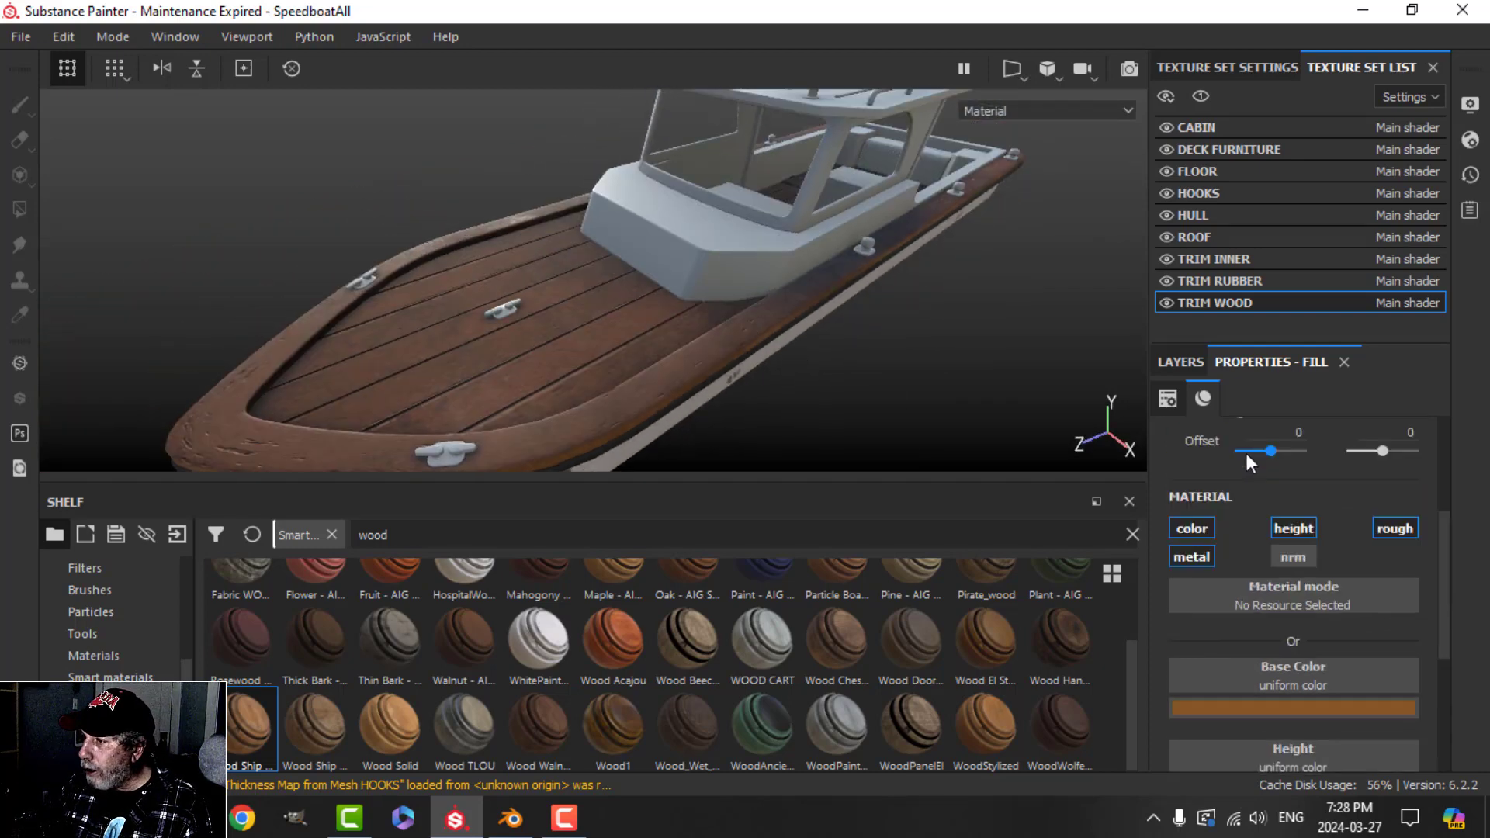
- Review the wood trim's layers, including the Veins group, and examine the trim and floor from the bow to the stern cockpit
click(1180, 361)
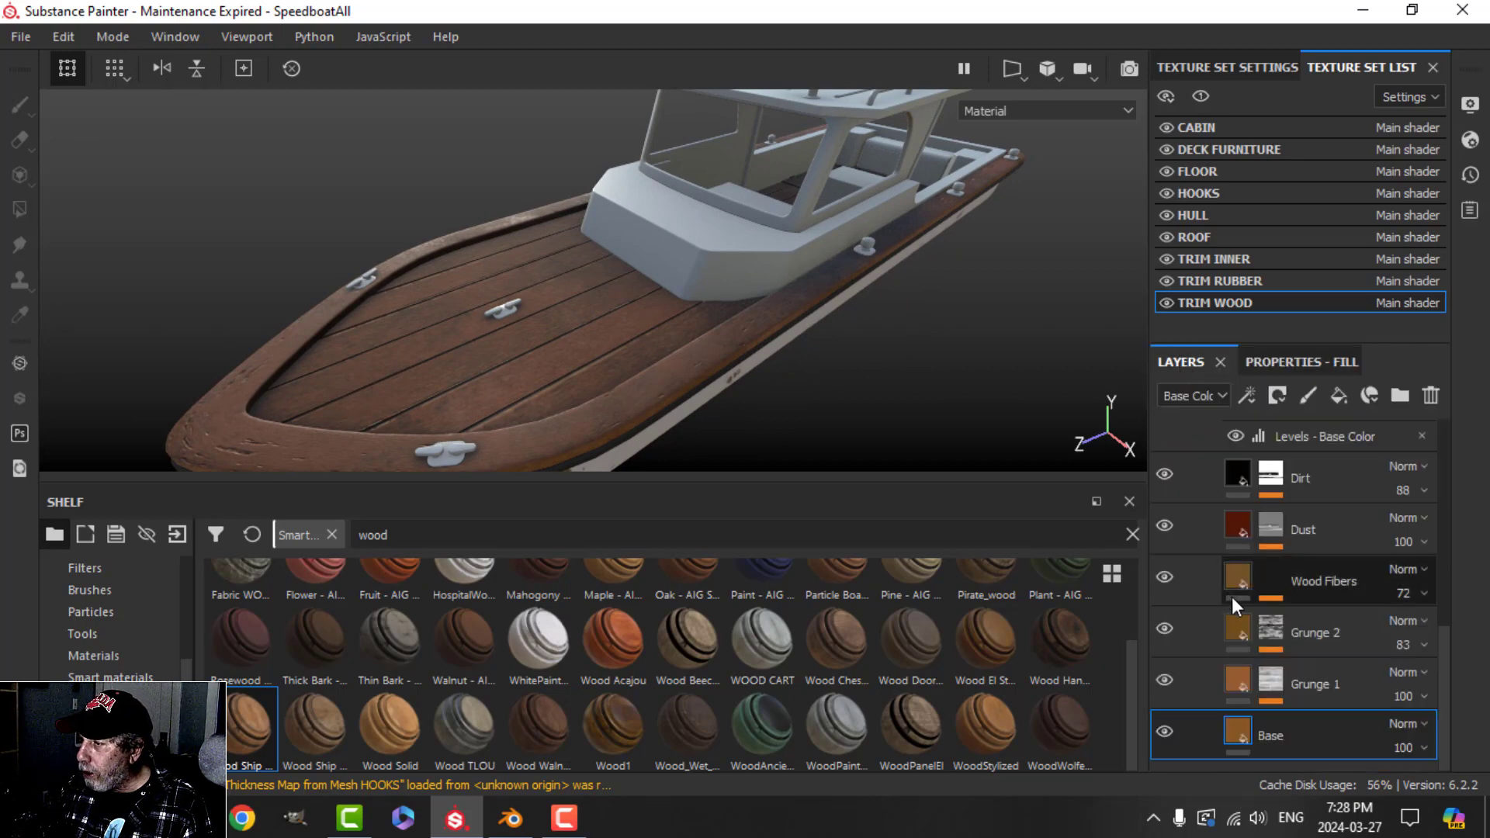
scroll(1234, 667, up, 3)
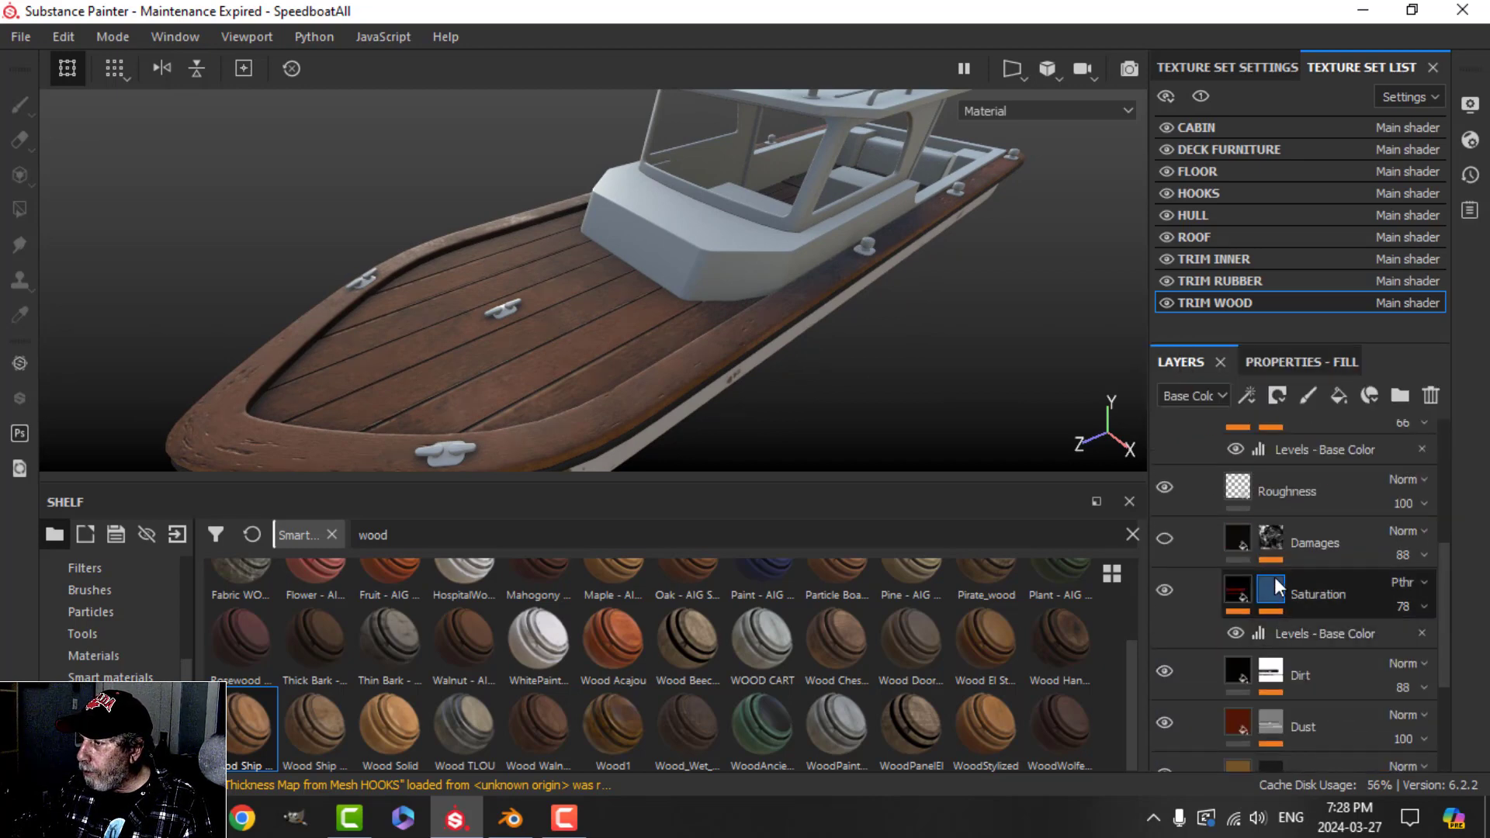
scroll(1282, 531, up, 3)
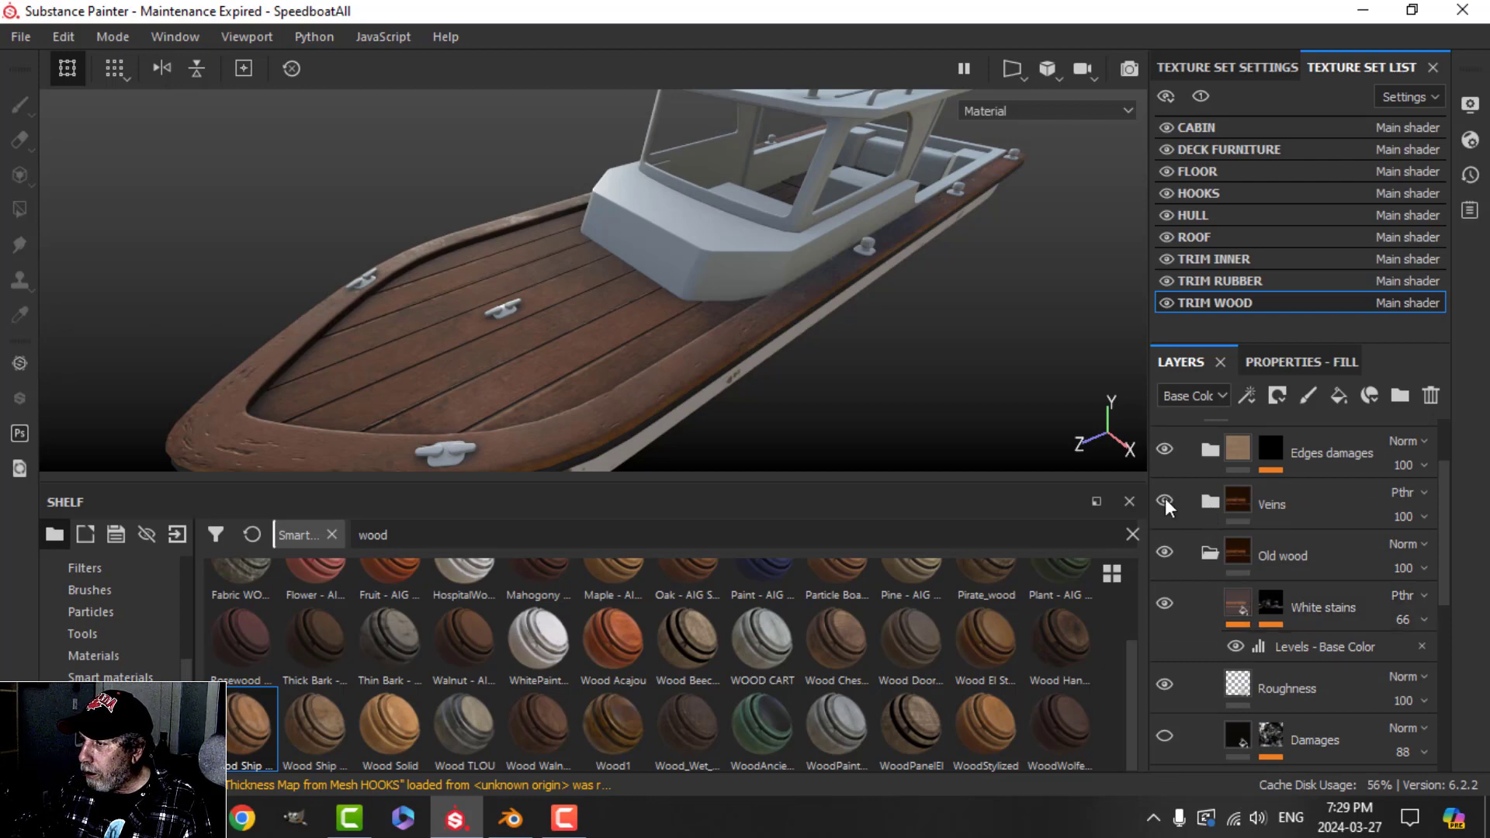
alt+drag(738, 422, 844, 441)
scroll(669, 380, up, 3)
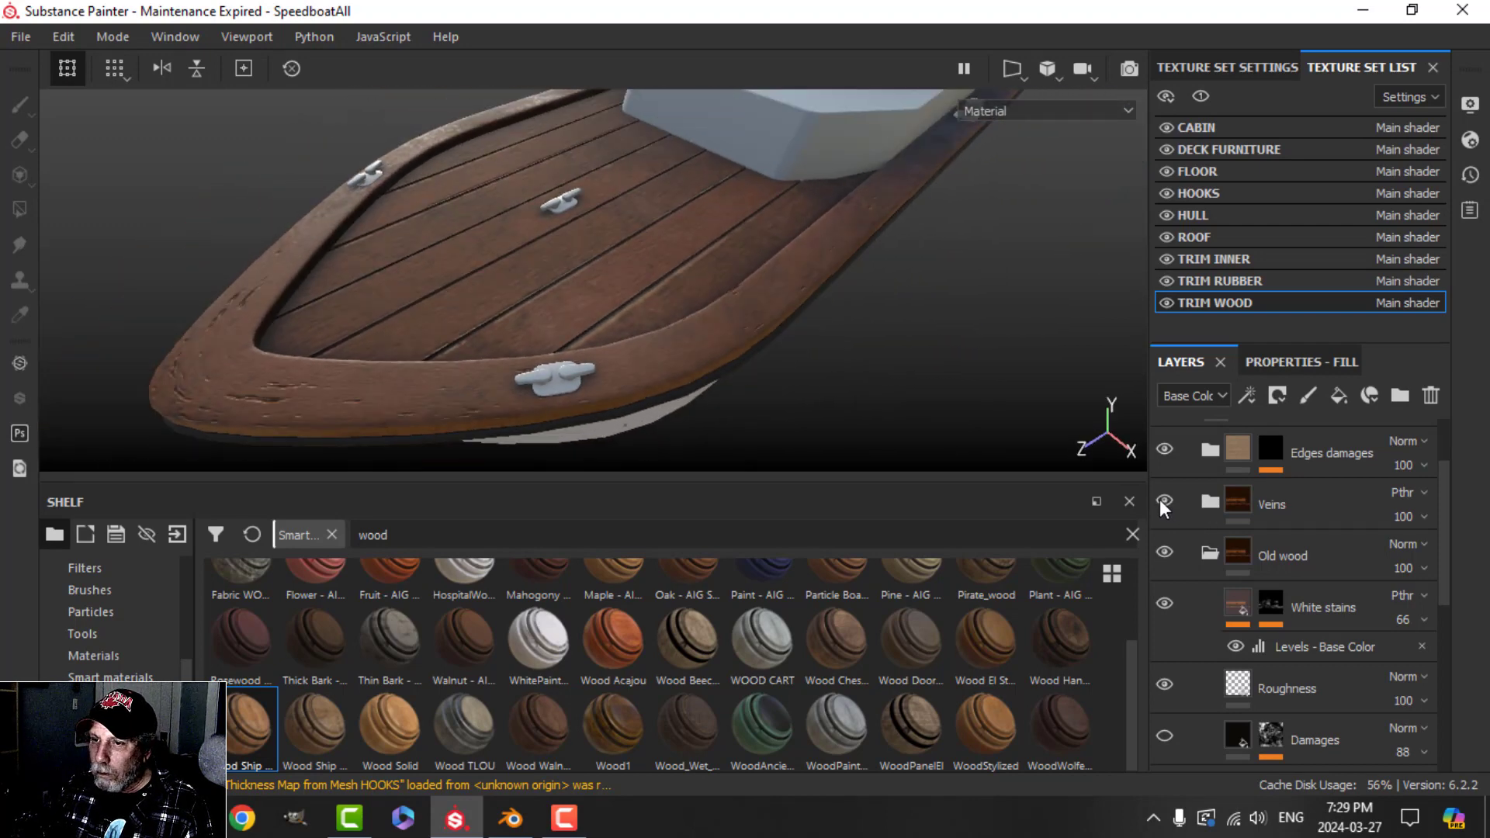
scroll(792, 375, down, 3)
alt+drag(791, 376, 660, 353)
scroll(738, 333, up, 3)
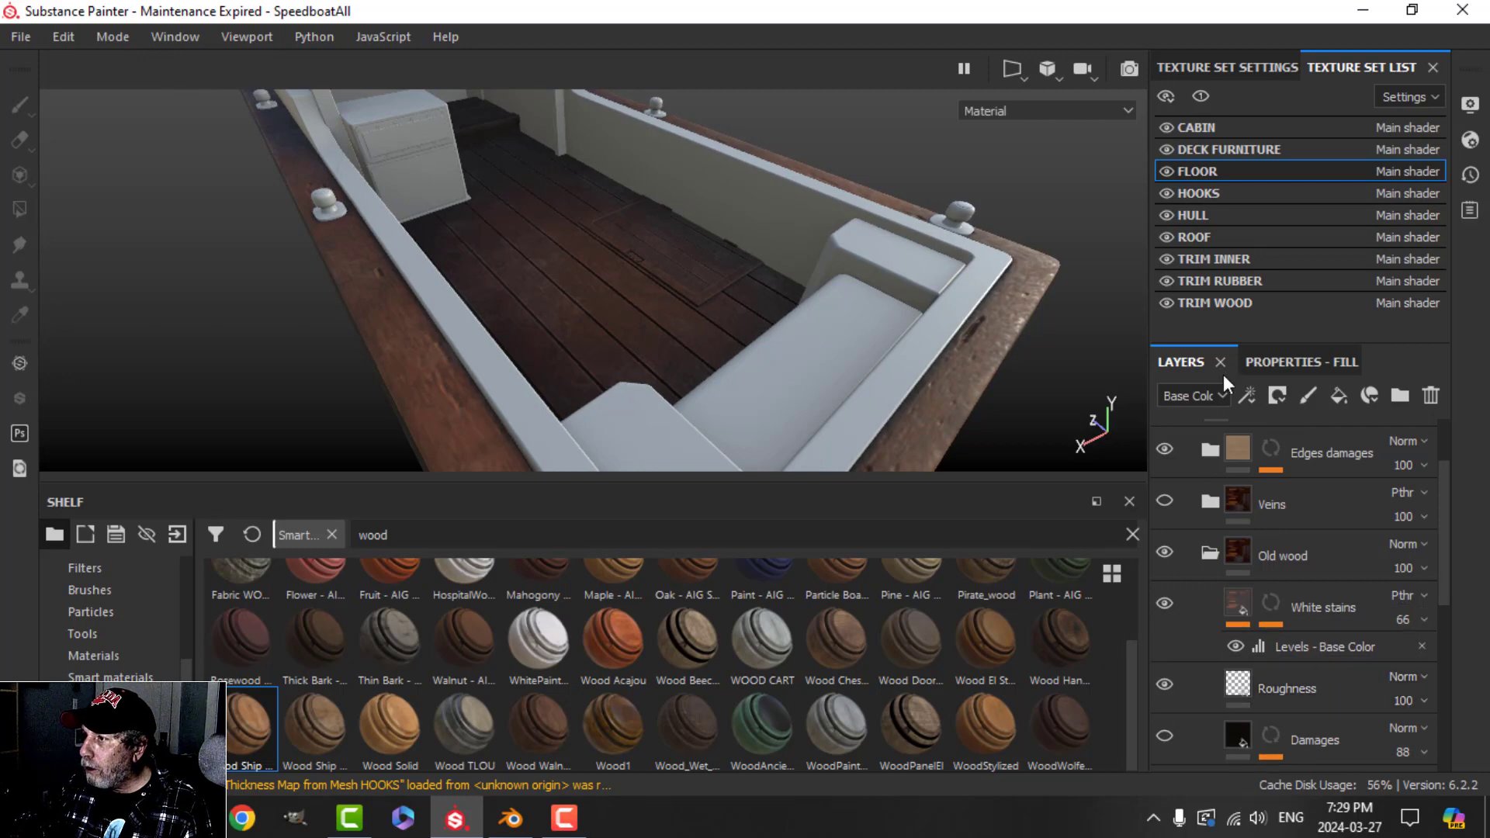
- Brighten the base color of the floor's Base fill layer to a color value of 0.628
scroll(1250, 643, down, 6)
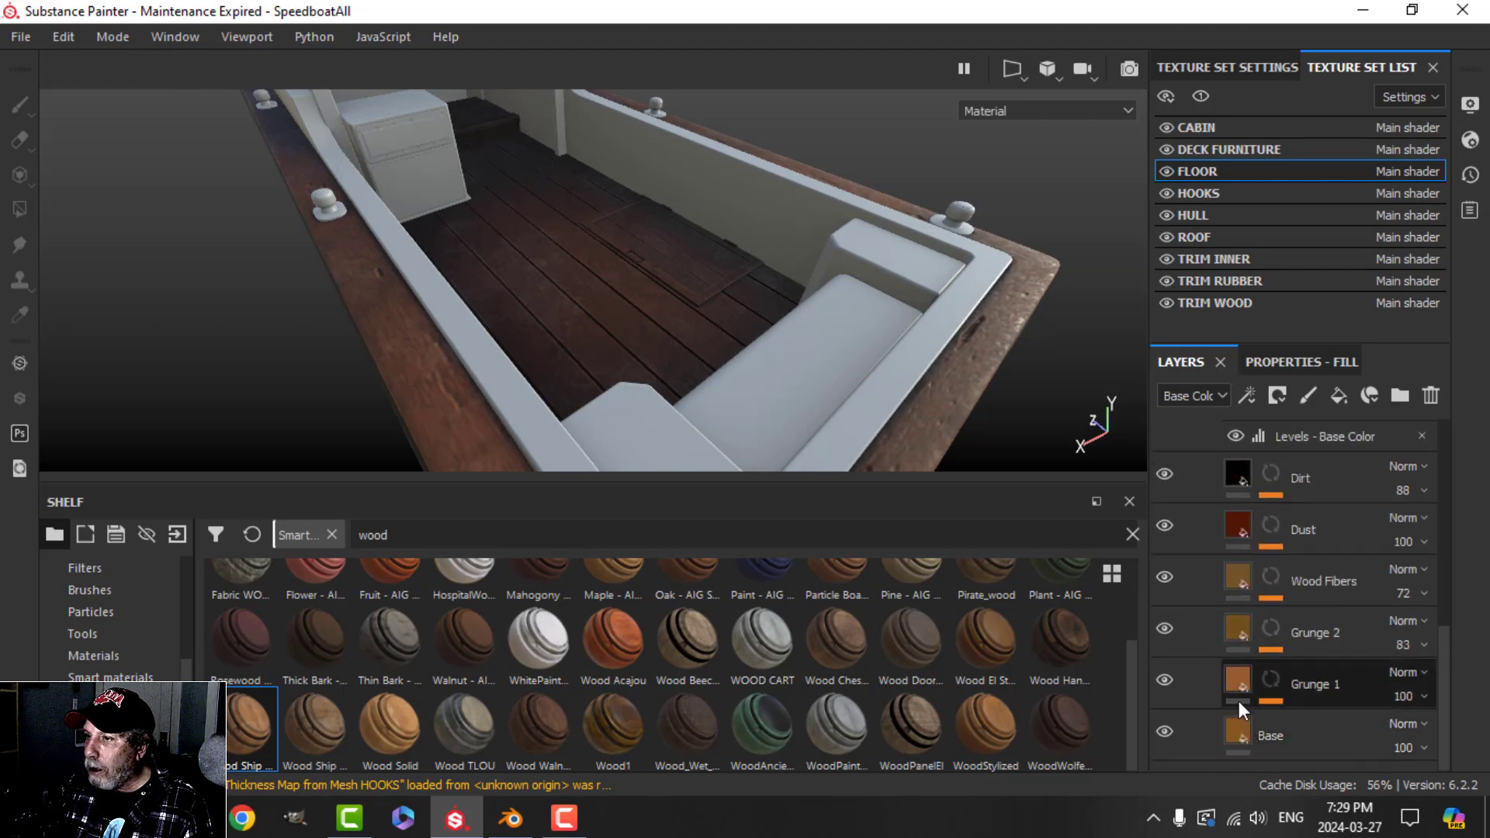
click(1242, 733)
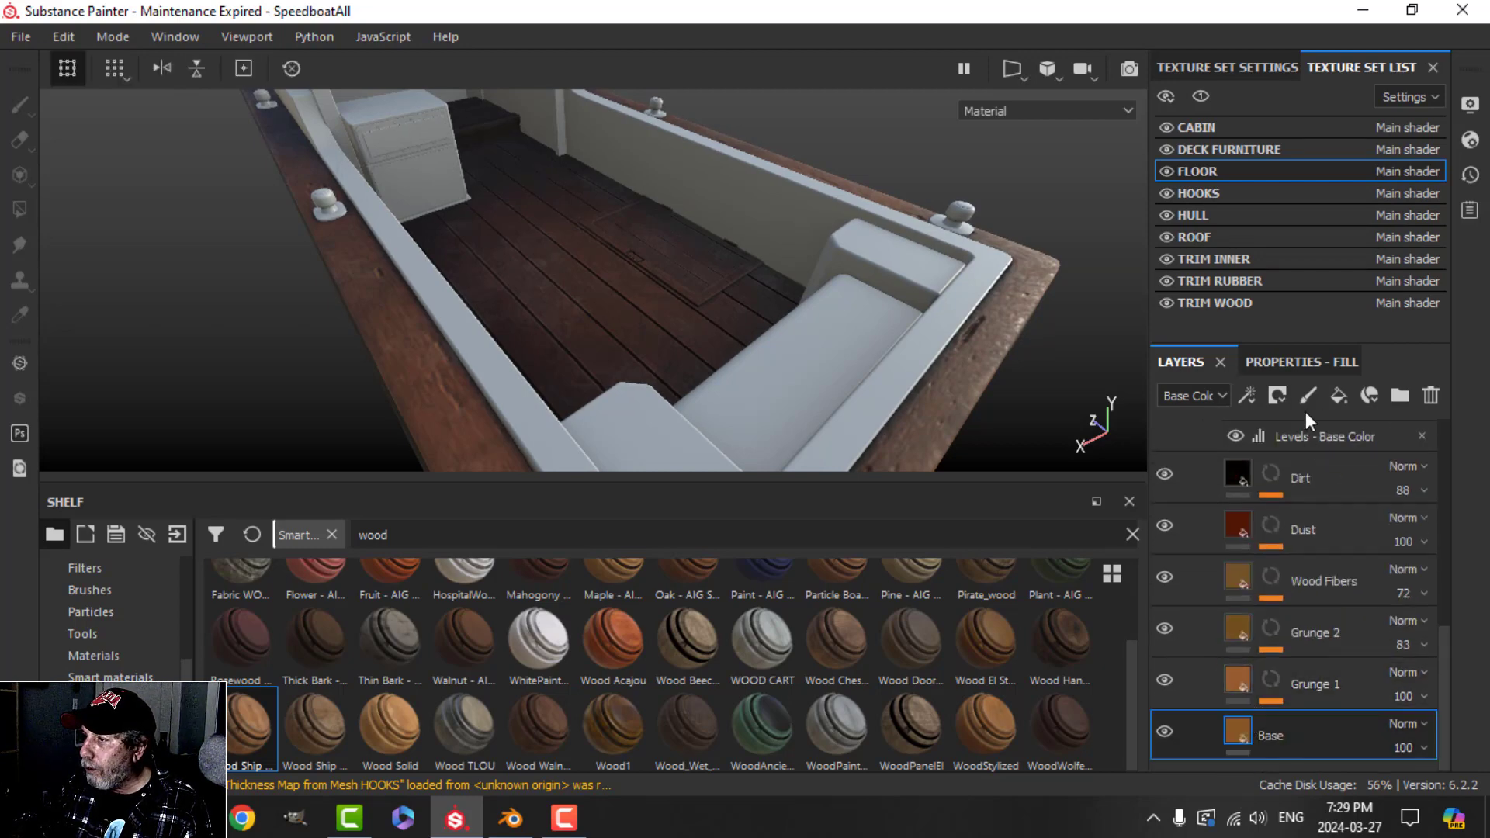
click(1298, 365)
scroll(1341, 570, down, 5)
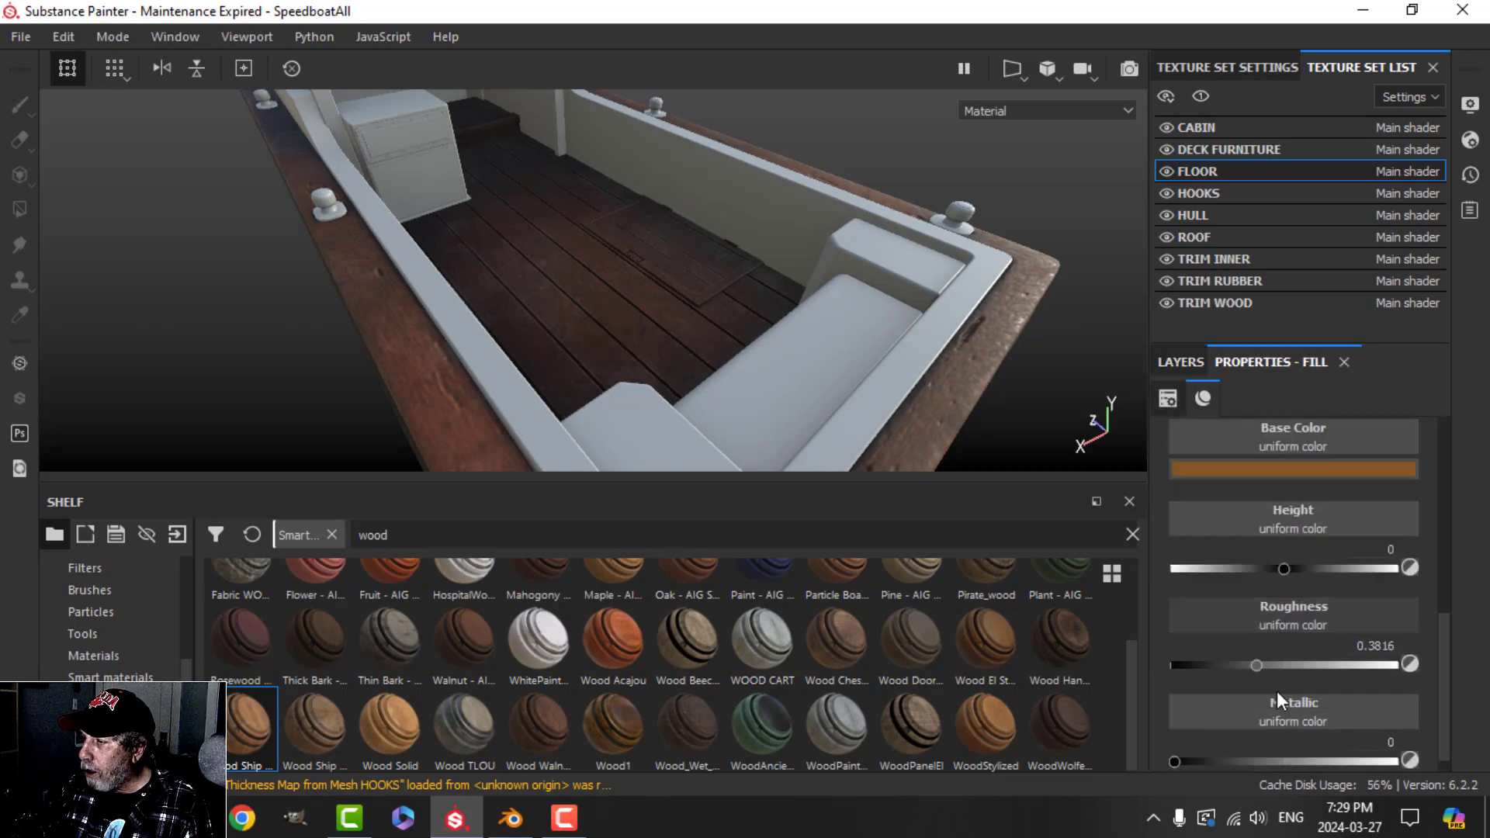
click(1327, 469)
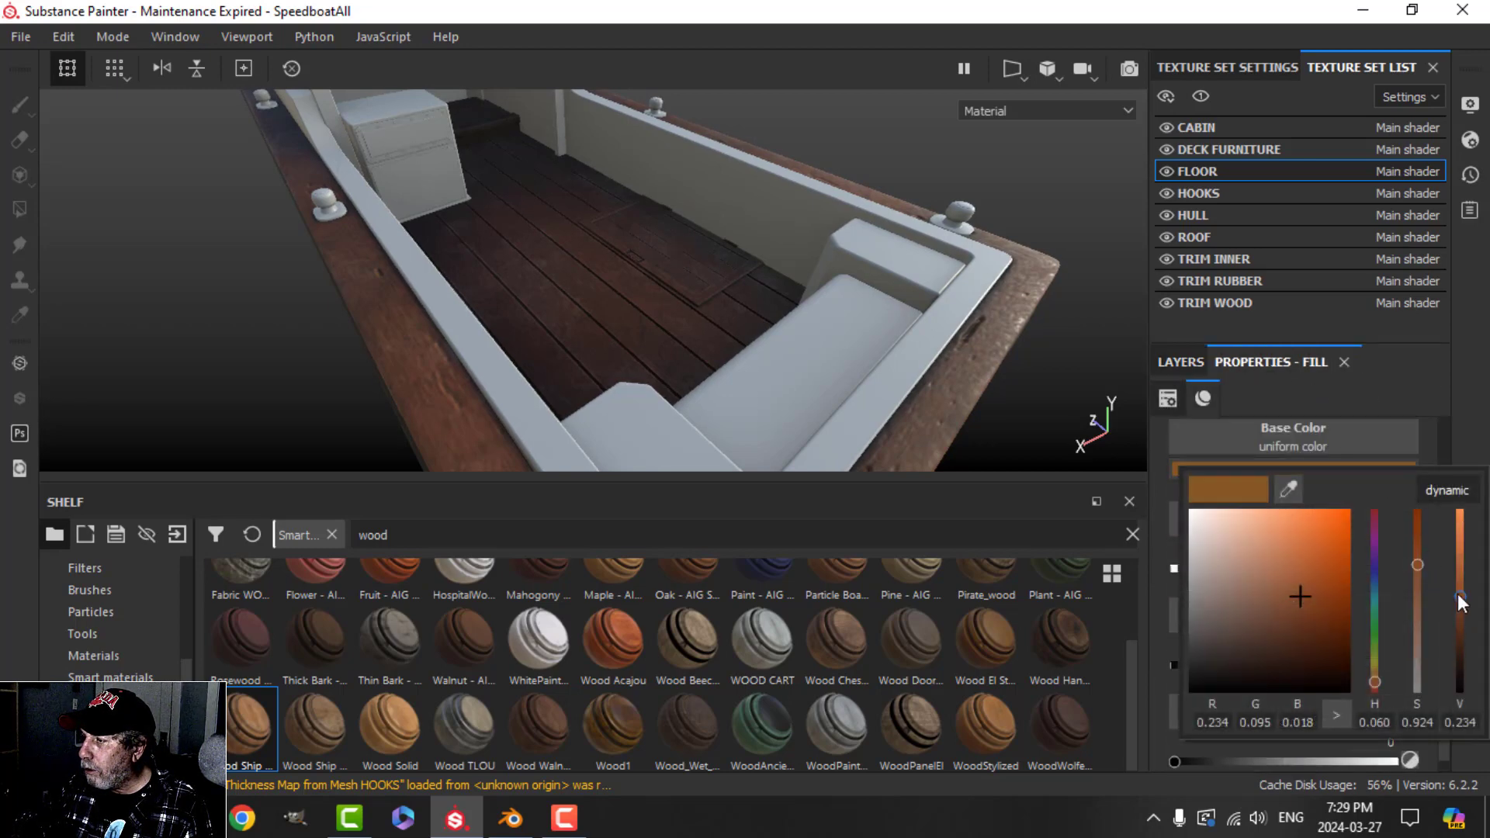
drag(1459, 595, 1468, 548)
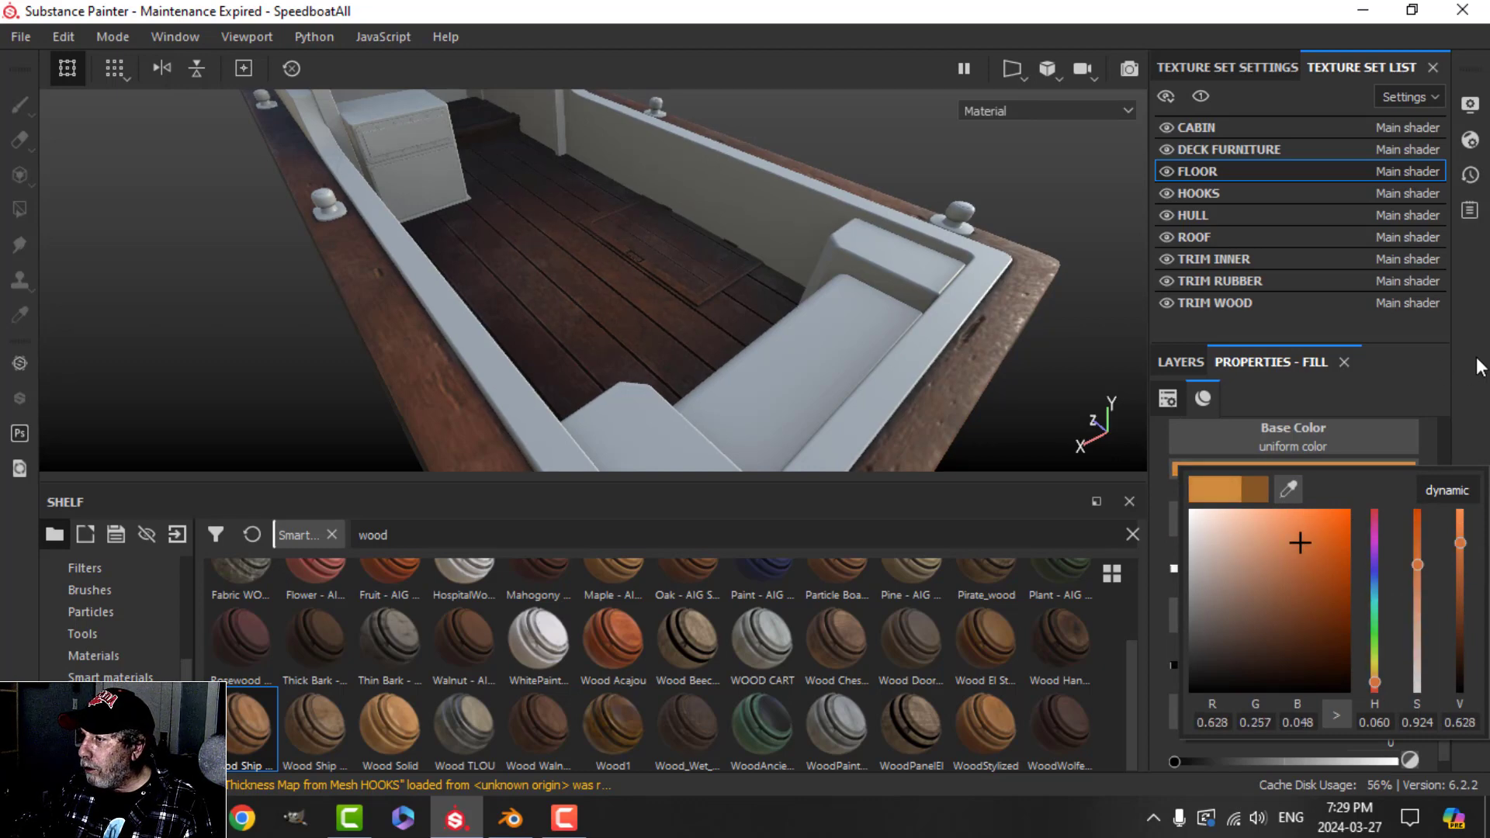
scroll(1261, 557, up, 3)
- Hide the Dust layer in the floor's Pirate_wood group while viewing the floor from cockpit to bow
click(1181, 361)
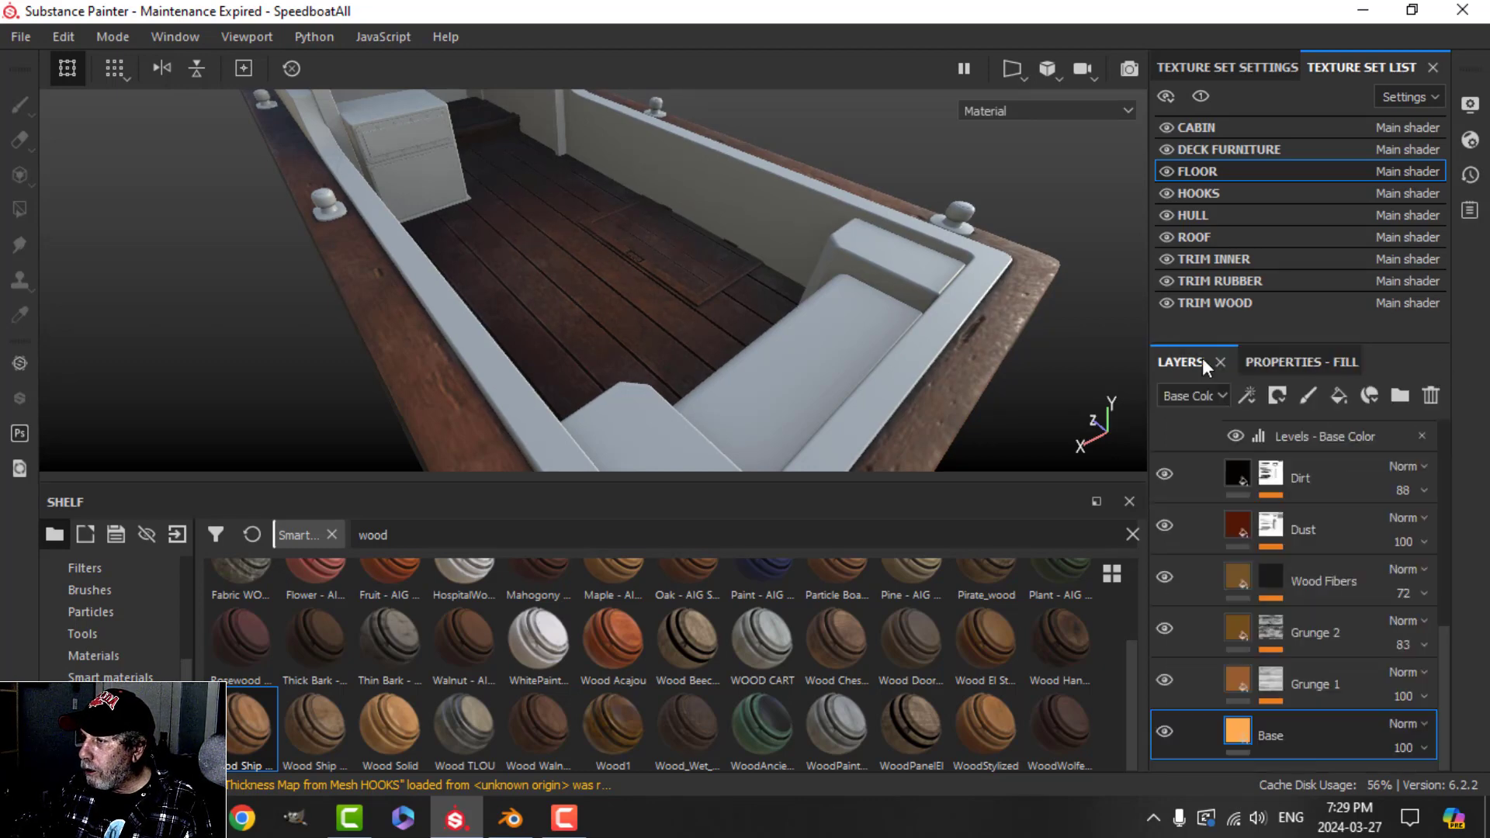
click(1237, 525)
click(1164, 526)
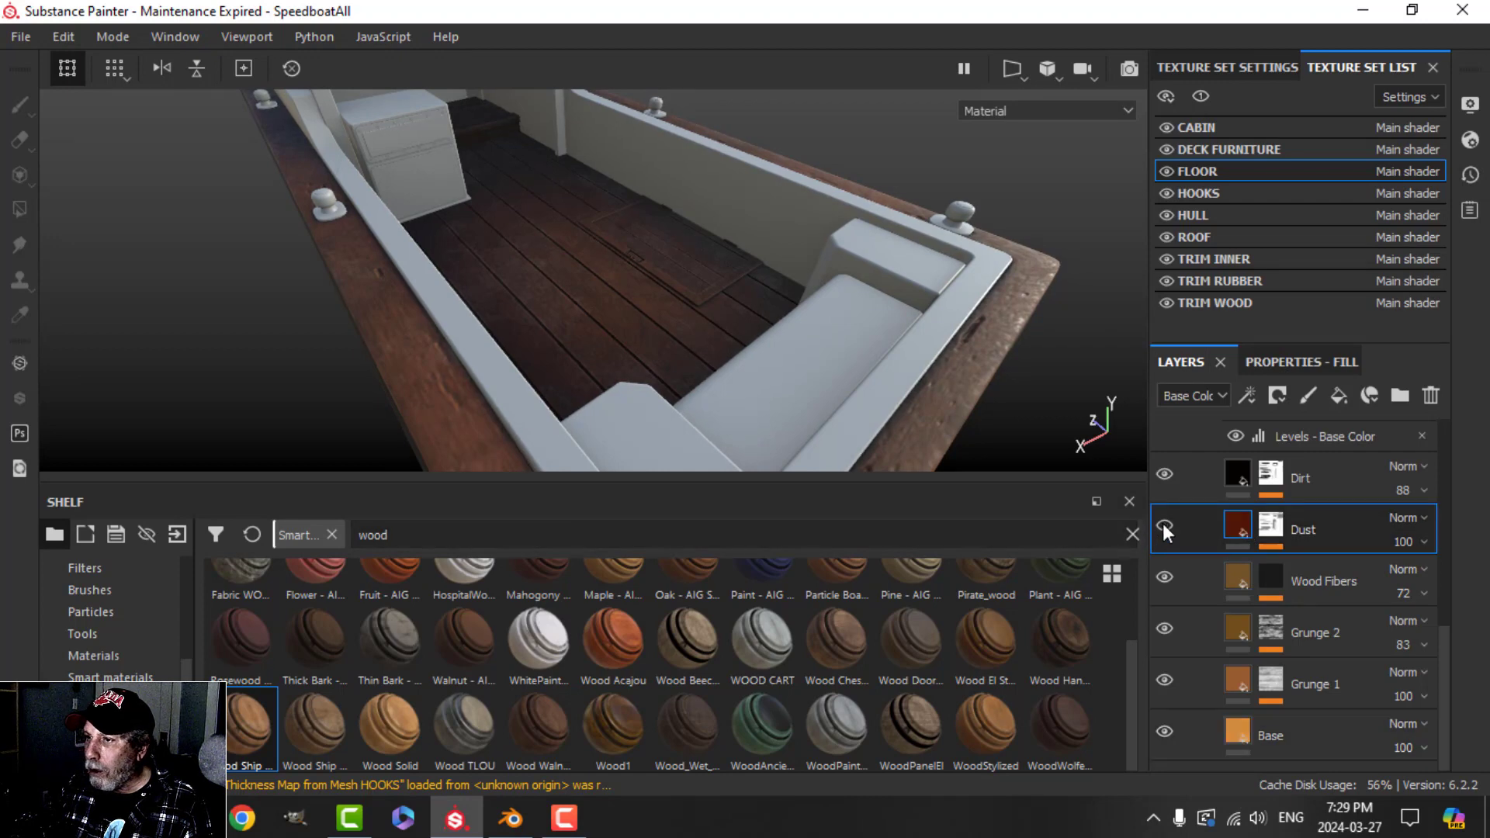
alt+drag(846, 343, 597, 371)
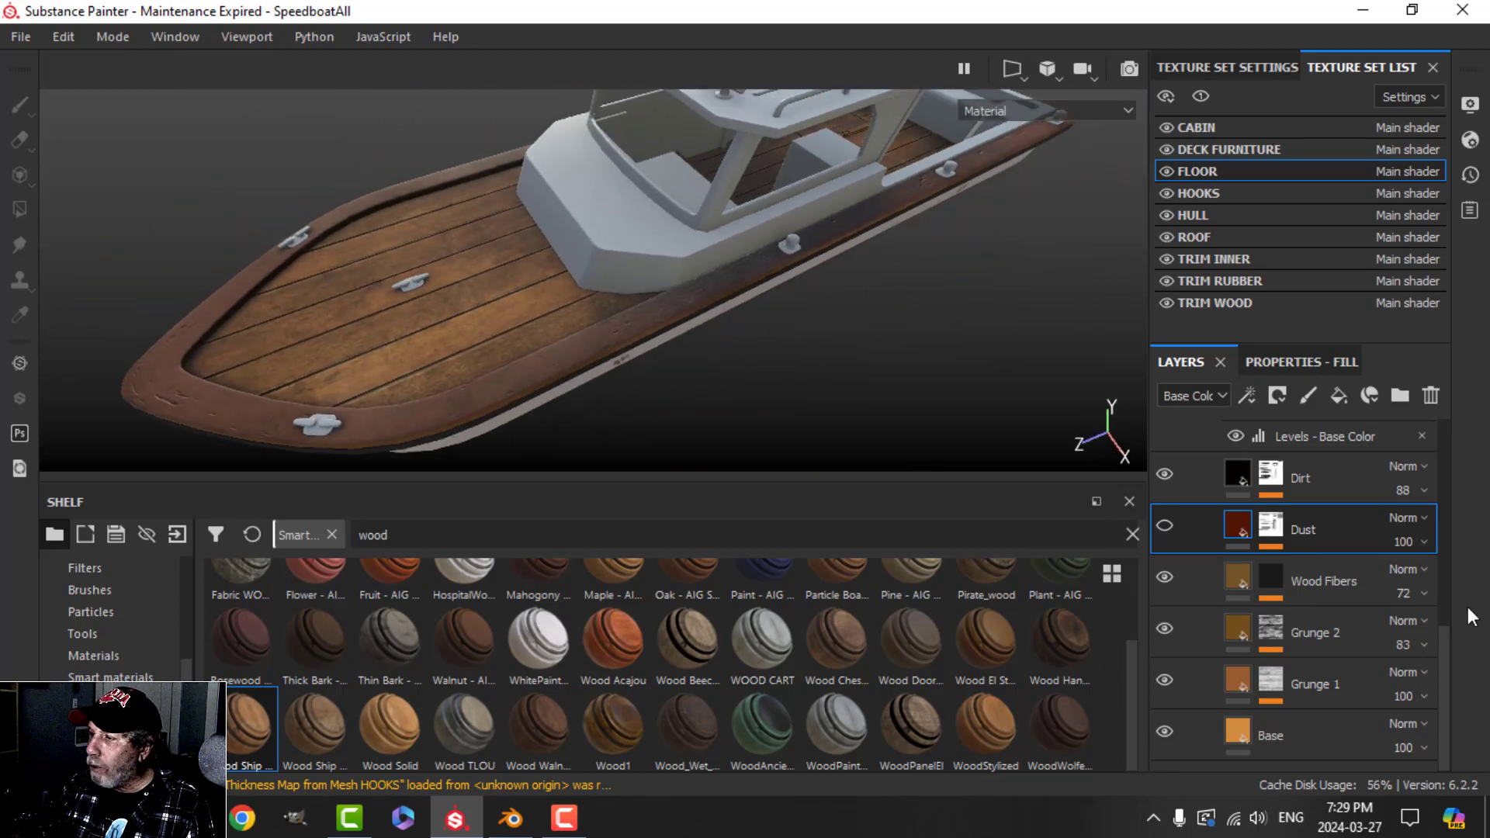
- Turn off the dynamic color sliders and shift the hue of the floor's Base layer color to 0.042, a redder orange
click(1242, 736)
click(1320, 363)
click(1309, 729)
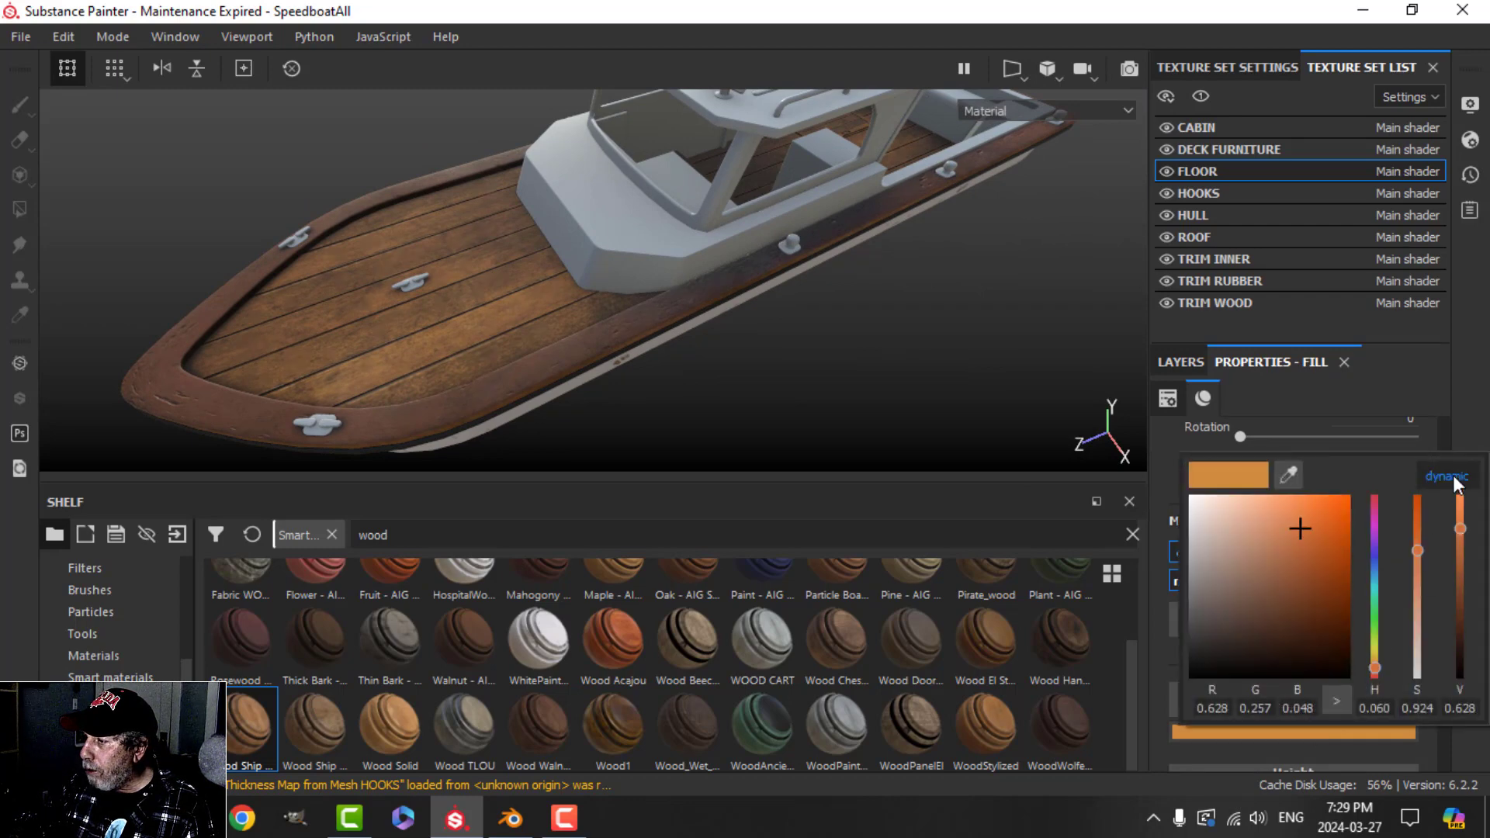
click(1457, 481)
click(1376, 672)
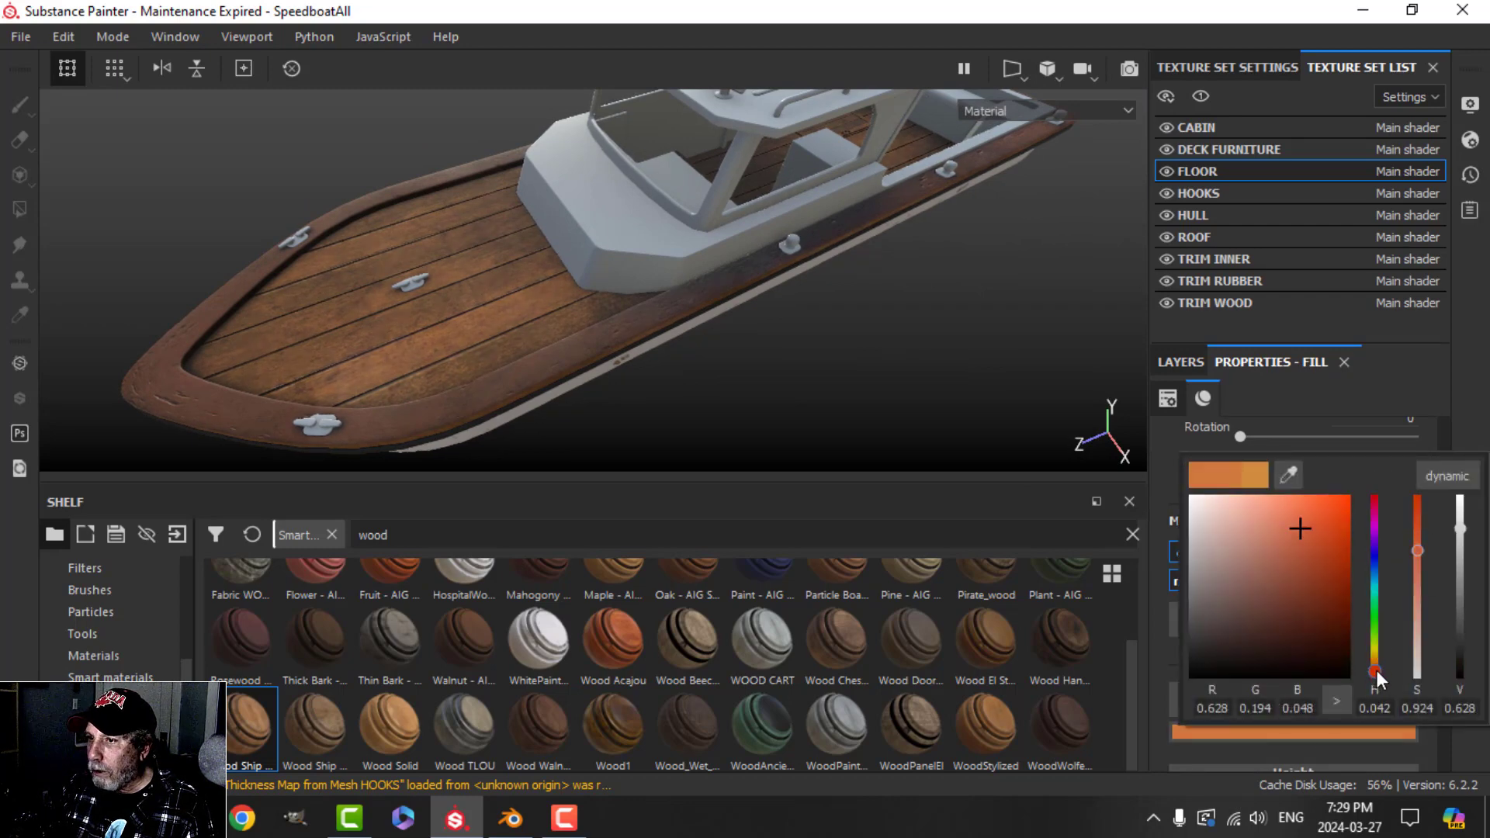
alt+drag(851, 458, 1098, 420)
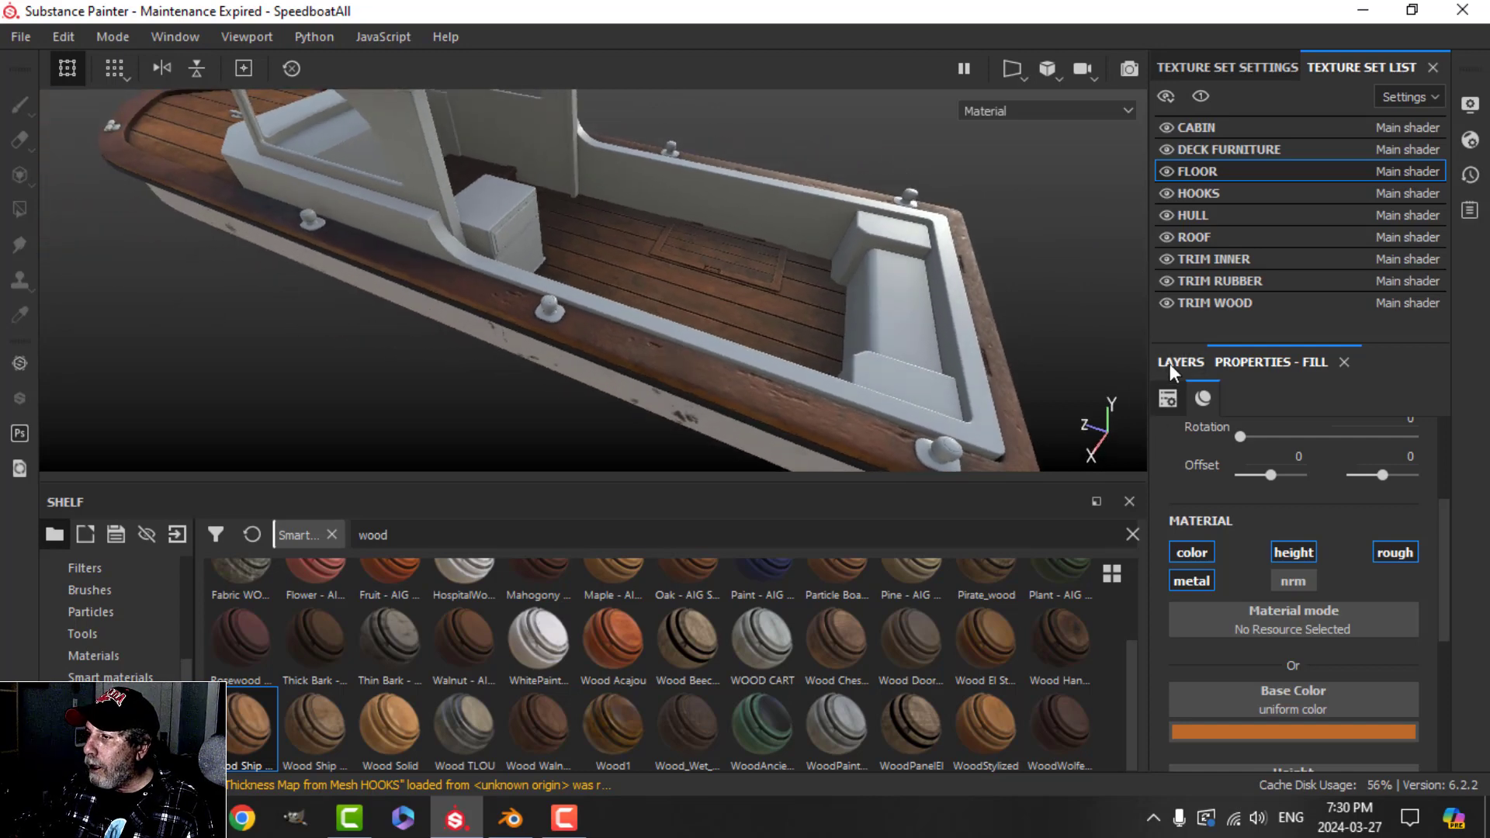
- Compare the cockpit floor with and without the Dirt layer of its Pirate_wood group
click(1174, 362)
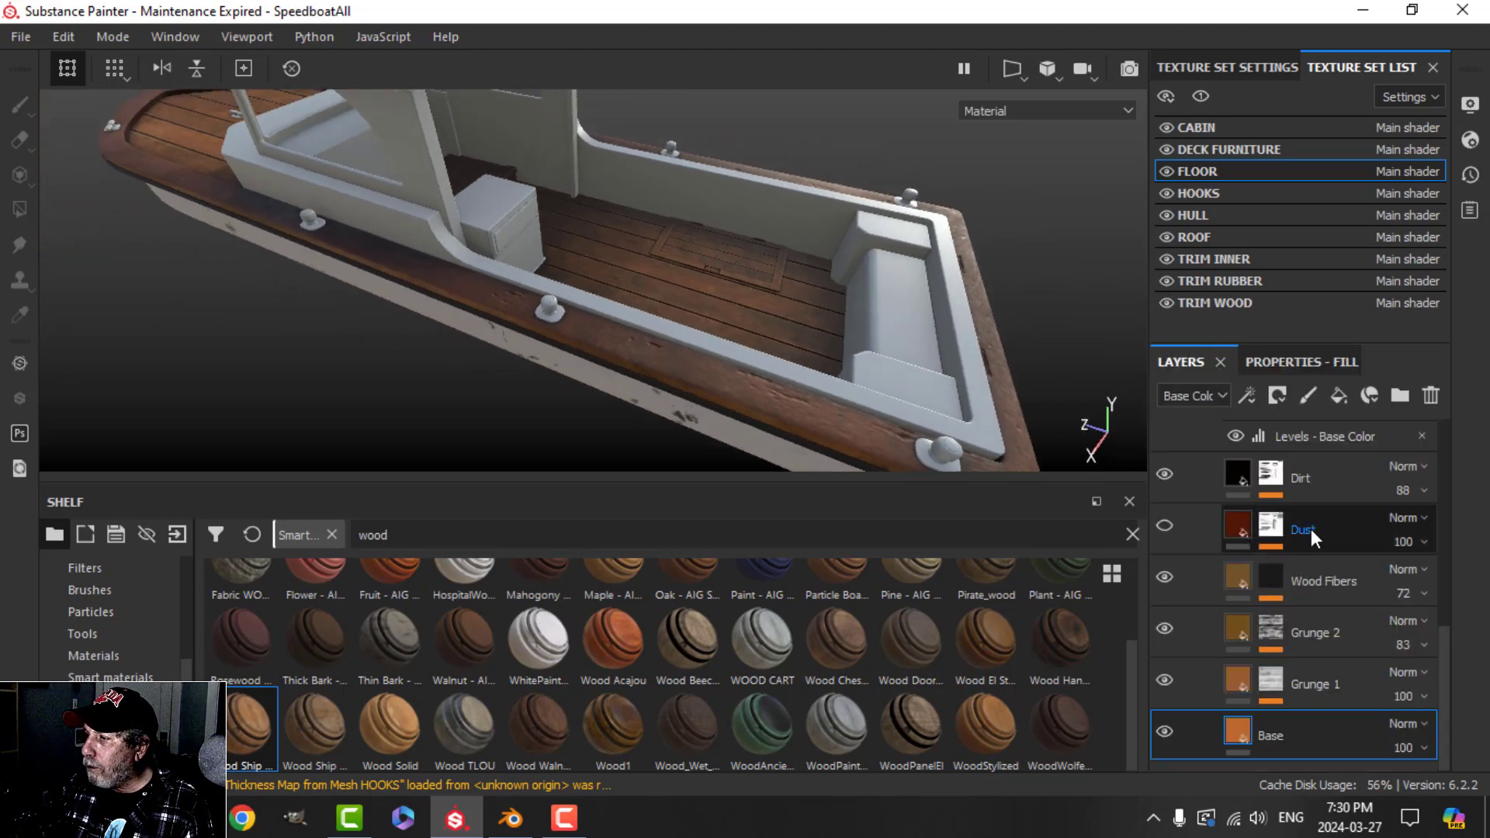
click(1165, 474)
alt+drag(821, 278, 803, 288)
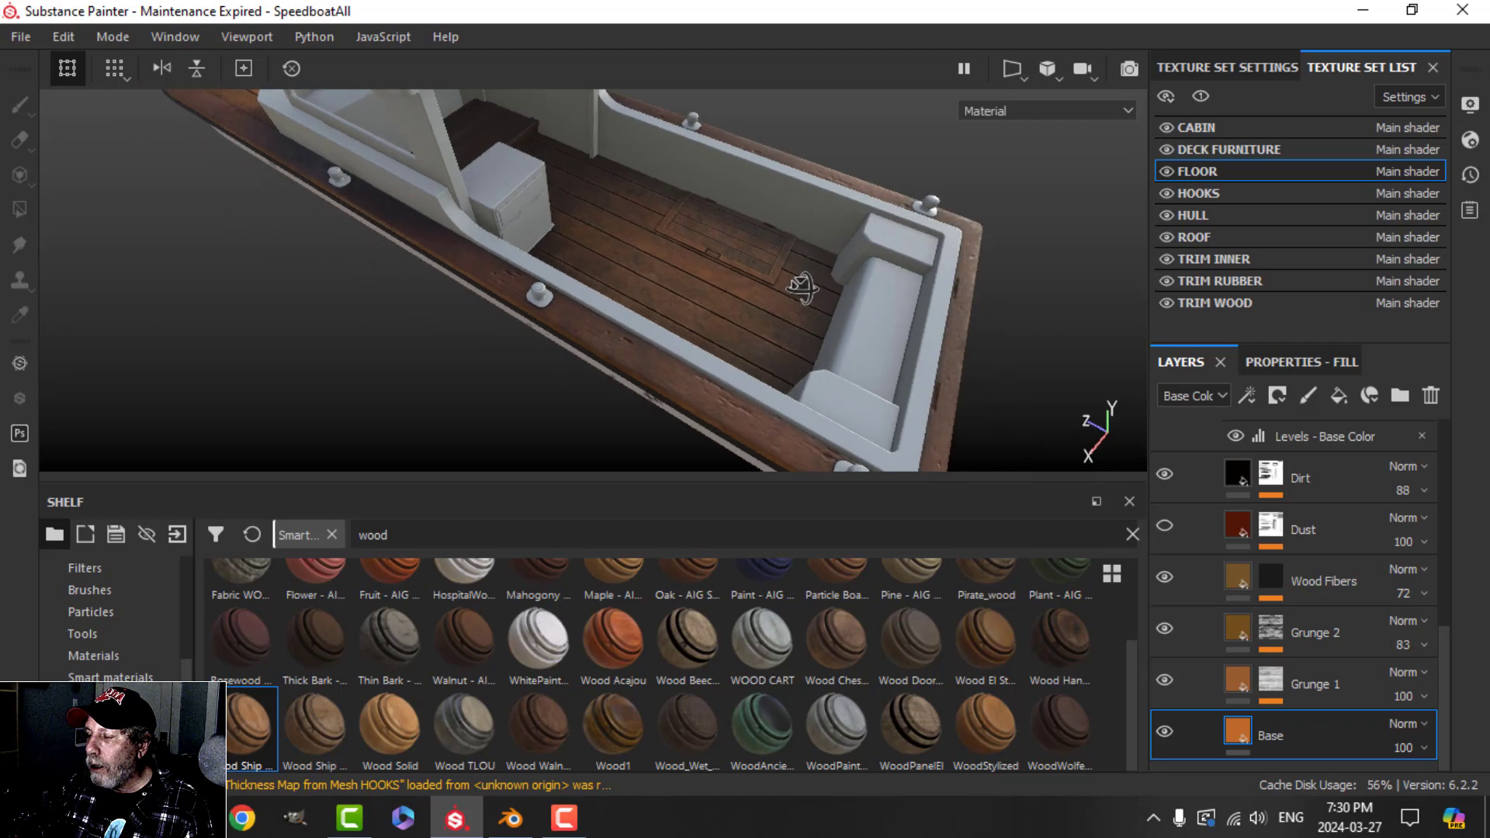
scroll(803, 288, down, 3)
- Collapse the floor's Pirate_wood group and show its Roughness Var layer again, checking the cockpit planks and hatch at several distances
scroll(1284, 461, up, 8)
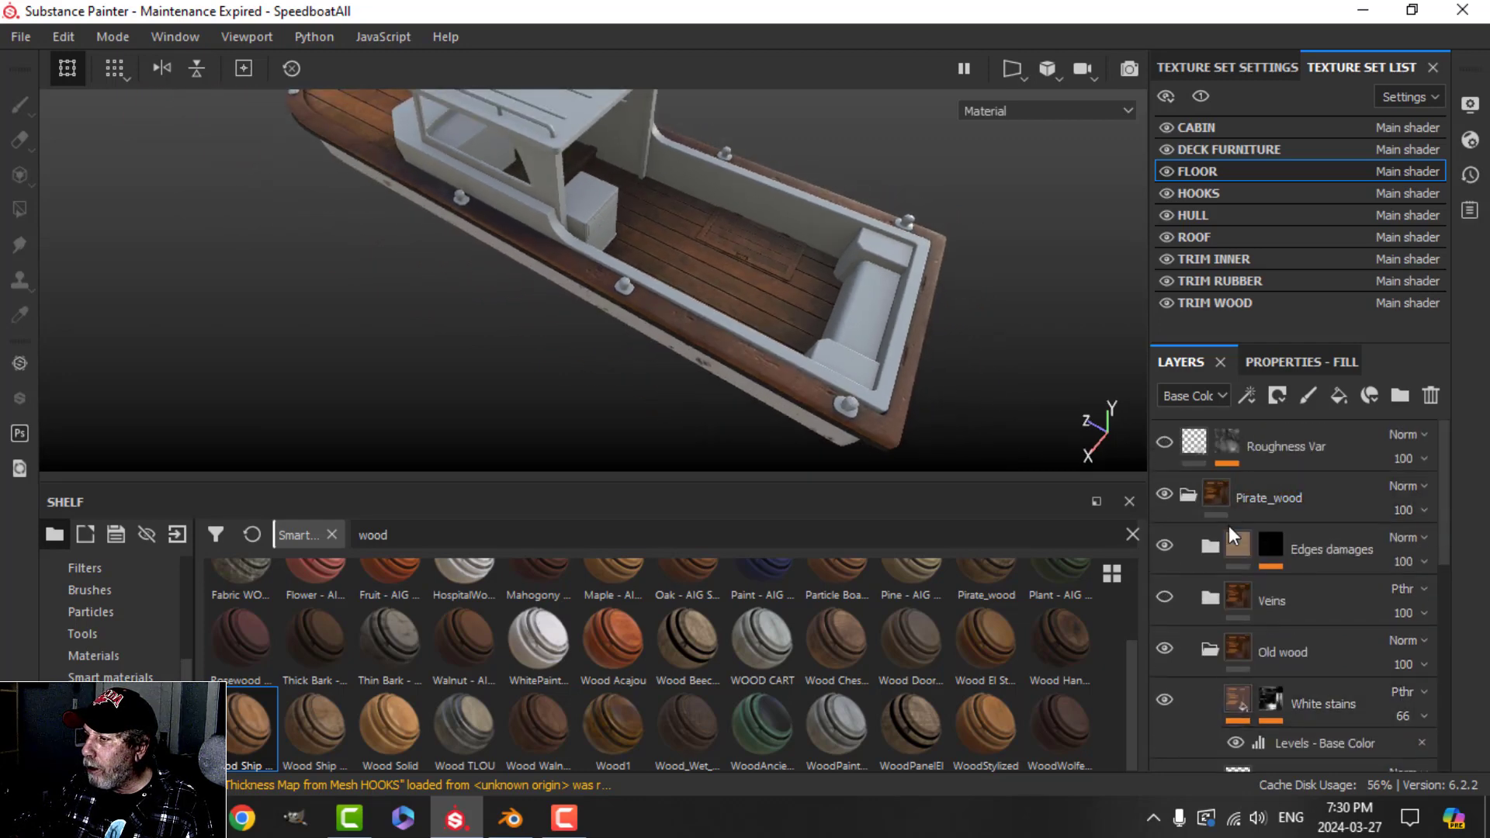
click(1188, 495)
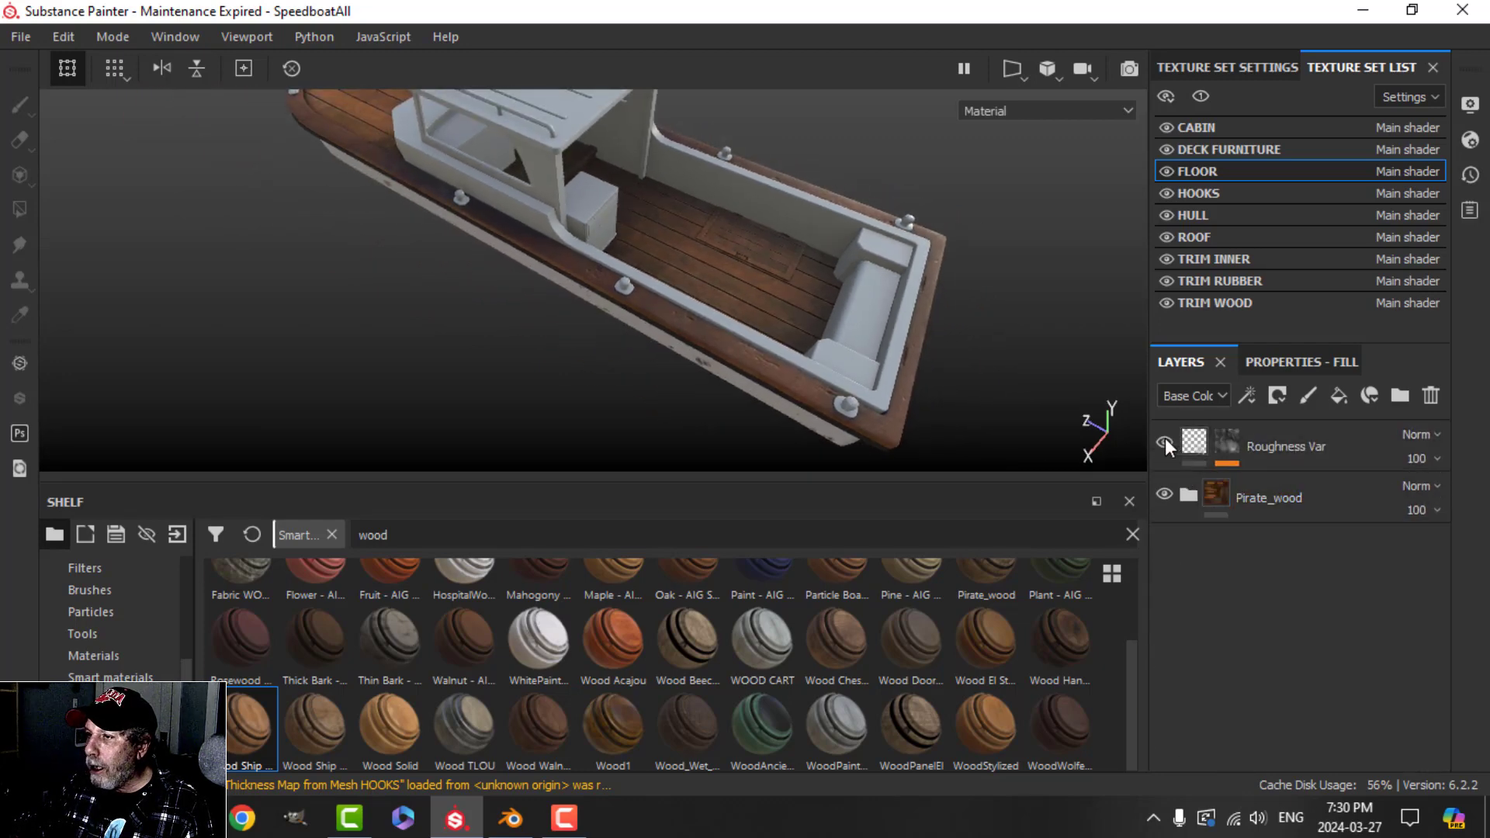
scroll(857, 267, up, 10)
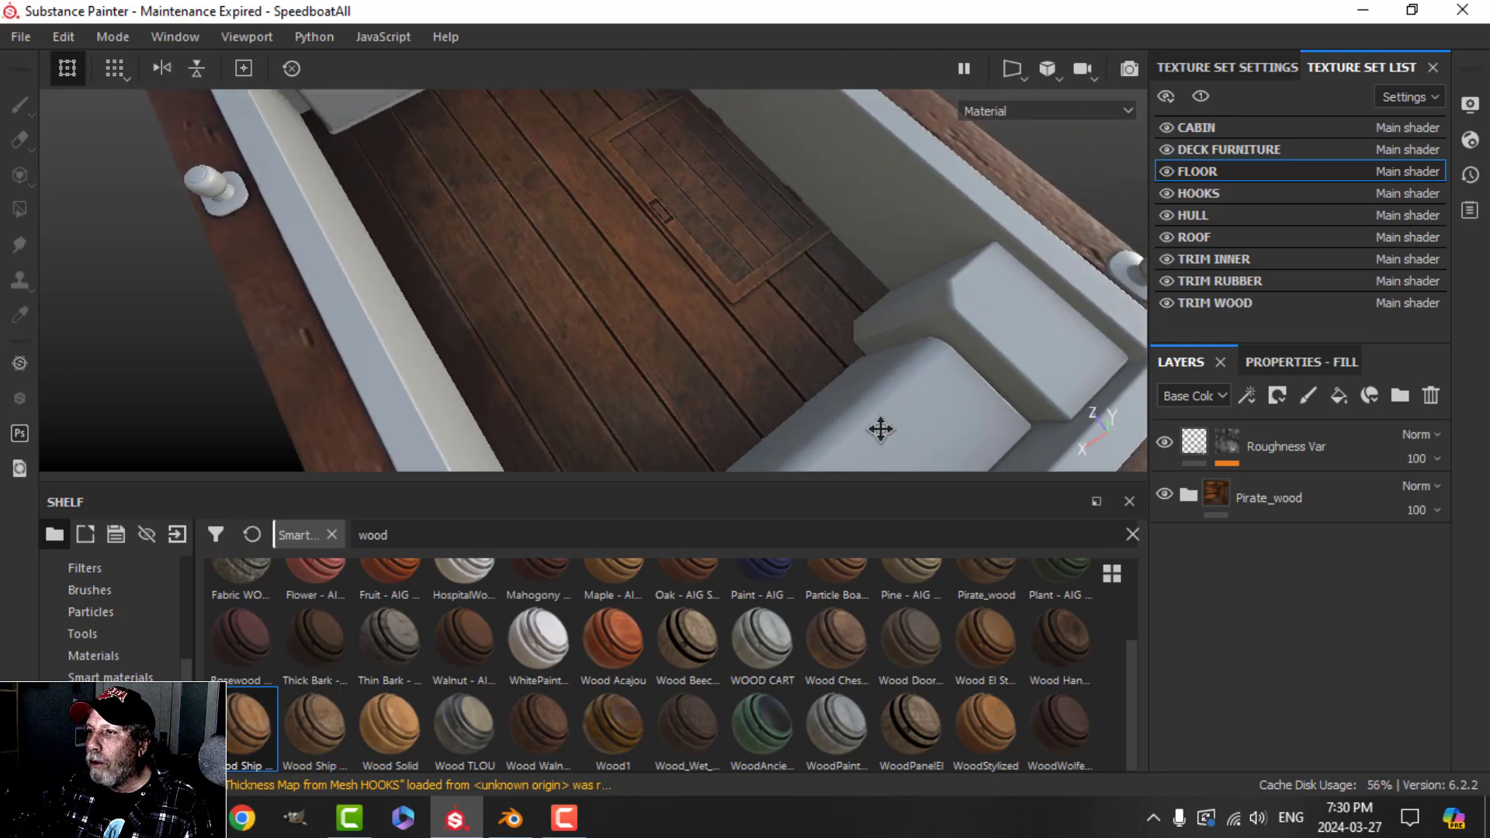
scroll(843, 394, up, 2)
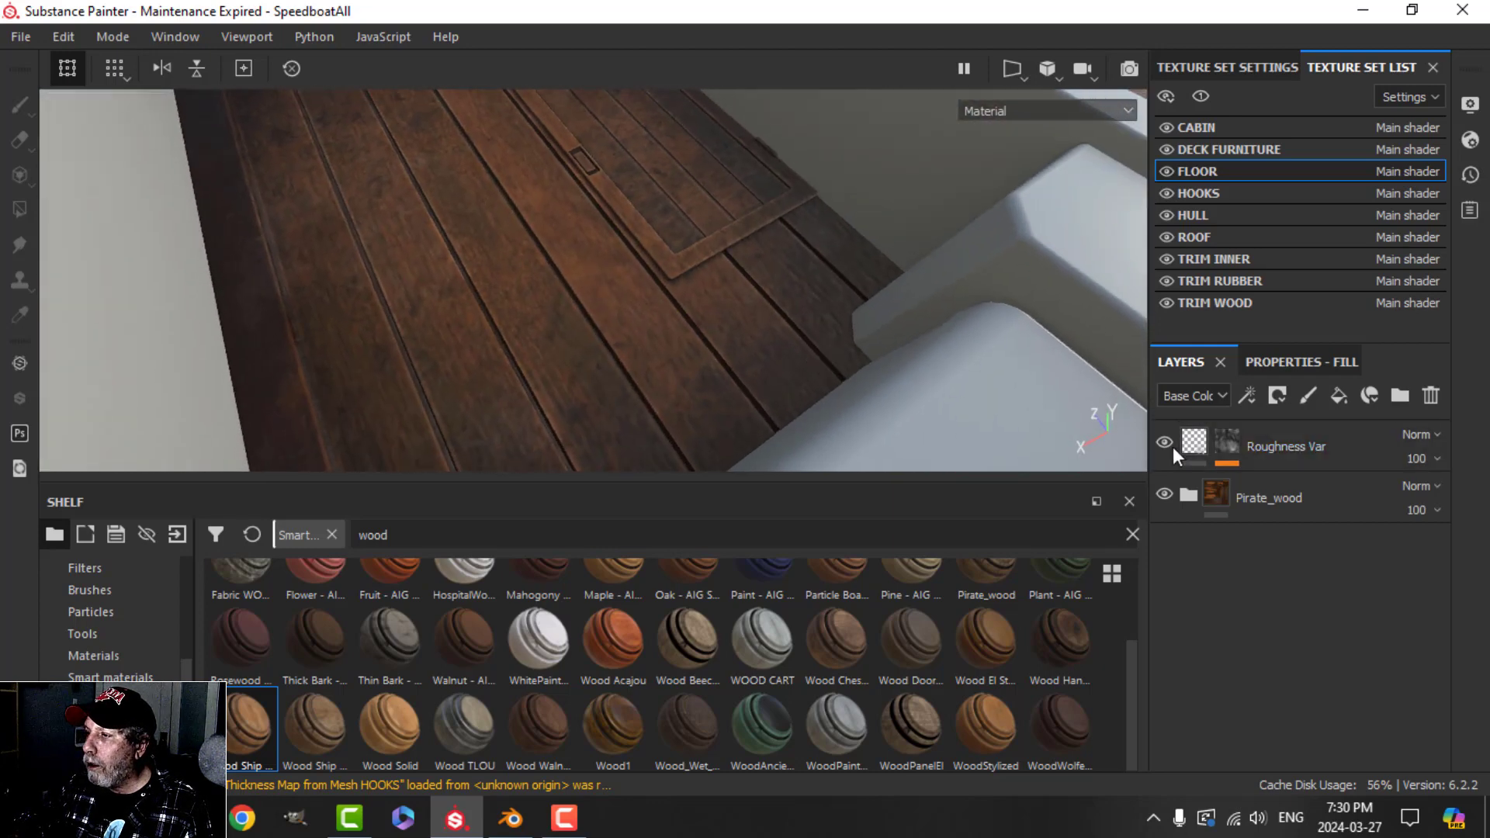
scroll(648, 374, down, 6)
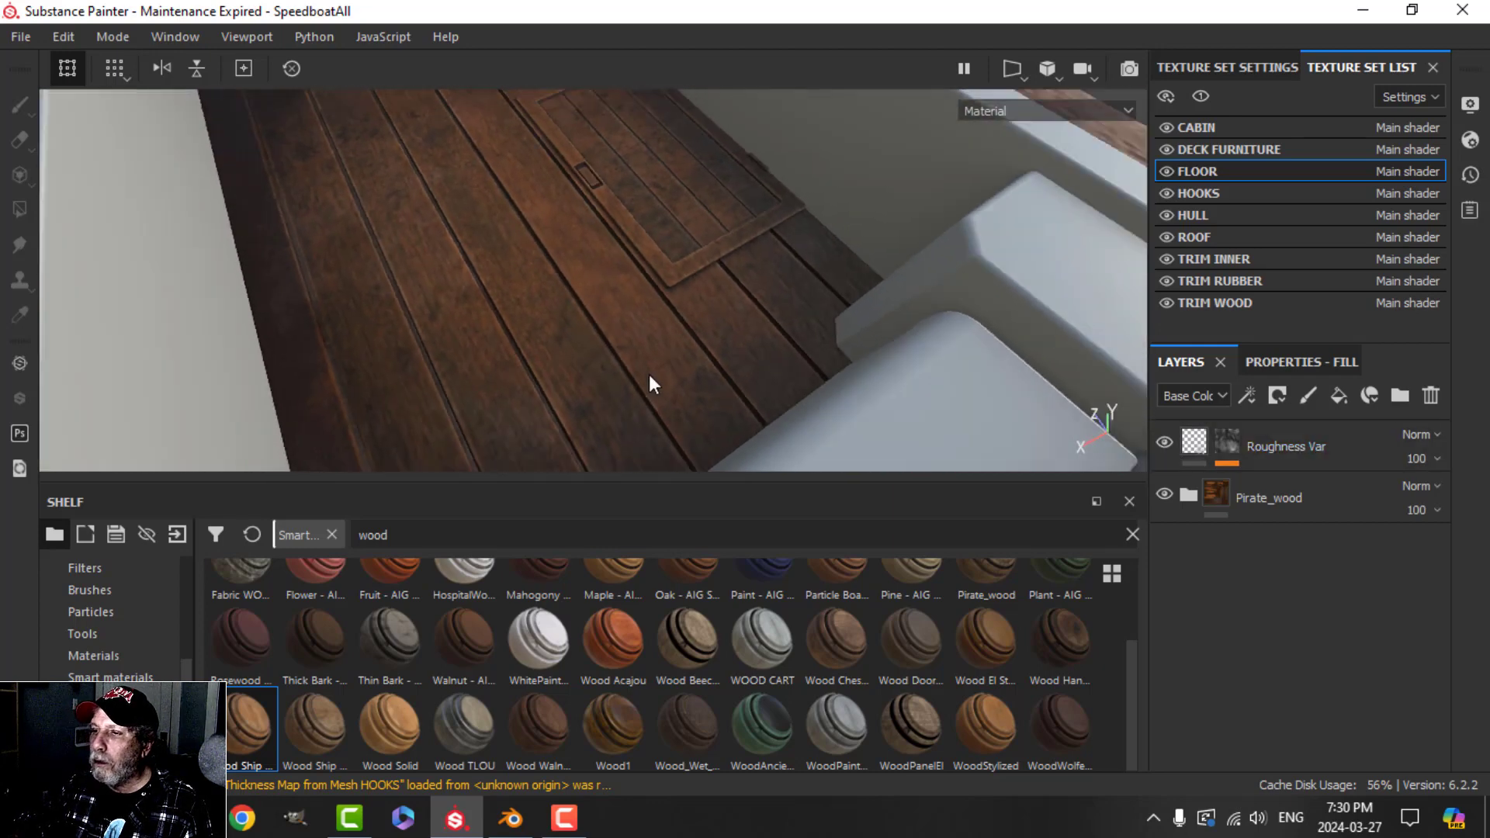
alt+drag(621, 365, 576, 343)
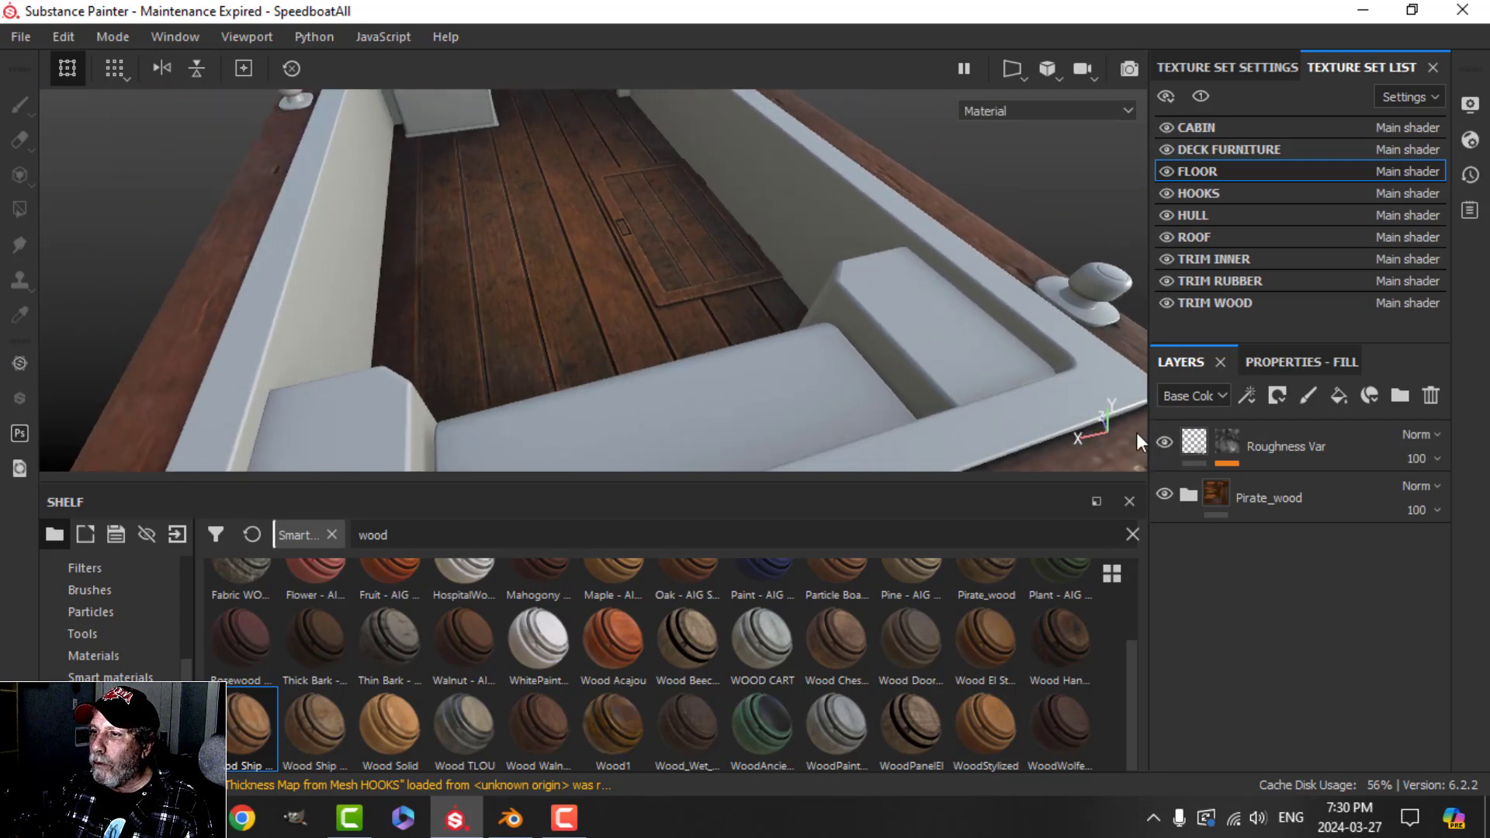
scroll(652, 293, up, 3)
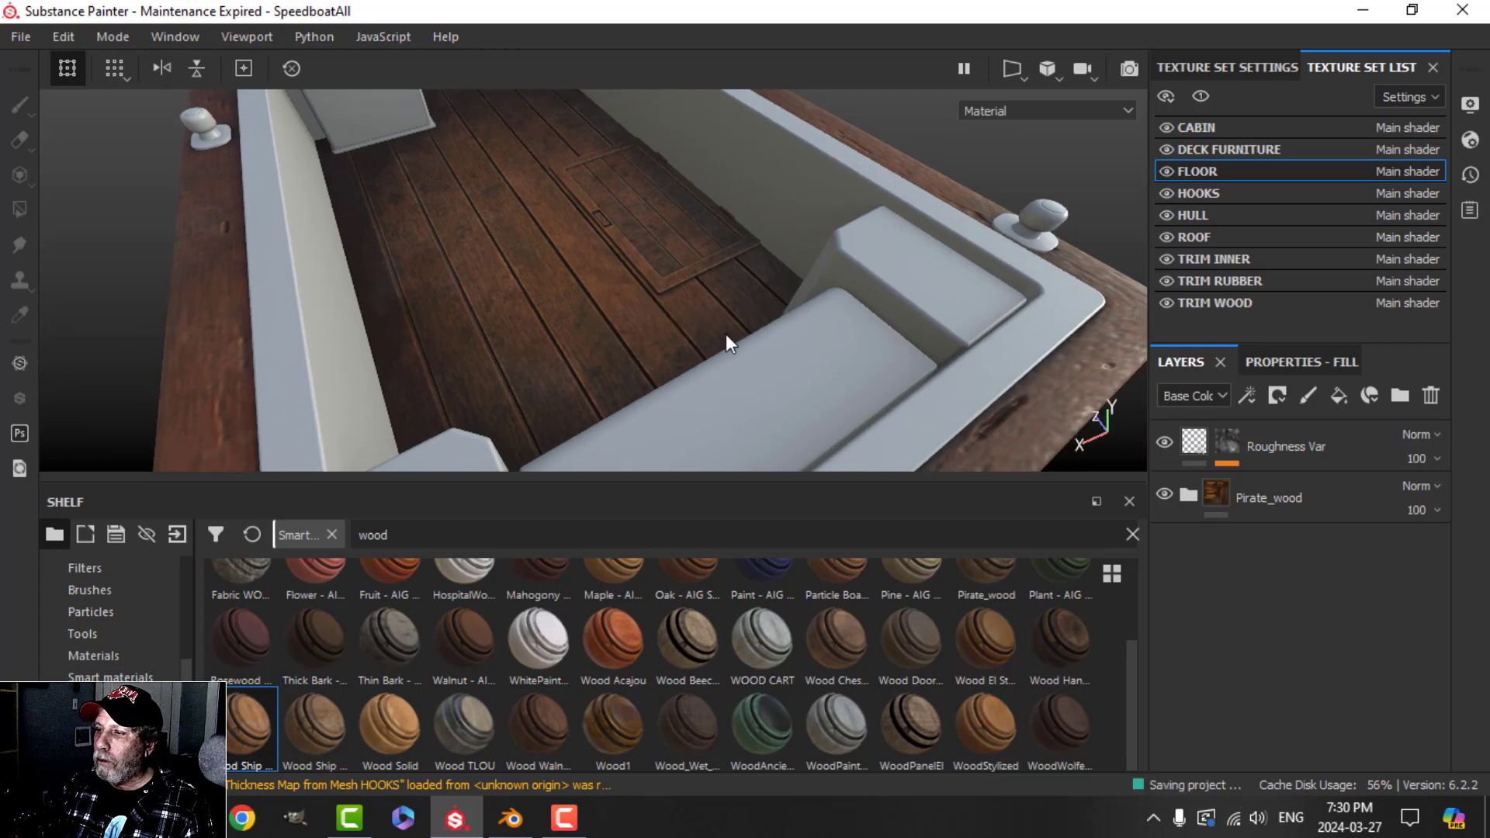
scroll(724, 334, down, 5)
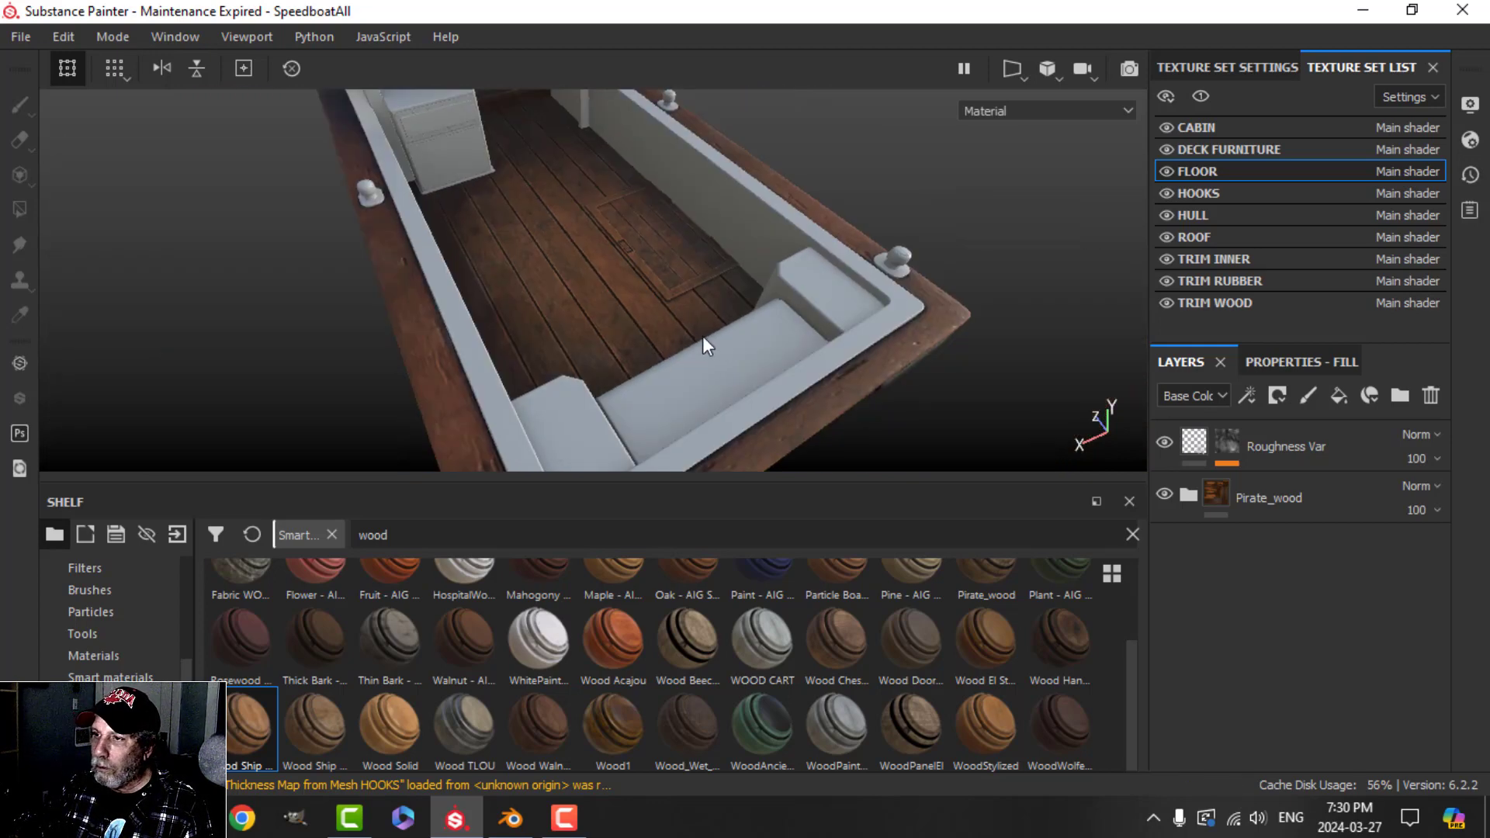
mouse_move(701, 337)
alt+mouse_down()
mouse_move(702, 320)
mouse_move(739, 342)
mouse_move(682, 323)
mouse_move(729, 346)
alt+mouse_up()
alt+drag(564, 190, 924, 407)
- Search the smart materials for "metal"
click(1274, 446)
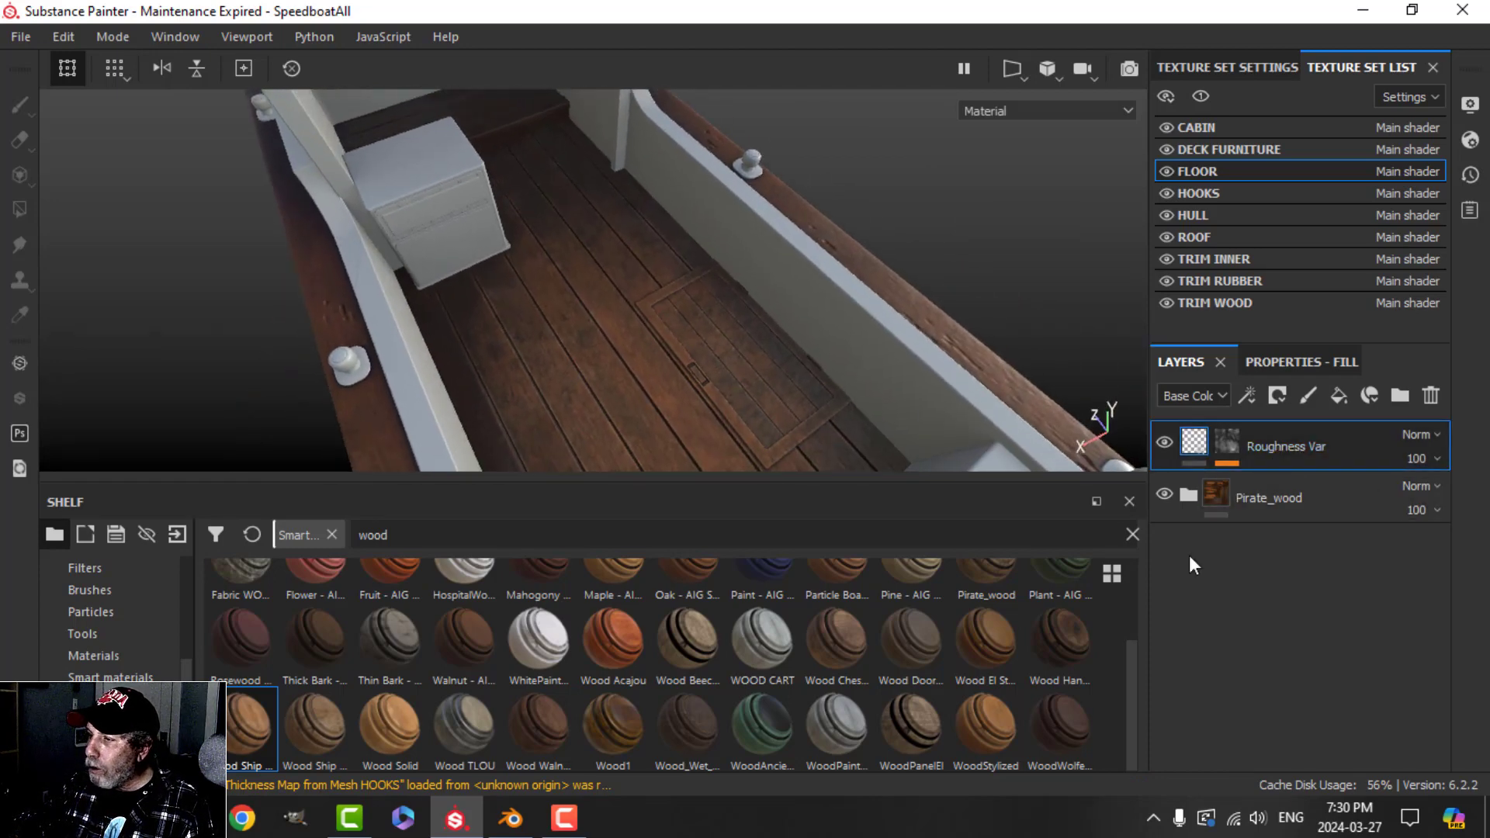
click(110, 659)
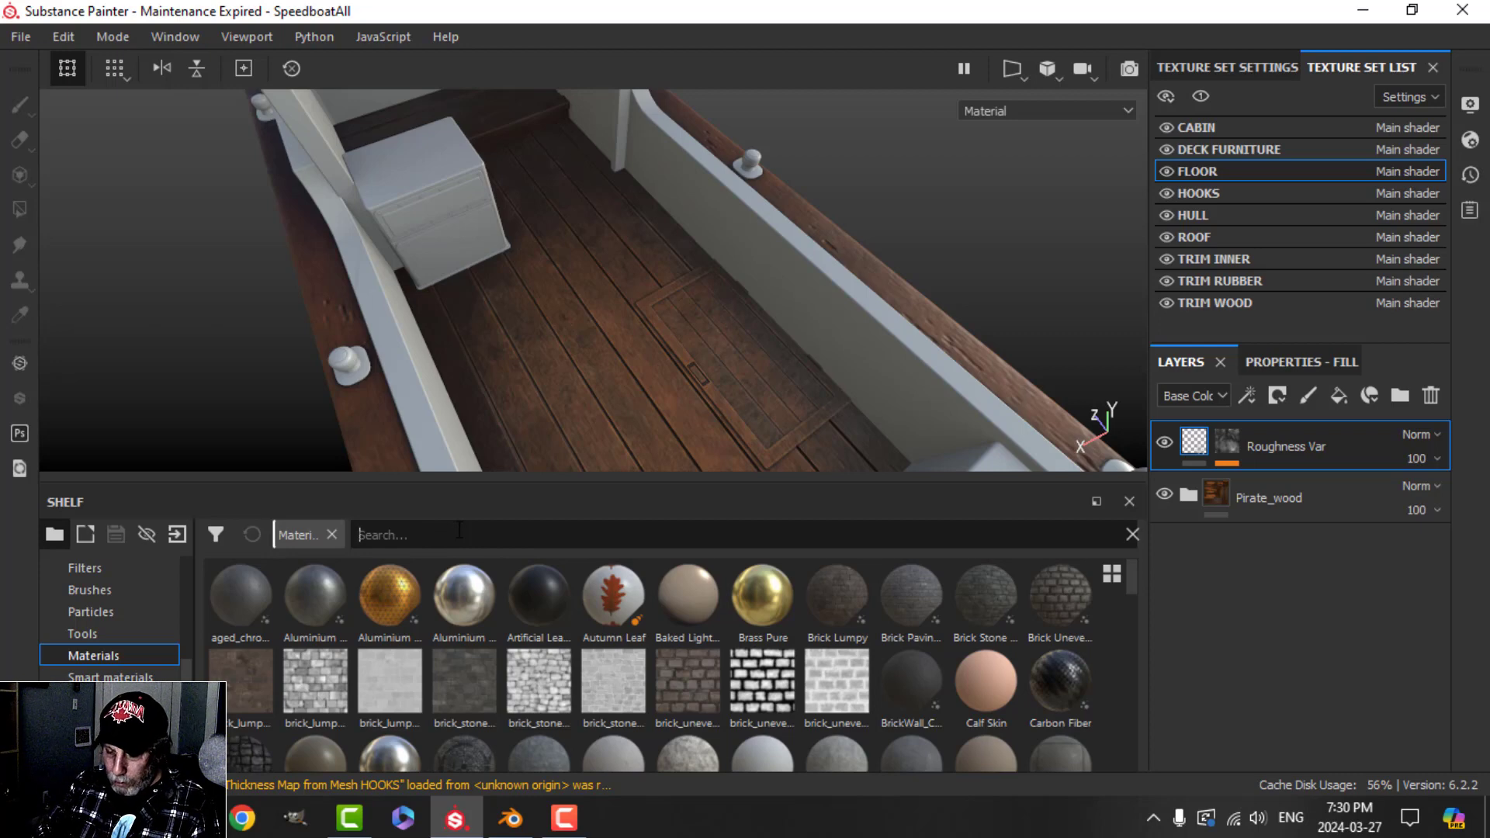
click(110, 676)
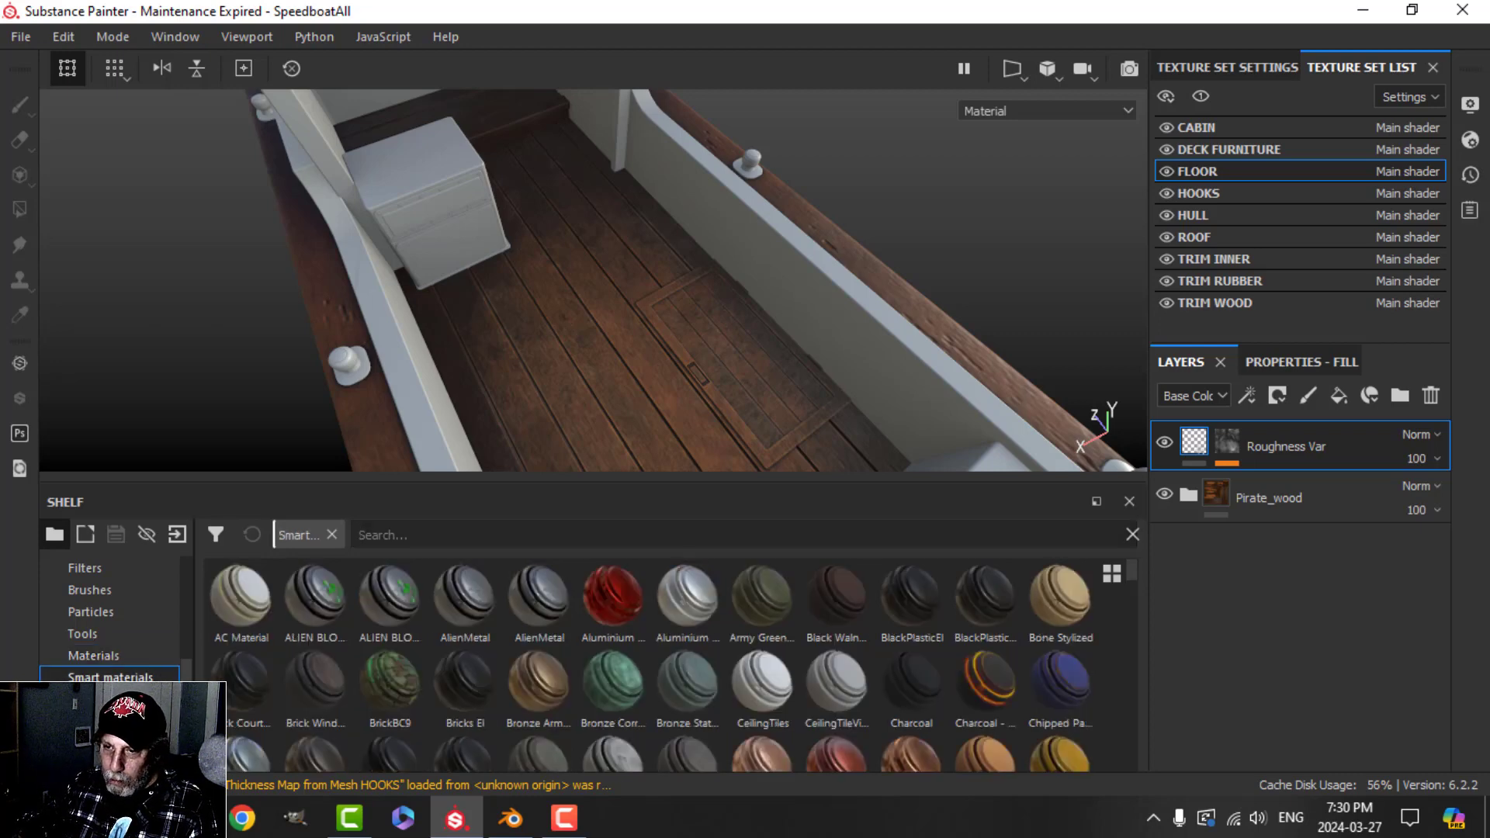
click(461, 536)
text(metal)
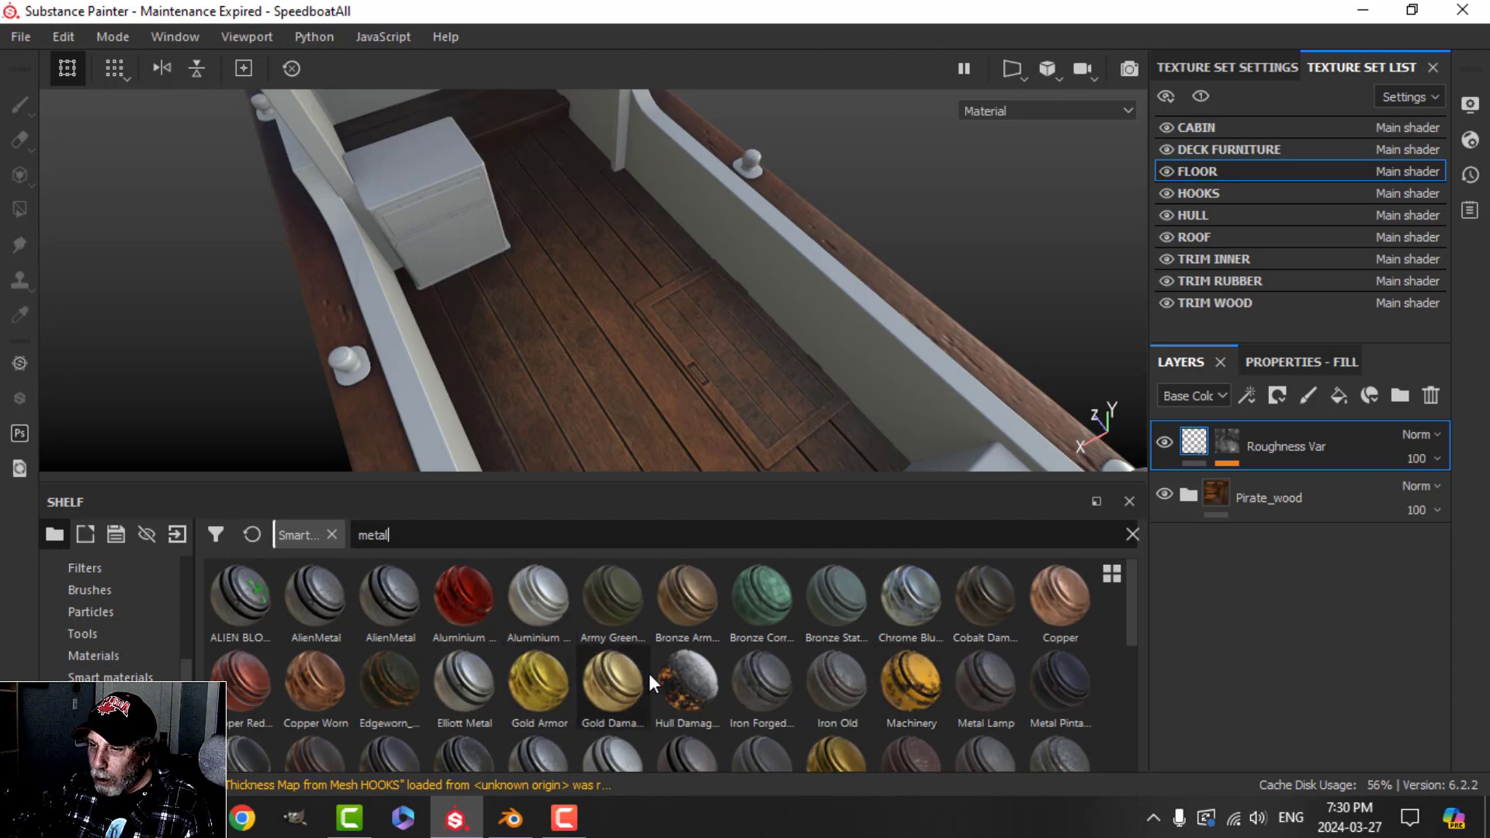
- Add the Elliott Metal smart material above the floor's Roughness Var layer and give it a black mask
click(470, 686)
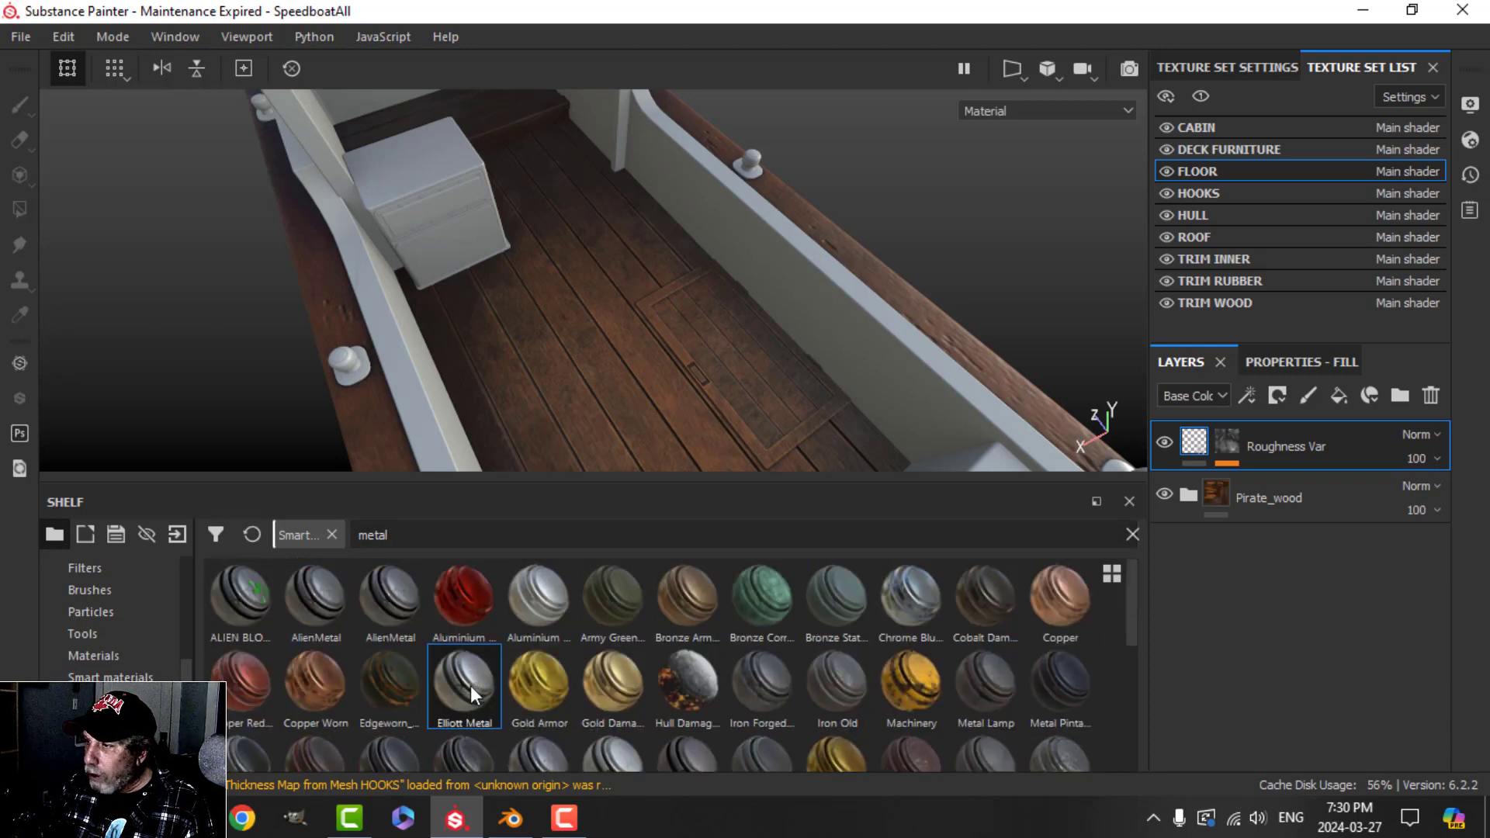
drag(1217, 425, 1219, 431)
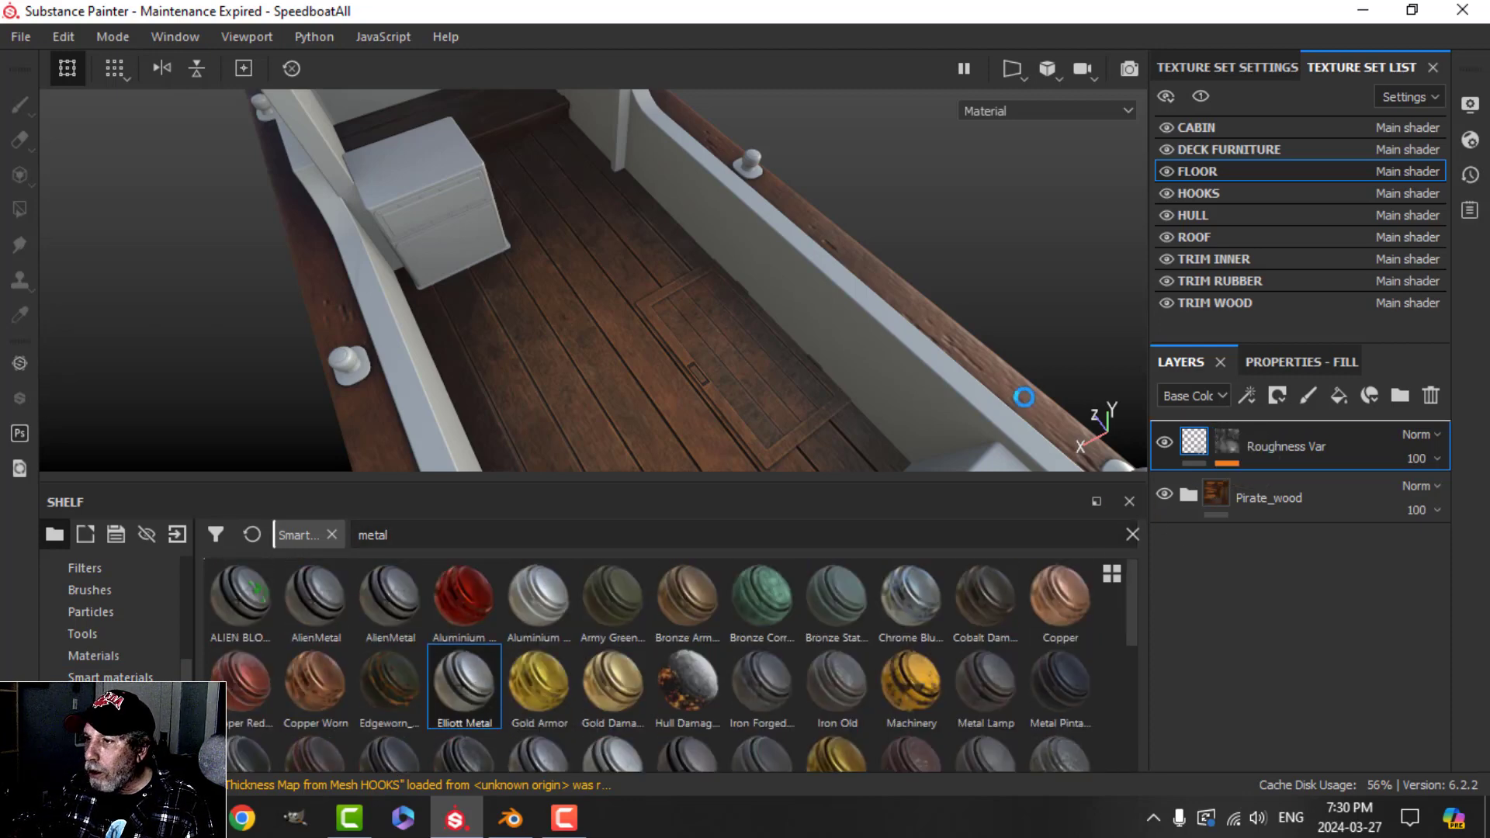
alt+drag(766, 366, 742, 386)
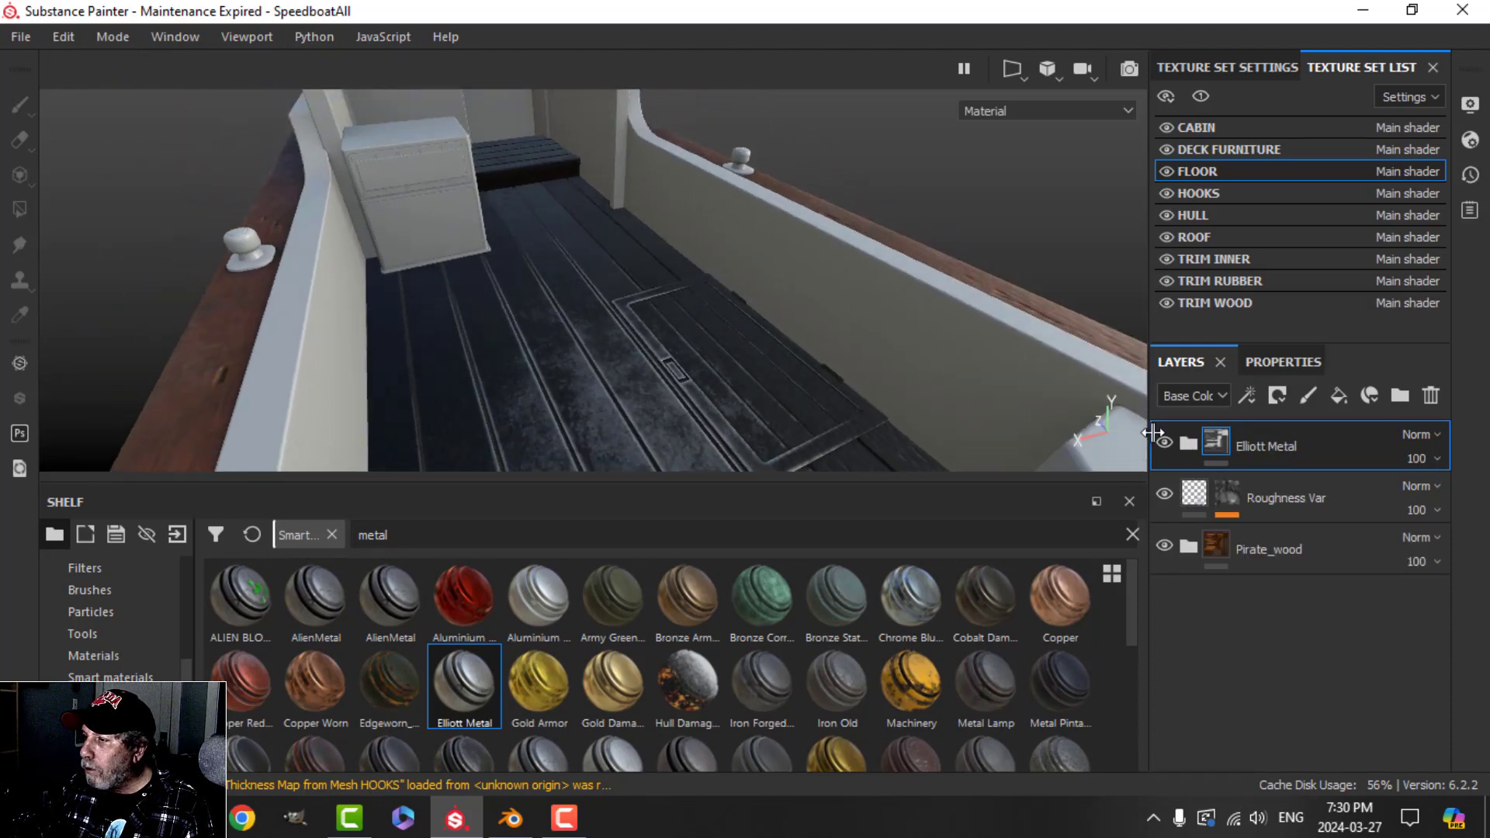
click(1277, 394)
click(1304, 444)
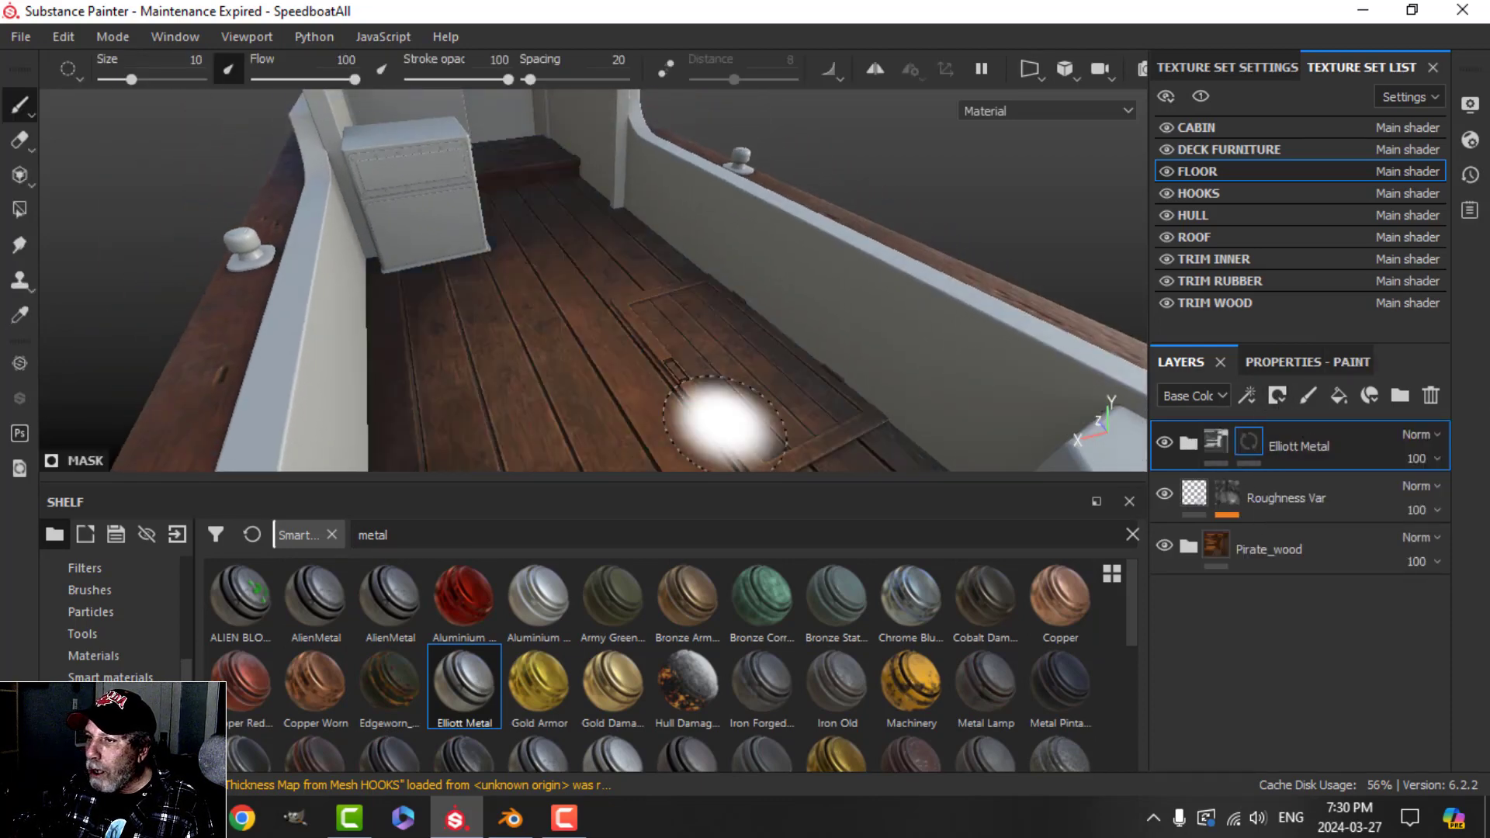
- Reveal Elliott Metal on the floor hatch's frame, latch and hinges by polygon-filling the mask in mesh mode
click(19, 210)
click(1273, 363)
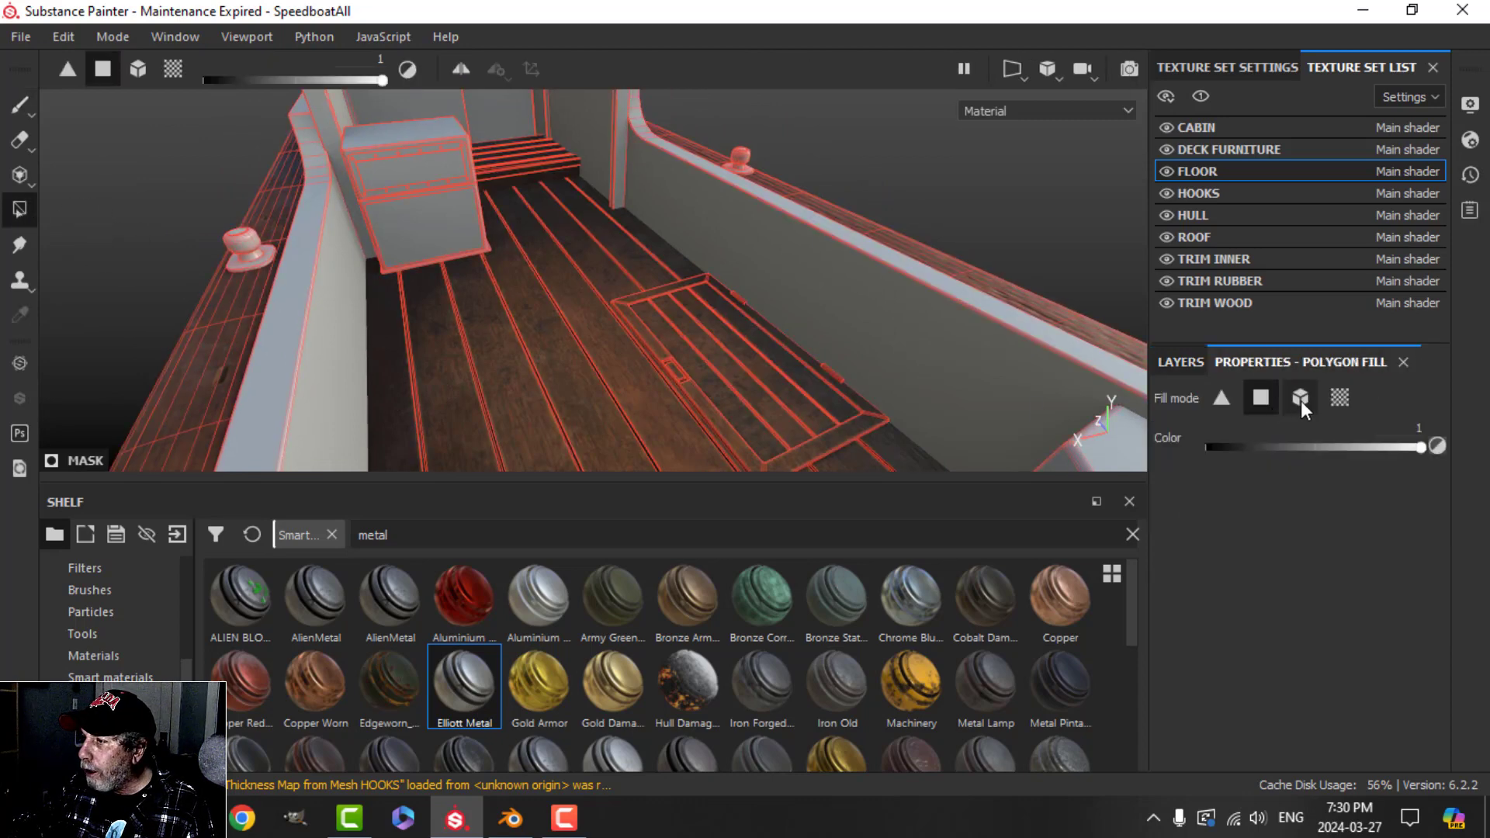
click(1301, 399)
click(659, 348)
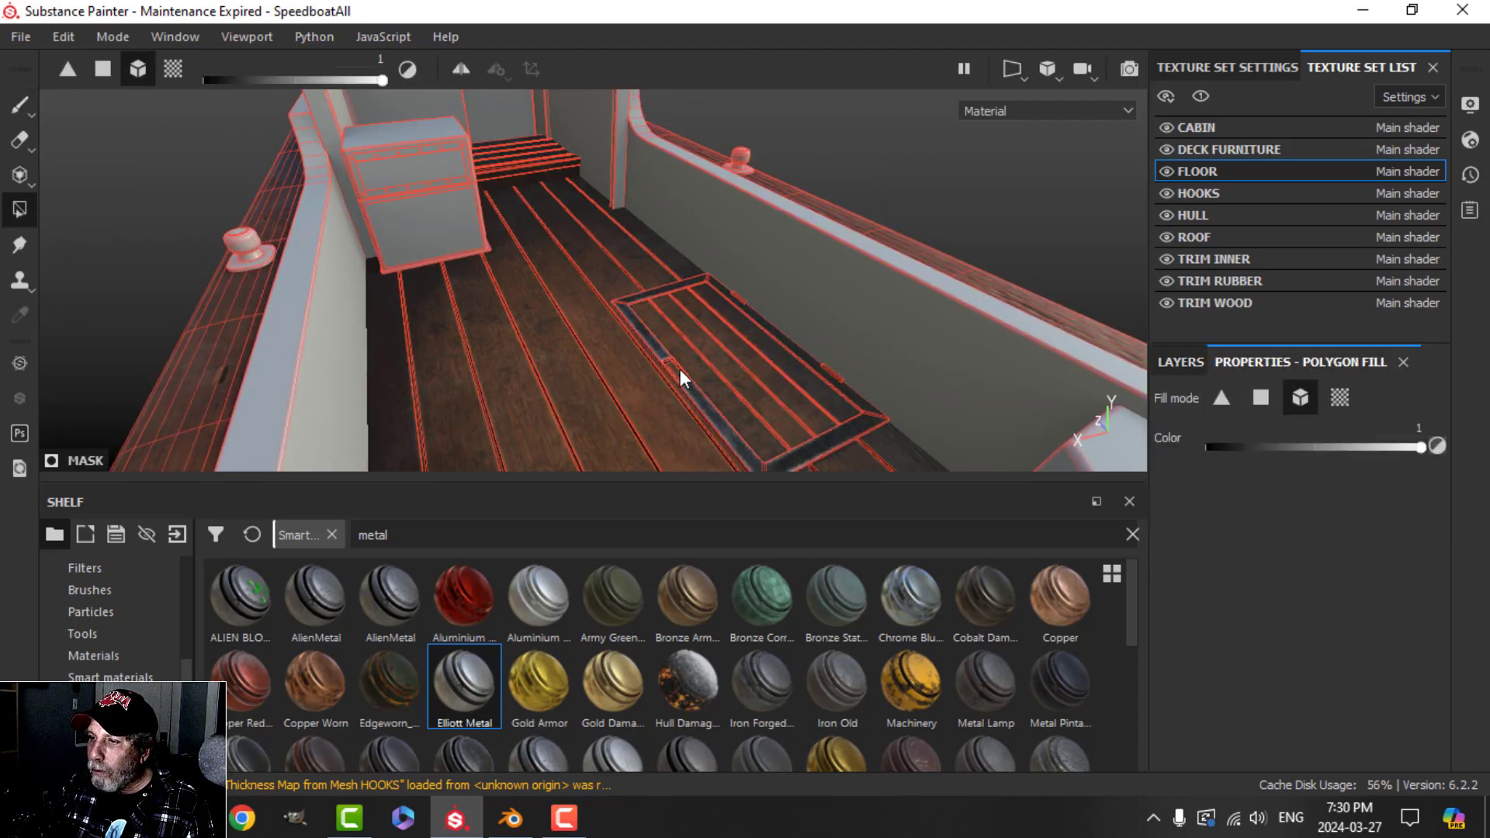
scroll(747, 374, up, 4)
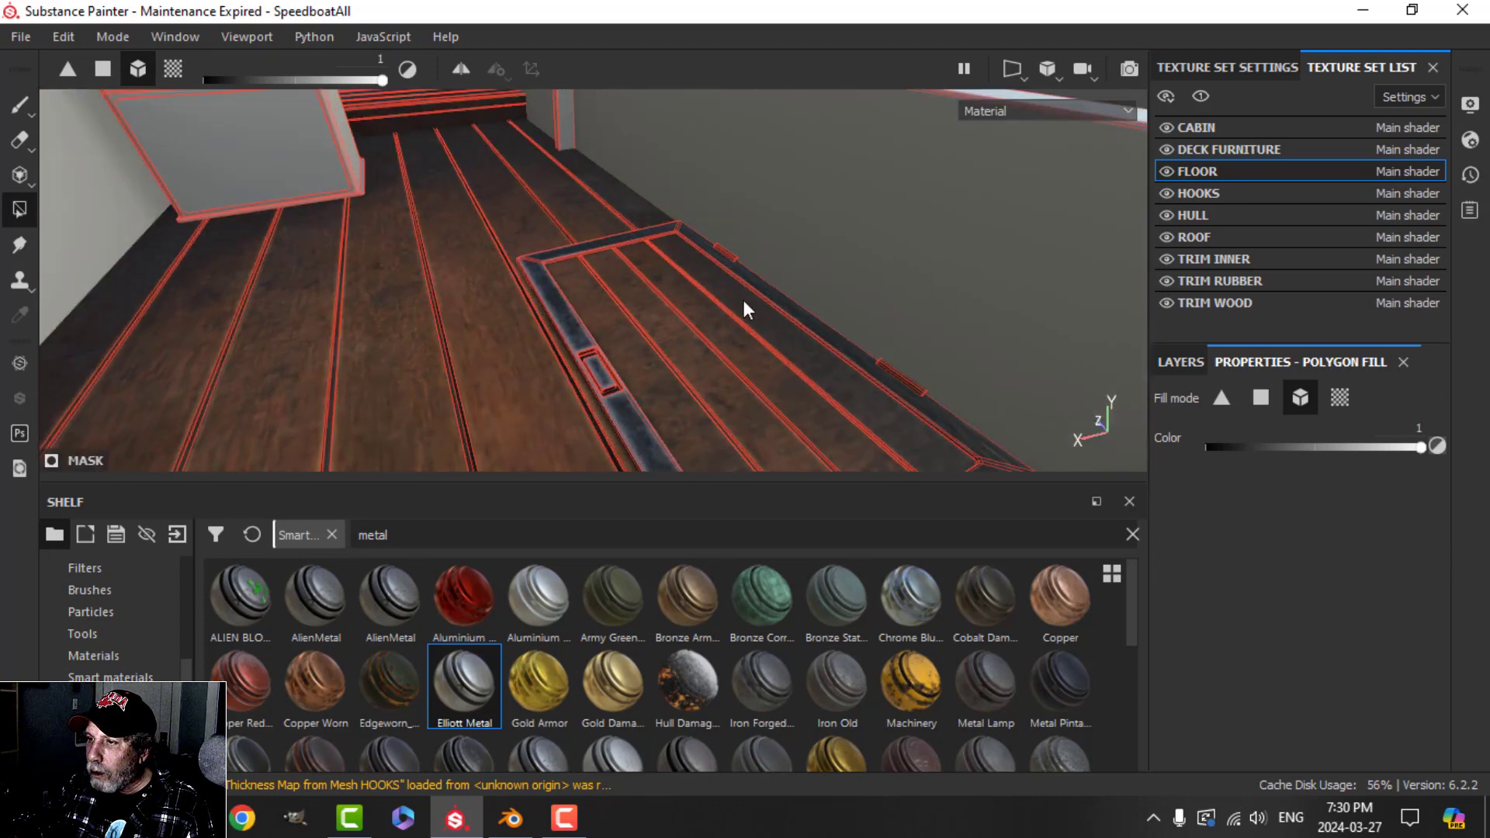
click(900, 377)
click(19, 105)
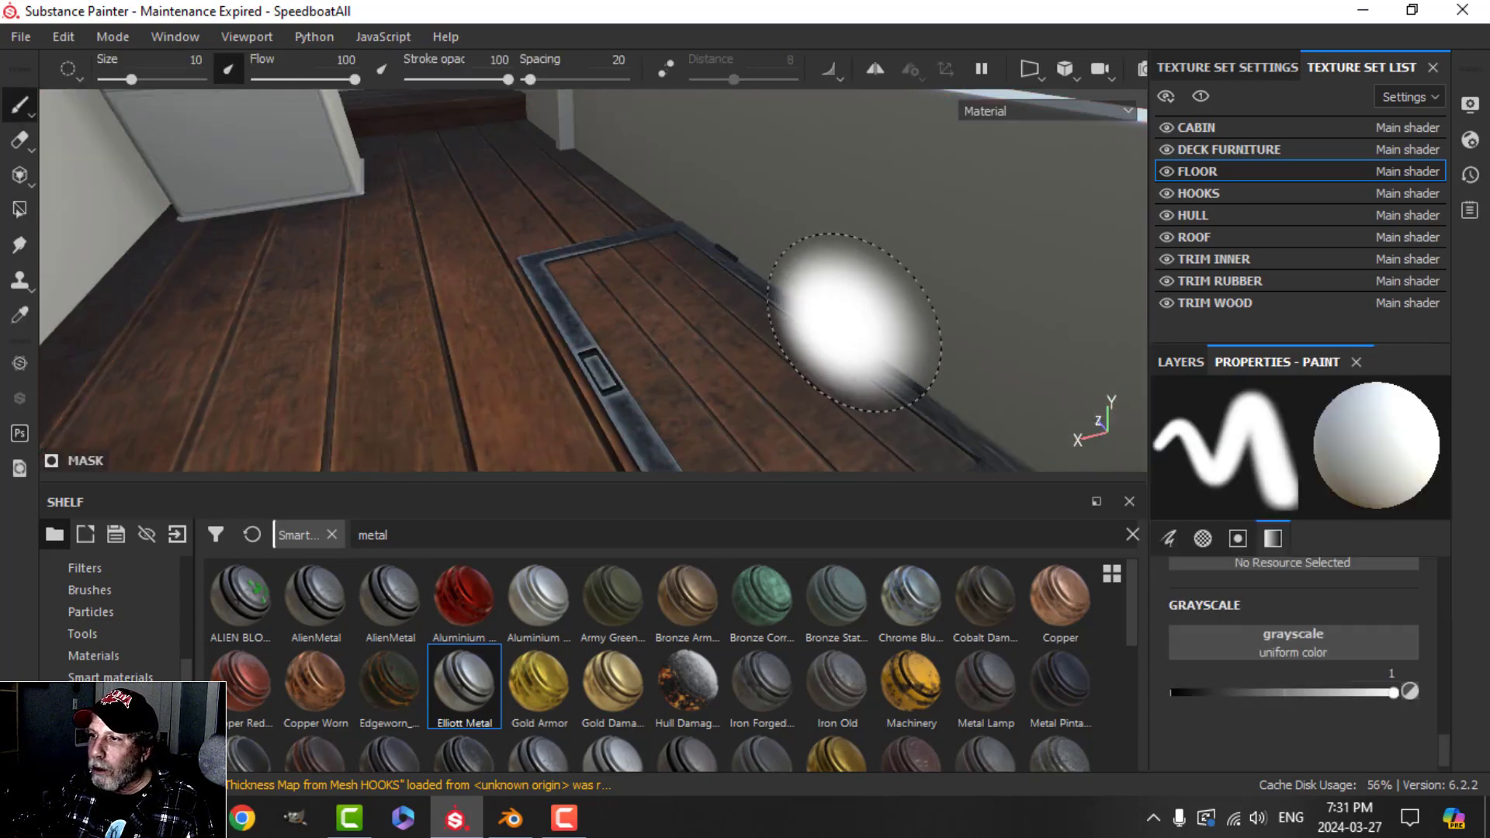
- Mesh-fill the Elliott Metal mask on the front edge of the raised step at the cockpit's forward end
mouse_move(831, 314)
alt+mouse_down()
mouse_move(799, 366)
mouse_move(732, 383)
mouse_move(771, 342)
mouse_move(645, 332)
mouse_move(830, 309)
mouse_move(918, 342)
mouse_move(543, 295)
mouse_move(93, 202)
alt+mouse_up()
click(25, 205)
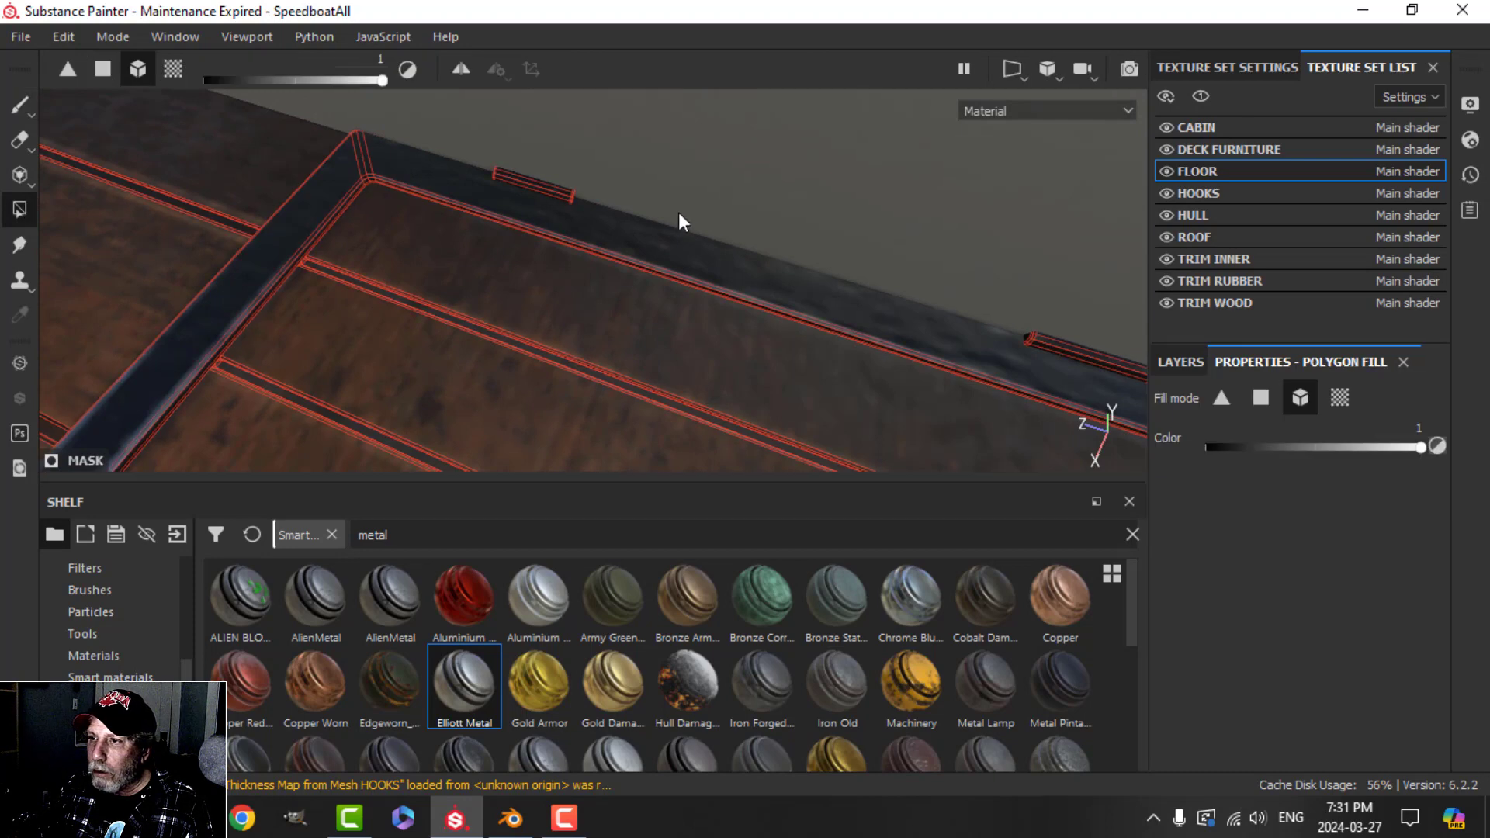
shift+right_drag(680, 220, 561, 225)
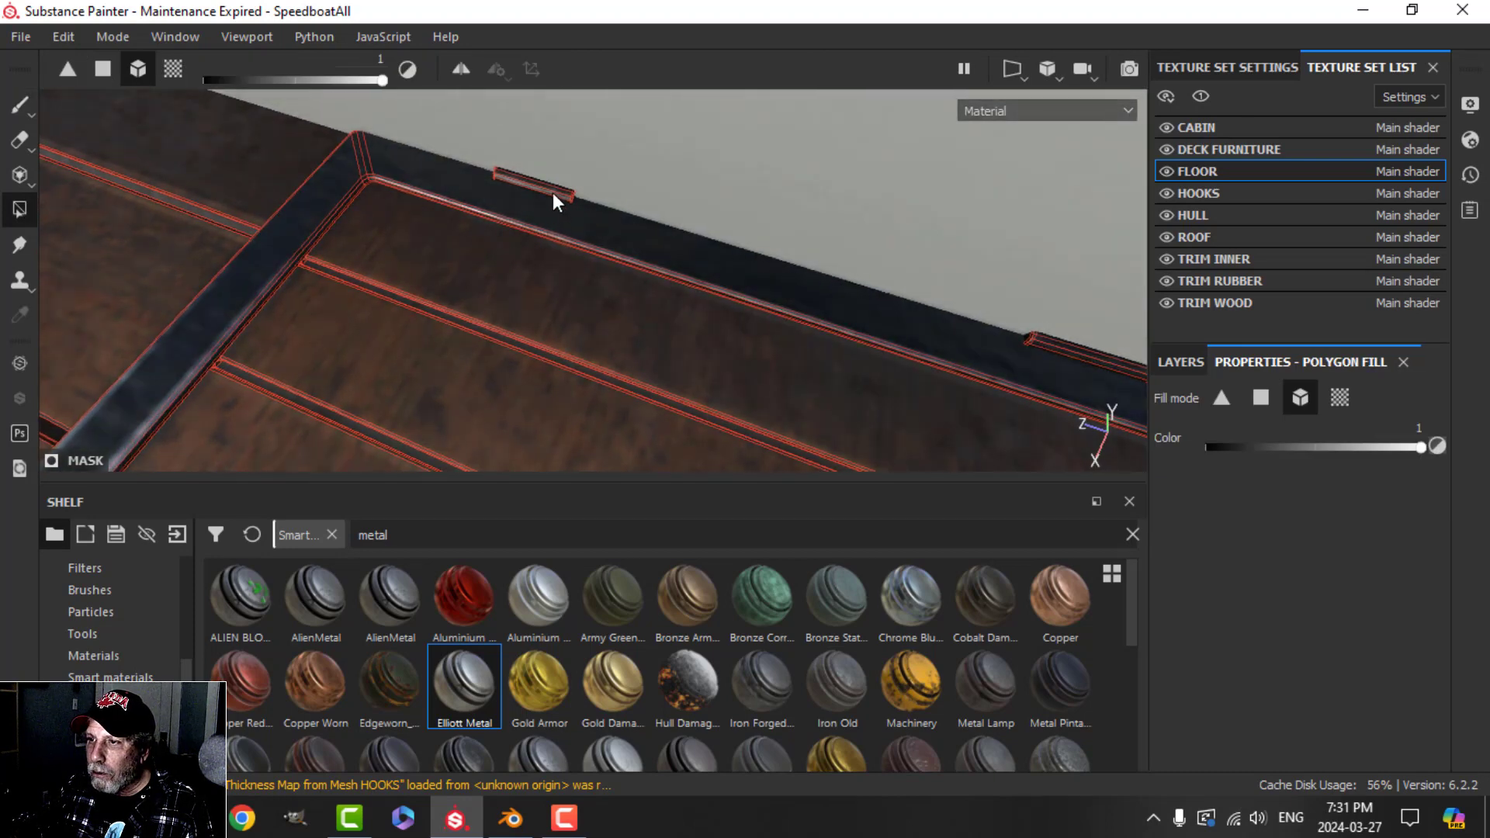
mouse_move(326, 295)
alt+mouse_down()
mouse_move(212, 292)
mouse_move(419, 283)
mouse_move(612, 342)
mouse_move(461, 327)
mouse_move(346, 283)
alt+mouse_up()
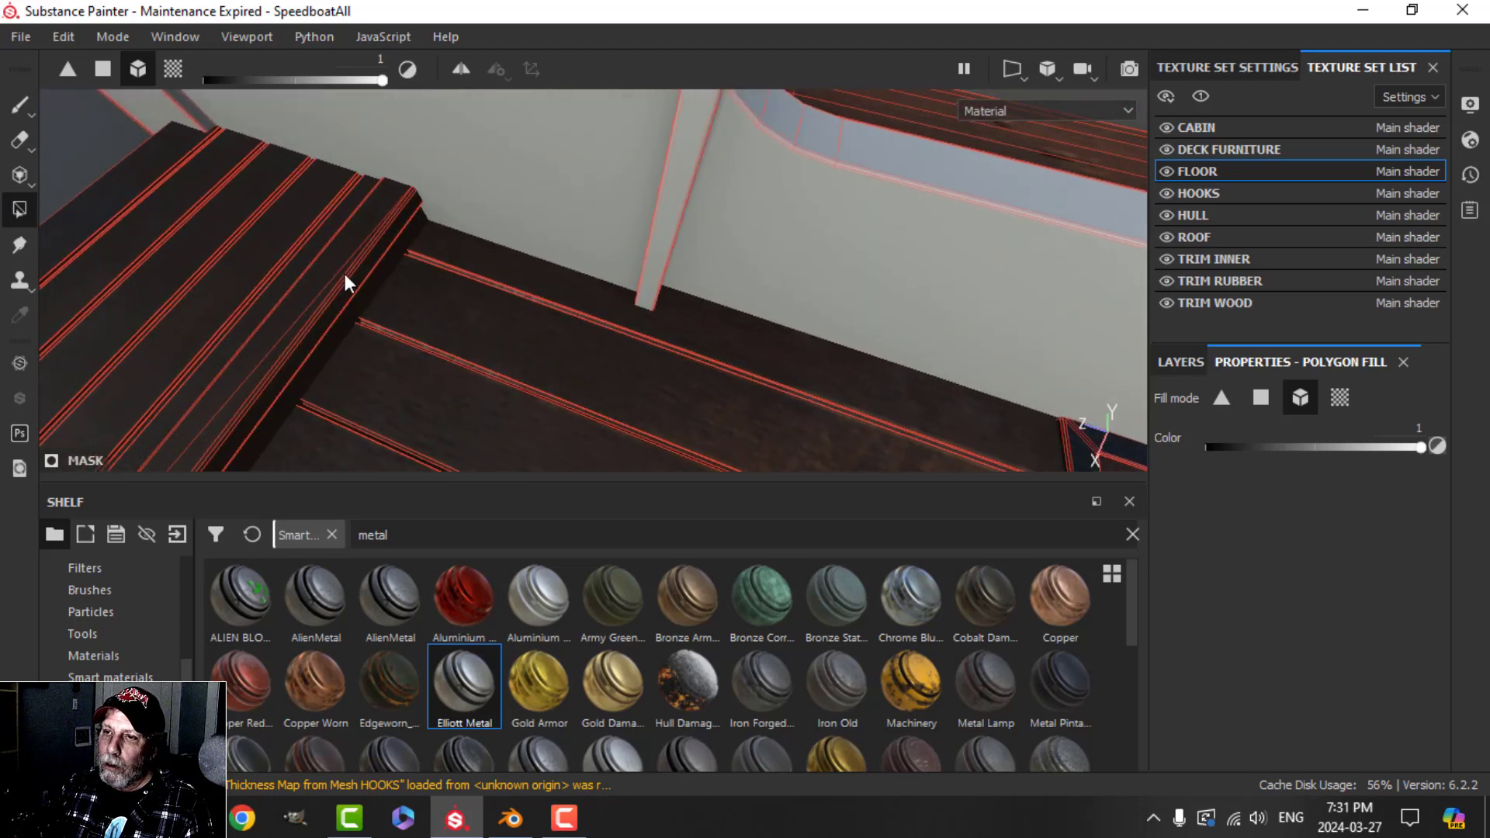
click(21, 107)
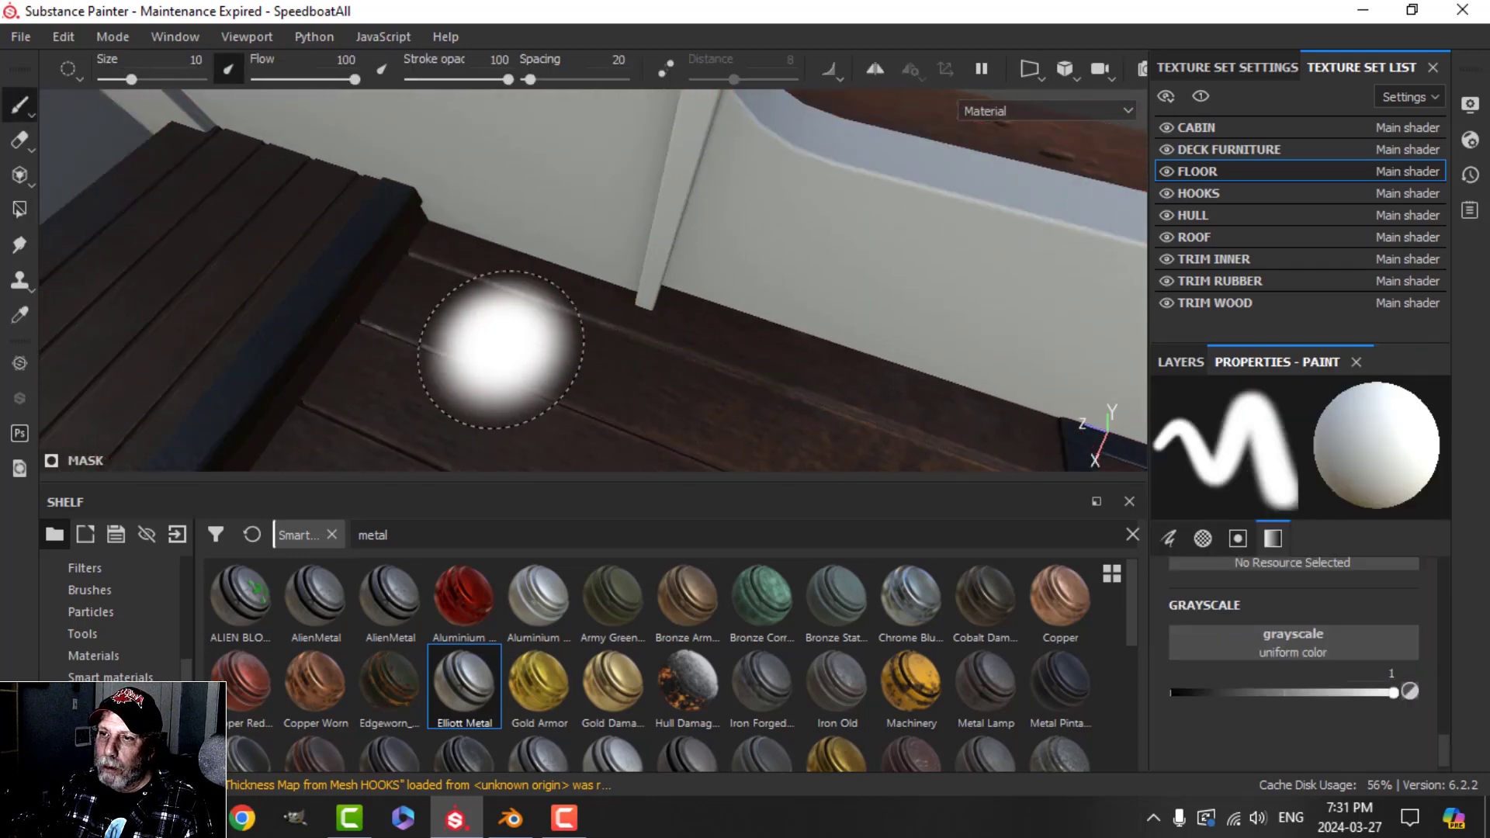
- Examine the metal step edge and hatch frame from several angles under a rotated environment light
mouse_move(499, 343)
alt+mouse_down()
mouse_move(482, 360)
mouse_move(492, 302)
mouse_move(543, 289)
mouse_move(533, 306)
alt+mouse_up()
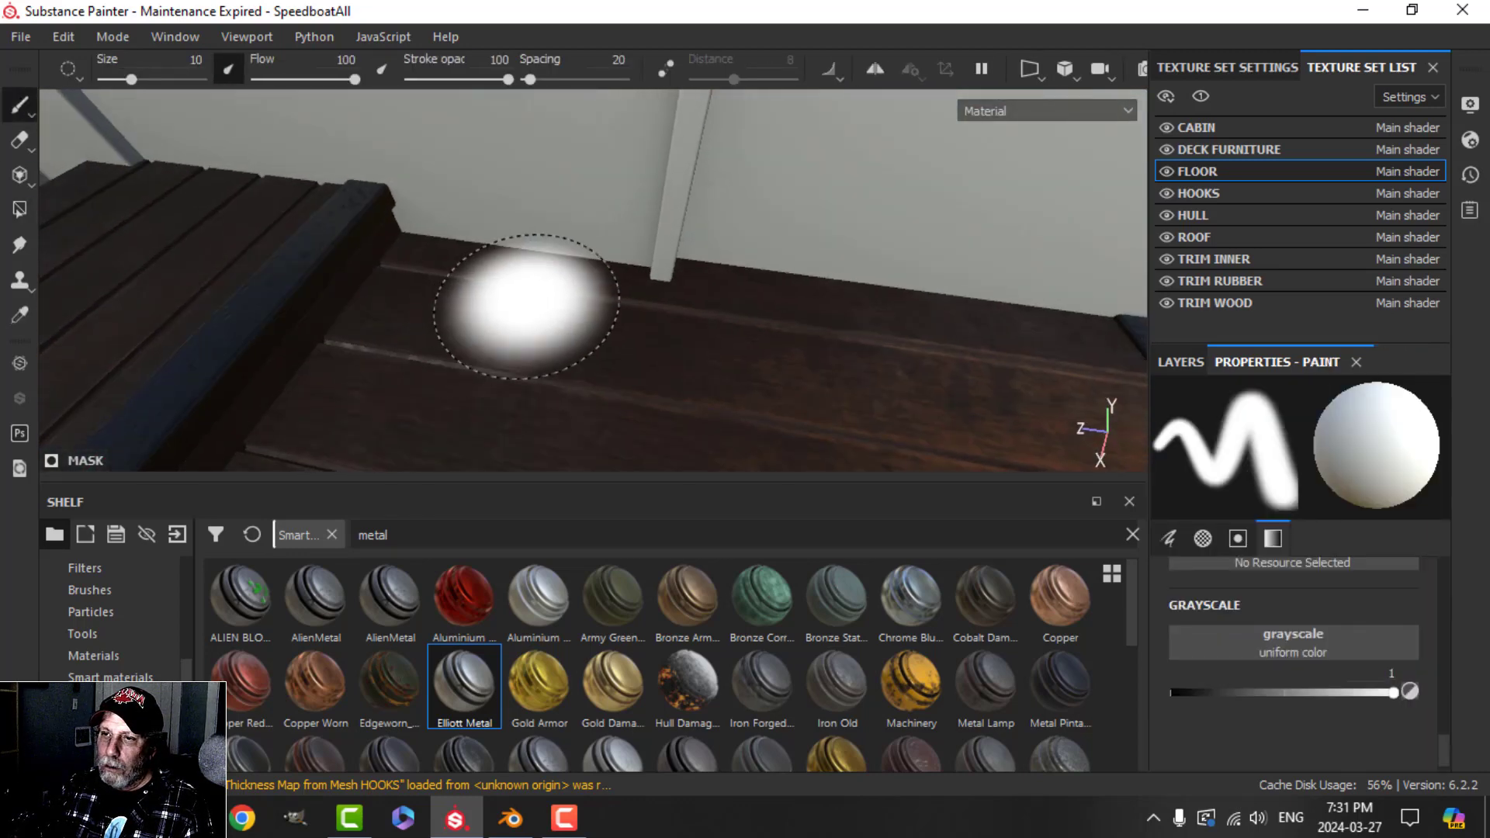
mouse_move(532, 306)
shift+right_down()
mouse_move(447, 316)
mouse_move(483, 303)
shift+right_up()
scroll(469, 323, up, 3)
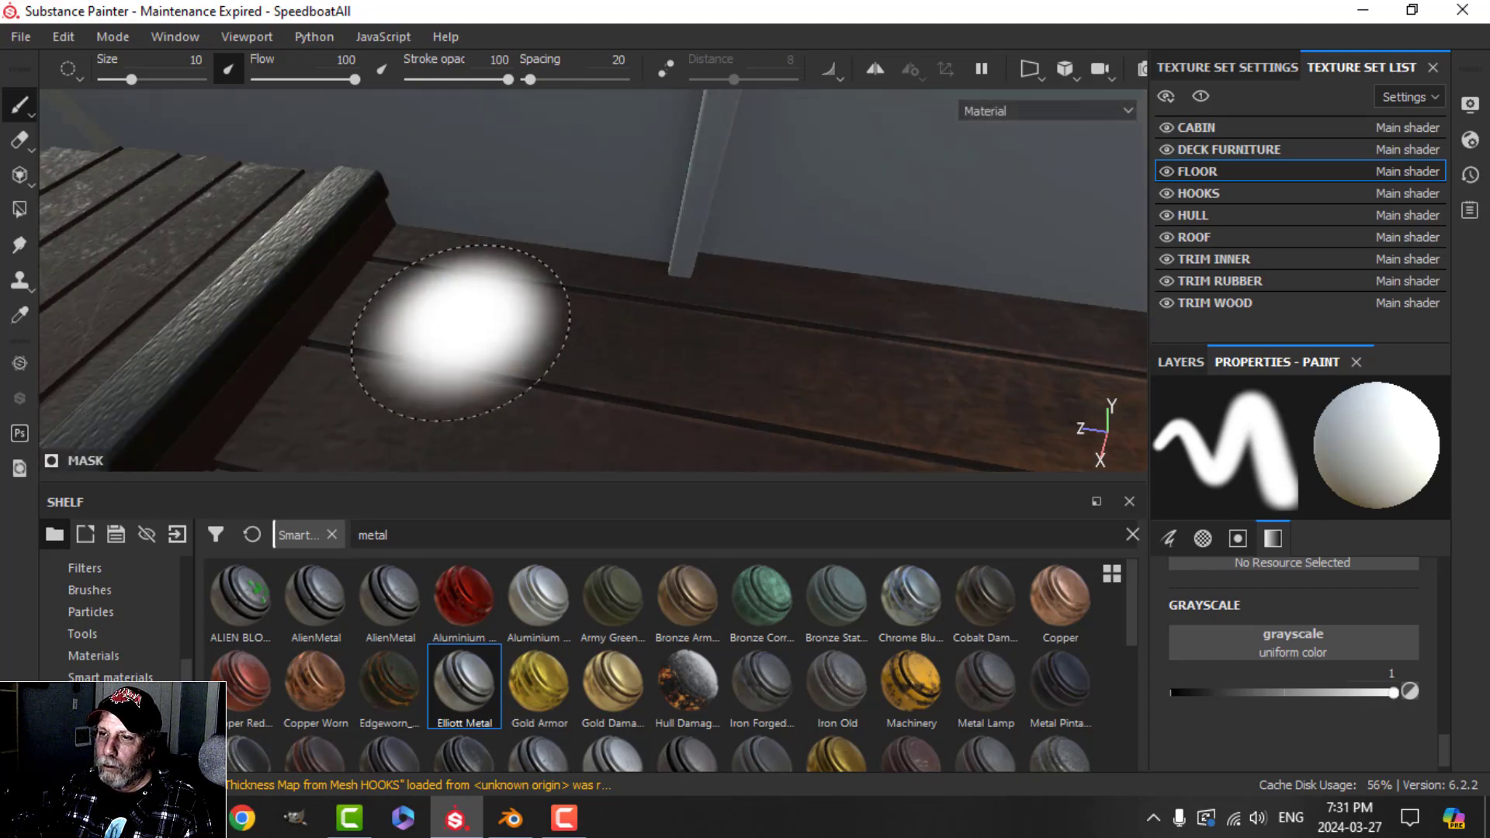
scroll(488, 326, down, 6)
alt+middle_drag(537, 324, 424, 225)
alt+drag(553, 285, 463, 296)
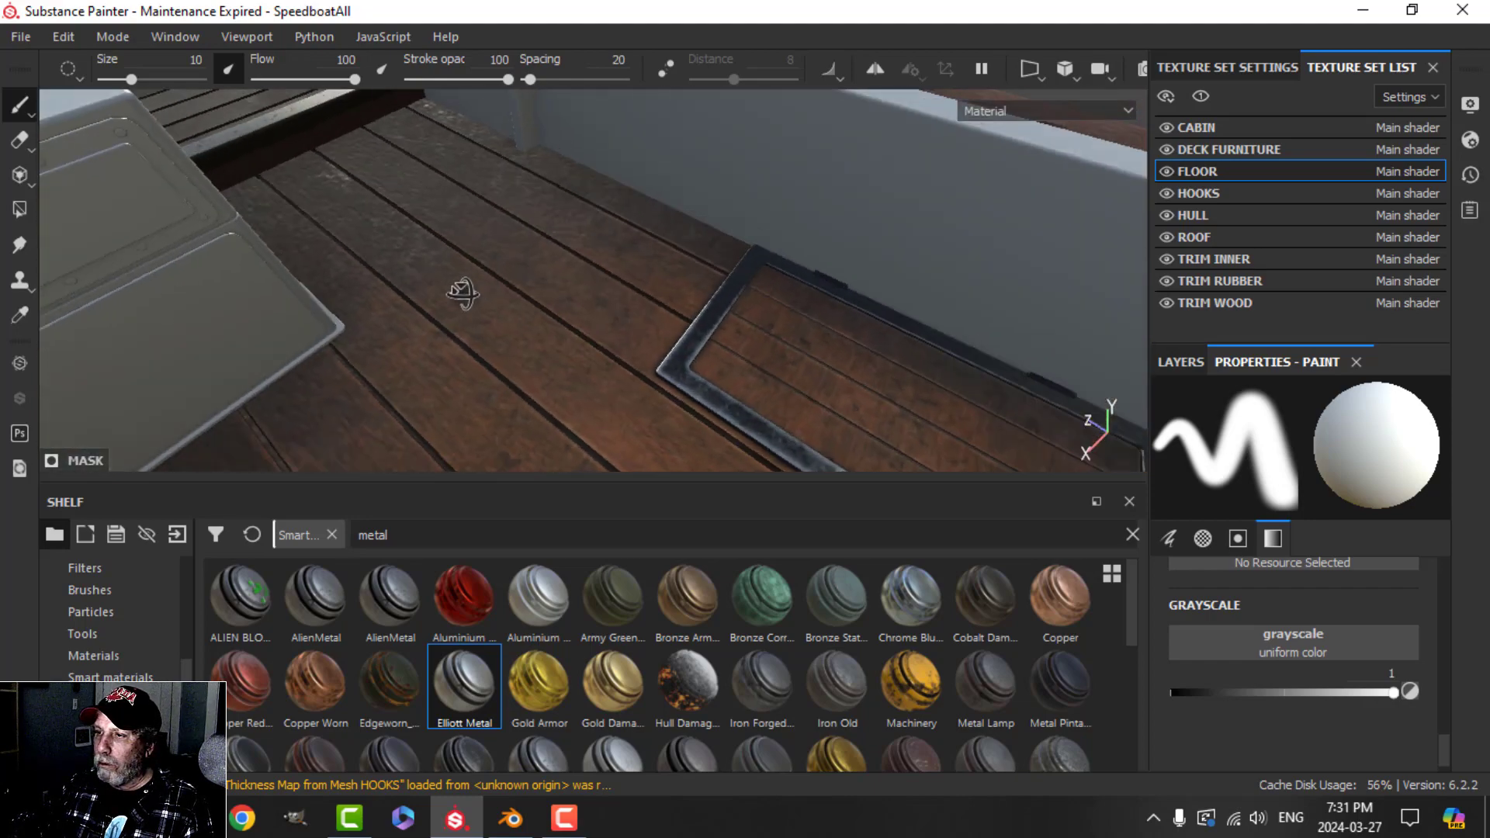
alt+middle_drag(626, 305, 489, 258)
scroll(556, 305, up, 3)
mouse_move(647, 312)
alt+mouse_down()
mouse_move(625, 322)
mouse_move(608, 263)
mouse_move(689, 300)
alt+mouse_up()
scroll(536, 327, down, 4)
mouse_move(535, 324)
alt+mouse_down()
mouse_move(585, 359)
mouse_move(662, 339)
mouse_move(572, 329)
mouse_move(500, 366)
mouse_move(405, 338)
alt+mouse_up()
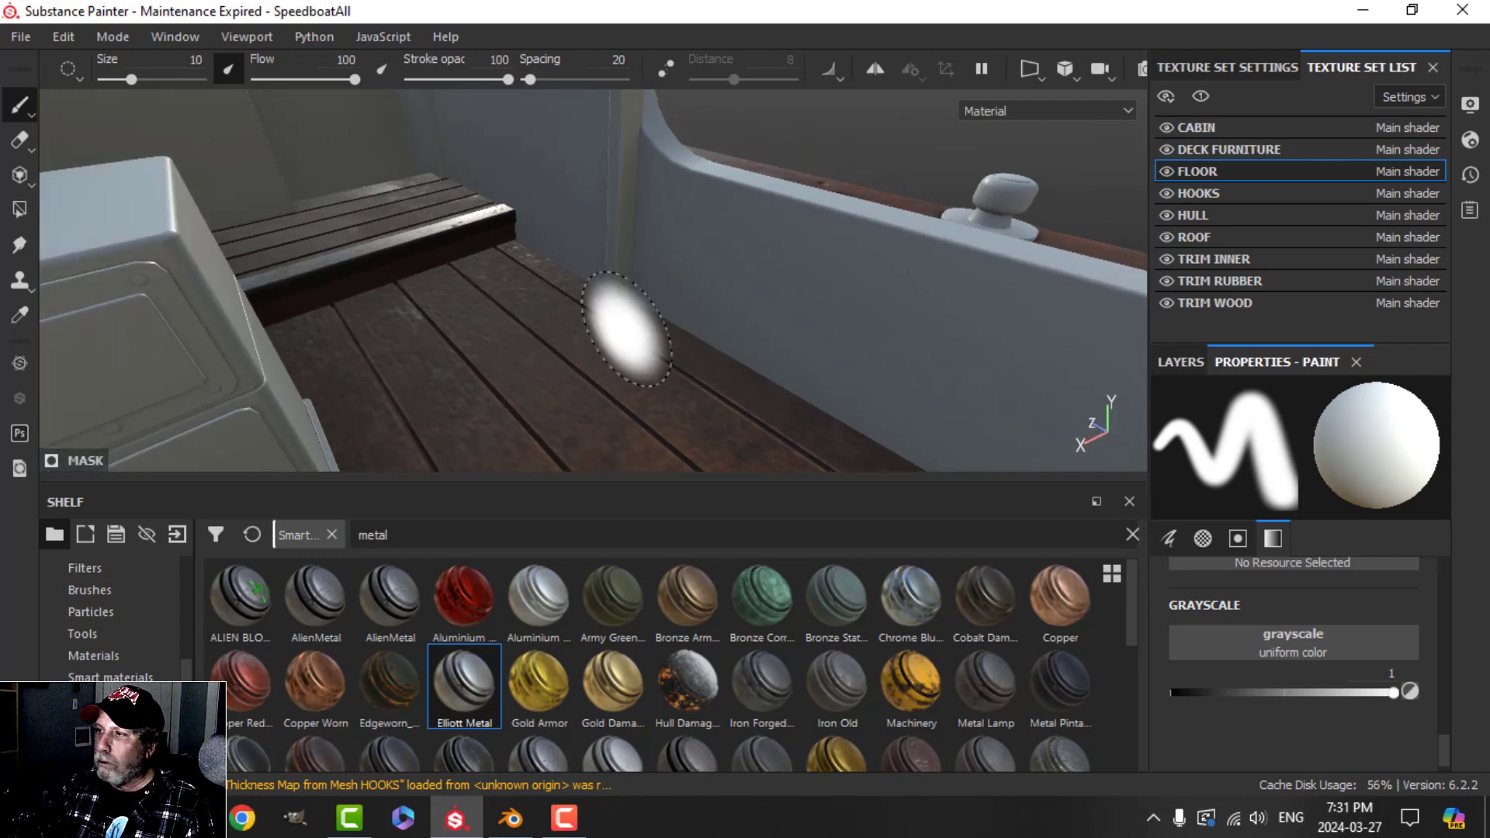
- Set the environment map to Bonifacio Aragon Stairs and check the cockpit floor and hatch under that lighting
click(1475, 109)
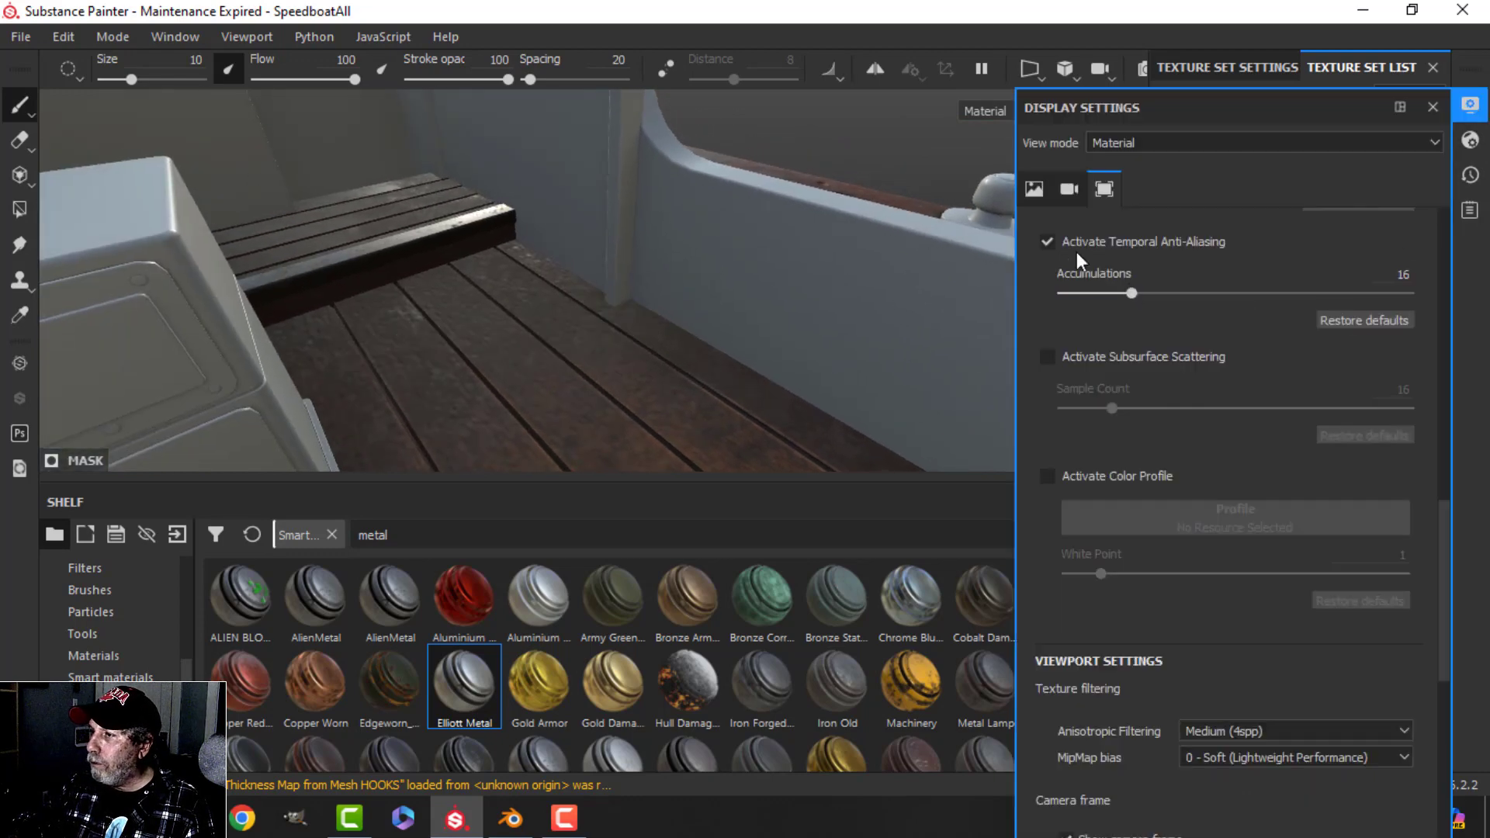
click(1032, 189)
click(1264, 281)
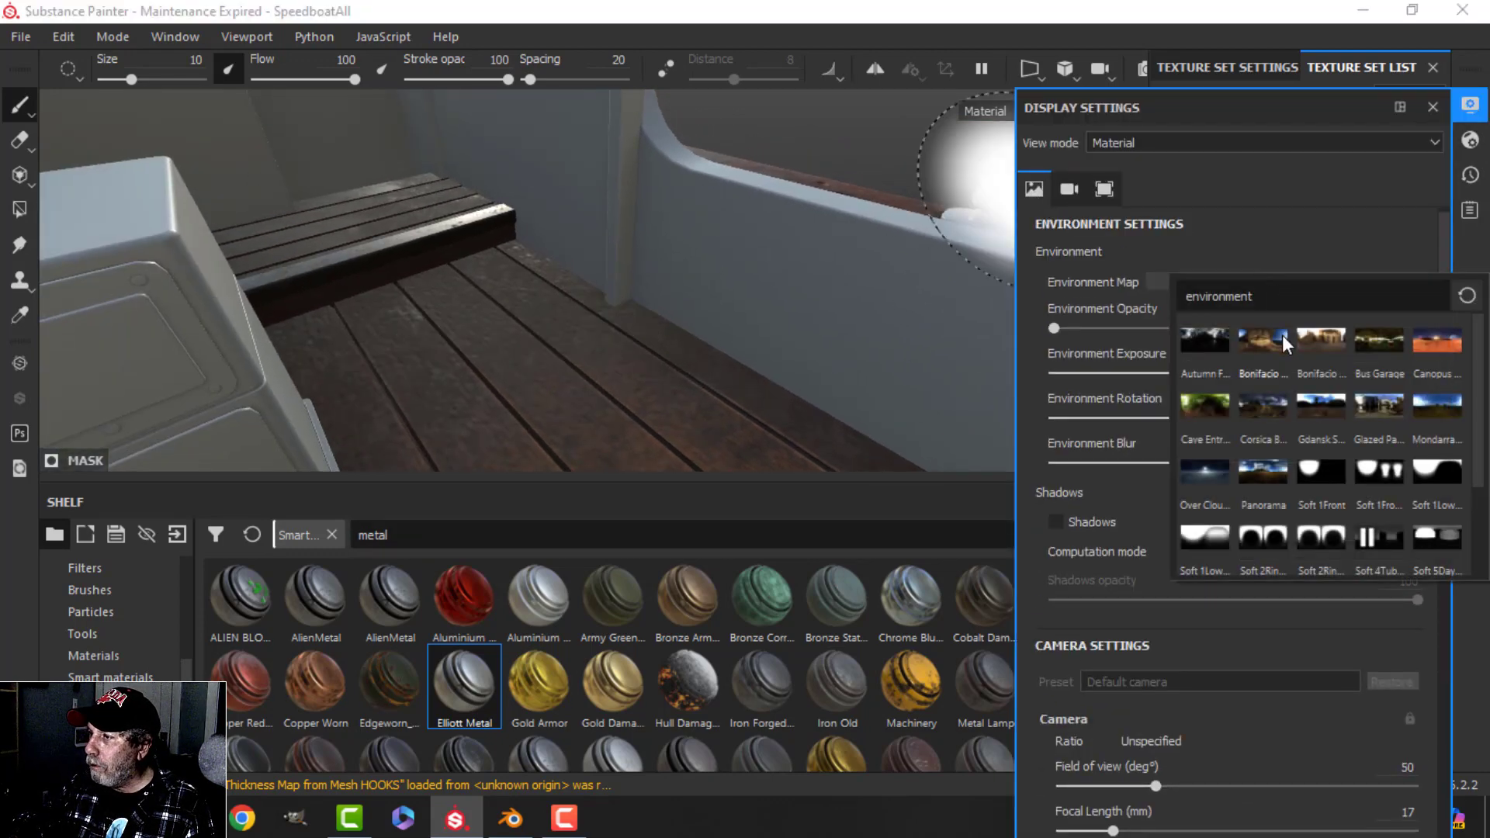
click(1277, 342)
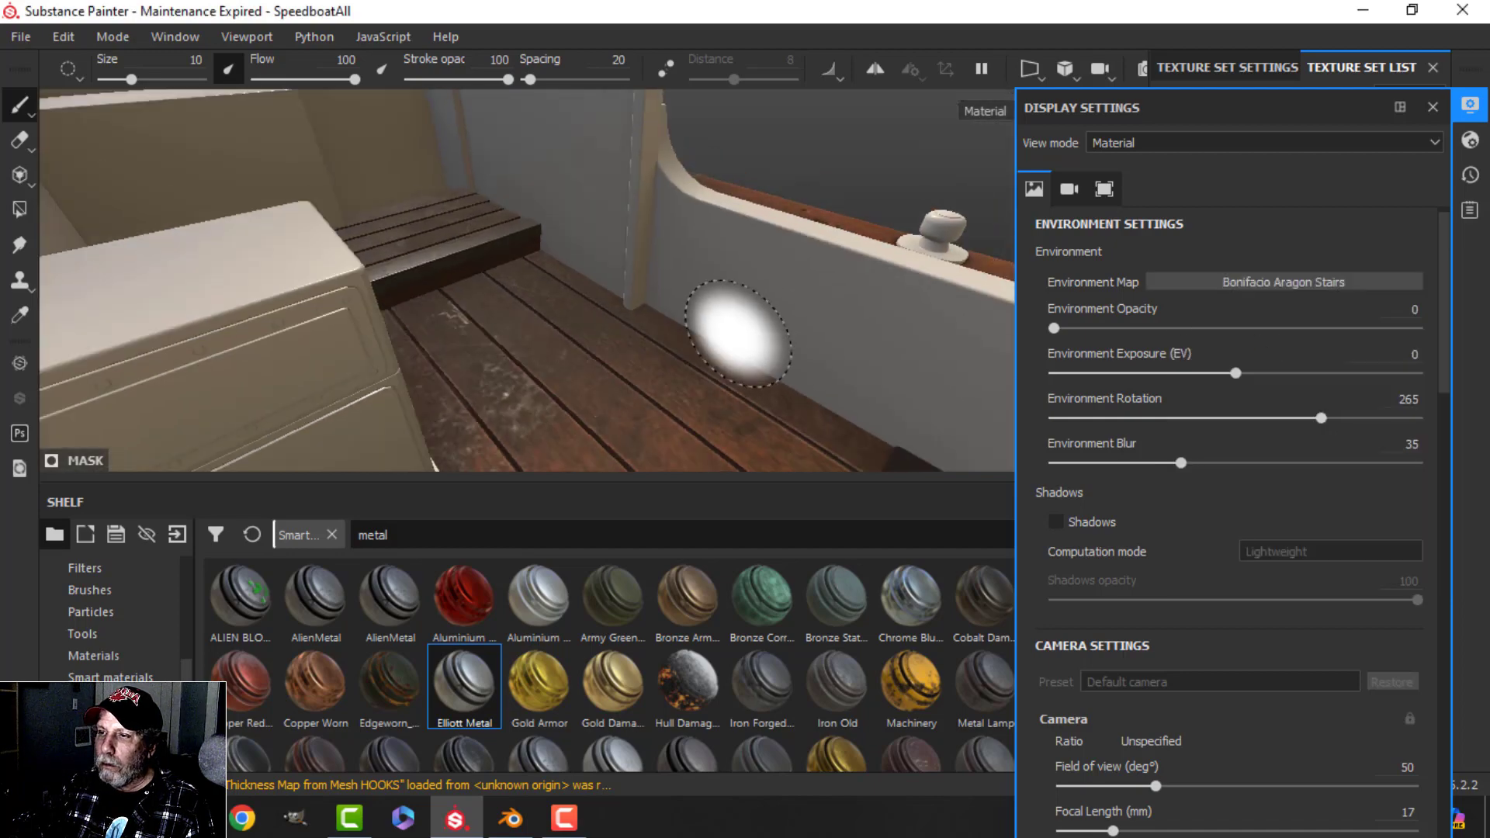
click(1475, 108)
scroll(792, 363, down, 4)
alt+middle_drag(792, 362, 723, 192)
mouse_move(798, 259)
alt+mouse_down()
mouse_move(794, 316)
mouse_move(656, 341)
alt+mouse_up()
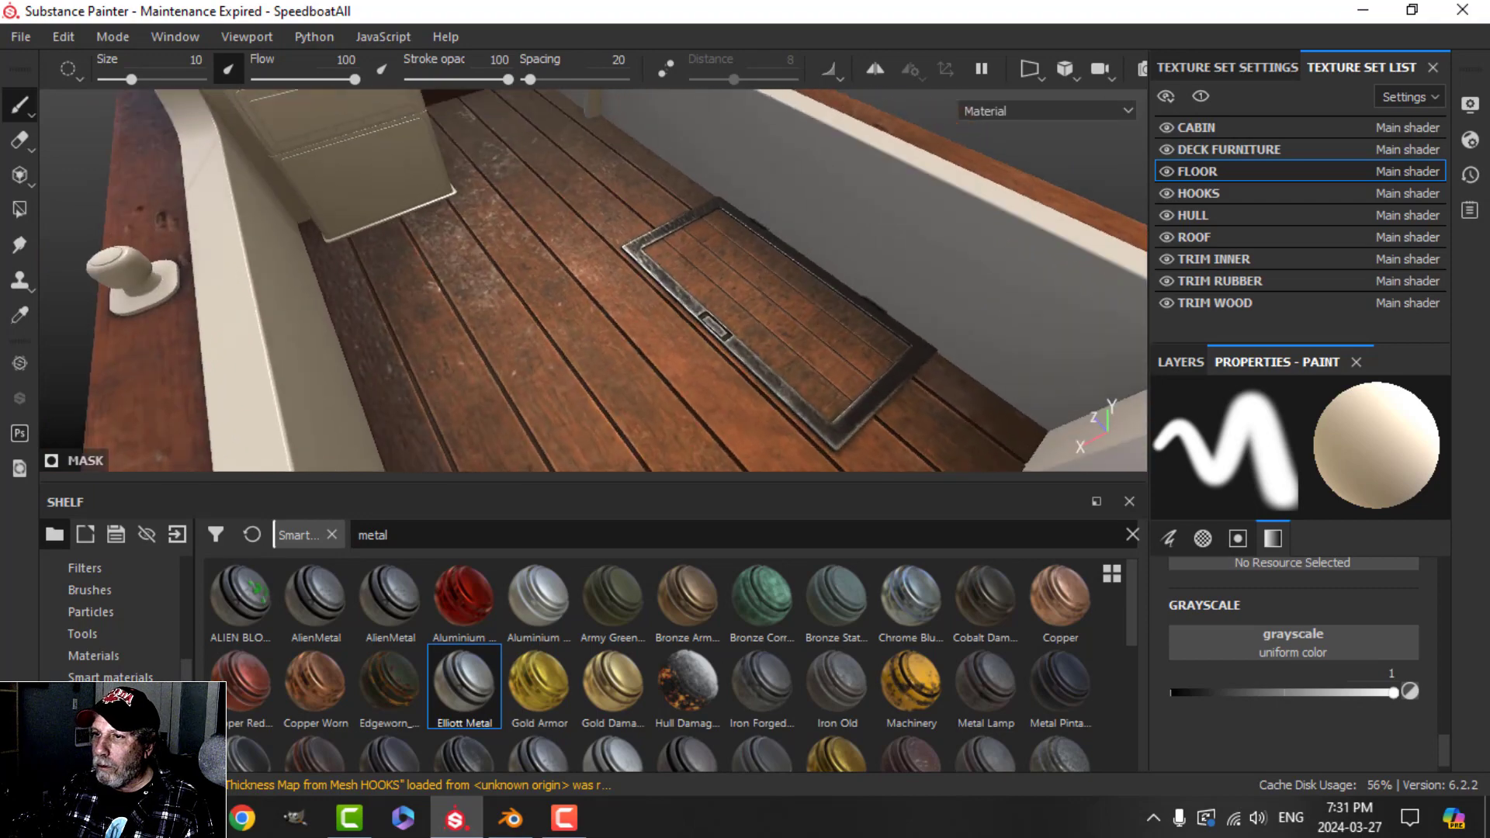
scroll(601, 334, down, 4)
mouse_move(566, 336)
alt+mouse_down()
mouse_move(644, 342)
mouse_move(752, 270)
mouse_move(583, 297)
mouse_move(701, 257)
mouse_move(515, 307)
mouse_move(466, 280)
mouse_move(516, 286)
mouse_move(499, 279)
mouse_move(537, 272)
alt+mouse_up()
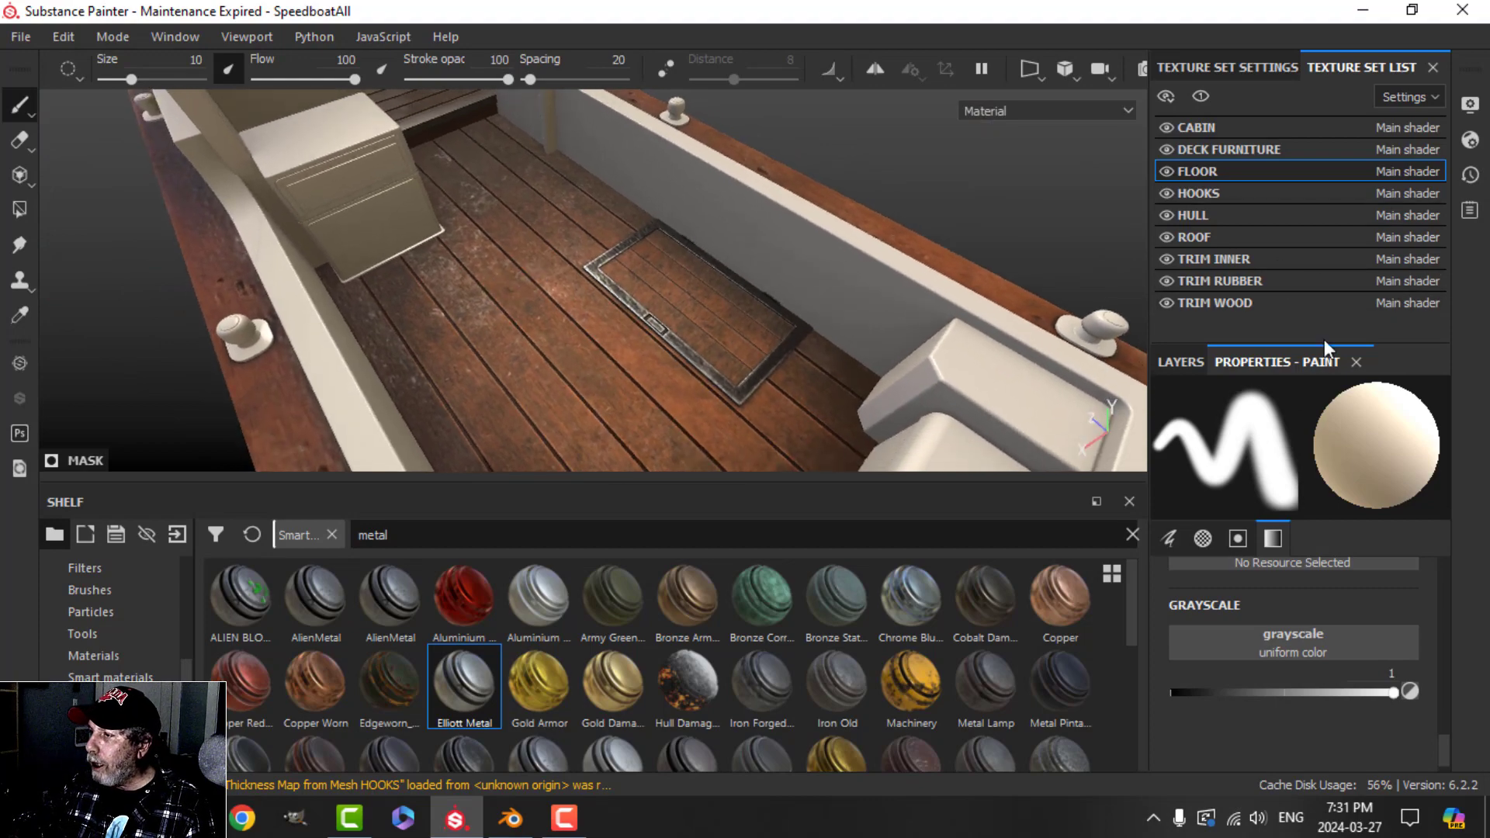
- Copy the floor's Elliott Metal group into the HOOKS texture set, deleting the default layer there
click(1182, 361)
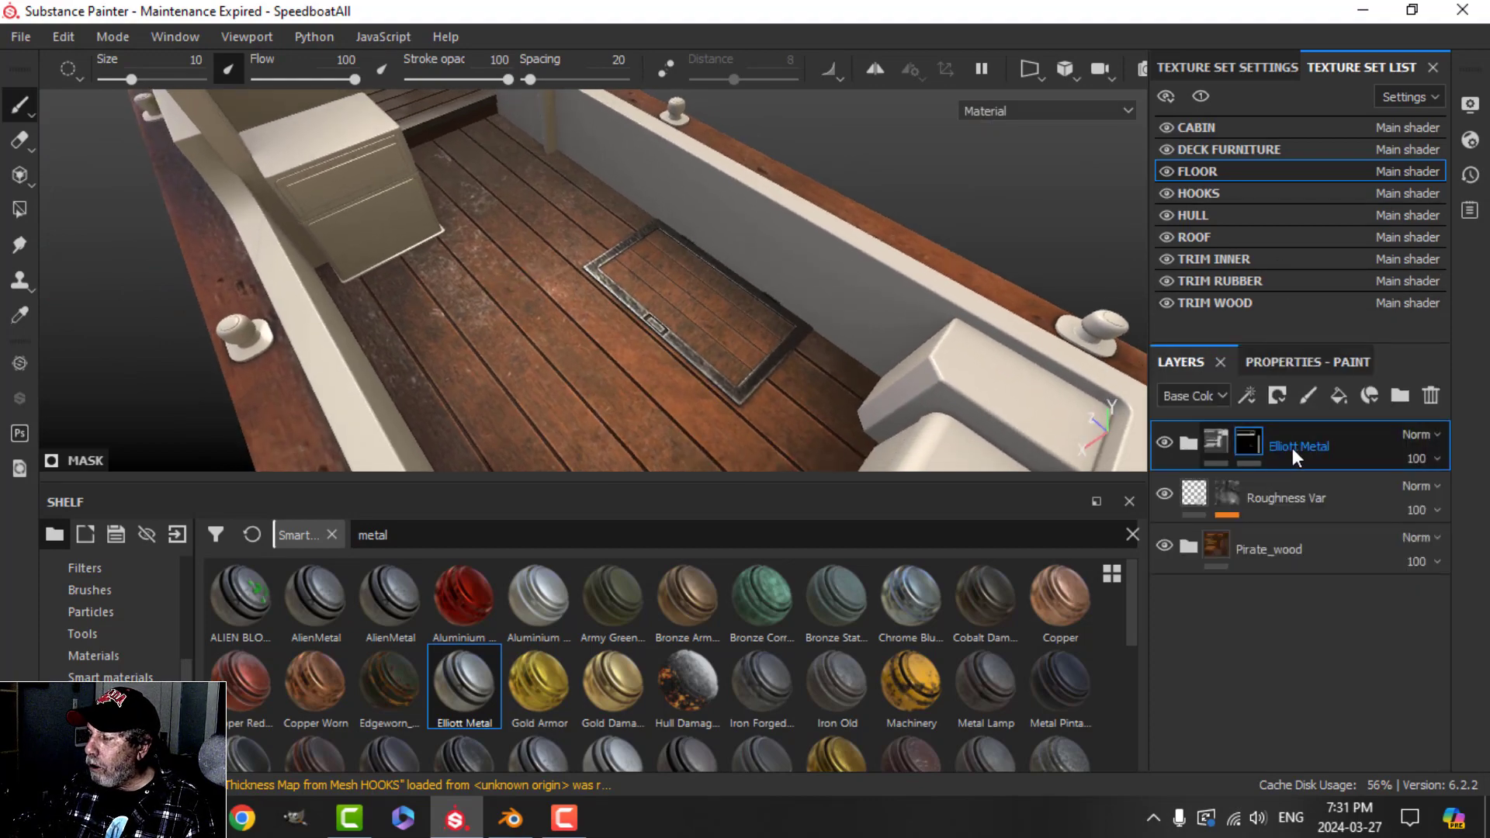
right_click(1292, 445)
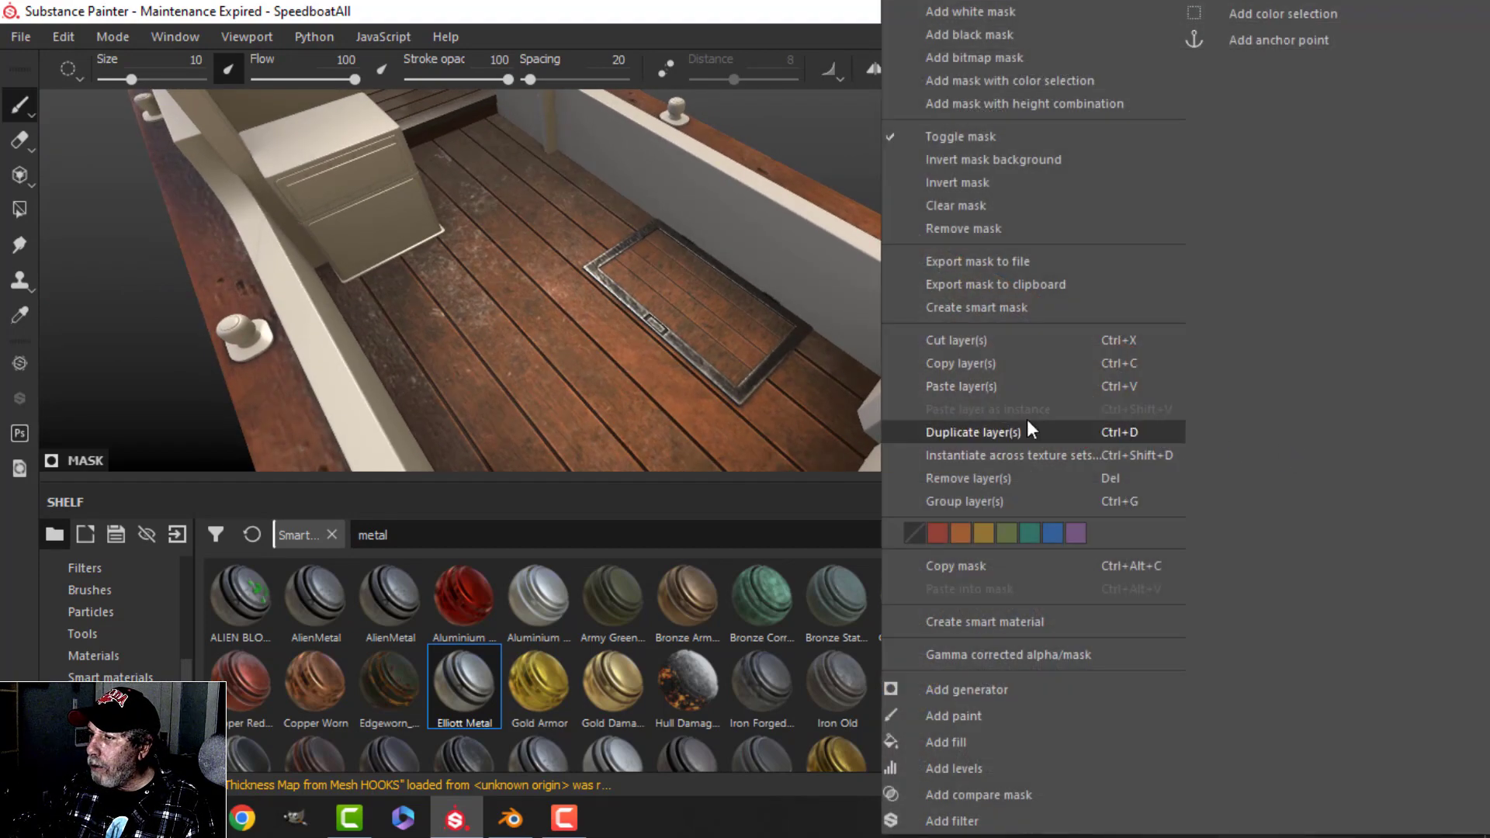
click(984, 361)
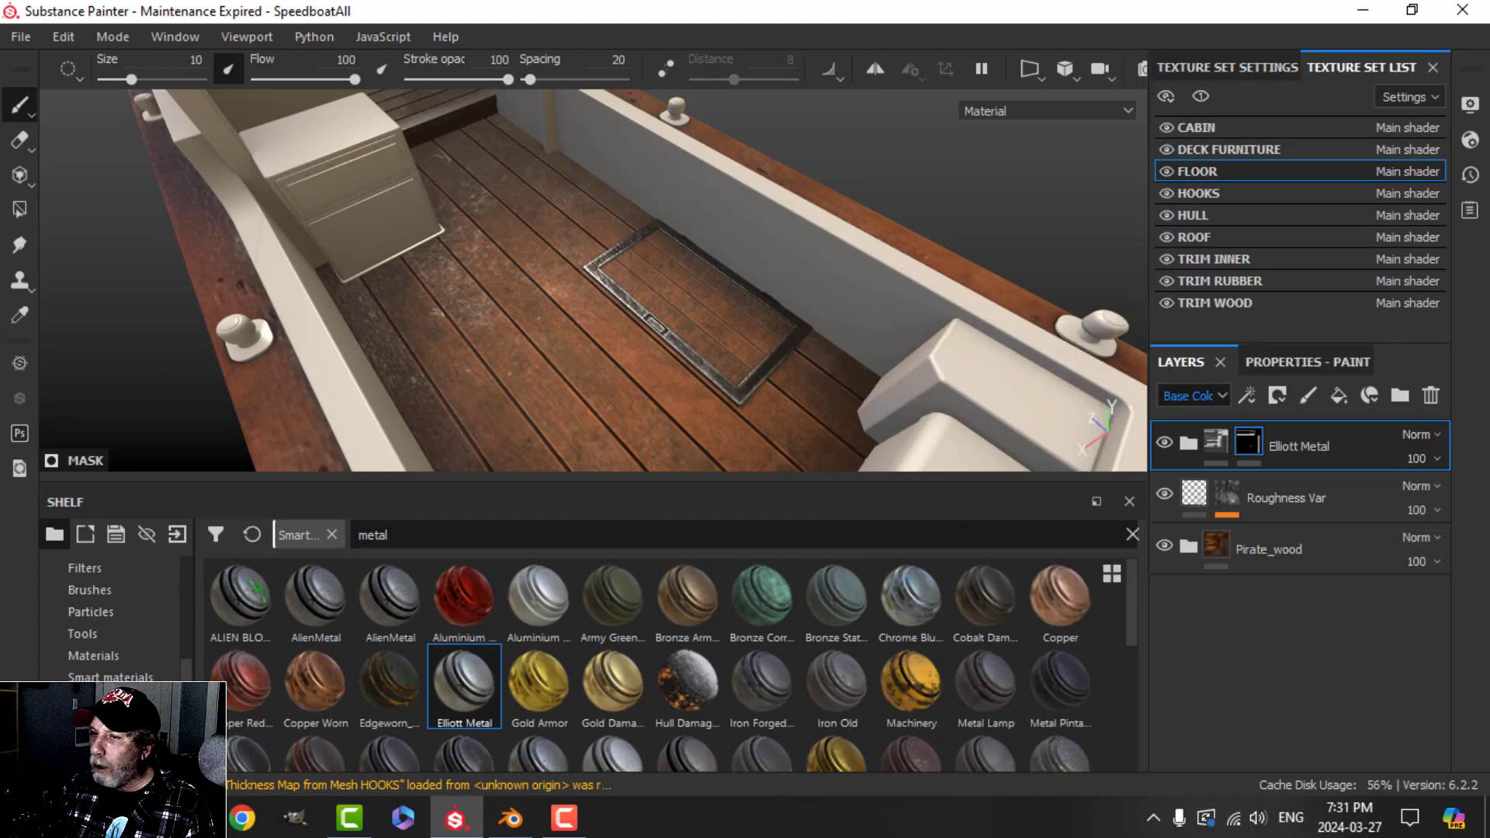
click(1217, 194)
click(1437, 394)
right_click(1310, 473)
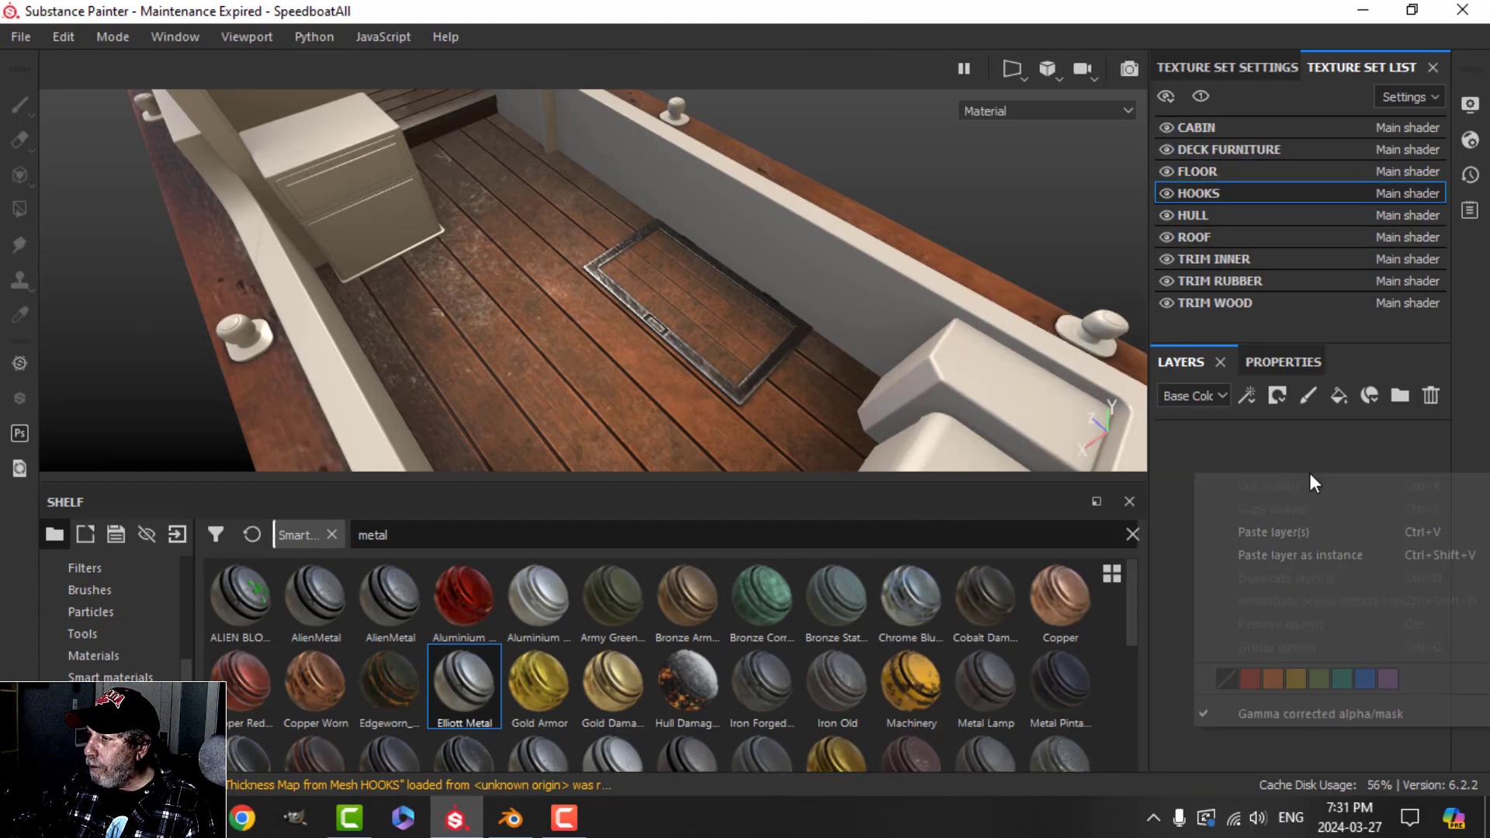
click(1286, 528)
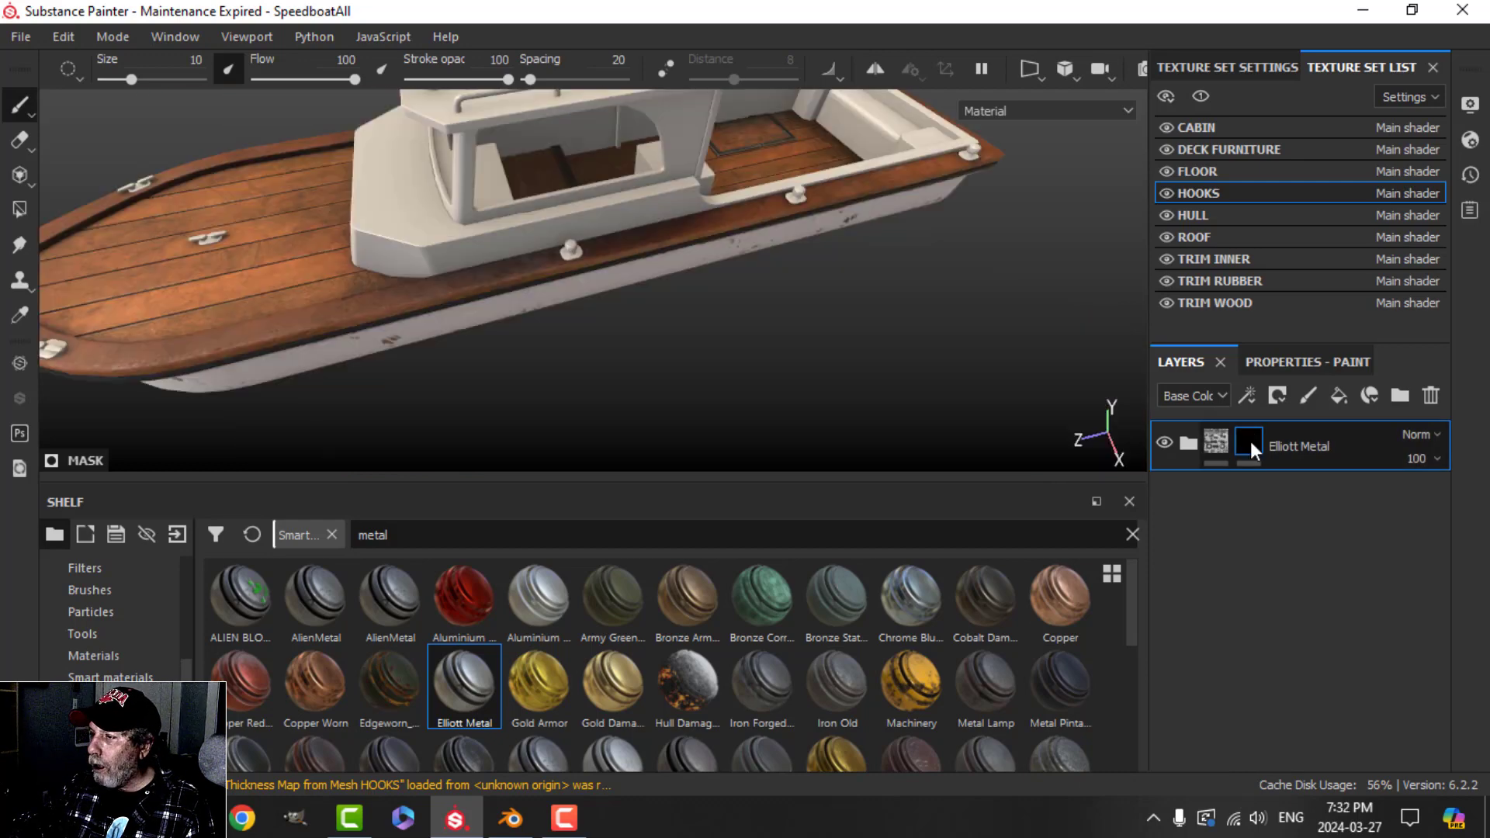
- Remove the mask from the hooks' Elliott Metal group so the material covers all the hooks
right_click(1250, 441)
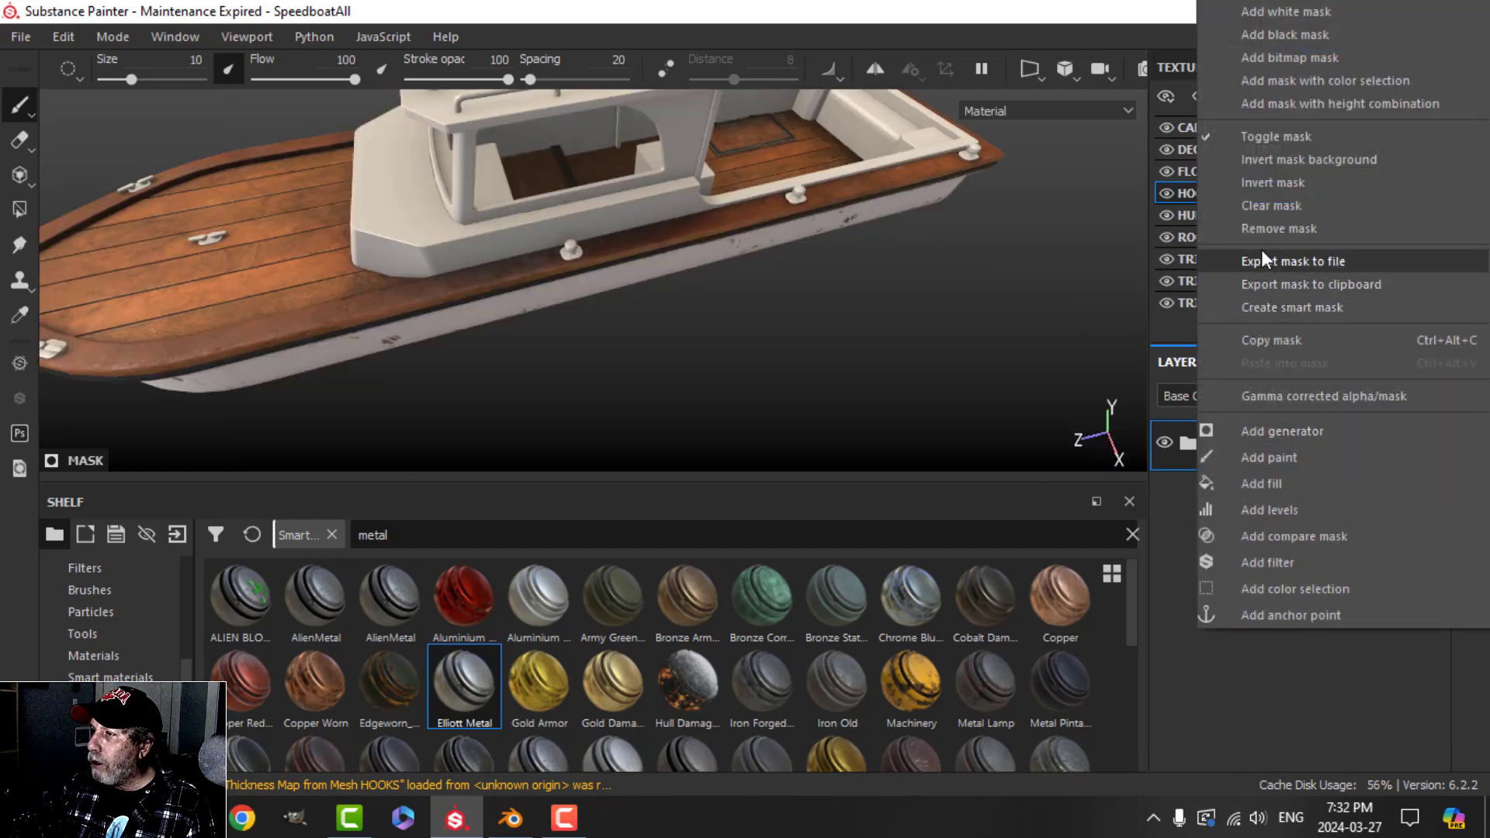
click(1266, 205)
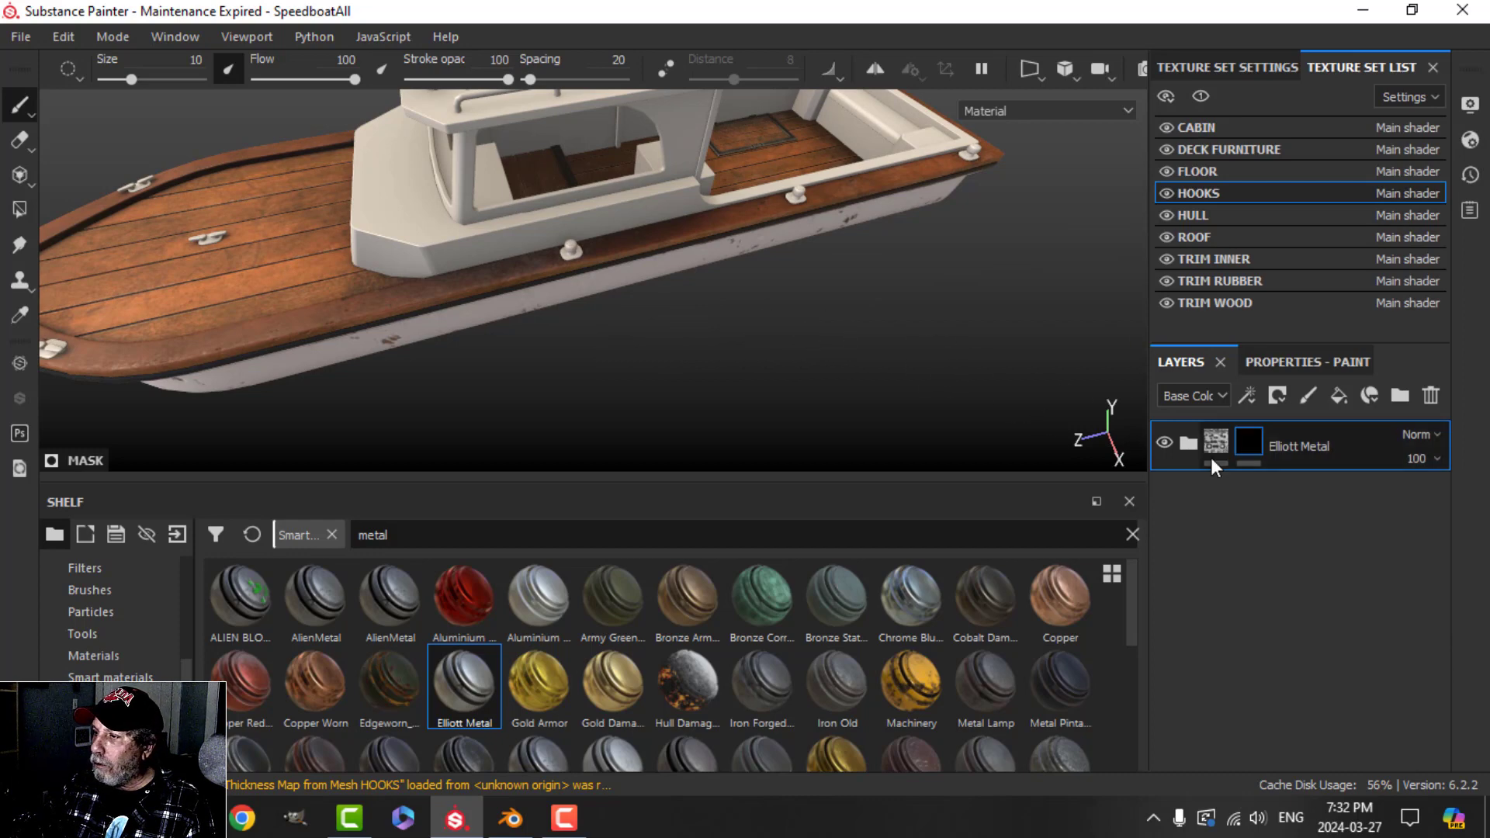
right_click(1253, 443)
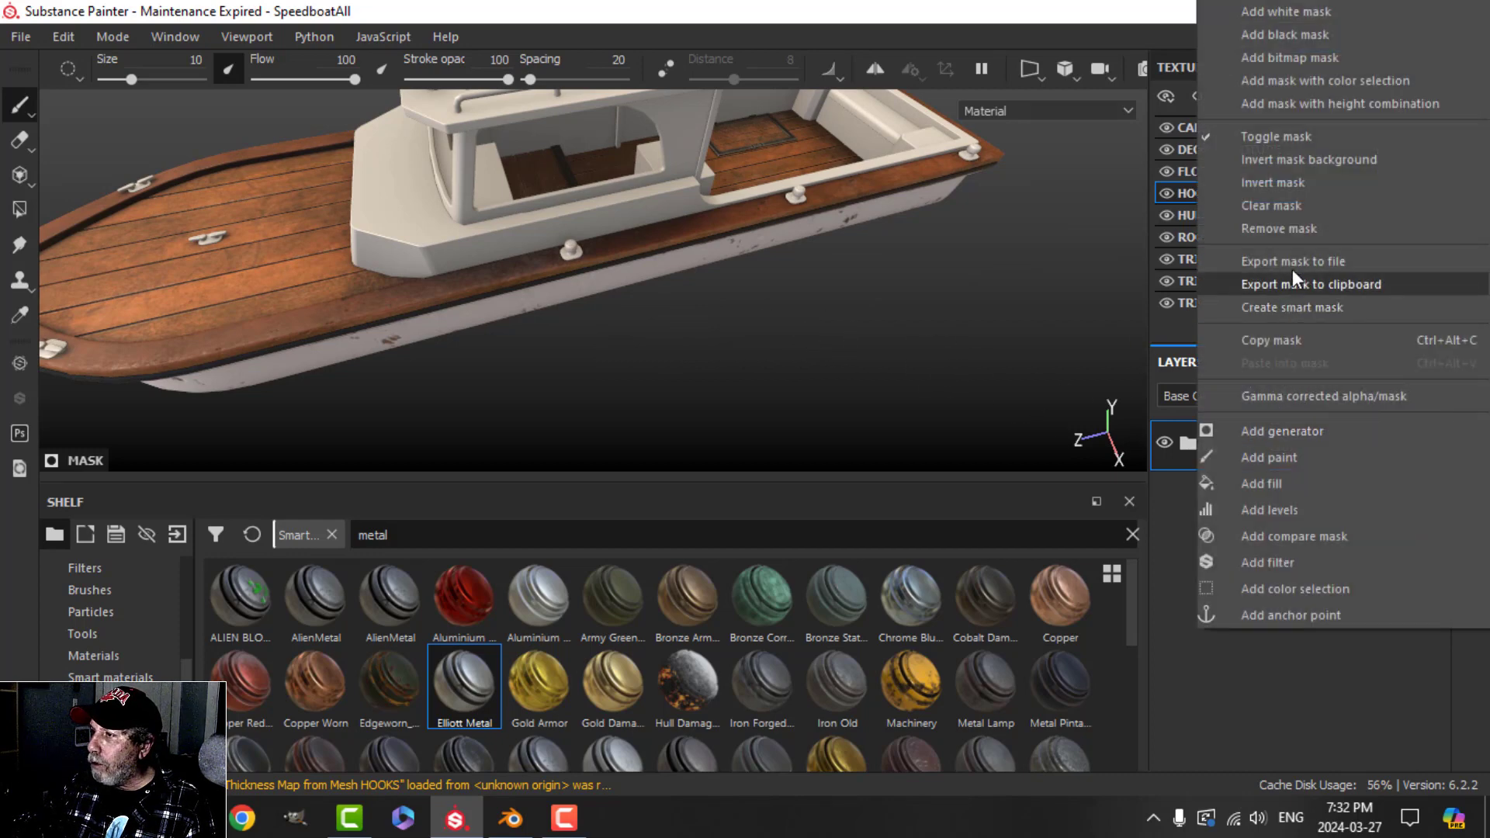
click(1295, 232)
- Examine the metal hooks along the wooden trim up close and from across the whole boat
scroll(594, 359, up, 5)
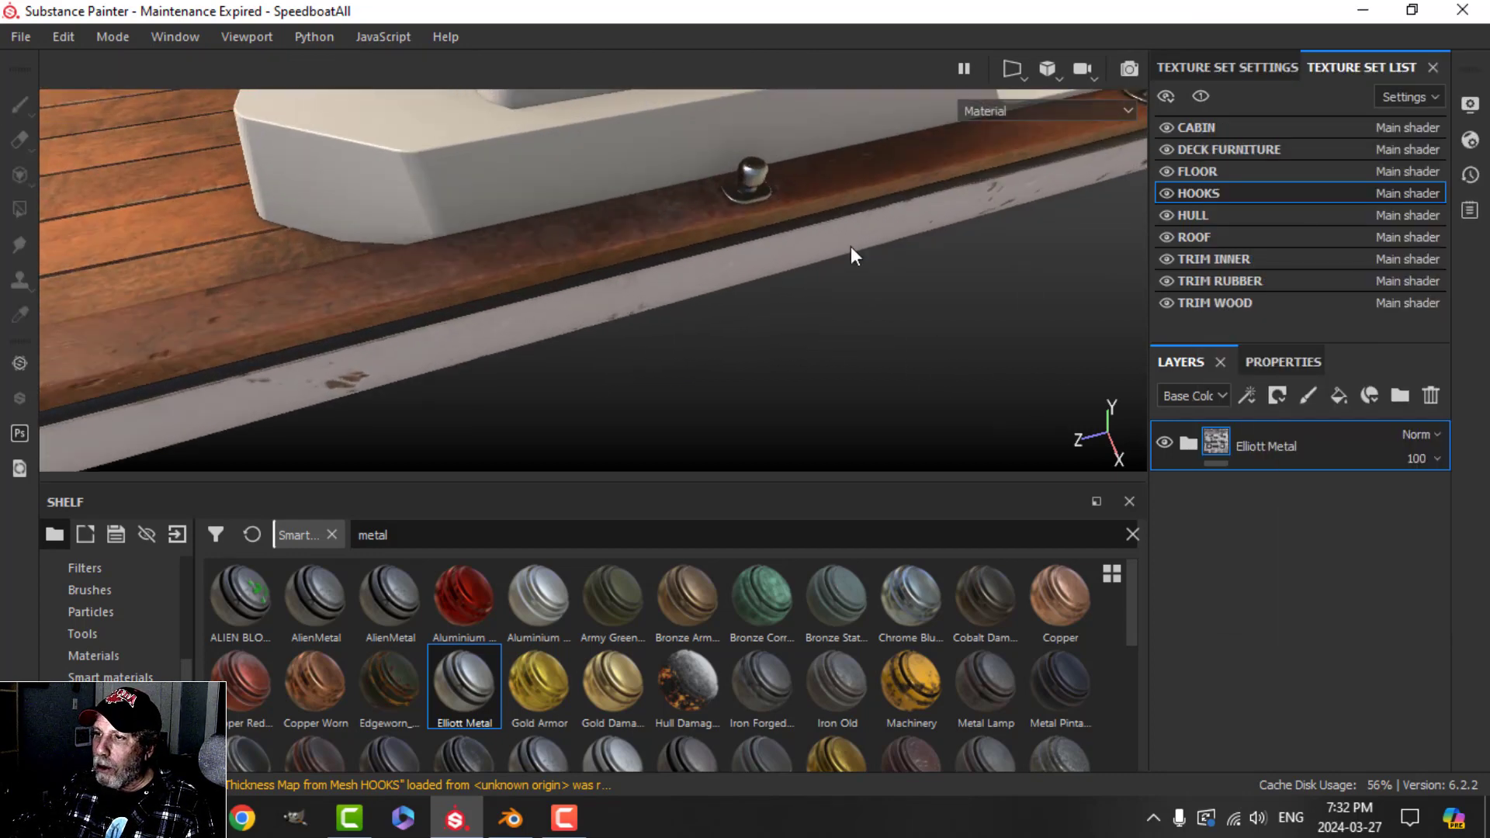
alt+middle_drag(851, 245, 621, 376)
scroll(560, 397, up, 3)
alt+drag(560, 398, 422, 368)
alt+middle_drag(421, 368, 140, 312)
scroll(533, 351, down, 2)
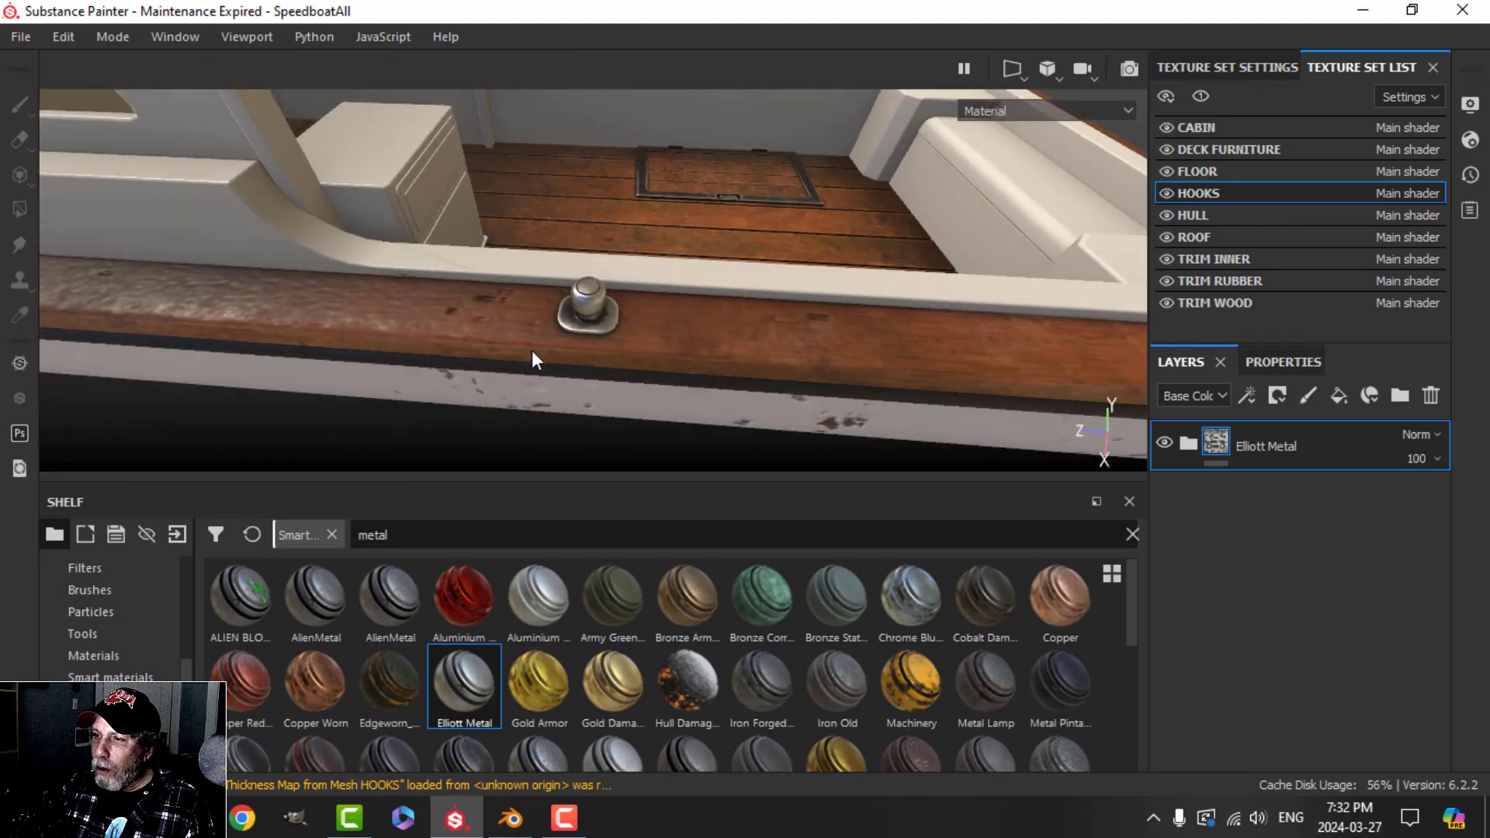
scroll(526, 363, down, 3)
alt+drag(709, 356, 527, 293)
scroll(611, 262, up, 2)
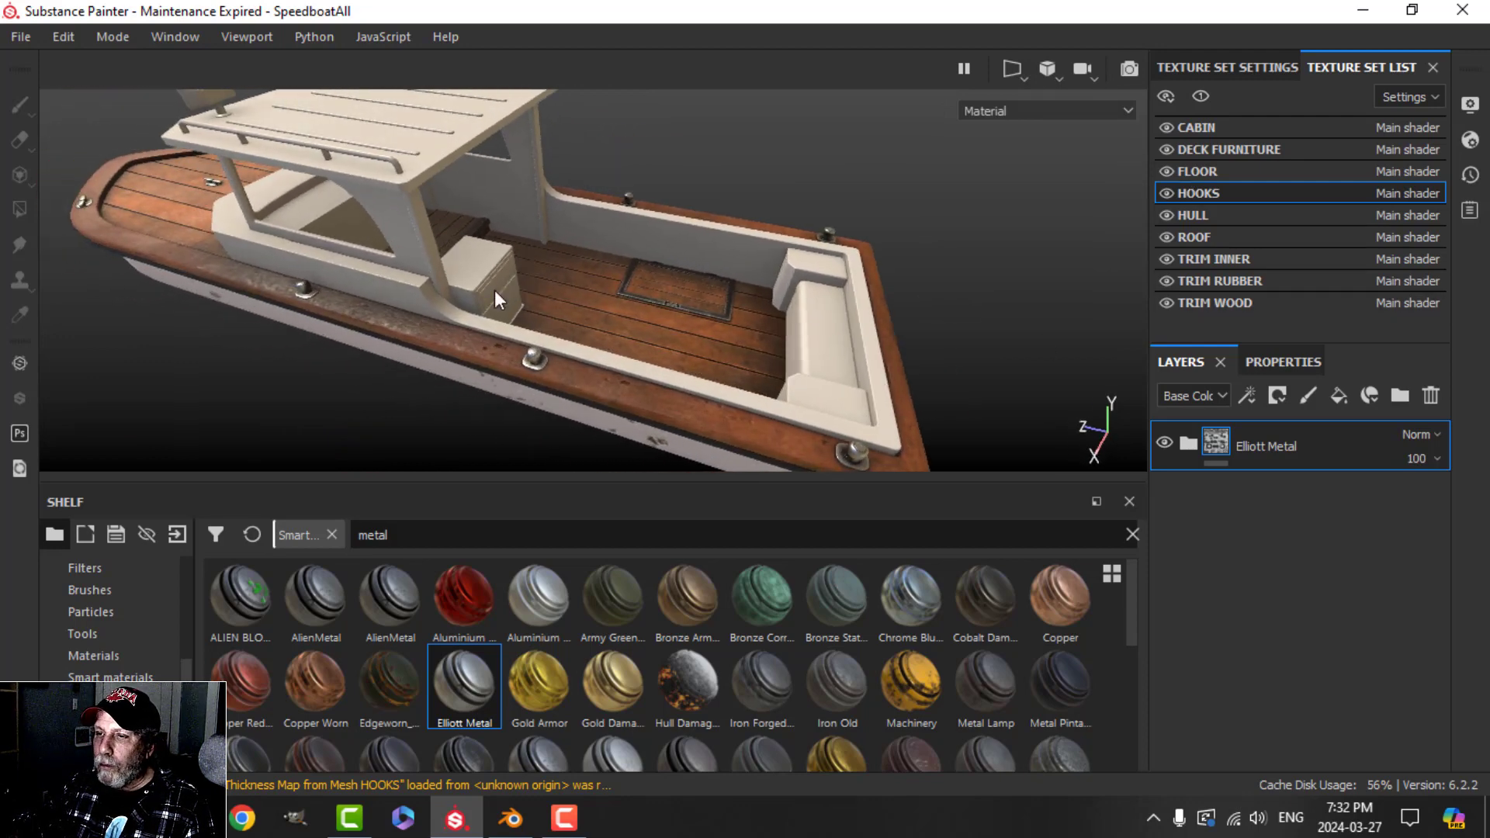
- Delete the default Layer 1 from the CABIN texture set
click(1211, 127)
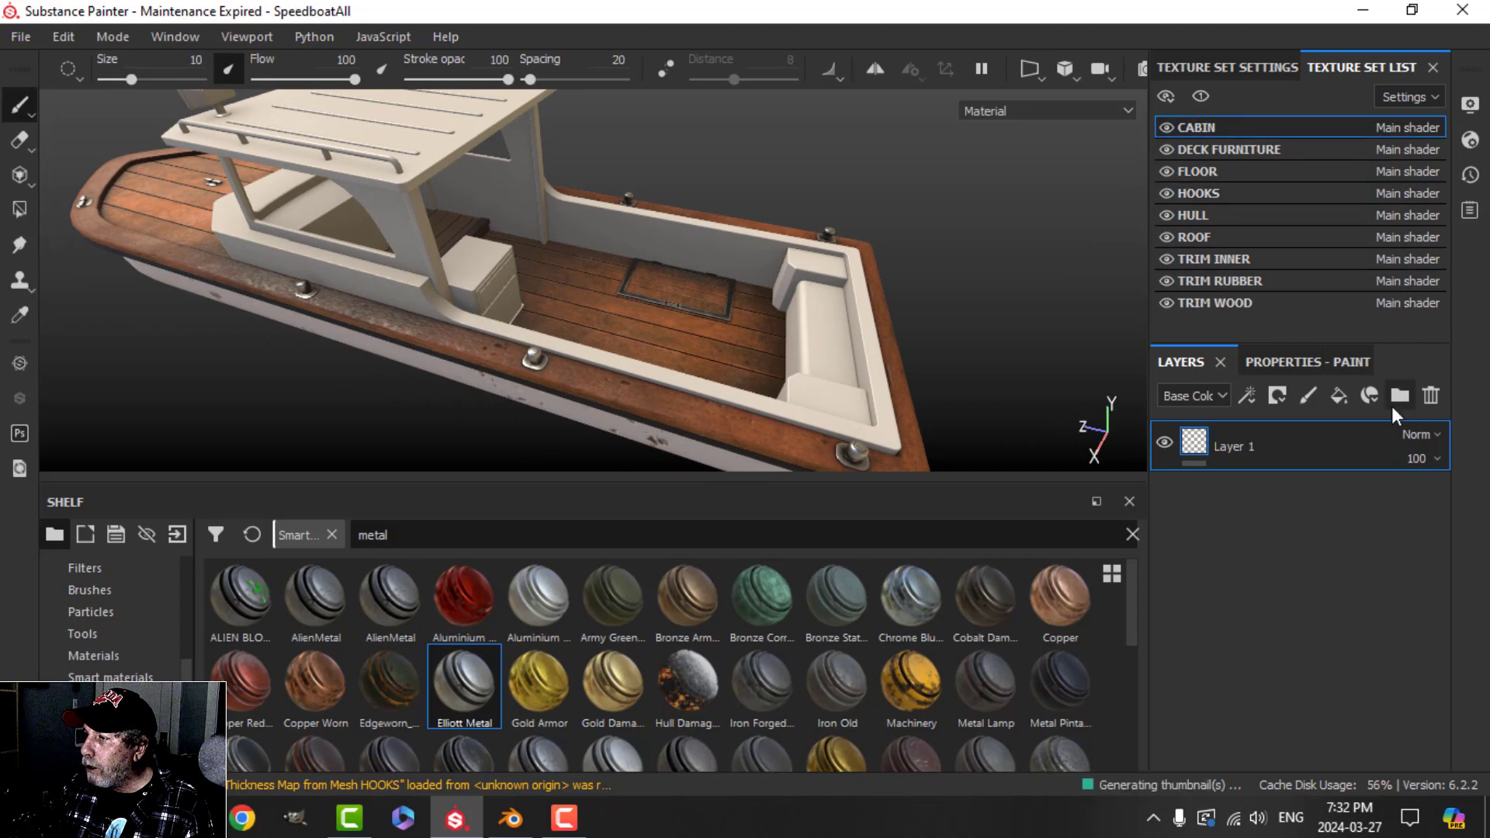
click(1432, 396)
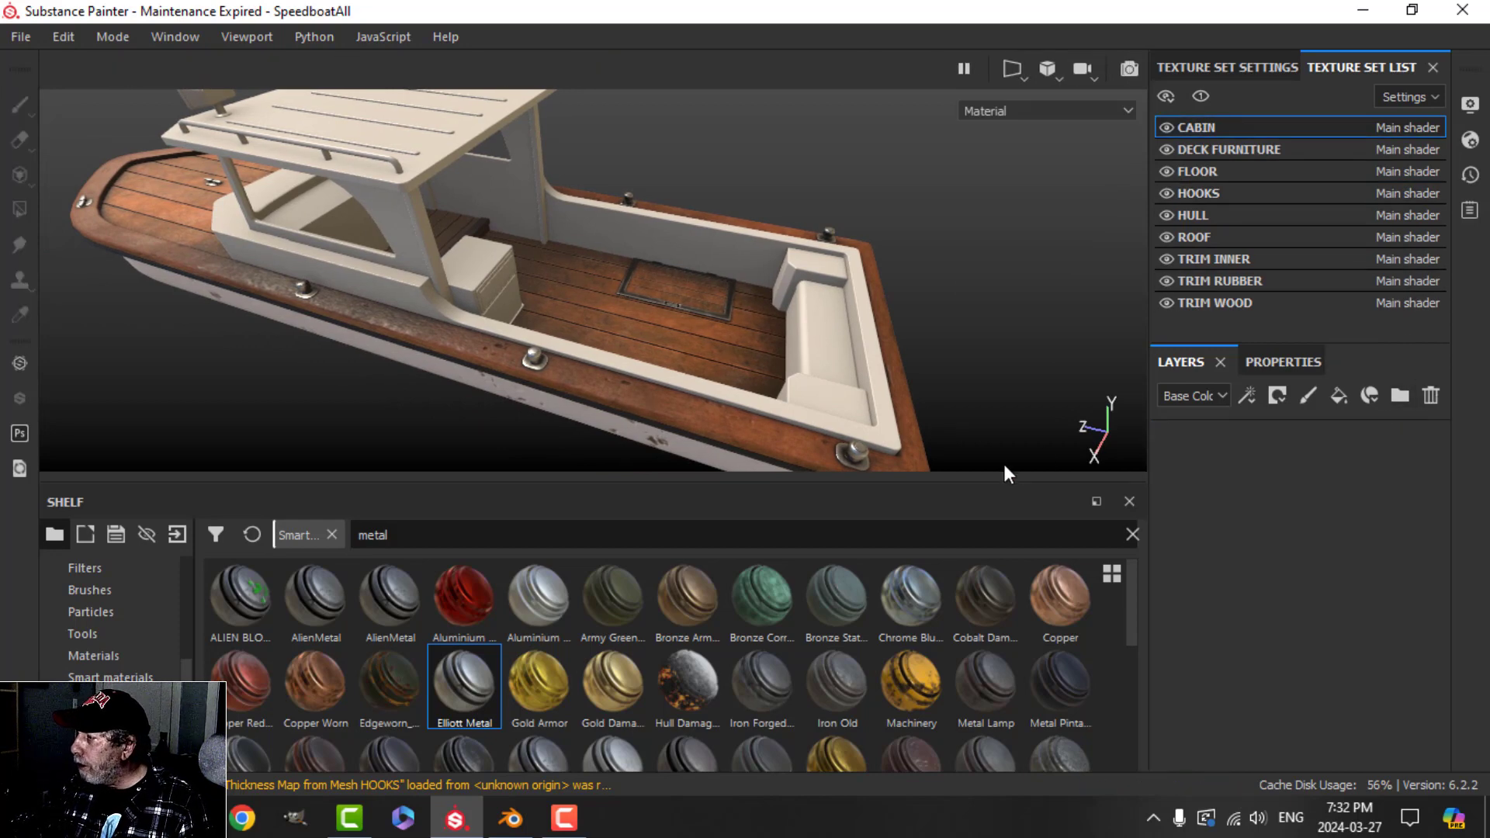
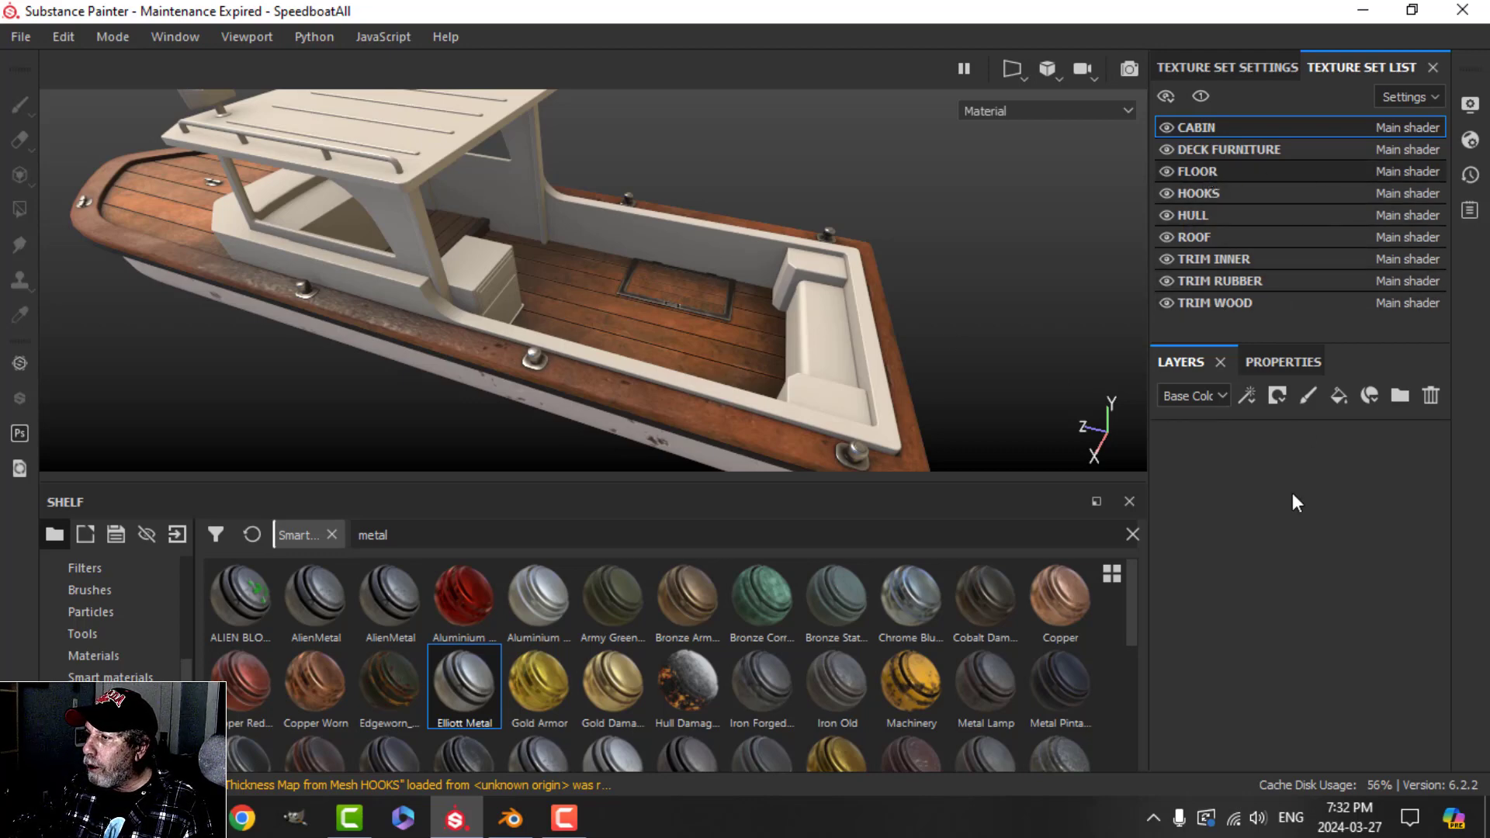
- Copy the Roughness Var and Pirate_wood layers from the FLOOR texture set into the CABIN texture set
click(1187, 442)
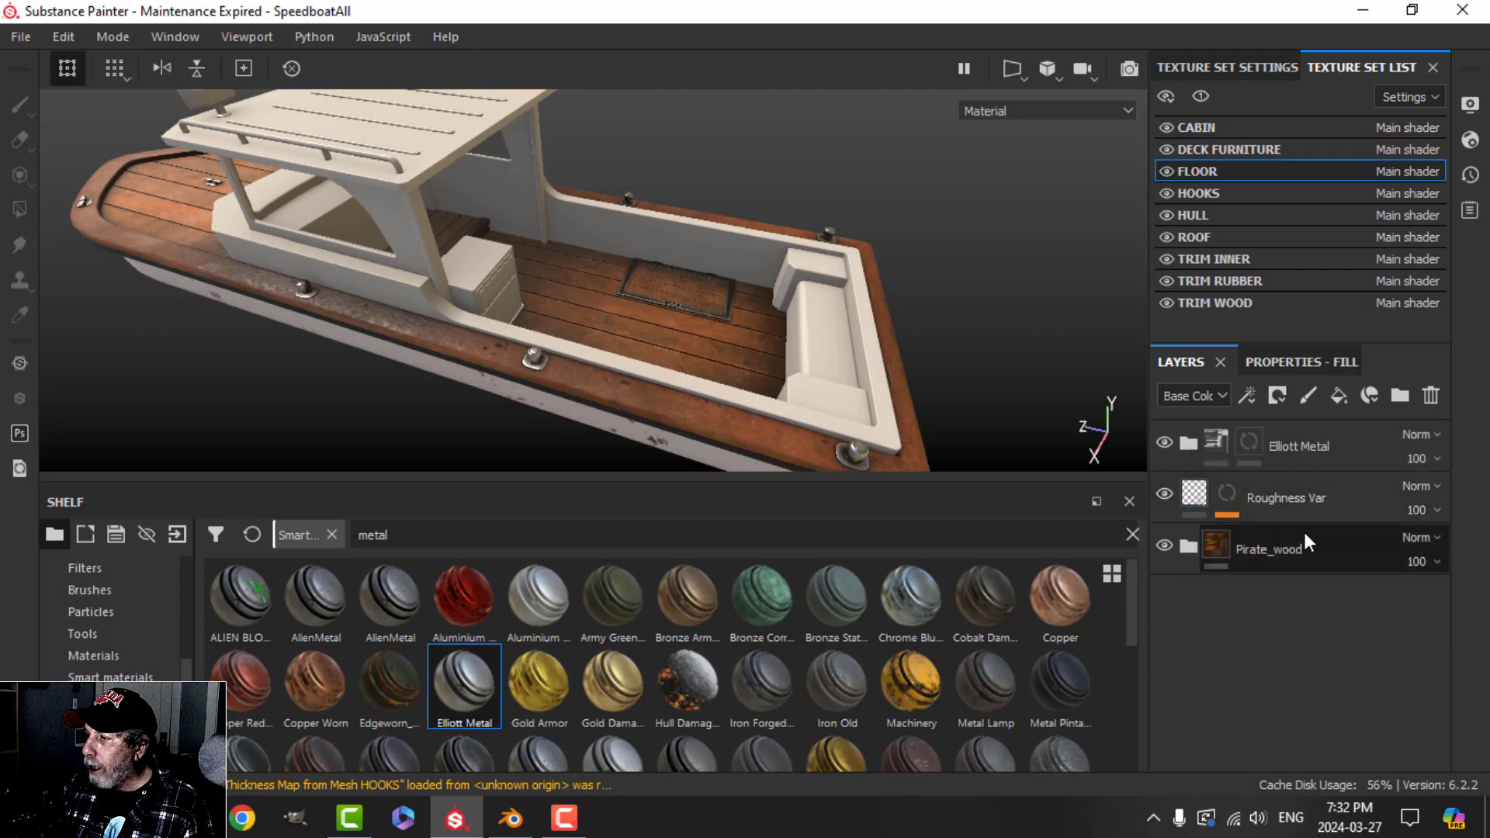
click(1275, 506)
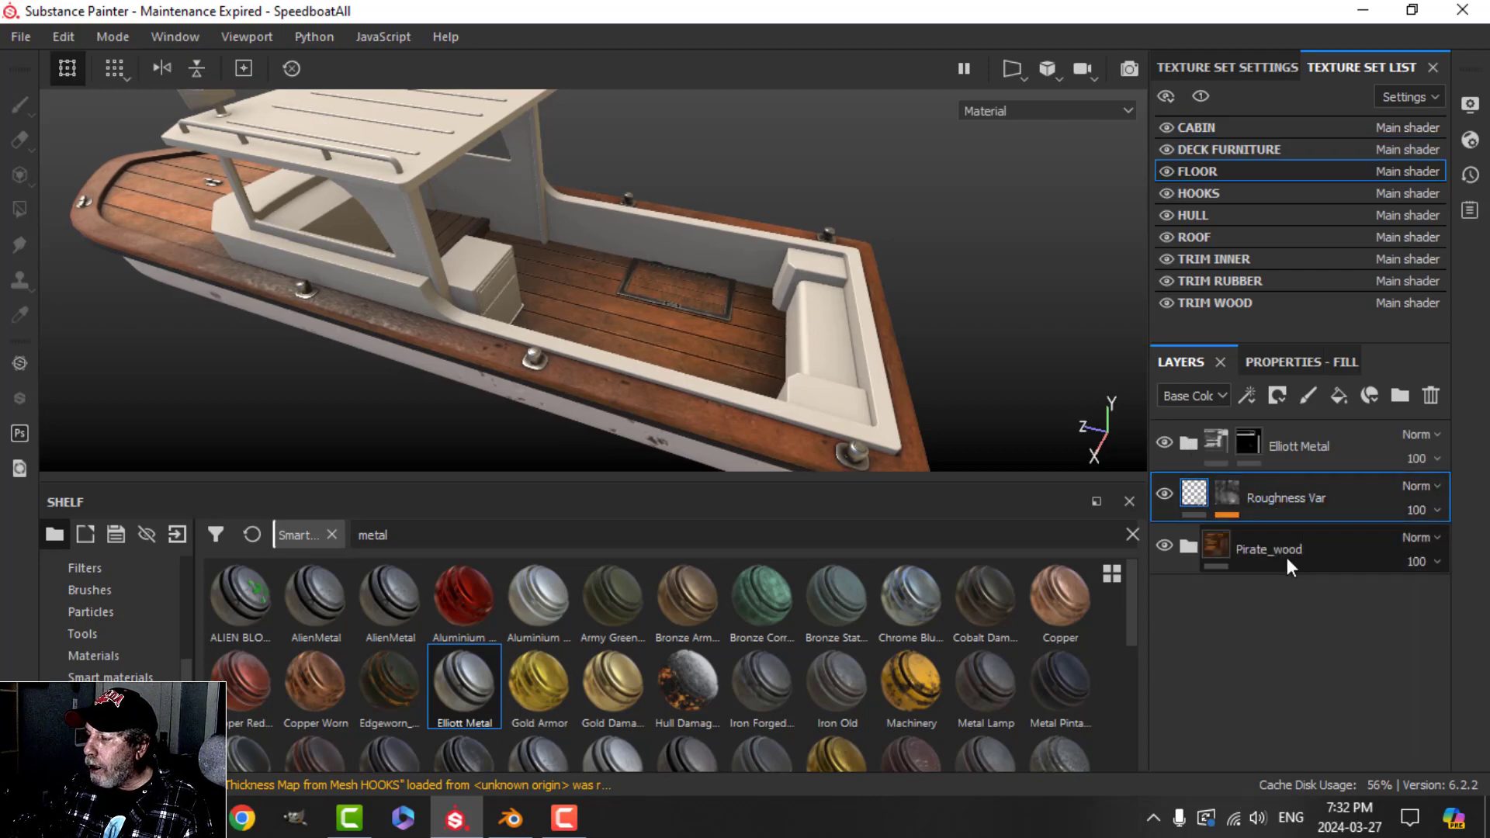
ctrl+click(1287, 557)
right_click(1252, 506)
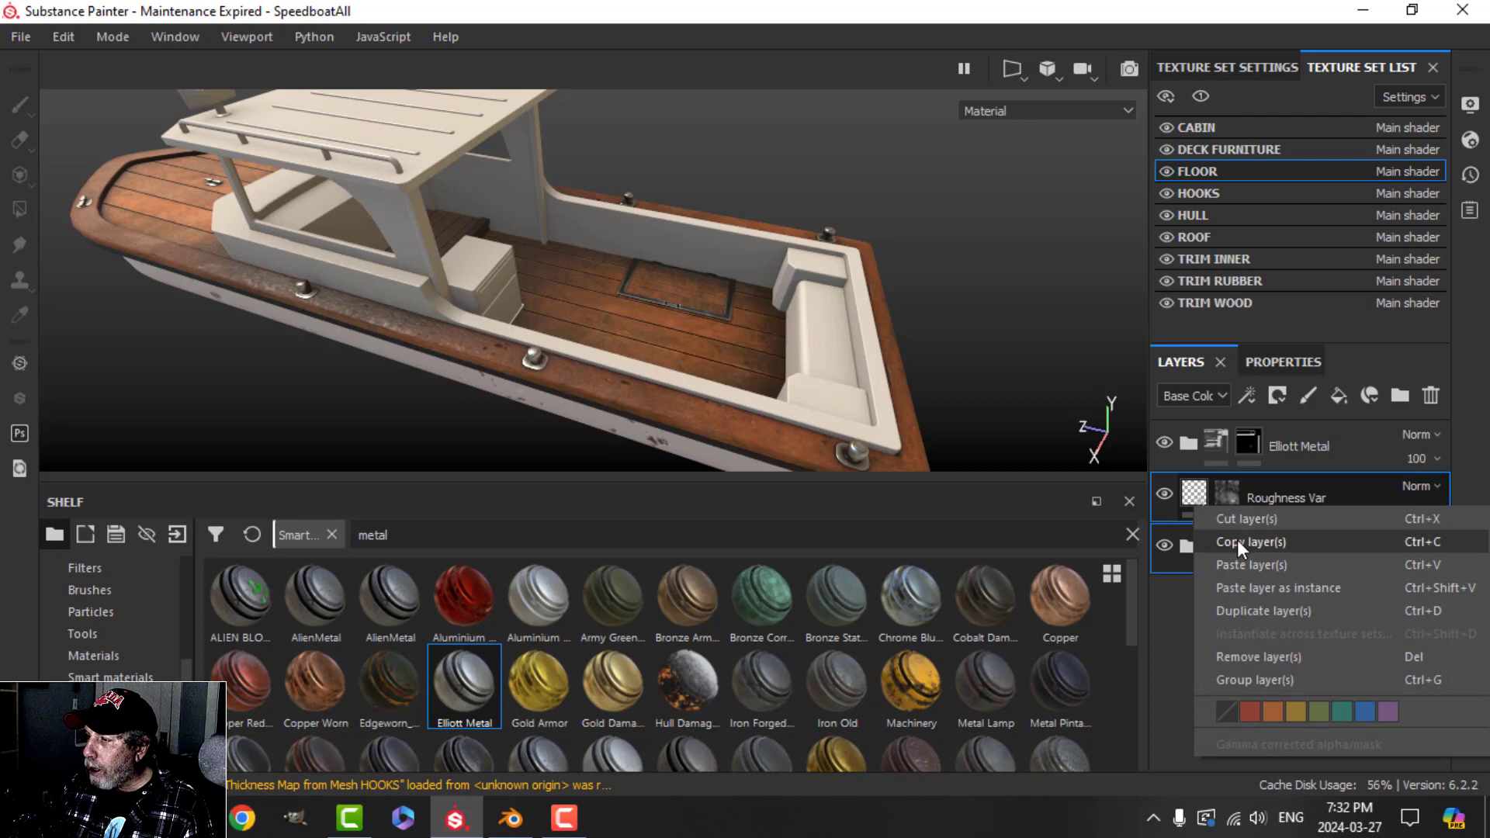
click(1237, 541)
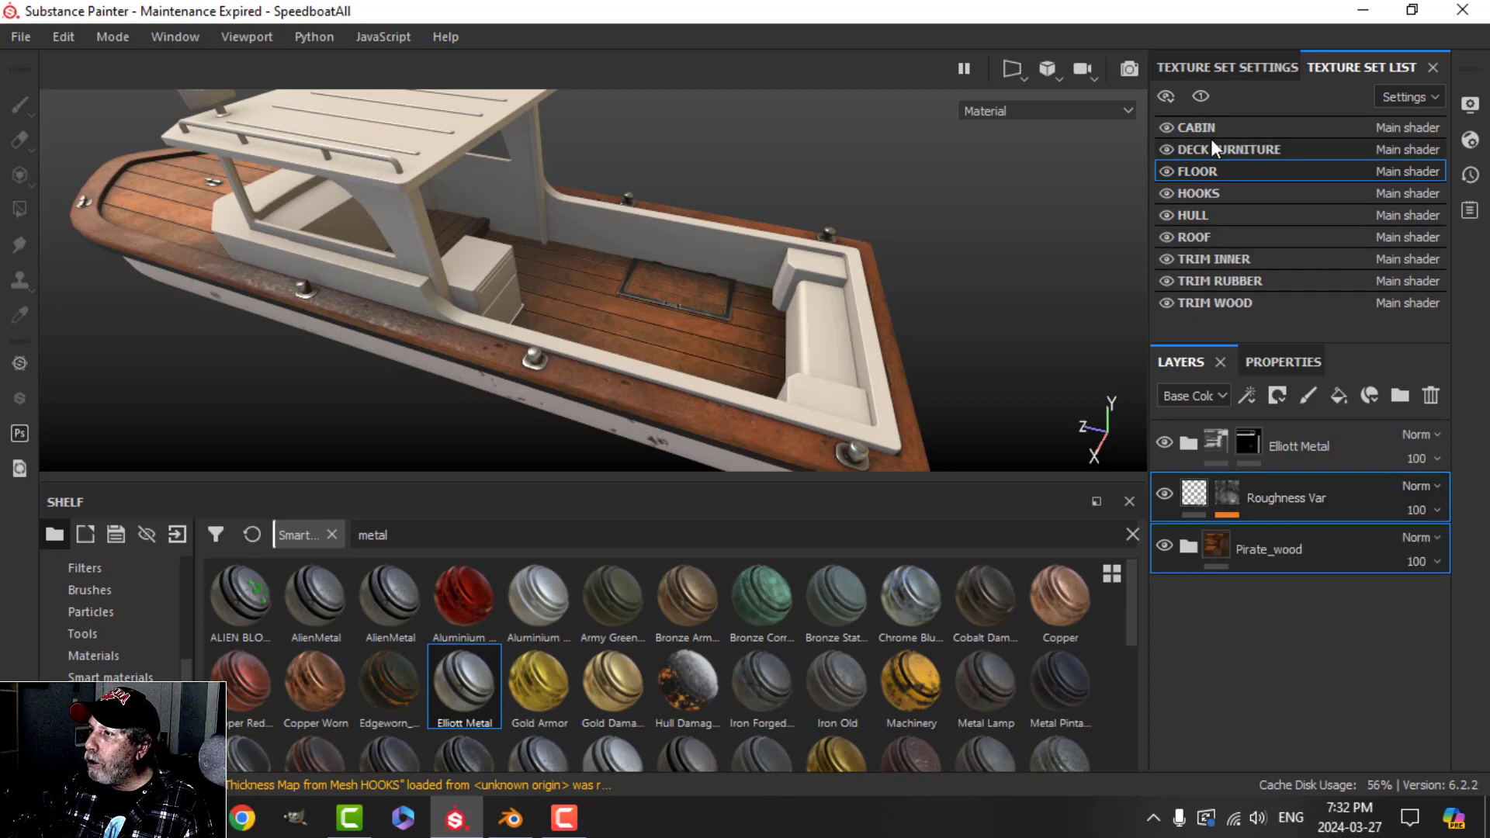
click(1256, 136)
right_click(1238, 506)
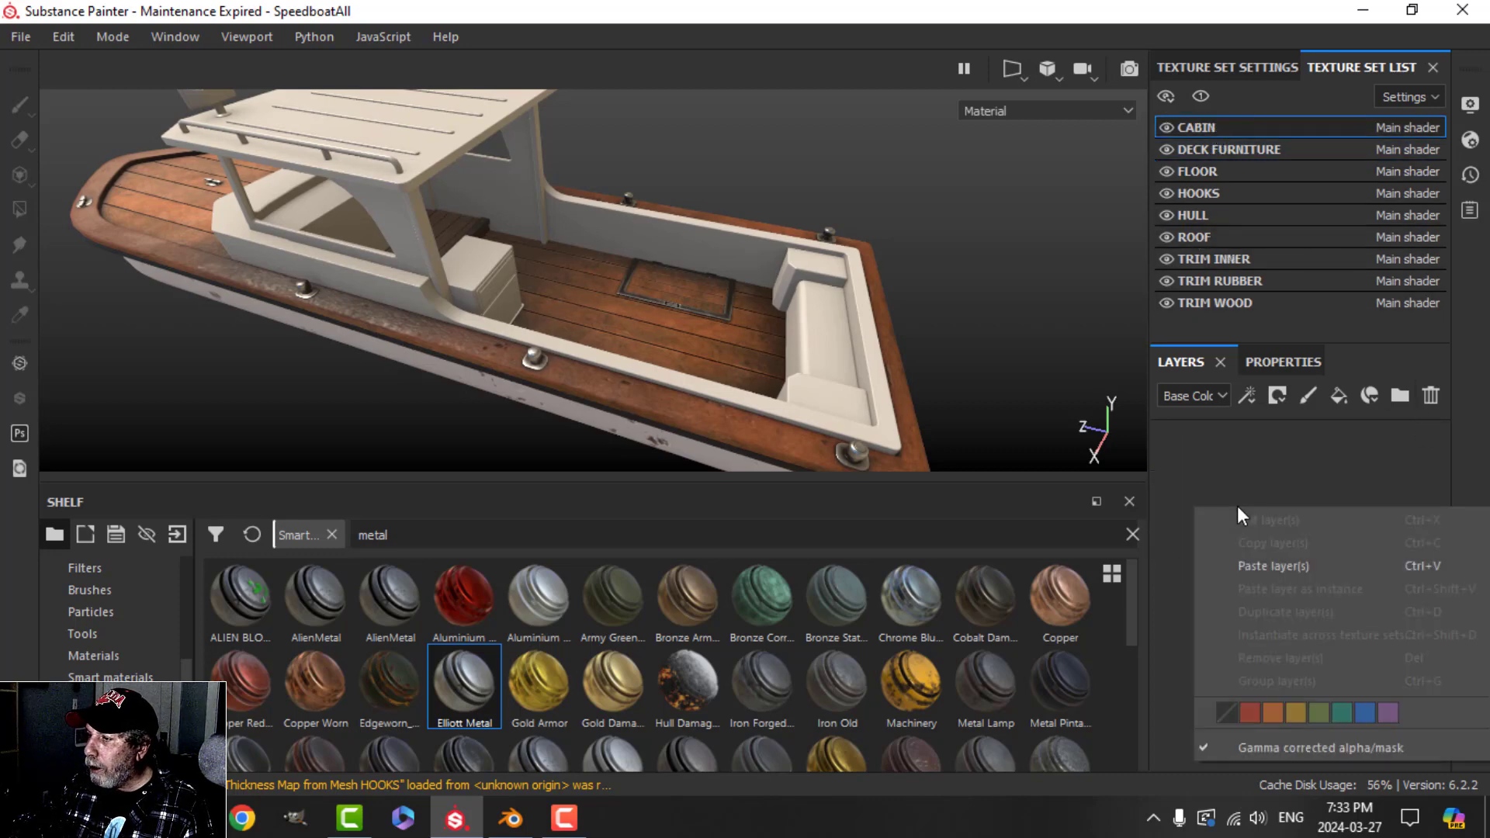
click(1269, 564)
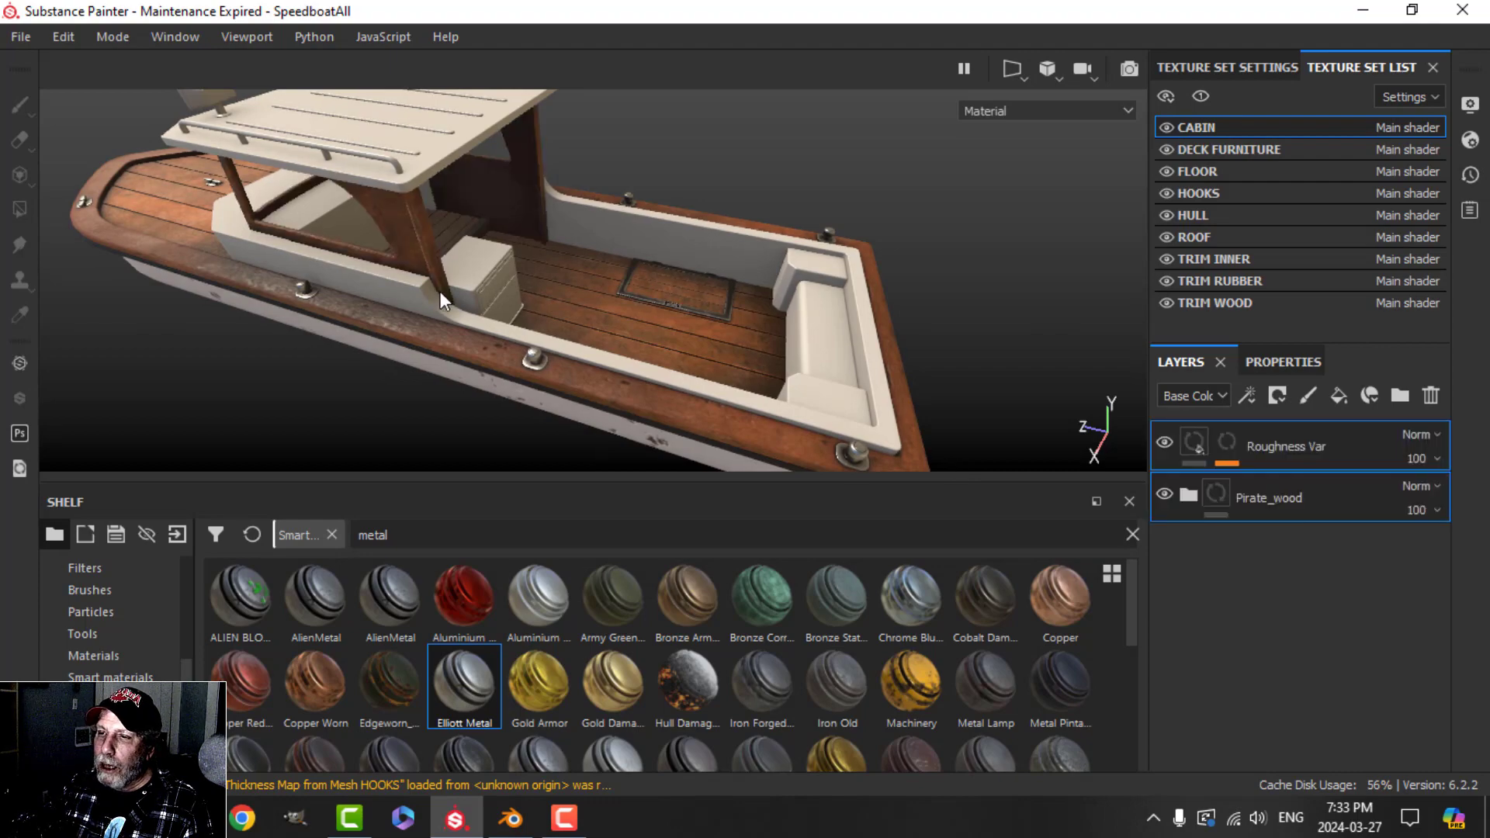
- Examine the wood on the cabin frame from several sides, comparing it with and without the Roughness Var layer
alt+drag(439, 291, 589, 306)
alt+drag(703, 267, 561, 360)
scroll(452, 385, up, 2)
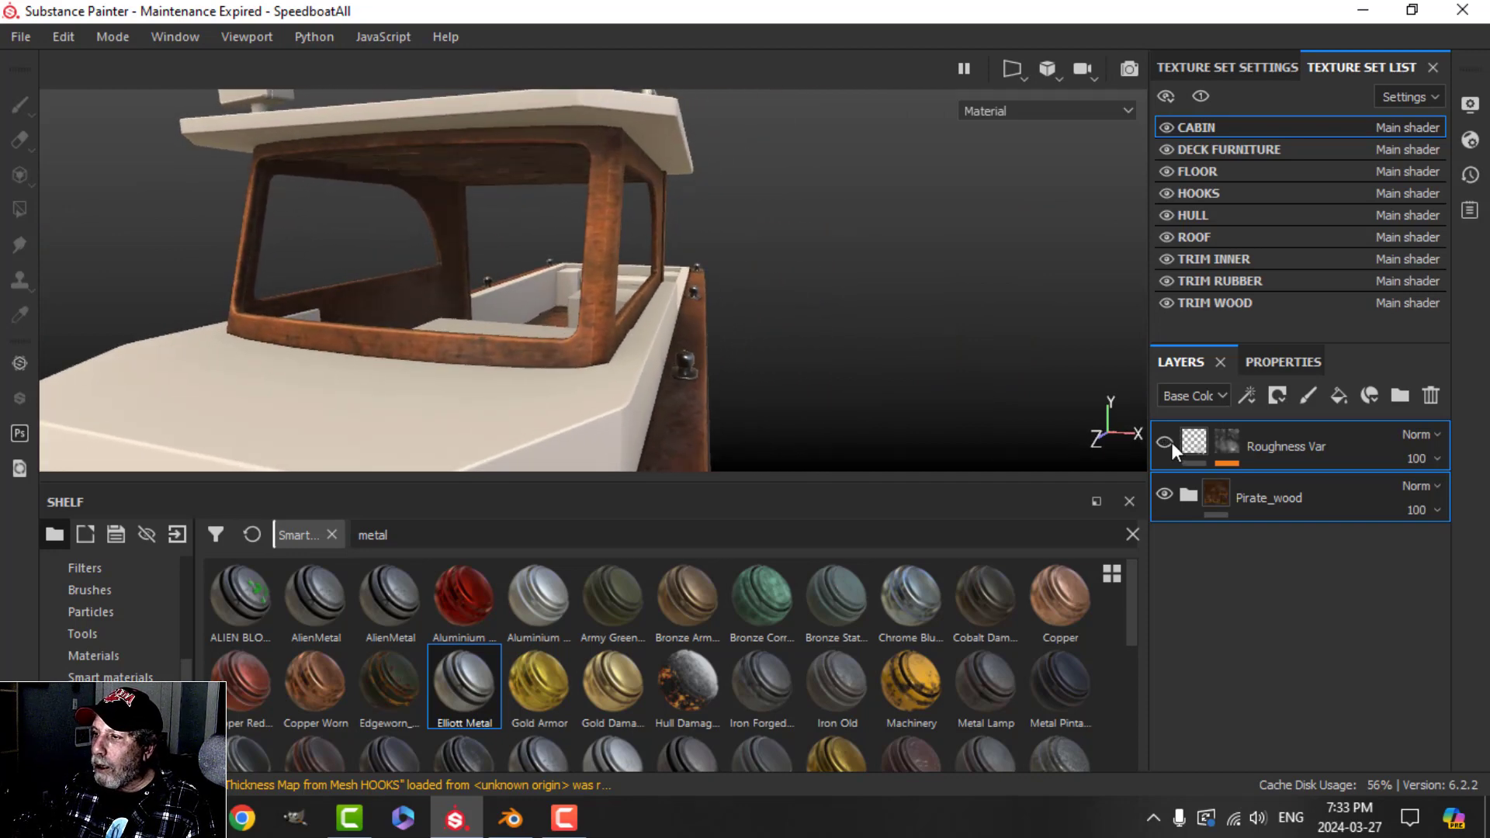
click(1164, 443)
mouse_move(729, 309)
alt+mouse_down()
mouse_move(658, 275)
mouse_move(637, 356)
mouse_move(654, 400)
mouse_move(649, 260)
mouse_move(632, 372)
mouse_move(603, 321)
mouse_move(826, 270)
mouse_move(564, 359)
mouse_move(582, 342)
mouse_move(727, 359)
mouse_move(752, 254)
alt+mouse_up()
alt+drag(759, 318, 638, 297)
scroll(639, 297, up, 3)
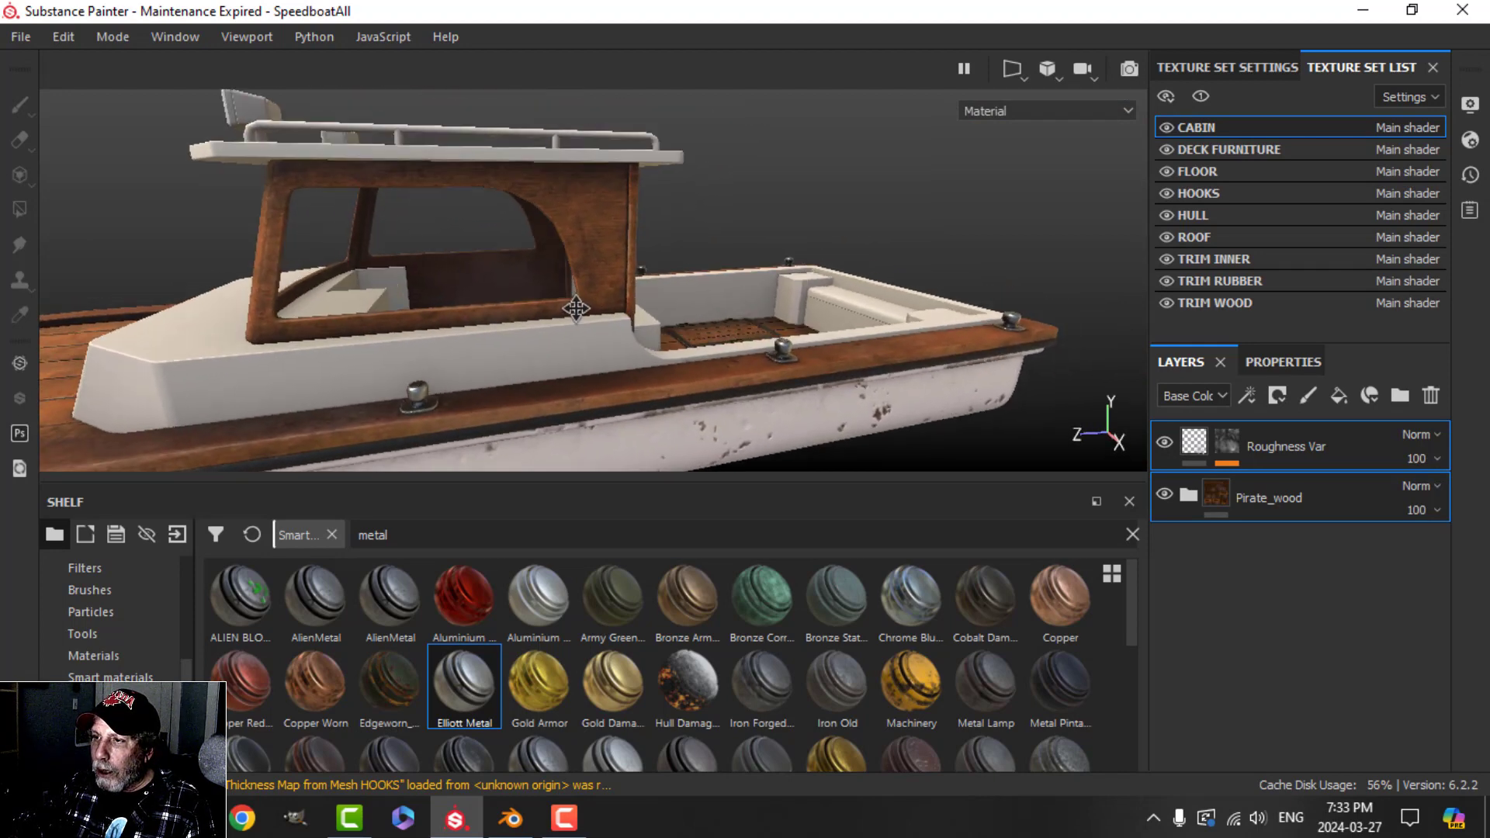
- Try the WoodWolfenstein smart material on the cabin with Pirate_wood hidden, and remove it again
click(1165, 495)
double_click(485, 532)
key(BackSpace)
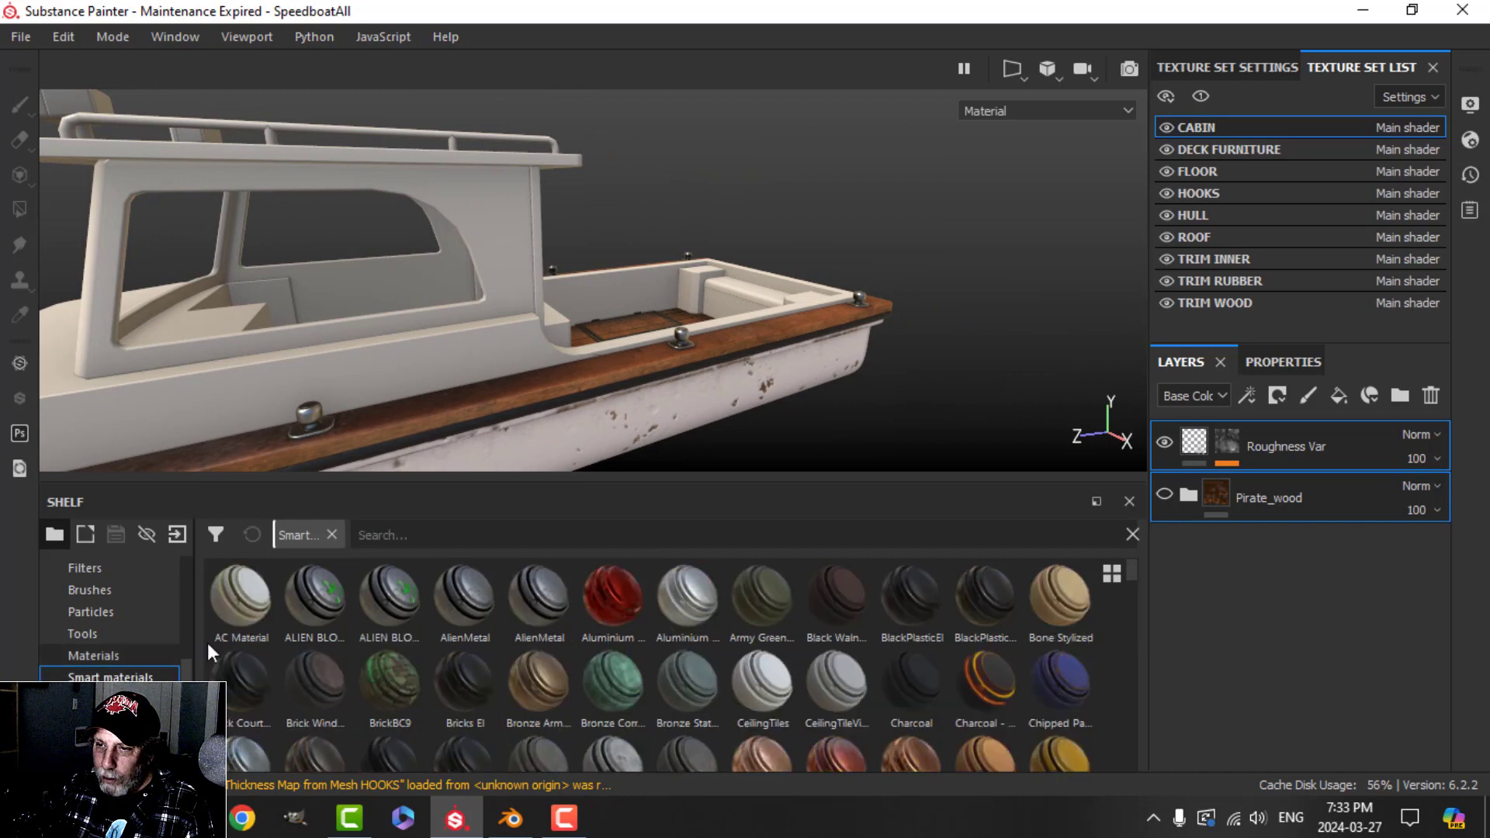
text(wood)
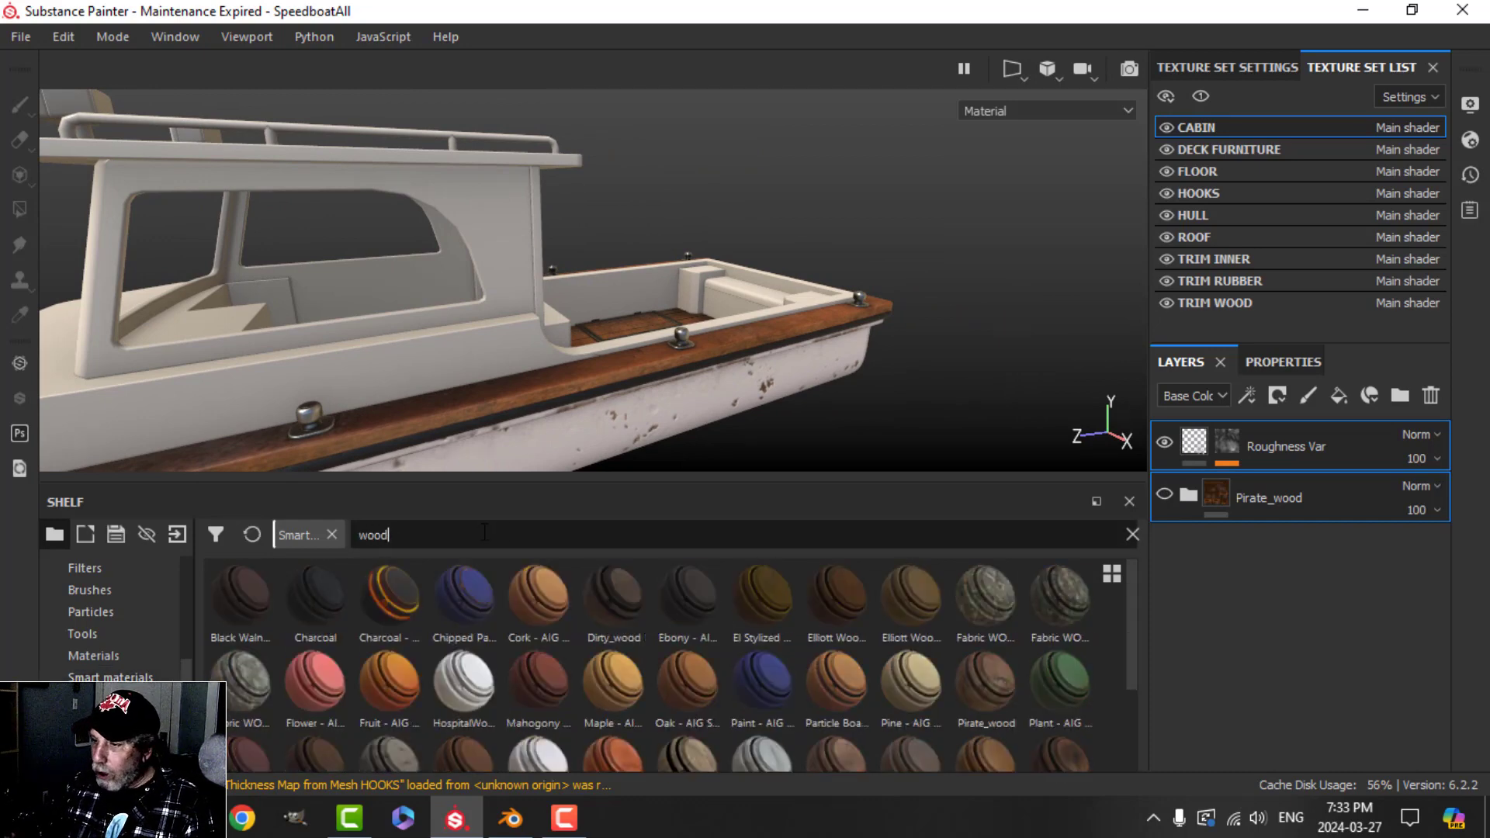
scroll(1062, 726, down, 2)
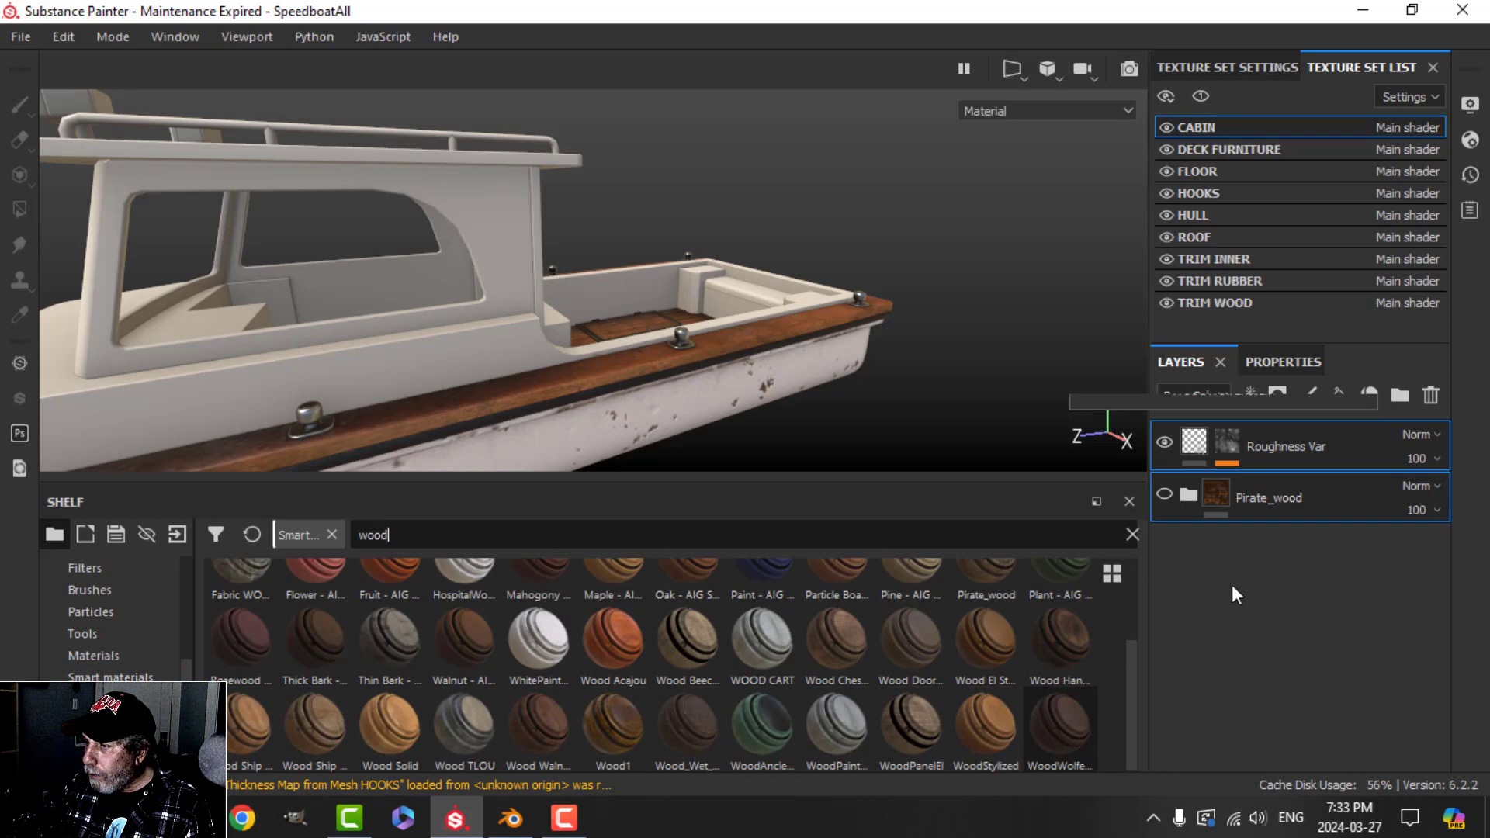
drag(1232, 584, 1238, 590)
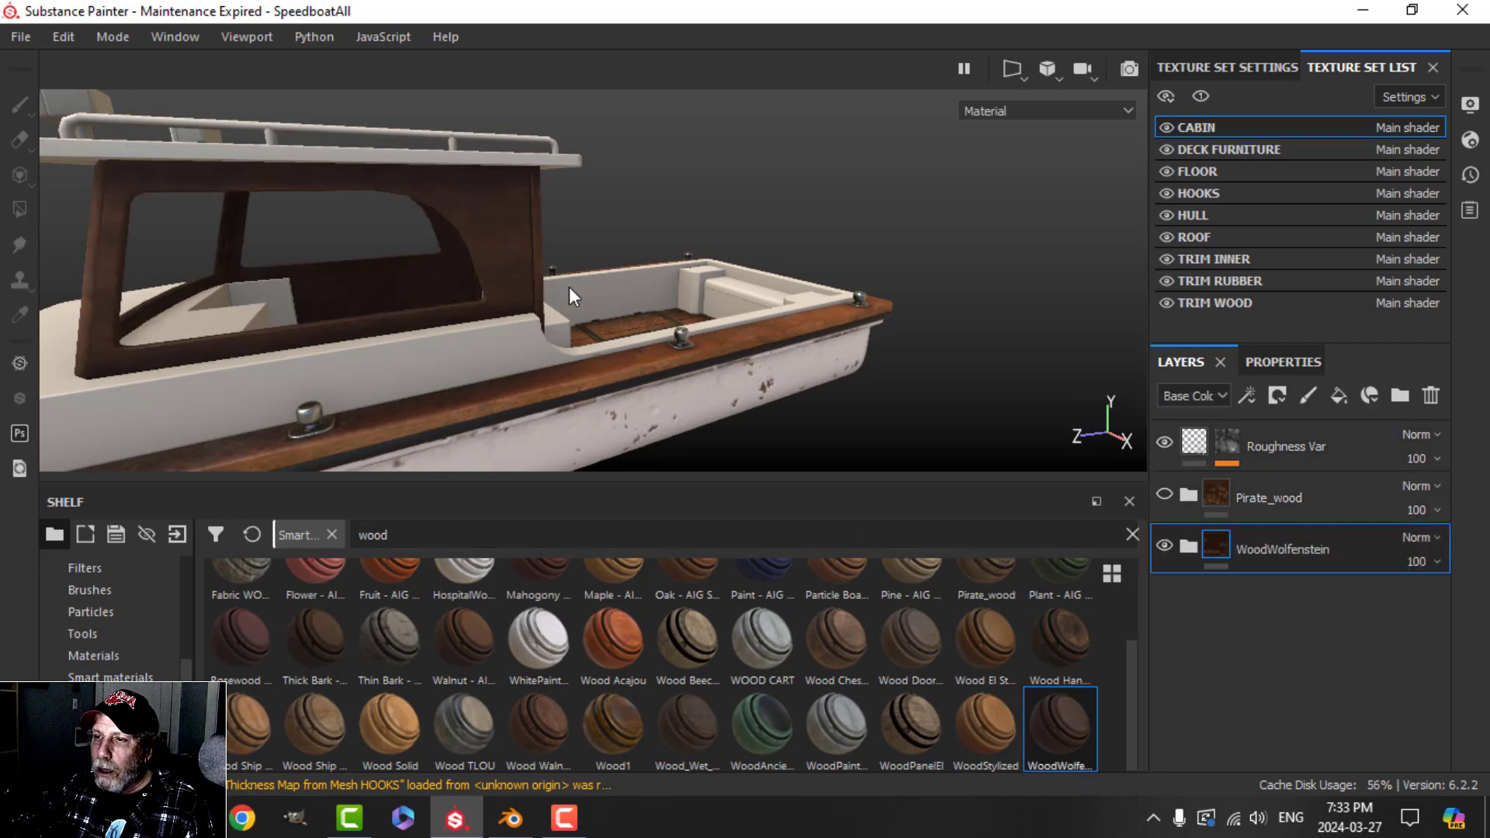
mouse_move(570, 286)
alt+mouse_down()
mouse_move(383, 332)
mouse_move(526, 339)
mouse_move(399, 313)
mouse_move(534, 361)
mouse_move(385, 366)
mouse_move(346, 334)
alt+mouse_up()
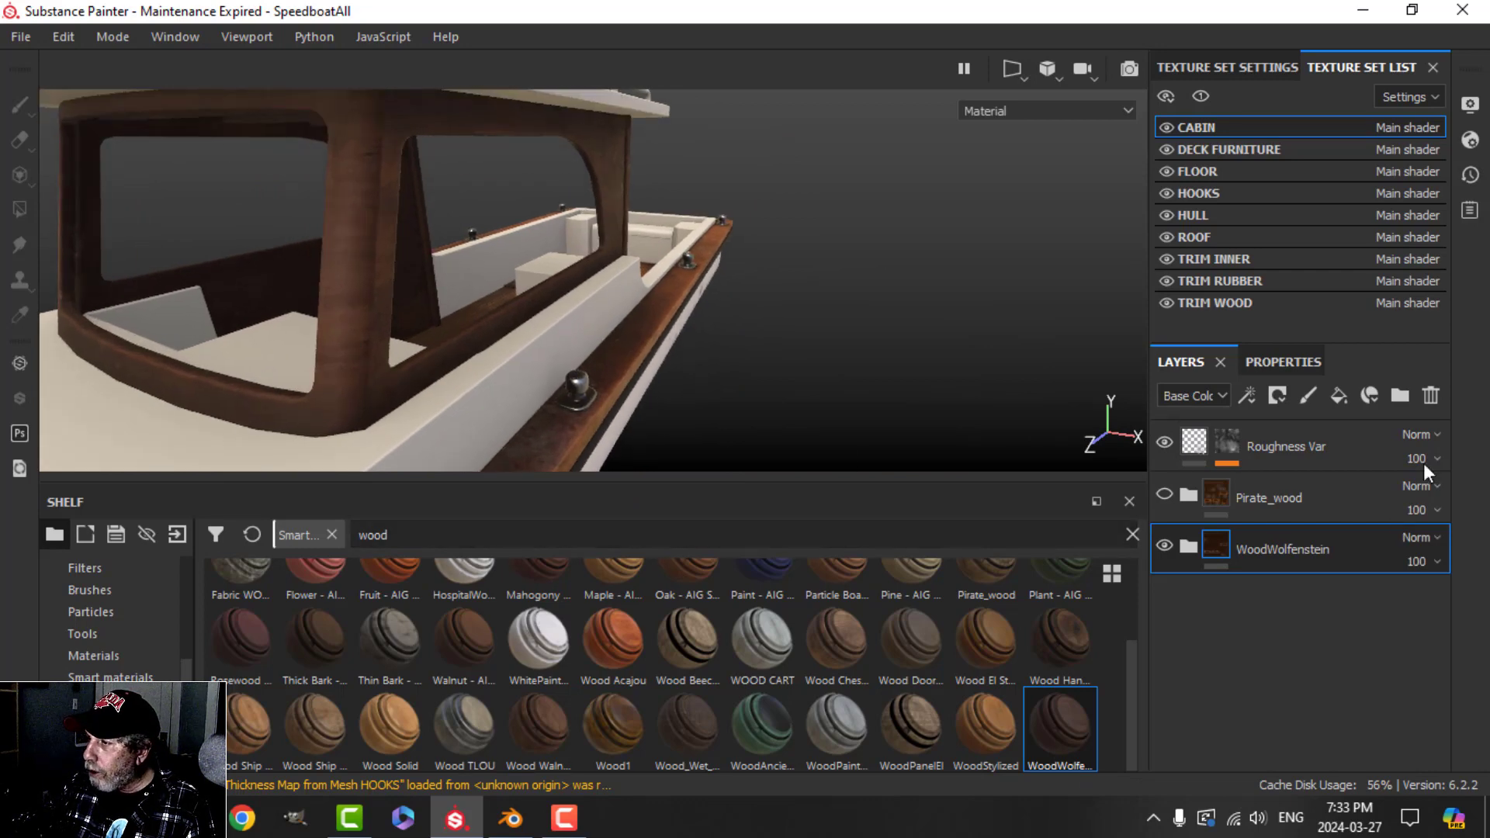
click(1431, 395)
- Switch to Blender, isolate the CABIN WOOD object and bring up its UV layout in Edit Mode
click(510, 816)
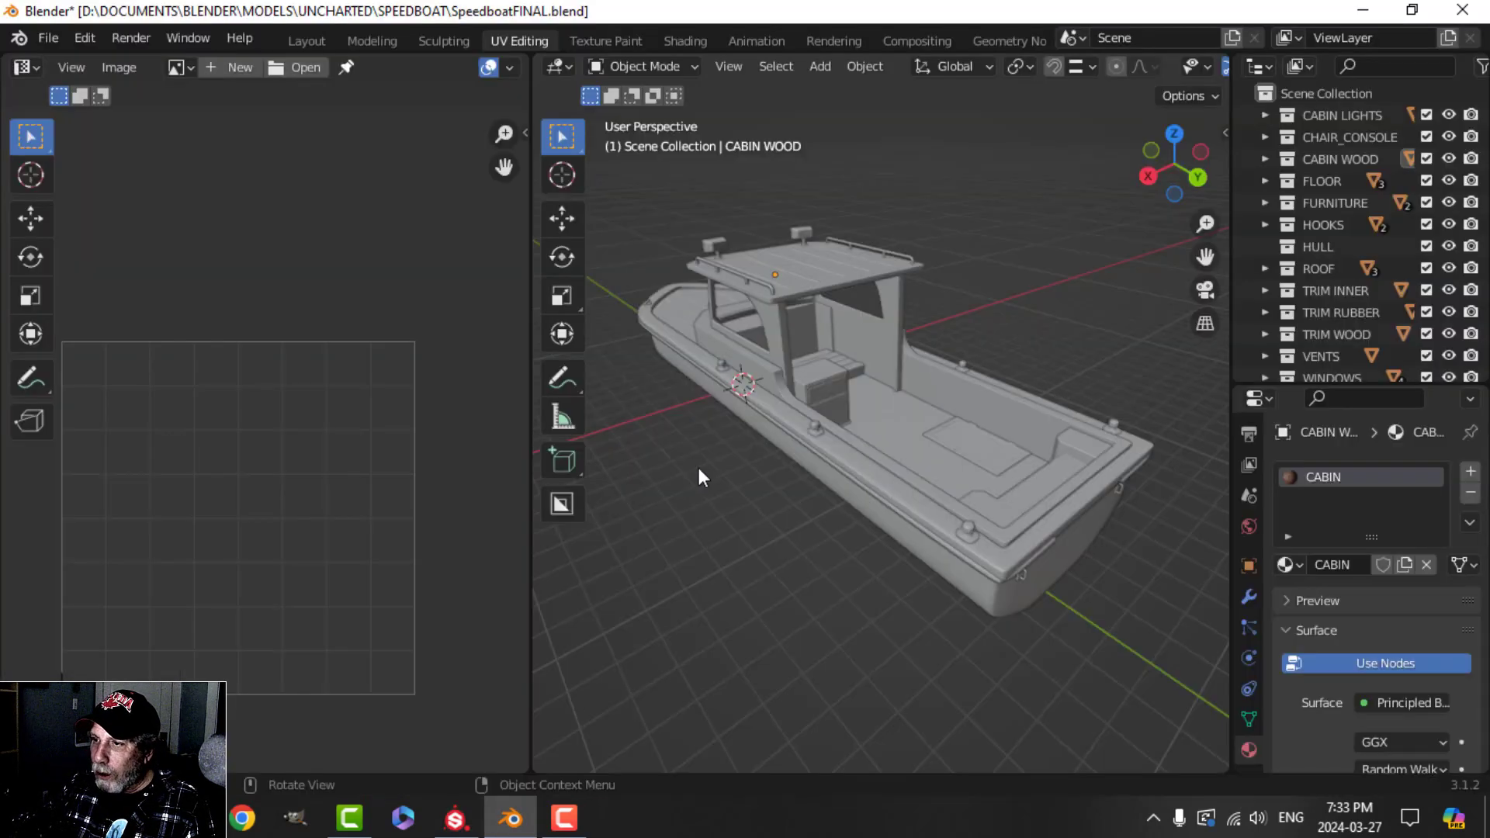
click(783, 334)
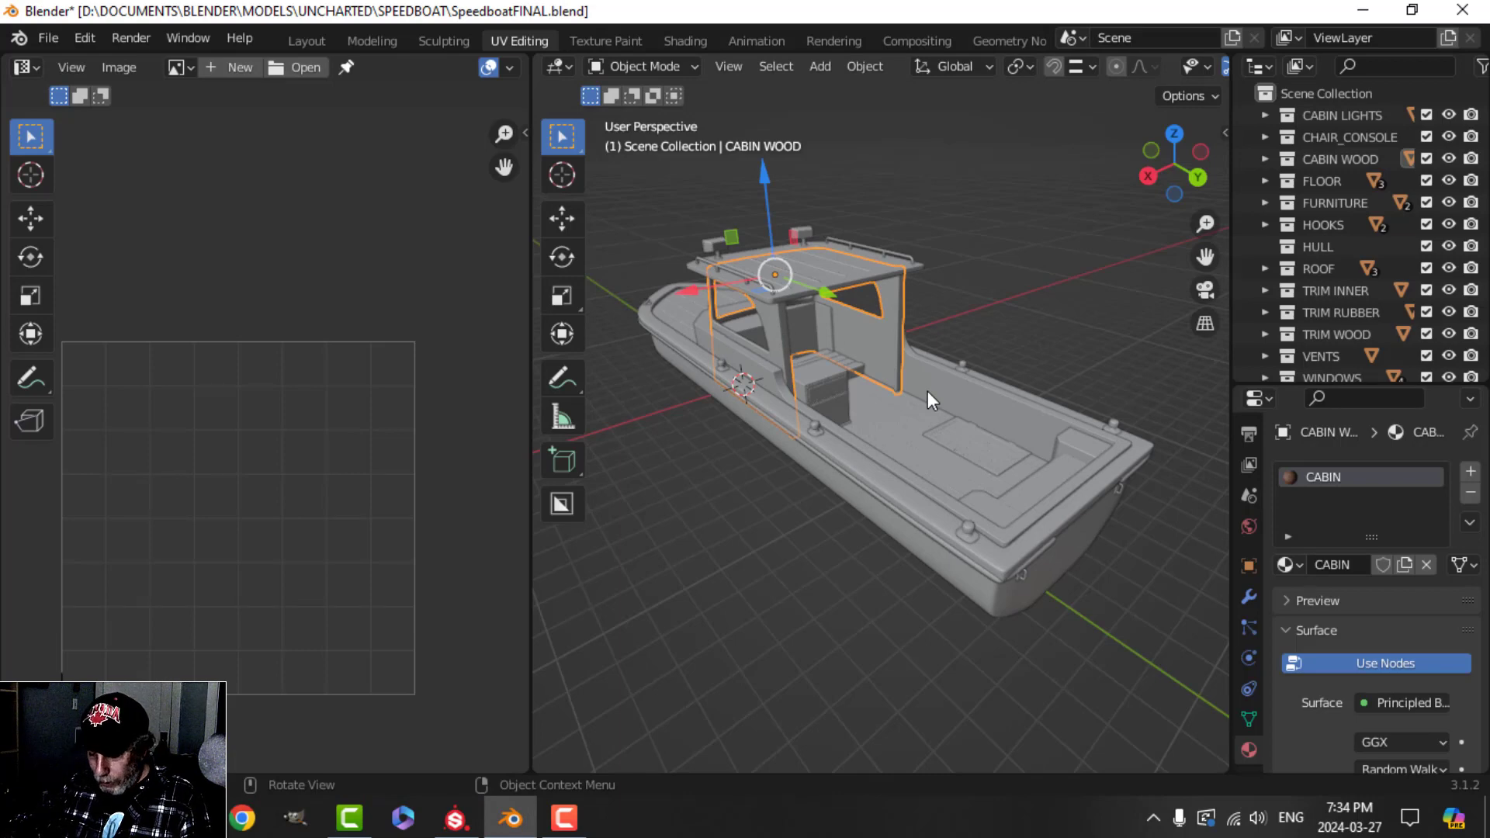
key(KP_Divide)
scroll(900, 464, up, 5)
key(Tab)
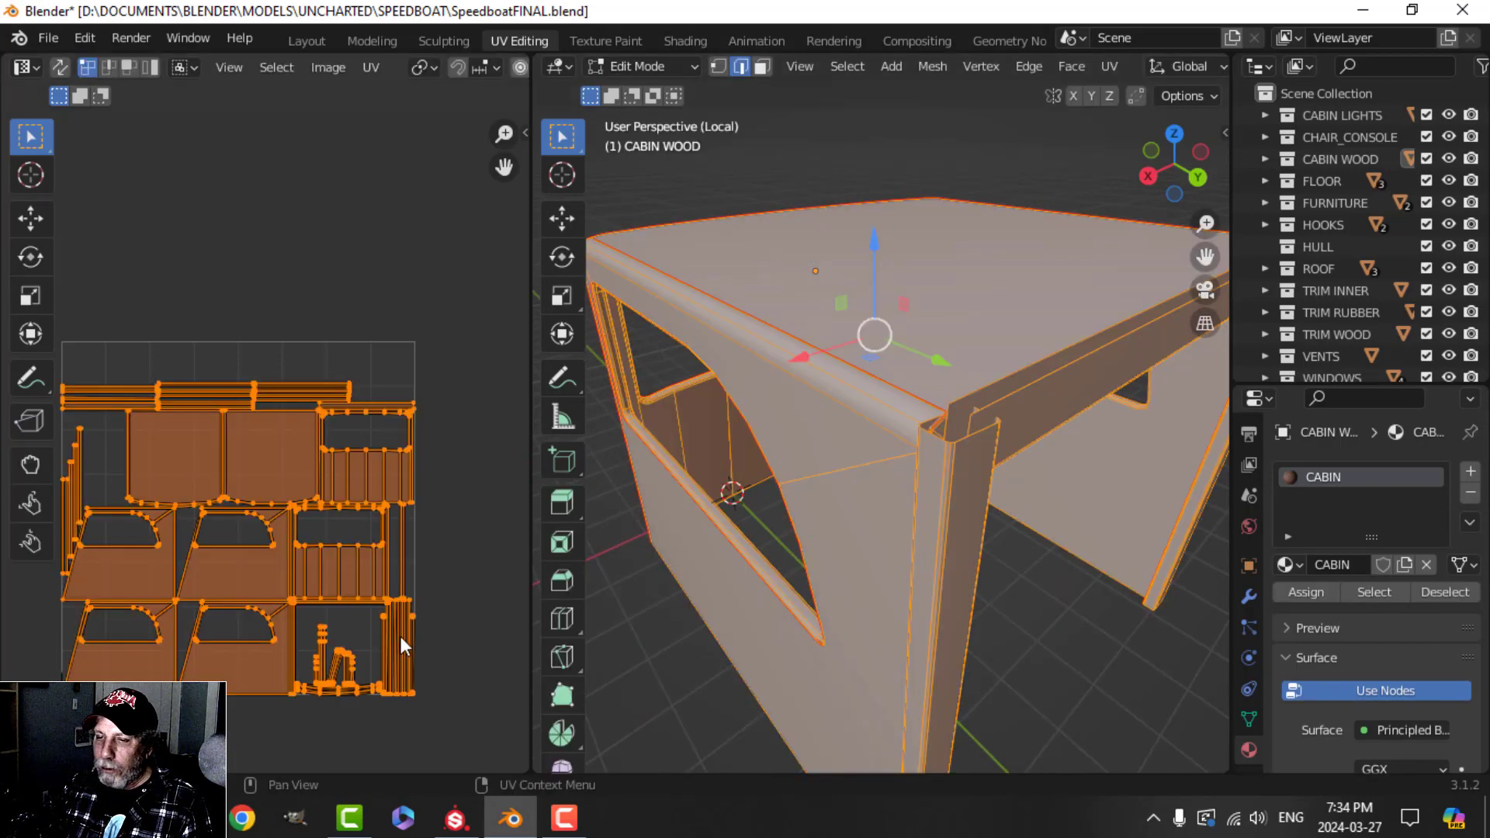
- Rotate all the cabin's UV islands by 90 degrees and move them back inside the UV tile
scroll(278, 663, up, 2)
middle_drag(298, 619, 362, 522)
scroll(339, 559, down, 2)
middle_drag(329, 571, 336, 531)
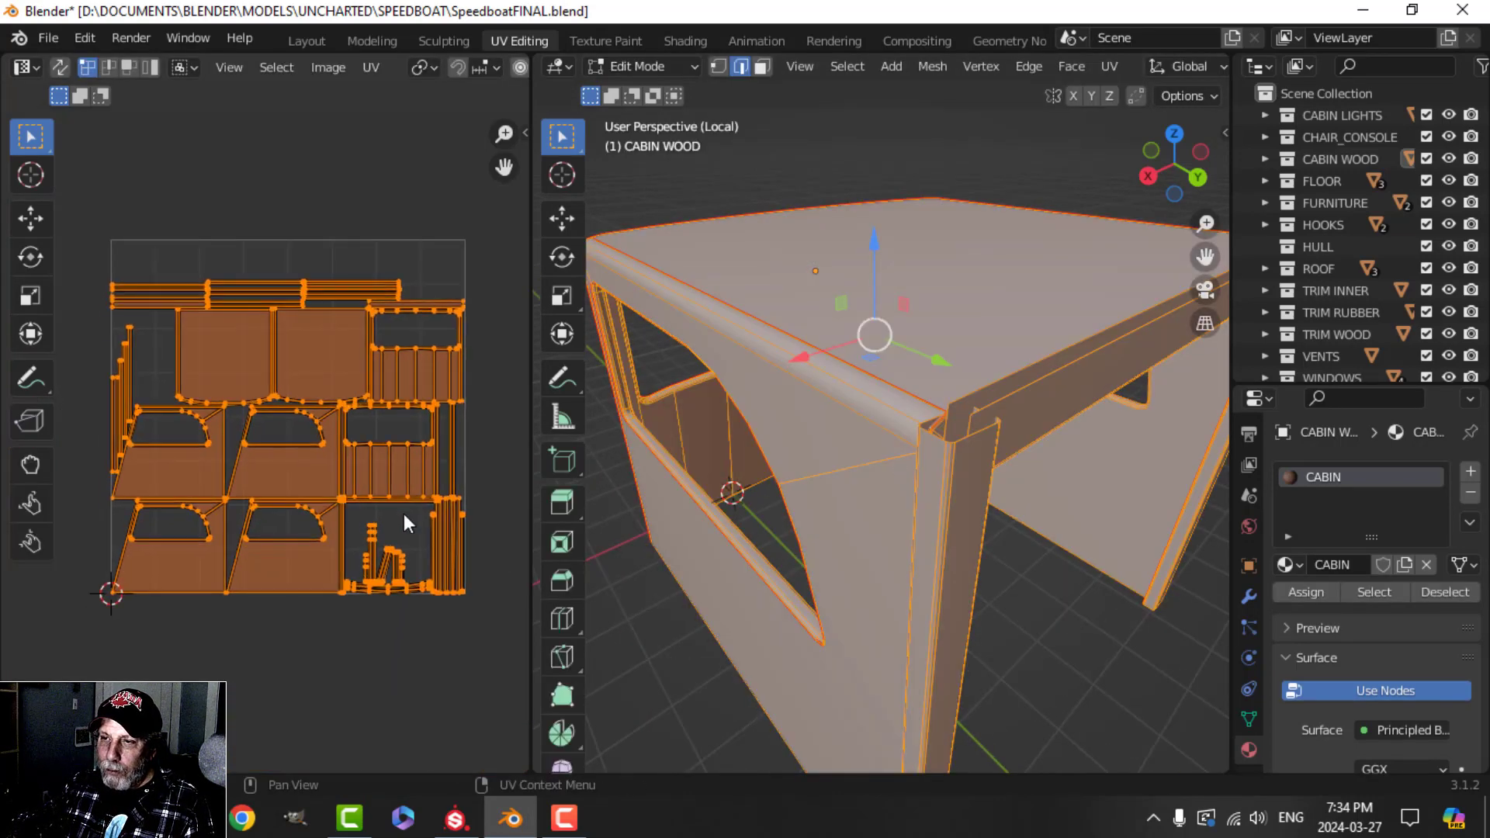
text(r)
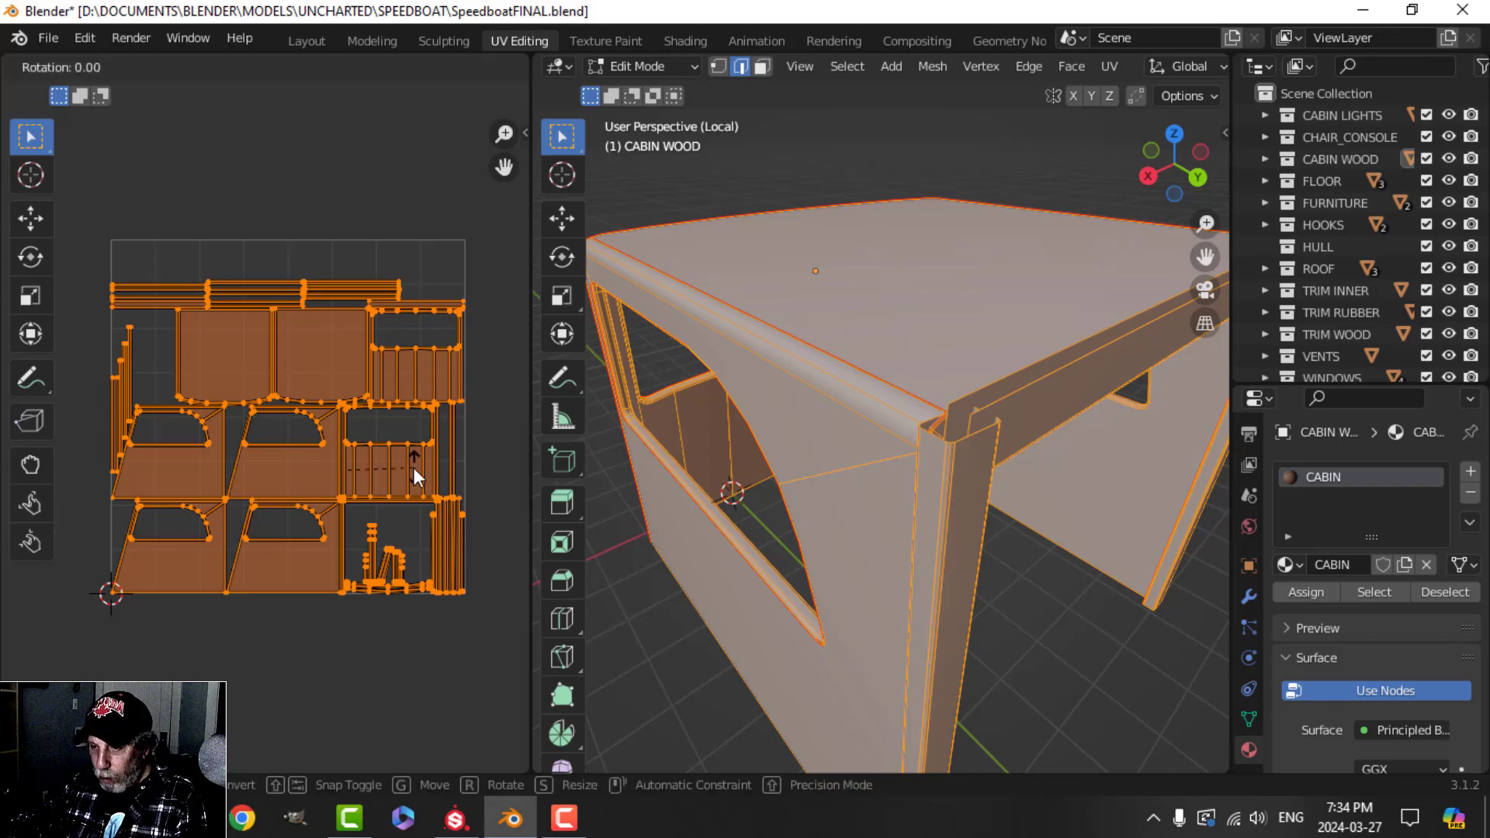
text(90)
key(Return)
scroll(418, 468, down, 1)
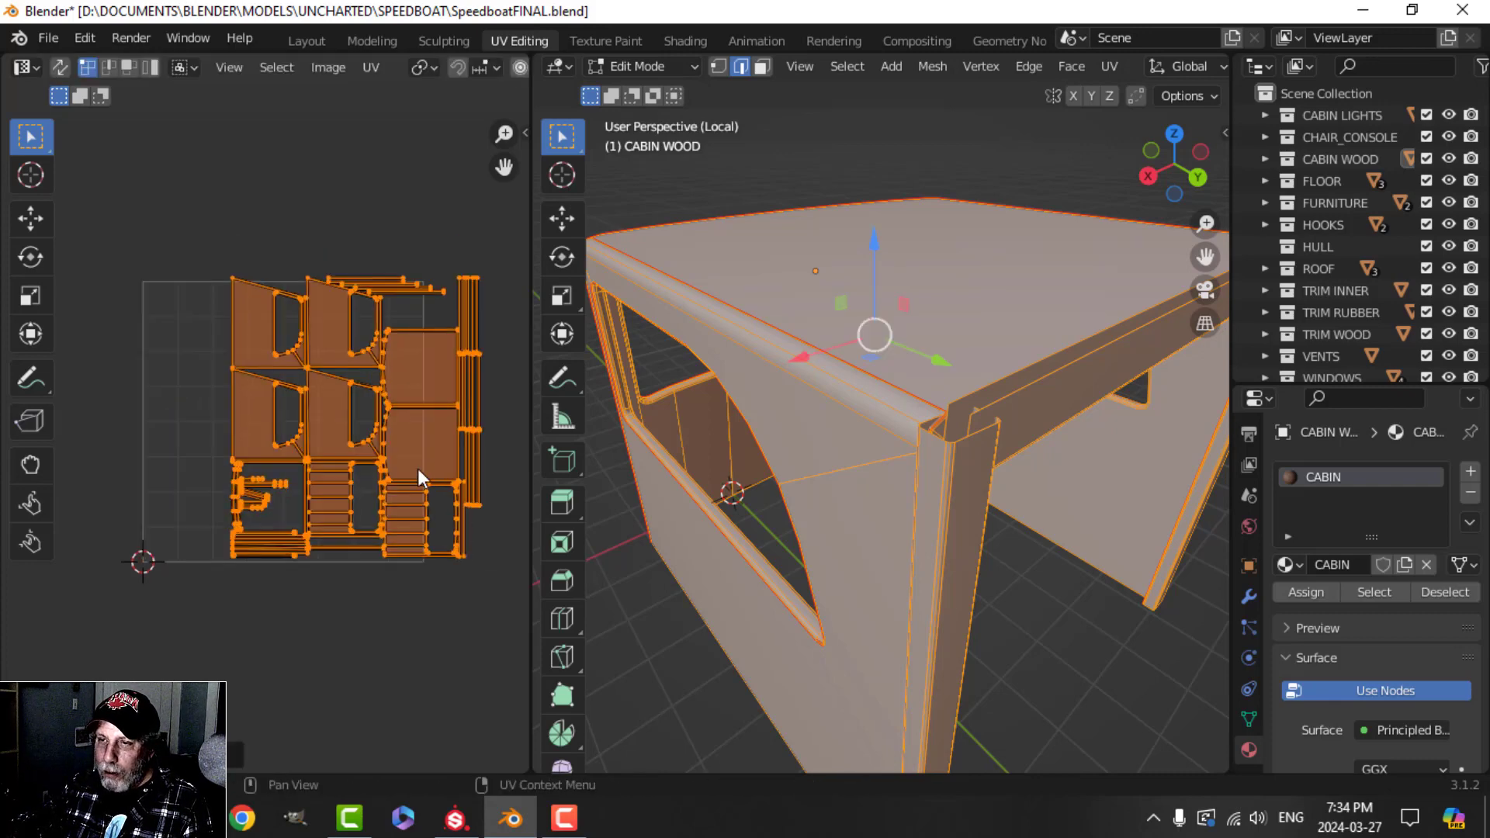
key(g)
click(346, 475)
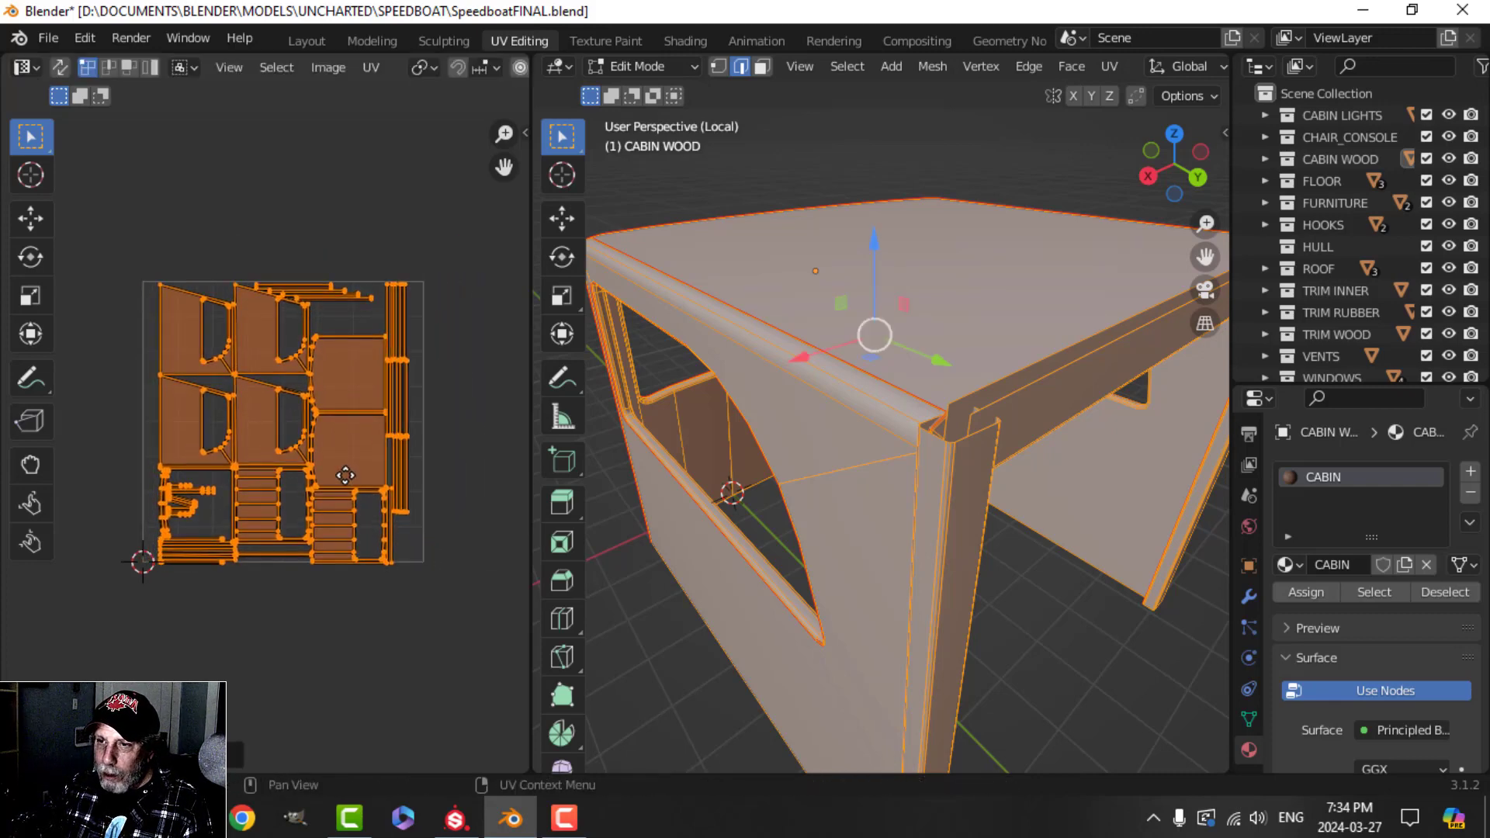
- Pack the cabin's UV islands into a single tile with UVPackmaster3, and return to the whole boat in Object Mode
key(n)
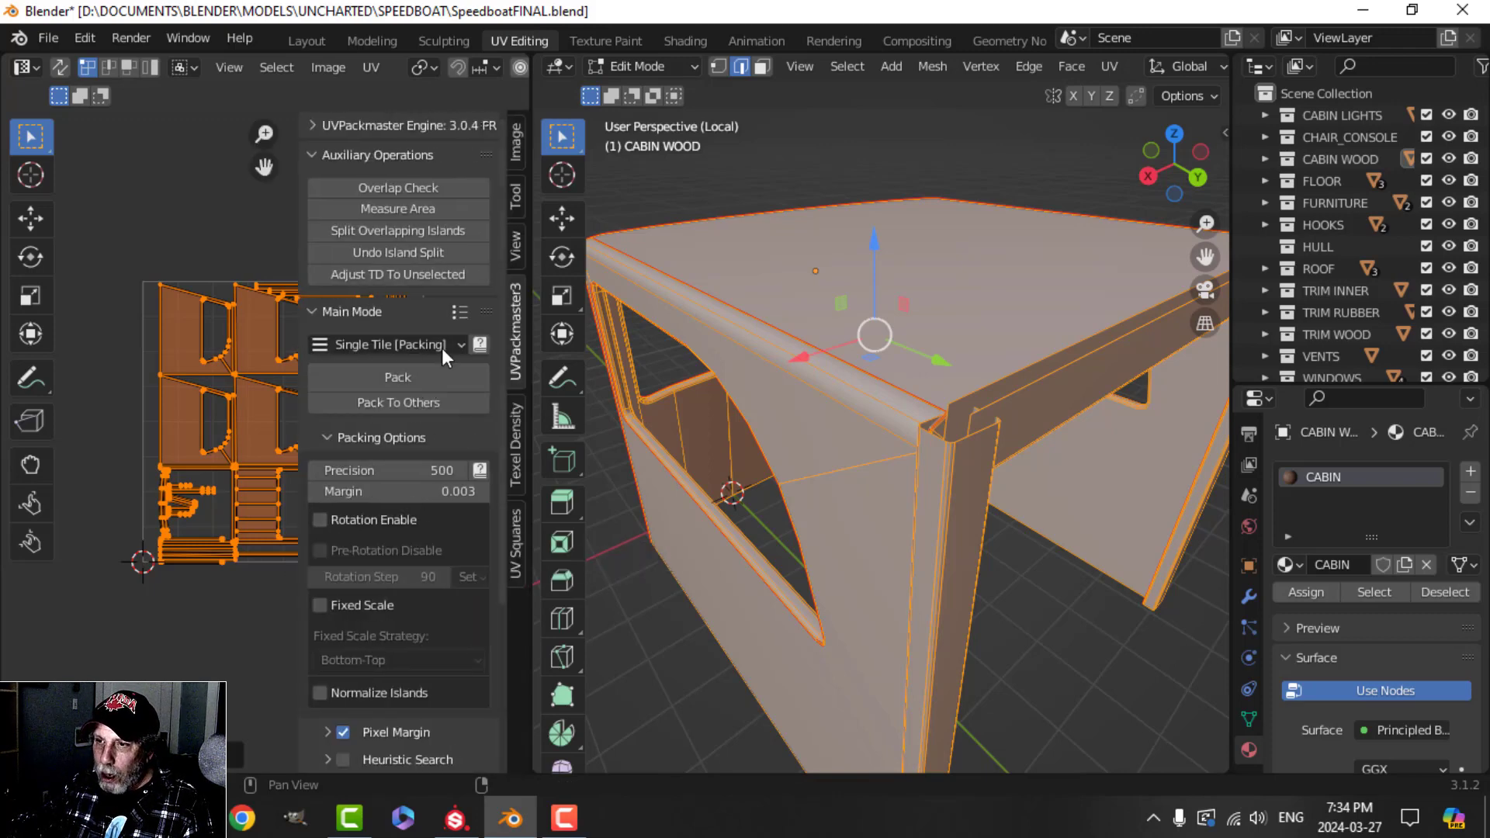
click(419, 380)
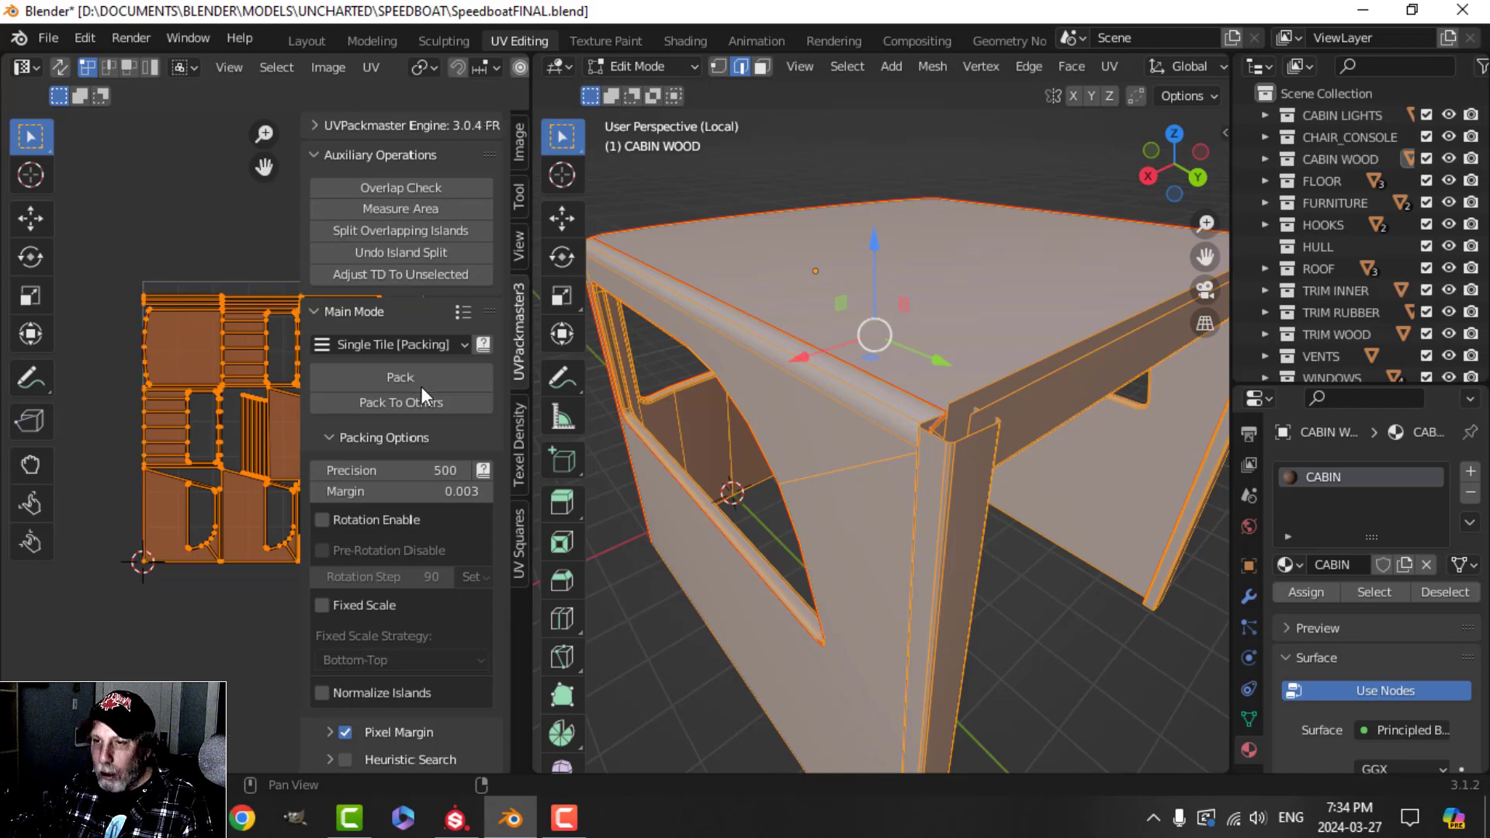
key(n)
key(Tab)
scroll(885, 428, up, 3)
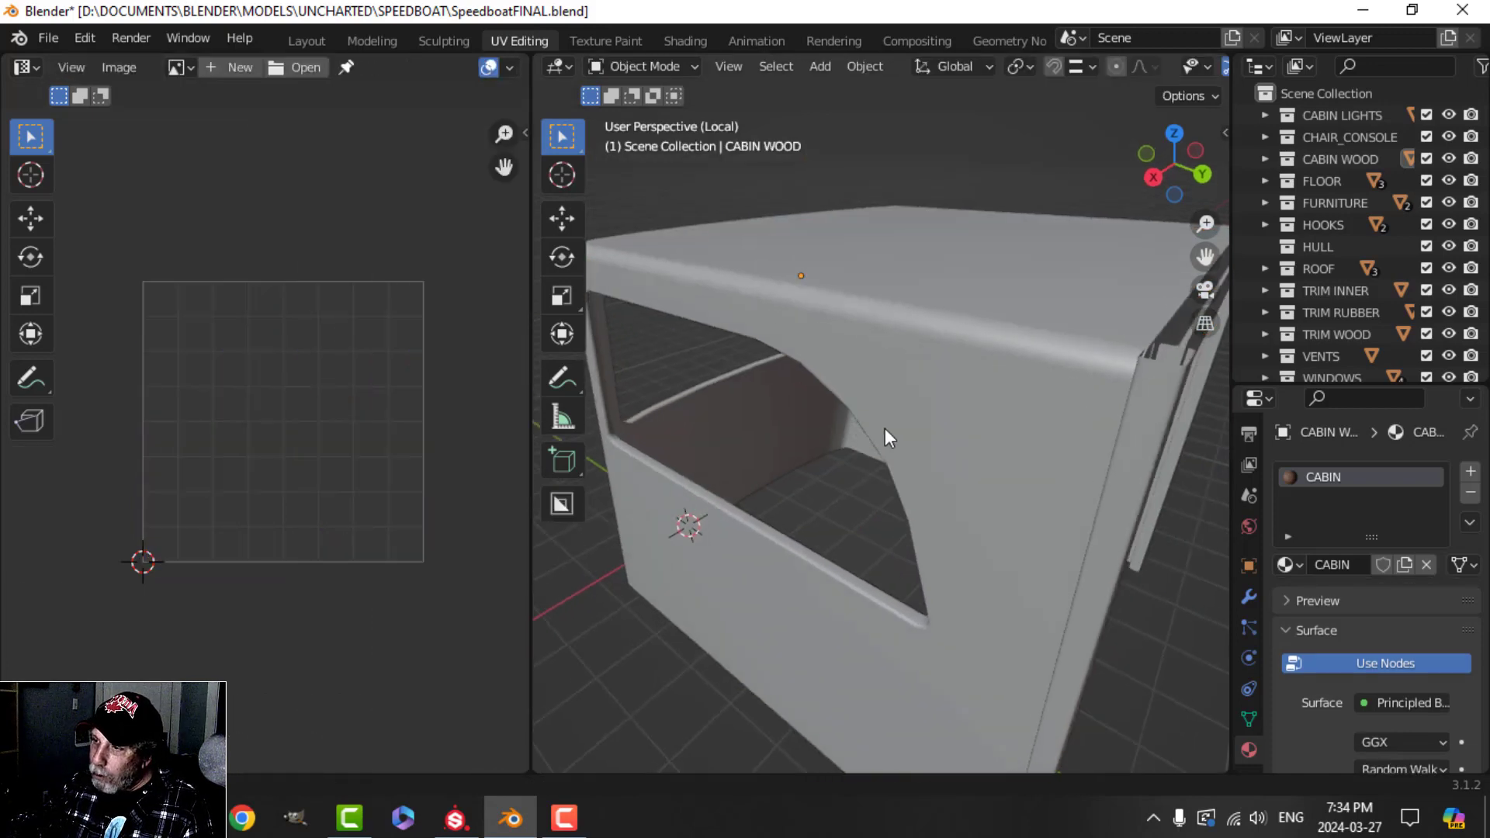
scroll(885, 429, down, 2)
key(KP_Divide)
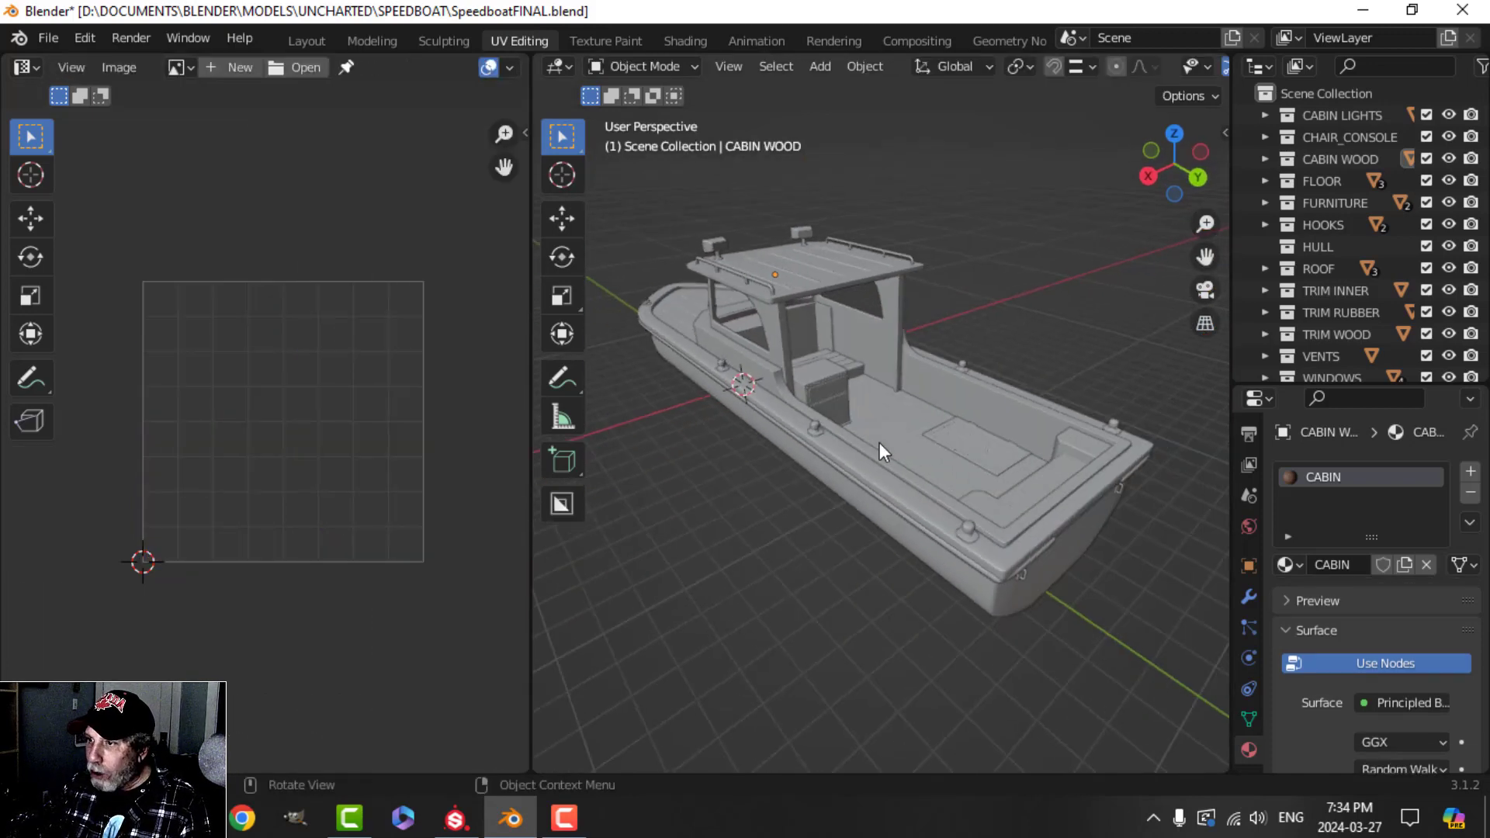
- Select all the boat's objects, save the Blender file and switch back to Substance Painter
middle_drag(879, 443, 775, 615)
key(a)
key(ctrl+s)
click(469, 828)
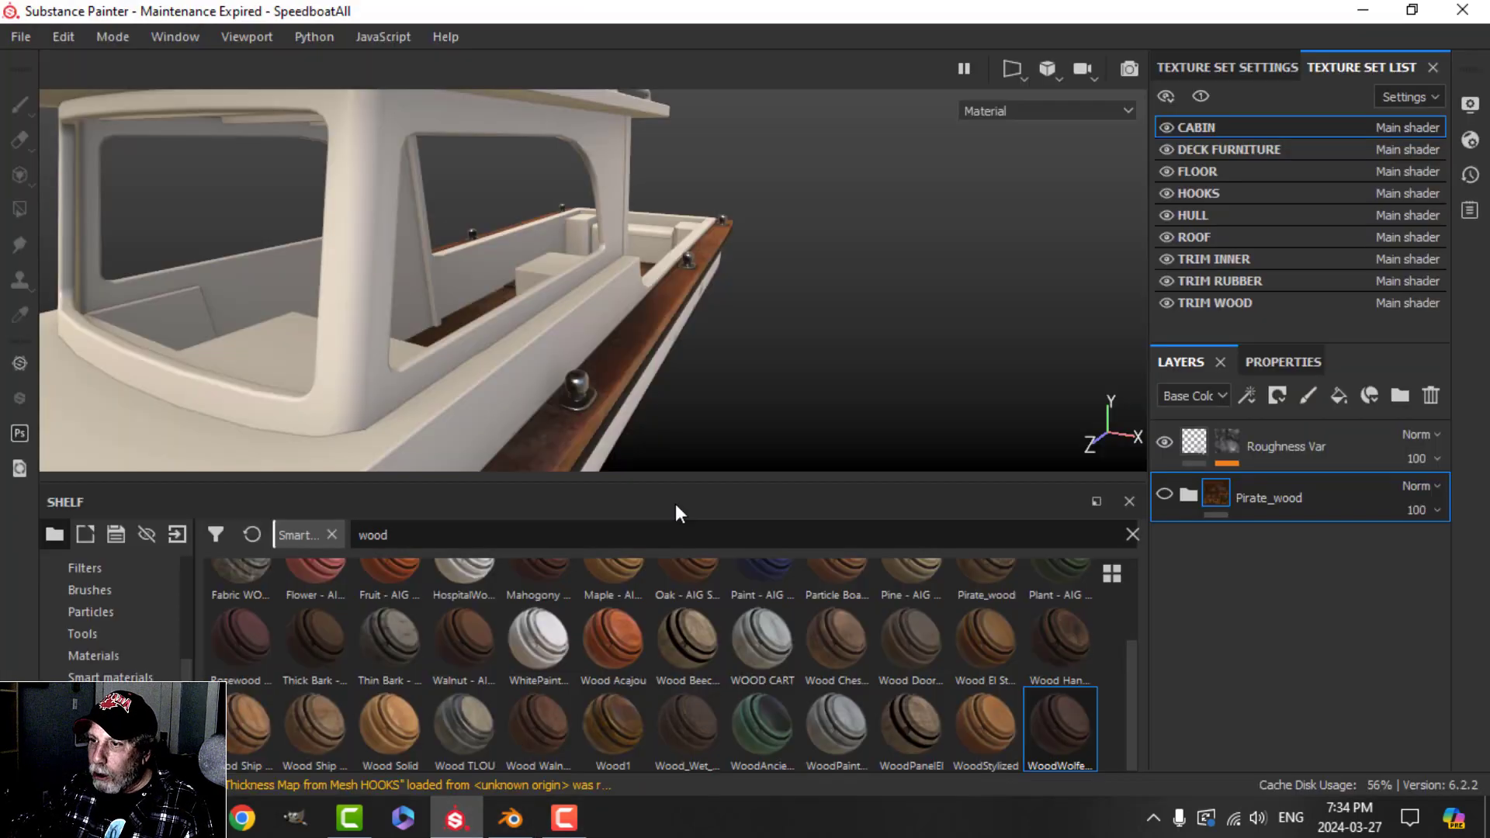
- Make the cabin's Pirate_wood group visible again and check it against the rest of the boat
alt+drag(634, 366, 659, 370)
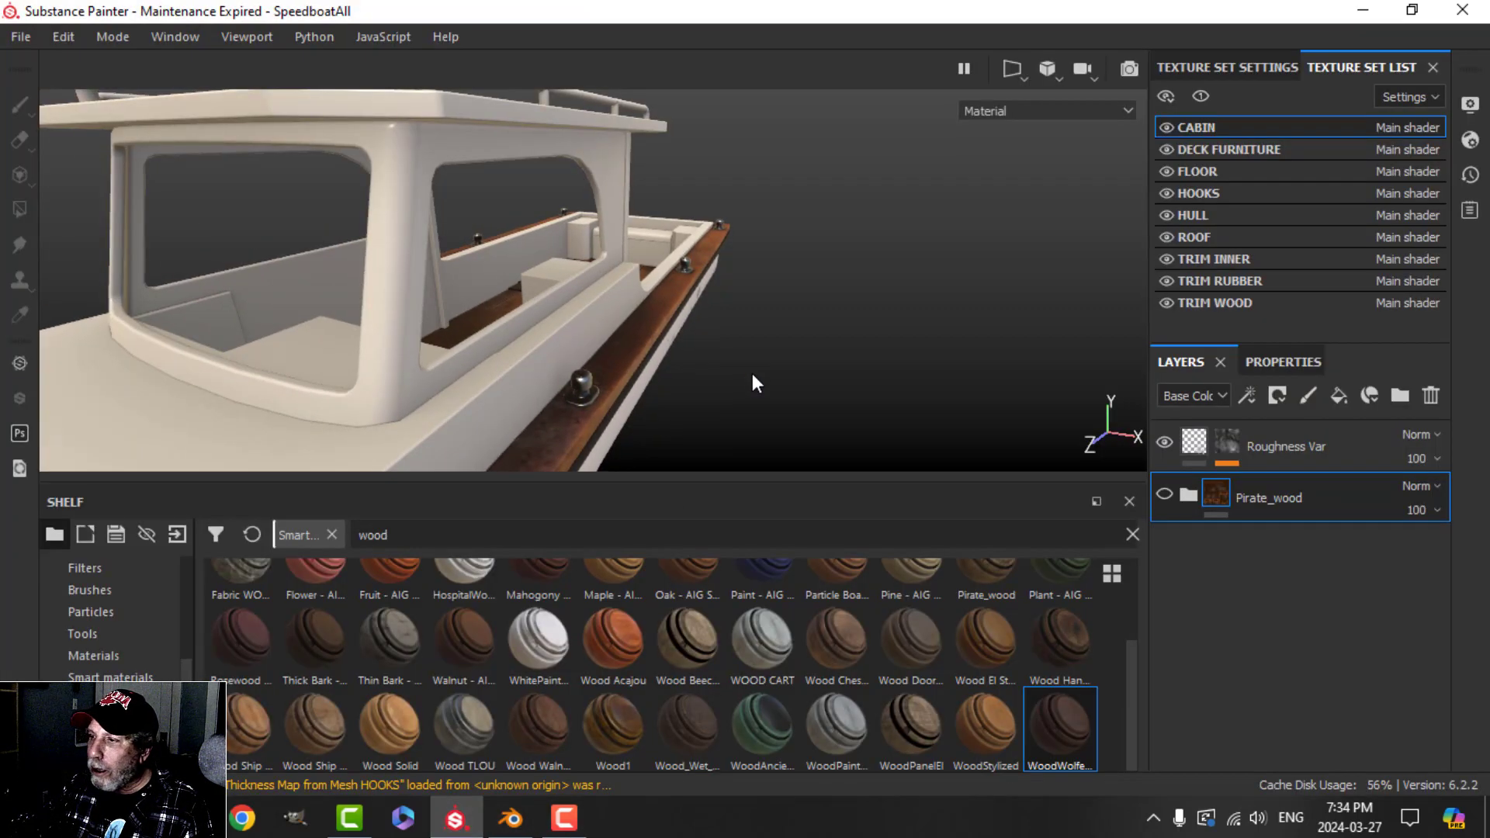
alt+drag(752, 374, 897, 450)
click(1164, 494)
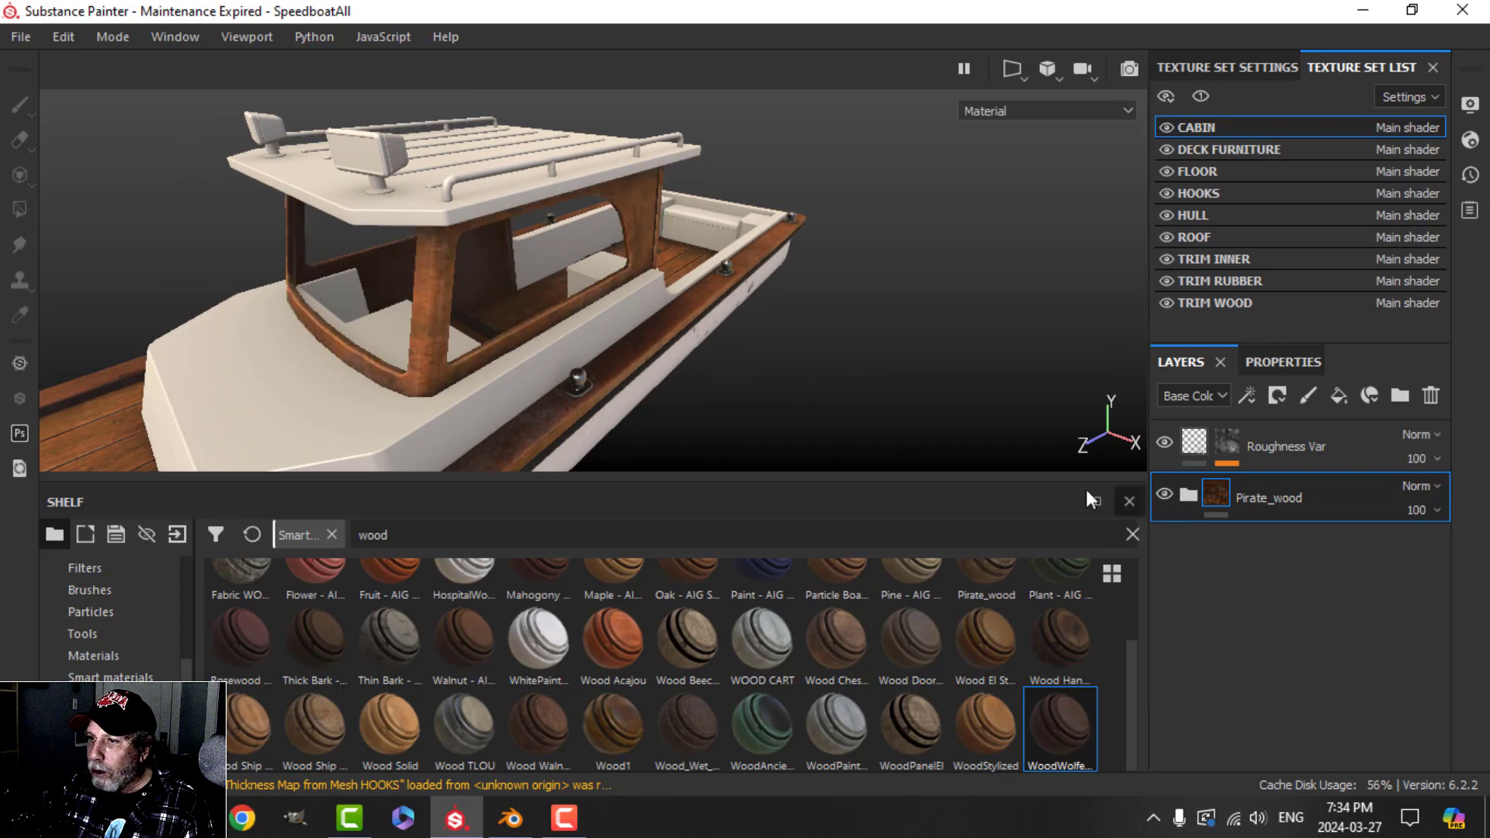
mouse_move(750, 393)
alt+mouse_down()
mouse_move(724, 386)
mouse_move(742, 335)
mouse_move(737, 373)
alt+mouse_up()
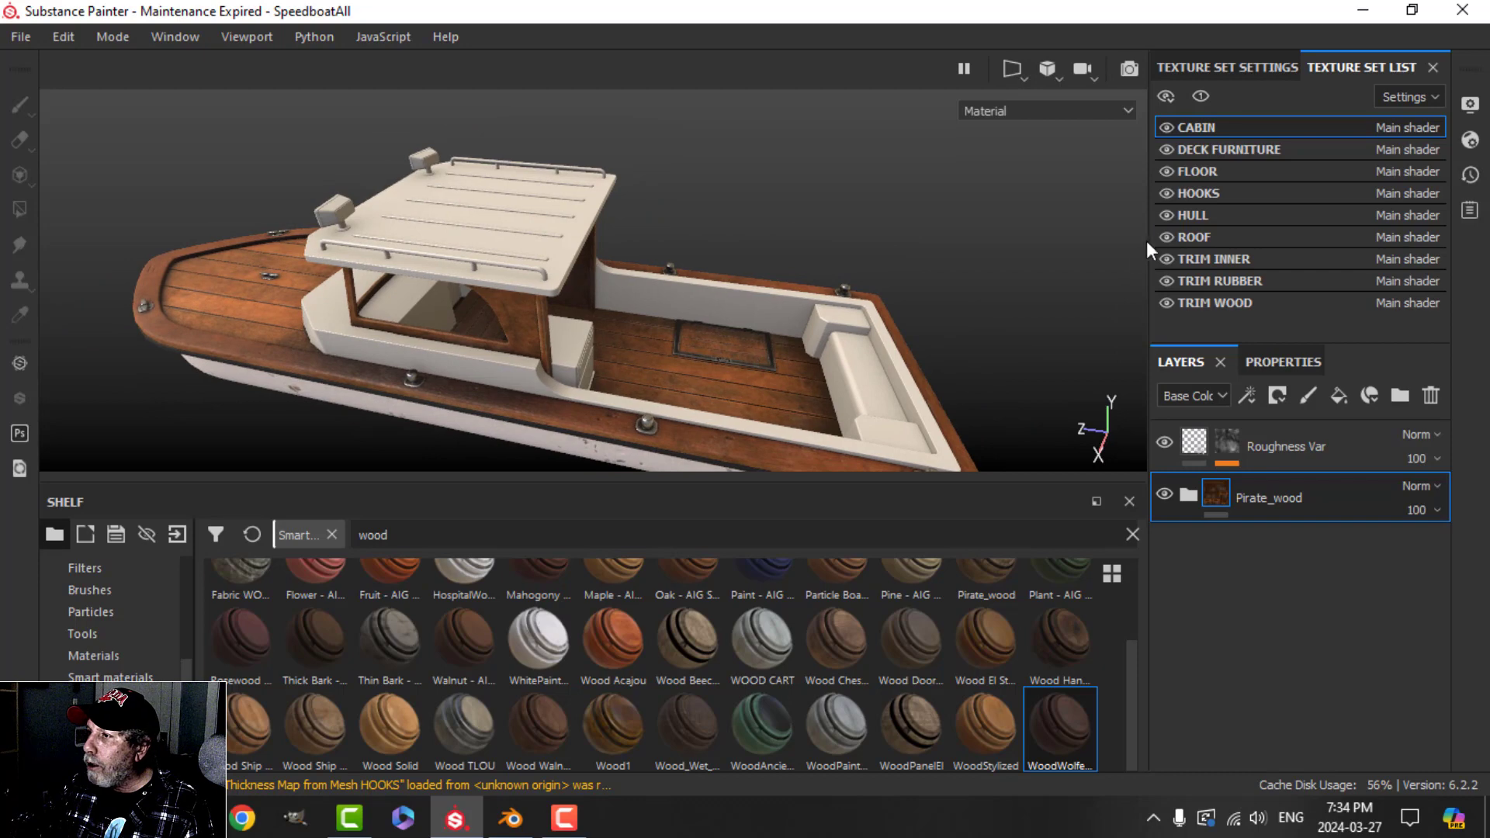
- Delete the default layer from the ROOF texture set and add the AC Material smart material to it
click(1213, 236)
click(1432, 395)
click(110, 677)
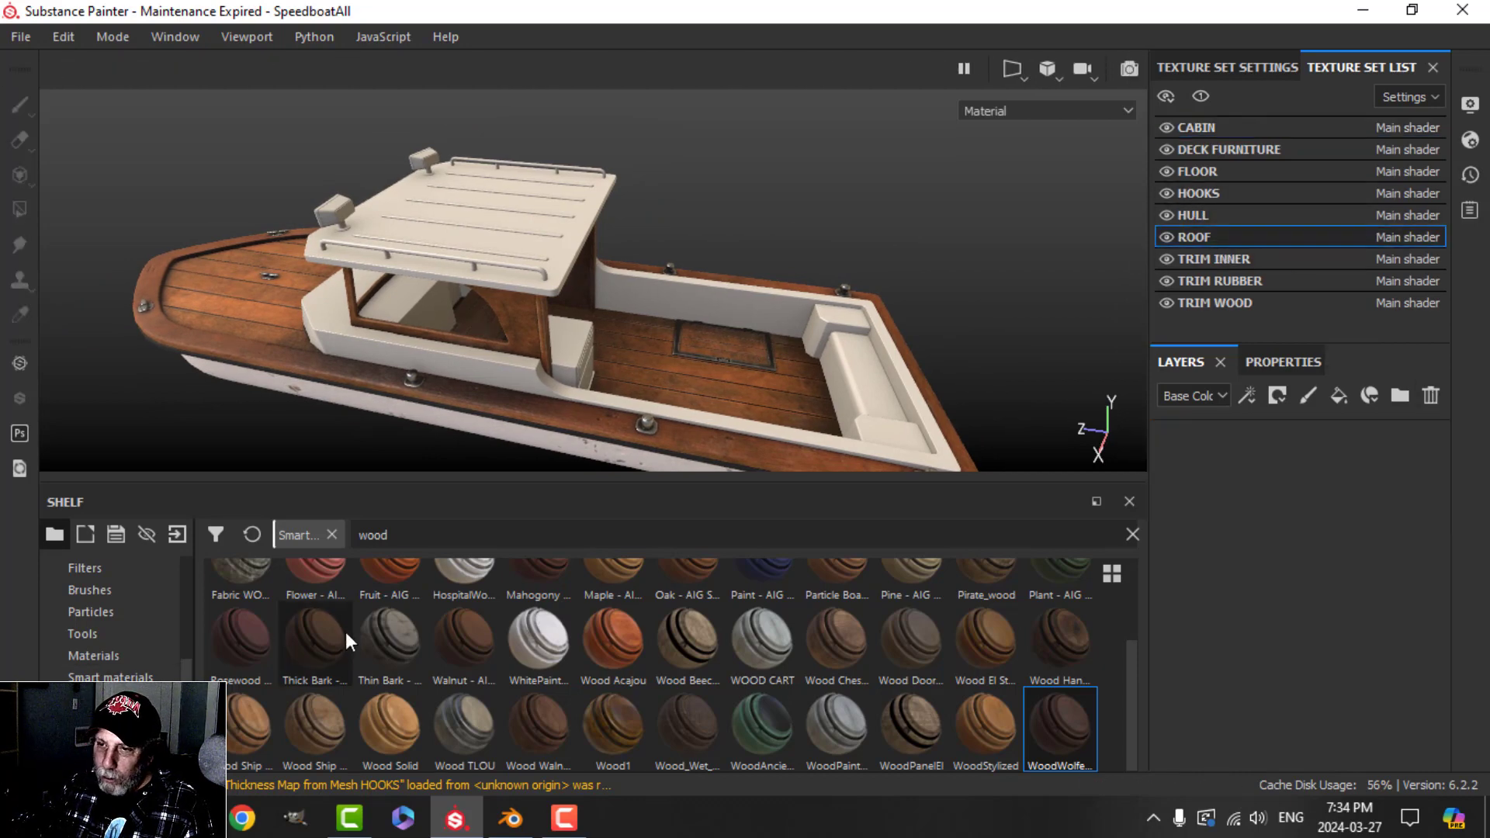
click(251, 535)
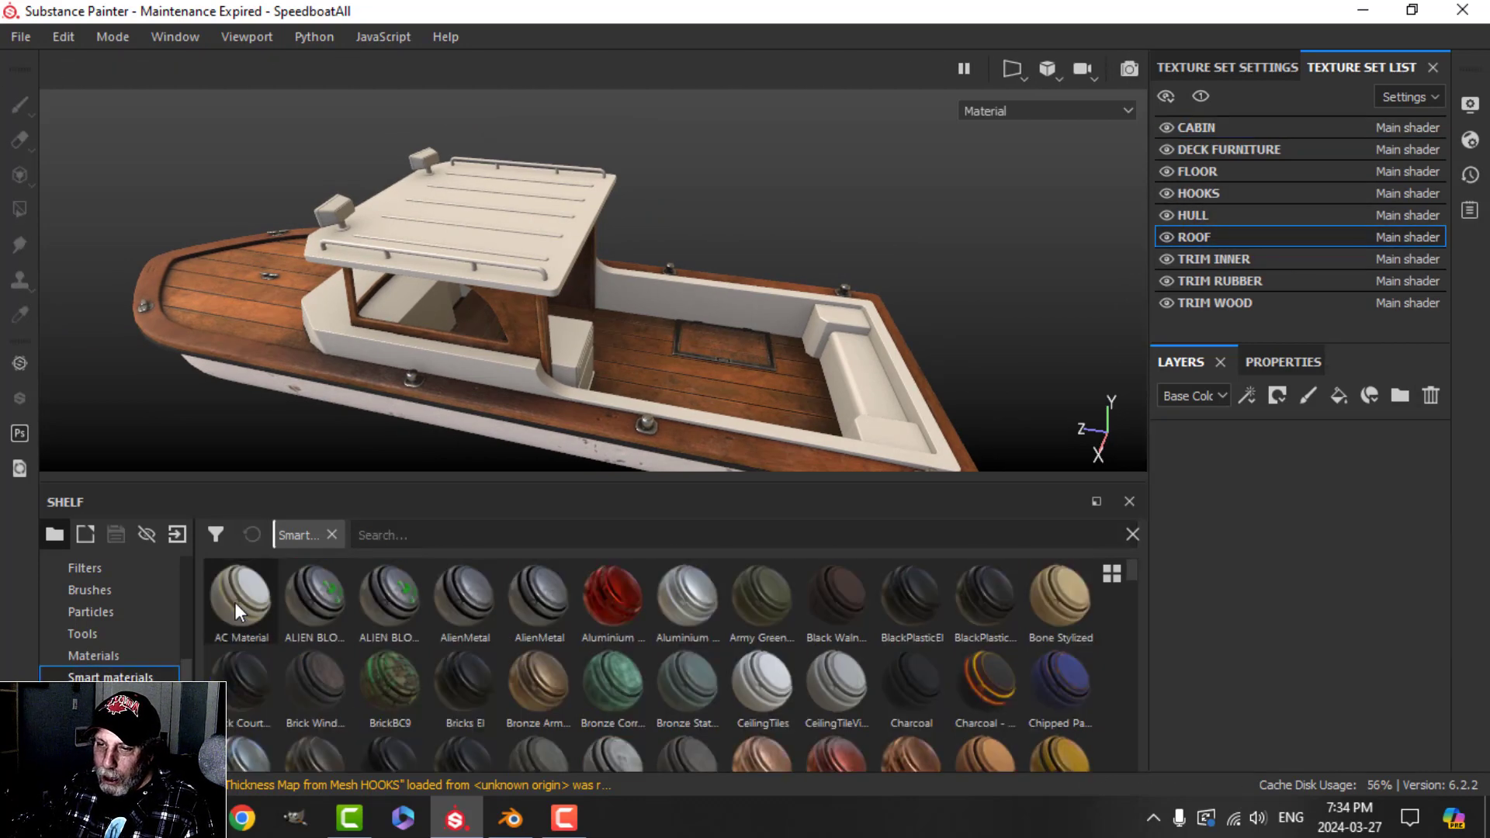
mouse_move(234, 603)
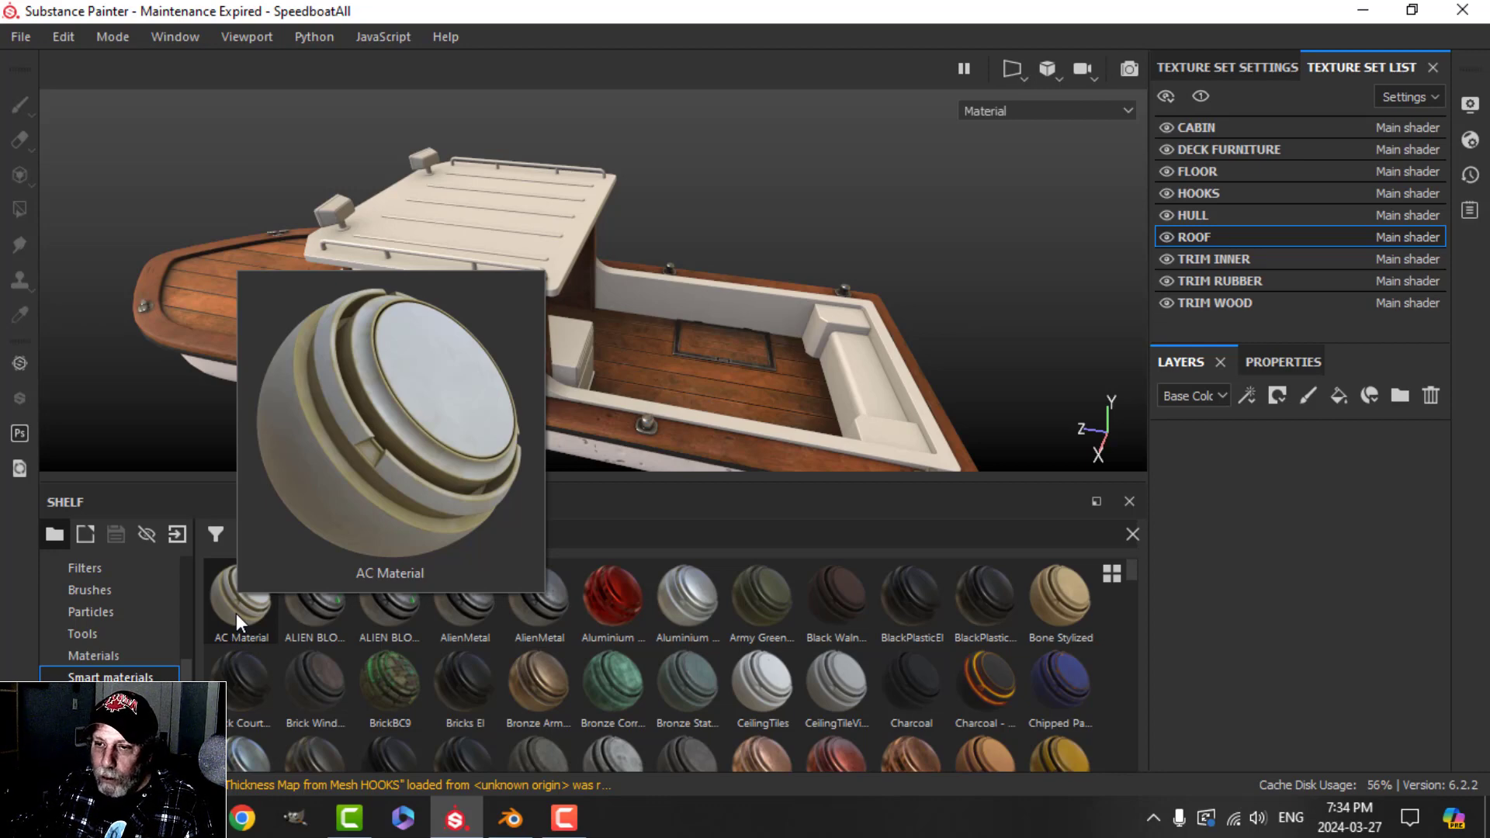
drag(236, 613, 1204, 478)
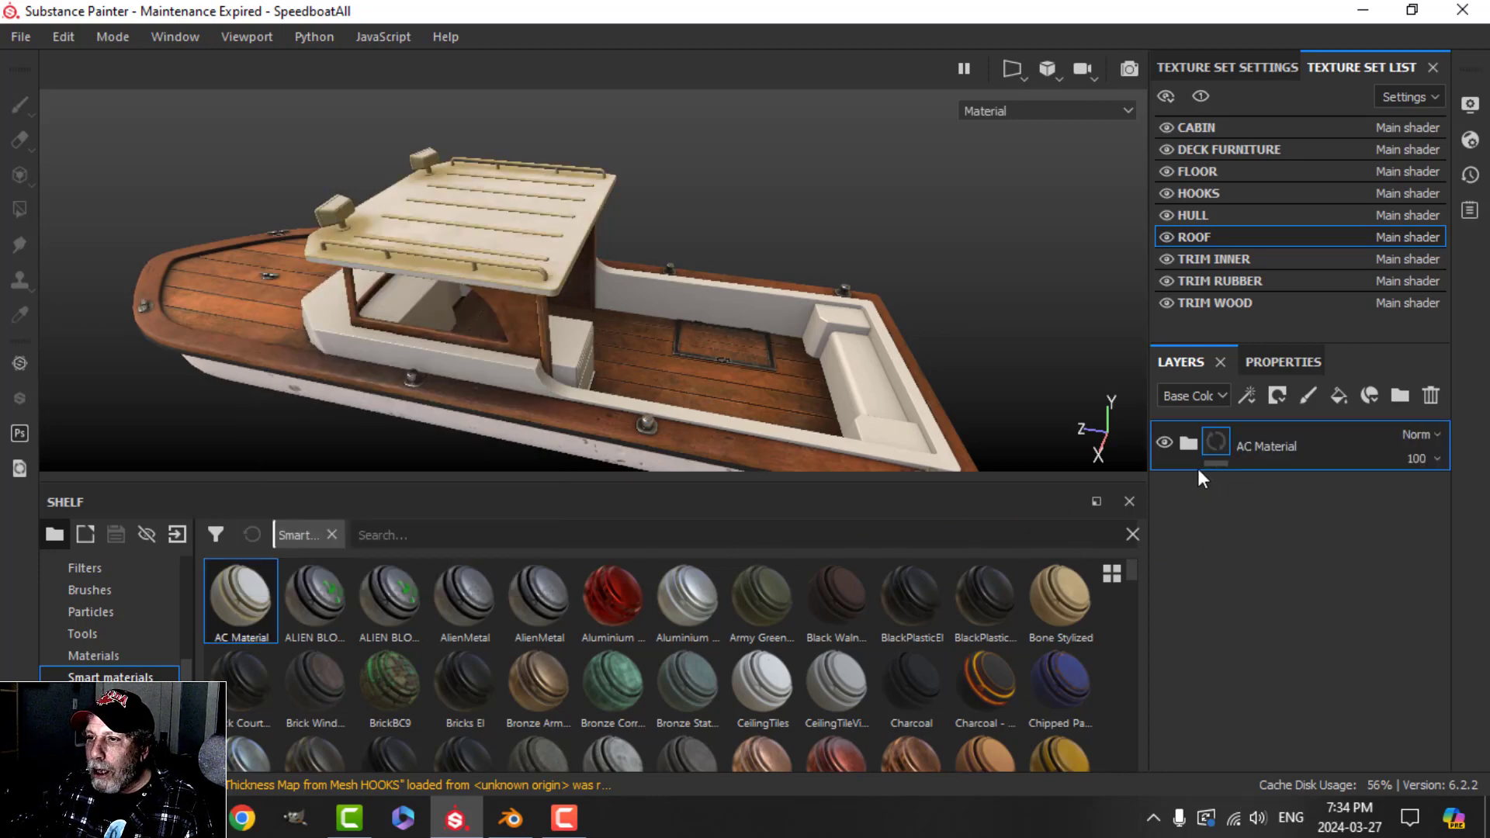
- Change the base color of the roof material's Dirt Edges layer from tan to a very dark grey
alt+drag(528, 323, 665, 331)
scroll(433, 305, up, 3)
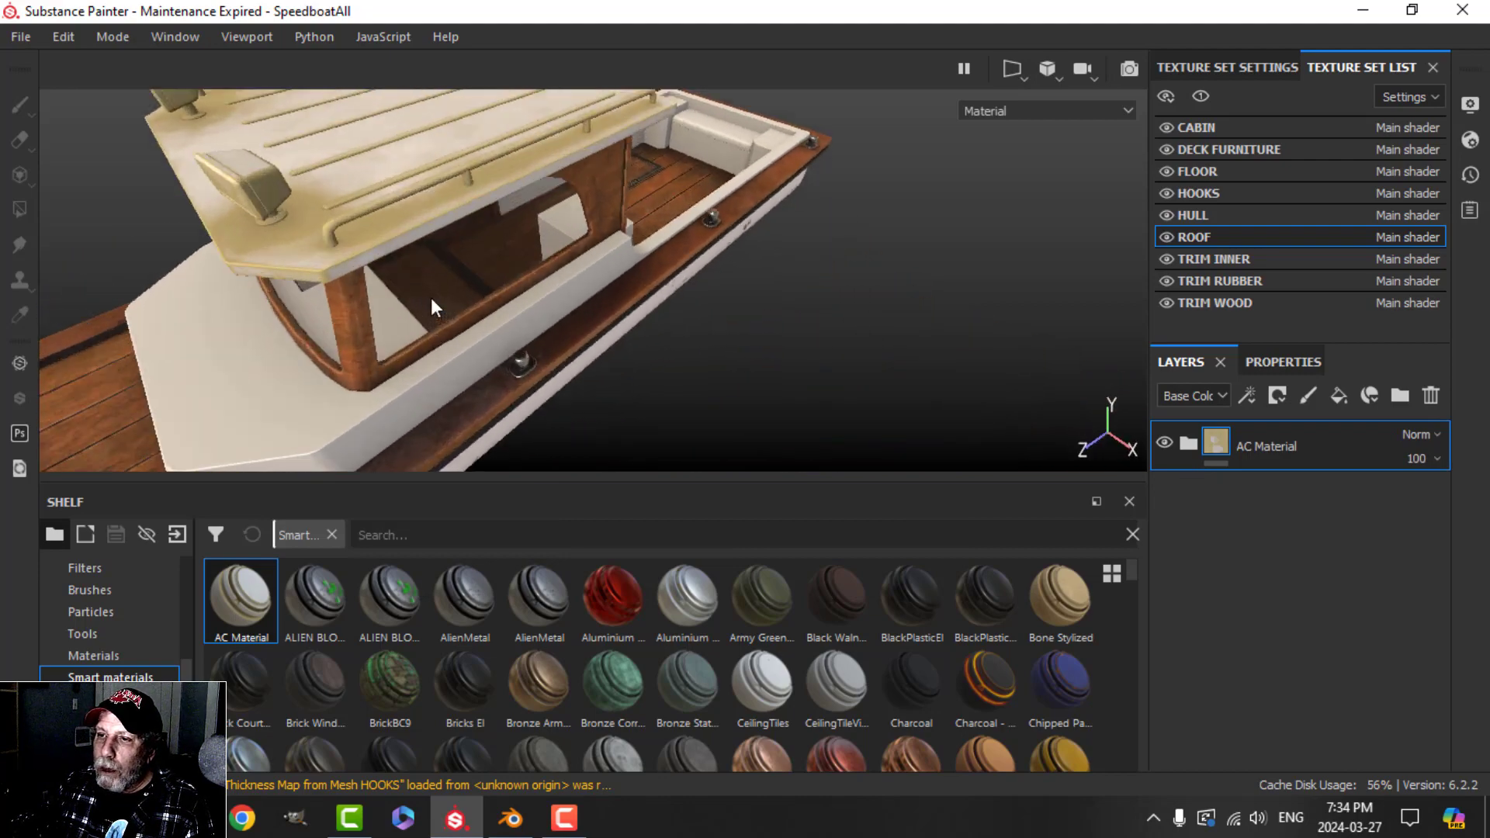
alt+drag(396, 292, 543, 314)
click(1189, 443)
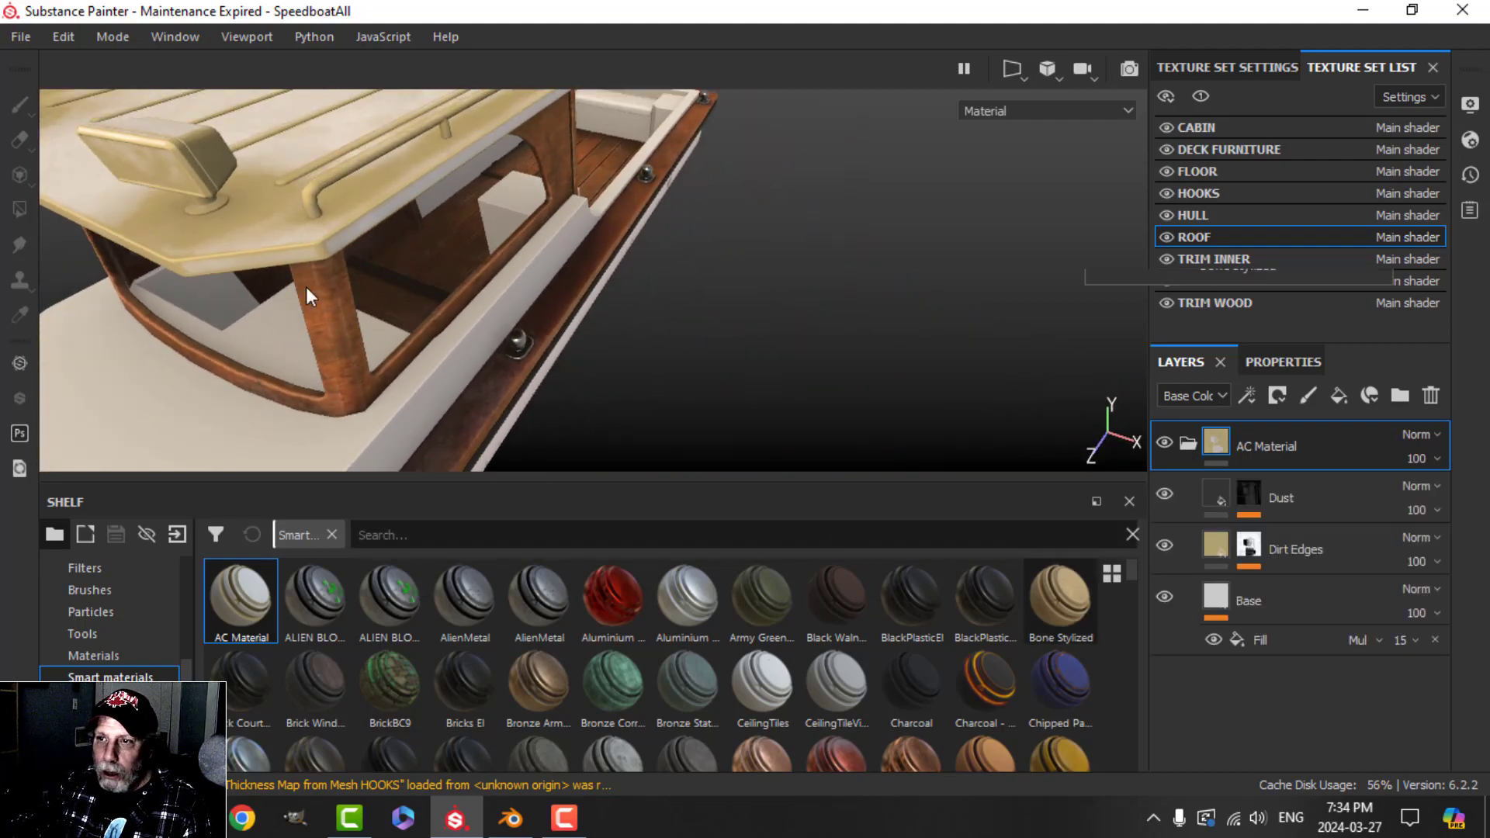
click(1222, 546)
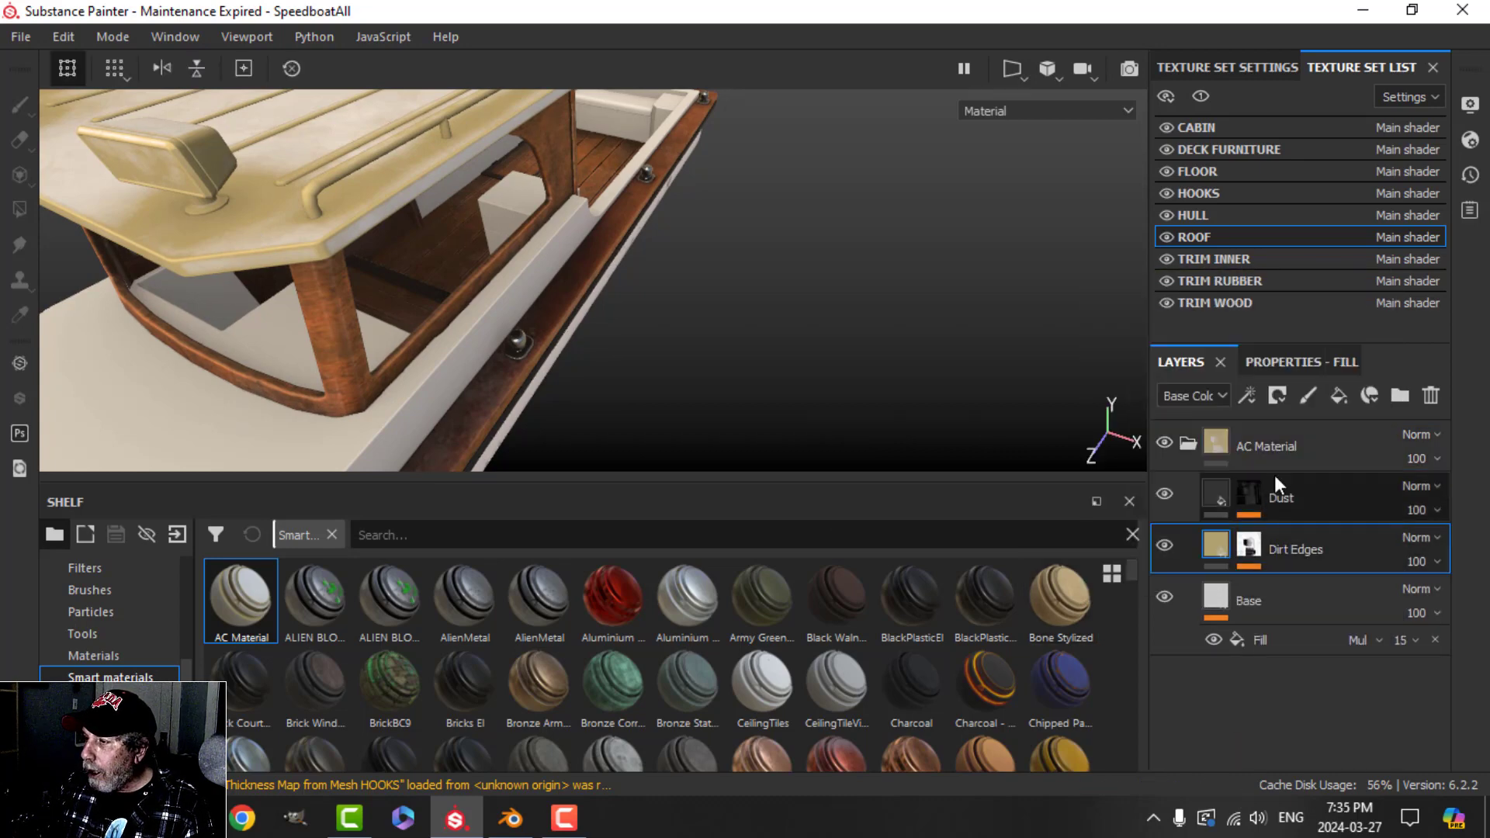
click(1292, 362)
click(1302, 733)
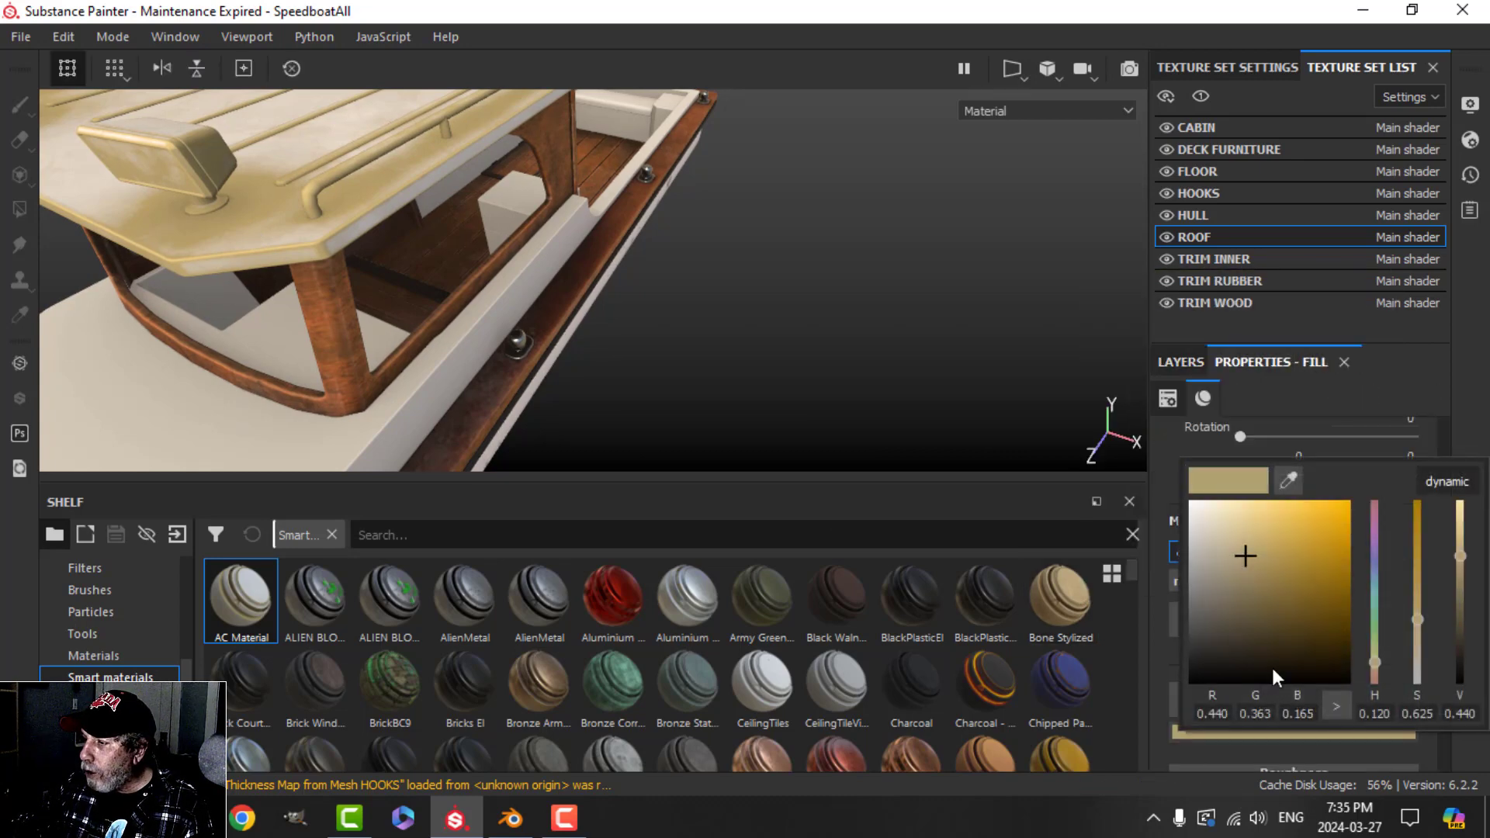
click(1195, 646)
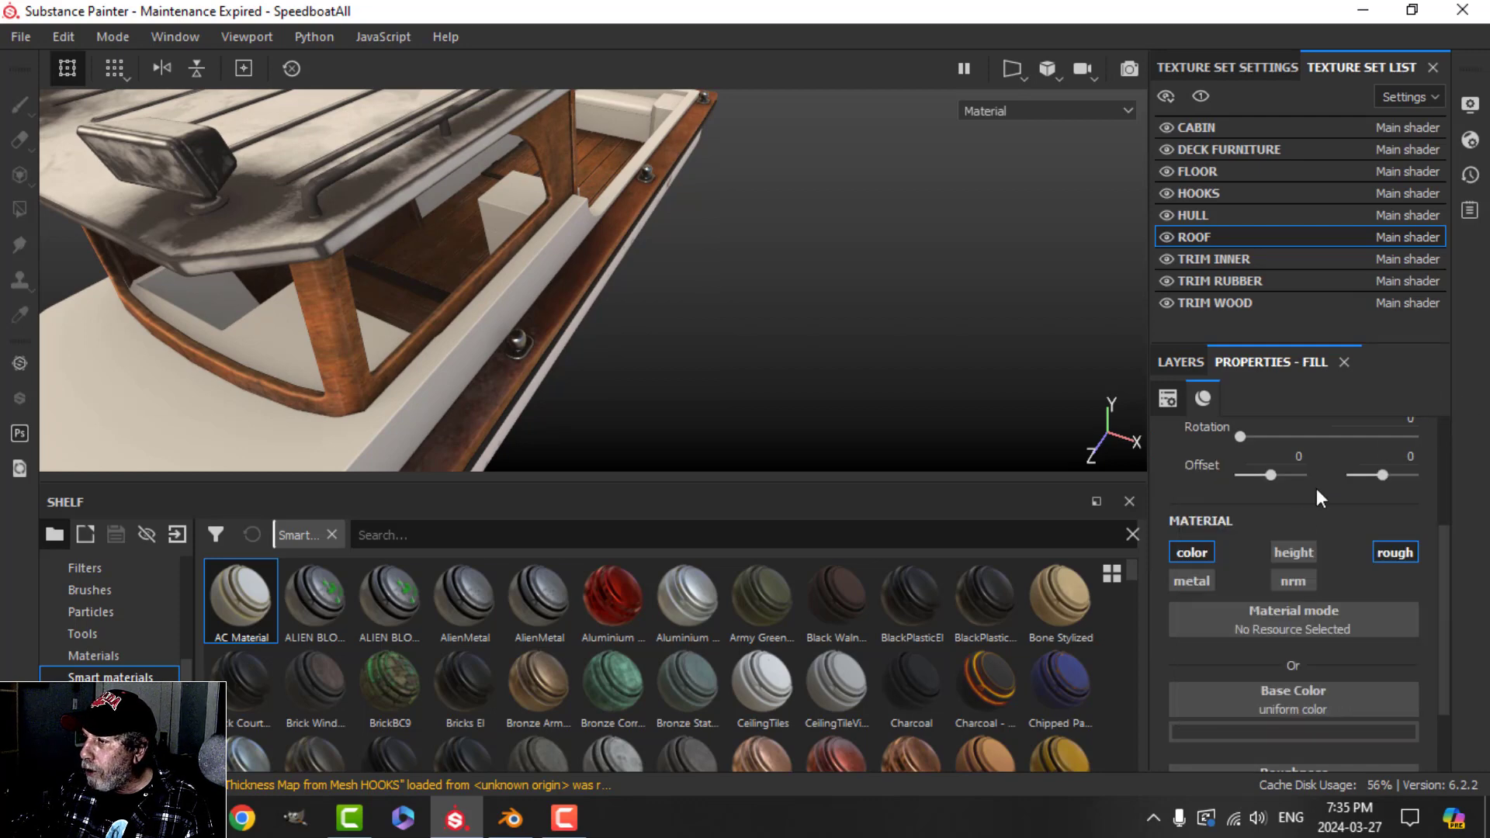
- Test the Dirt Edges layer's opacity, leaving it at 100, and toggle the Dust layer off and on to compare
click(1183, 362)
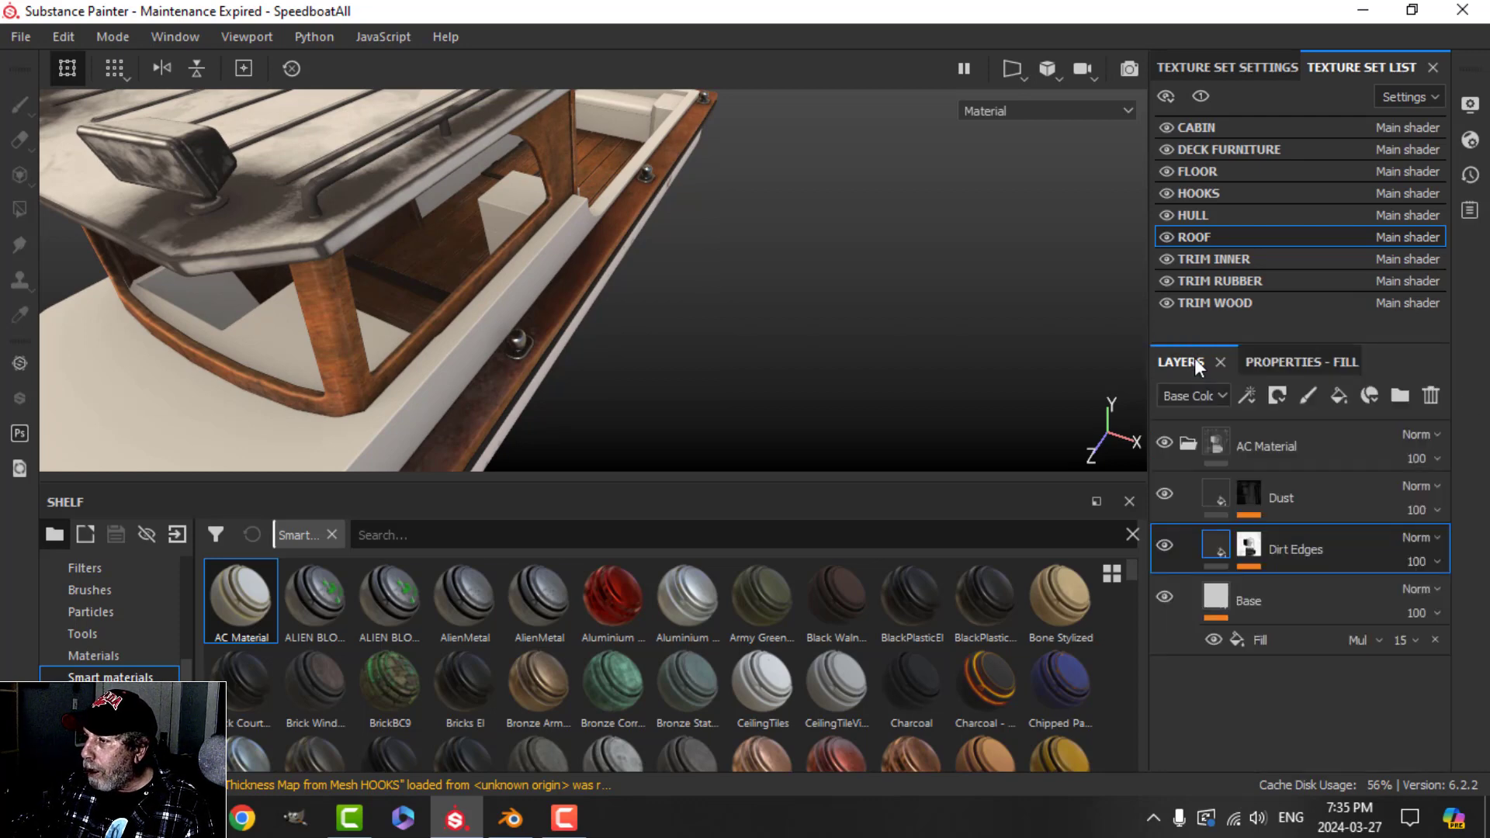
click(1421, 560)
mouse_move(1481, 602)
mouse_down()
mouse_move(1433, 602)
mouse_move(1486, 604)
mouse_up()
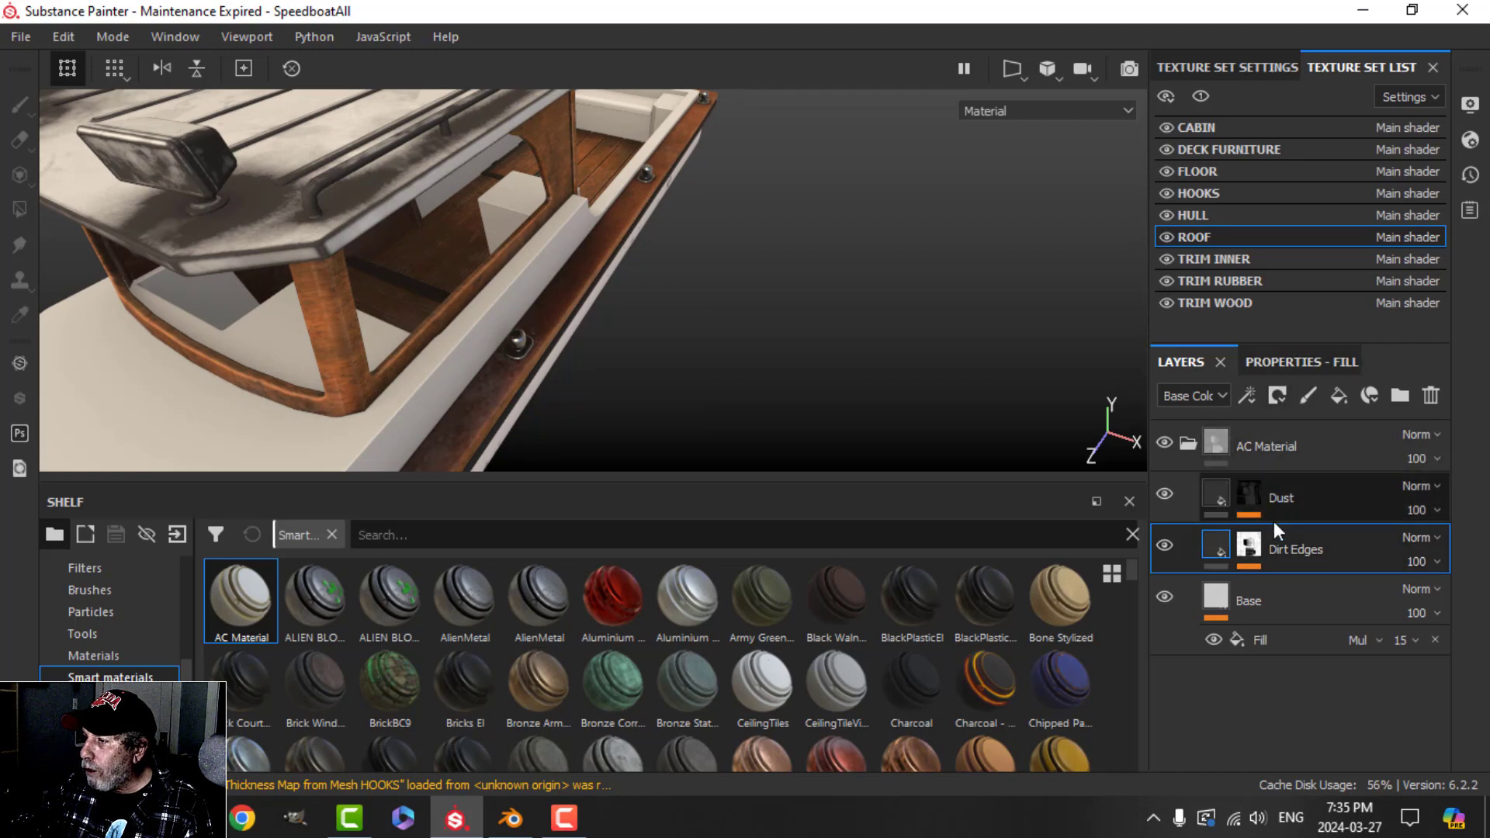
click(1164, 495)
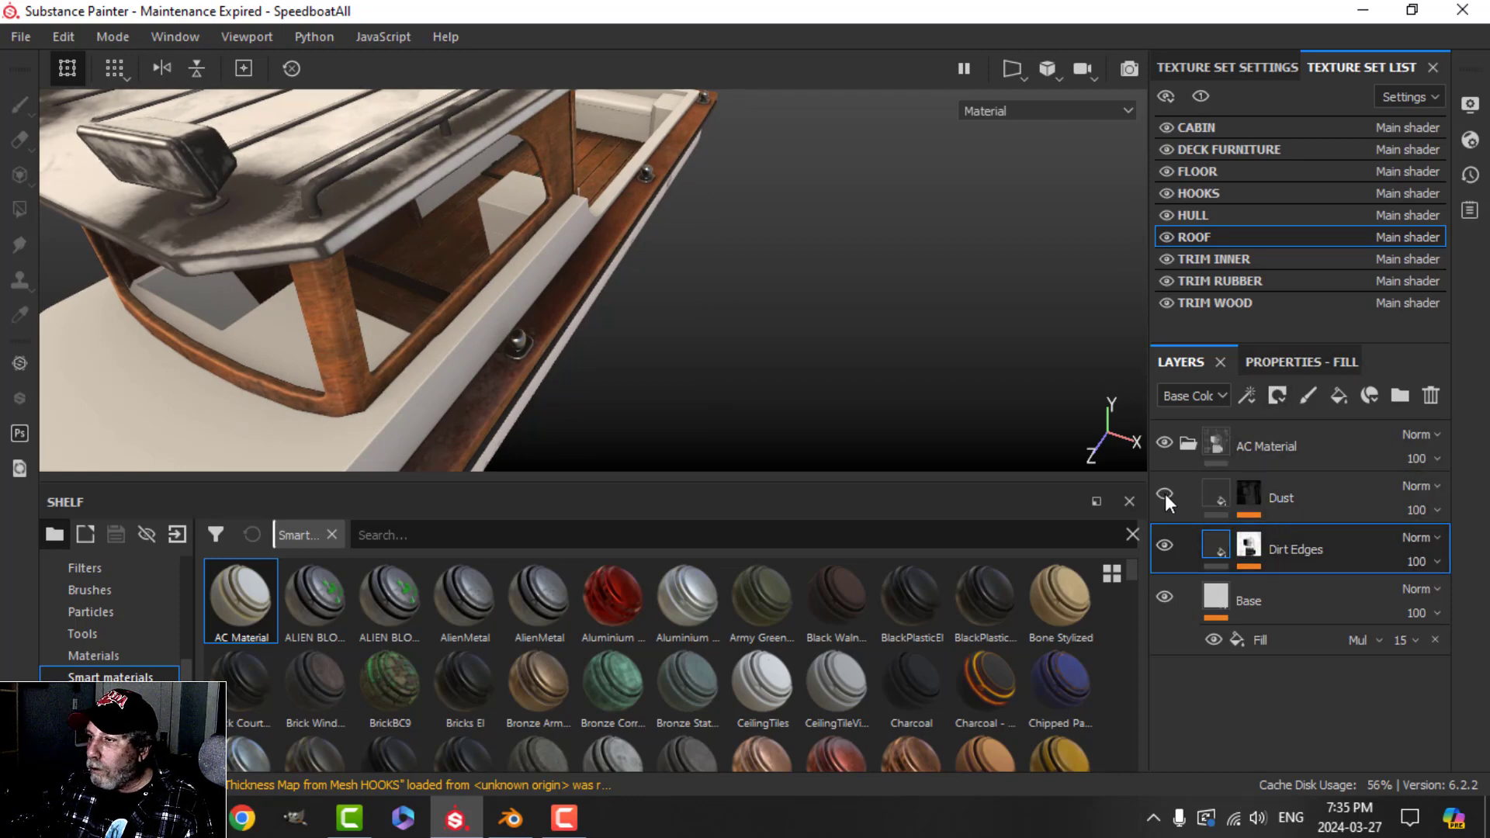
click(1165, 494)
- Reduce the Level of the Dirt Edges mask generator to 0.29
click(1253, 546)
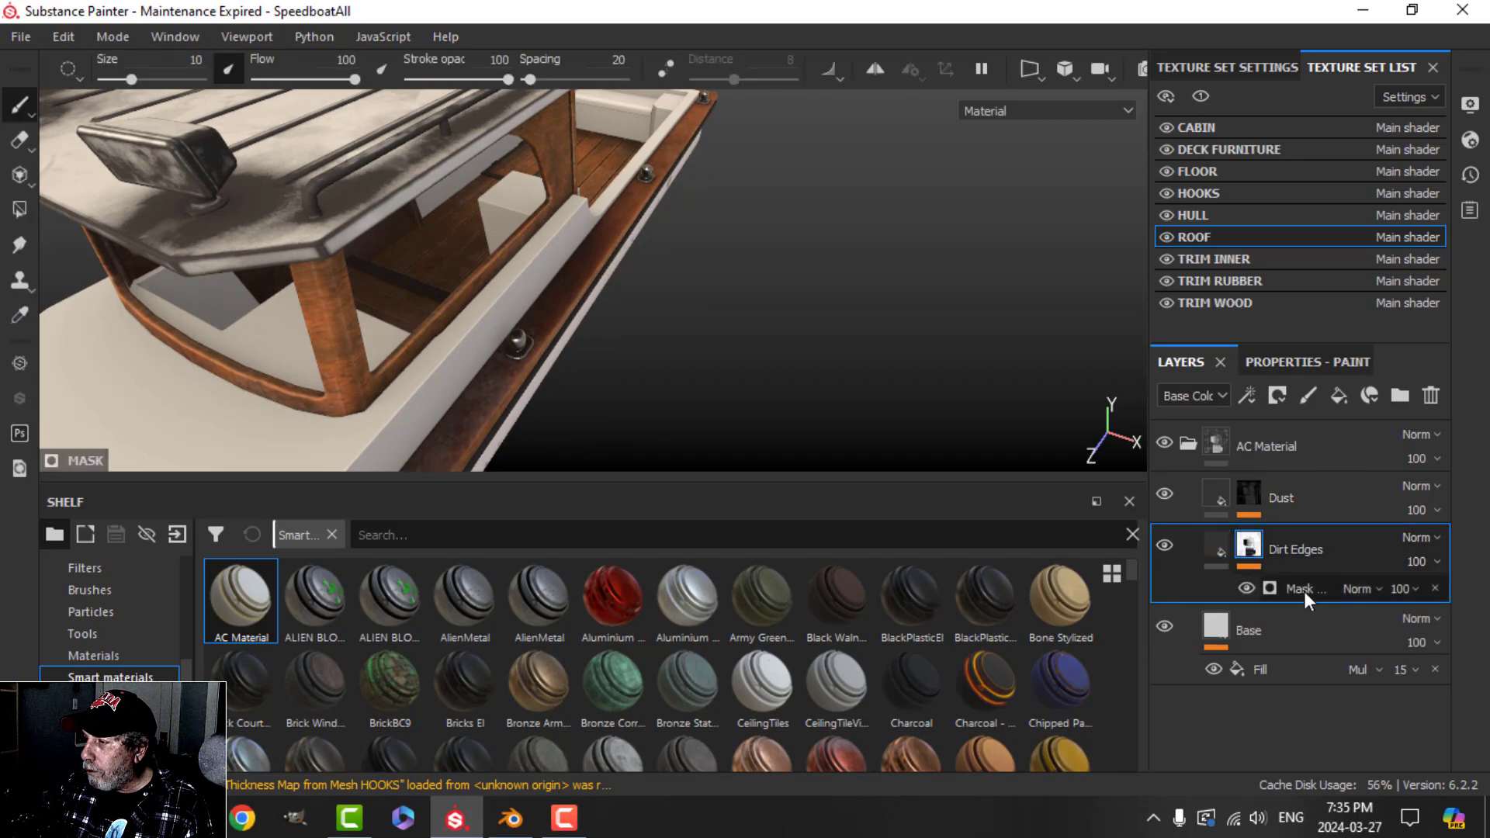
click(1301, 372)
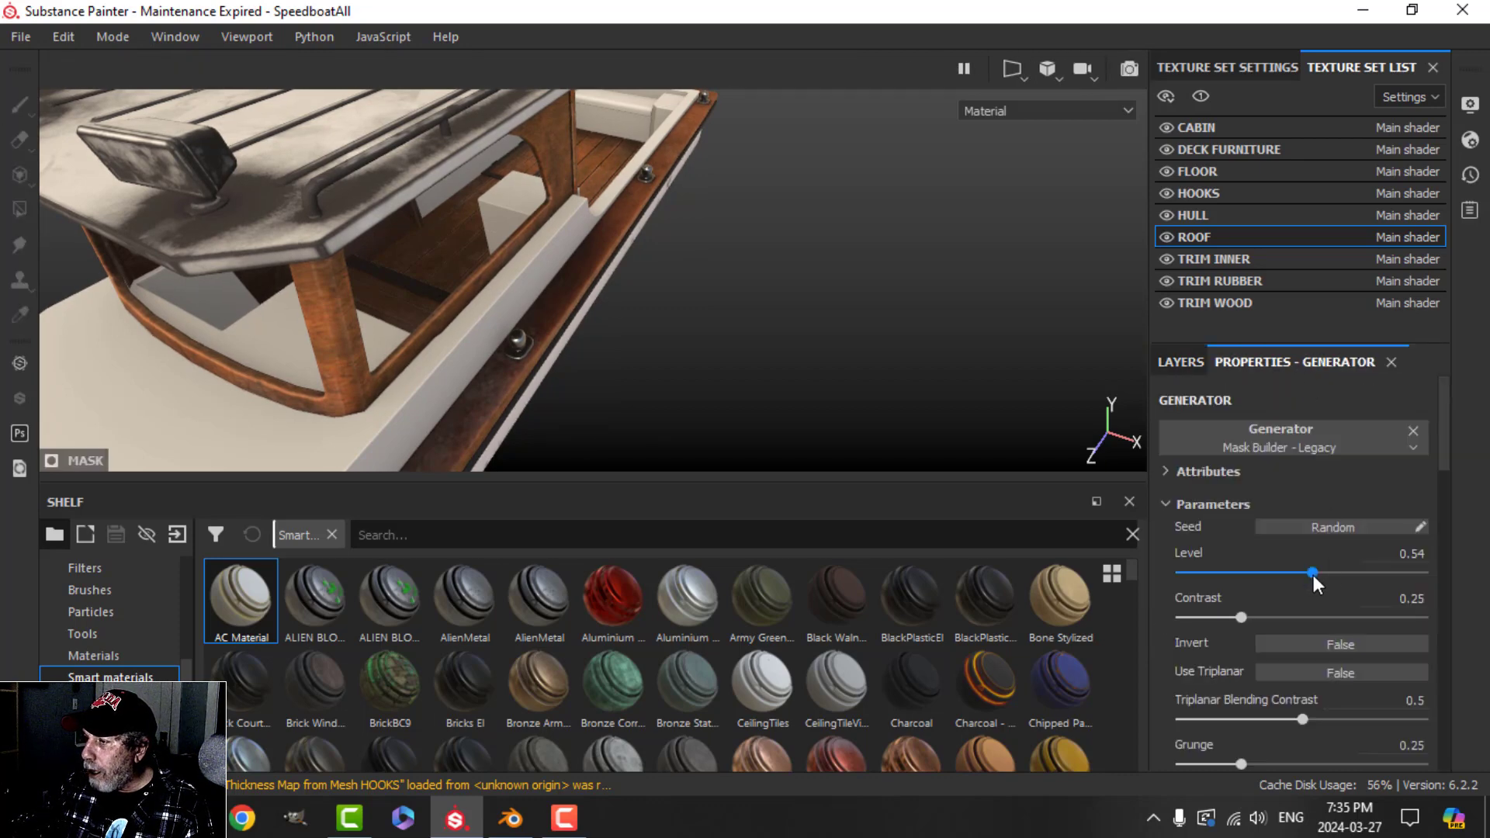
drag(1313, 576, 1249, 574)
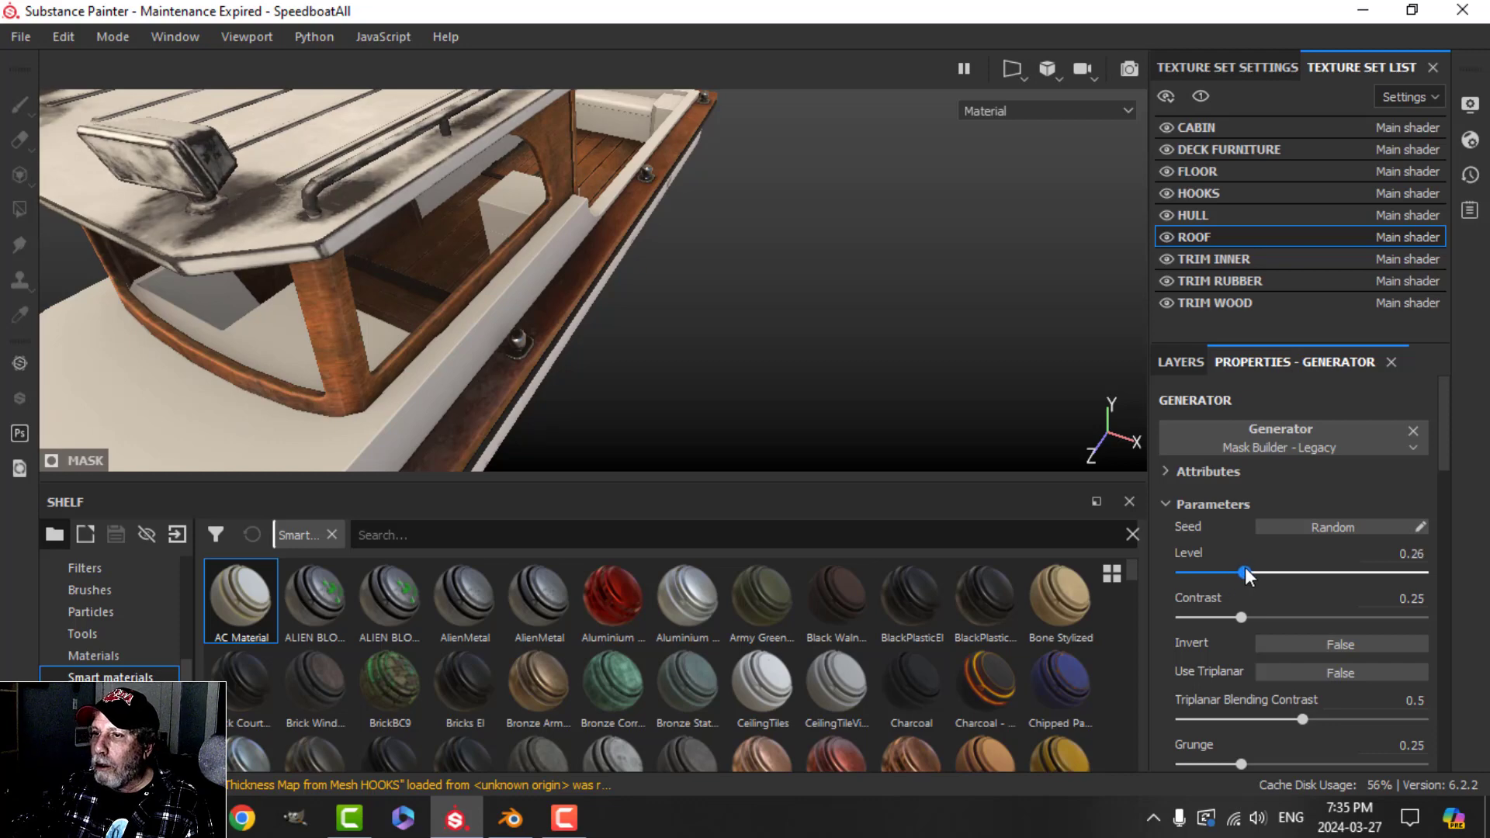
- Switch the viewport's environment map to Panorama and view the boat under the new lighting
alt+drag(599, 375, 557, 373)
click(1471, 104)
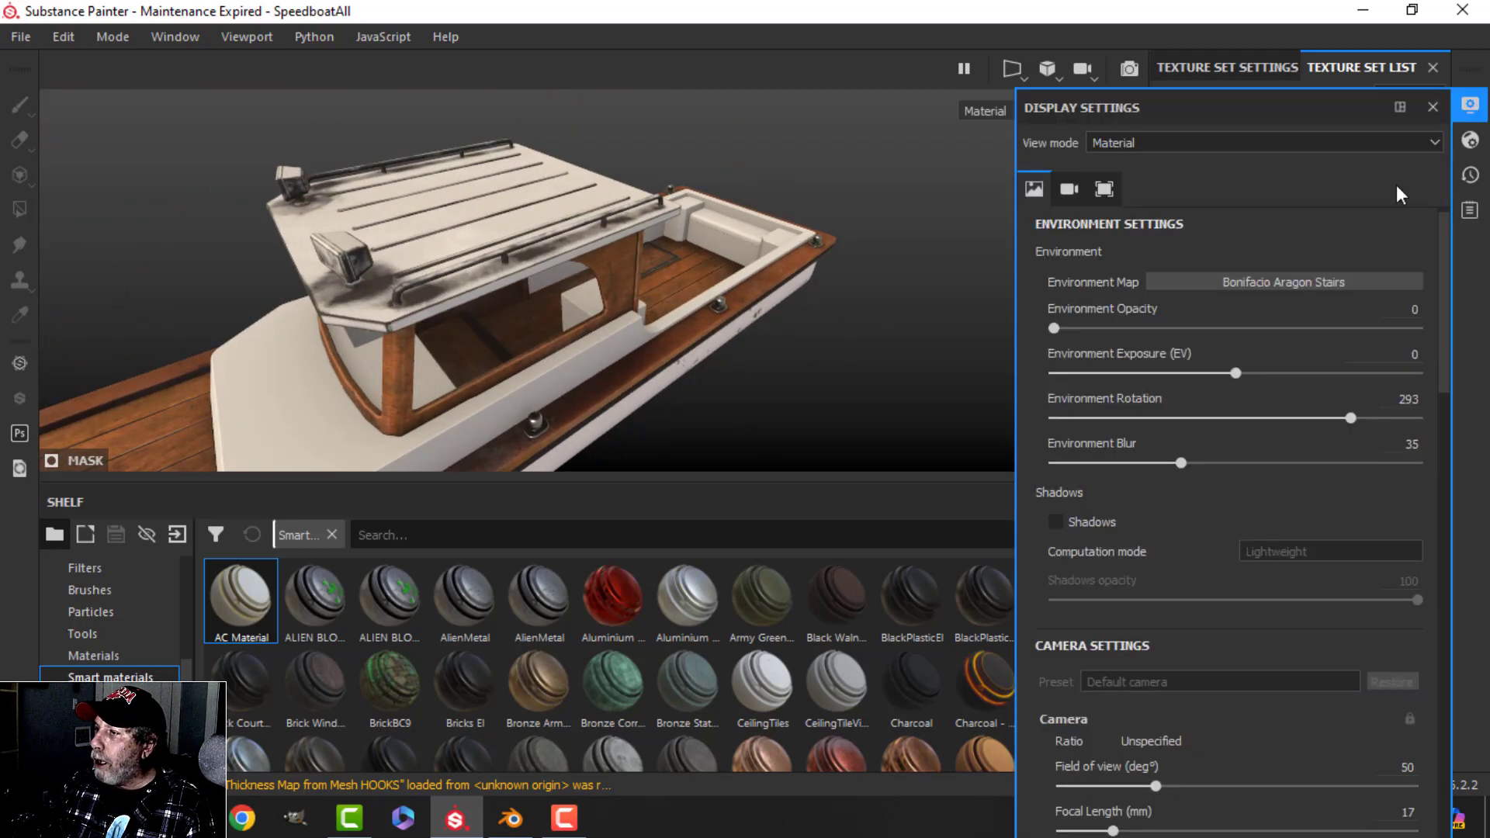
click(1226, 281)
click(1265, 478)
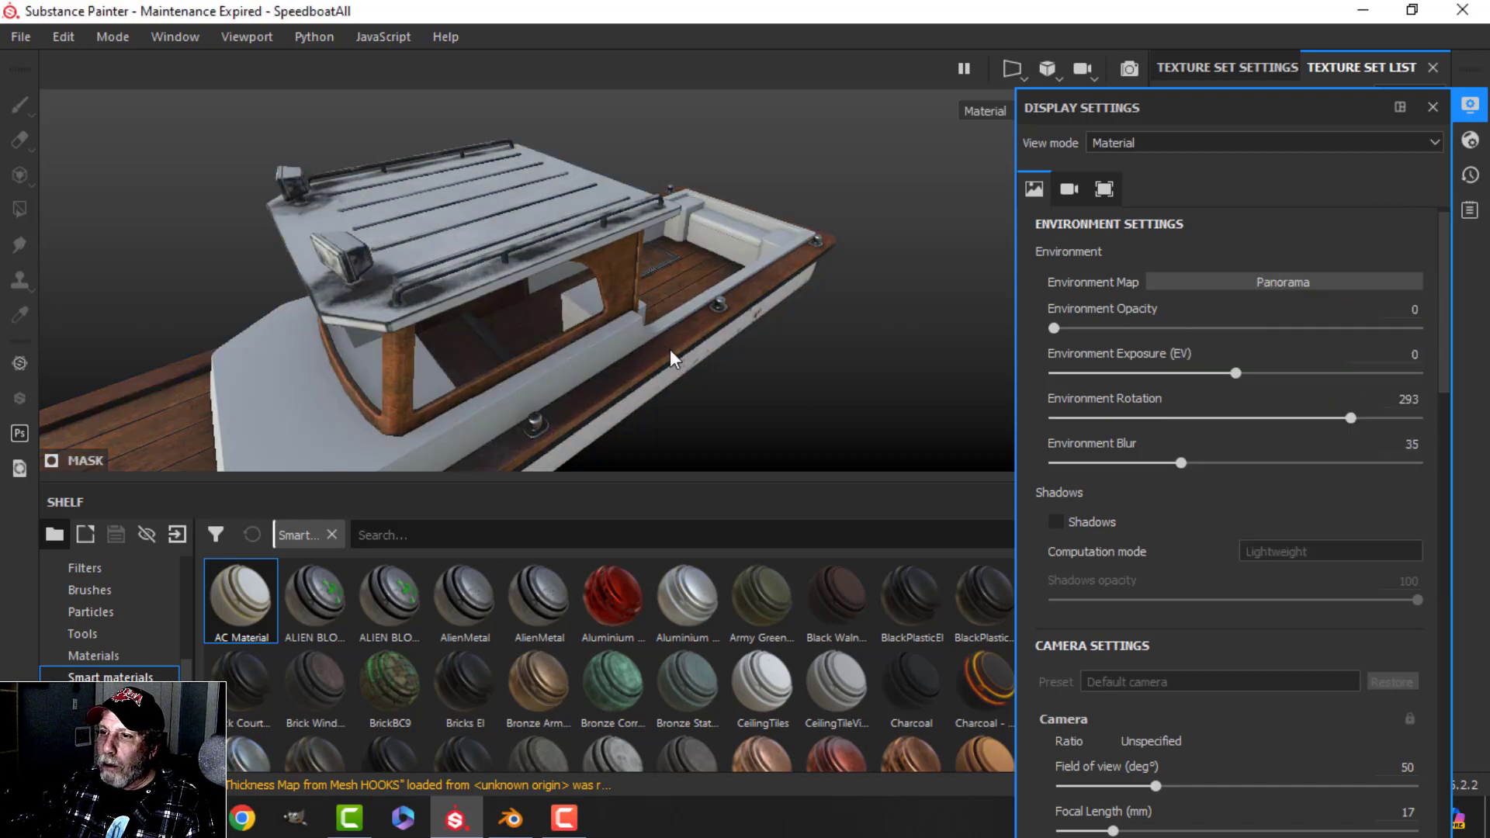
mouse_move(662, 354)
alt+mouse_down()
mouse_move(665, 340)
mouse_move(683, 354)
alt+mouse_up()
click(1471, 104)
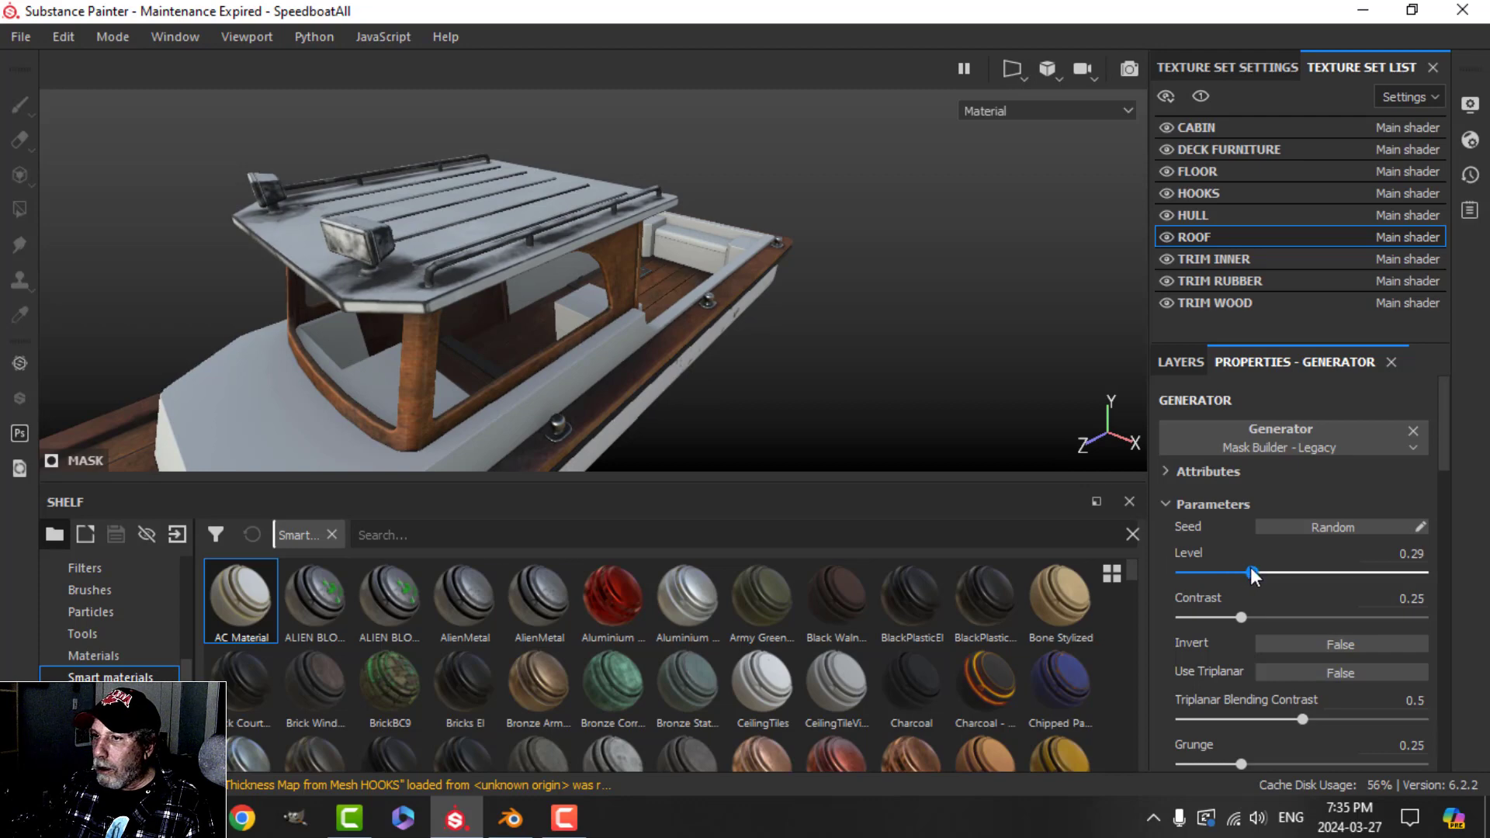
- Raise the Dirt Edges mask generator's Level slightly, lower the layer's opacity to 57 and inspect the roof
drag(1251, 573, 1264, 573)
click(1181, 362)
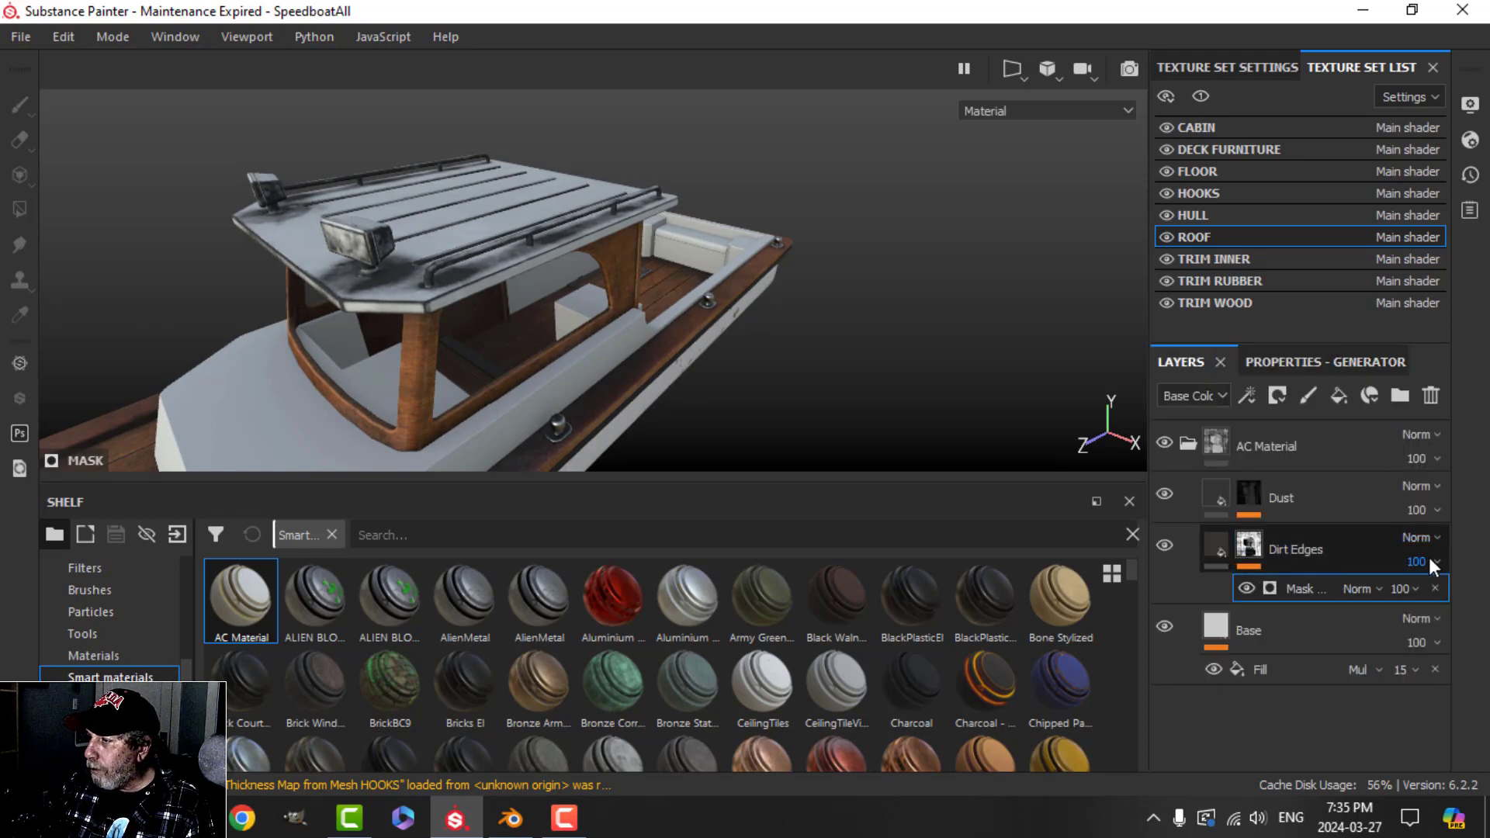
click(1228, 547)
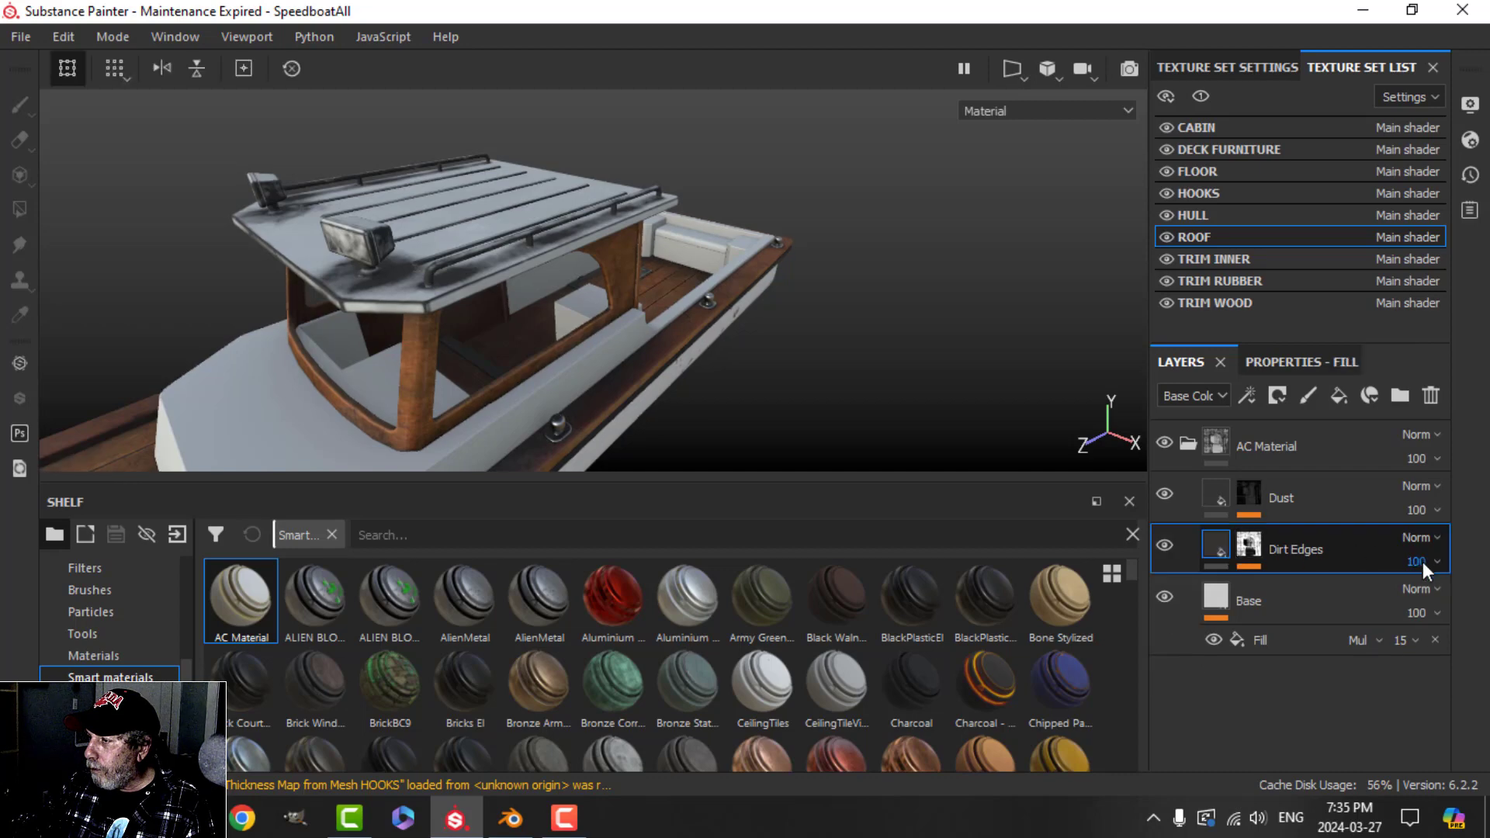
click(1424, 559)
drag(1482, 601, 1439, 602)
alt+drag(918, 426, 630, 288)
scroll(630, 289, up, 3)
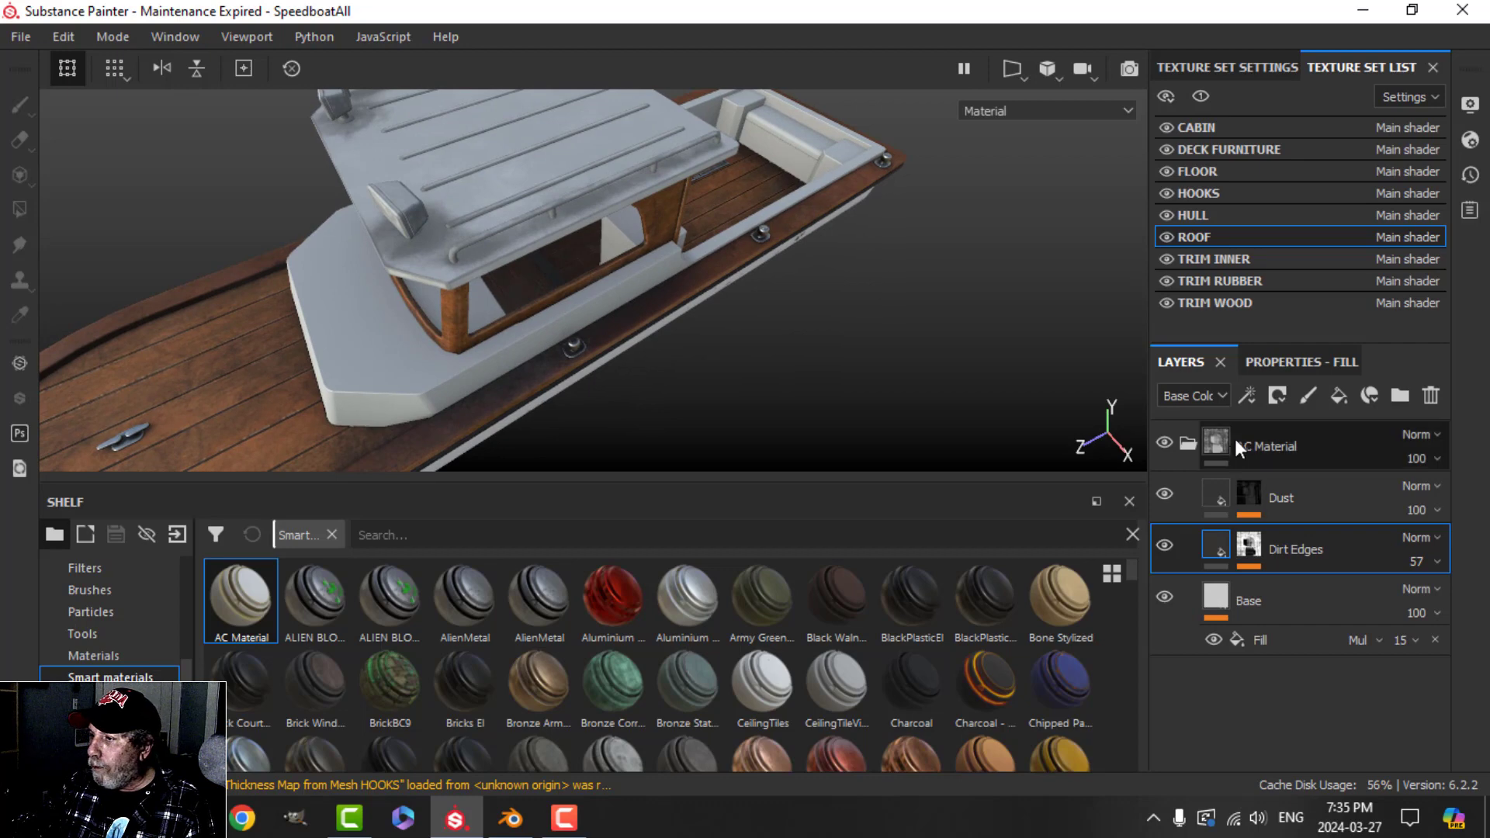
- Collapse the AC Material group and delete it from the ROOF texture set
click(1186, 445)
click(1288, 445)
click(1431, 396)
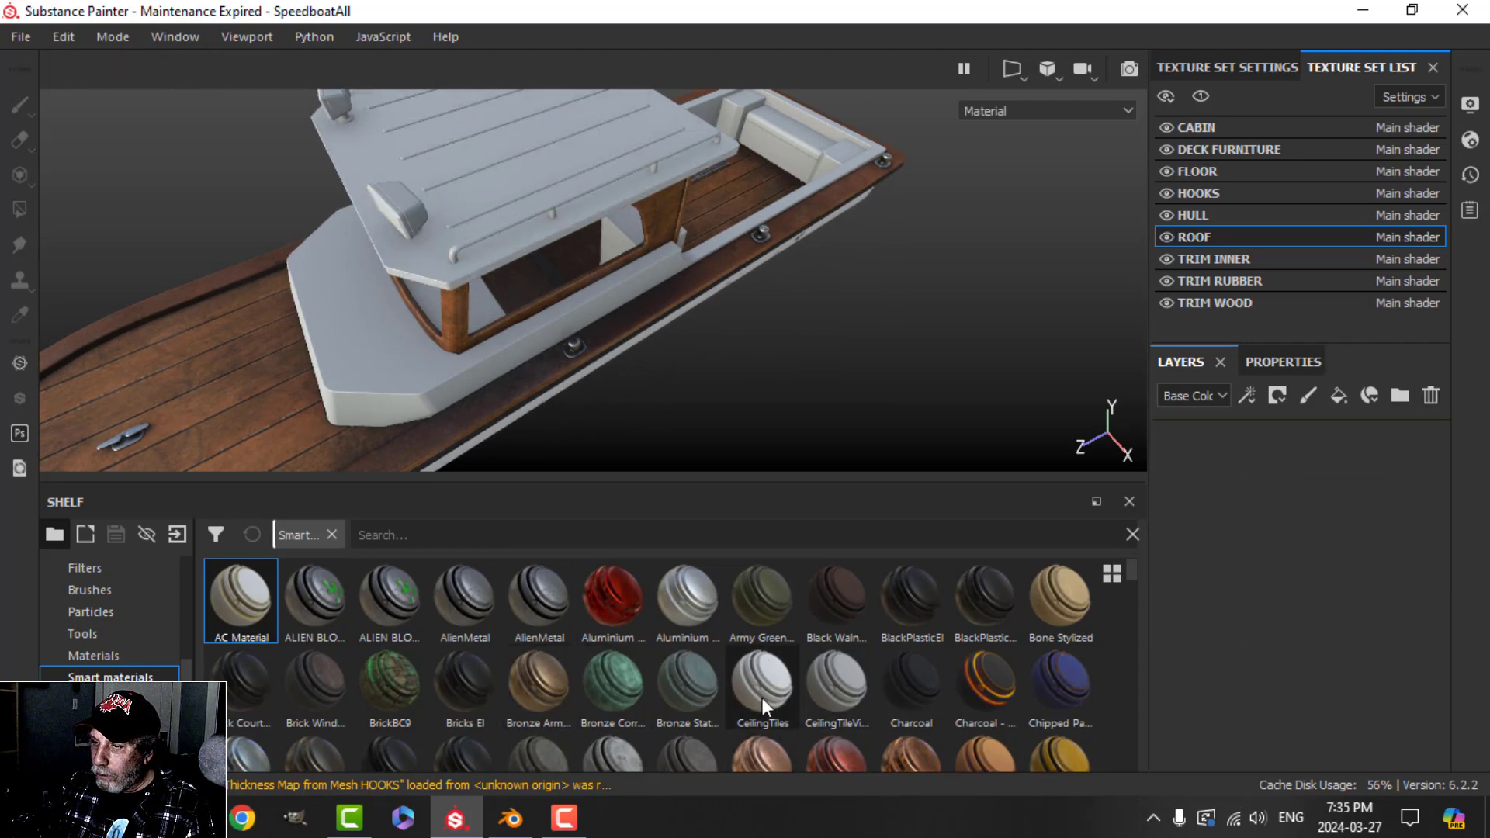
- Search the smart materials for "plas" and apply Plastic Dusty to the ROOF texture set
click(443, 536)
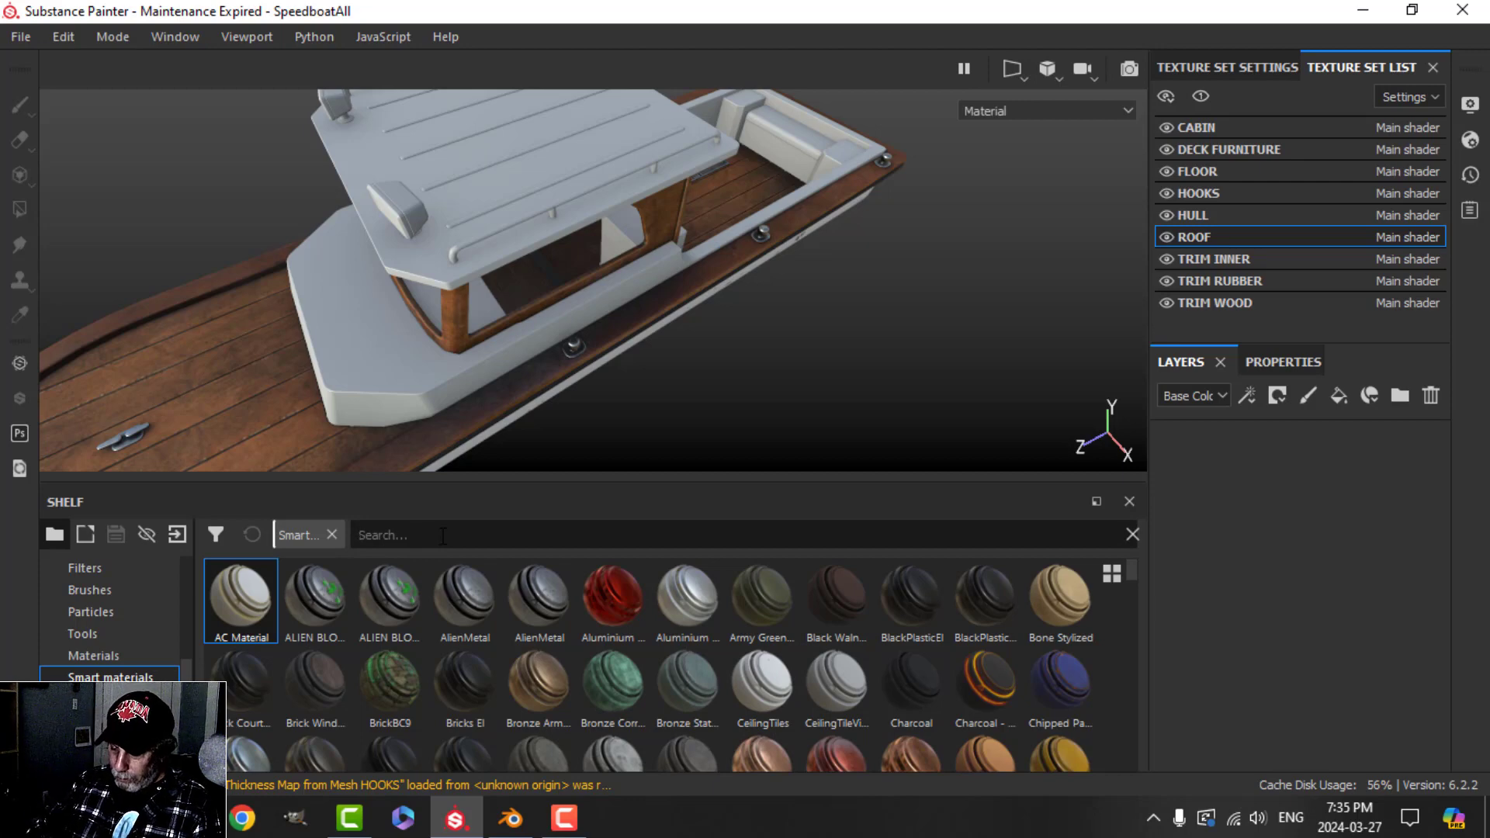
text(plas)
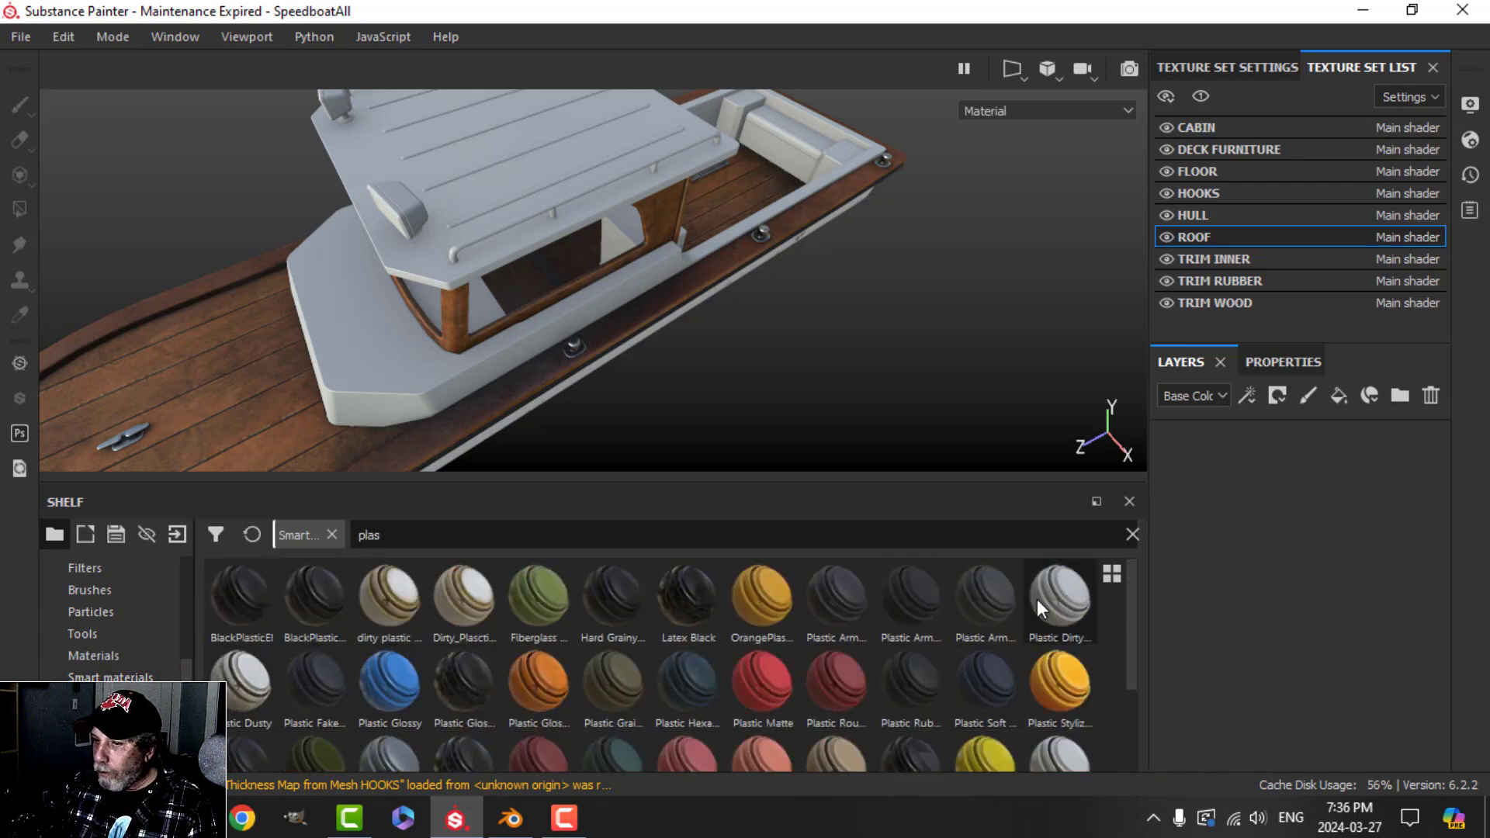
drag(268, 678, 1211, 543)
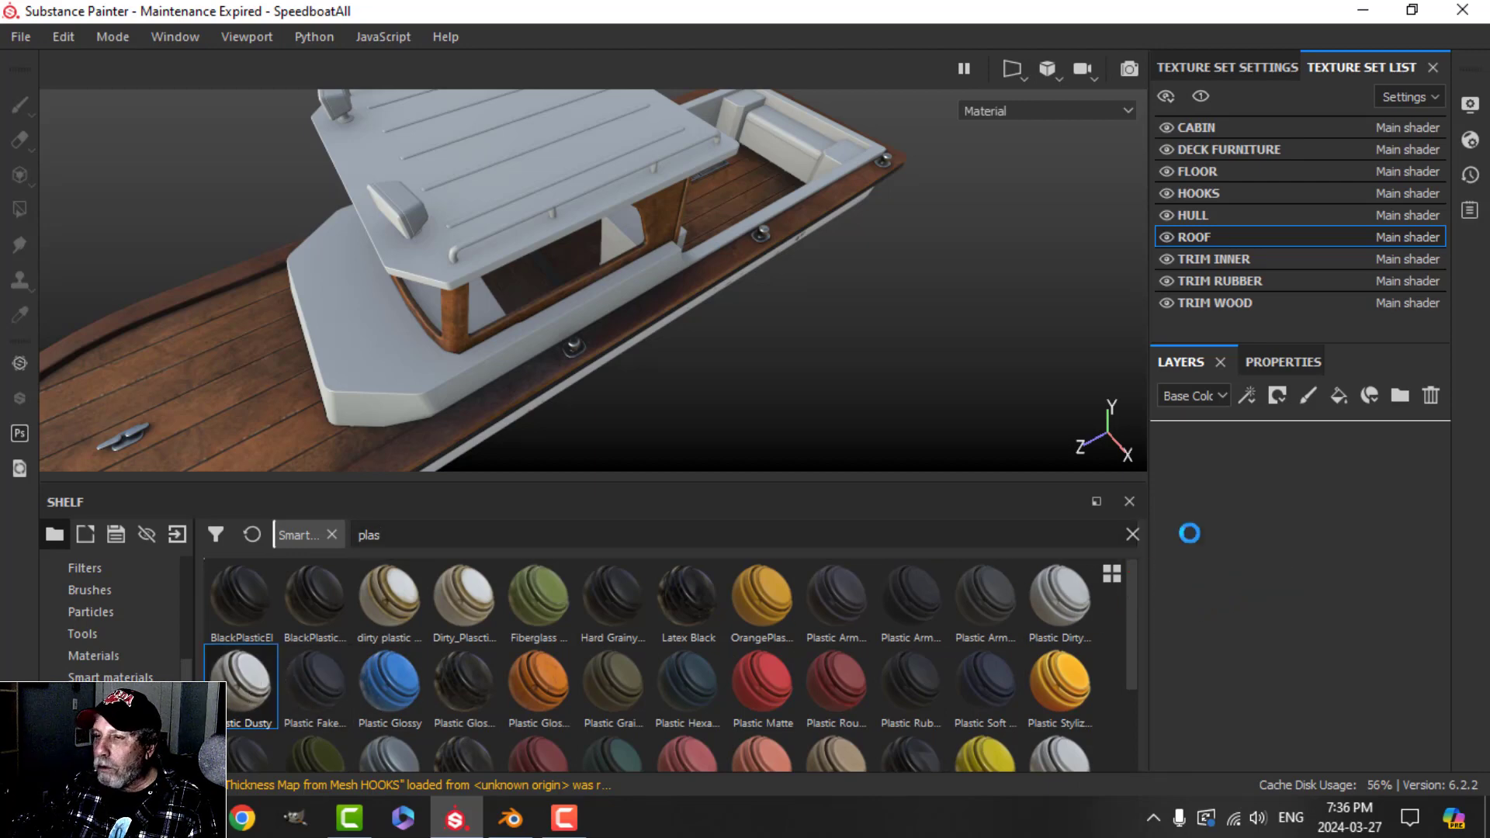
mouse_move(743, 366)
alt+mouse_down()
mouse_move(738, 353)
mouse_move(714, 379)
mouse_move(801, 323)
mouse_move(752, 366)
mouse_move(700, 346)
mouse_move(718, 369)
alt+mouse_up()
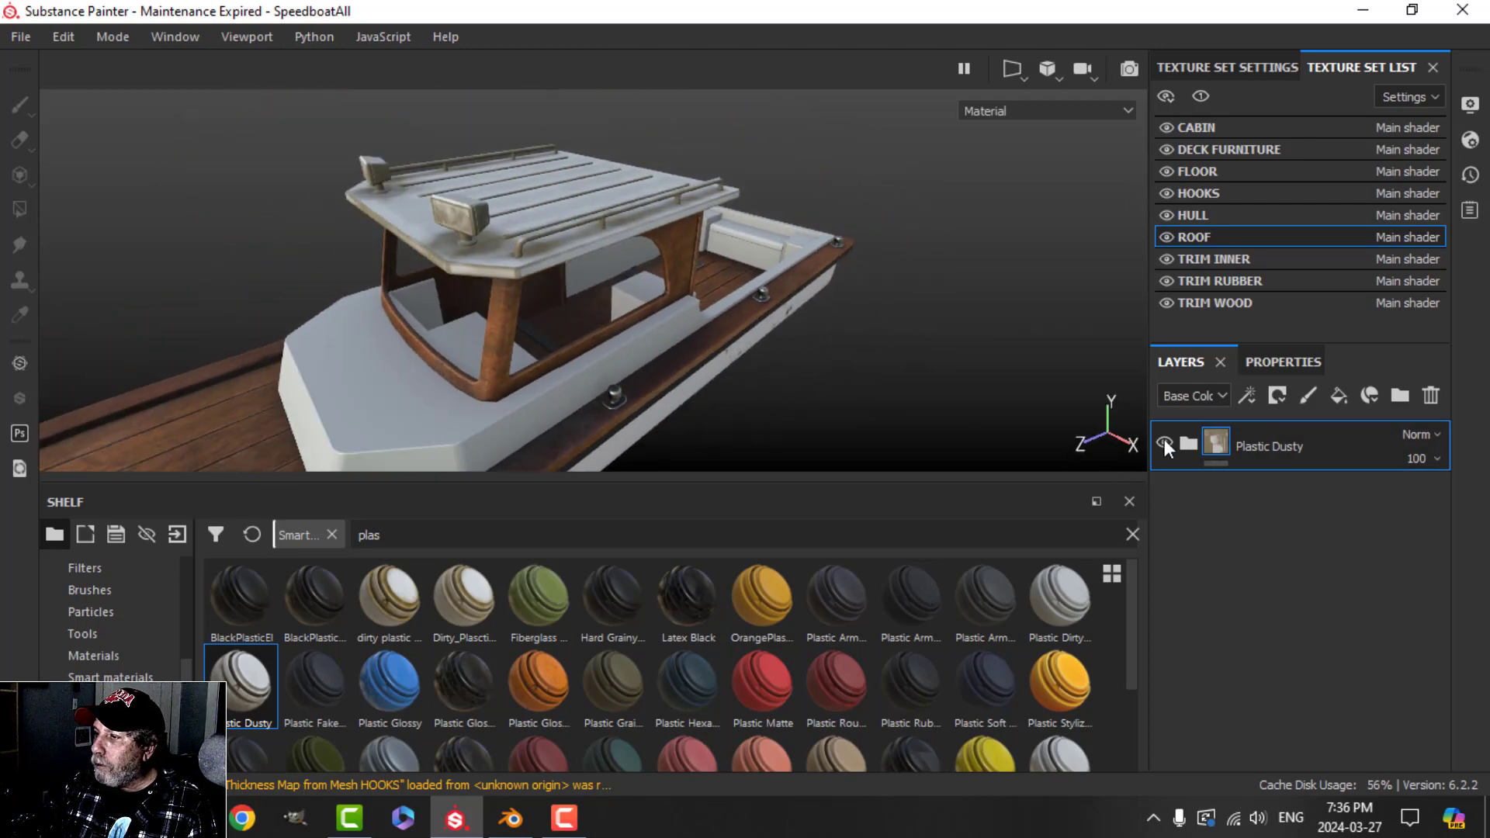
- Set the opacity of the Dirt Edges layer in the roof's Plastic Dusty group to 70
click(1187, 444)
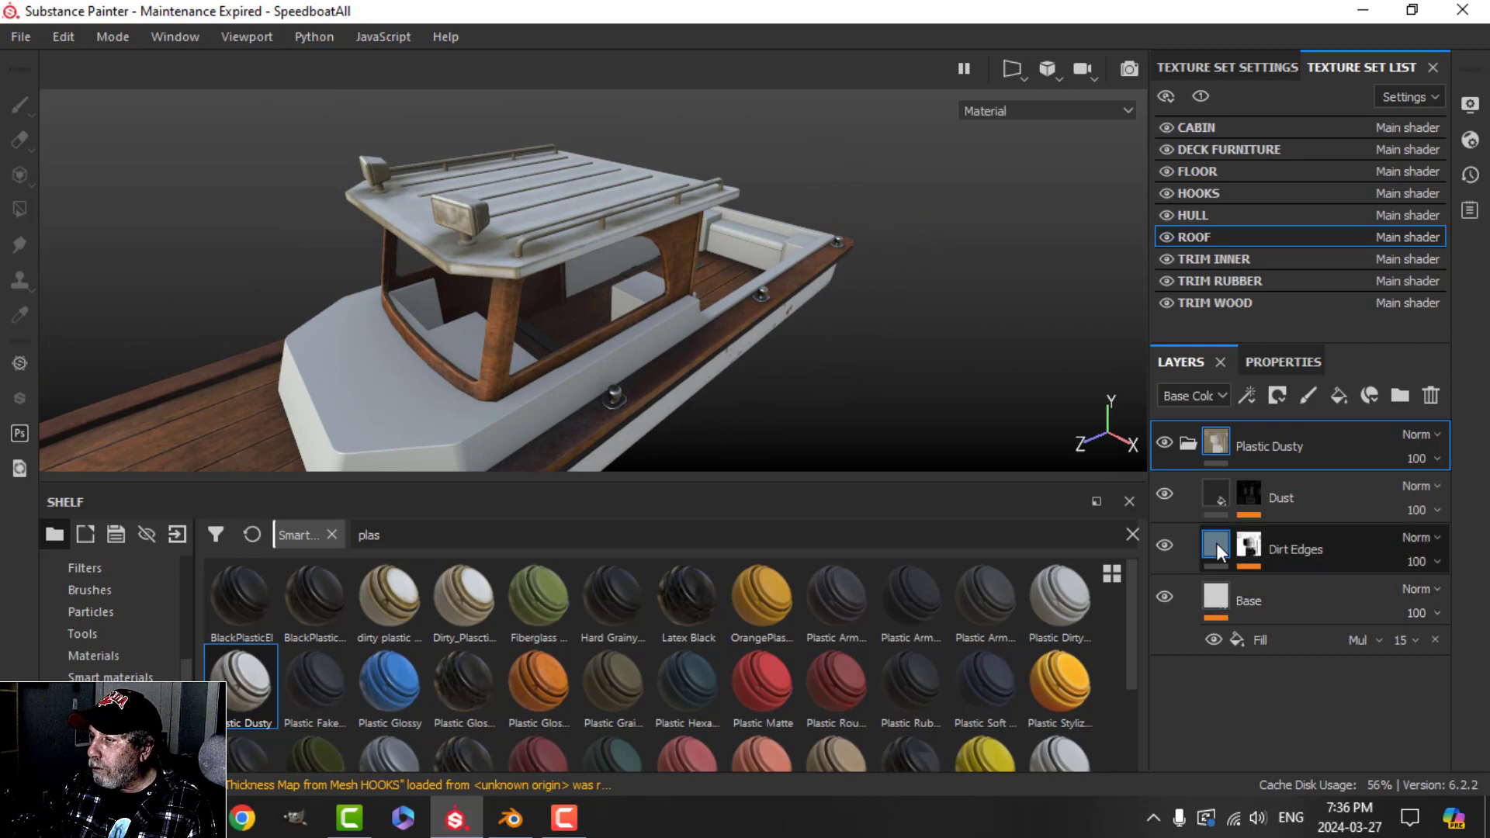
click(1422, 565)
drag(1483, 602, 1452, 604)
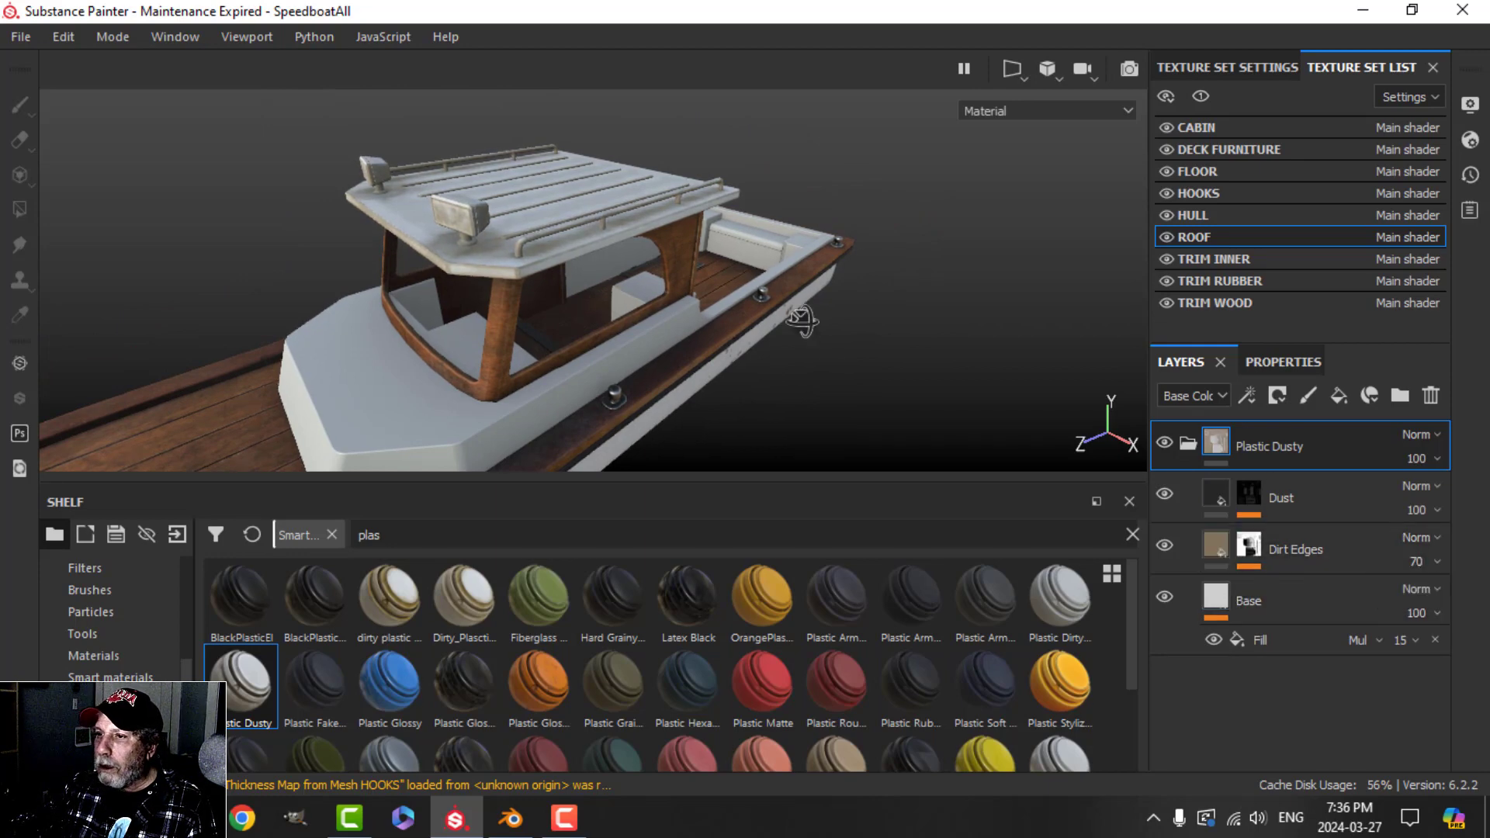
alt+drag(699, 302, 768, 346)
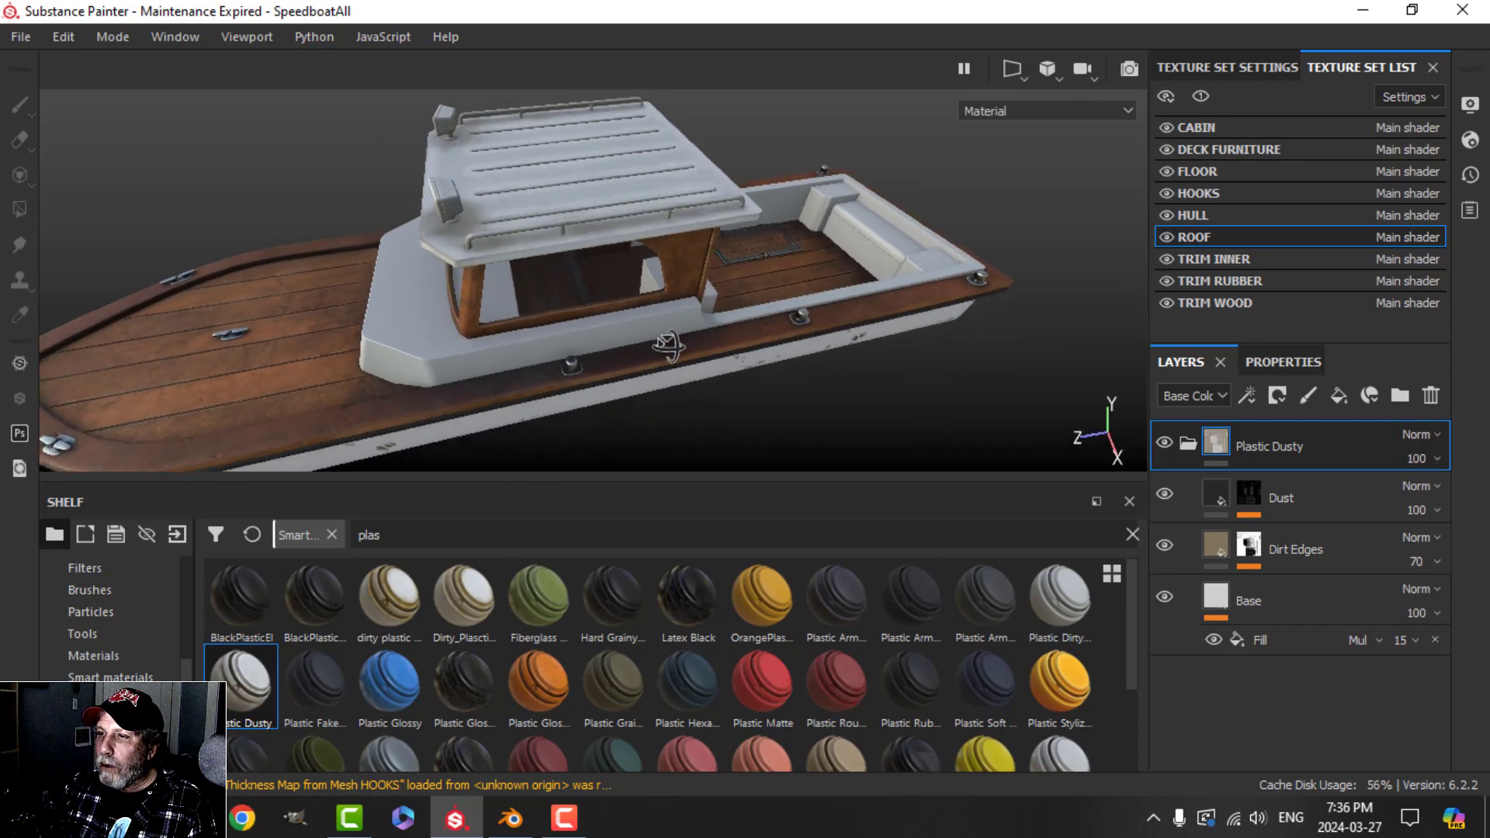
- Copy the roof's Plastic Dusty group into the TRIM INNER texture set in place of its empty Layer 1
click(1188, 443)
right_click(1314, 445)
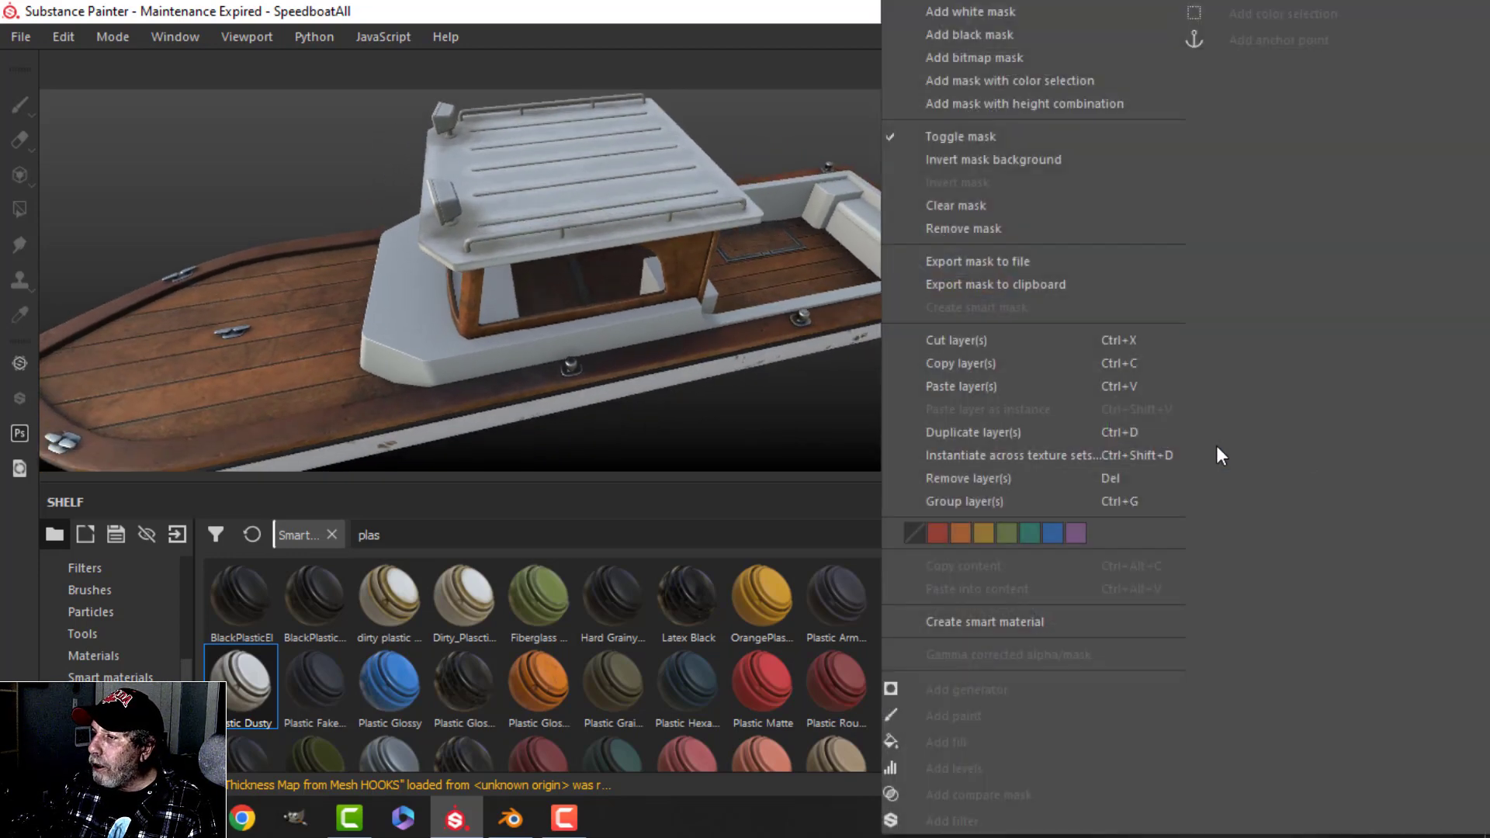
click(984, 368)
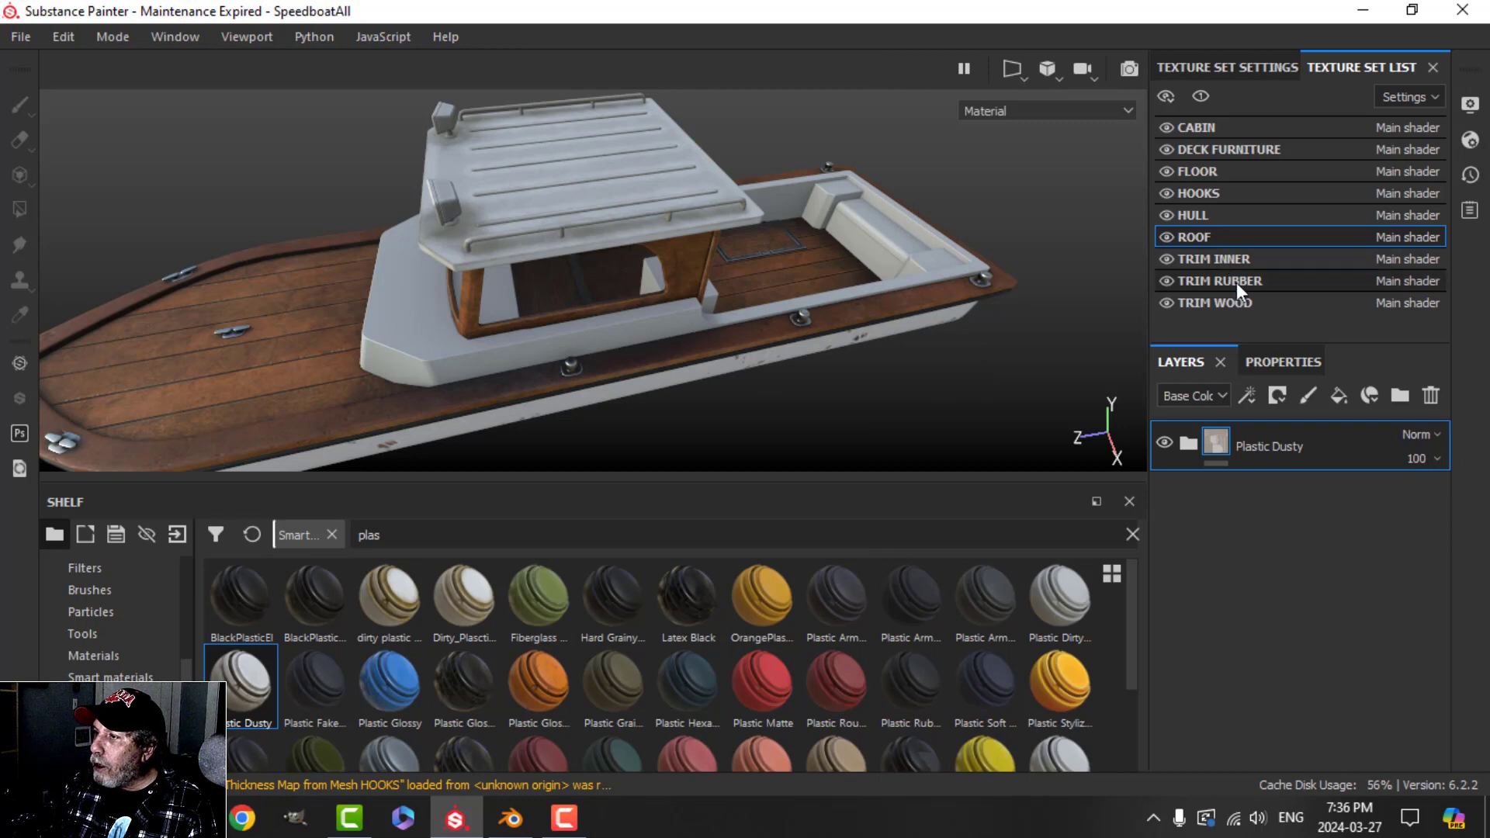
click(1216, 258)
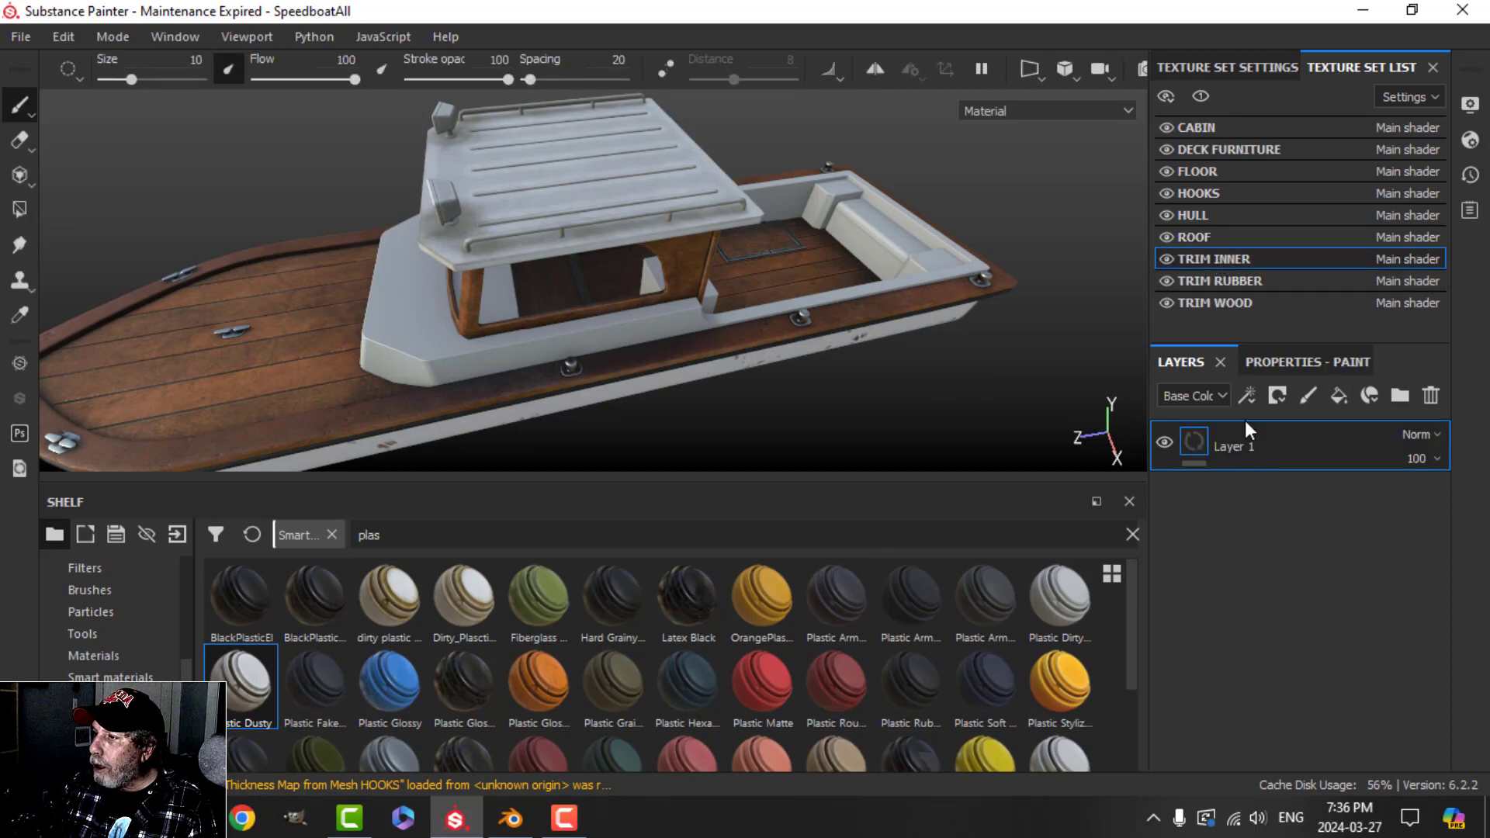
click(1431, 393)
right_click(1267, 460)
click(1287, 518)
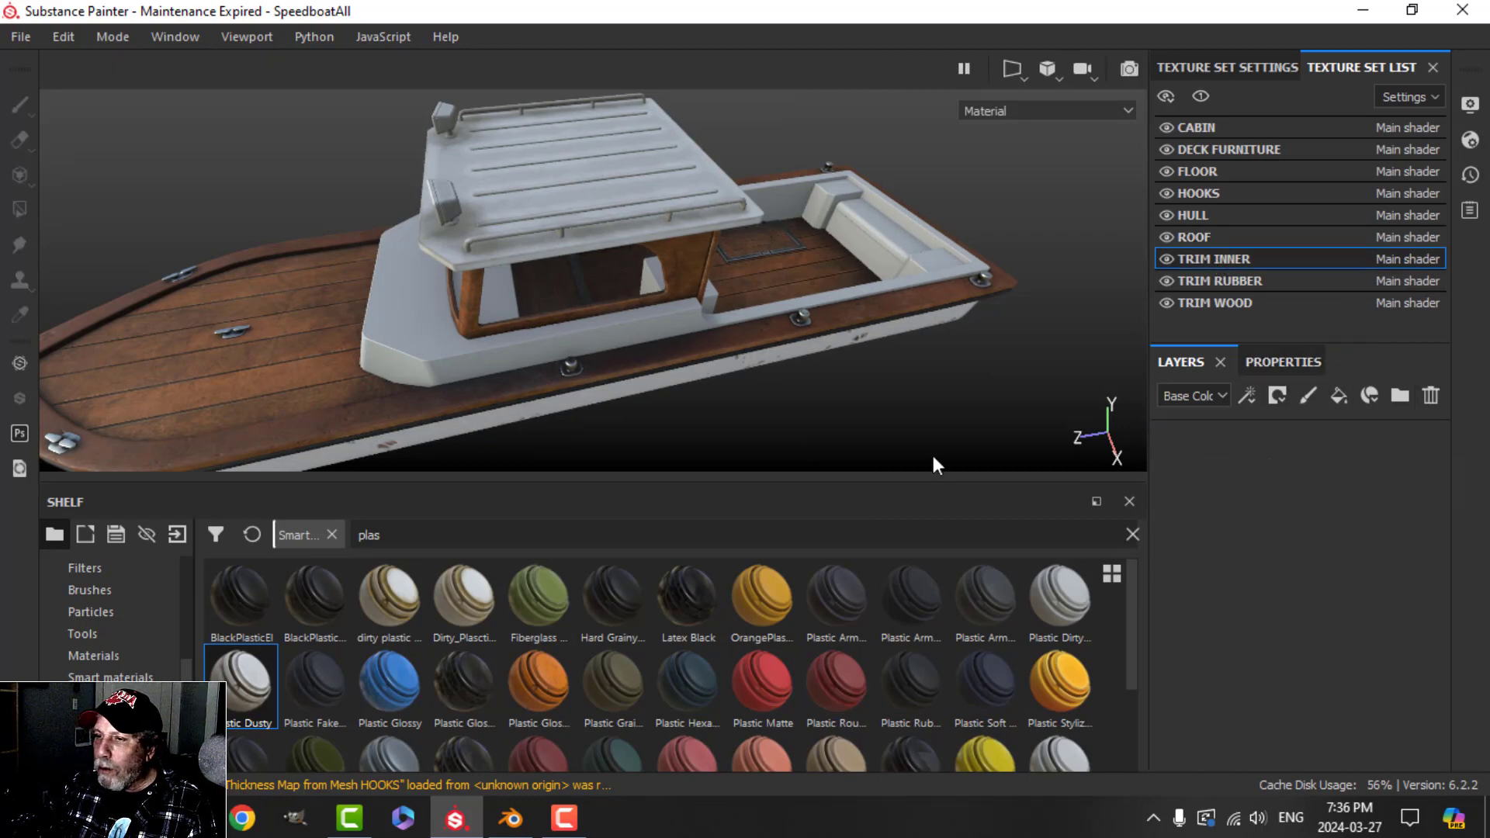
alt+drag(665, 383, 324, 342)
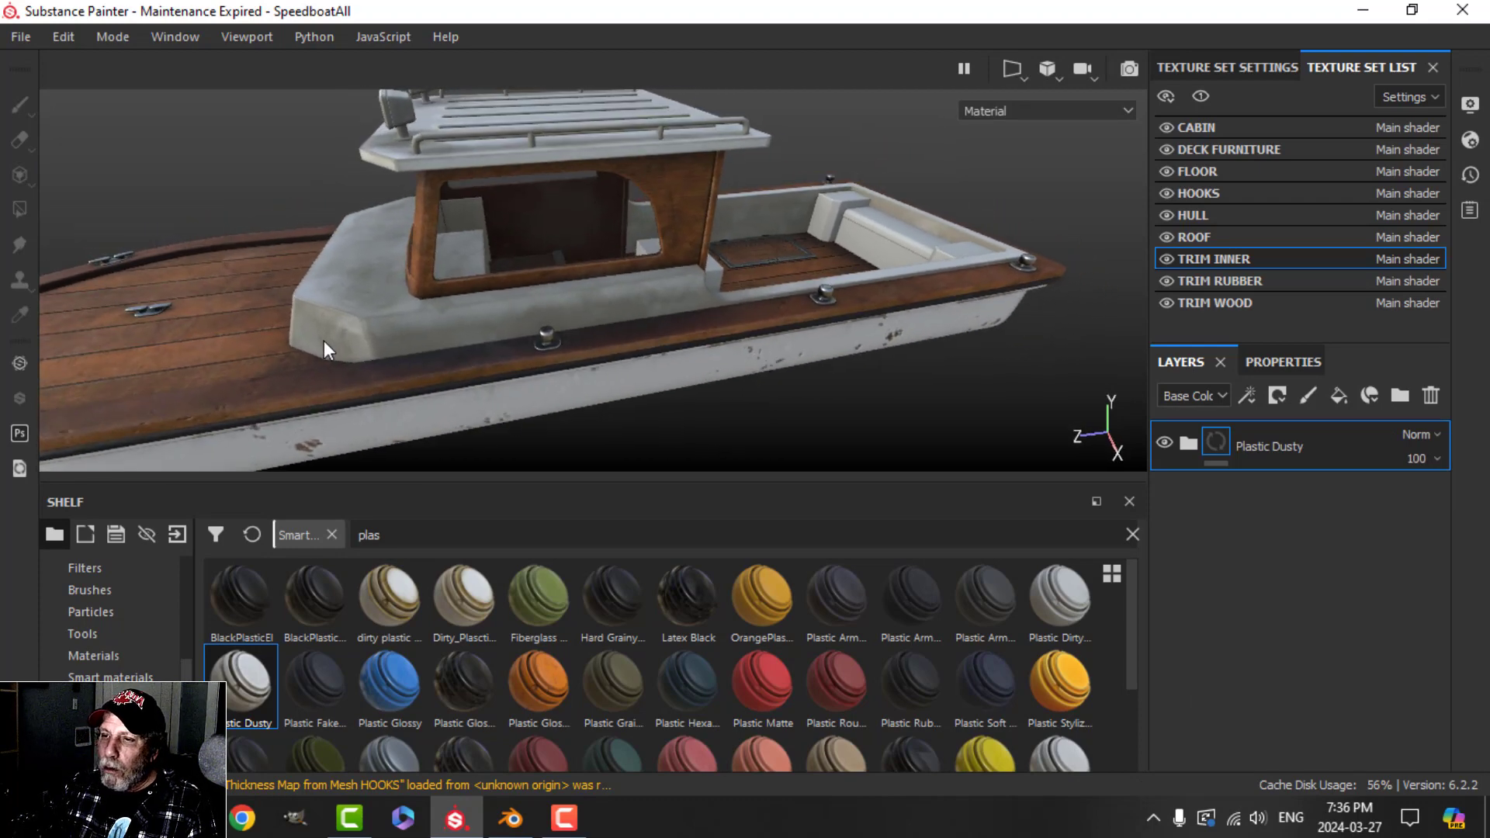
- Set the Level of the Dirt Edges mask generator on TRIM INNER to 0.24
click(1186, 445)
click(1248, 547)
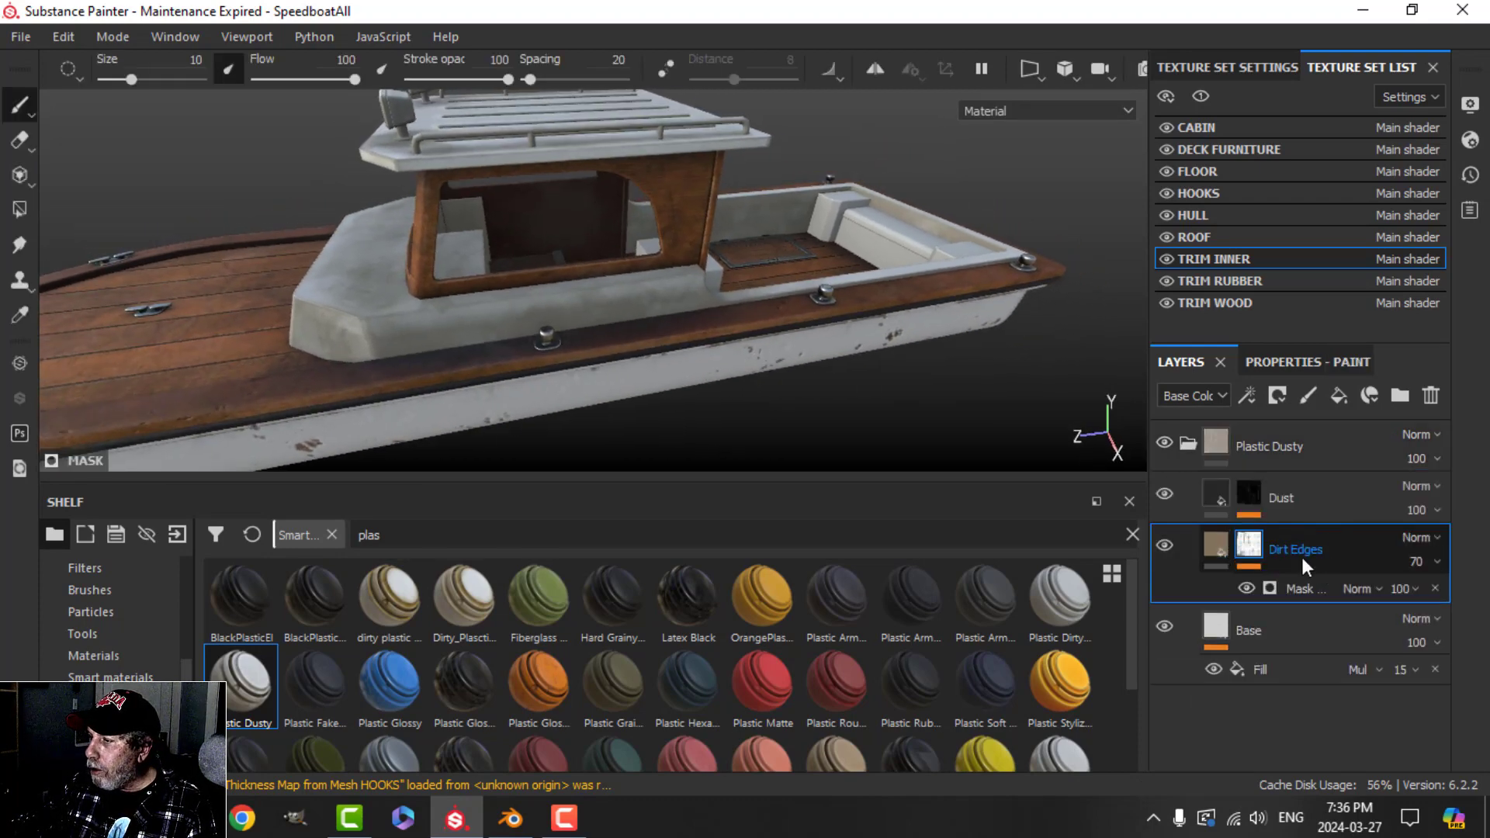
click(1303, 363)
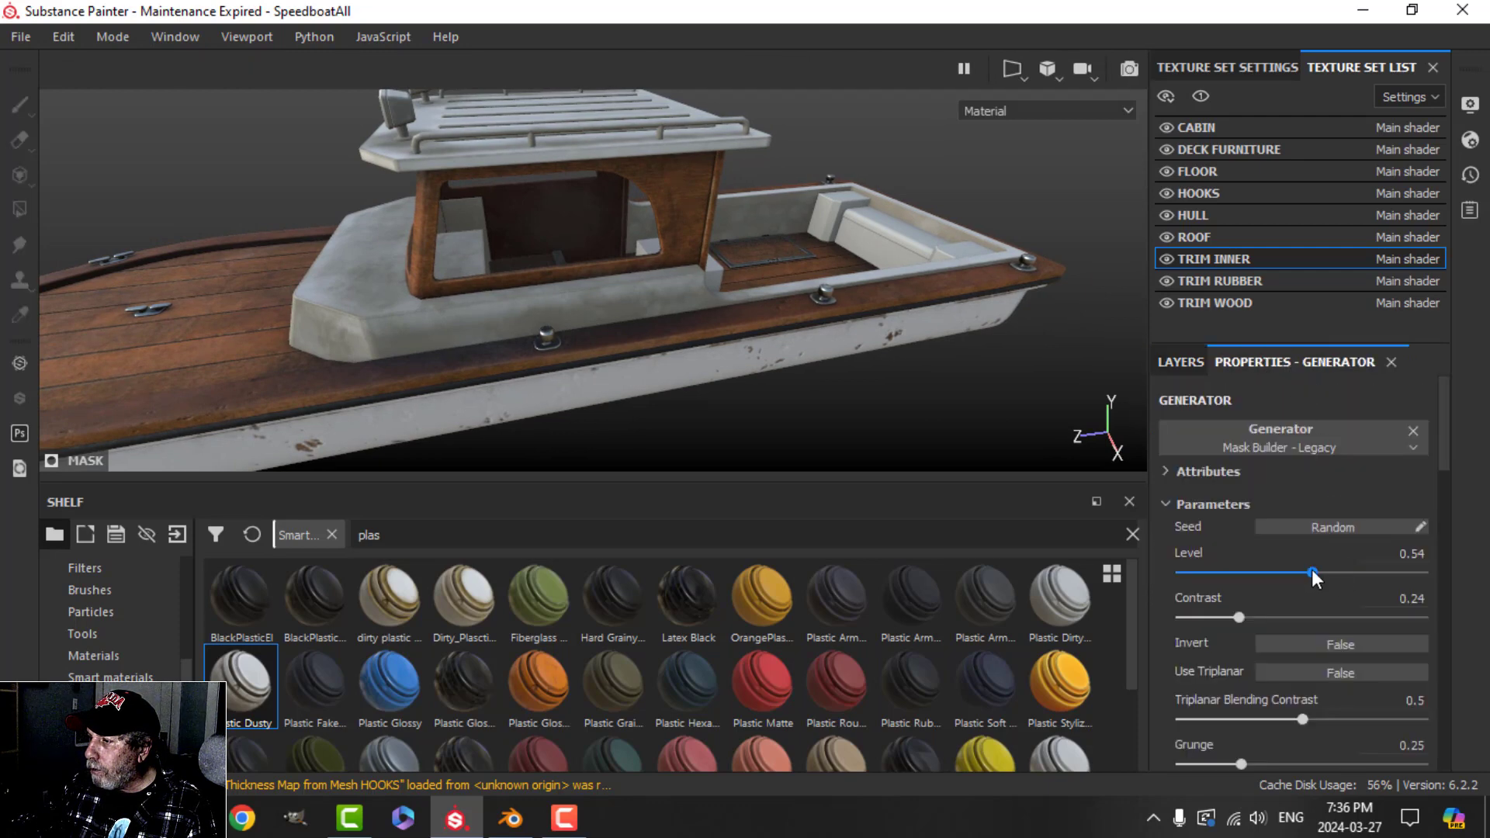
drag(1312, 573, 1239, 577)
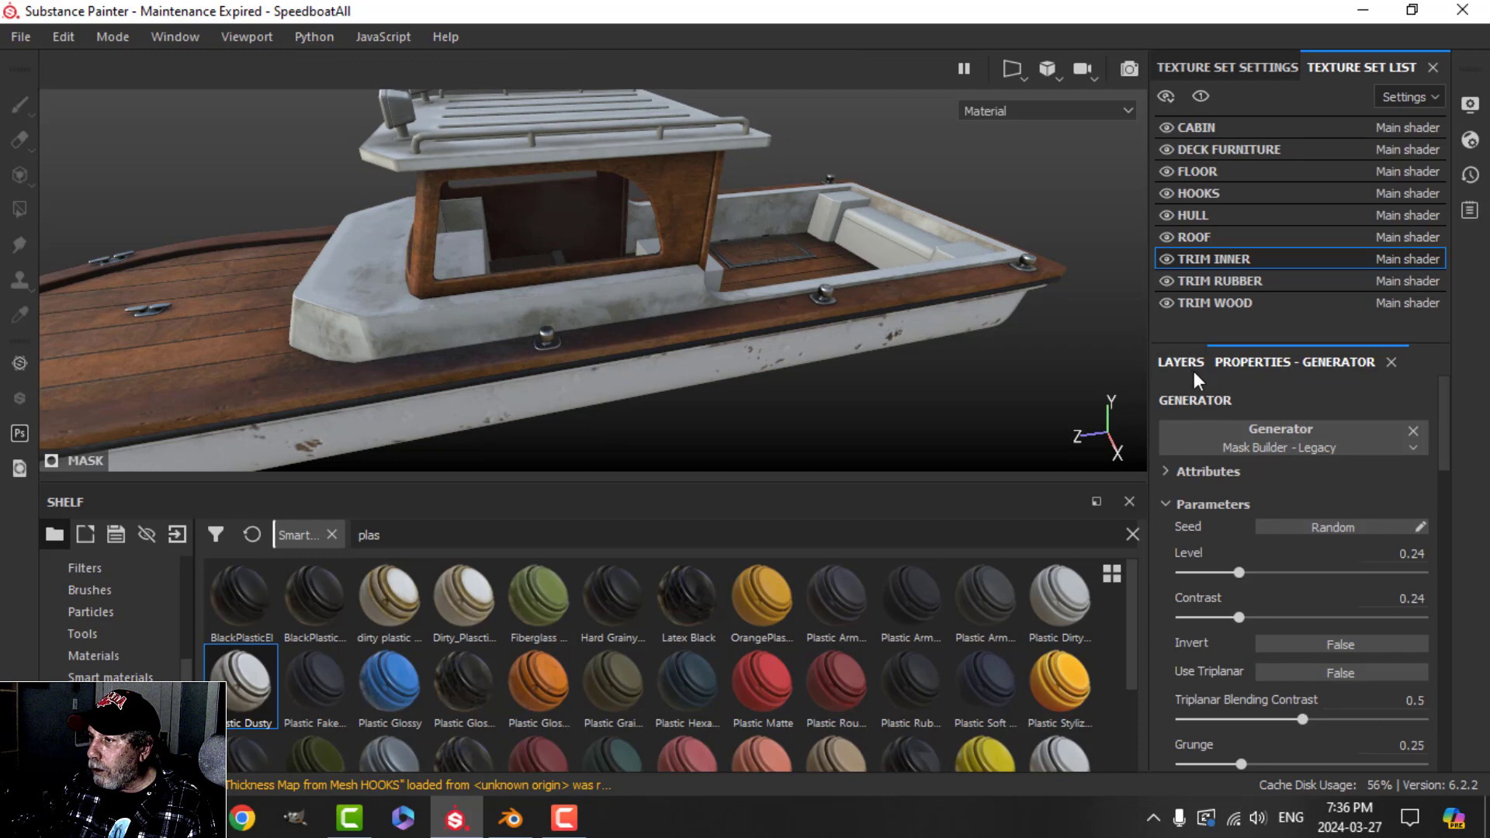
- Set the TRIM INNER Dirt Edges layer's opacity to 27 and hide the Dust layer
click(1191, 364)
click(1212, 548)
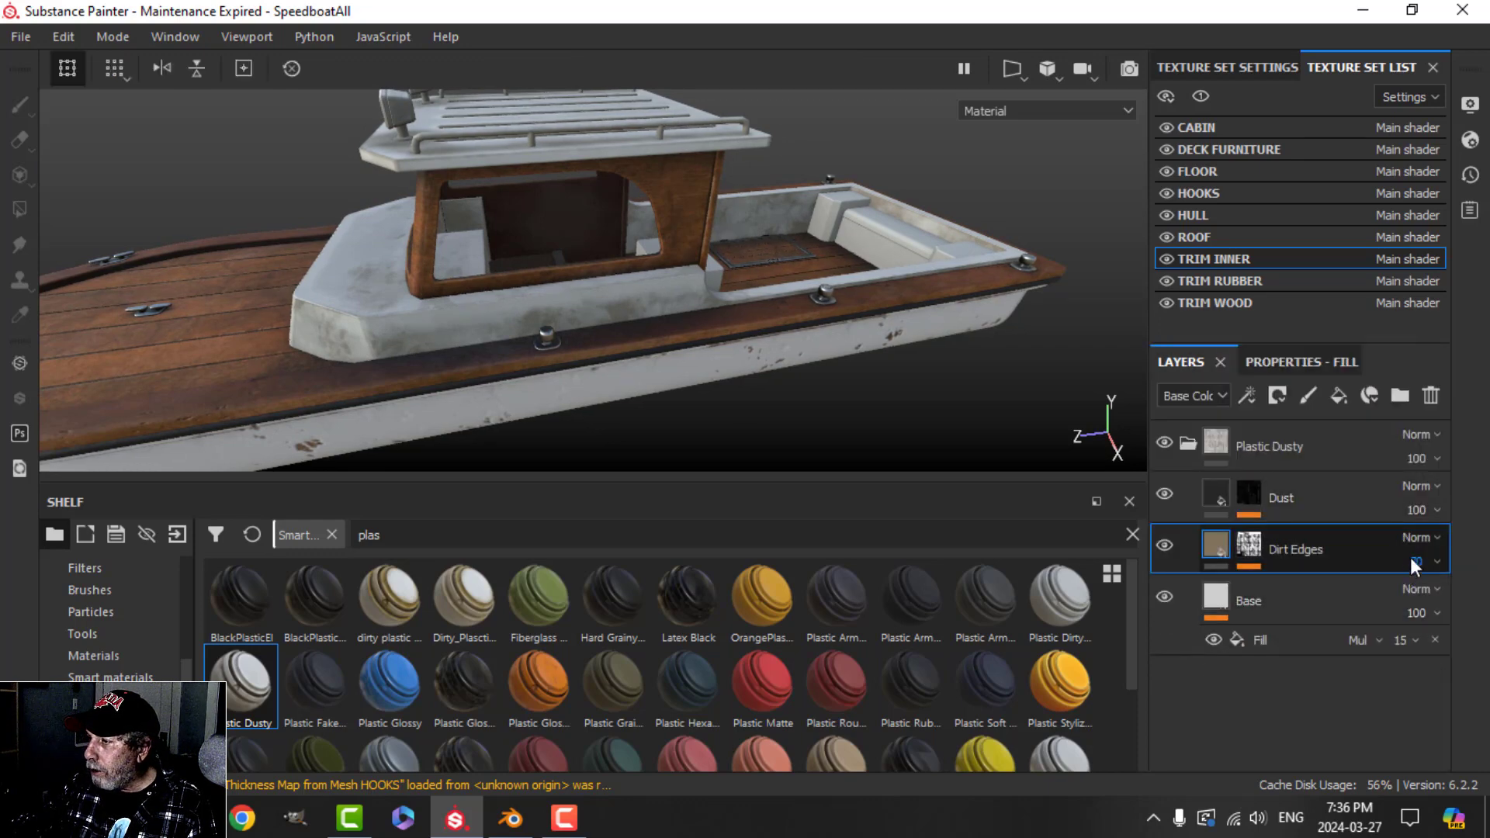
click(1413, 558)
drag(1454, 607, 1409, 608)
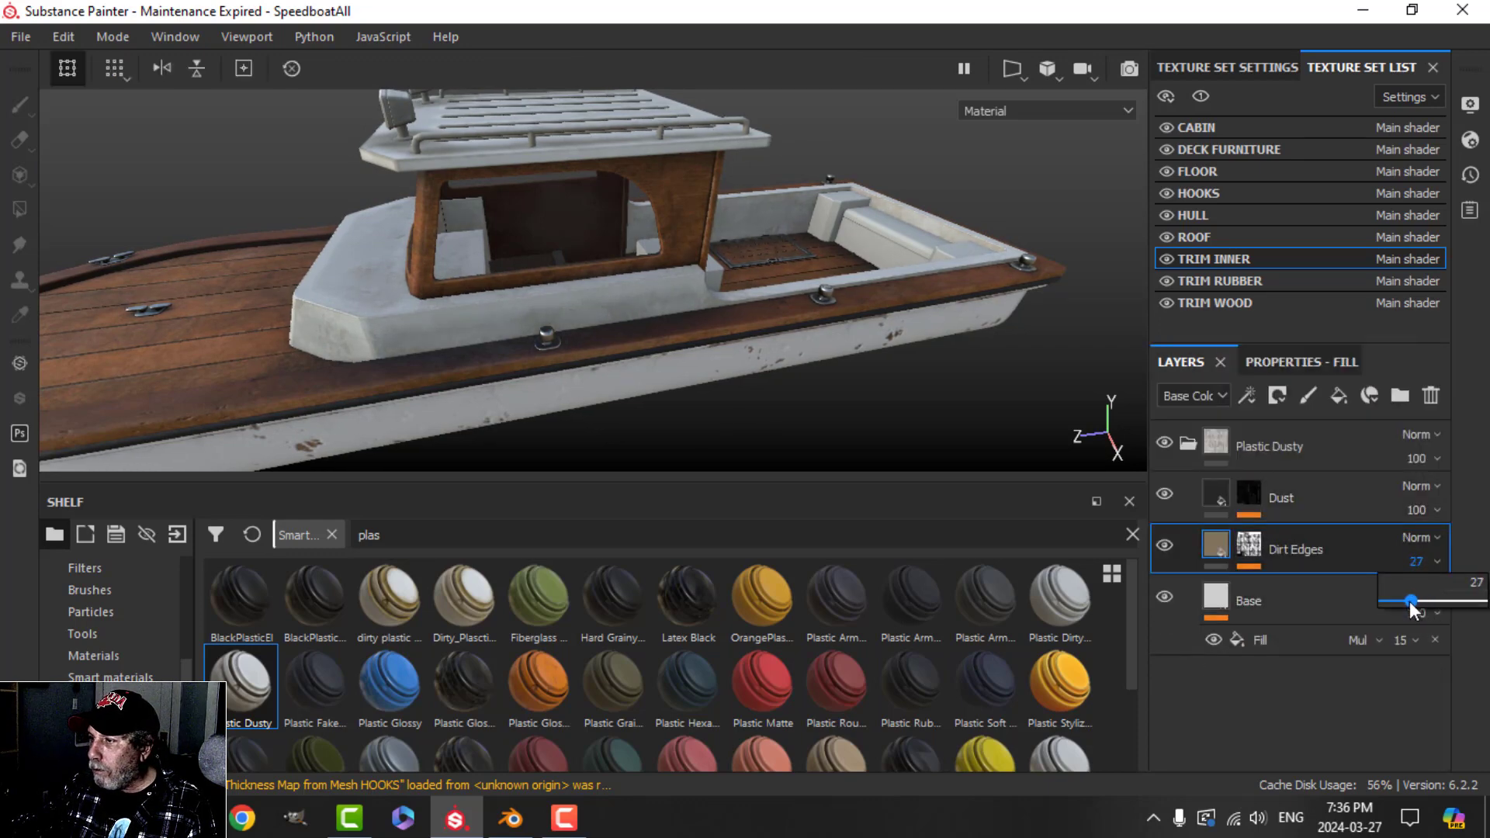
click(1164, 494)
alt+drag(992, 456, 488, 311)
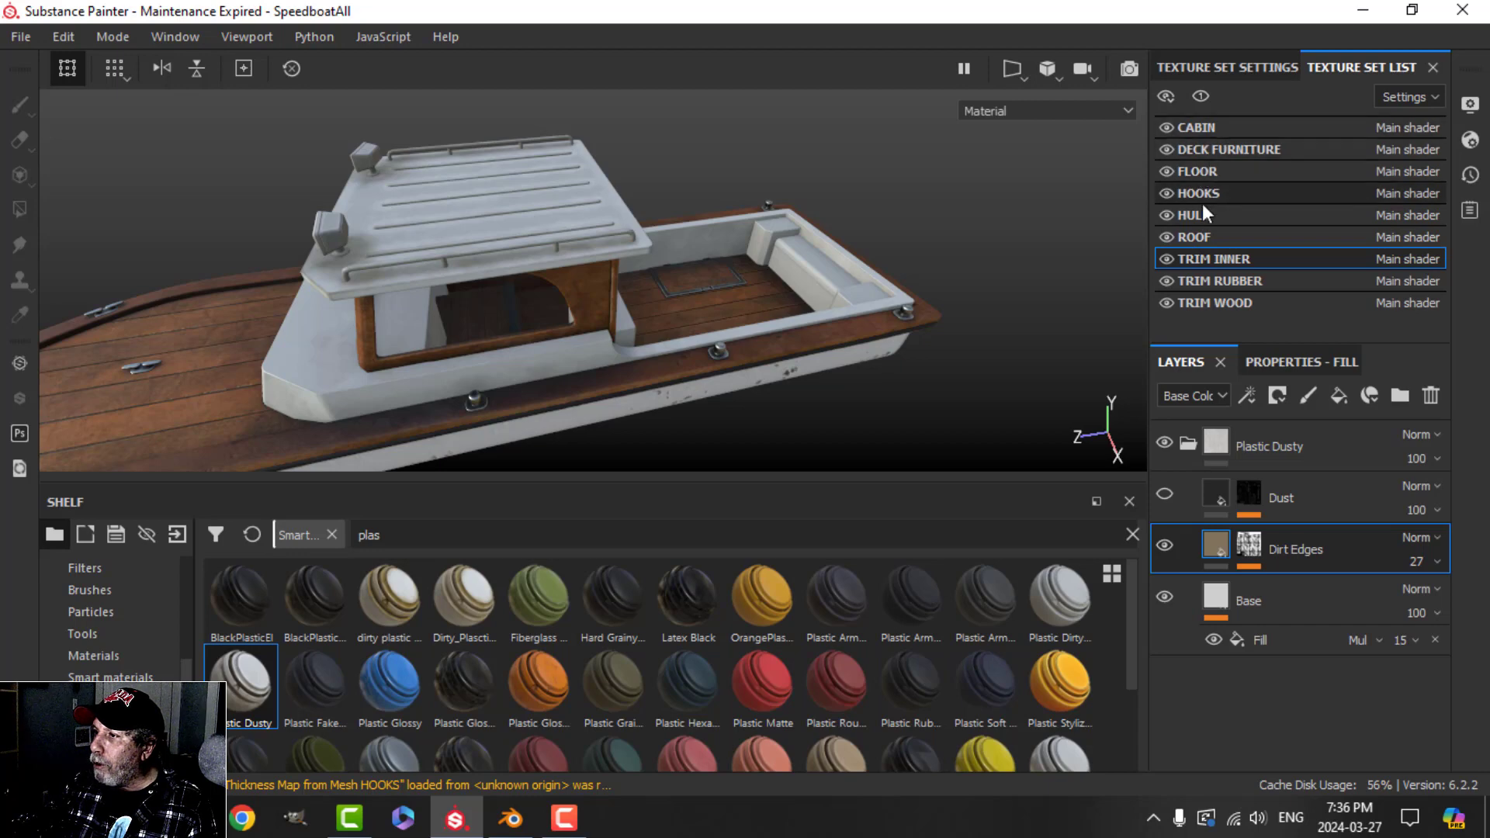
- Collapse the Plastic Dusty group in the ROOF texture set and save the project
click(1198, 235)
click(1195, 440)
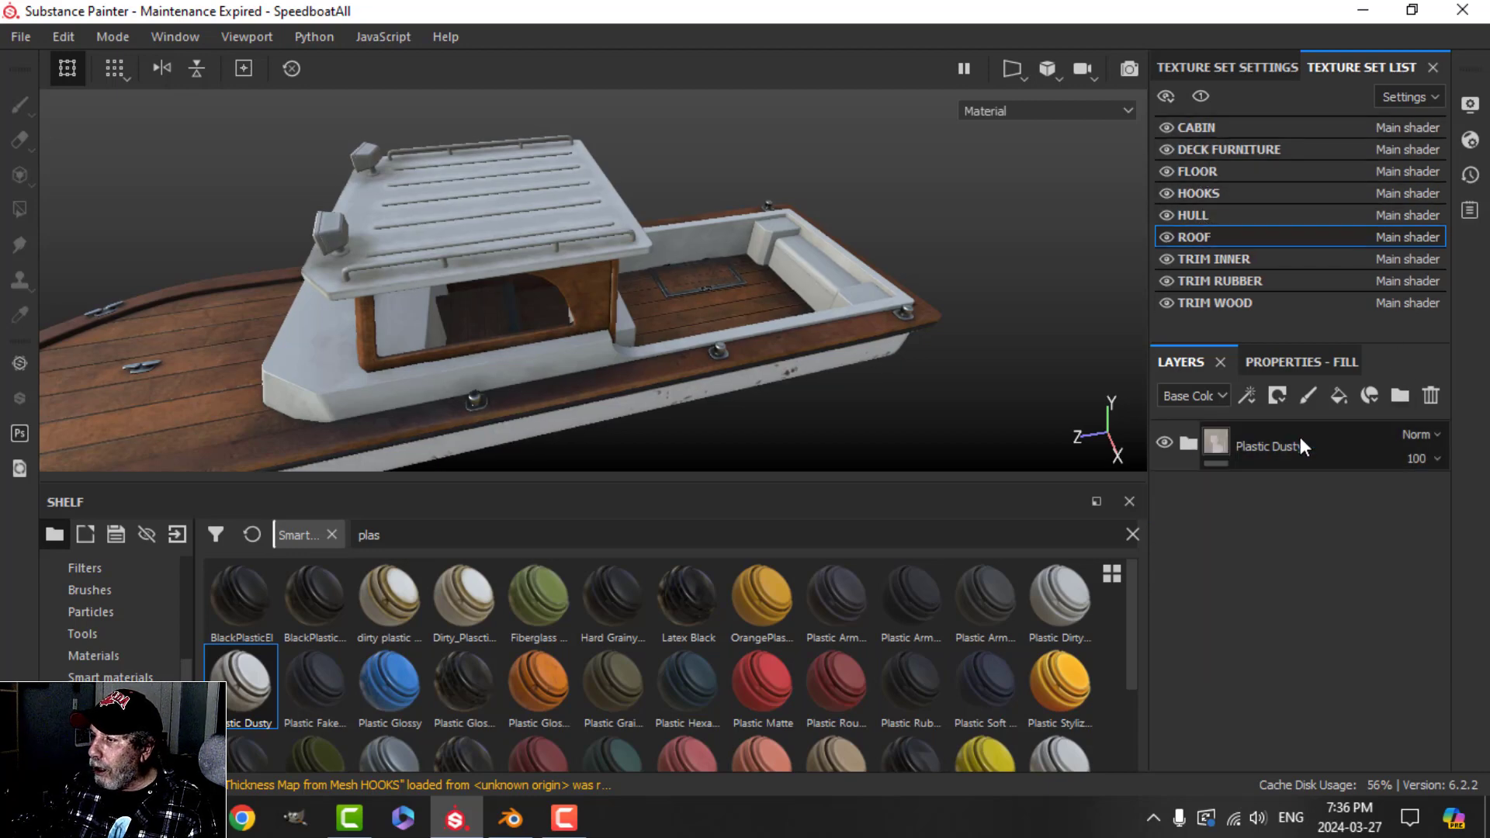
click(1301, 436)
key(ctrl+s)
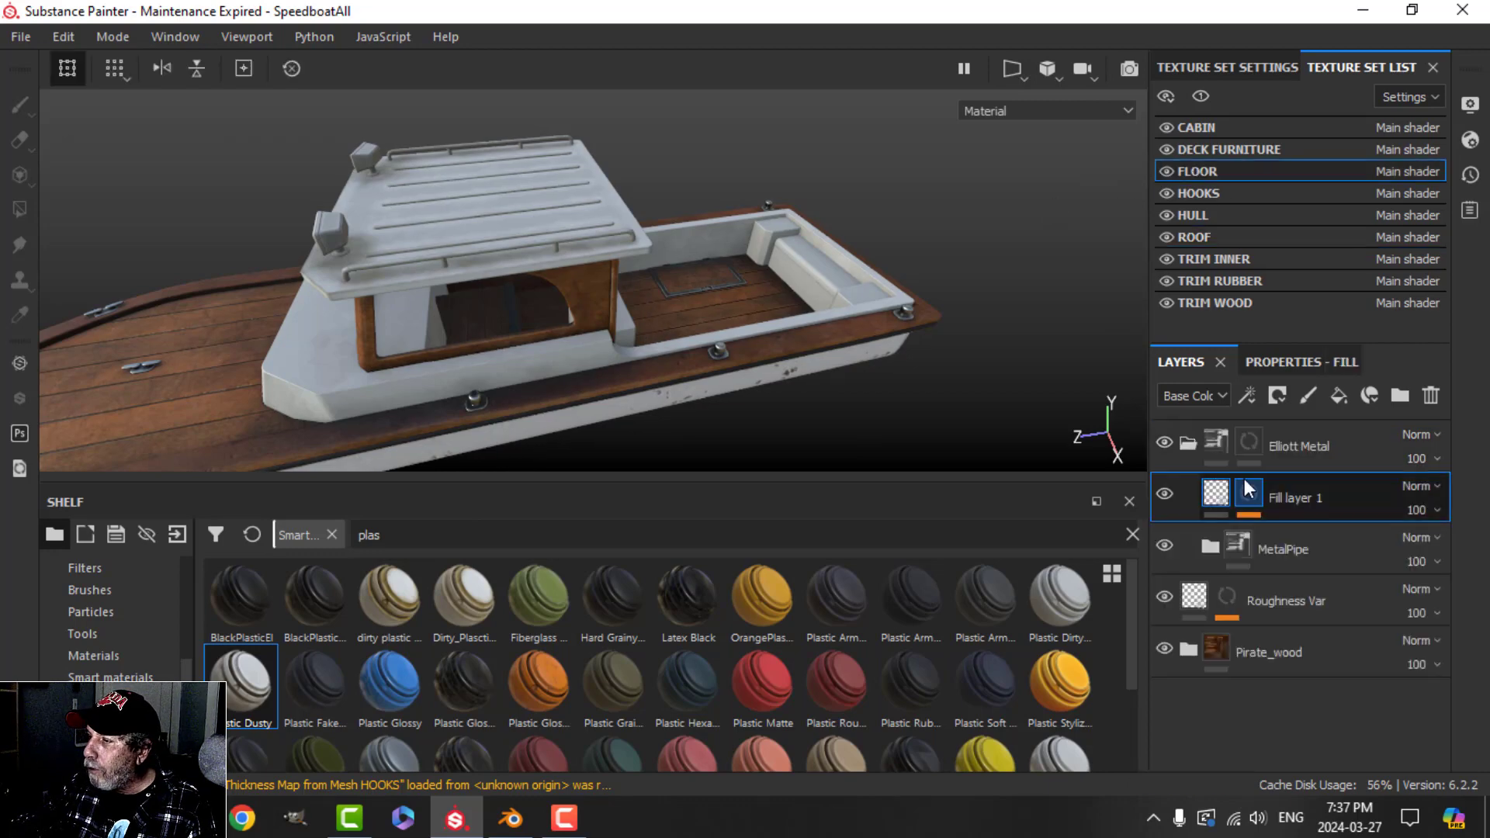
- Copy the Elliott Metal group from the FLOOR texture set and paste it above Plastic Dusty in ROOF
click(1190, 439)
right_click(1311, 447)
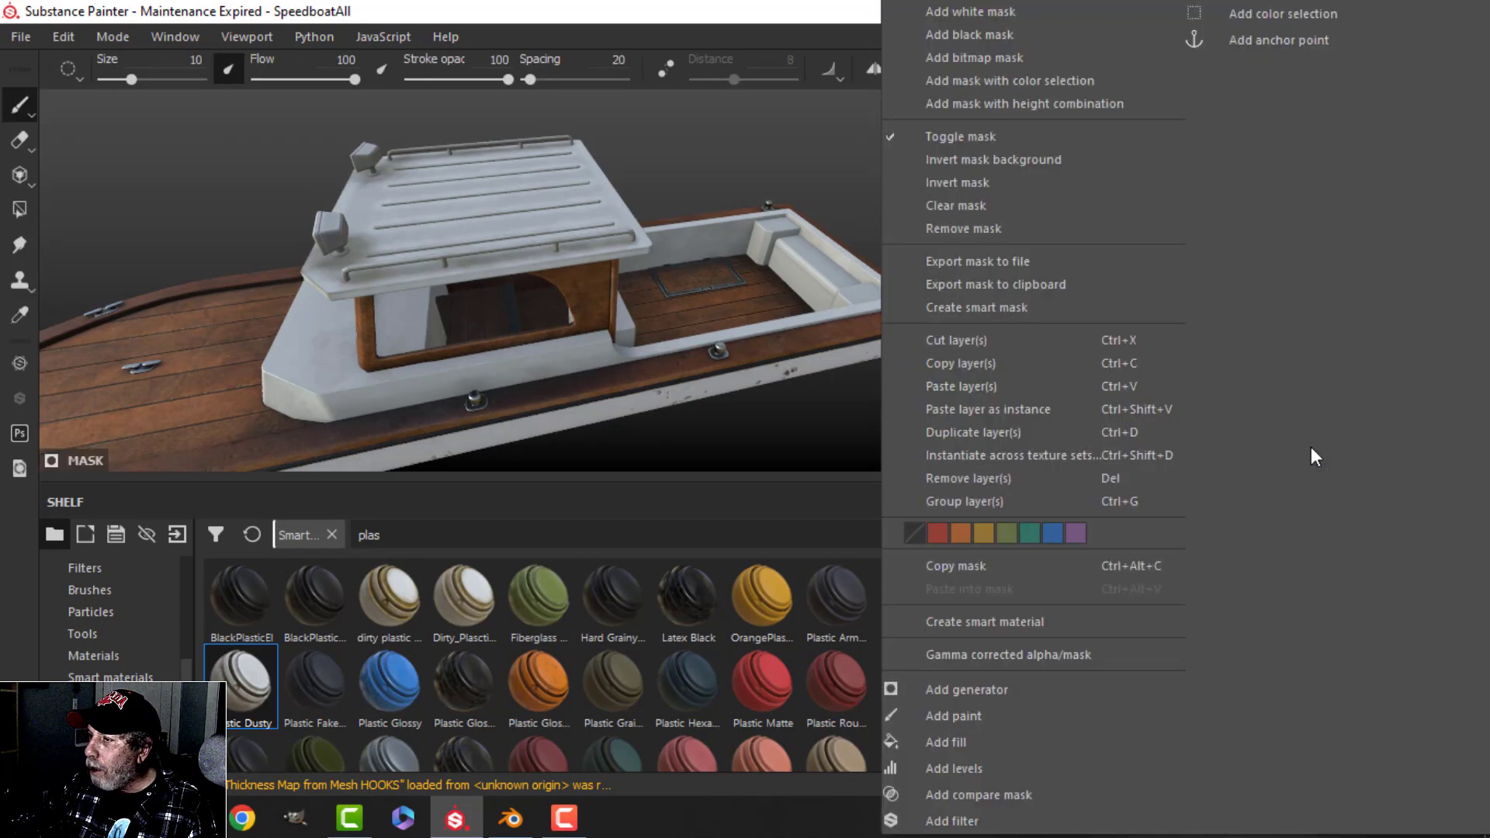
click(1008, 366)
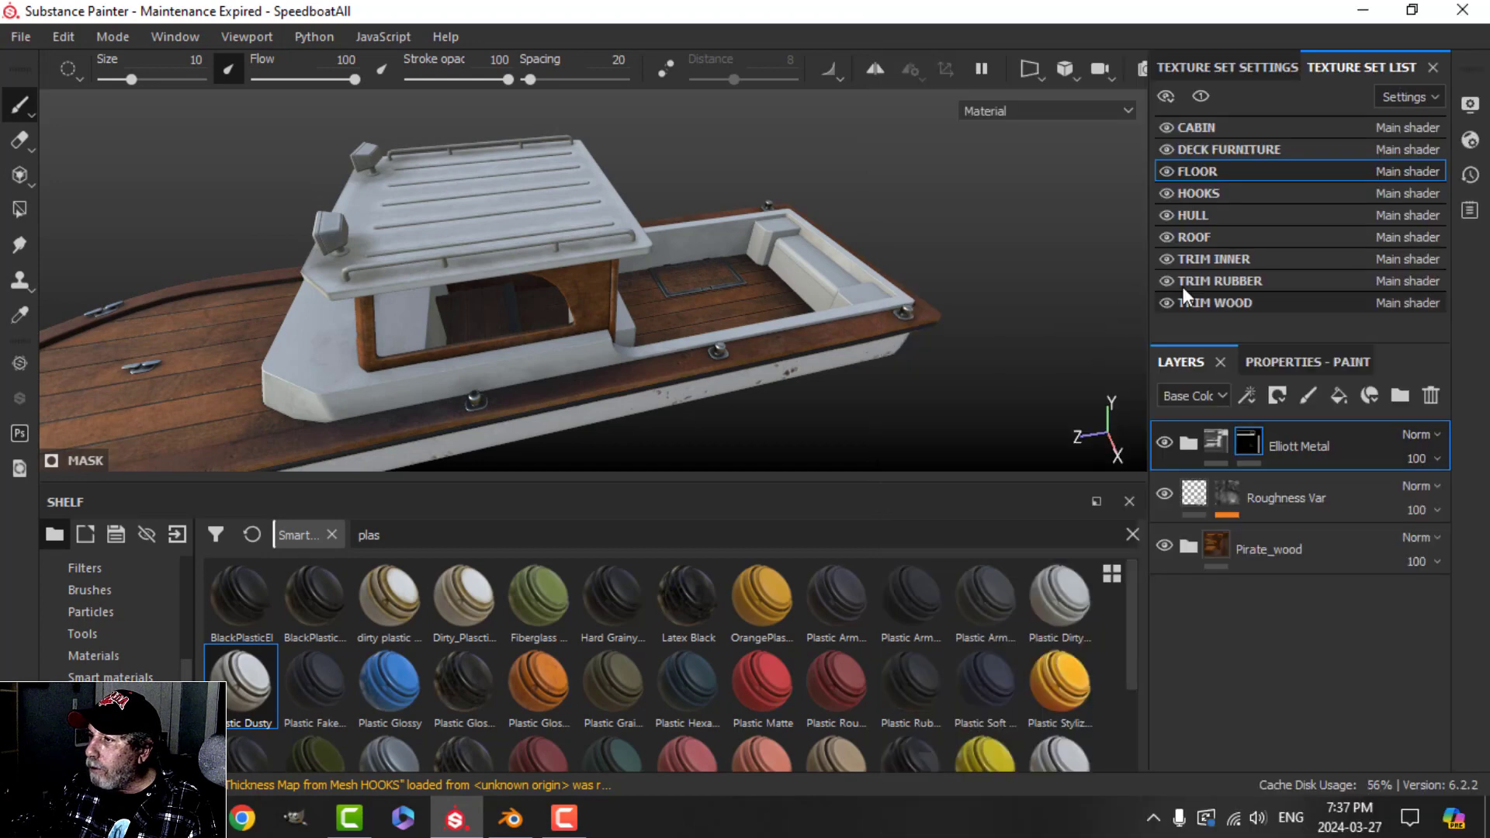
click(1200, 235)
click(1189, 440)
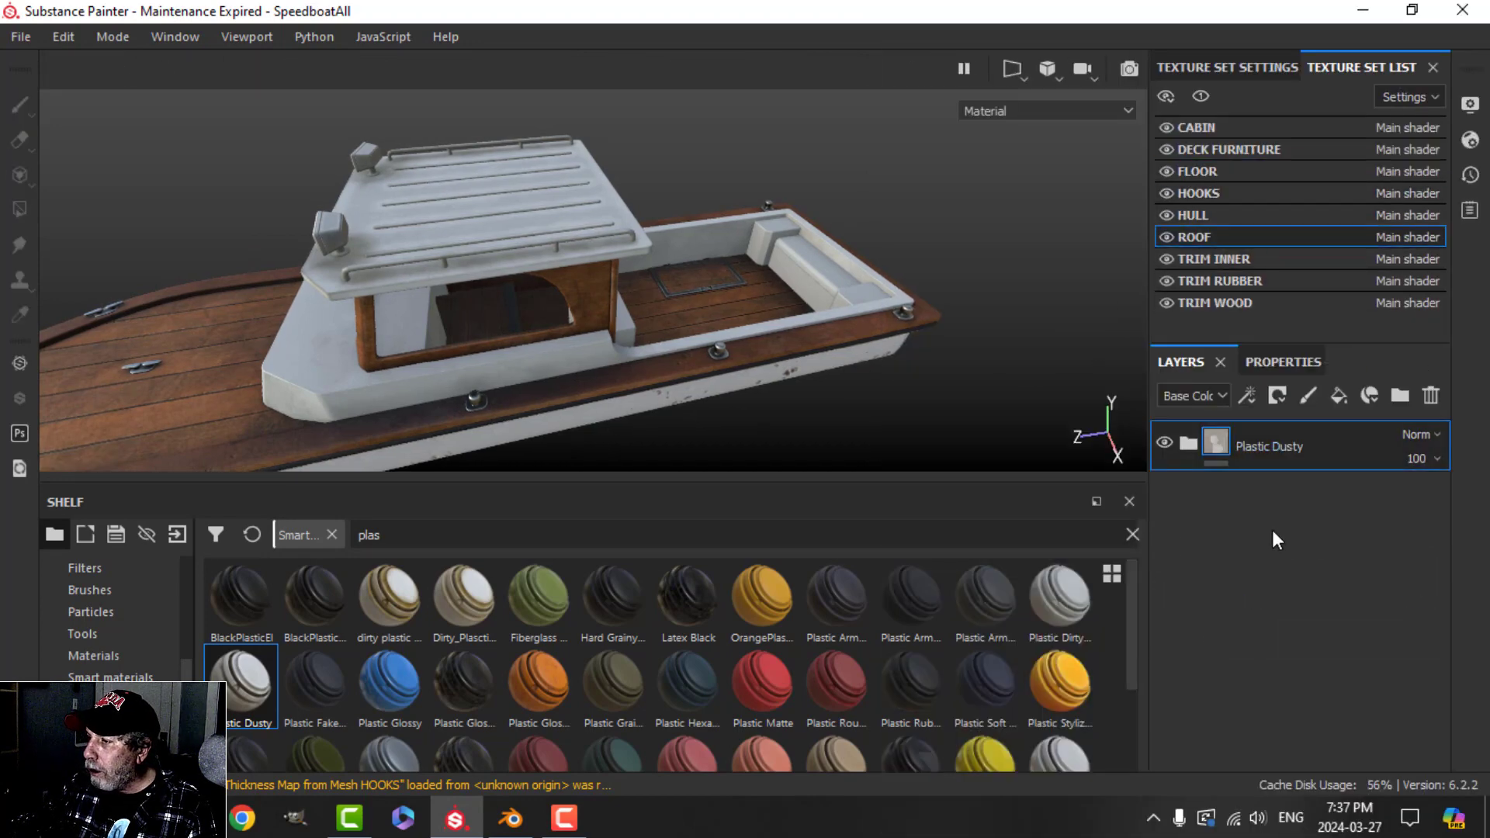
right_click(1273, 532)
click(968, 384)
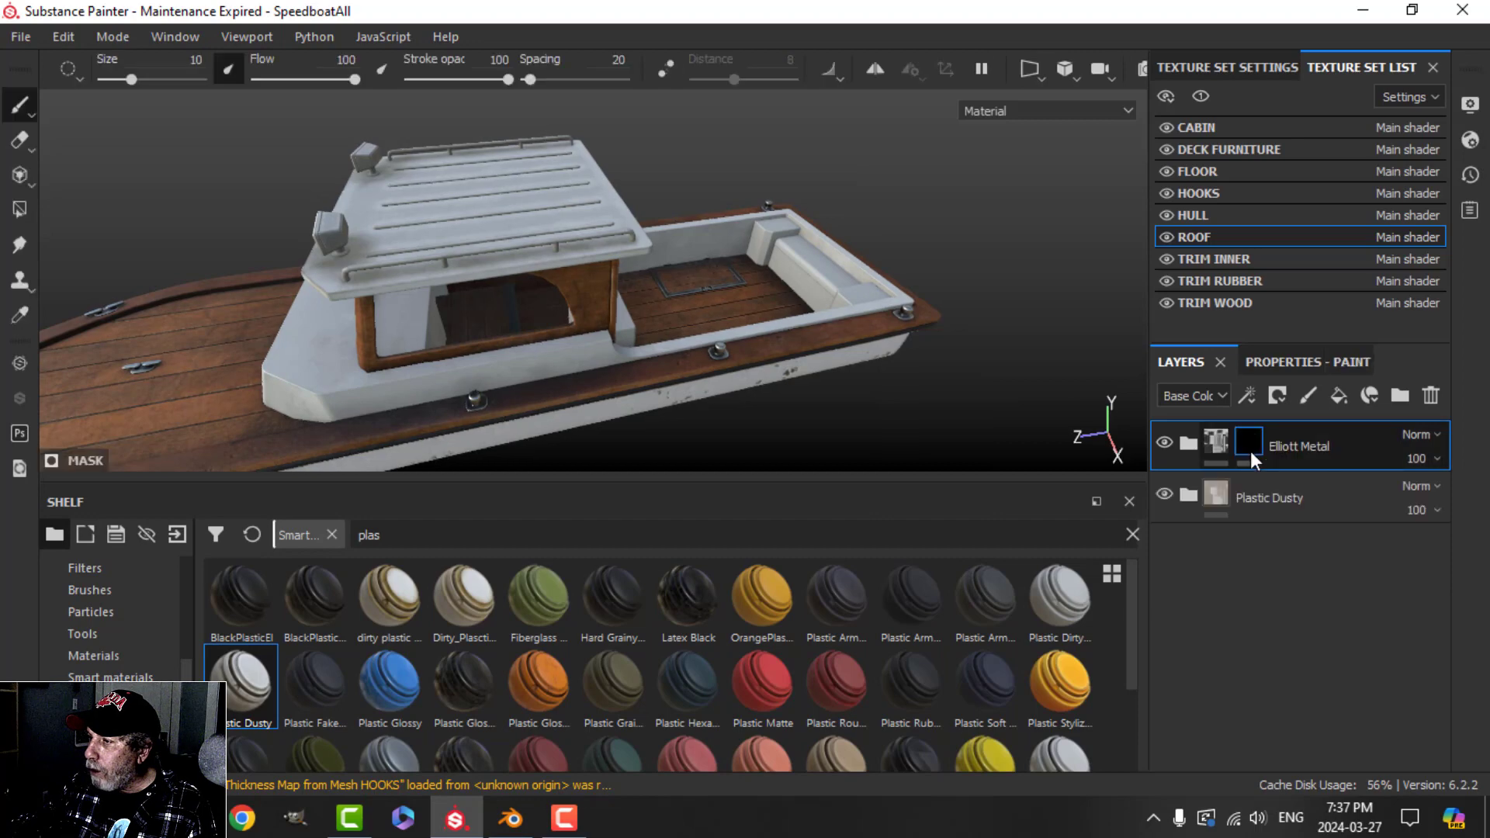
- Clear the Elliott Metal group's mask on ROOF and reveal the metal on both roof handrails with mesh-mode Polygon Fill
right_click(1251, 439)
click(1288, 205)
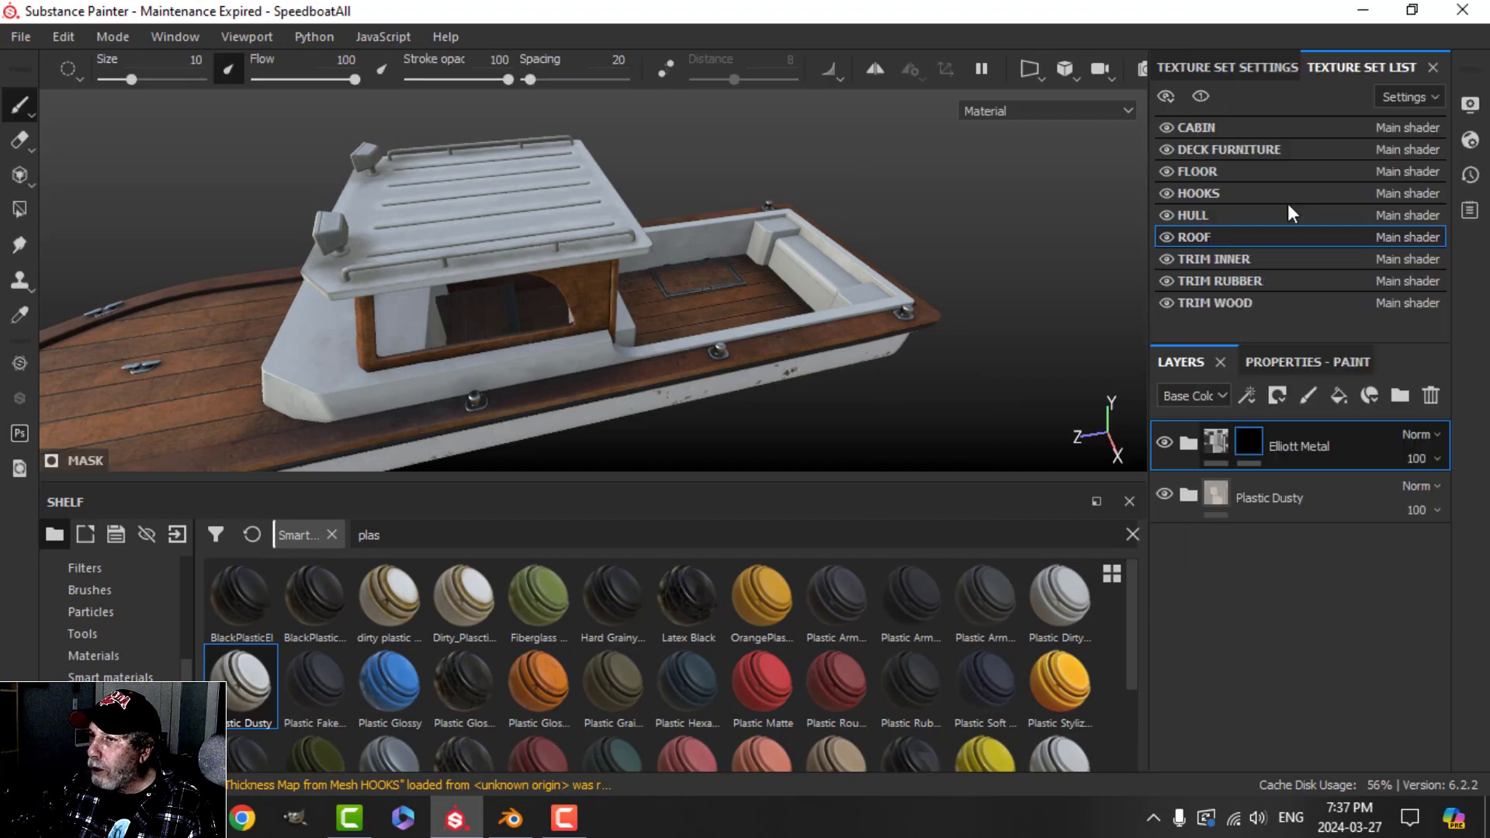
click(29, 209)
click(1324, 362)
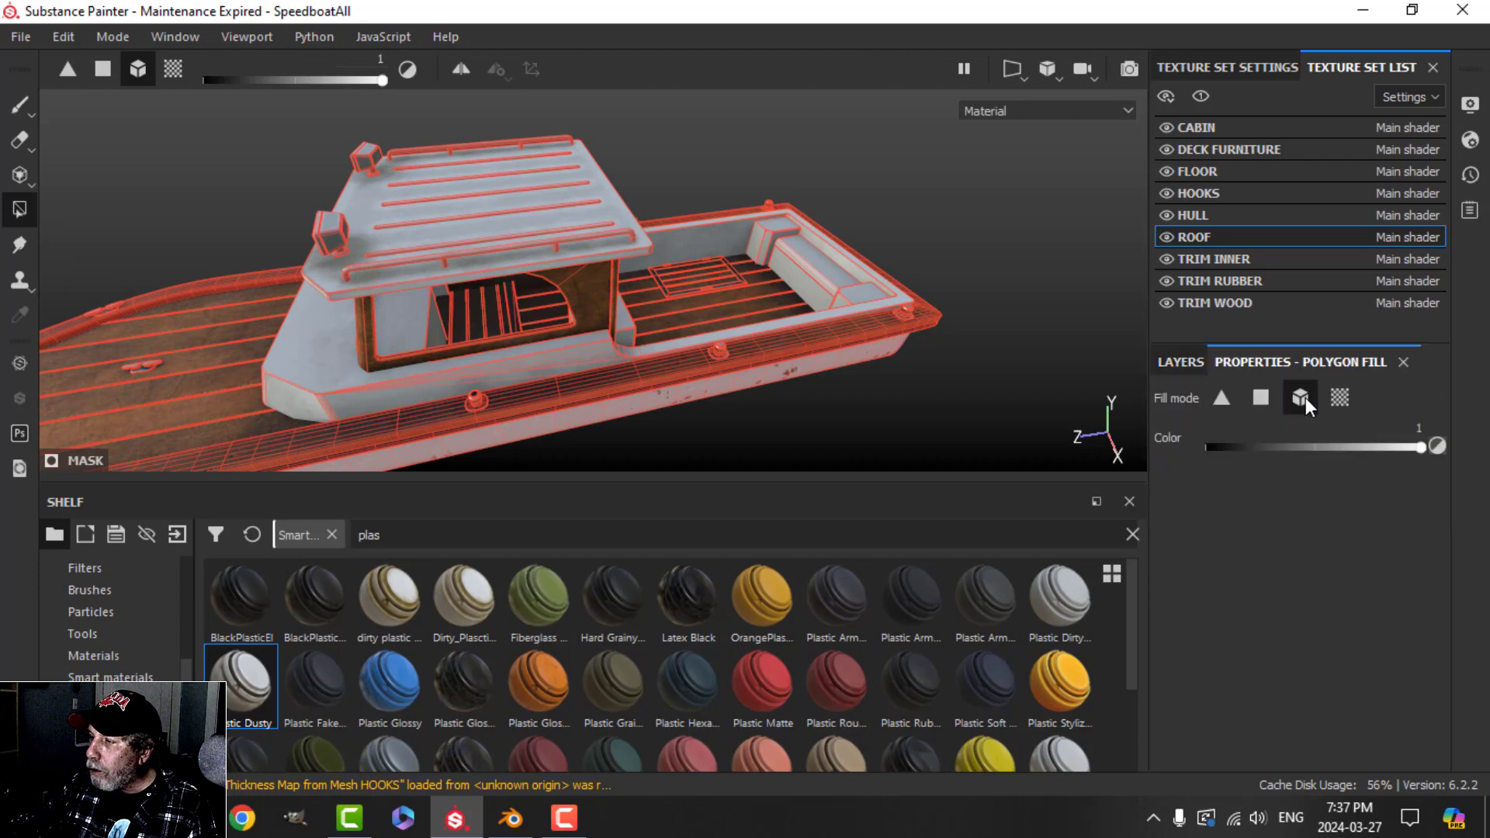
scroll(658, 283, up, 3)
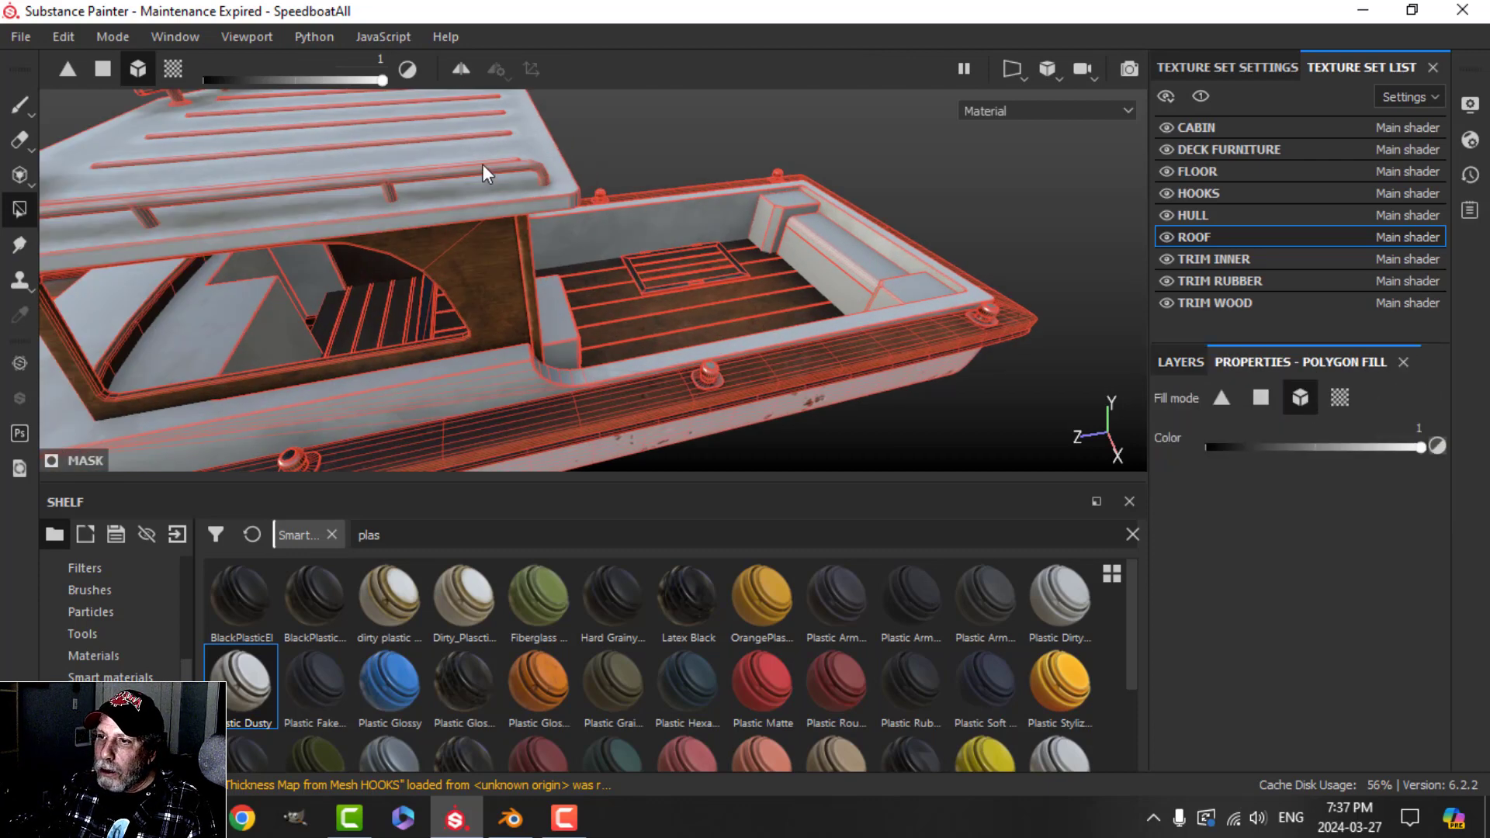
alt+drag(356, 230, 553, 318)
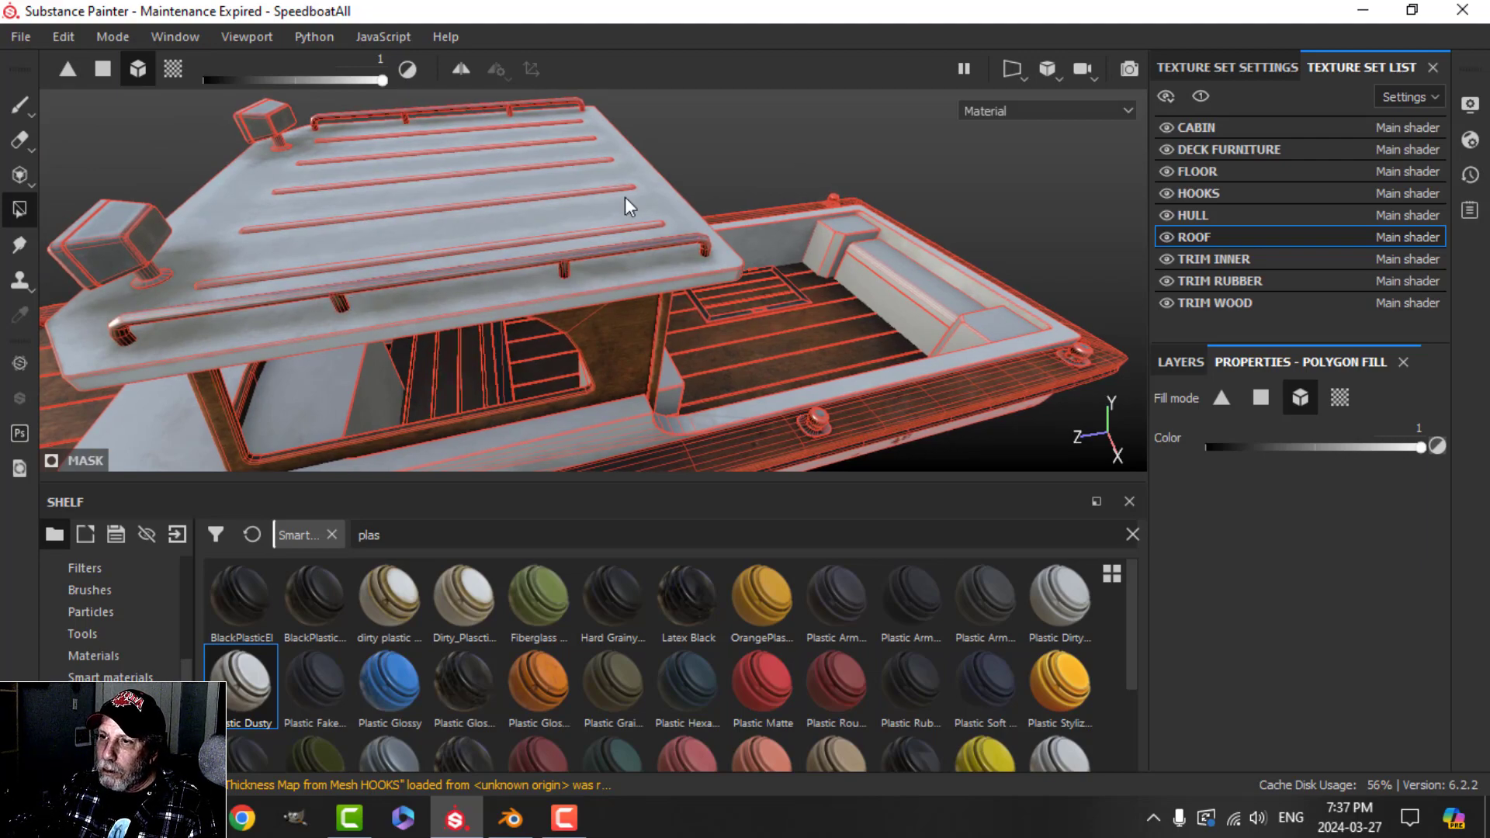
alt+drag(626, 197, 485, 297)
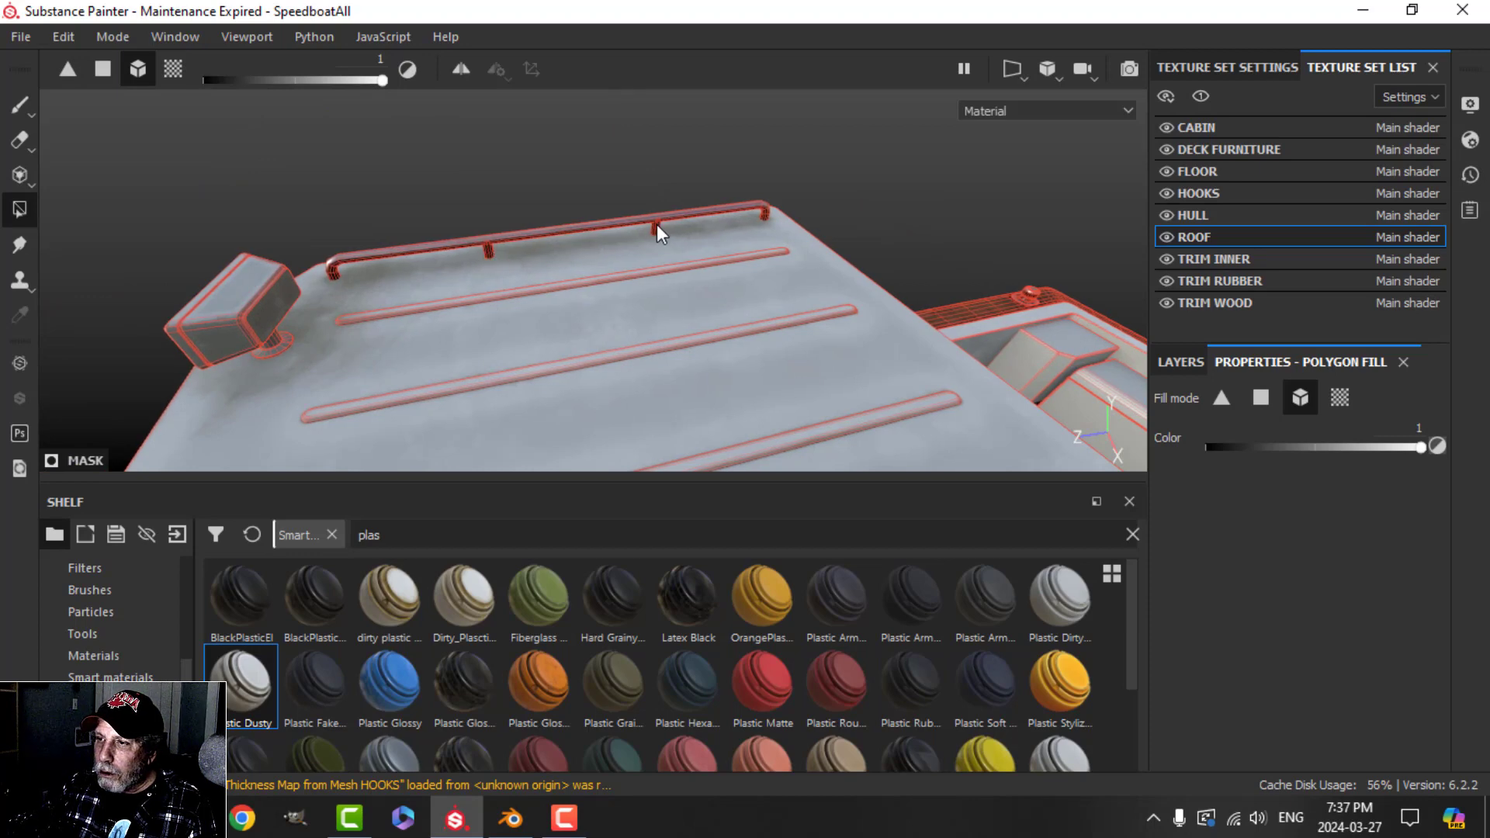
click(20, 105)
- Examine the roof, metal handrails, cabin and trim of the boat from several angles
mouse_move(334, 250)
alt+mouse_down()
mouse_move(638, 295)
mouse_move(543, 342)
mouse_move(565, 356)
mouse_move(799, 323)
mouse_move(714, 449)
mouse_move(874, 346)
mouse_move(604, 347)
mouse_move(403, 323)
mouse_move(636, 293)
alt+mouse_up()
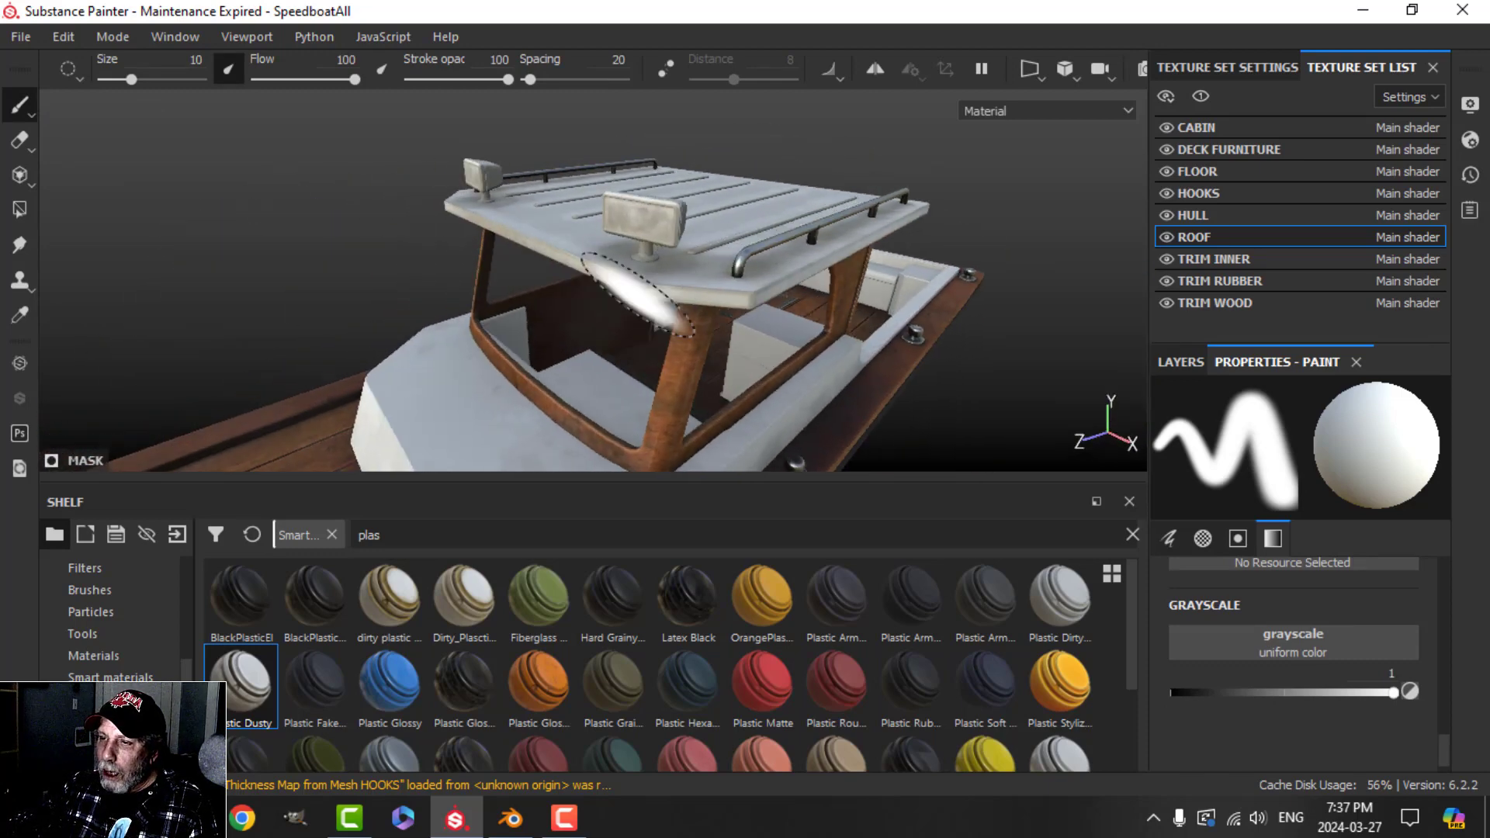
alt+drag(808, 316, 757, 311)
alt+drag(942, 350, 869, 302)
alt+middle_drag(831, 303, 496, 246)
alt+drag(501, 252, 538, 293)
alt+middle_drag(412, 285, 779, 294)
alt+drag(685, 295, 701, 289)
alt+middle_drag(641, 325, 762, 339)
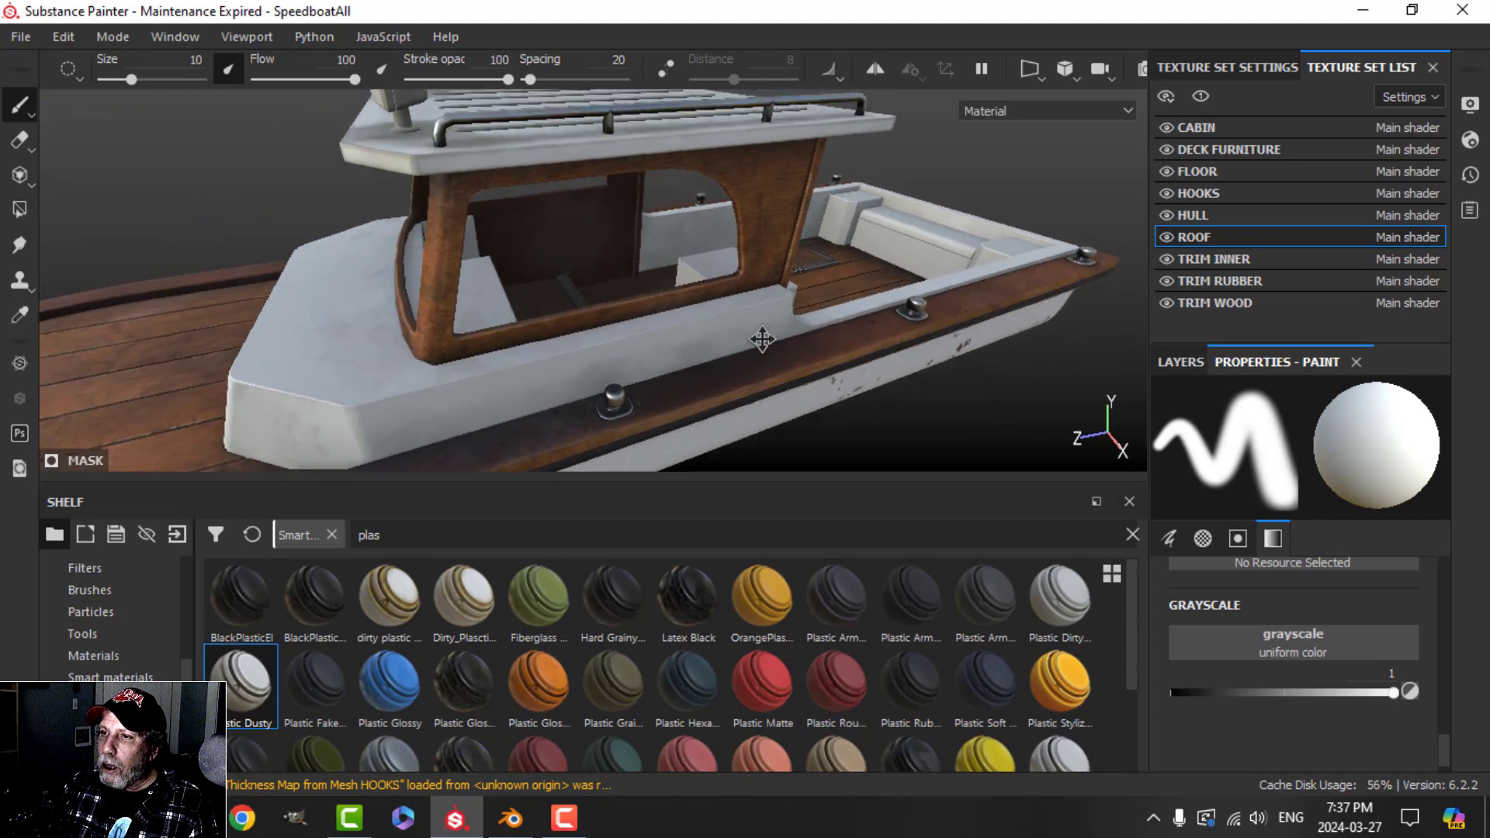
alt+drag(762, 339, 777, 308)
scroll(750, 375, down, 1)
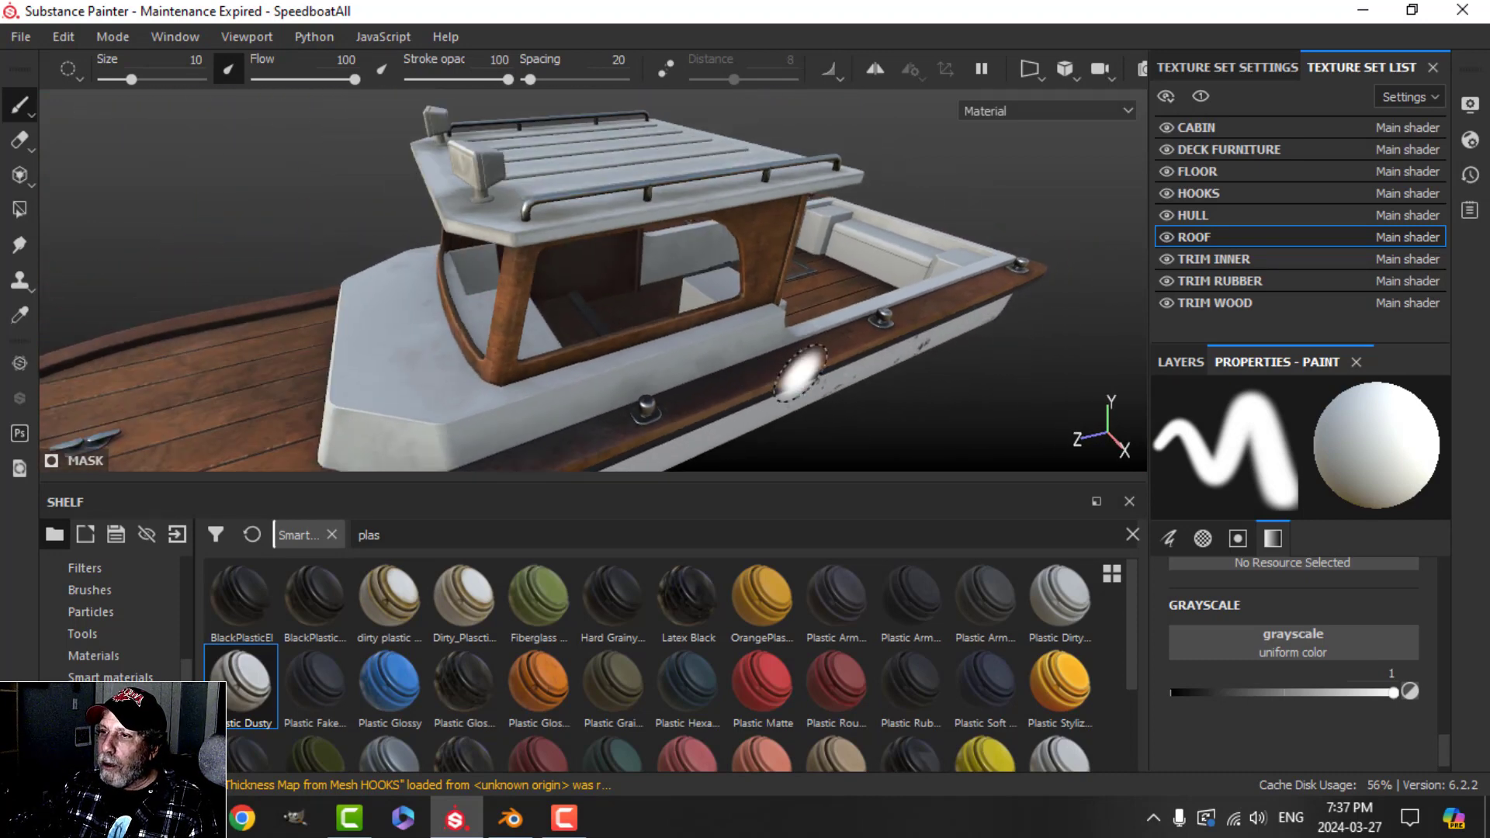
alt+drag(800, 374, 714, 349)
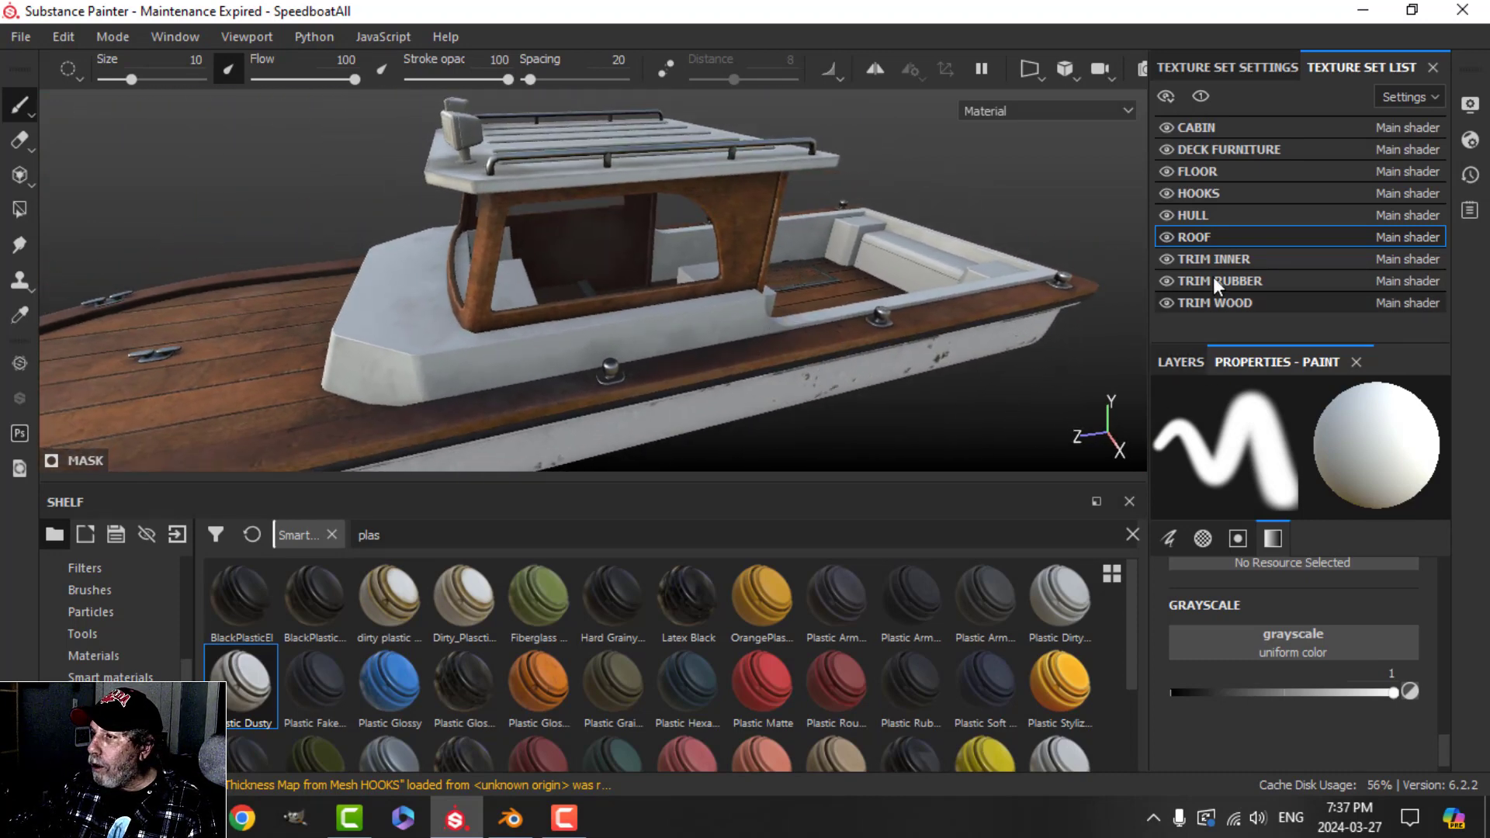
- In the TRIM INNER texture set, set the Level of the Dirt Edges mask generator to 0.16
click(1228, 258)
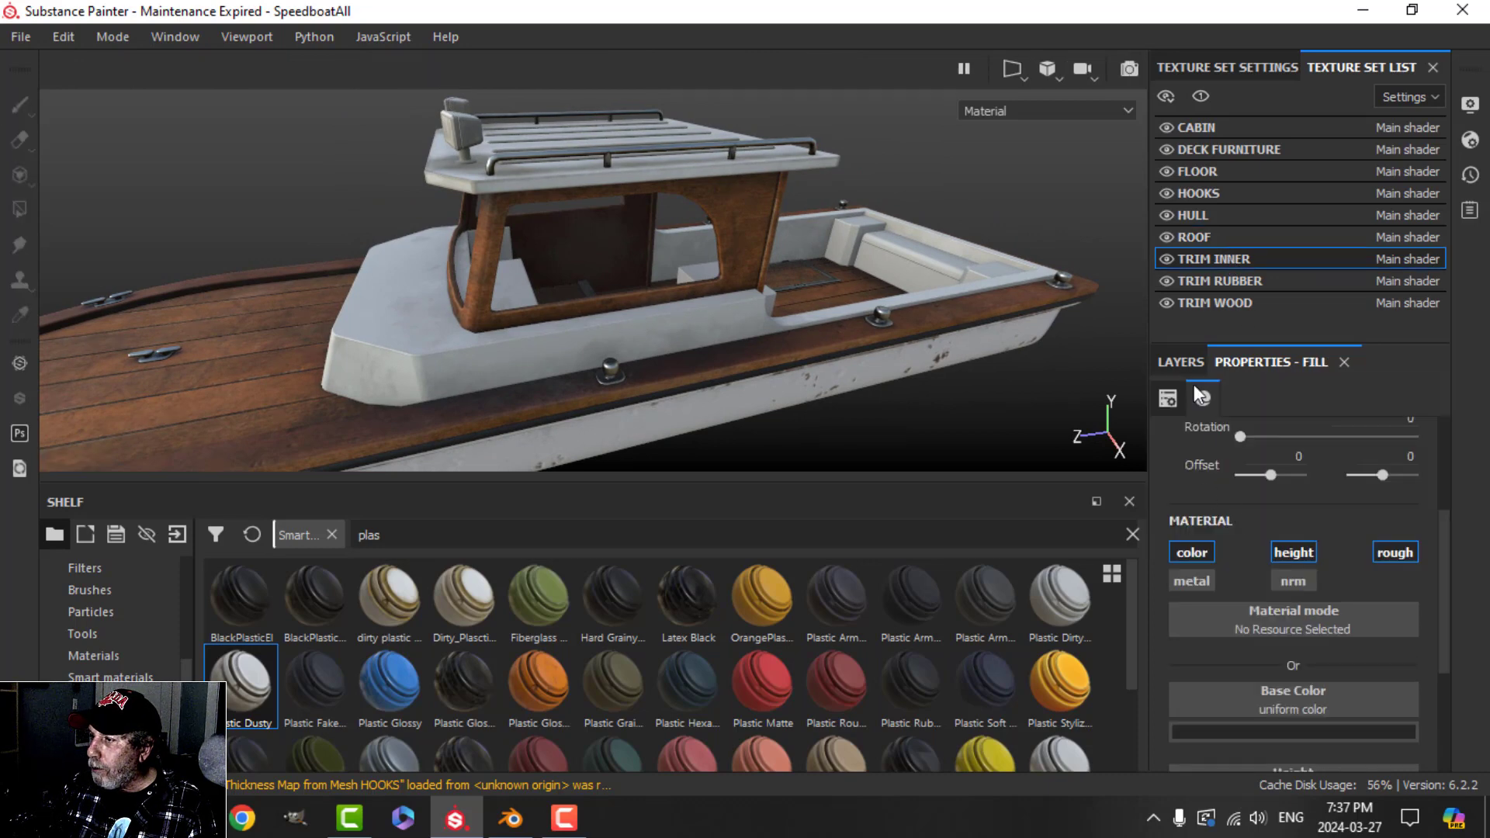
click(1181, 362)
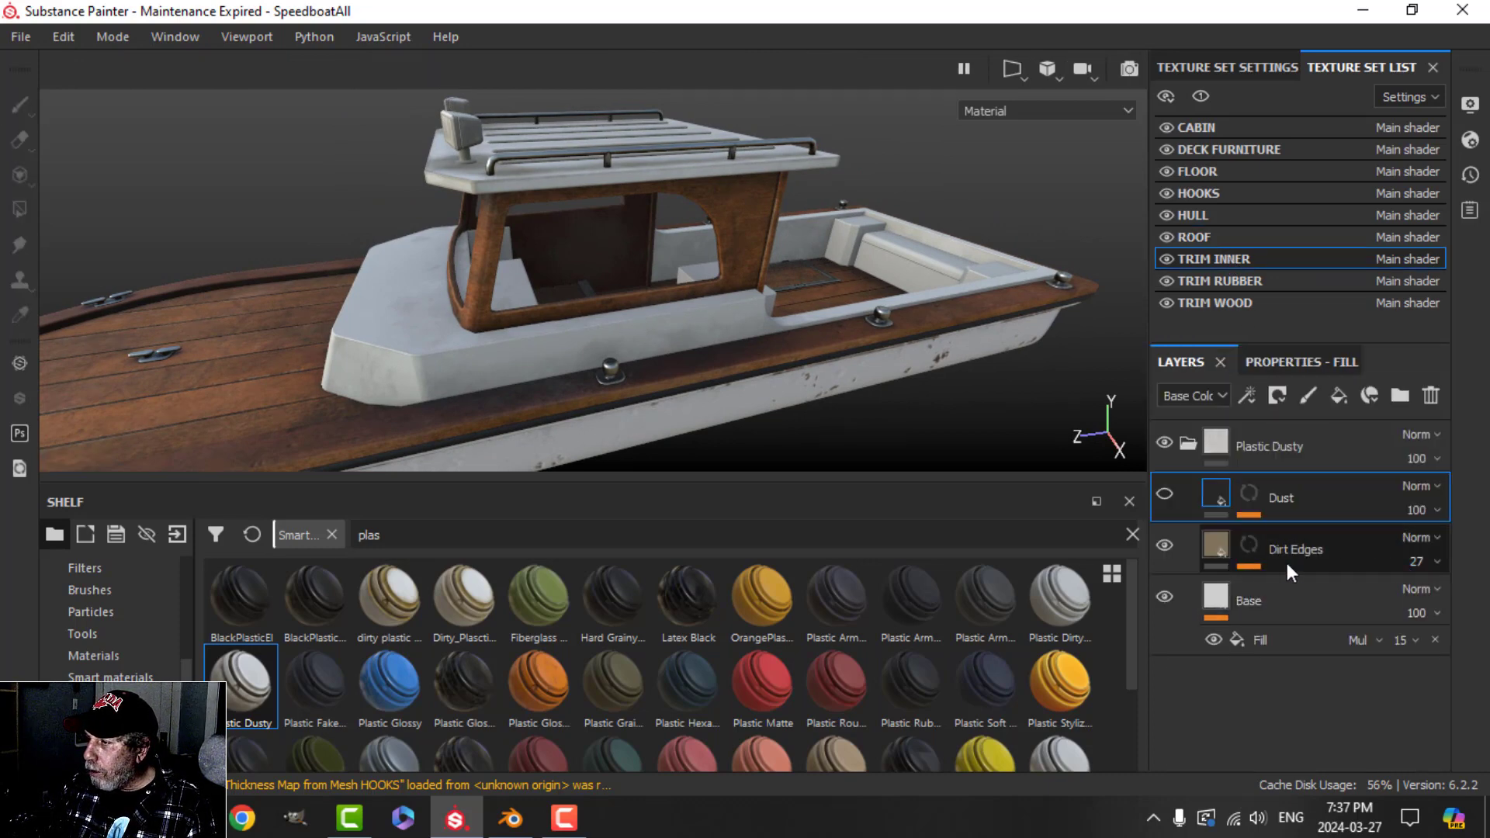
click(1223, 549)
click(1296, 363)
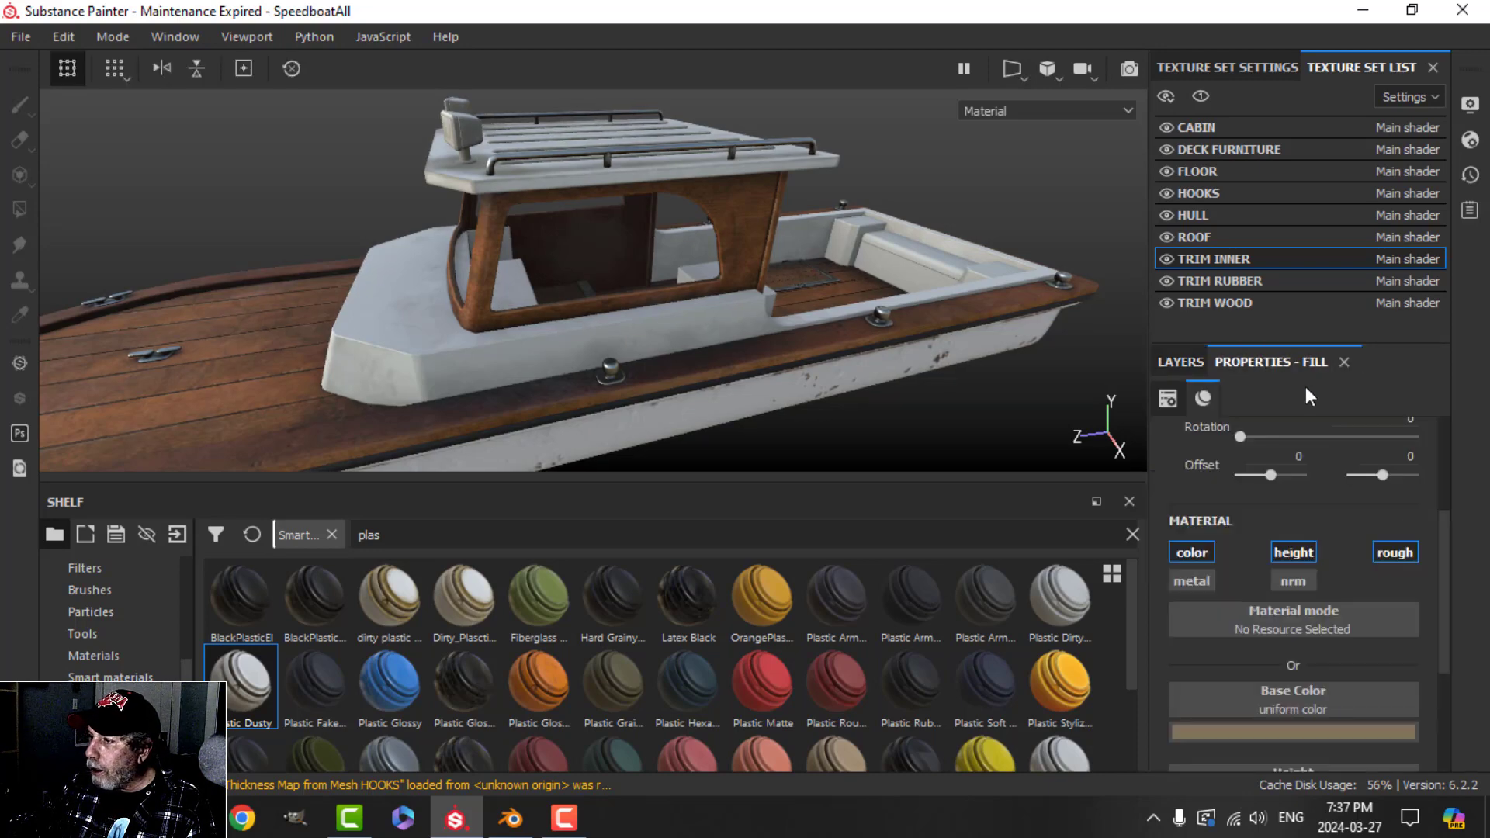
scroll(1289, 598, down, 3)
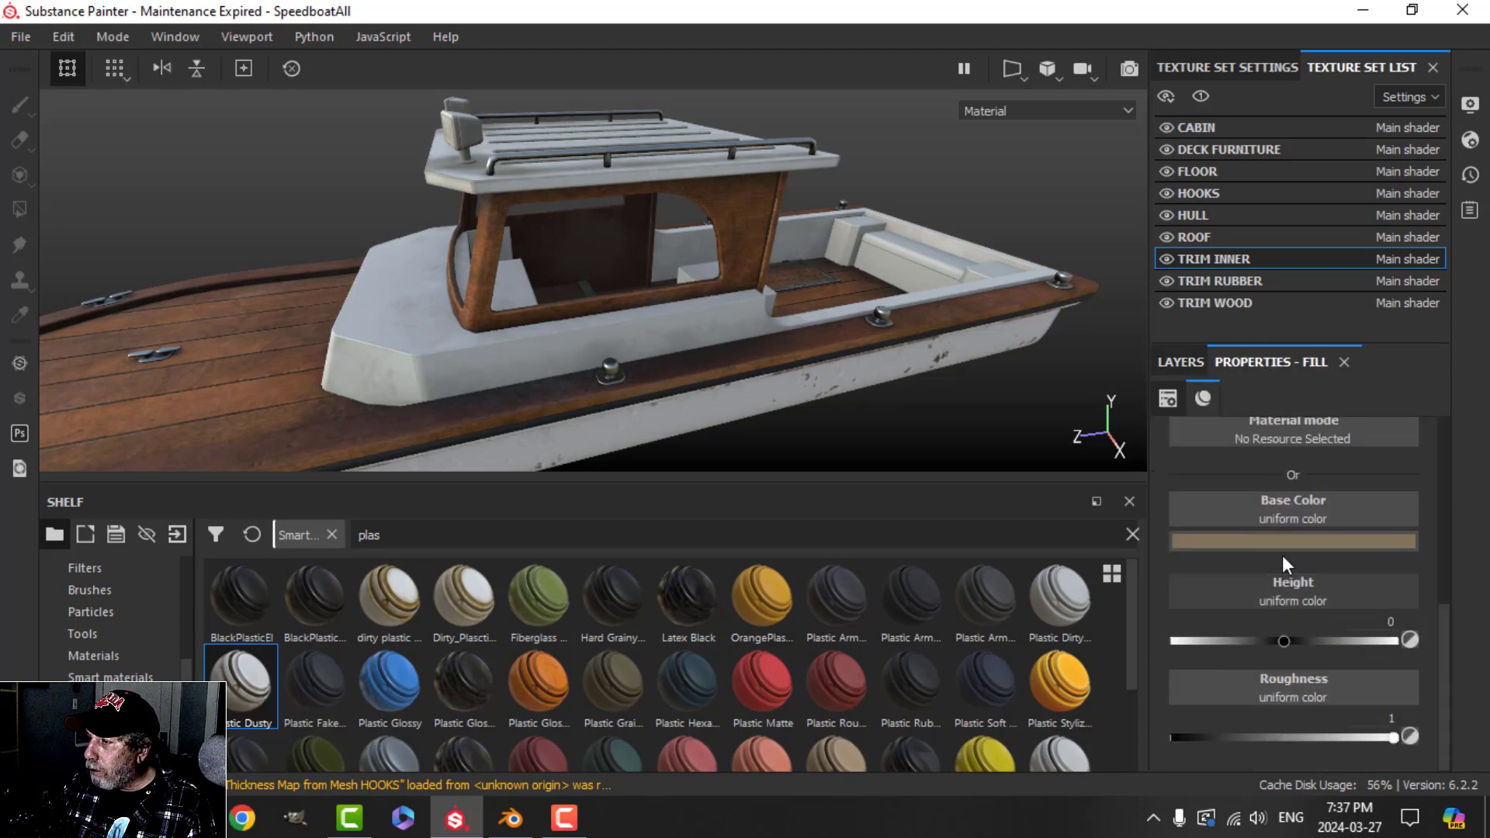
click(1181, 362)
click(1248, 553)
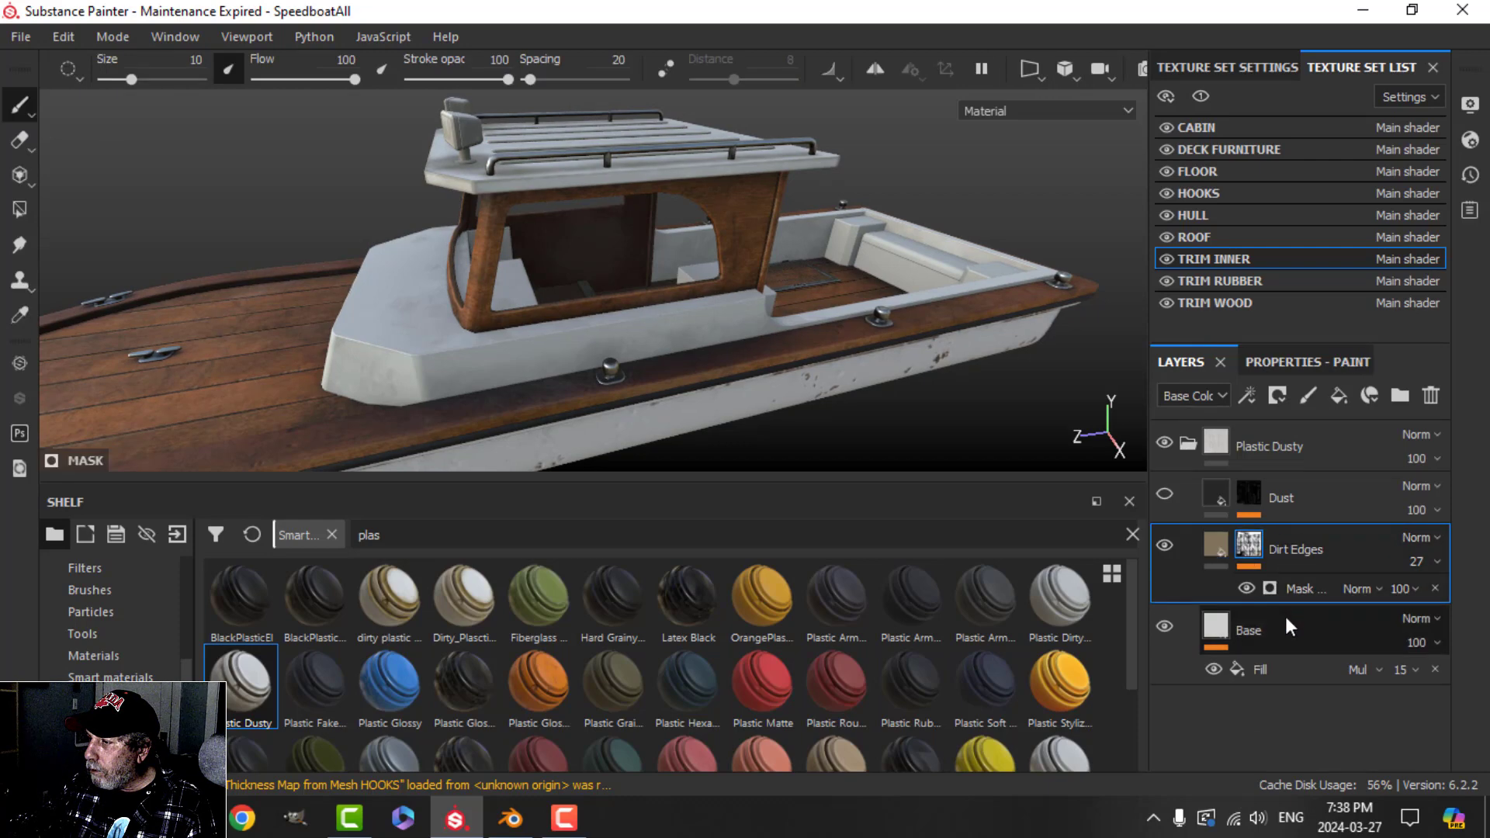
click(1292, 584)
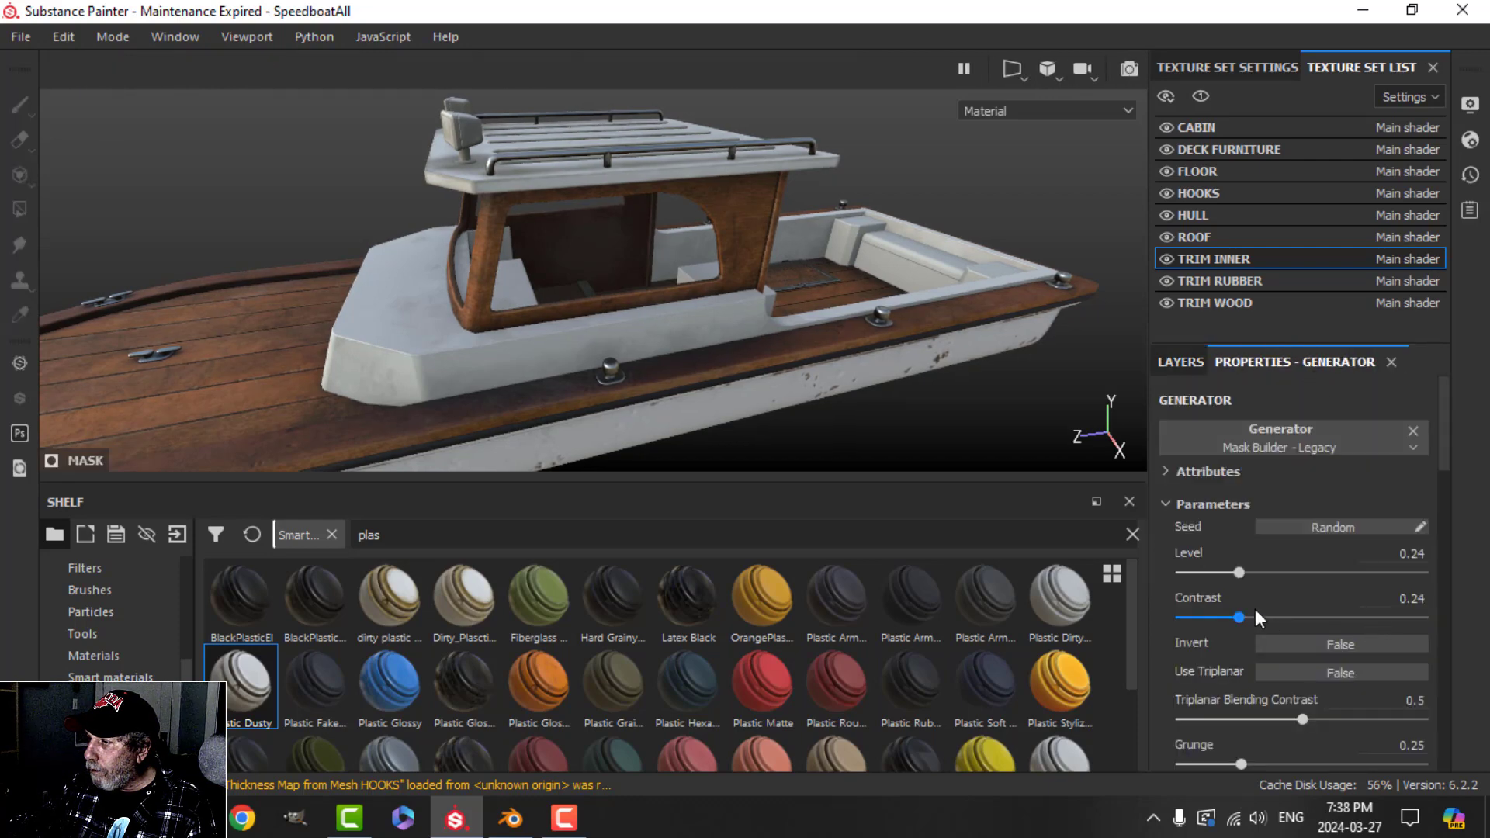
drag(1234, 575, 1218, 576)
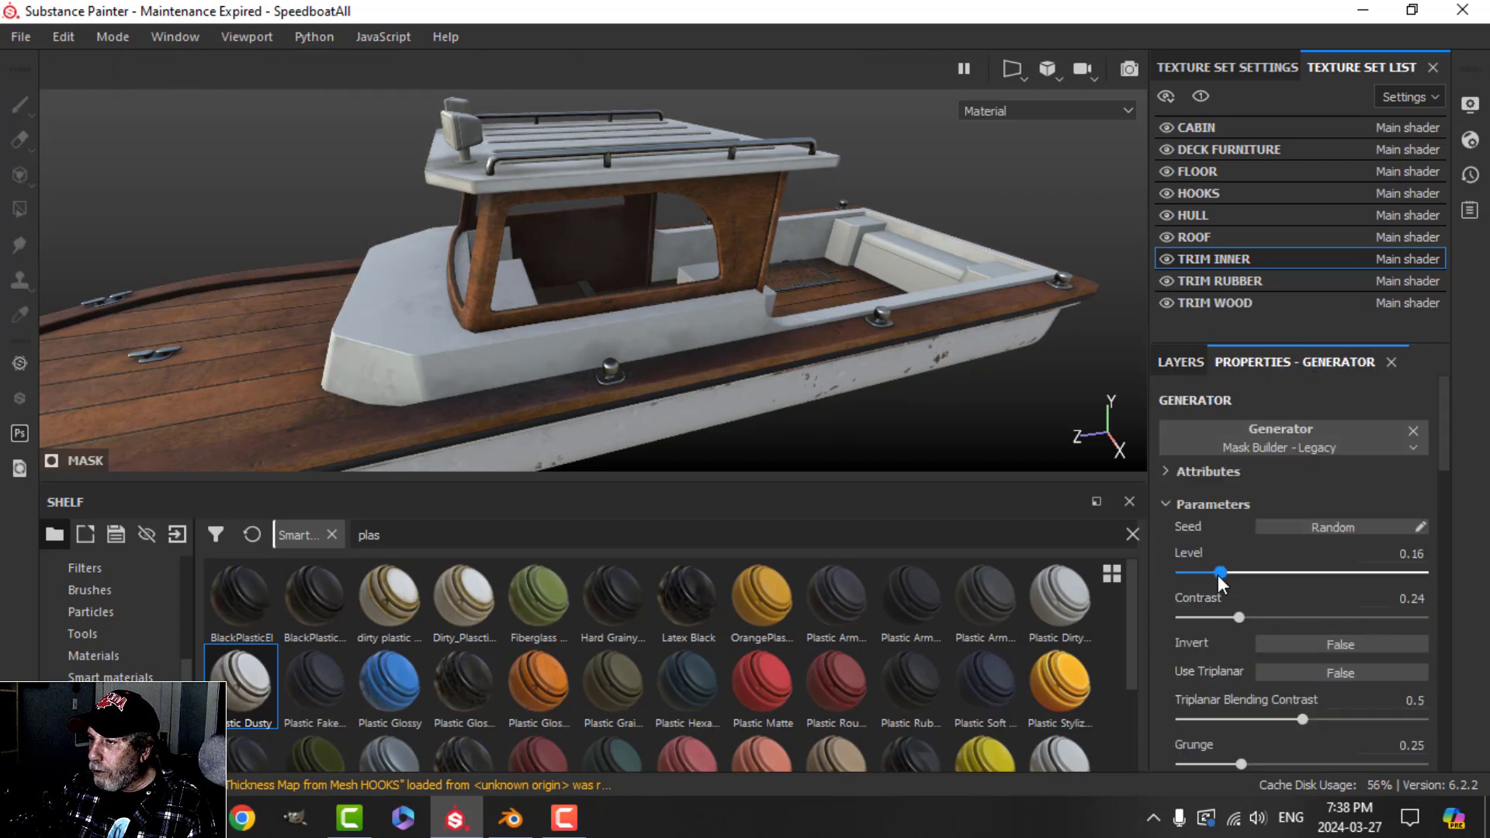
alt+drag(722, 323, 898, 315)
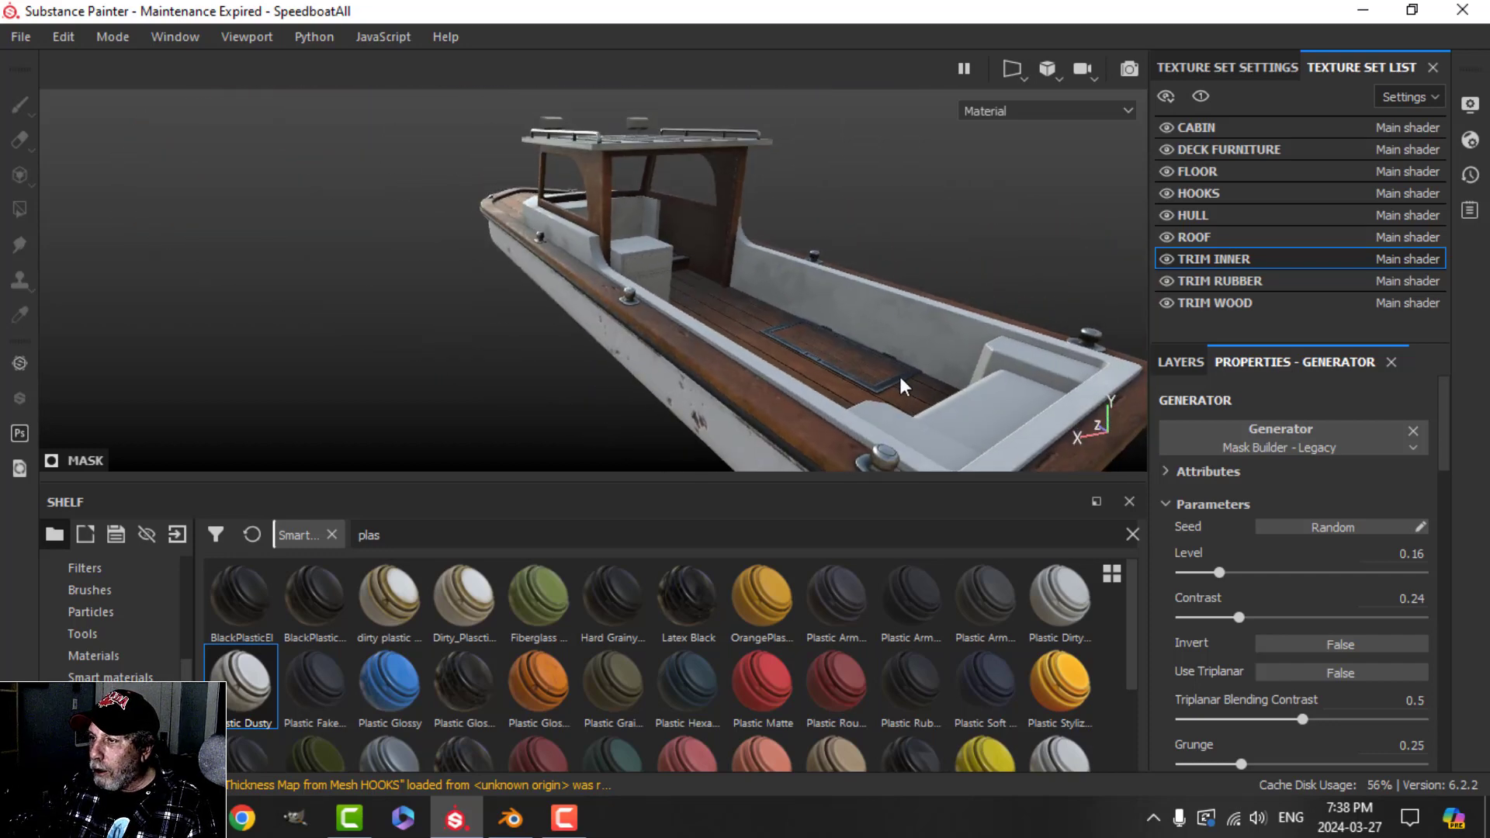
mouse_move(901, 375)
alt+mouse_down()
mouse_move(765, 370)
mouse_move(761, 326)
mouse_move(927, 361)
mouse_move(738, 393)
mouse_move(893, 388)
alt+mouse_up()
- Collapse the Plastic Dusty group and add a fill layer above it with only the color and roughness channels enabled
click(1184, 365)
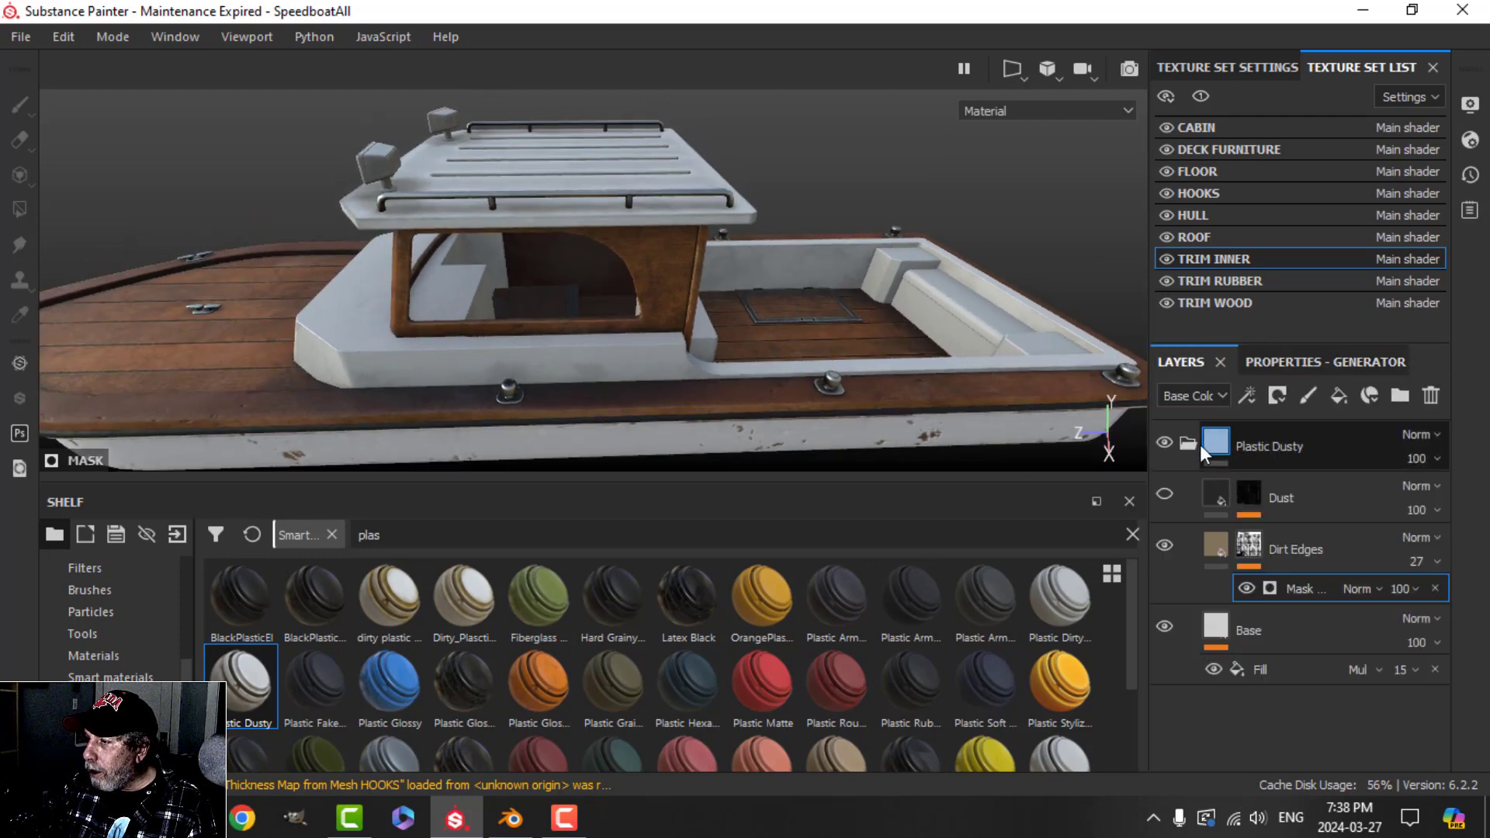
click(1199, 444)
click(1290, 450)
click(1339, 396)
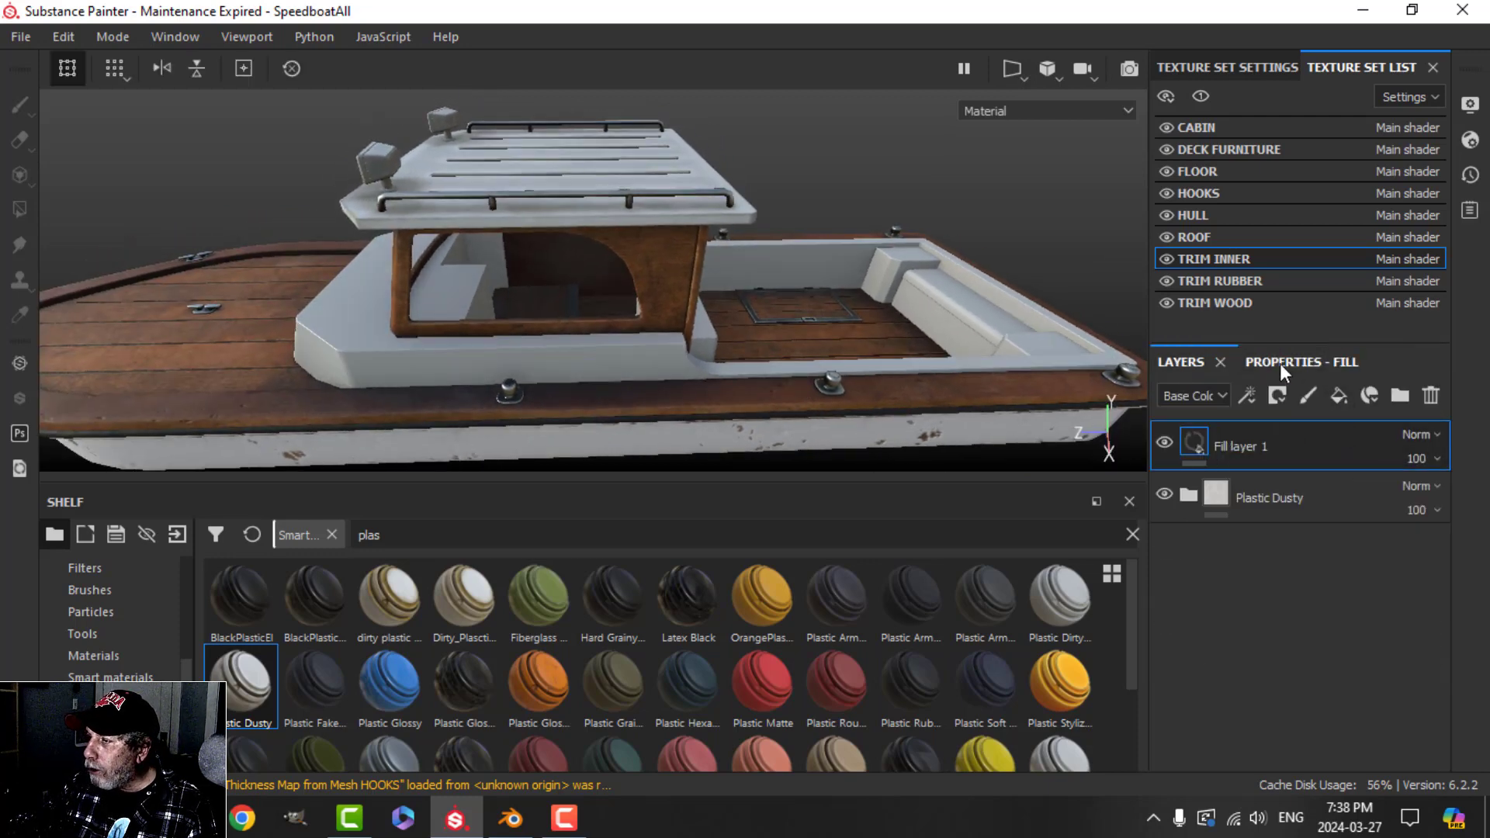
click(1281, 365)
click(1179, 362)
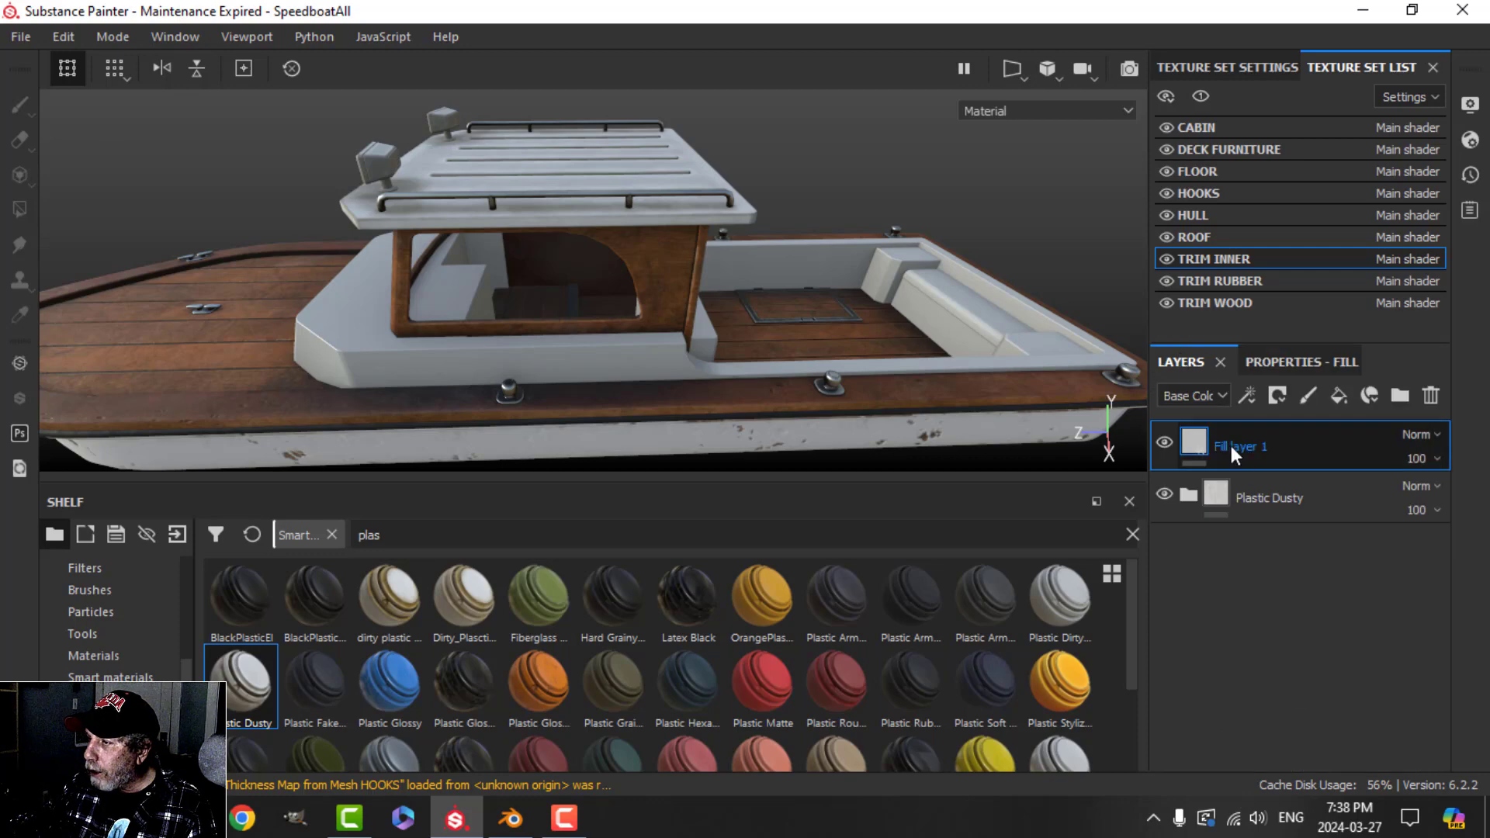
click(1274, 364)
scroll(1266, 573, up, 1)
alt+click(1209, 618)
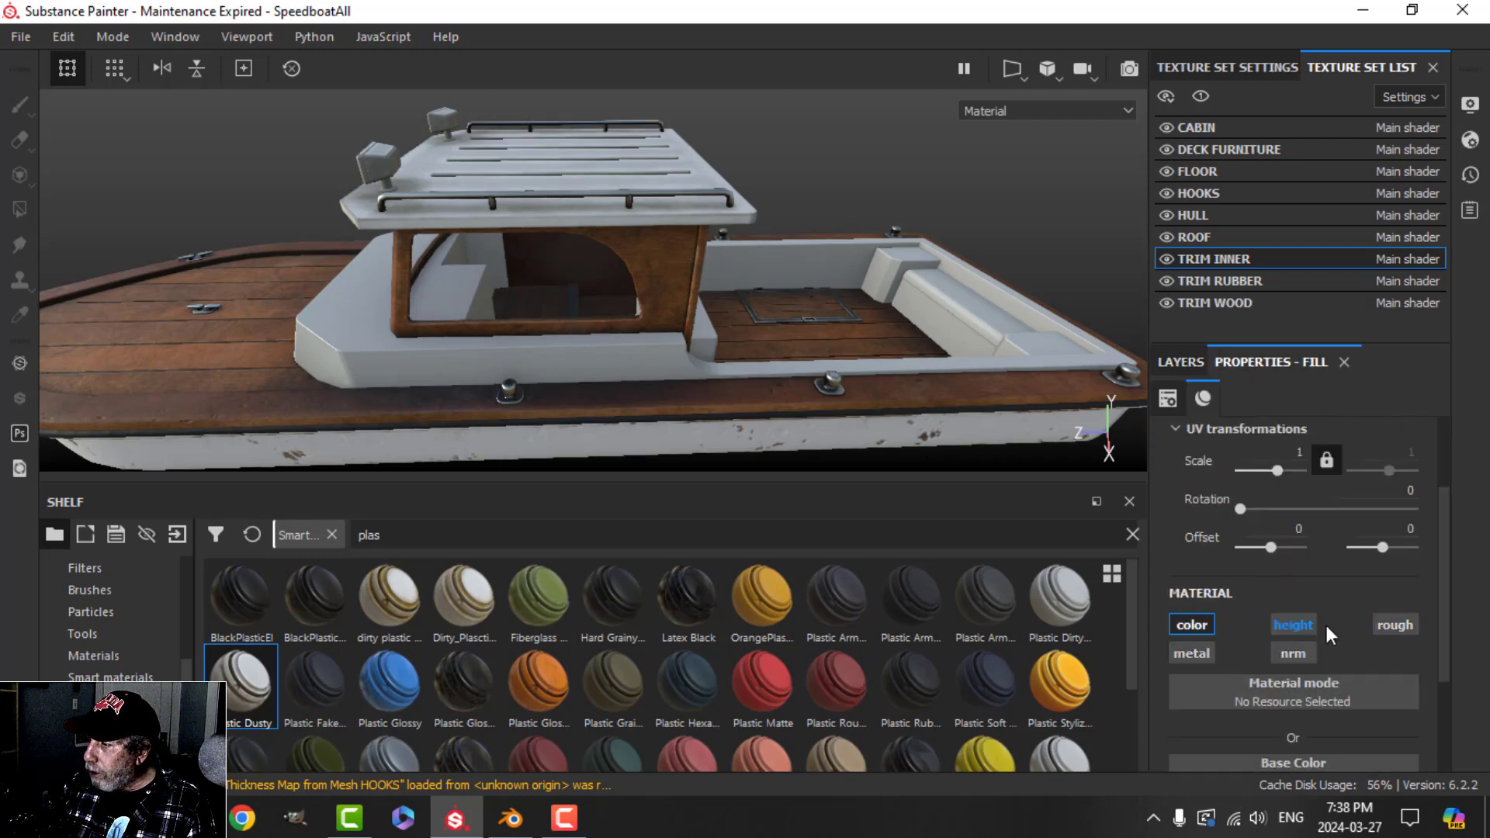
click(1390, 624)
- Raise the new fill layer's roughness and set its base color to near-black
scroll(1311, 664, down, 3)
drag(1226, 734, 1283, 737)
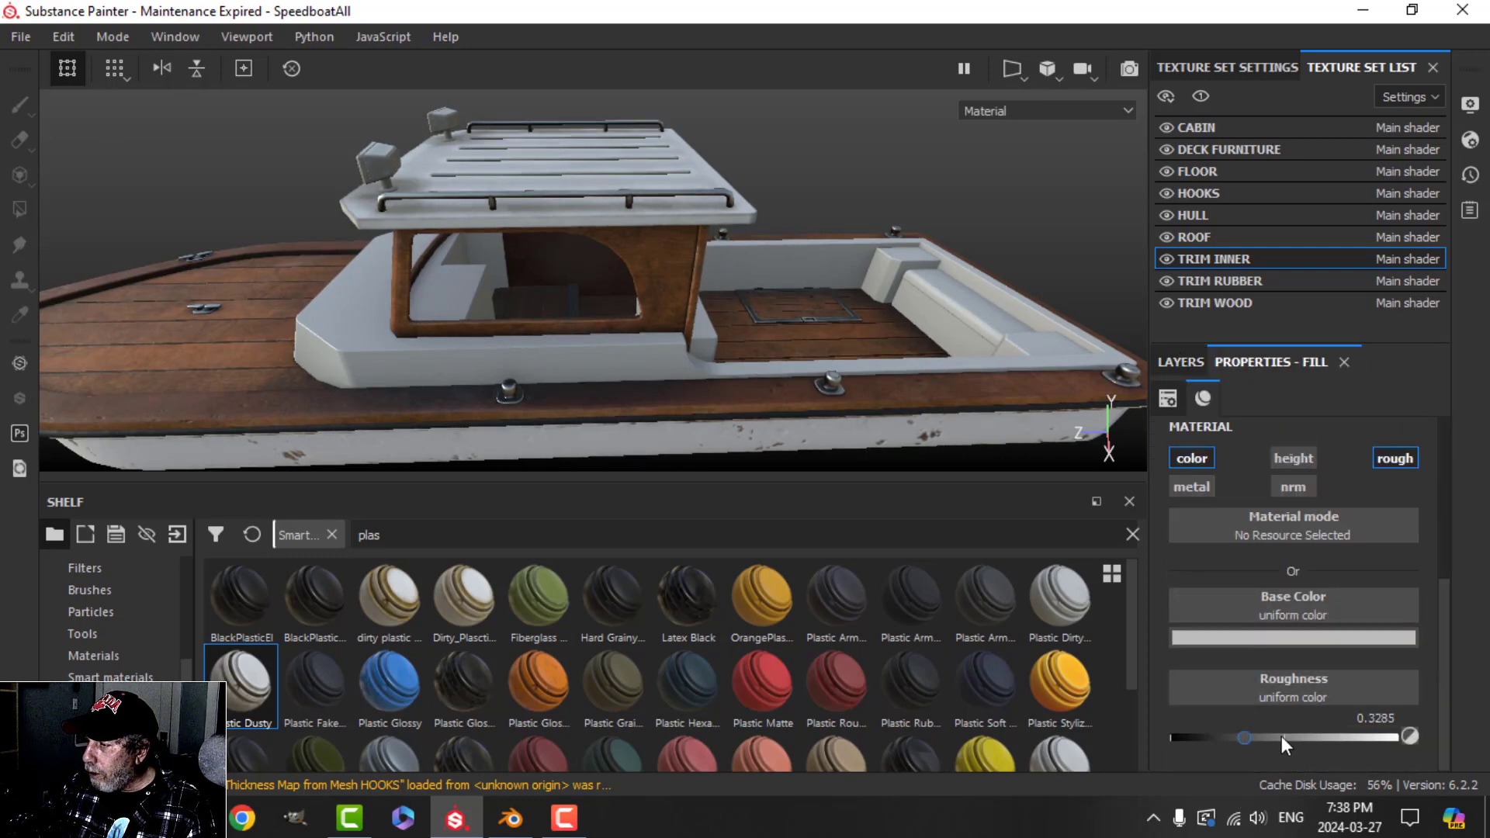
click(1320, 638)
drag(1219, 569, 1184, 569)
- Add a black mask with a Dirt generator to the fill layer and set the Dirt Level to 0.34
click(1185, 362)
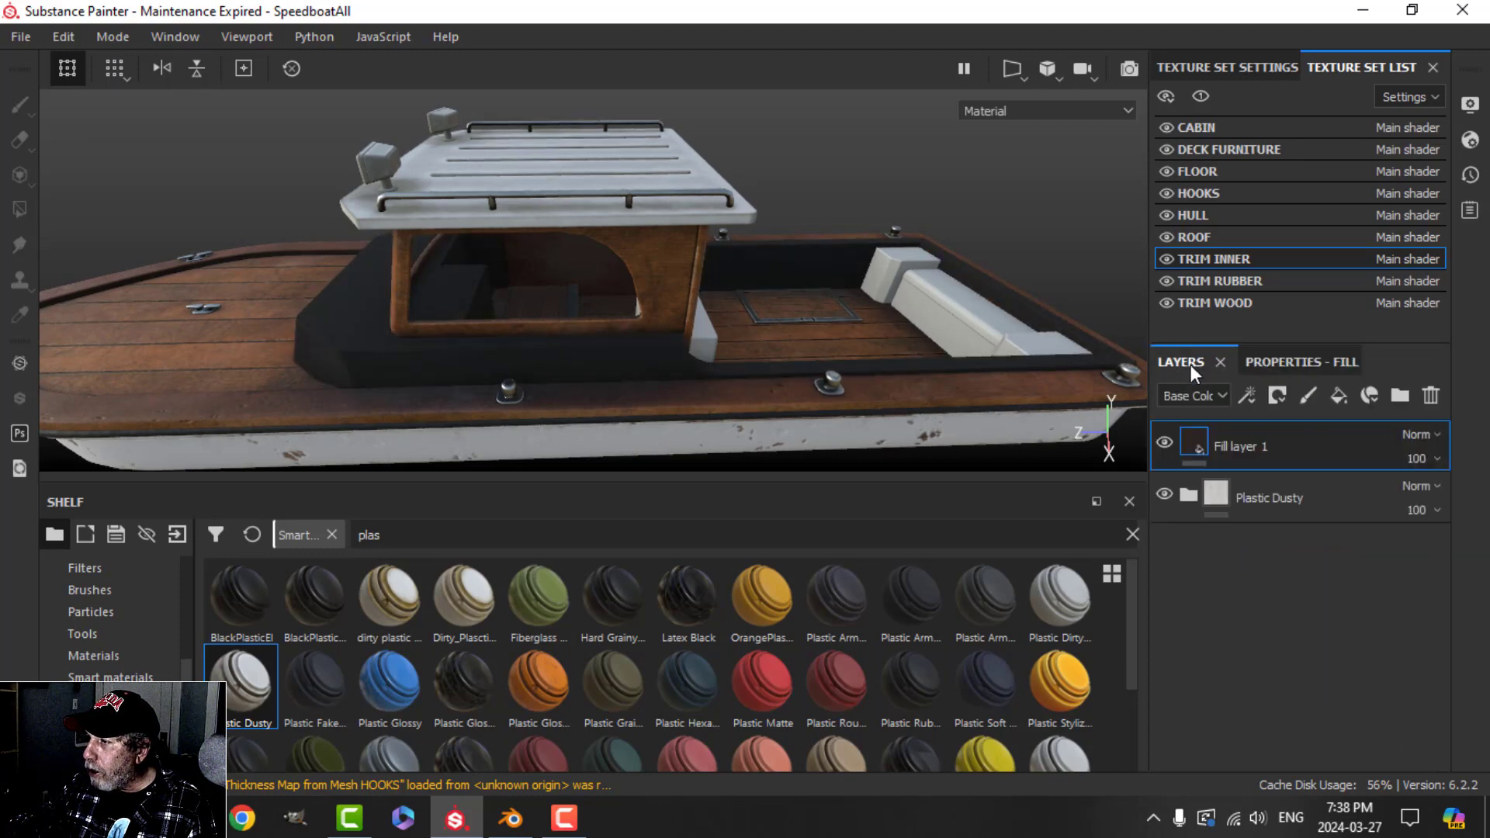
click(1278, 396)
click(1312, 440)
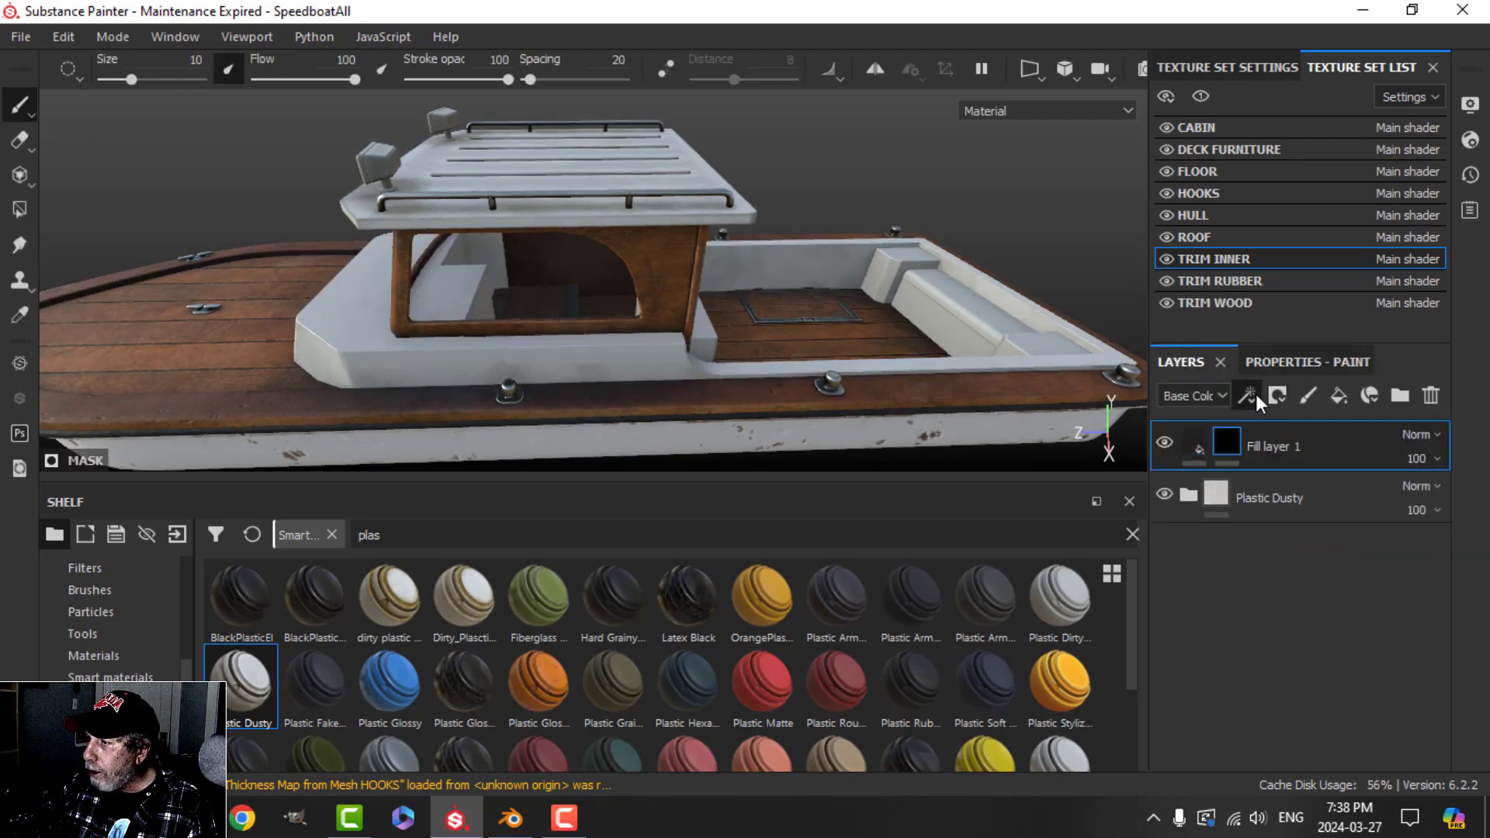
click(1248, 395)
click(1280, 432)
click(1290, 363)
click(1289, 432)
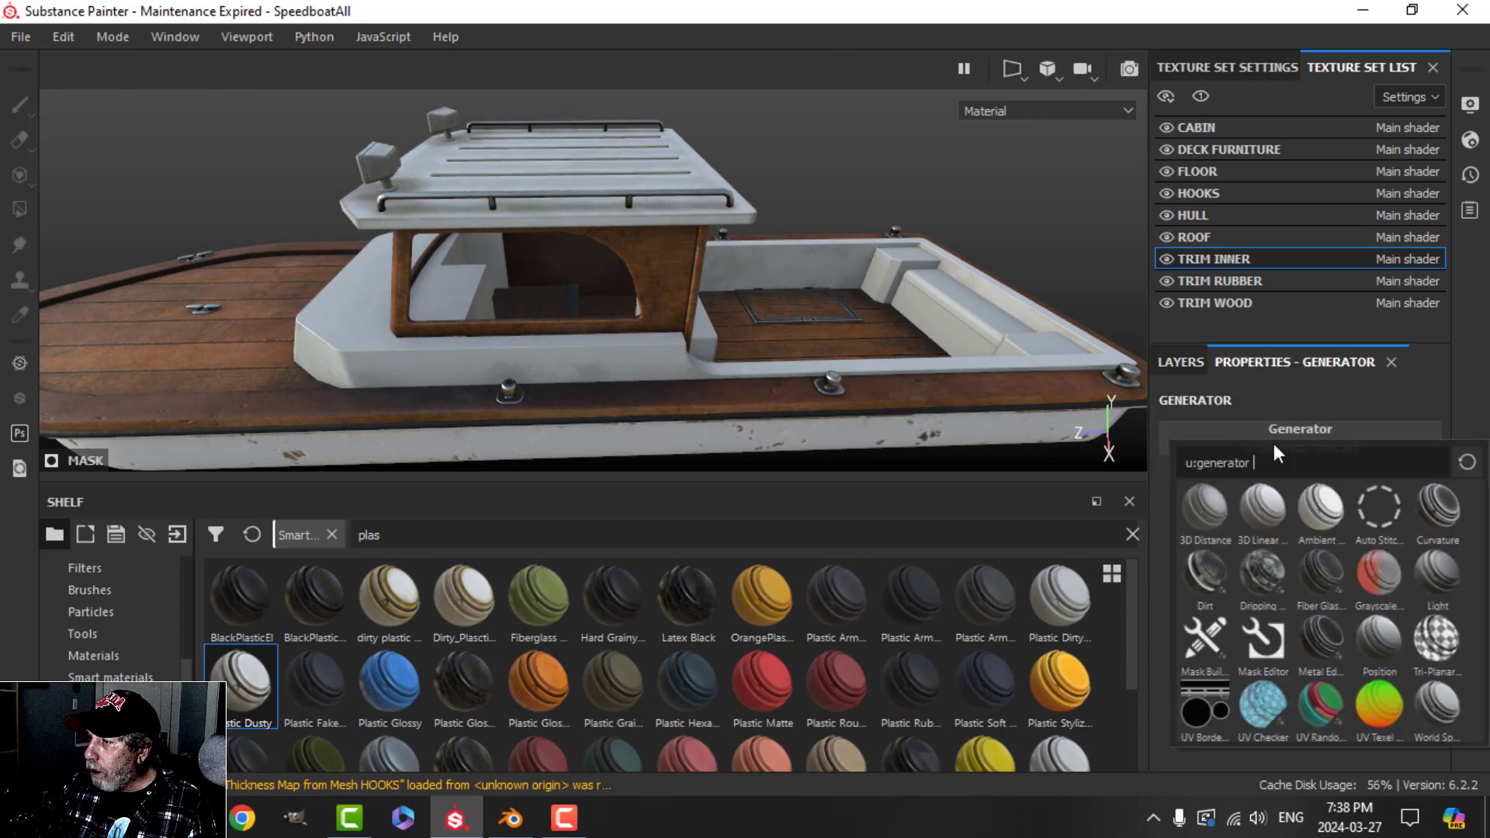
click(1205, 573)
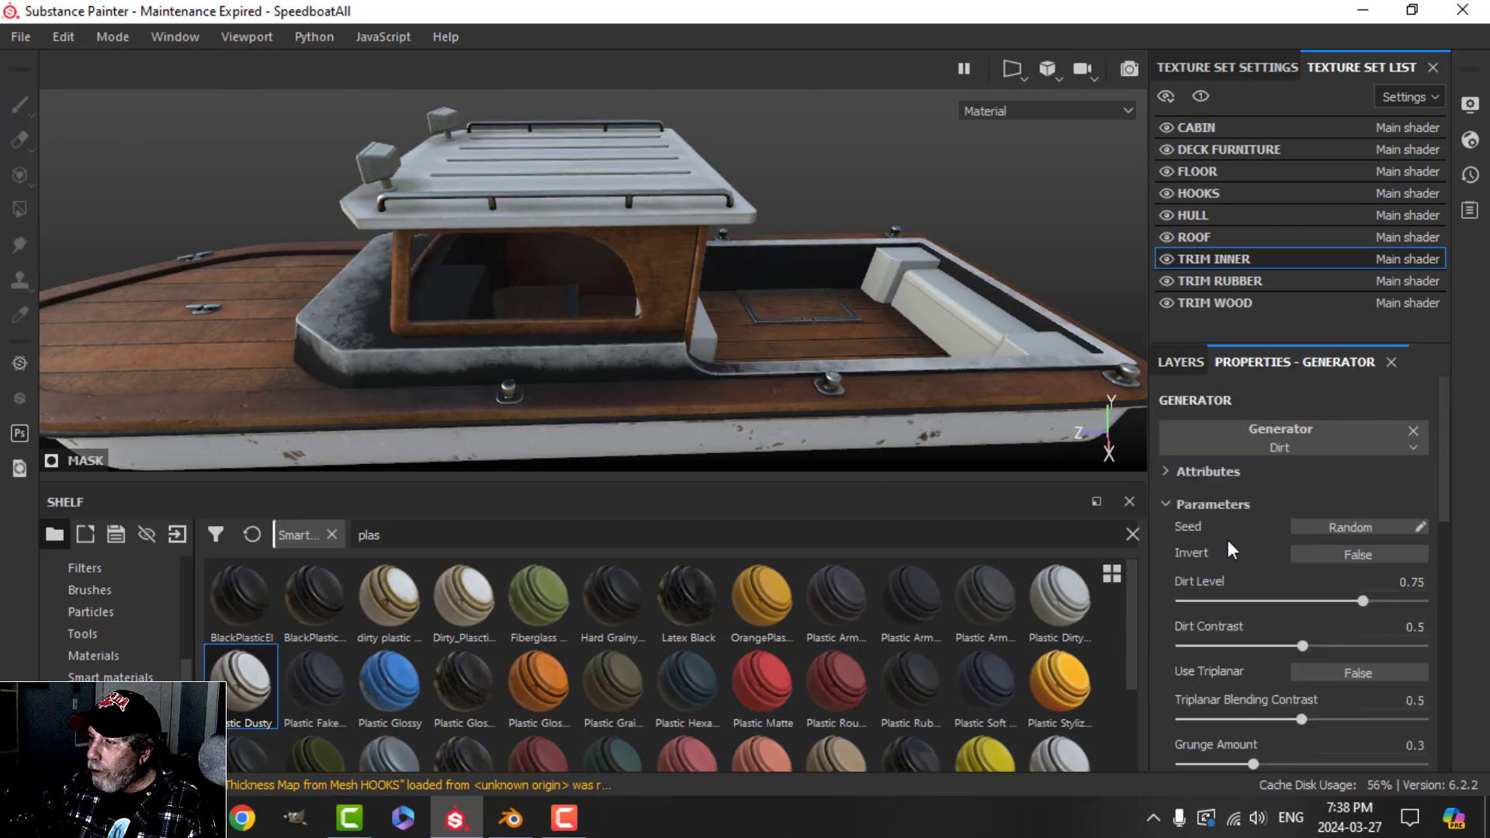
drag(1375, 599, 1263, 599)
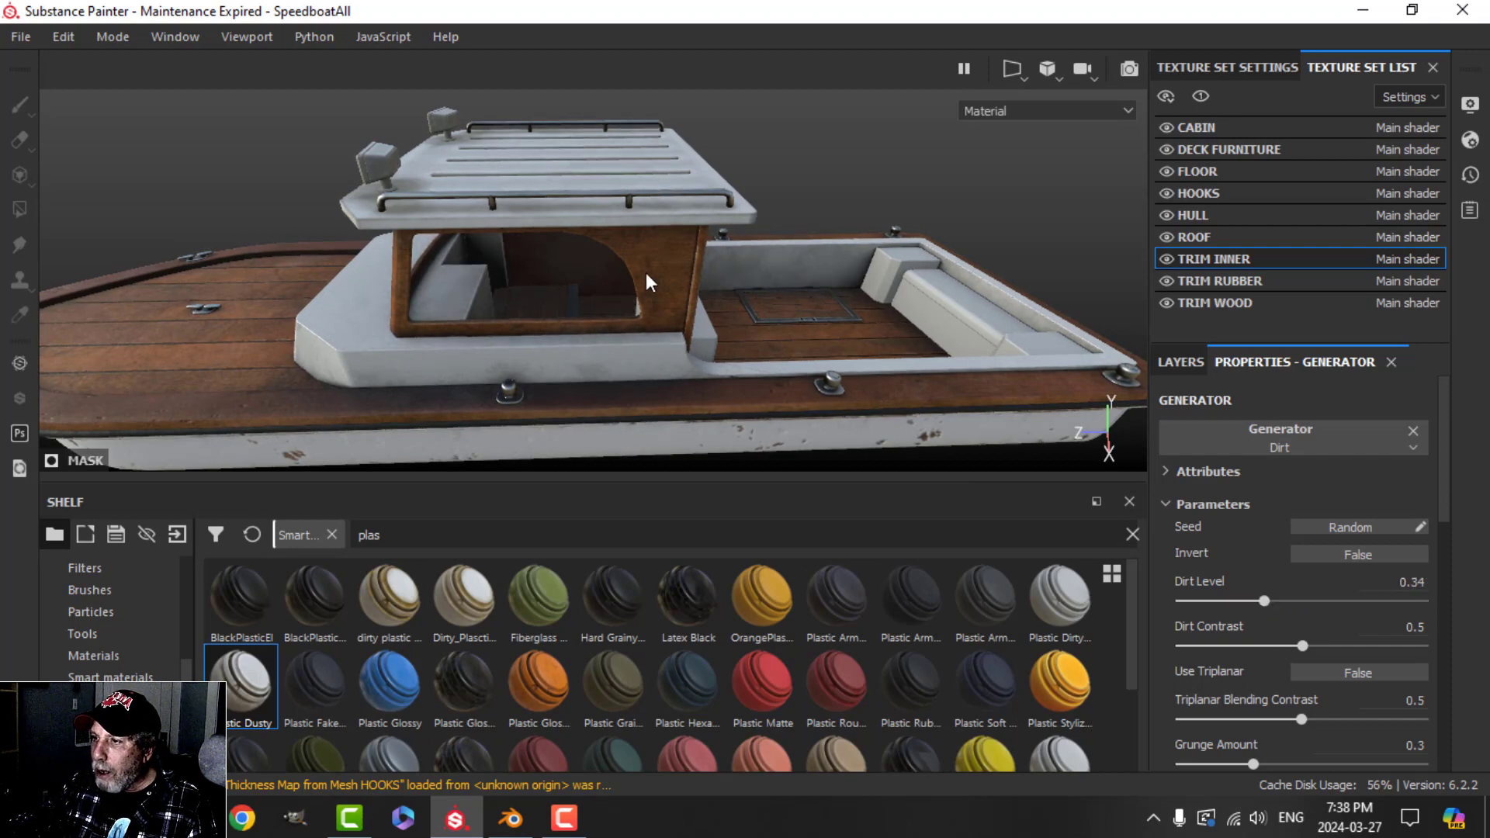
alt+drag(761, 319, 718, 344)
- Compare the trim with the dirt fill layer hidden and shown, and set the Dirt generator's opacity to 77
click(1172, 362)
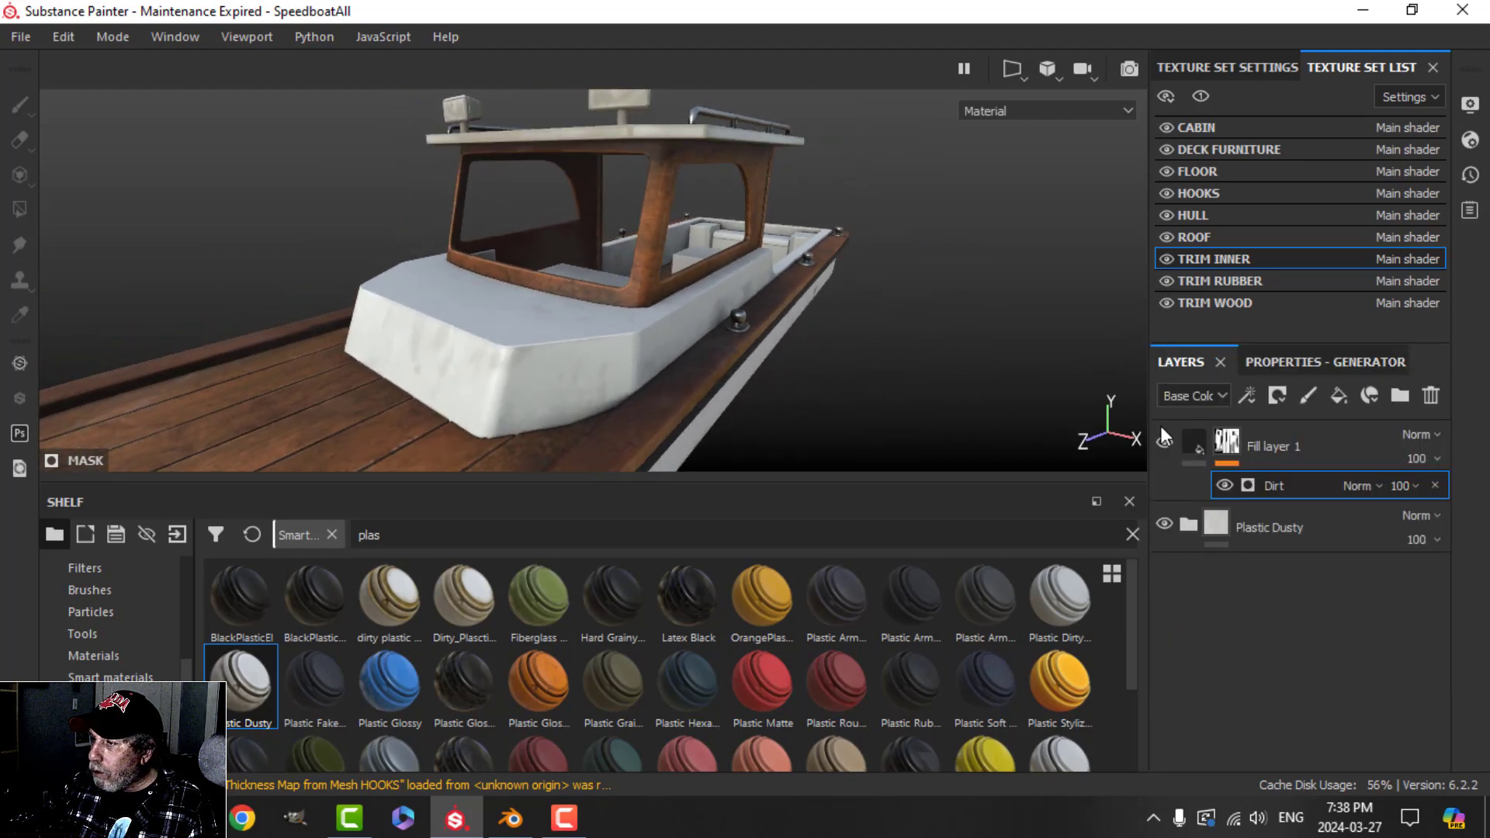
click(1161, 444)
click(1161, 444)
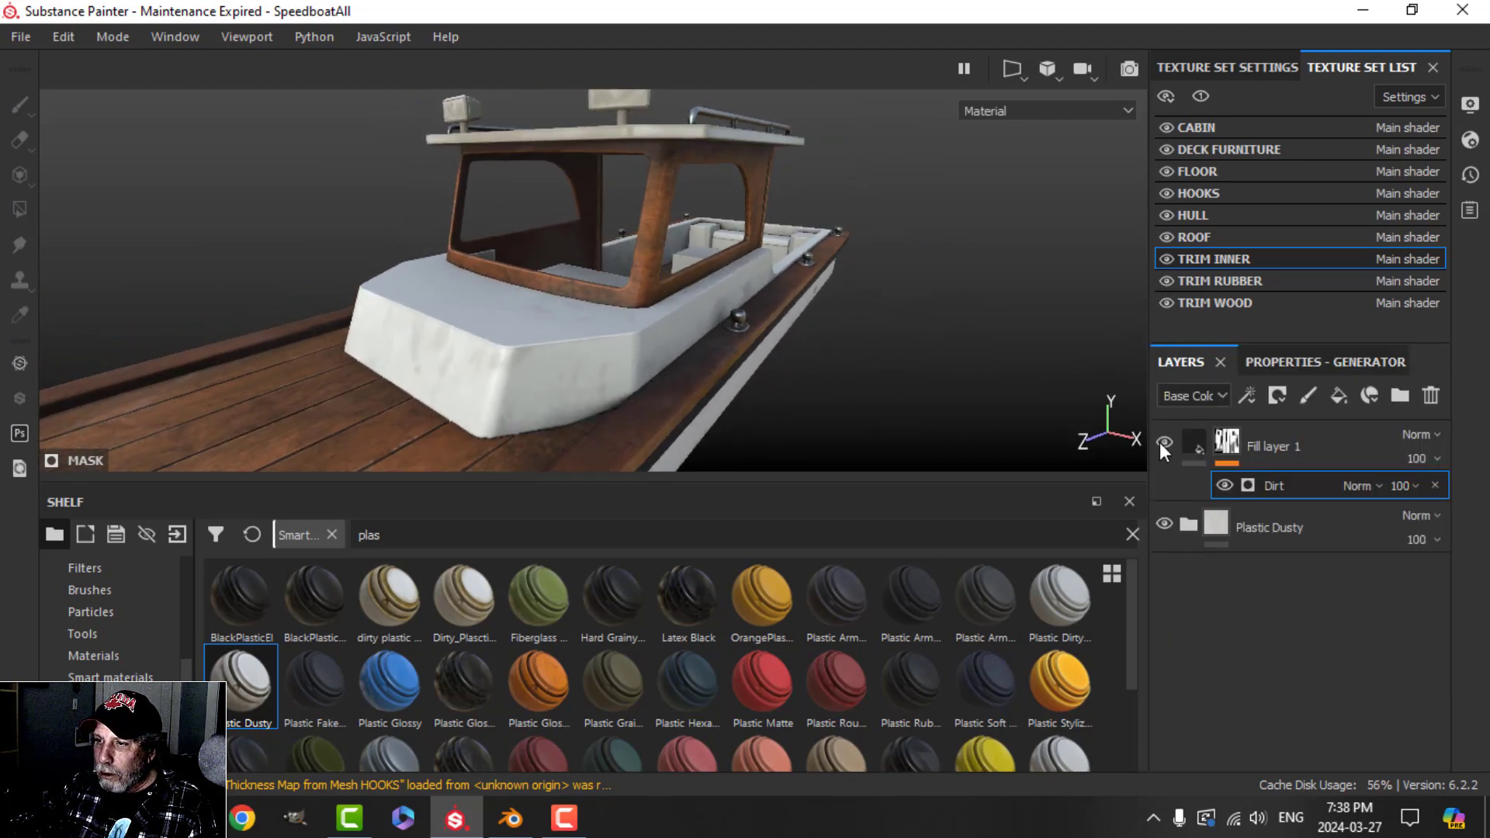
click(1162, 444)
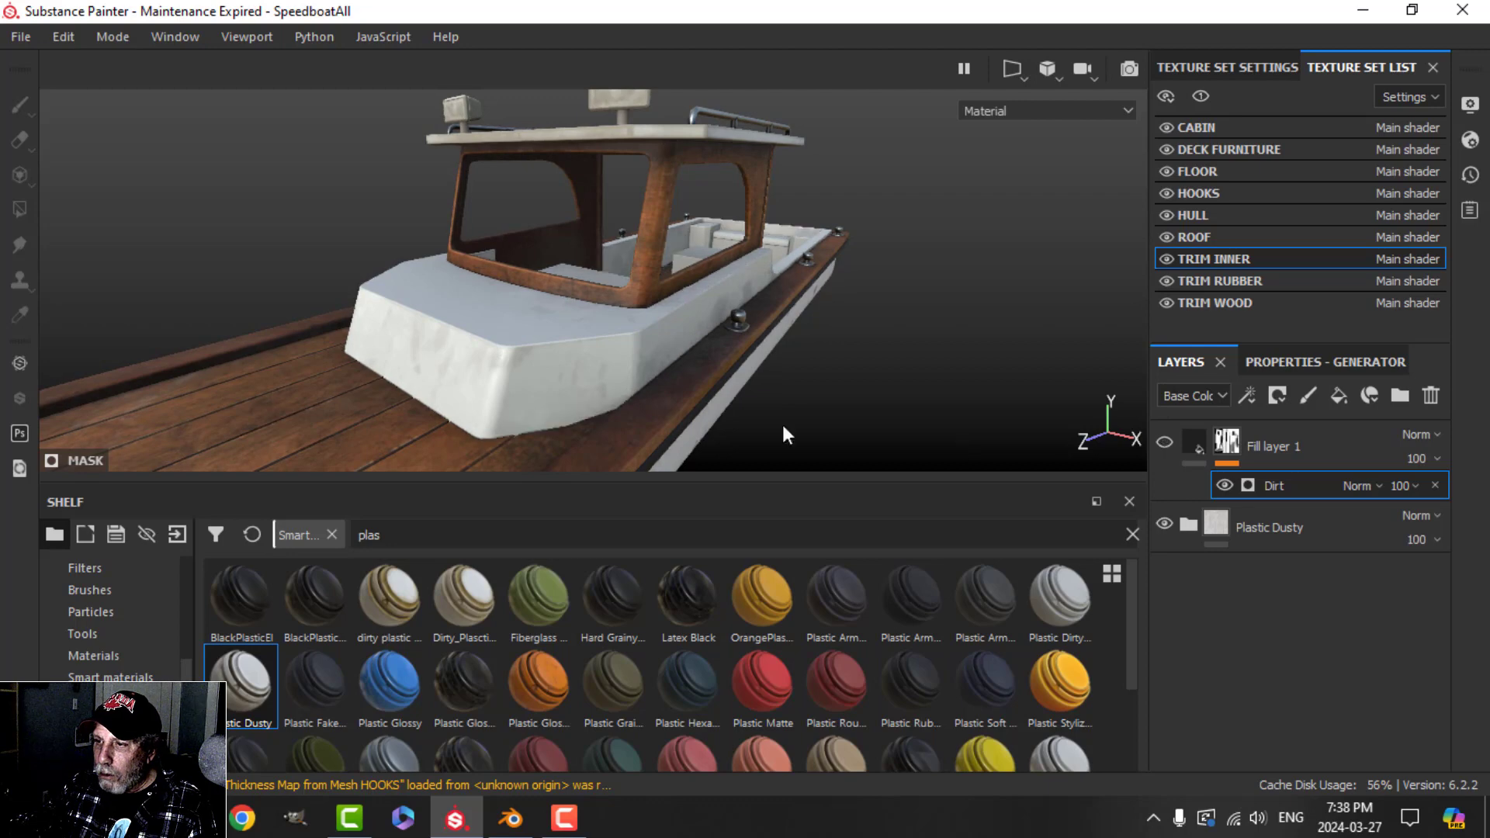
click(1165, 443)
alt+drag(850, 359, 1087, 419)
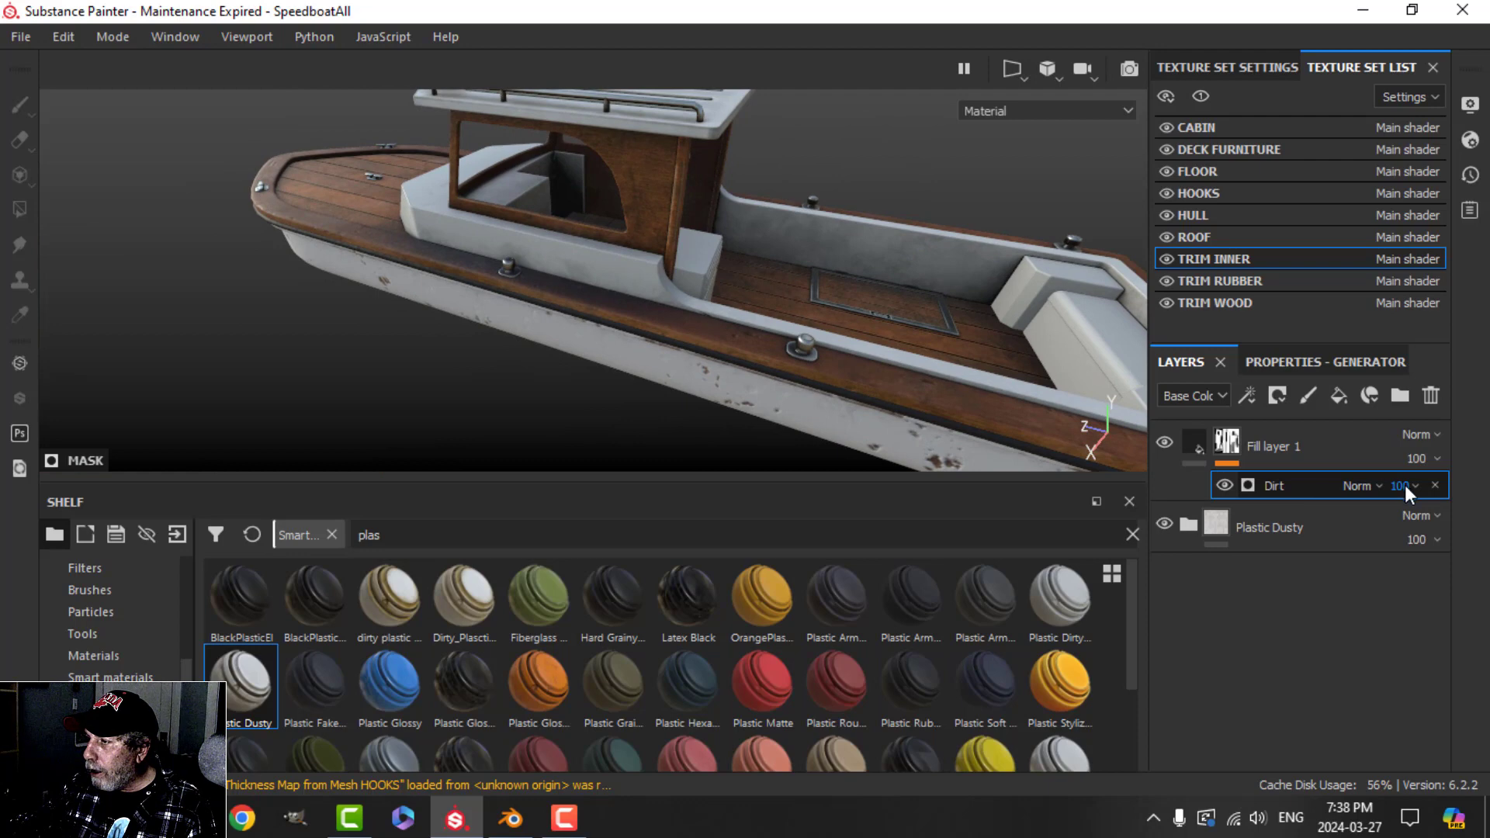
drag(1481, 531, 1459, 529)
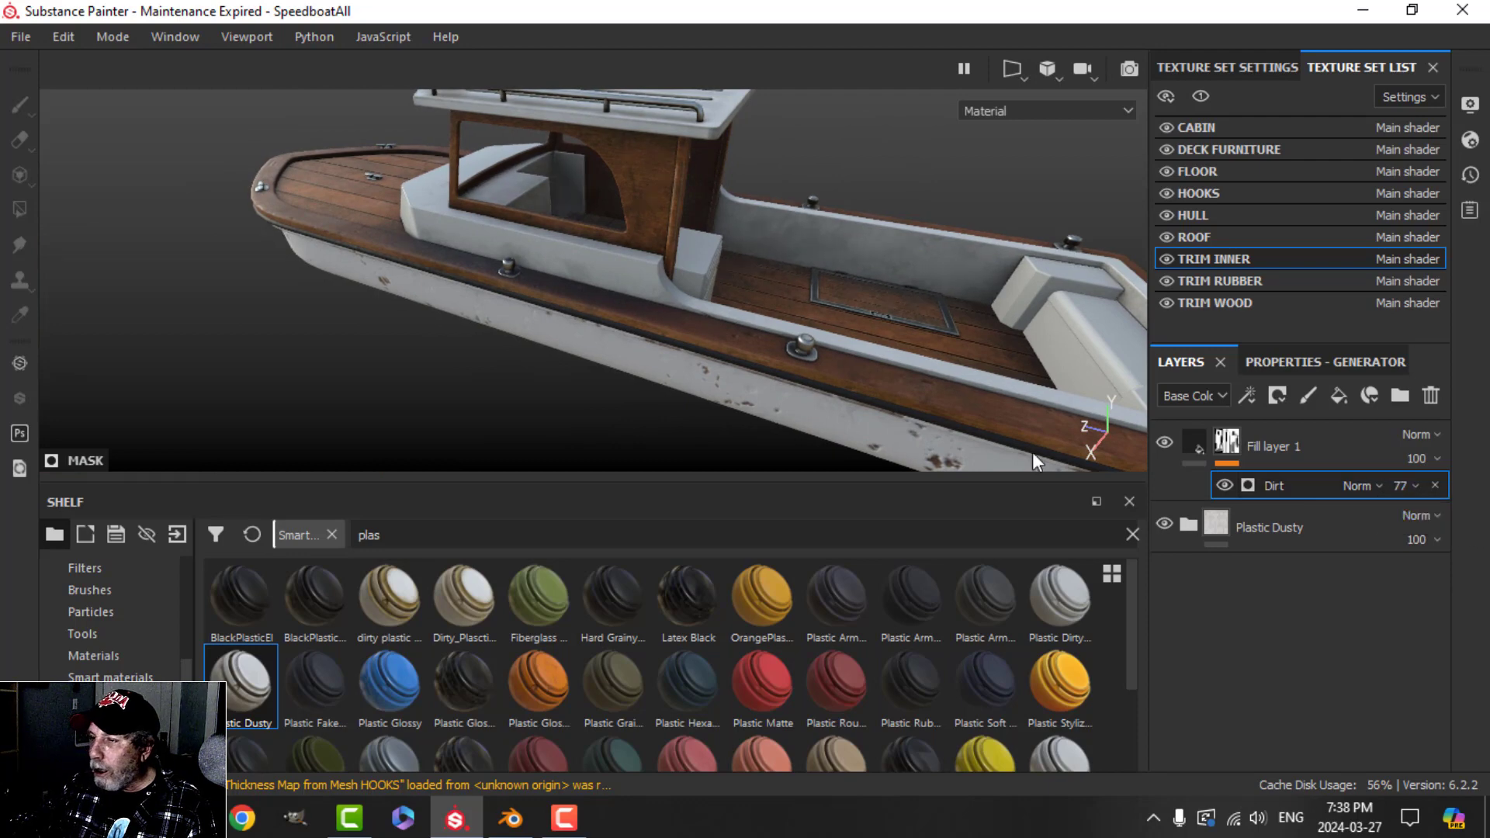
mouse_move(892, 334)
alt+mouse_down()
mouse_move(812, 310)
mouse_move(677, 320)
mouse_move(675, 343)
mouse_move(754, 361)
mouse_move(772, 394)
mouse_move(694, 284)
mouse_move(763, 302)
mouse_move(800, 277)
alt+mouse_up()
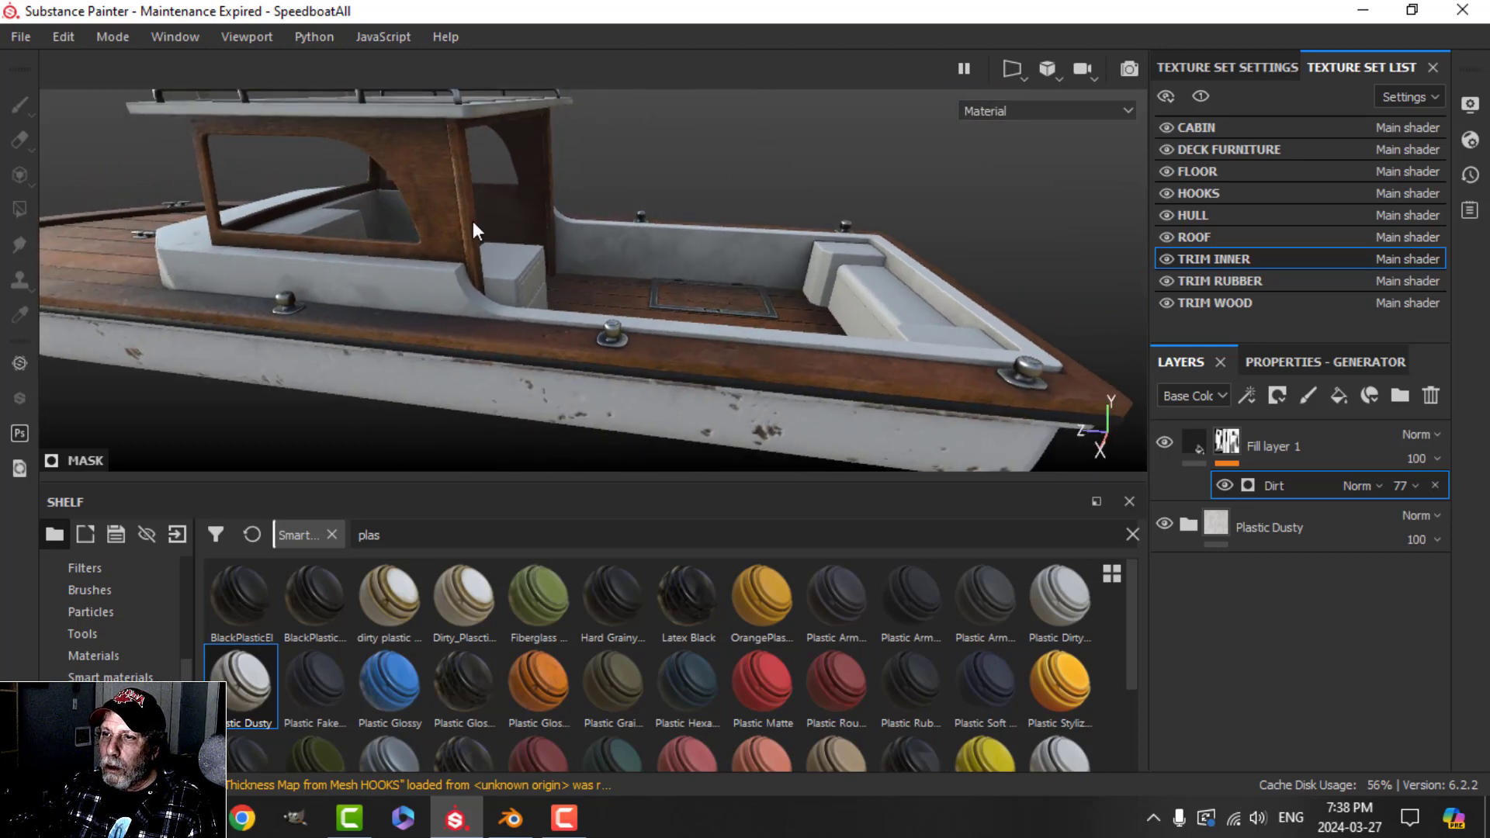
alt+drag(474, 224, 631, 330)
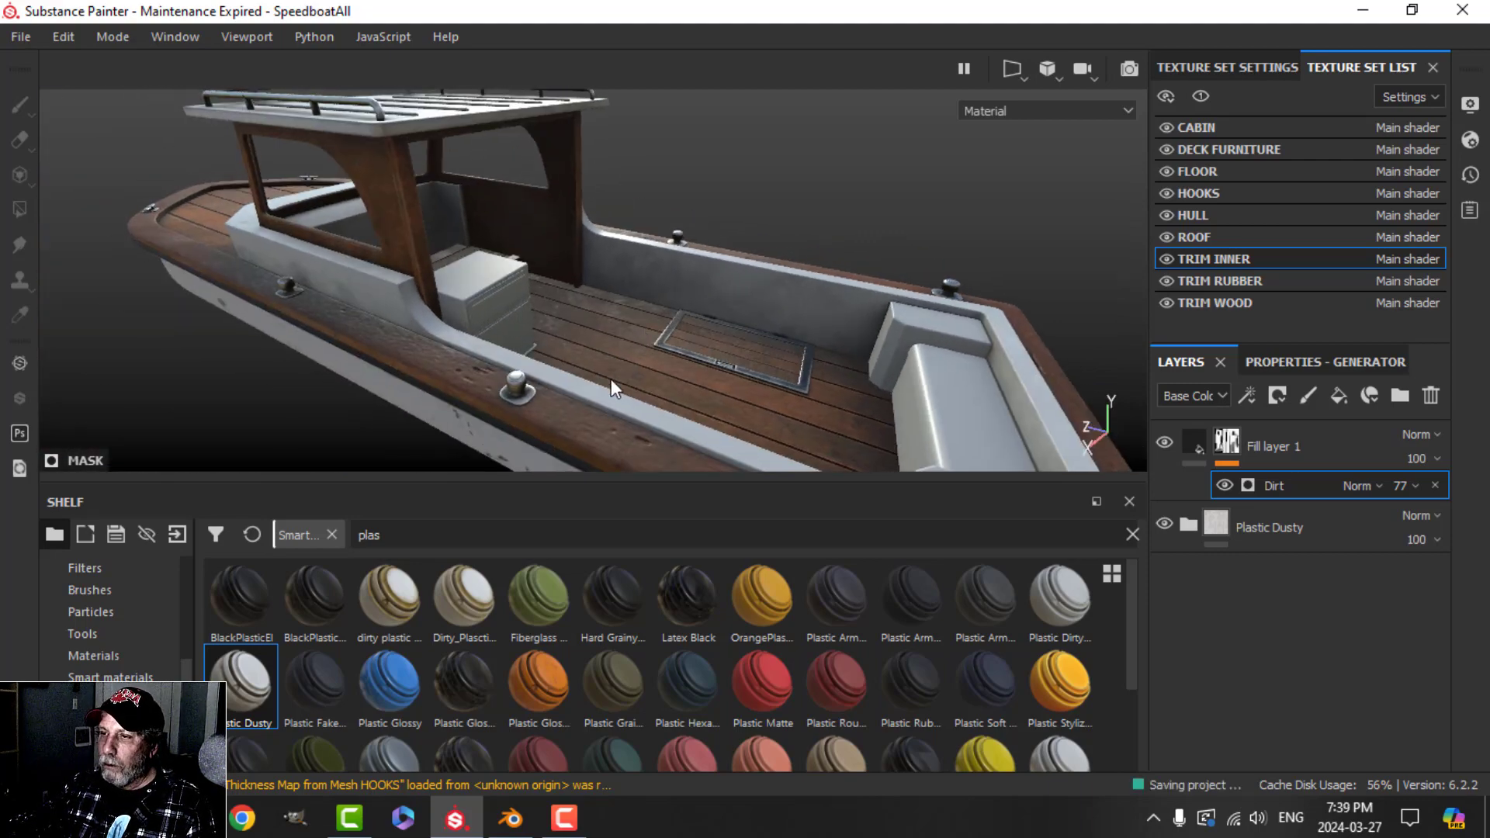
- Isolate the TRIM INNER texture set and show it from the side in orthographic view
scroll(608, 384, down, 5)
alt+drag(534, 318, 654, 335)
scroll(533, 332, up, 5)
click(1201, 97)
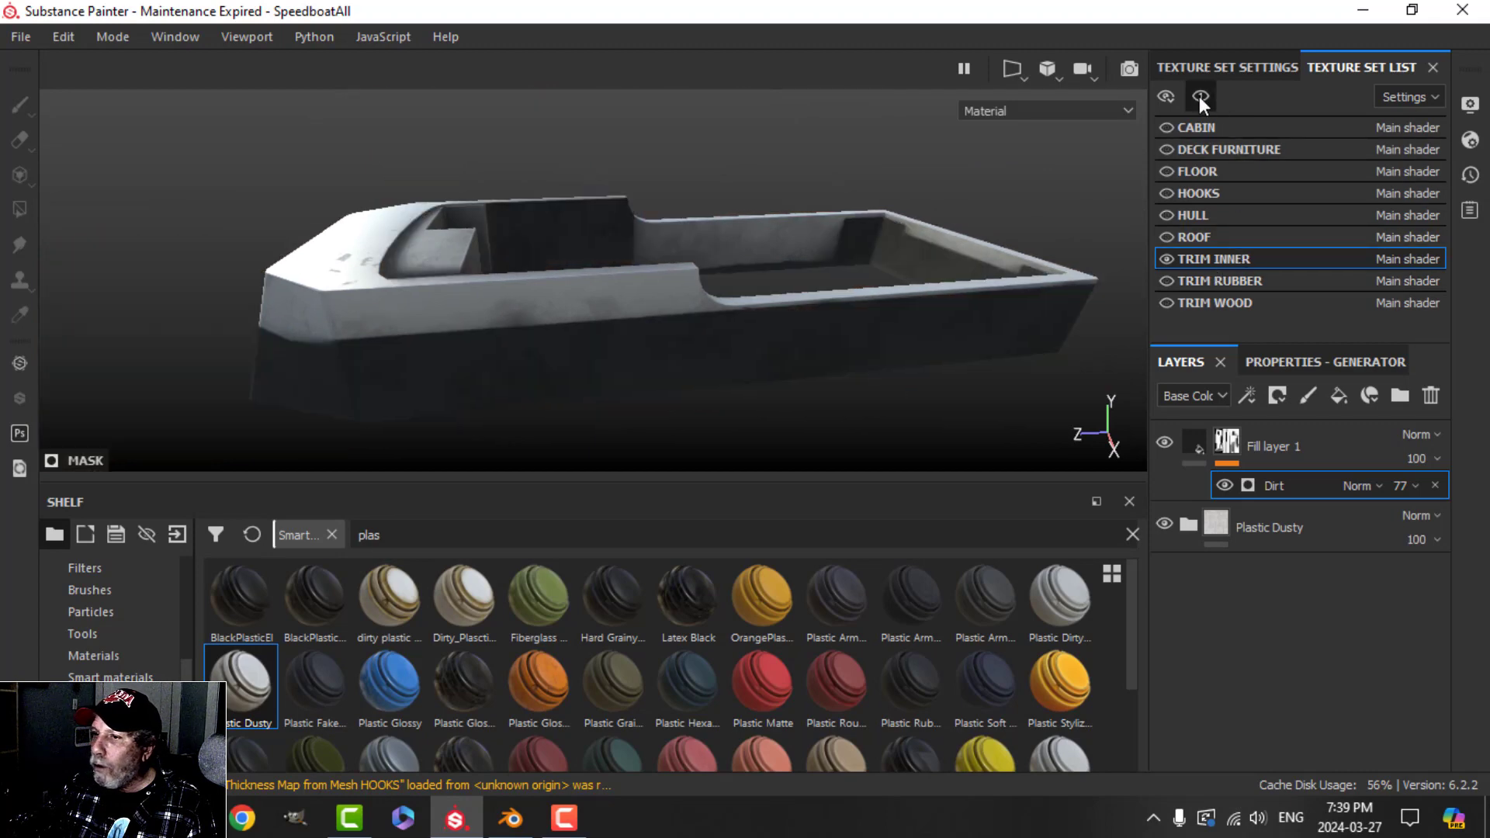
alt+drag(724, 301, 695, 337)
click(1083, 71)
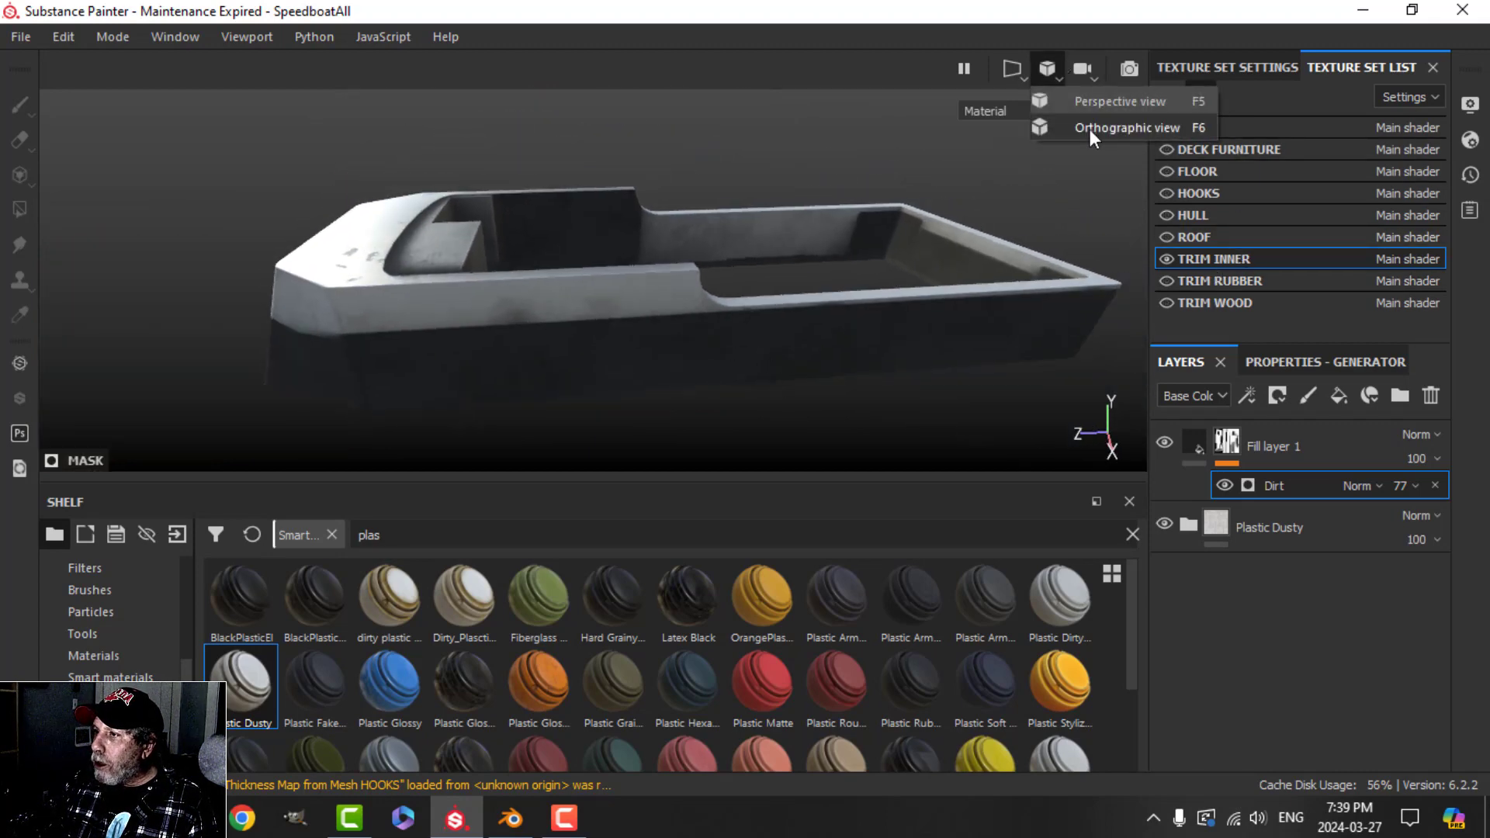
click(1090, 128)
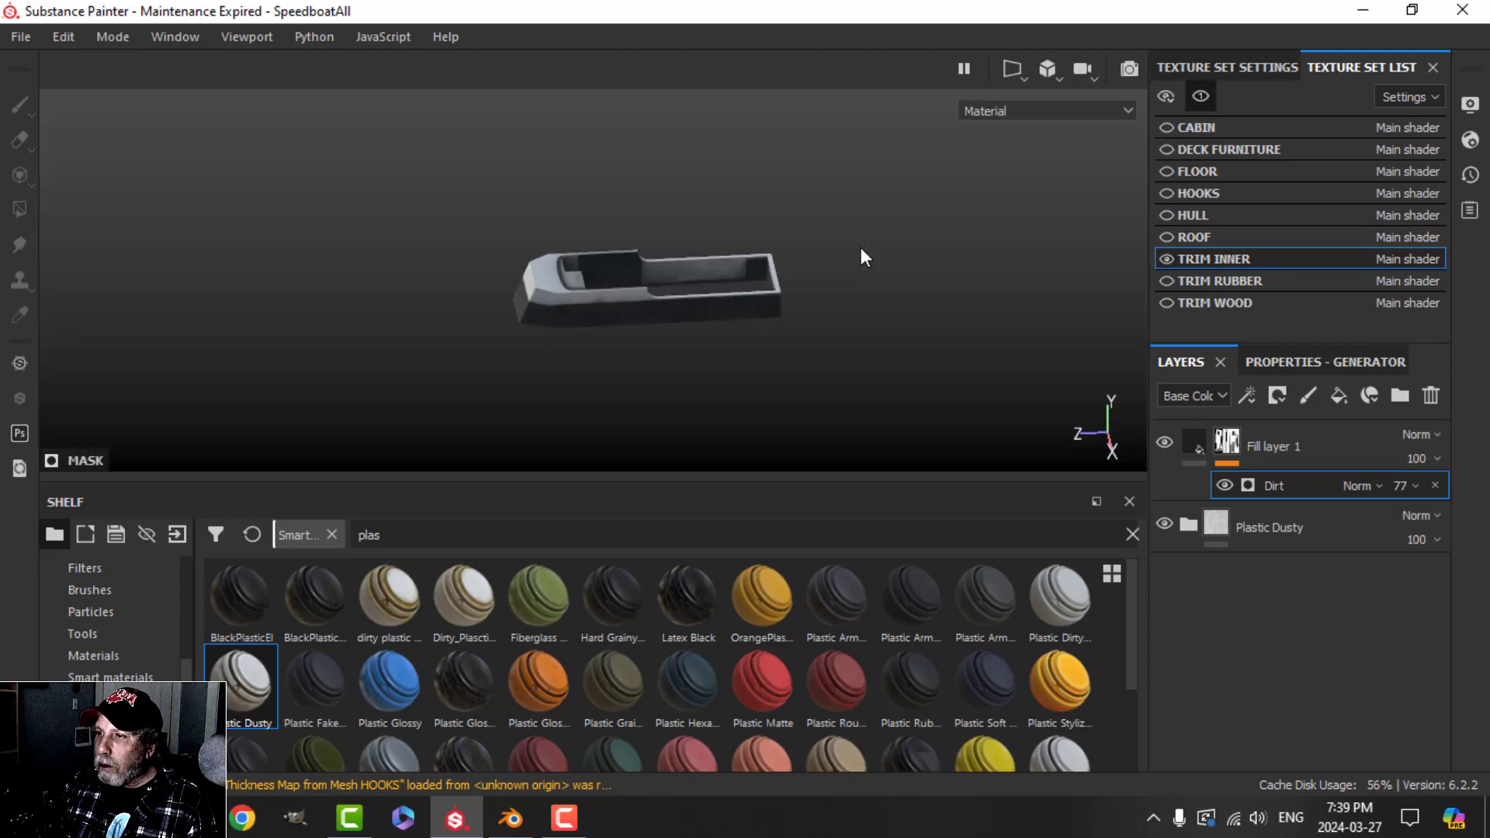
alt+drag(807, 353, 788, 299)
scroll(729, 323, up, 6)
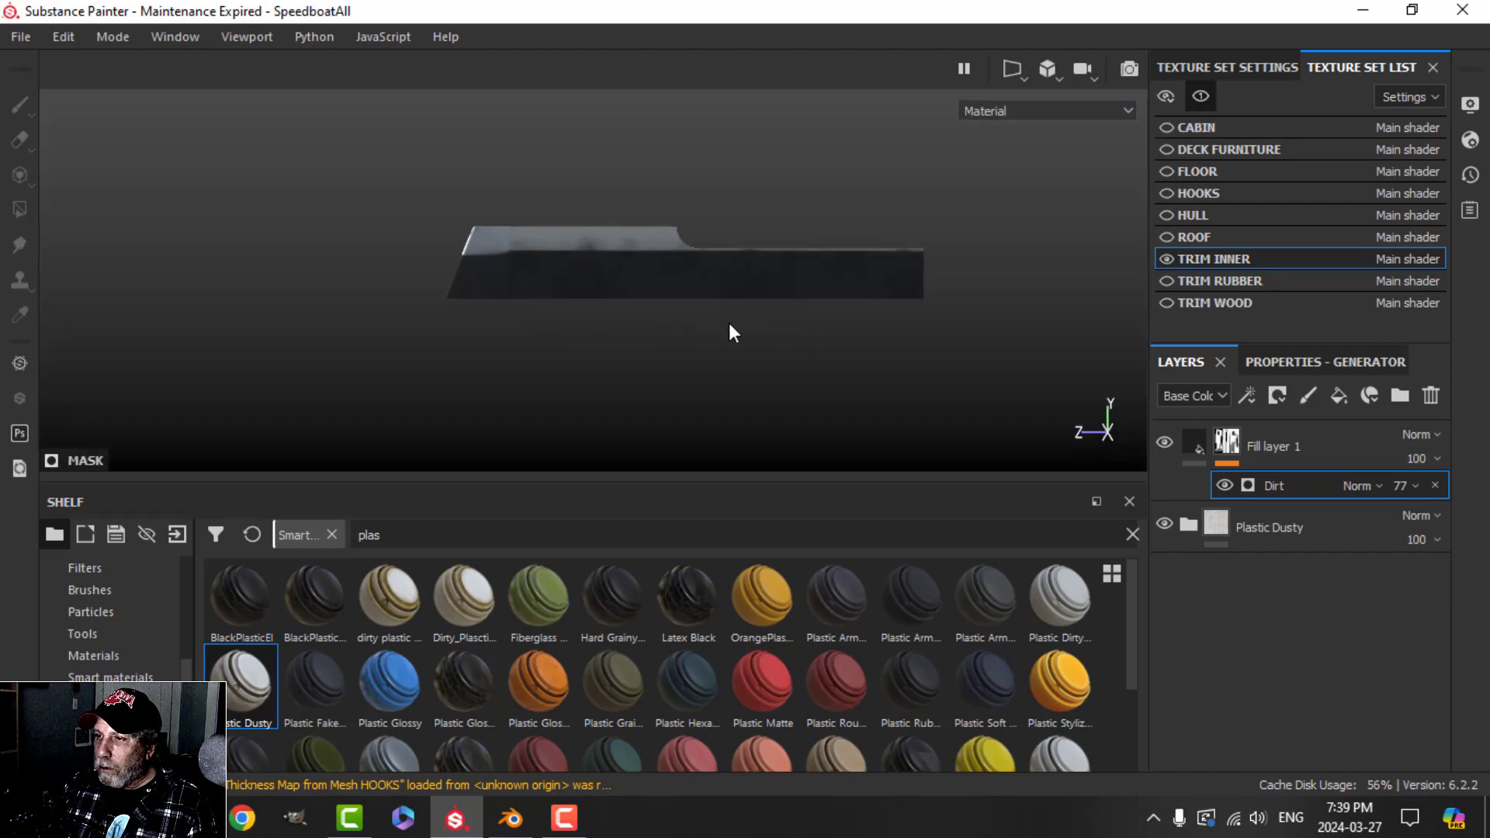
middle_drag(724, 298, 716, 326)
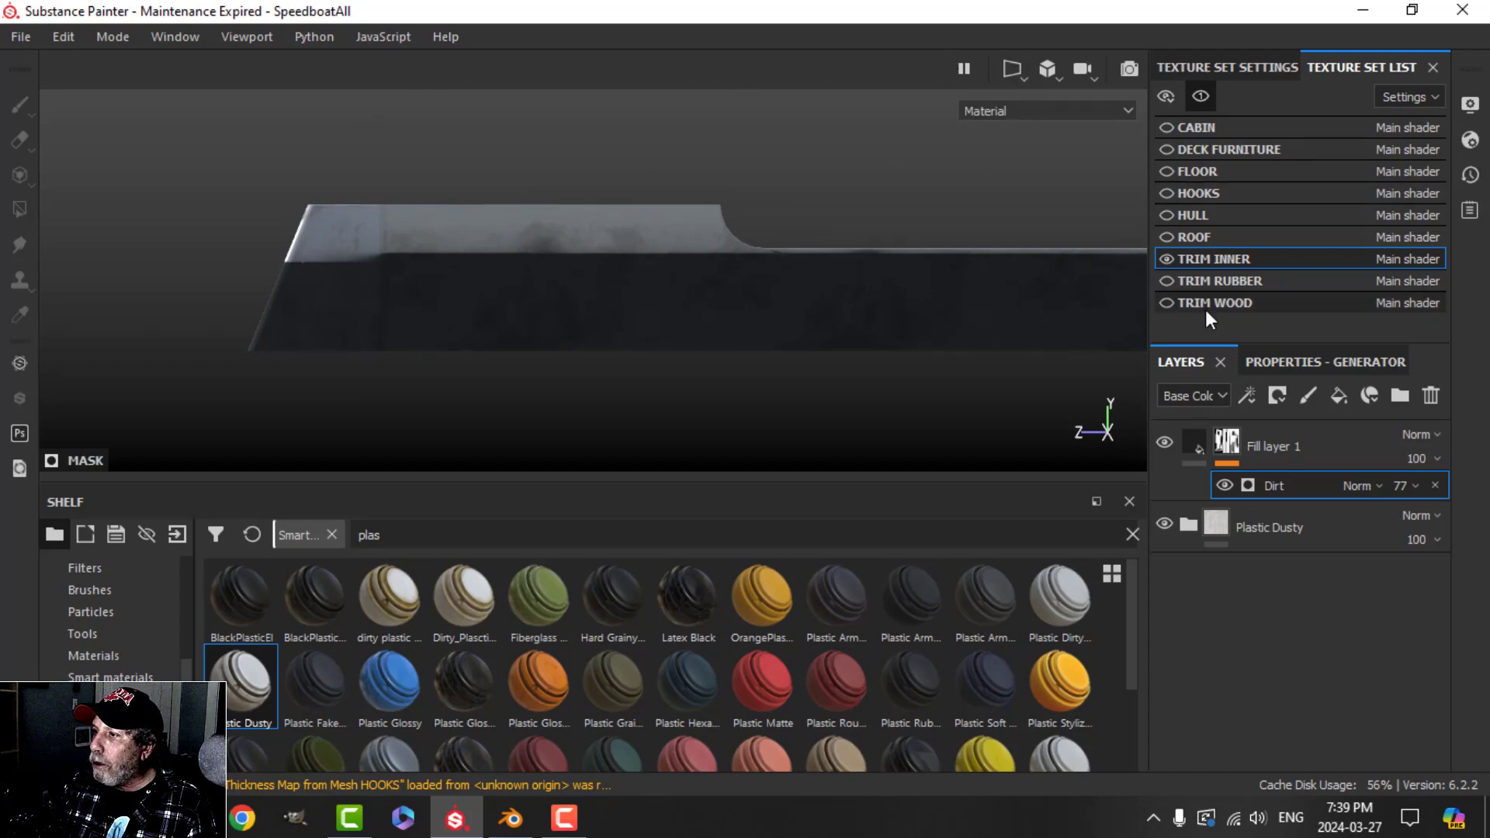
- Rename the dark fill layer in TRIM INNER as "dirt"
click(1203, 449)
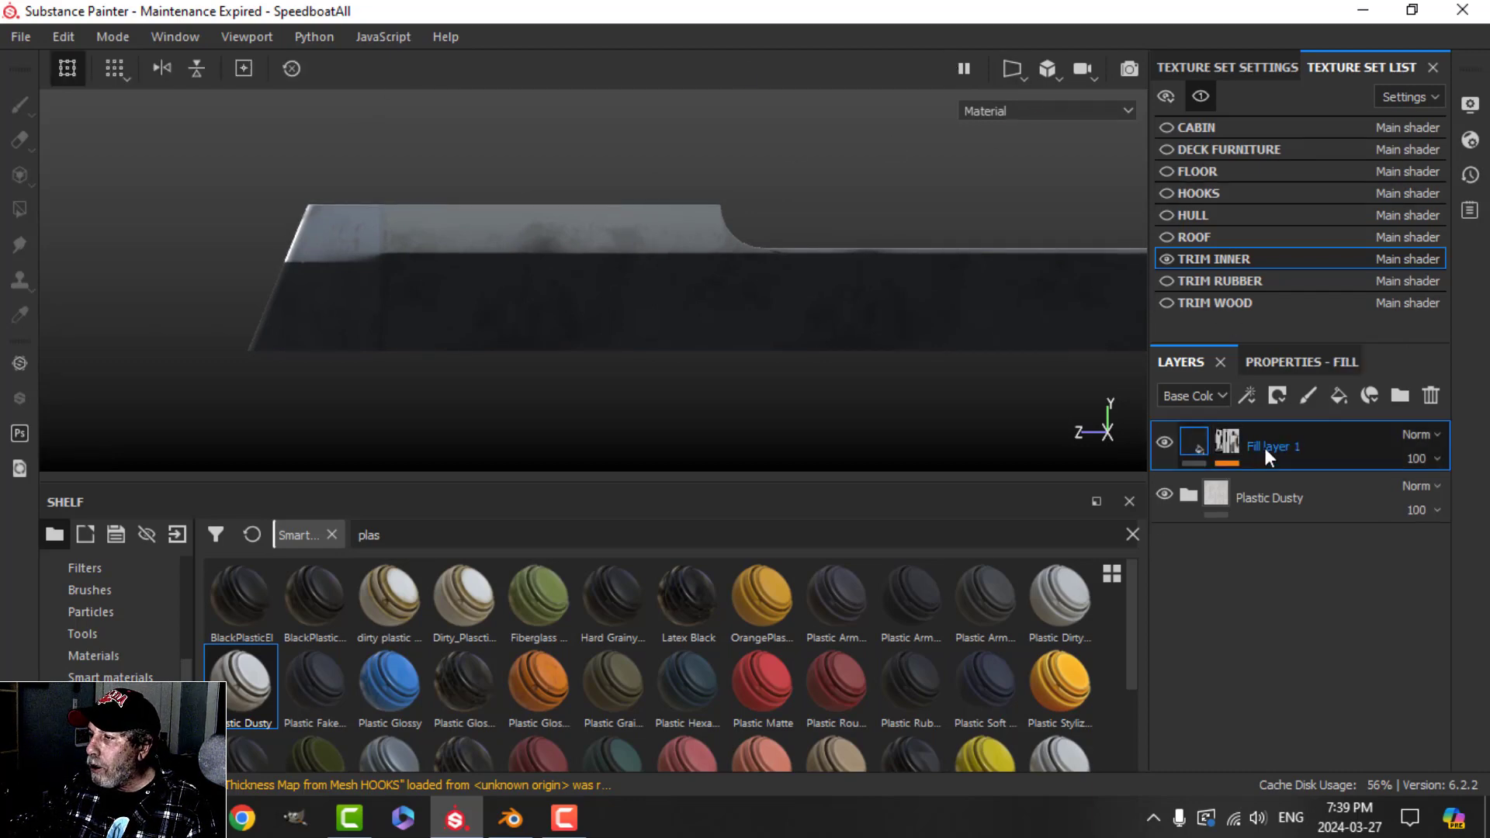
double_click(1263, 445)
text(dirt)
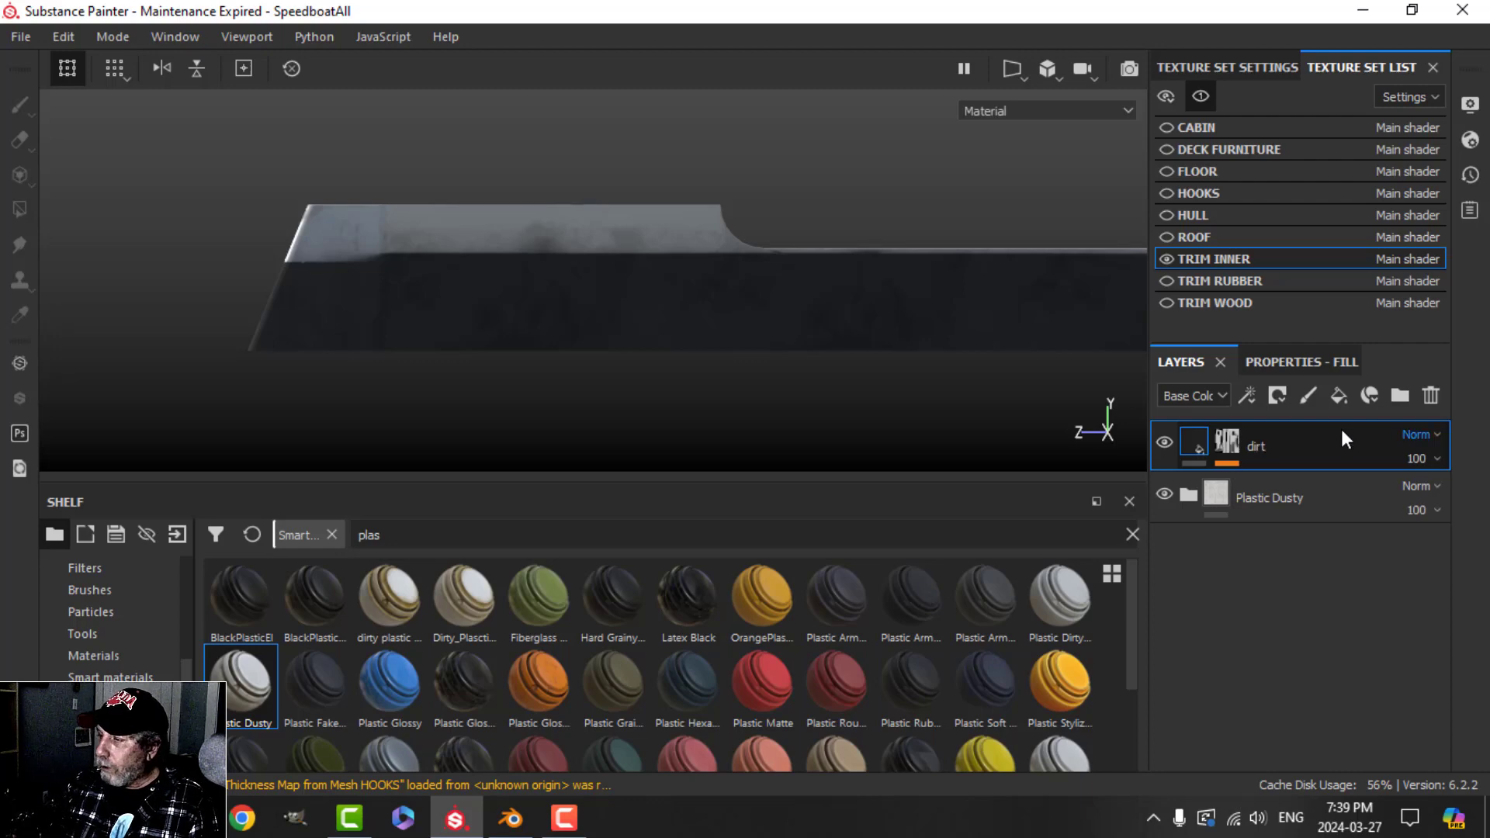
key(Return)
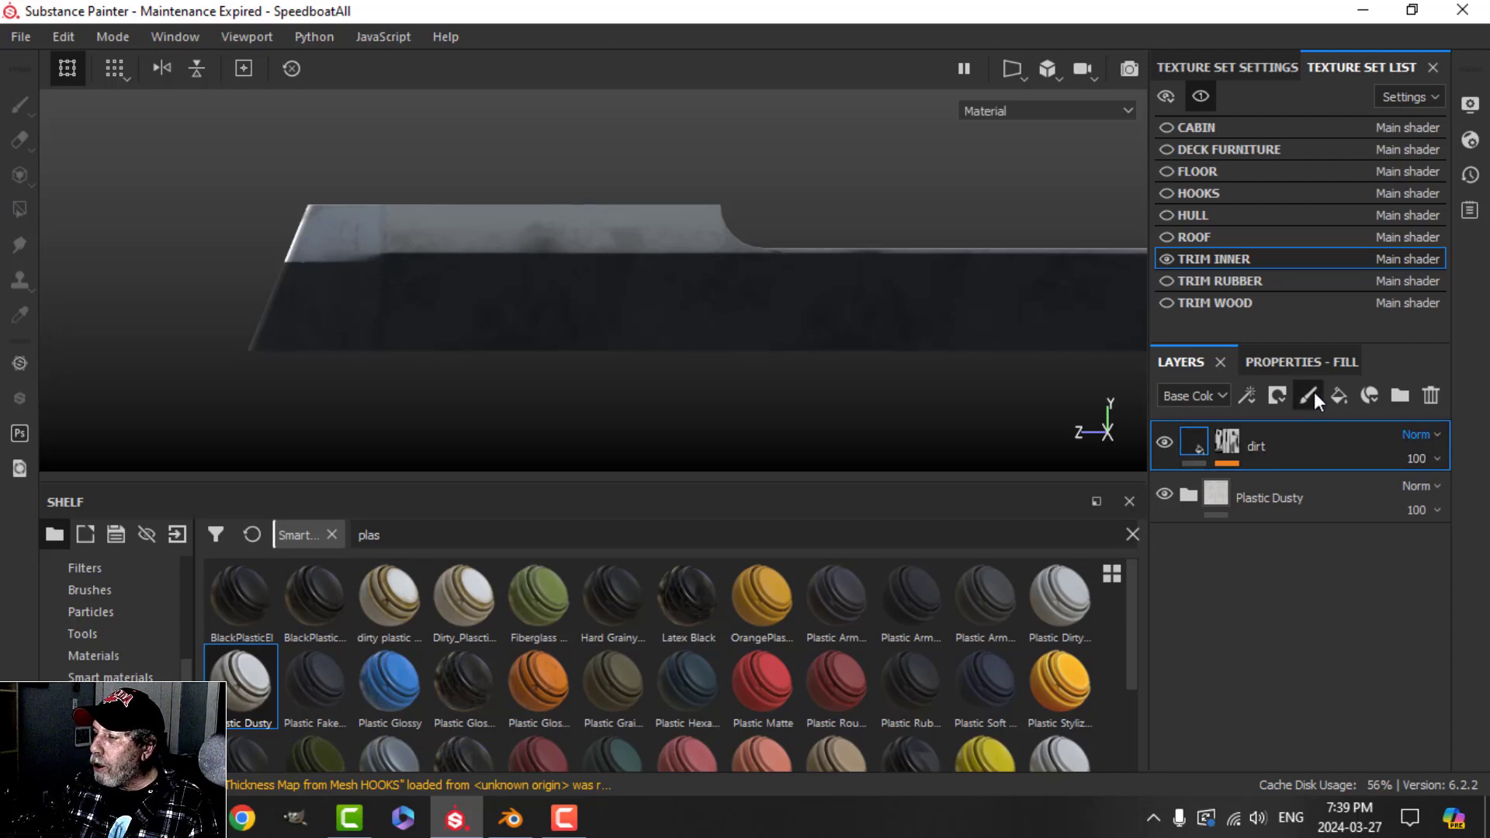
- Add a paint layer above the dirt layer and change the brush's base color to a dark tone
click(1308, 395)
click(1302, 354)
scroll(1311, 635, down, 2)
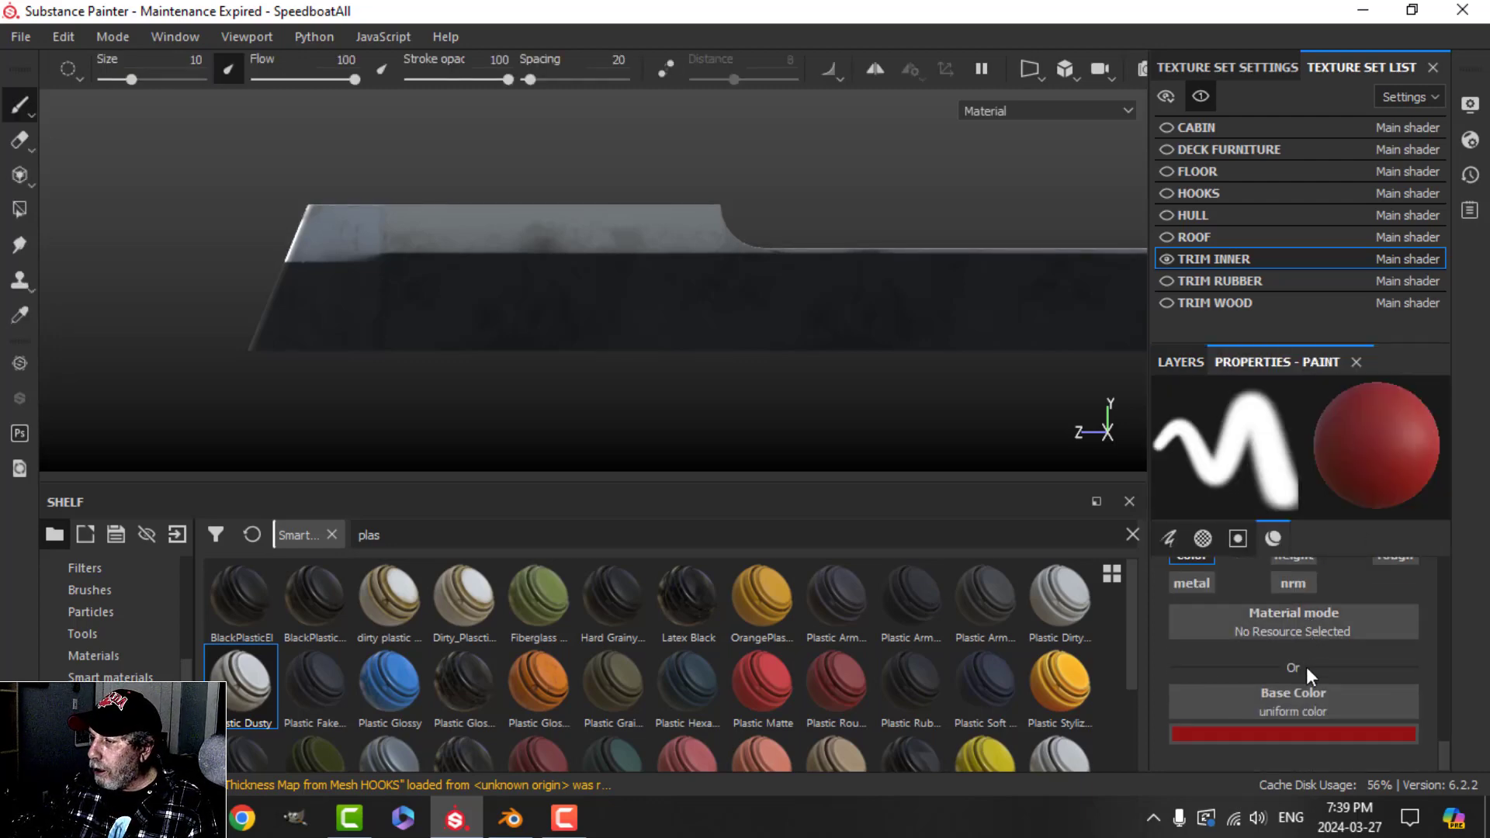
click(1298, 727)
drag(1219, 647, 1181, 650)
click(1181, 362)
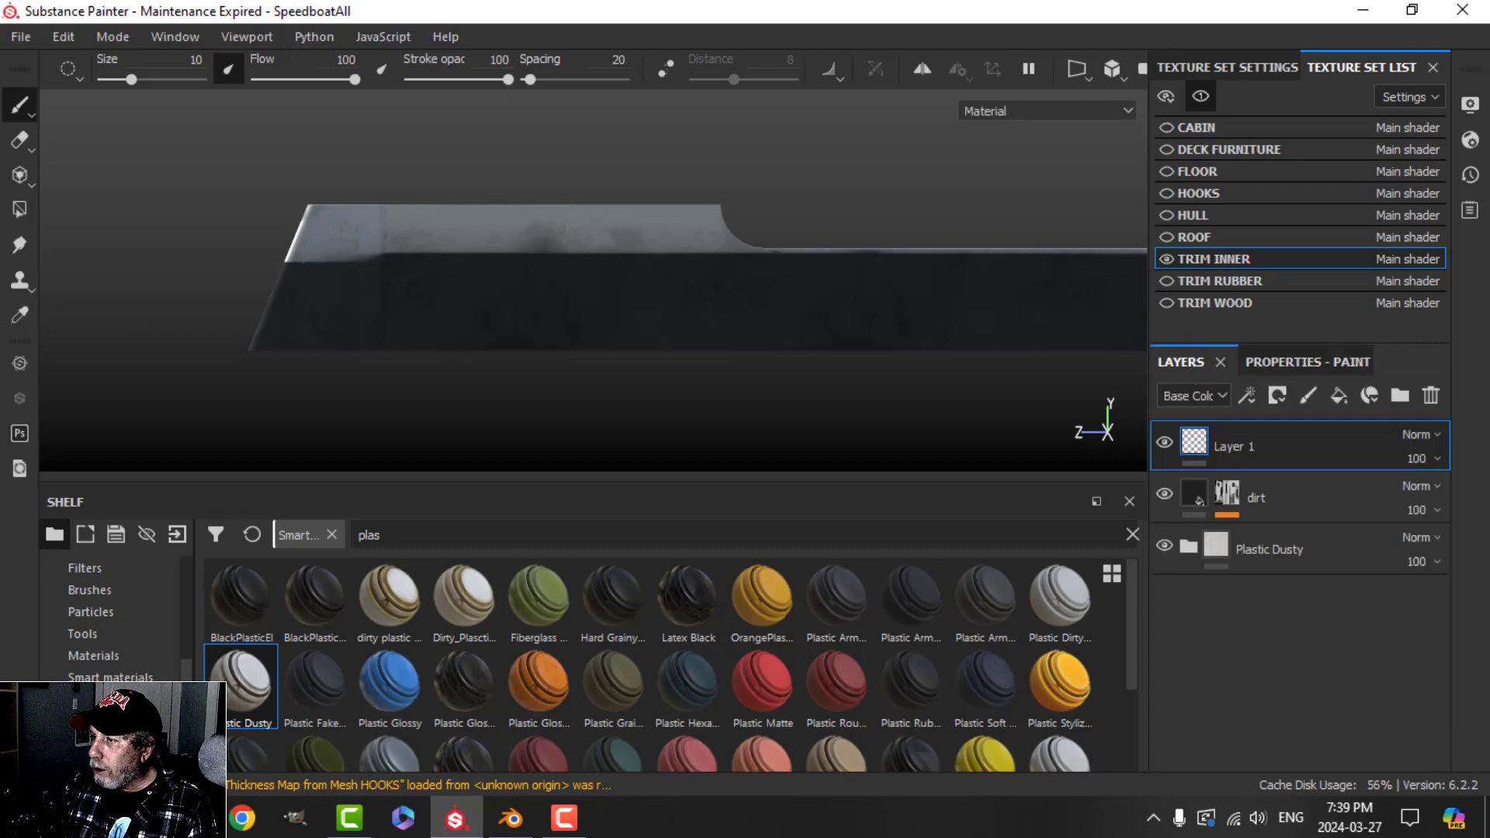
- Set up the Basic Hard brush at size 1.02 with symmetry enabled and try a straight stroke along the trim's upper edge
click(92, 591)
click(911, 602)
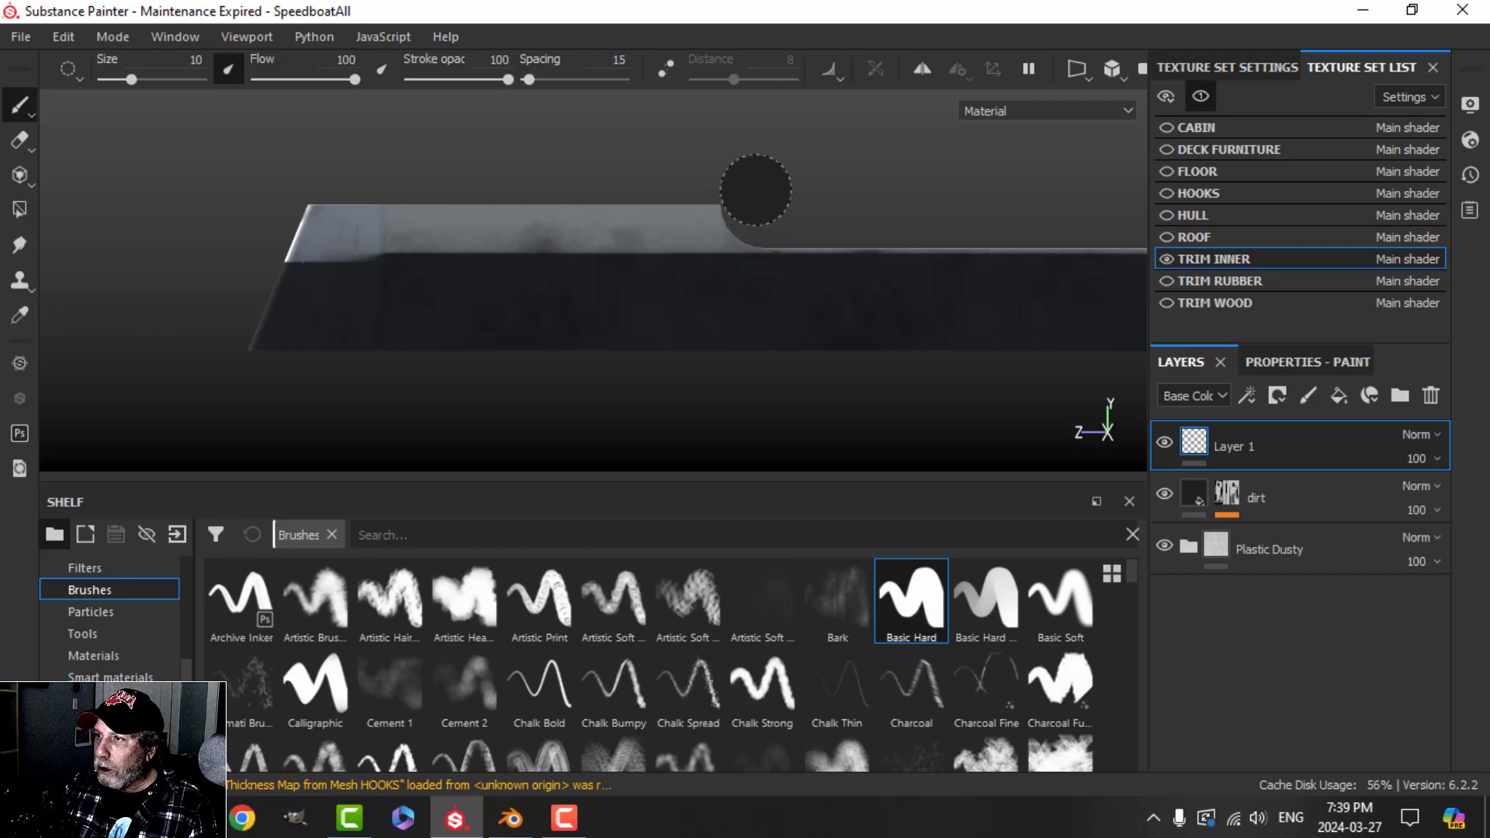
key(bracketleft)
key(bracketleft)
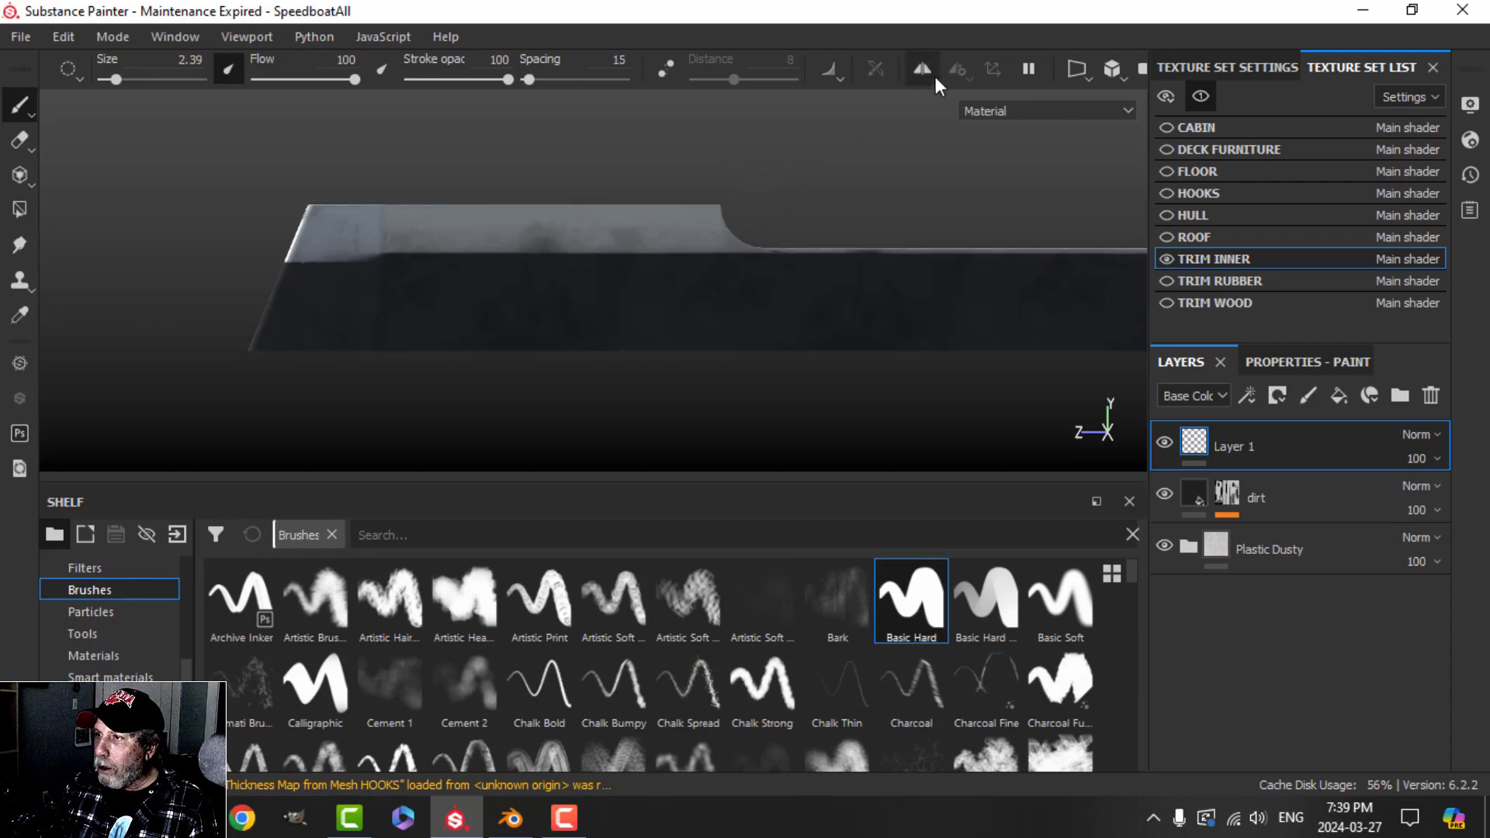
mouse_move(855, 236)
alt+mouse_down()
mouse_move(748, 223)
mouse_move(835, 243)
alt+mouse_up()
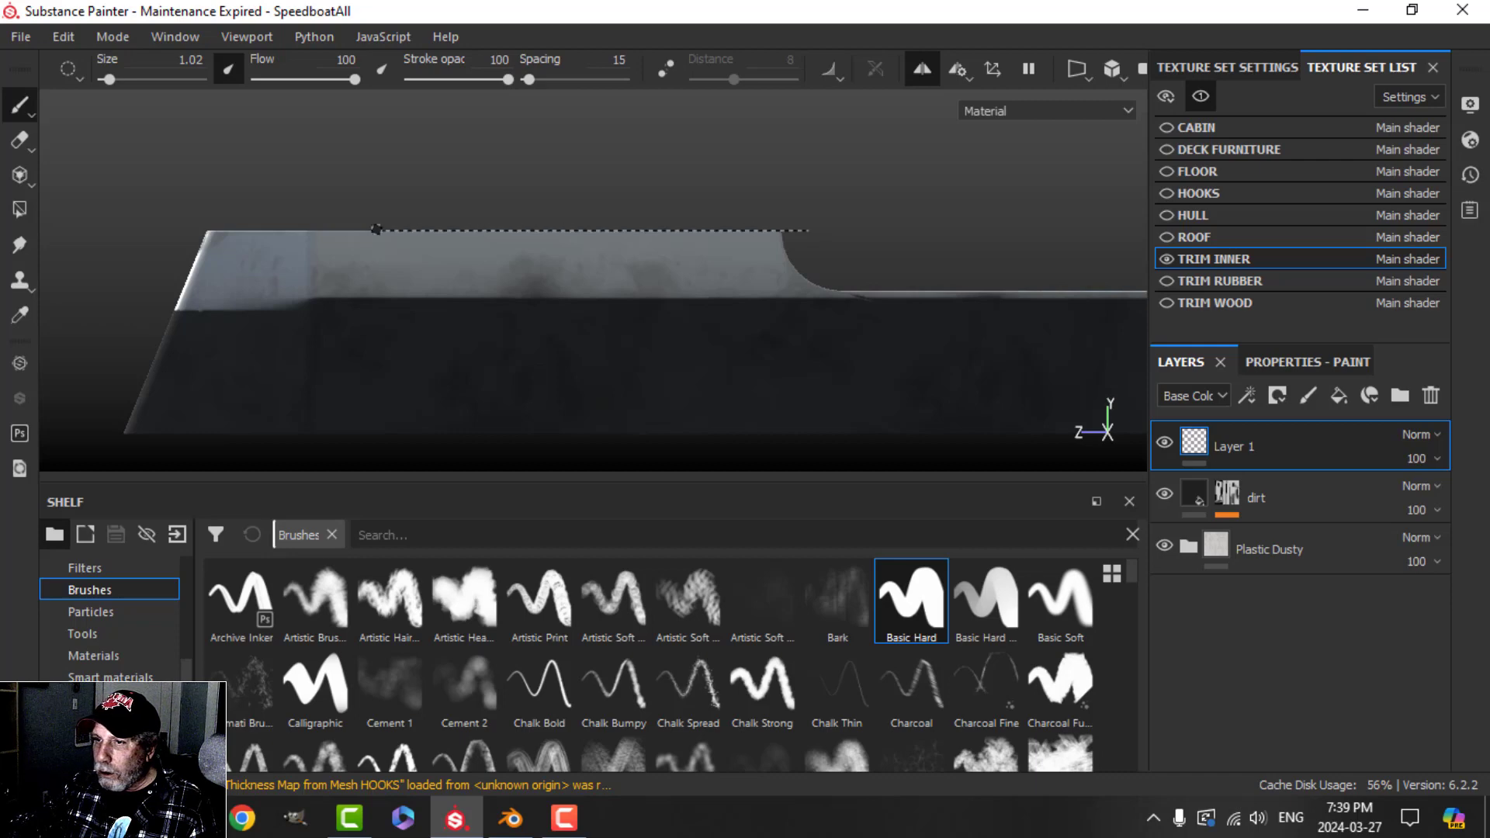
shift+click(808, 230)
alt+drag(808, 255, 953, 276)
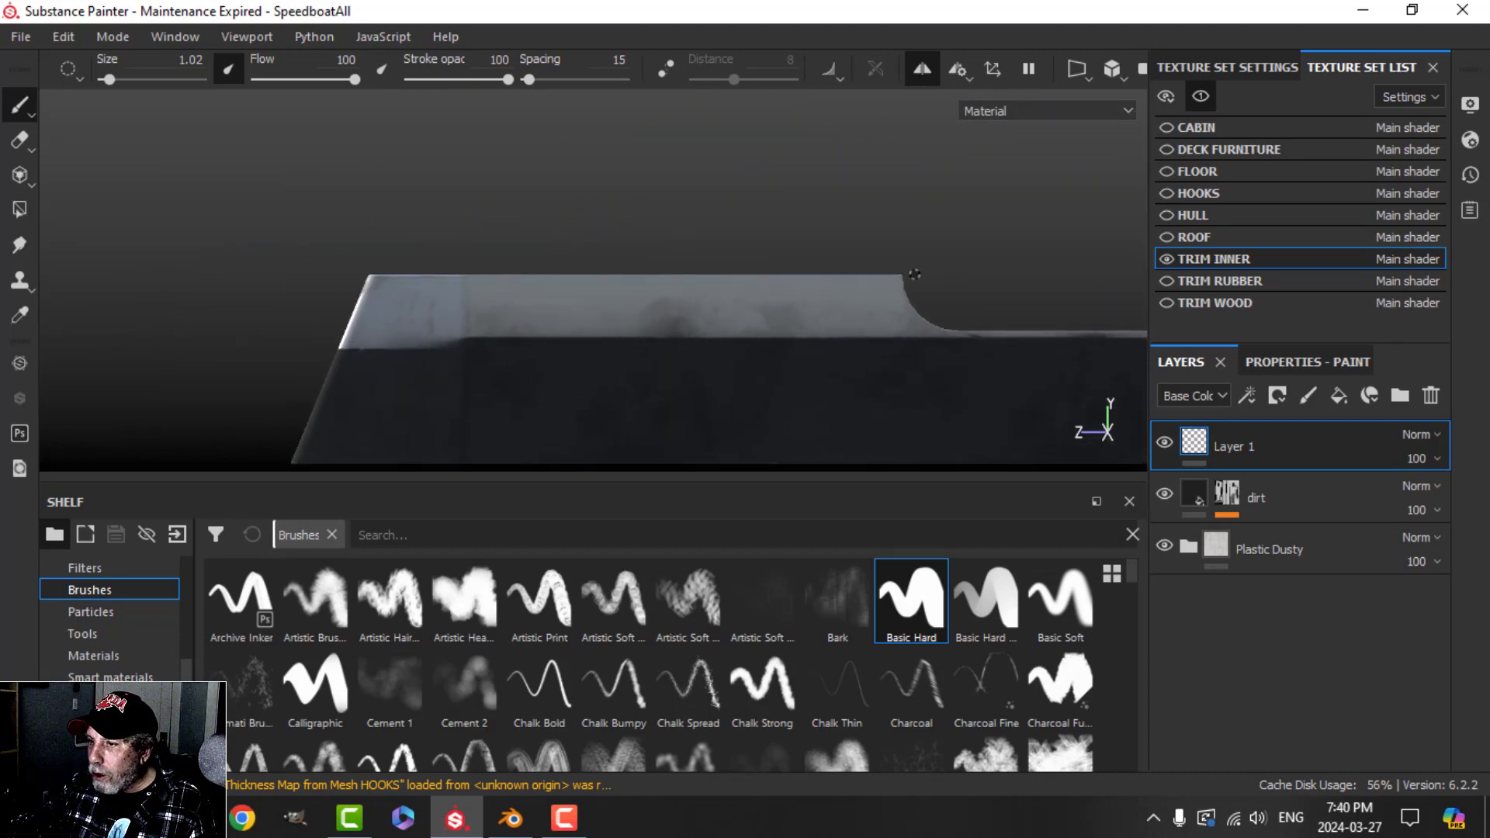
- Search the alphas for "sq" and give the brush the plain solid square alpha
scroll(95, 618, up, 5)
click(89, 613)
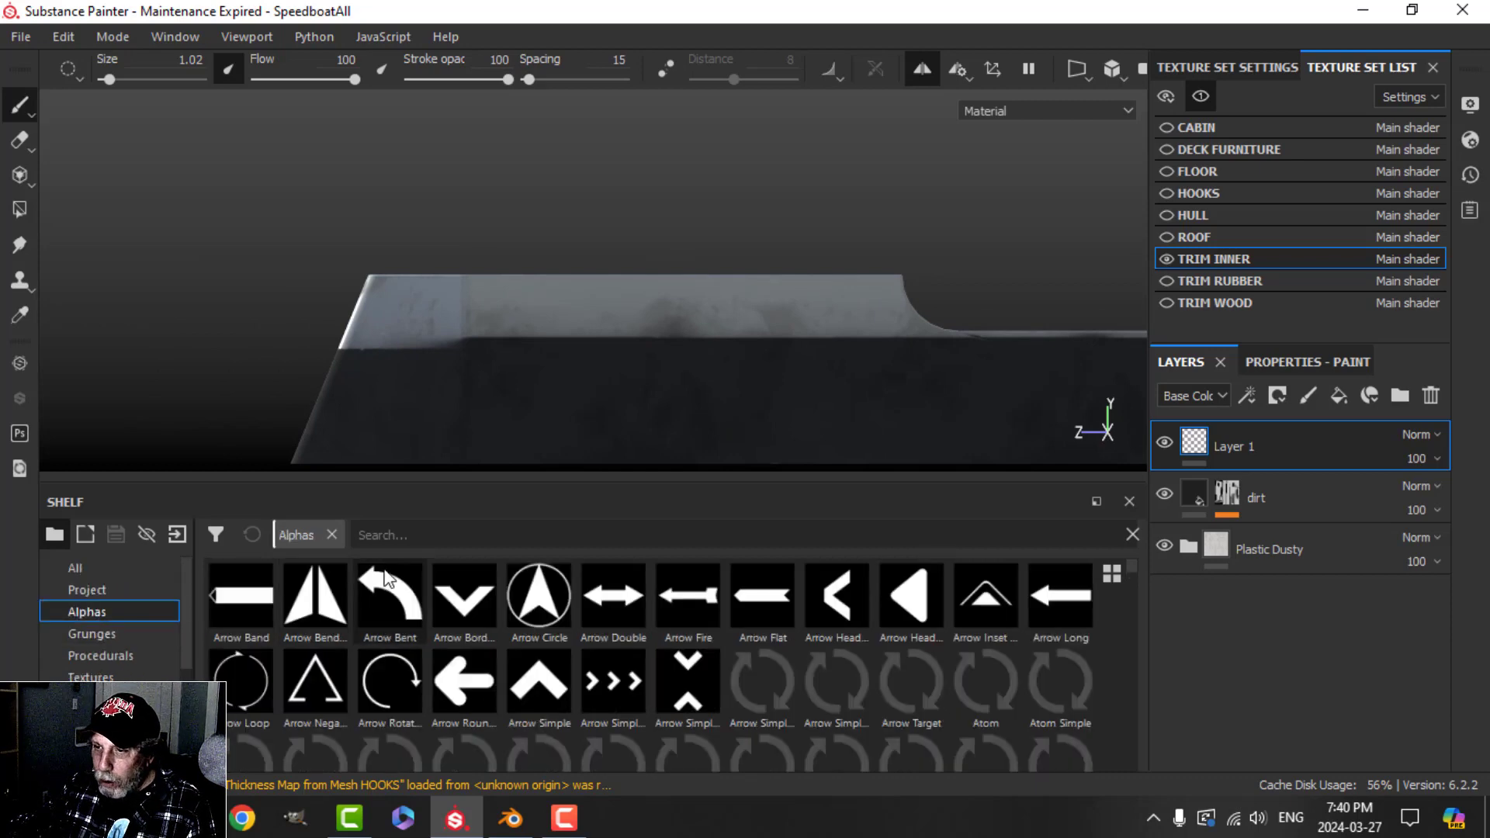
click(388, 534)
text(sq)
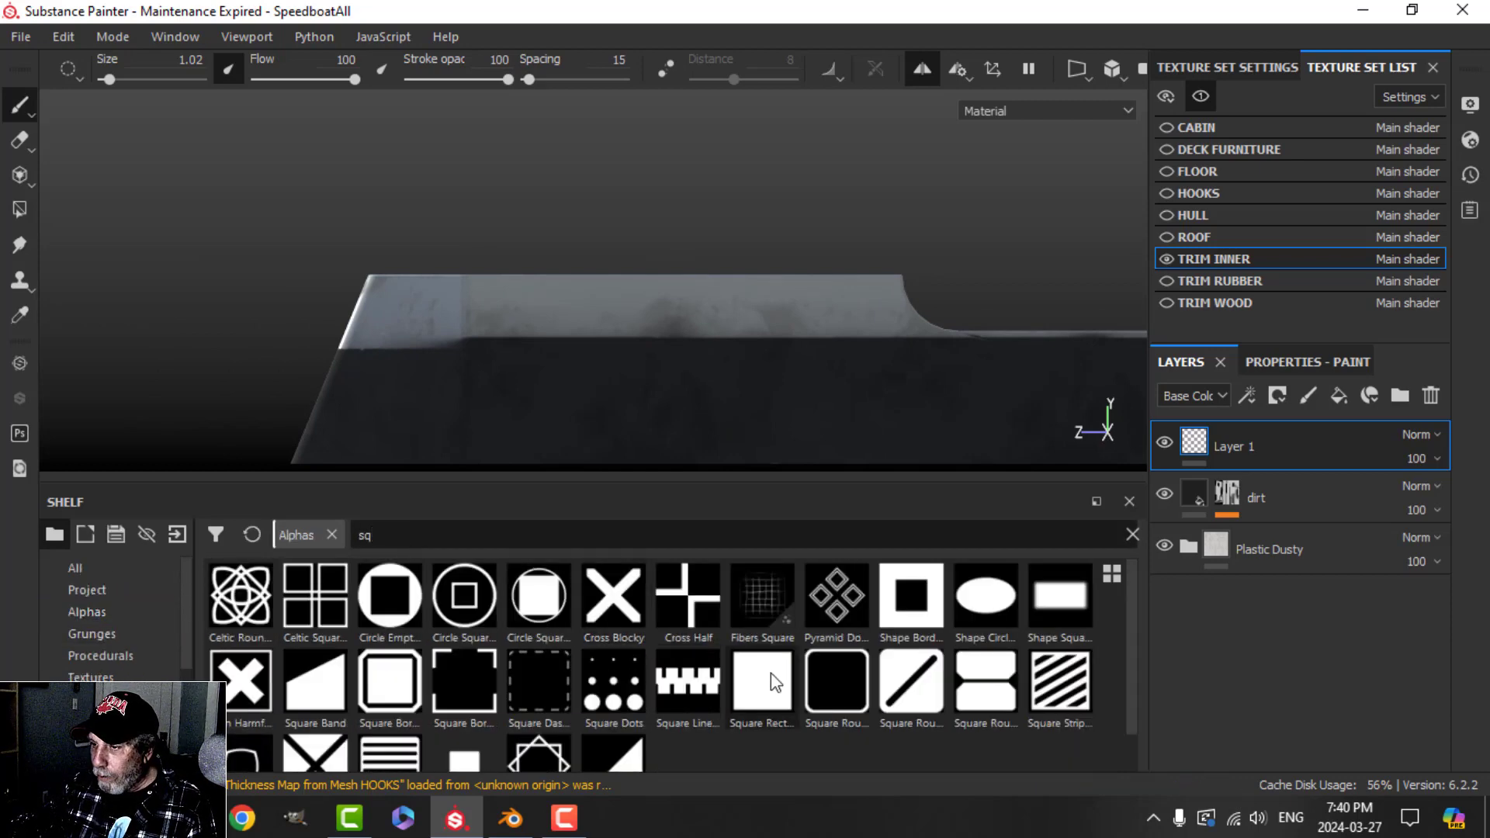
click(774, 681)
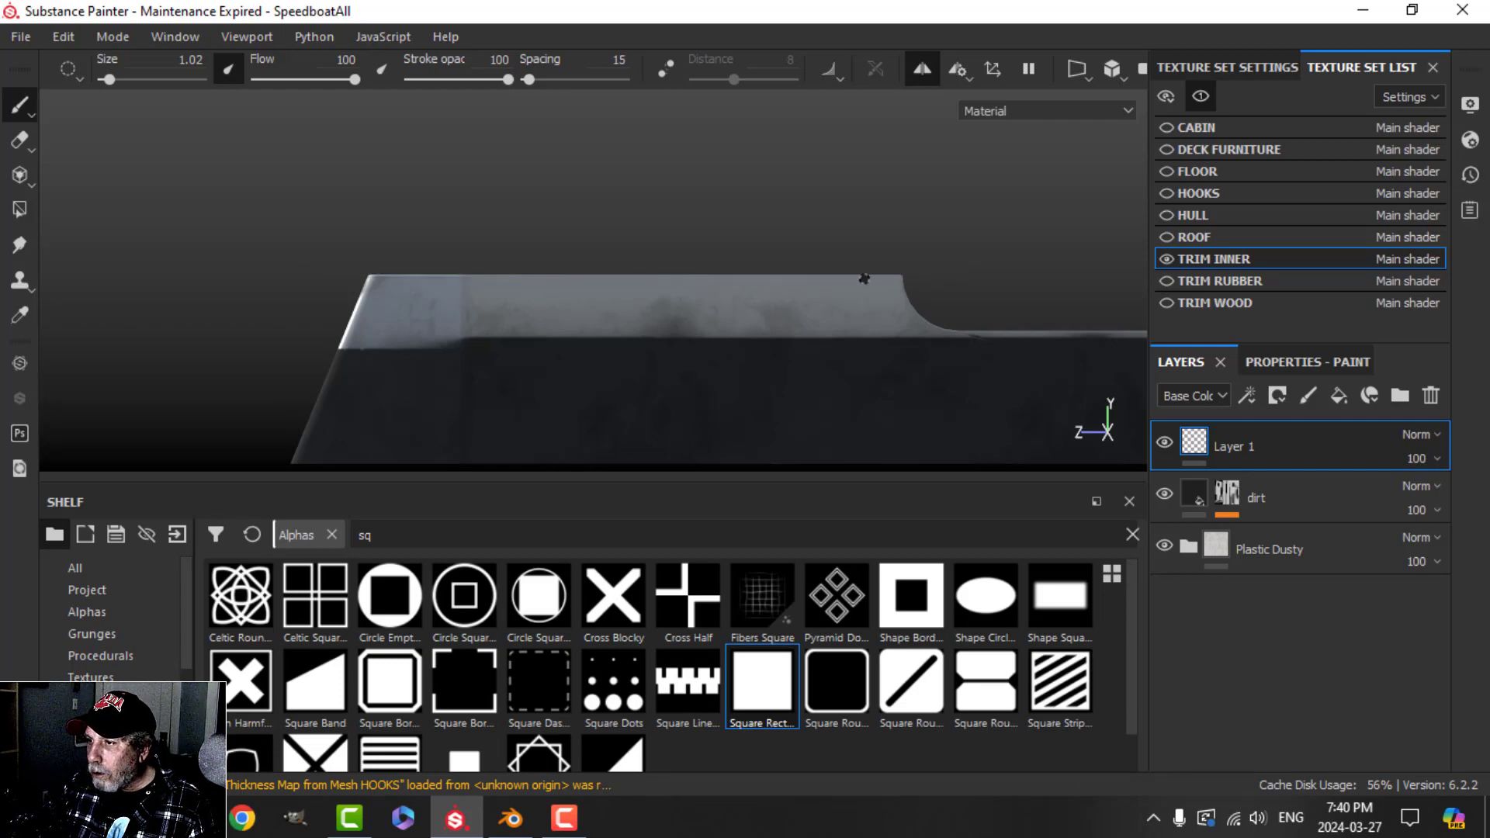
- Paint a straight dark line along the upper edge of the raised trim's side
shift+click(864, 278)
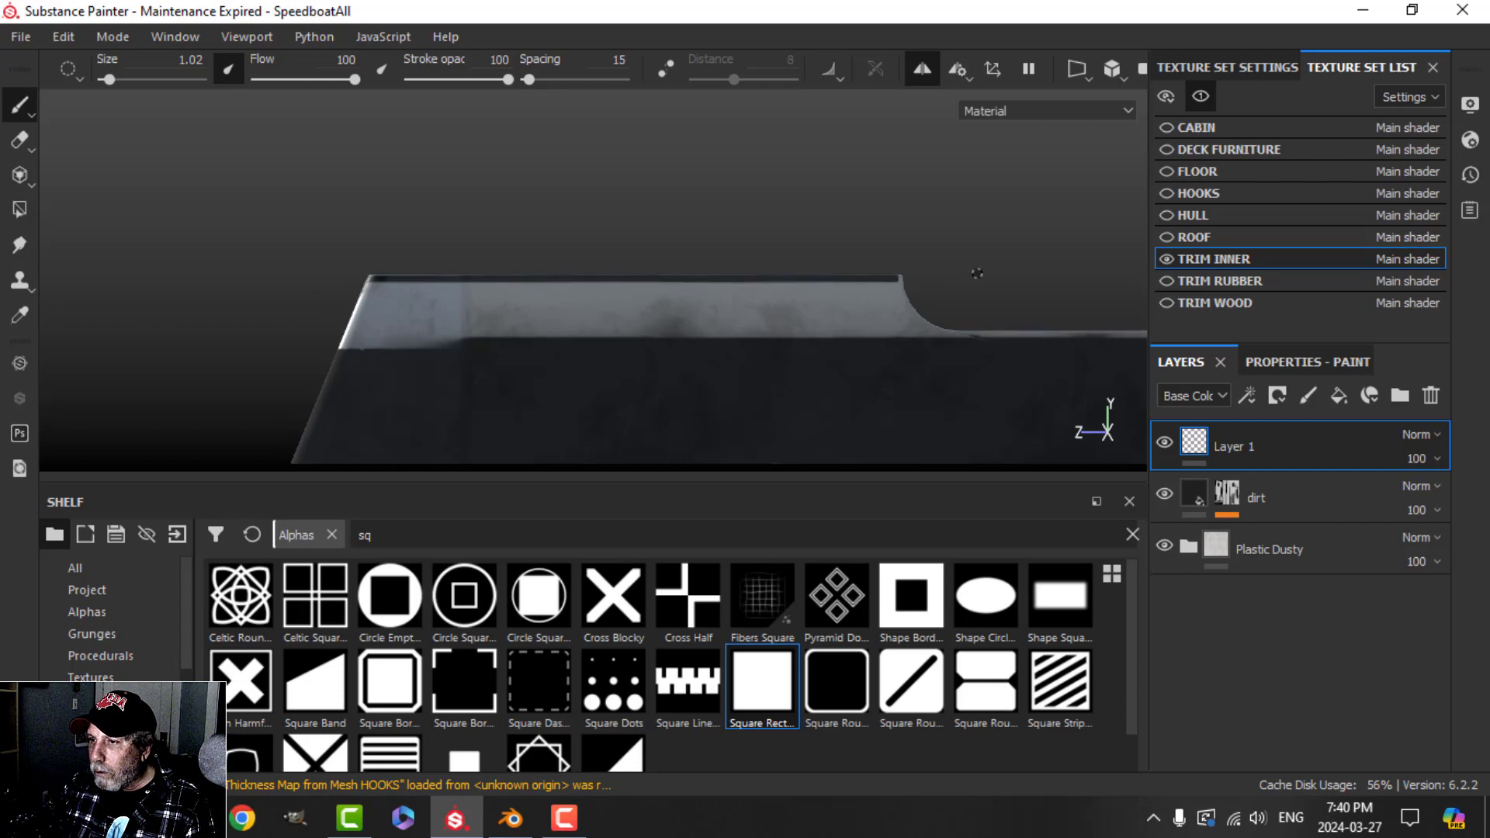
scroll(977, 273, up, 2)
alt+drag(650, 343, 805, 292)
mouse_move(937, 270)
alt+middle_down()
mouse_move(791, 314)
mouse_move(775, 373)
alt+middle_up()
scroll(739, 321, up, 5)
scroll(722, 357, up, 2)
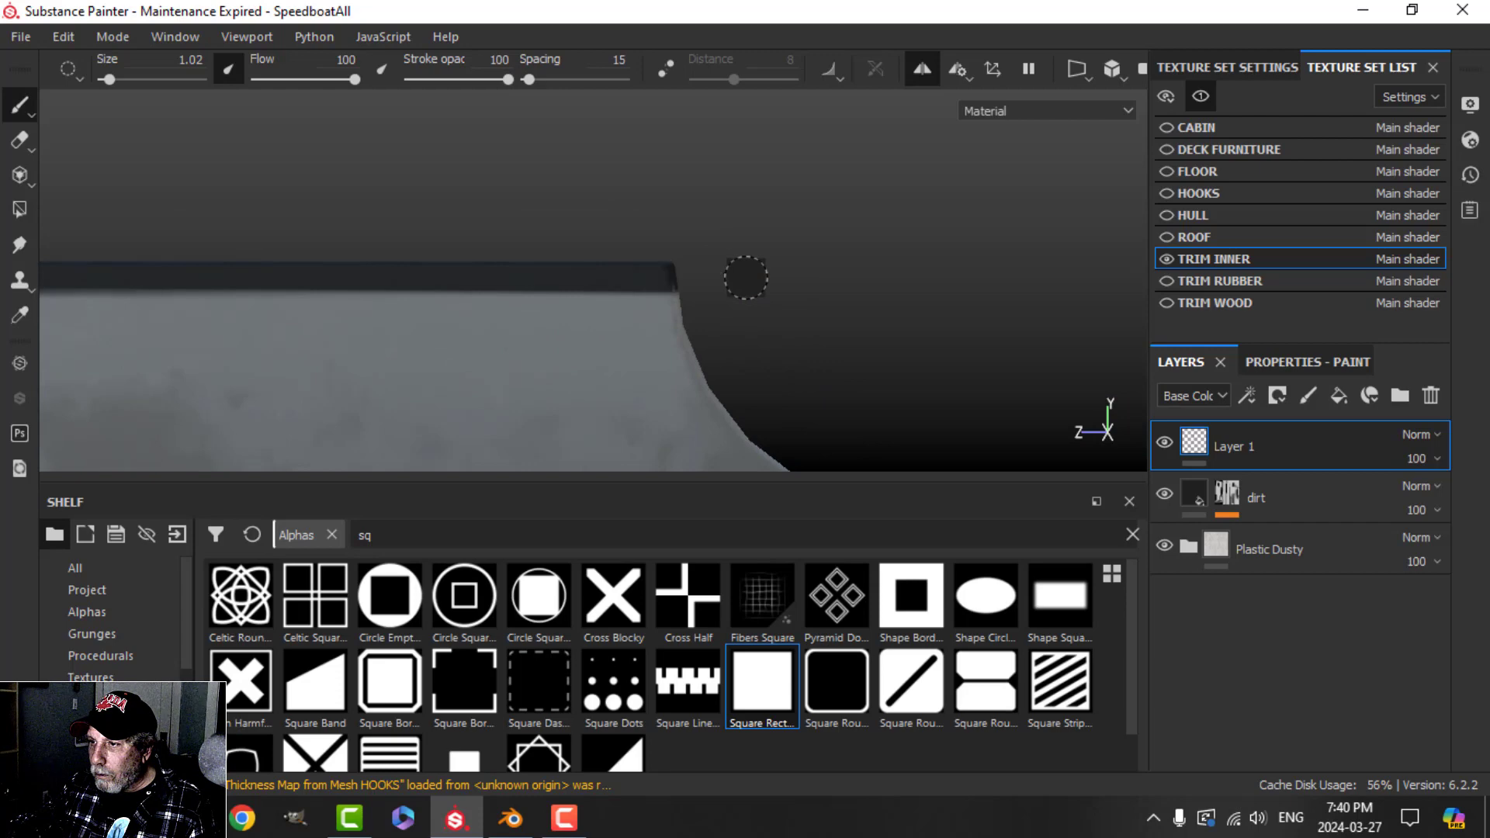
mouse_move(746, 278)
alt+mouse_down()
mouse_move(838, 313)
mouse_move(571, 386)
alt+mouse_up()
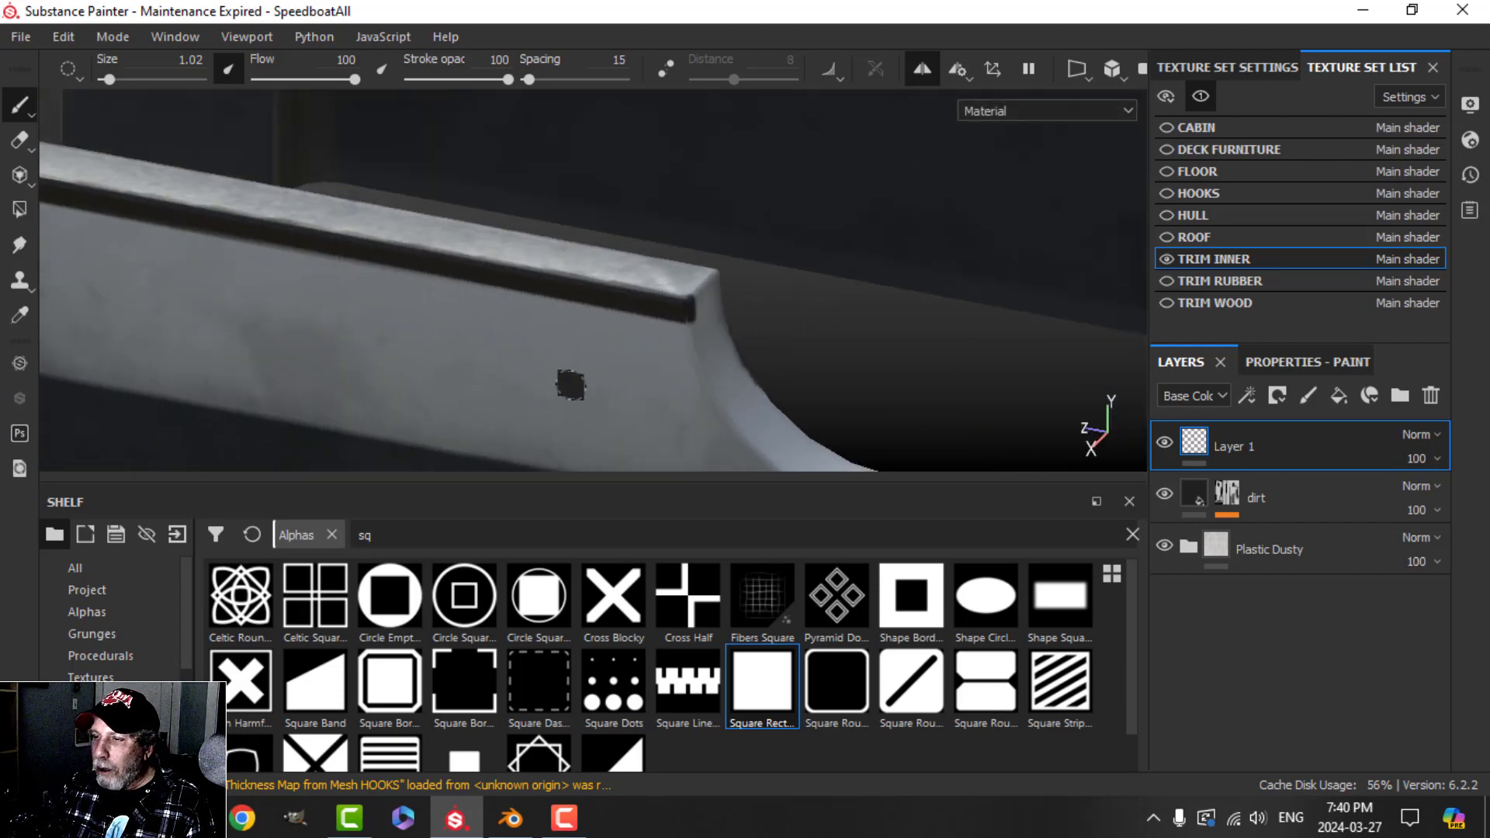
- Continue the dark line straight across the upper edge of the trim's front face to the symmetry plane
scroll(598, 373, down, 8)
alt+drag(246, 406, 569, 337)
alt+middle_drag(466, 334, 771, 482)
scroll(728, 382, up, 6)
scroll(716, 375, up, 1)
scroll(717, 435, up, 4)
alt+middle_drag(706, 406, 733, 481)
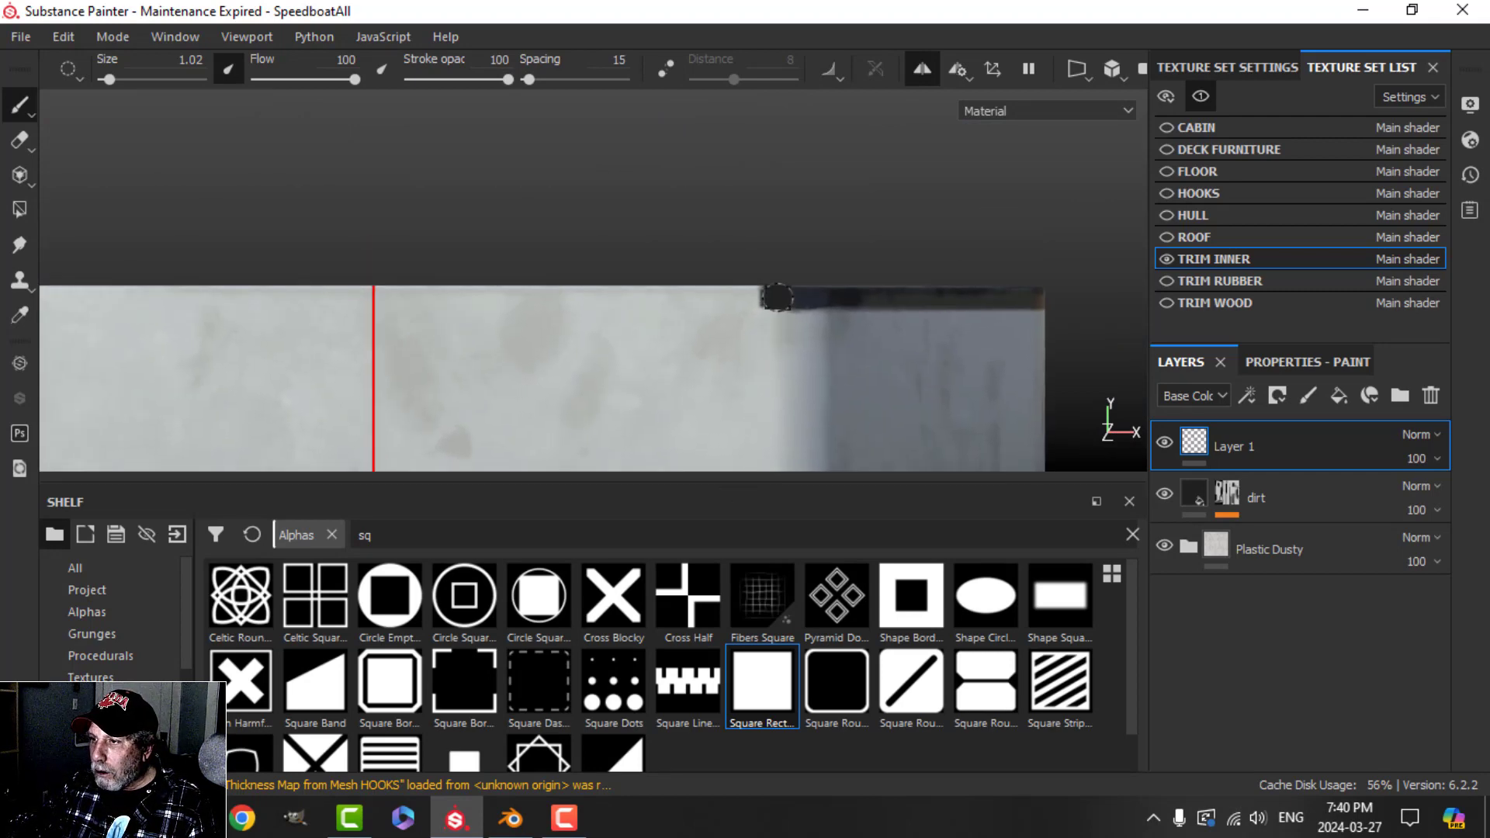
ctrl+shift+click(373, 294)
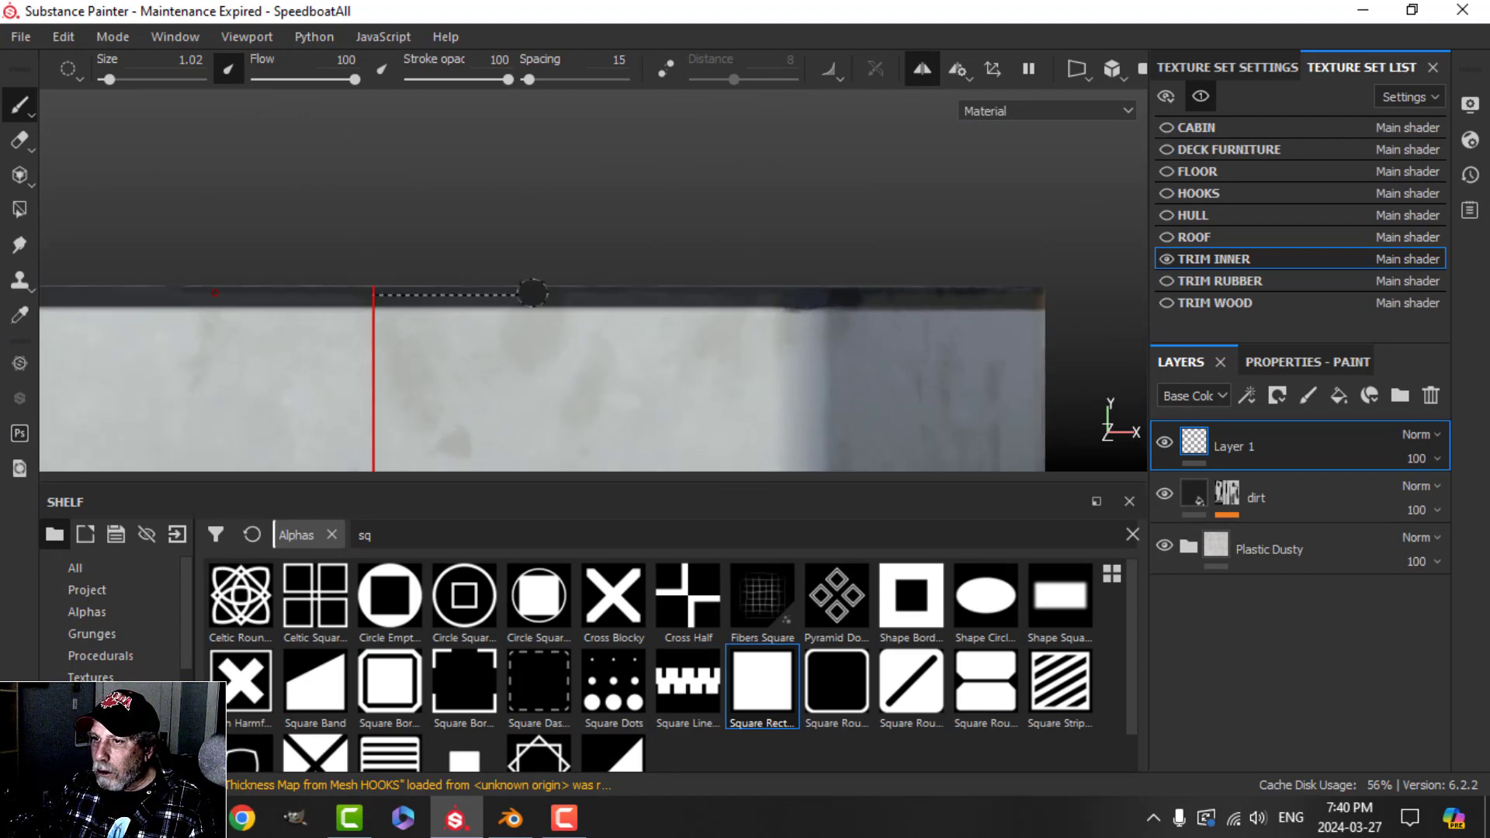
scroll(673, 344, down, 5)
alt+drag(978, 308, 917, 142)
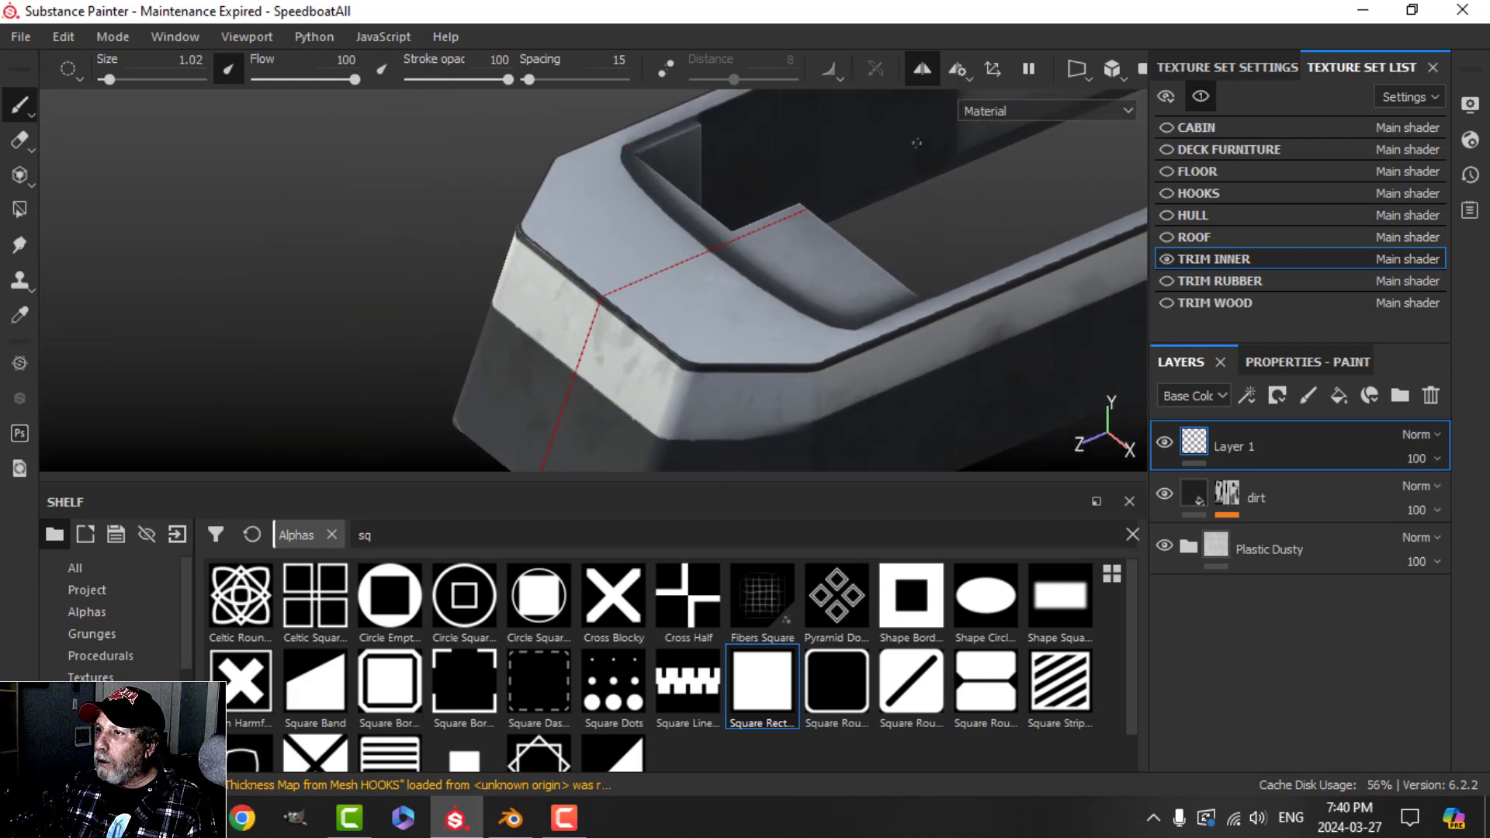
- Return to the perspective view with symmetry off and show all texture sets to check the dark line on the full boat
click(1113, 77)
click(1147, 97)
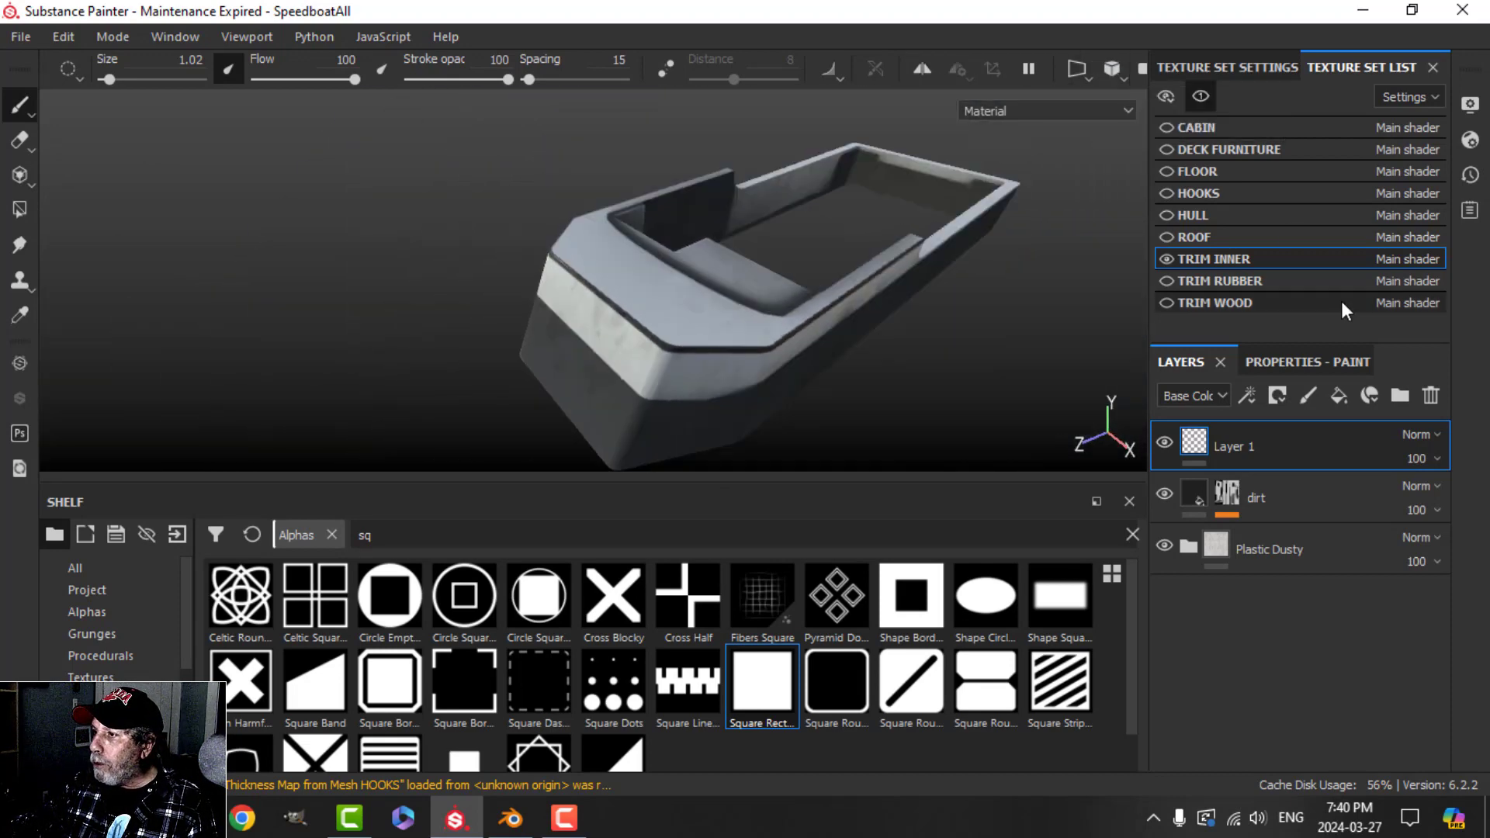
click(1200, 96)
alt+drag(838, 326, 848, 355)
scroll(848, 356, up, 4)
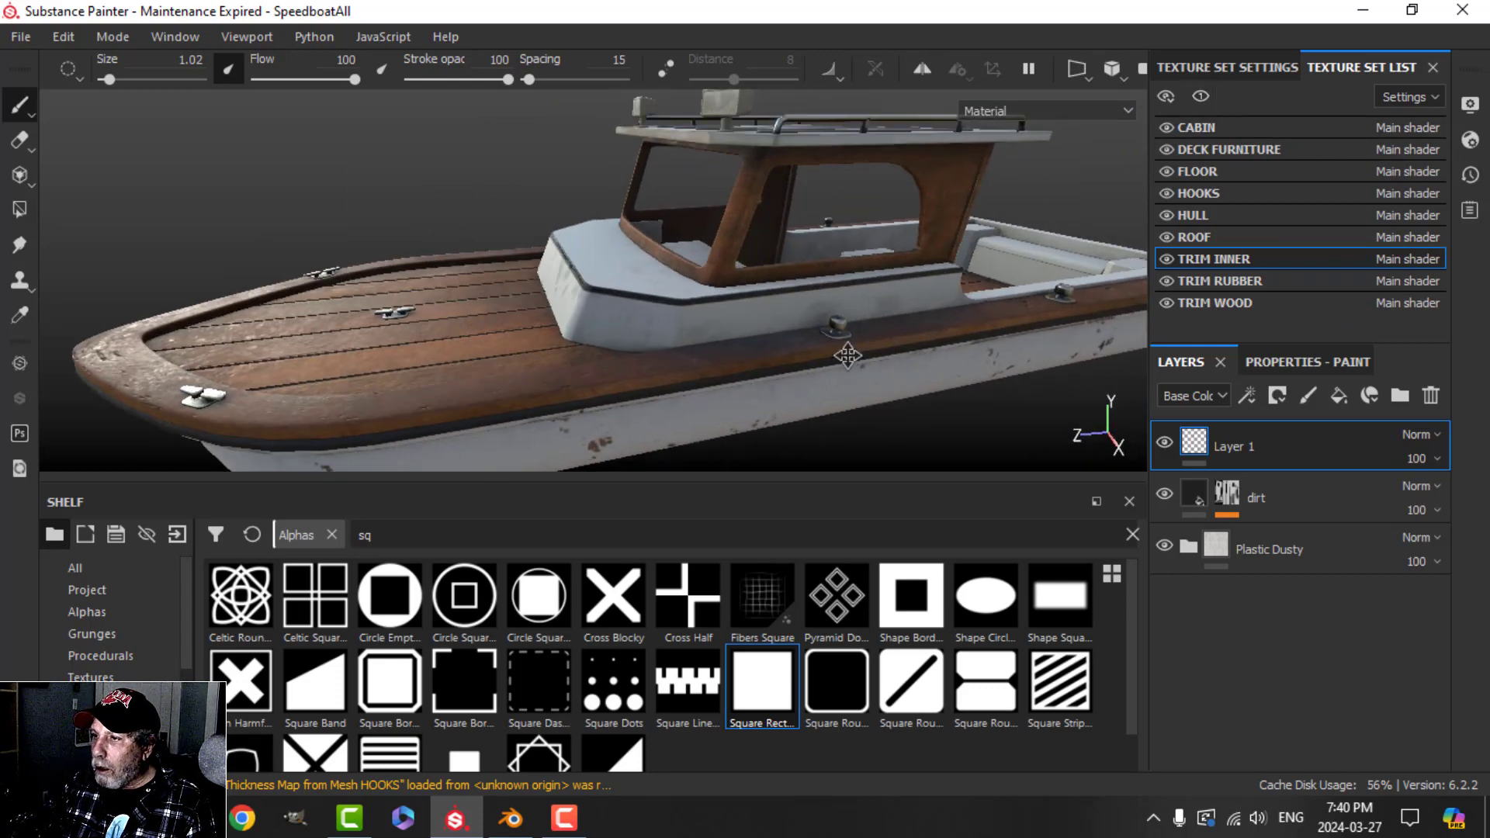
alt+middle_drag(848, 356, 603, 360)
scroll(603, 360, up, 4)
alt+drag(602, 361, 702, 392)
alt+middle_drag(478, 399, 640, 395)
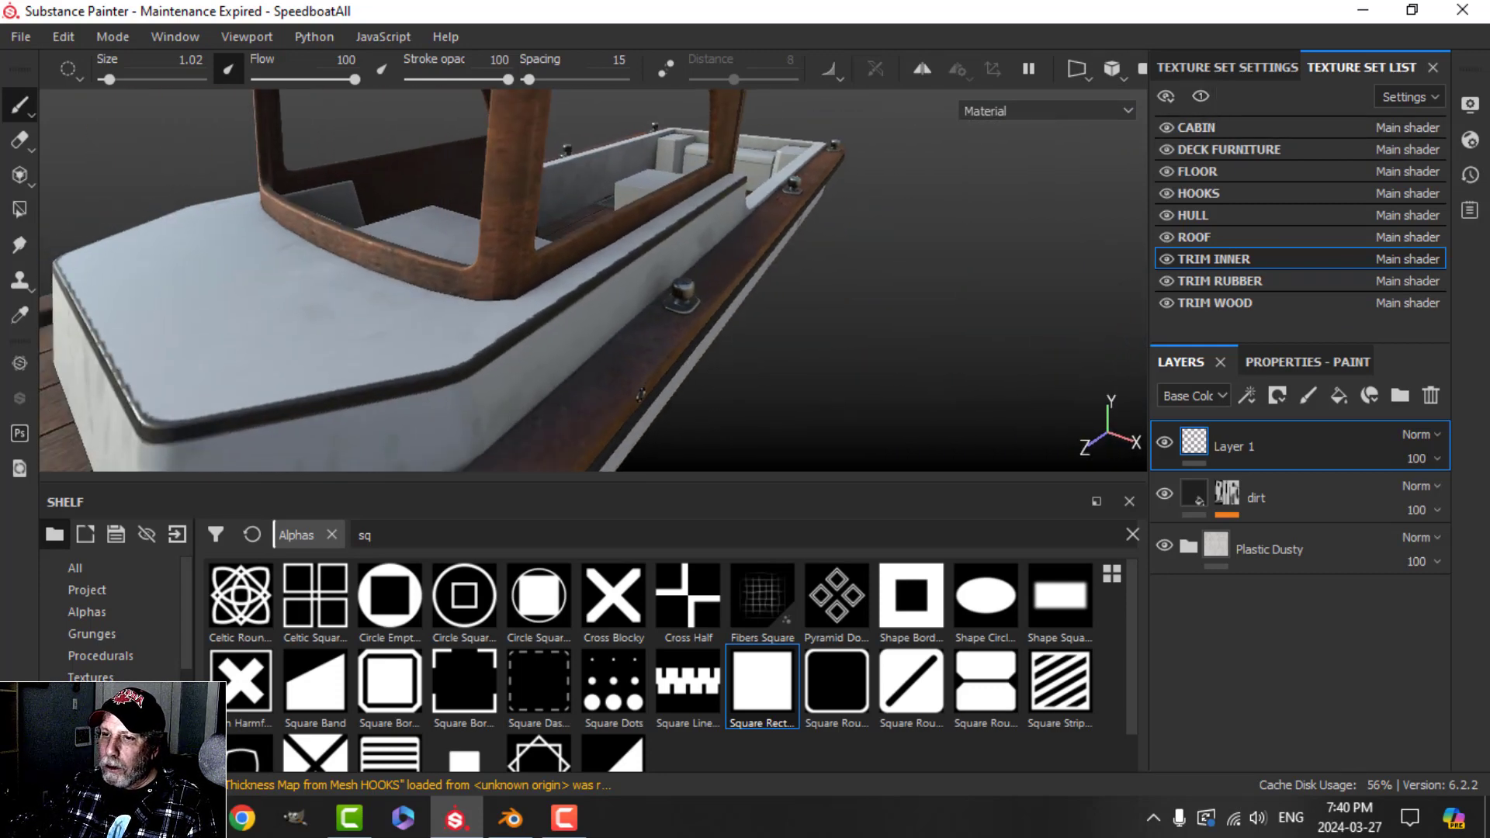
alt+drag(641, 395, 613, 336)
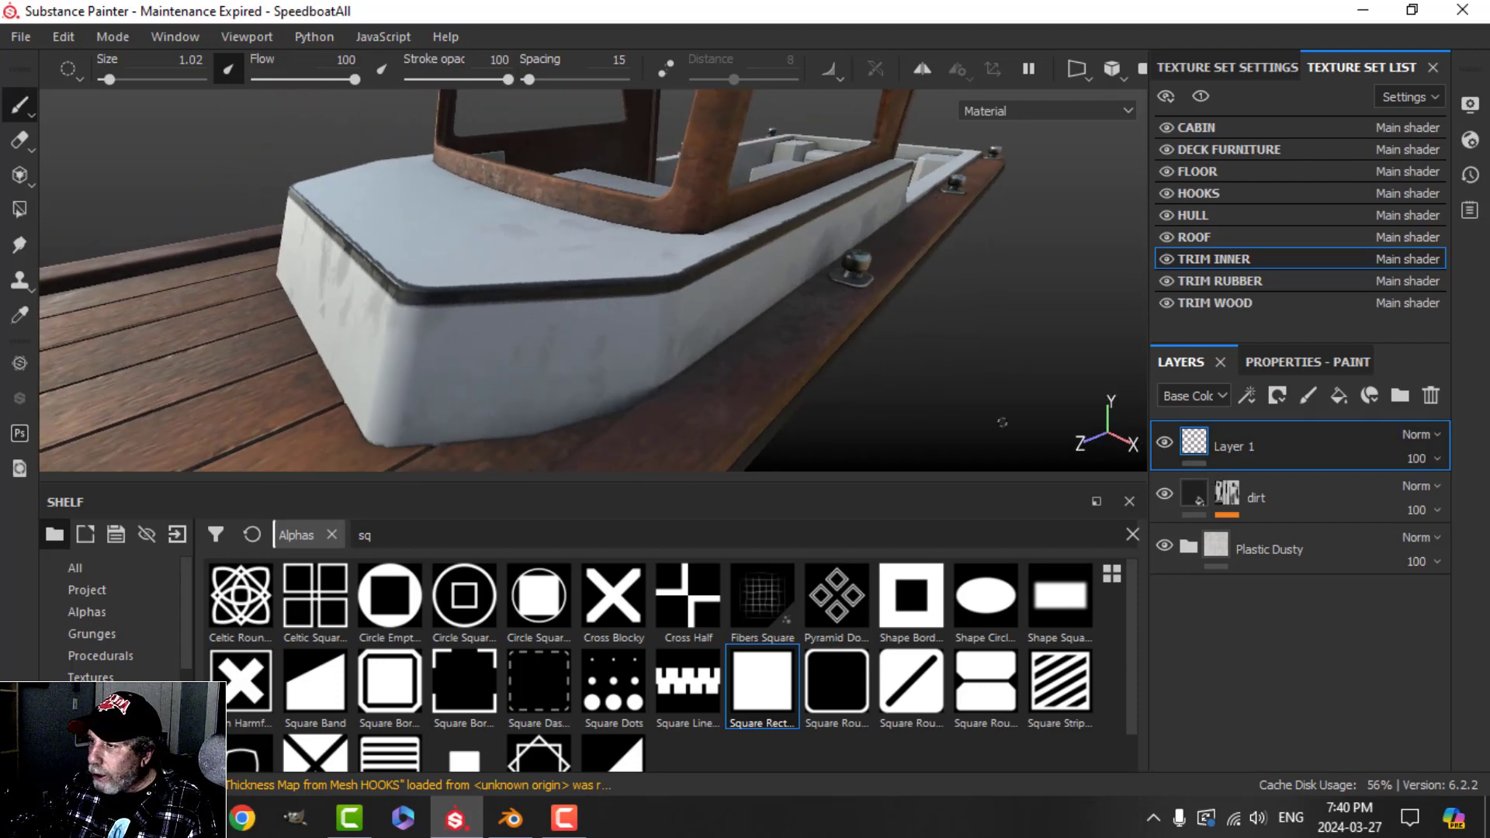
- Check the line layer's opacity setting and examine the boat from the cabin trim to the rear deck
click(1418, 458)
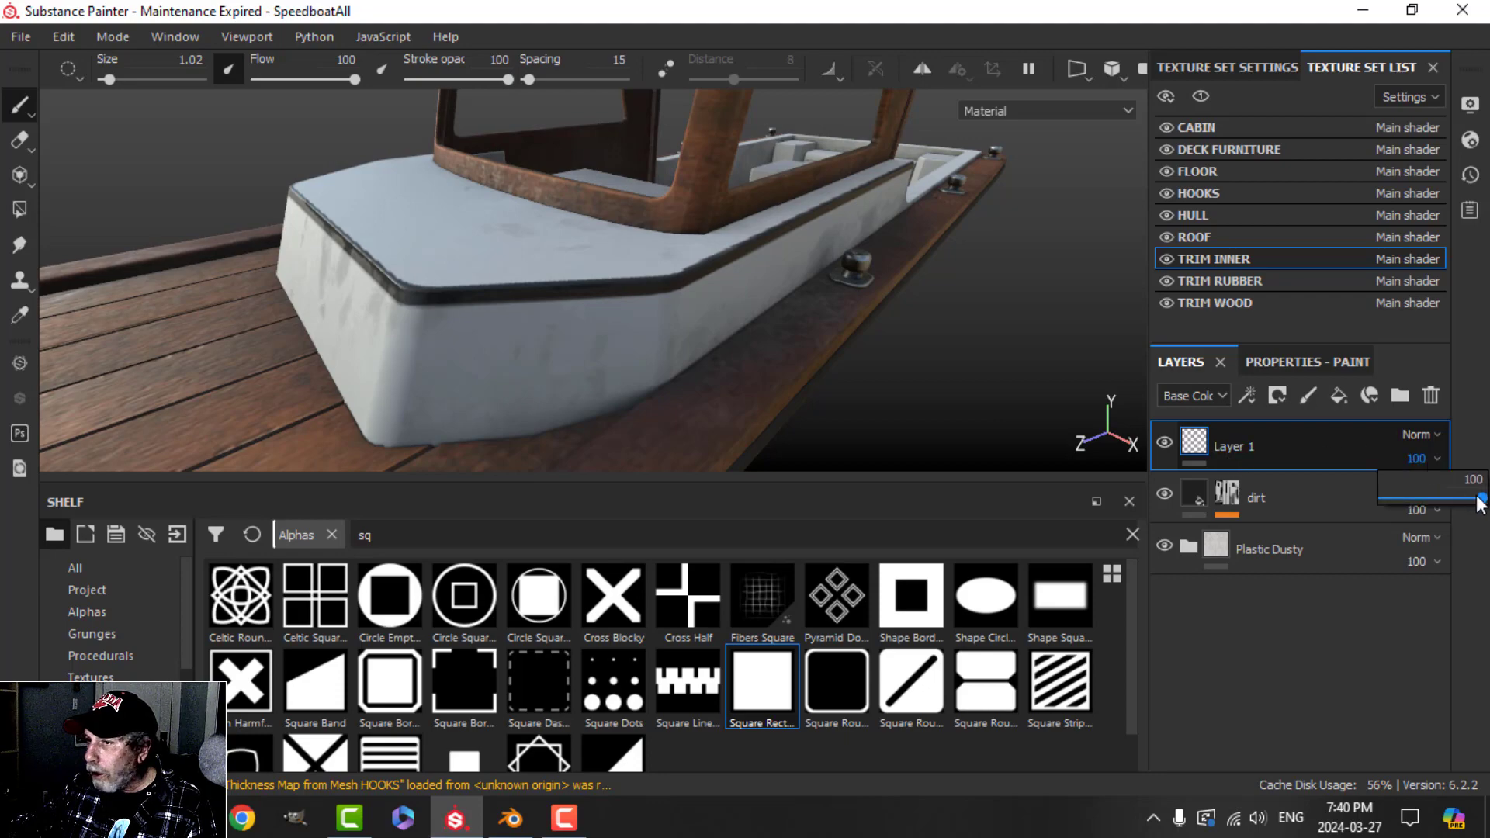
alt+drag(788, 354, 745, 333)
alt+drag(658, 357, 698, 355)
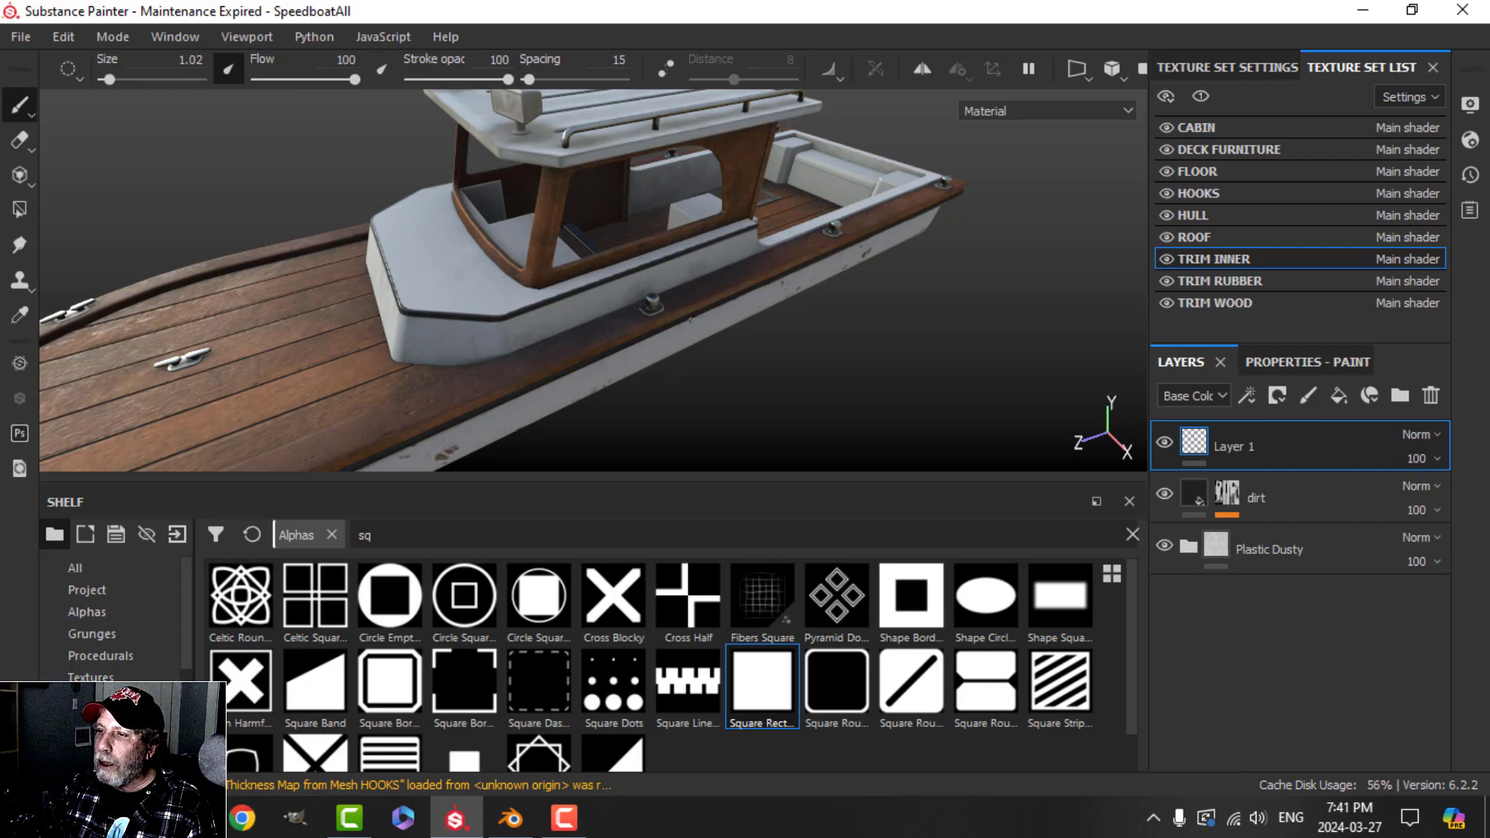
scroll(691, 319, down, 3)
alt+drag(866, 370, 655, 374)
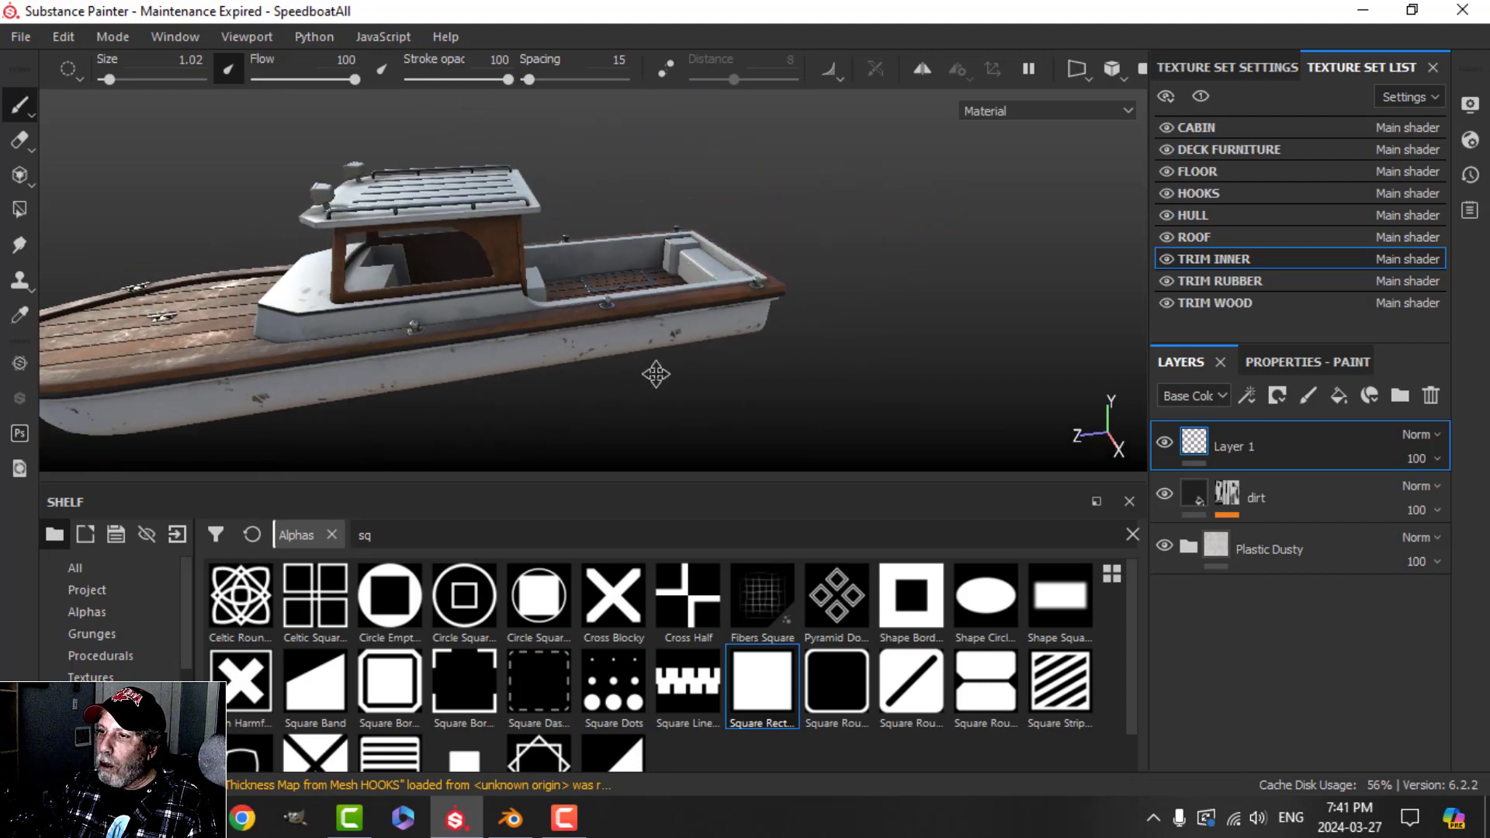
scroll(666, 363, up, 3)
alt+drag(701, 326, 671, 325)
scroll(680, 364, down, 2)
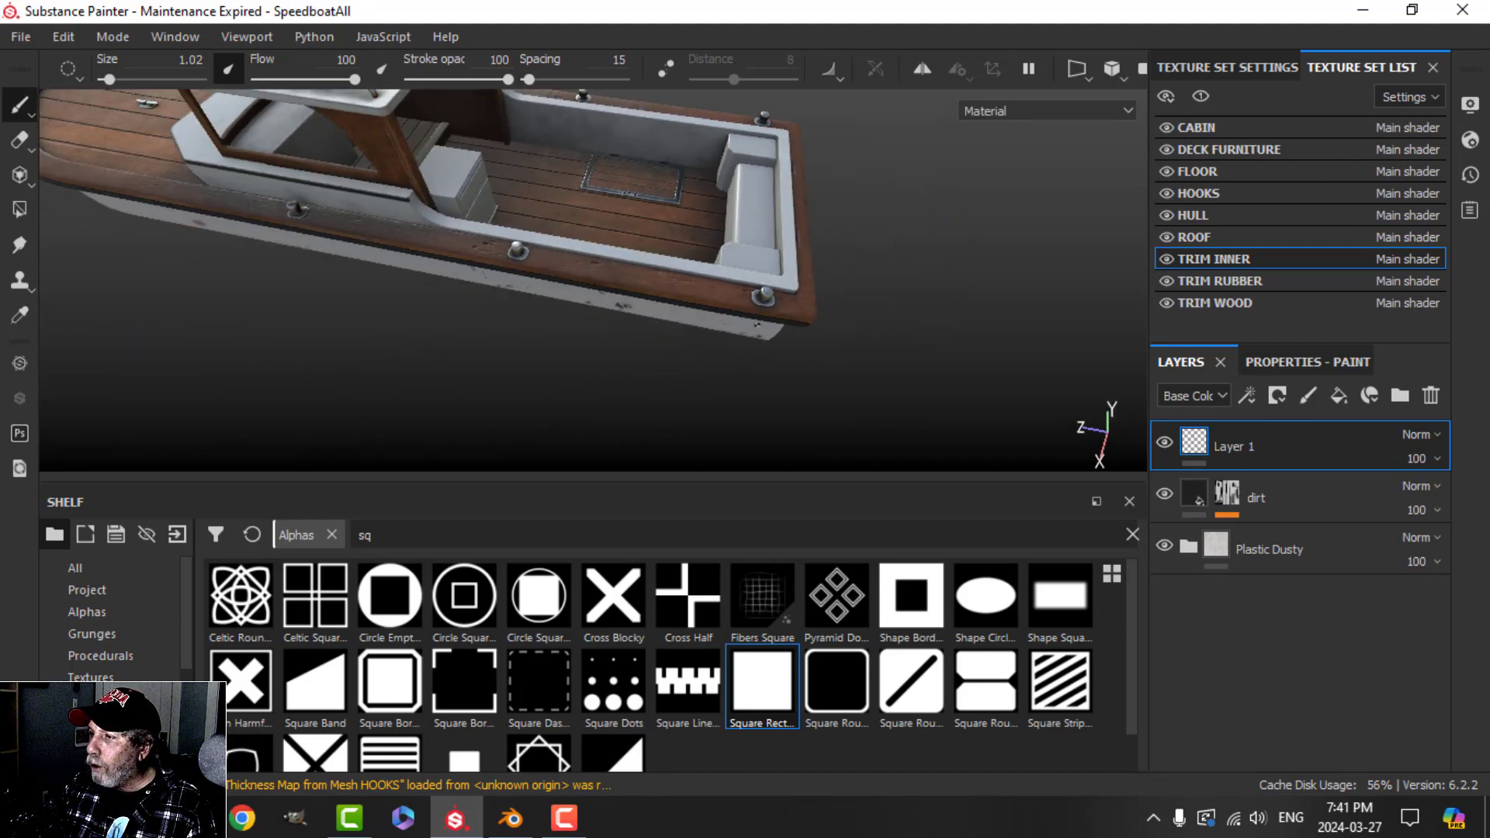
alt+middle_drag(677, 303, 565, 342)
alt+drag(566, 342, 619, 331)
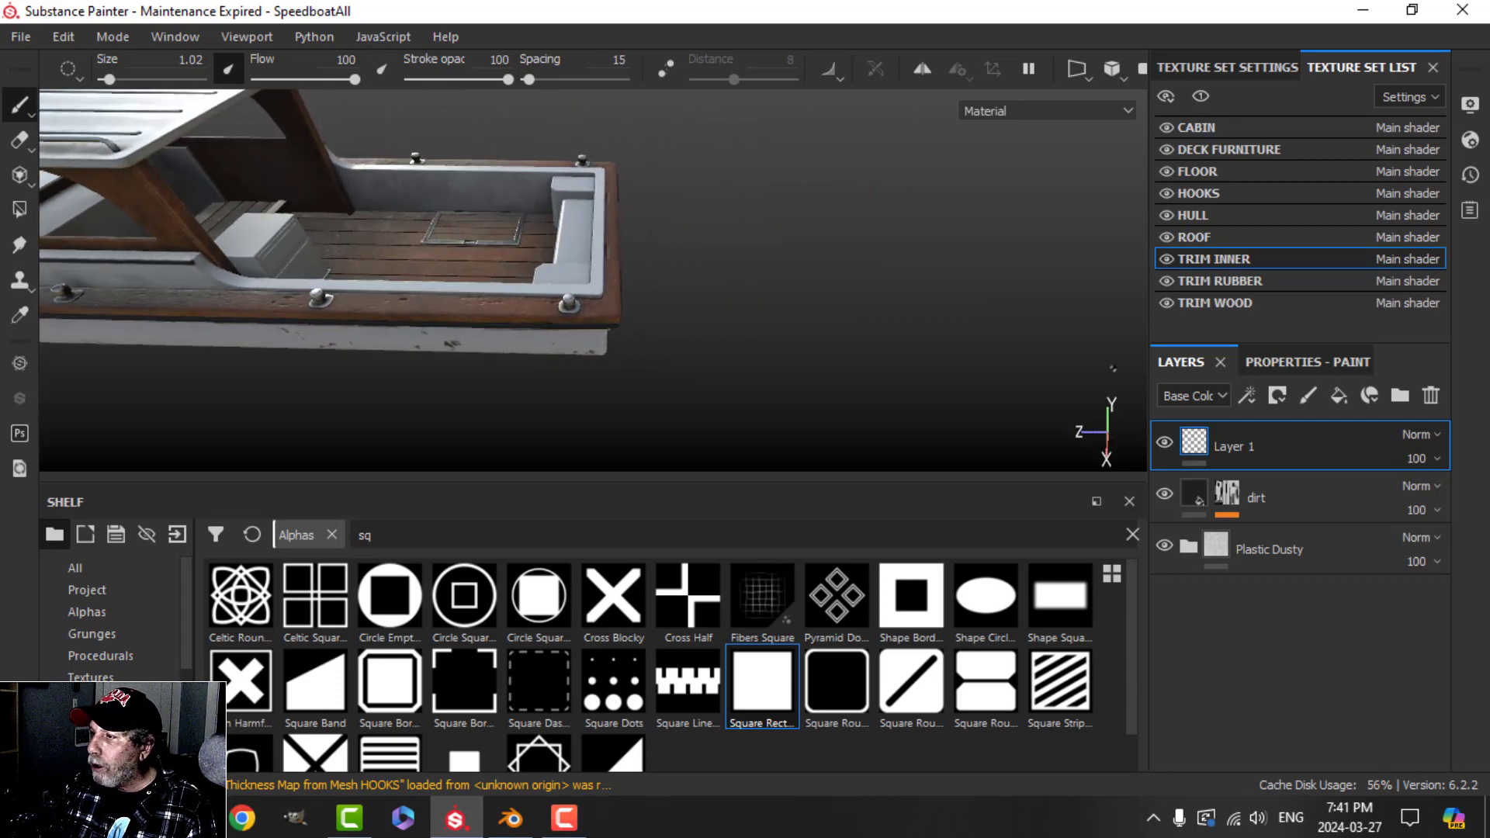
- Rename the painted line layer in TRIM INNER as "black line"
click(1218, 237)
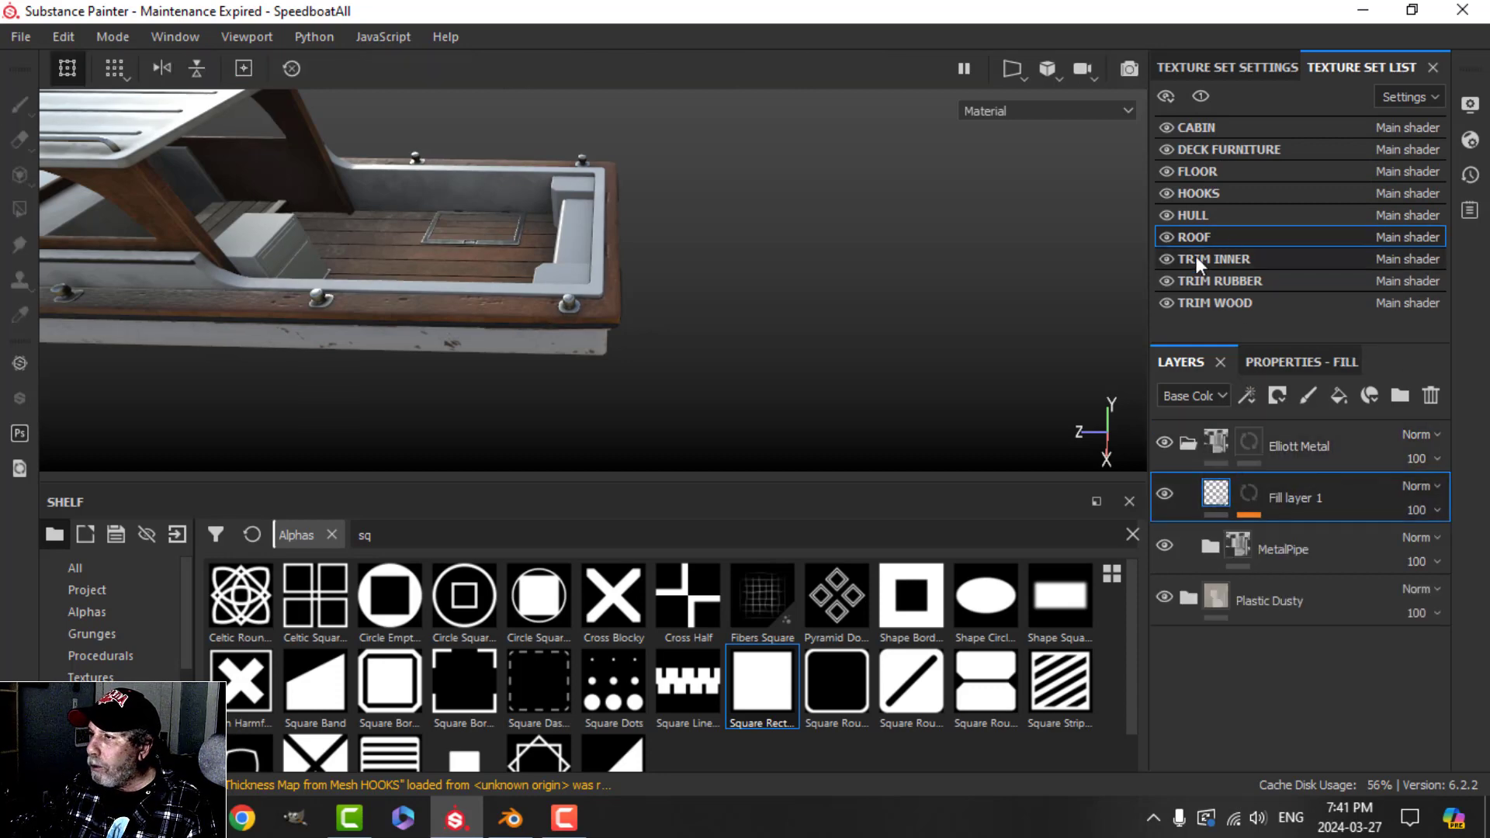
click(1225, 261)
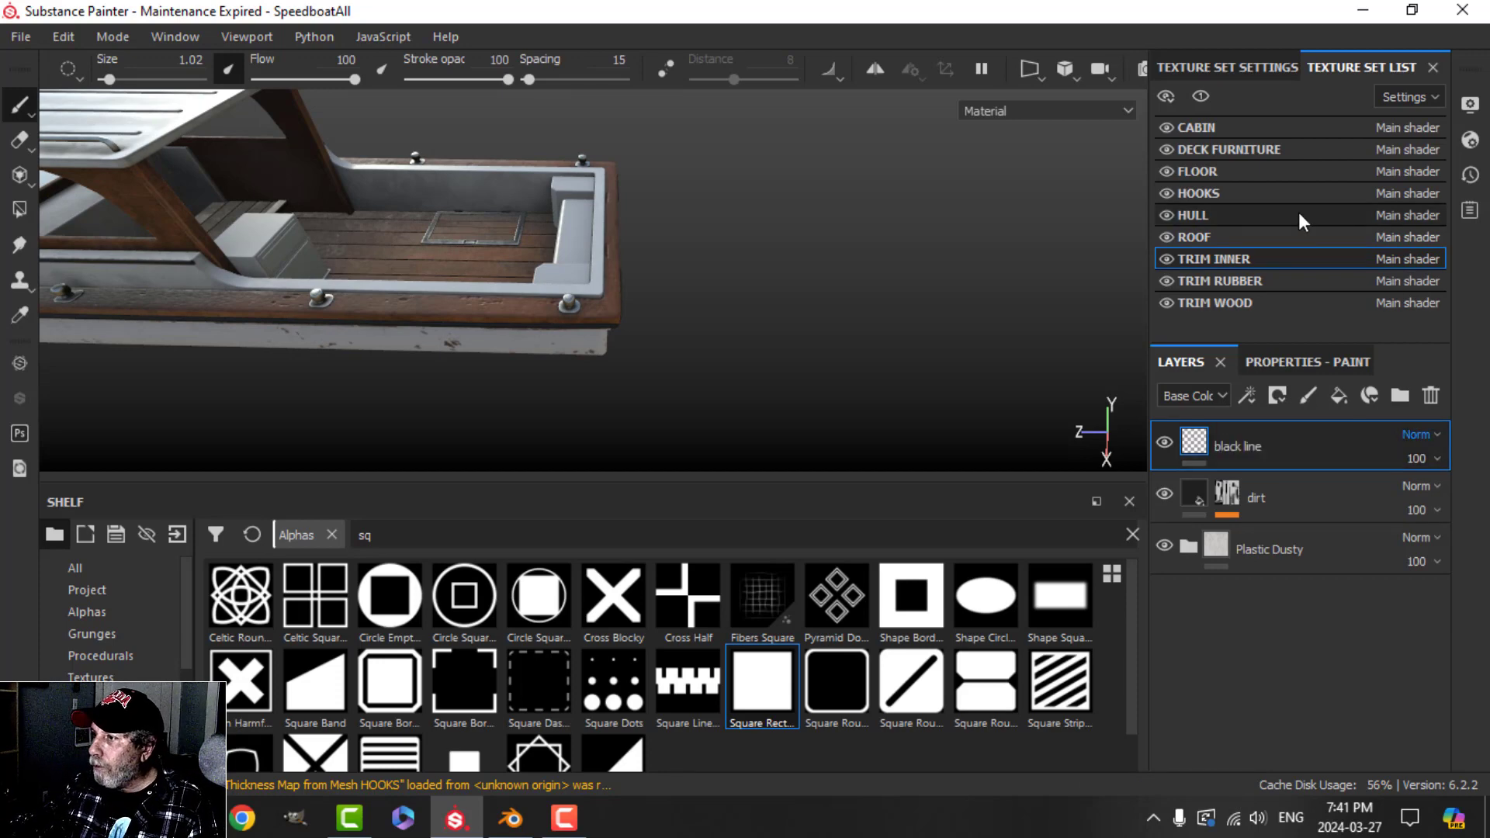
click(1217, 241)
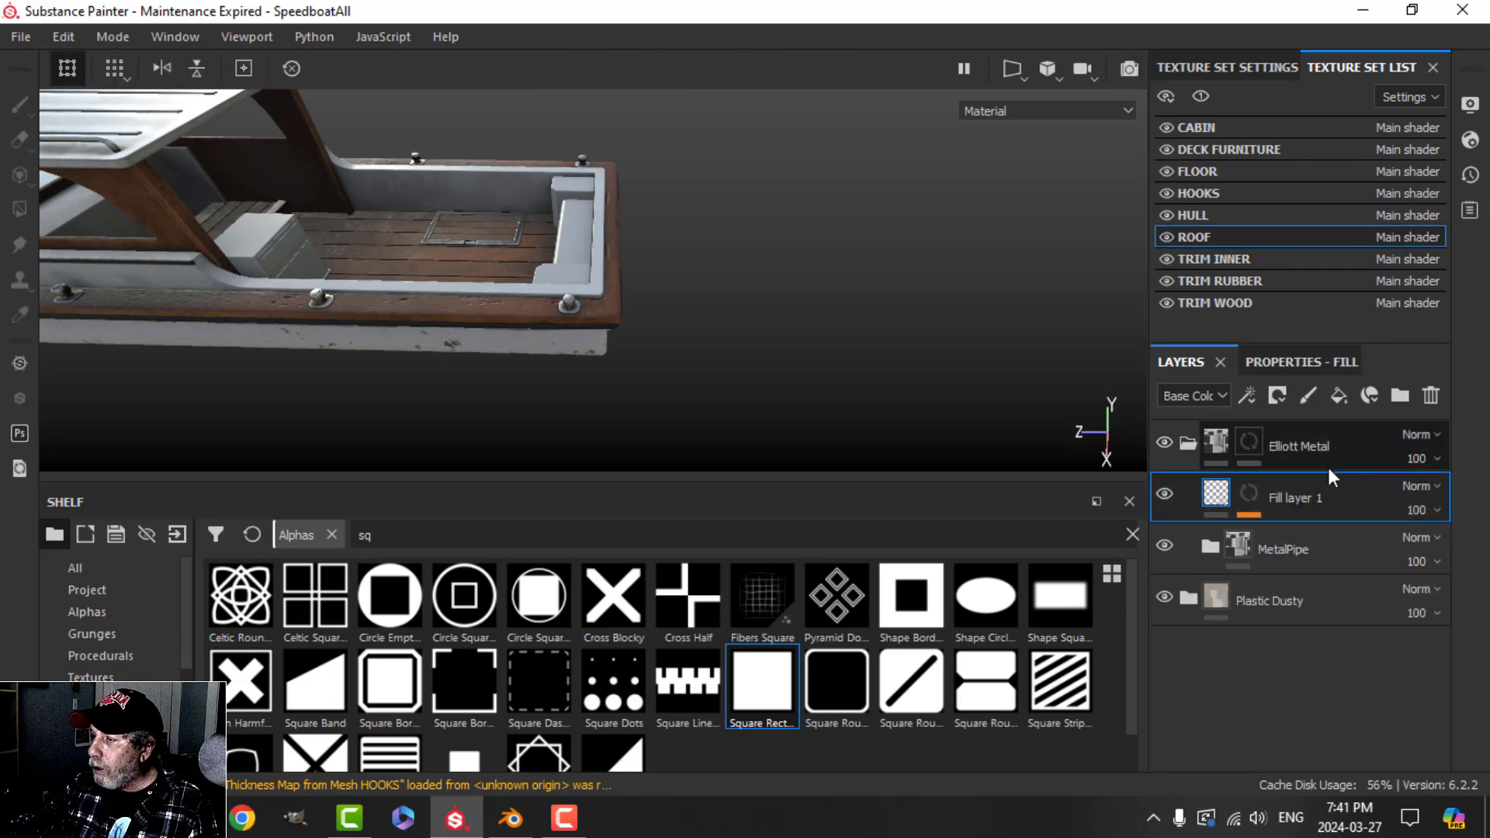
click(1186, 443)
click(1282, 491)
right_click(1282, 492)
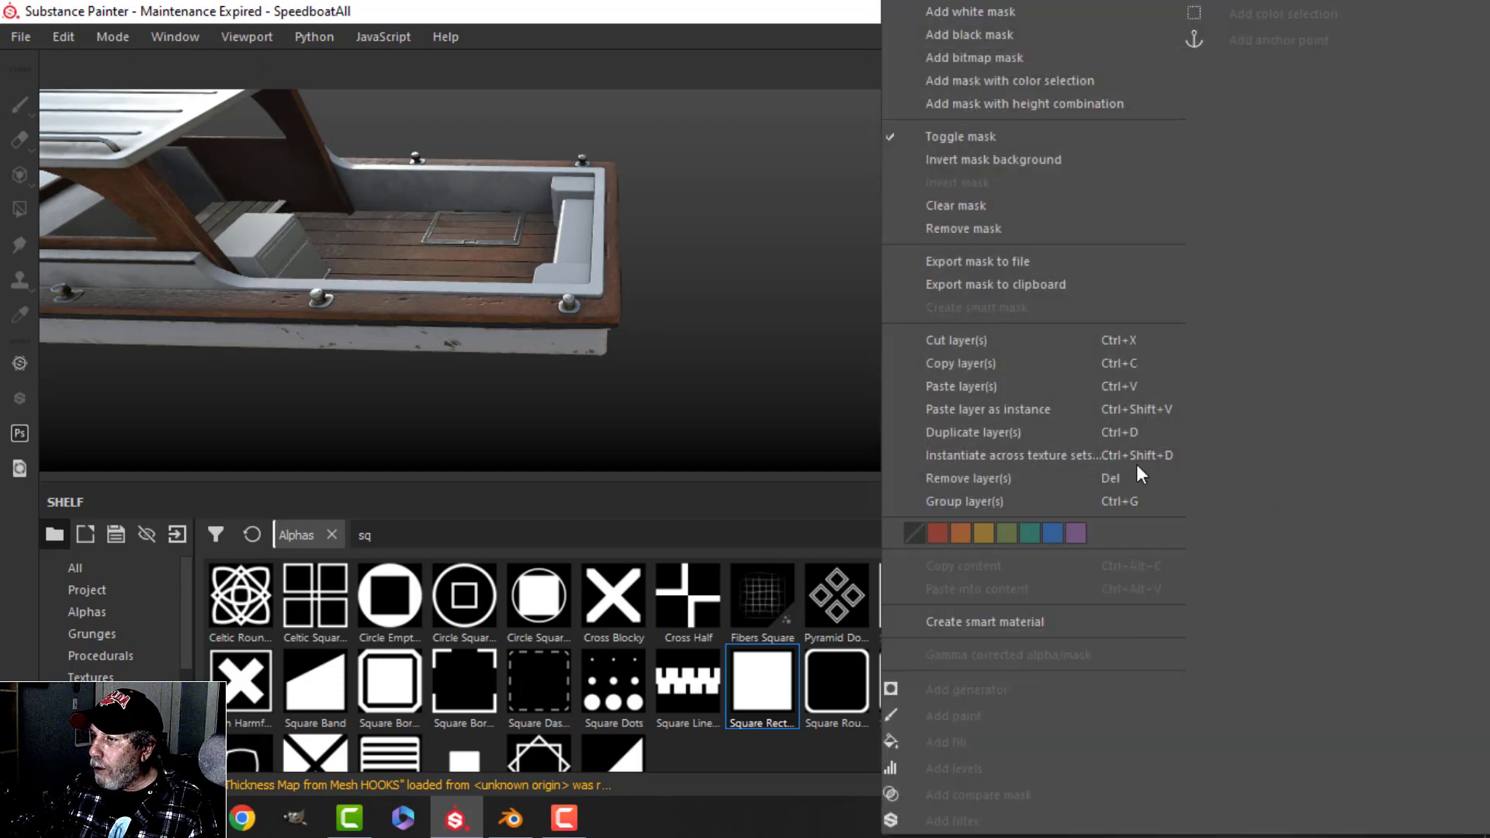
click(983, 368)
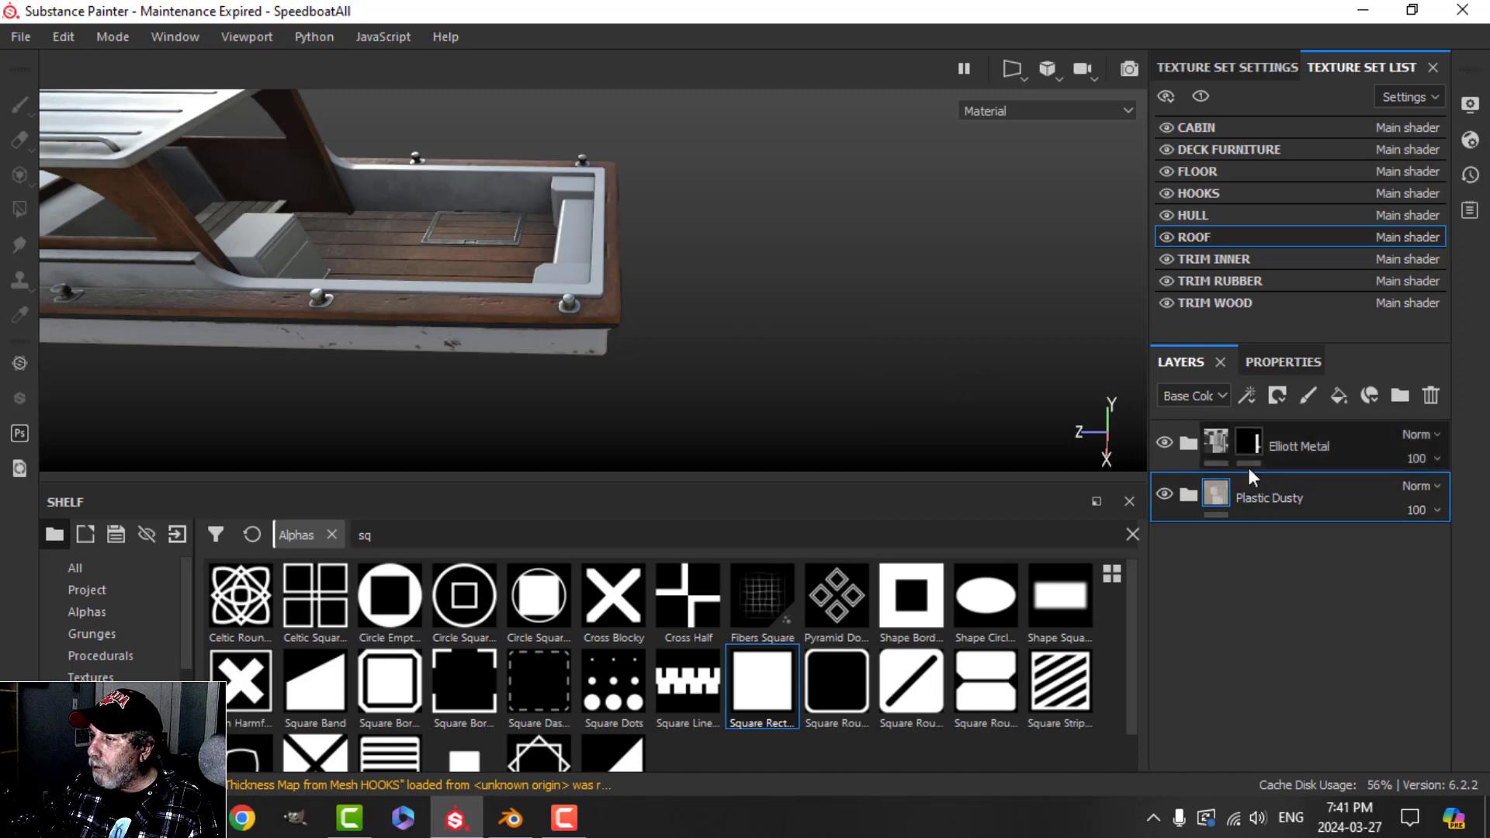
click(1249, 444)
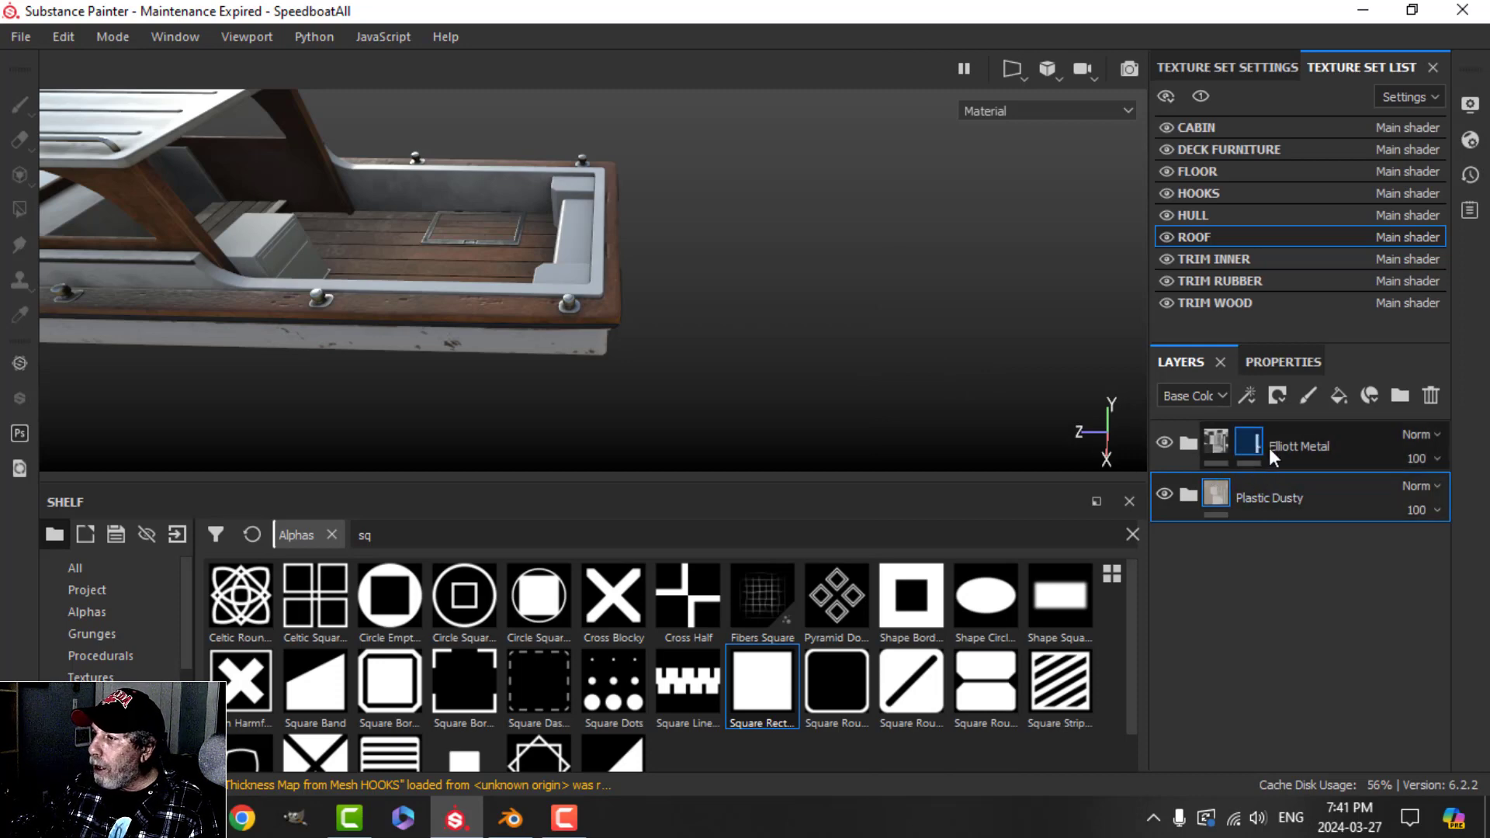
click(1315, 438)
click(1339, 395)
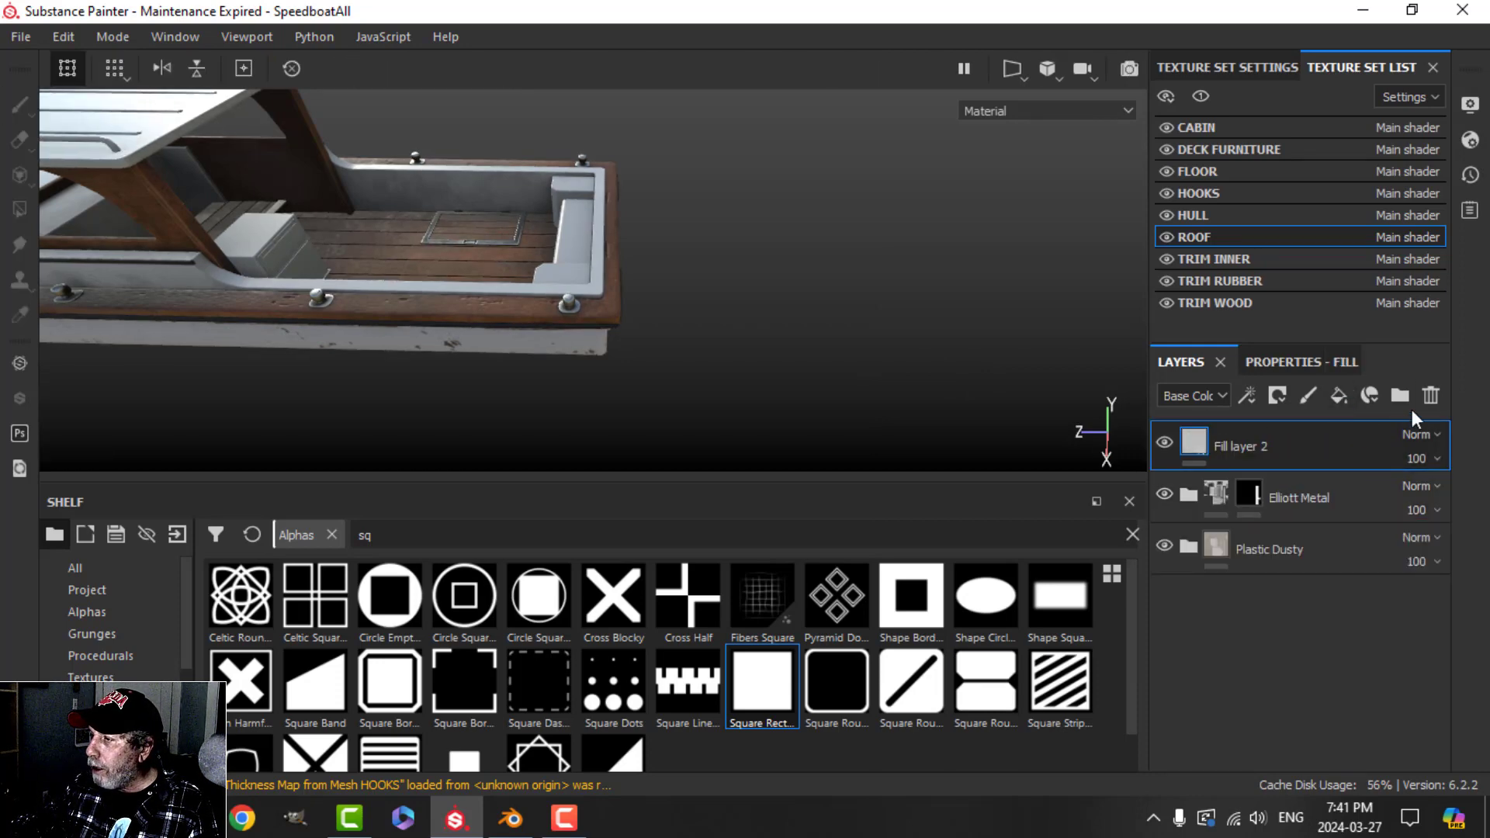
click(1430, 396)
alt+drag(312, 350, 489, 323)
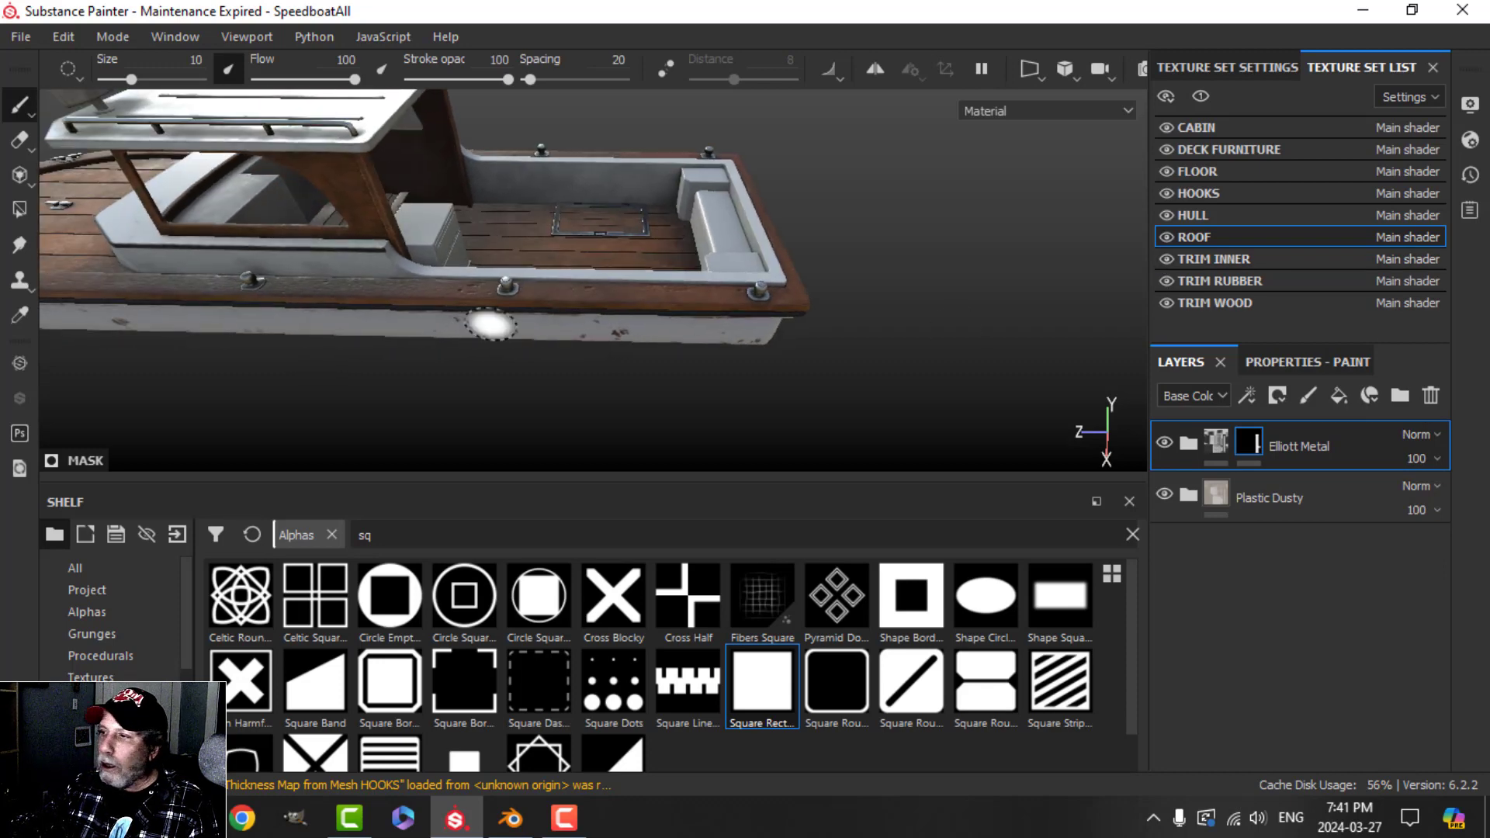
- Copy the dirt layer from TRIM INNER and paste it above the Elliott Metal folder in the ROOF texture set
click(1233, 260)
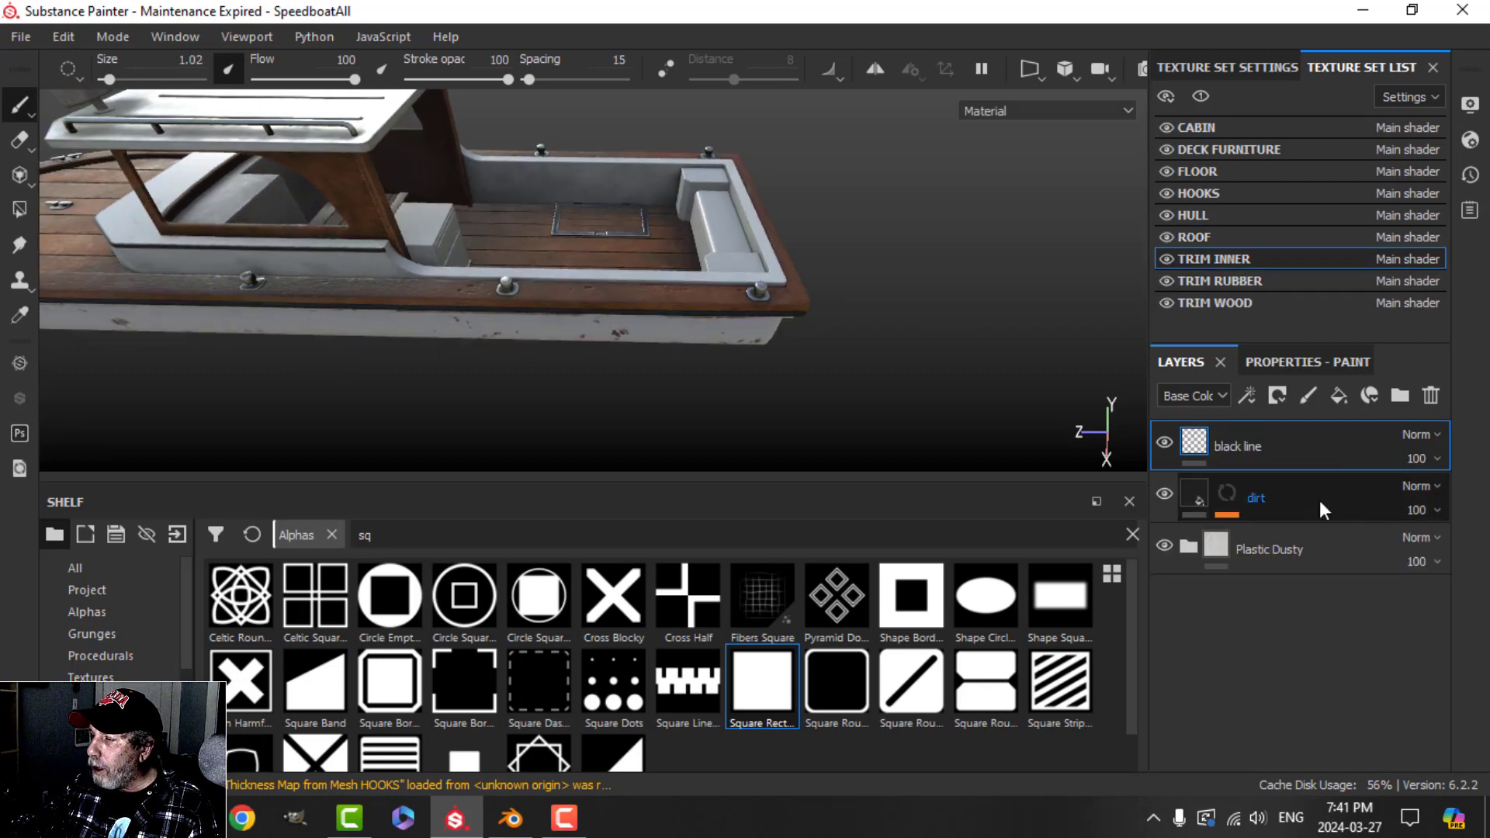
right_click(1278, 503)
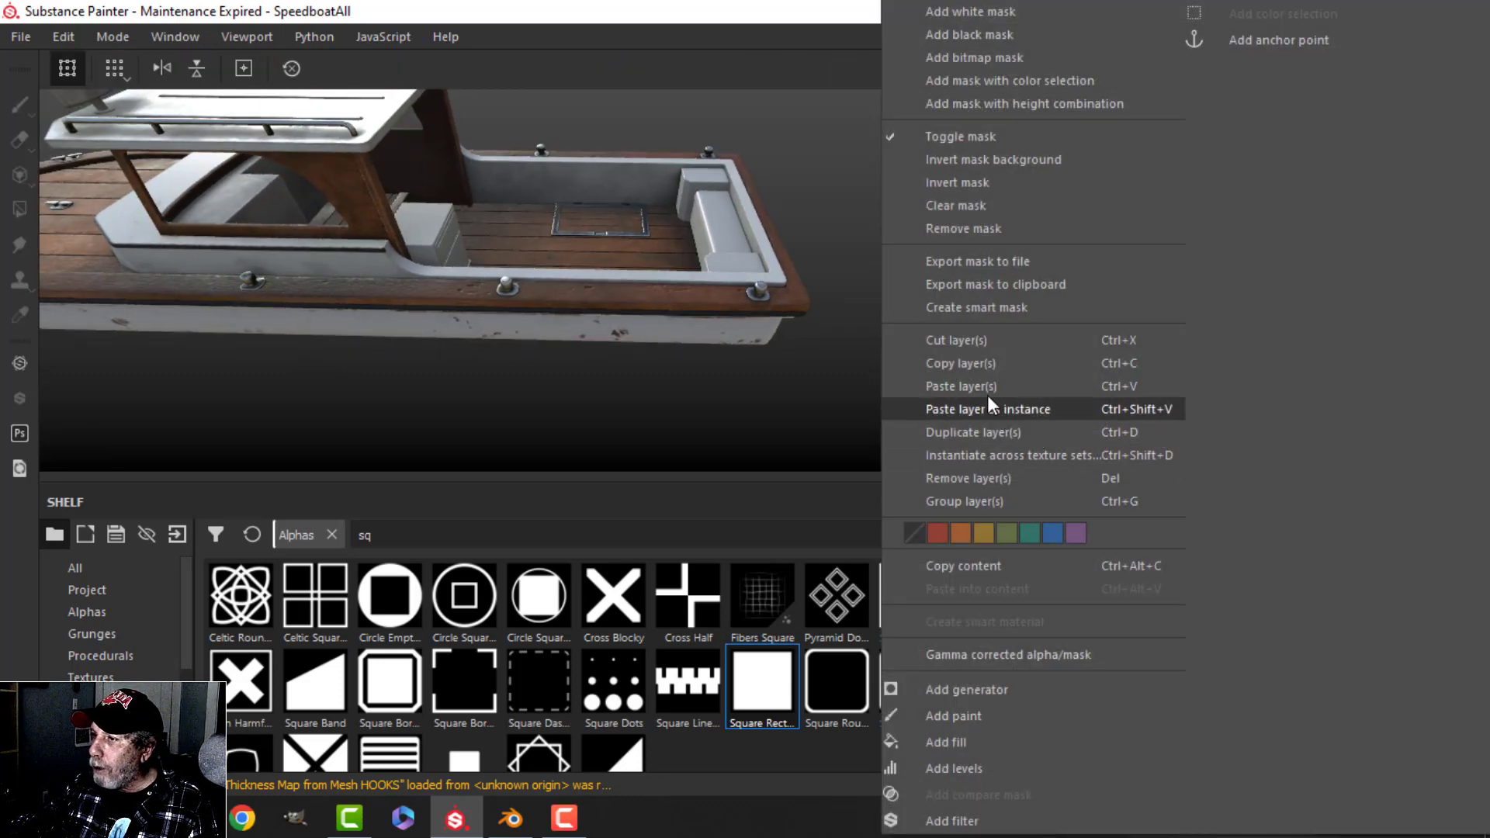
click(981, 354)
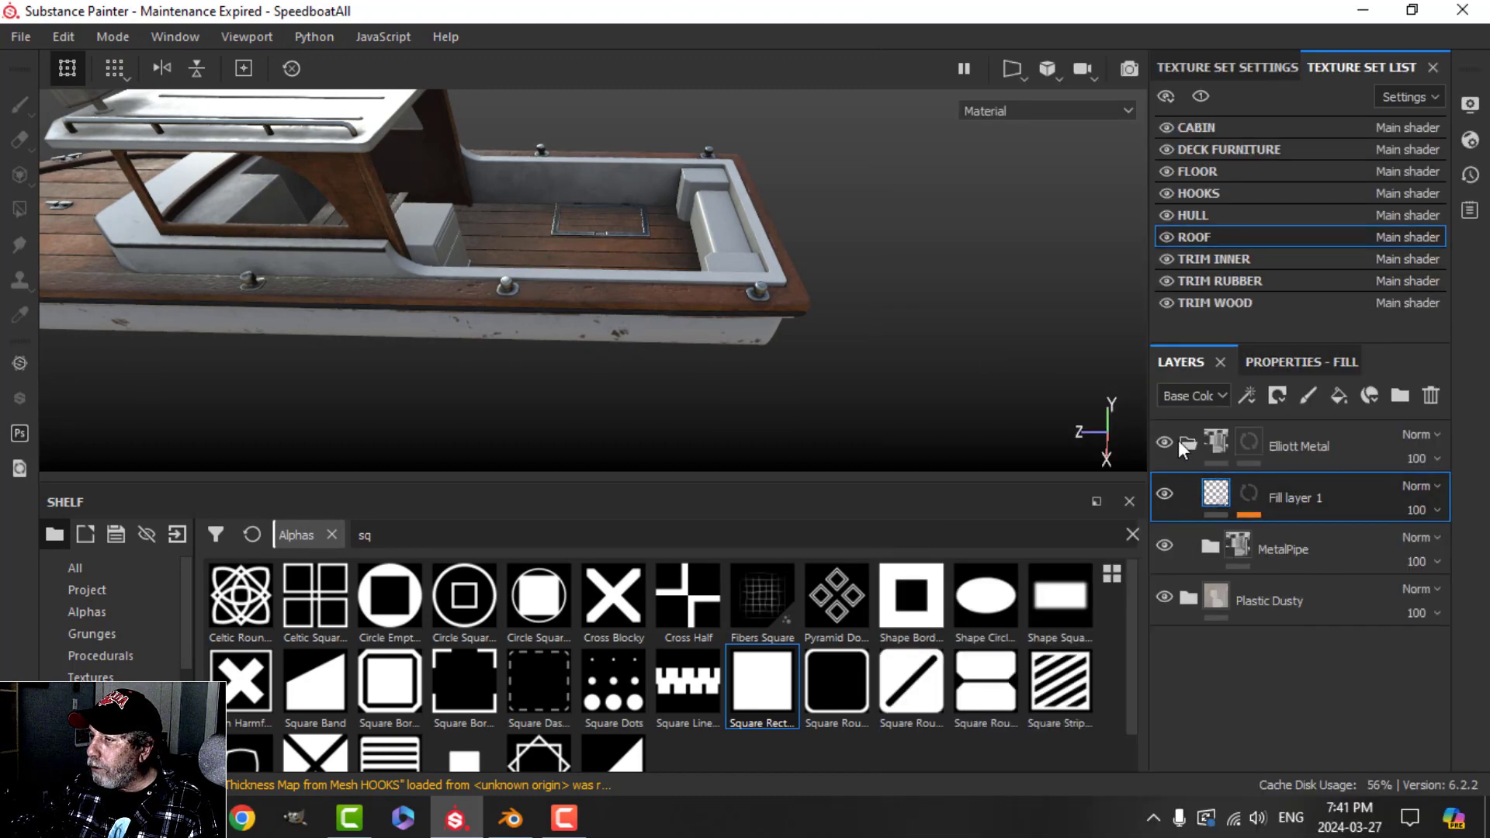
click(1187, 442)
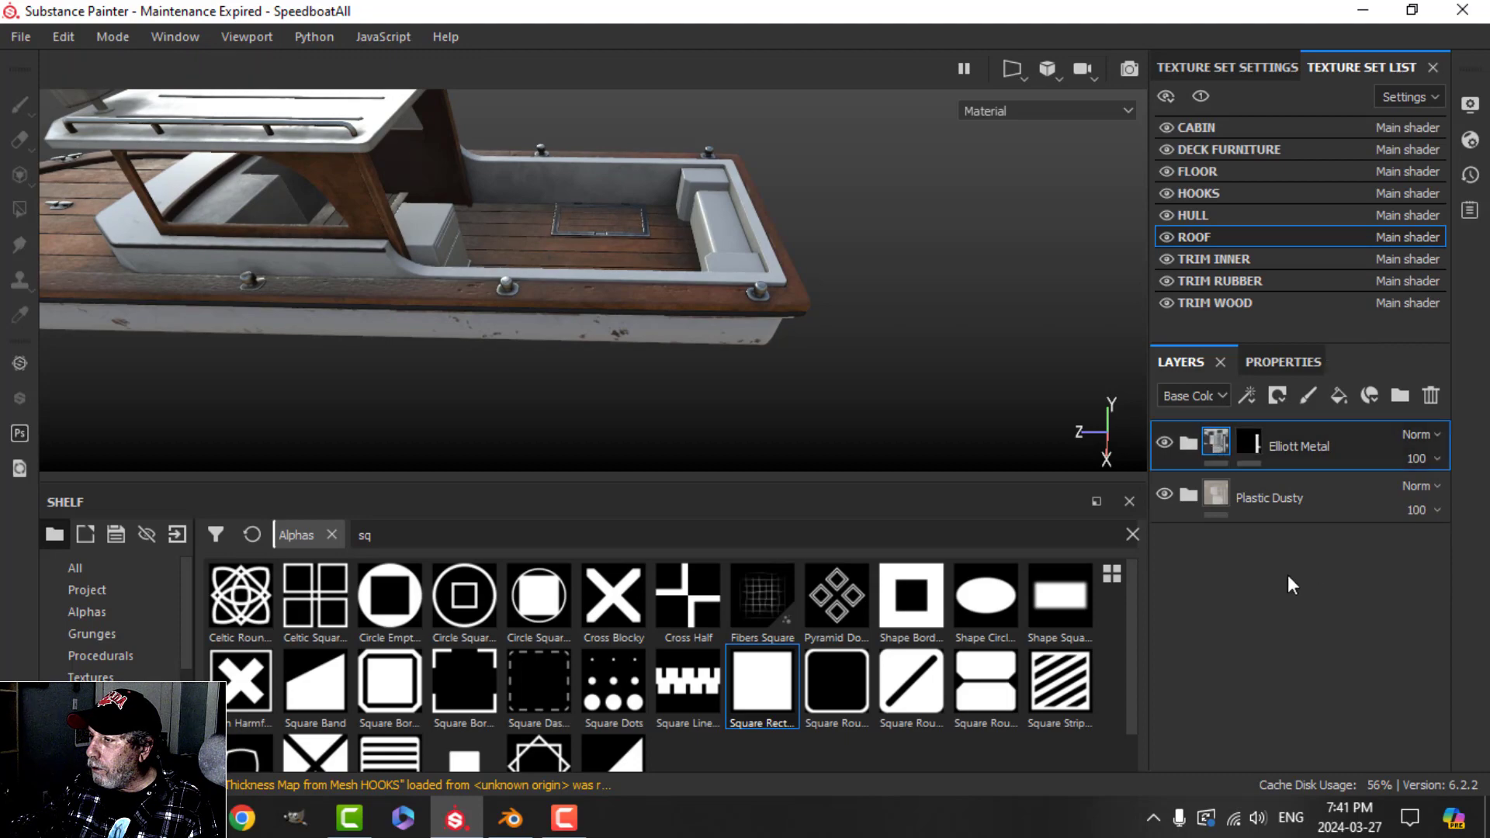
right_click(1279, 576)
click(981, 388)
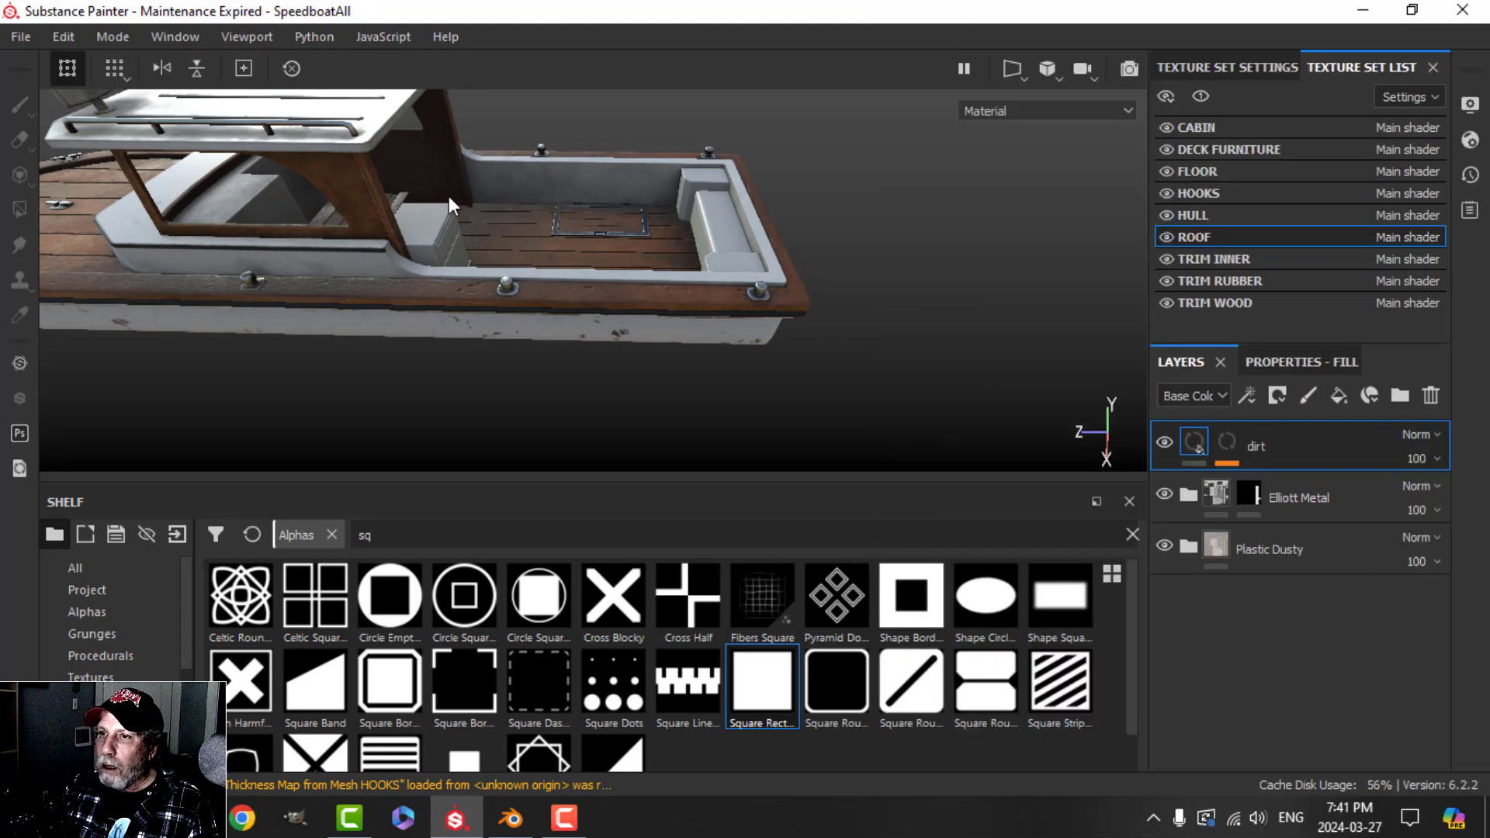
- Raise the opacity of the Dirt generator on the ROOF dirt layer's mask to 100 and set its Dirt Level to 0.56
alt+drag(358, 155, 715, 279)
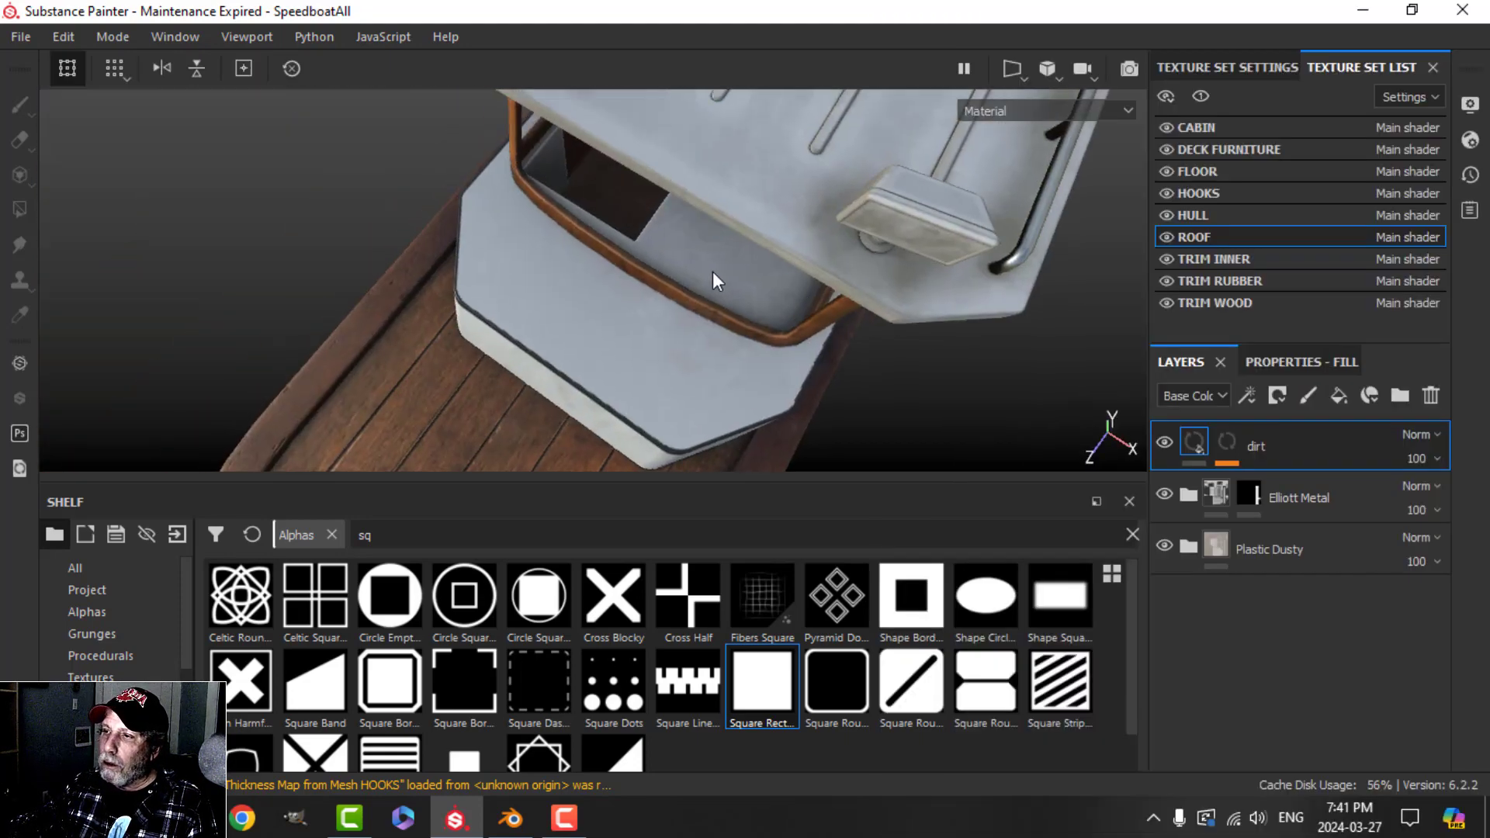
alt+drag(933, 291, 537, 208)
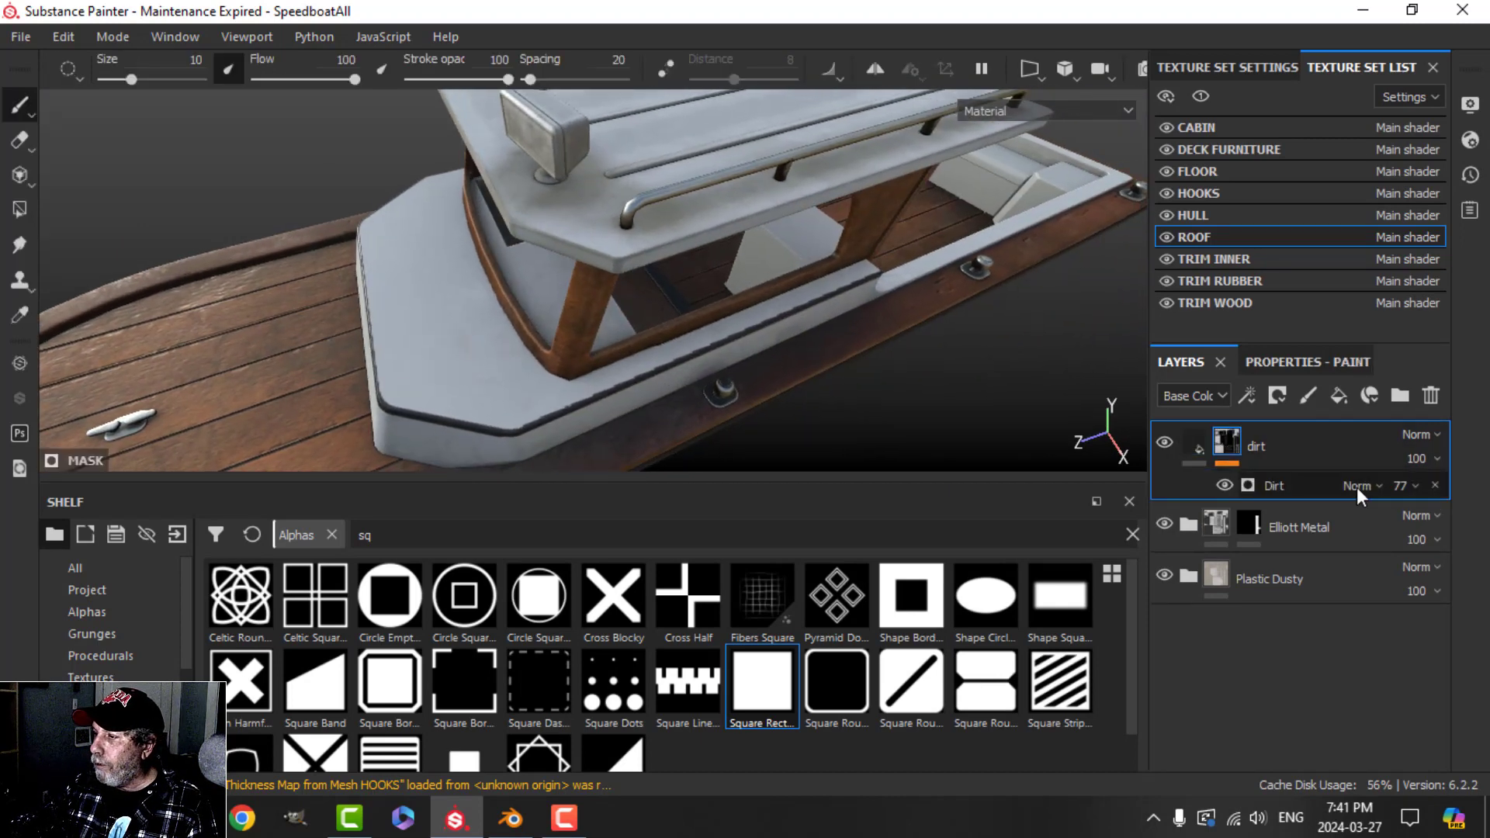
click(1414, 485)
drag(1457, 524, 1482, 524)
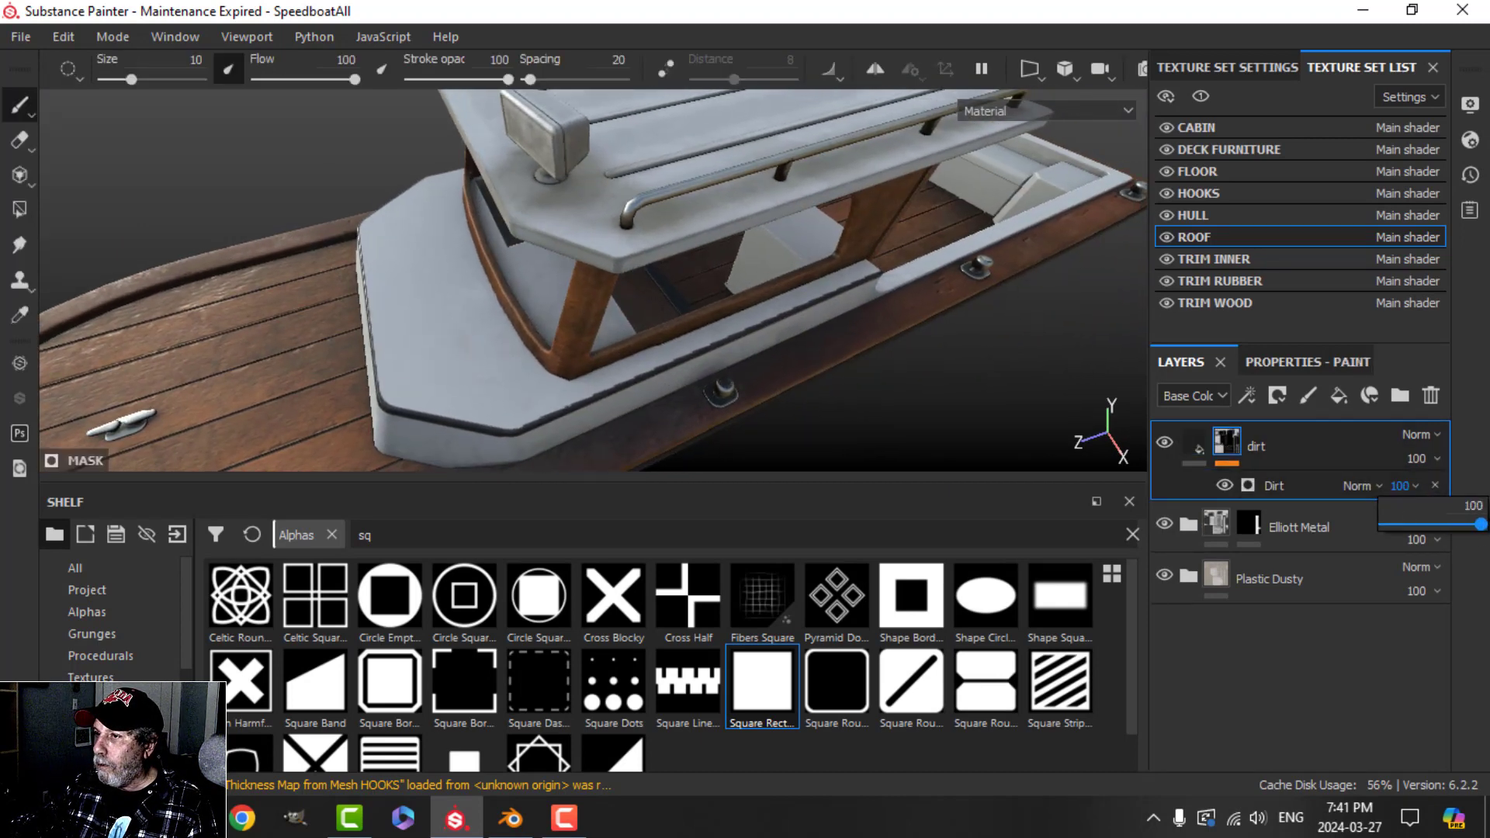
click(1300, 485)
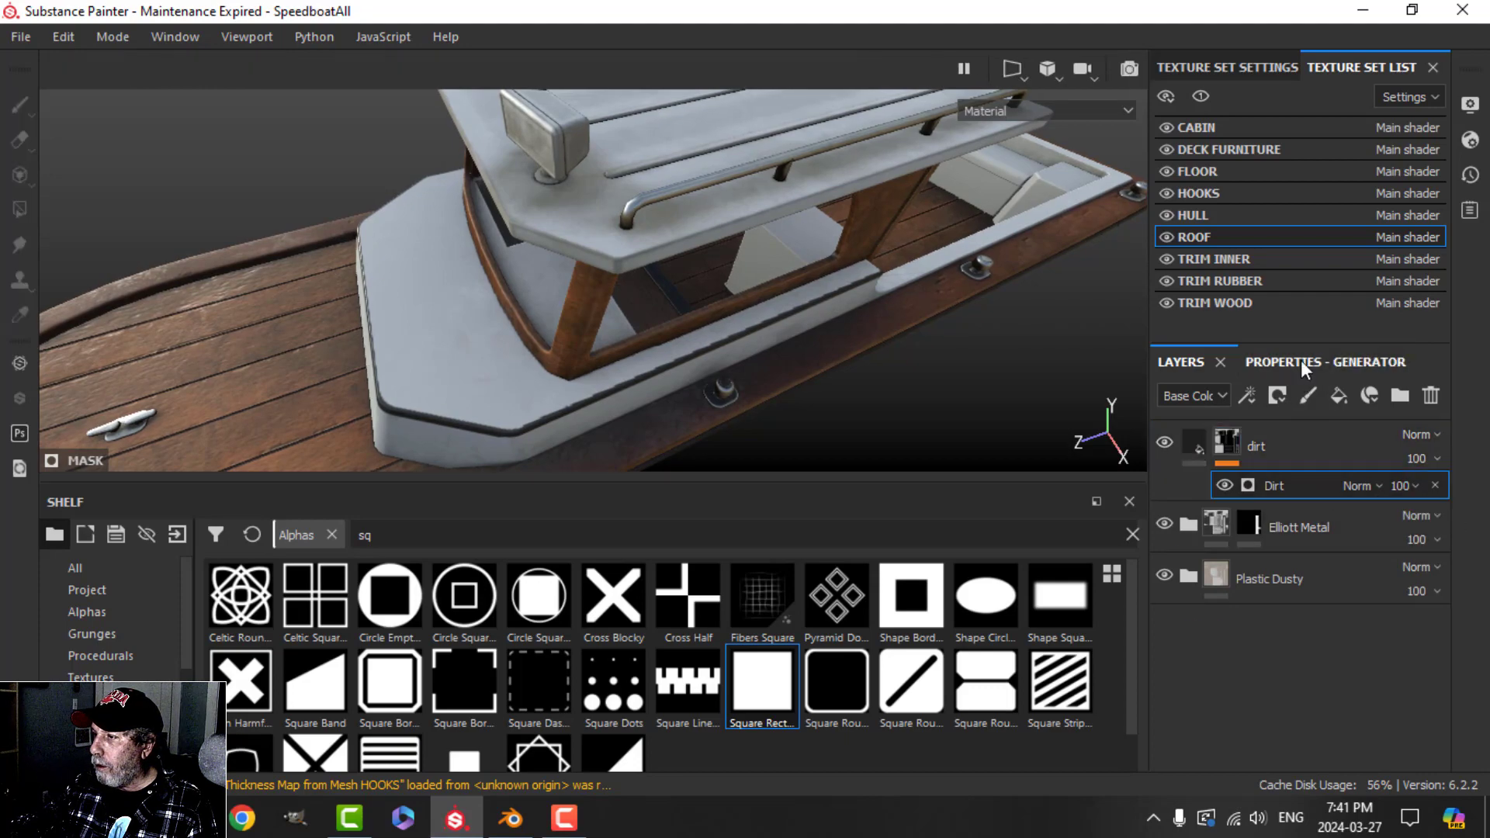
click(1301, 361)
drag(1266, 601, 1316, 601)
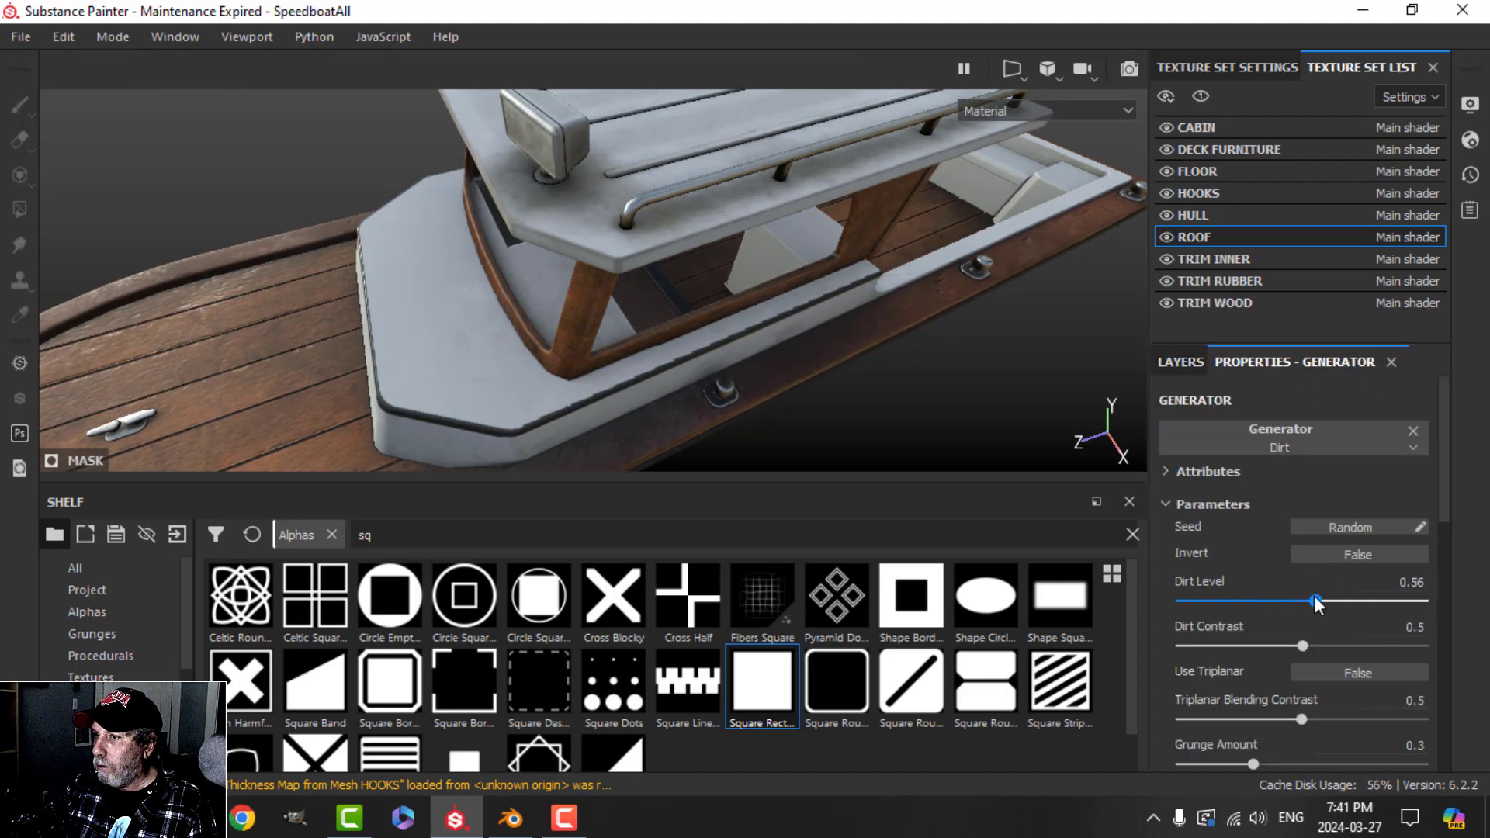
alt+drag(867, 291, 702, 268)
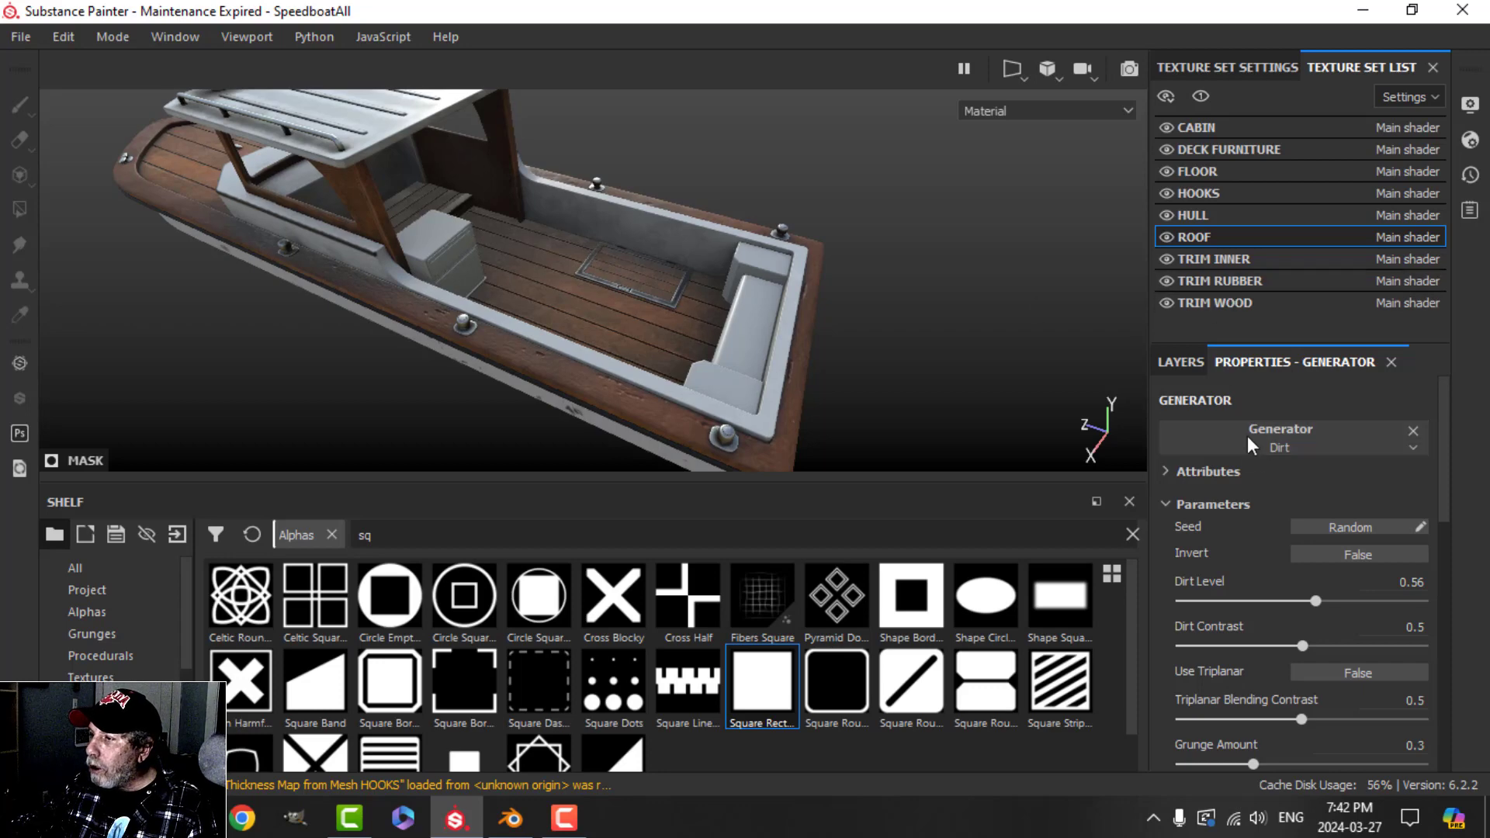
- Copy the Plastic Dusty folder from TRIM INNER and paste it into DECK FURNITURE in place of that set's default layer
click(1181, 362)
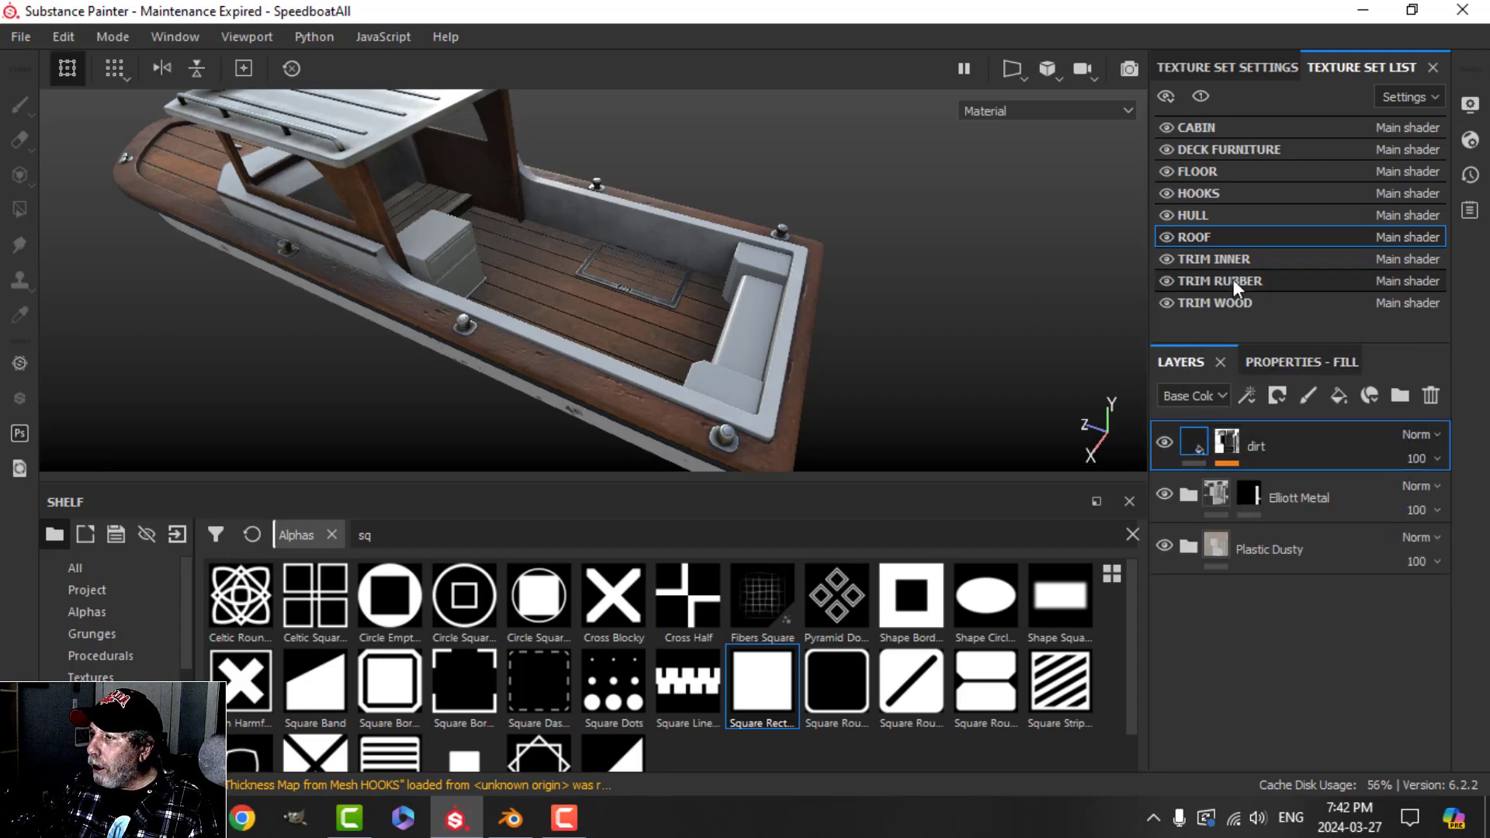
click(1228, 256)
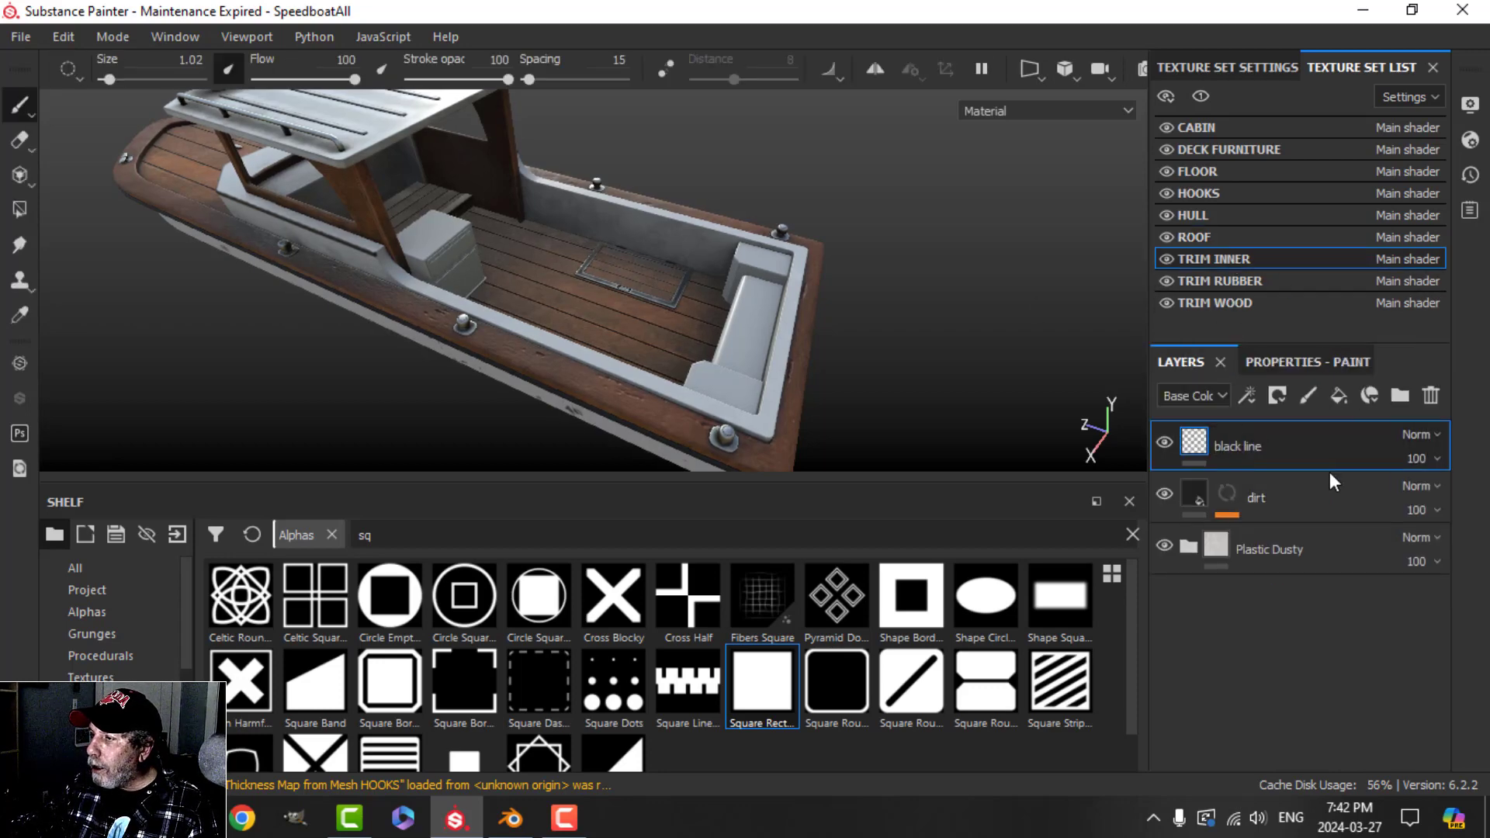
right_click(1260, 551)
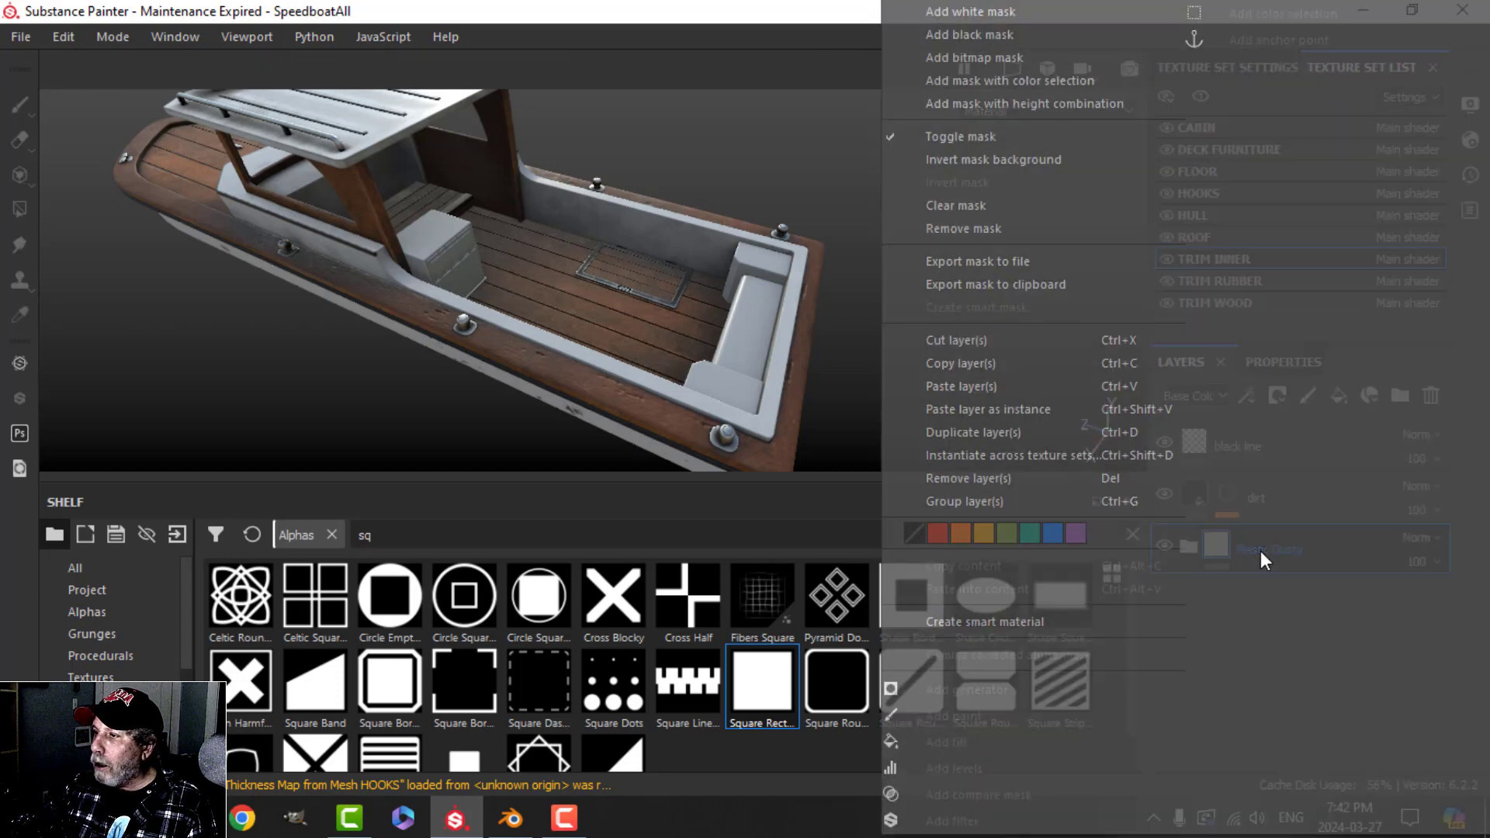
click(998, 371)
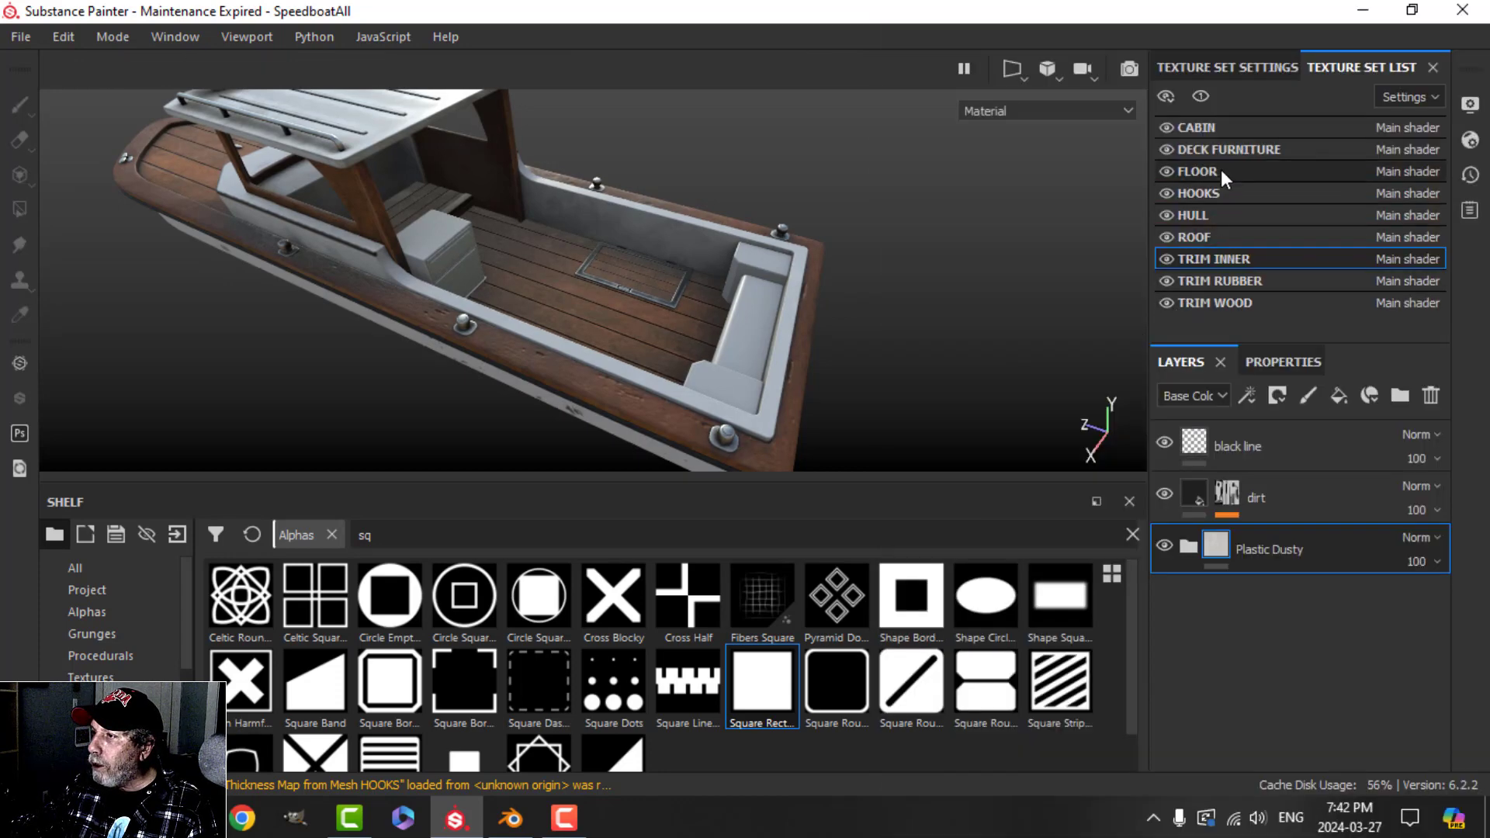
click(1247, 150)
click(1430, 396)
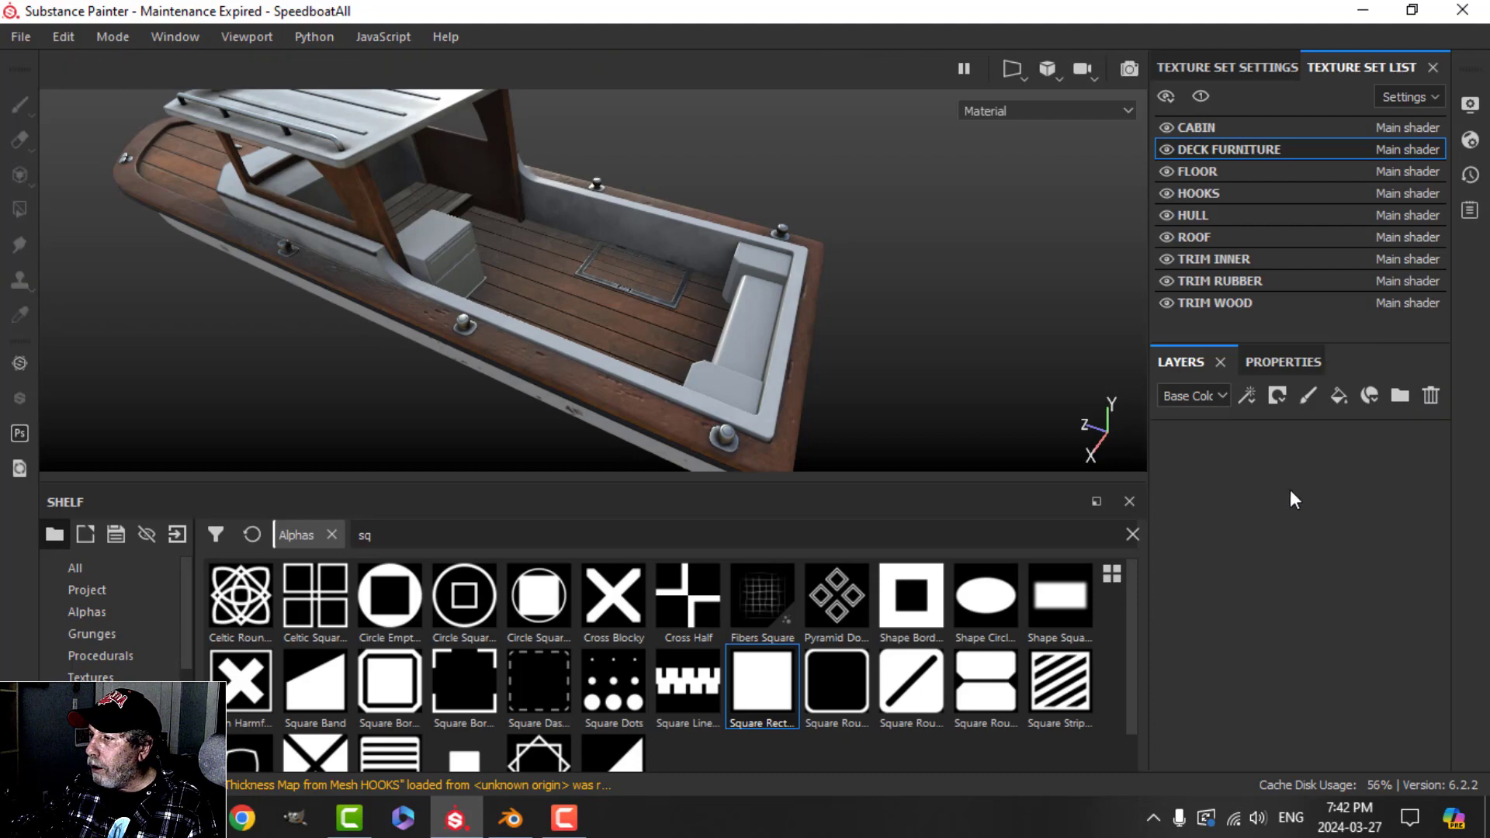
right_click(1265, 487)
click(984, 421)
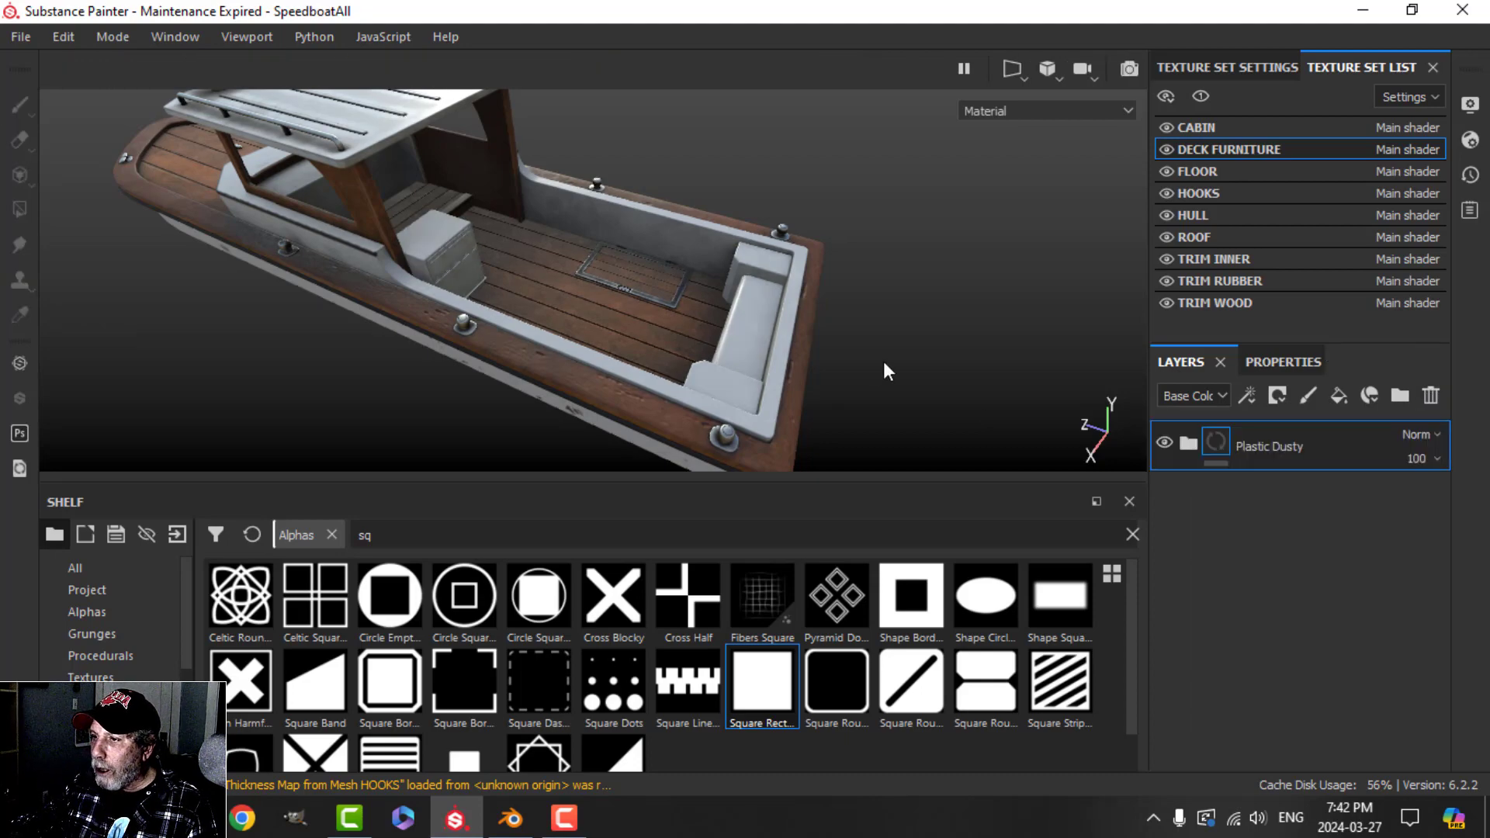
- Expand the Plastic Dusty folder and toggle the Dirt Edges and Dust layers to compare their effect on the stern seats
scroll(879, 361, up, 5)
alt+drag(876, 360, 788, 334)
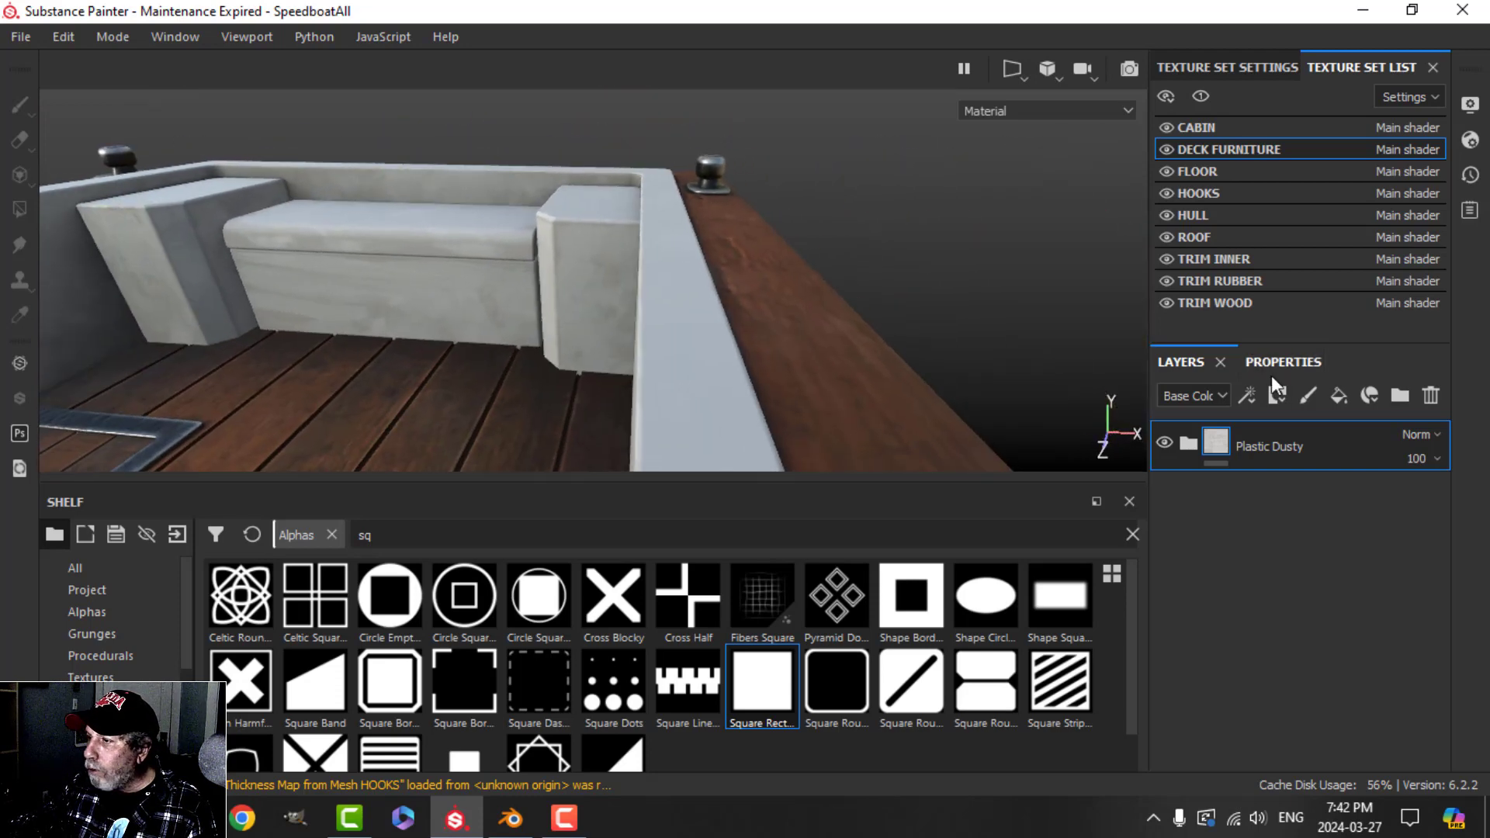
click(1189, 444)
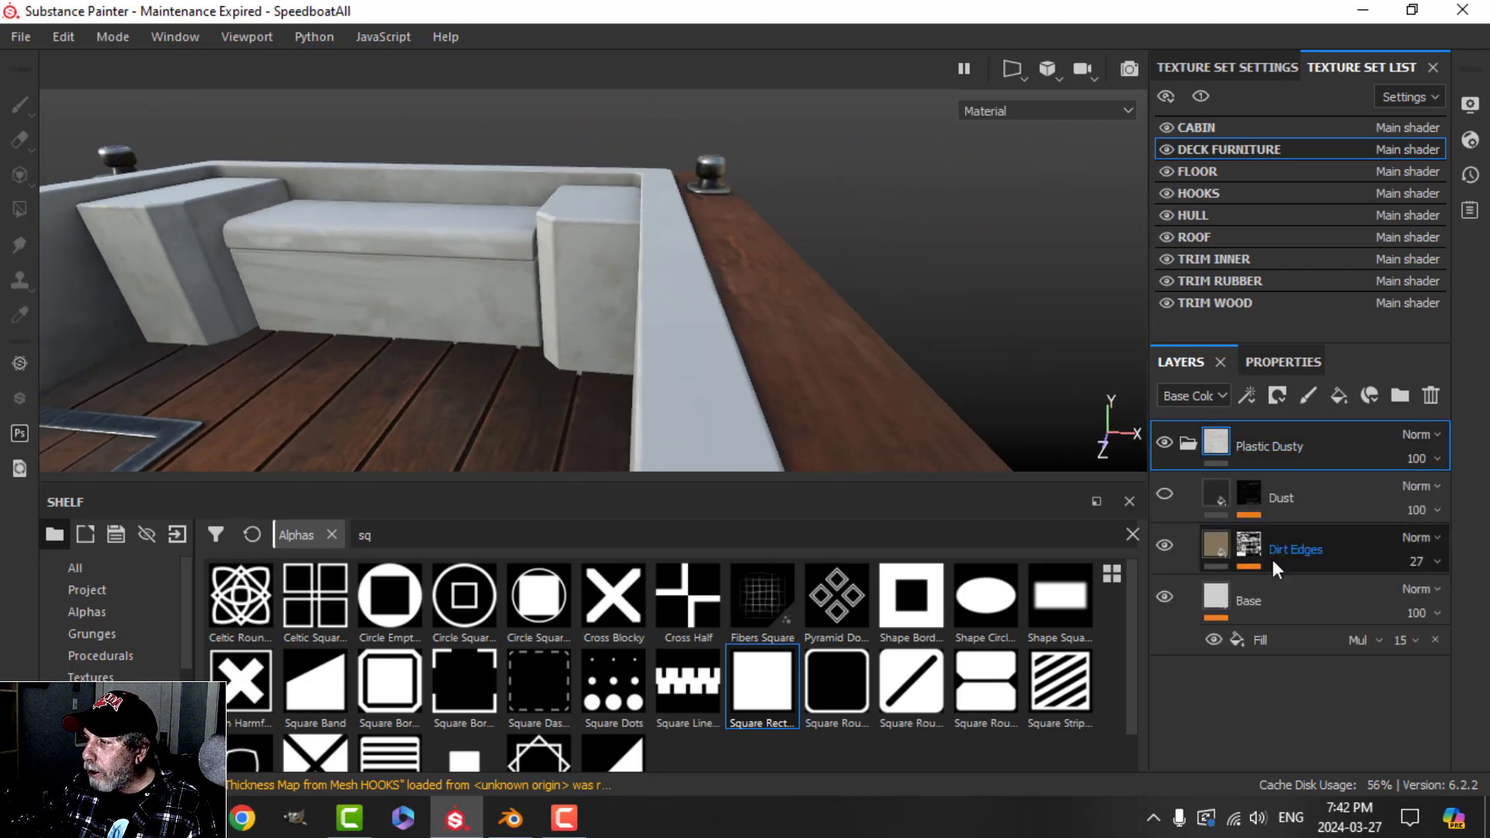
click(1165, 546)
mouse_move(699, 355)
alt+mouse_down()
mouse_move(815, 333)
mouse_move(757, 299)
mouse_move(616, 316)
mouse_move(696, 362)
alt+mouse_up()
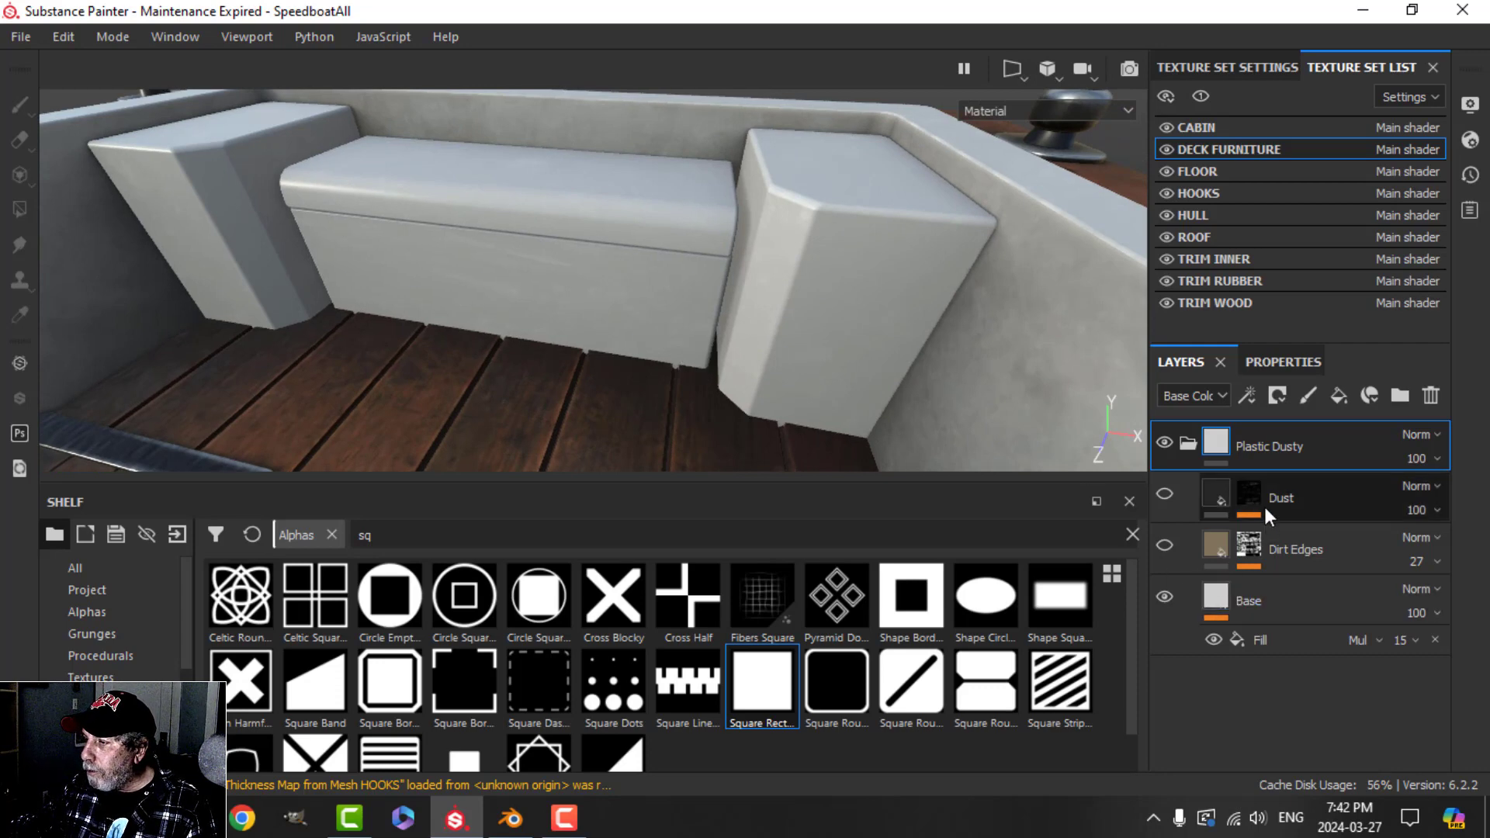
click(1165, 495)
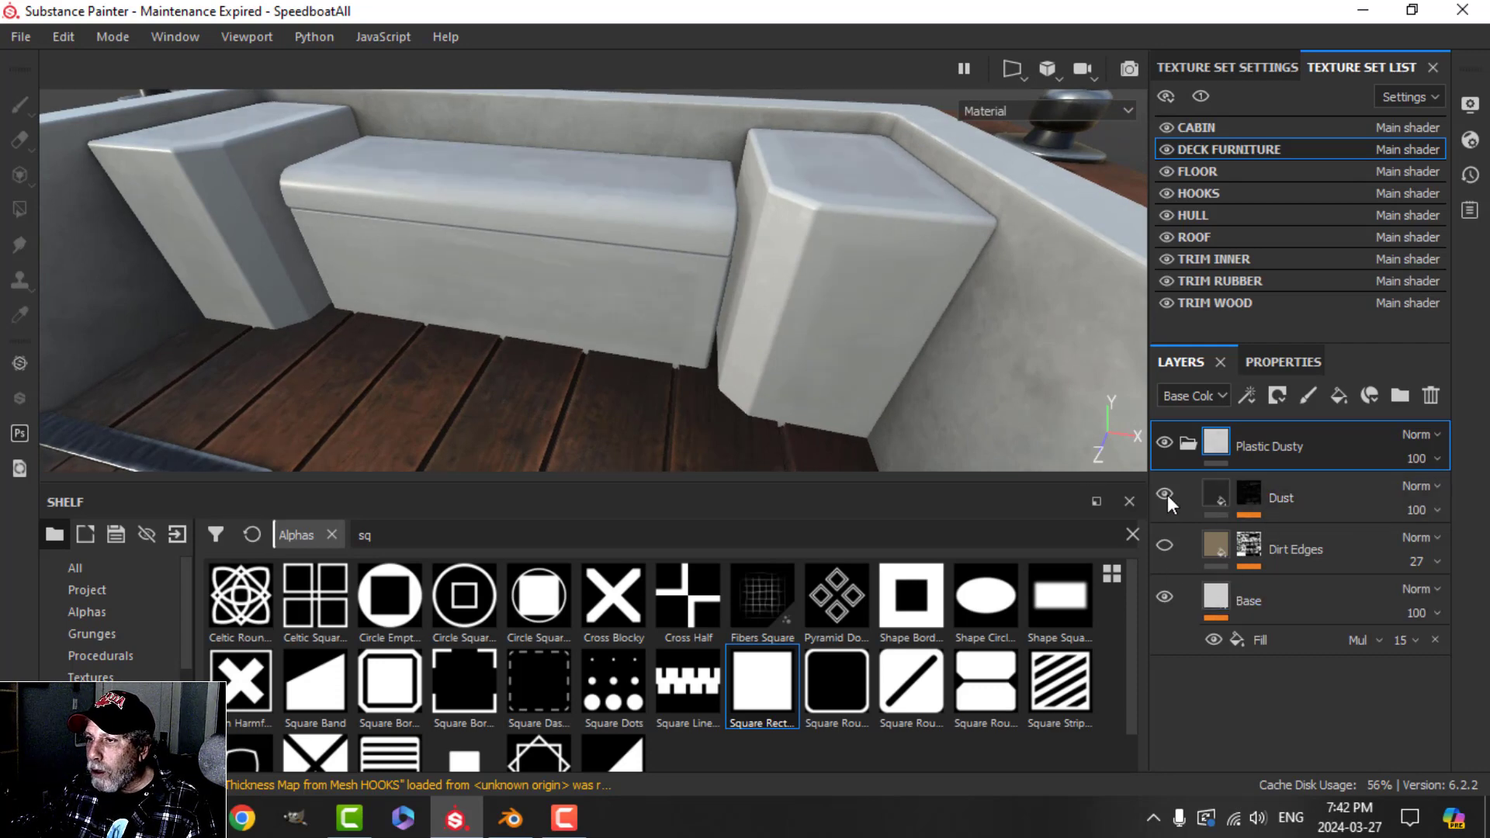
alt+drag(655, 316, 544, 334)
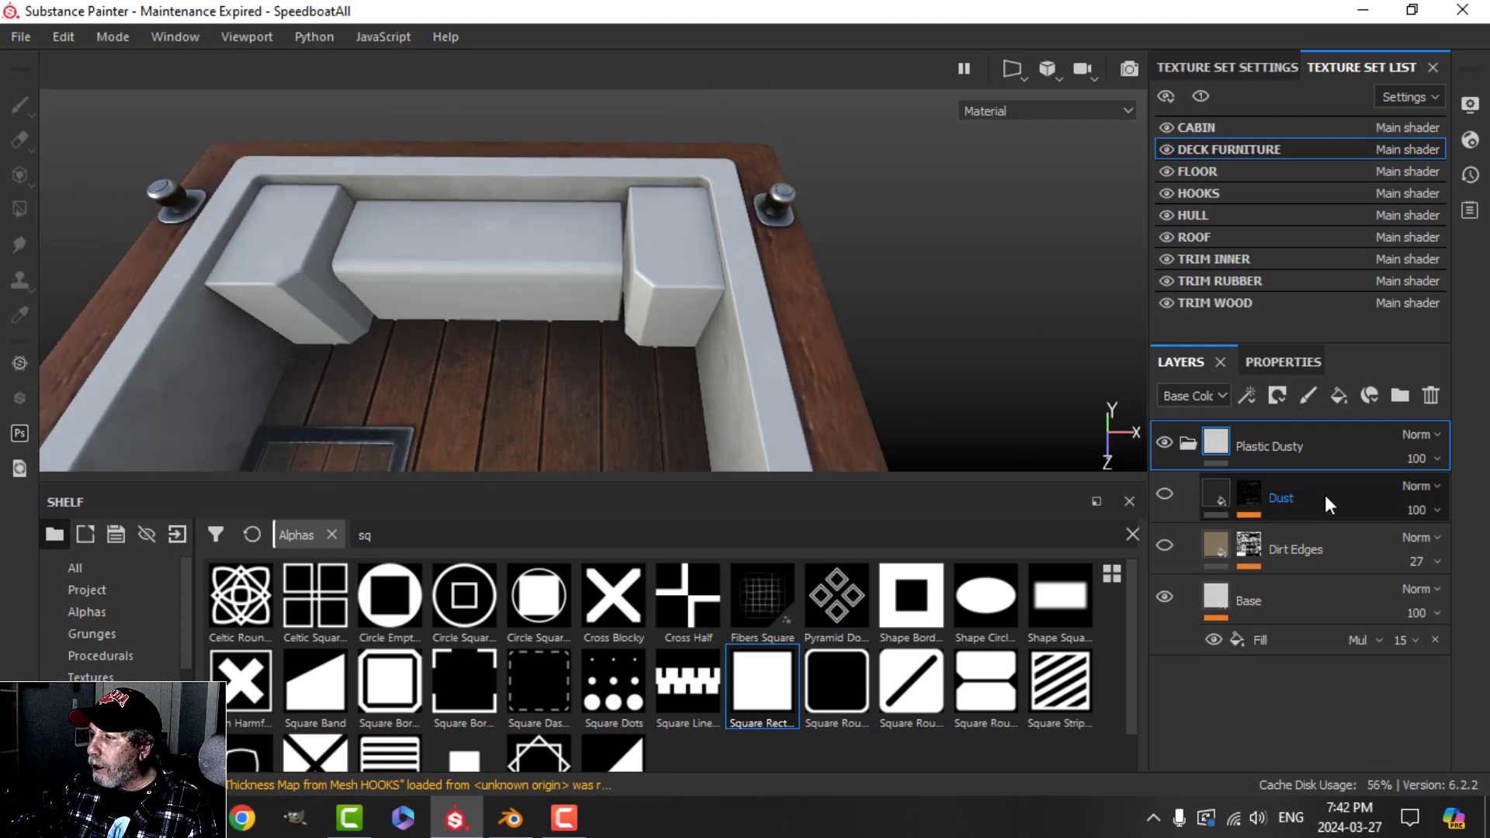
- Delete the Dust layer from the Plastic Dusty folder and make the Dirt Edges layer visible
click(1325, 497)
click(1432, 395)
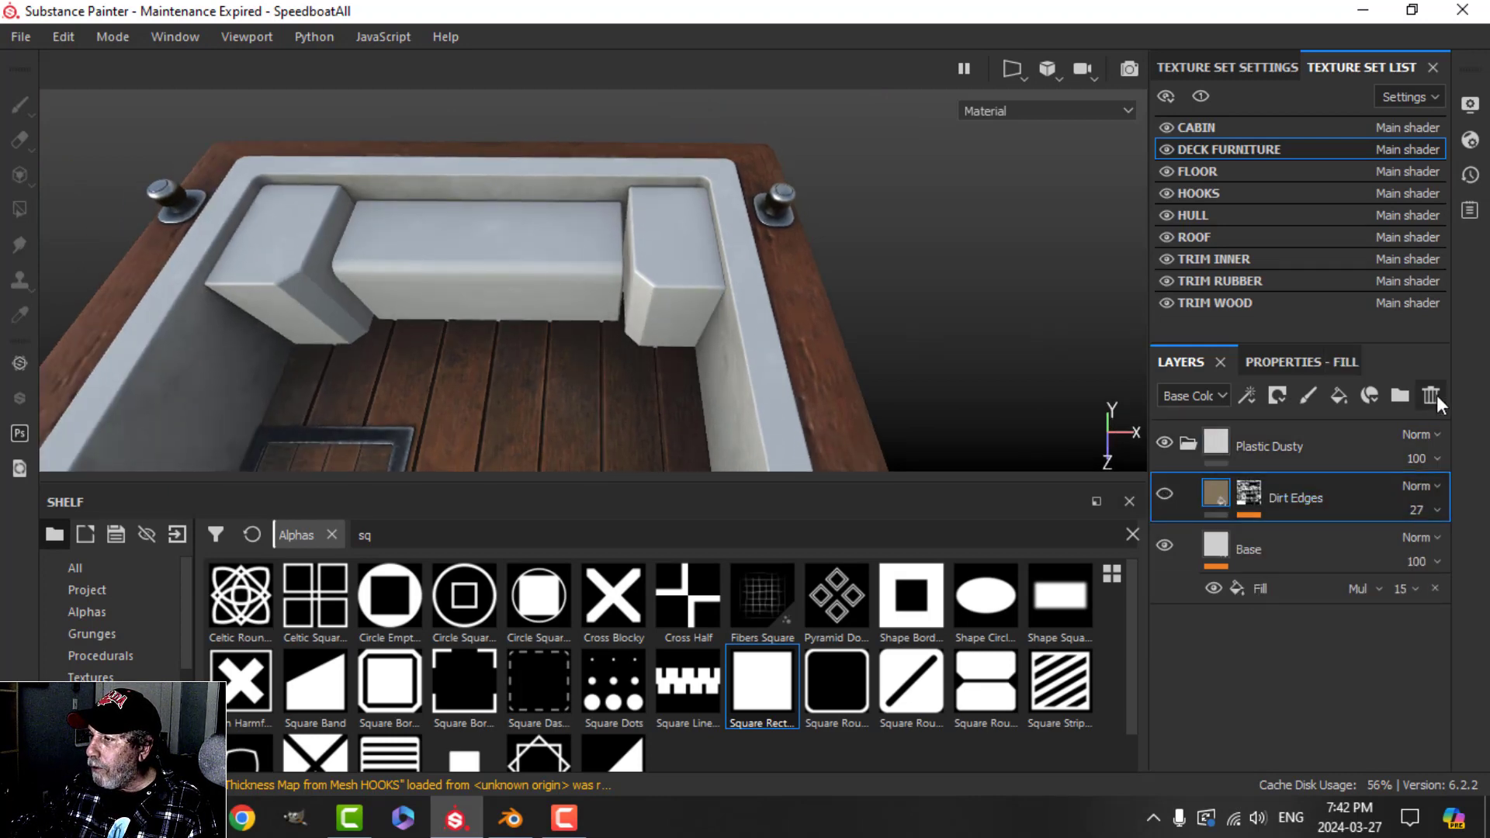
click(1164, 494)
alt+drag(601, 353, 618, 325)
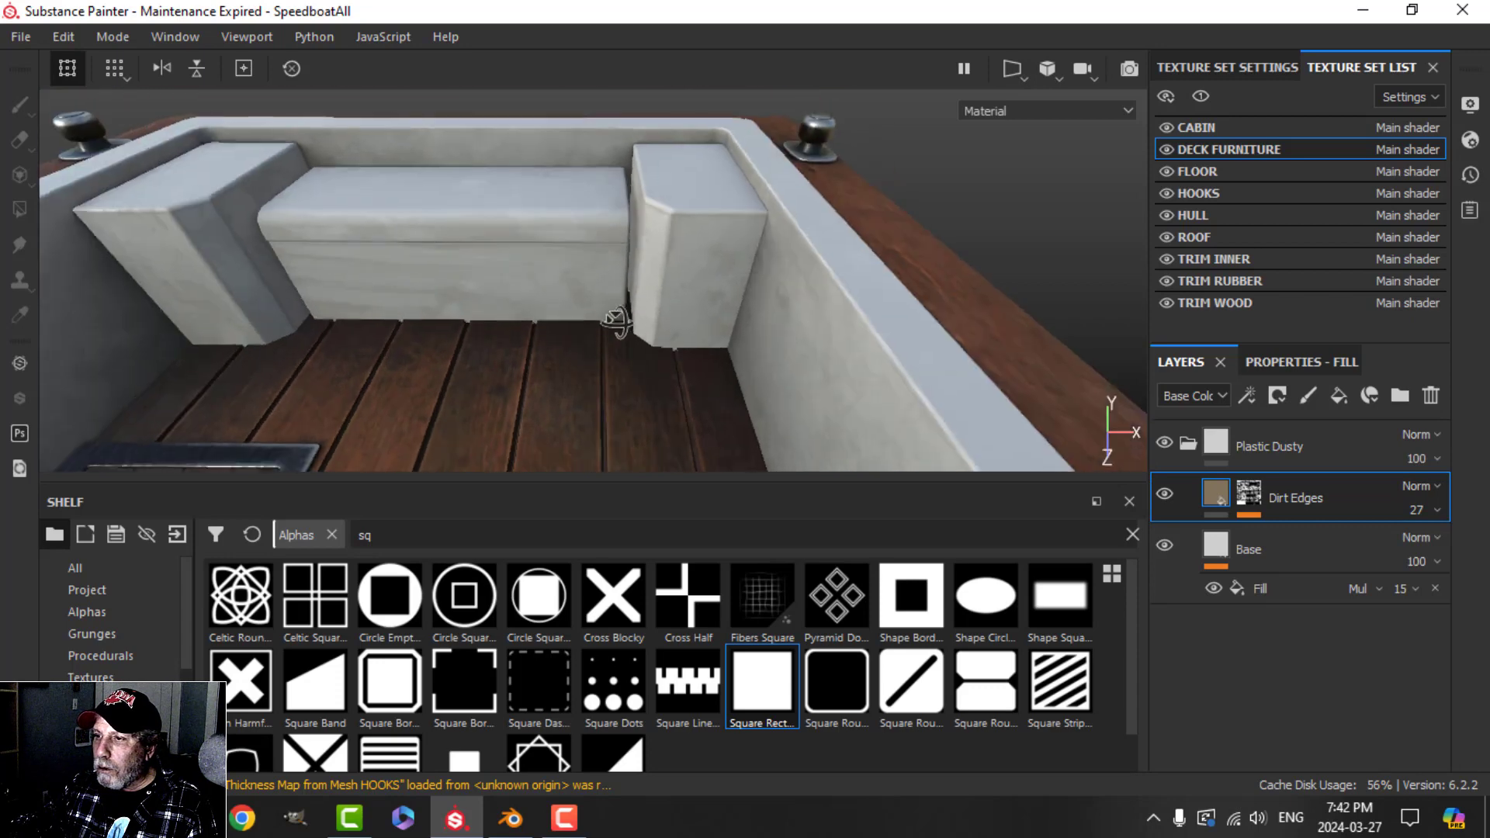
- In the Dirt Edges mask generator, set Level to 0.26, Contrast to 0.12 and Grunge to 0.06
click(1248, 496)
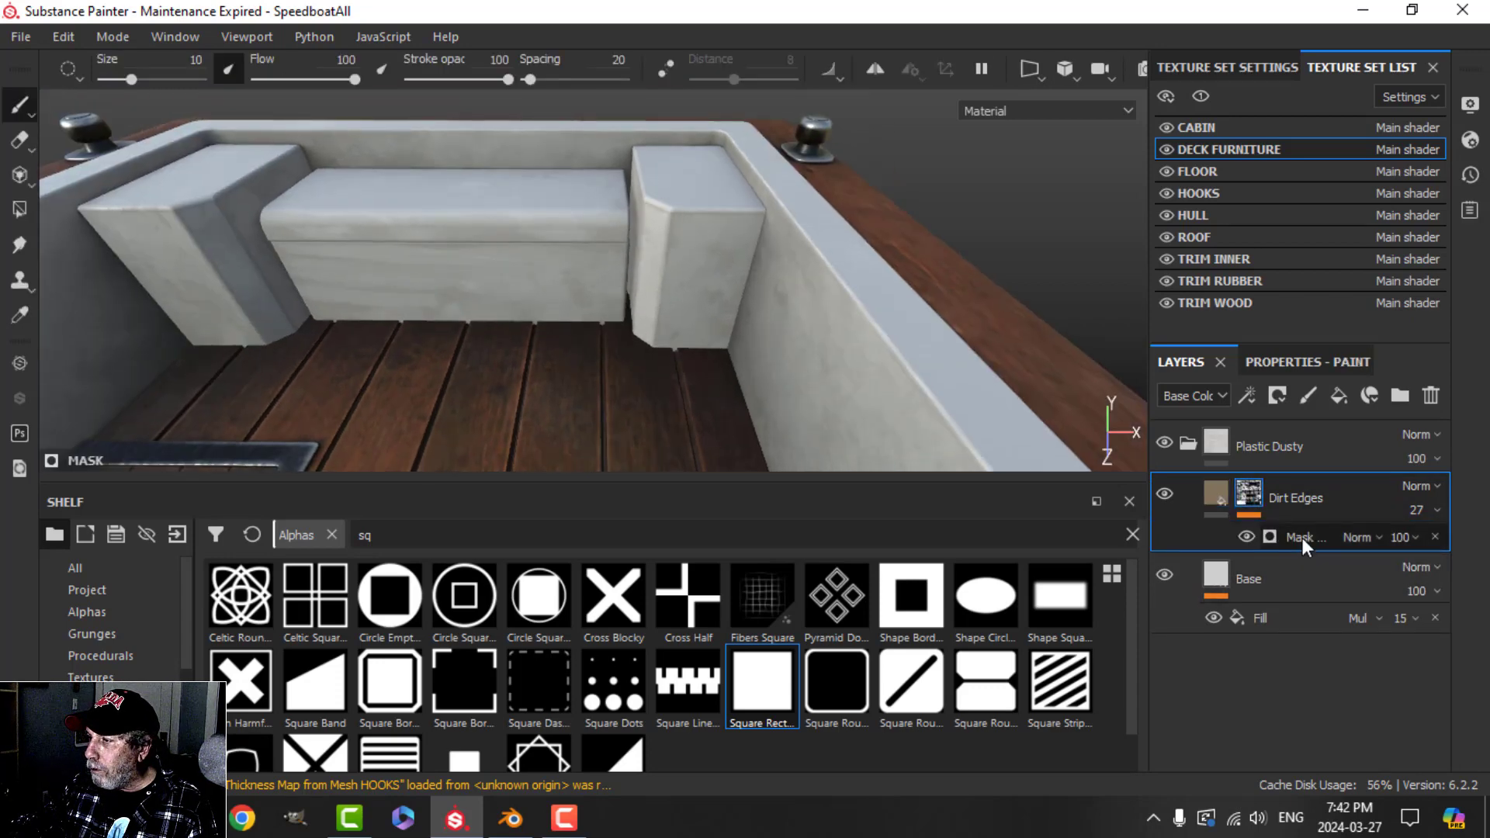
click(1302, 538)
click(1312, 362)
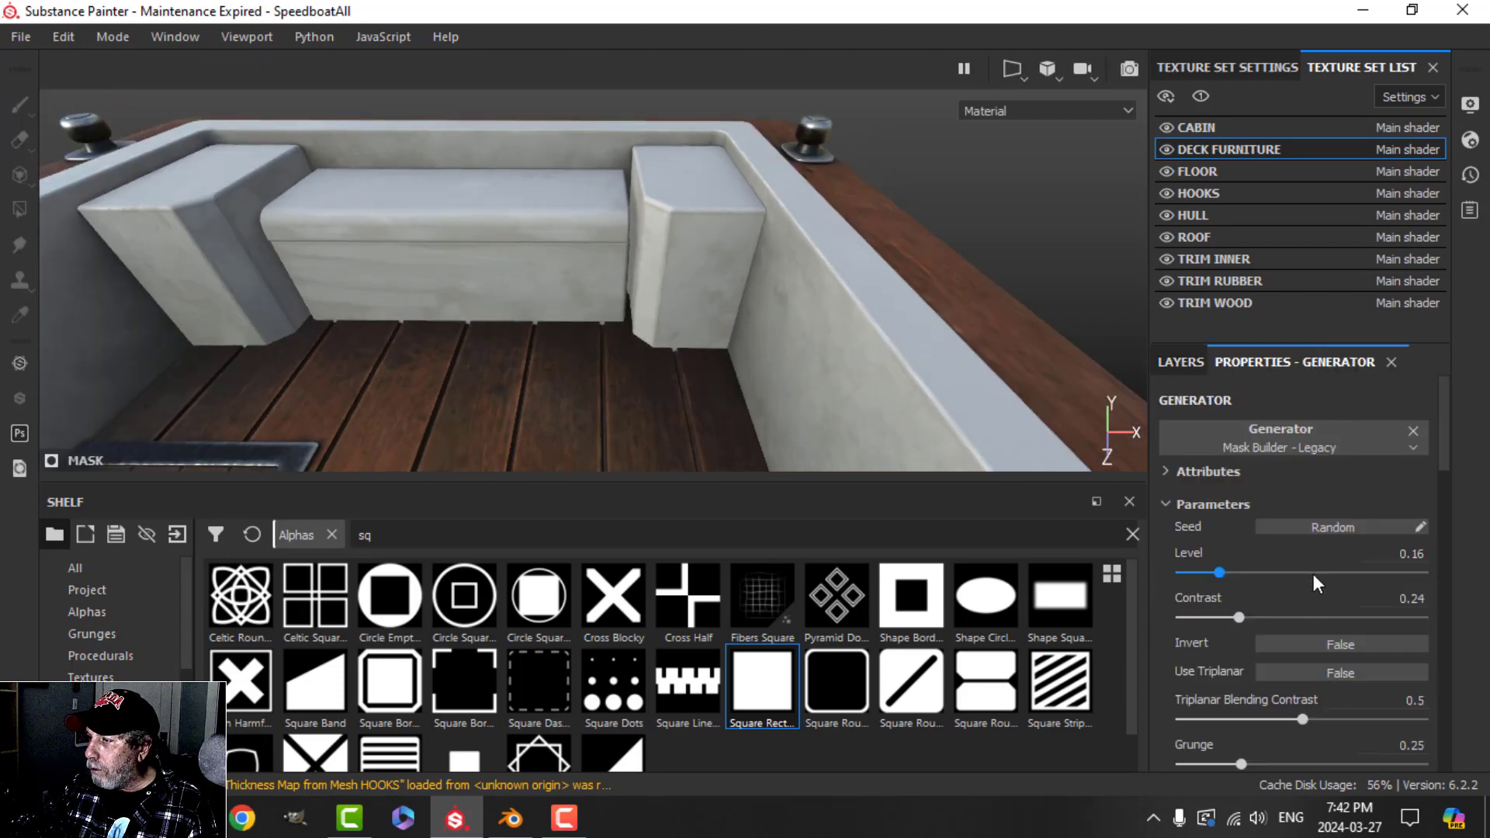
drag(1236, 613, 1315, 608)
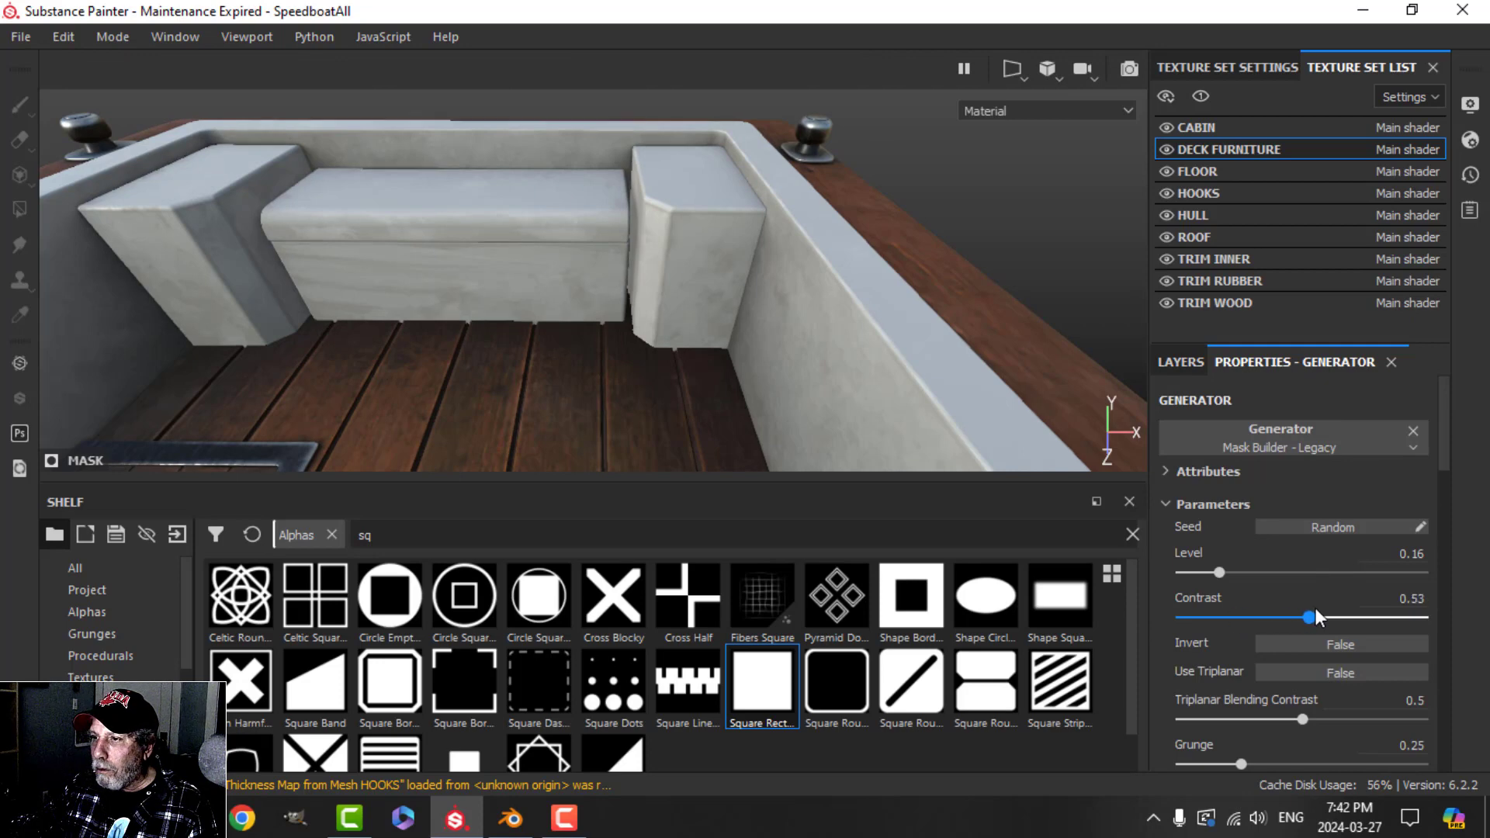
drag(1220, 572, 1244, 573)
scroll(1290, 695, down, 1)
drag(1241, 691, 1195, 687)
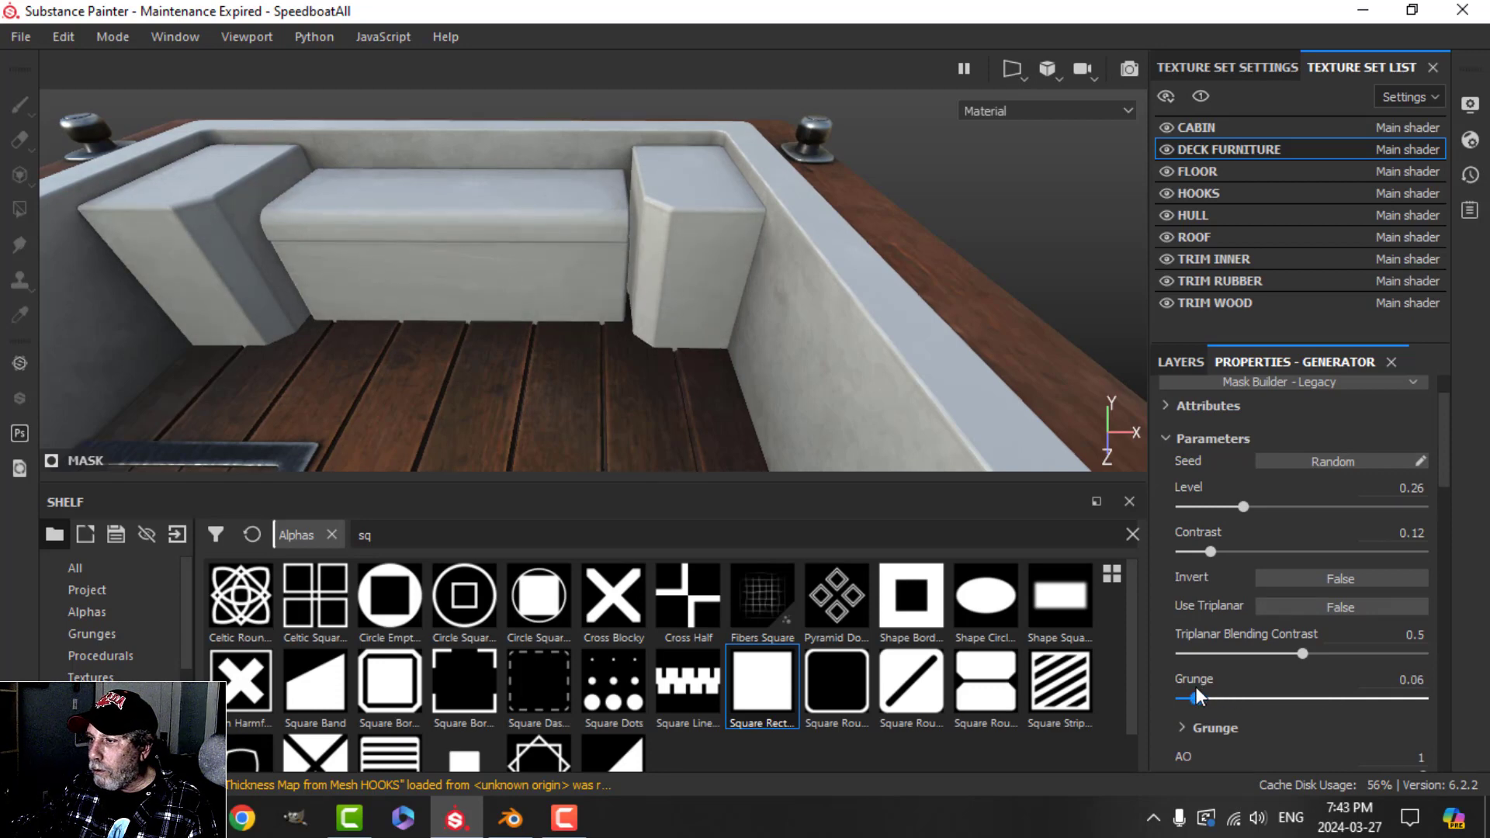
- Enable Use Triplanar in the Dirt Edges mask generator, with Triplanar Blending Contrast at 0.44 and Grunge at 0.19
drag(1303, 655, 1265, 659)
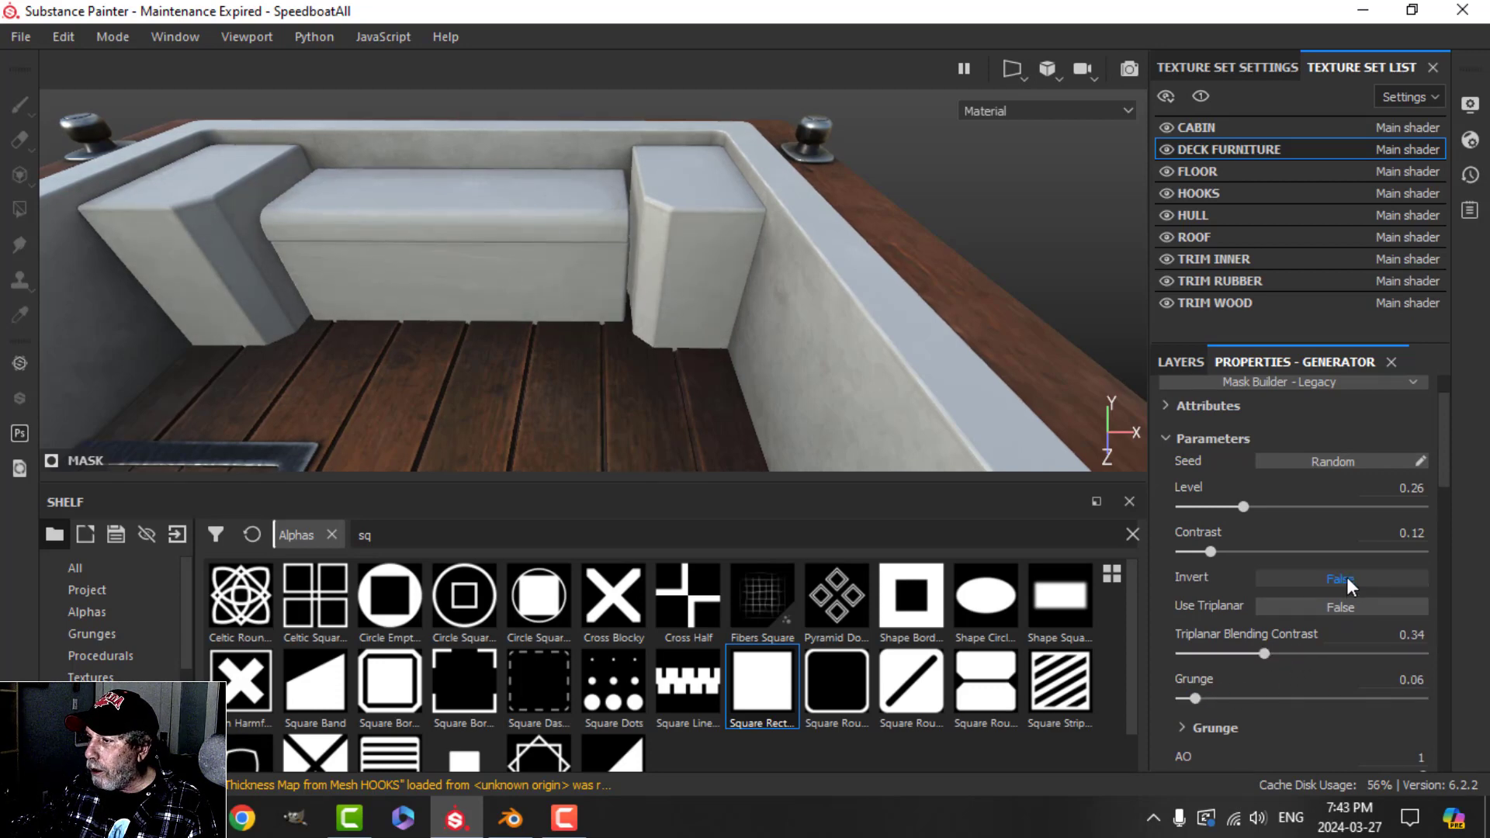
click(1335, 609)
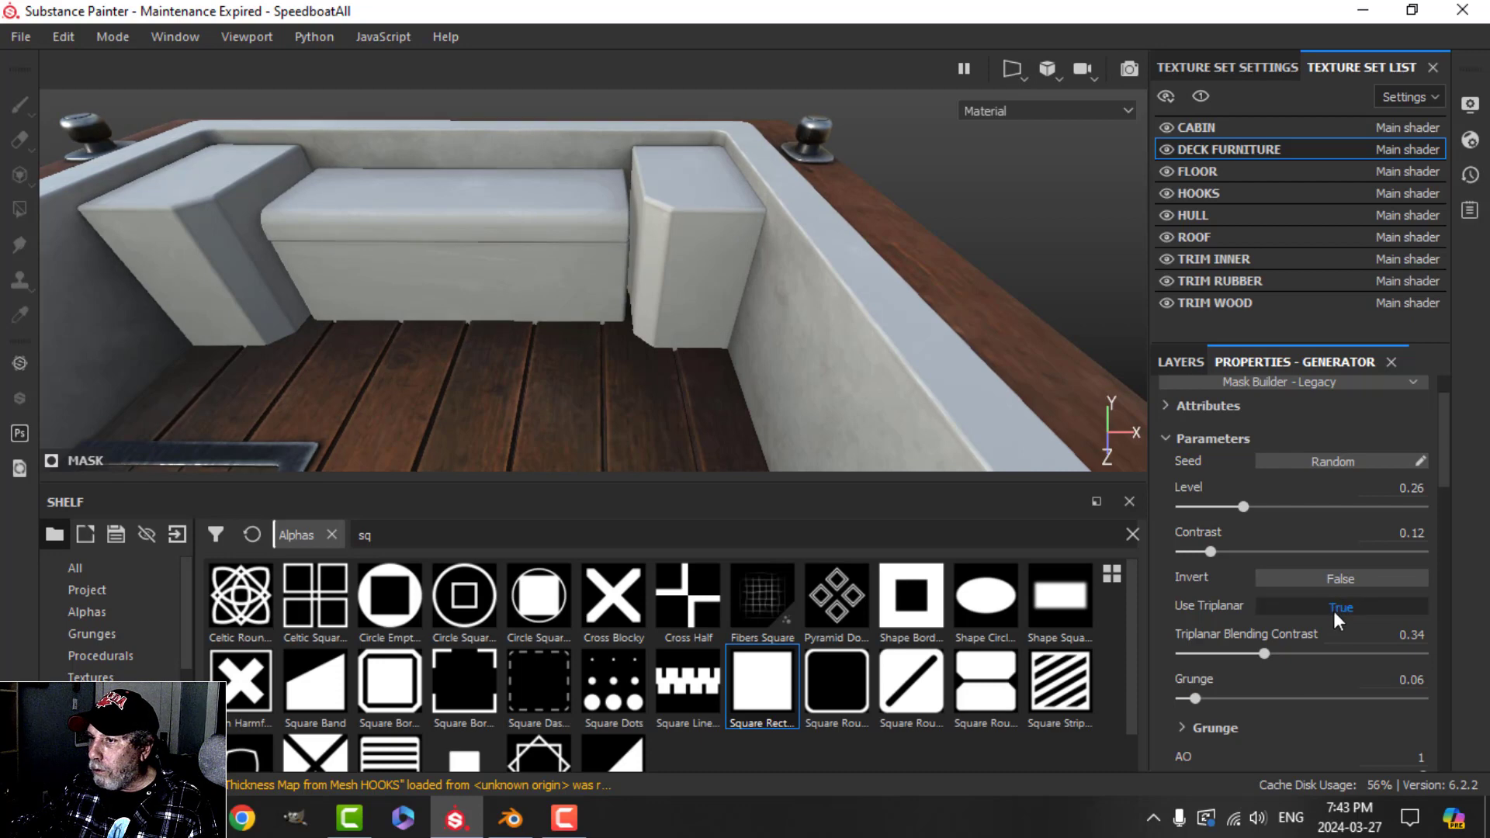
drag(1266, 655, 1284, 654)
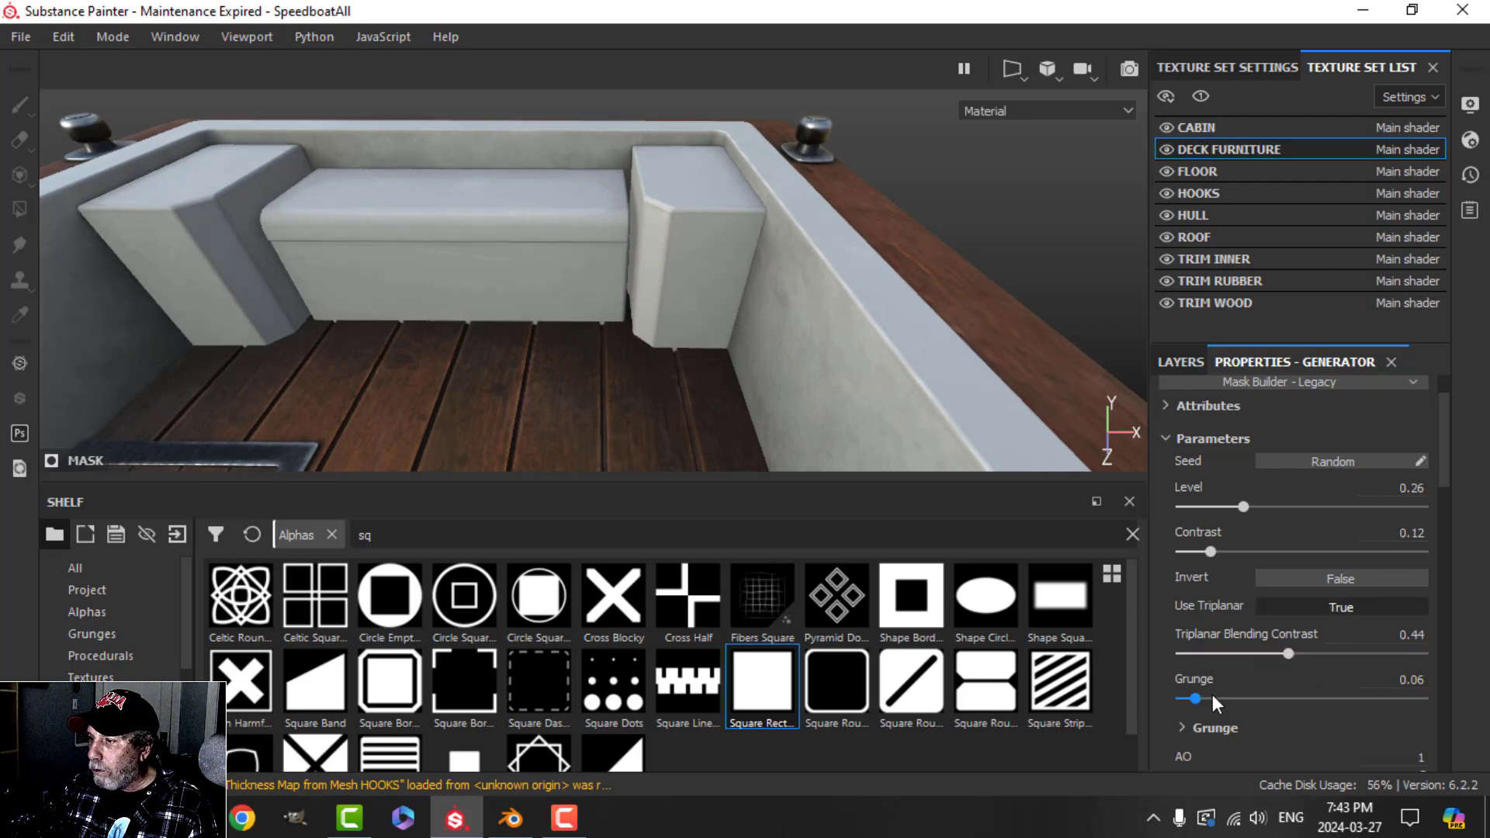
drag(1208, 697, 1228, 698)
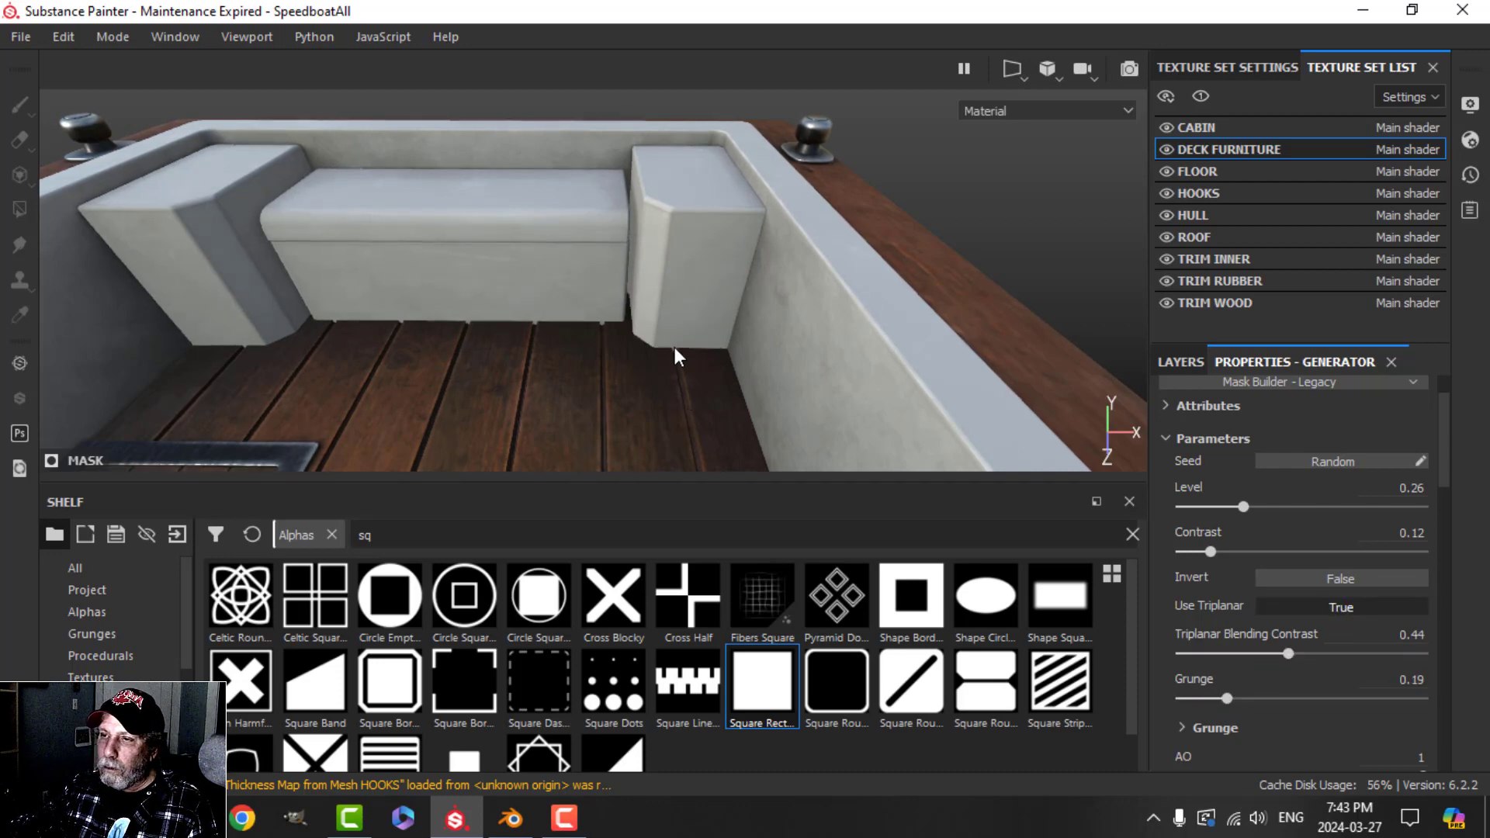
alt+drag(676, 353, 666, 322)
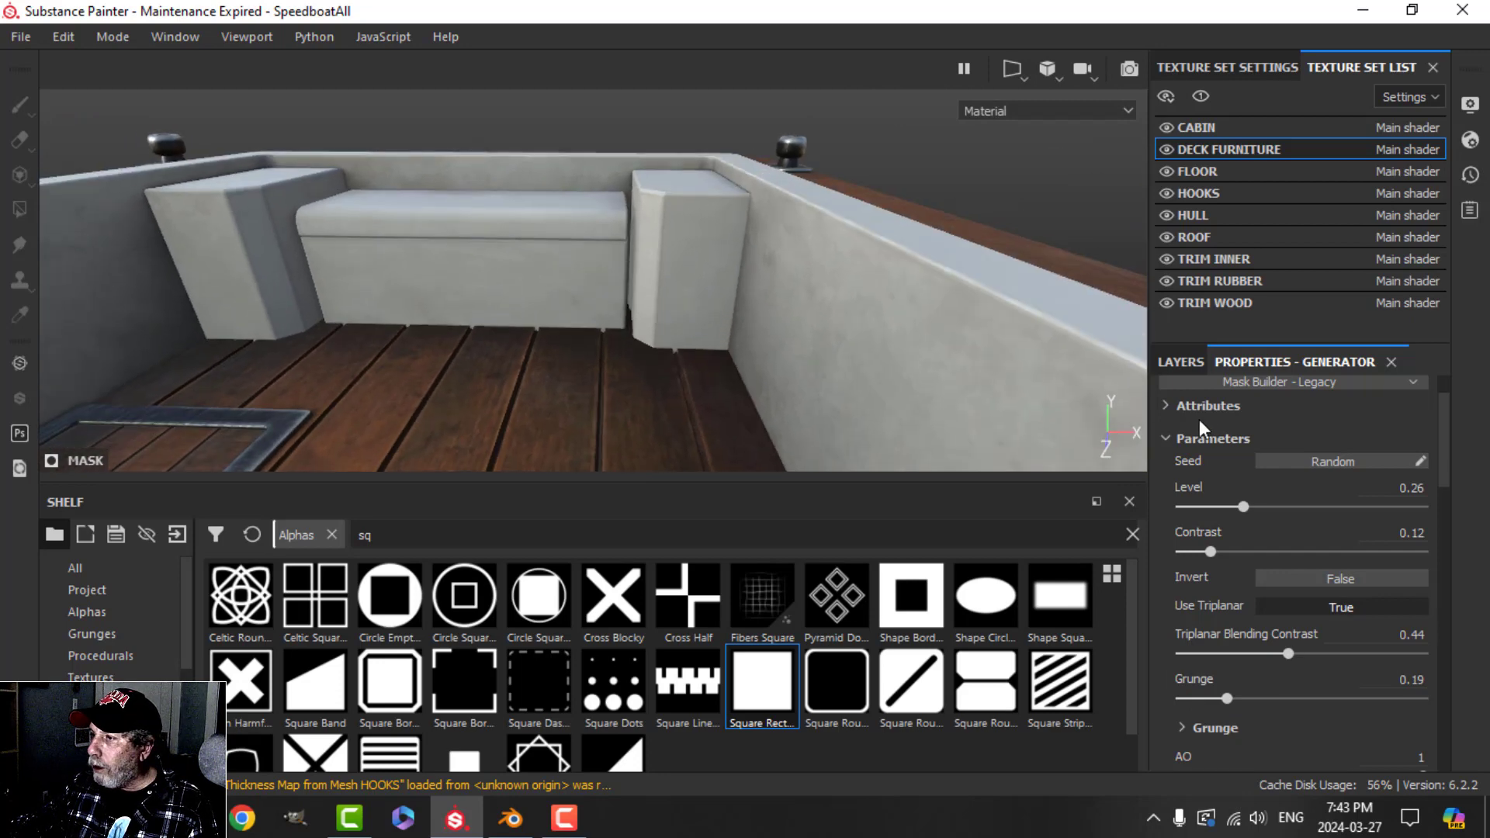
- Add a fill layer above the Plastic Dusty folder in DECK FURNITURE and give it a black mask
click(1180, 361)
click(1185, 443)
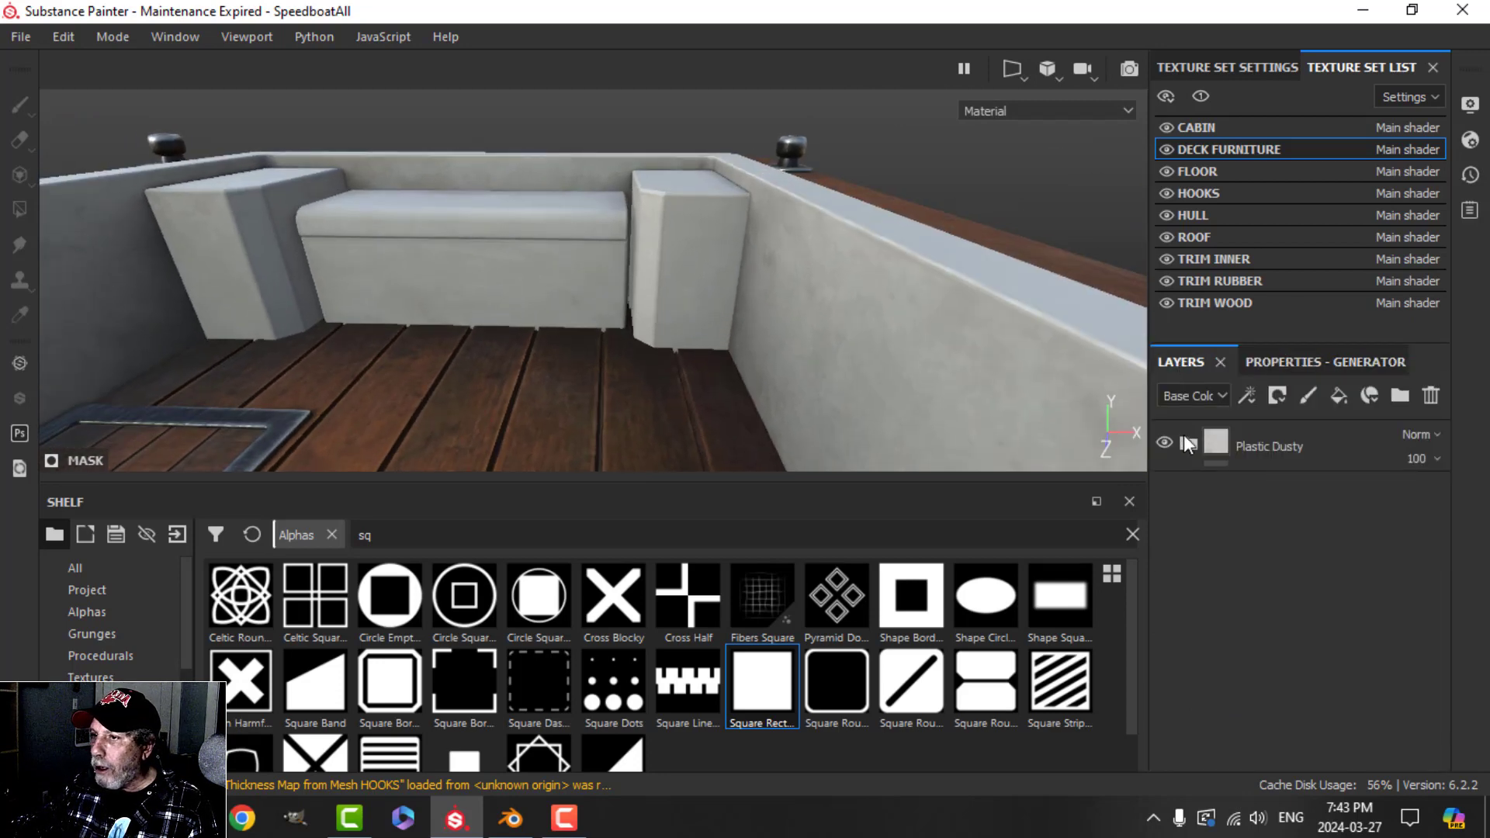
alt+drag(703, 347, 1211, 491)
alt+drag(1148, 443, 596, 294)
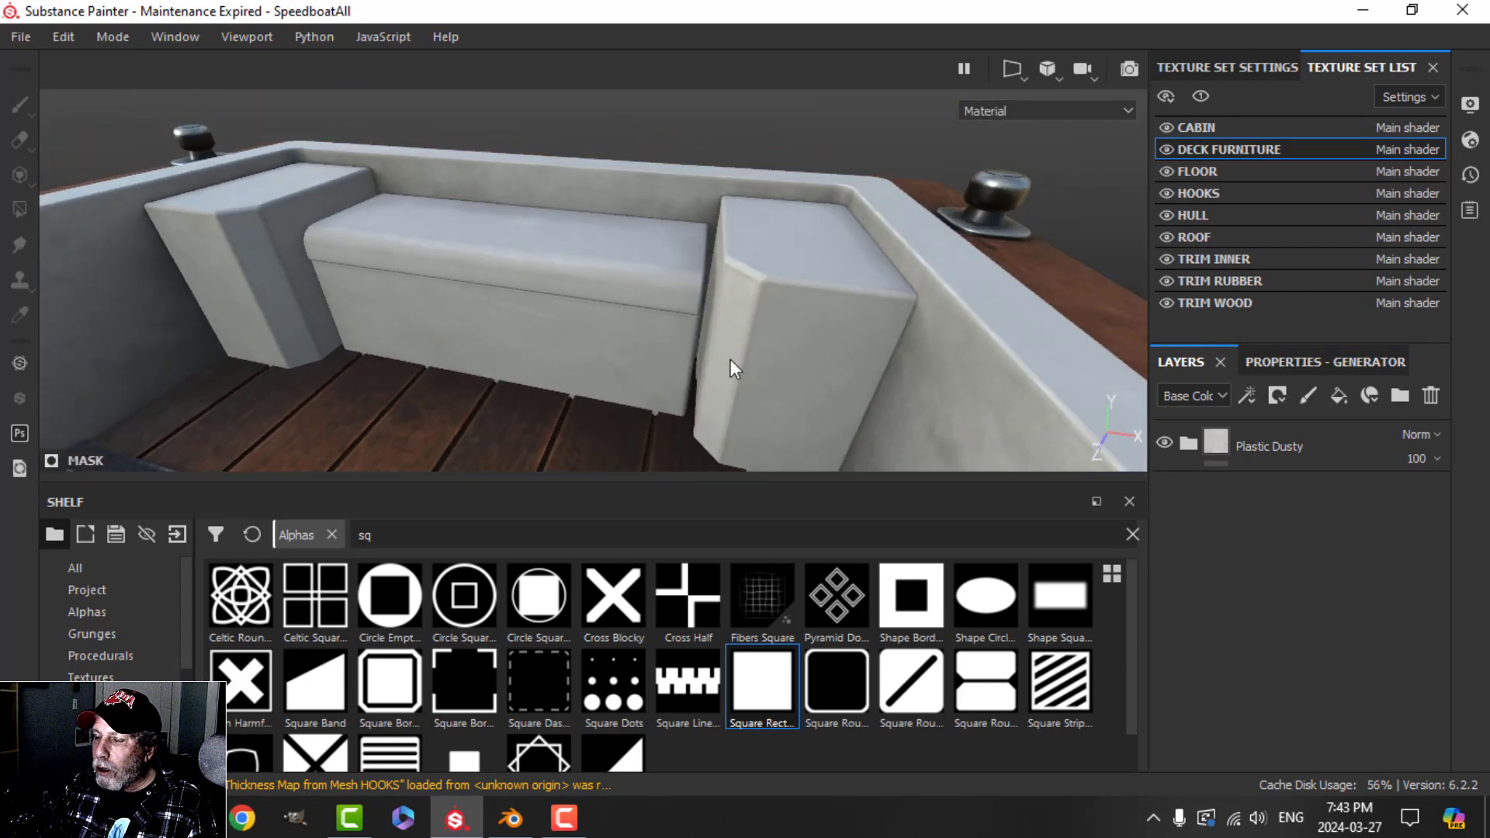
alt+drag(730, 360, 699, 349)
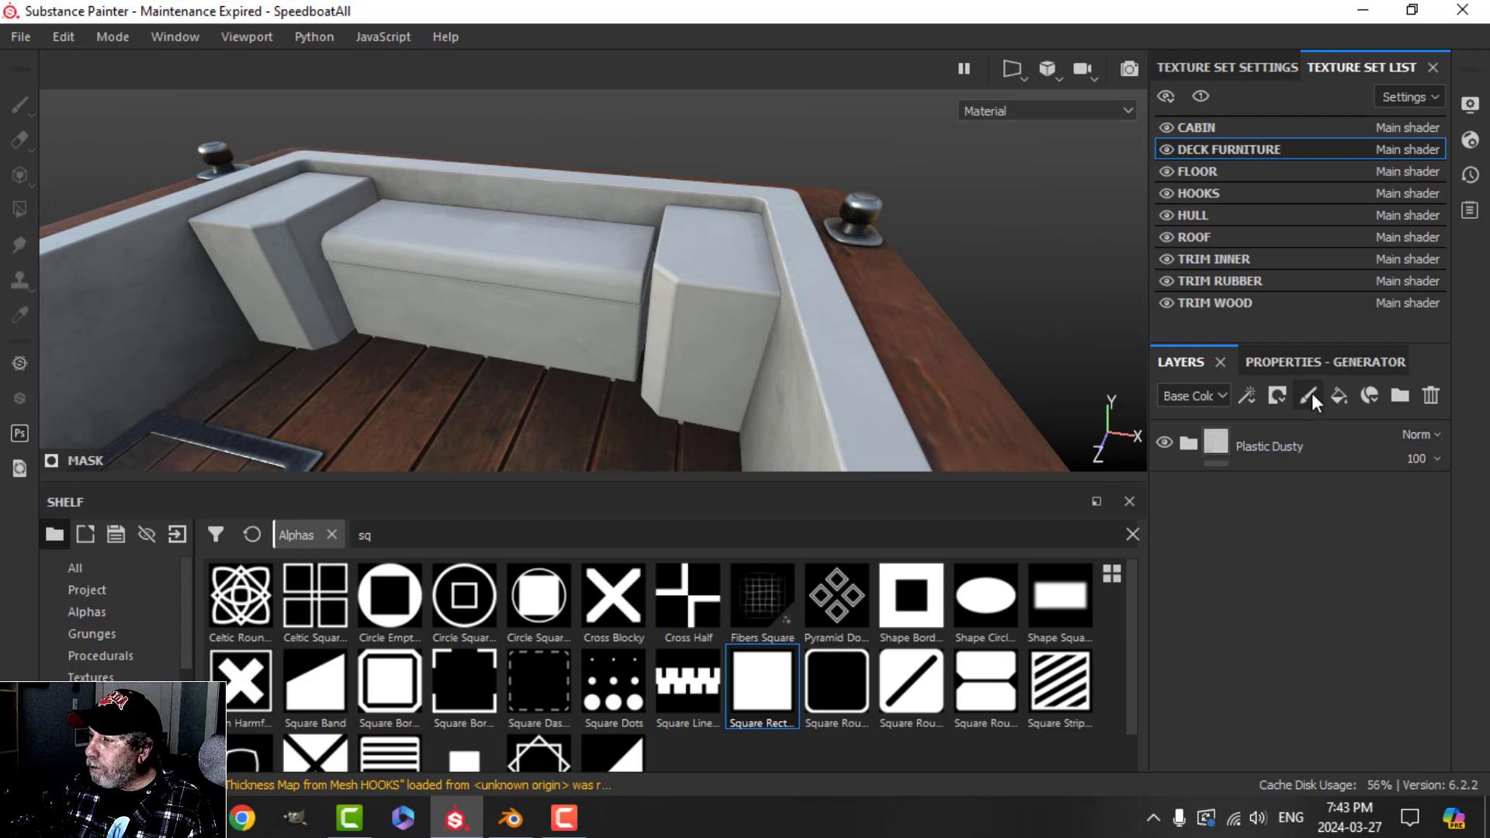
click(1337, 395)
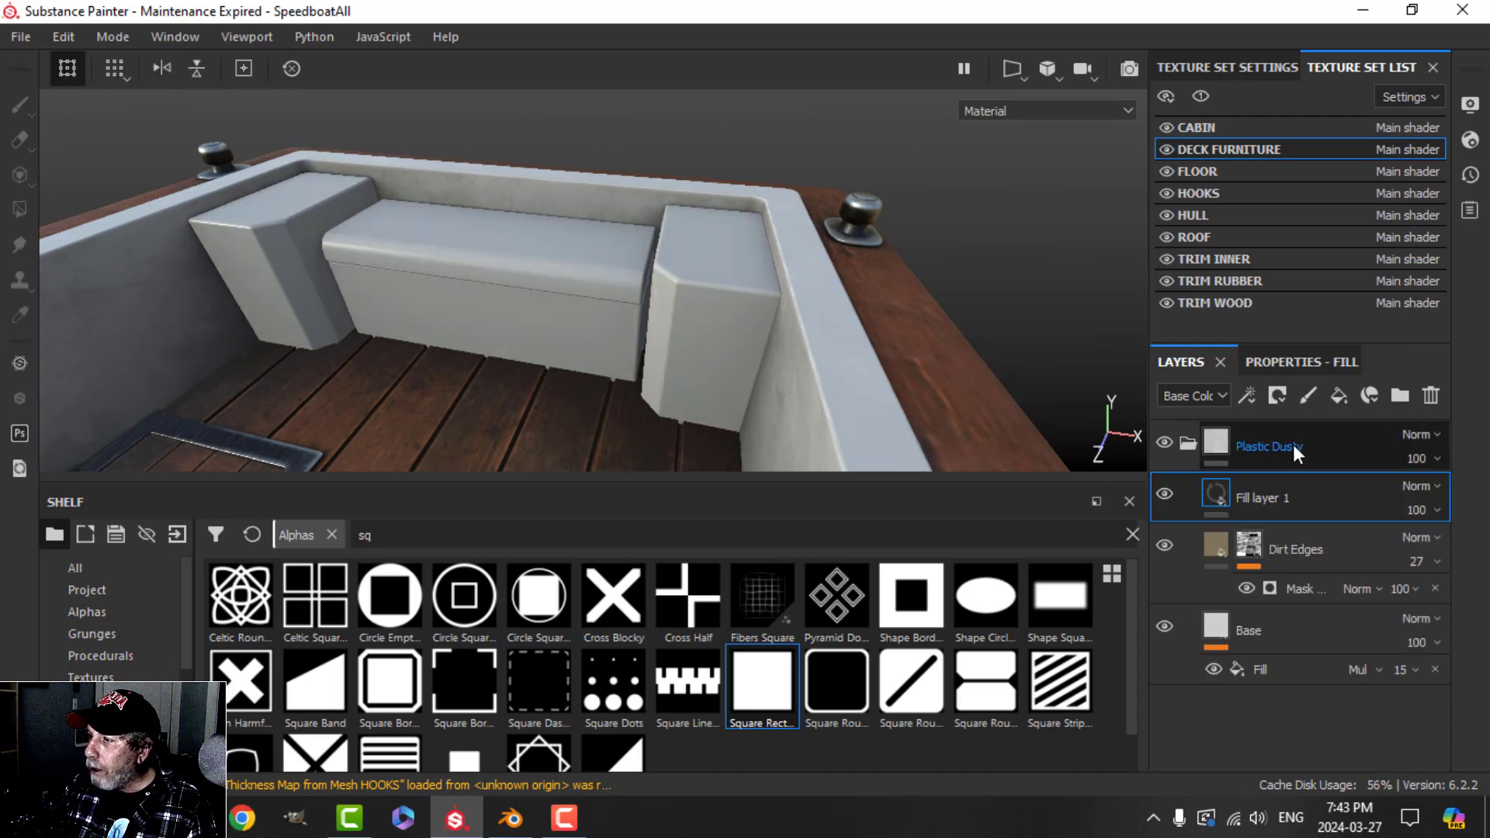
drag(1241, 498, 1245, 430)
right_click(1319, 449)
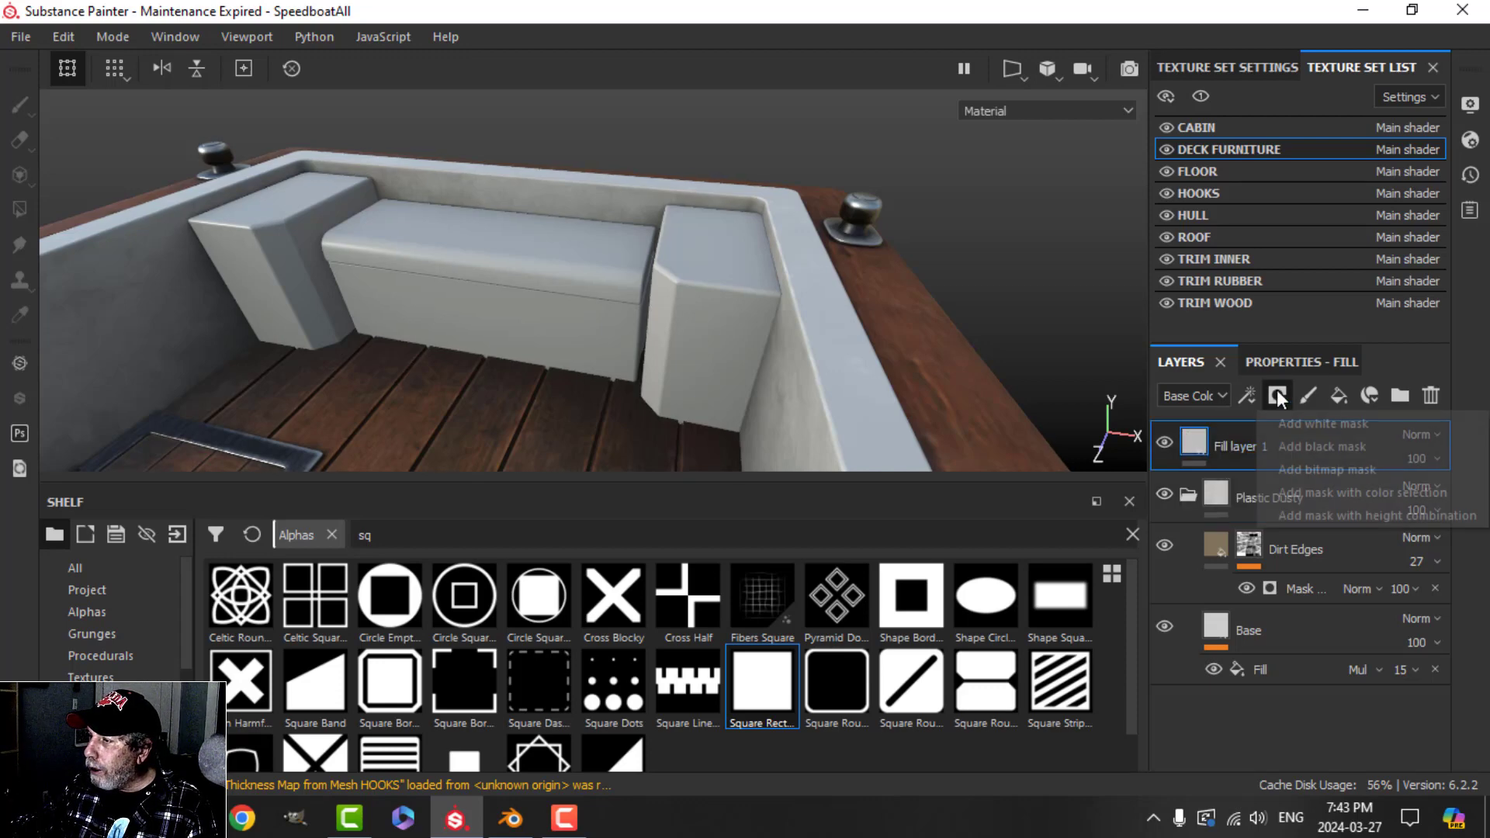
click(1296, 444)
- Limit Fill layer 1 to the color channel and set its Base Color to a green of about R 0.185, G 0.277, B 0.097
click(1208, 442)
click(1272, 366)
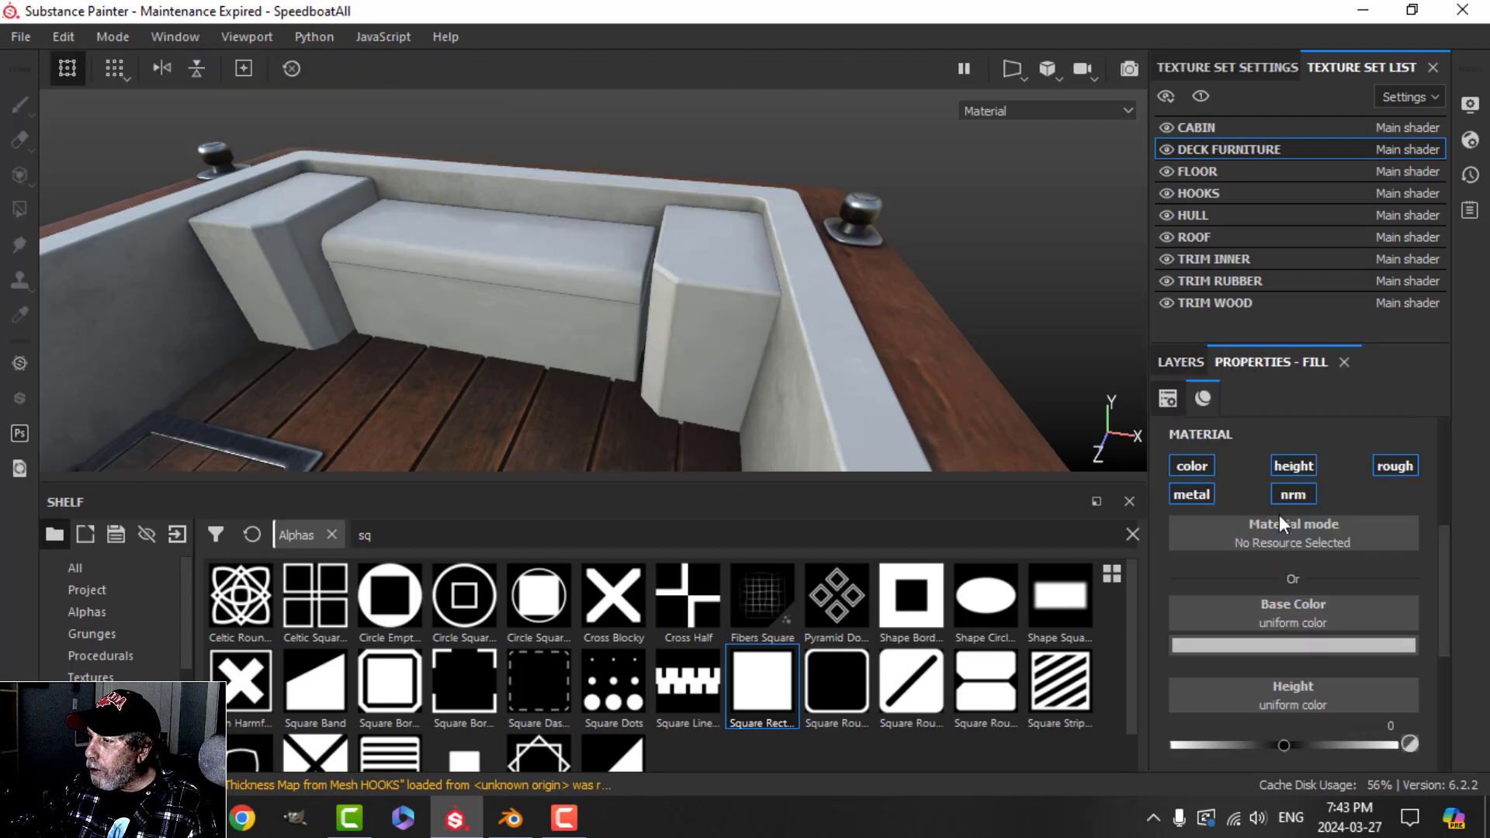
click(1304, 646)
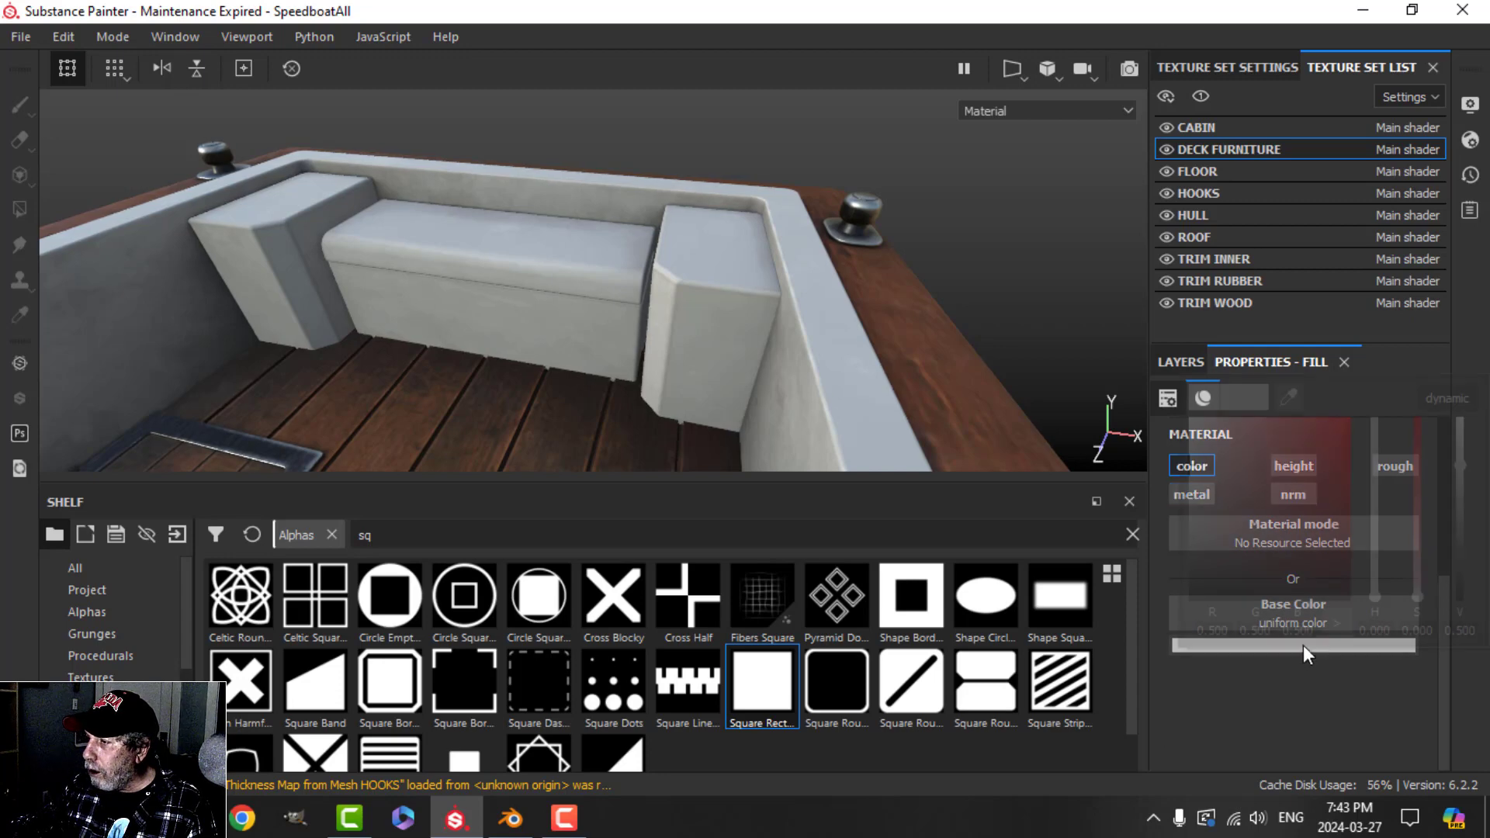
drag(1375, 597, 1371, 573)
click(1249, 506)
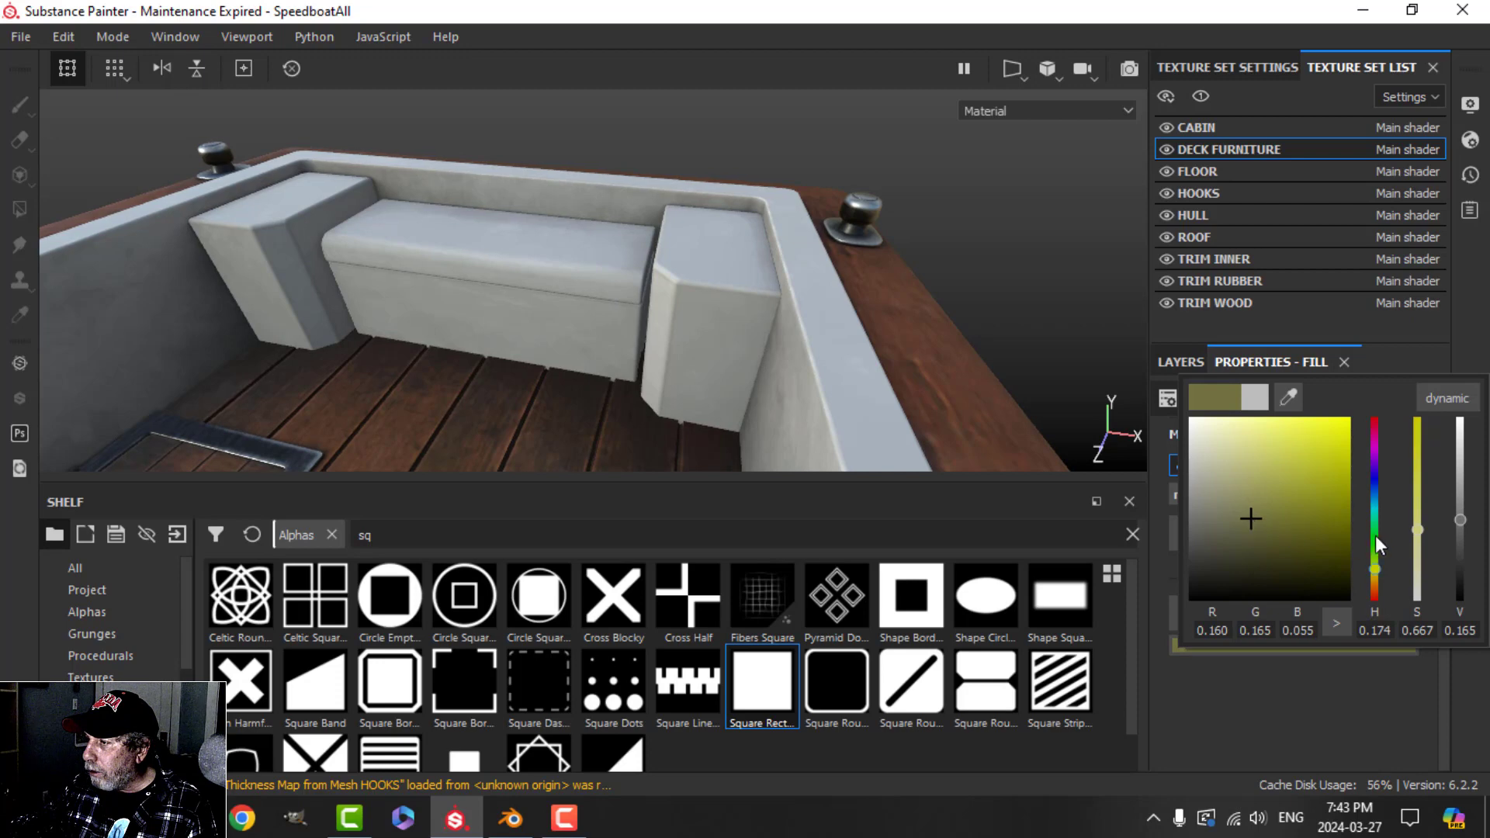
drag(1373, 567, 1371, 554)
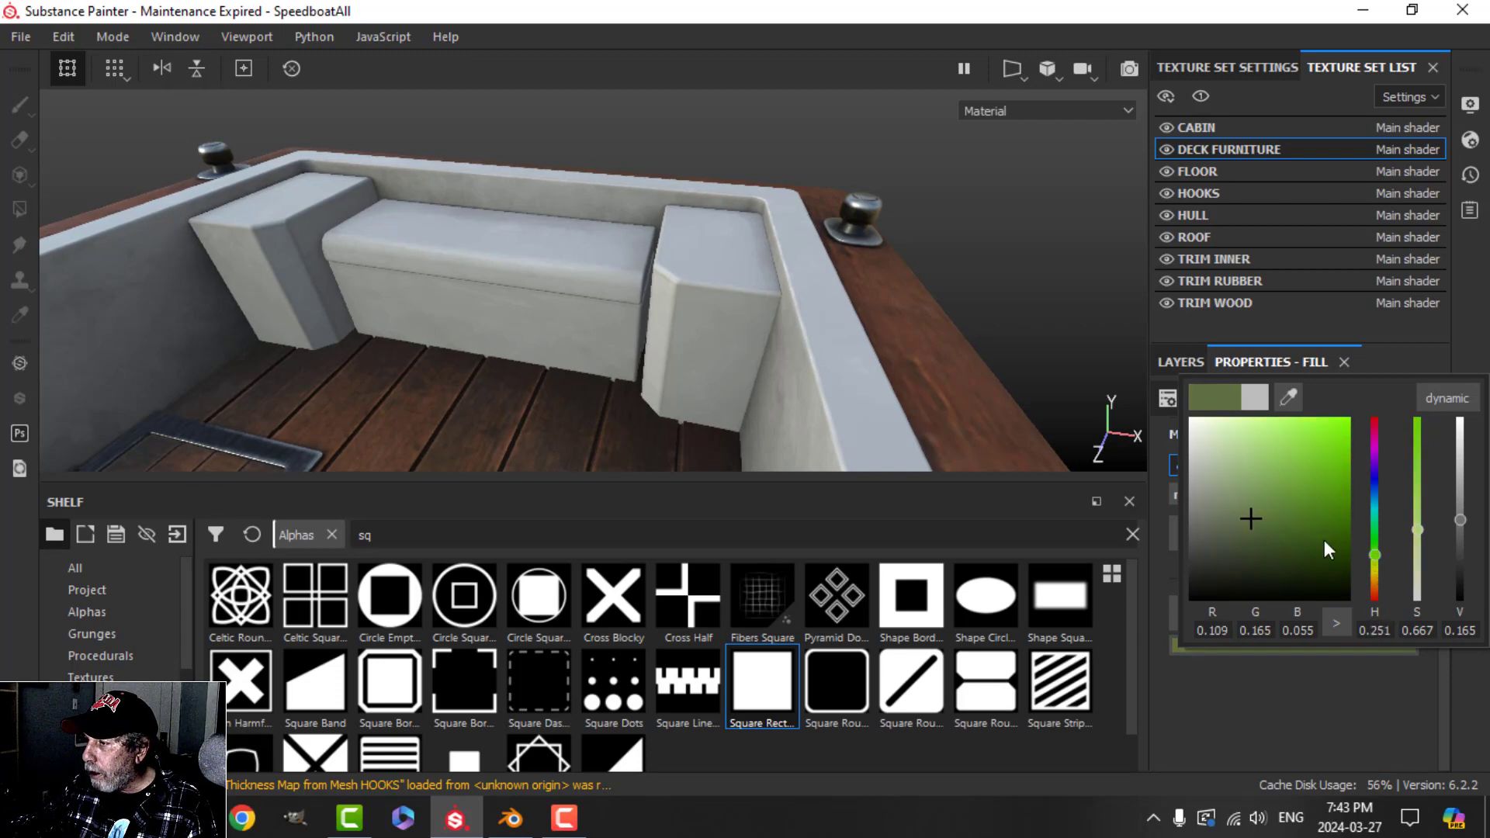
drag(1259, 514, 1249, 496)
click(1195, 363)
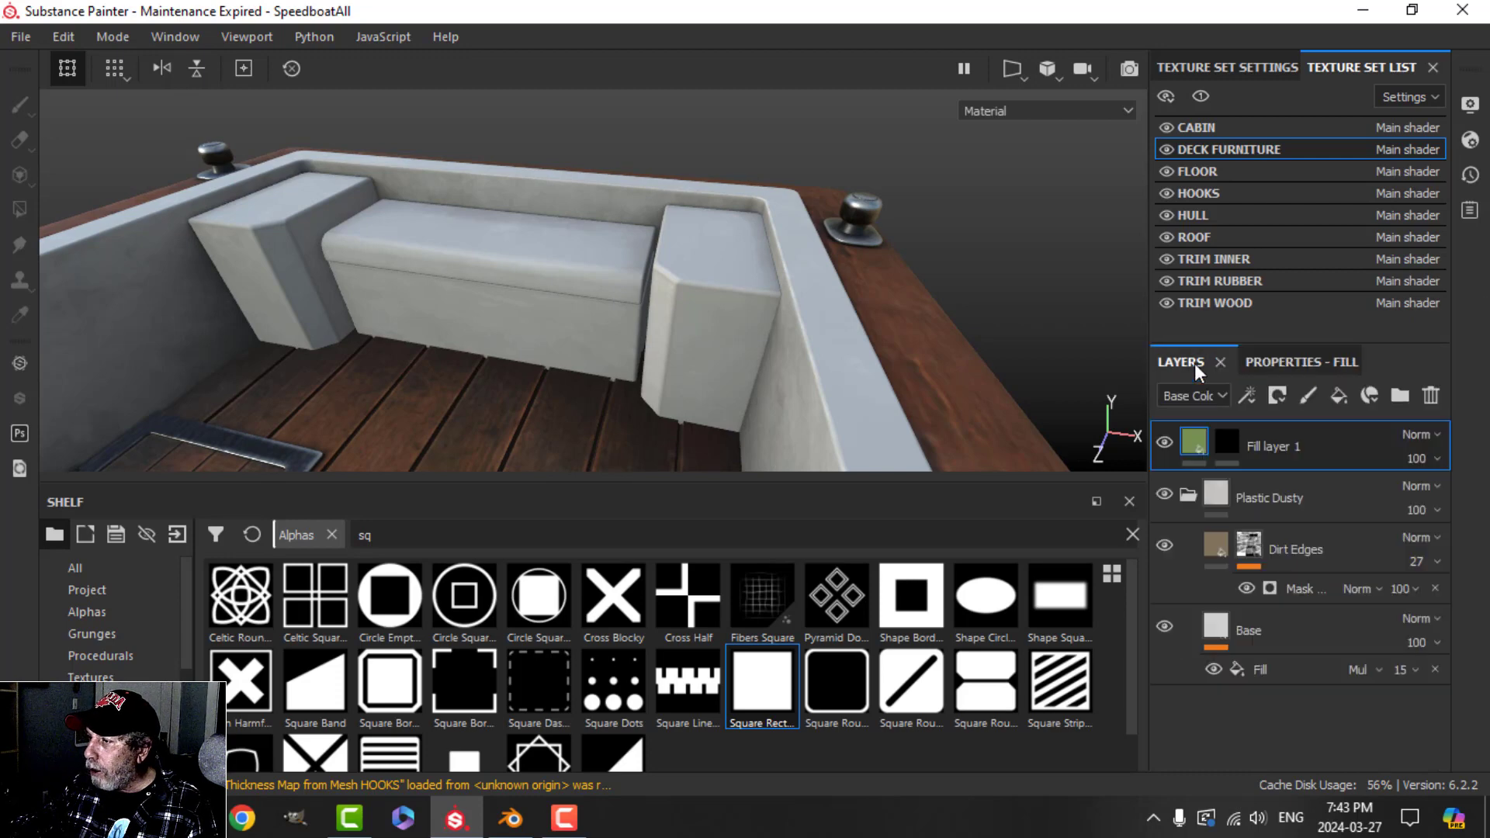
- Polygon-fill the bench seat cushion in white on Fill layer 1's mask
click(1228, 441)
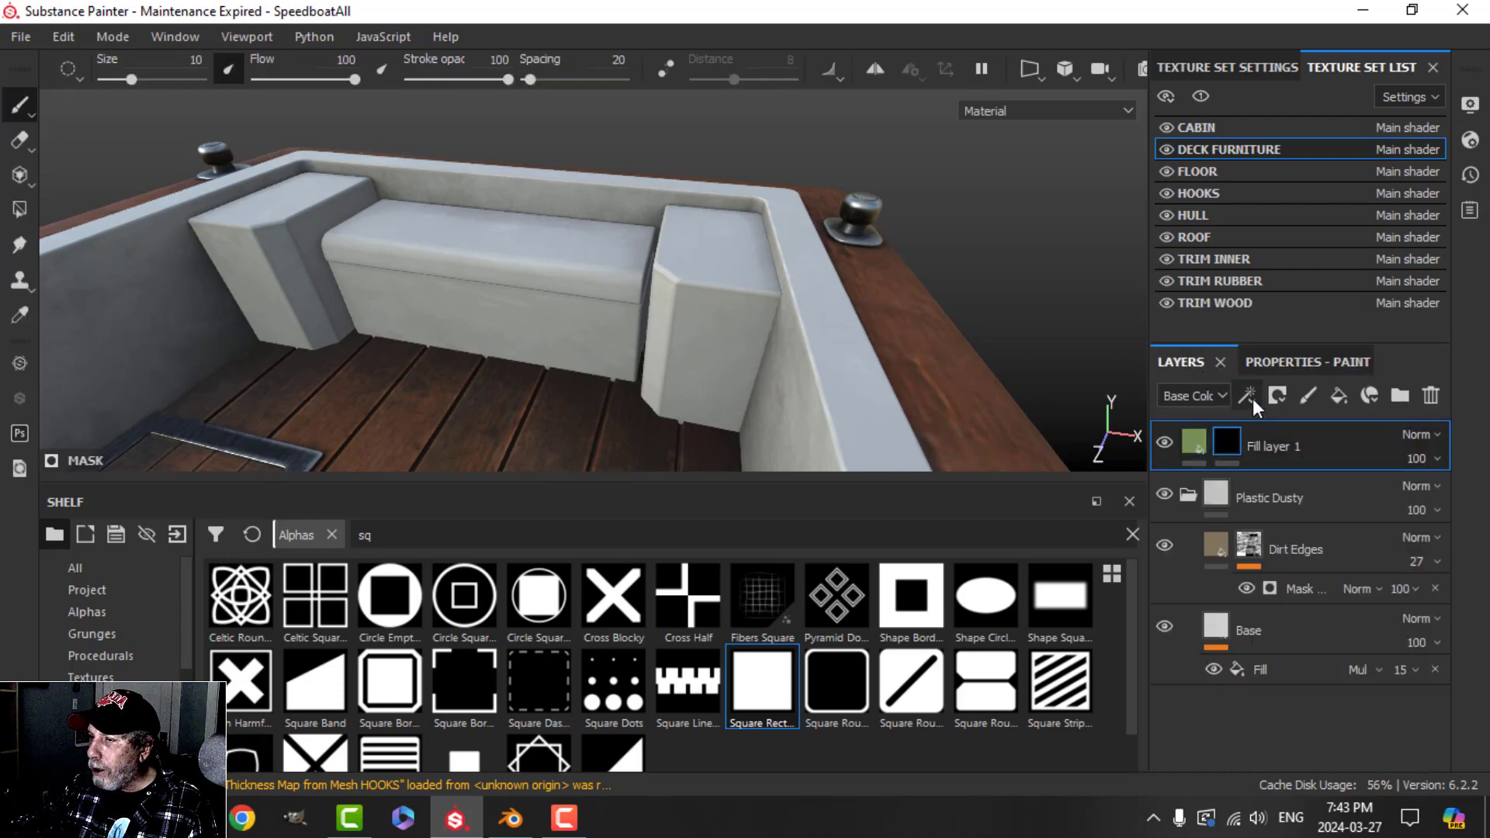
click(1250, 397)
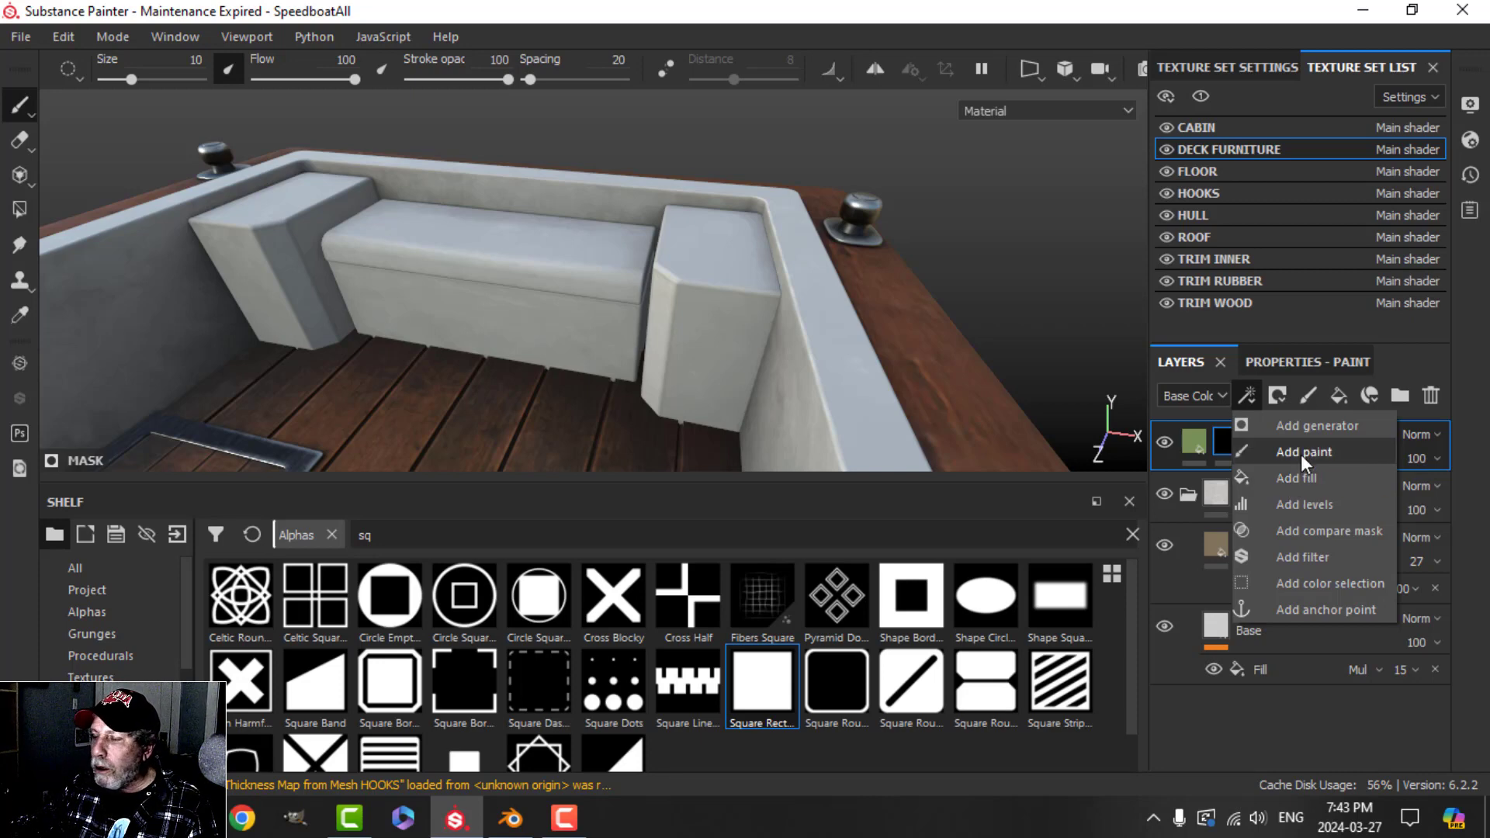
click(1425, 354)
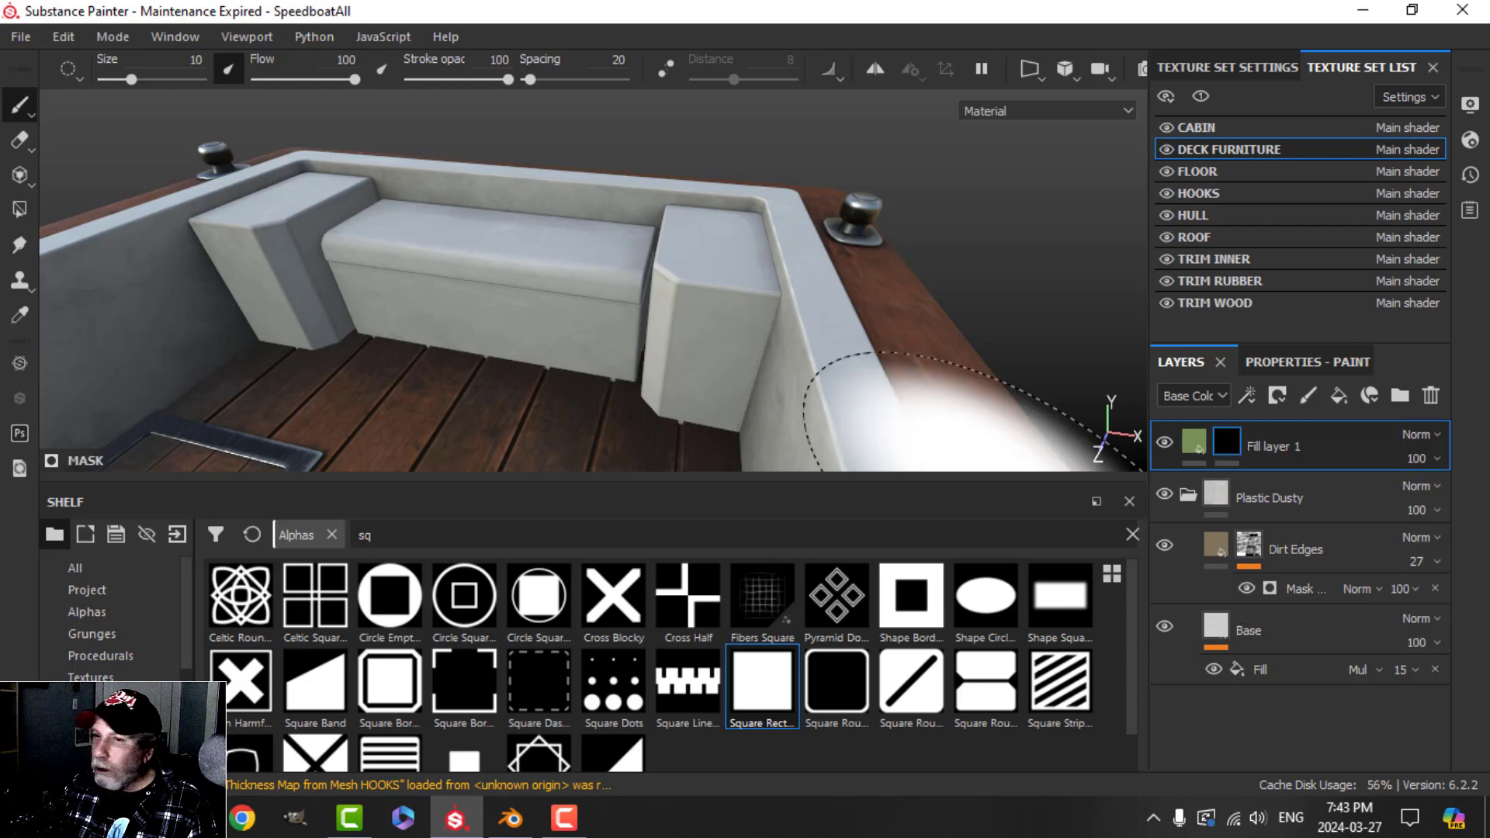
click(28, 210)
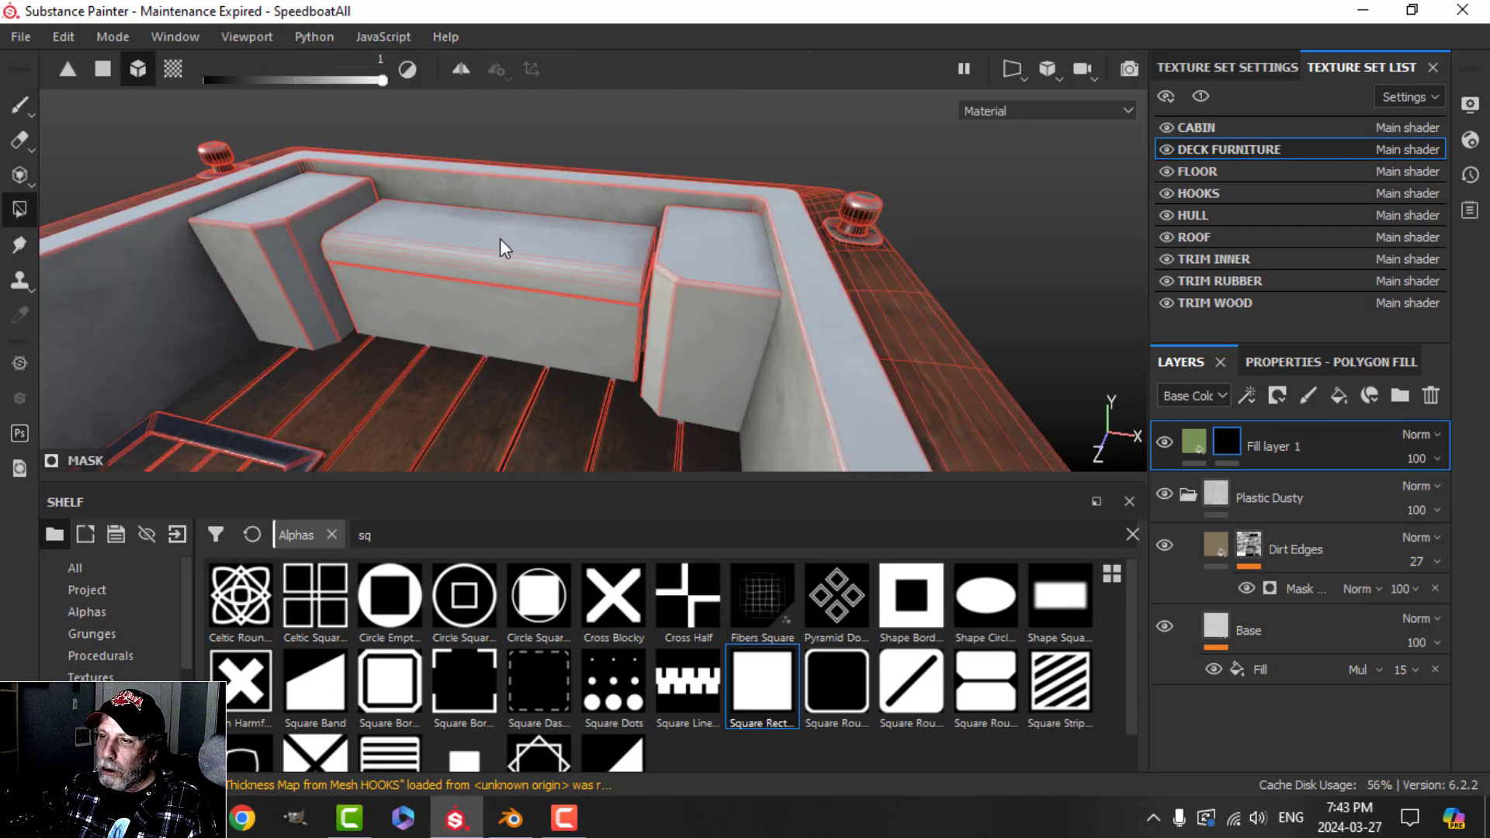
click(1312, 362)
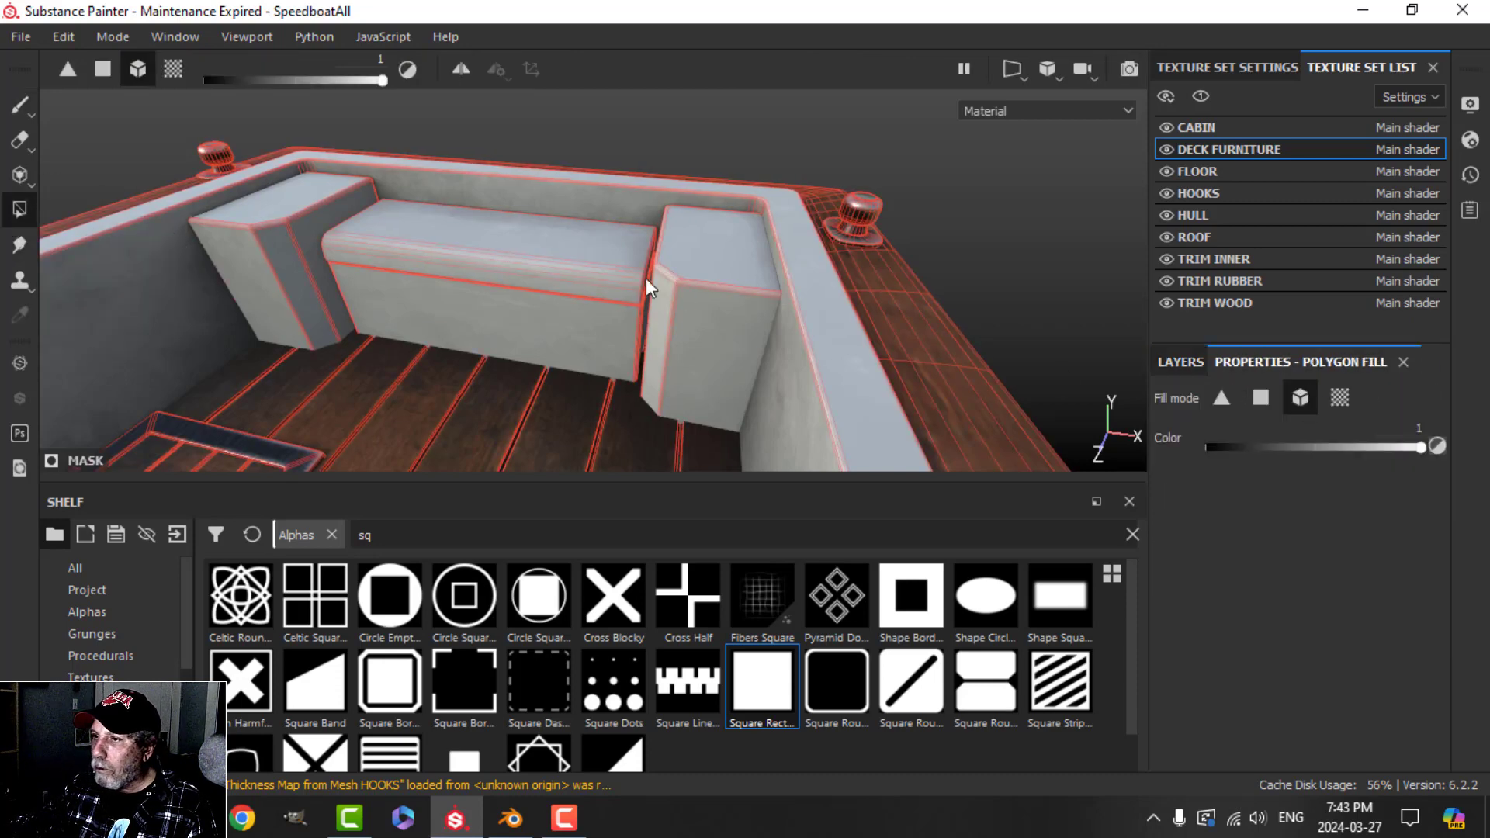
click(19, 103)
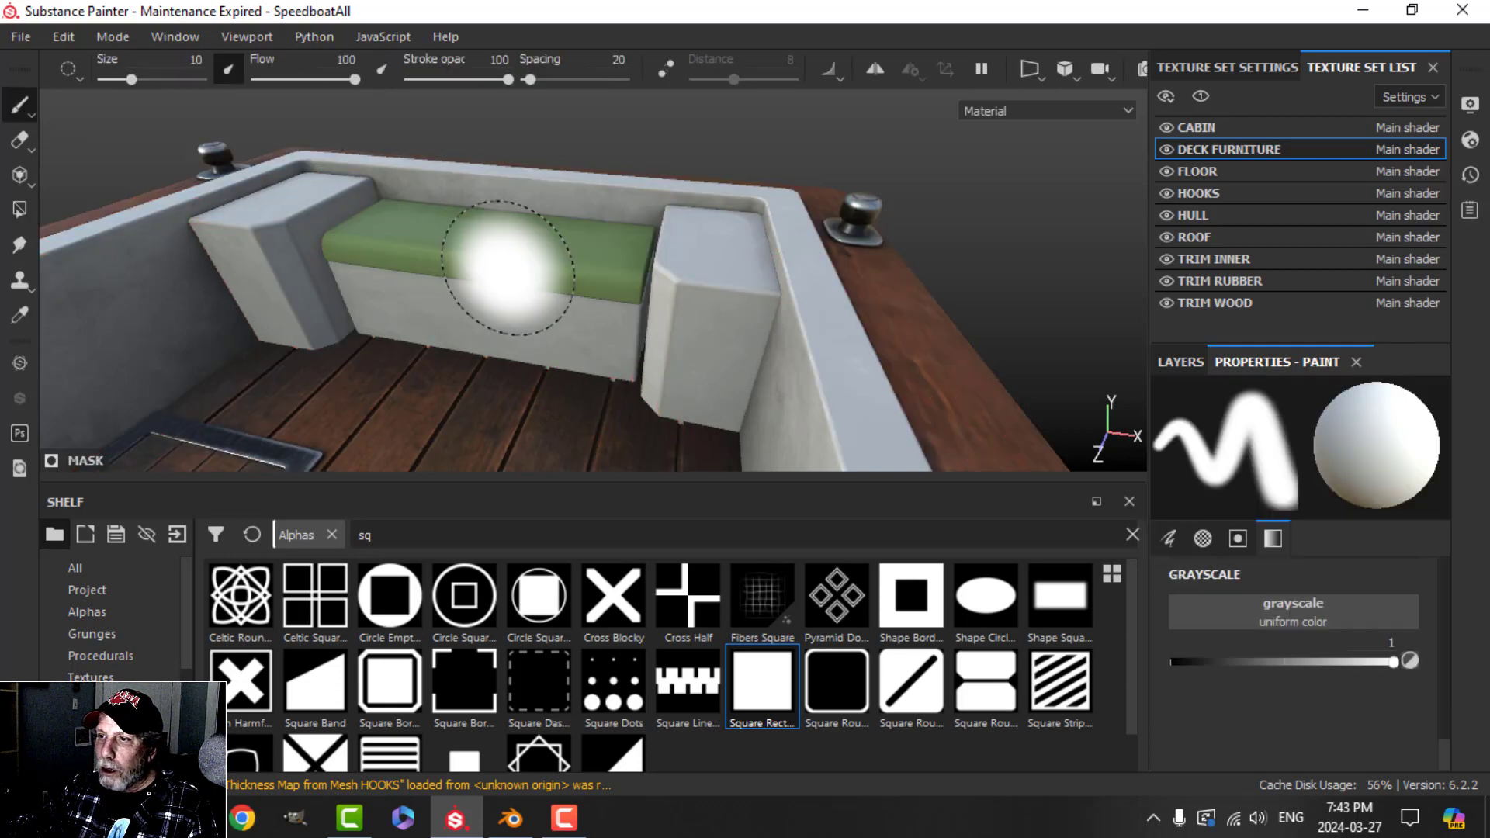
- Mute the seat fill's Base Color to a grayish green of R 0.263, G 0.324, B 0.205
mouse_move(499, 260)
alt+mouse_down()
mouse_move(599, 283)
mouse_move(613, 329)
mouse_move(543, 322)
alt+mouse_up()
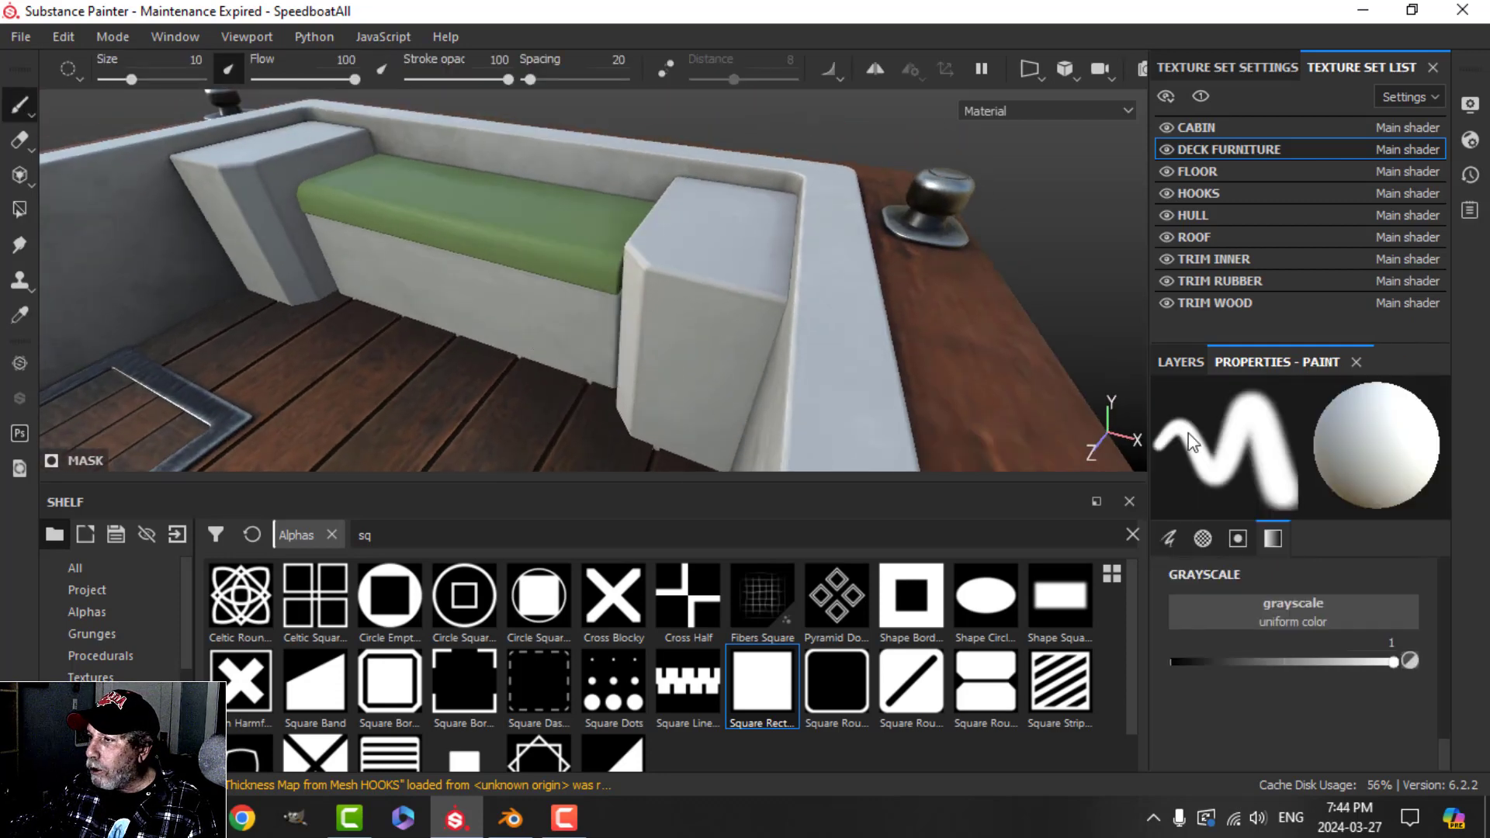
click(1180, 362)
click(1202, 443)
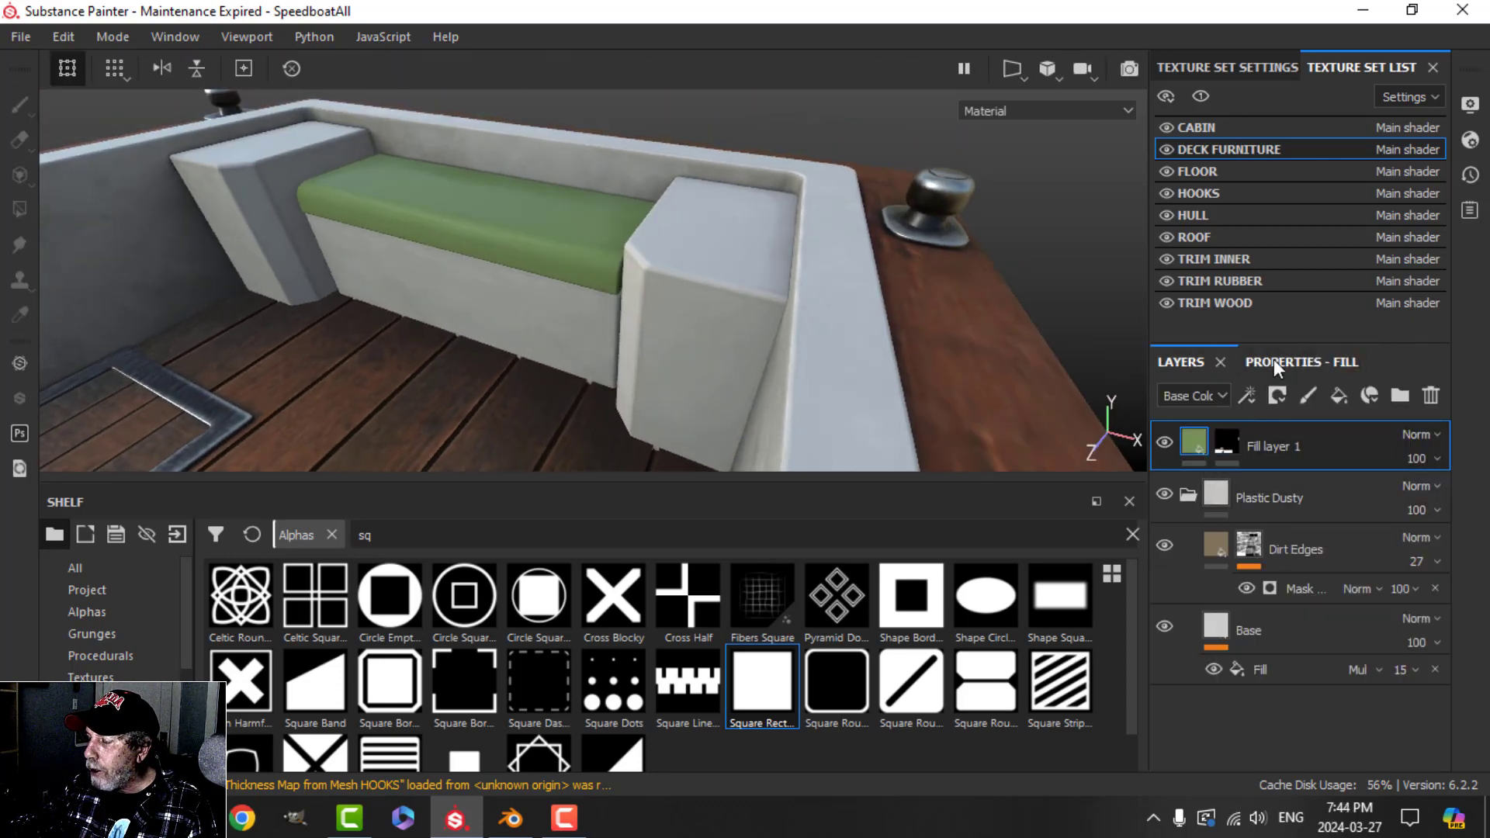
click(1274, 362)
click(1291, 678)
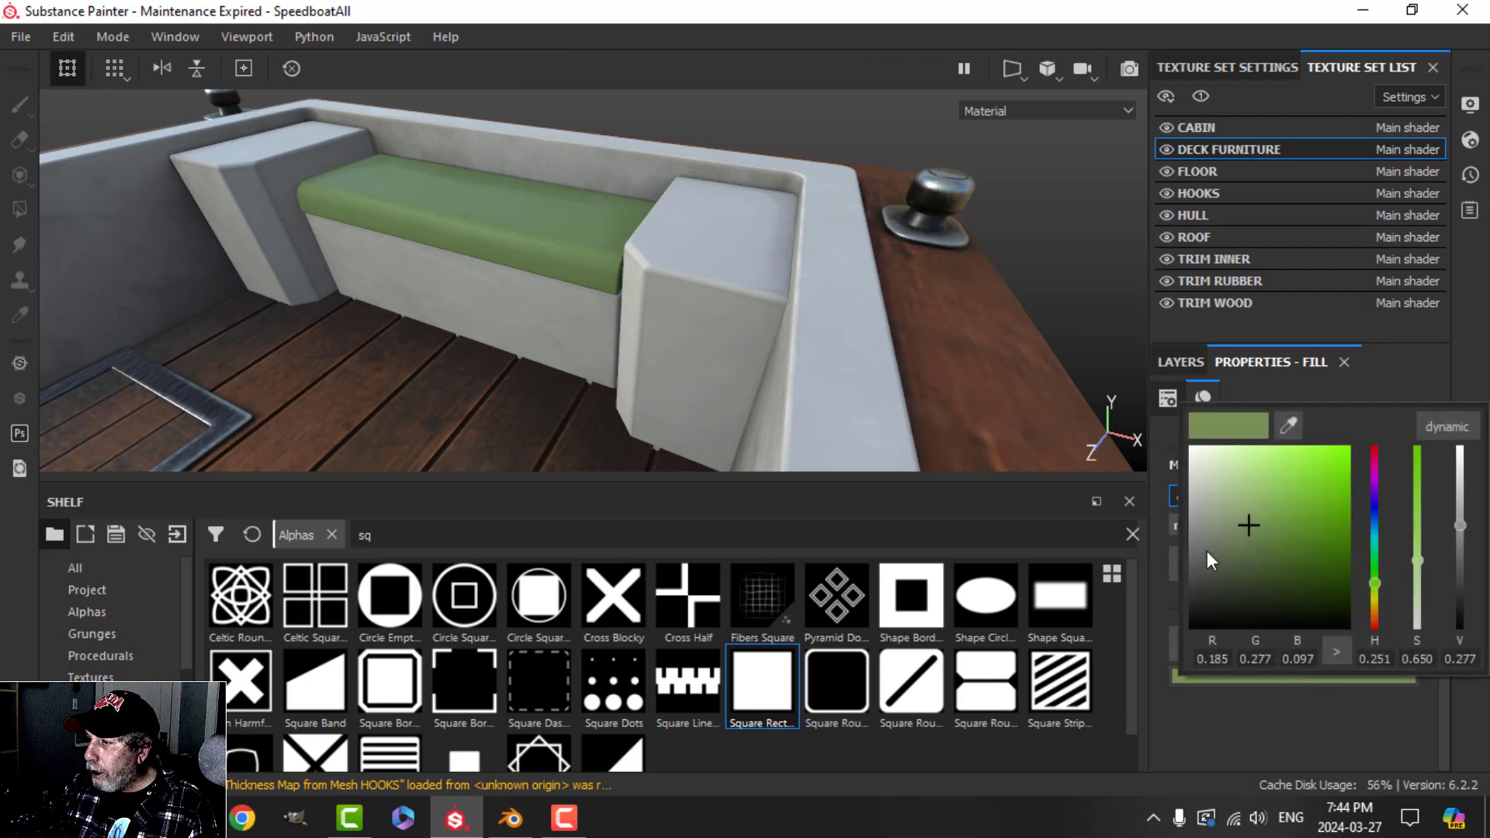
click(1218, 518)
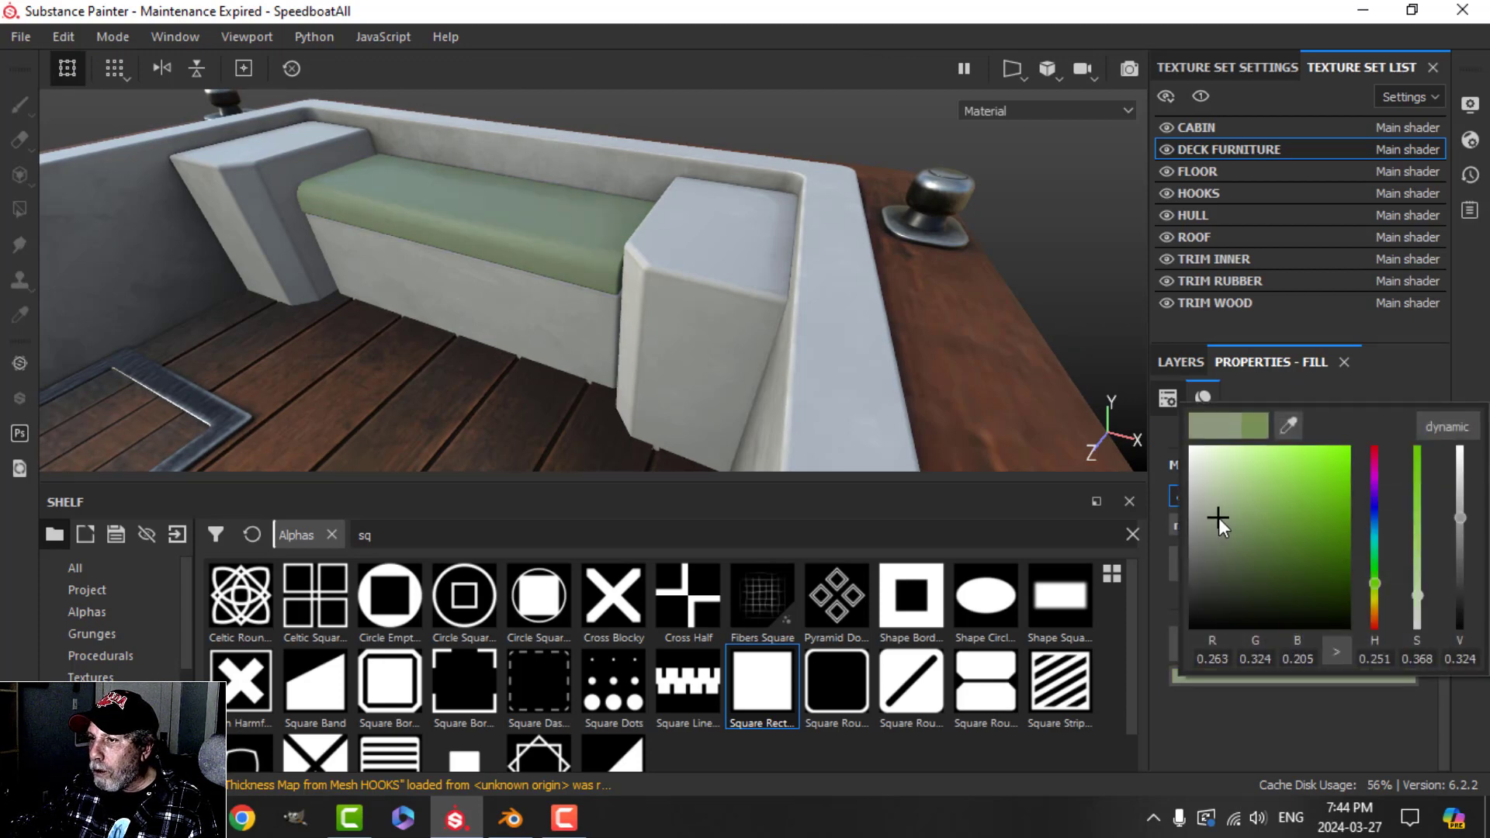
alt+drag(453, 316, 484, 344)
alt+middle_drag(484, 344, 668, 300)
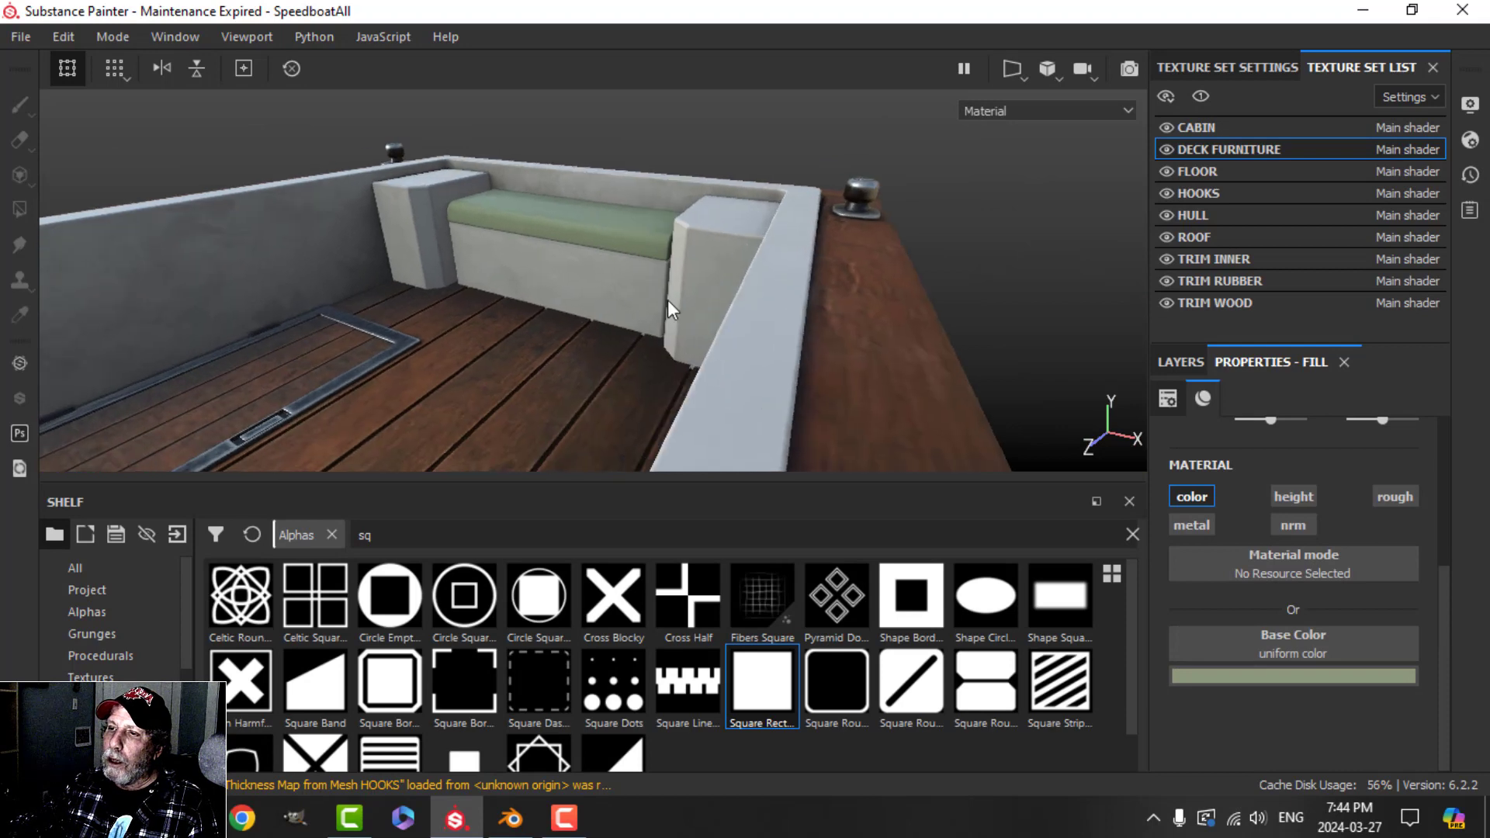
scroll(644, 326, up, 3)
scroll(582, 349, down, 5)
alt+middle_drag(534, 452, 658, 308)
alt+drag(658, 308, 612, 352)
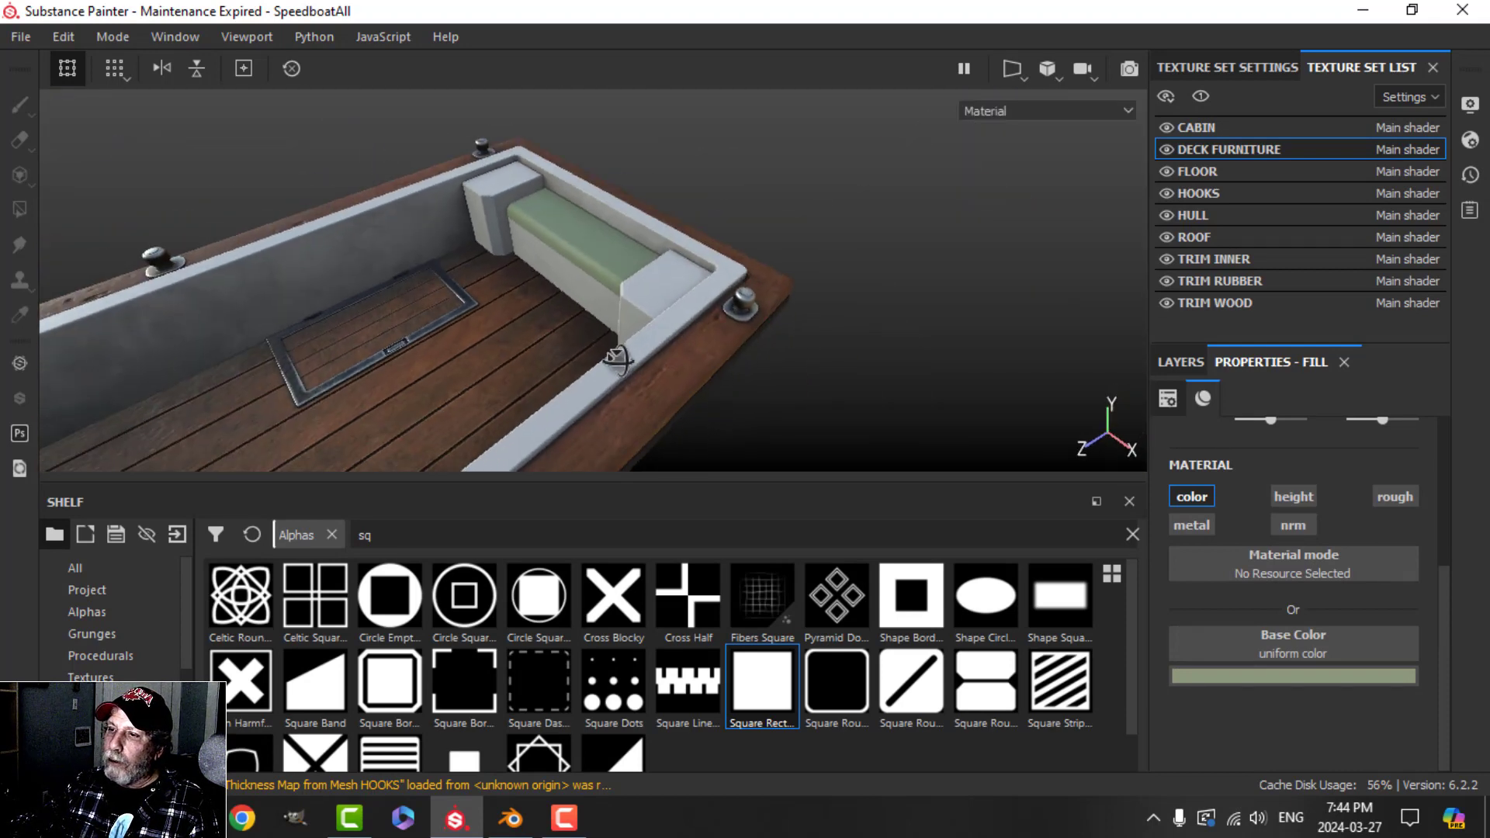
- Rename the green fill layer as seat and add a new fill layer above it
click(1182, 362)
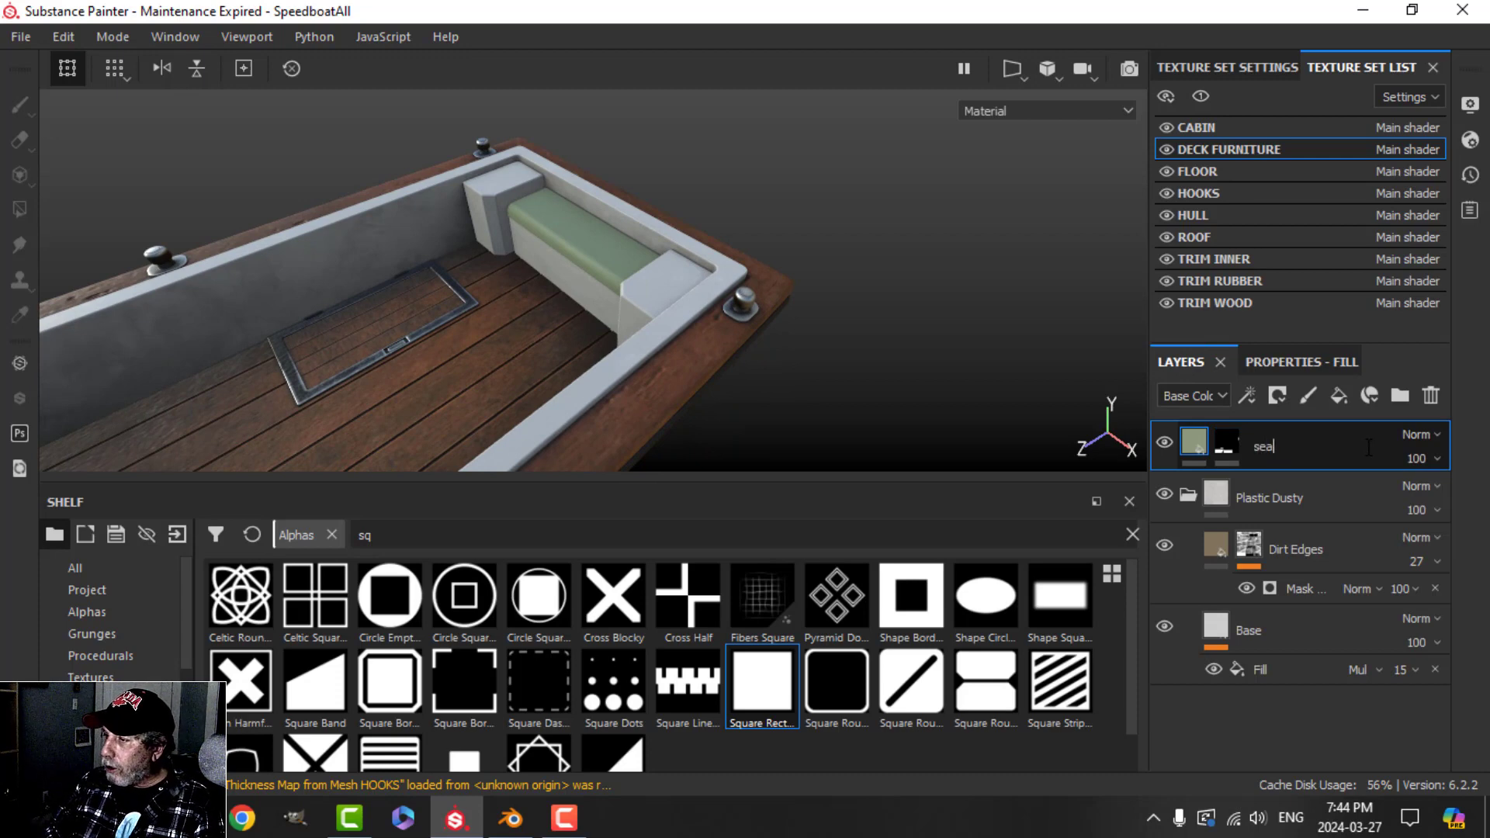
click(1192, 493)
click(1338, 396)
- Limit the new fill layer to color and roughness, with a near-black Base Color of 0.011 and Roughness 1
click(1311, 363)
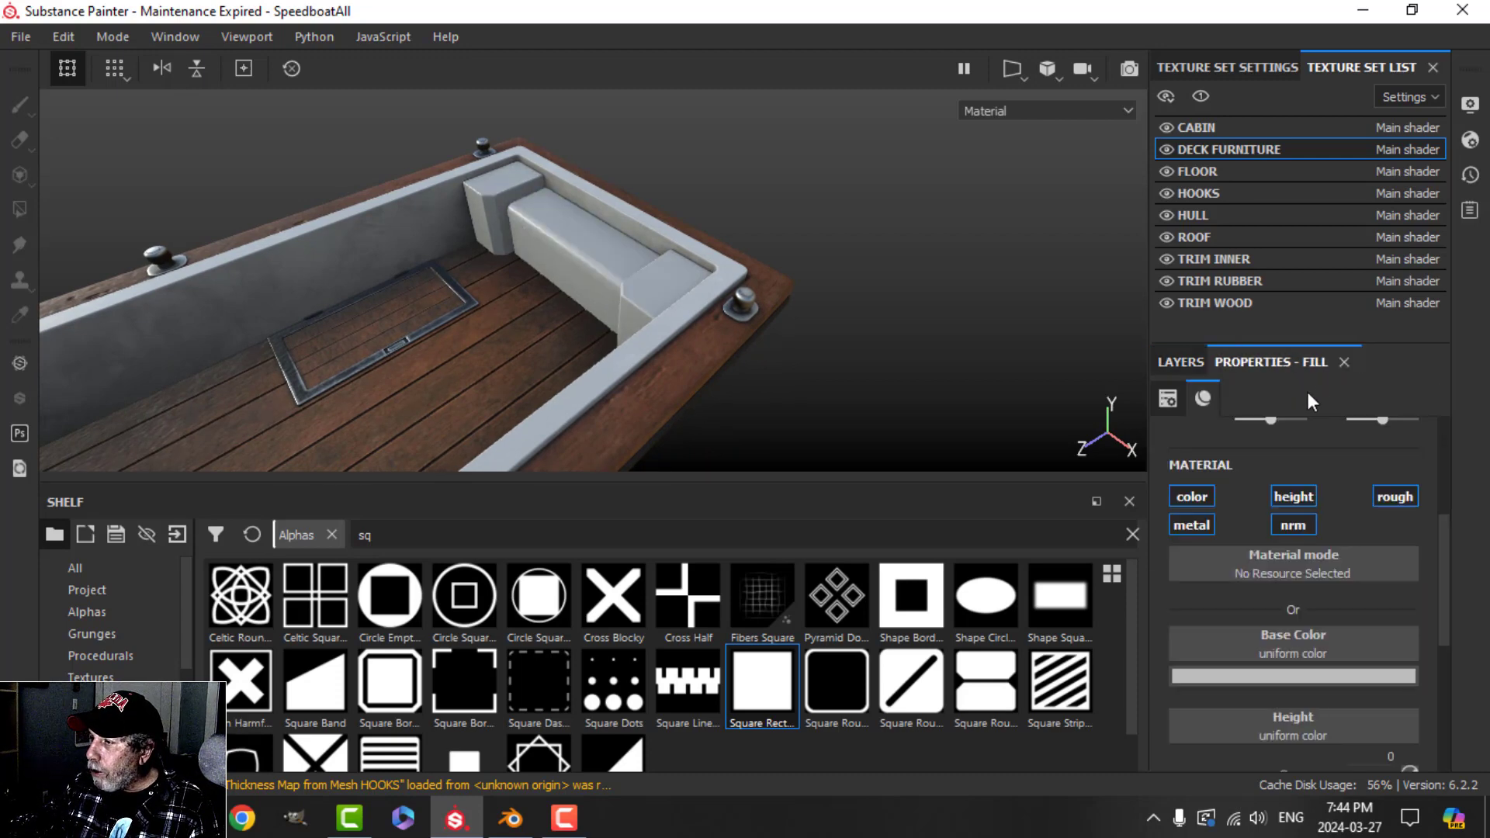
alt+click(1209, 489)
click(1383, 493)
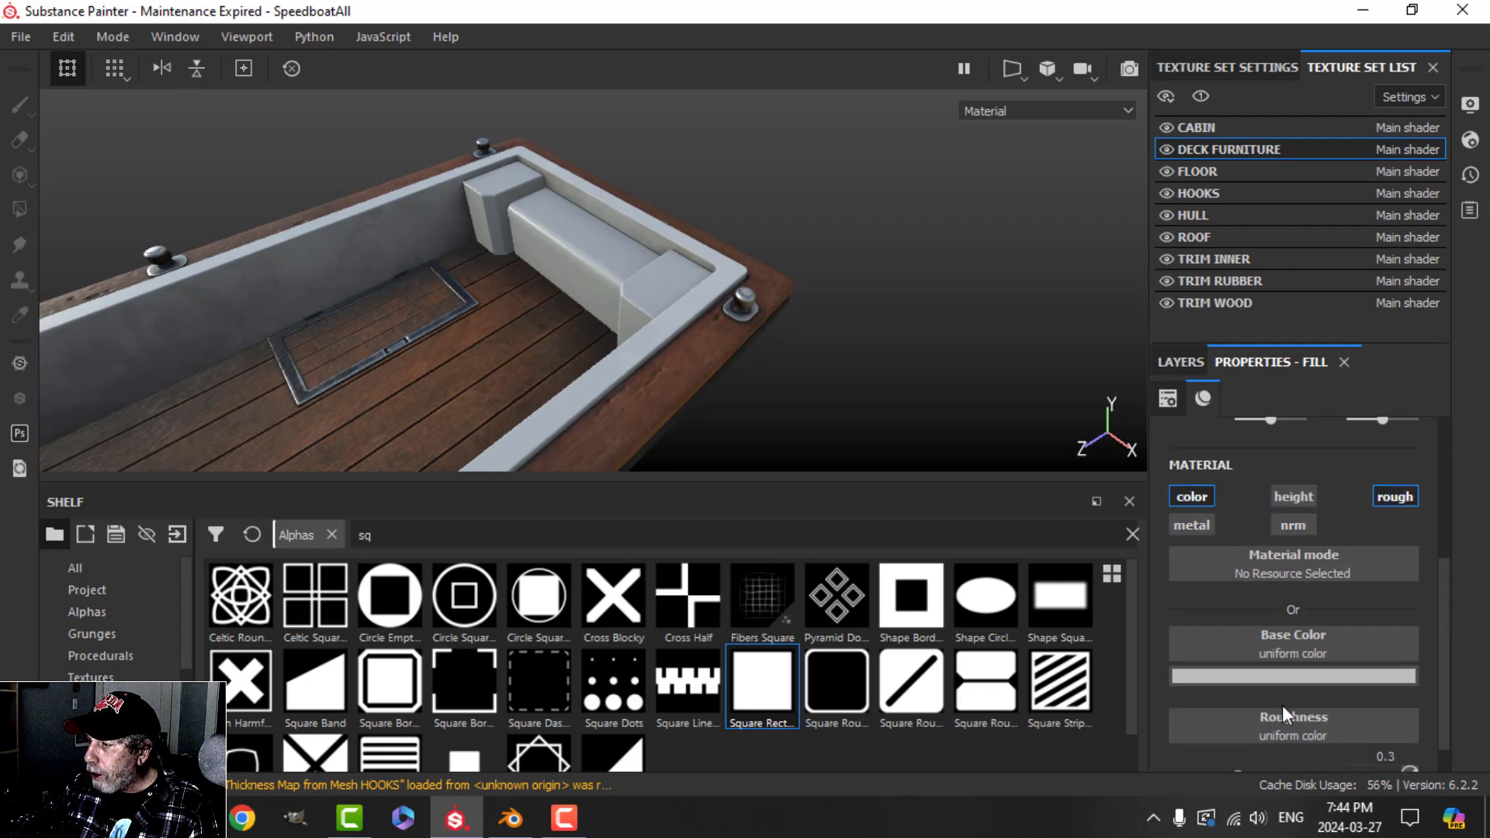
scroll(1280, 706, down, 1)
click(1349, 638)
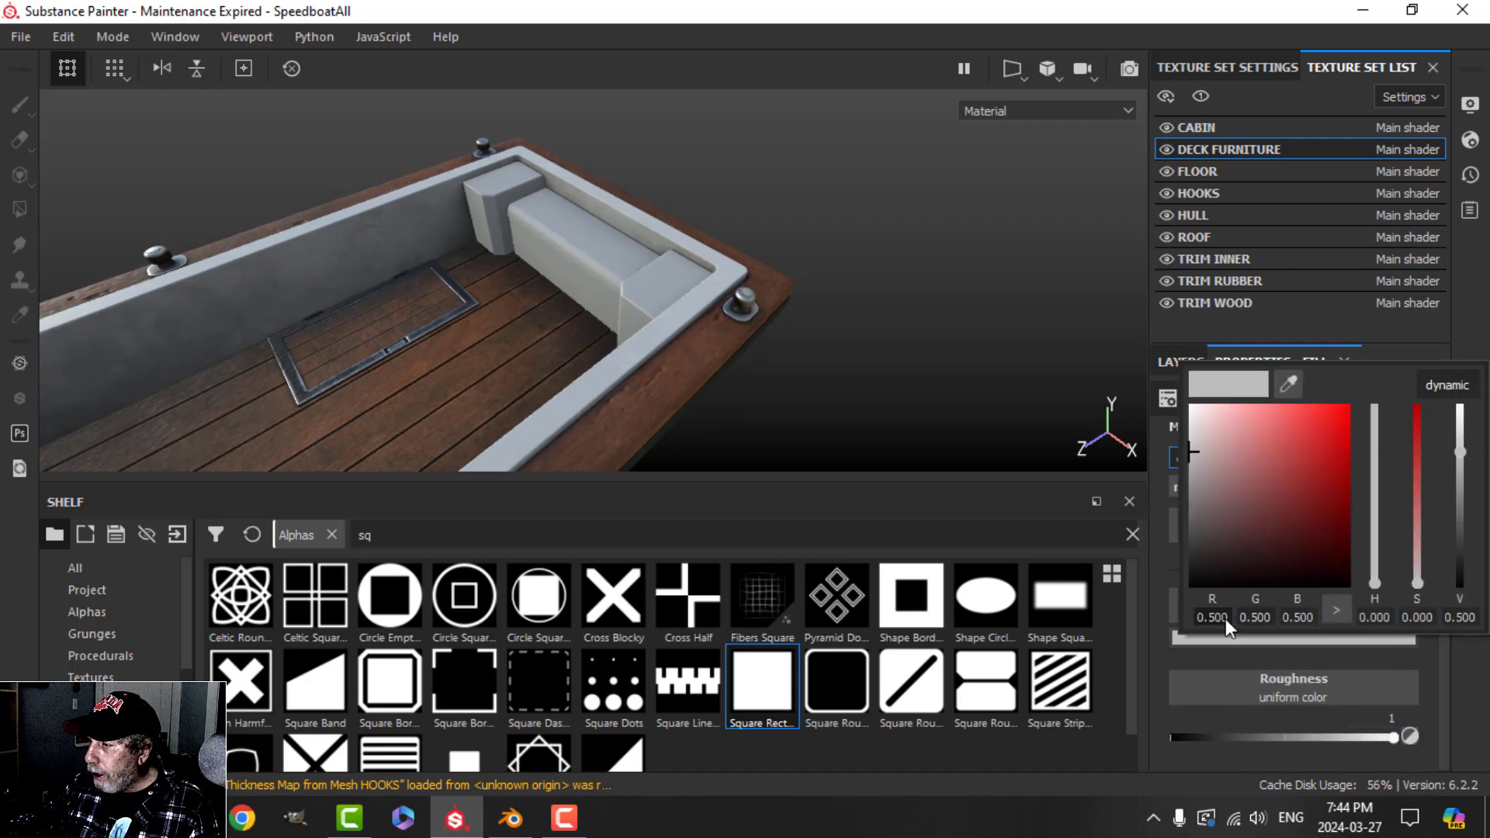
drag(1211, 553, 1181, 566)
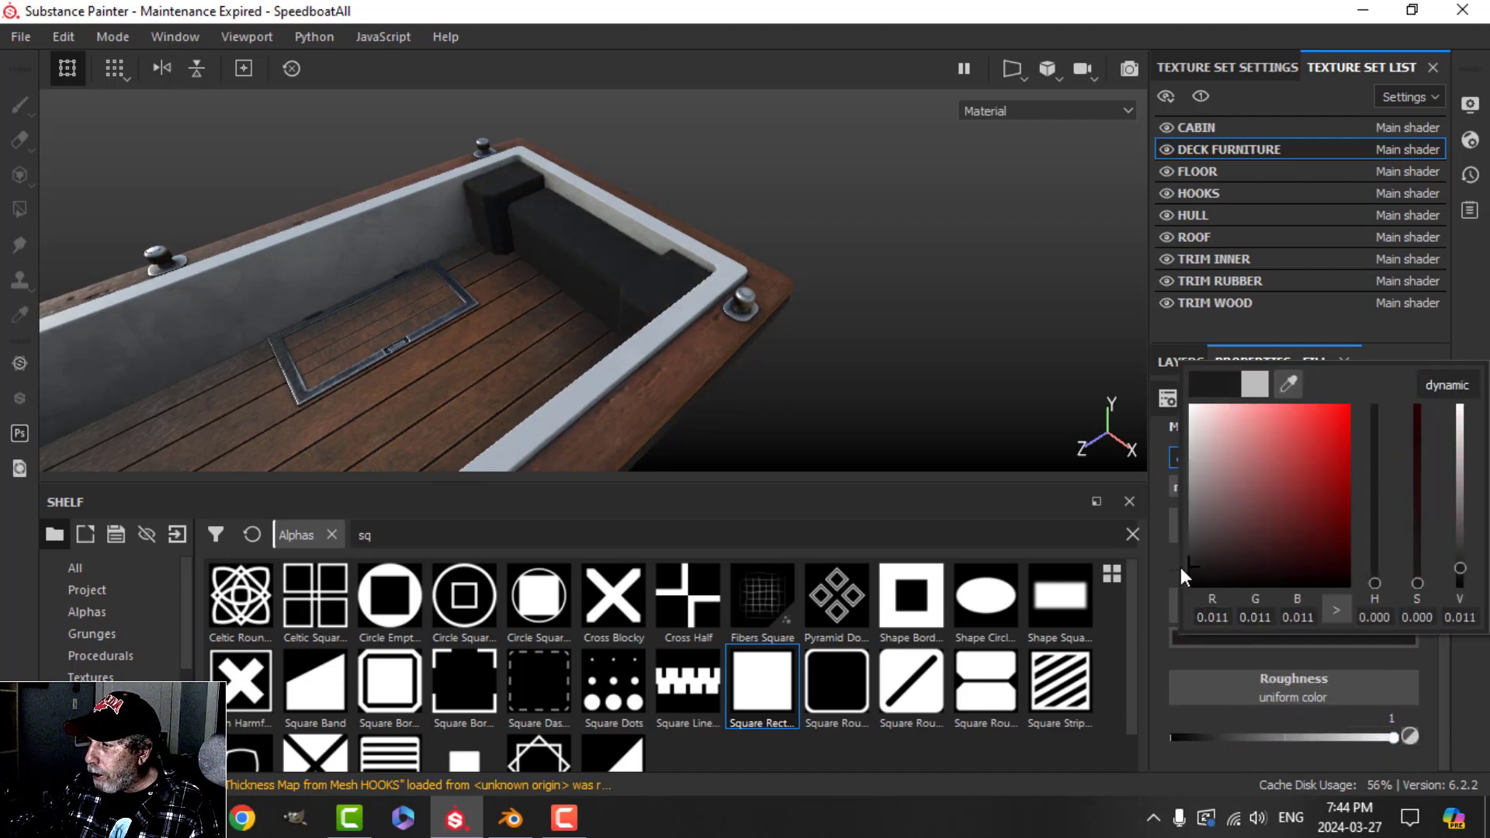
- Give the near-black fill layer a black mask with a Dirt generator and set its Dirt Level to 0.22
click(1178, 363)
click(1274, 394)
click(1297, 440)
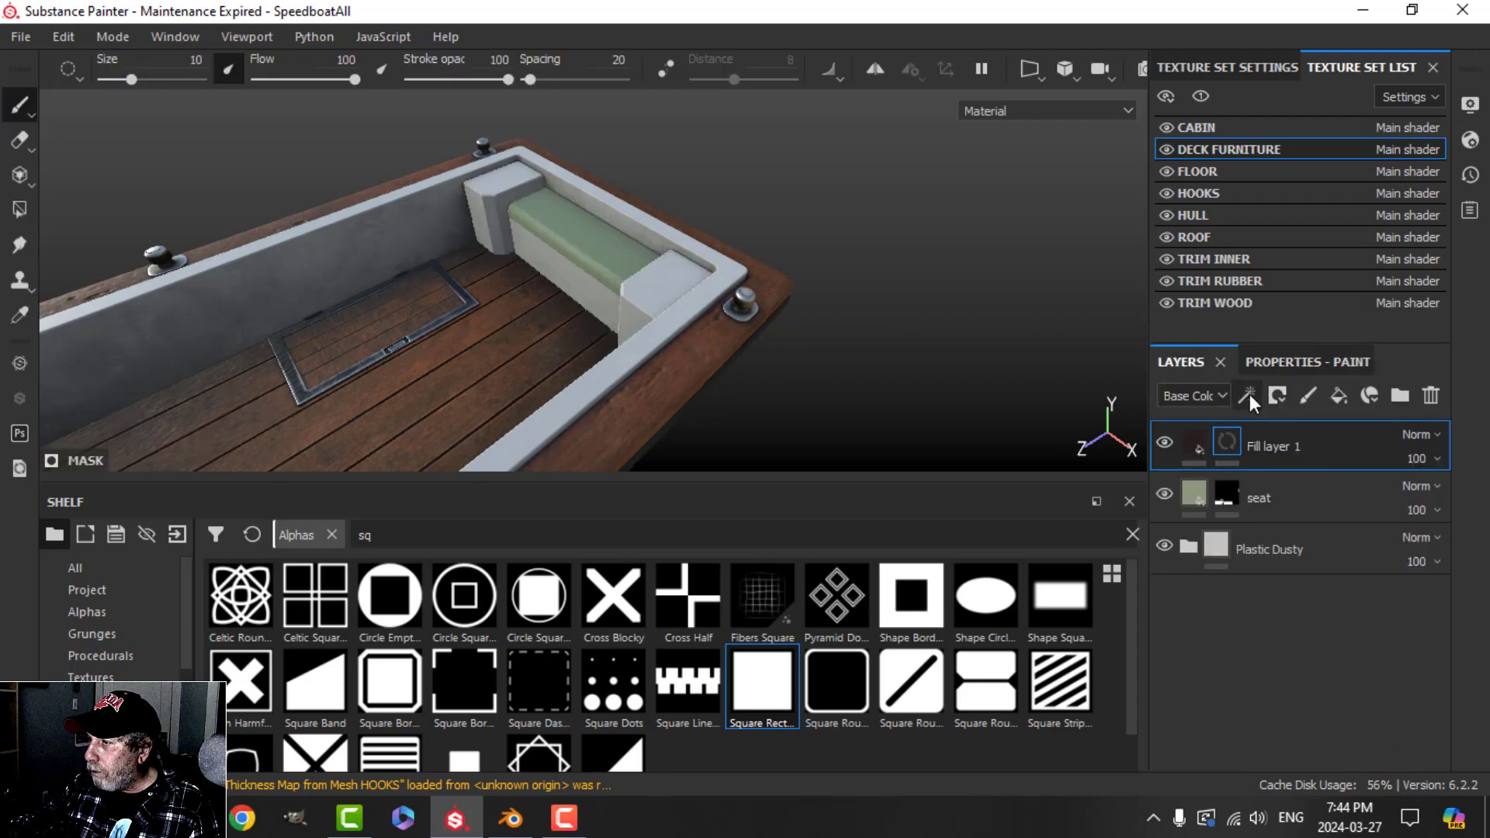
click(1249, 394)
click(1298, 427)
click(1291, 363)
click(1289, 428)
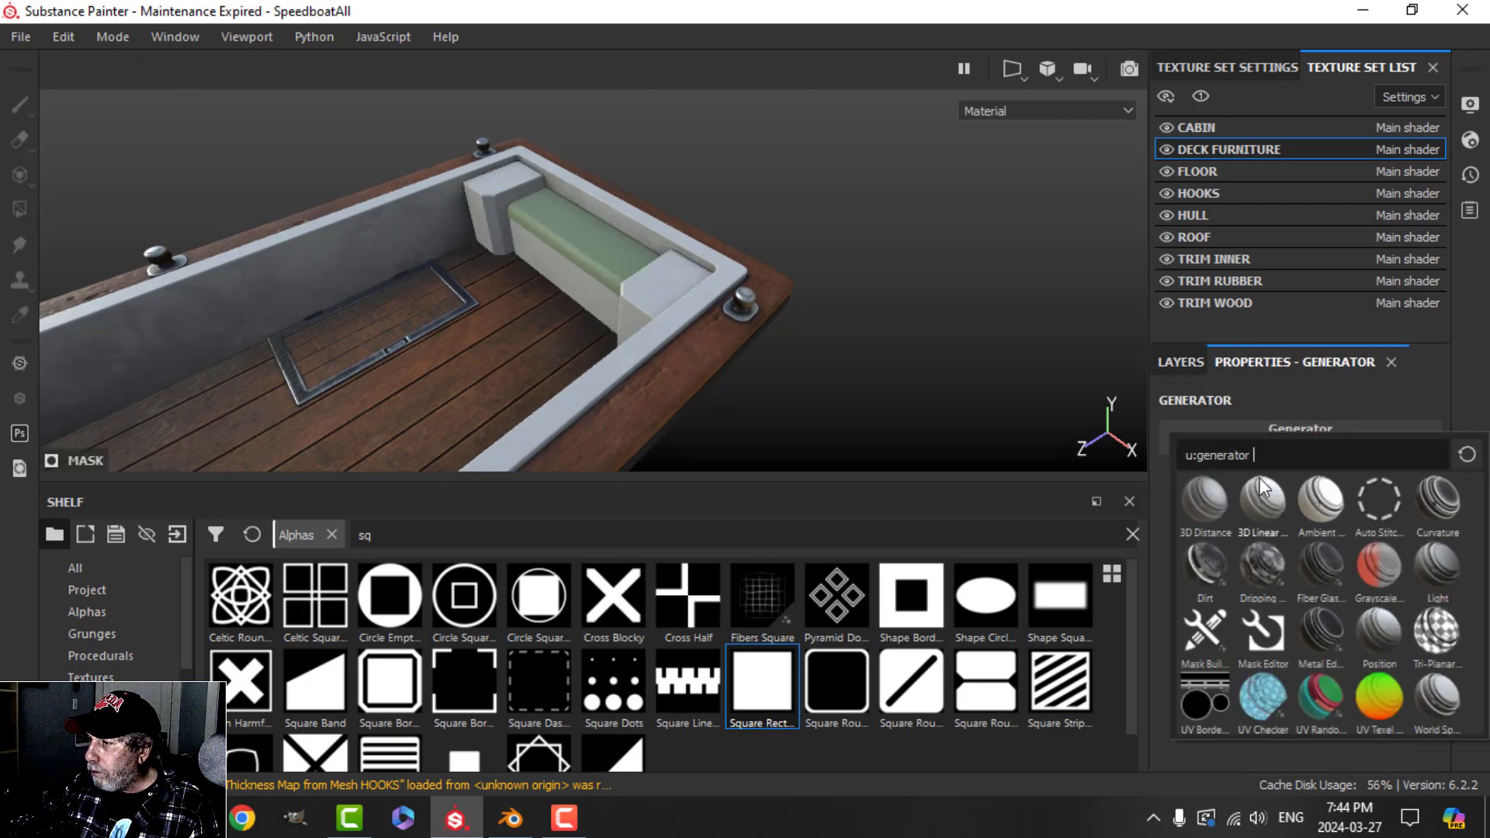
alt+drag(619, 345, 1041, 405)
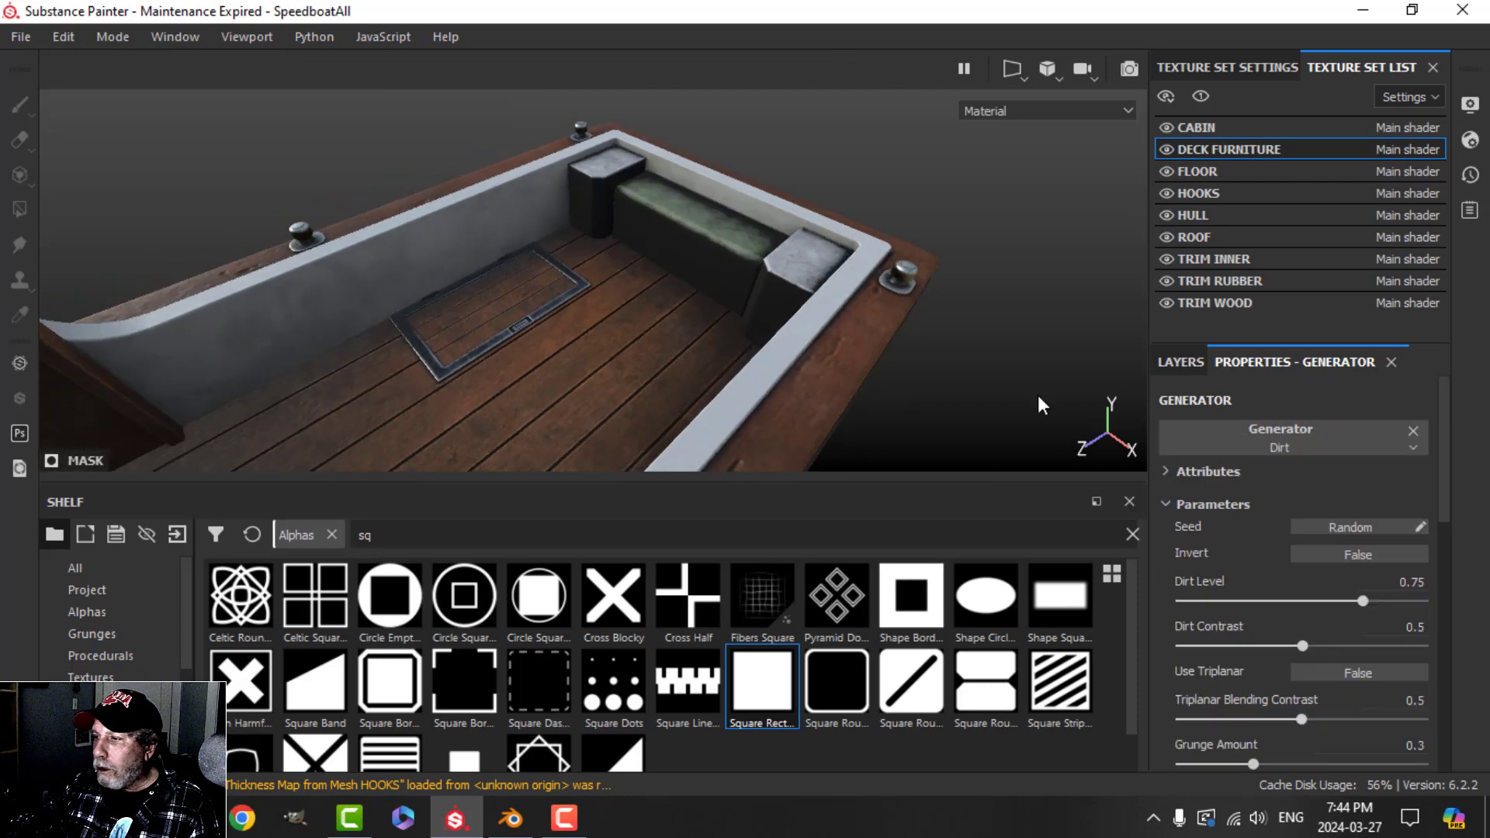
drag(1354, 600, 1250, 613)
- Examine the dirt on the stern bench and on the riveted cabinet near the cabin
alt+drag(572, 306, 595, 293)
alt+drag(736, 315, 767, 264)
alt+drag(973, 283, 838, 281)
key(f)
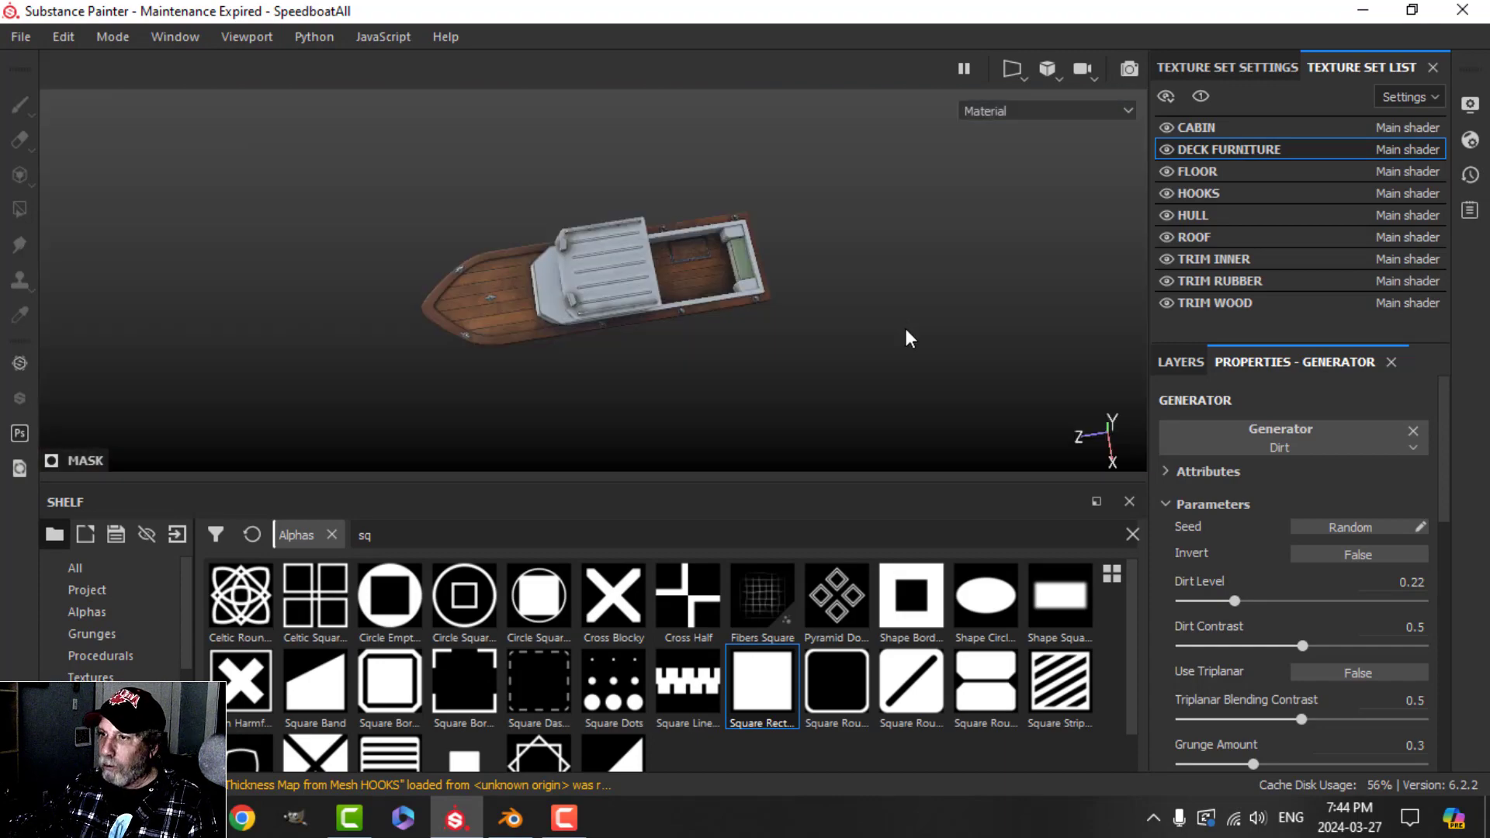
alt+drag(644, 311, 605, 299)
scroll(610, 310, up, 3)
mouse_move(614, 330)
alt+middle_down()
mouse_move(591, 288)
mouse_move(579, 295)
mouse_move(784, 346)
mouse_move(718, 297)
alt+middle_up()
scroll(569, 312, up, 4)
scroll(564, 310, up, 2)
scroll(718, 296, up, 1)
alt+drag(718, 296, 675, 272)
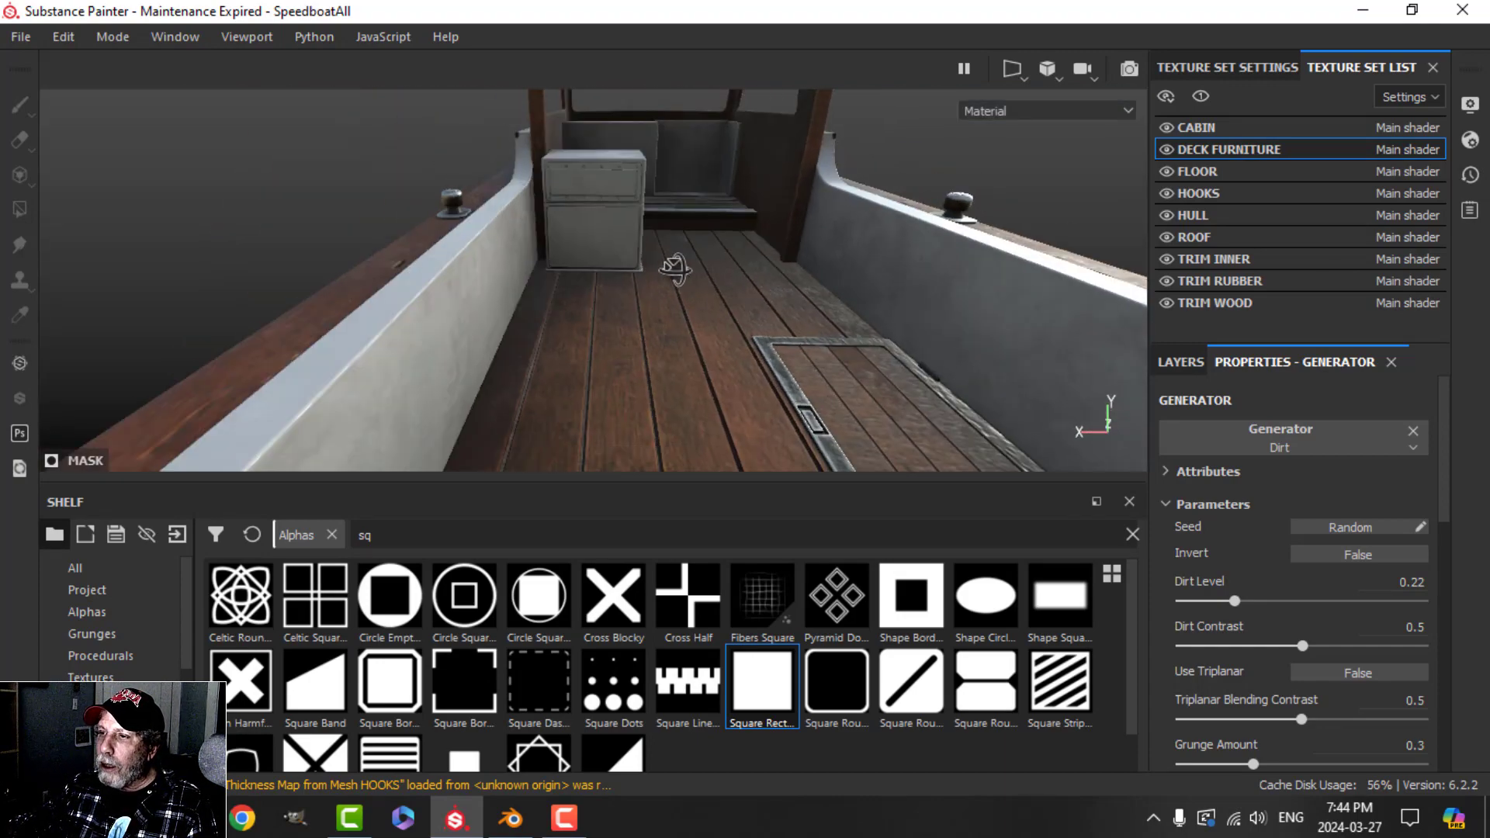
scroll(668, 295, up, 3)
scroll(669, 294, up, 3)
alt+middle_drag(665, 264, 673, 373)
alt+drag(790, 309, 753, 300)
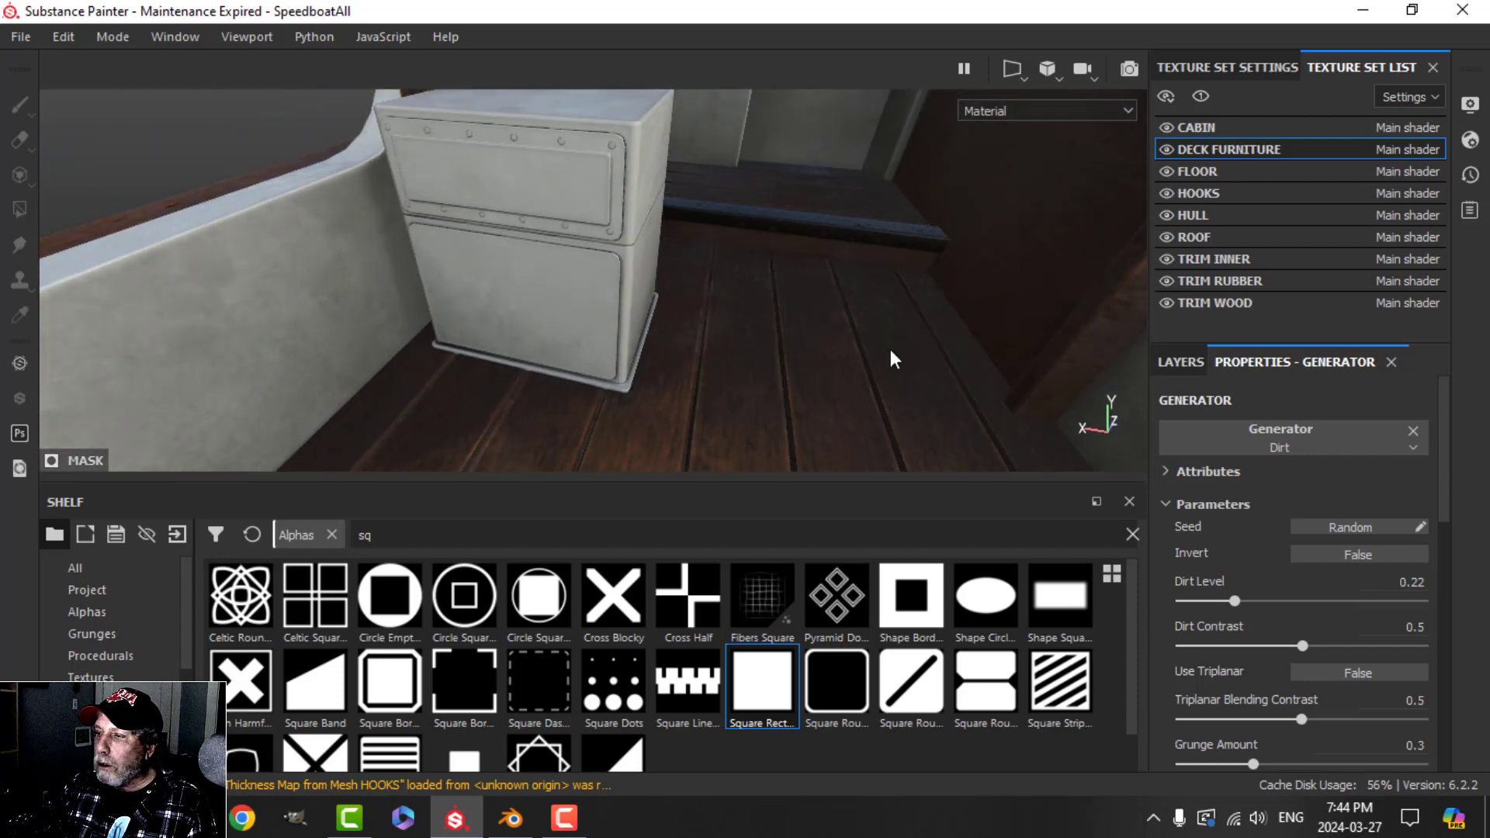
- Lower the Dirt generator's opacity to 65 in the near-black fill layer's mask
click(1180, 361)
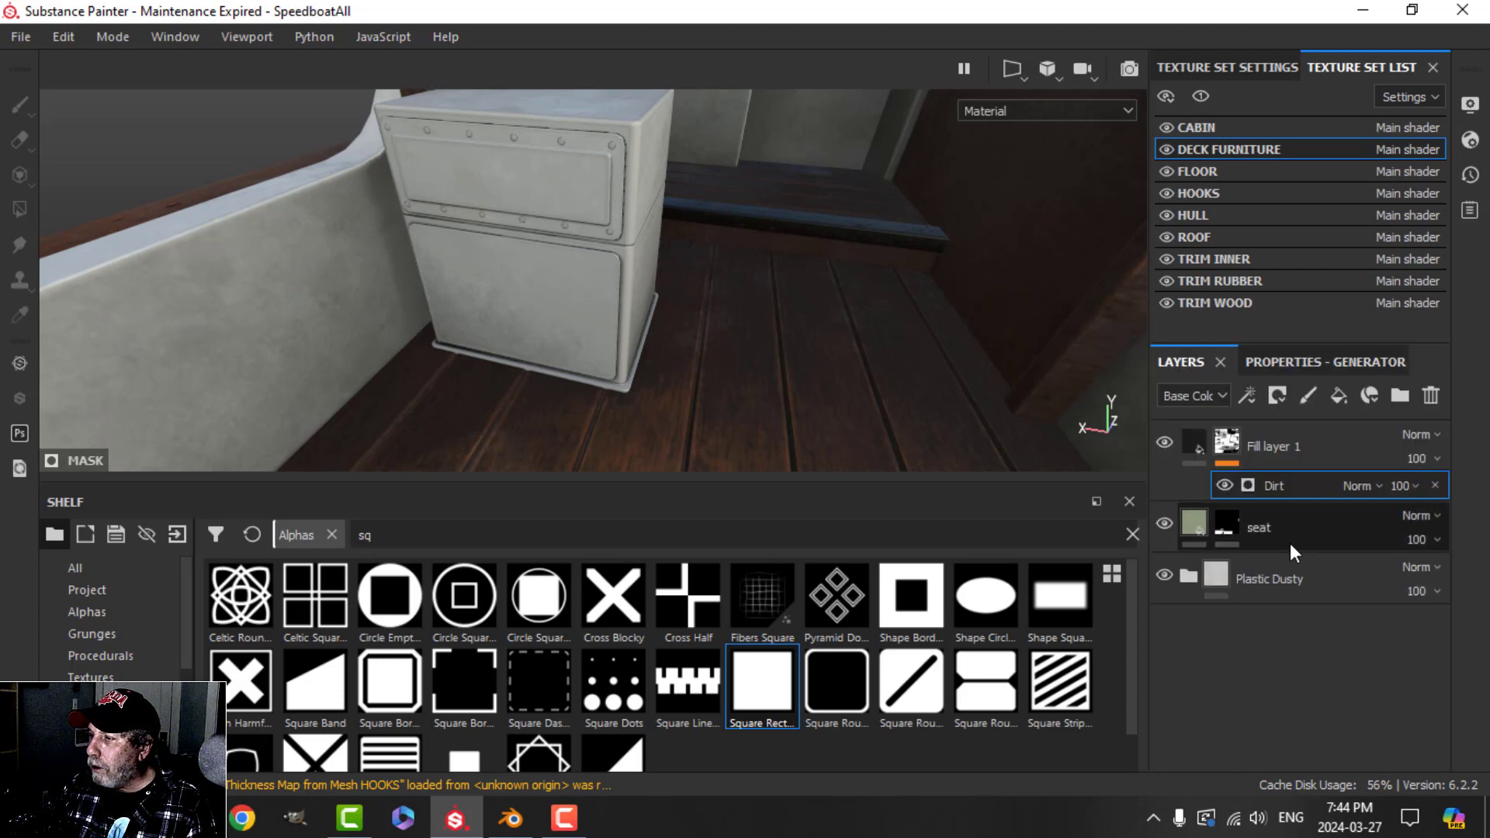
click(1409, 490)
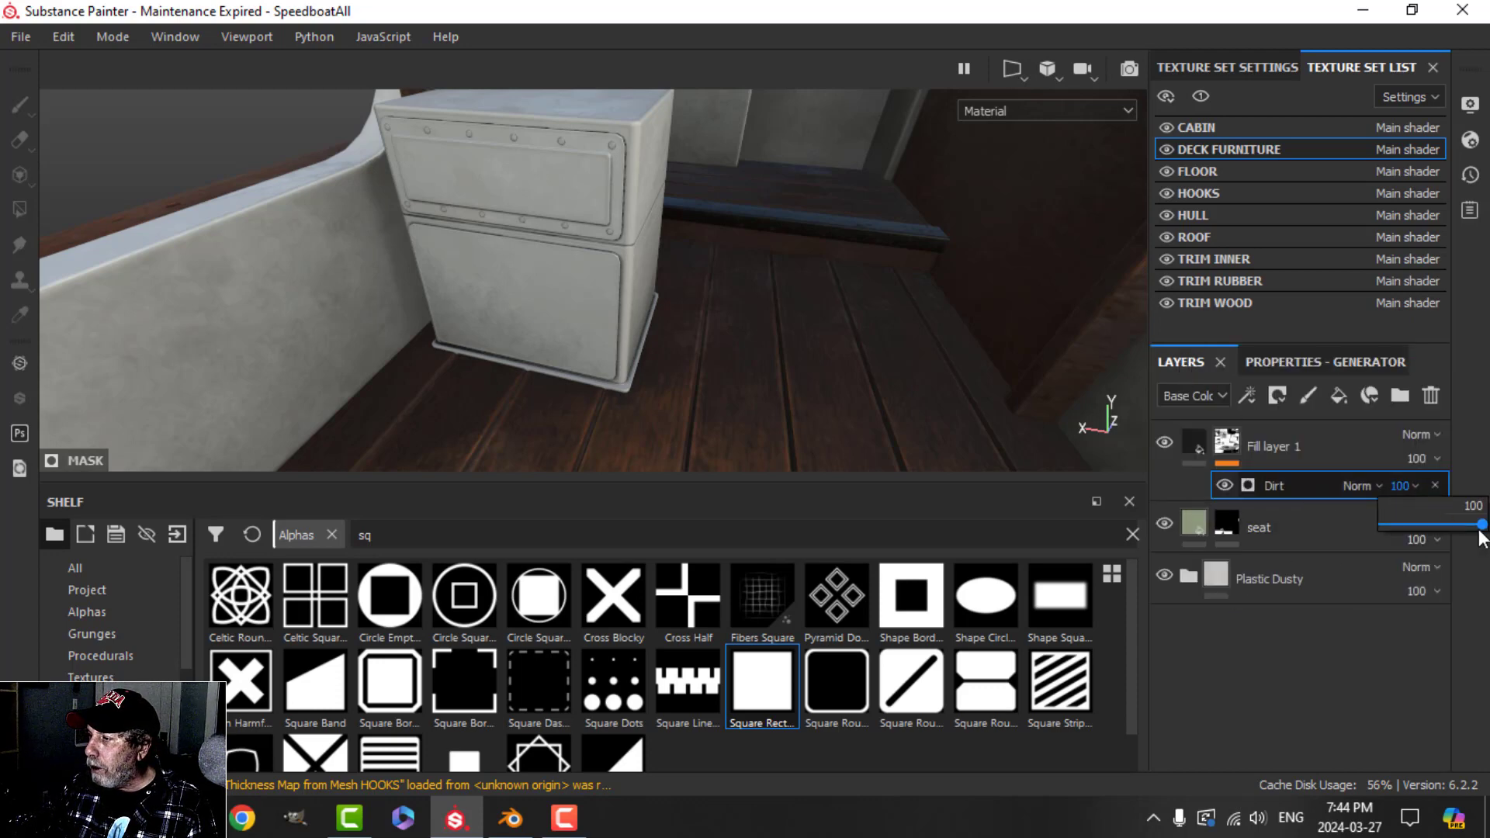
drag(1479, 532, 1447, 528)
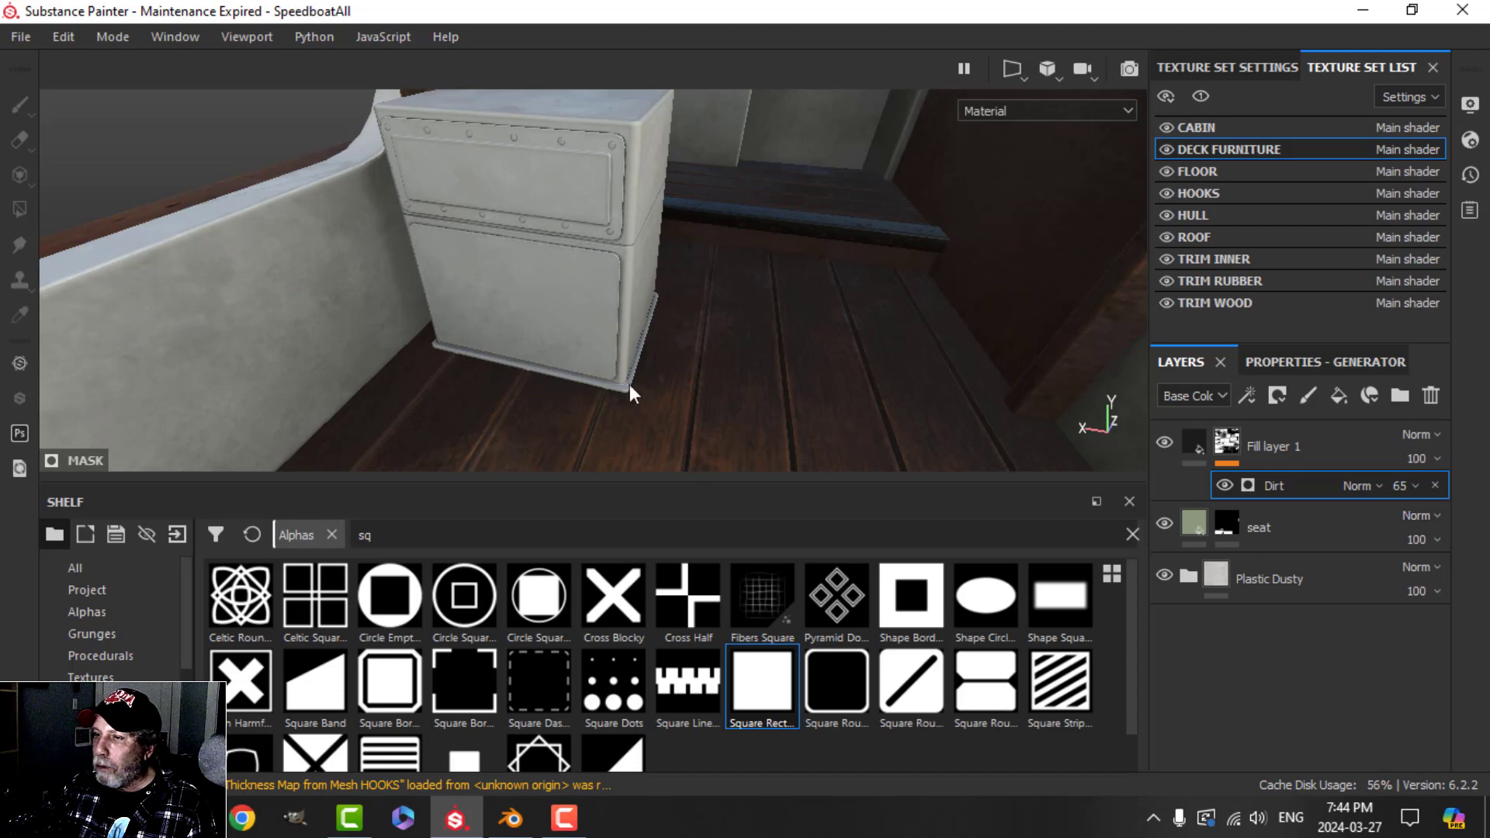
alt+drag(583, 334, 610, 304)
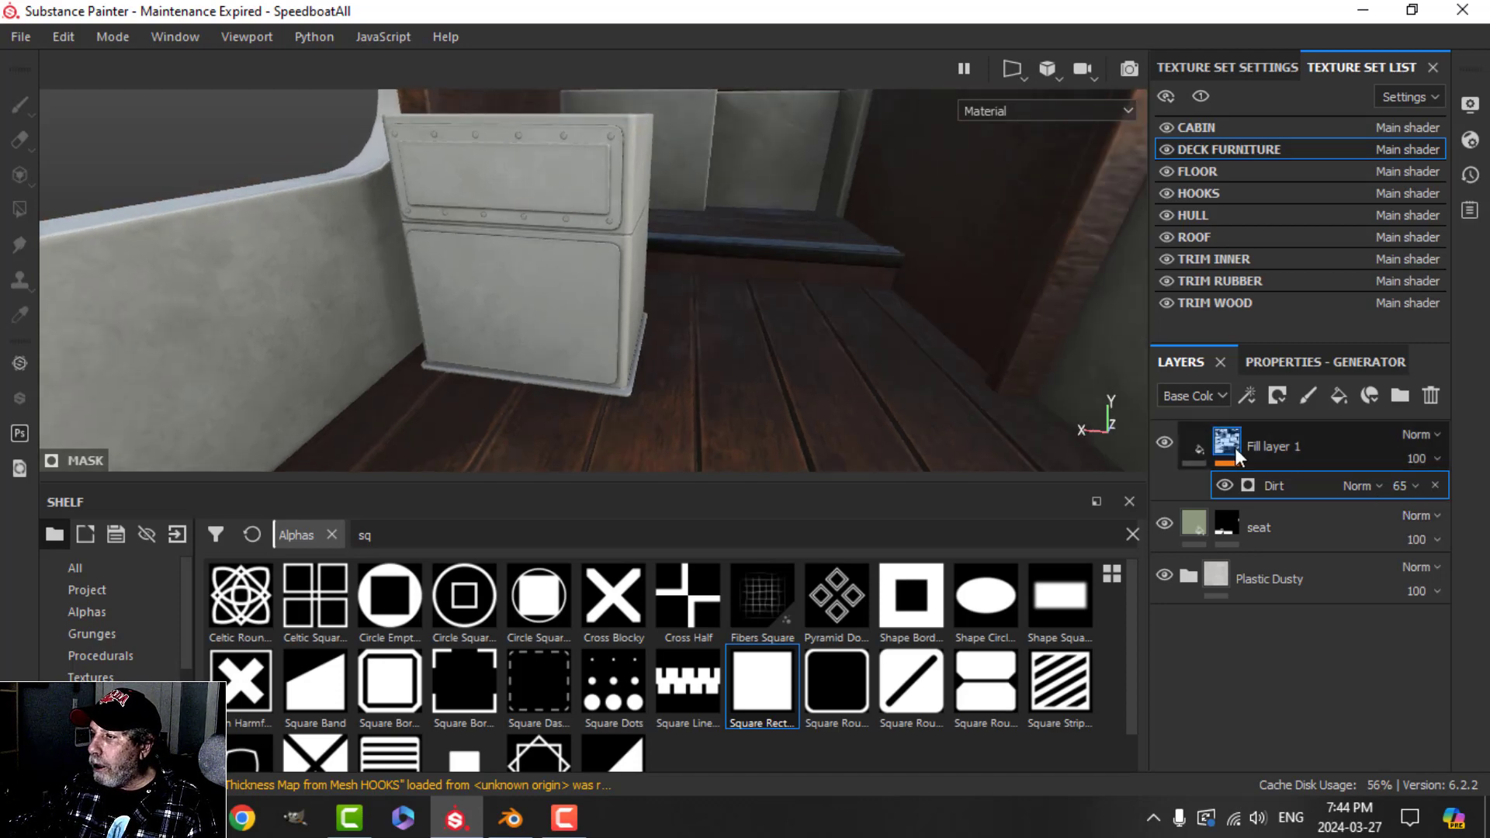
- Rename the near-black fill layer as dirt
double_click(1290, 445)
text(dirt)
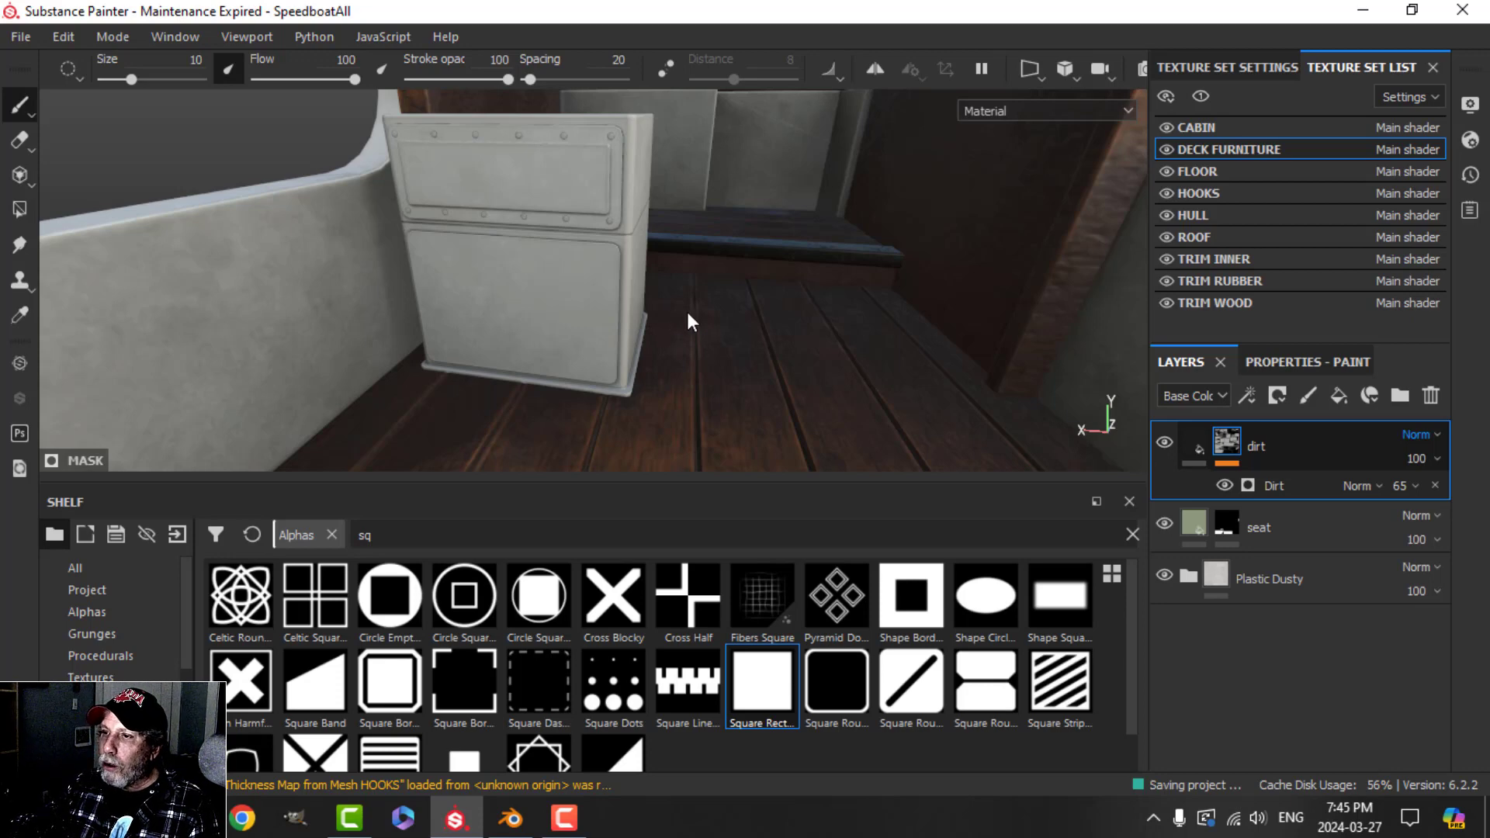
alt+shift+drag(668, 374, 655, 398)
- Add a paint layer above the dirt layer and restrict its brush material to the normal channel
click(1197, 454)
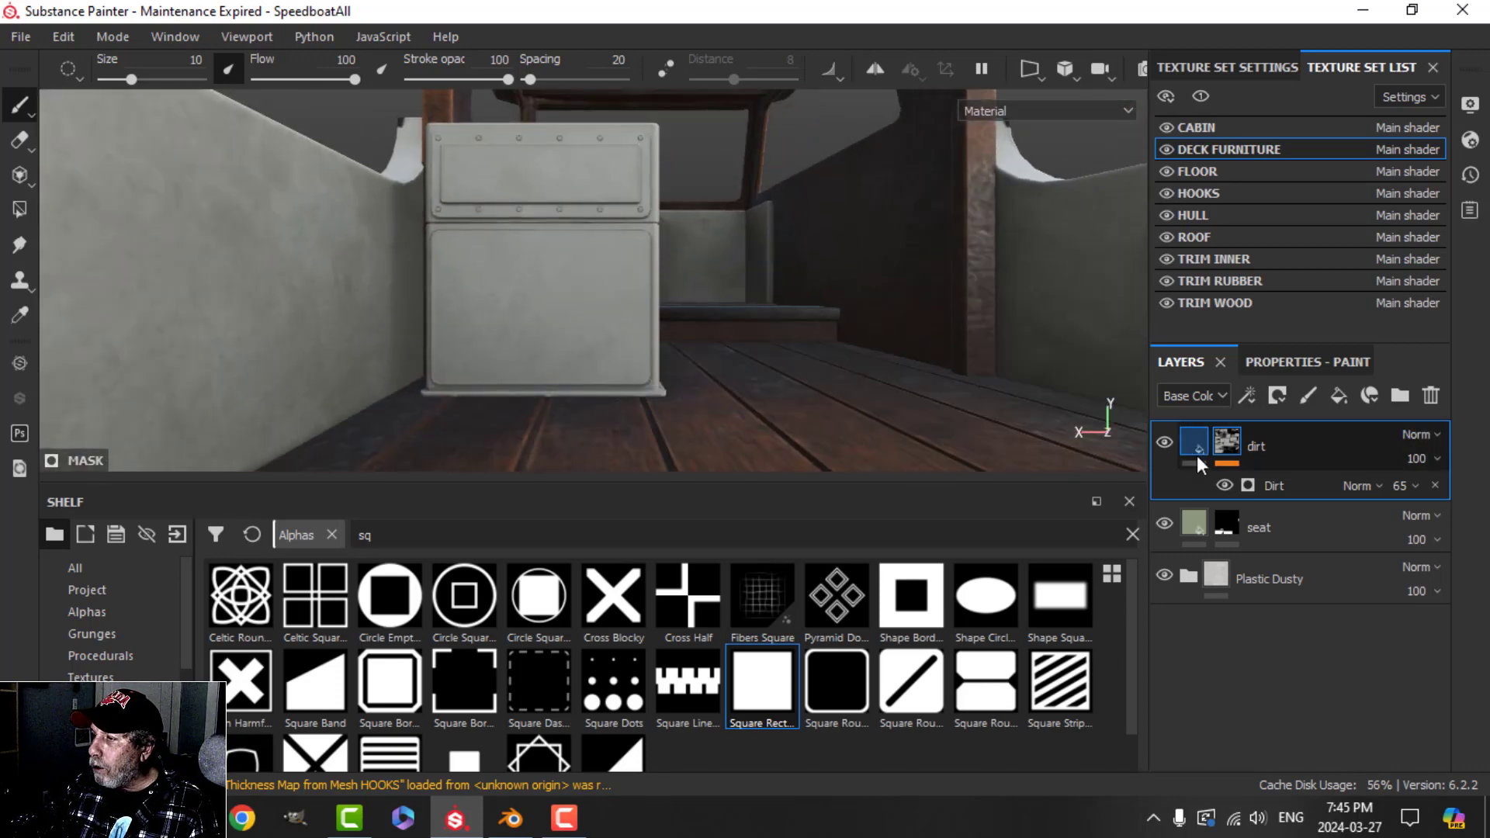
click(1189, 444)
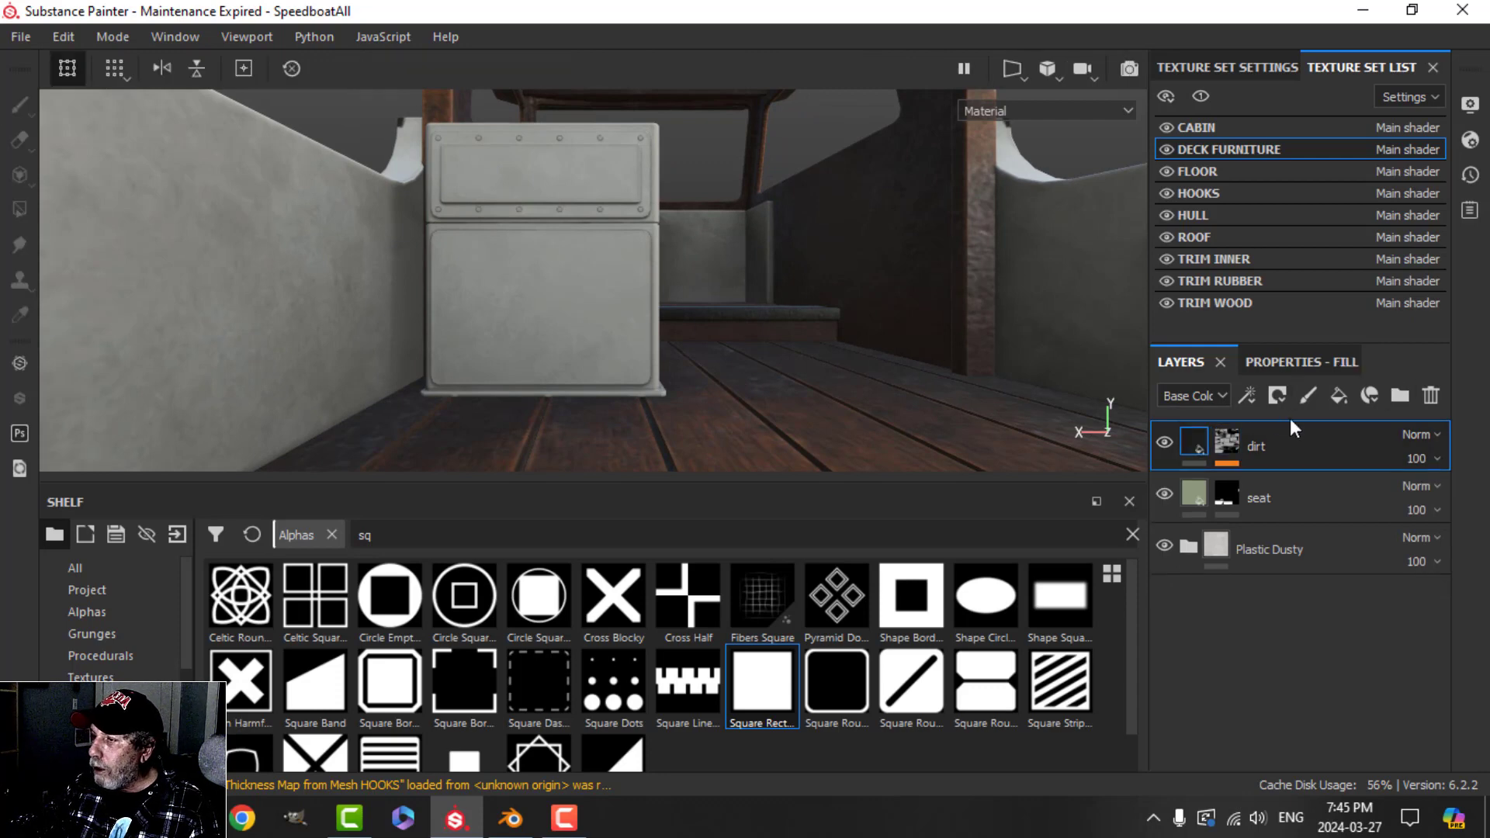
click(1308, 396)
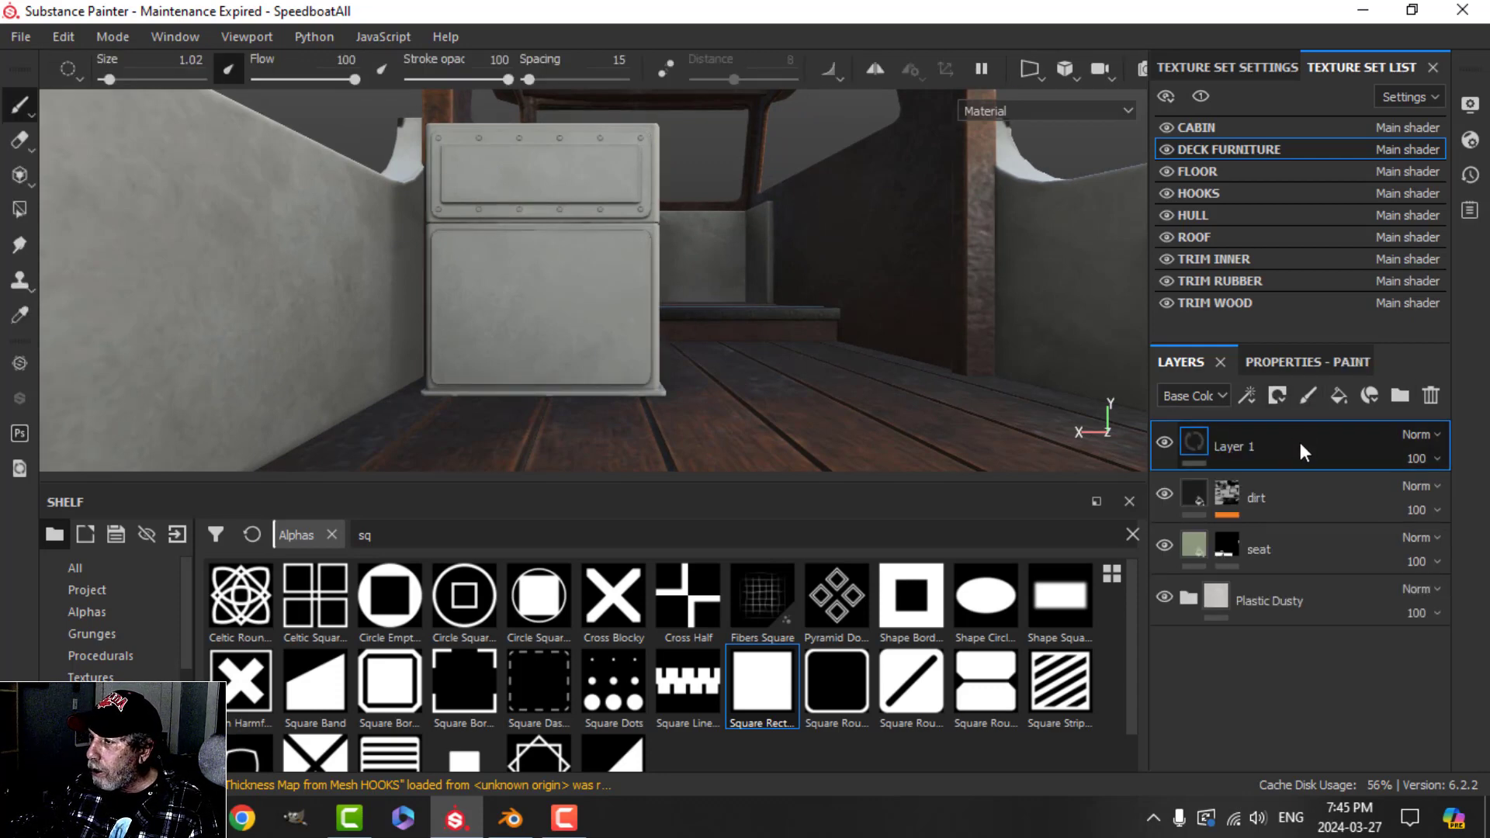
click(1295, 361)
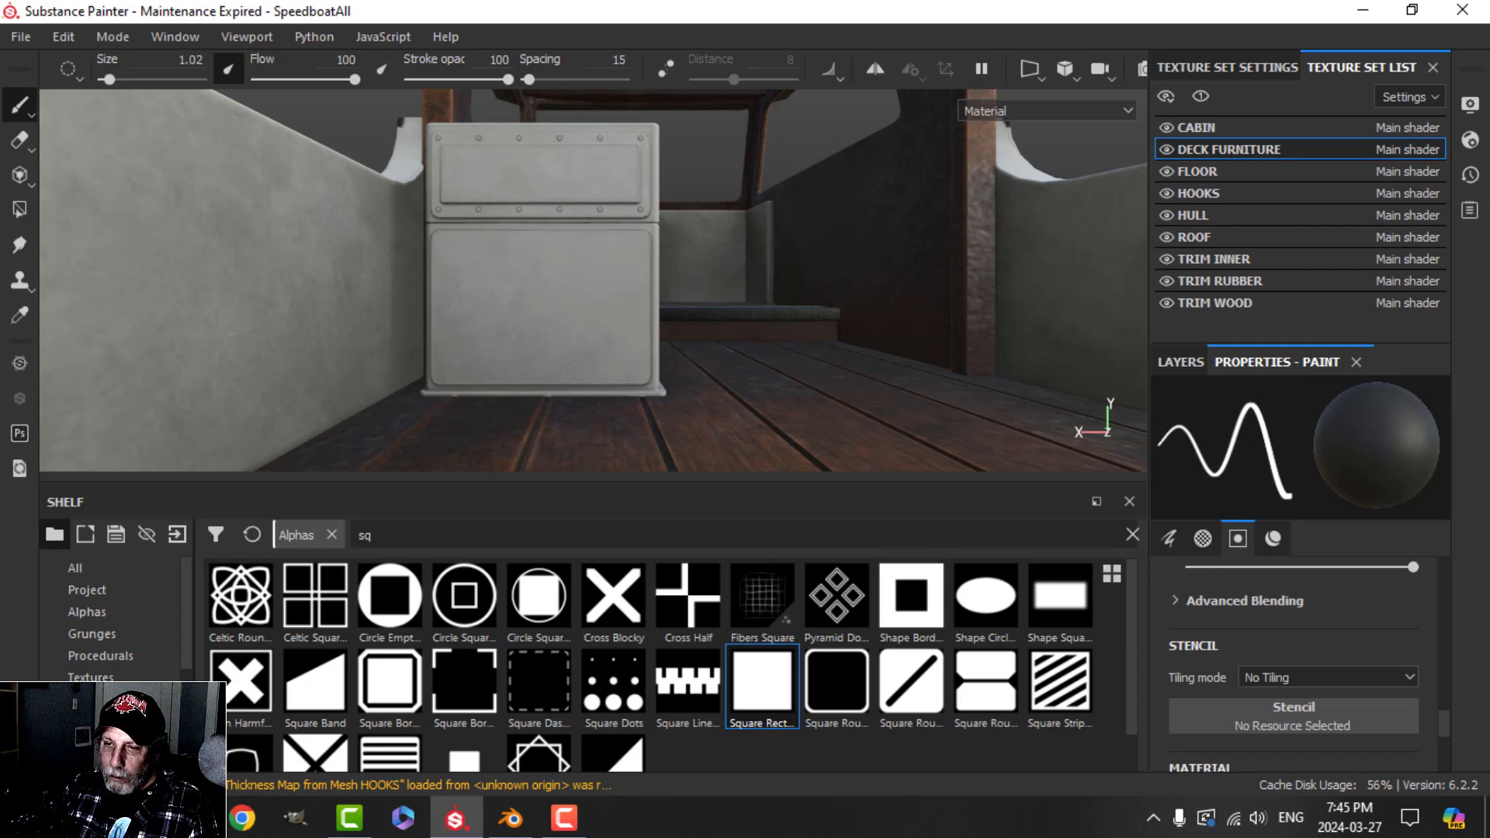
click(102, 699)
scroll(1338, 743, down, 3)
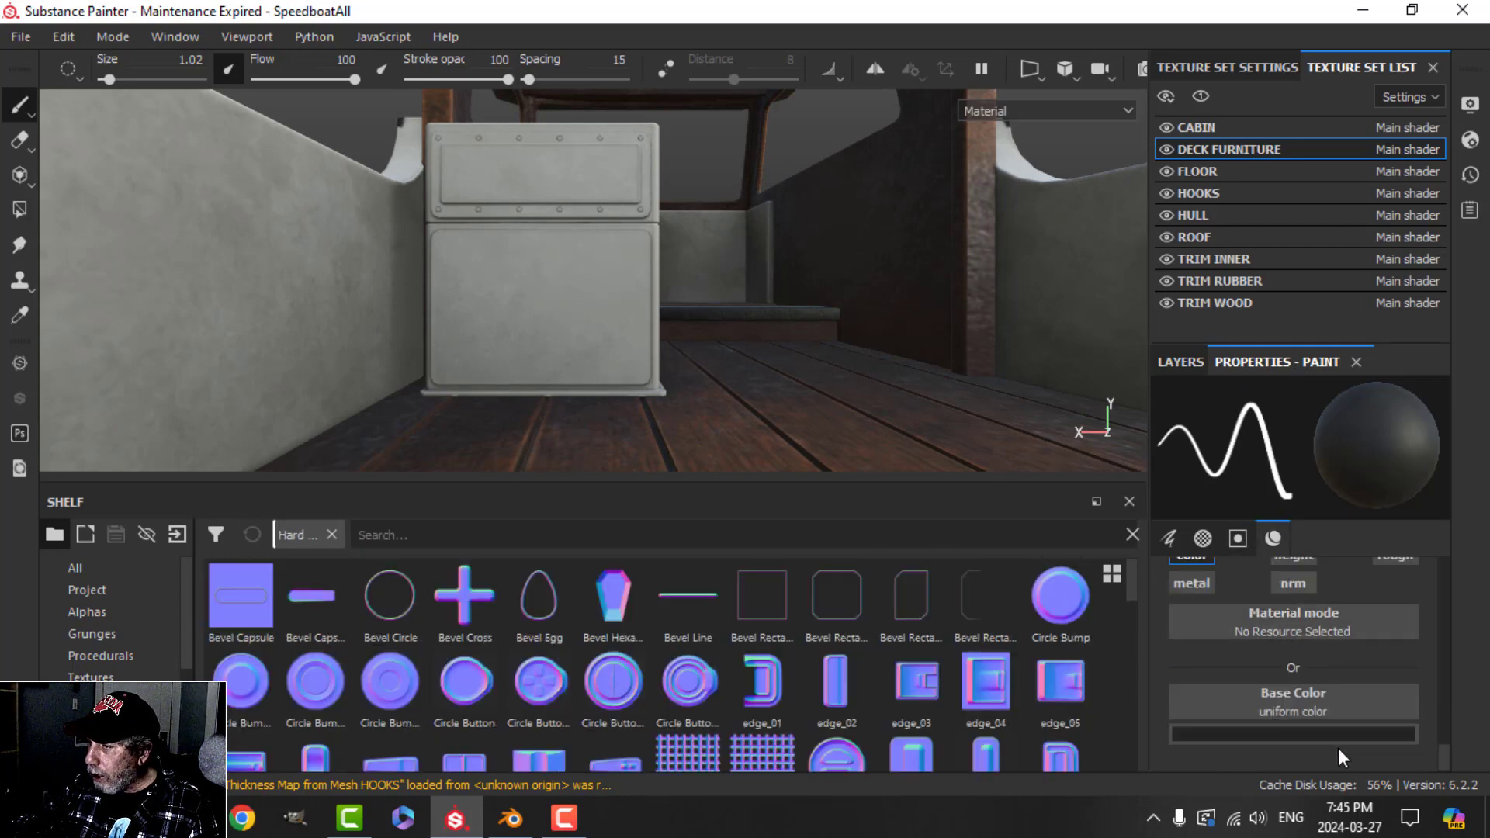
scroll(1354, 724, down, 2)
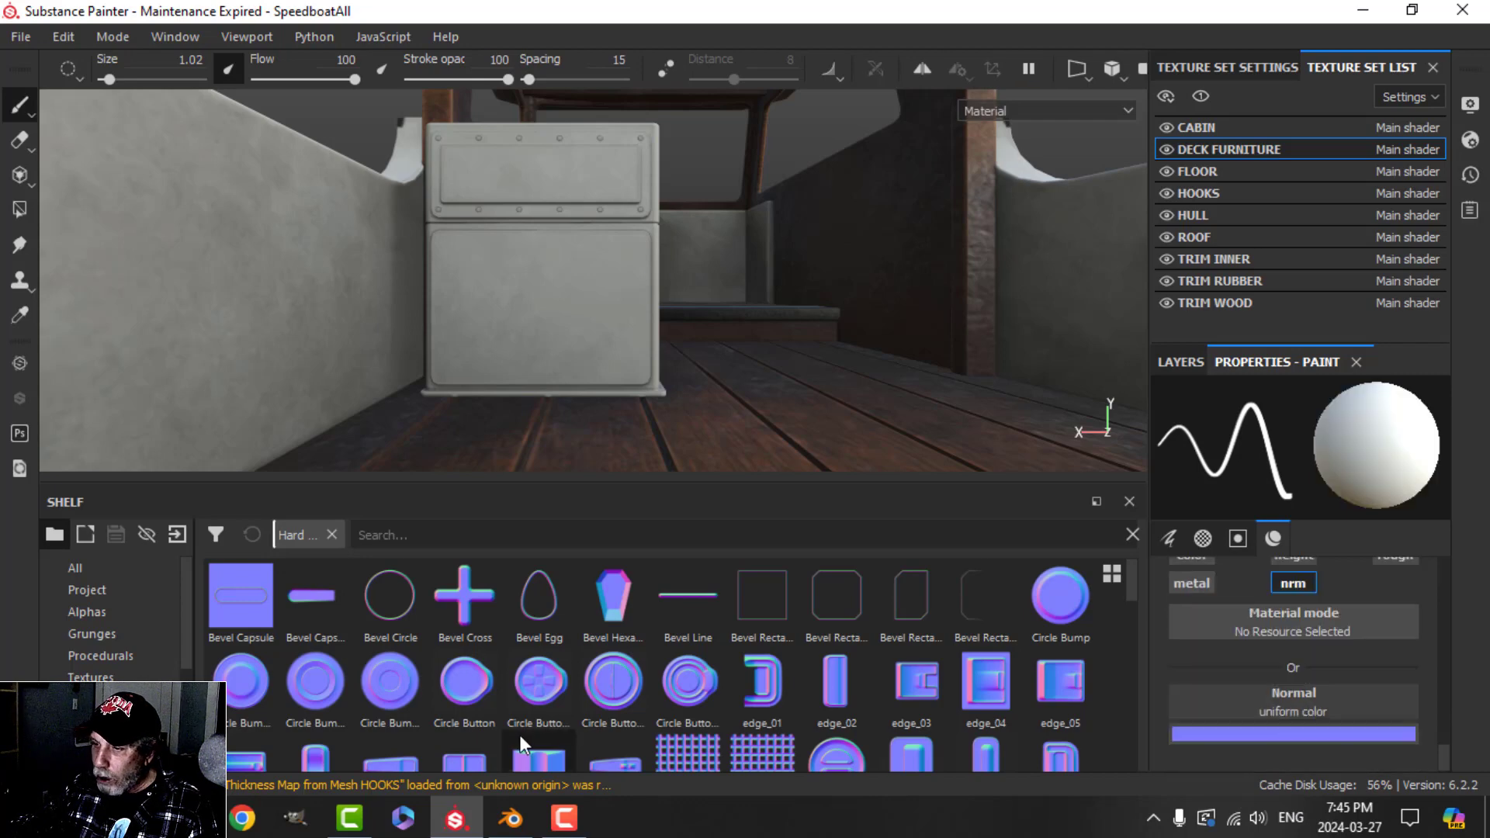
- Stamp the Handle Rectangle normal detail beside the free edge of the cabinet's lower door, using brush size 2.88
scroll(970, 733, down, 2)
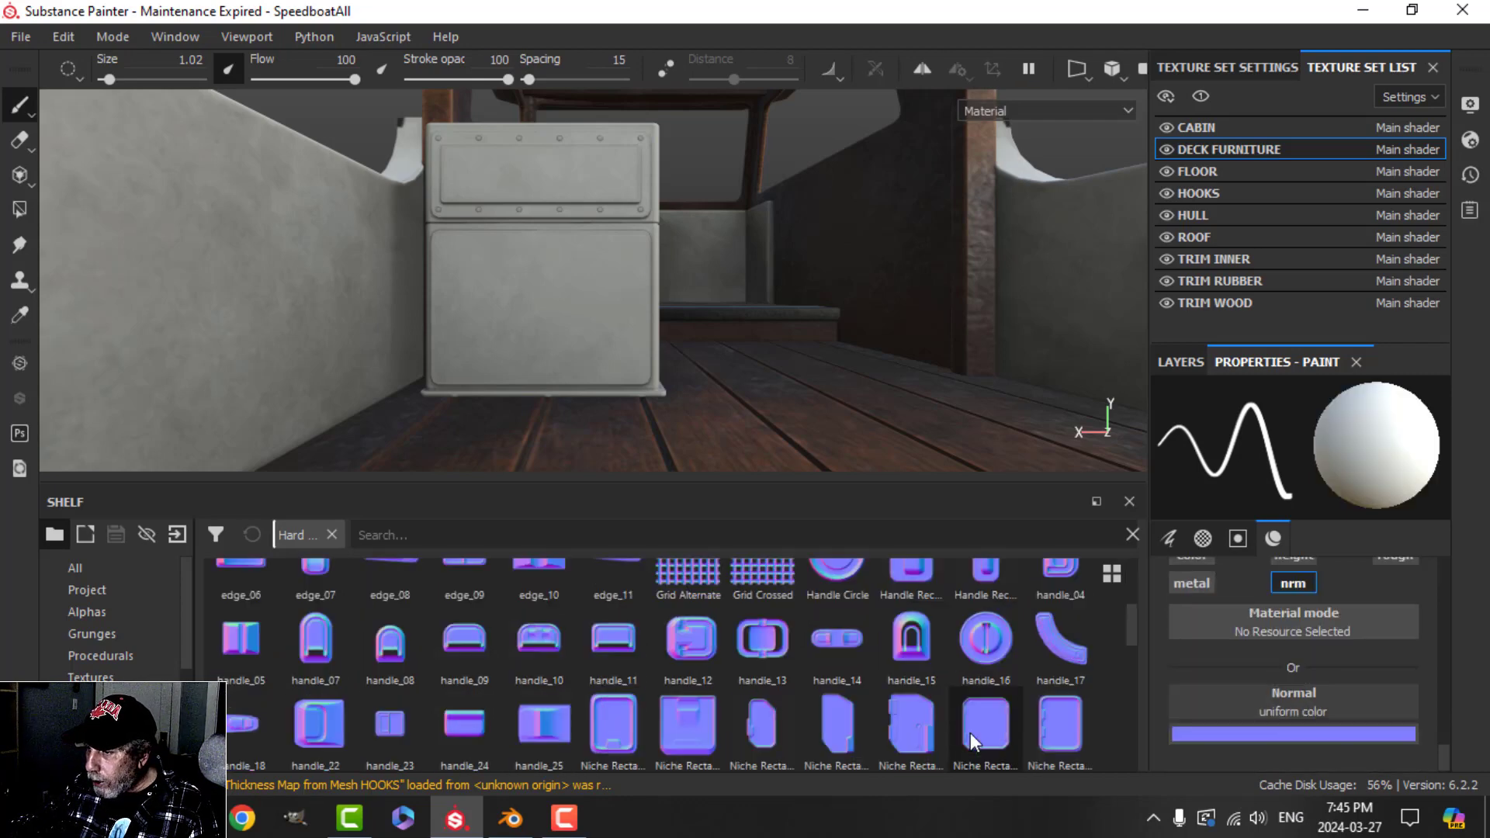
drag(912, 575, 1267, 701)
mouse_move(622, 295)
ctrl+right_down()
mouse_move(666, 296)
mouse_move(652, 297)
ctrl+right_up()
click(612, 304)
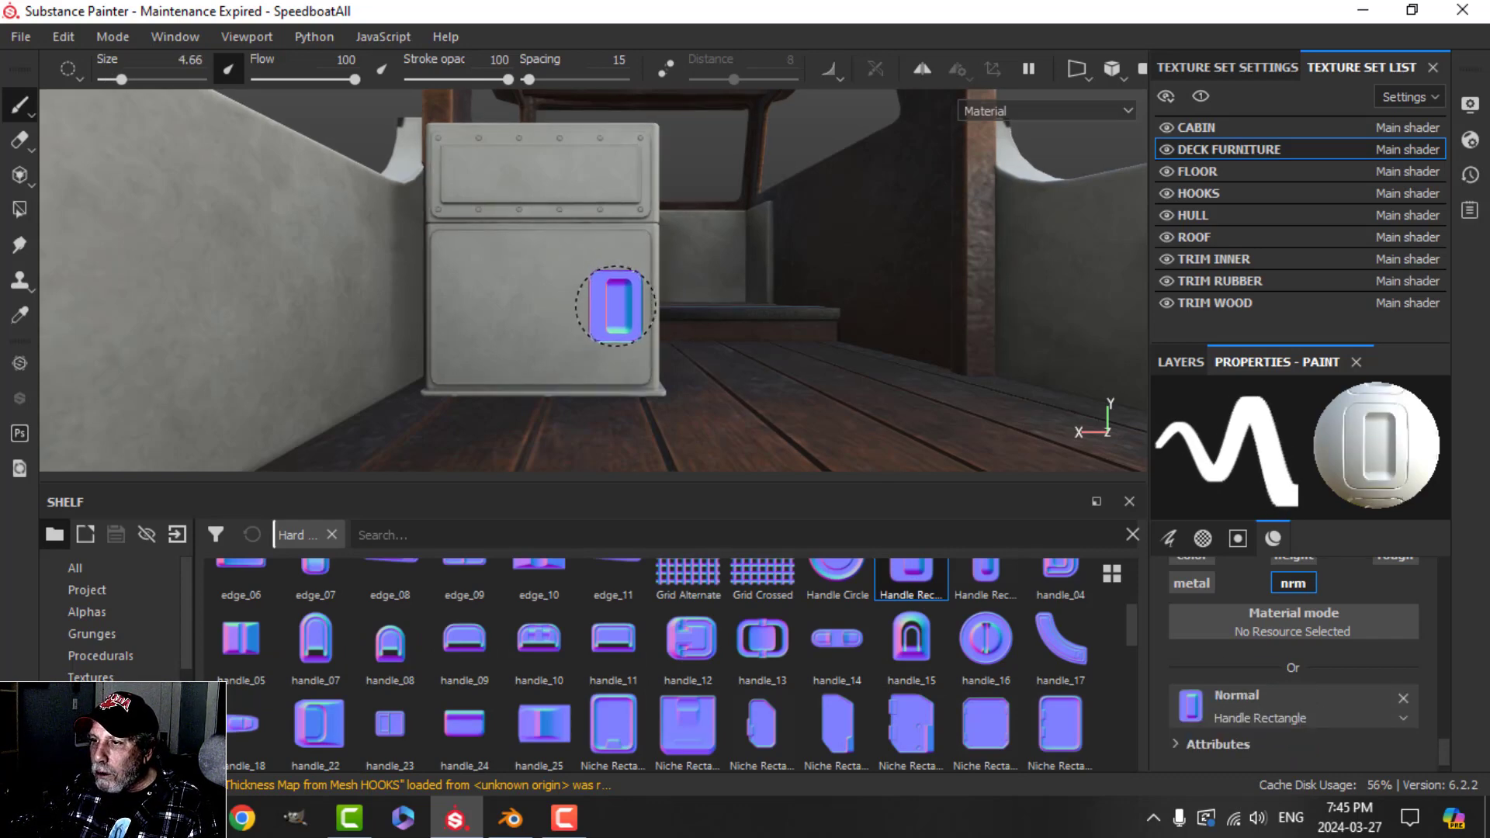
mouse_move(774, 372)
alt+mouse_down()
mouse_move(739, 353)
mouse_move(675, 356)
mouse_move(678, 379)
alt+mouse_up()
scroll(590, 373, up, 3)
alt+drag(586, 376, 596, 361)
ctrl+right_drag(598, 329, 573, 329)
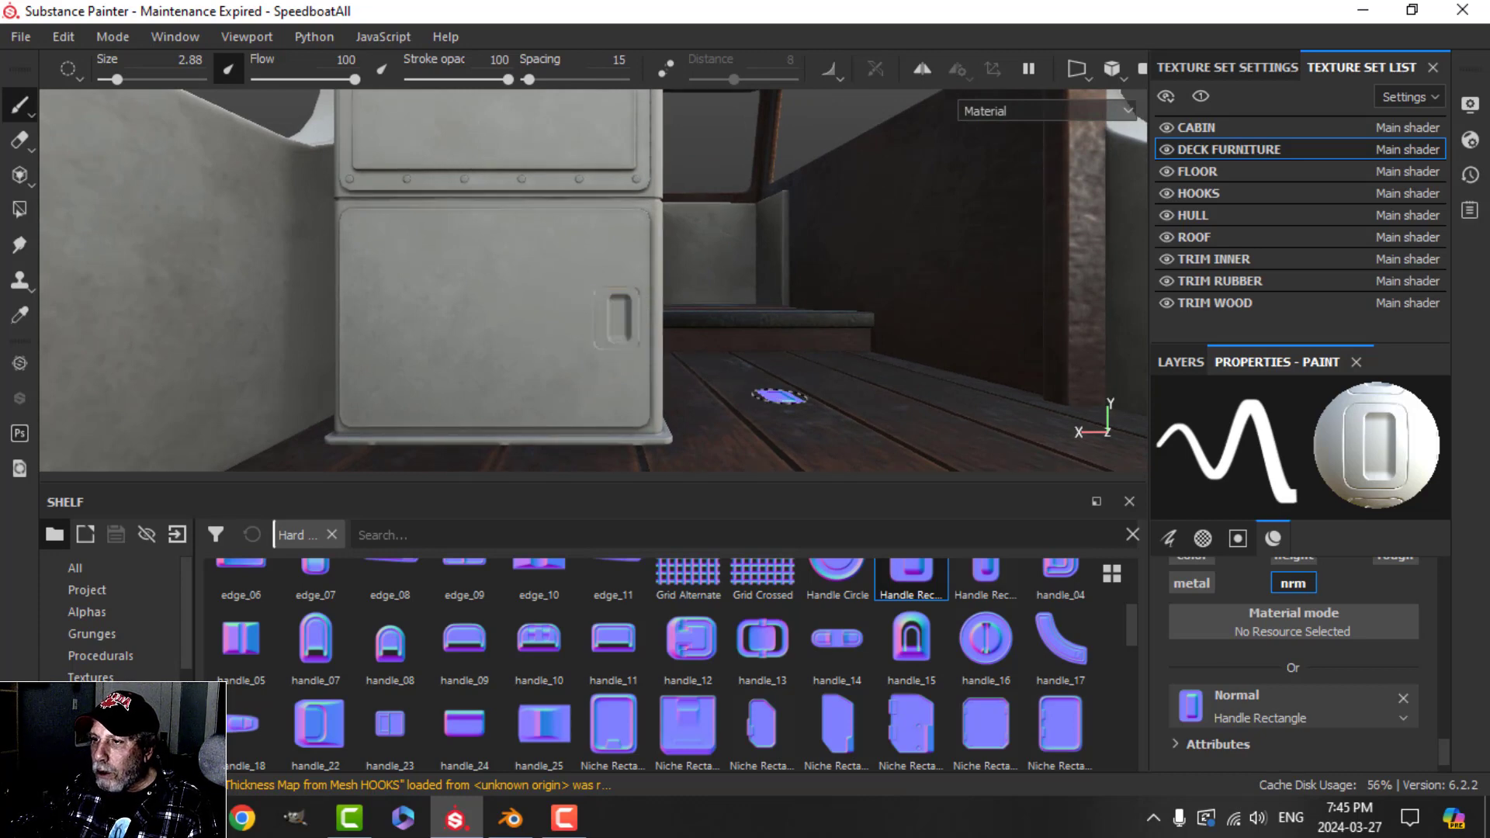
- Set the viewport to perspective view and examine the stamped handle on the cabinet door
scroll(765, 413, down, 3)
mouse_move(766, 412)
alt+mouse_down()
mouse_move(680, 306)
mouse_move(775, 416)
mouse_move(359, 376)
mouse_move(311, 387)
mouse_move(549, 422)
mouse_move(636, 411)
alt+mouse_up()
click(1116, 67)
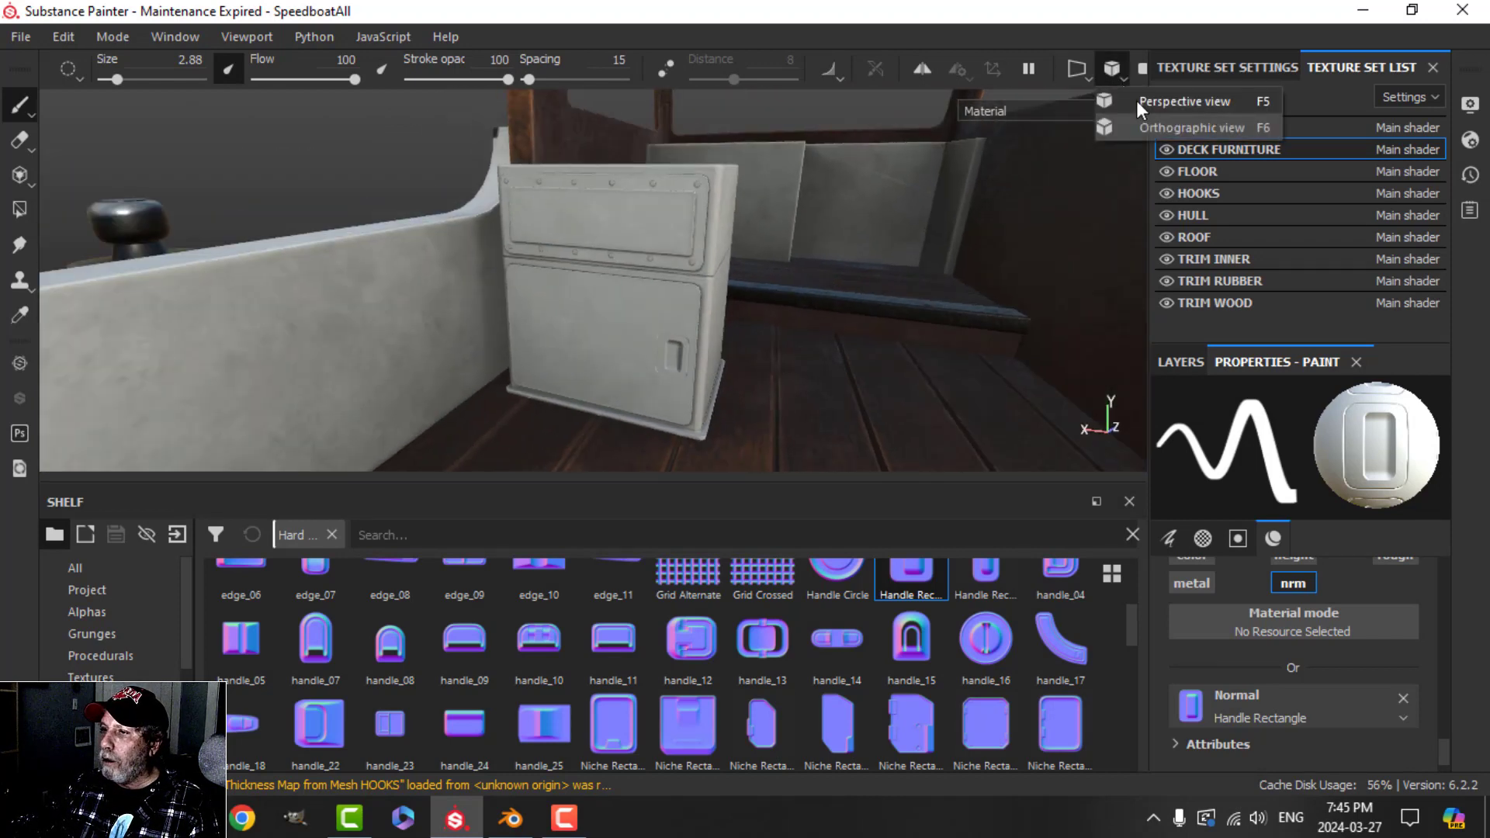
click(1136, 100)
alt+drag(798, 399, 764, 373)
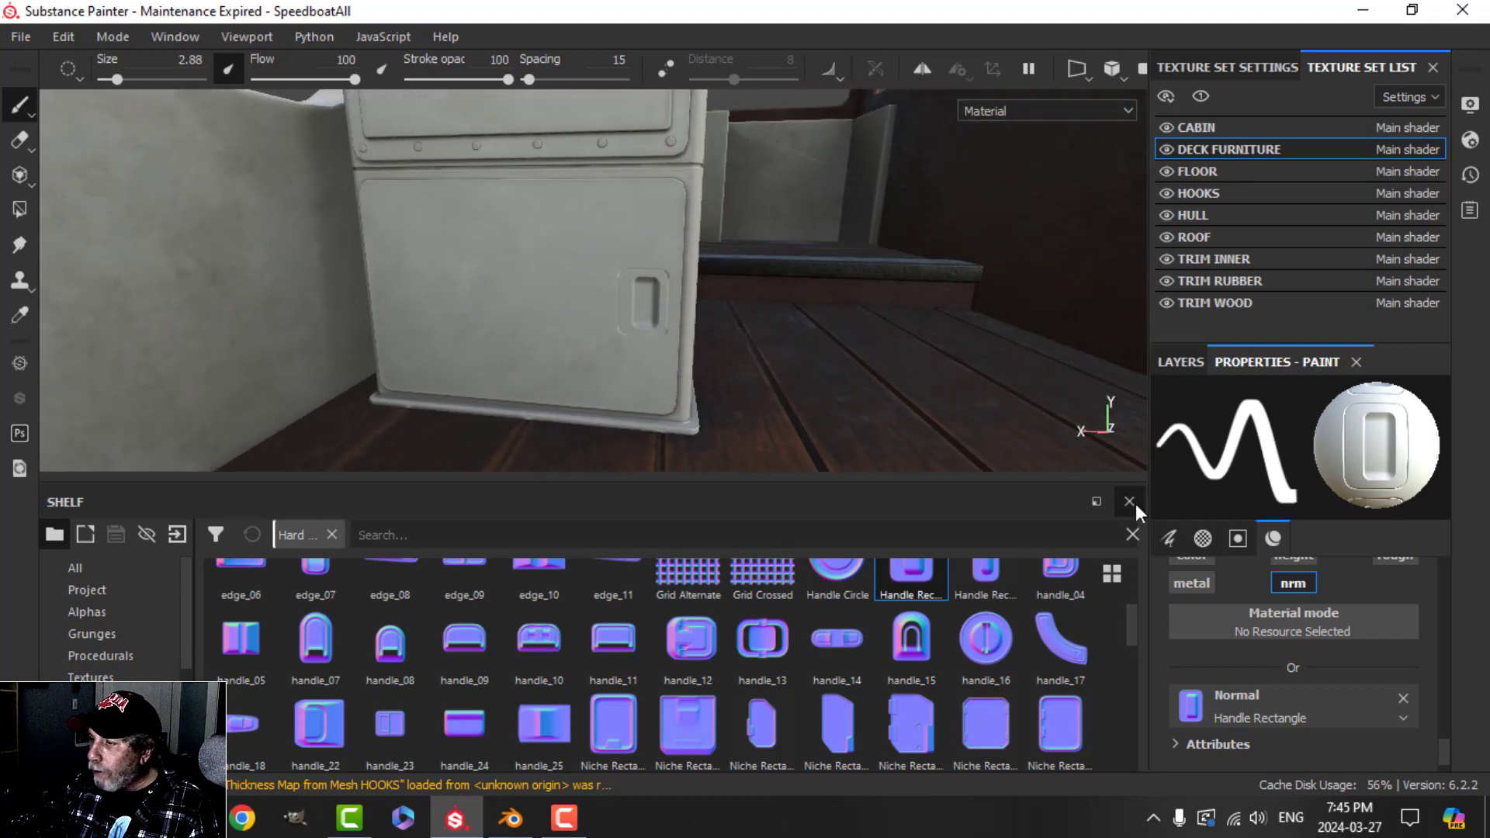
- Move the handle's paint layer, renamed Normal, below the dirt layer and add an anchor point to it
click(1180, 362)
double_click(1242, 445)
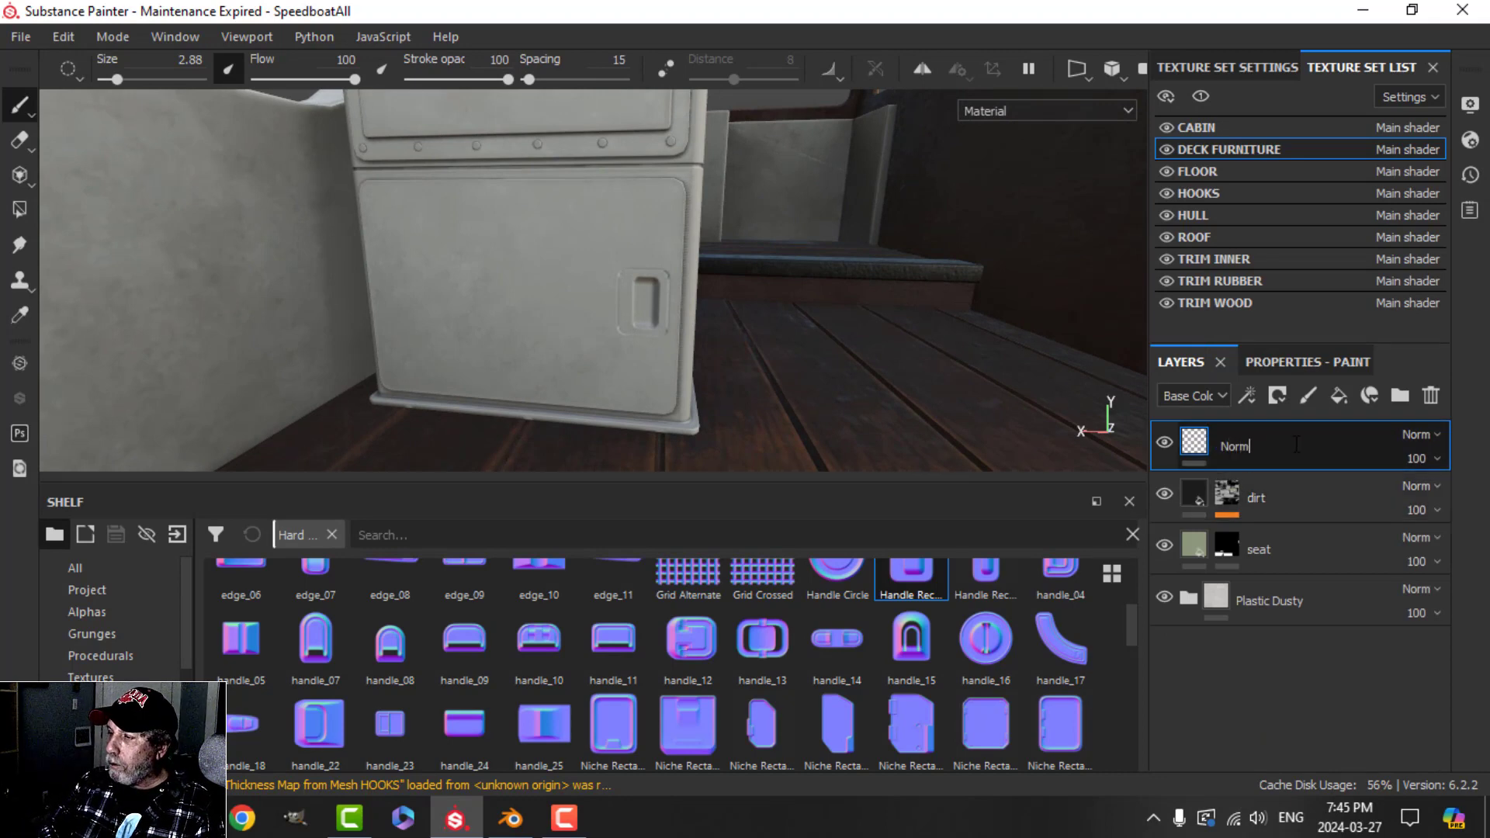
drag(1250, 445, 1267, 524)
click(1248, 396)
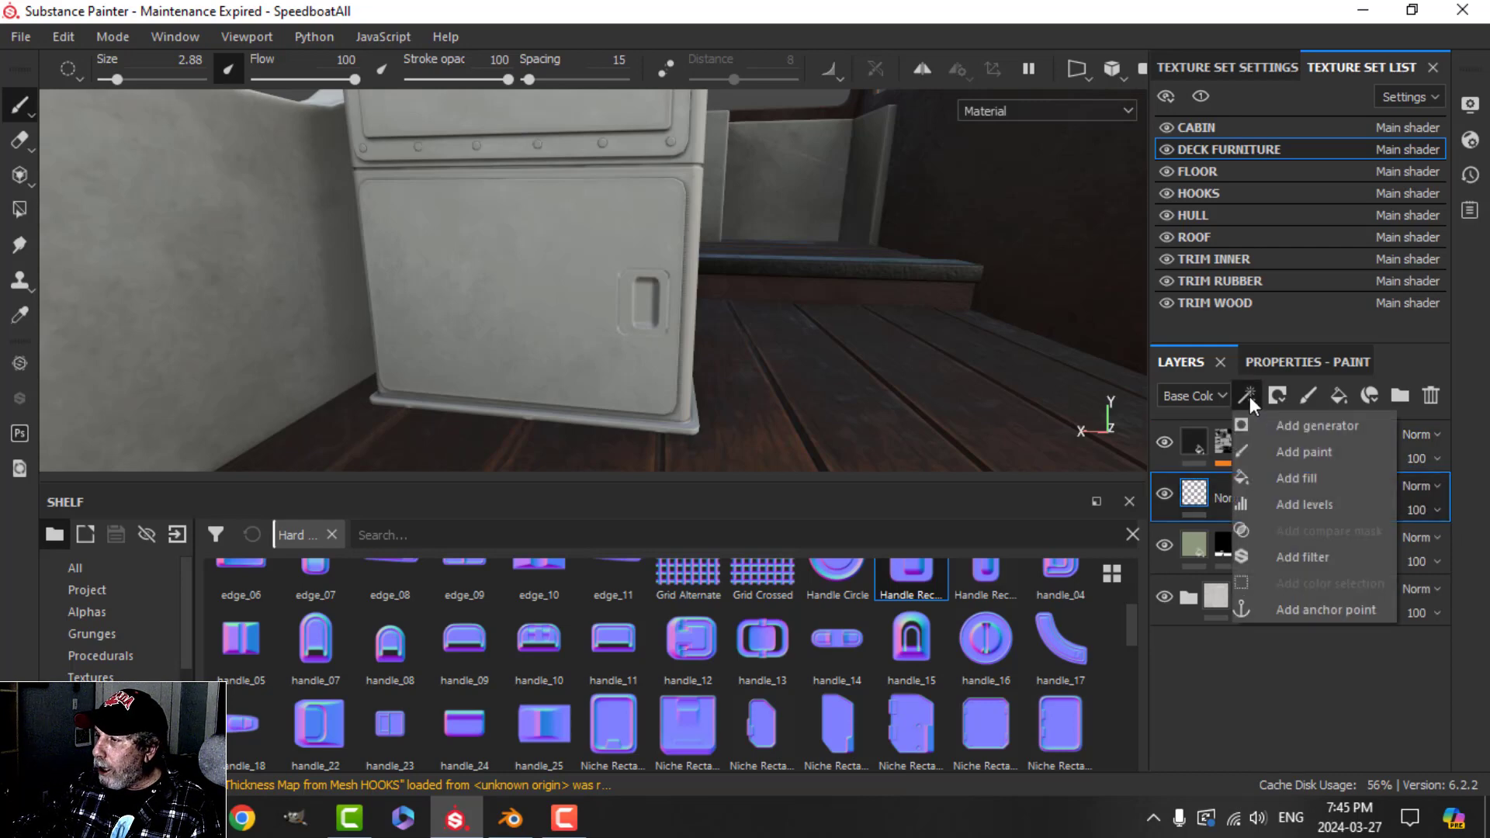
click(1319, 610)
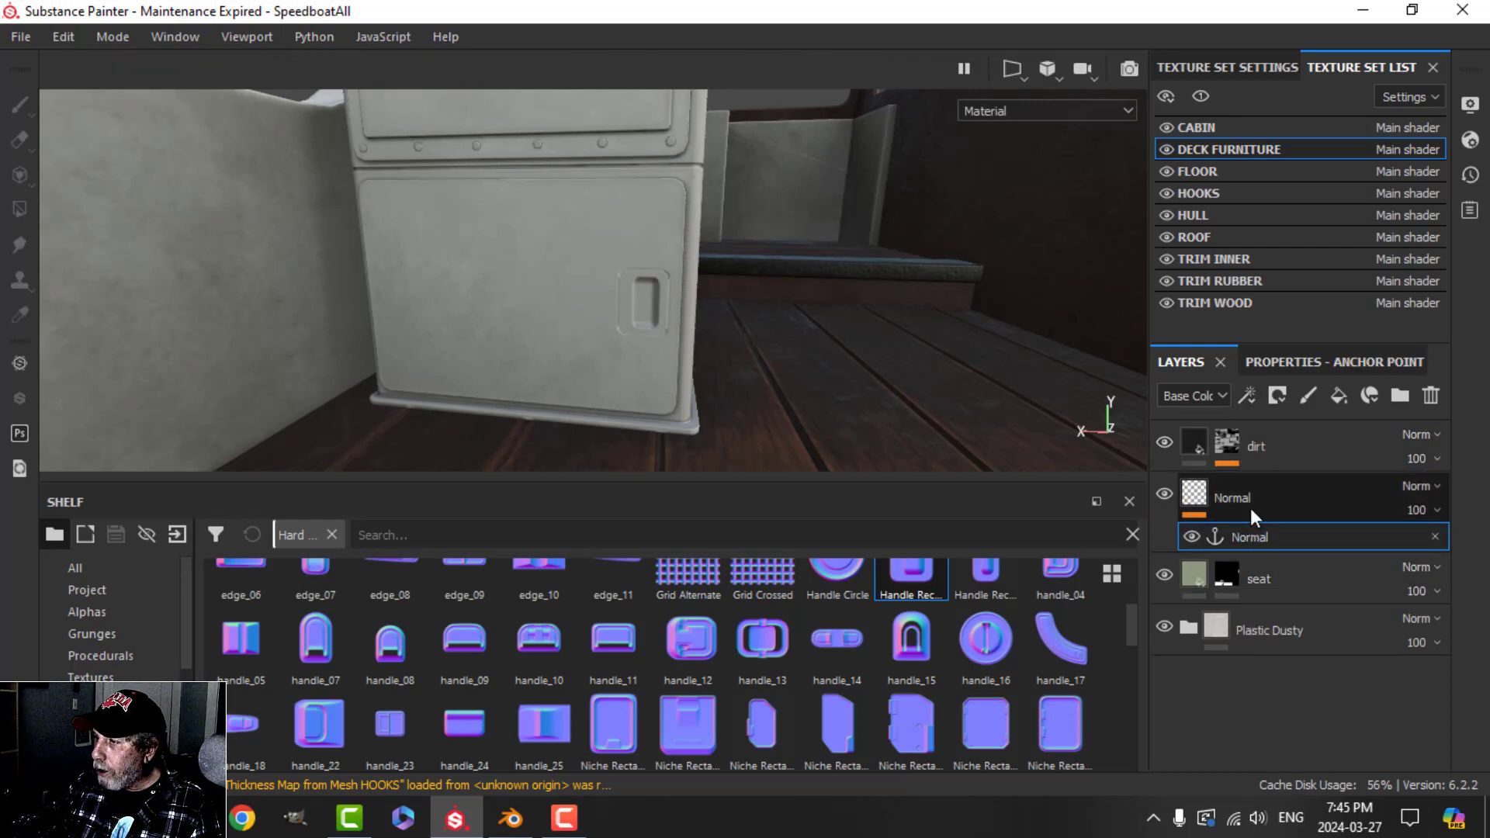
- Enable Micro Normal in the micro details of the dirt layer's Dirt generator
click(1227, 449)
click(1279, 486)
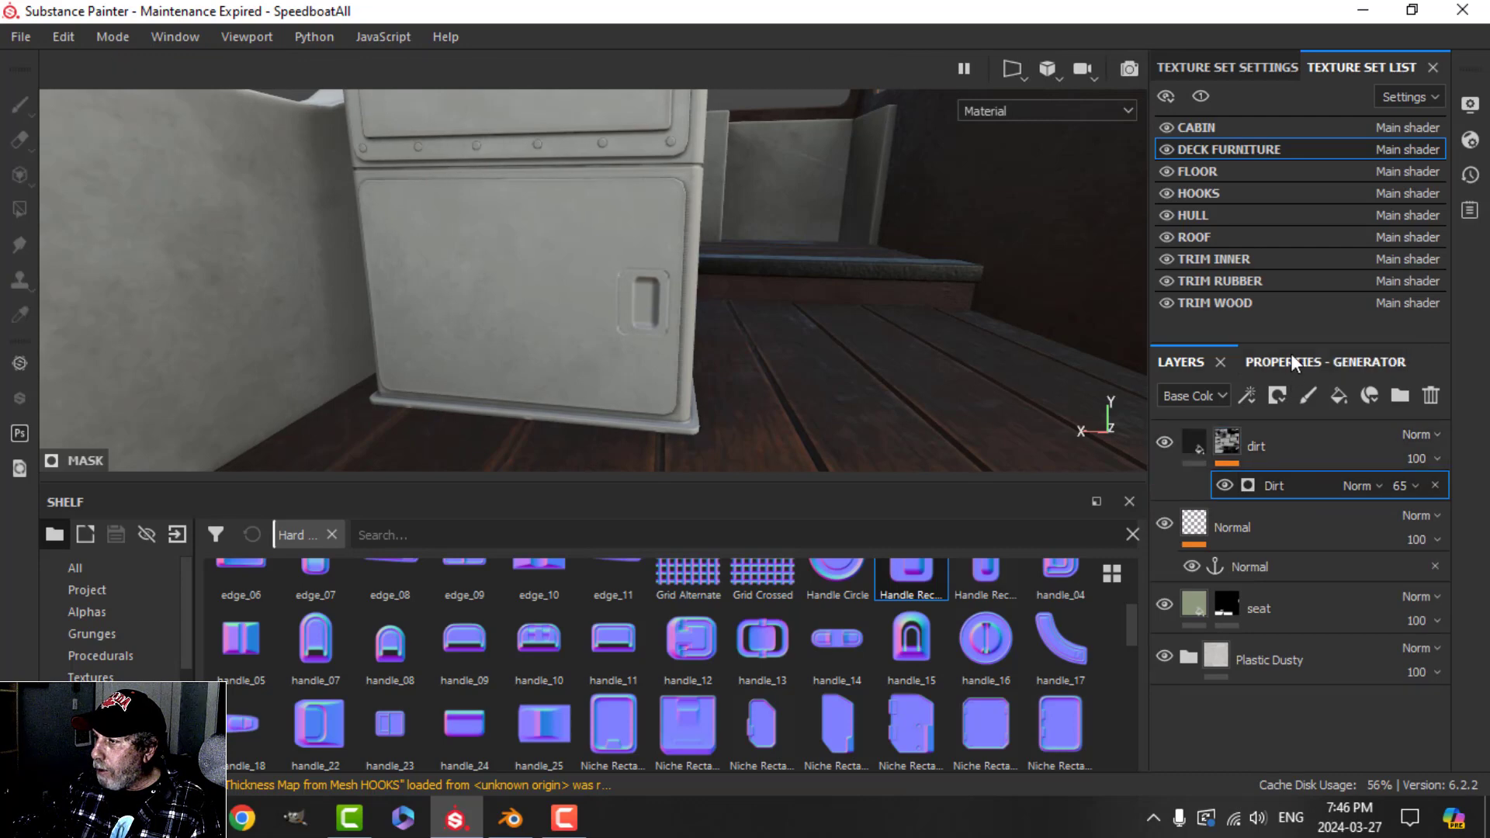
click(1291, 357)
scroll(1276, 574, down, 1)
scroll(1248, 627, down, 2)
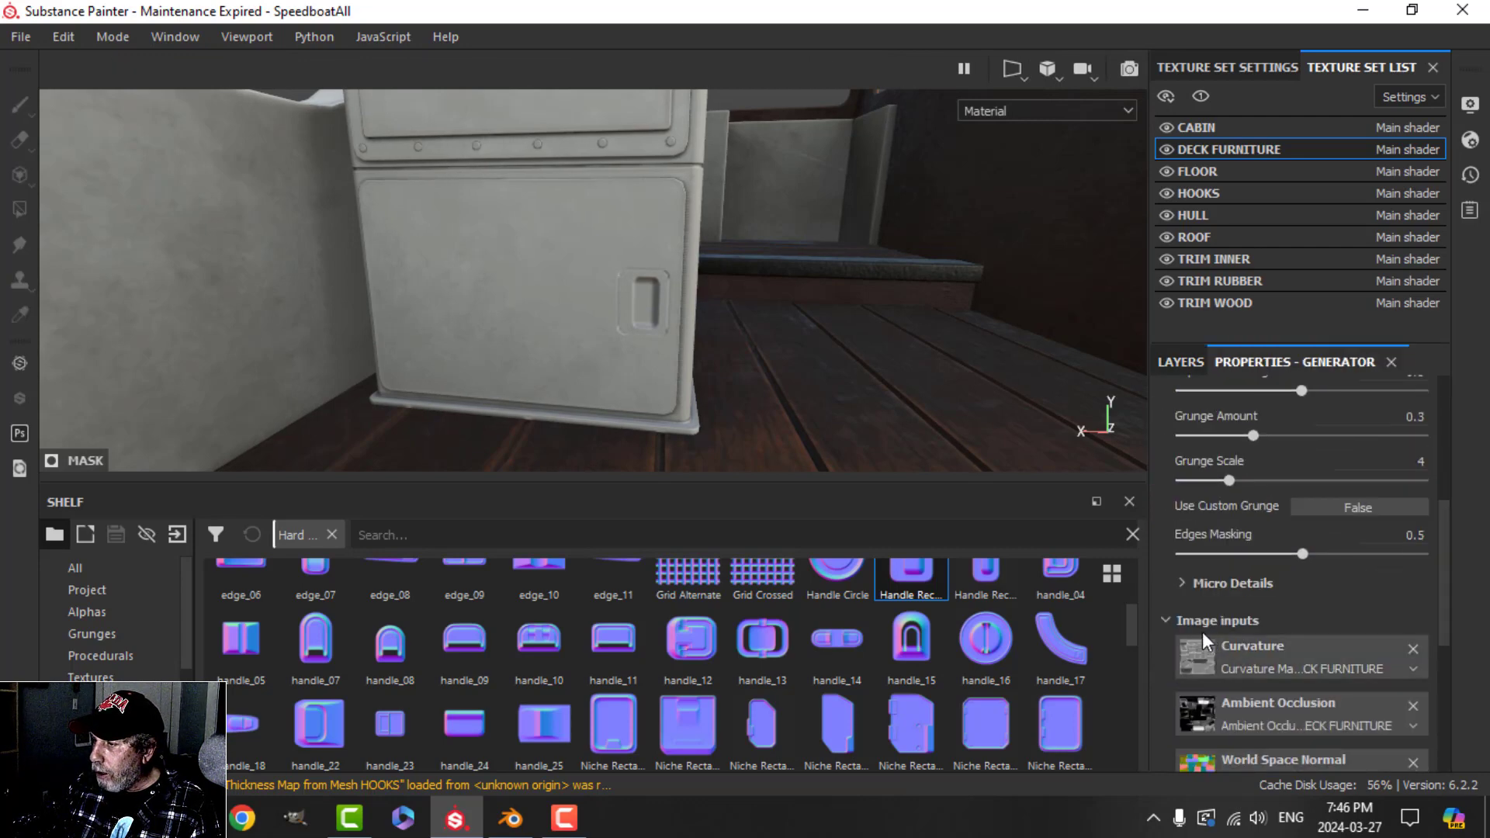
click(1184, 583)
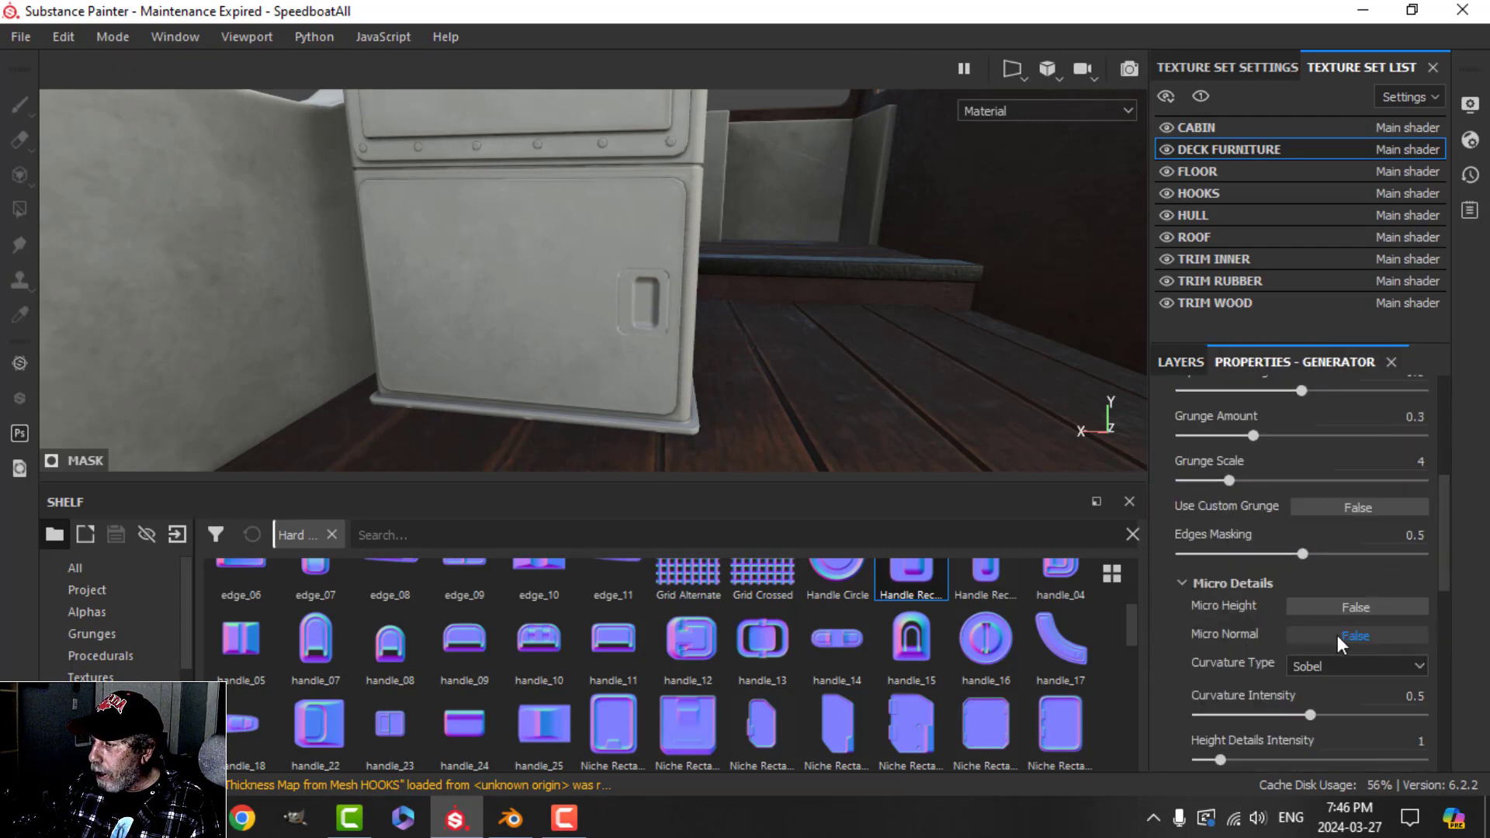
click(1354, 638)
- Assign the Normal anchor point to the Dirt generator's Micro Normal input, with Normal as its referenced channel
scroll(1313, 666, down, 4)
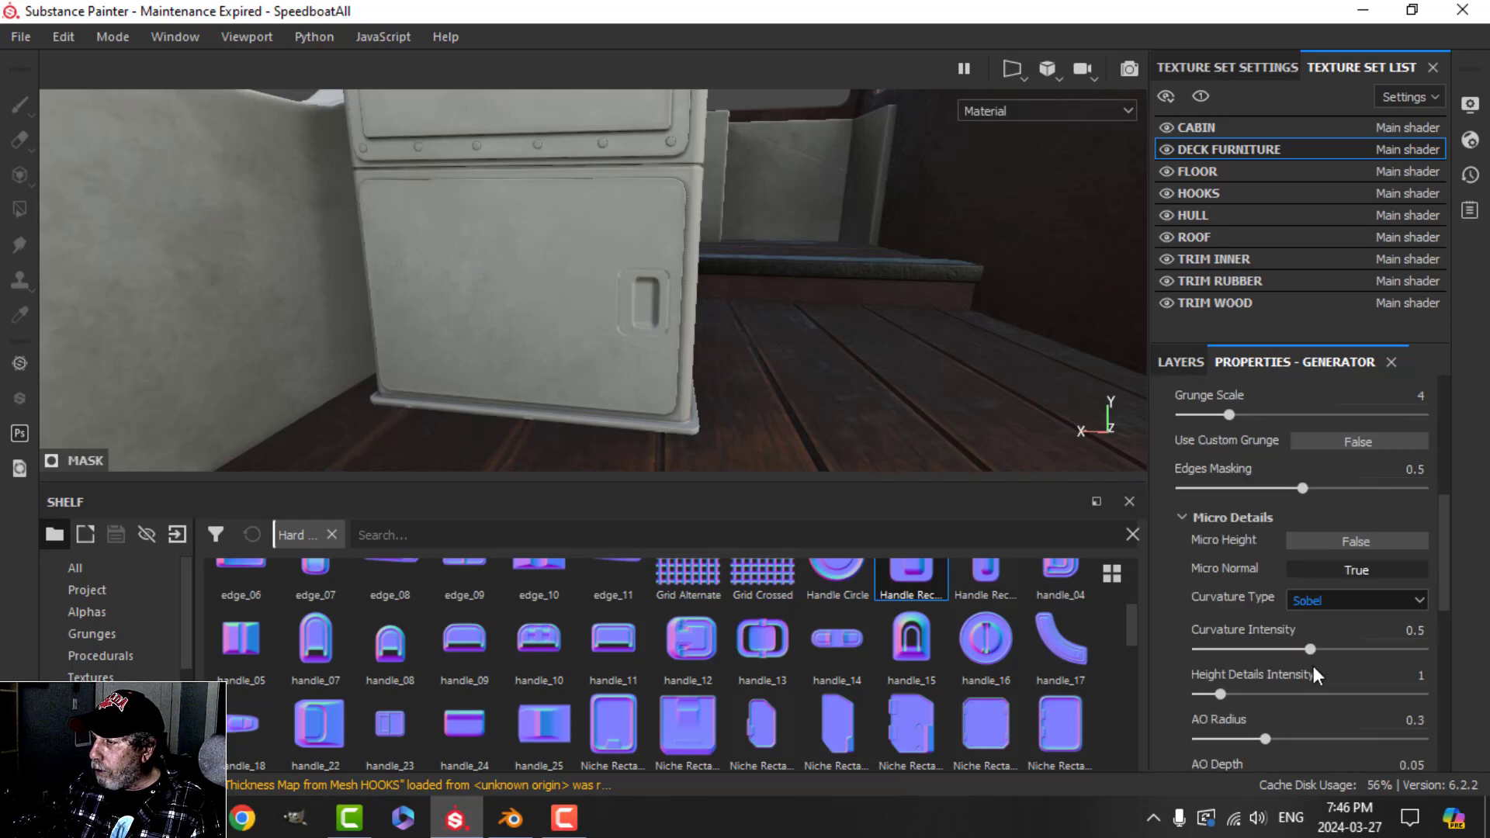
scroll(1311, 672, down, 1)
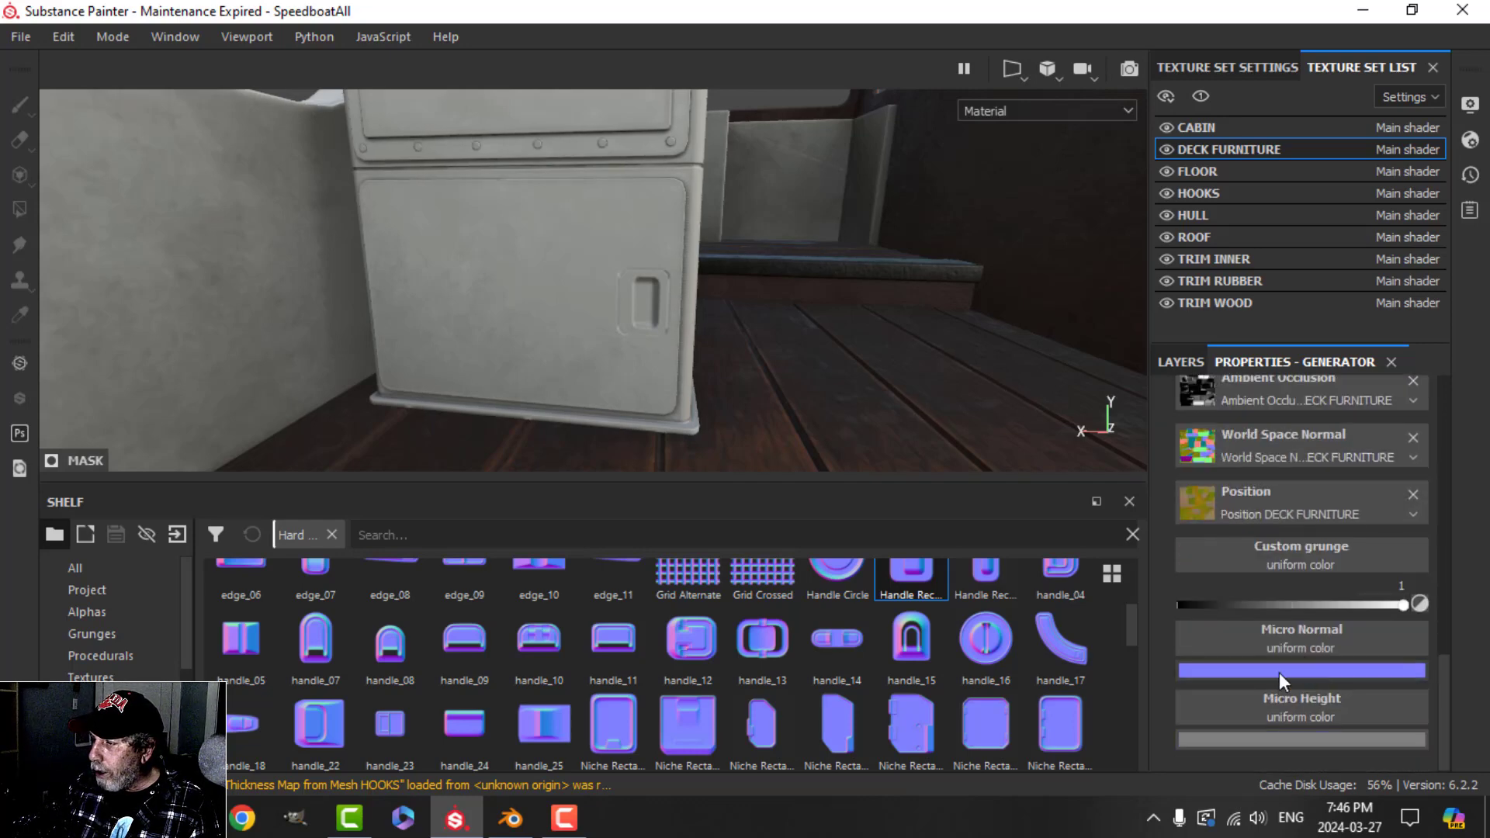
click(1311, 642)
click(1324, 331)
click(1211, 366)
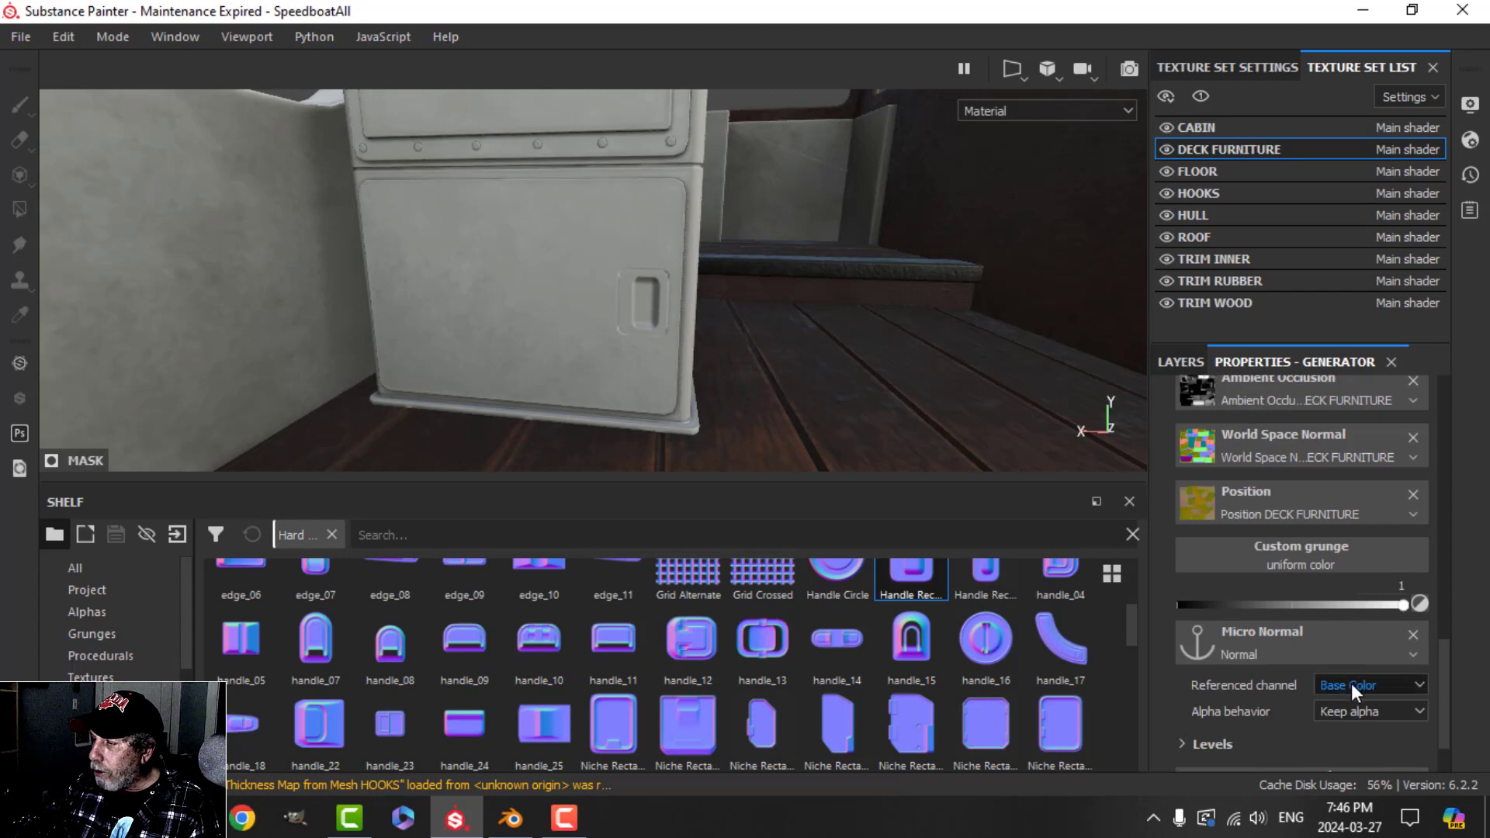
click(1352, 683)
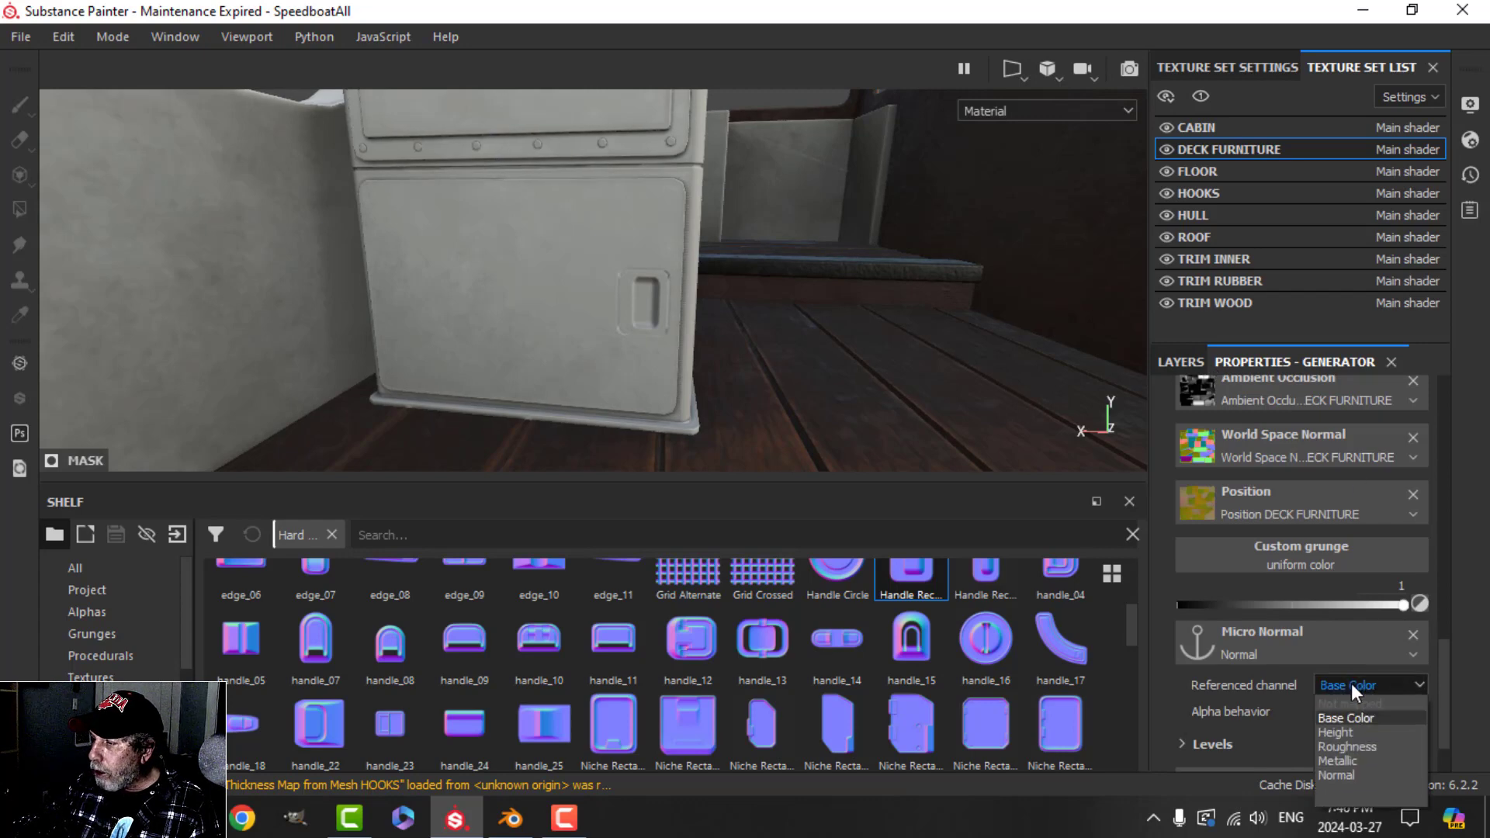
click(1340, 774)
- Examine the textured boat from several angles, including the foredeck, cabin, hull side and stern seating area
mouse_move(749, 420)
alt+mouse_down()
mouse_move(765, 356)
mouse_move(778, 389)
mouse_move(778, 412)
mouse_move(738, 333)
mouse_move(688, 432)
mouse_move(758, 346)
mouse_move(726, 361)
mouse_move(745, 365)
mouse_move(692, 373)
mouse_move(697, 391)
mouse_move(753, 378)
mouse_move(698, 376)
mouse_move(687, 326)
mouse_move(642, 403)
mouse_move(556, 349)
mouse_move(860, 381)
alt+mouse_up()
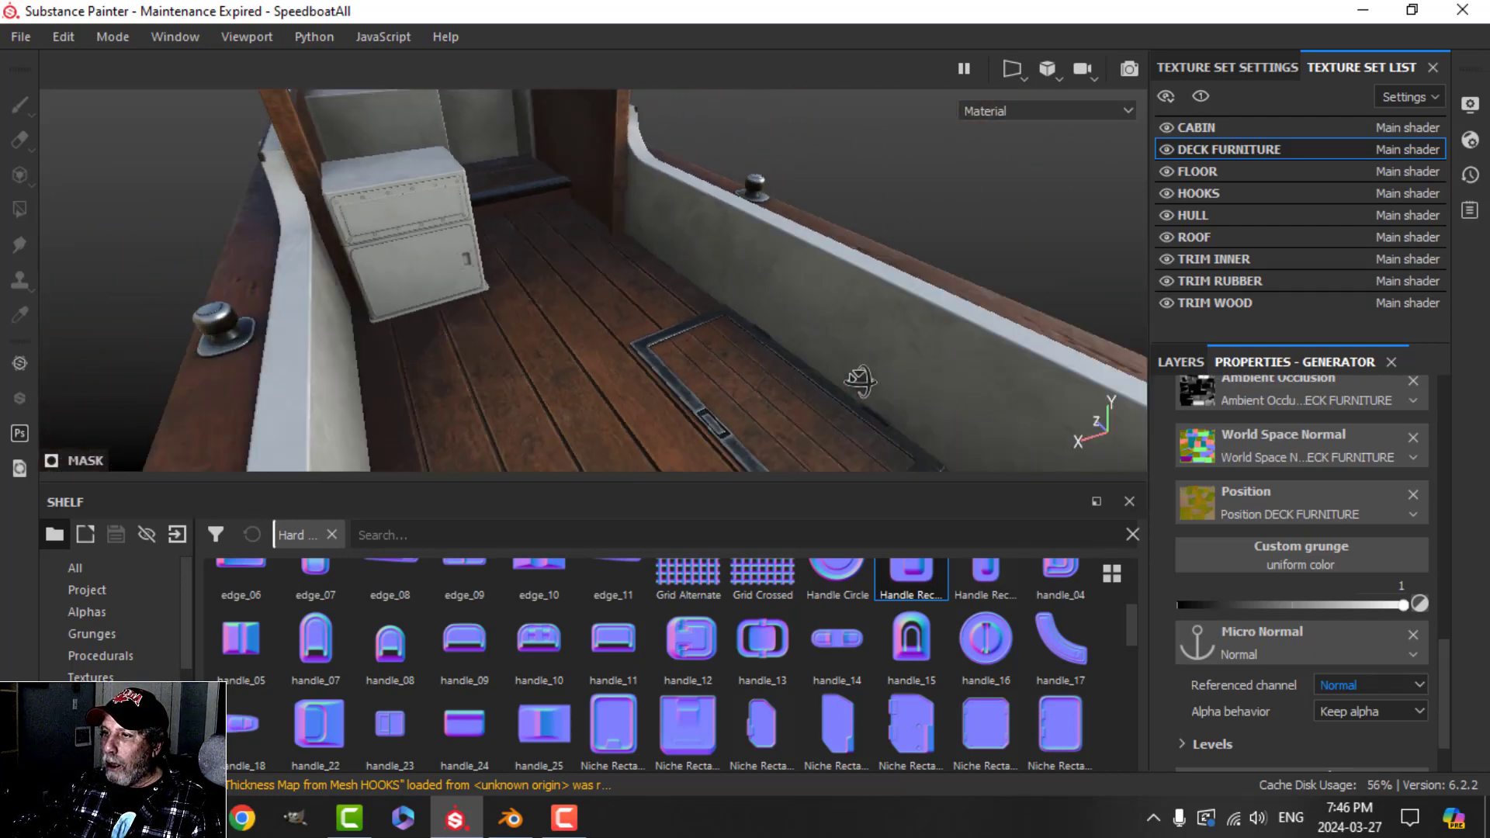
scroll(675, 393, down, 5)
mouse_move(676, 393)
alt+mouse_down()
mouse_move(665, 426)
mouse_move(675, 354)
mouse_move(971, 388)
alt+mouse_up()
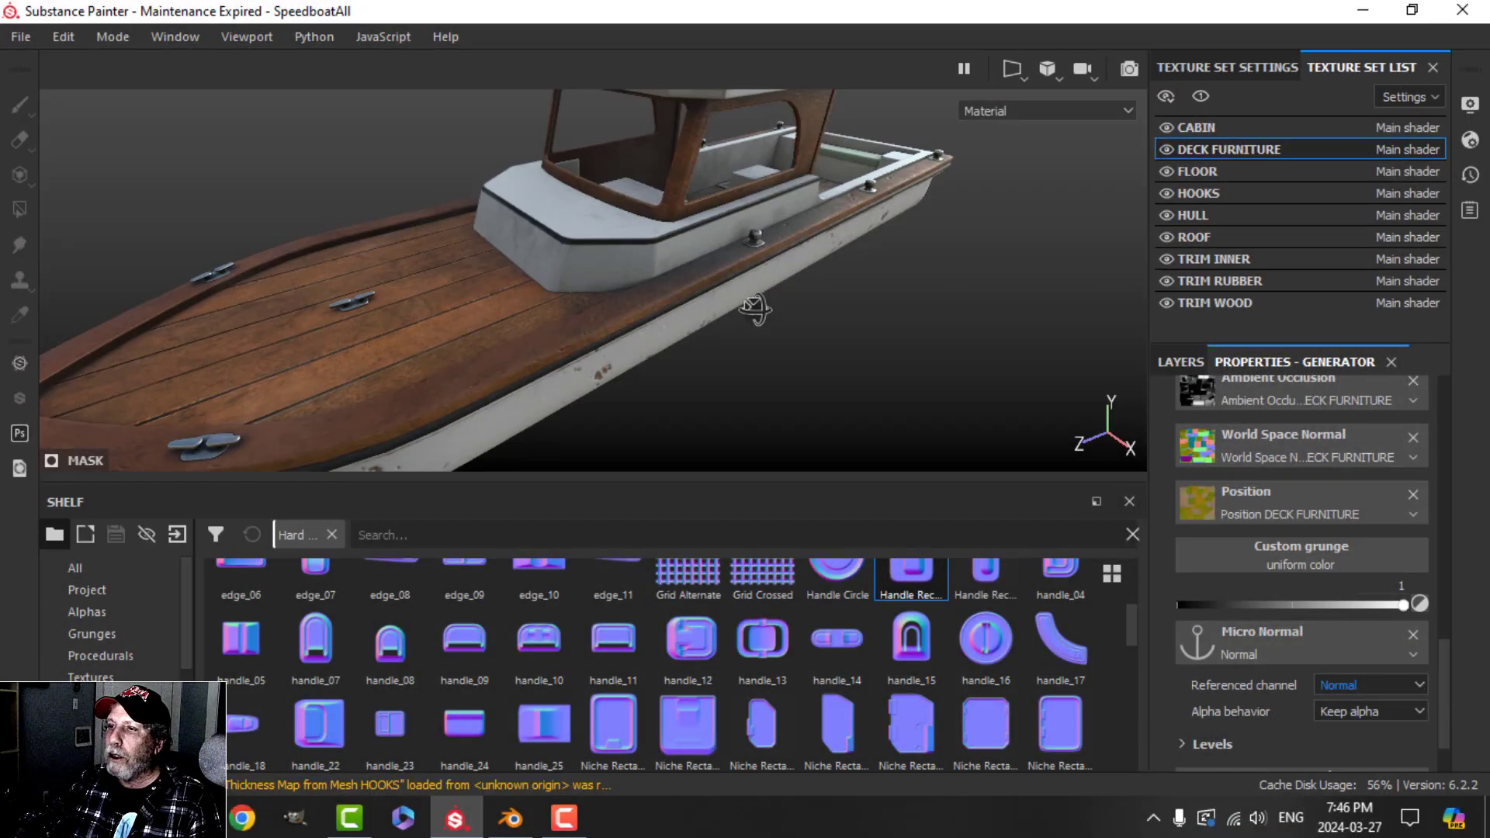
scroll(759, 371, down, 3)
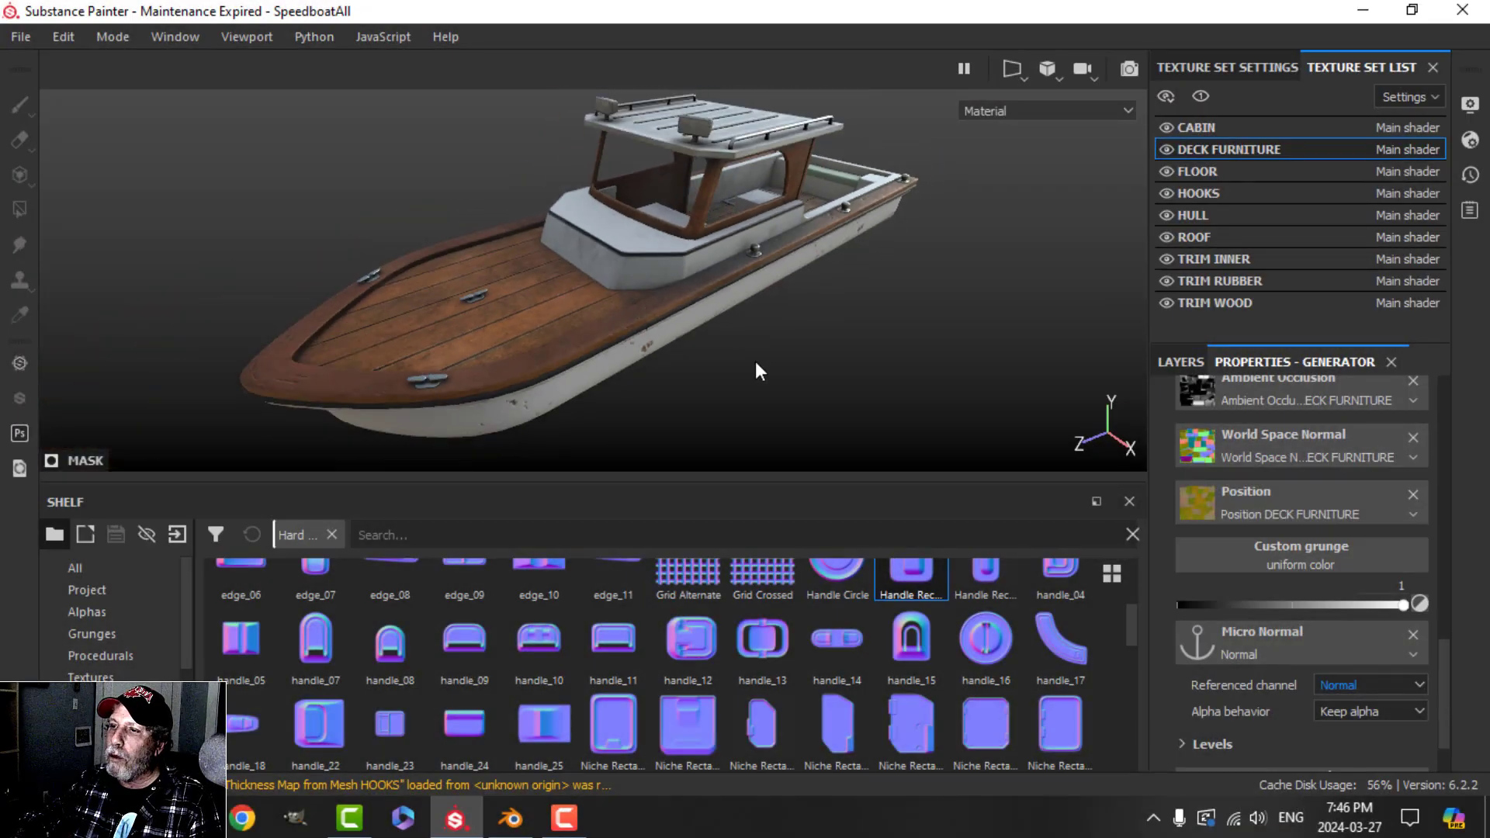
alt+drag(759, 371, 771, 346)
key(Tab)
scroll(785, 346, down, 2)
alt+middle_drag(861, 372, 823, 375)
scroll(911, 317, up, 4)
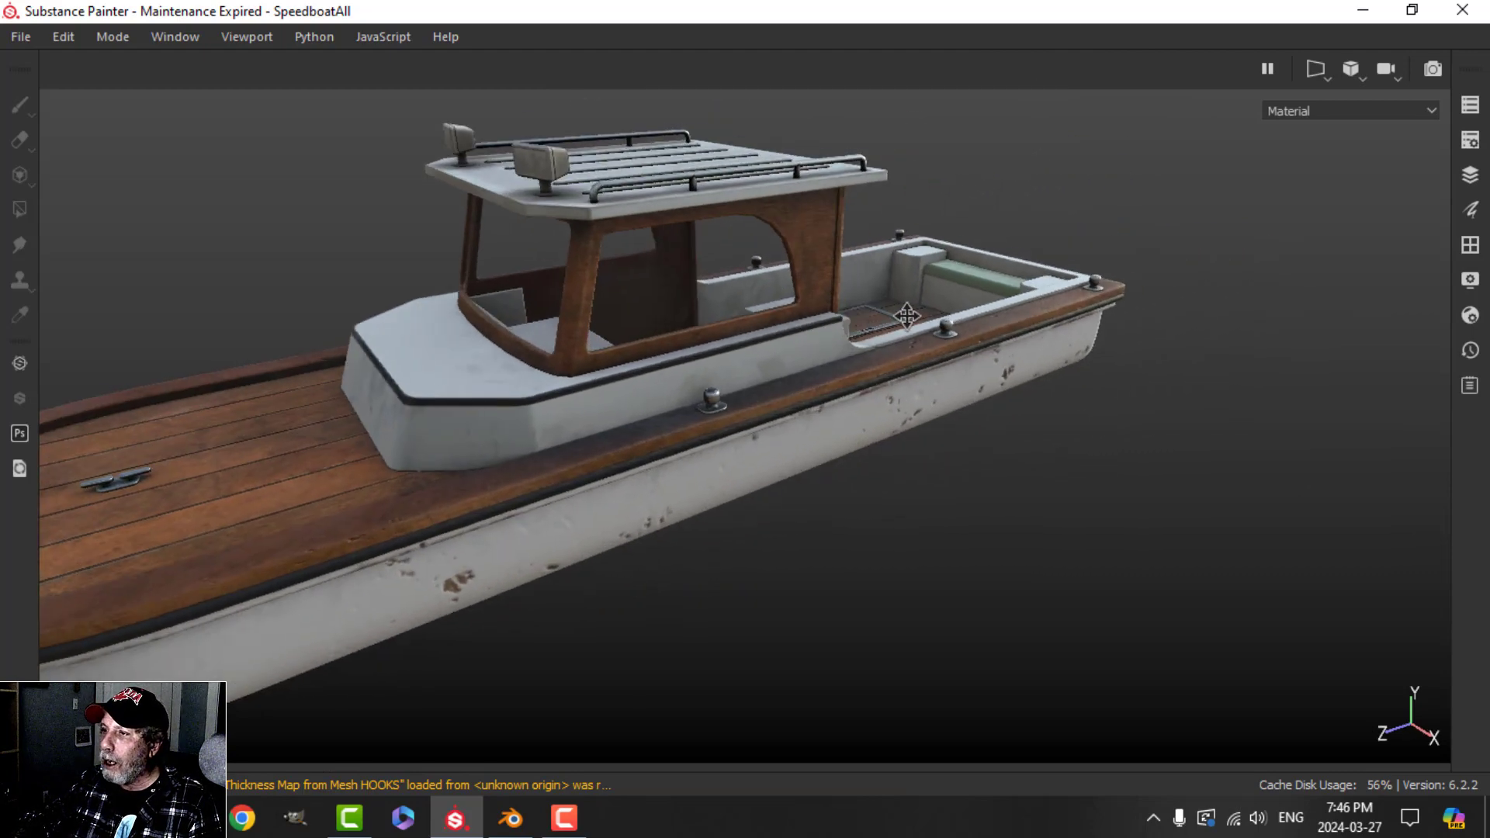
scroll(825, 286, up, 1)
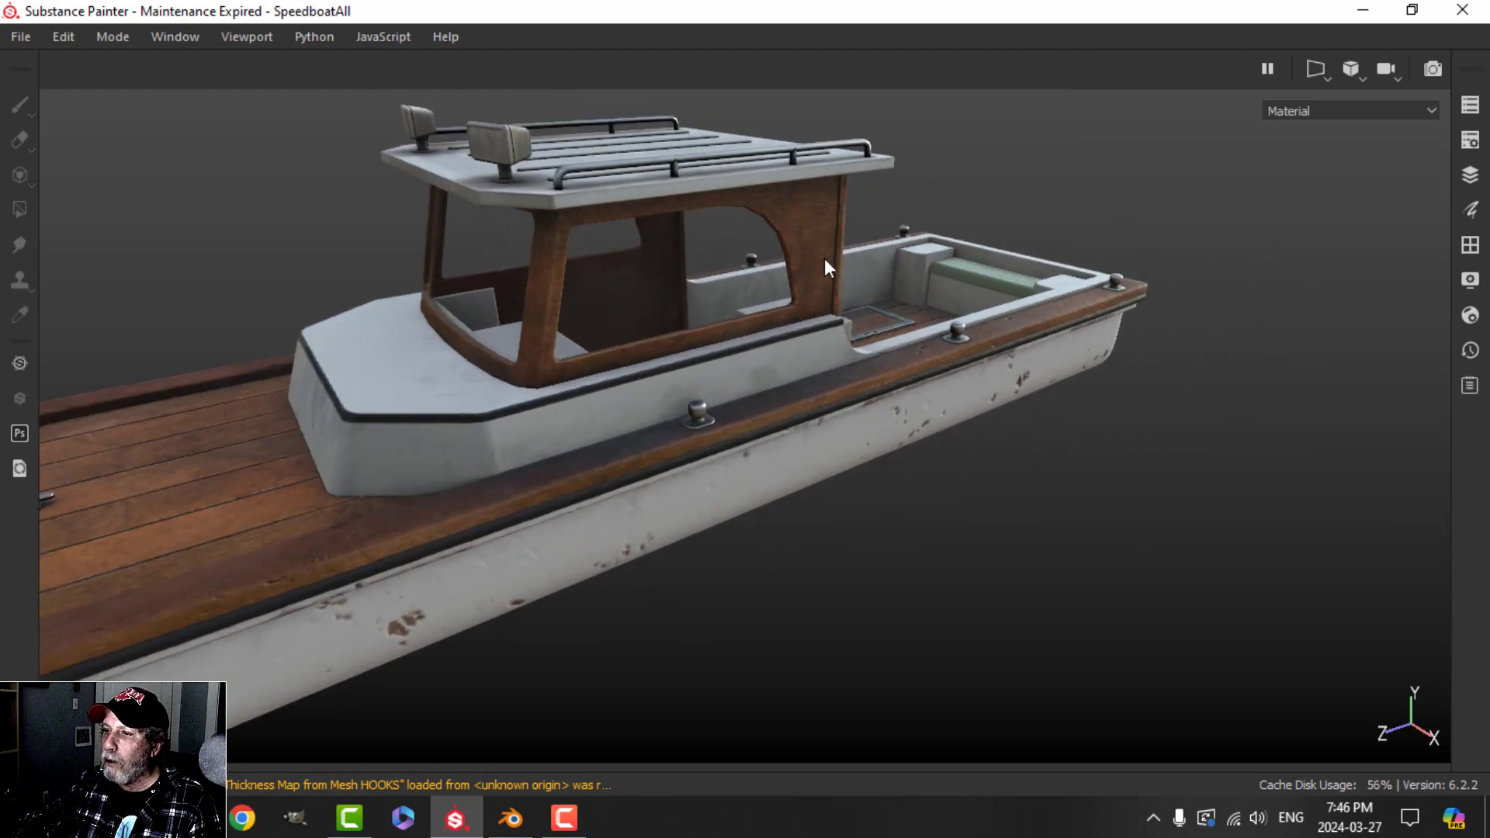
scroll(822, 260, down, 2)
scroll(825, 266, up, 3)
alt+drag(828, 267, 812, 295)
alt+middle_drag(751, 401, 774, 353)
alt+drag(832, 373, 814, 372)
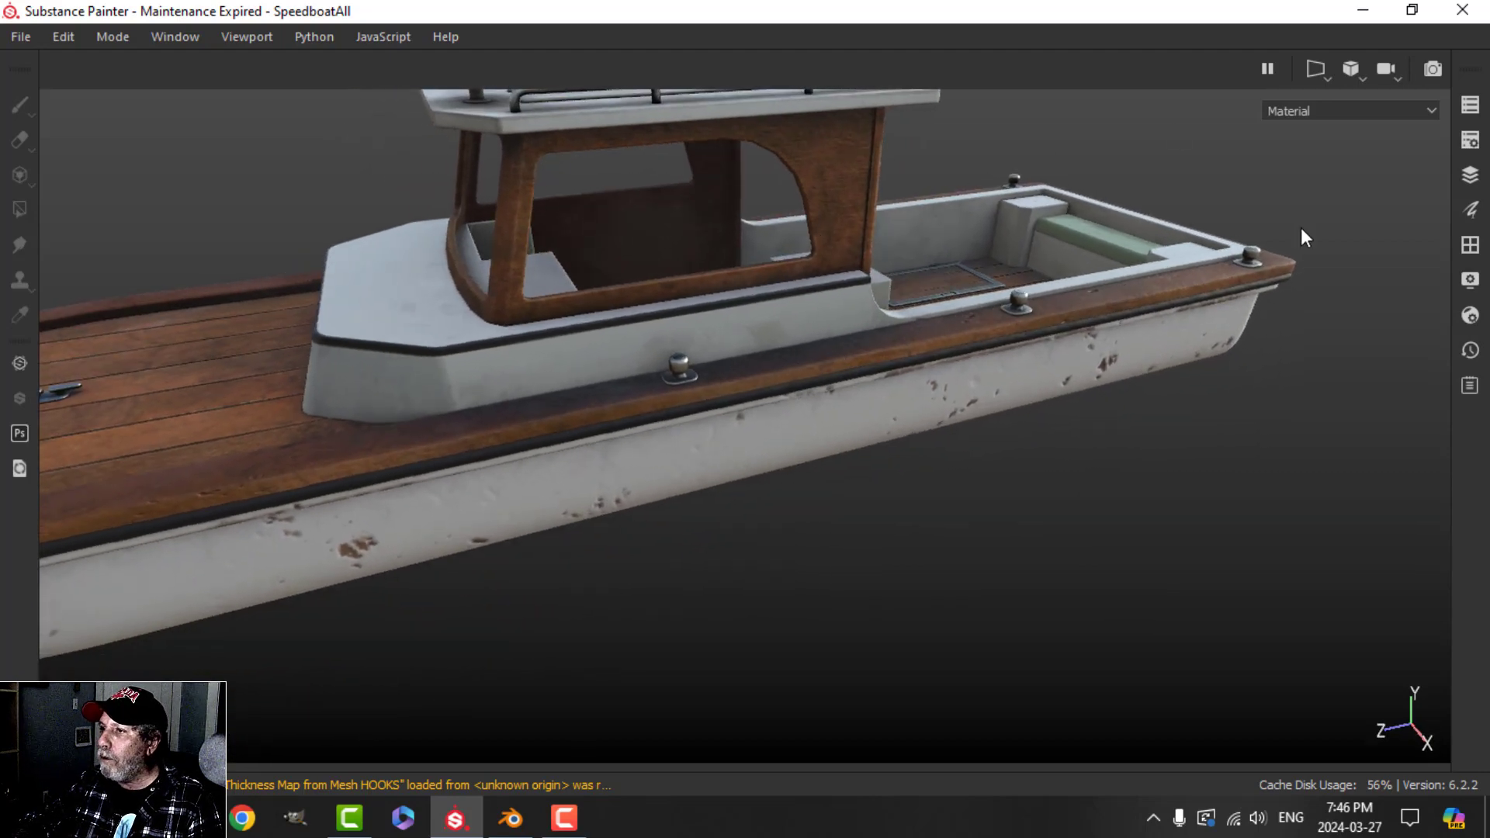
key(Tab)
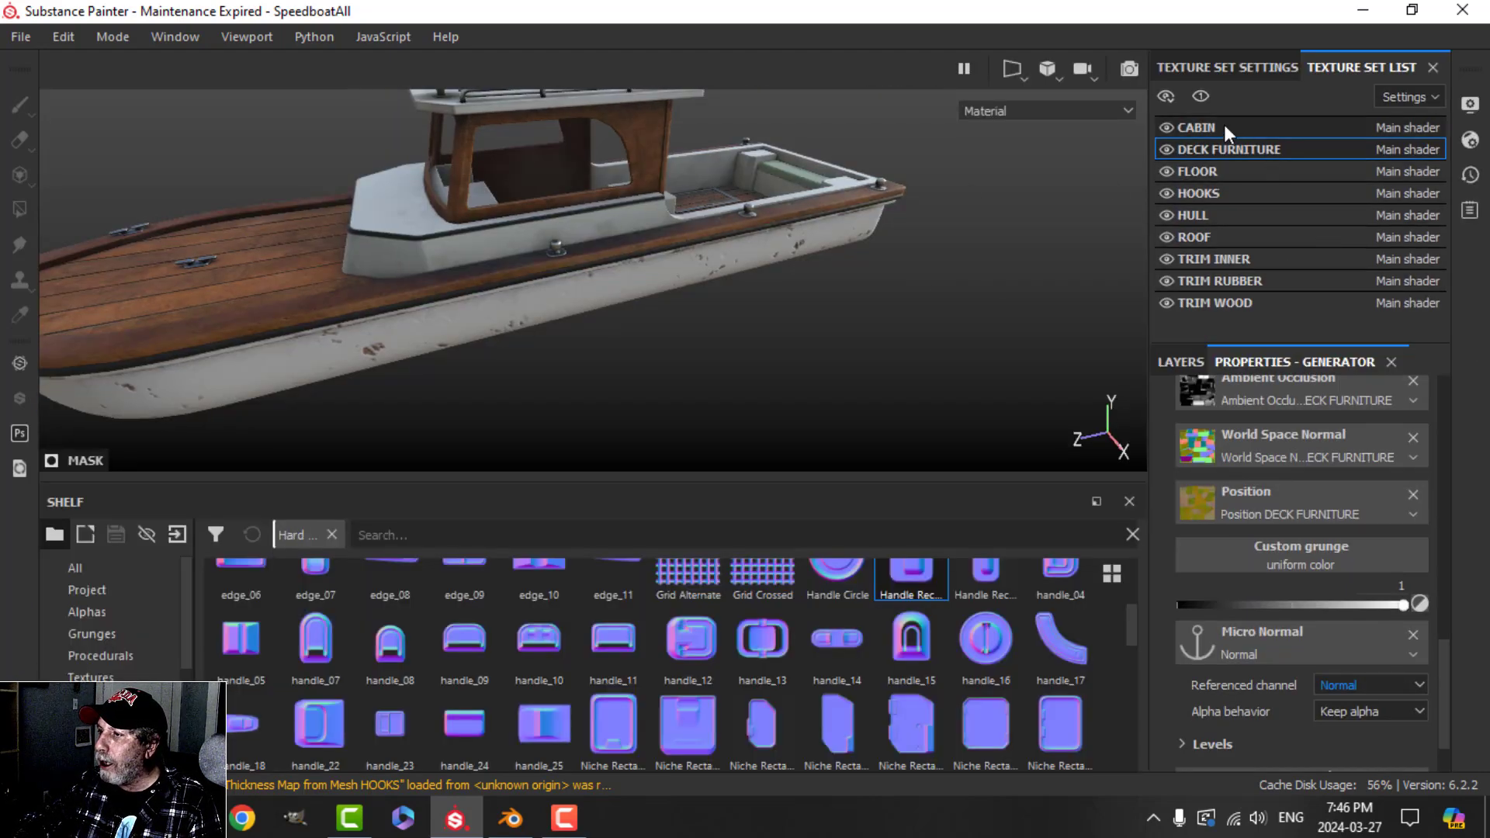
click(1192, 360)
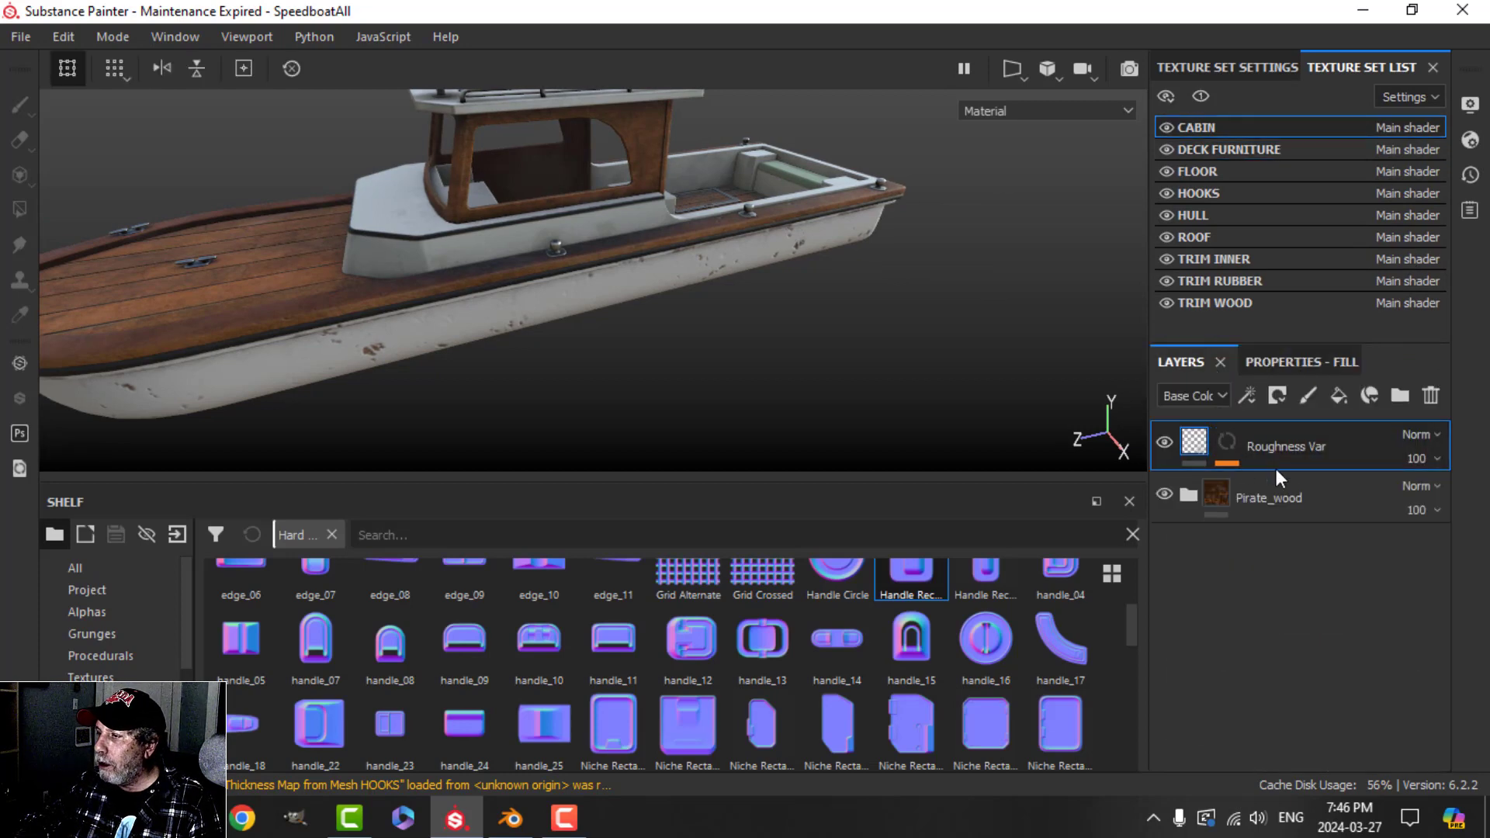
alt+drag(859, 324, 714, 353)
alt+middle_drag(714, 352, 678, 326)
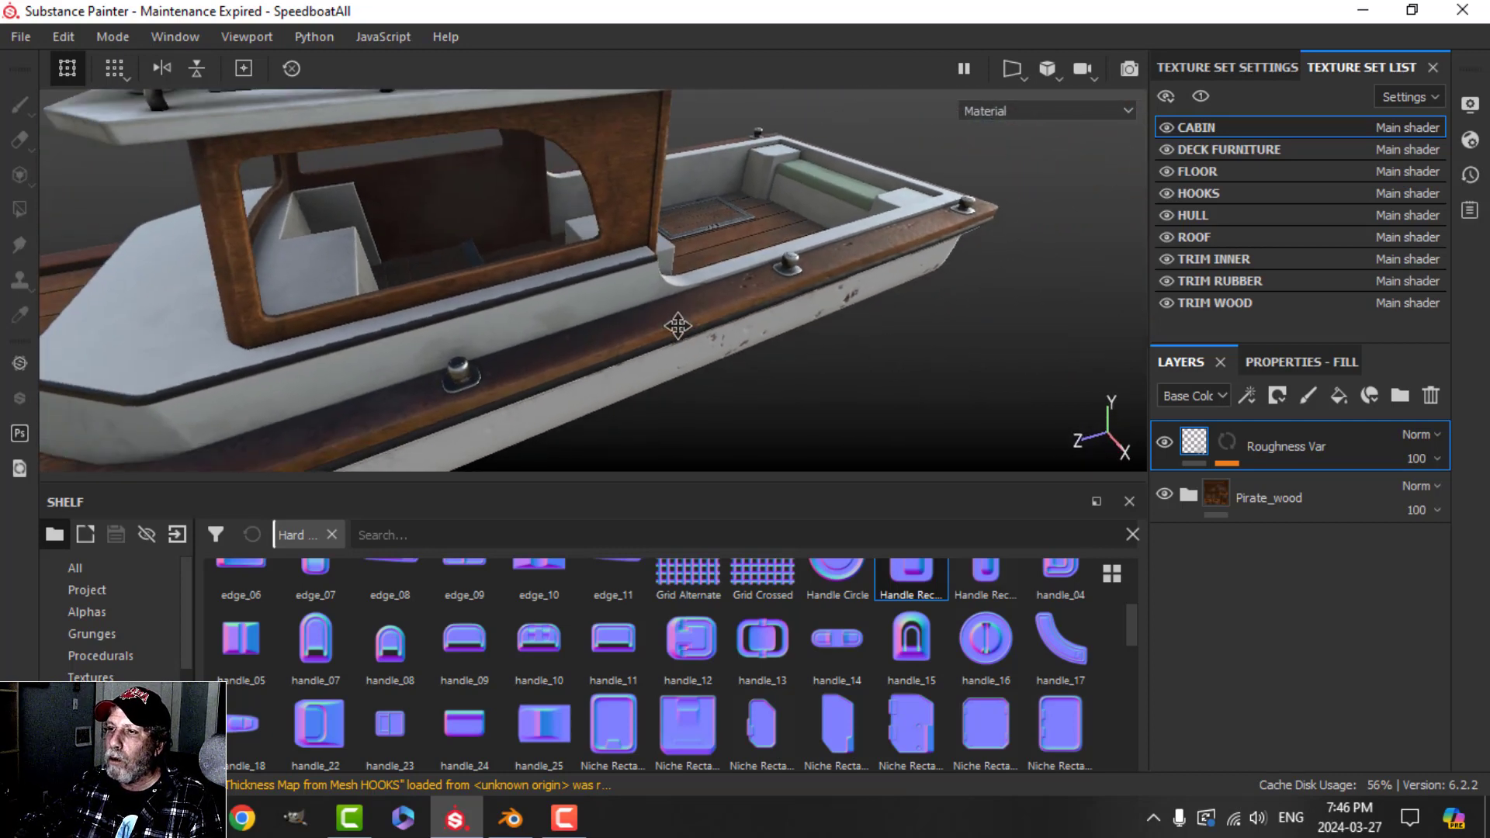
alt+drag(694, 382, 724, 259)
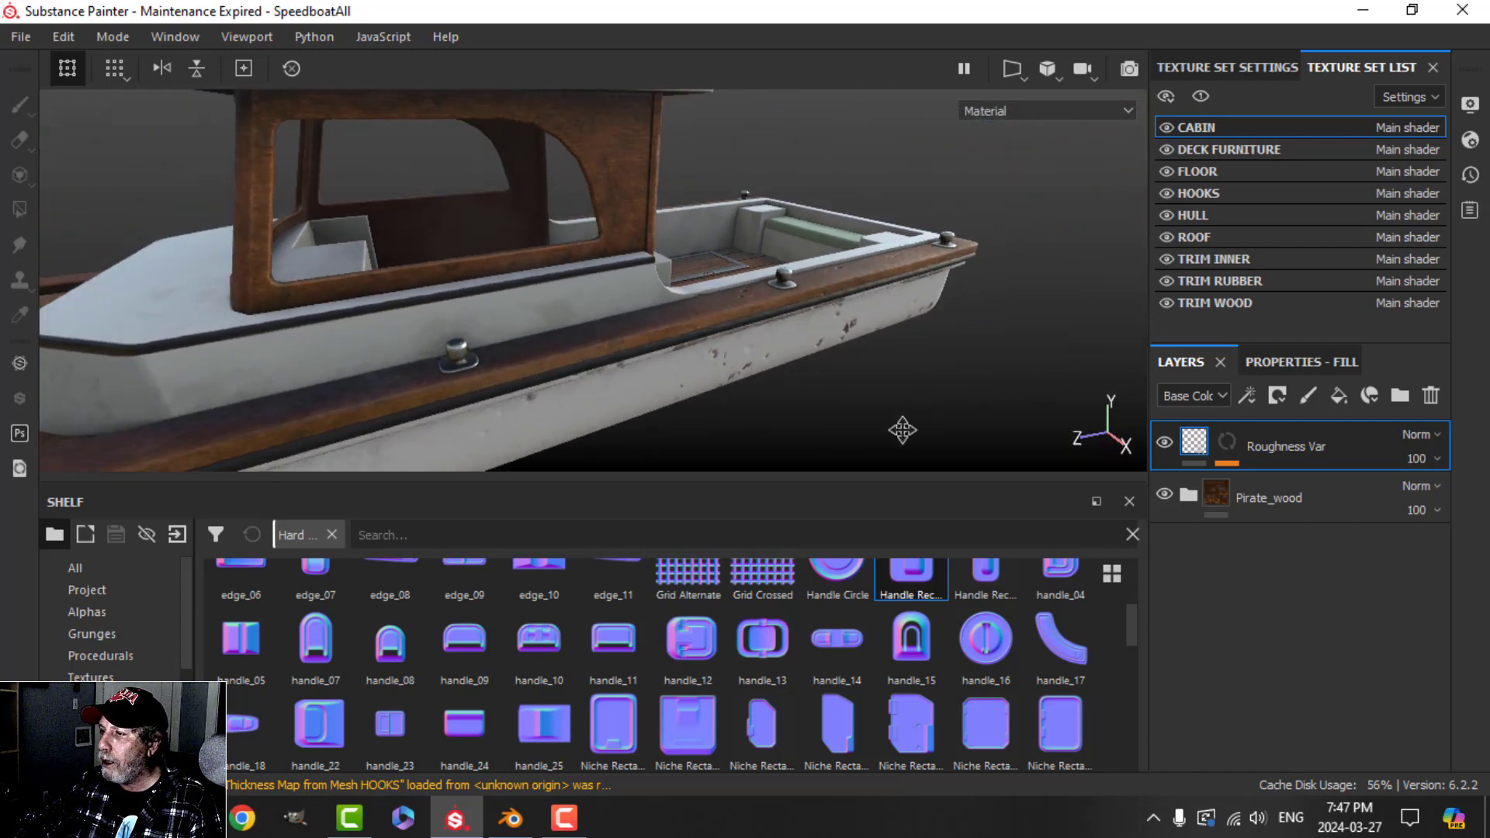
alt+middle_drag(902, 429, 915, 436)
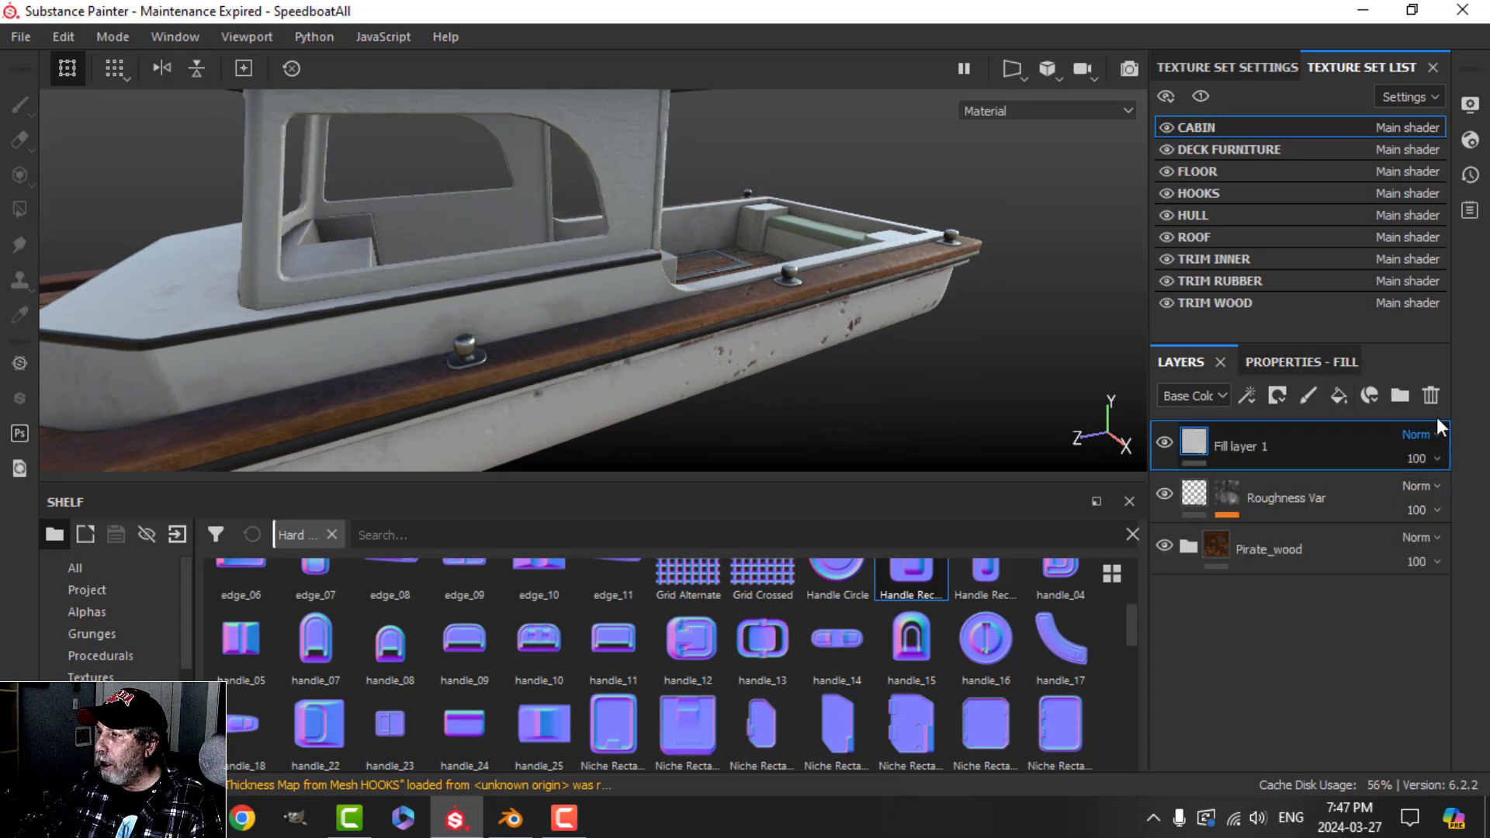
click(1425, 395)
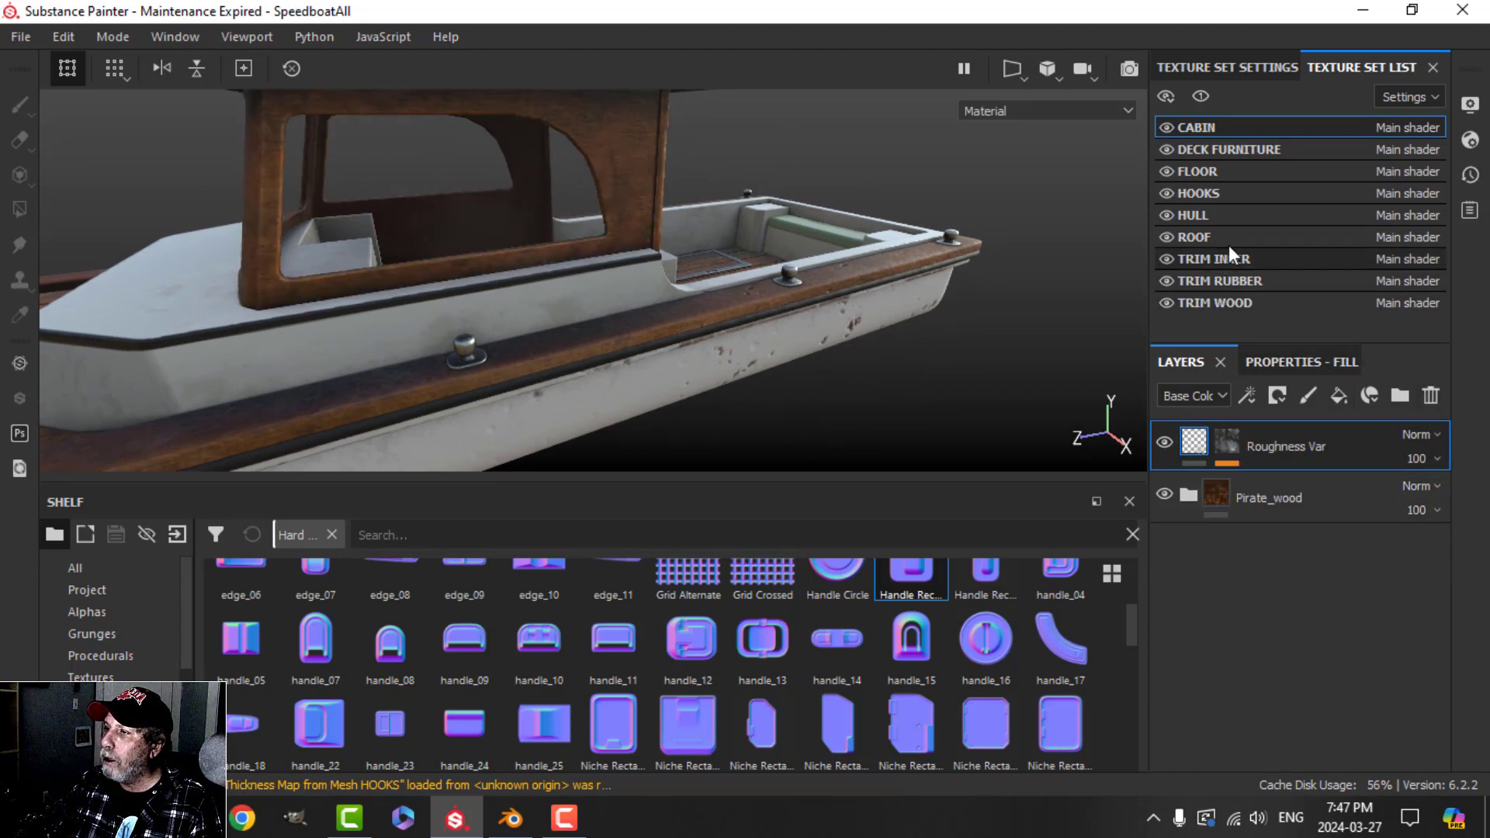
- Copy the dirt layer from DECK FURNITURE and paste it above Roughness Var in CABIN
click(1366, 150)
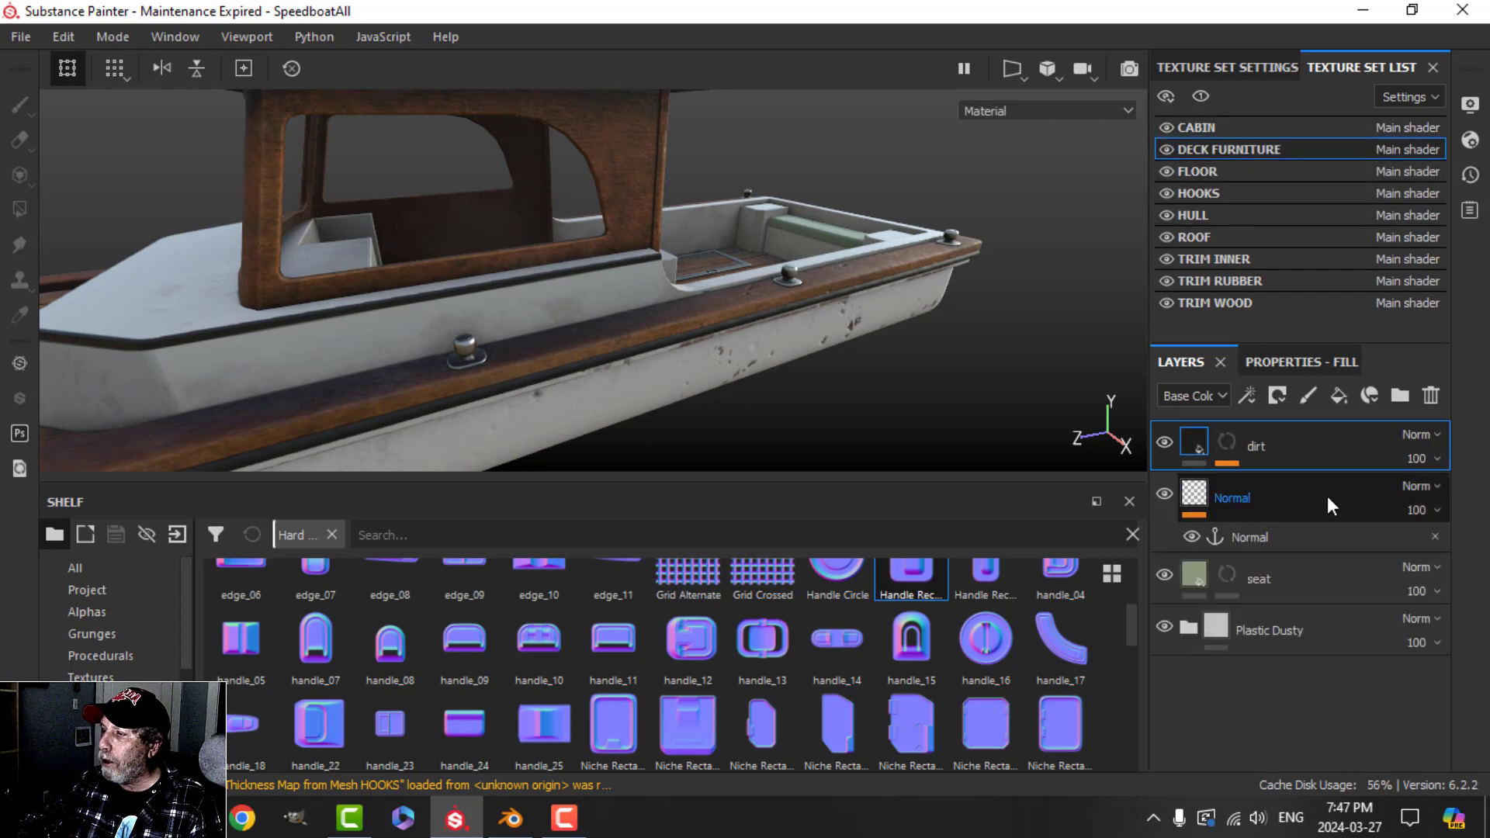
right_click(1284, 441)
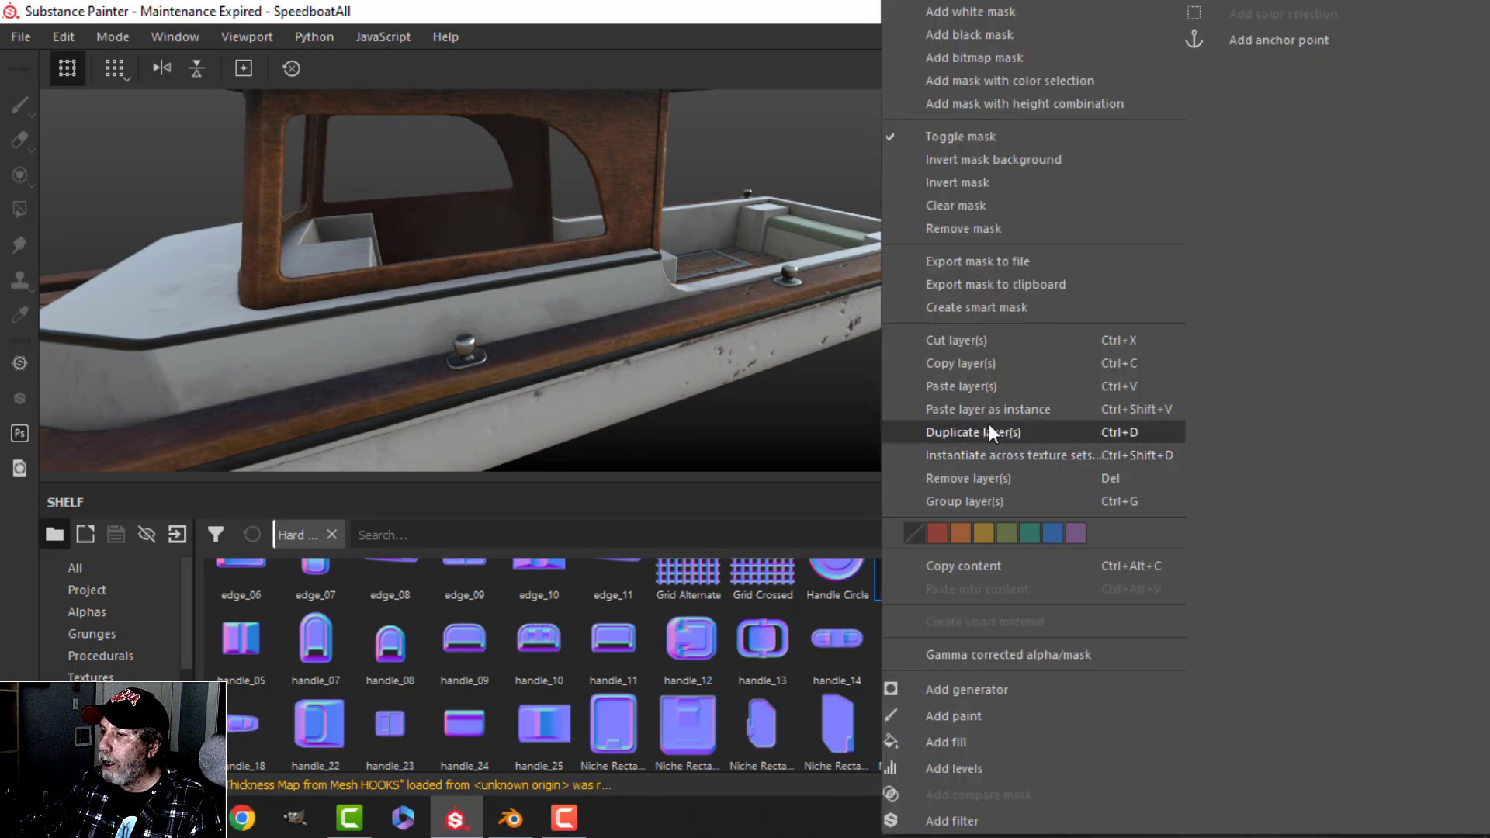
click(976, 361)
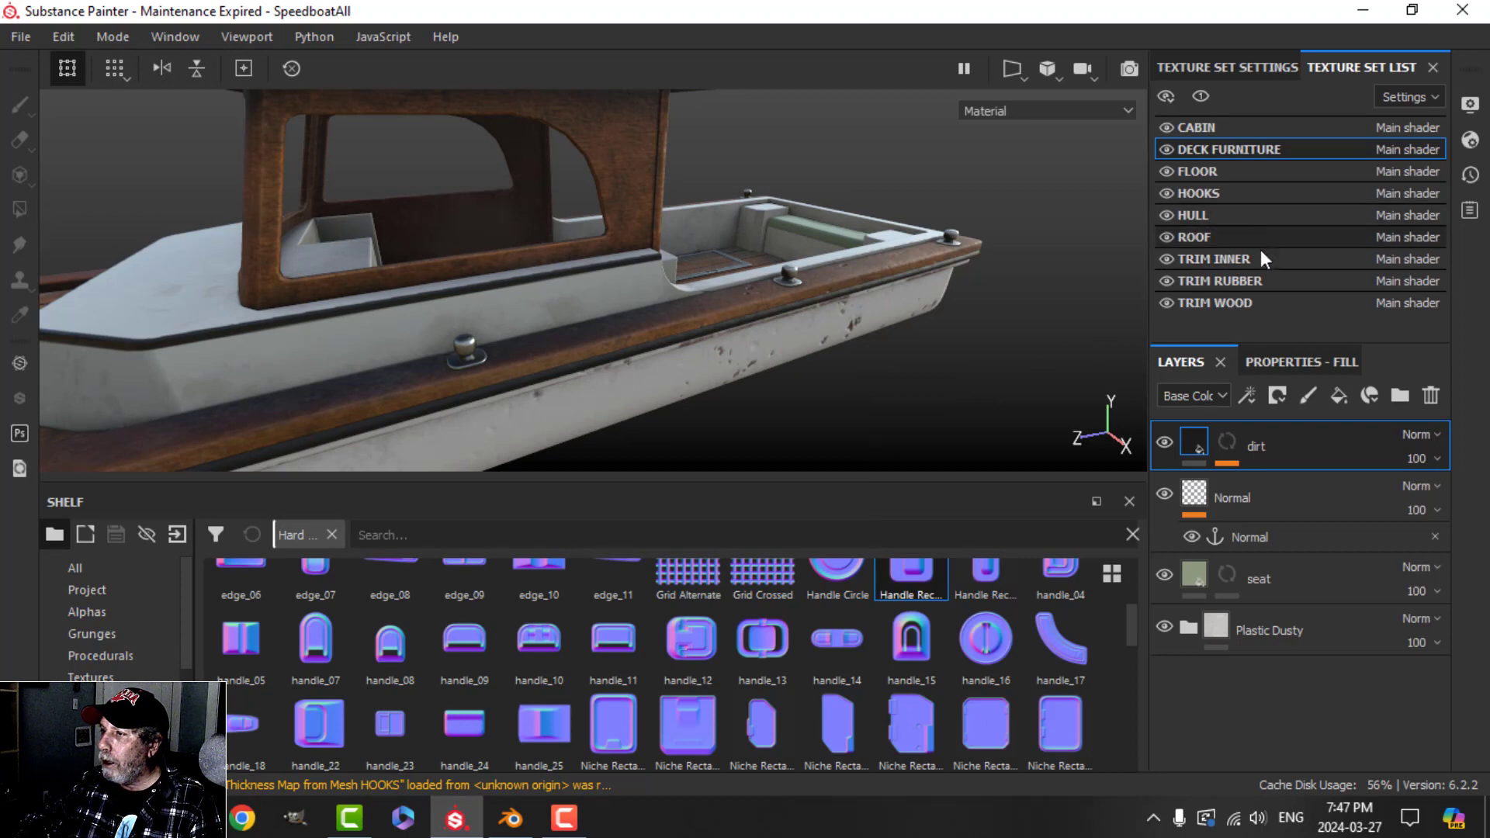
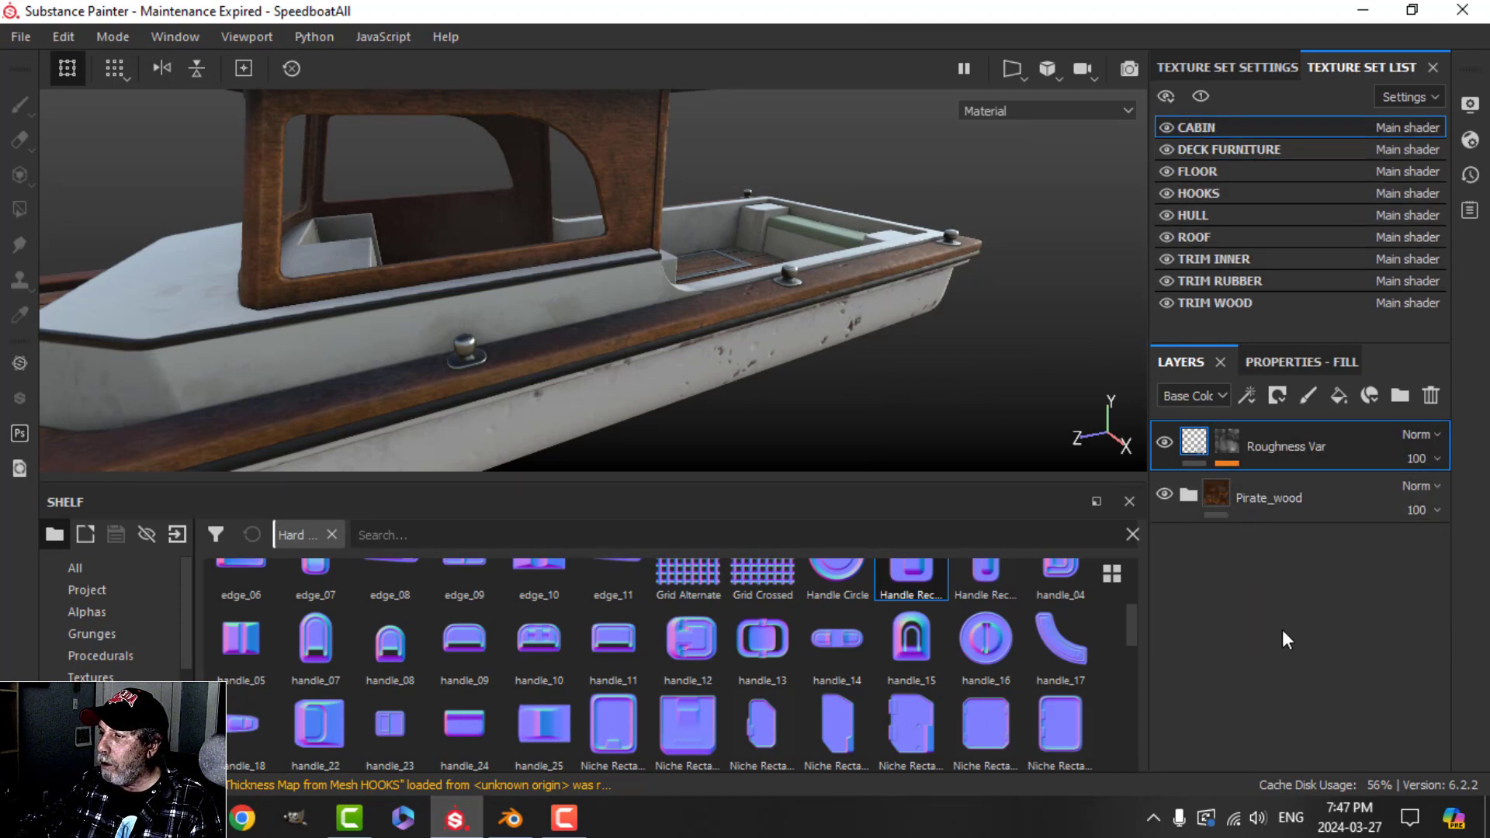
right_click(1268, 626)
key(Escape)
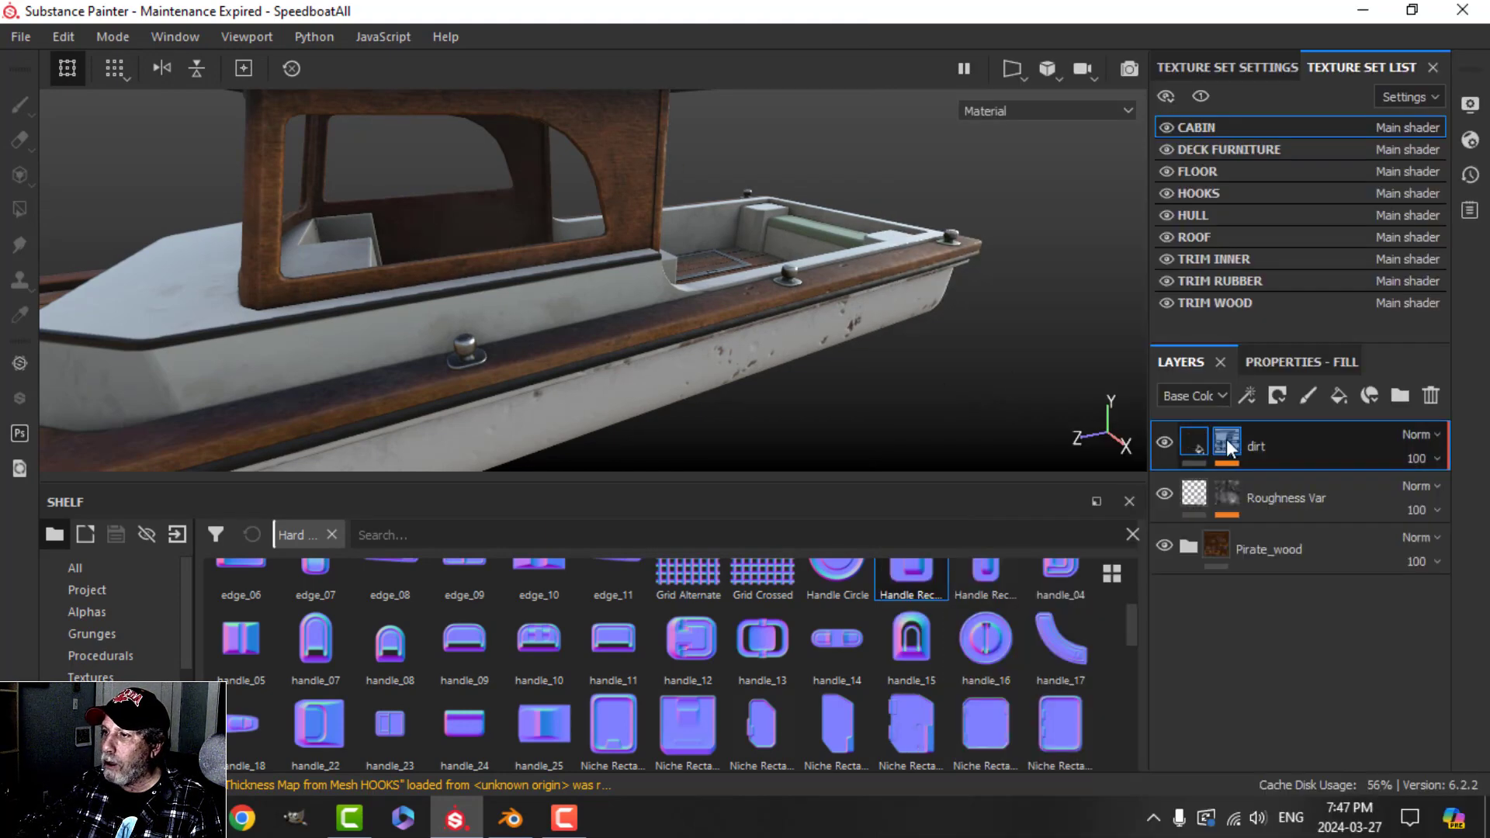
click(1167, 440)
click(1167, 440)
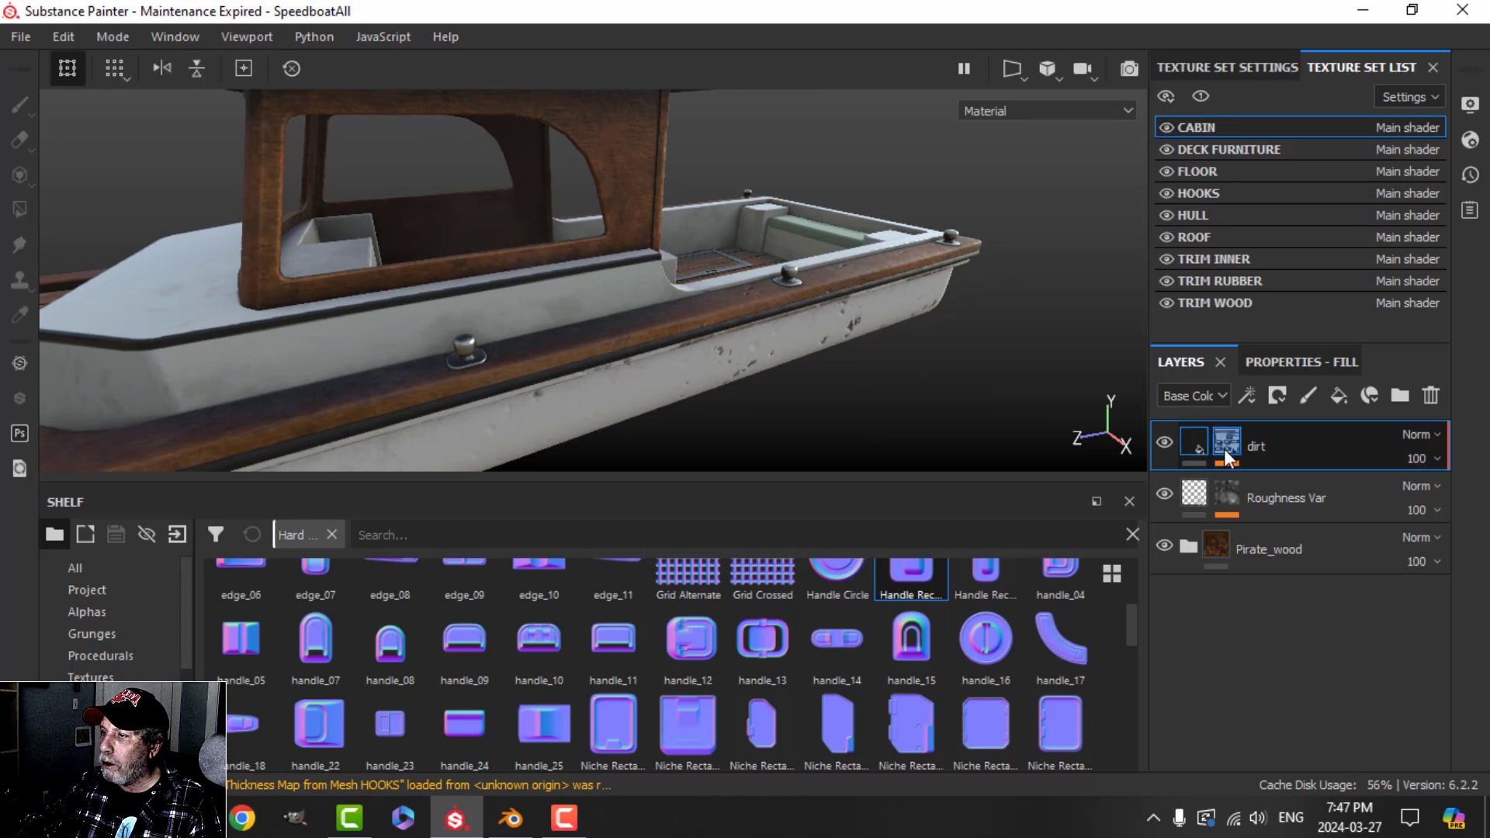
- Set the opacity of the Dirt generator in the cabin's dirt mask to 100
click(1223, 449)
click(1415, 486)
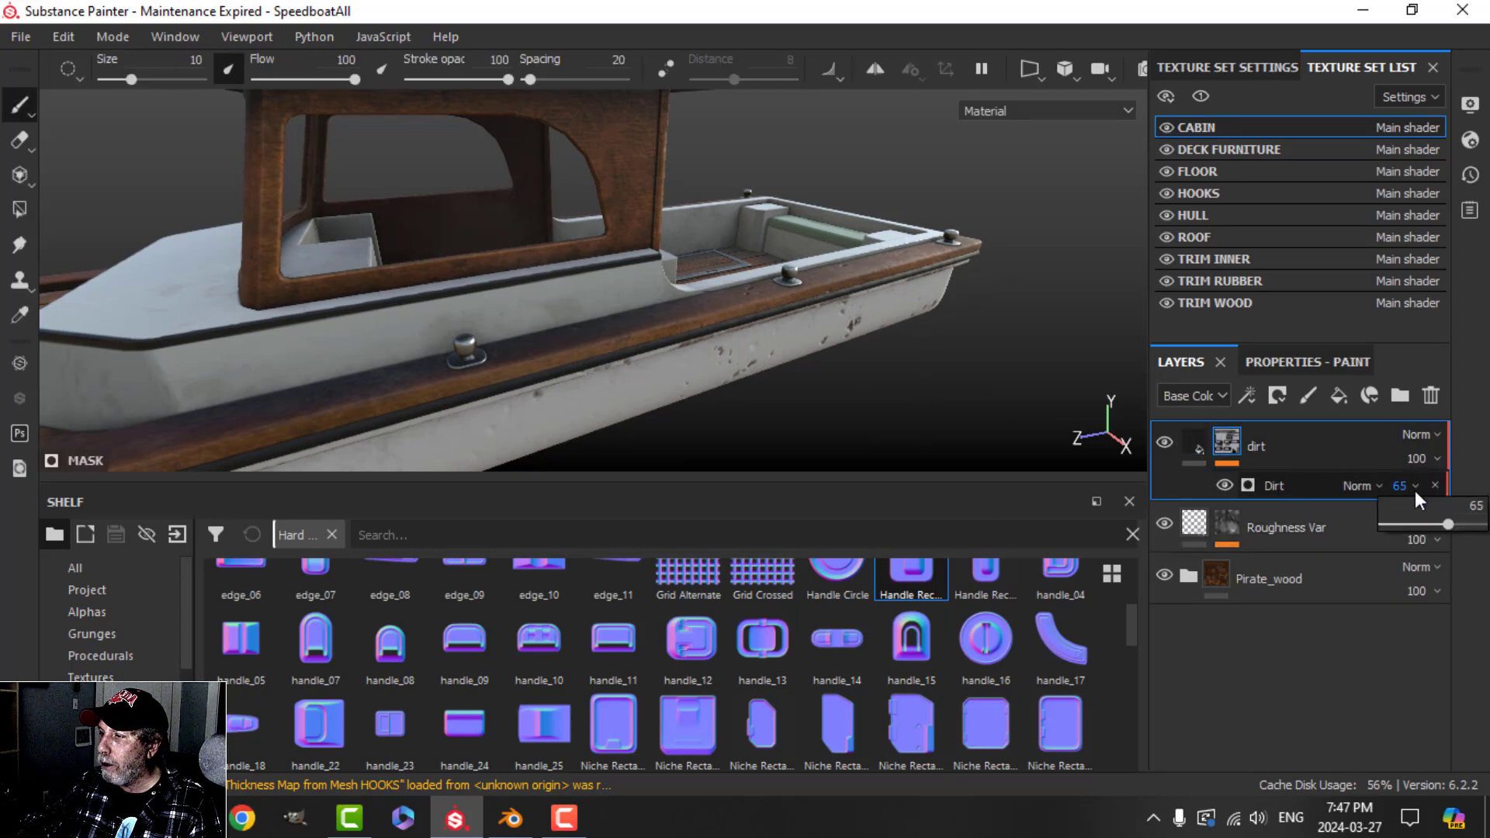
drag(1445, 520, 1464, 522)
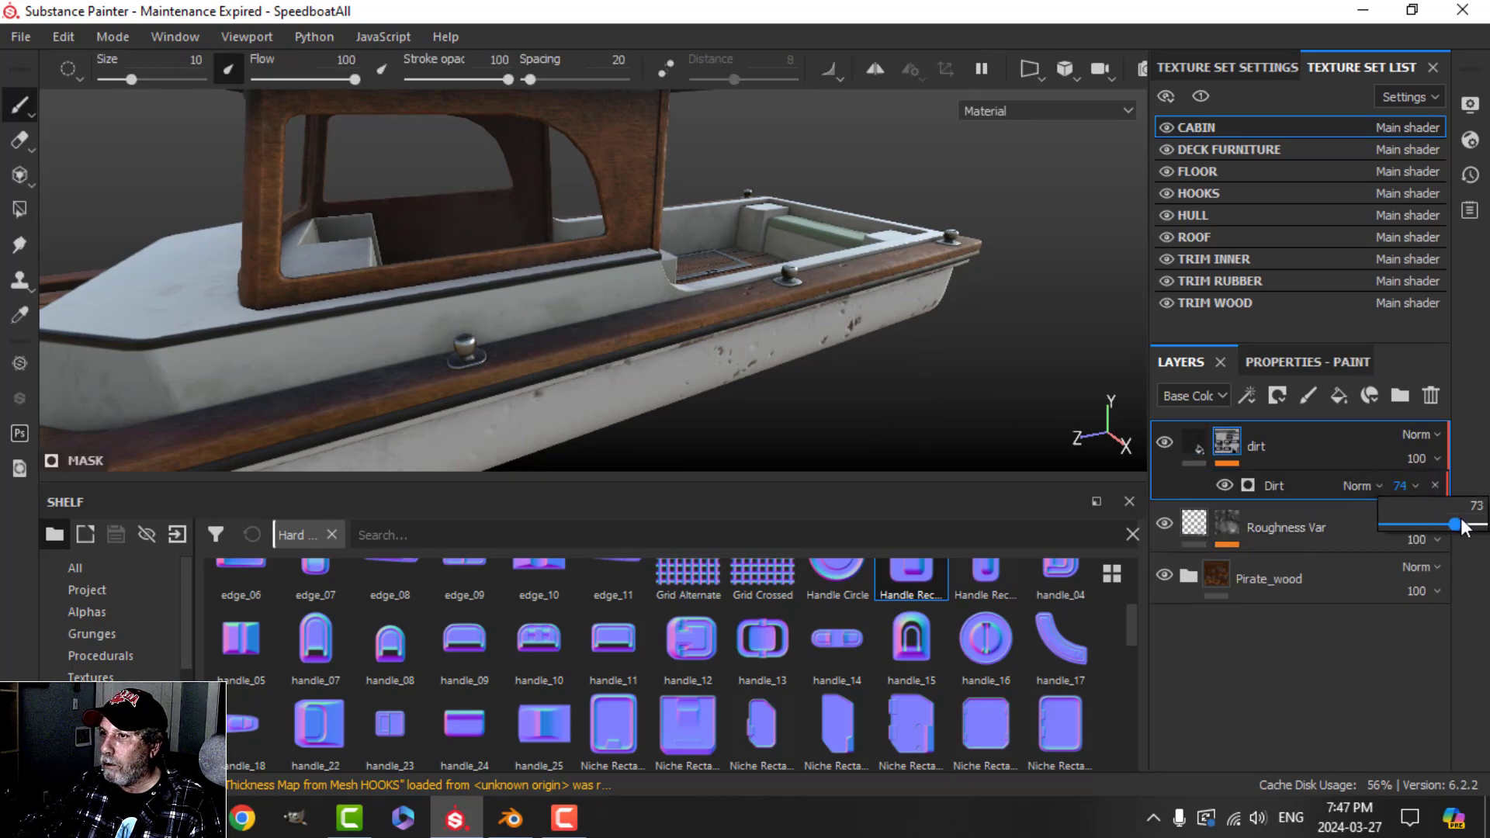
- Remove the broken Normal anchor reference from the cabin Dirt generator's Micro Normal input
click(1273, 486)
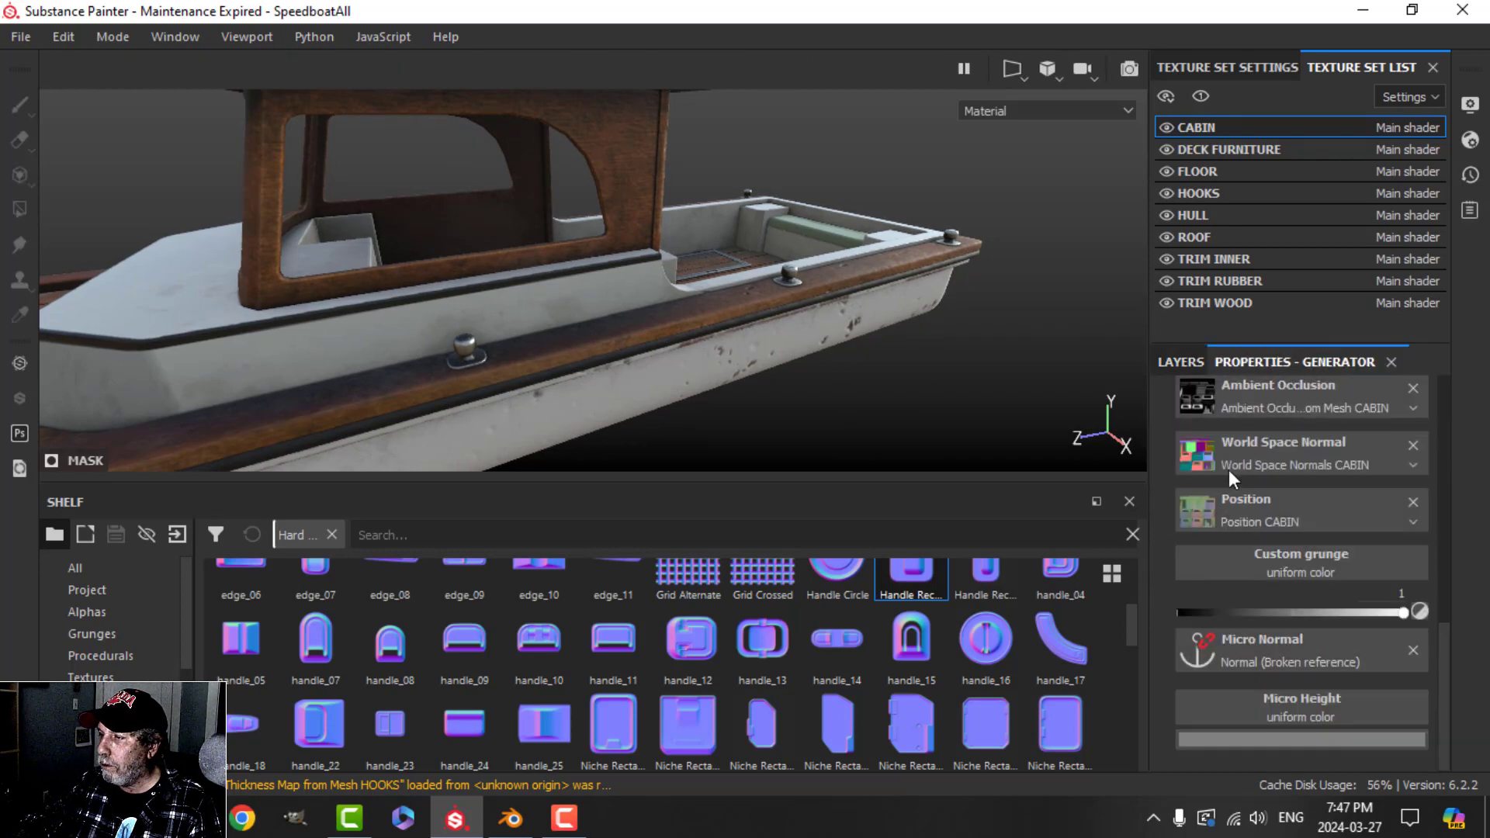
click(1410, 649)
click(1180, 363)
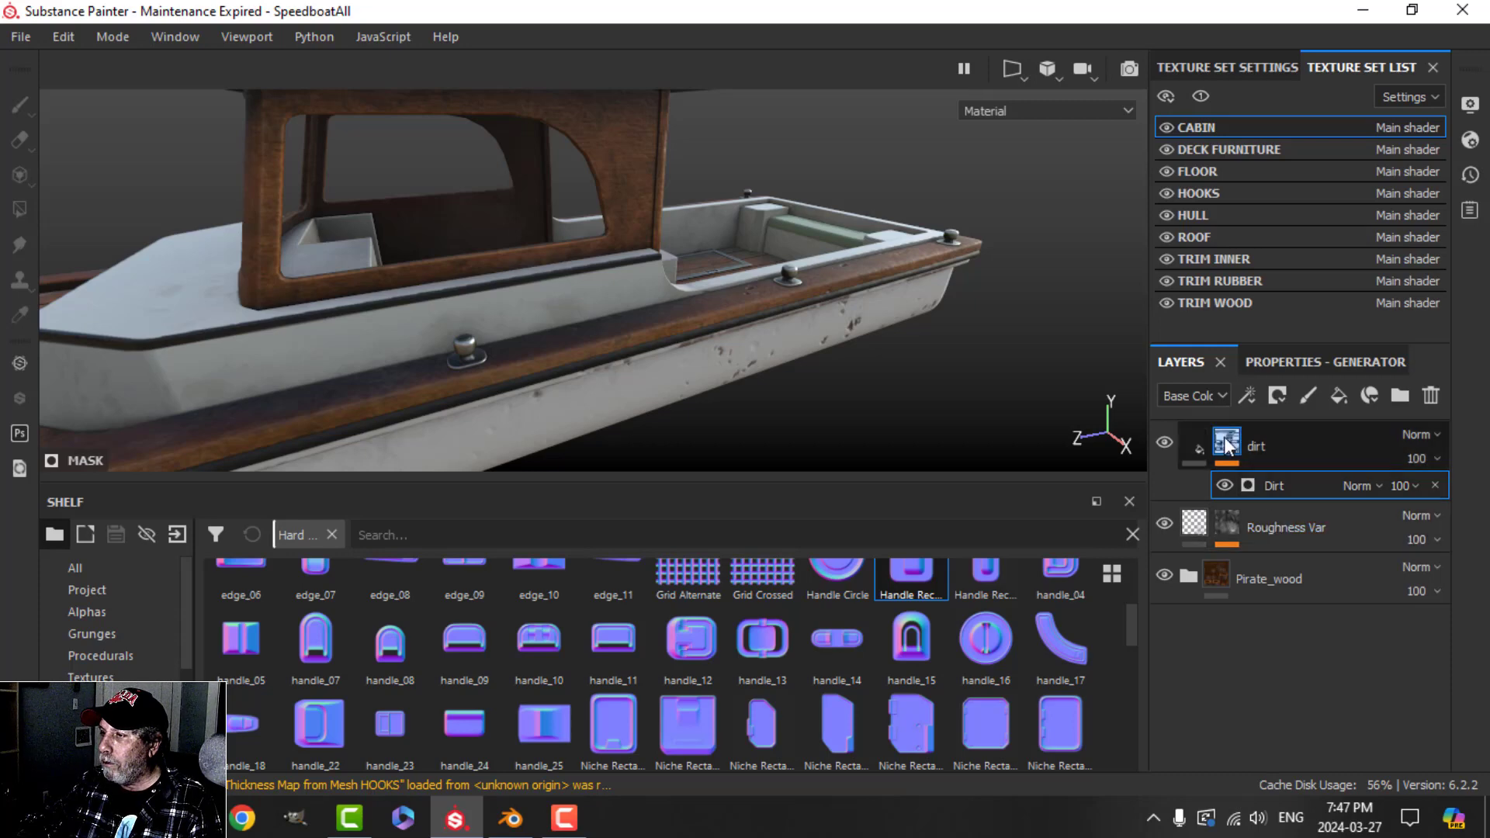
- Set the Dirt Level of the cabin's Dirt generator to 0.12
click(1297, 365)
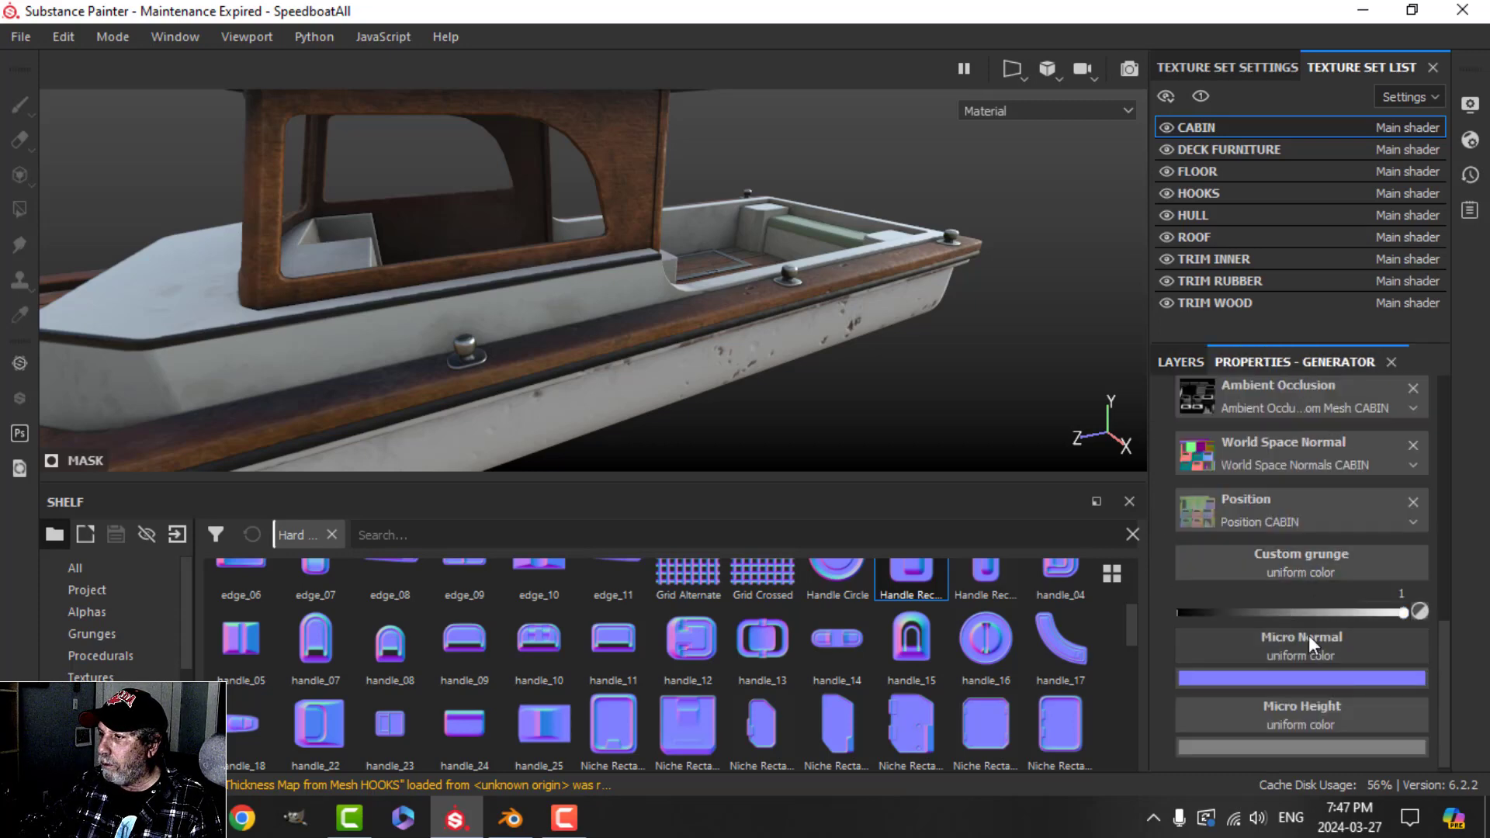
scroll(1305, 628, up, 5)
scroll(1309, 543, up, 3)
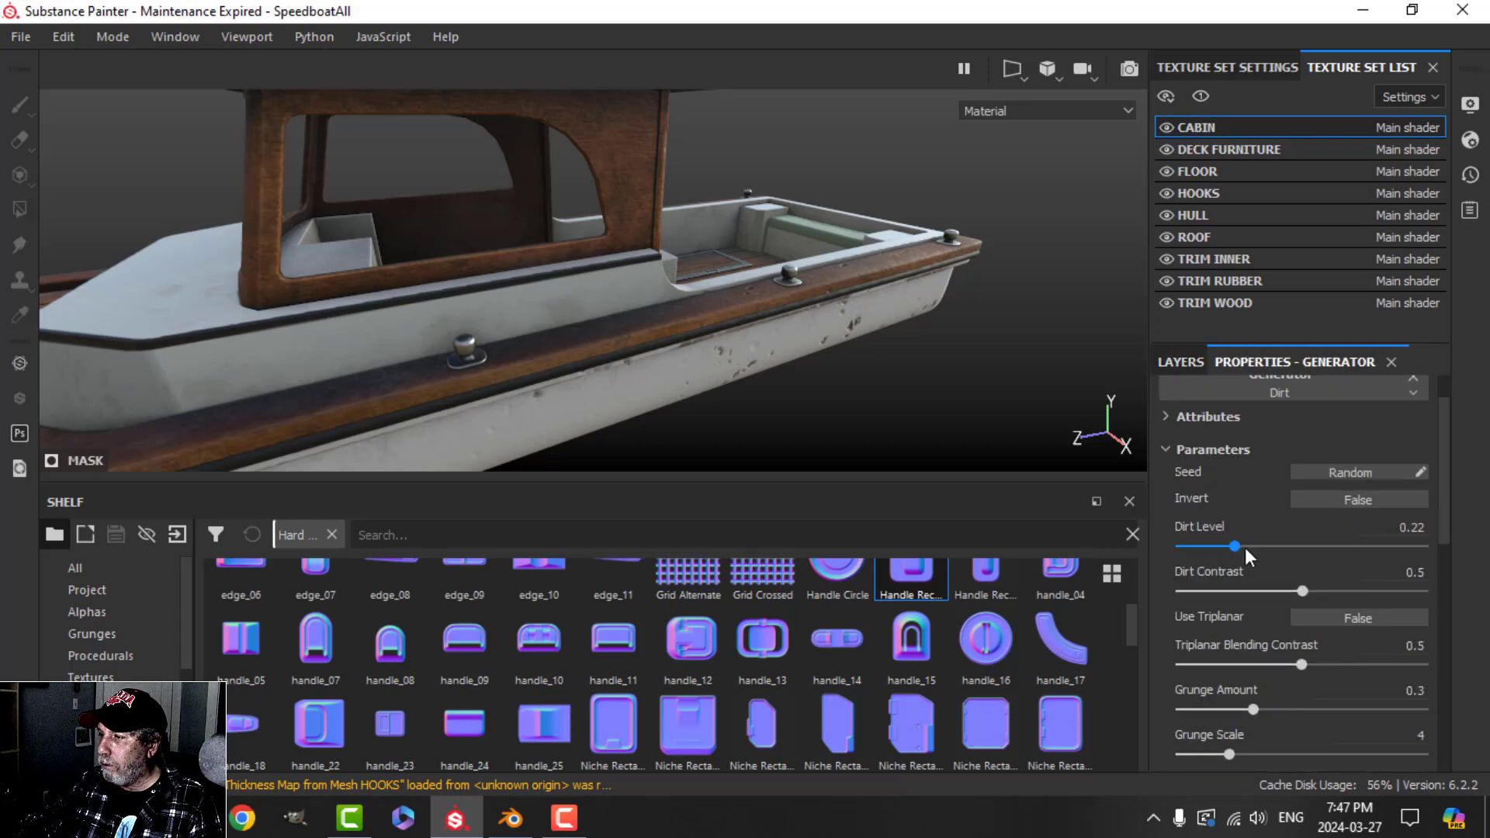
drag(1234, 547, 1292, 539)
alt+drag(464, 314, 497, 363)
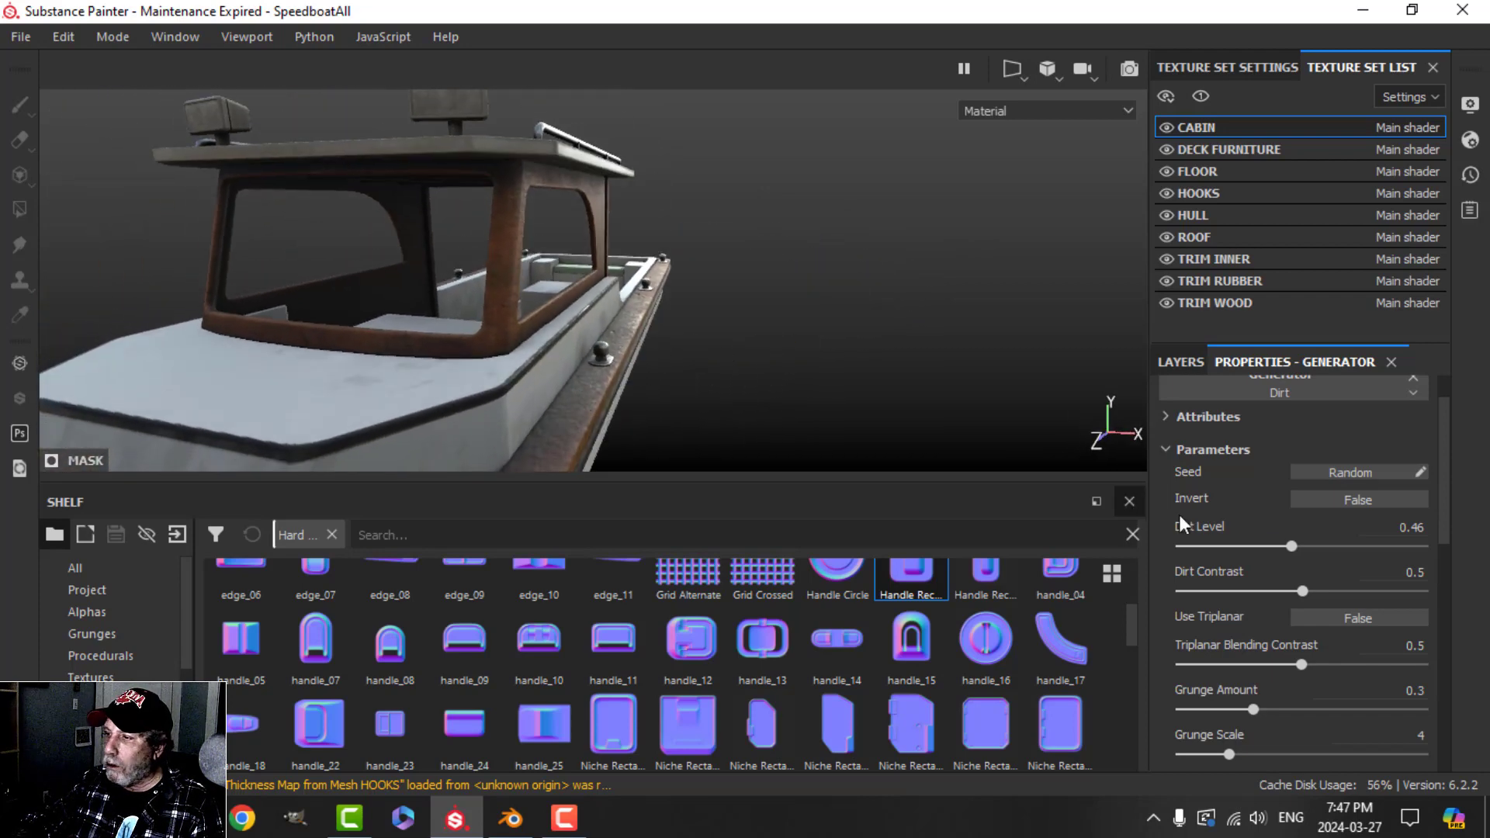
drag(1288, 545, 1213, 545)
mouse_move(683, 326)
alt+mouse_down()
mouse_move(643, 253)
mouse_move(687, 314)
alt+mouse_up()
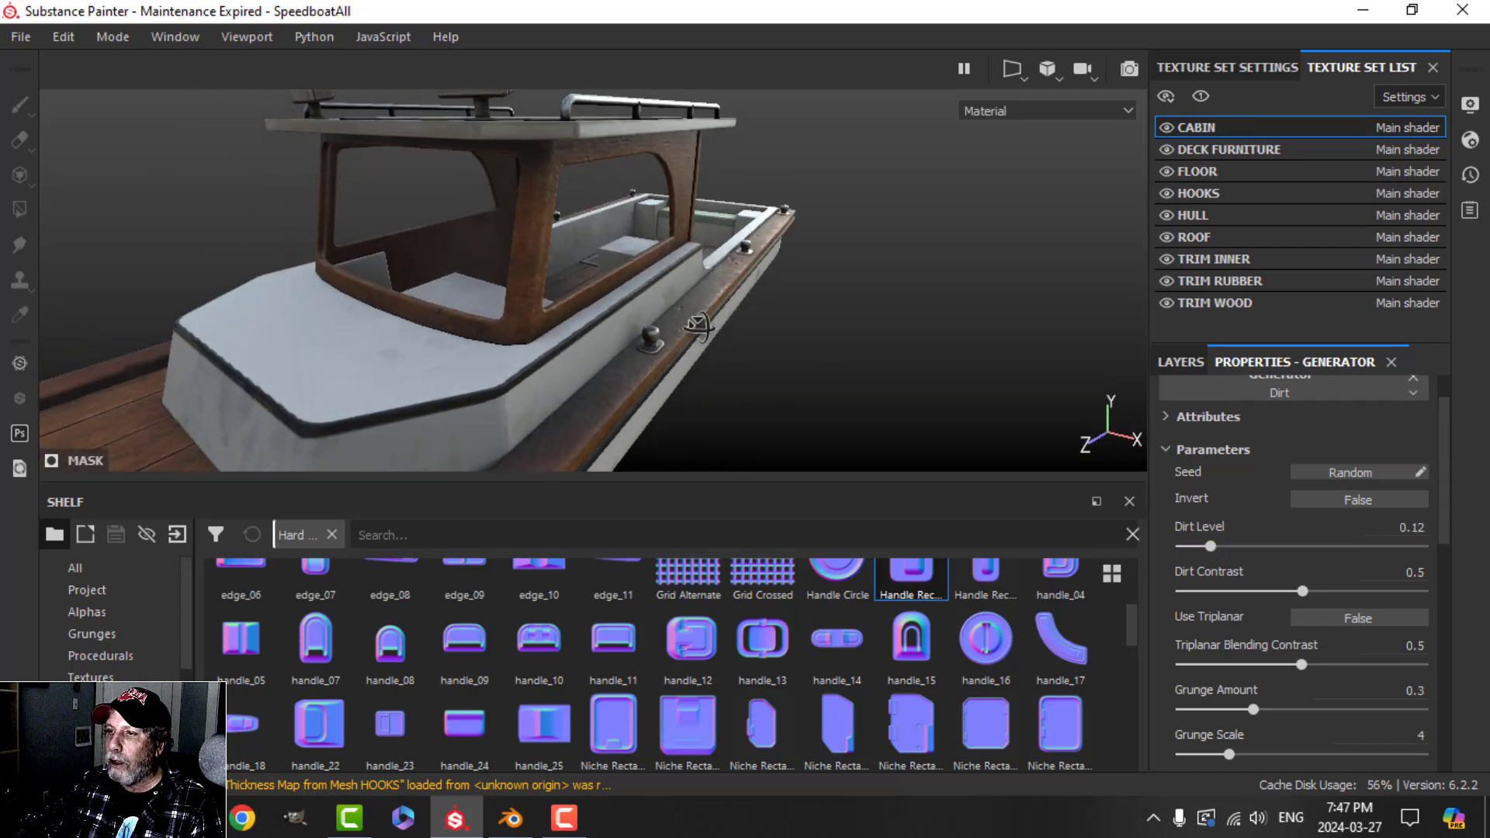
- Examine the wooden foredeck, trim, cleats and hull side up close and from farther away
click(1181, 363)
alt+drag(649, 305, 585, 342)
alt+middle_drag(501, 361, 640, 275)
alt+drag(497, 317, 497, 280)
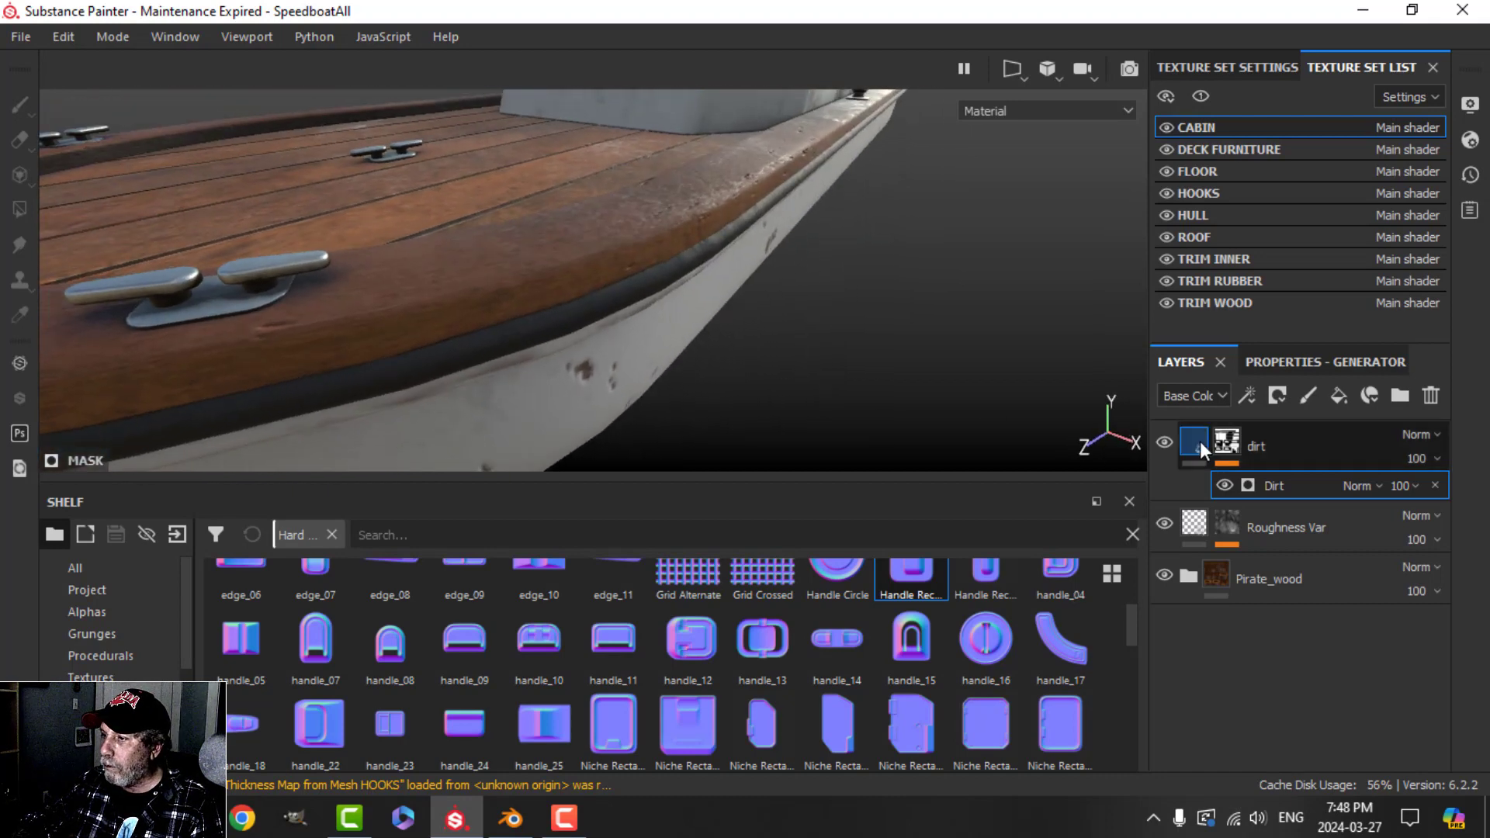
click(1197, 440)
scroll(590, 329, down, 5)
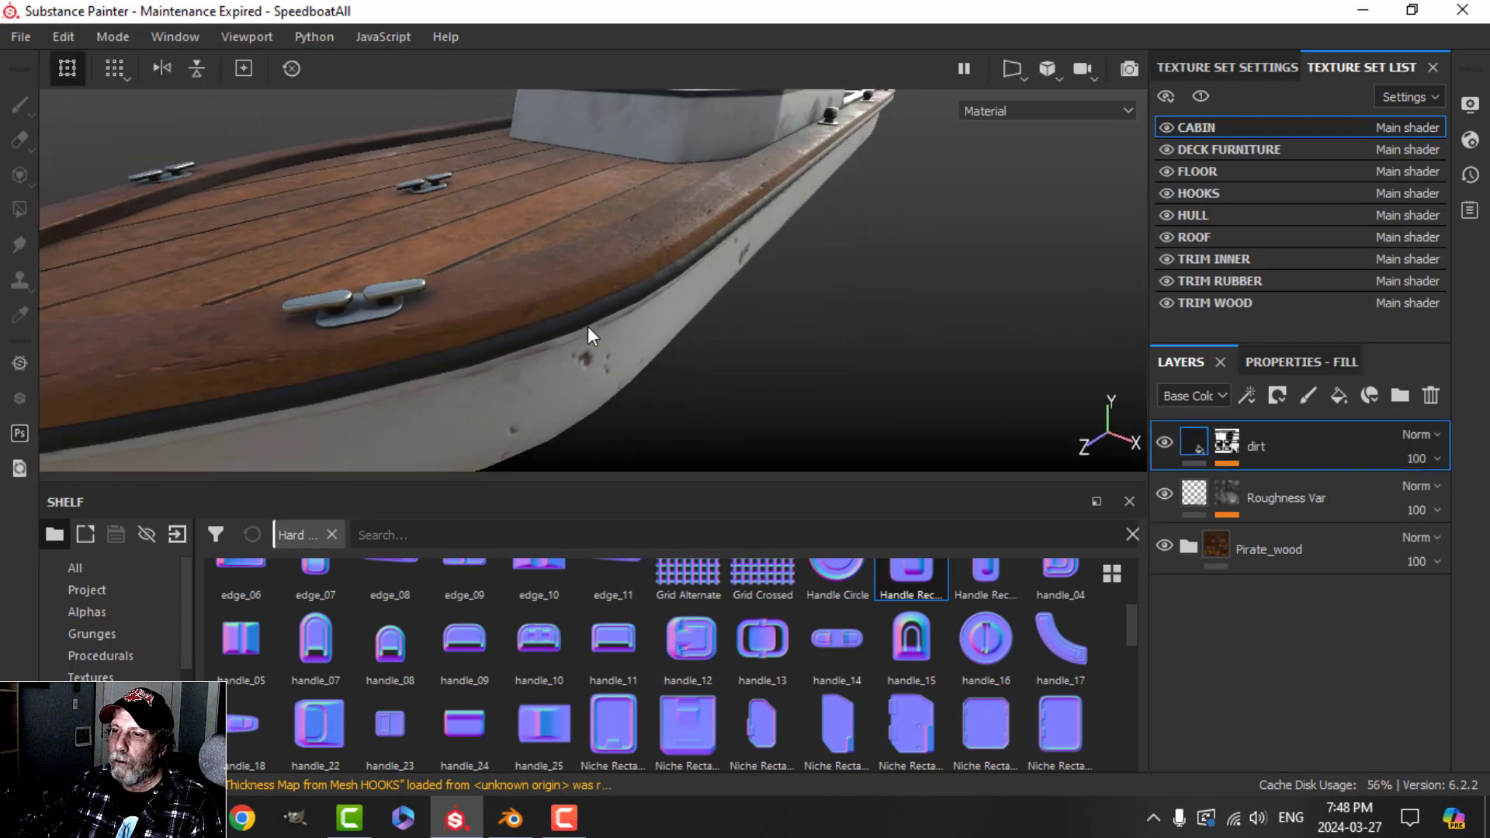
alt+middle_drag(606, 351, 546, 323)
mouse_move(565, 320)
alt+mouse_down()
mouse_move(550, 344)
mouse_move(553, 332)
alt+mouse_up()
- Try a copy of the cabin's dirt layer above Roughness Var in TRIM WOOD
right_click(1290, 444)
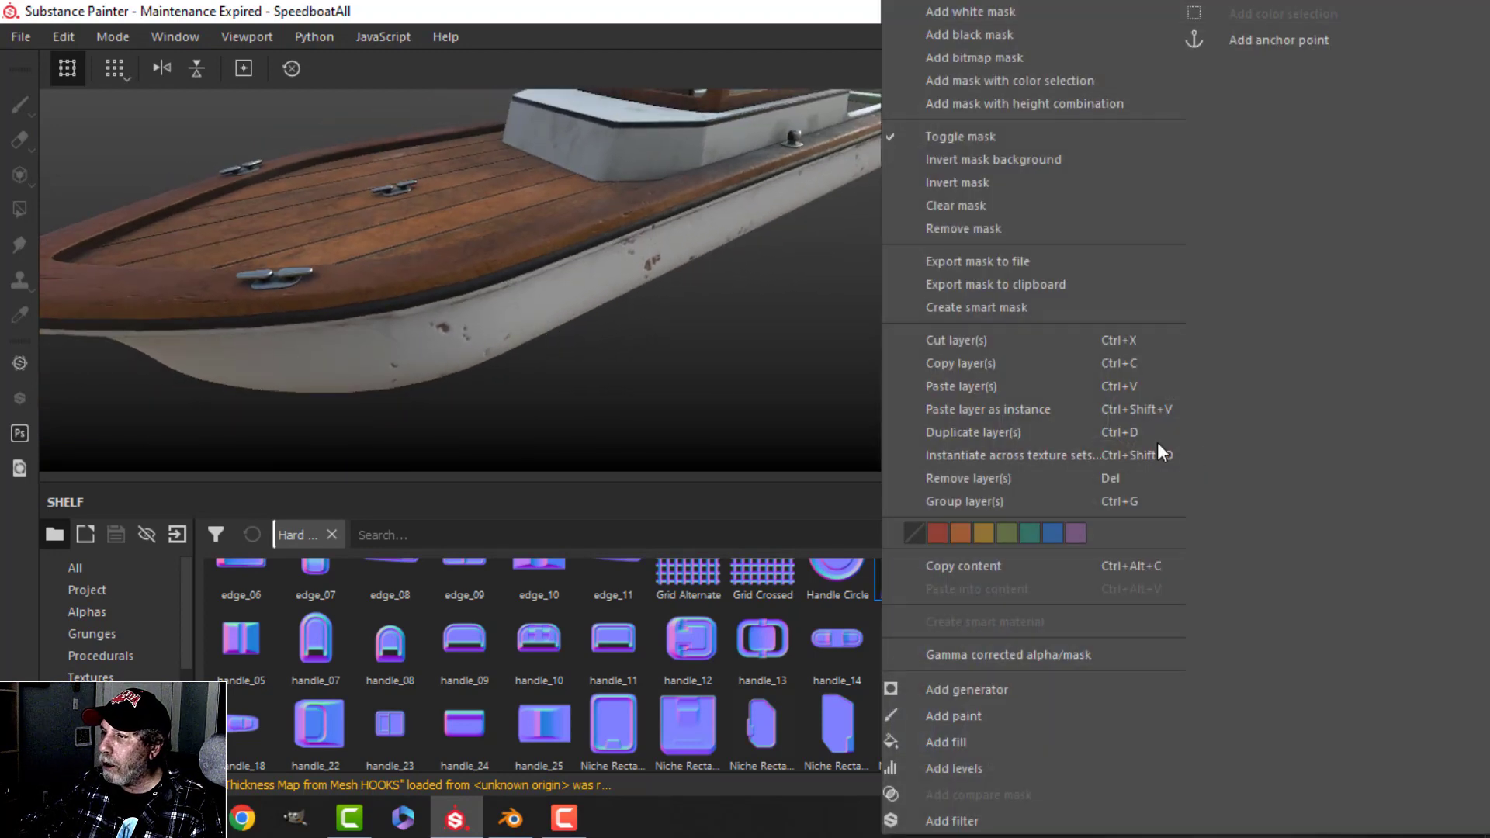
click(956, 371)
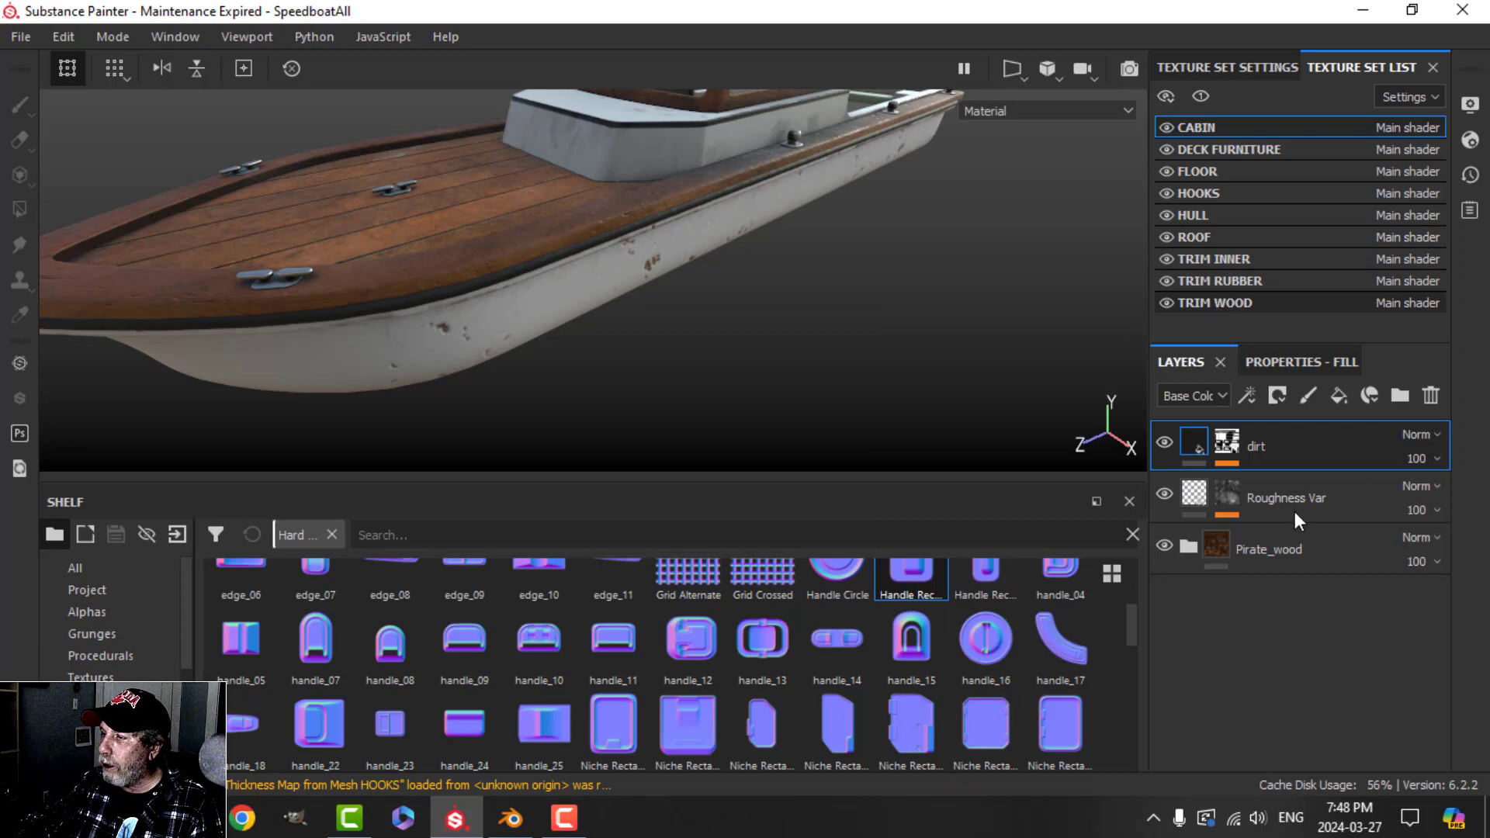
click(1191, 494)
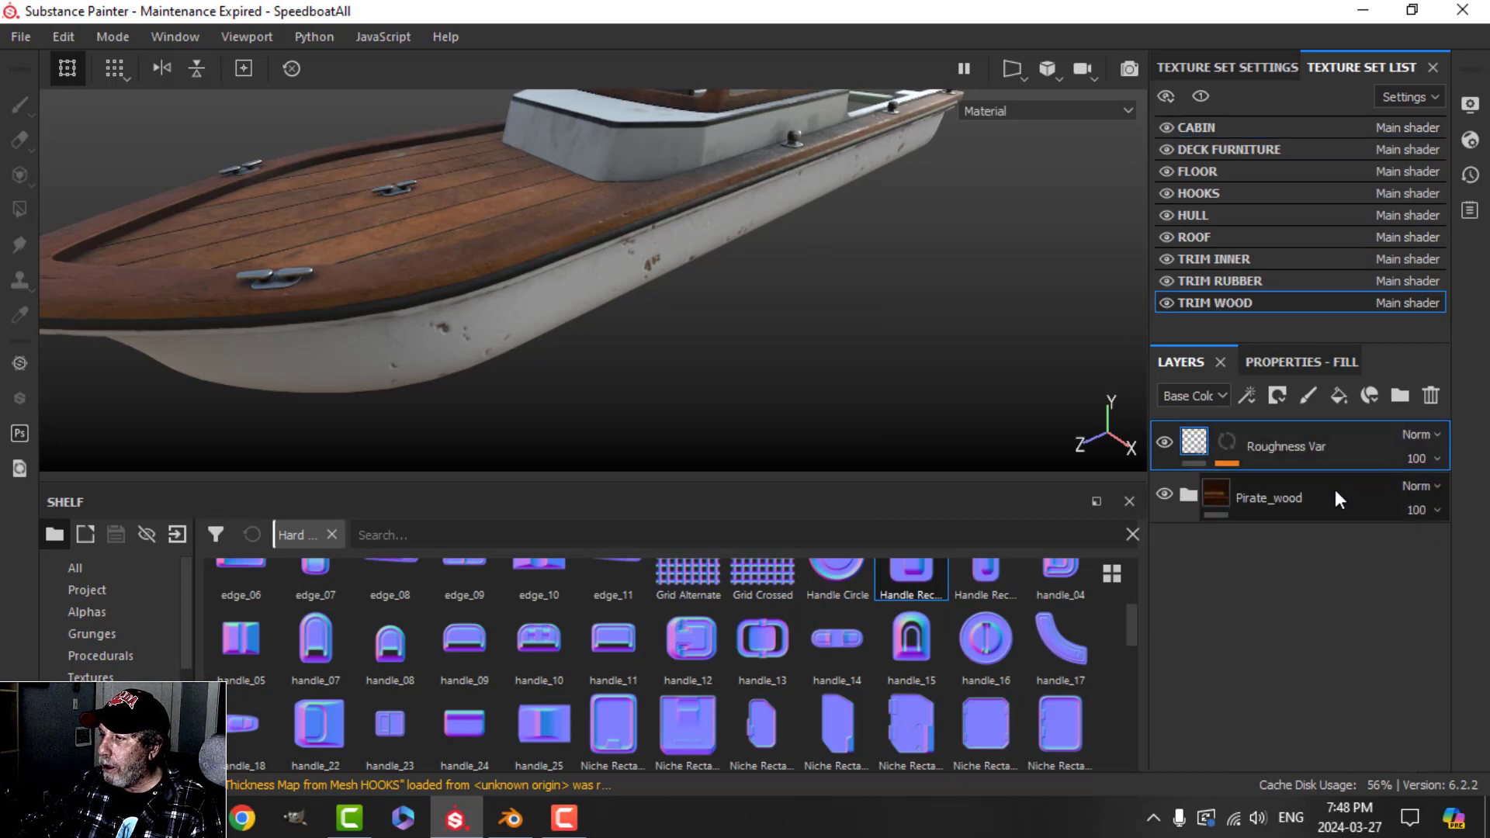
right_click(1242, 594)
click(981, 384)
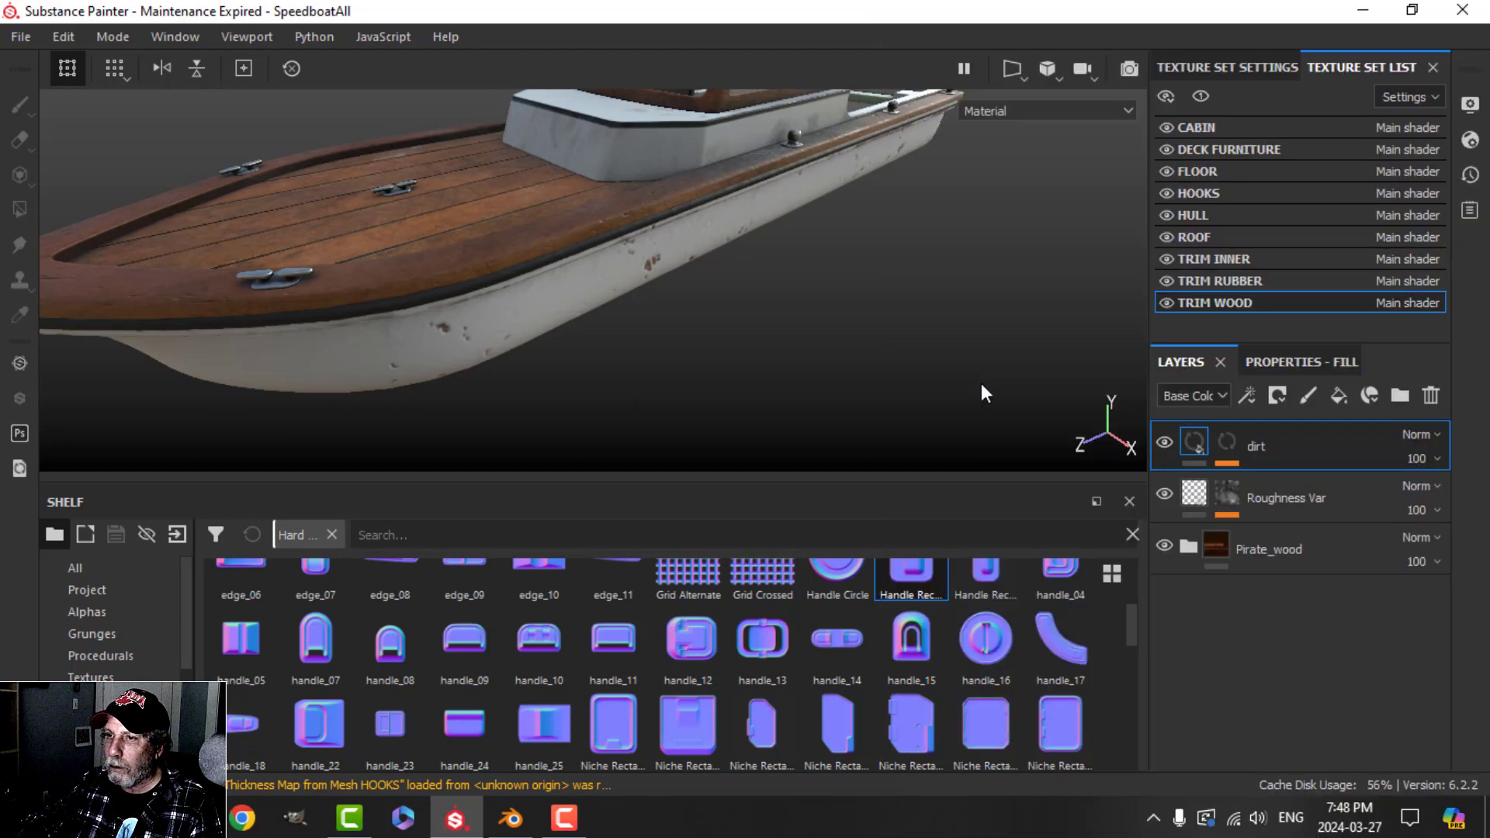
click(1430, 395)
- Maximize the viewport and change the environment map to Bonifacio Street
alt+drag(441, 178, 652, 323)
key(Tab)
alt+drag(868, 385, 771, 392)
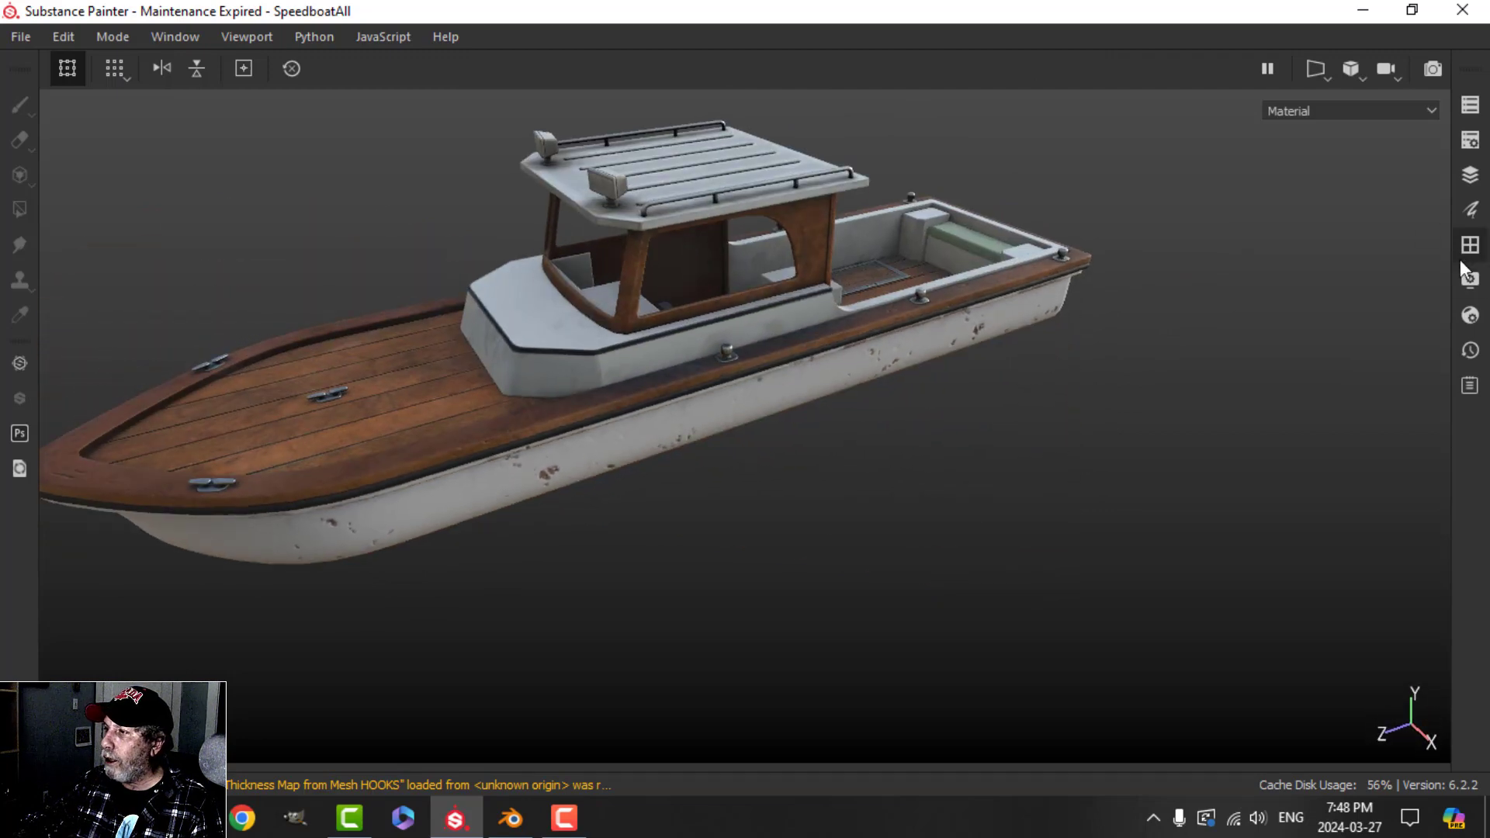
click(1470, 278)
click(1226, 457)
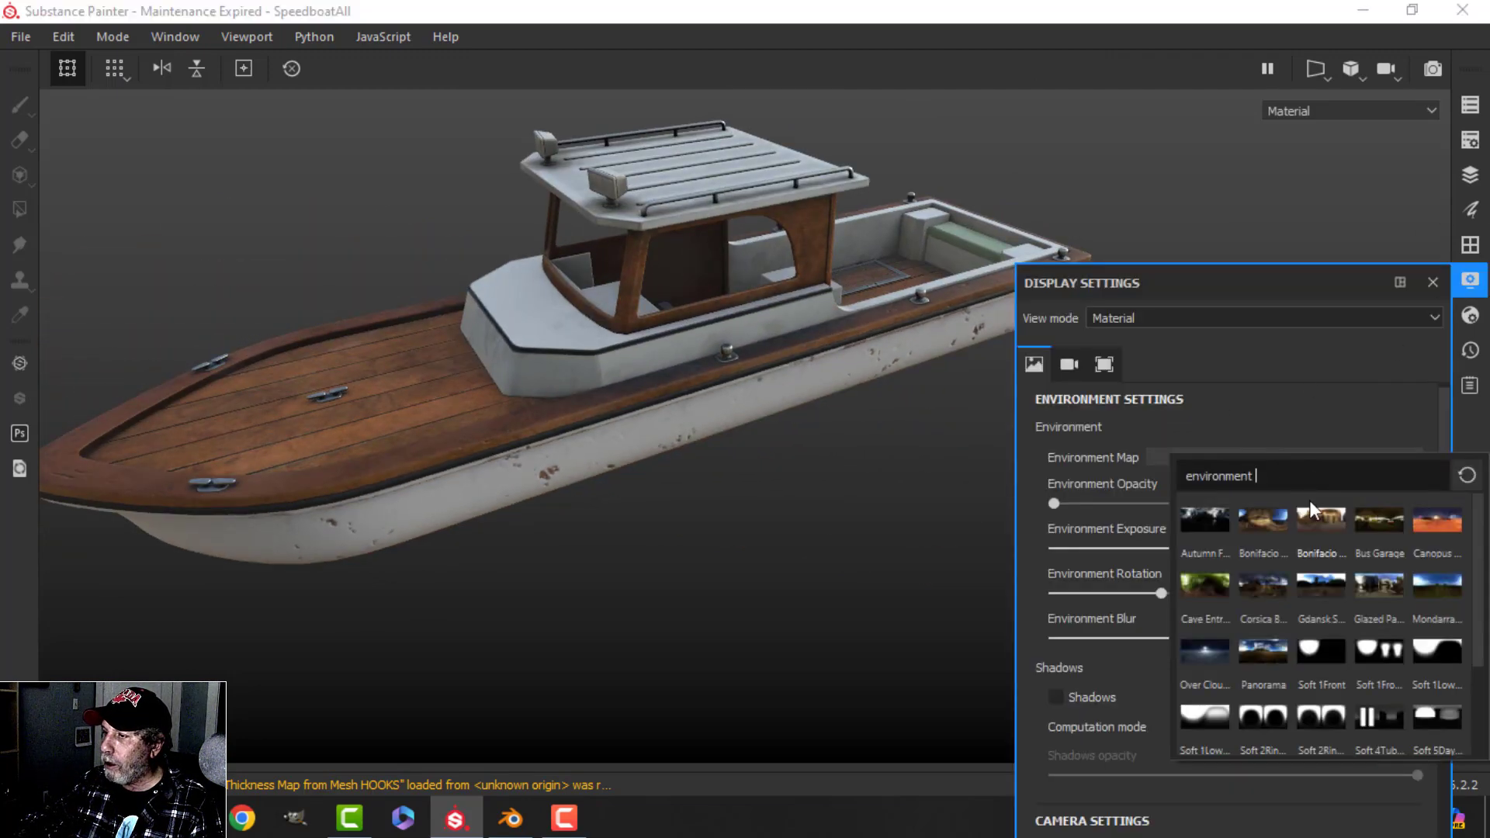
click(1317, 516)
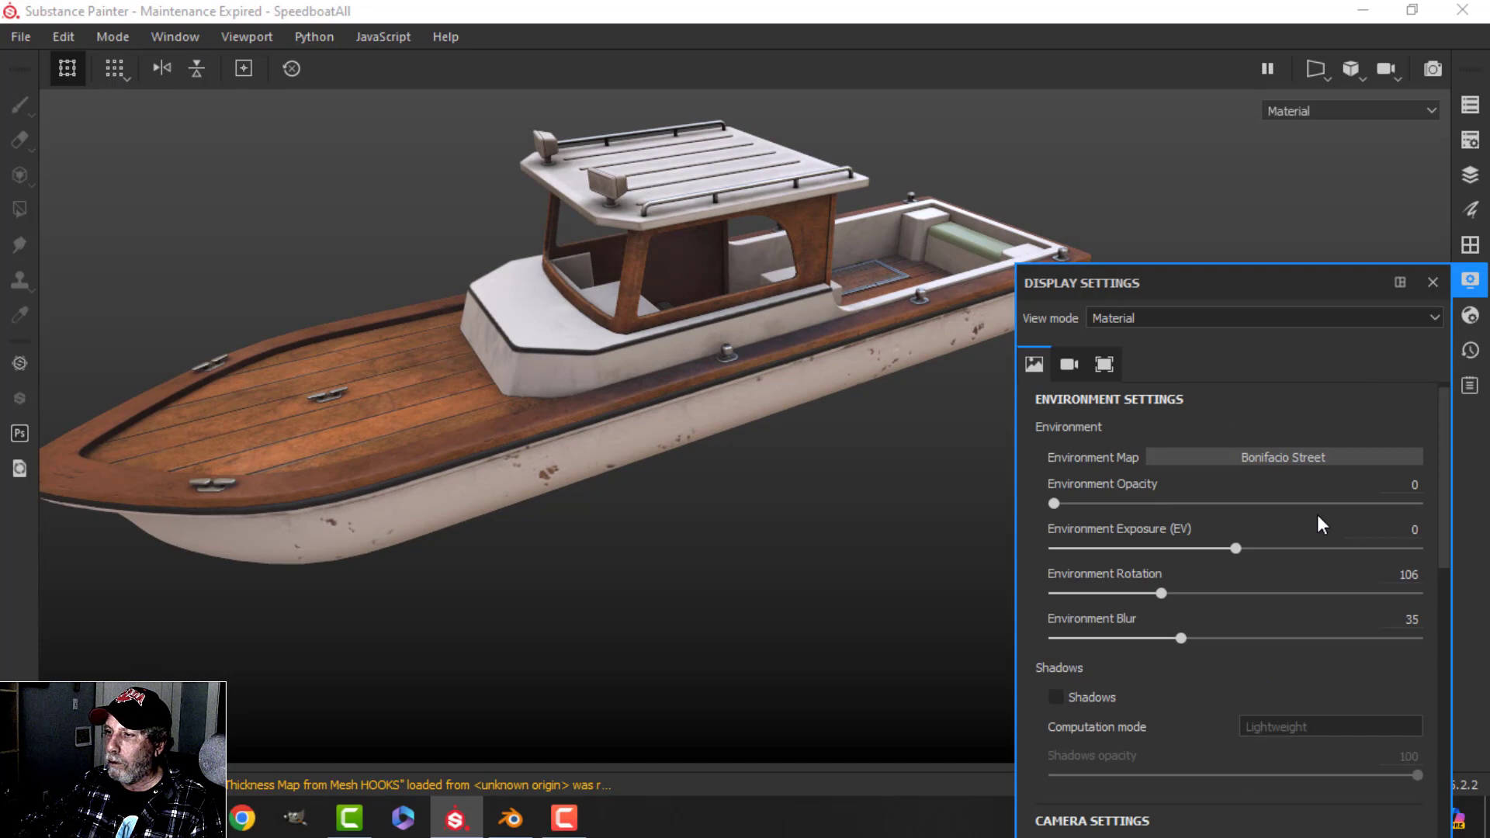
click(1469, 279)
- Examine the boat's cabin, roof, foredeck and hull side under the new environment lighting
alt+drag(970, 449, 823, 466)
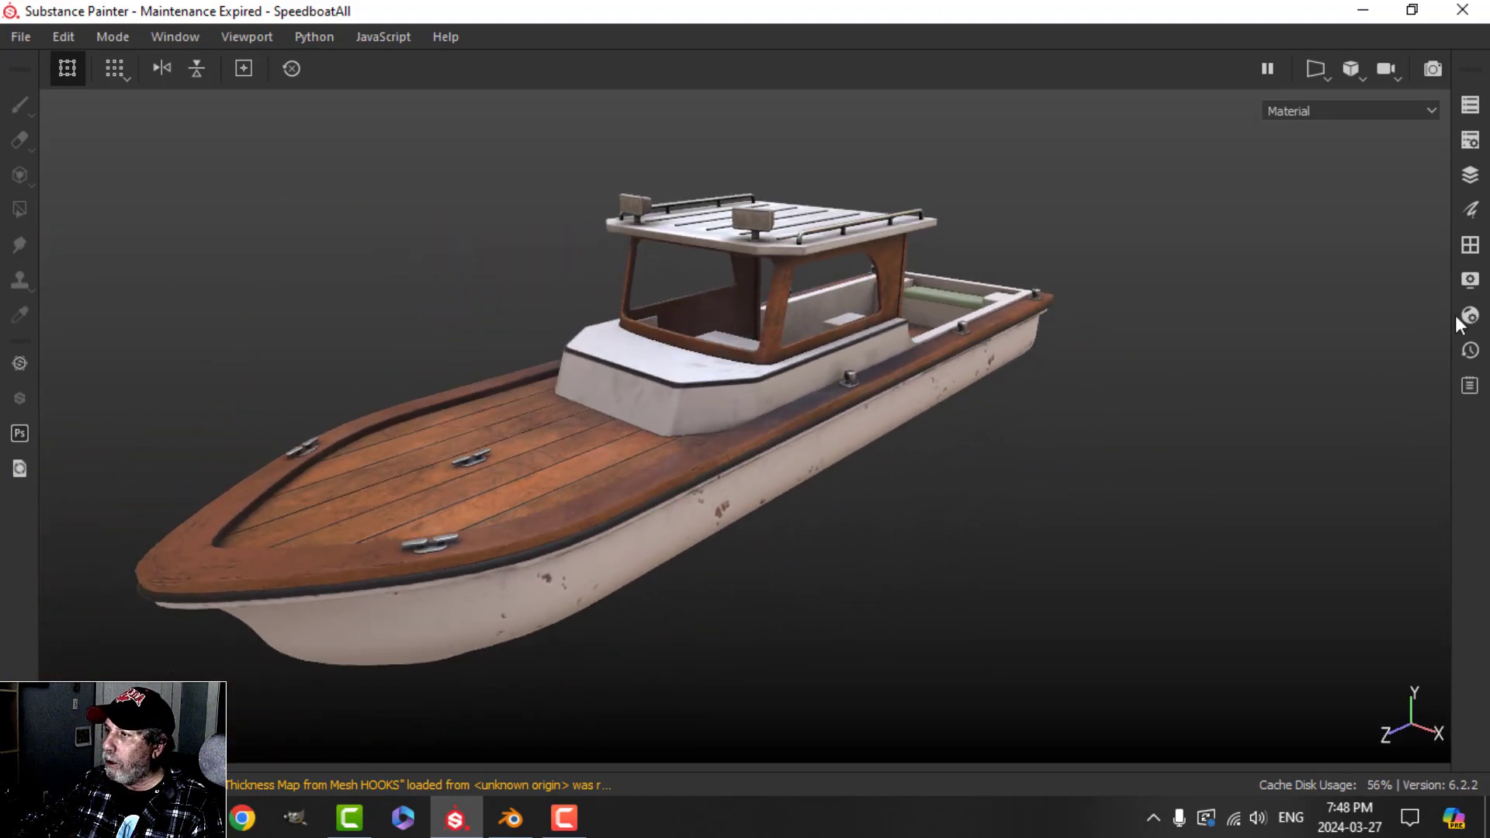
alt+drag(993, 394, 947, 403)
scroll(950, 400, up, 2)
alt+middle_drag(950, 400, 938, 474)
scroll(868, 425, down, 1)
scroll(711, 299, up, 3)
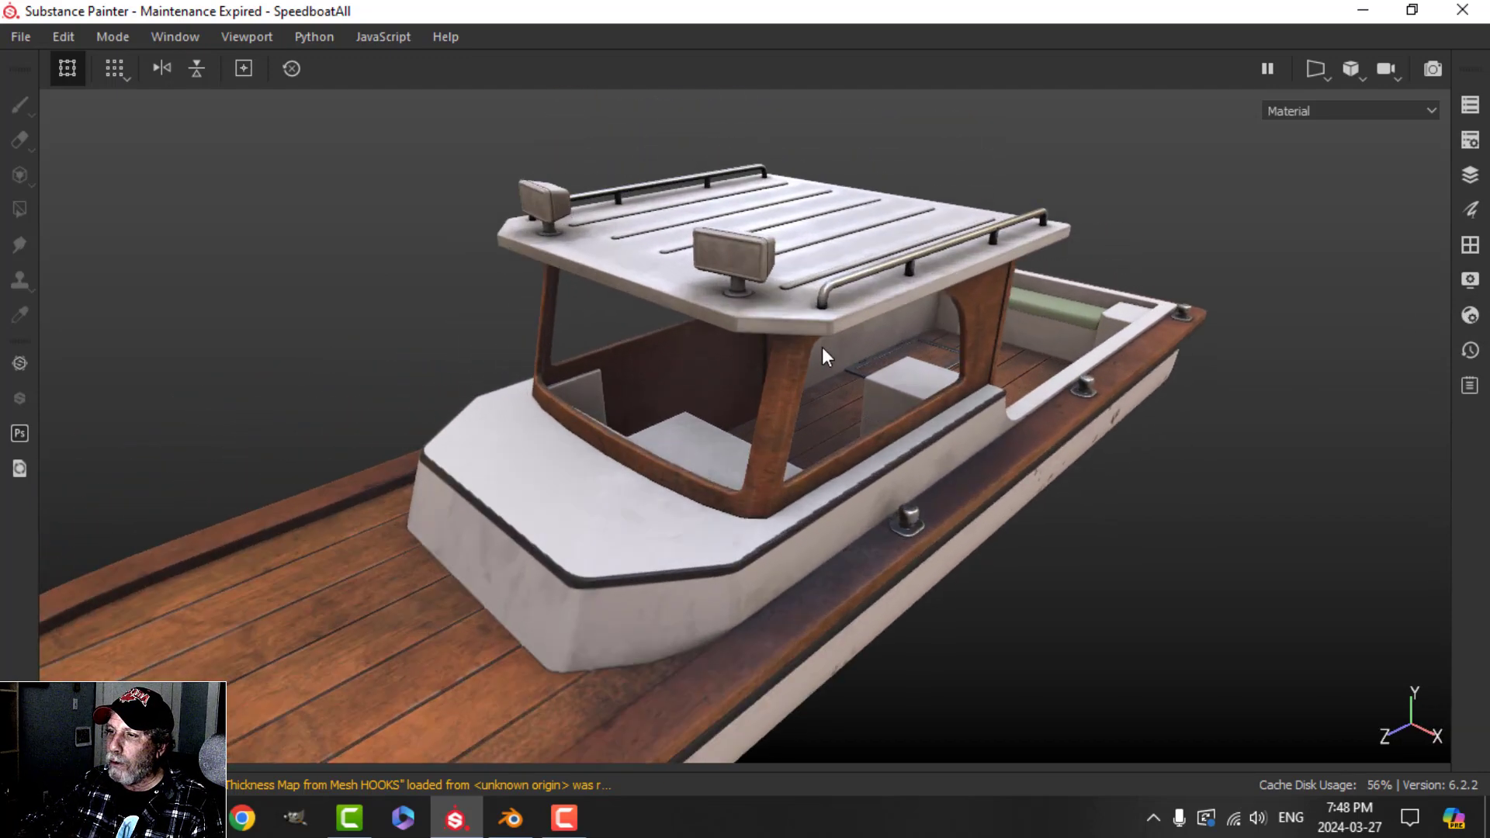
scroll(847, 485, down, 3)
alt+drag(847, 485, 957, 394)
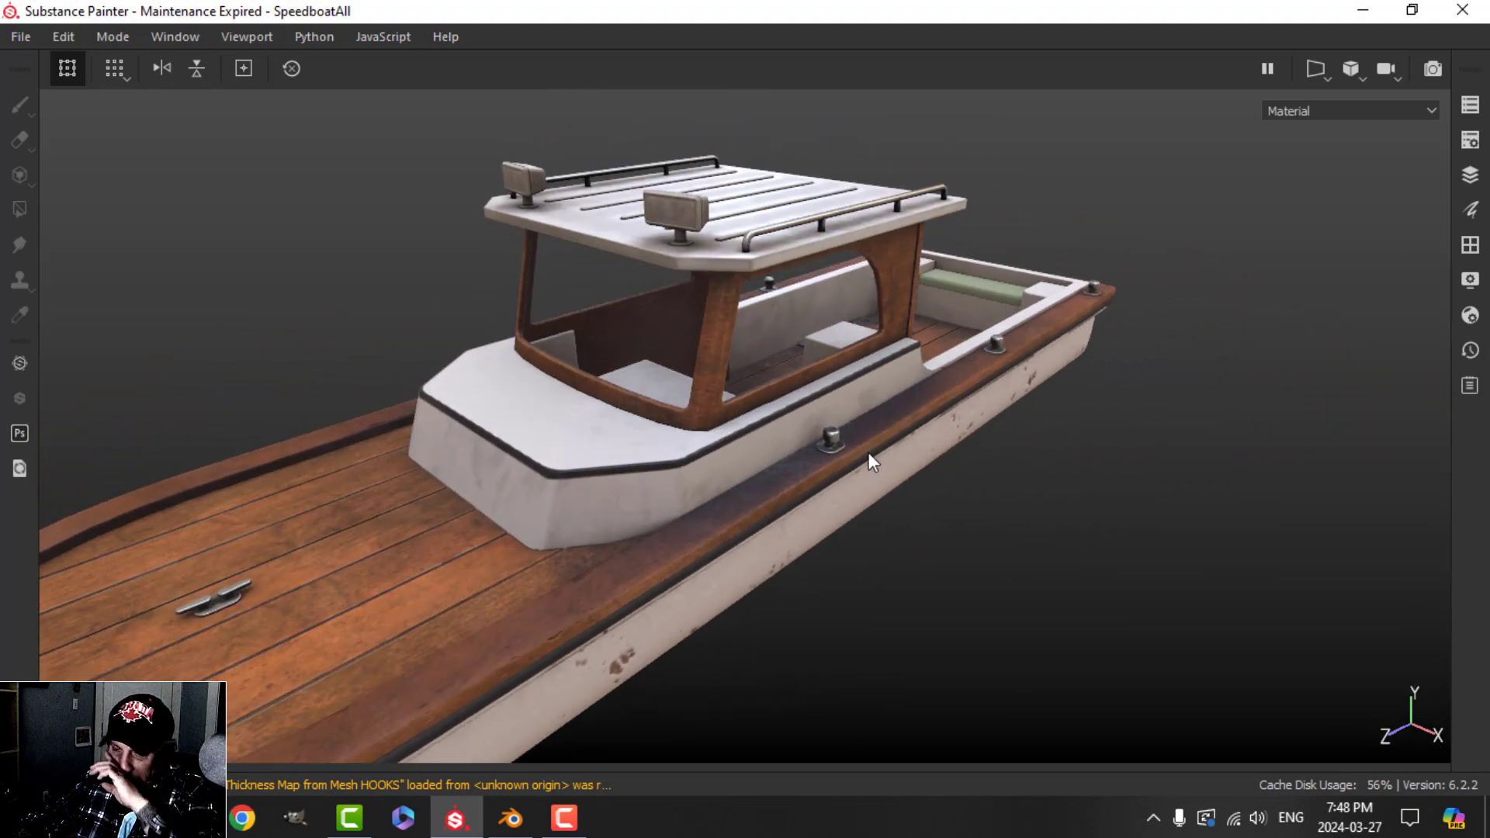
scroll(532, 606, up, 2)
alt+drag(532, 606, 649, 475)
scroll(840, 514, down, 2)
mouse_move(840, 514)
alt+mouse_down()
mouse_move(975, 501)
mouse_move(857, 520)
alt+mouse_up()
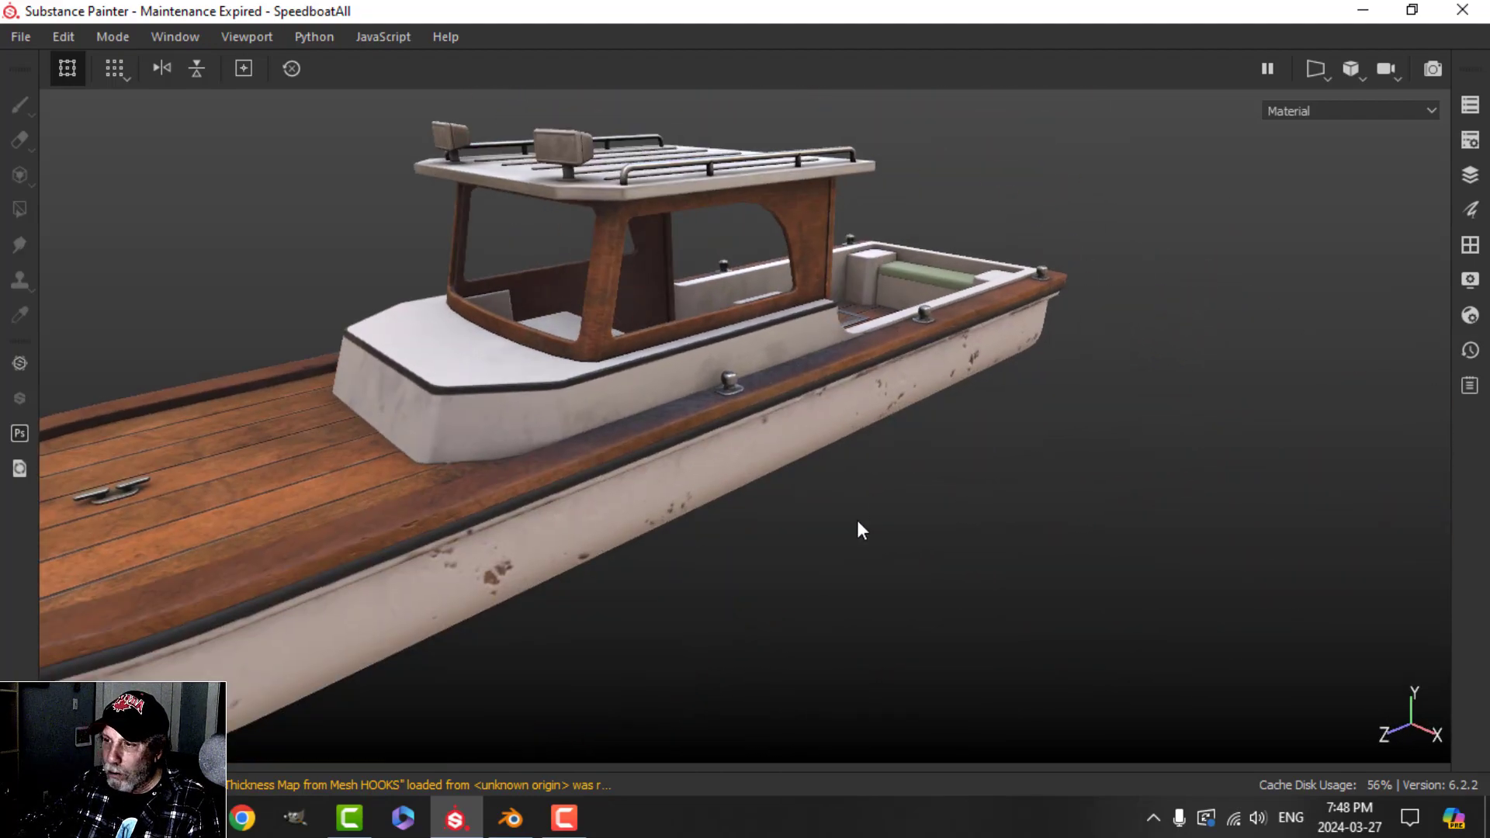
key(Tab)
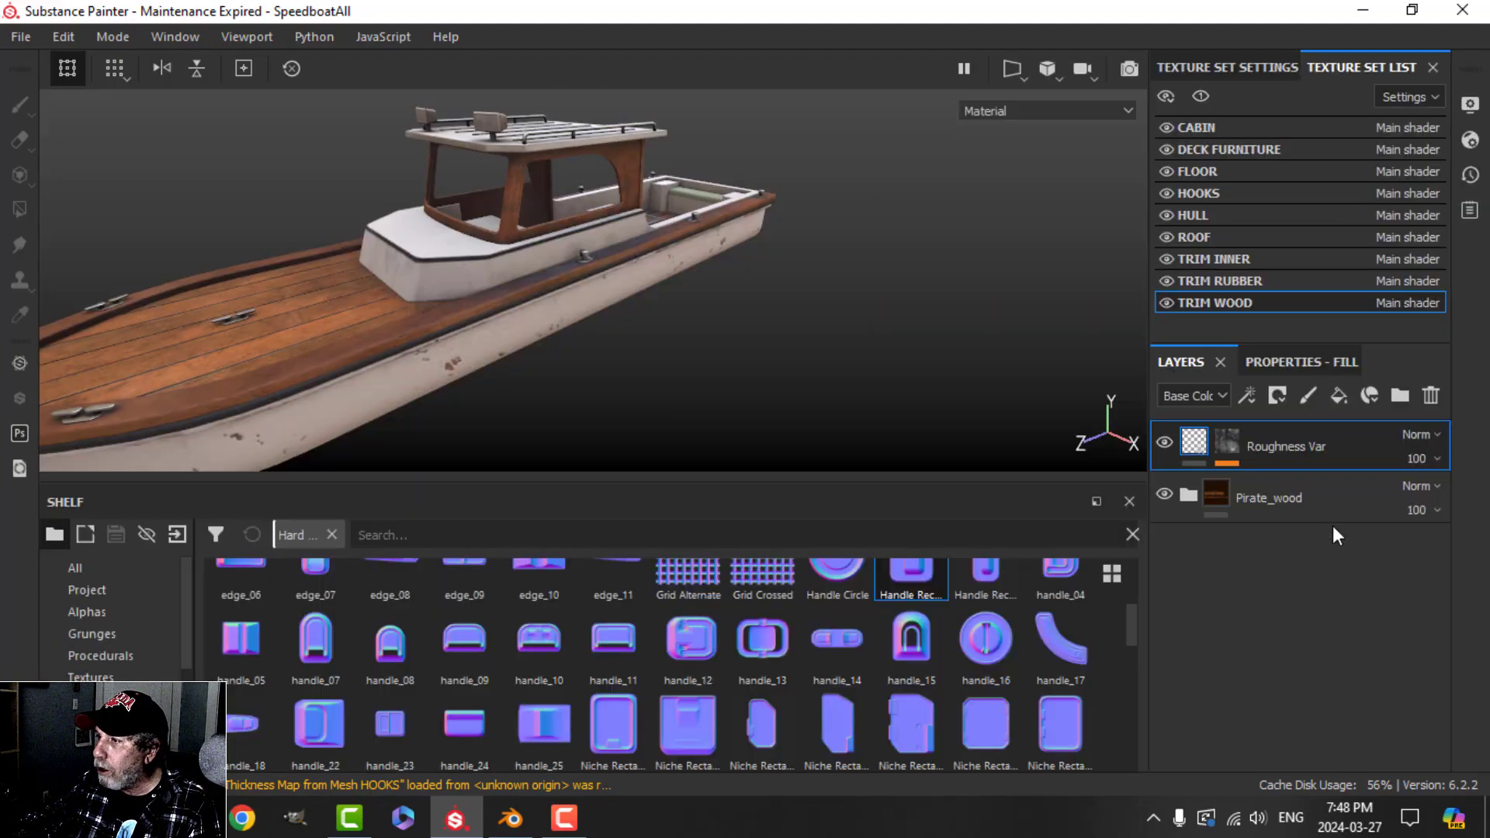
- Add a fill layer above the Plastic Dusty folder in TRIM INNER with only its rough channel enabled
click(1214, 261)
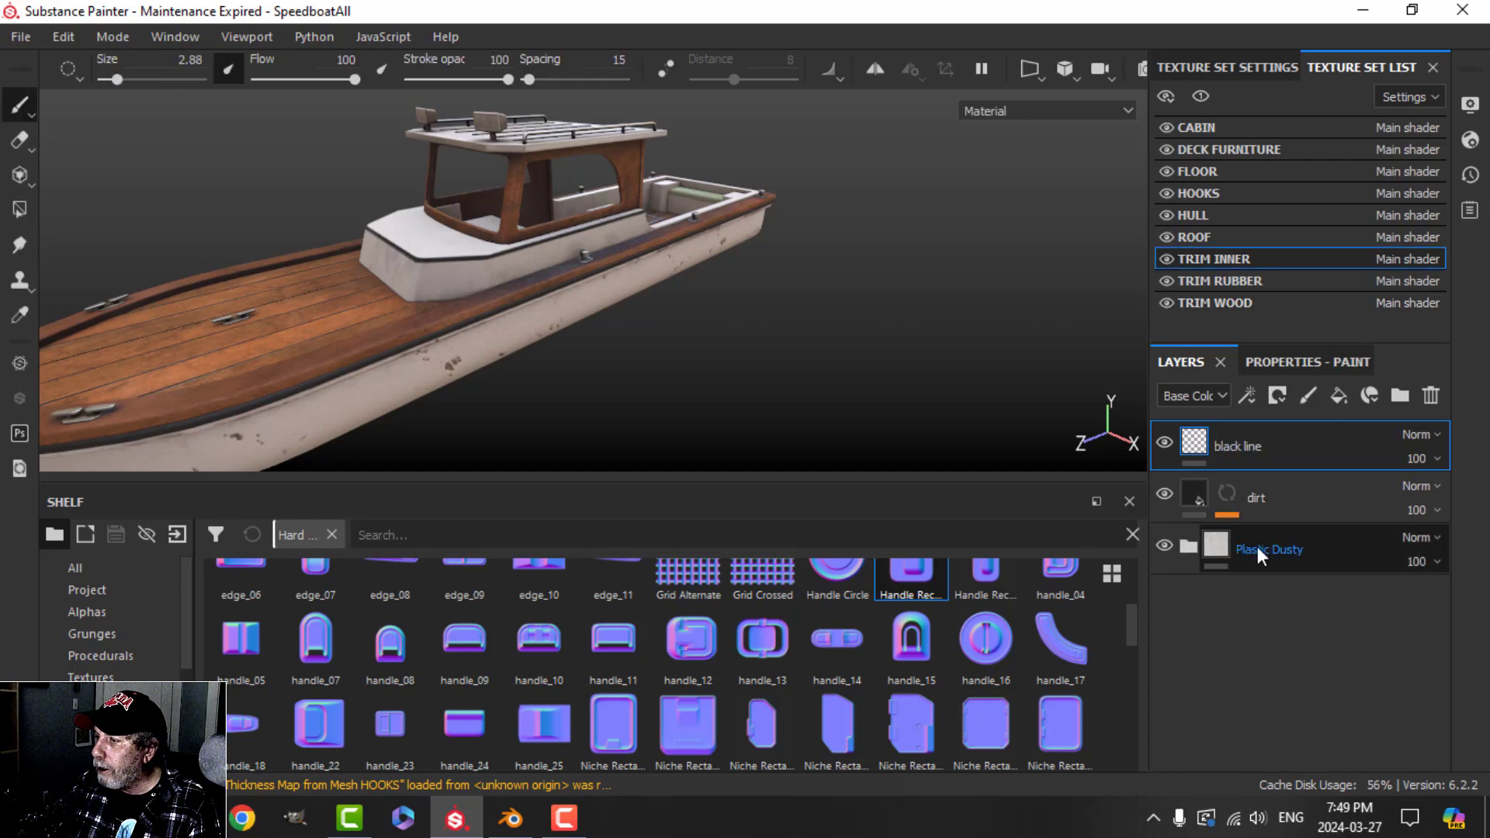
click(1188, 546)
scroll(1372, 604, down, 1)
scroll(1372, 606, up, 1)
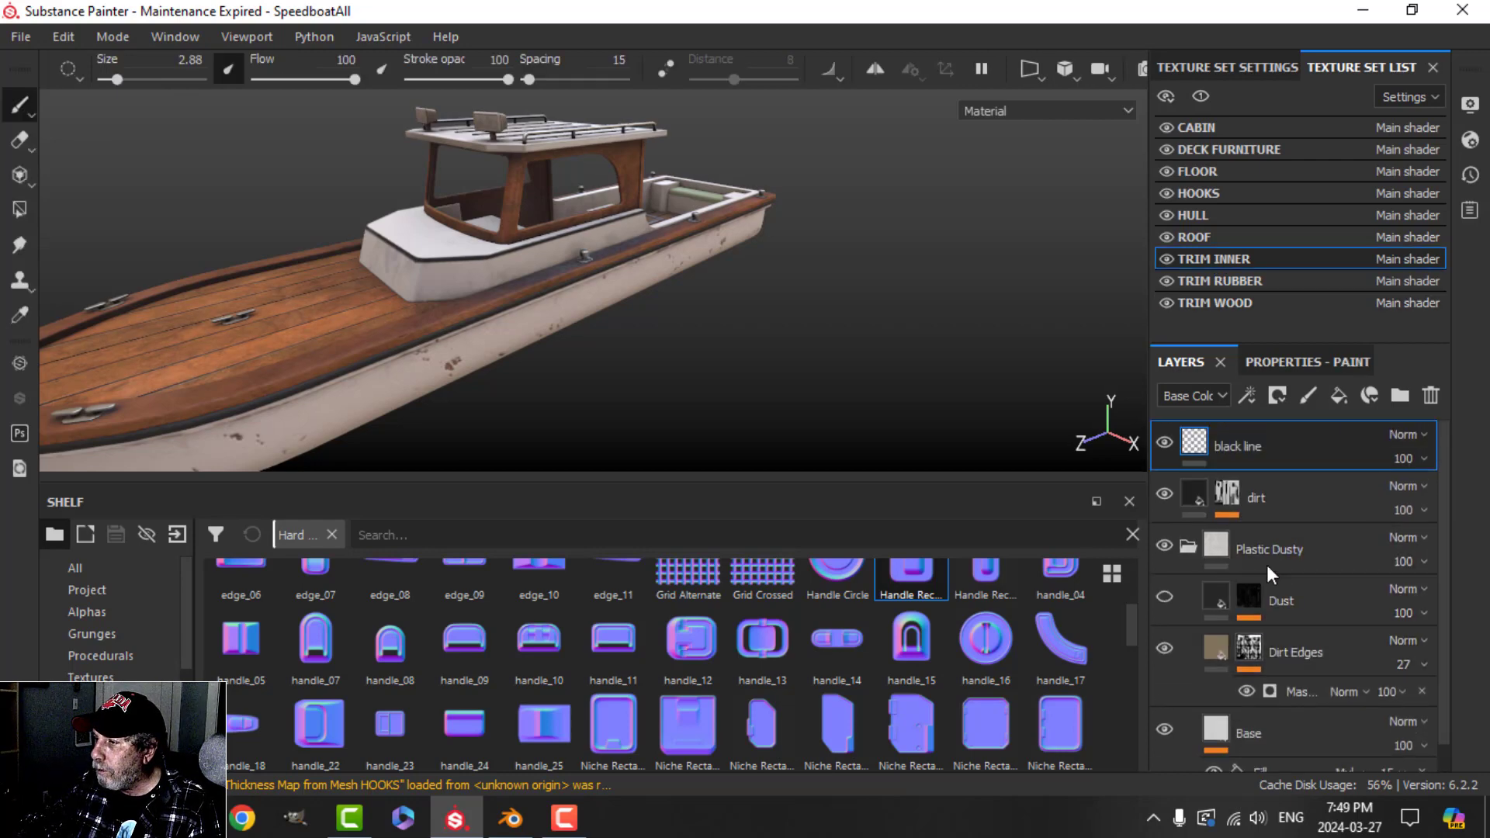
click(1188, 546)
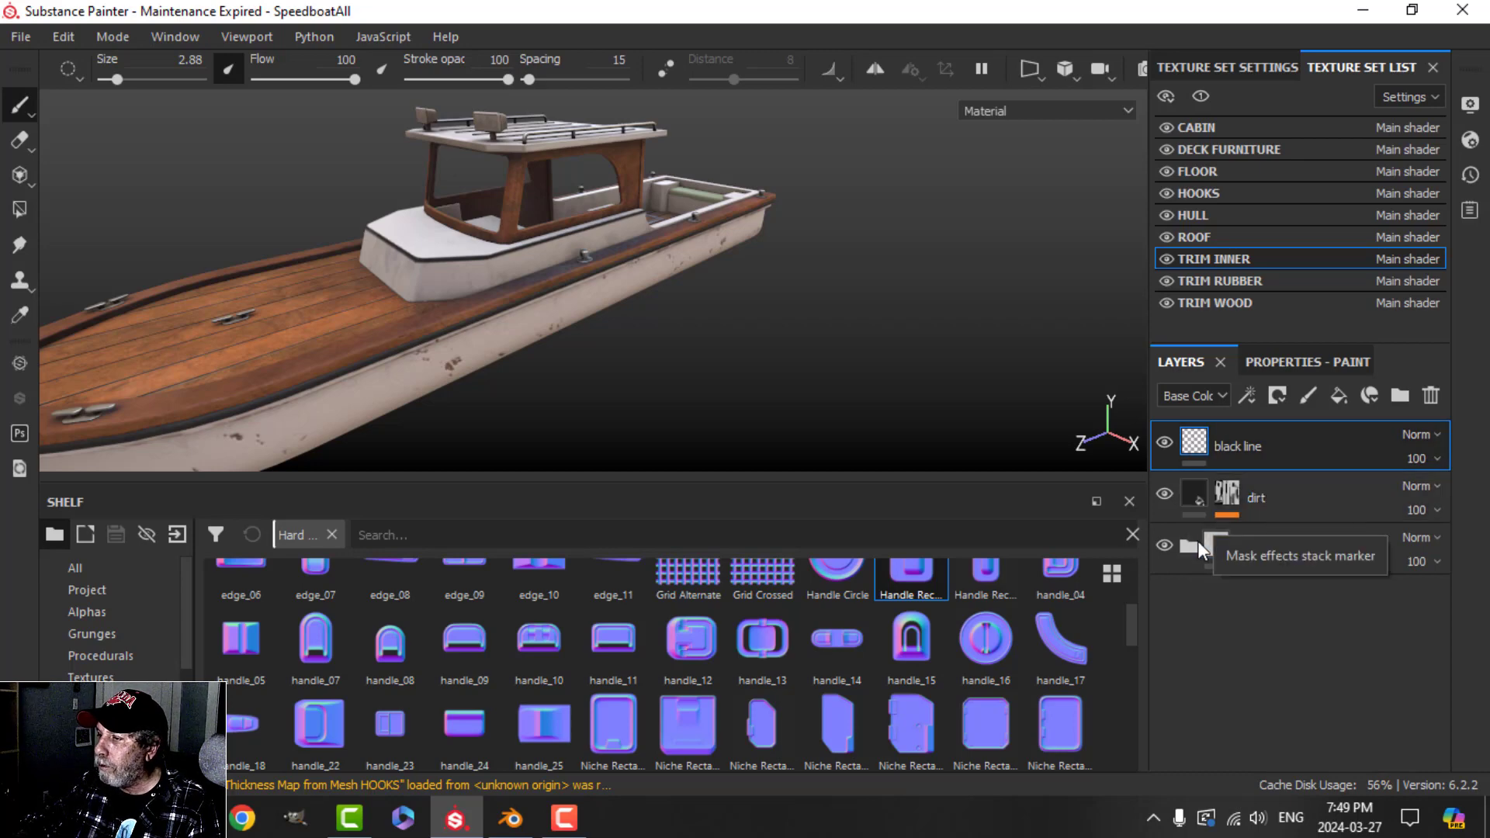
click(1267, 543)
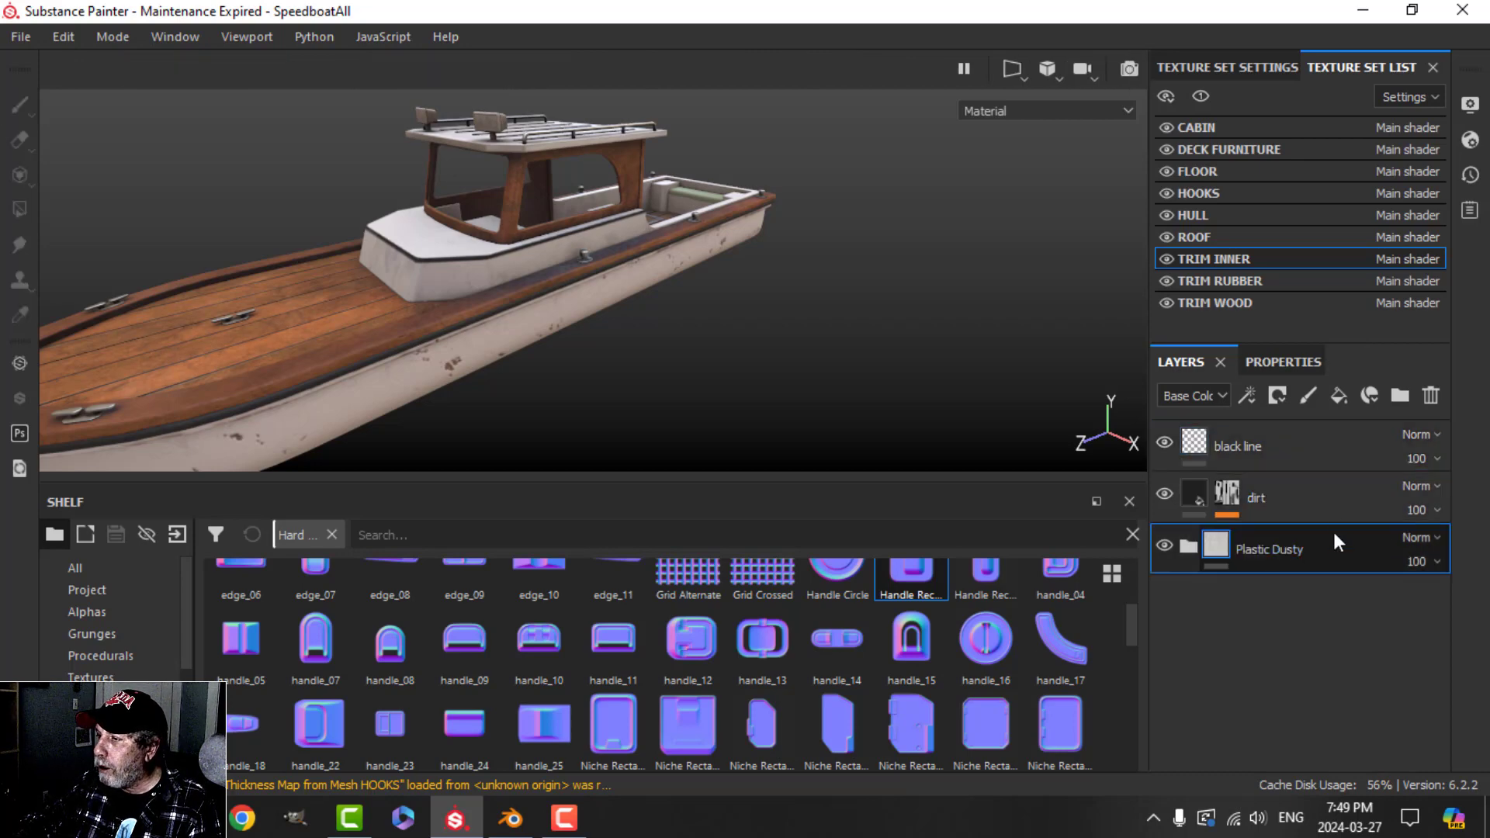
click(1339, 394)
click(1297, 359)
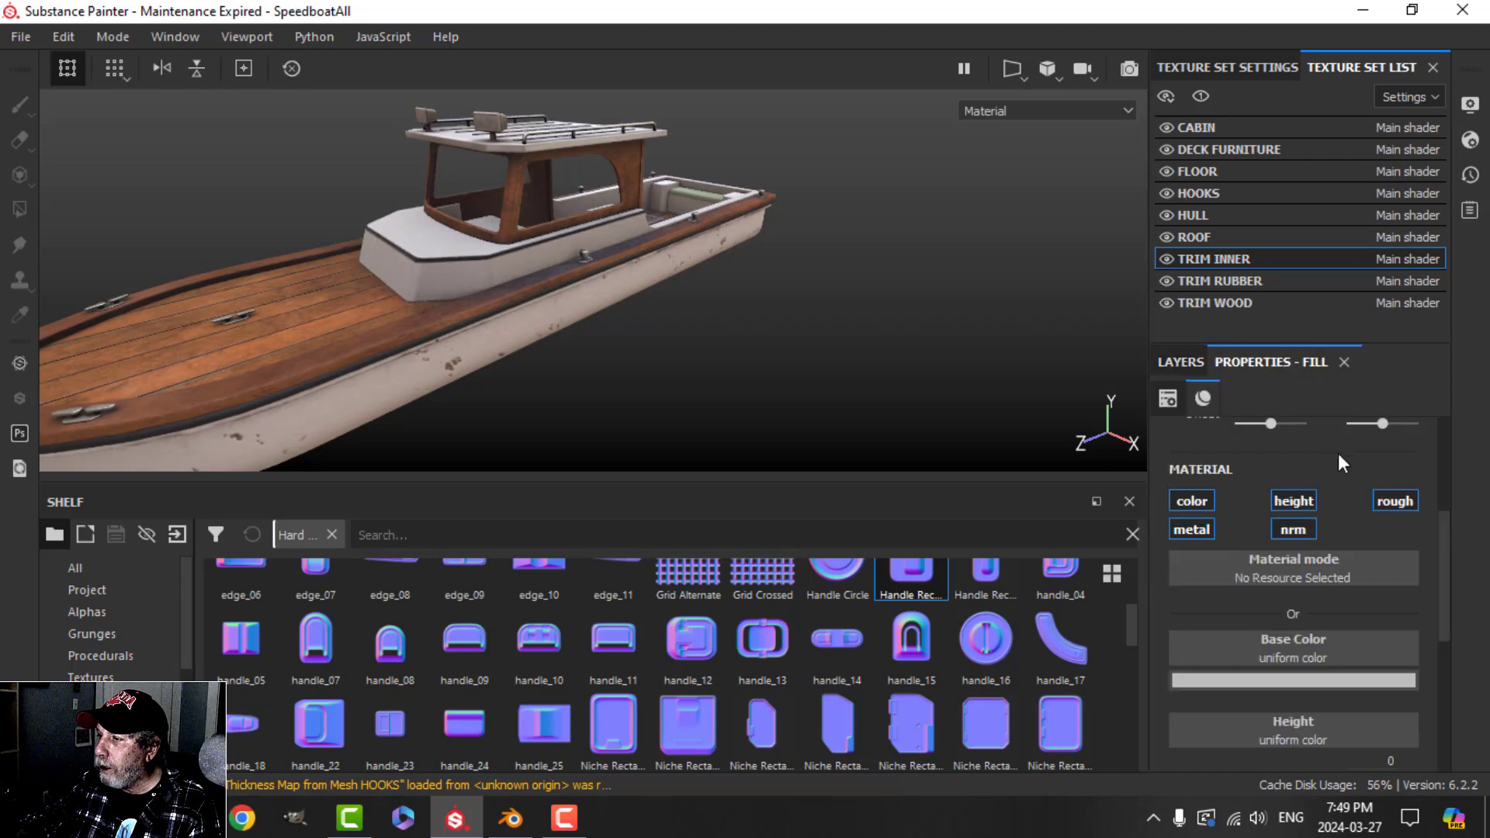
alt+click(1394, 500)
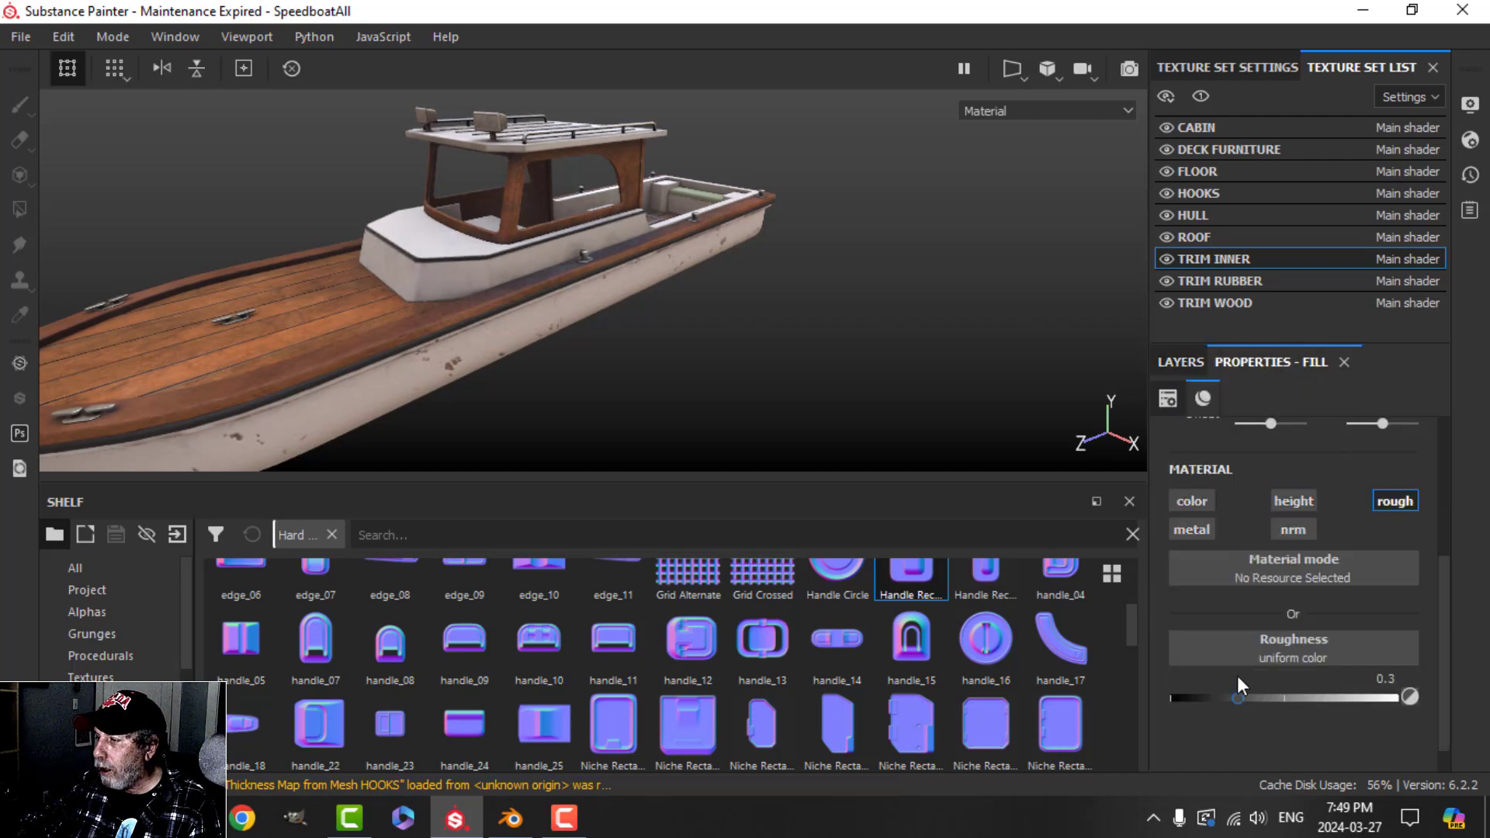
click(1181, 362)
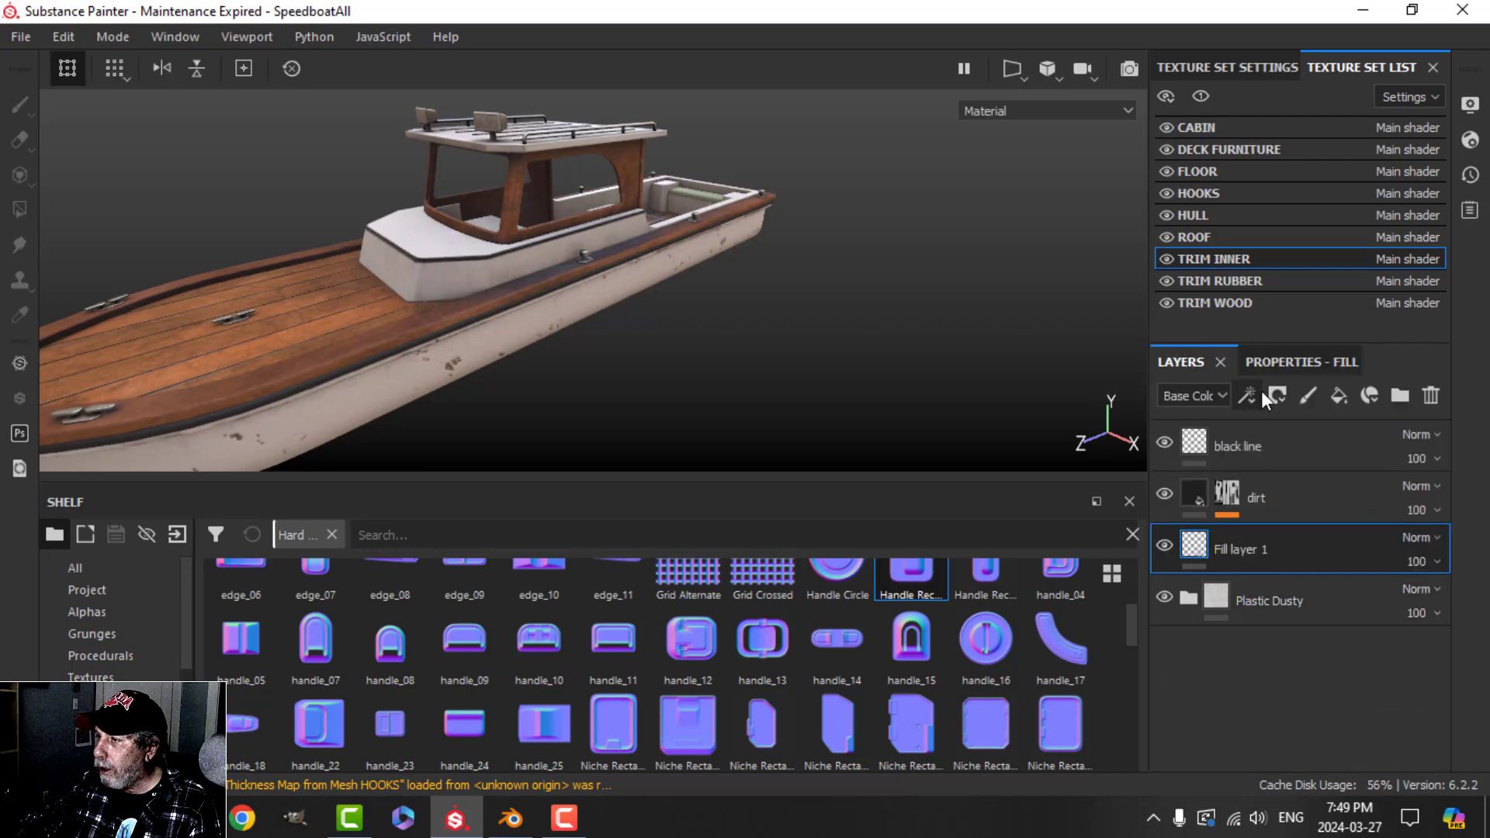
- Try a black mask on the rough-only fill layer, filled with the Grunge Fingerprints Smeared texture
click(1277, 396)
click(1312, 469)
click(1247, 394)
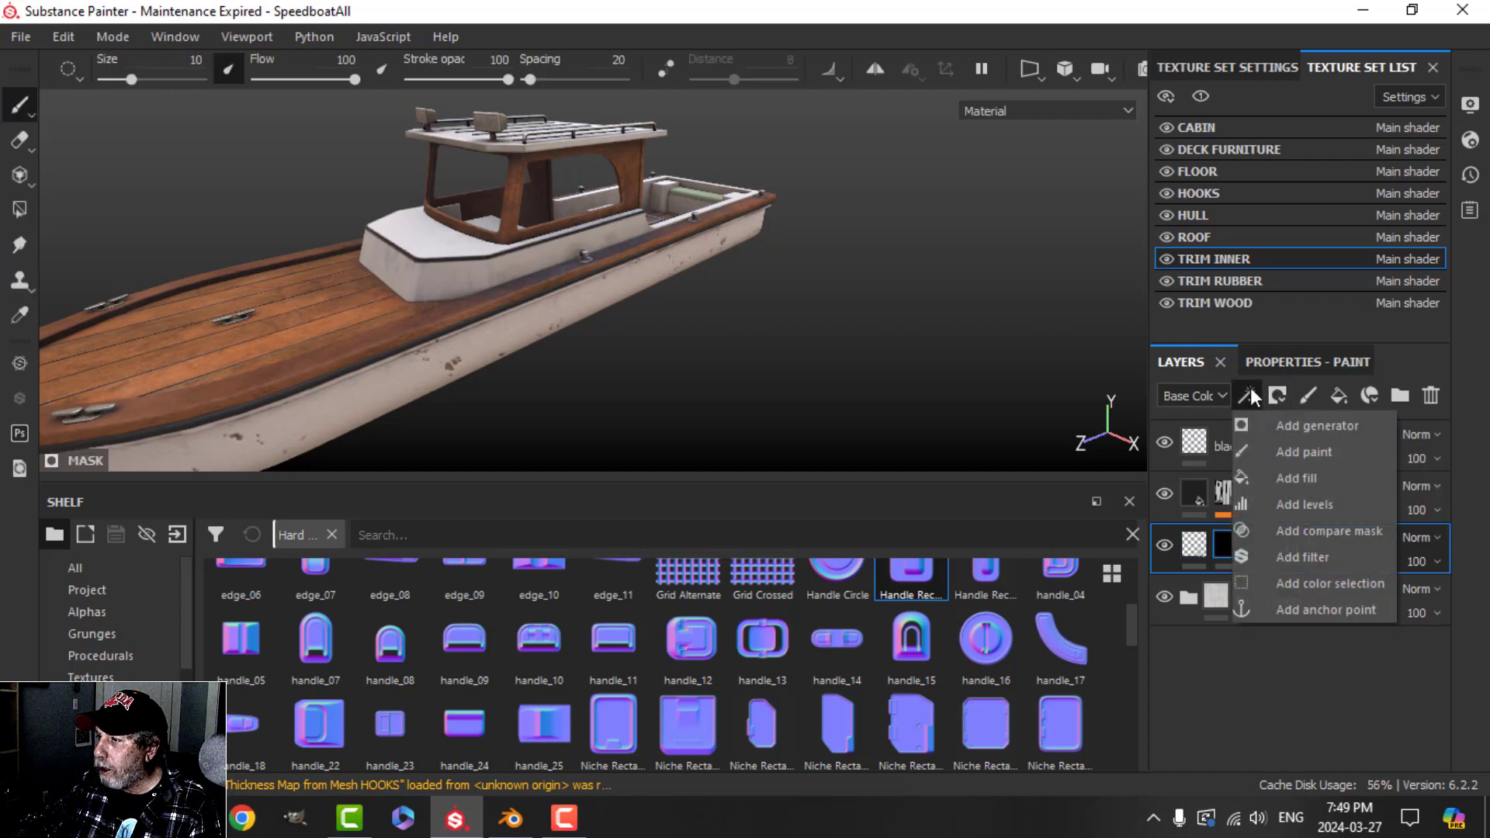
click(1301, 478)
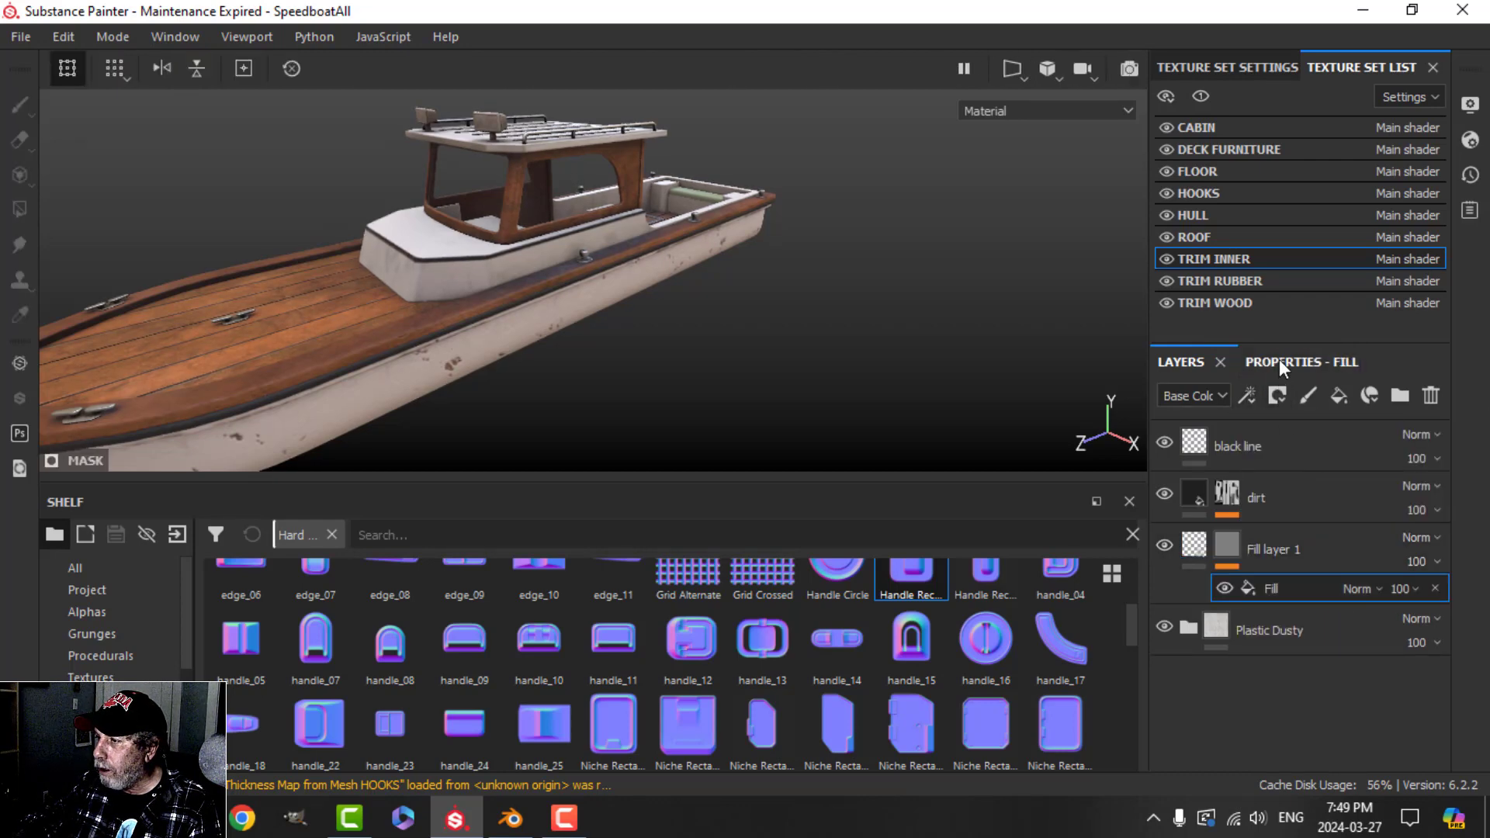
click(1279, 360)
click(1301, 500)
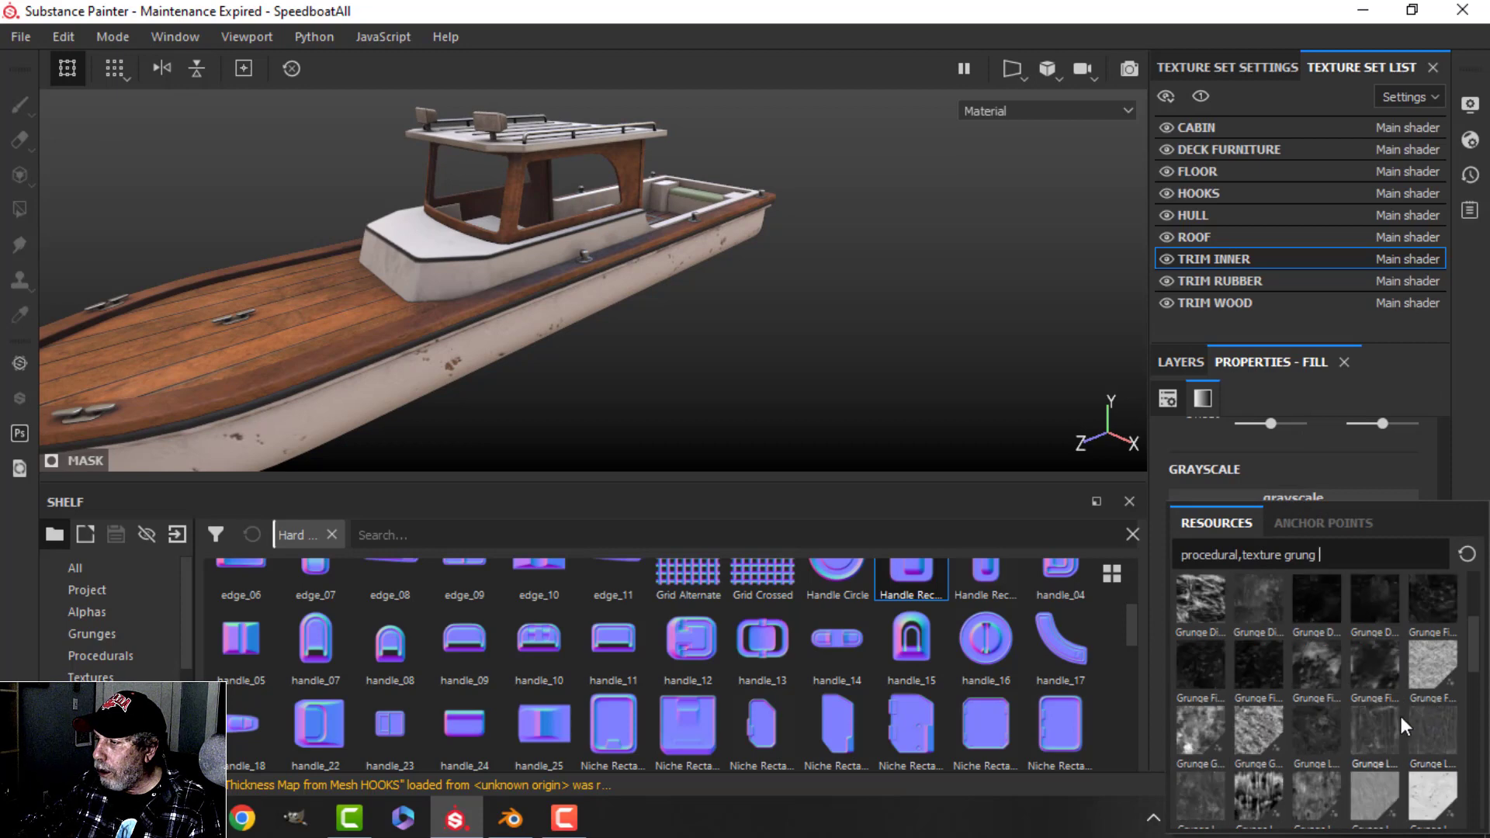
mouse_move(1316, 672)
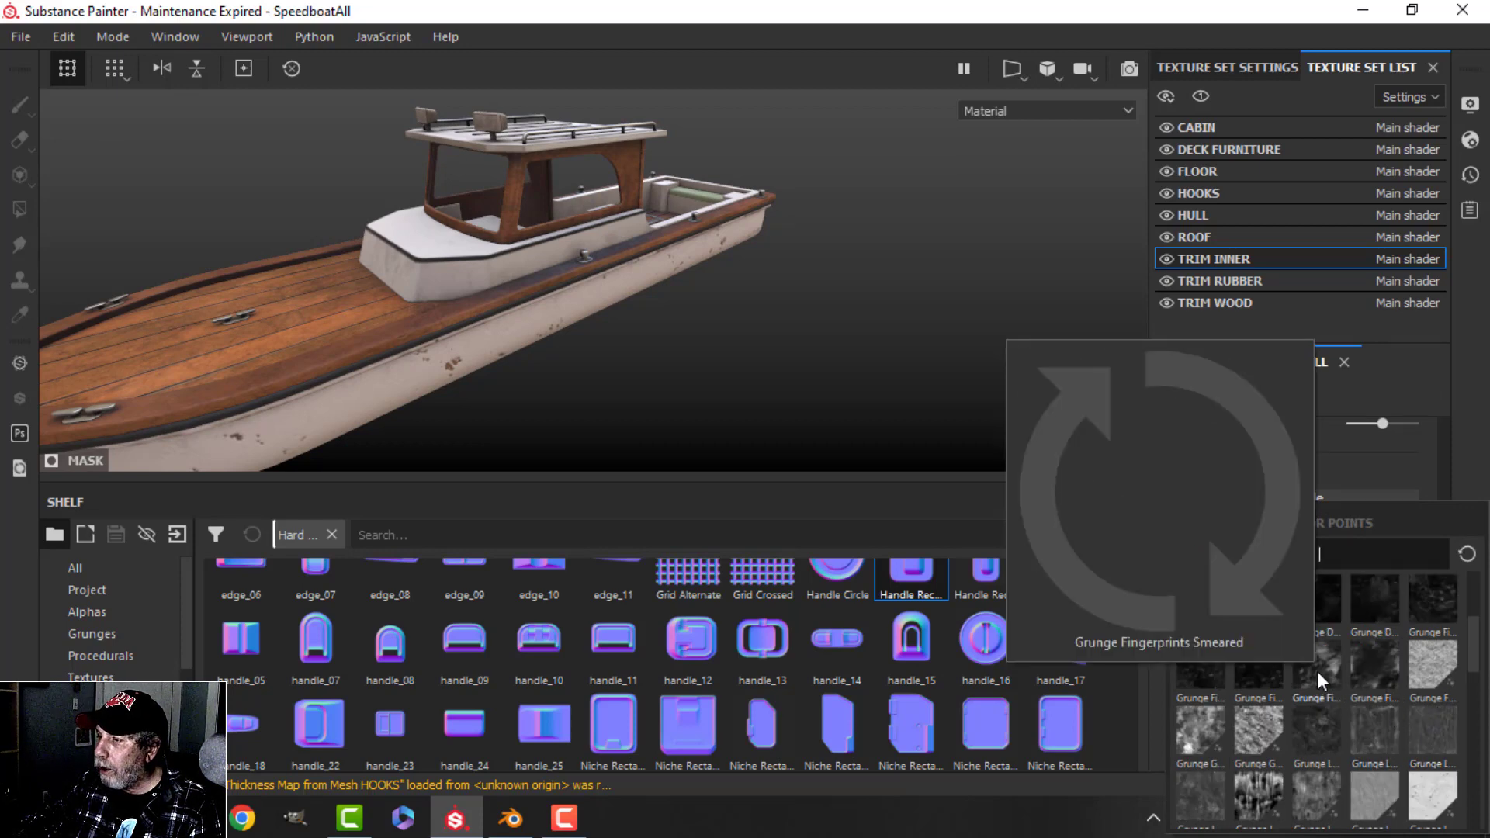
click(1317, 675)
- Try a slightly higher grunge balance and place the rough-only fill layer above the black line layer in TRIM INNER
scroll(553, 386, up, 6)
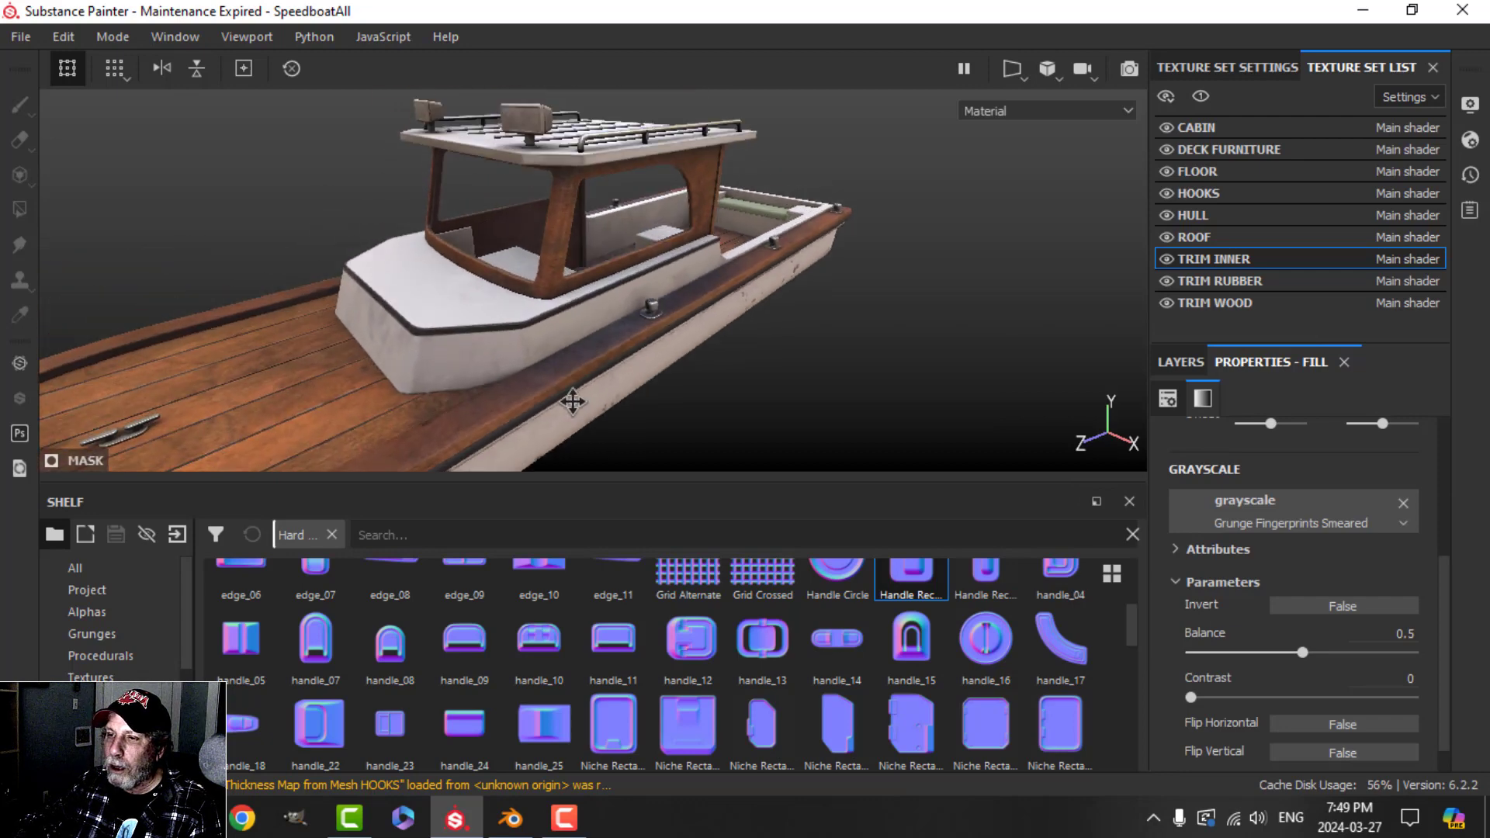
alt+drag(547, 420, 639, 380)
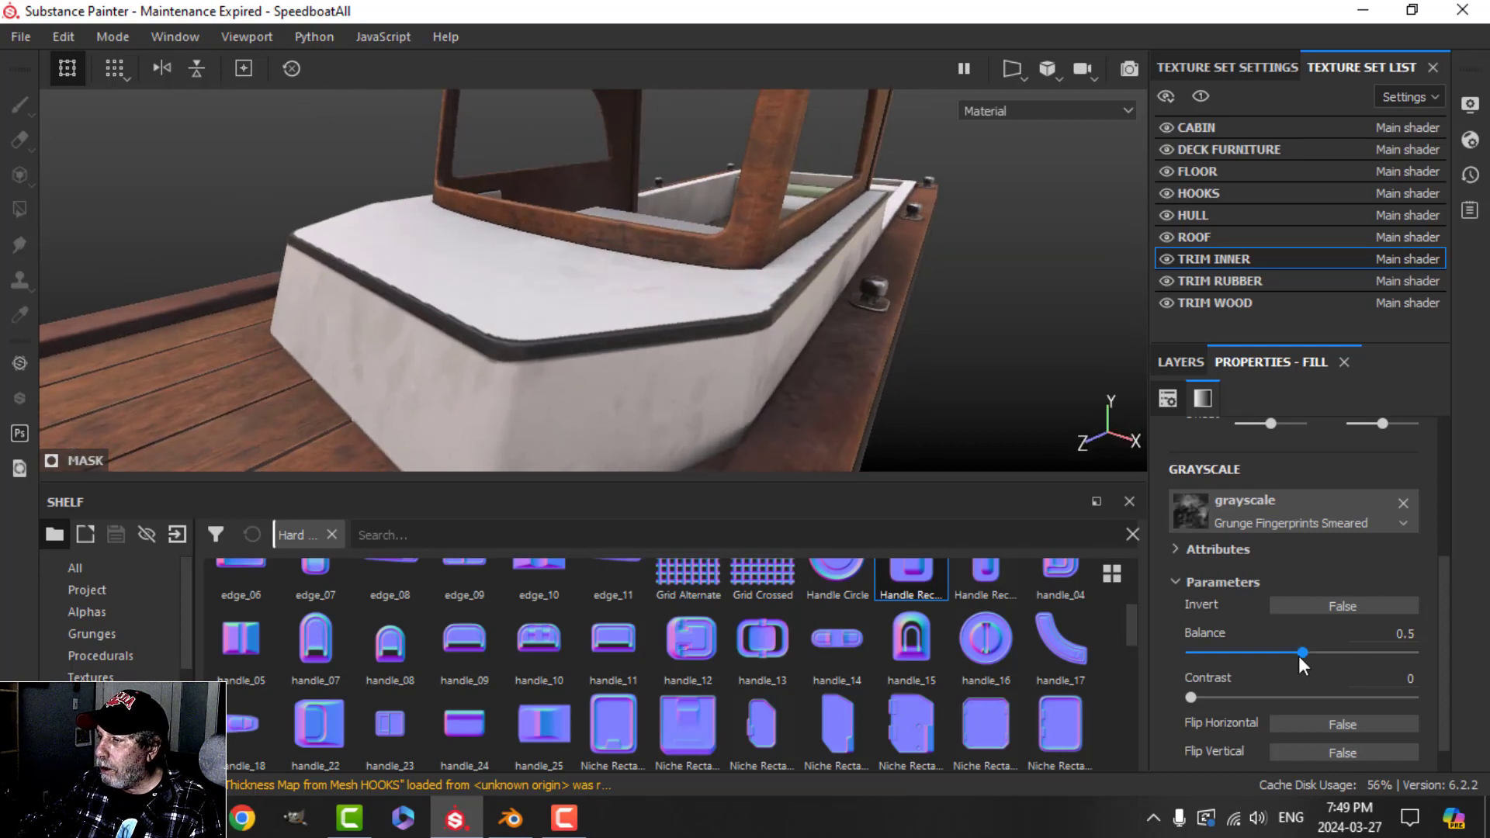
mouse_move(1298, 654)
mouse_down()
mouse_move(1239, 650)
mouse_move(1312, 645)
mouse_up()
click(1182, 361)
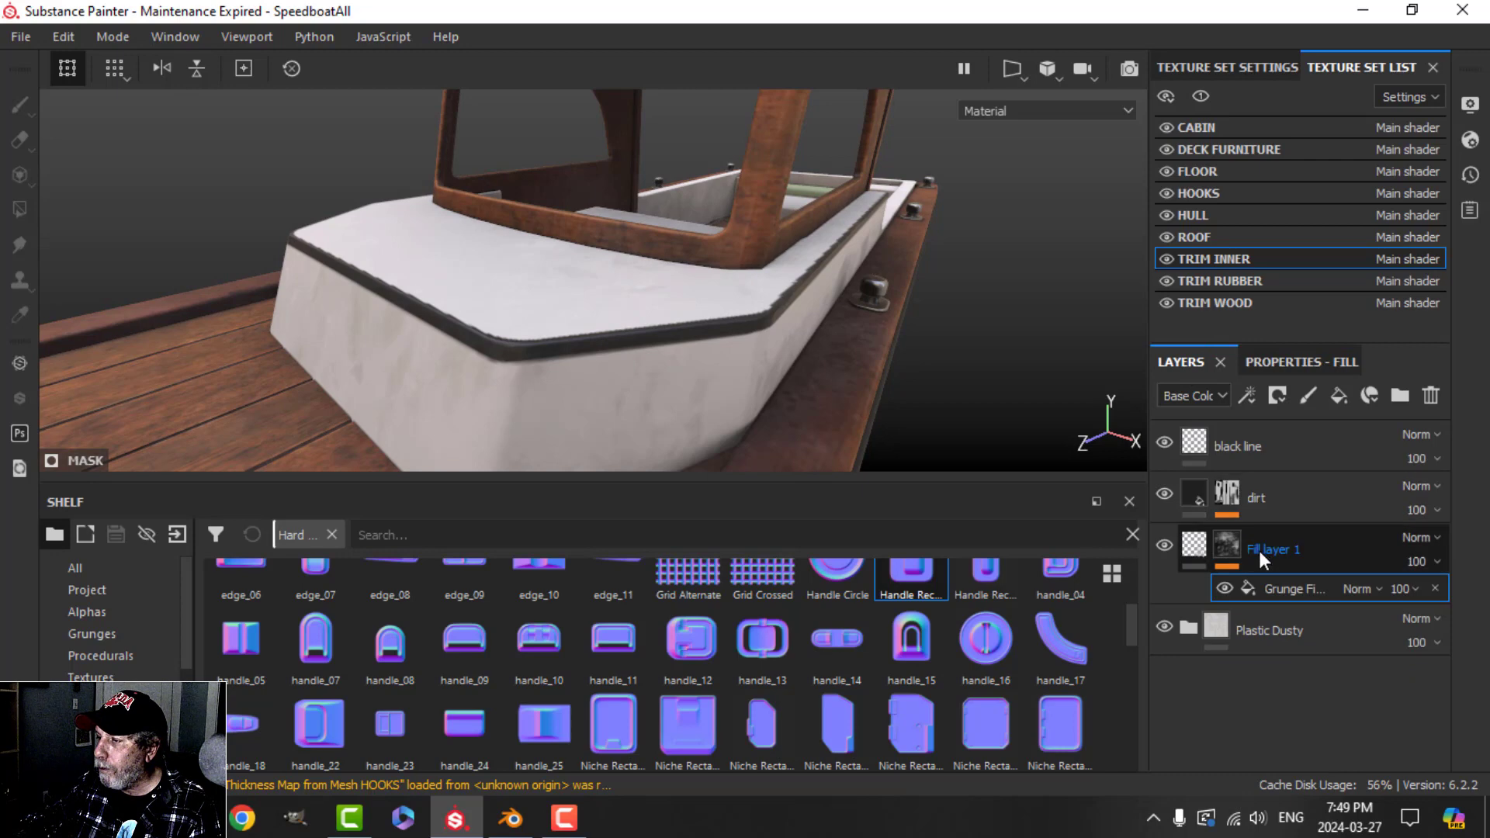
drag(1186, 544, 1196, 429)
scroll(703, 350, up, 1)
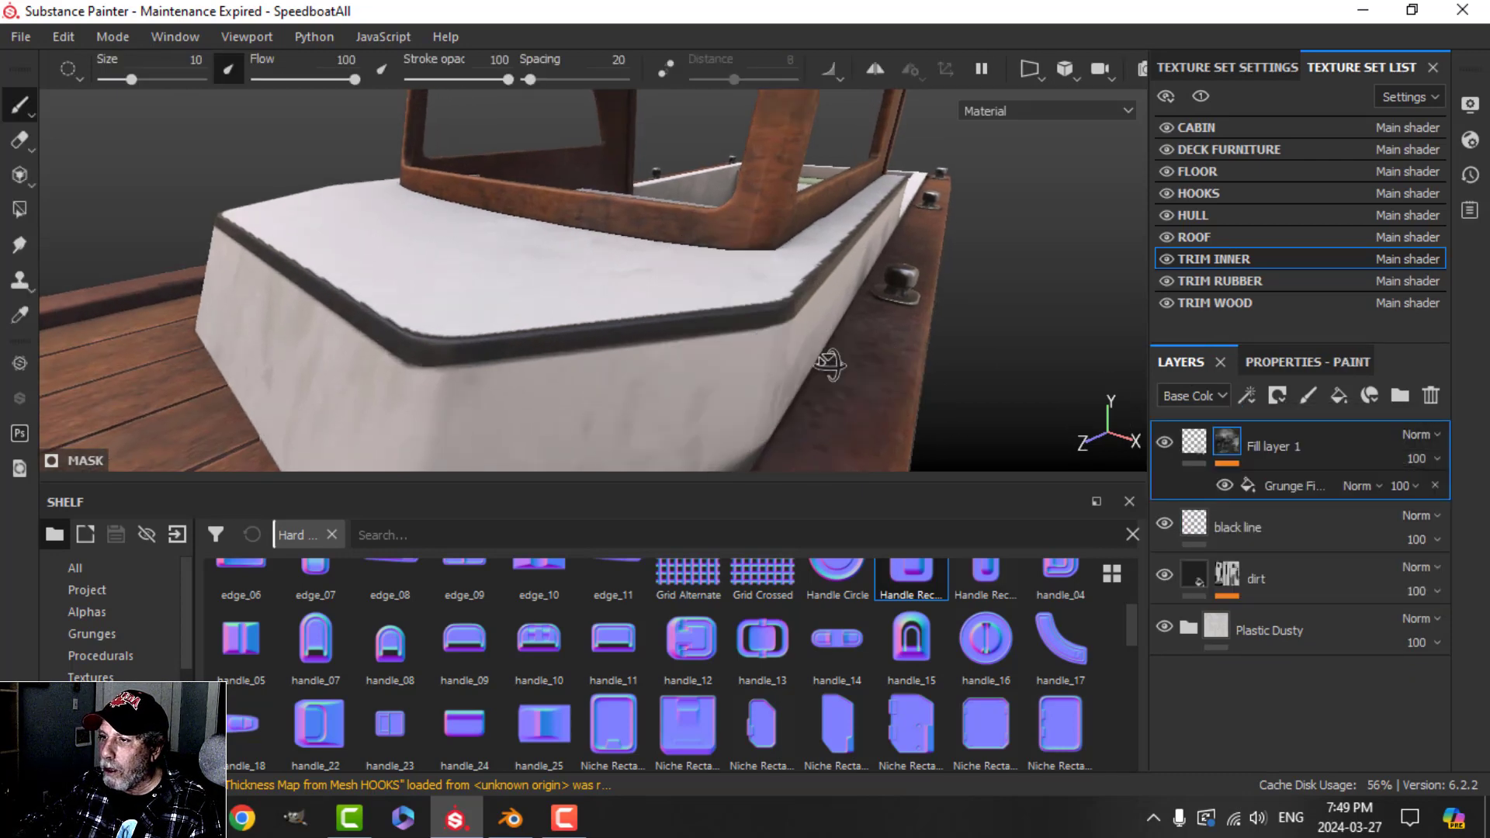
alt+drag(831, 365, 770, 357)
click(1166, 258)
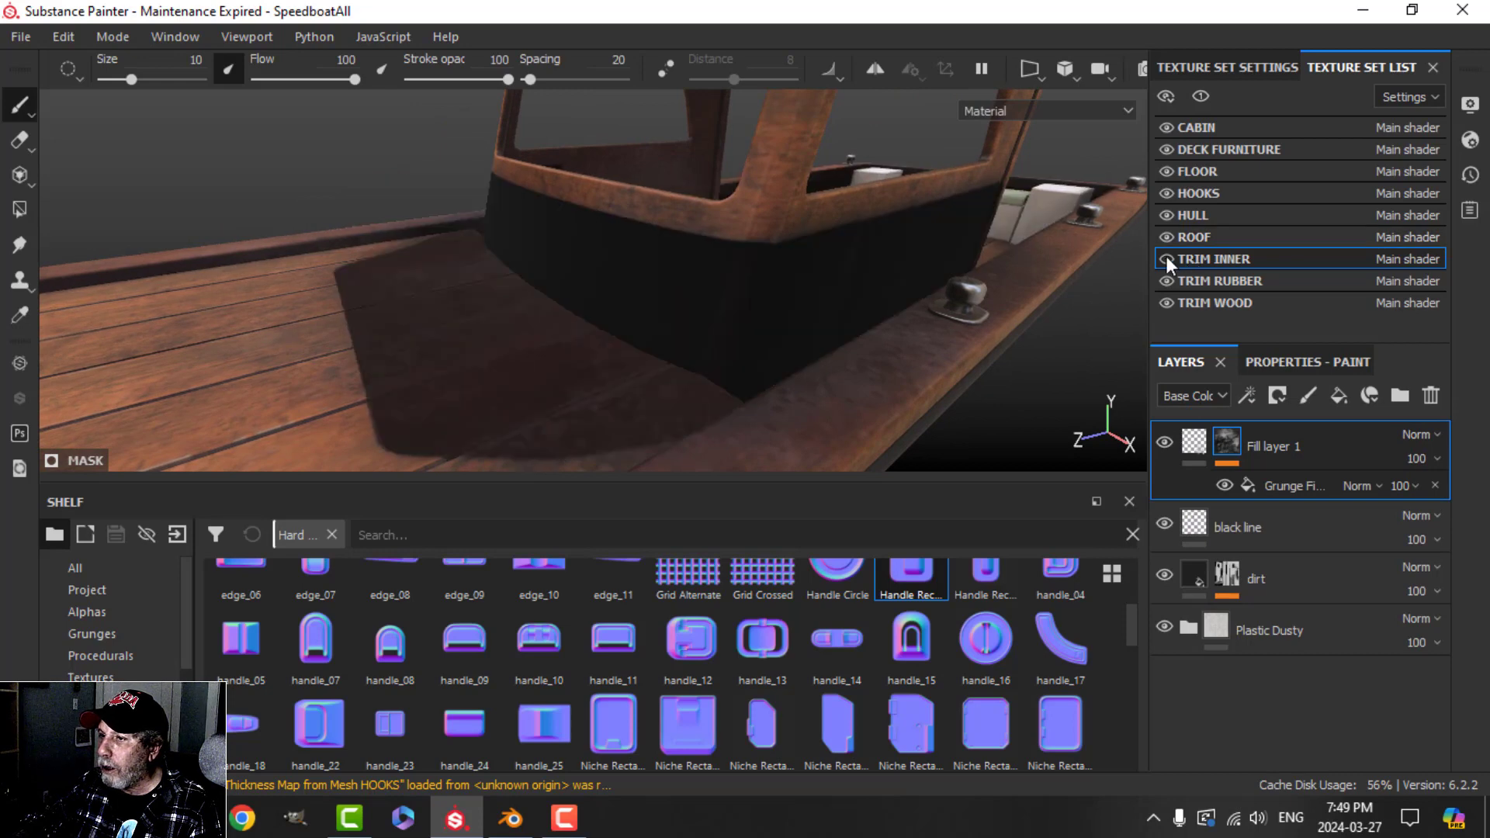
click(1165, 259)
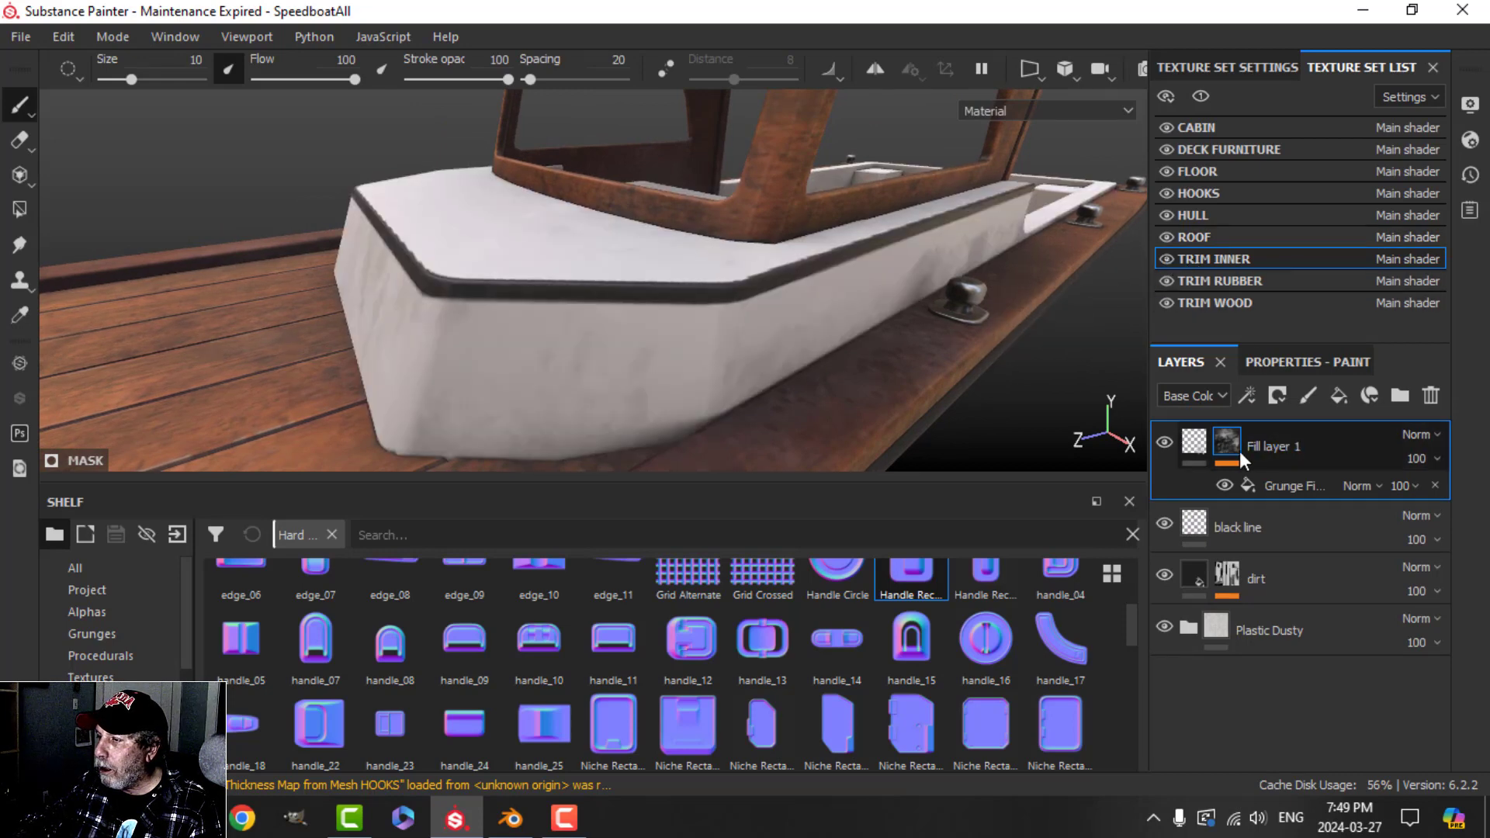
- Try a roughness of about 0.145 on the fill layer and inspect the cabin base from a low angle
click(1196, 440)
click(1282, 363)
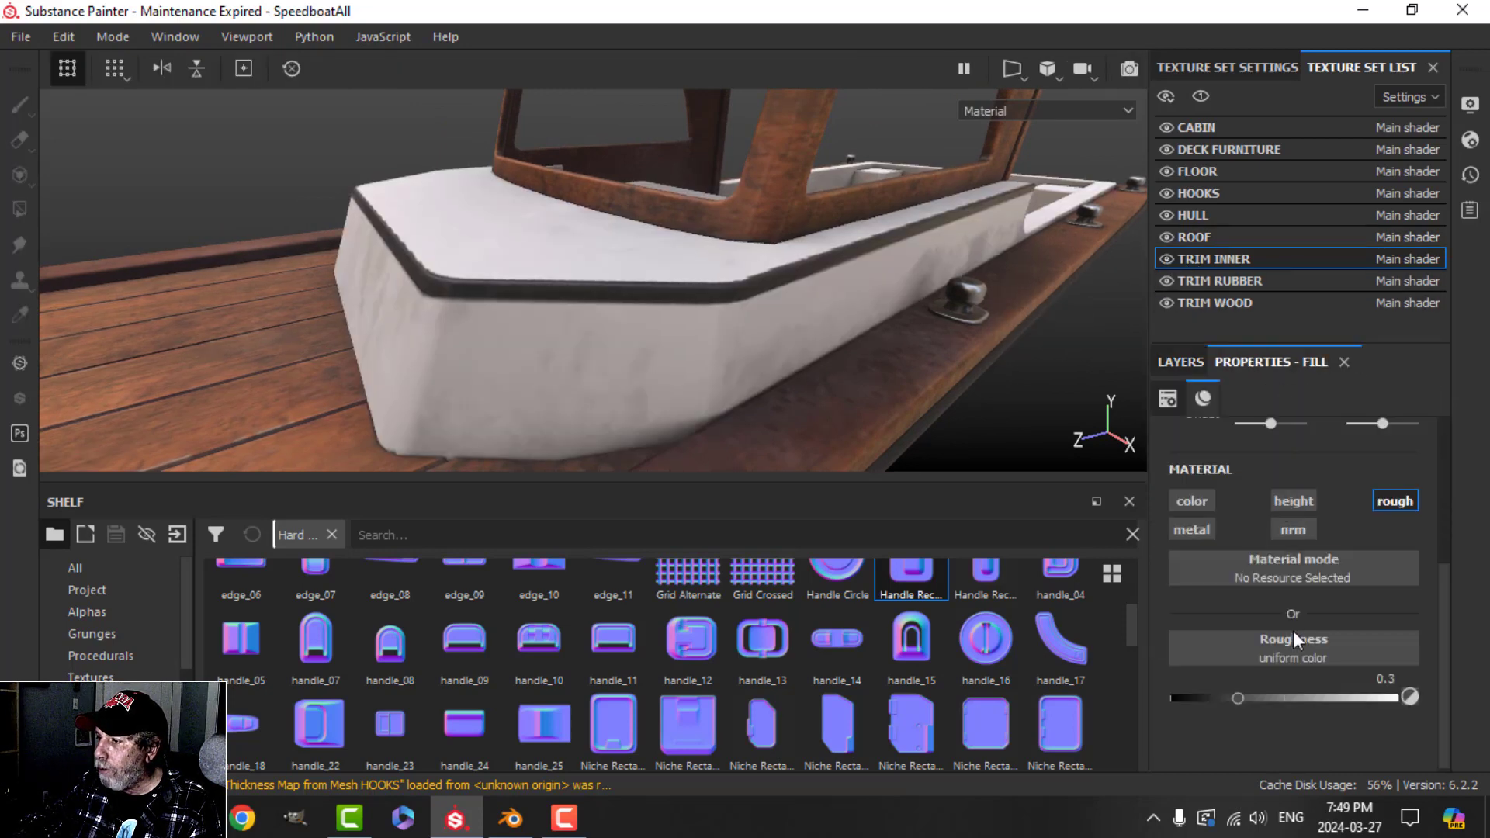
drag(1242, 702, 1203, 693)
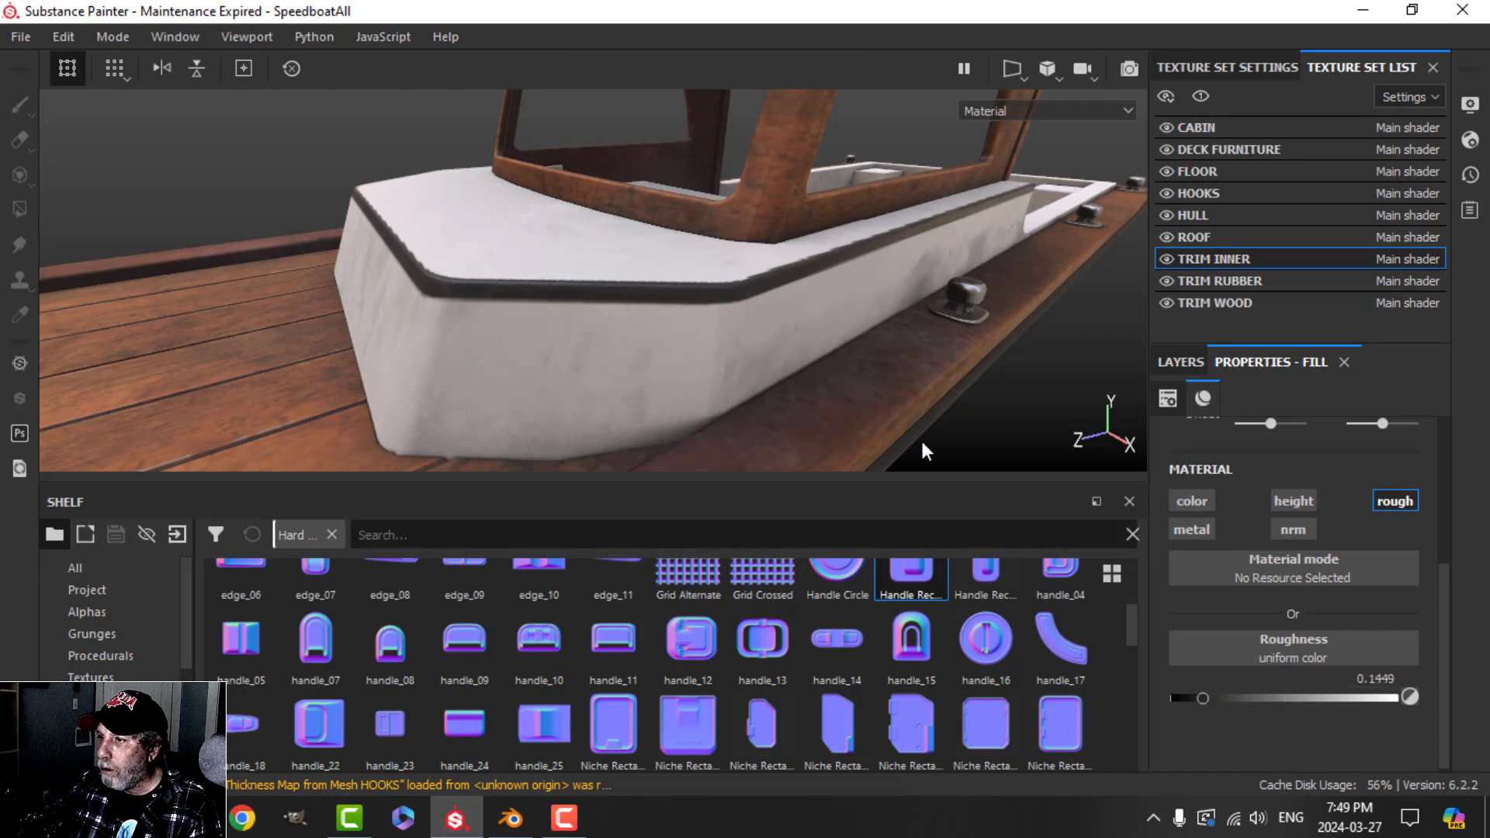
alt+drag(921, 448, 858, 336)
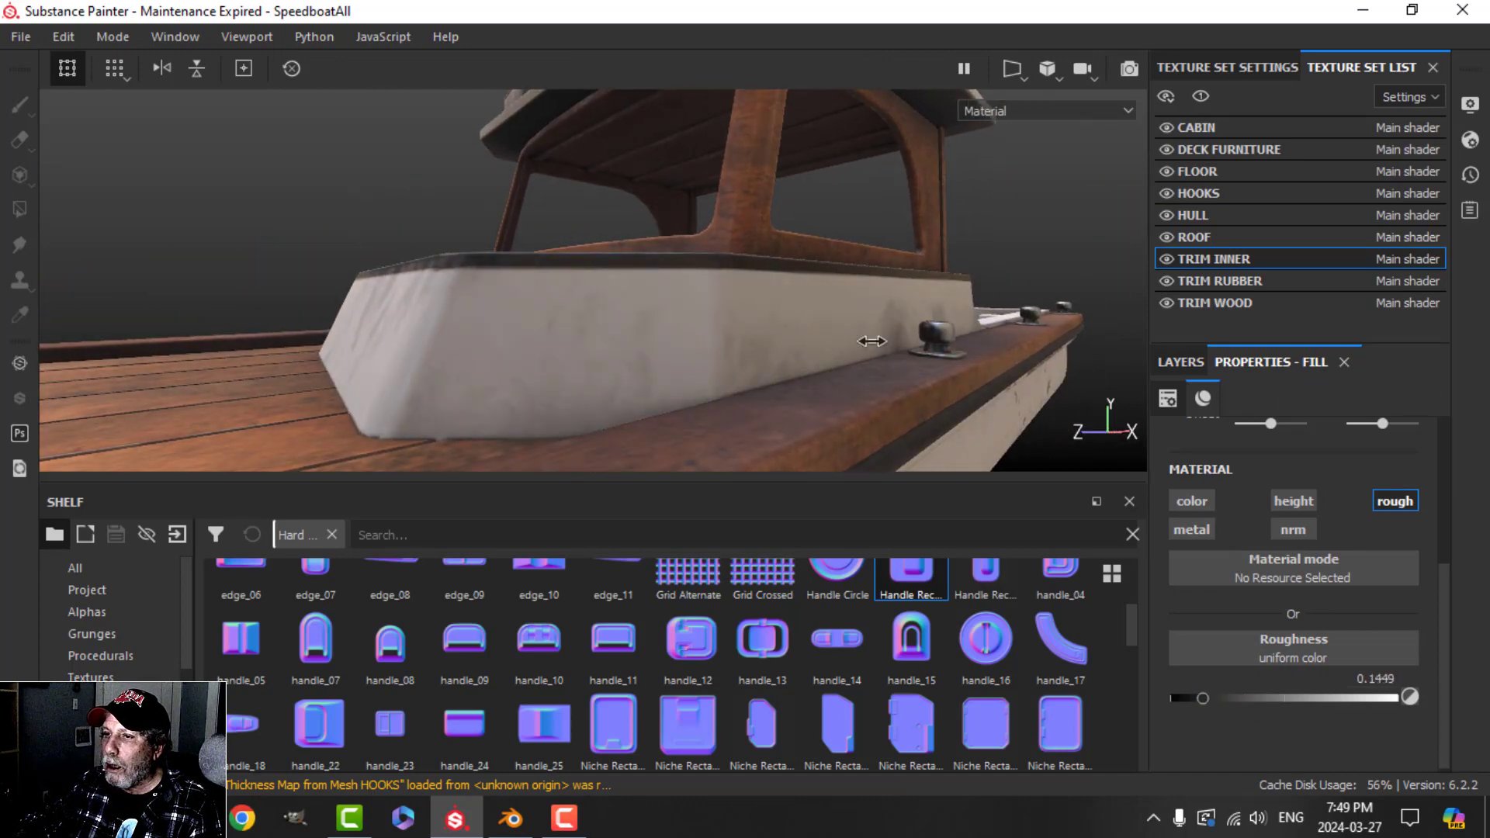
alt+drag(499, 326, 522, 371)
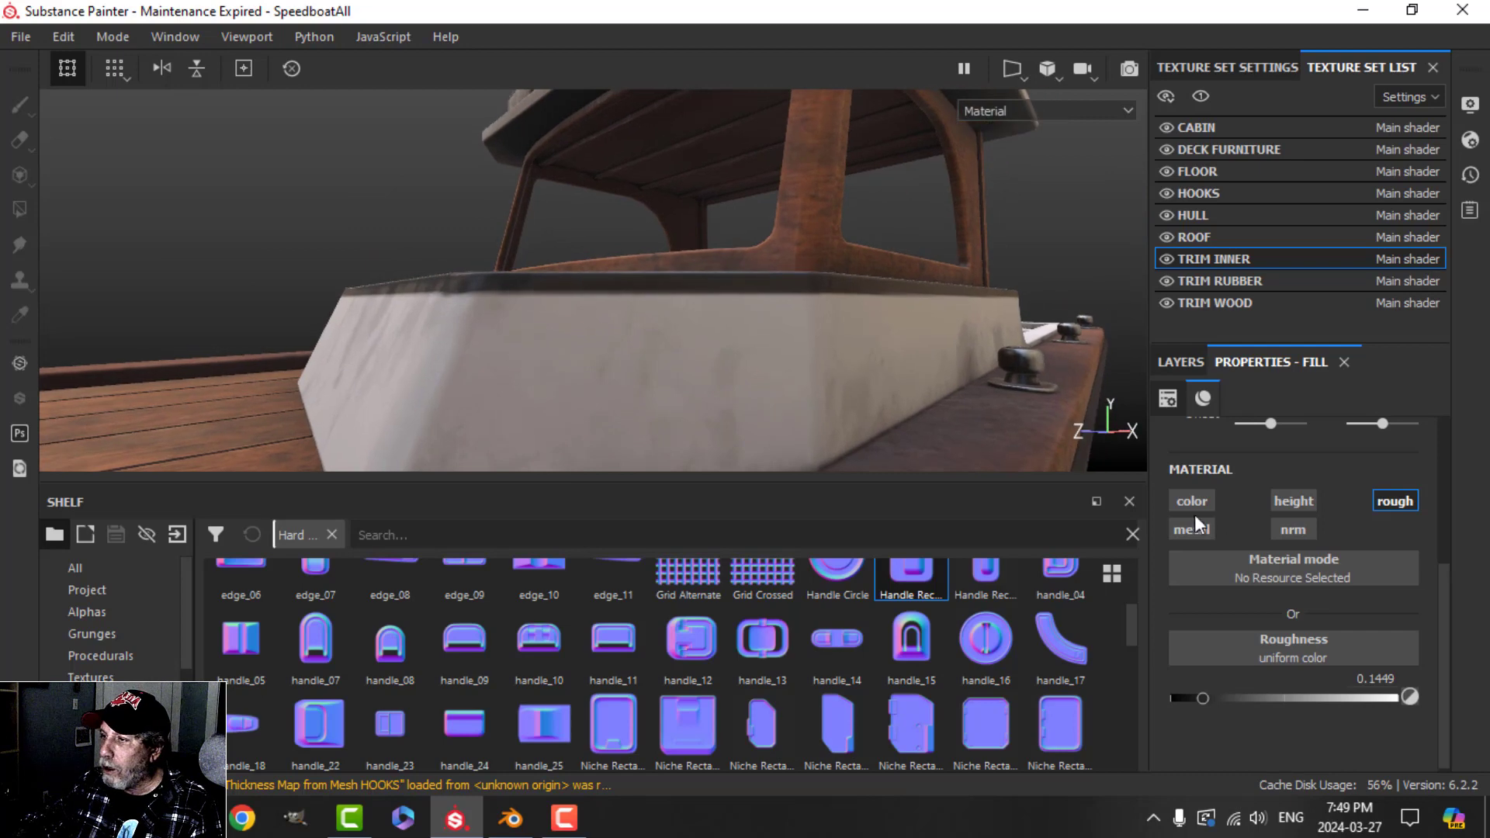
- Check the roughness effect on the cabin base from several angles and delete the rough-only fill layer
click(1196, 358)
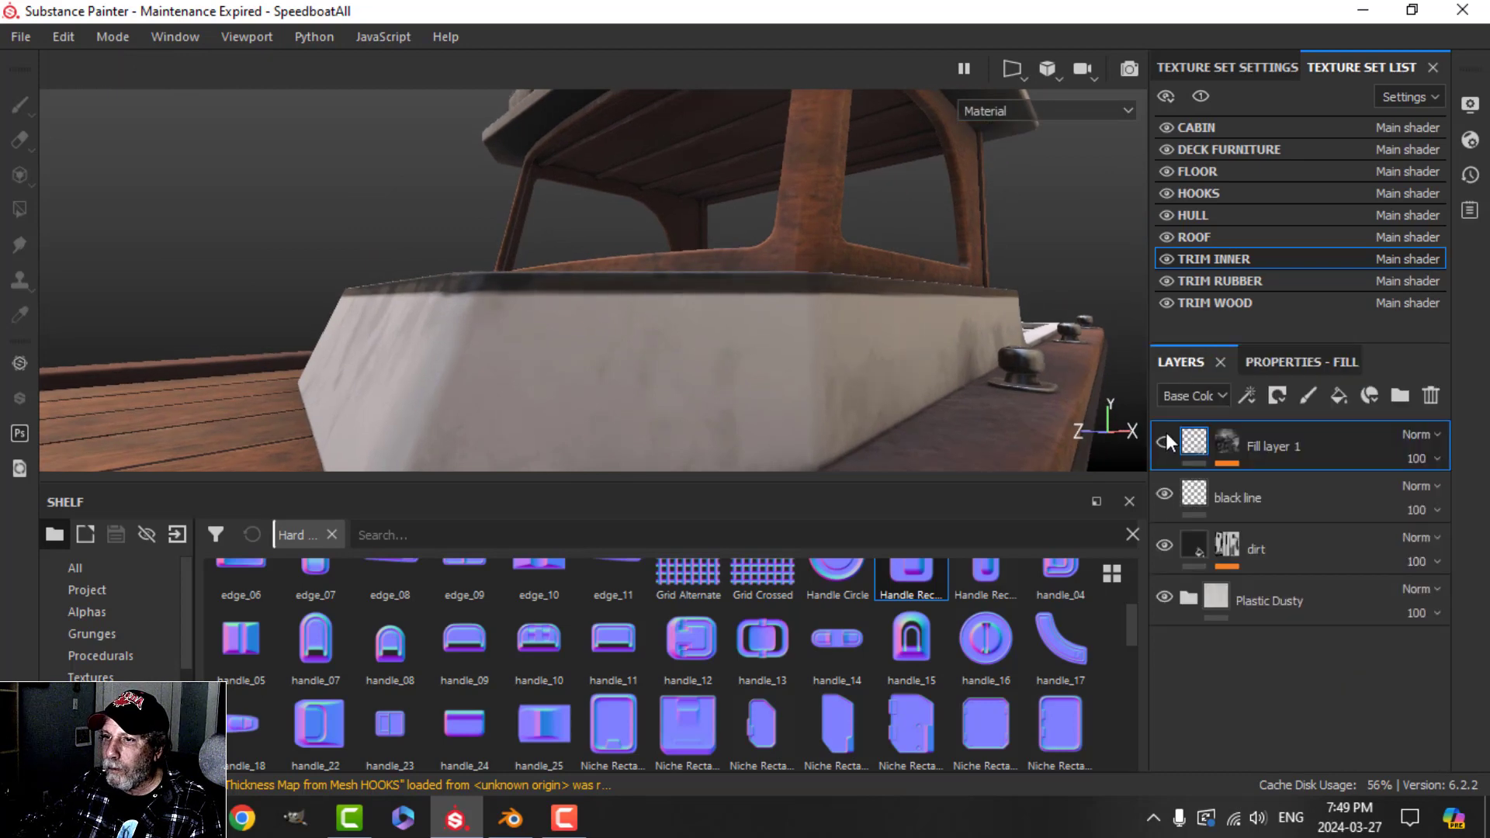
alt+drag(893, 389, 1129, 425)
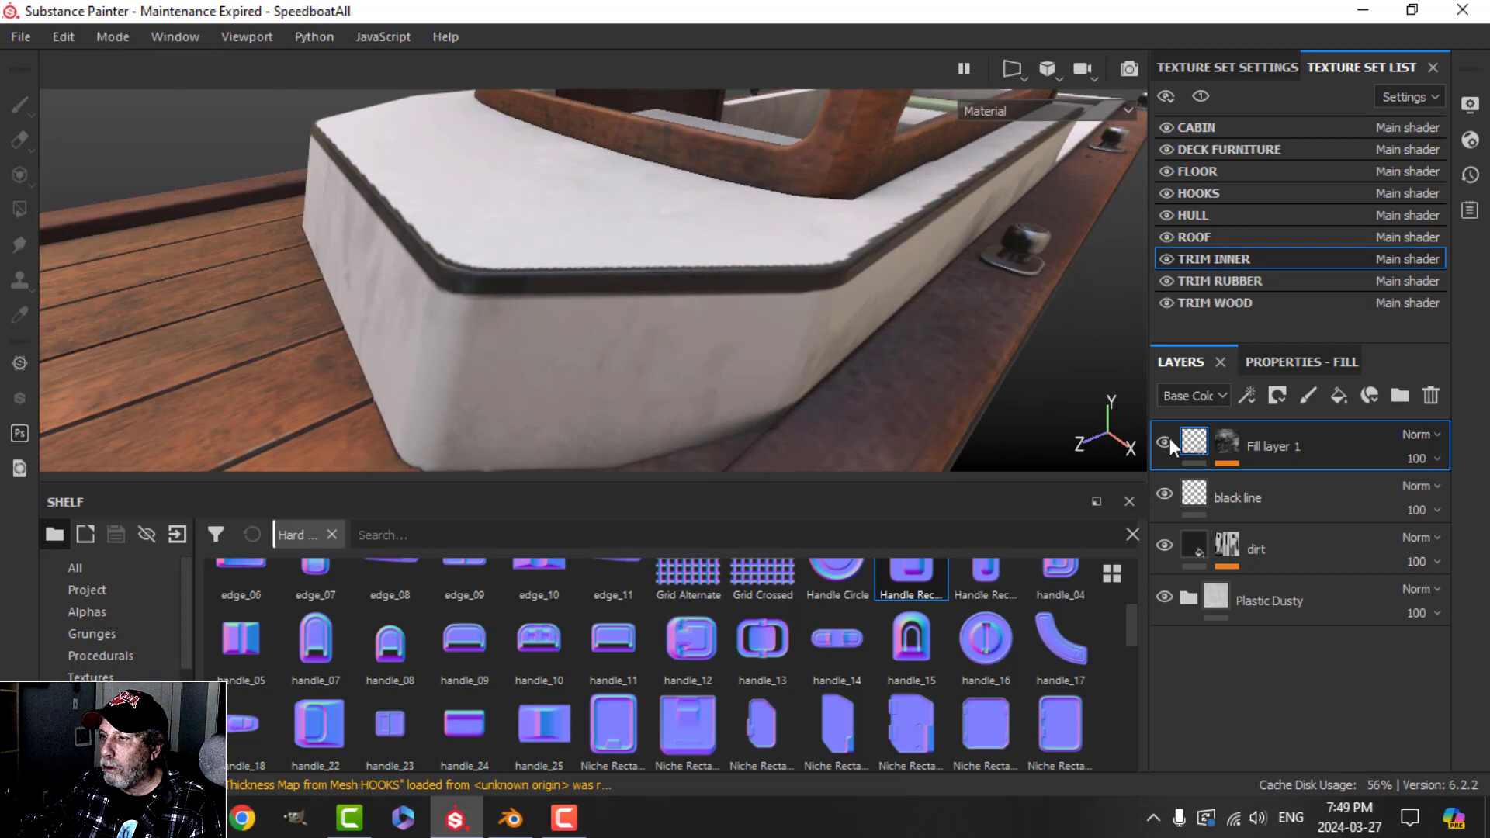
mouse_move(1004, 439)
alt+mouse_down()
mouse_move(766, 385)
mouse_move(745, 415)
mouse_move(765, 409)
mouse_move(412, 281)
alt+mouse_up()
click(1432, 397)
- Add a fill layer above black line in TRIM INNER with only its height channel enabled, and set the height to 0.3
alt+drag(784, 373, 840, 354)
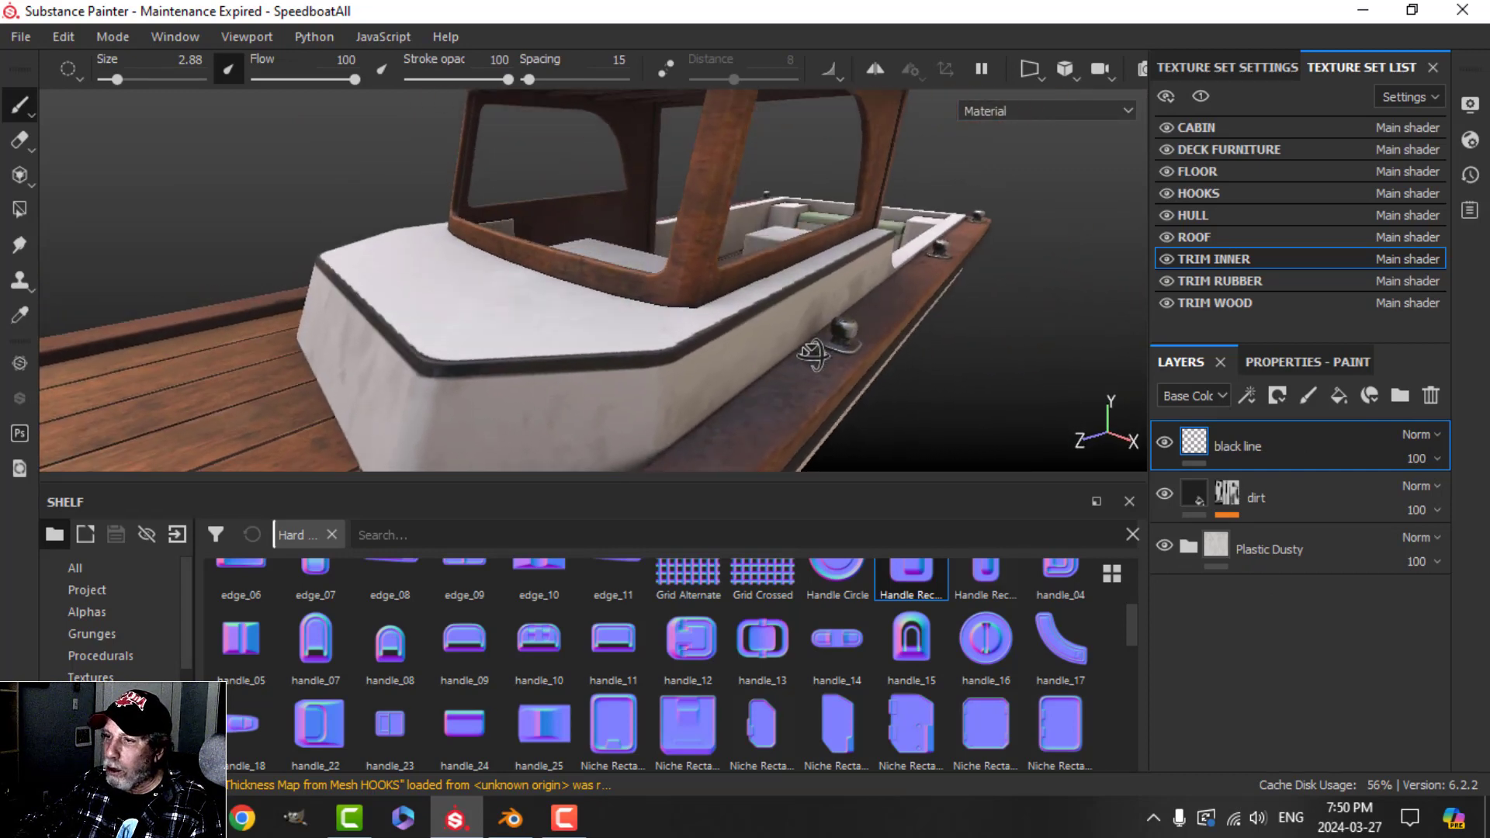
click(1340, 396)
alt+click(1292, 503)
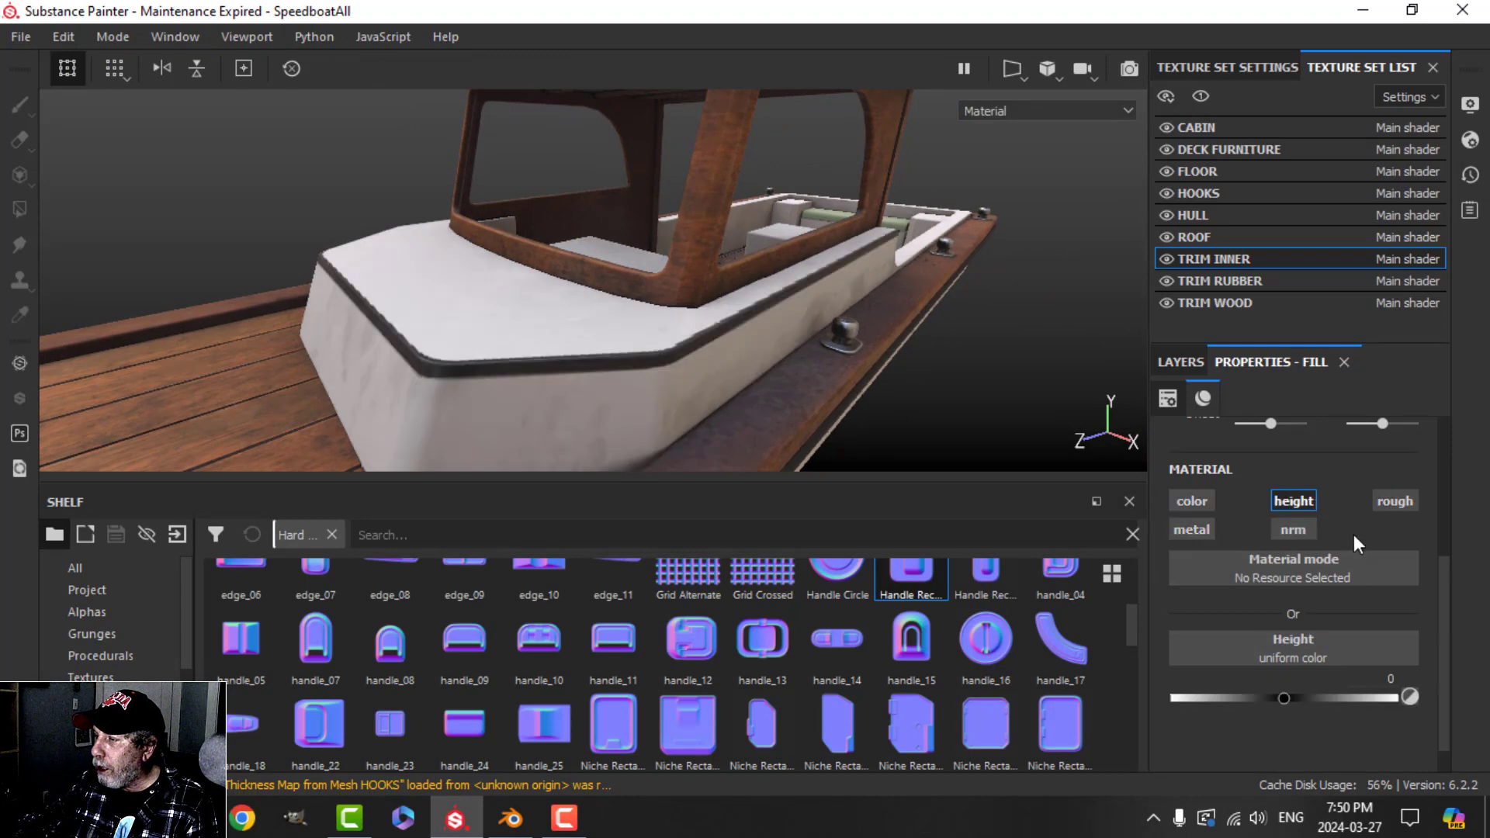
scroll(1353, 544, down, 1)
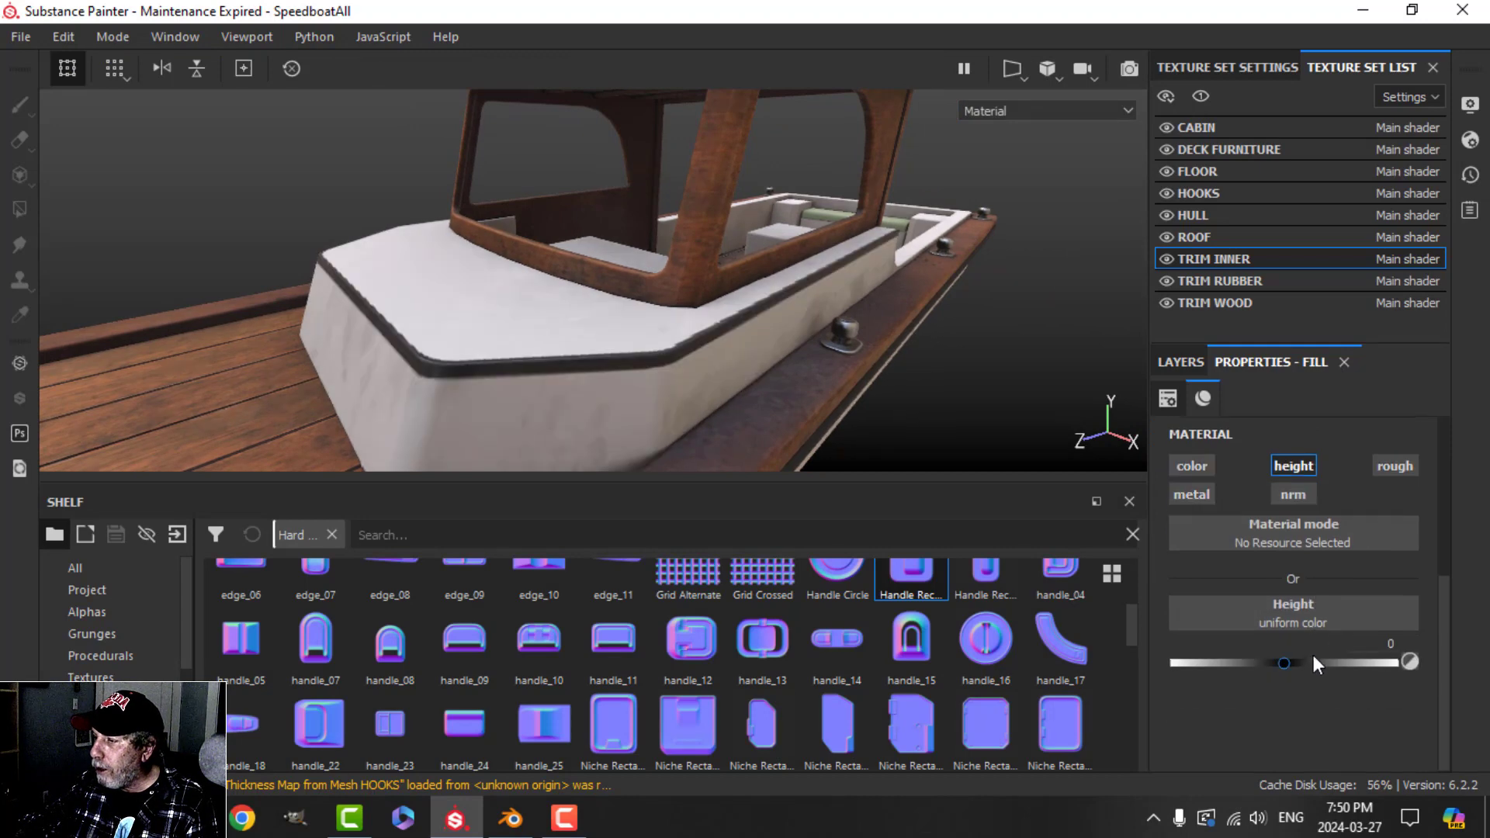
click(1389, 642)
text(.)
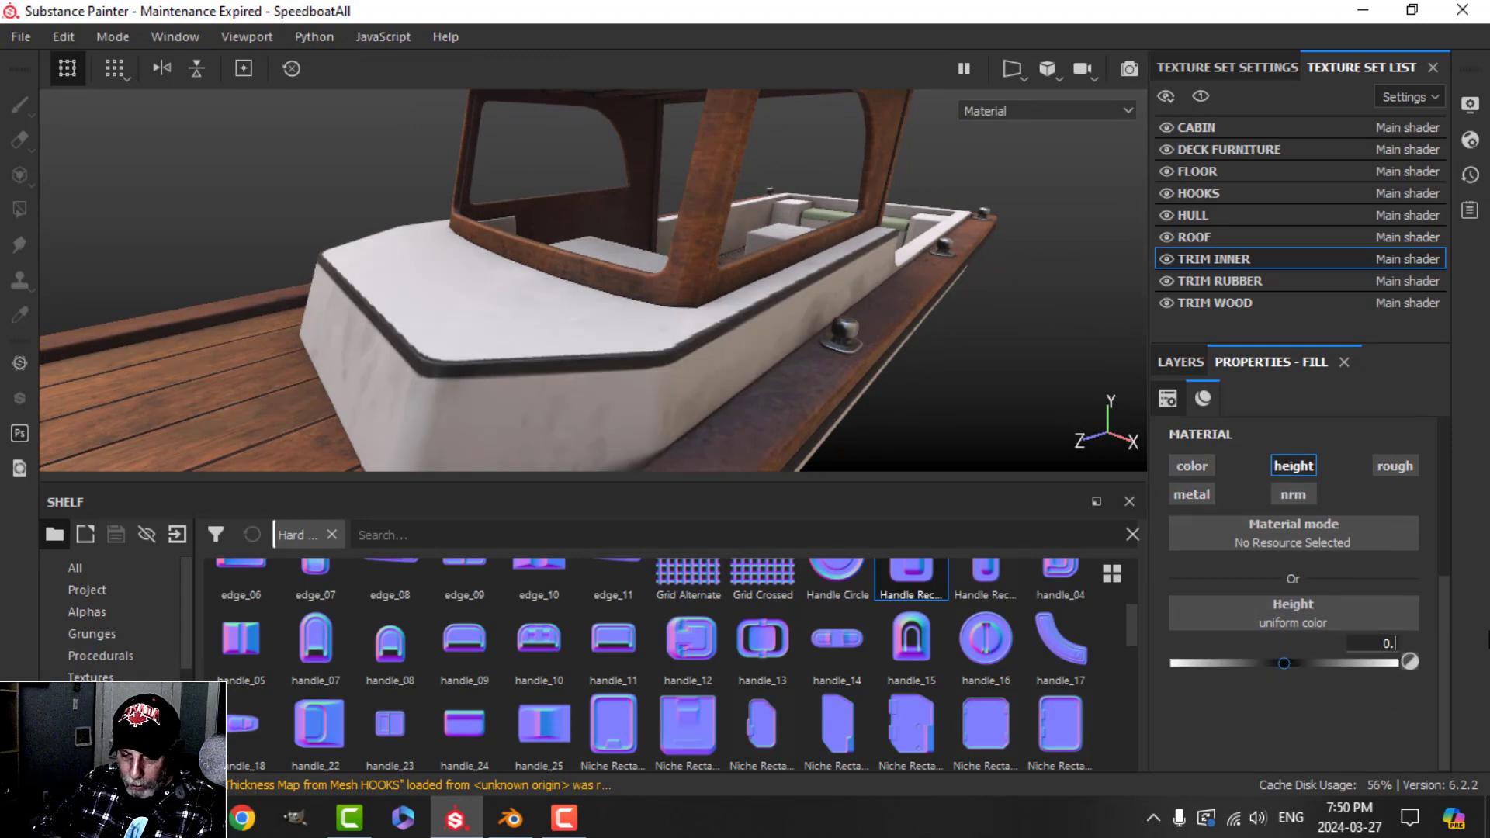
text(3)
key(Return)
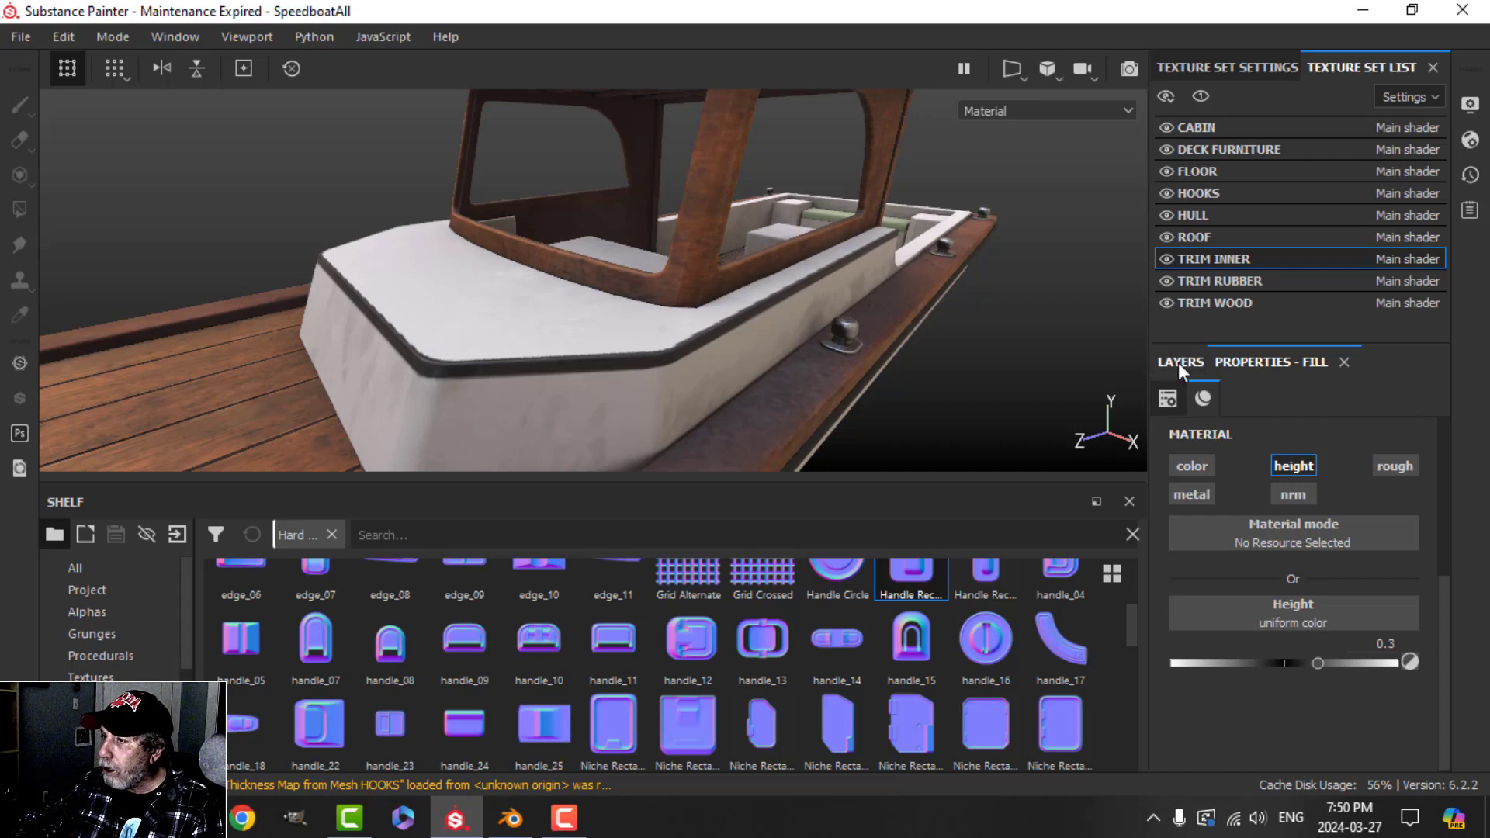
- Add a black mask to the new height fill layer
click(1179, 362)
click(1276, 395)
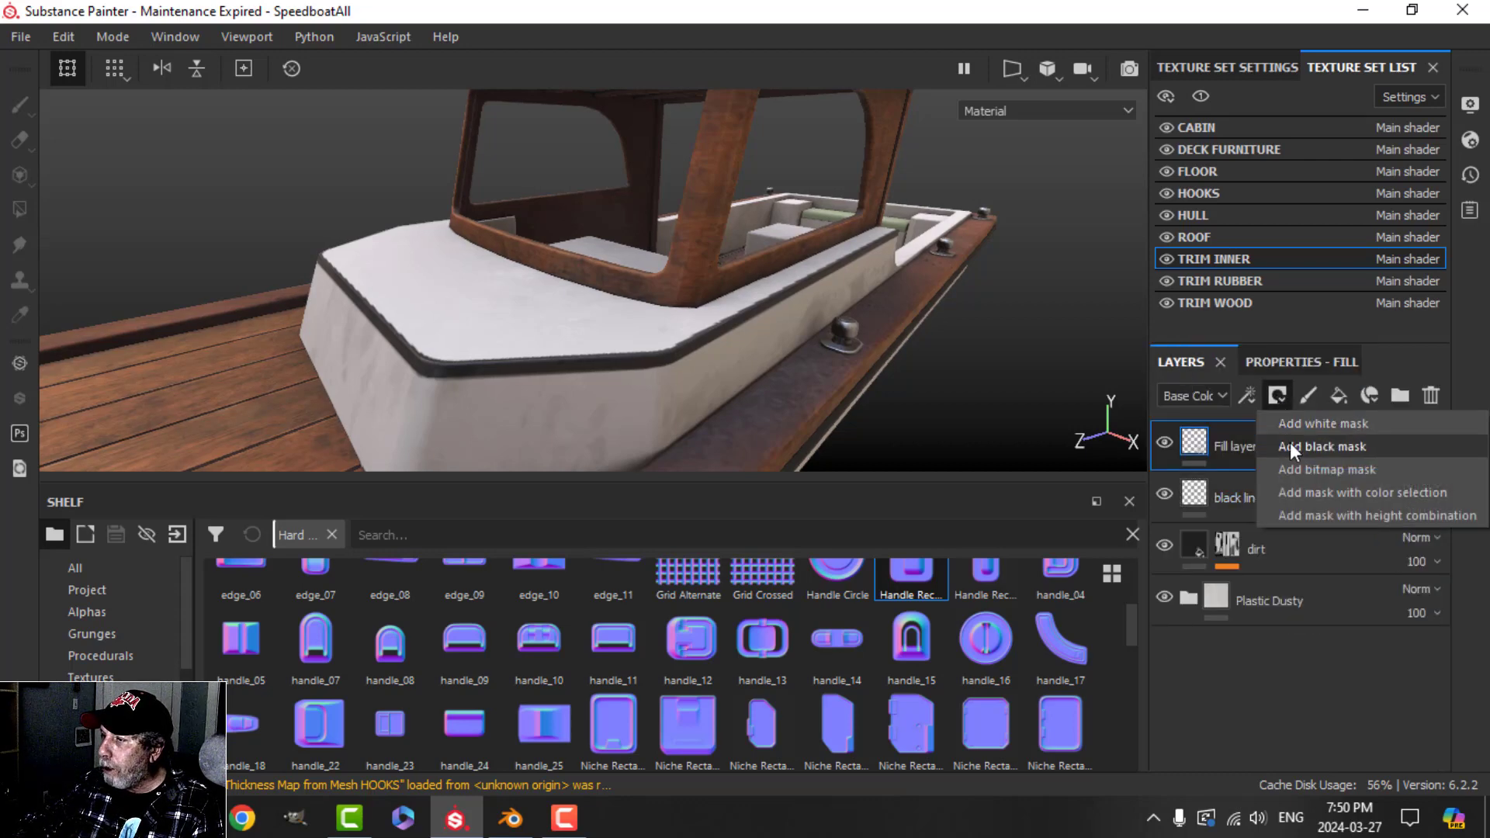
click(1290, 446)
click(1246, 396)
click(1290, 424)
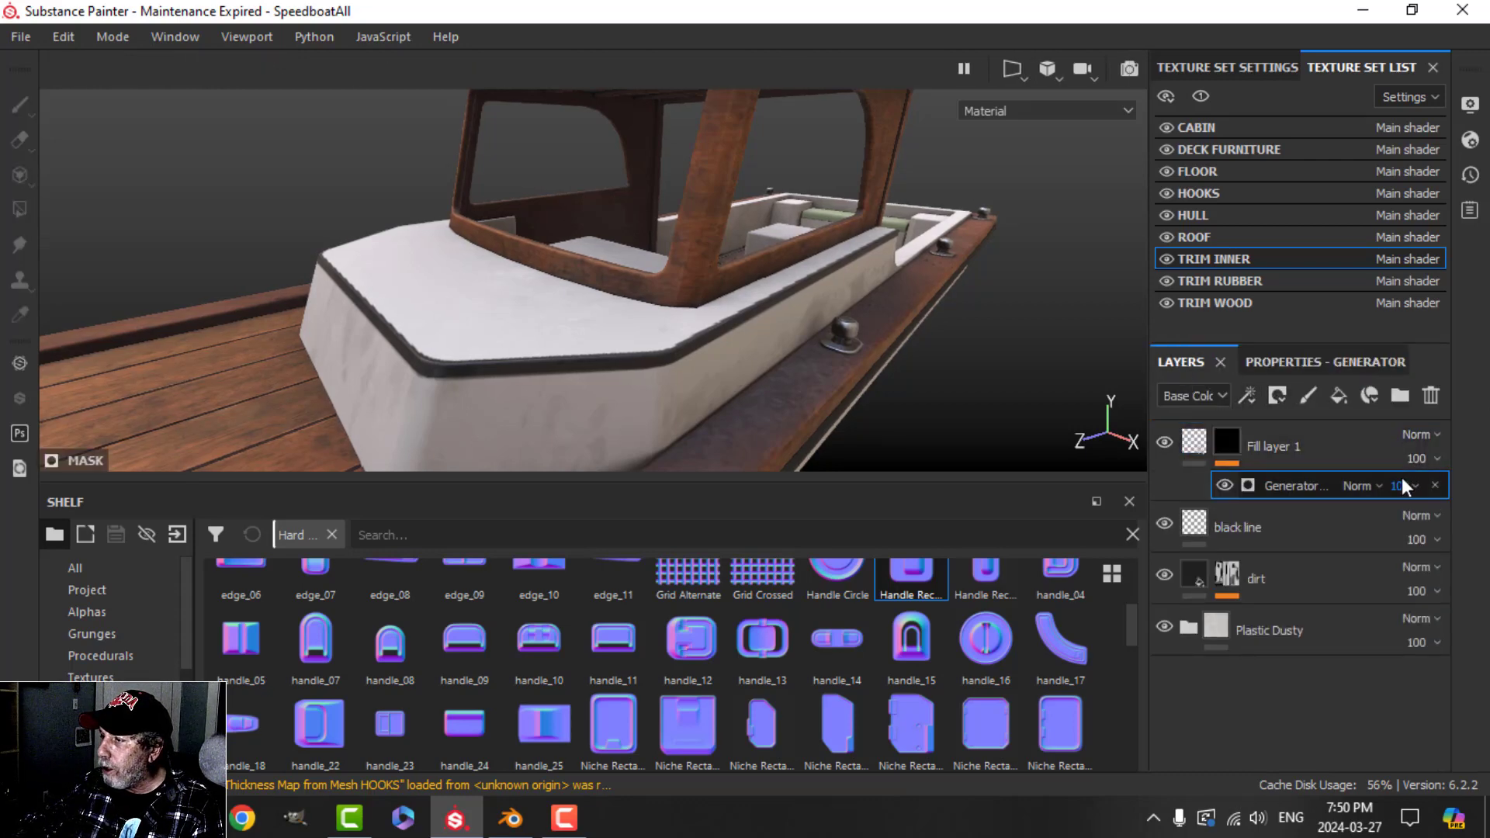
click(1435, 485)
- Add a fill effect to the height layer's mask and assign the BnW Spots 1 texture as its grayscale
click(1247, 398)
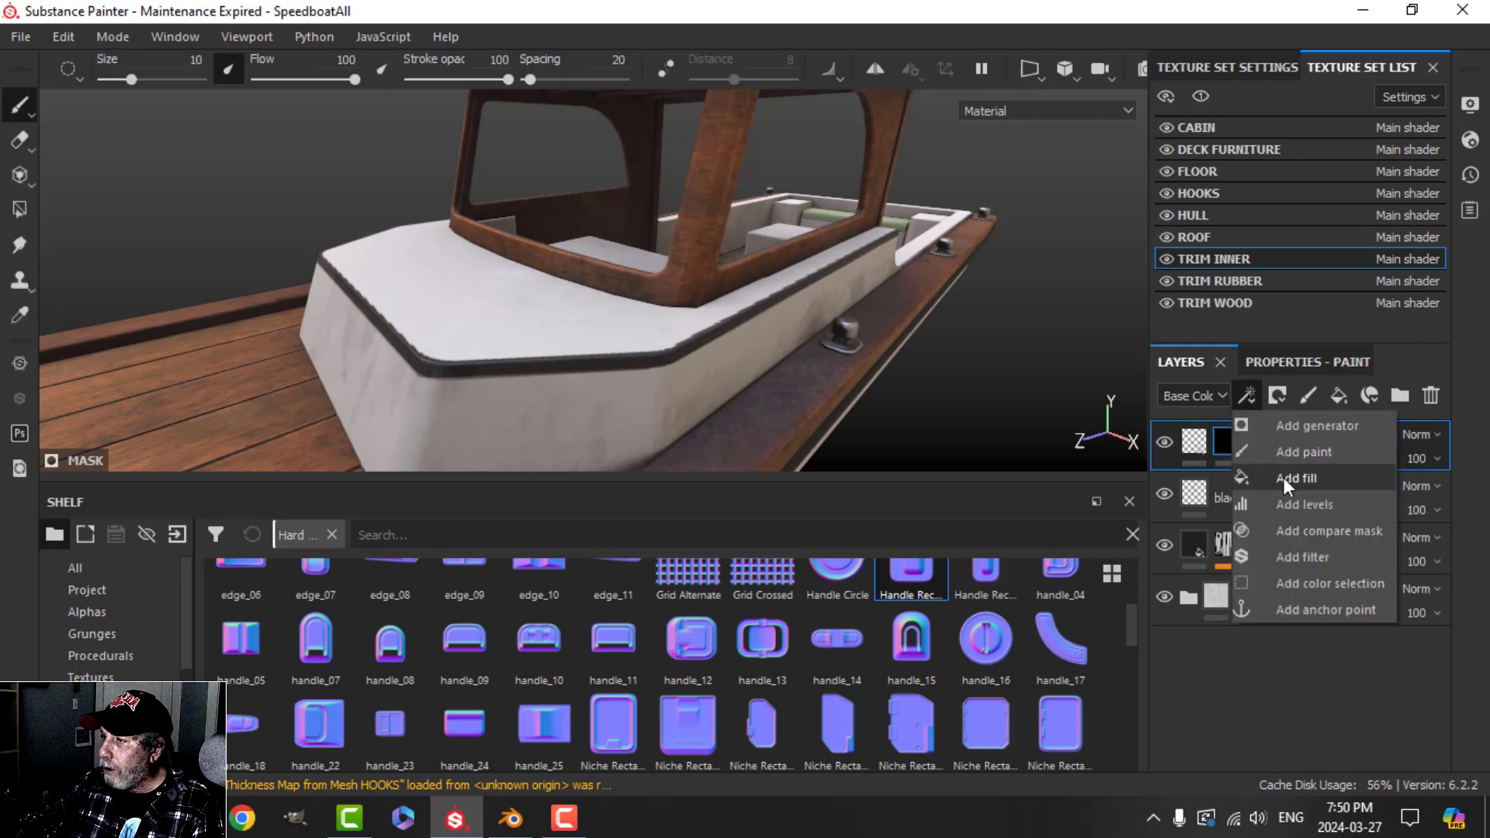
click(1283, 477)
click(1279, 361)
click(1298, 510)
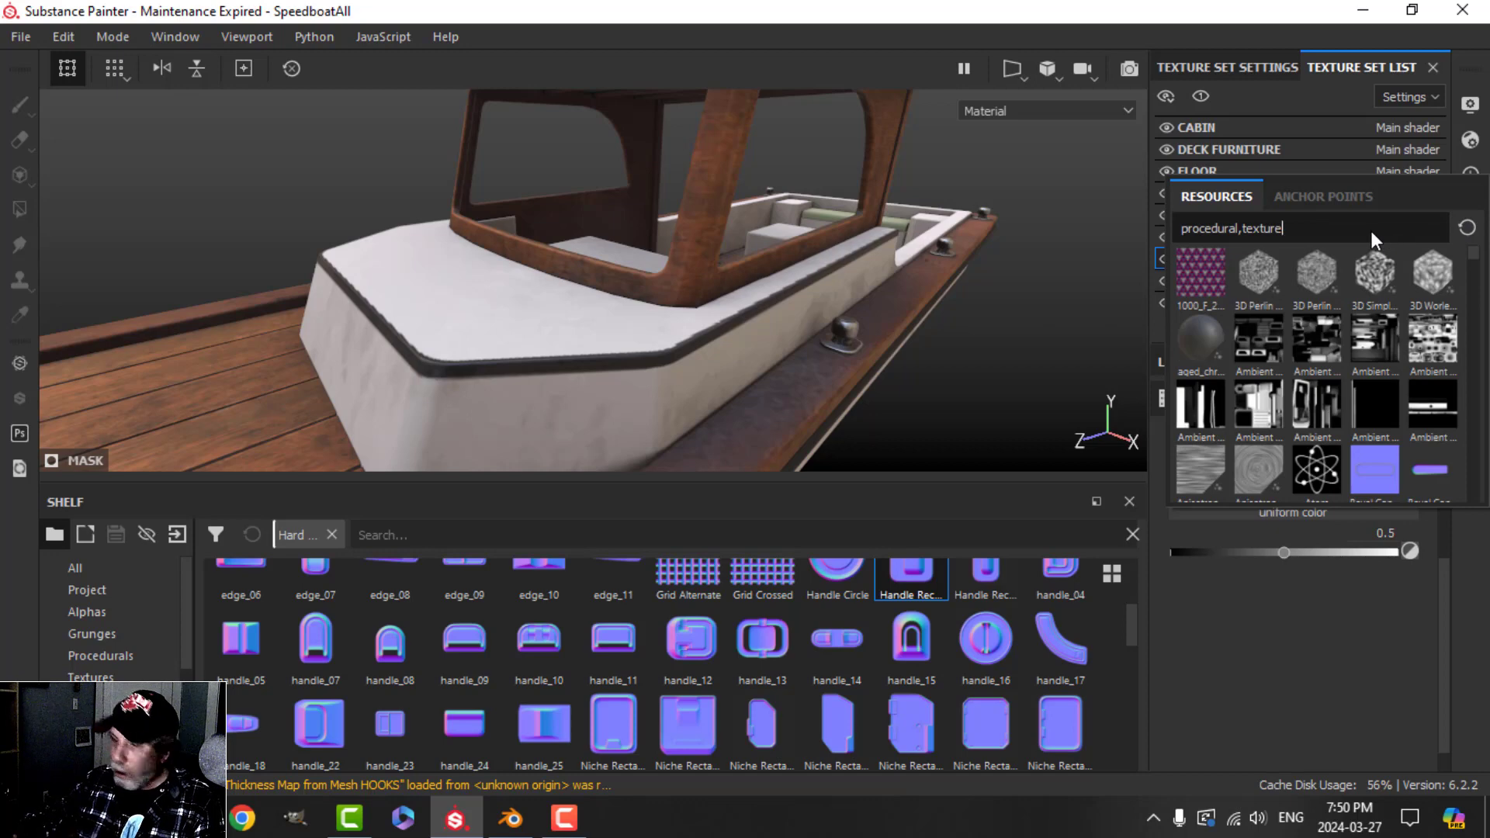
text(bn)
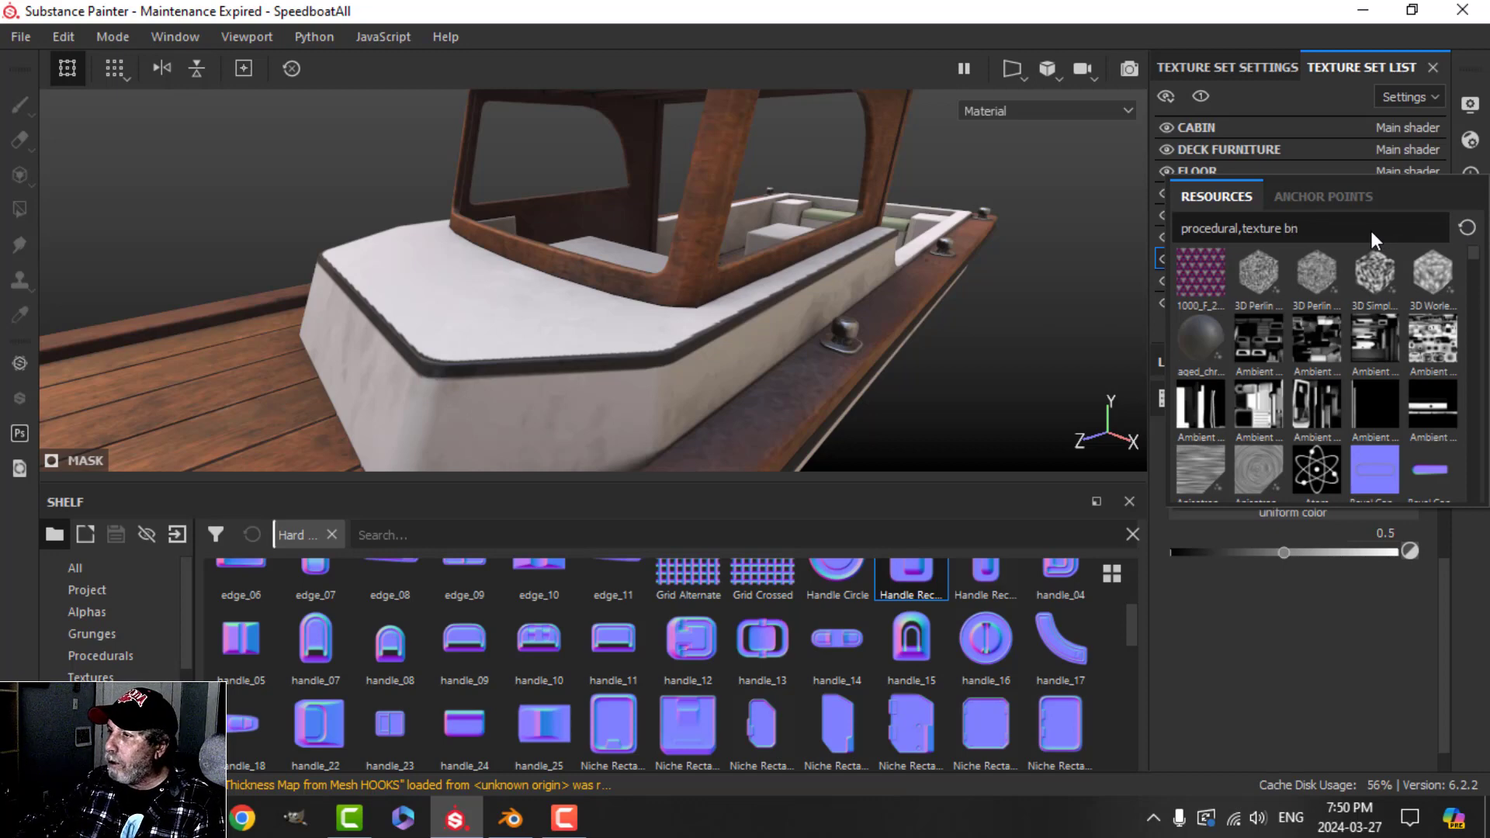
text(w)
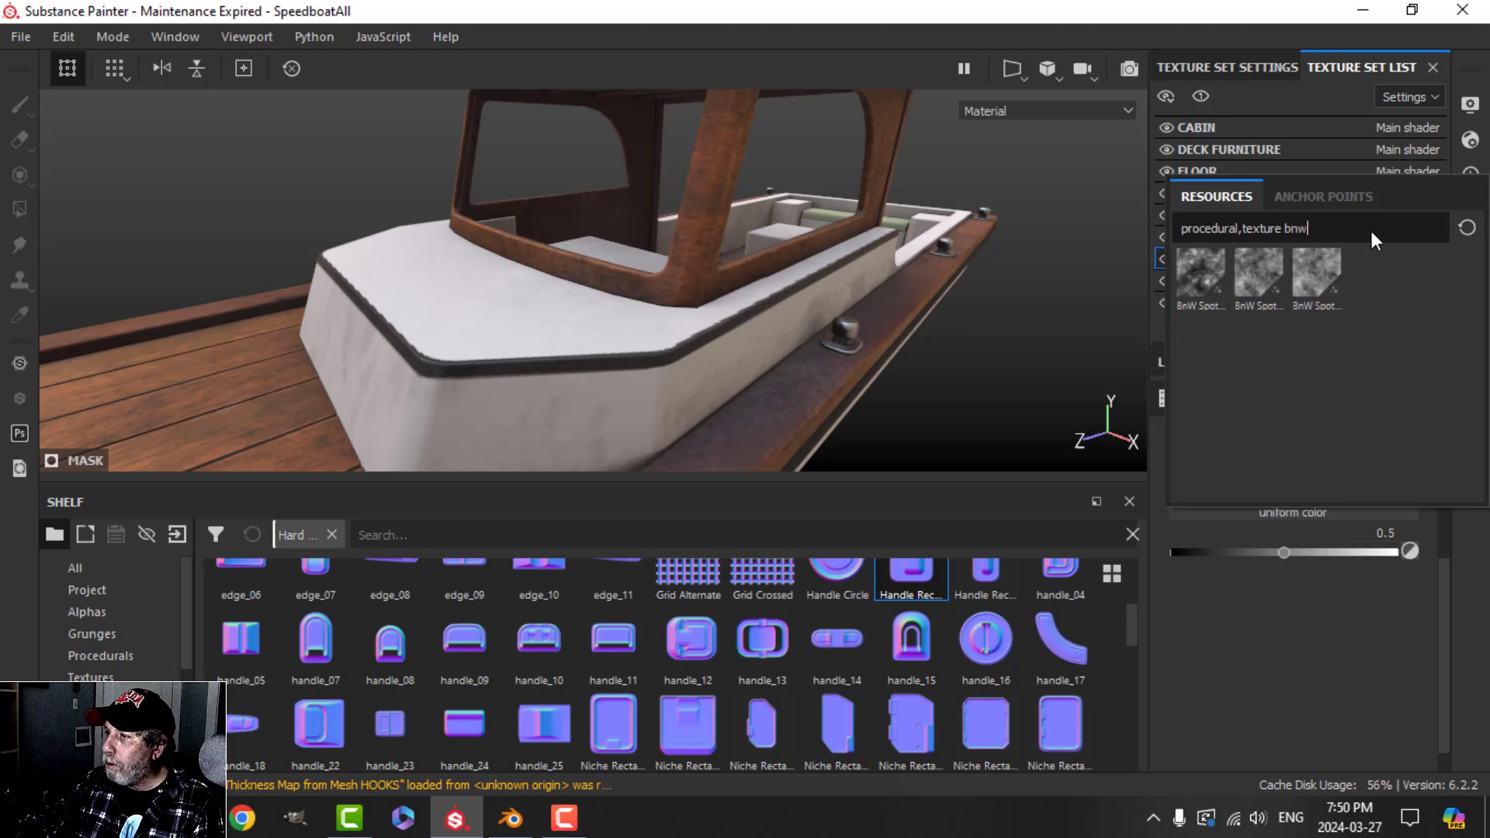
click(1203, 276)
- Set the BnW Spots 1 balance to 0.55, contrast to 0.43 and noise scale to 8
mouse_move(622, 406)
alt+mouse_down()
mouse_move(628, 319)
mouse_move(631, 359)
mouse_move(625, 348)
alt+mouse_up()
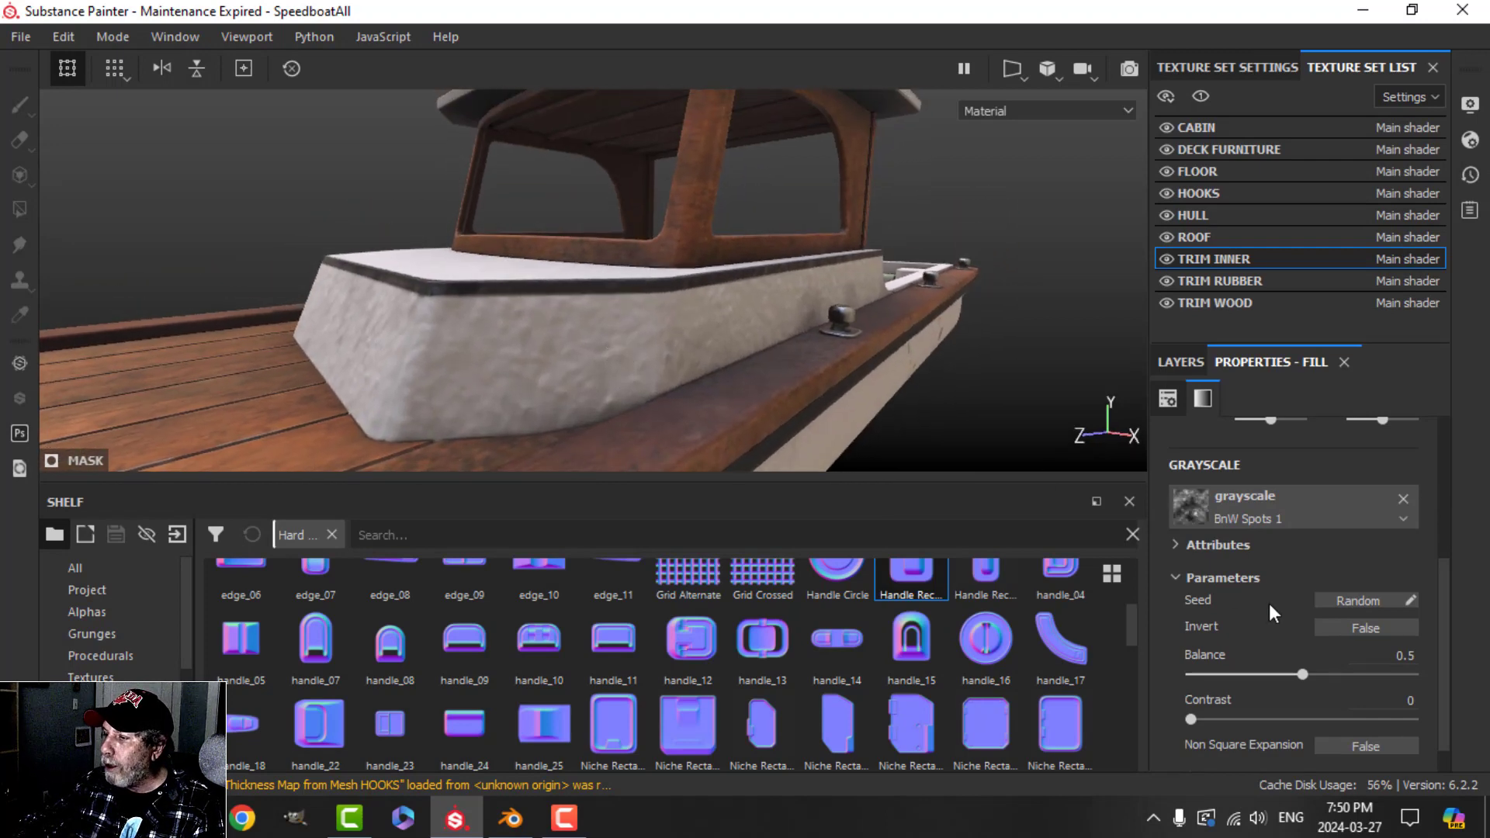
mouse_move(1307, 674)
mouse_down()
mouse_move(1259, 673)
mouse_move(1317, 673)
mouse_up()
scroll(1240, 711, down, 1)
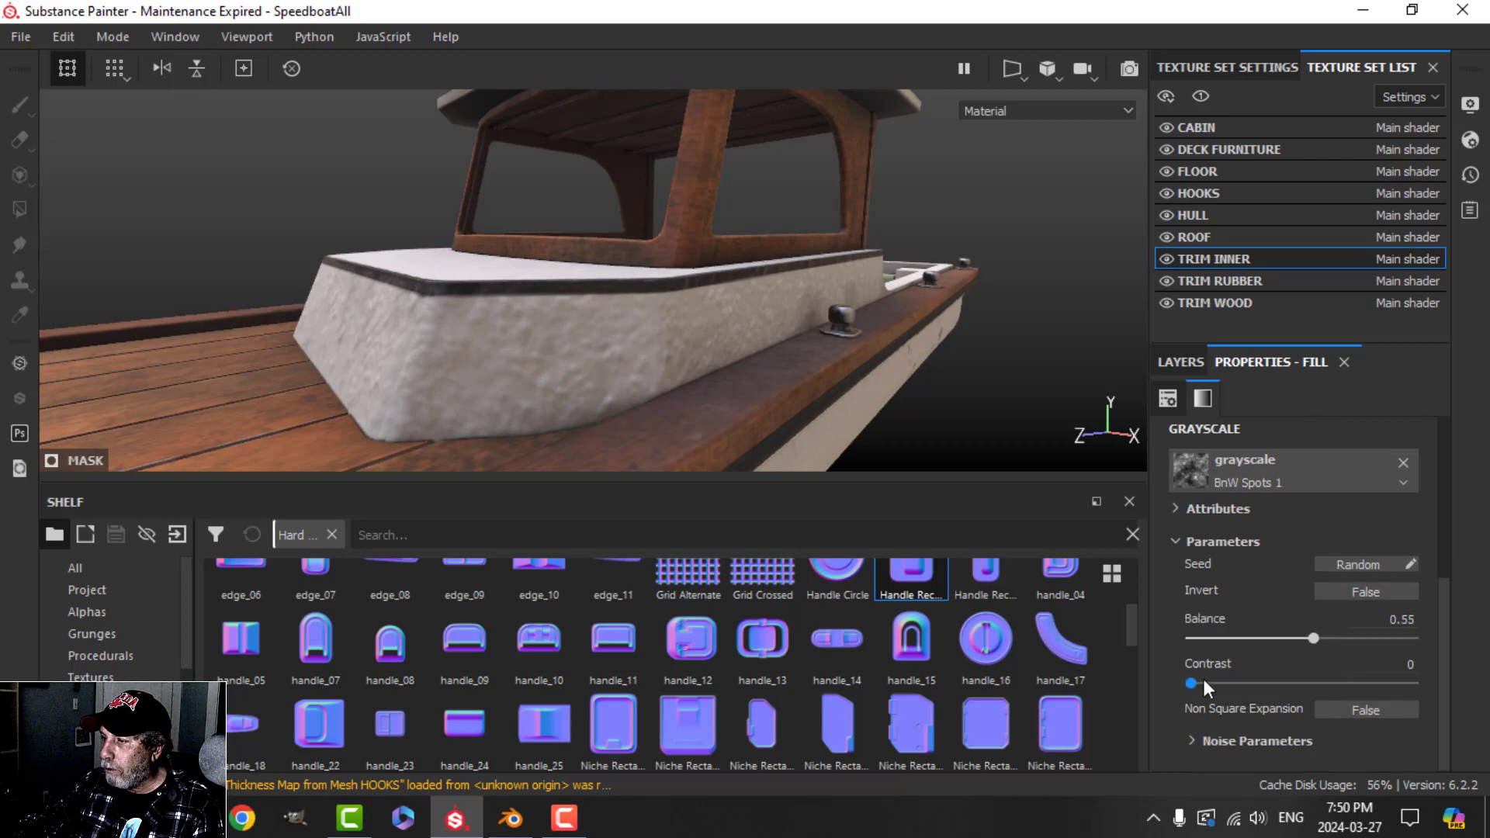
drag(1192, 684, 1196, 683)
drag(1284, 670, 1285, 672)
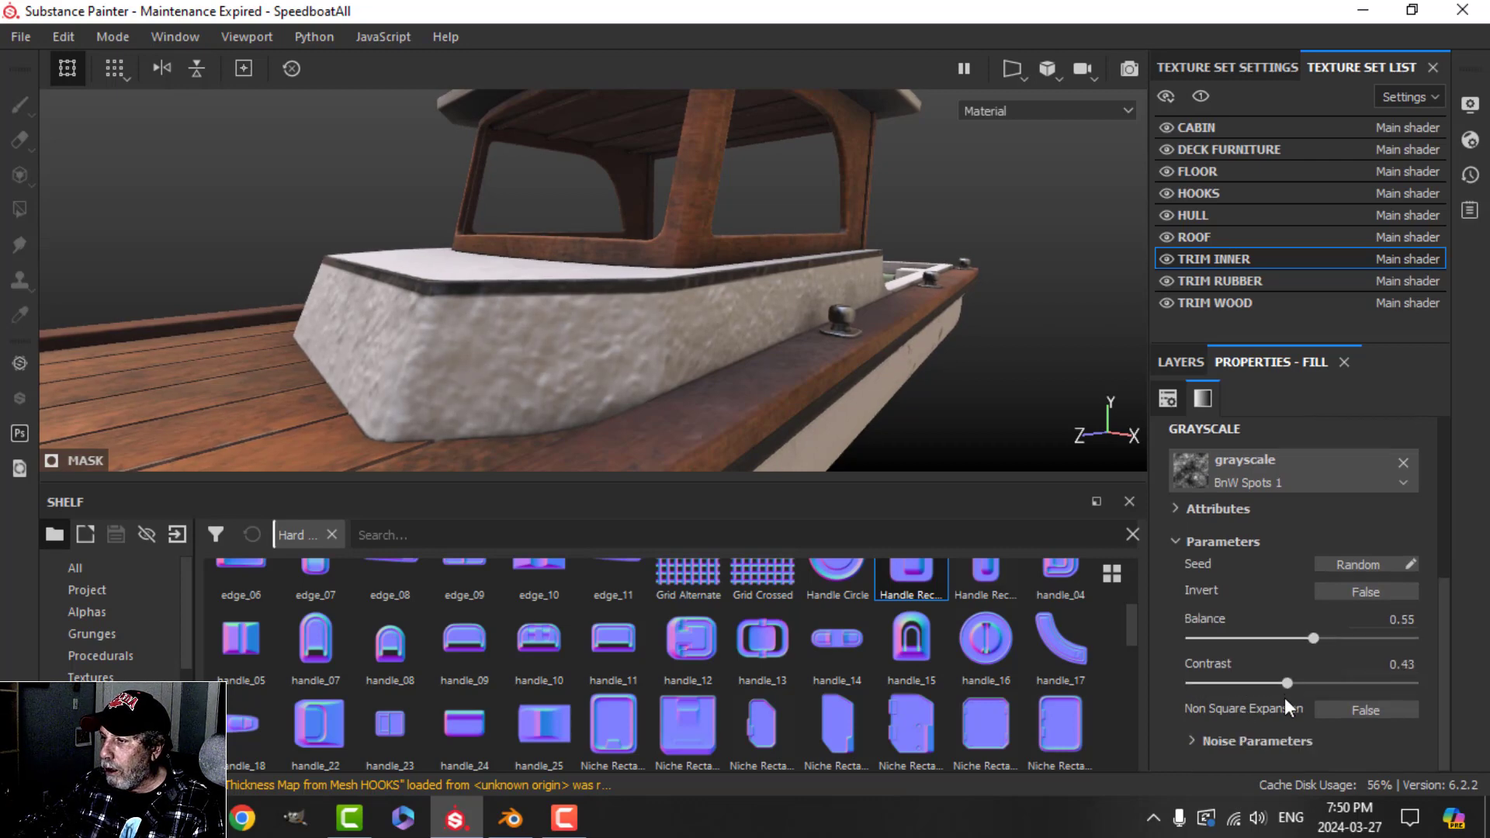
click(1191, 741)
scroll(1218, 733, down, 3)
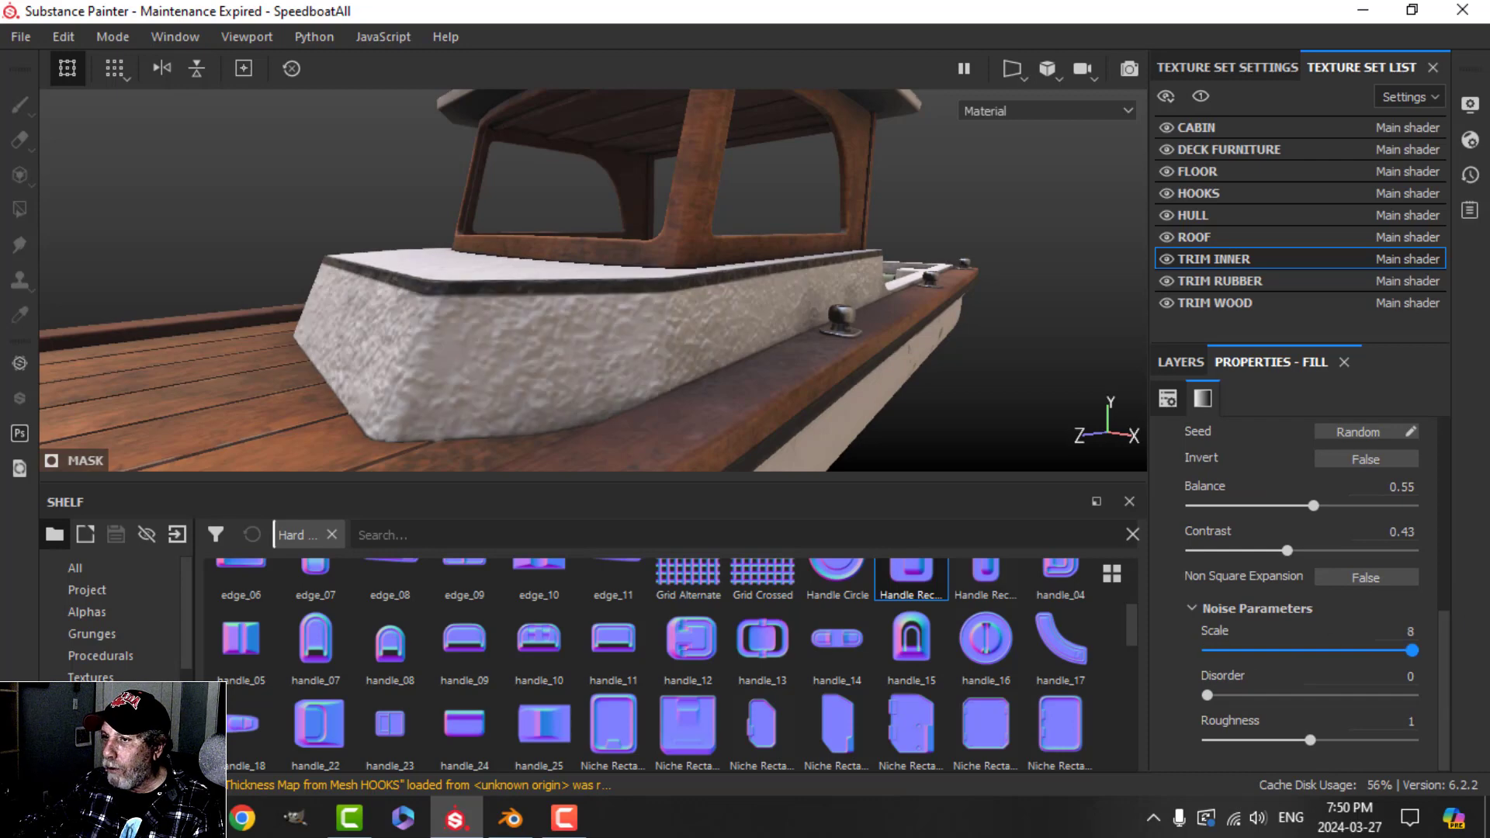
- Set the mask fill's UV scale to 128 and switch its projection to Tri-planar projection
scroll(1337, 649, up, 6)
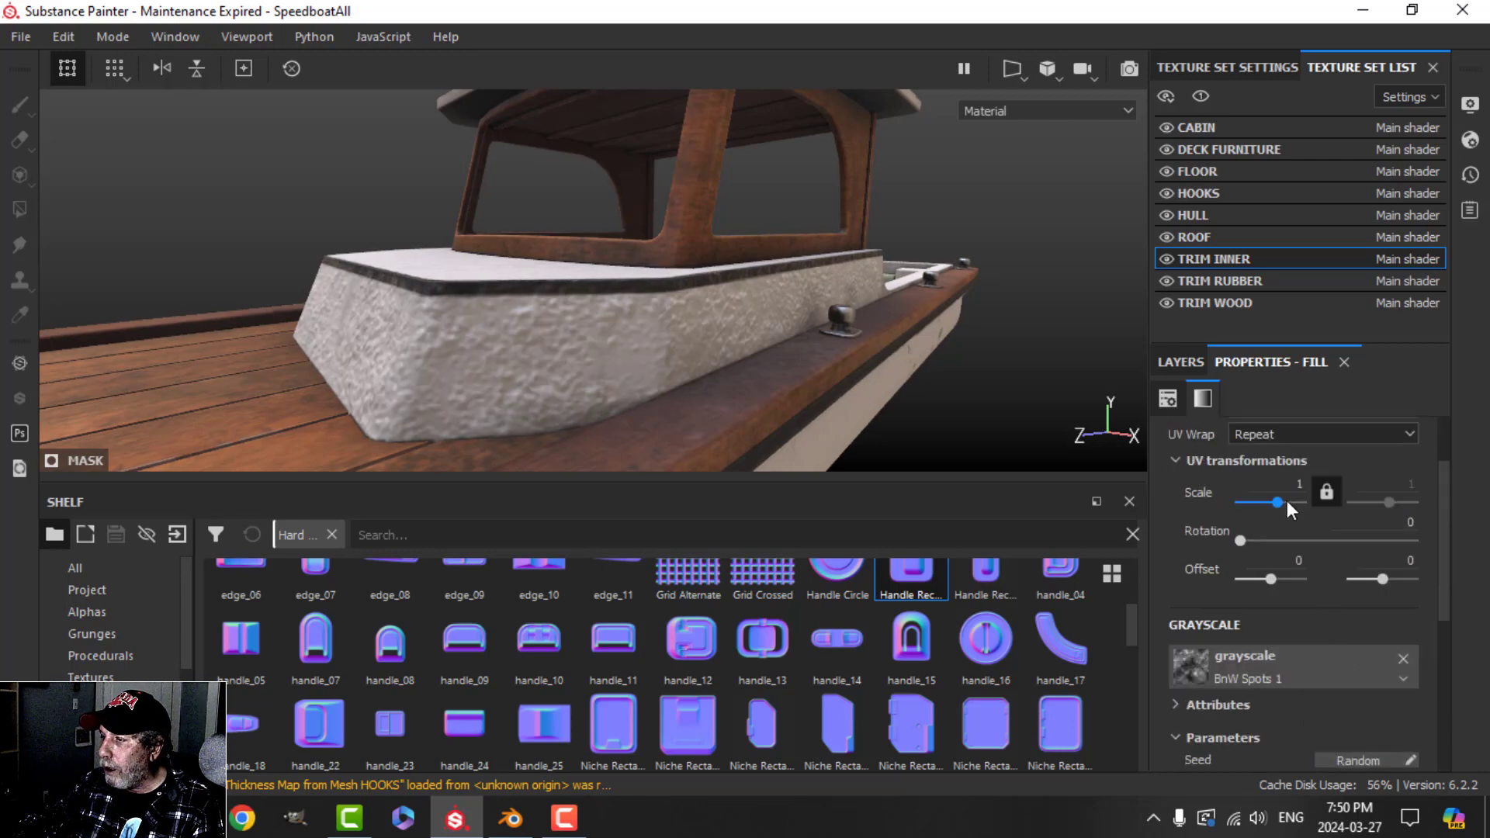
text(128)
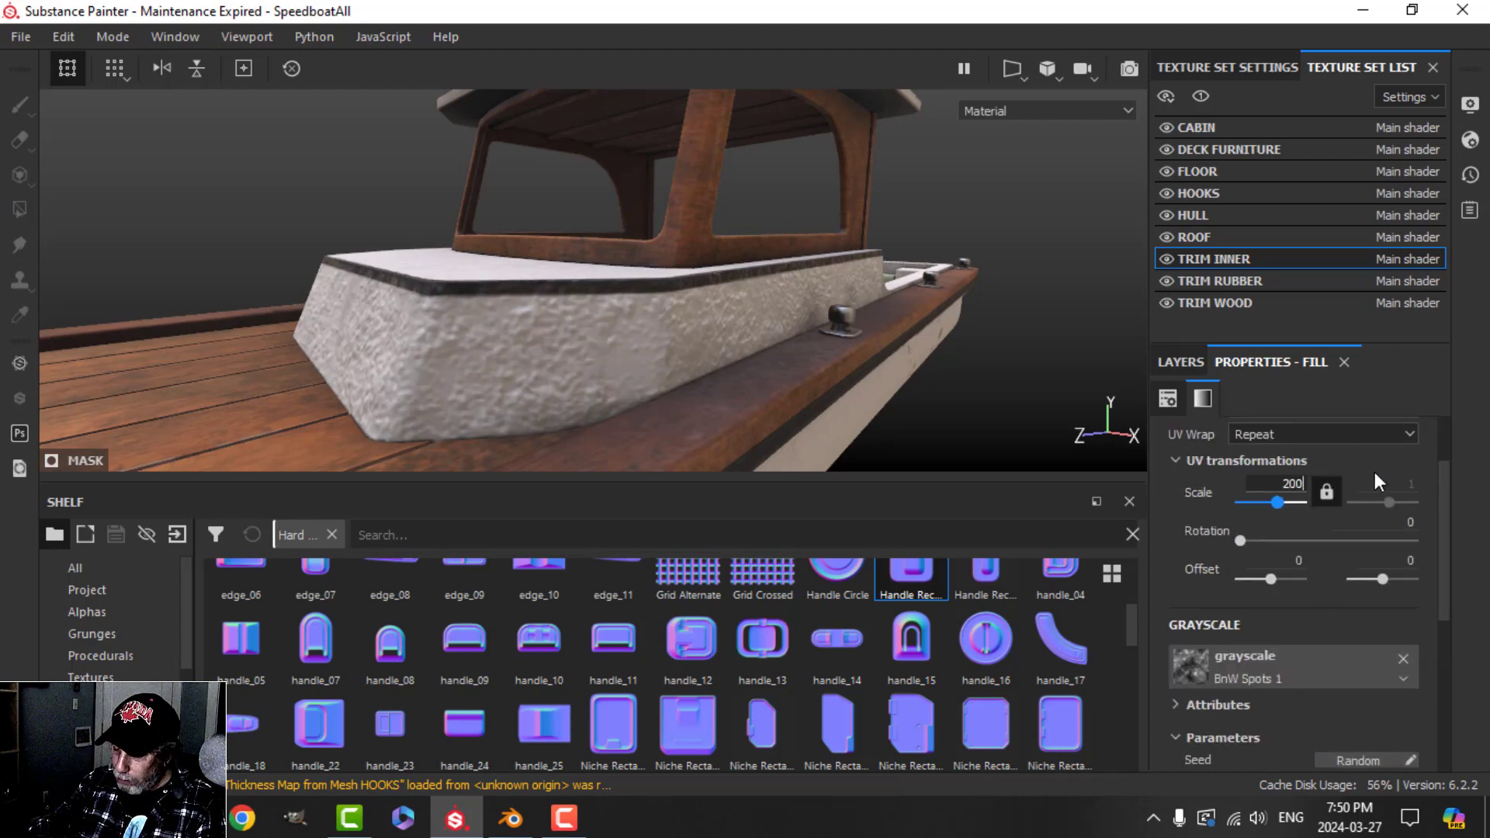
key(Return)
mouse_move(621, 351)
alt+mouse_down()
mouse_move(566, 392)
mouse_move(514, 322)
mouse_move(449, 393)
mouse_move(496, 342)
mouse_move(566, 343)
mouse_move(556, 312)
mouse_move(533, 349)
mouse_move(776, 360)
alt+mouse_up()
scroll(1291, 458, up, 2)
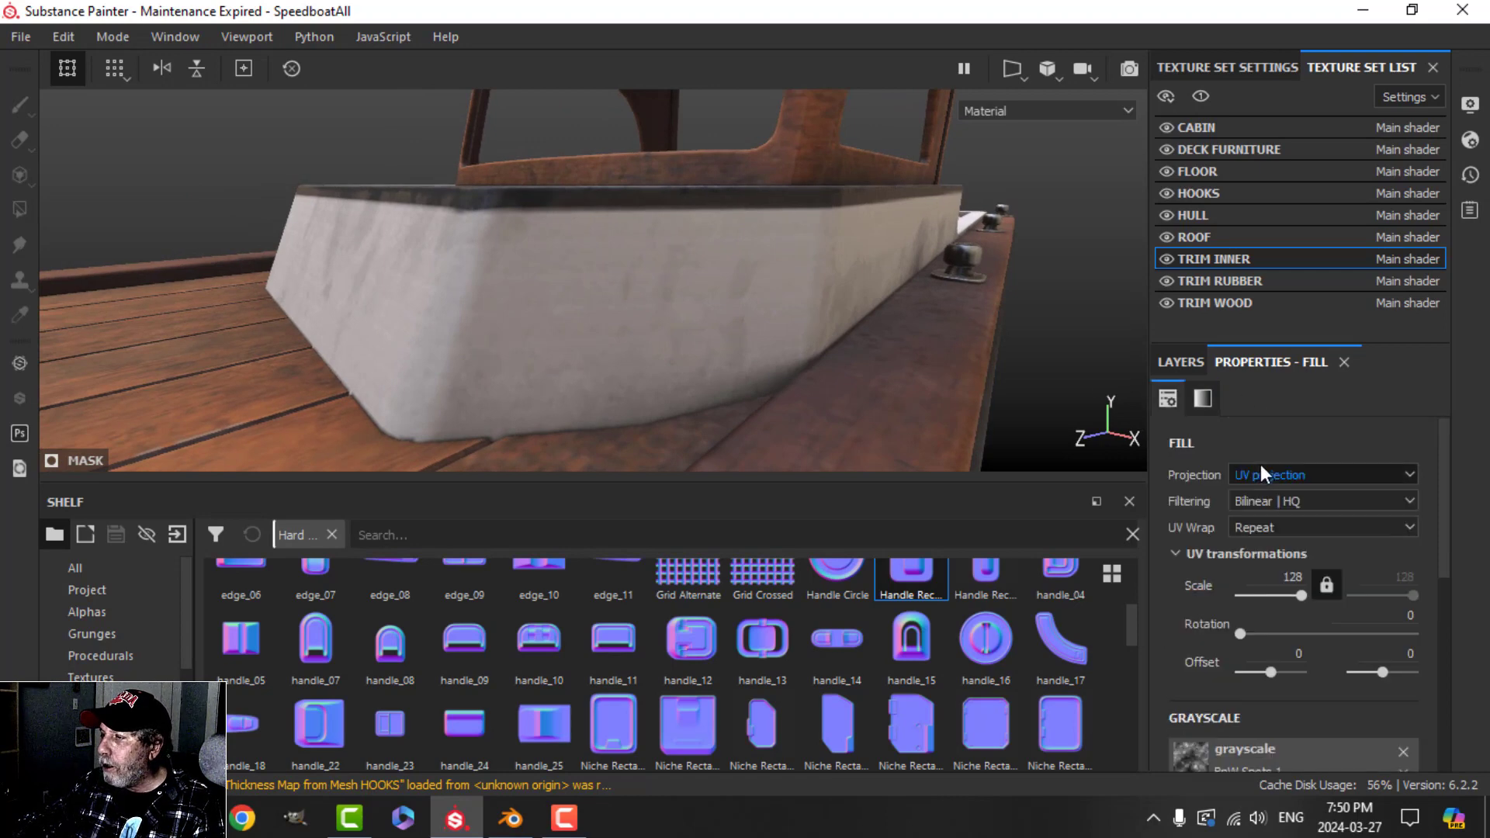
click(1264, 471)
click(1263, 523)
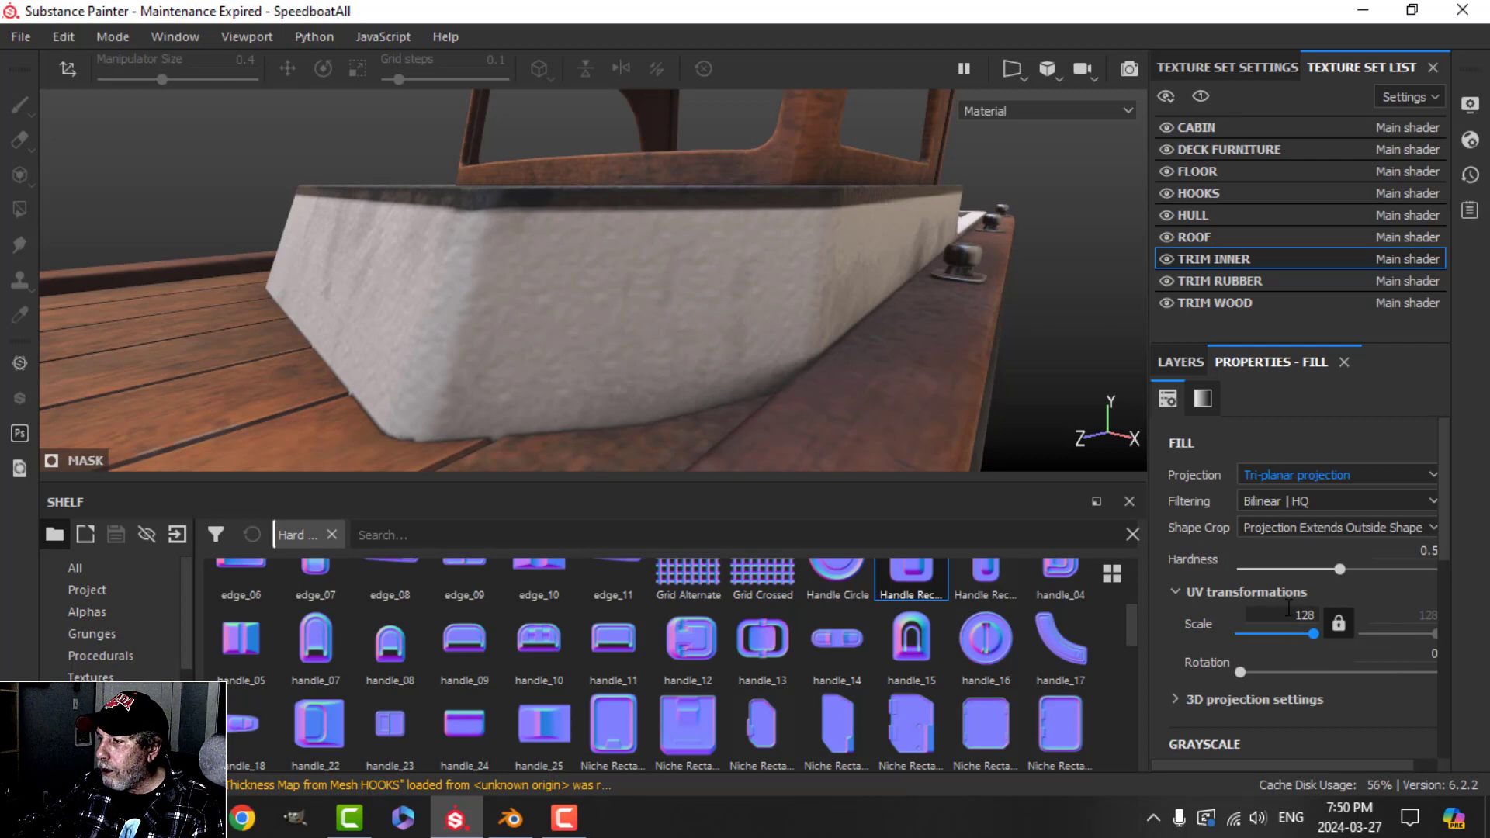
- Try to raise the mask fill's UV scale to 200
click(1290, 619)
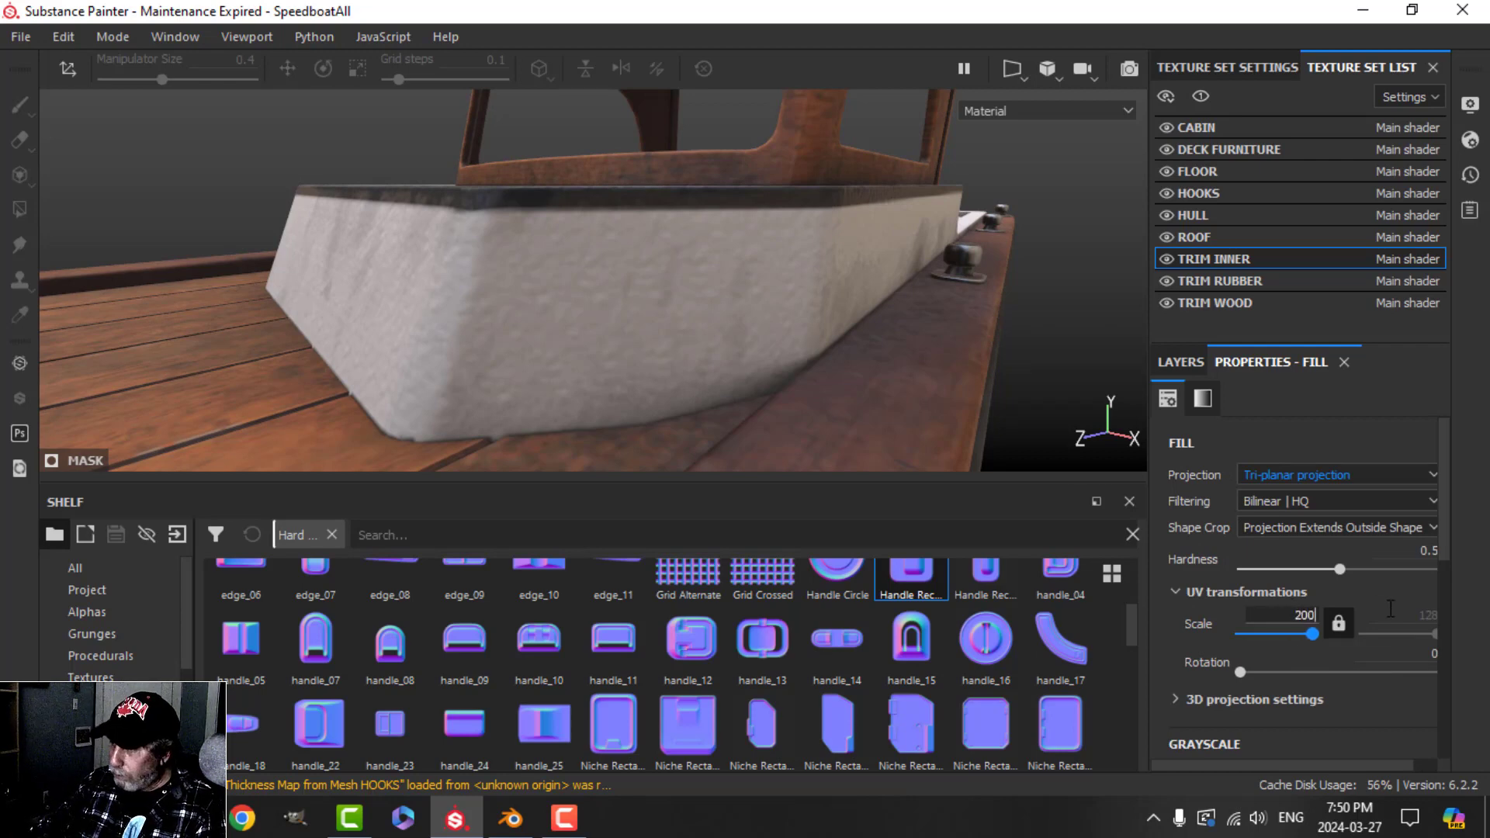
key(Escape)
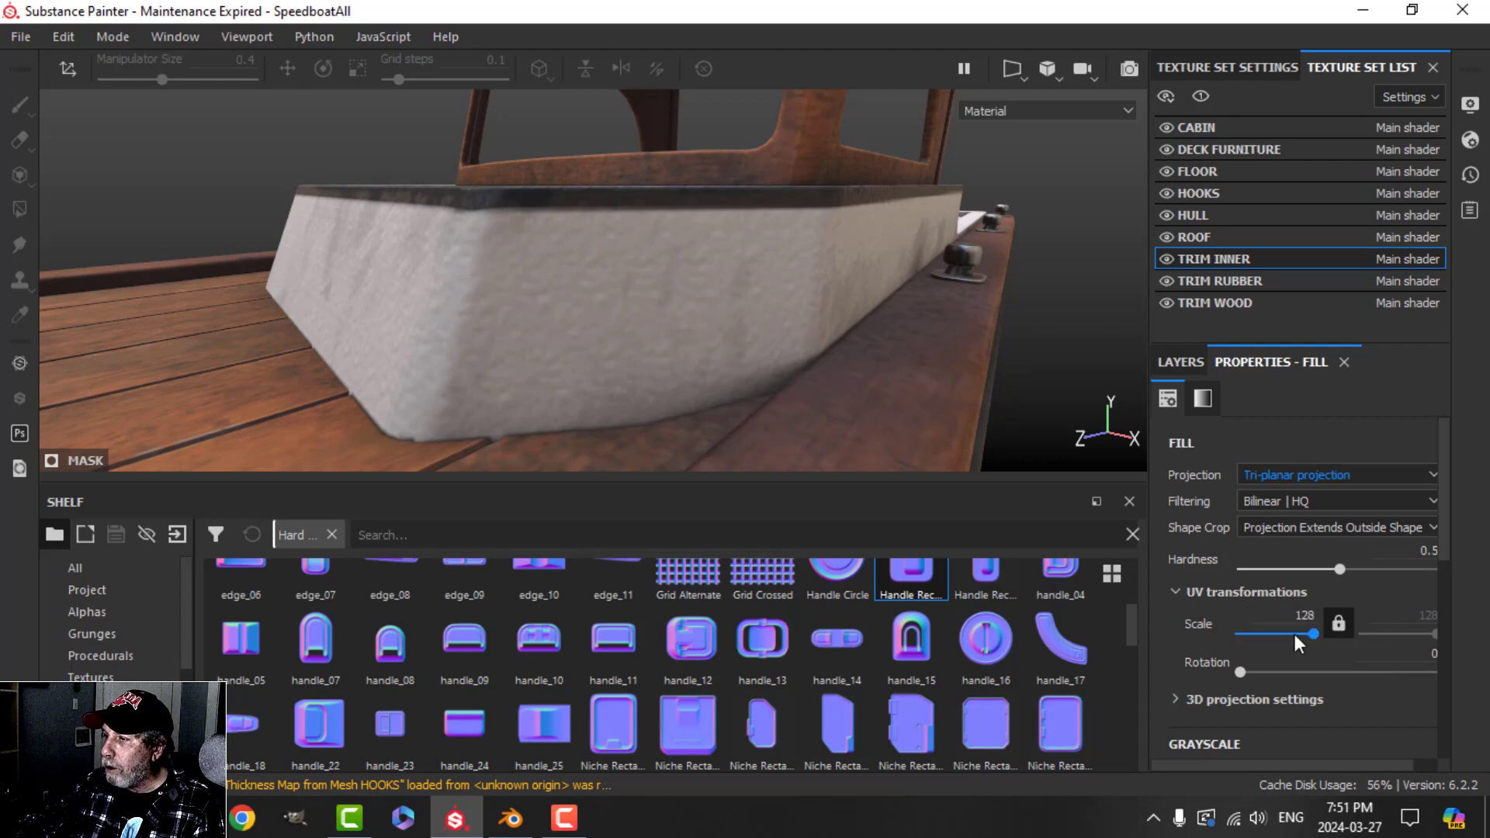
scroll(1295, 635, down, 6)
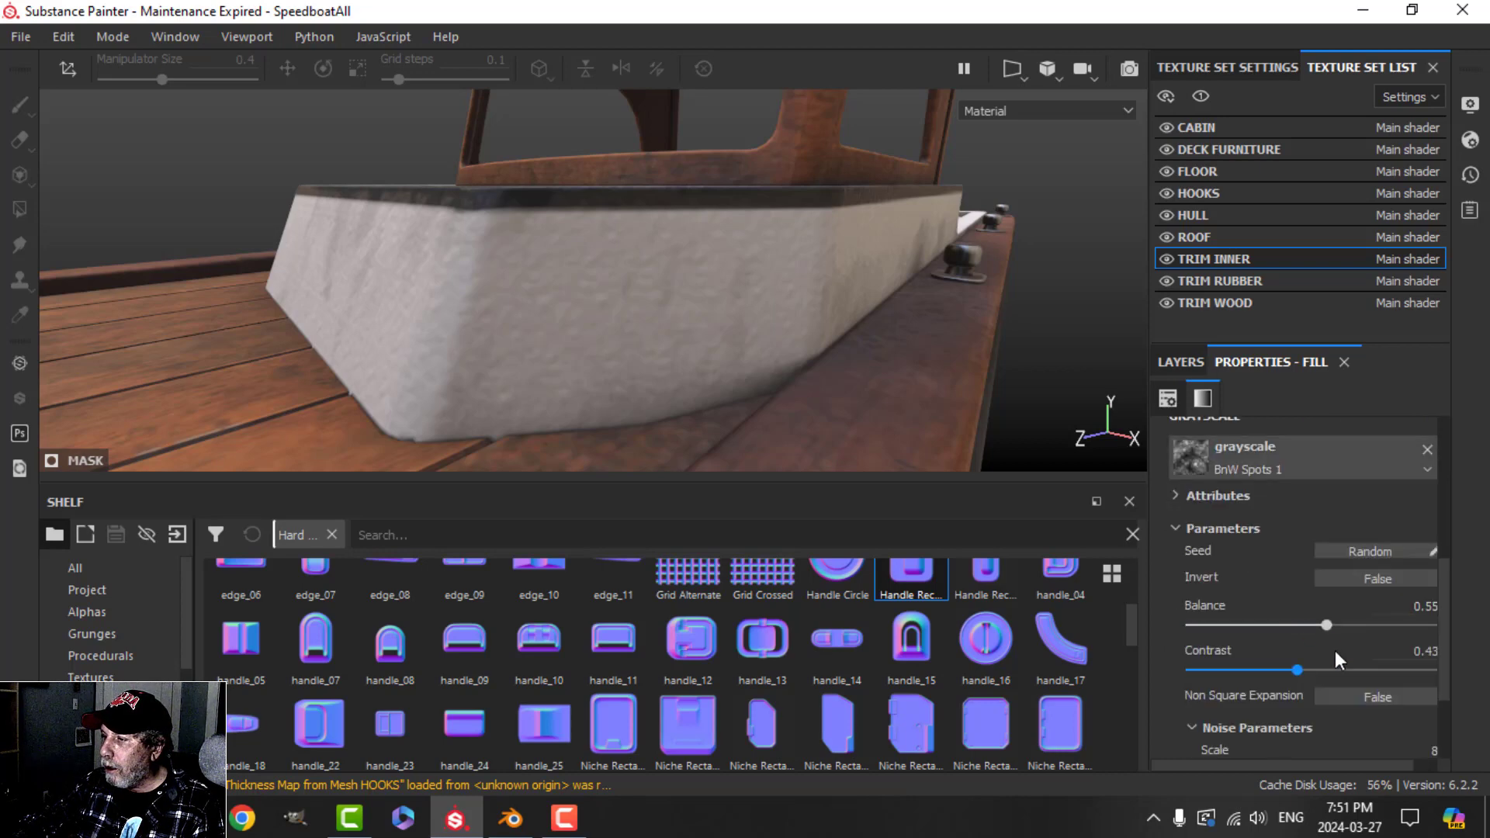
scroll(1335, 658, up, 5)
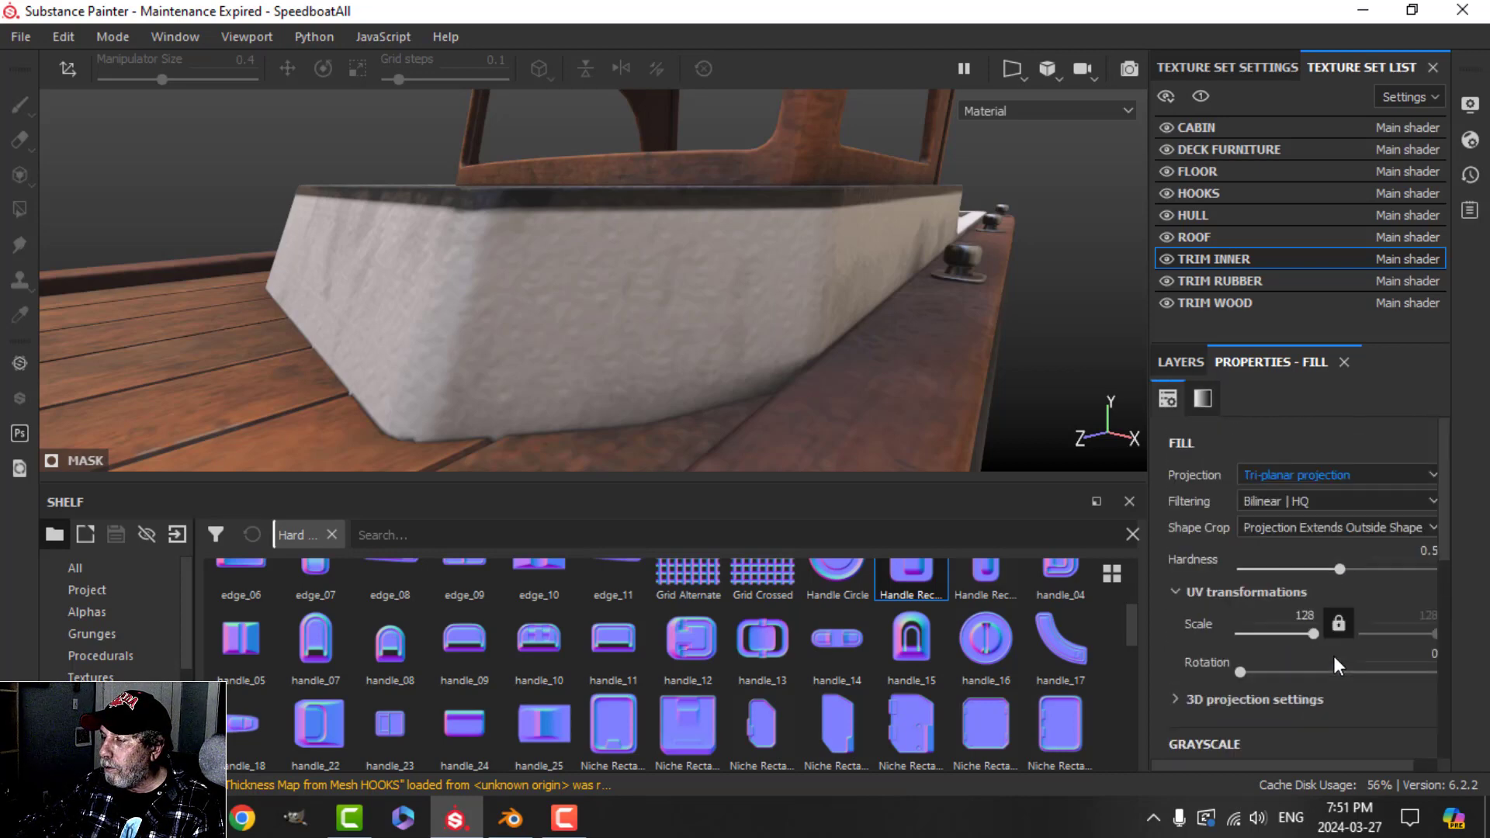
- Set the BnW Spots 1 balance to 0.76 and its noise disorder to 0.73
scroll(1334, 655, down, 6)
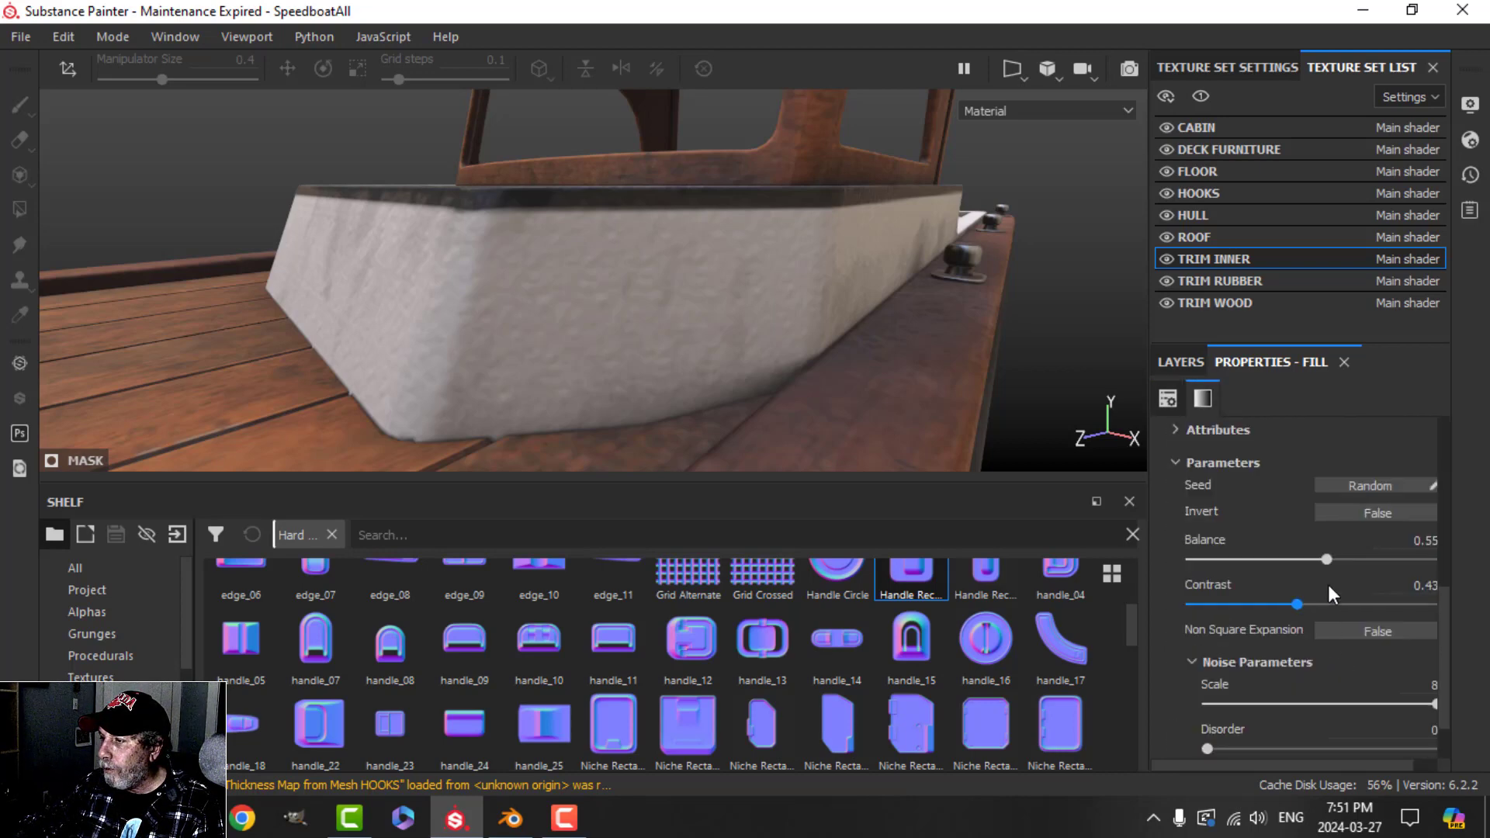
drag(1327, 558, 1375, 558)
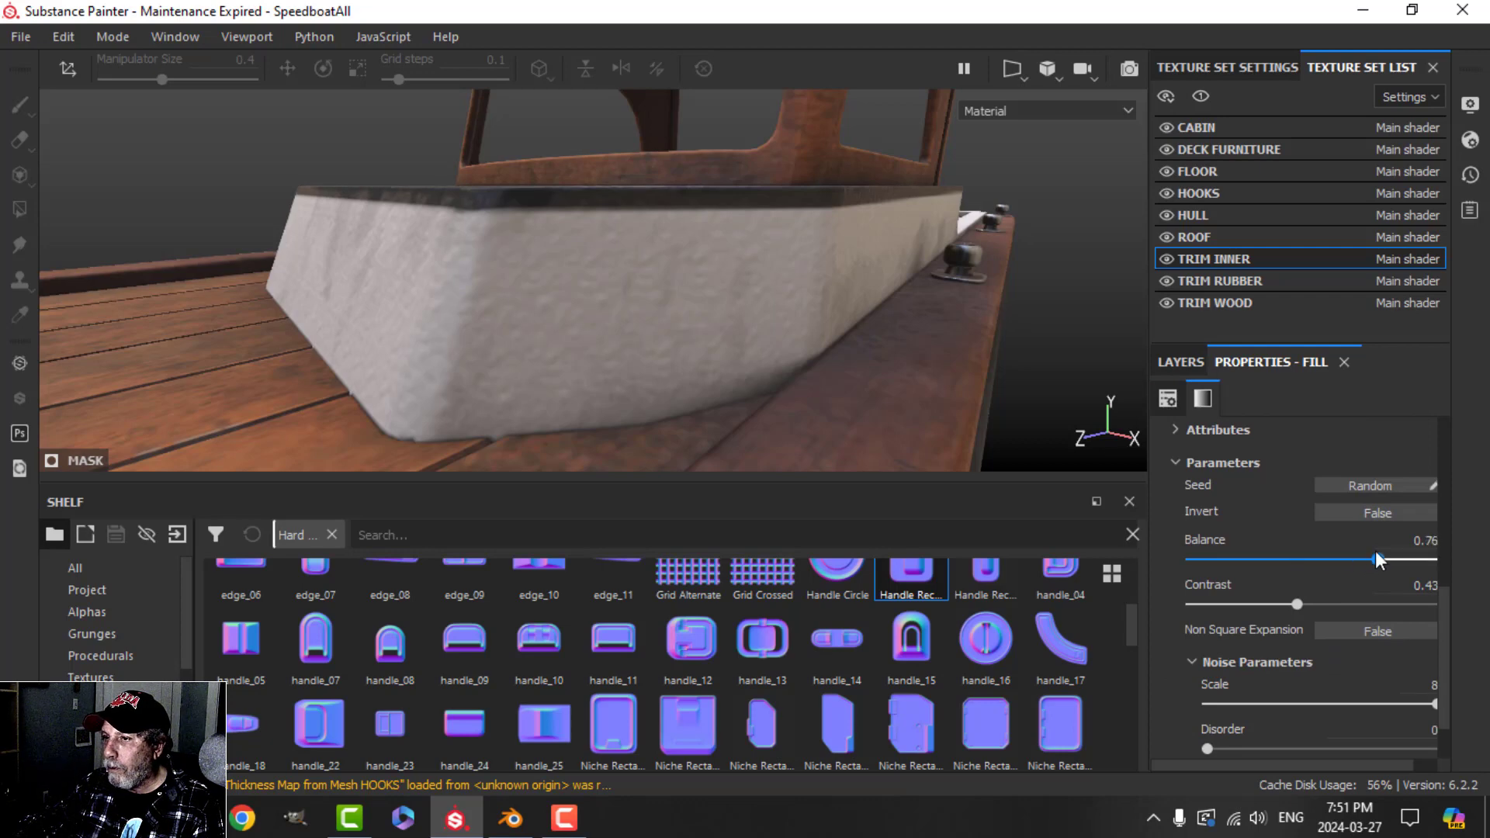
scroll(1316, 668, up, 1)
scroll(1317, 680, down, 3)
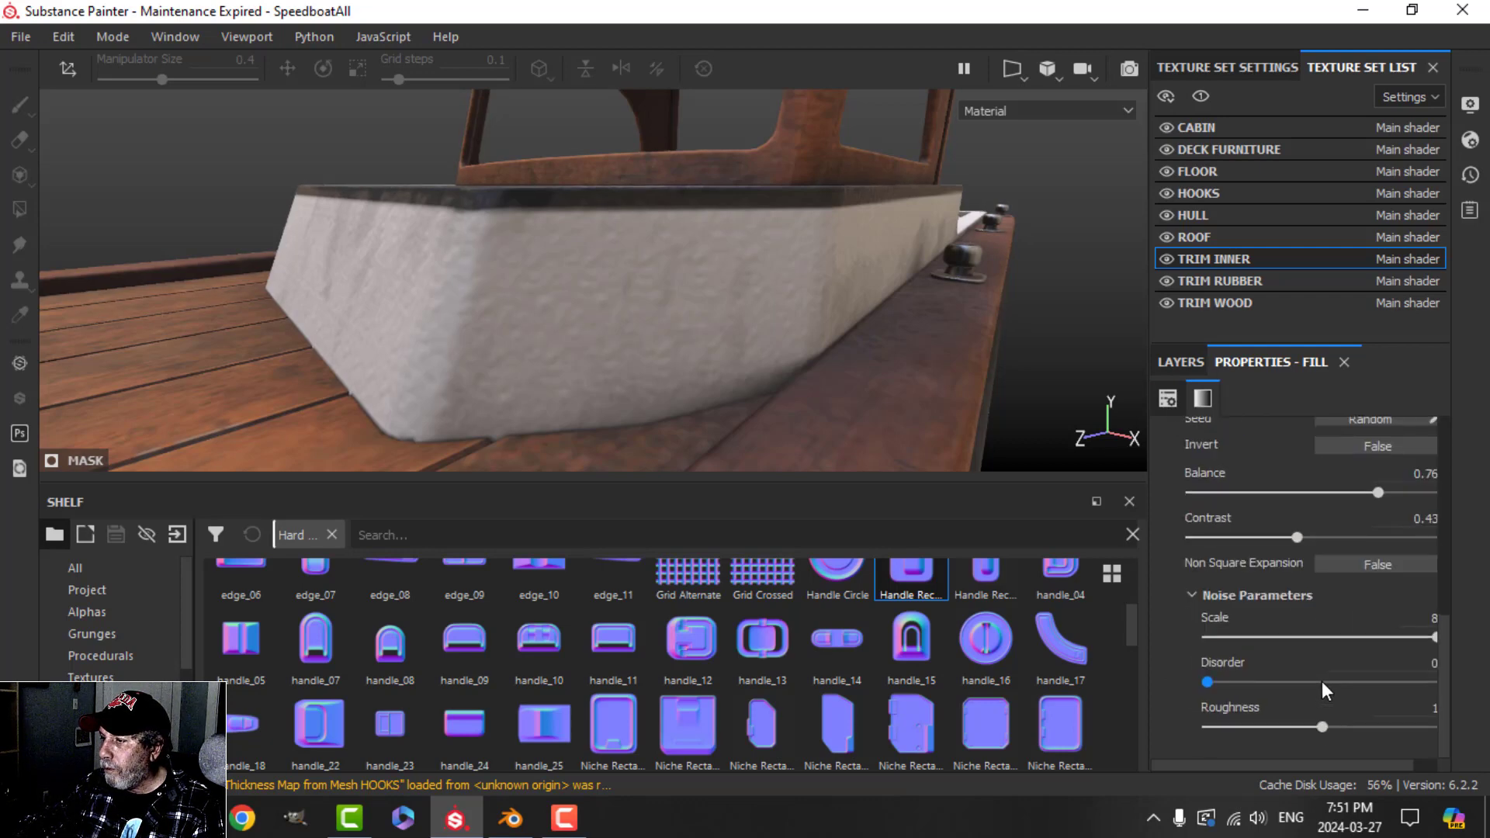
drag(1213, 680, 1373, 676)
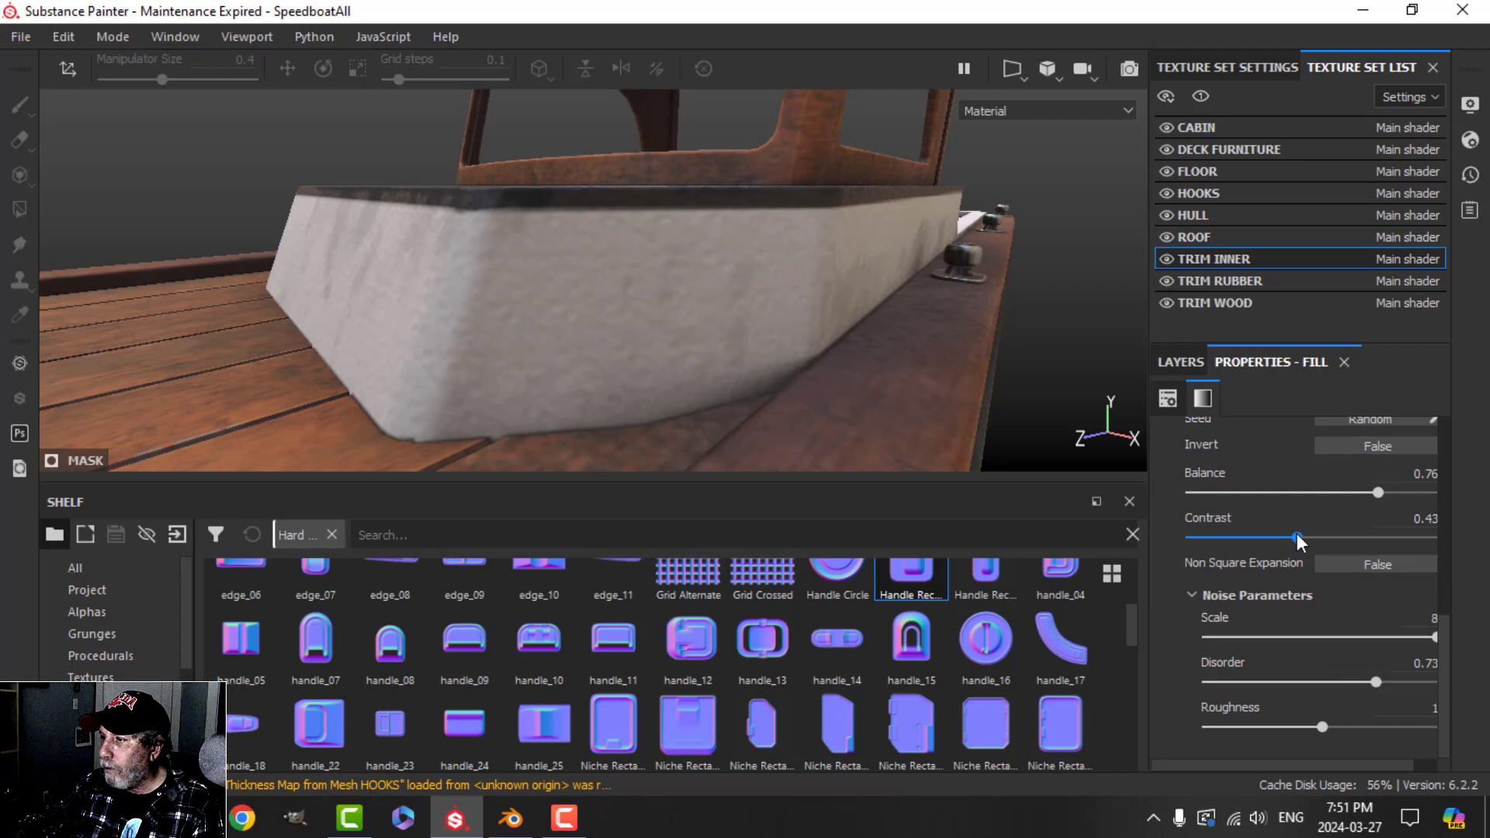
- Lower the BnW Spots 1 balance of the mask fill
scroll(1298, 546, up, 3)
scroll(1298, 553, down, 1)
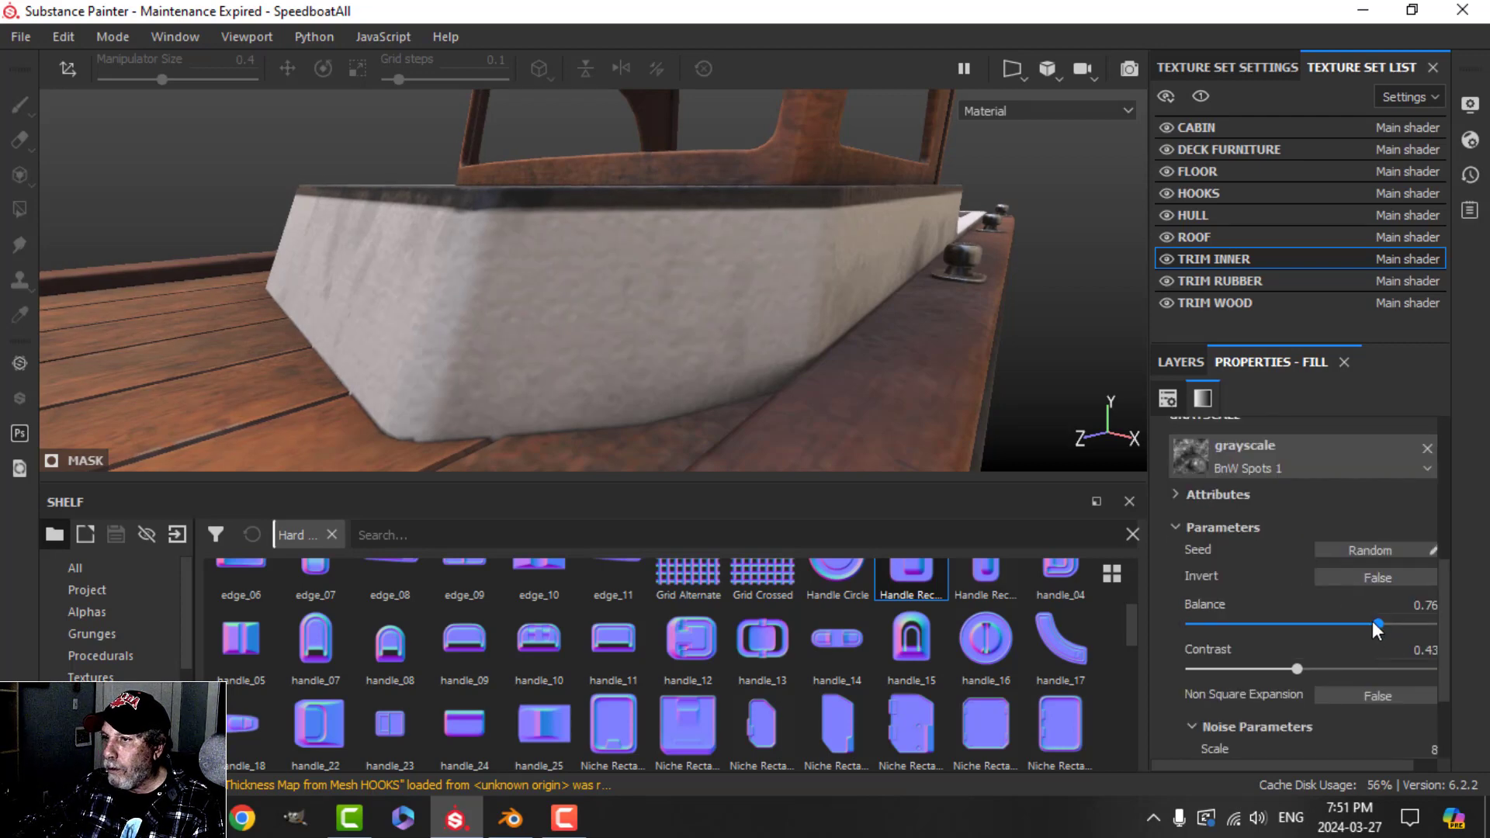
drag(1374, 623, 1308, 623)
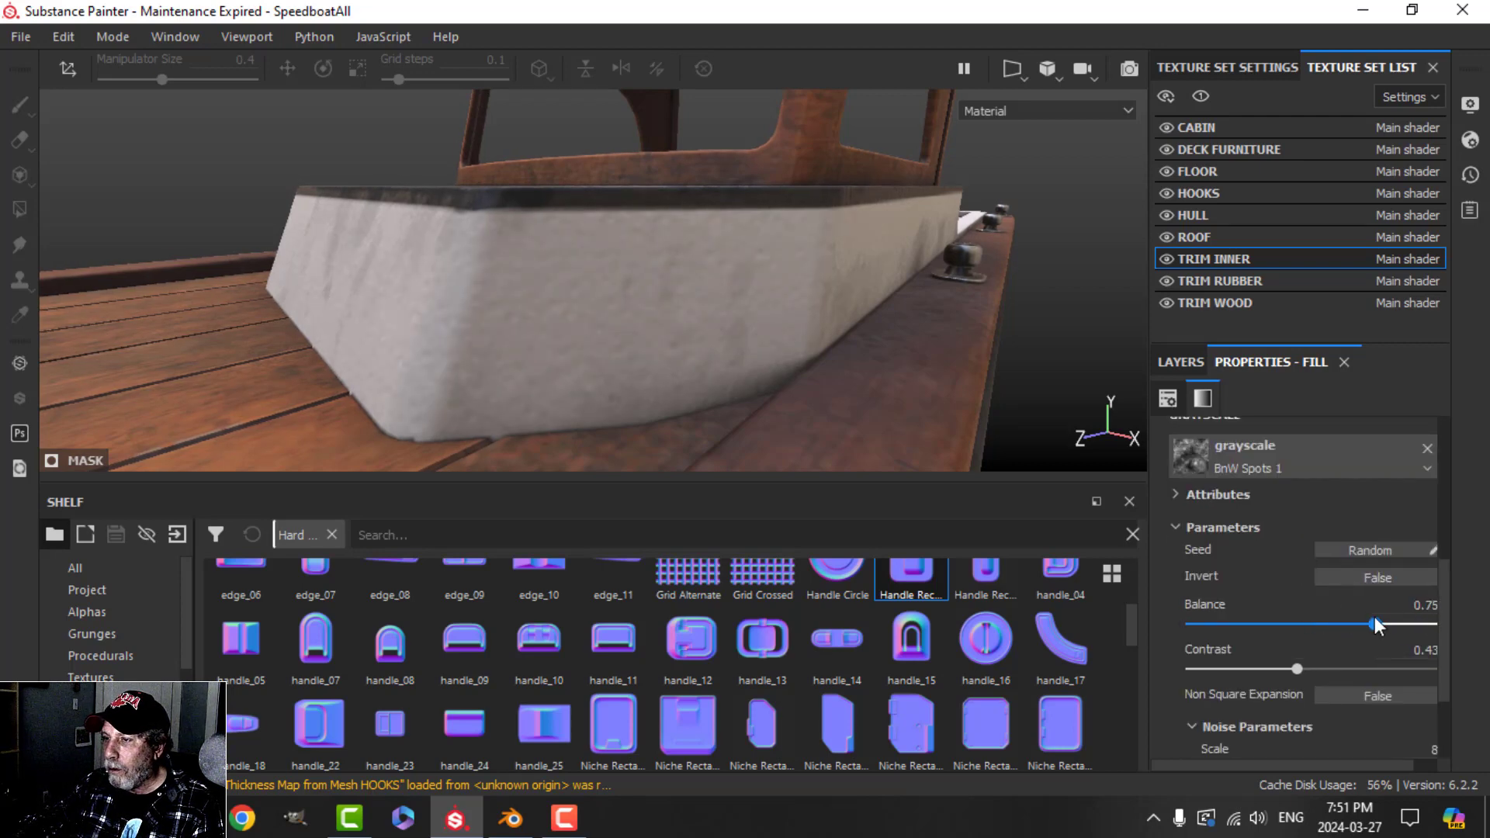
scroll(1343, 580, up, 4)
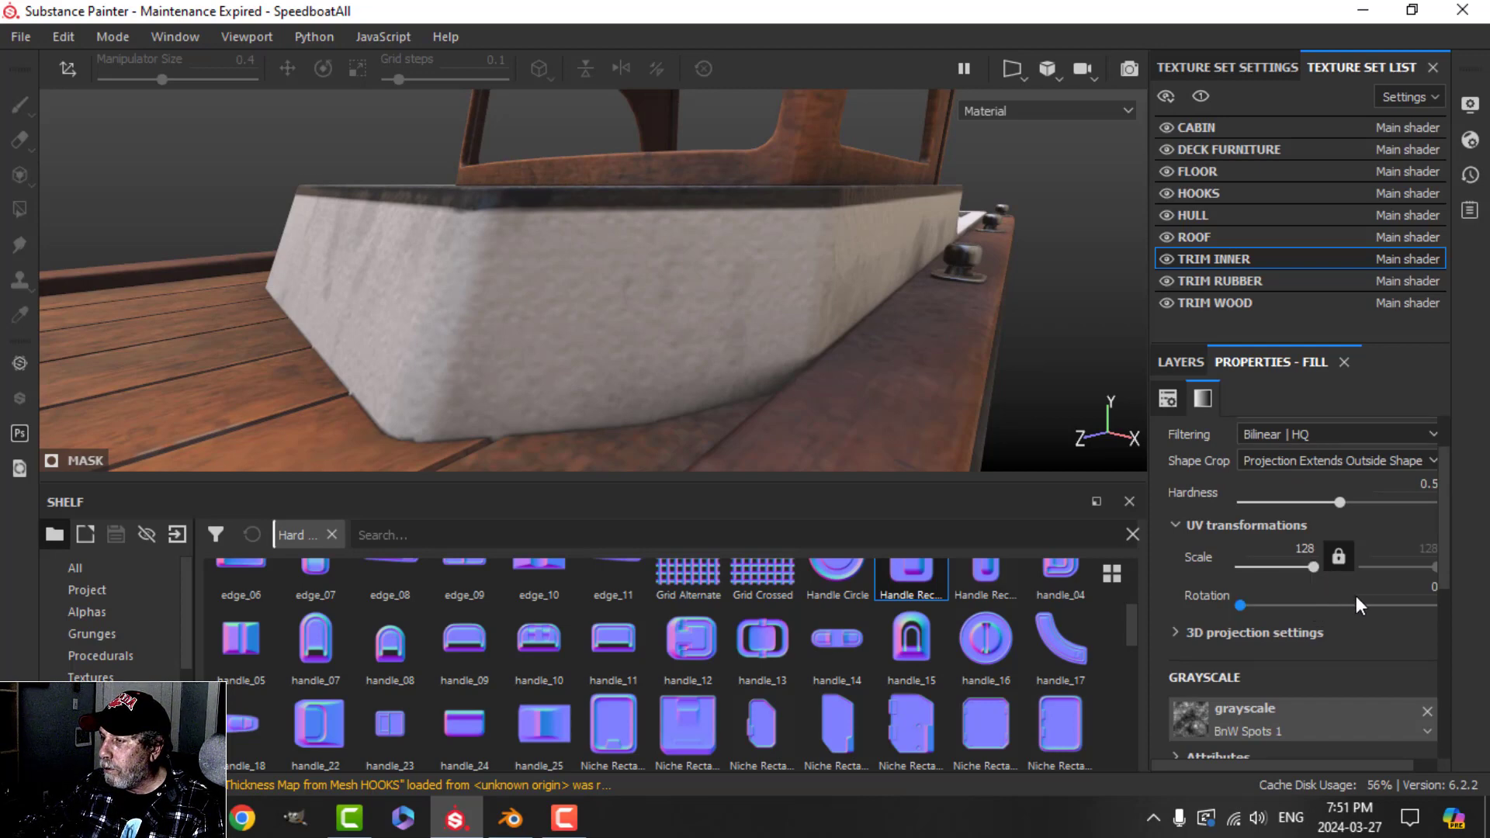
scroll(1326, 493, up, 2)
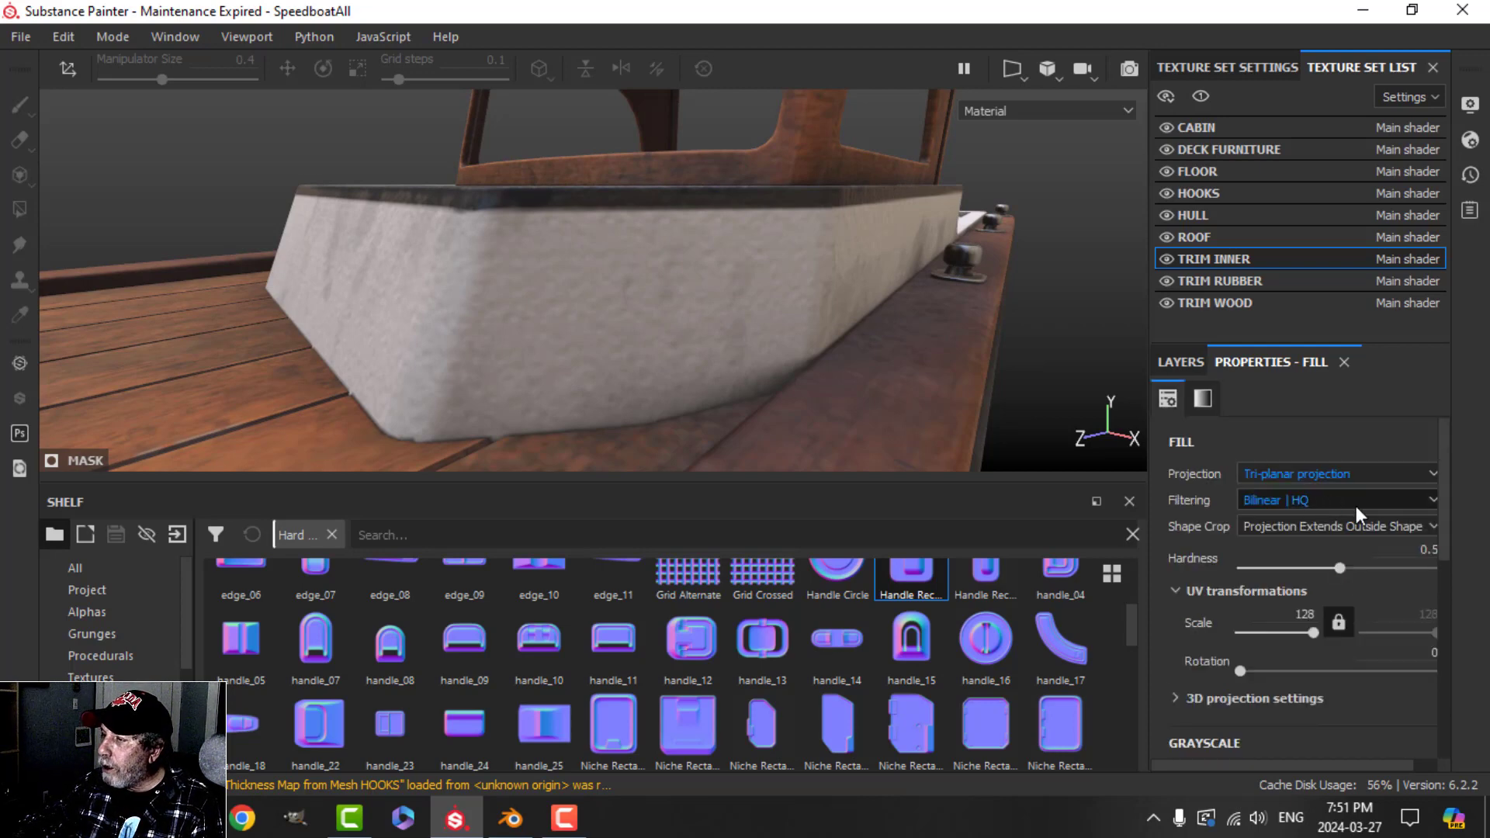
- Set the TRIM INNER texture set's size to 2048
click(1226, 68)
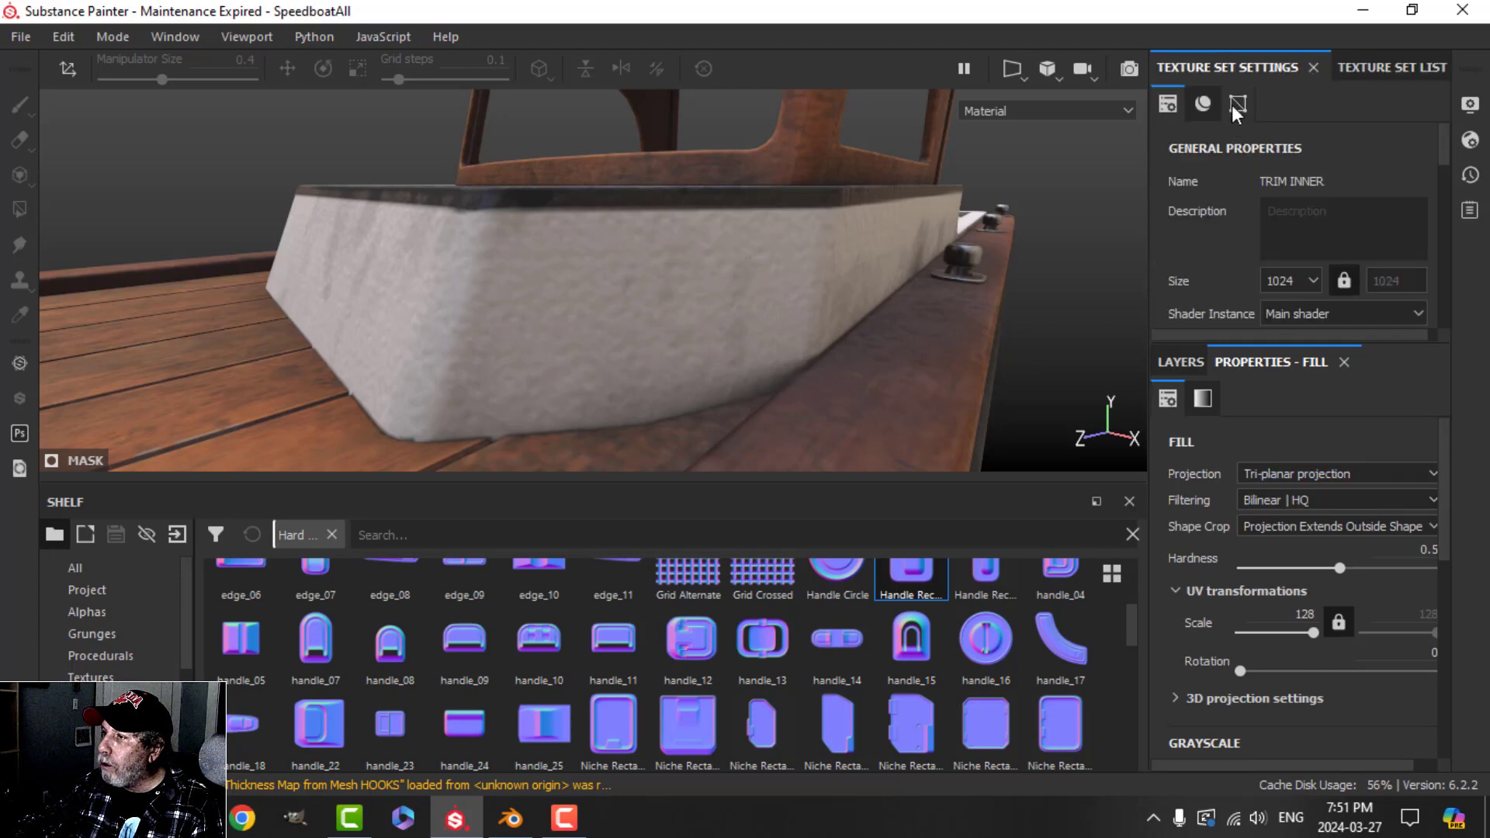
click(1291, 281)
click(1281, 358)
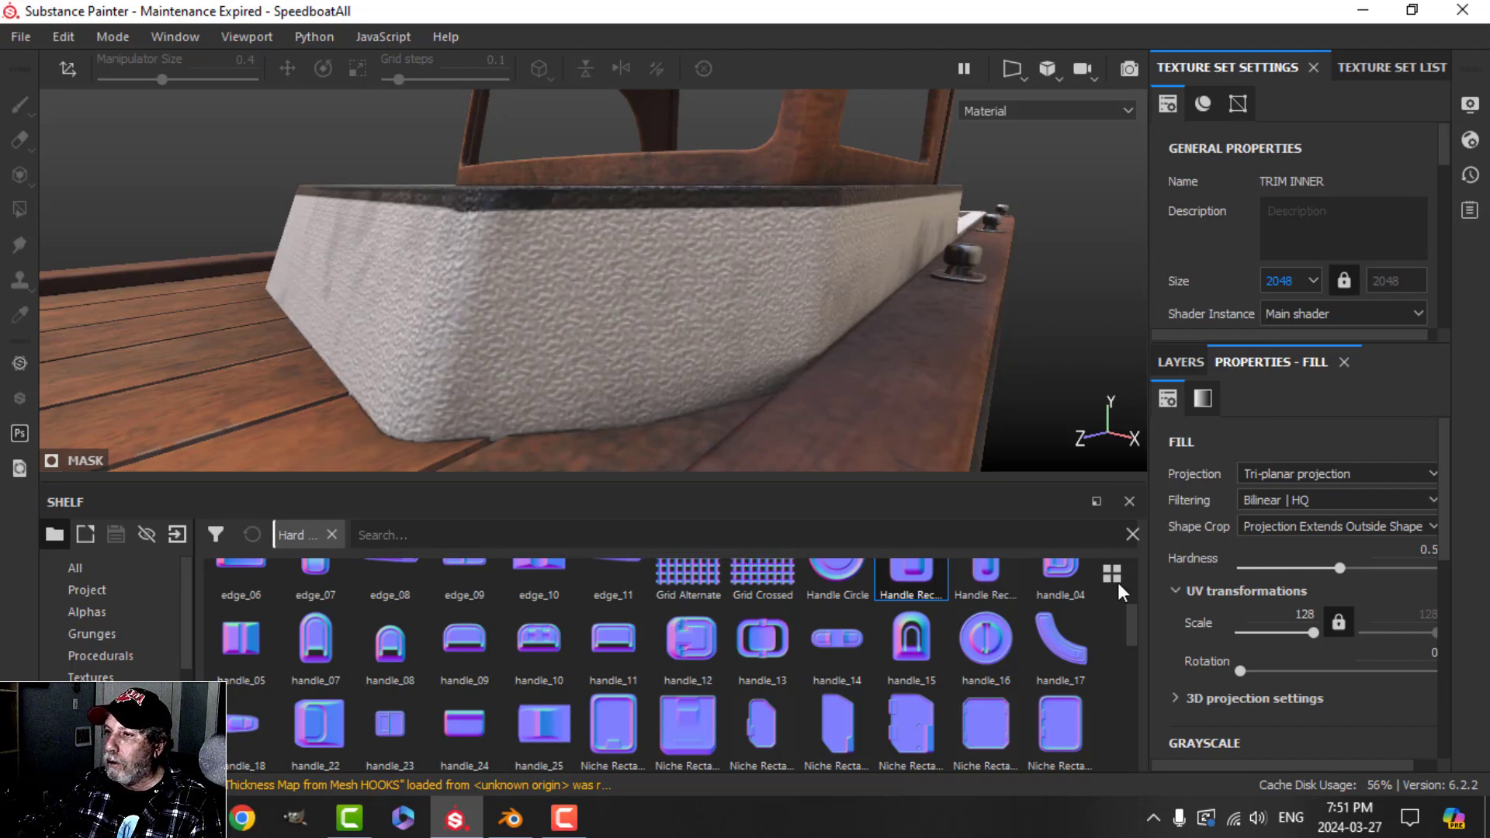
- Set the BnW Spots 1 balance to 0.26 and check the bumps on the cabin's white base
alt+drag(614, 320, 683, 347)
scroll(1250, 602, down, 5)
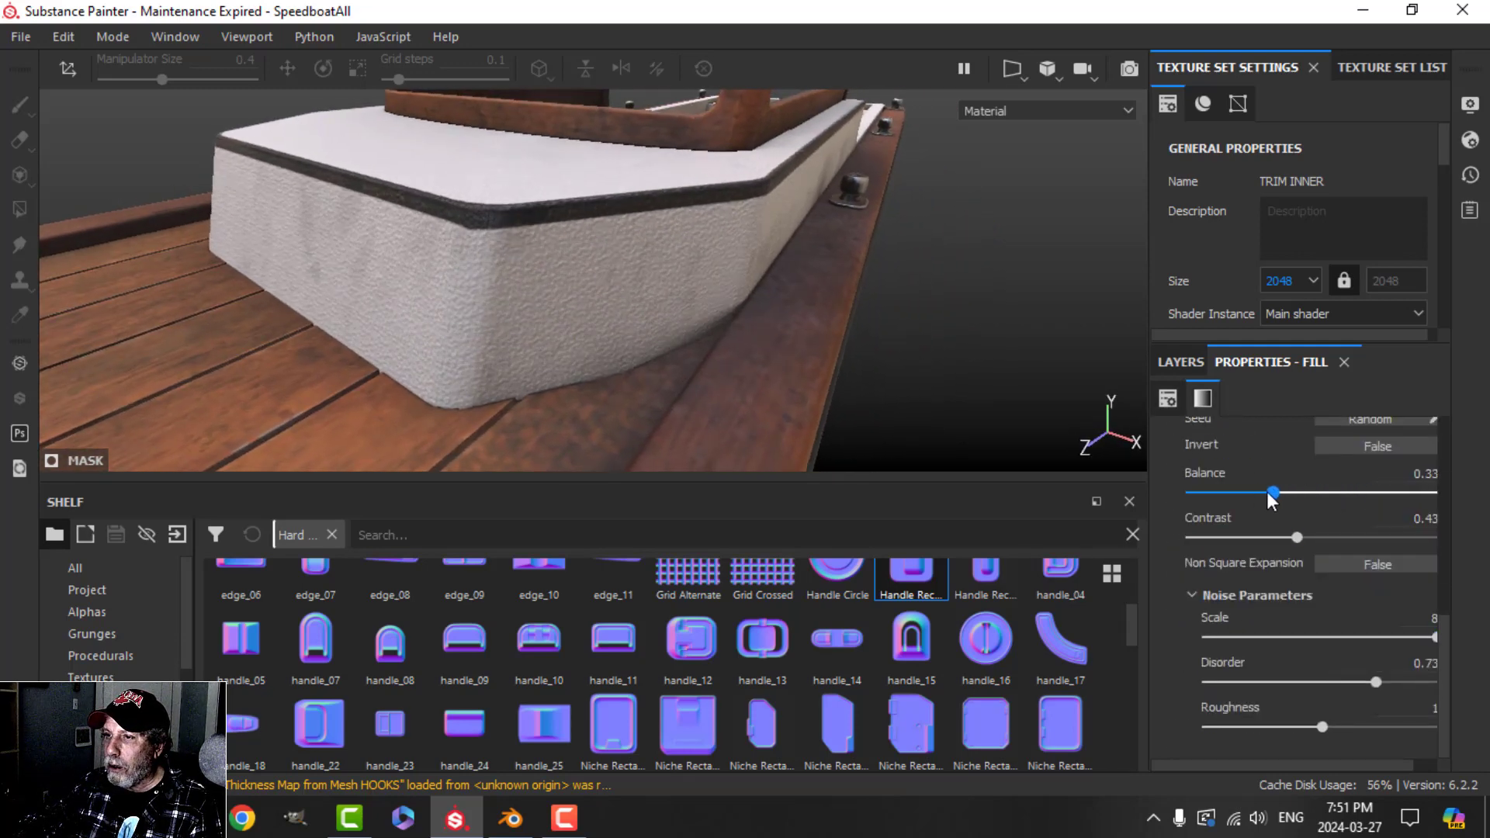
drag(1245, 491, 1249, 491)
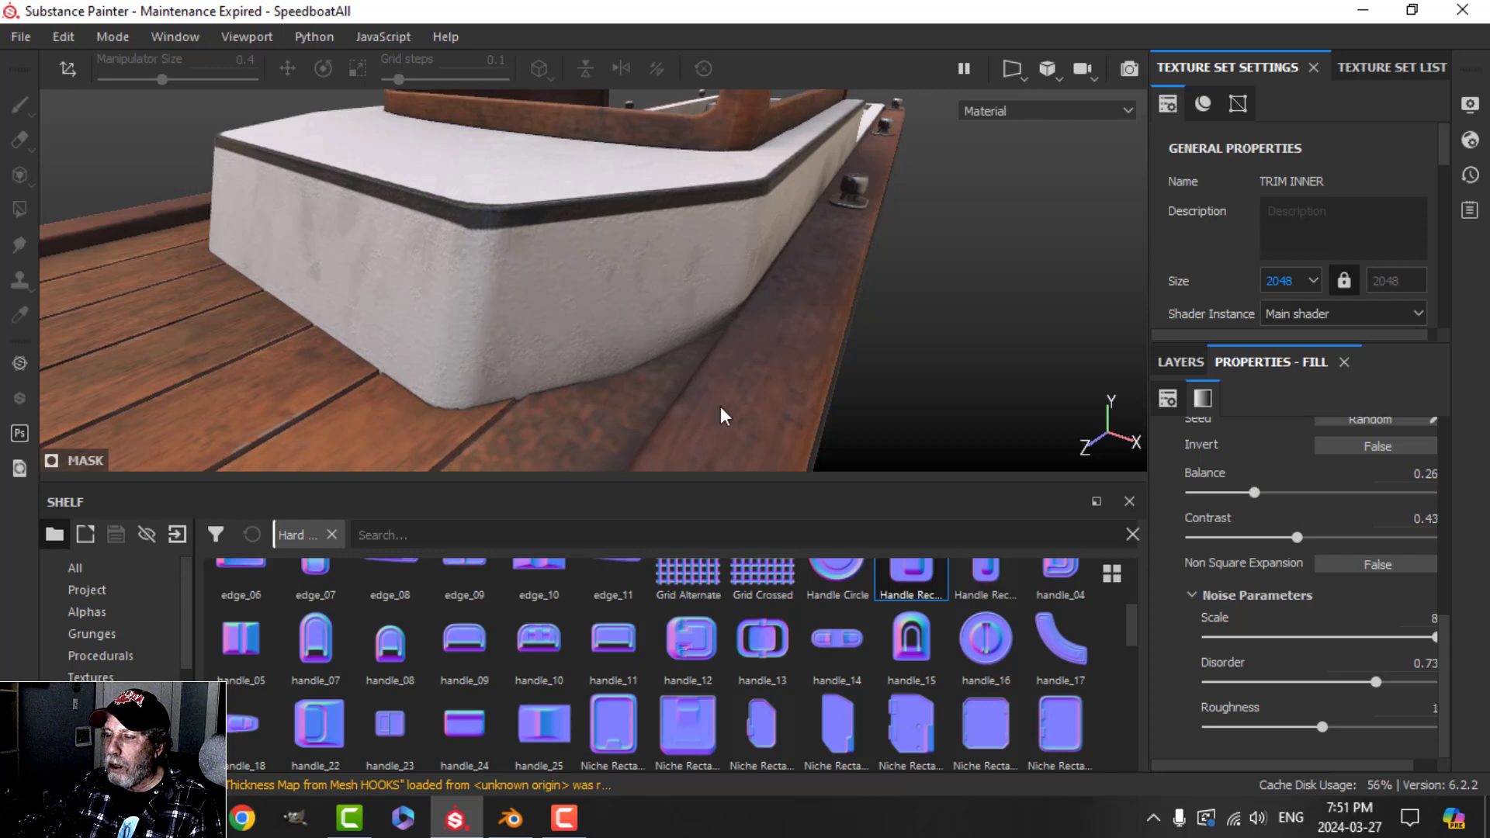
mouse_move(721, 416)
alt+mouse_down()
mouse_move(648, 346)
mouse_move(710, 397)
alt+mouse_up()
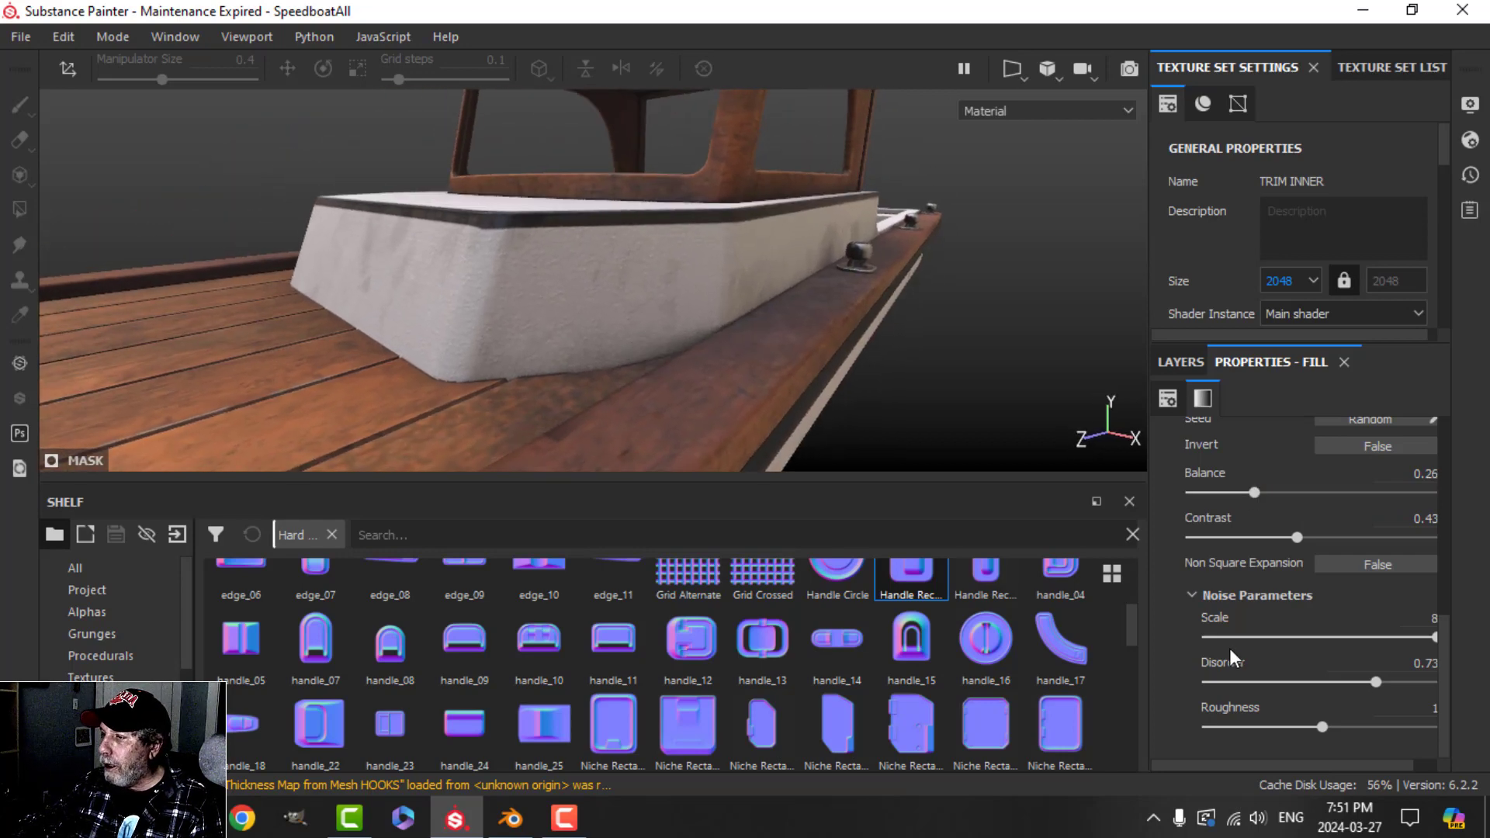
scroll(1281, 631, up, 5)
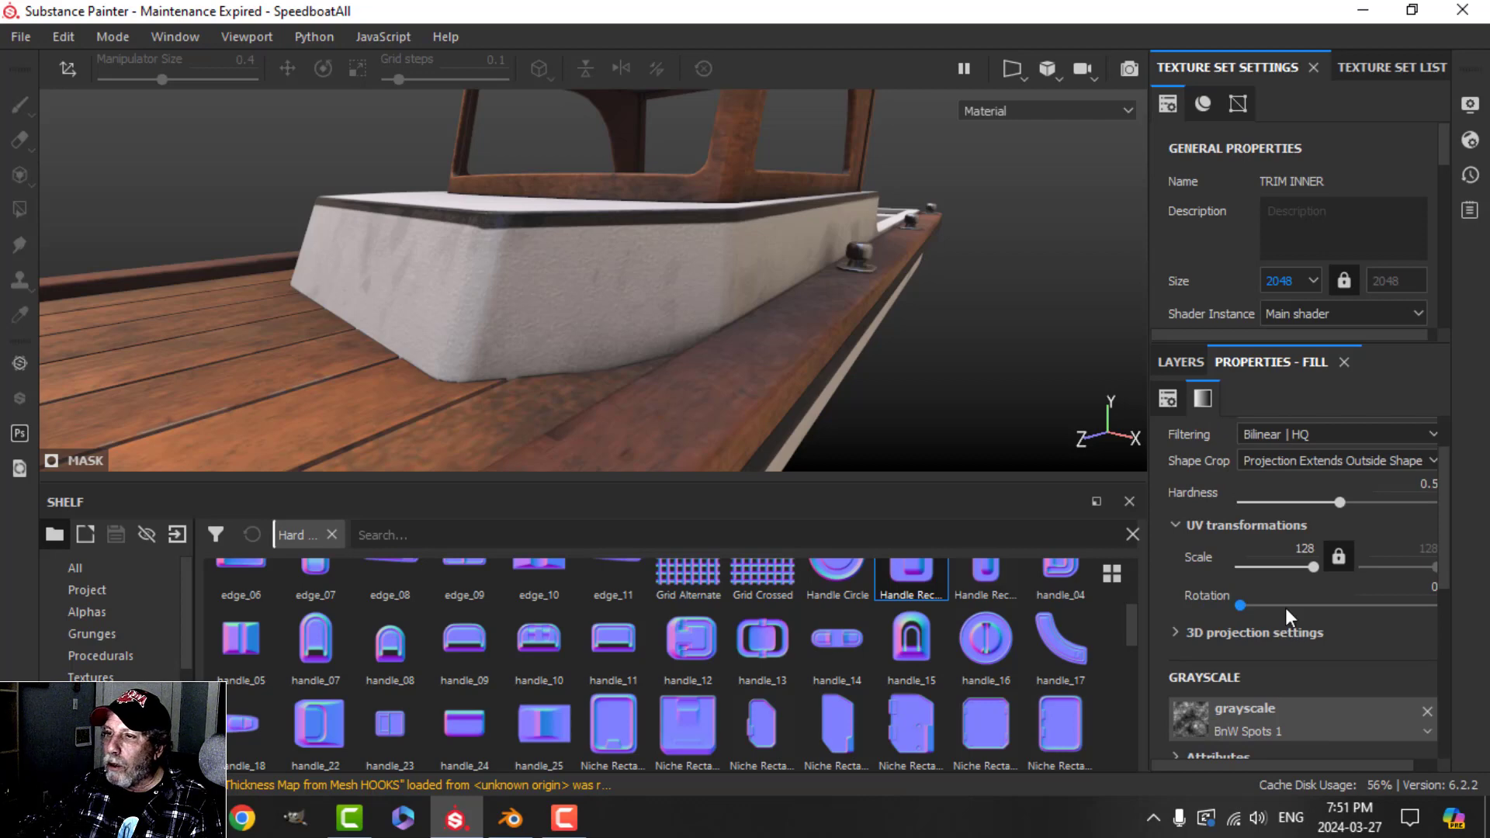
alt+drag(916, 443, 789, 396)
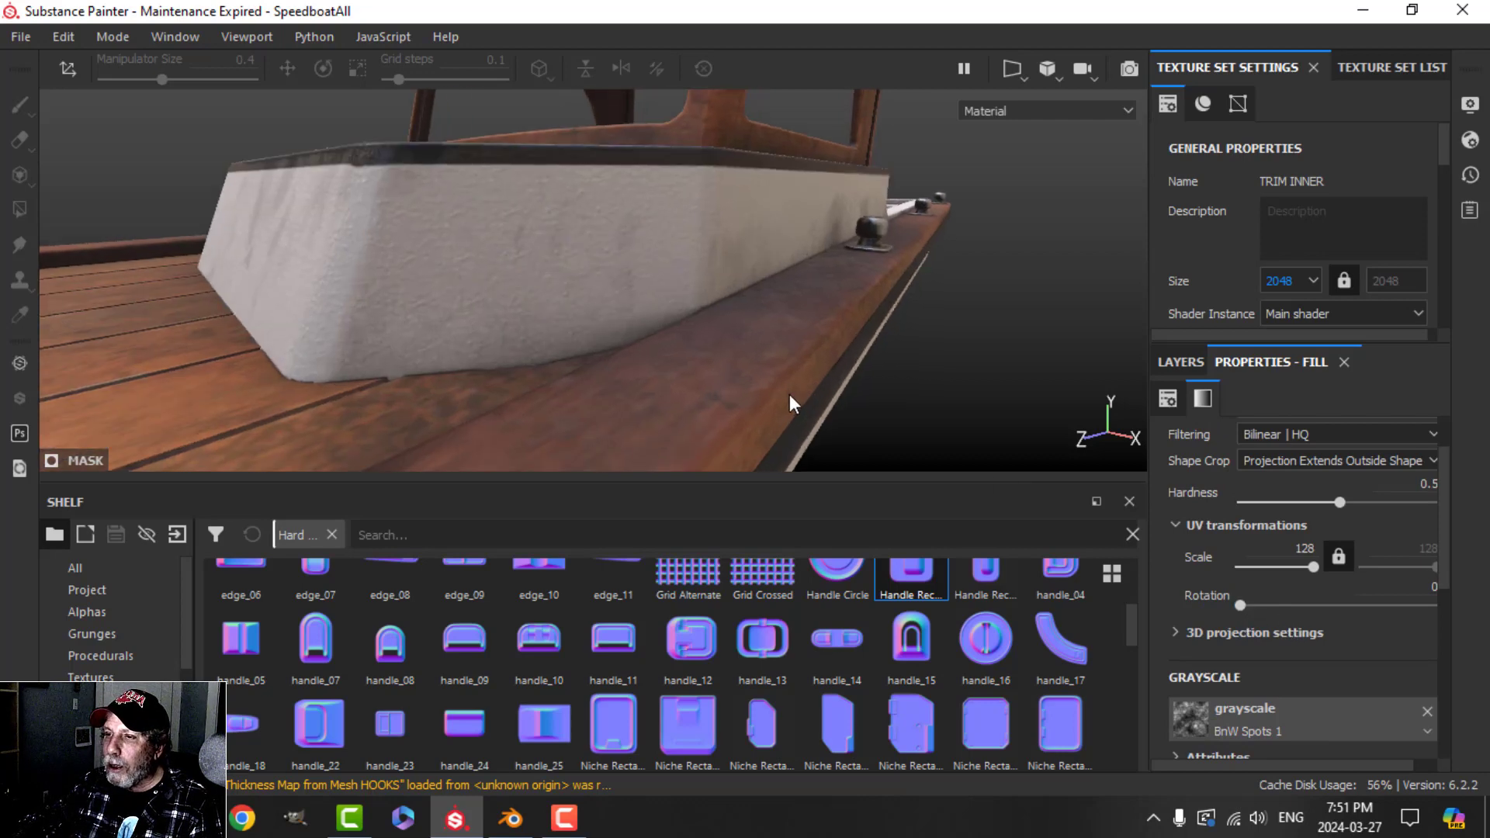
alt+drag(859, 450, 815, 419)
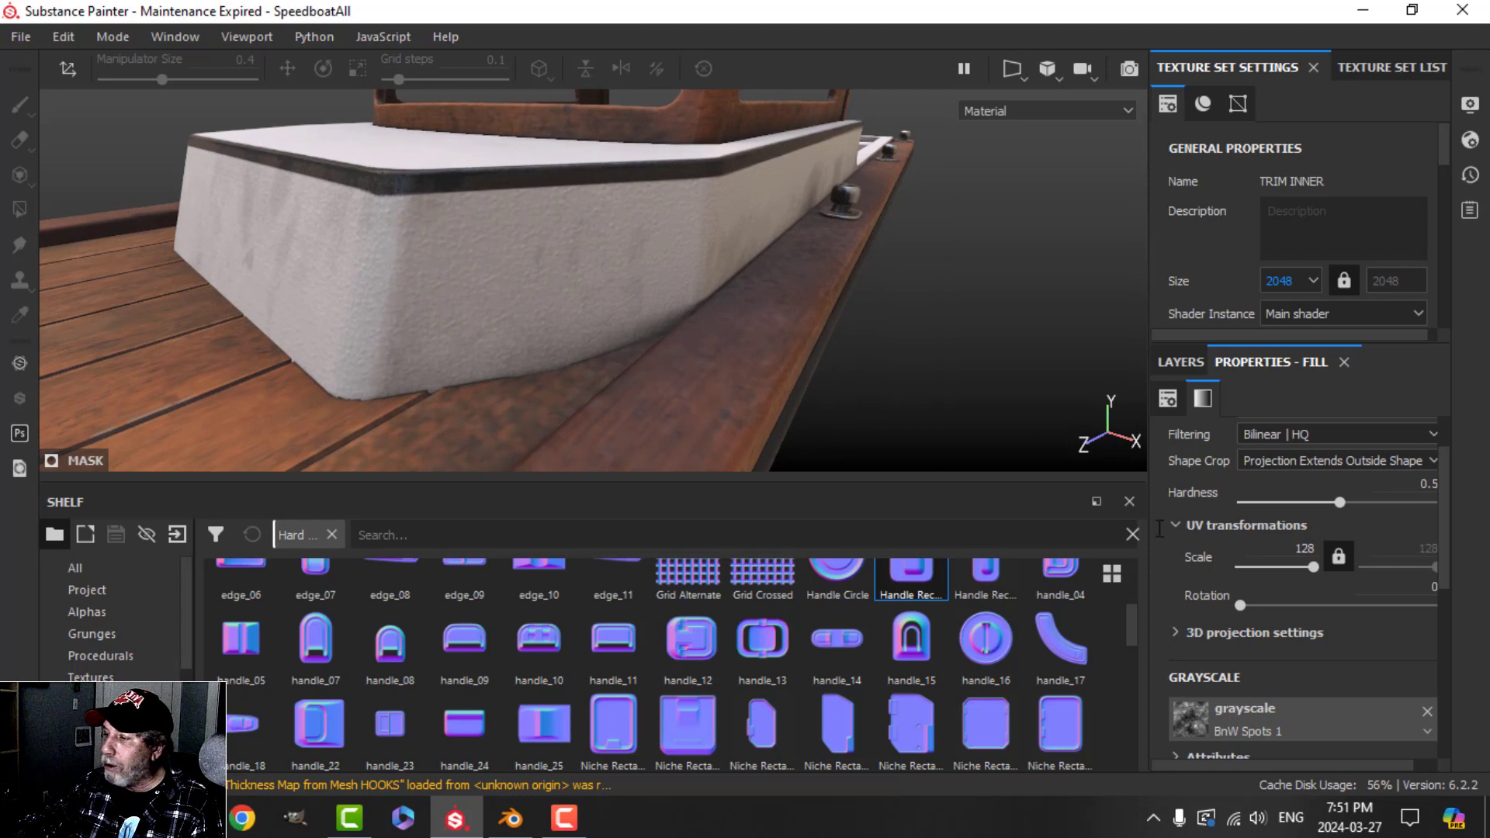
- Set the uniform height of Fill layer 1 to -0.15
click(1177, 355)
click(1195, 442)
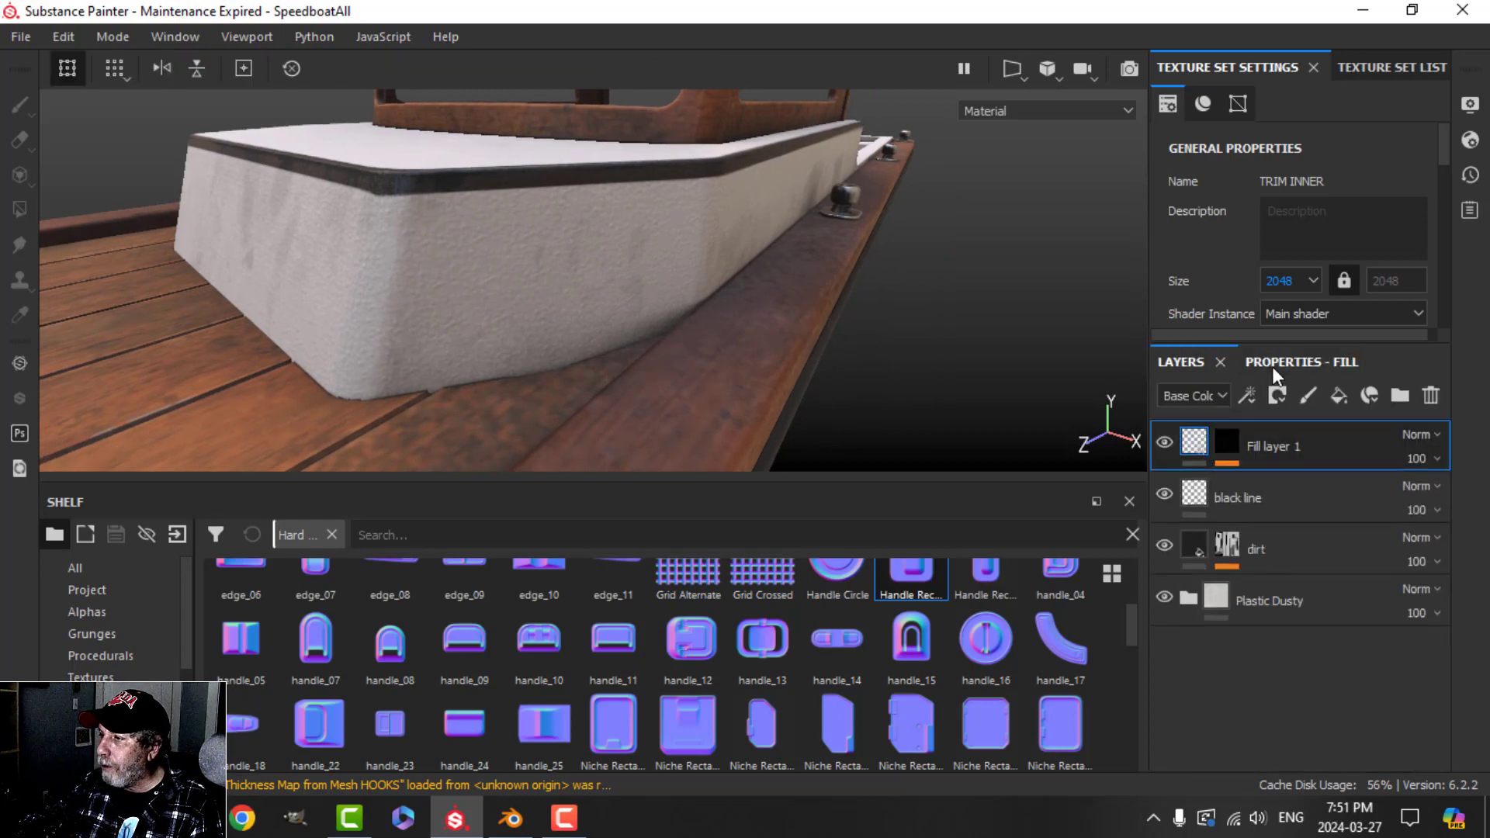
click(1272, 362)
scroll(1347, 688, down, 3)
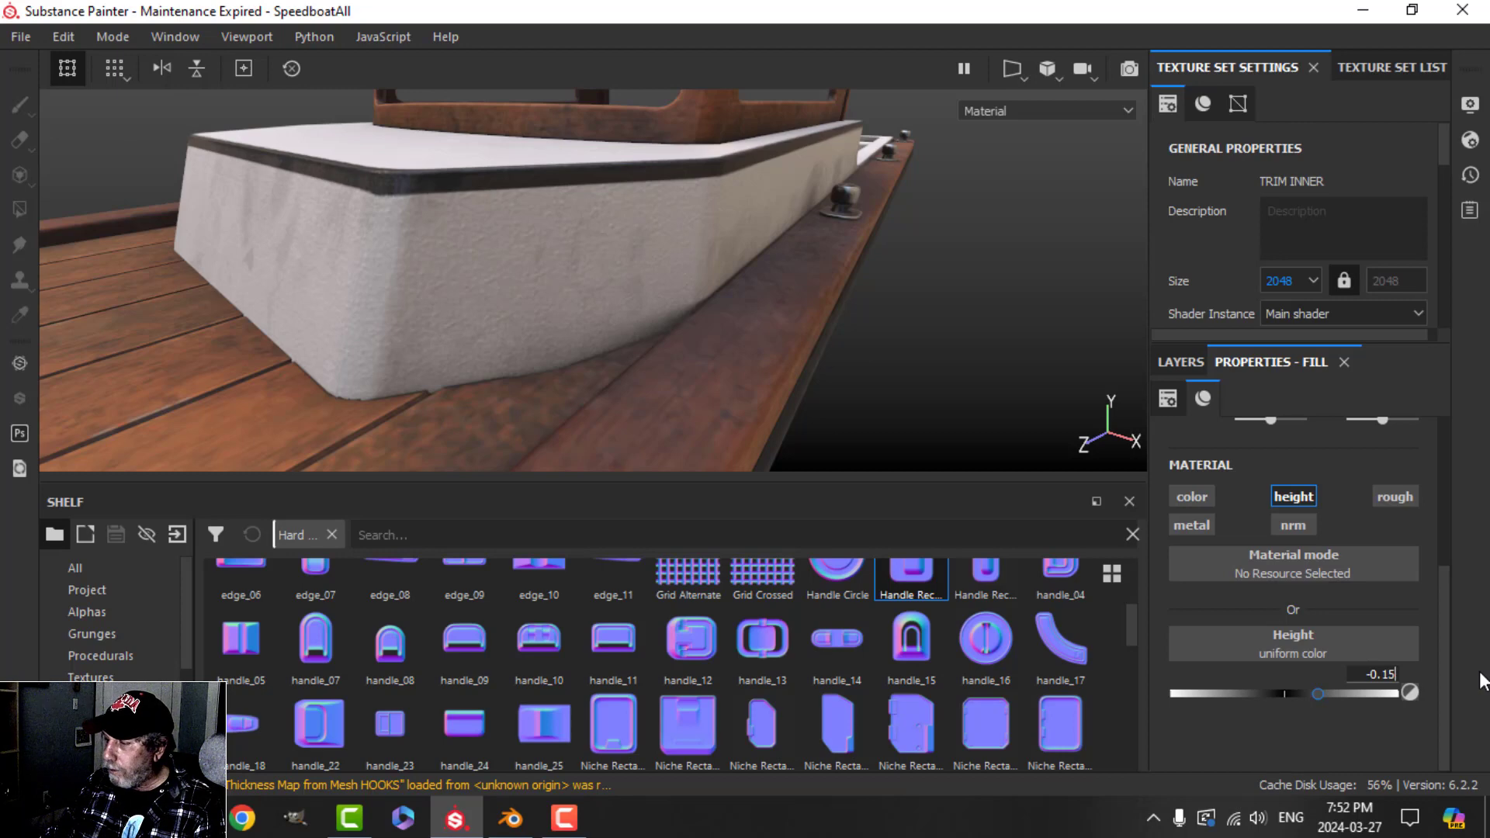
key(Return)
- Examine the surface bumps on the white inner trim and its surroundings along the deck and hull from several angles
scroll(474, 268, up, 2)
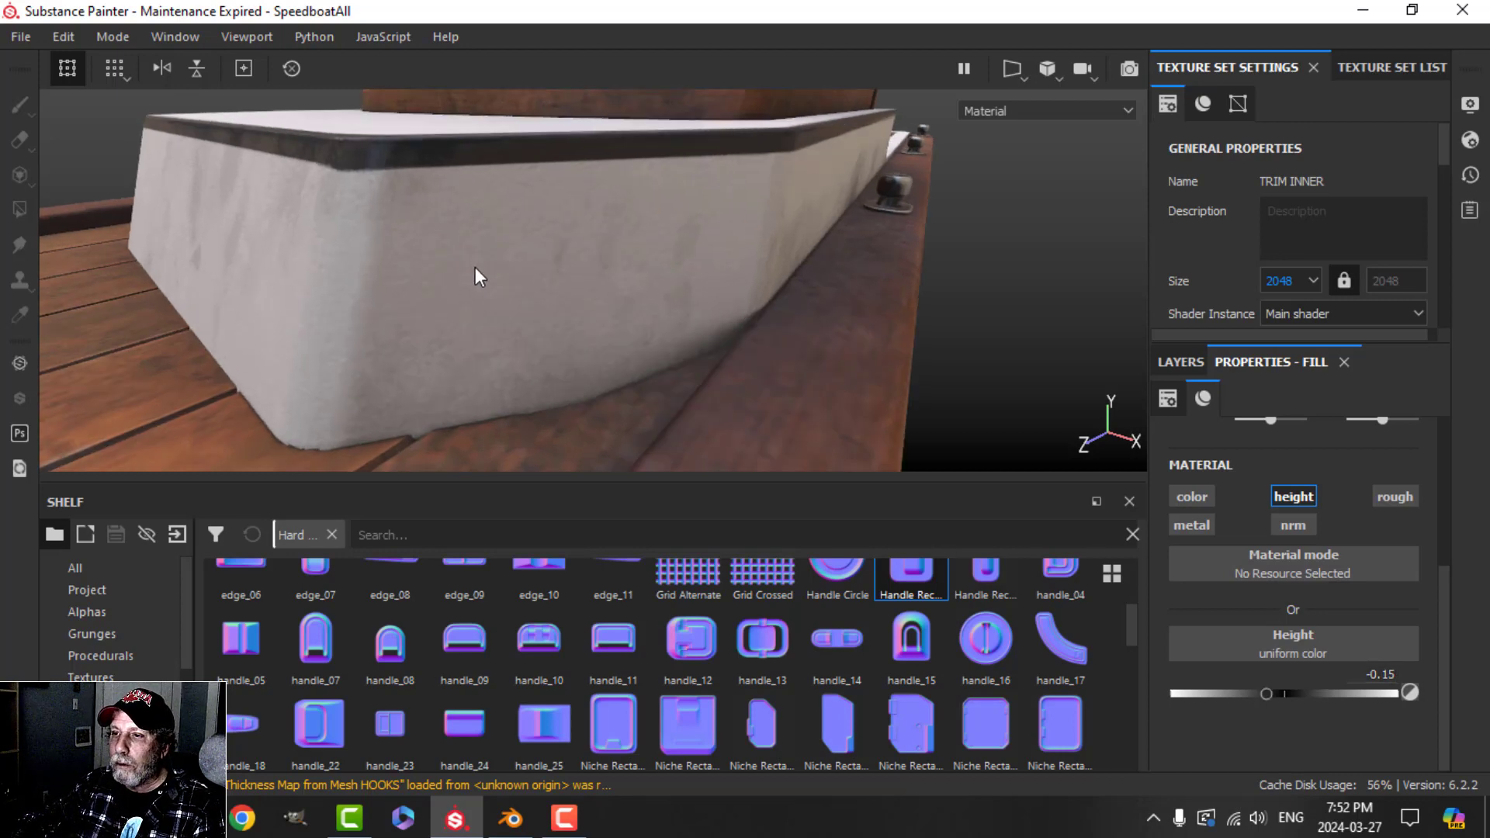
scroll(474, 268, down, 2)
alt+drag(491, 252, 462, 380)
scroll(705, 313, up, 3)
scroll(705, 312, down, 5)
scroll(715, 300, up, 3)
alt+drag(715, 299, 659, 299)
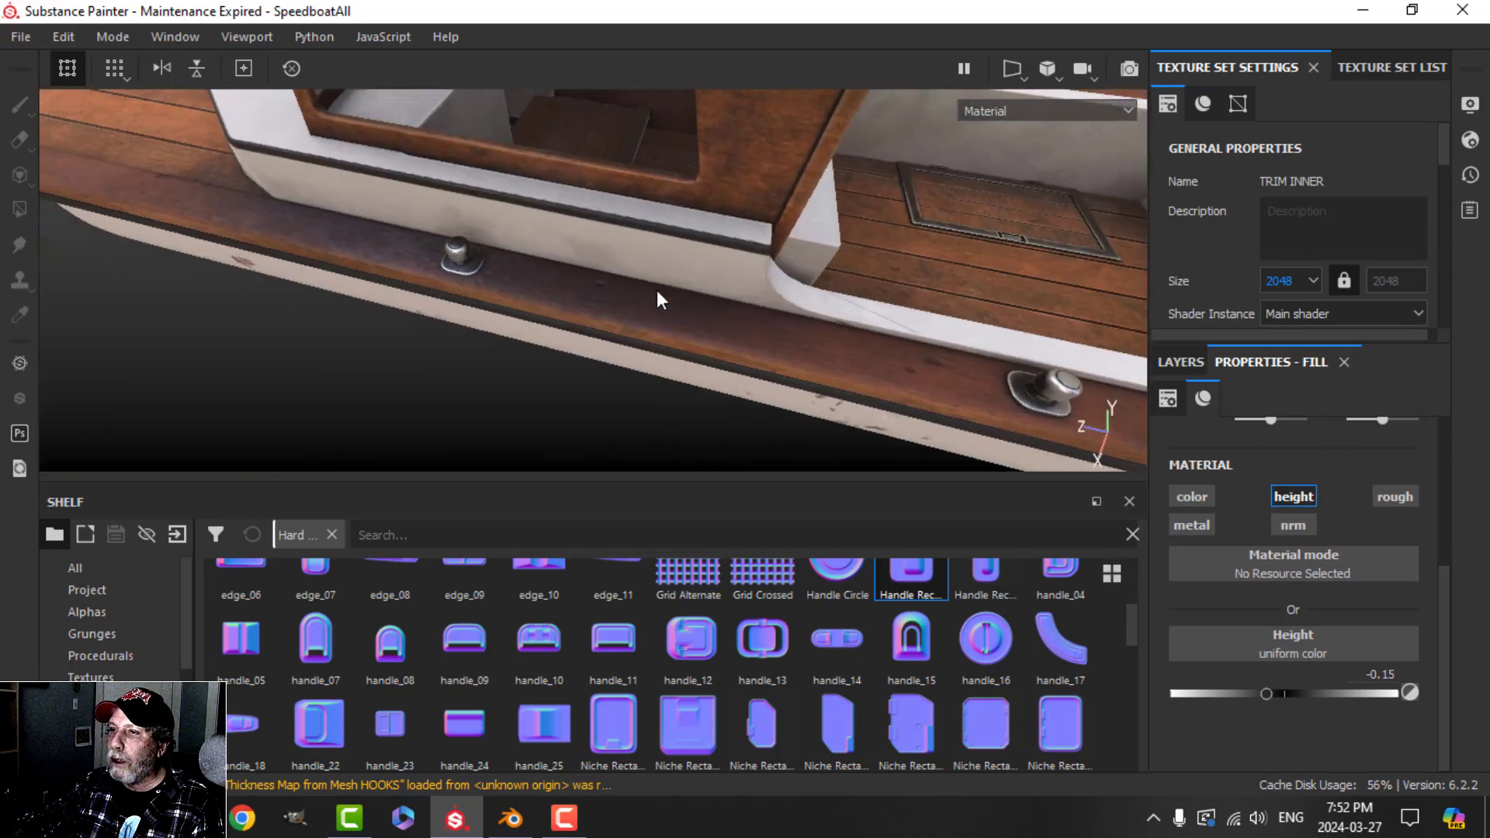
alt+middle_drag(659, 300, 572, 337)
scroll(572, 336, up, 3)
mouse_move(572, 336)
alt+mouse_down()
mouse_move(469, 293)
mouse_move(602, 329)
alt+mouse_up()
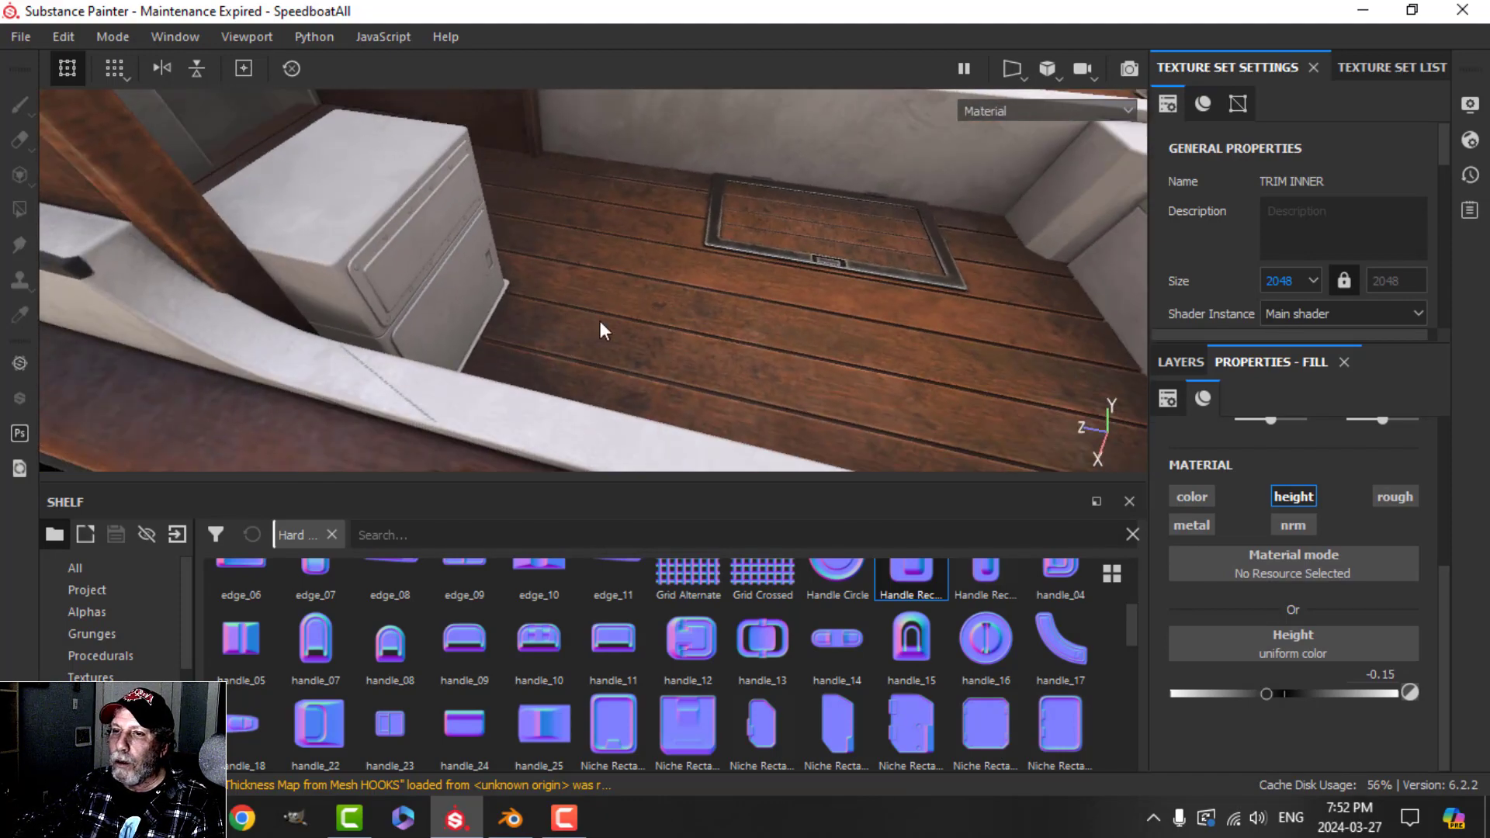
mouse_move(545, 326)
alt+middle_down()
mouse_move(786, 326)
mouse_move(463, 336)
alt+middle_up()
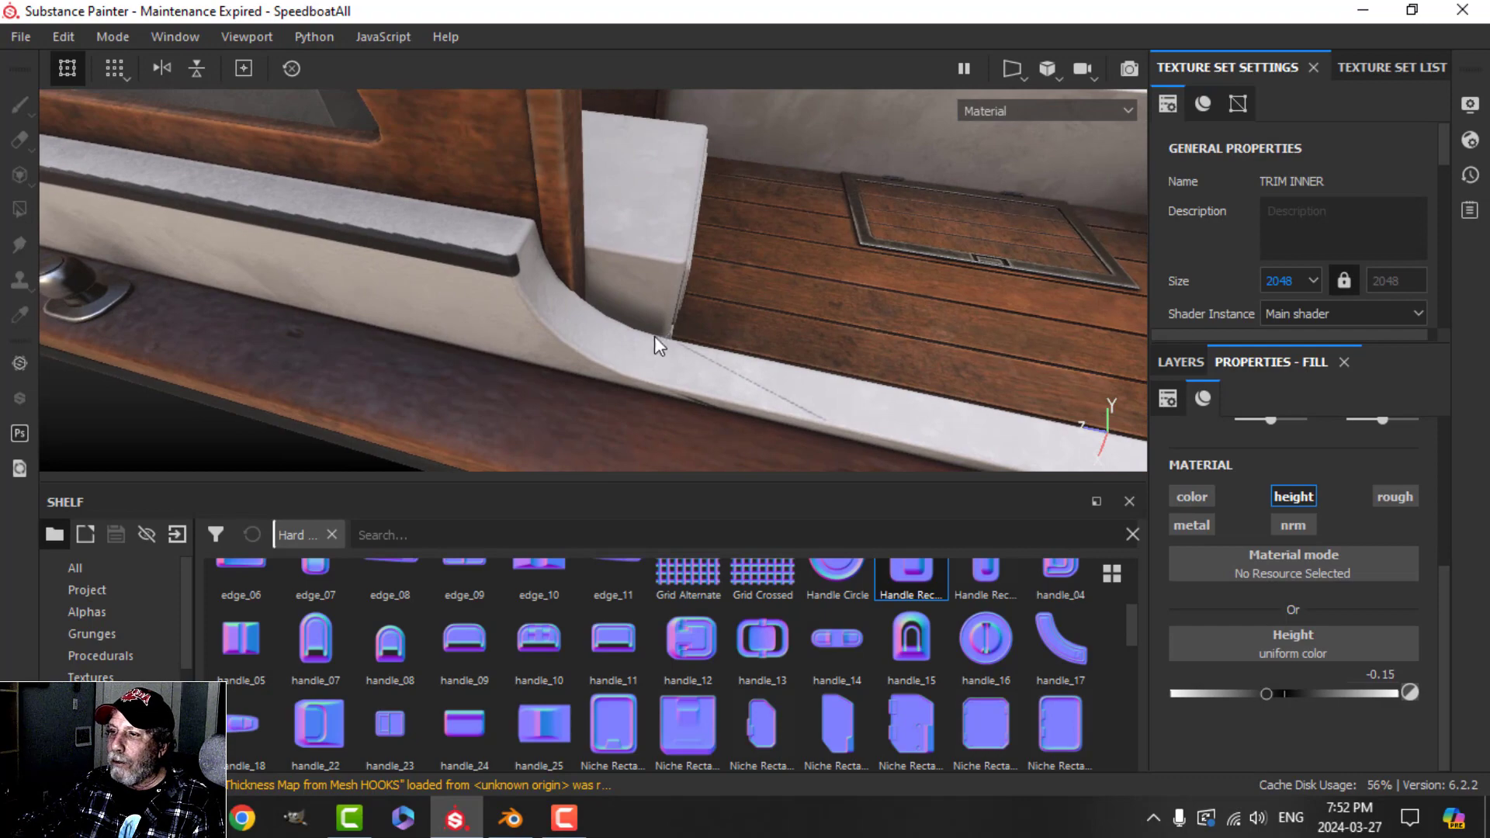
alt+drag(734, 363, 691, 326)
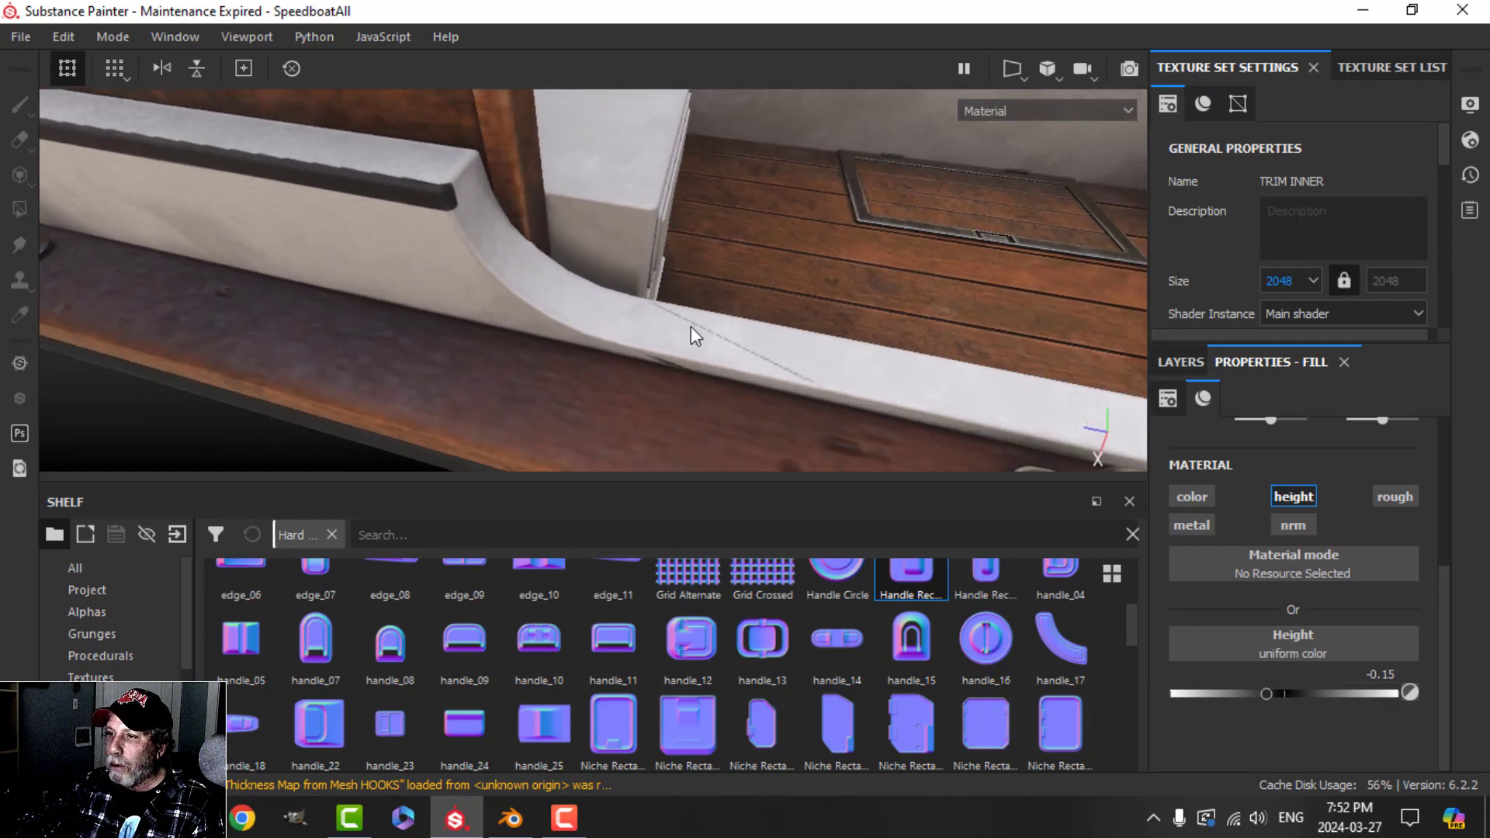
alt+right_drag(721, 407, 574, 384)
alt+middle_drag(575, 384, 682, 396)
alt+drag(512, 380, 746, 322)
alt+middle_drag(385, 376, 778, 288)
alt+right_drag(777, 288, 465, 330)
alt+middle_drag(466, 330, 585, 342)
mouse_move(585, 342)
alt+right_down()
mouse_move(557, 365)
mouse_move(571, 334)
alt+right_up()
alt+middle_drag(571, 334, 570, 289)
alt+drag(570, 289, 547, 363)
alt+middle_drag(551, 396, 542, 346)
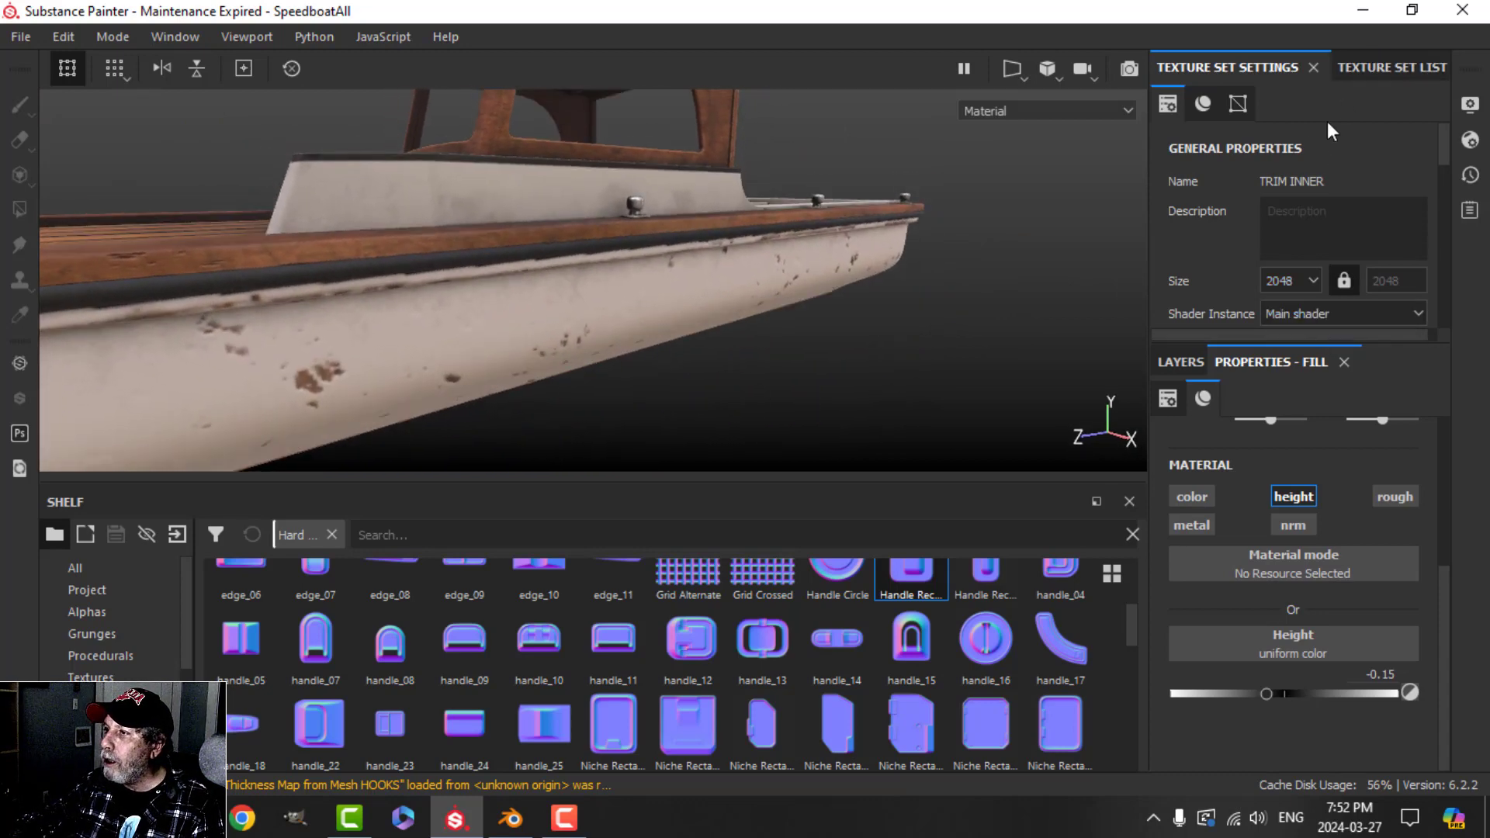
- Set the DECK FURNITURE texture set's size to 2048
click(1358, 64)
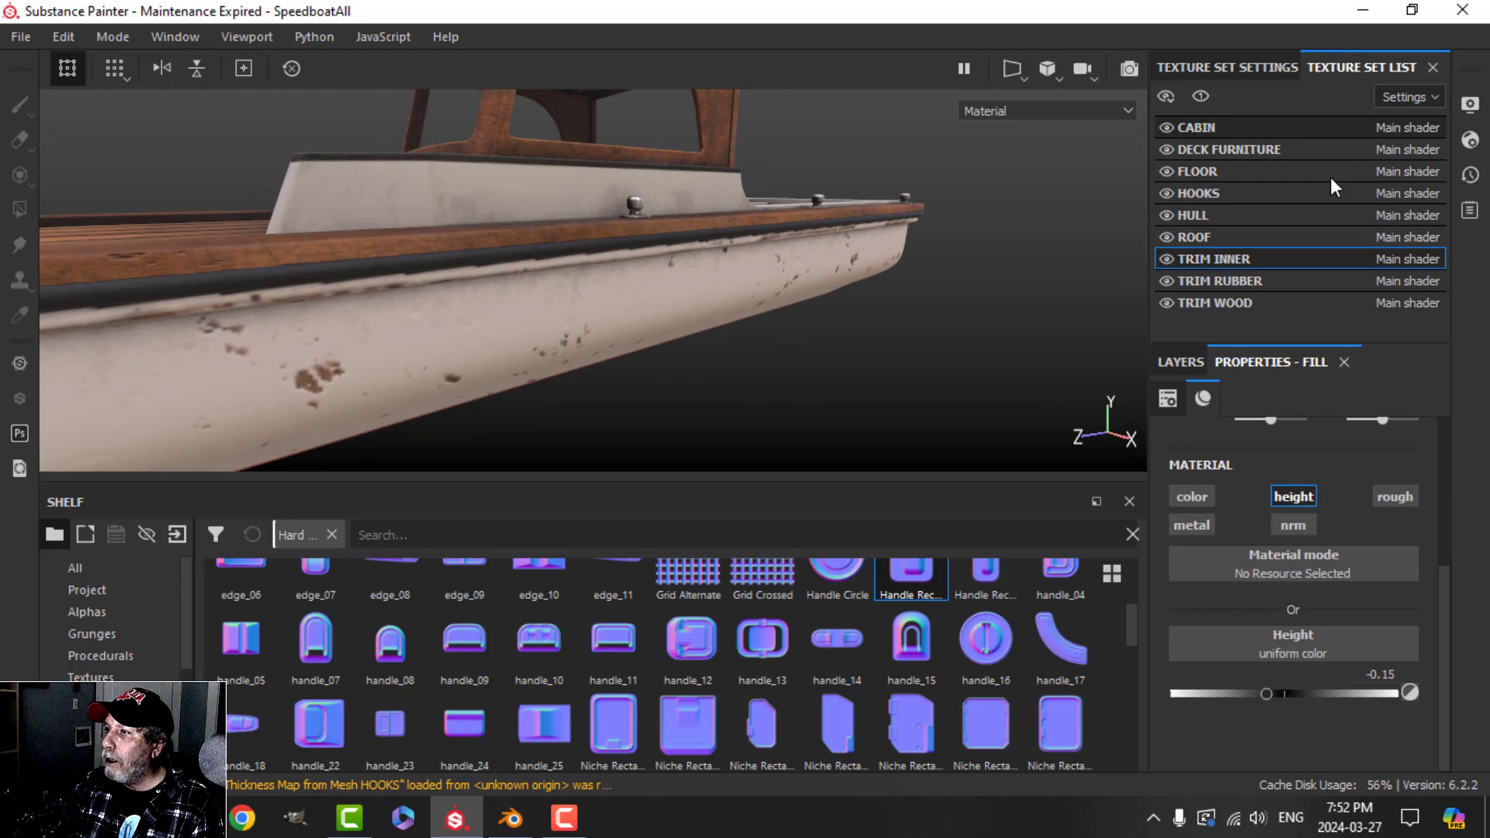
click(1310, 129)
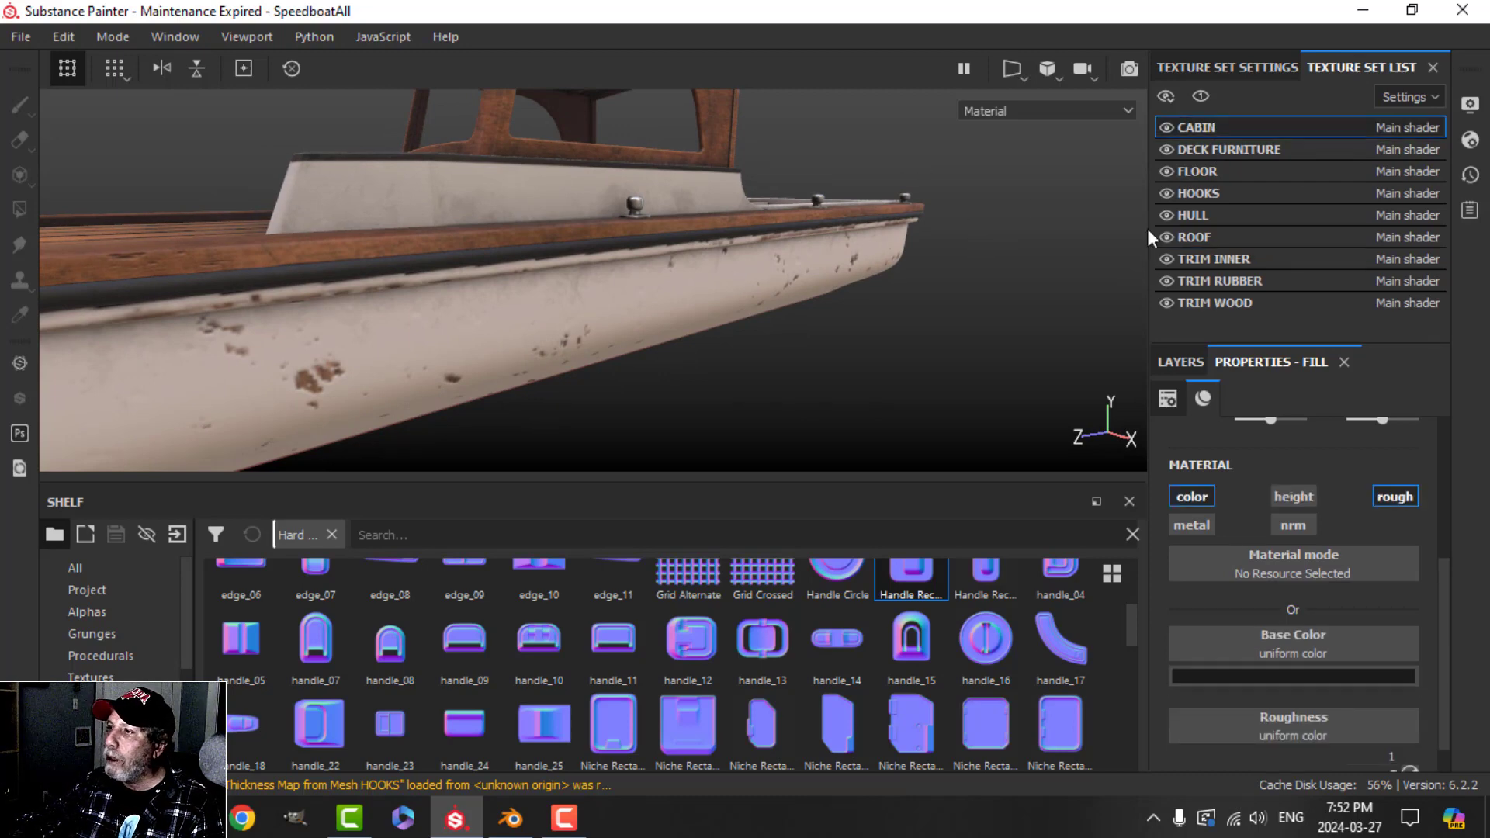
click(1240, 151)
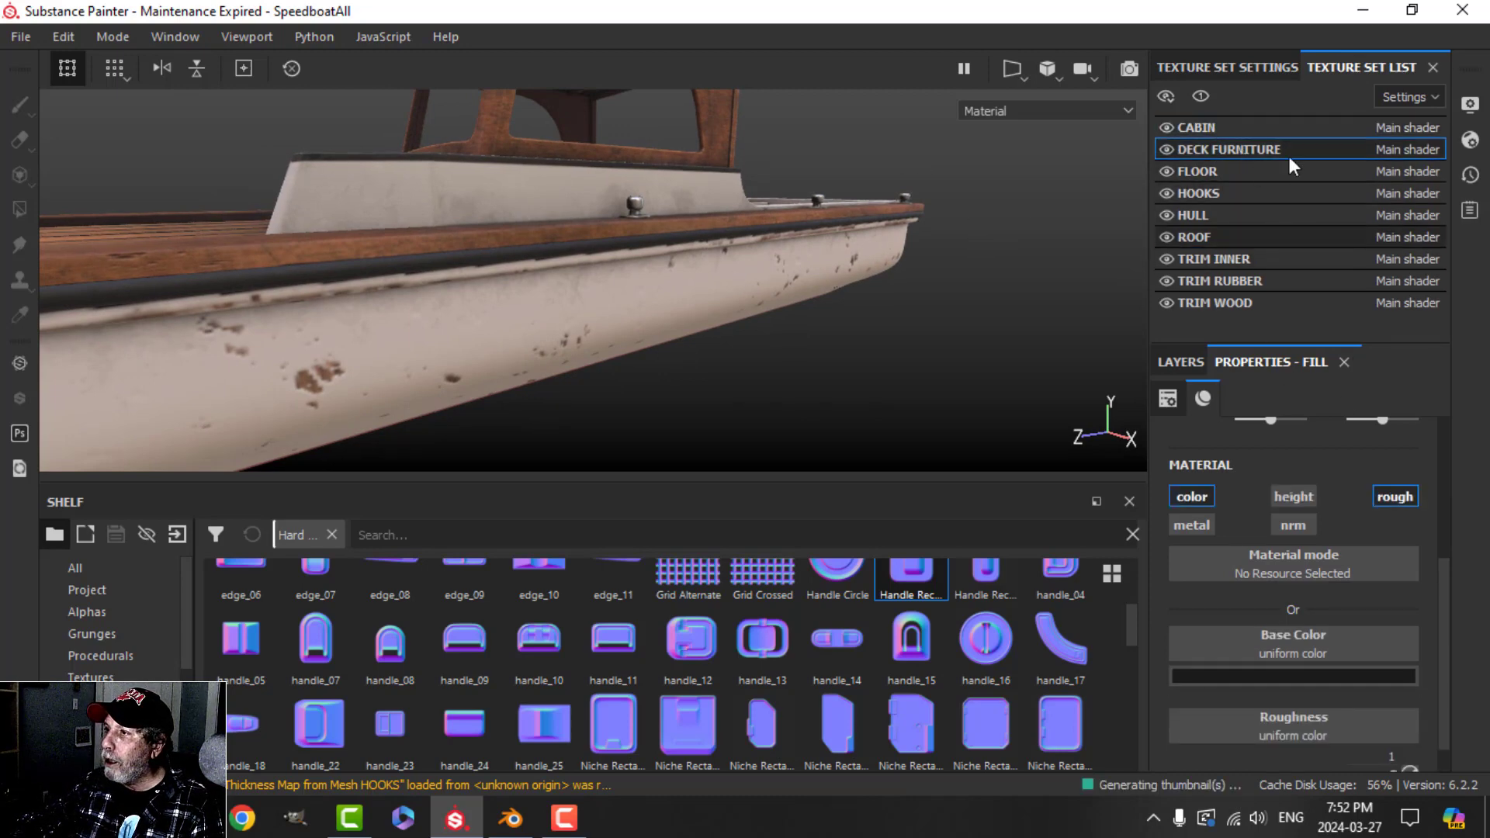
click(1251, 68)
click(1293, 278)
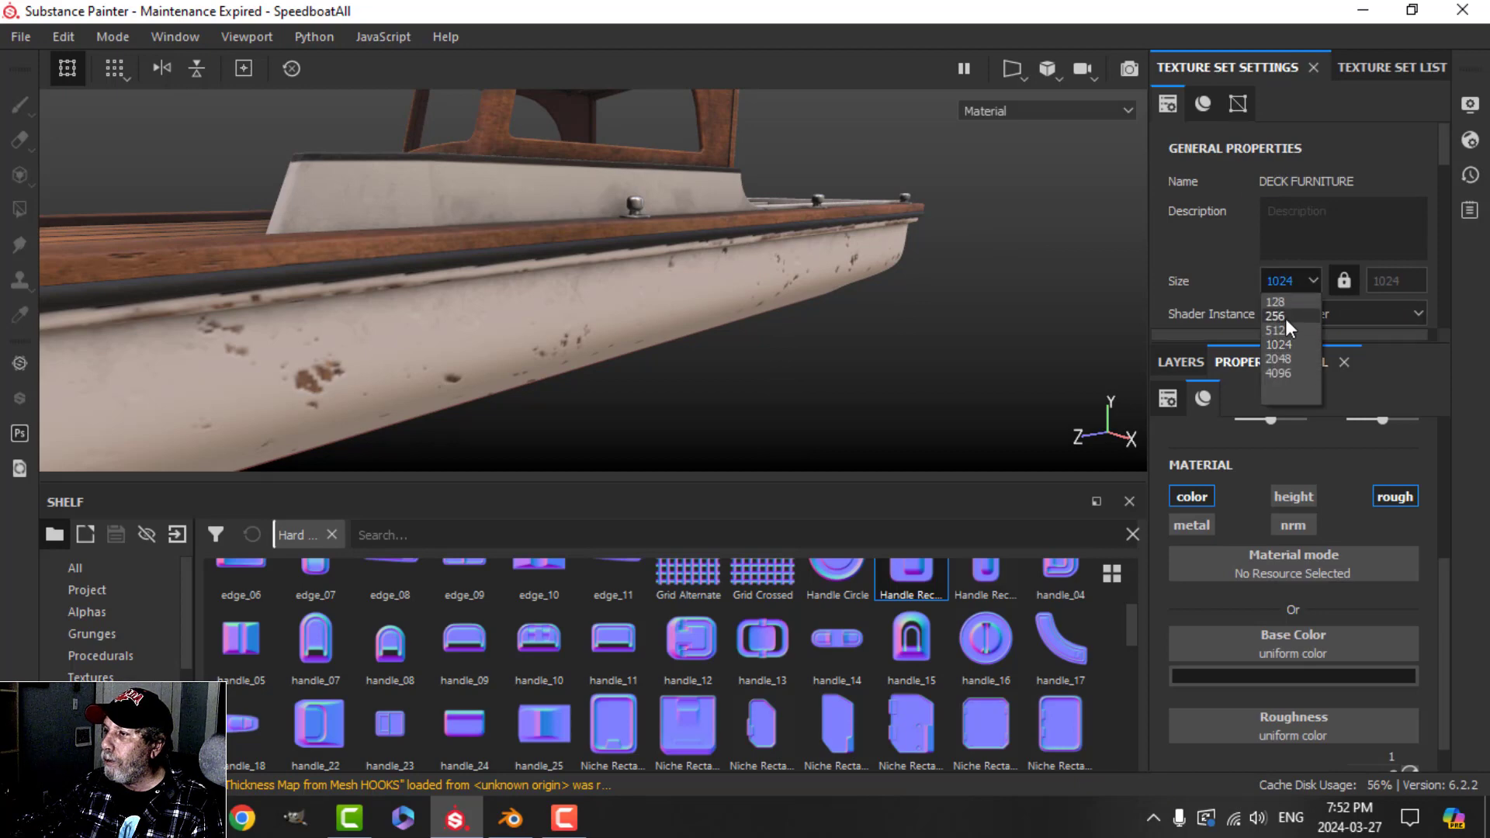
click(1289, 359)
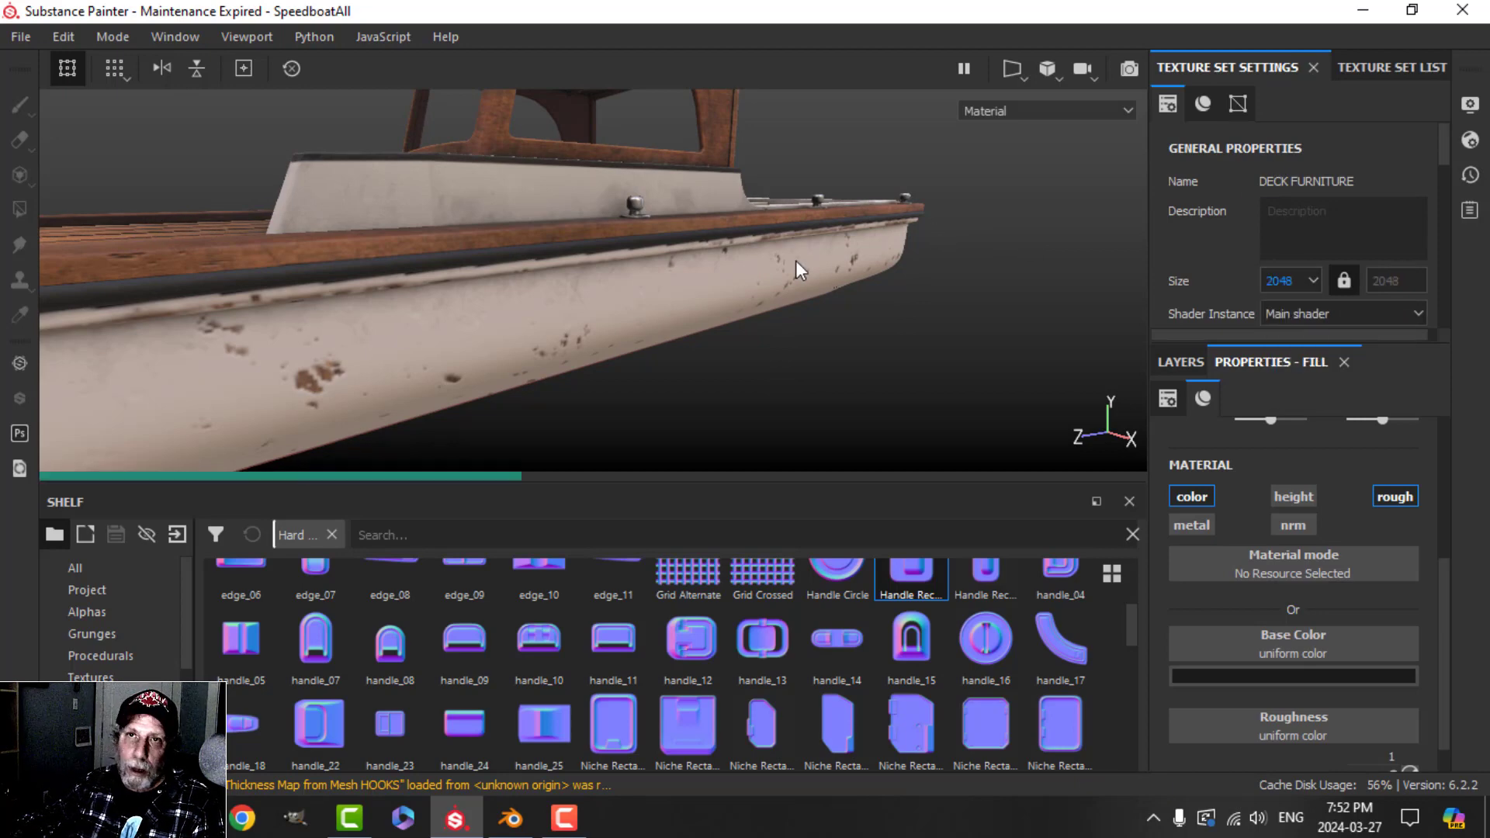
- Set the FLOOR texture set's size to 2048
alt+drag(886, 249, 715, 315)
scroll(715, 315, up, 10)
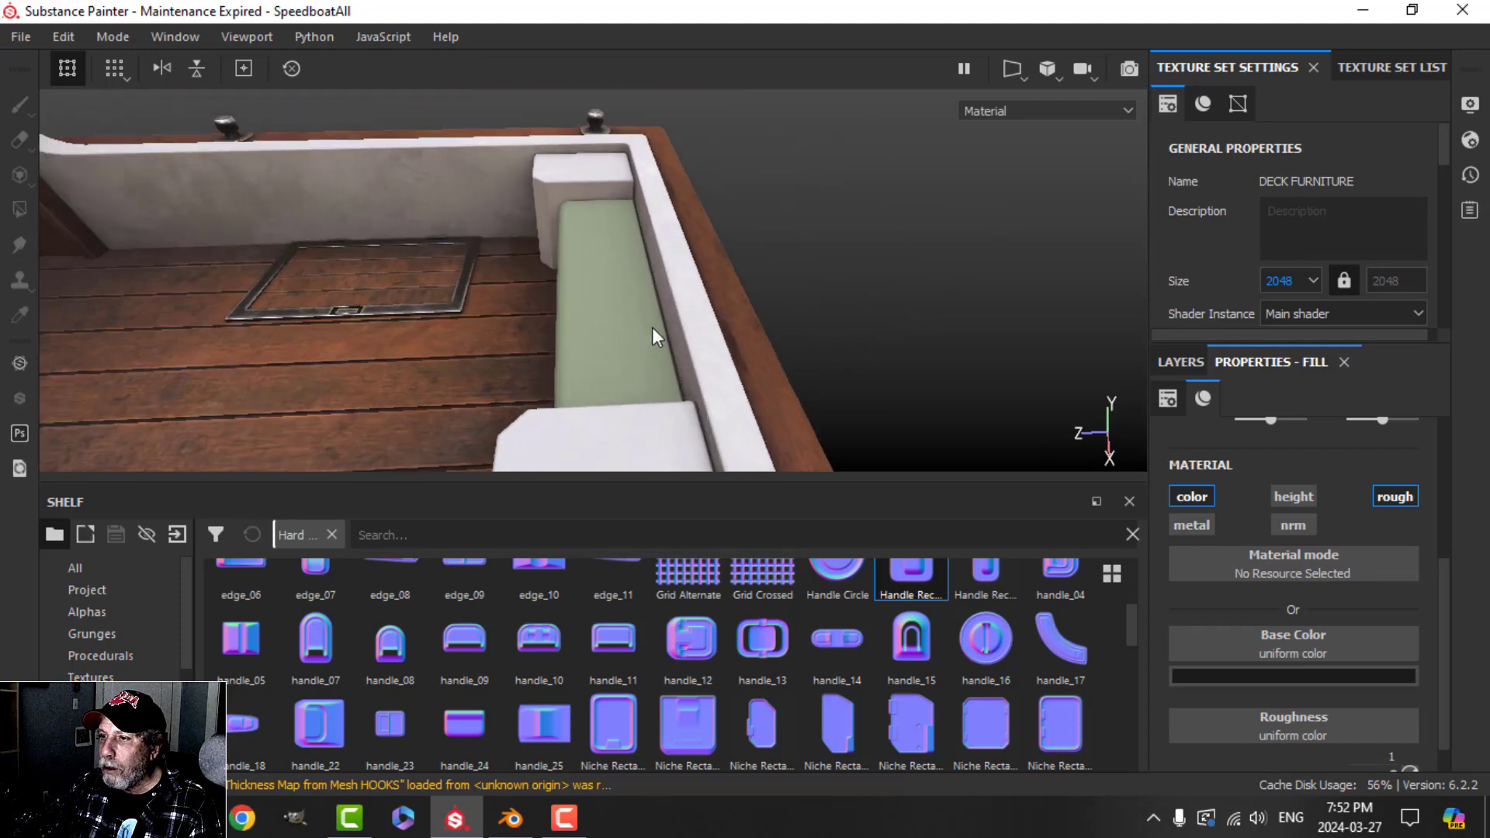
alt+drag(494, 356, 667, 267)
click(1371, 69)
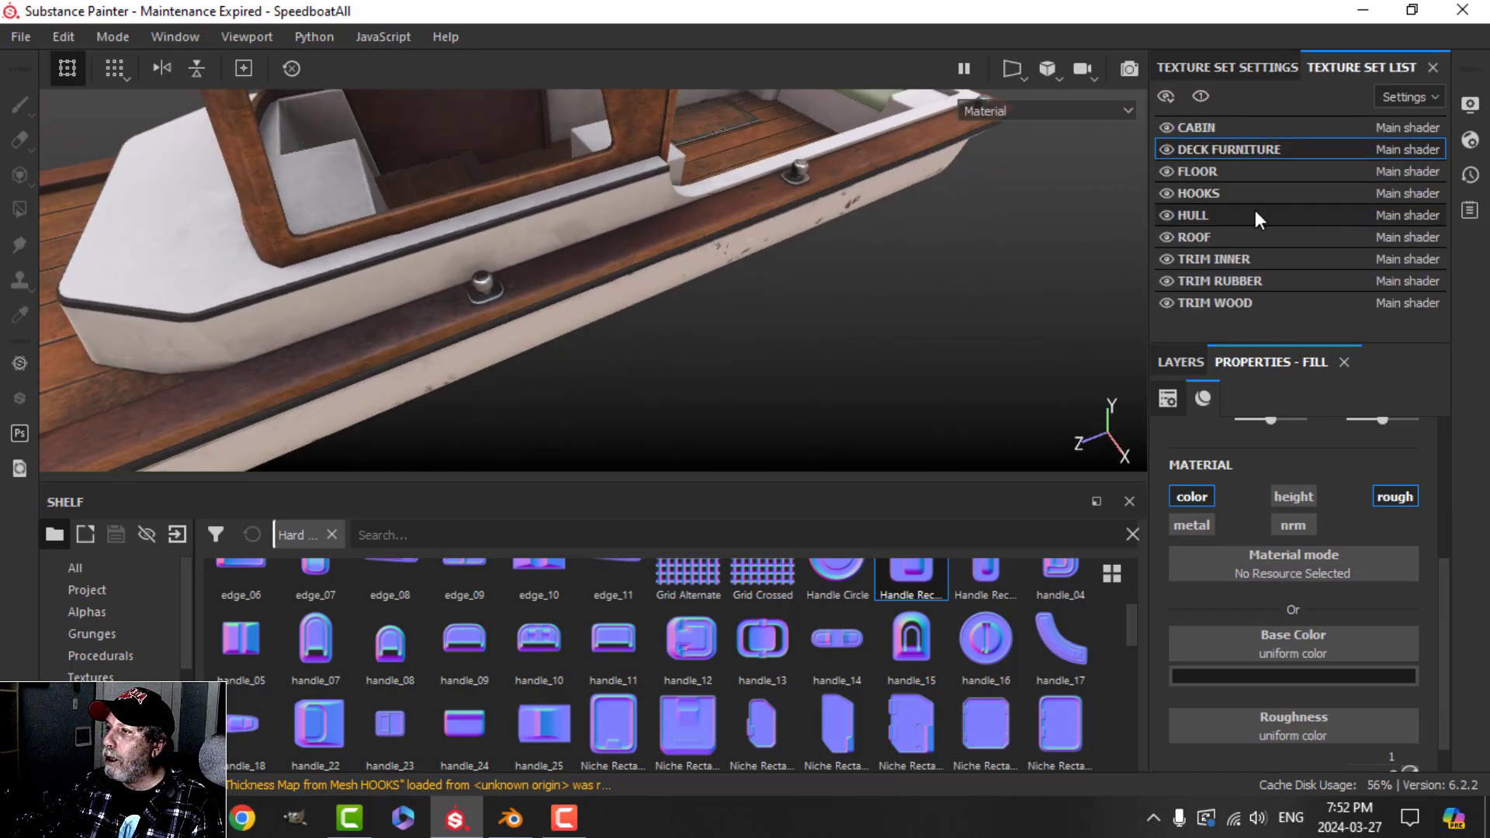
click(1234, 70)
click(1295, 282)
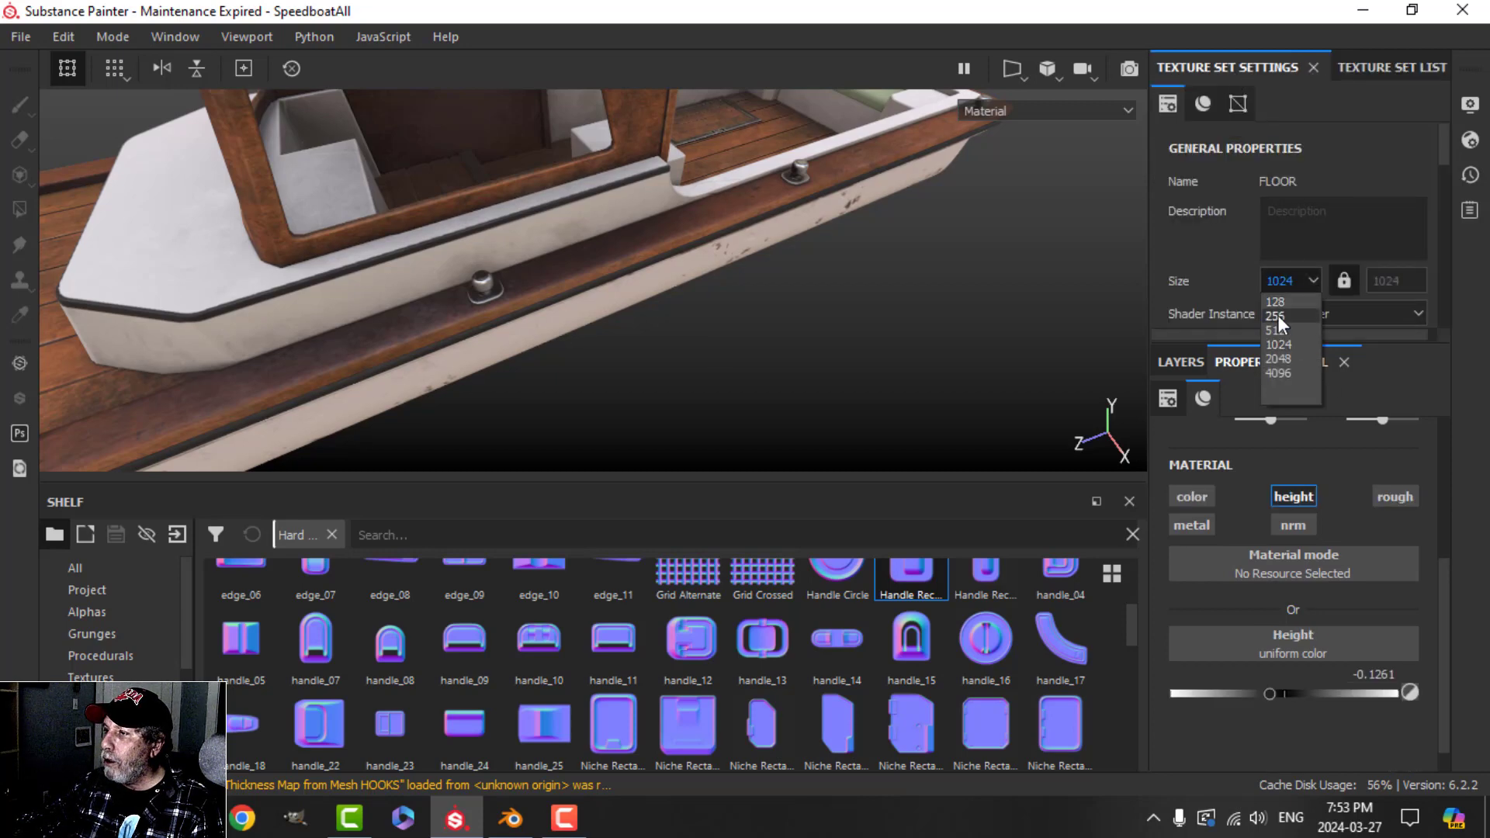
click(1278, 359)
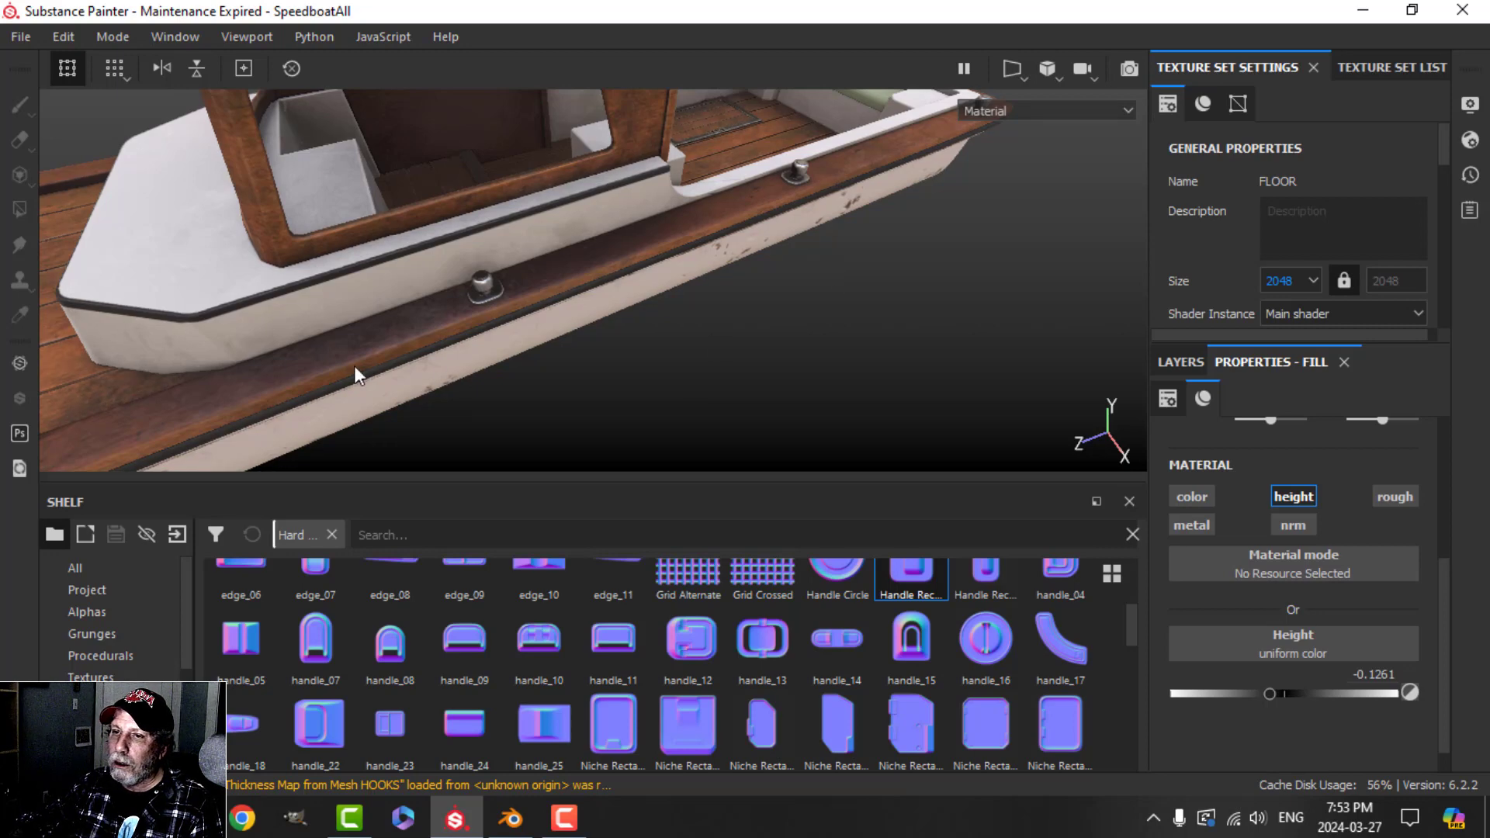
- Examine the wooden deck planks and surrounding wood trim at the bow up close and from a wider angle
alt+middle_drag(356, 368, 625, 278)
scroll(359, 342, up, 1)
alt+middle_drag(358, 341, 527, 288)
scroll(522, 289, up, 1)
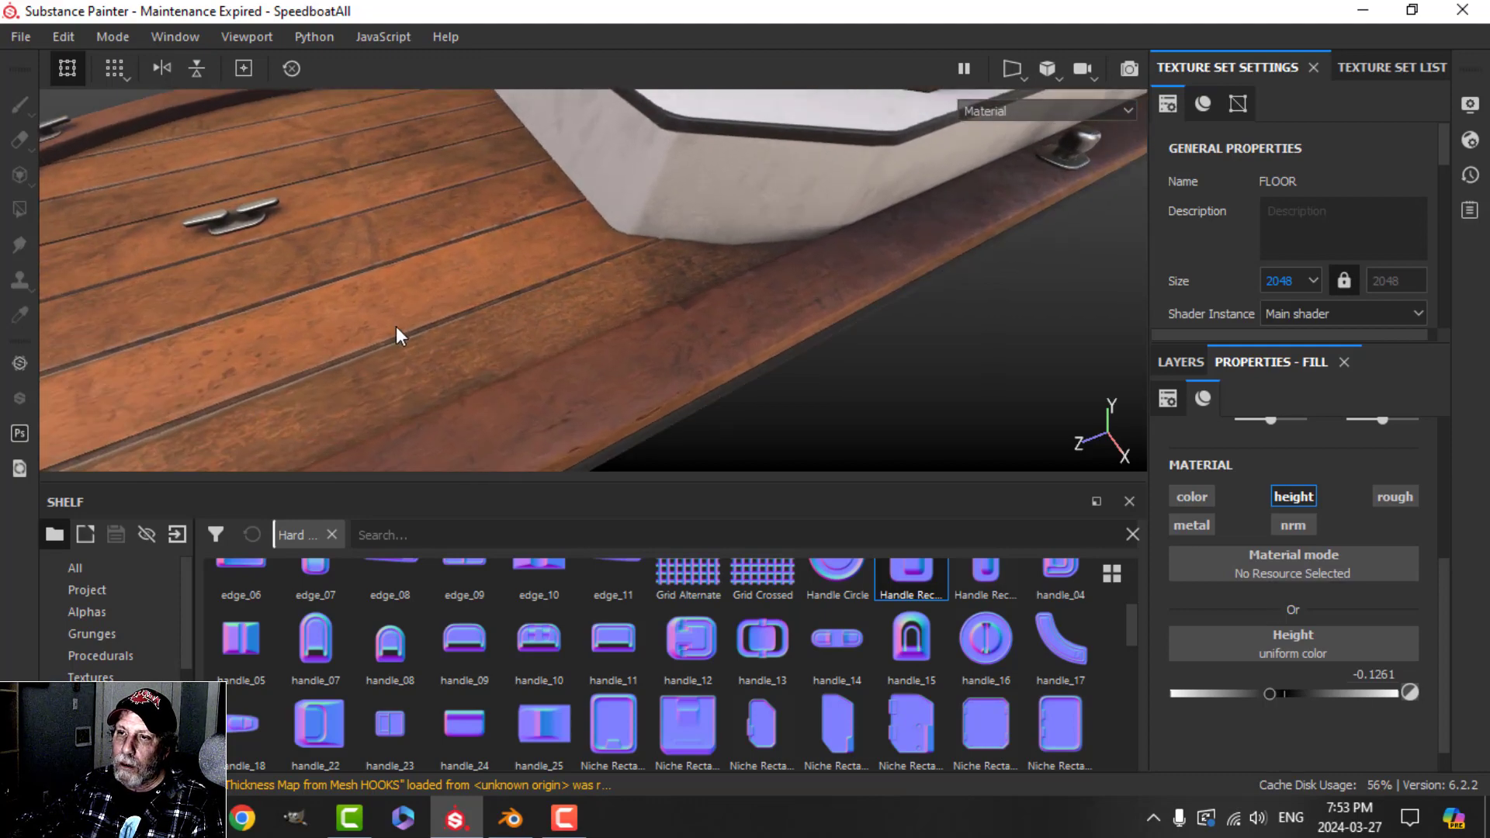
alt+middle_drag(395, 326, 553, 293)
scroll(544, 303, down, 1)
alt+middle_drag(491, 338, 541, 323)
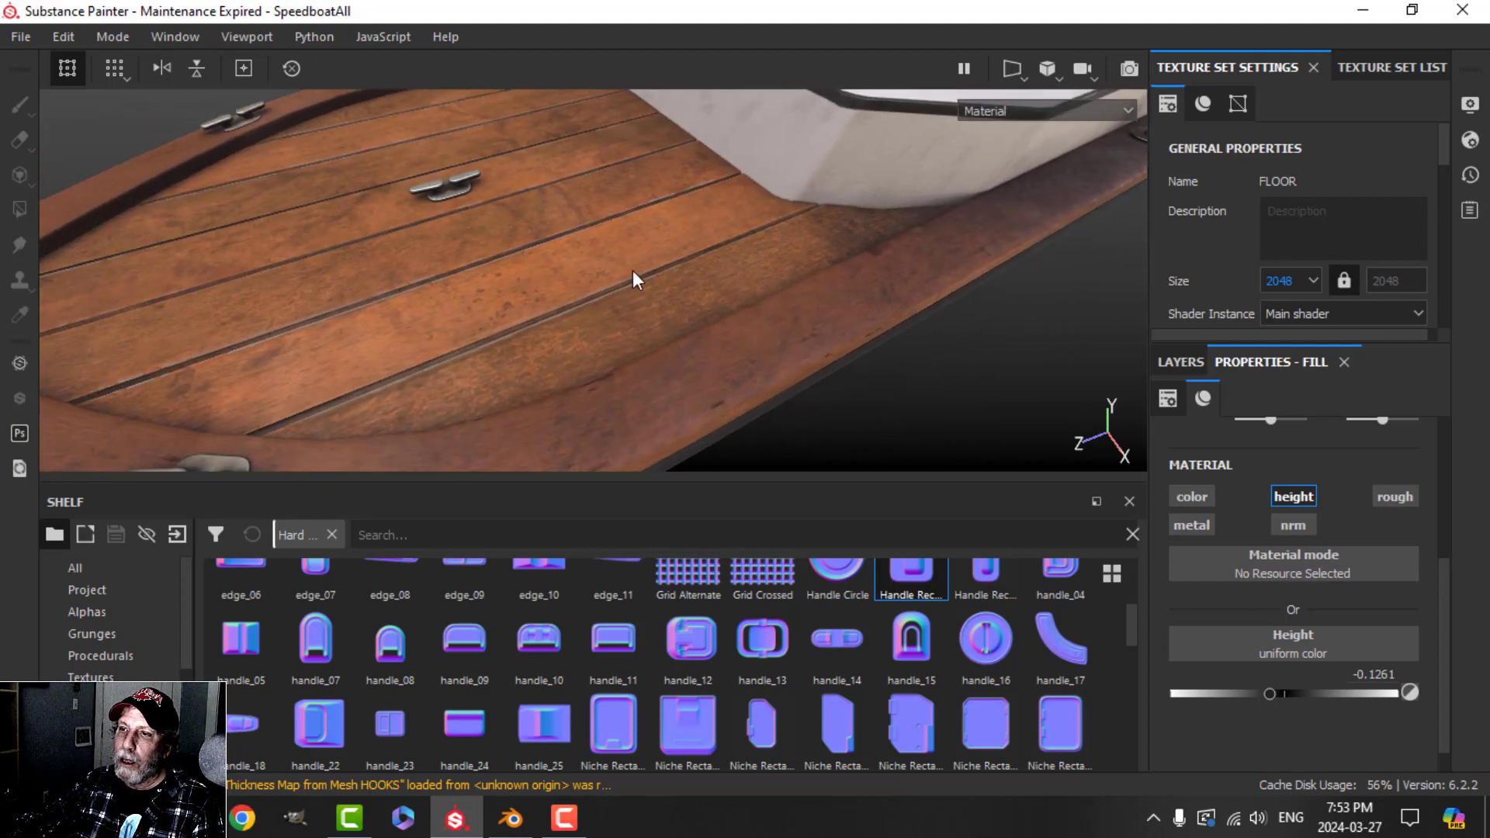
mouse_move(632, 279)
alt+mouse_down()
mouse_move(602, 303)
mouse_move(745, 282)
mouse_move(637, 336)
mouse_move(613, 318)
mouse_move(648, 301)
alt+mouse_up()
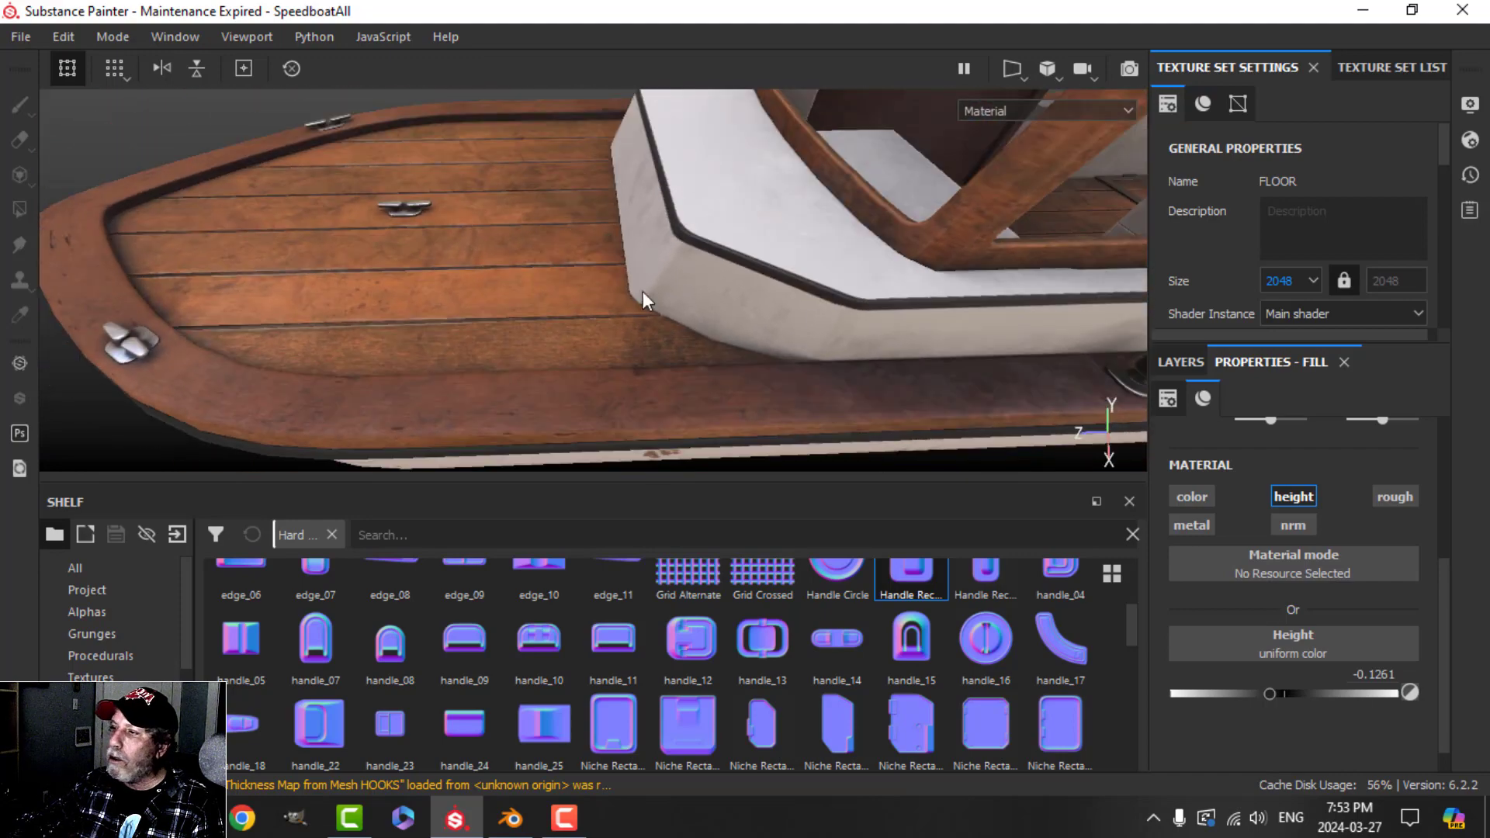
- Show the FLOOR texture set's layer stack and collapse the Elliott Metal folder
click(1352, 70)
click(1182, 363)
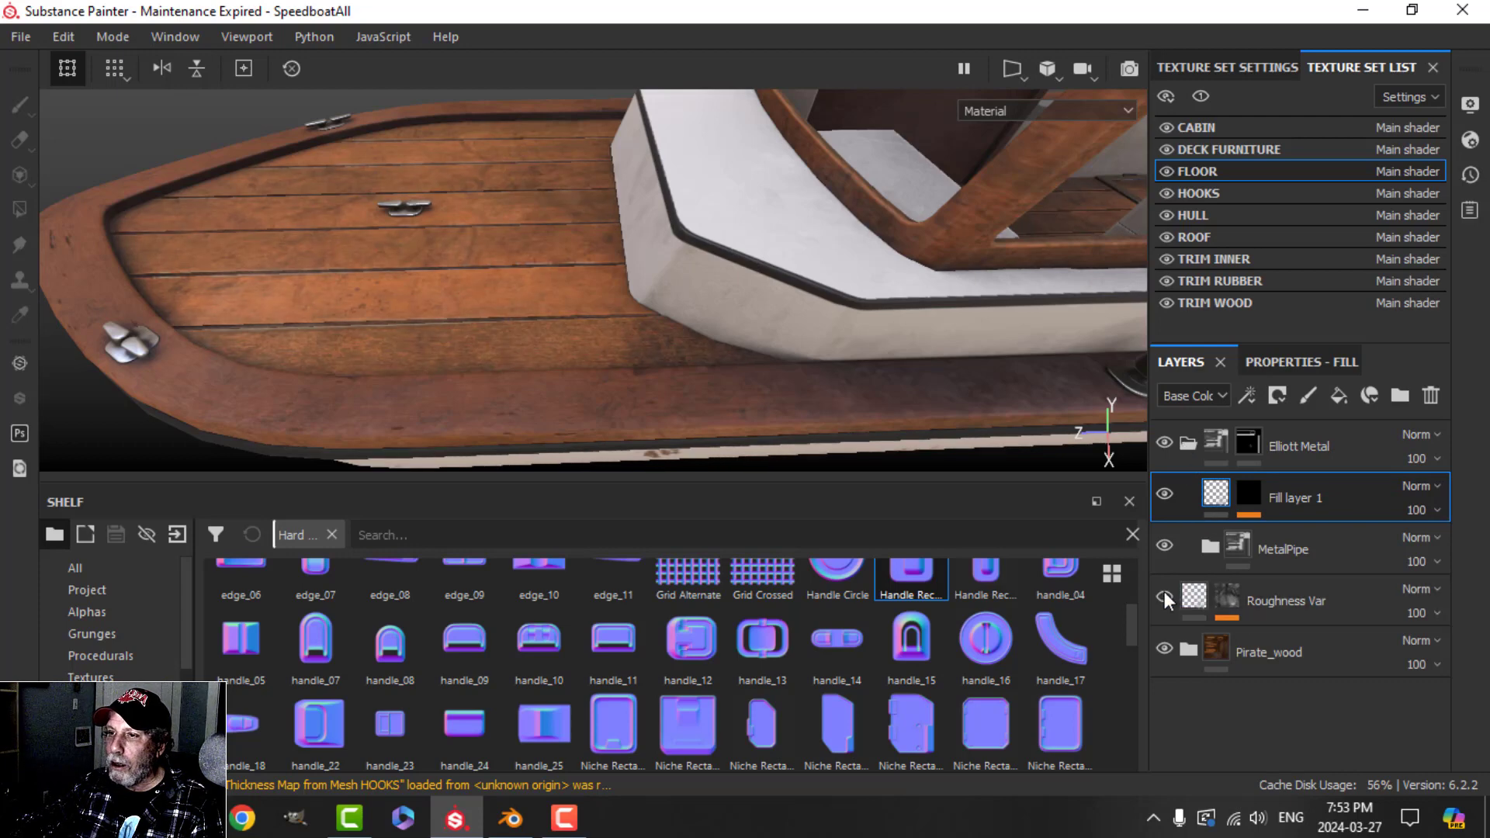
click(1190, 440)
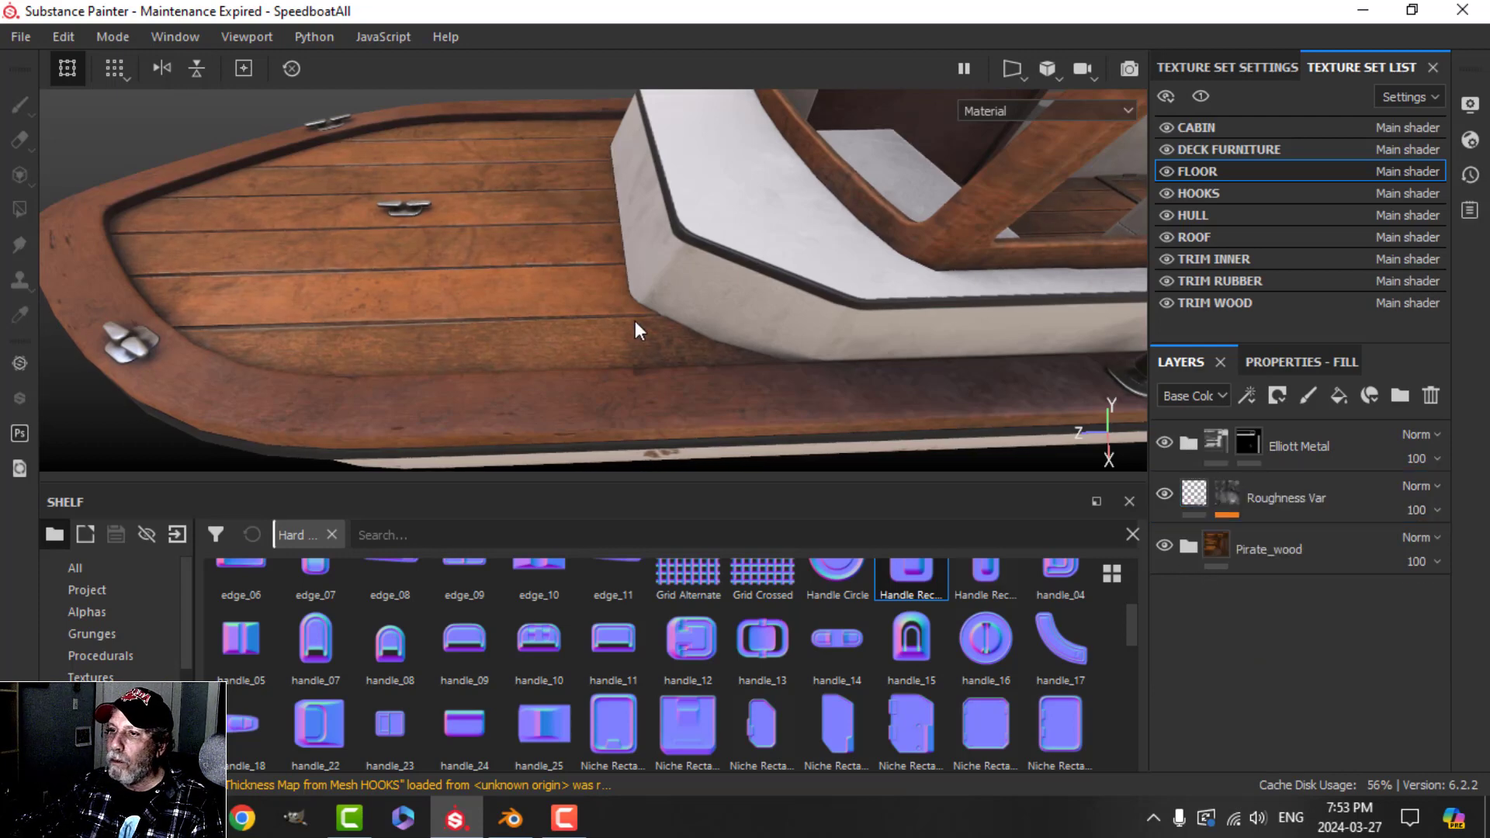
- Set the HULL texture set's size to 2048 and check the weathered paint along the hull's side
alt+drag(636, 330, 733, 325)
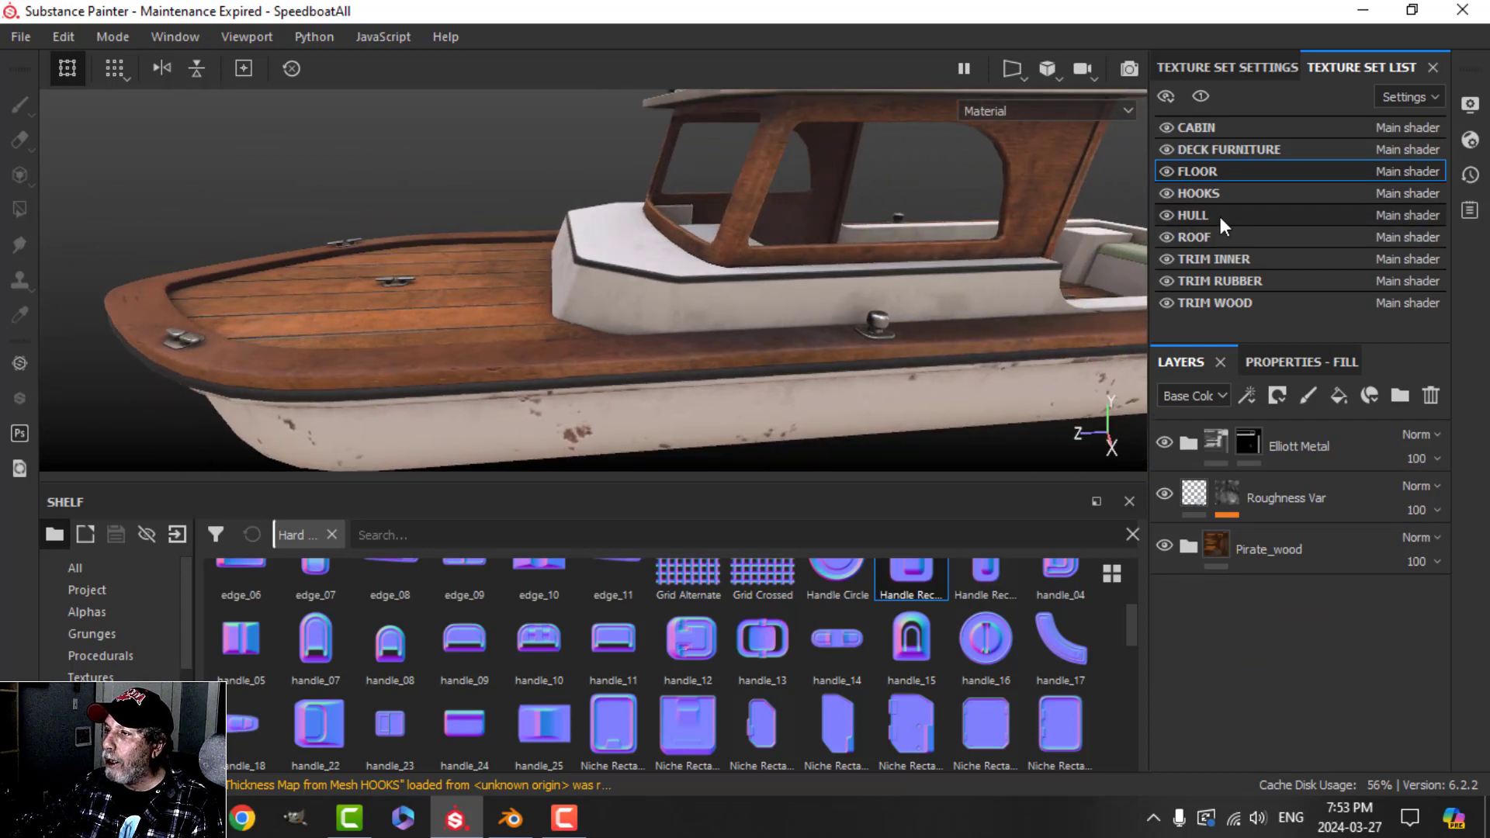
click(1319, 215)
click(1253, 66)
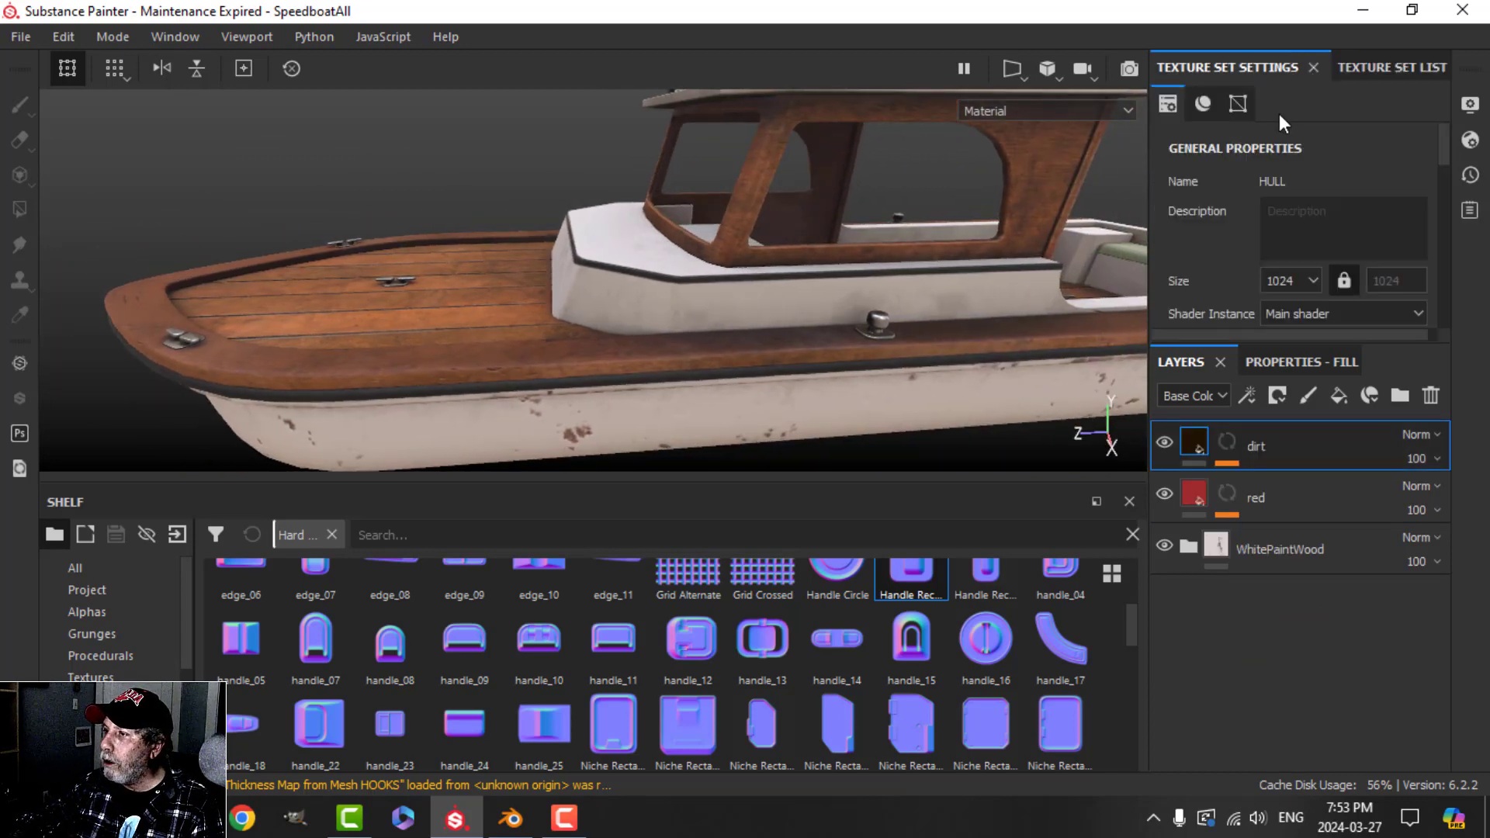
click(1296, 281)
click(1275, 359)
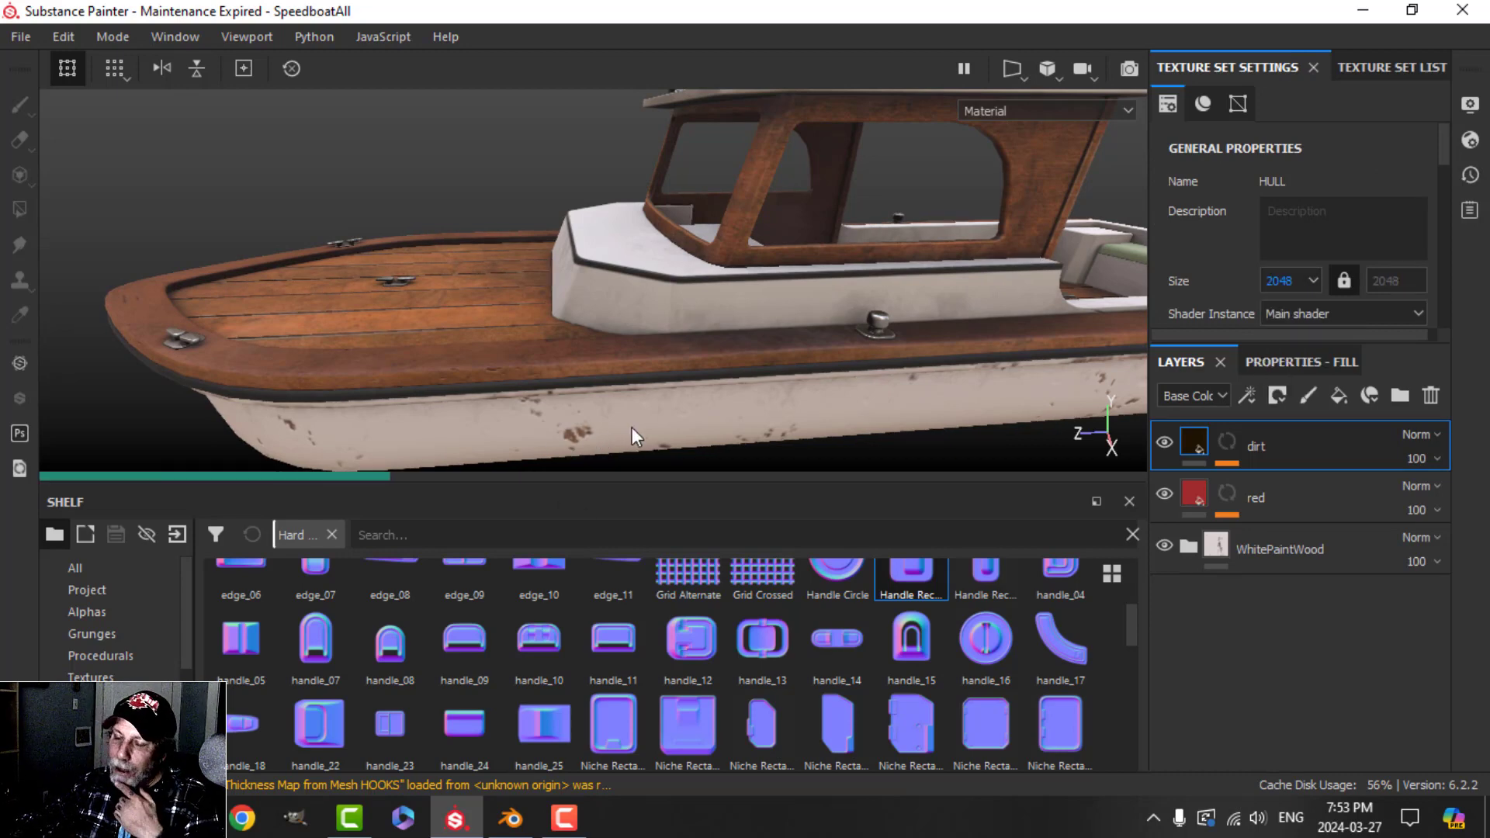
alt+drag(806, 407, 823, 334)
key(f)
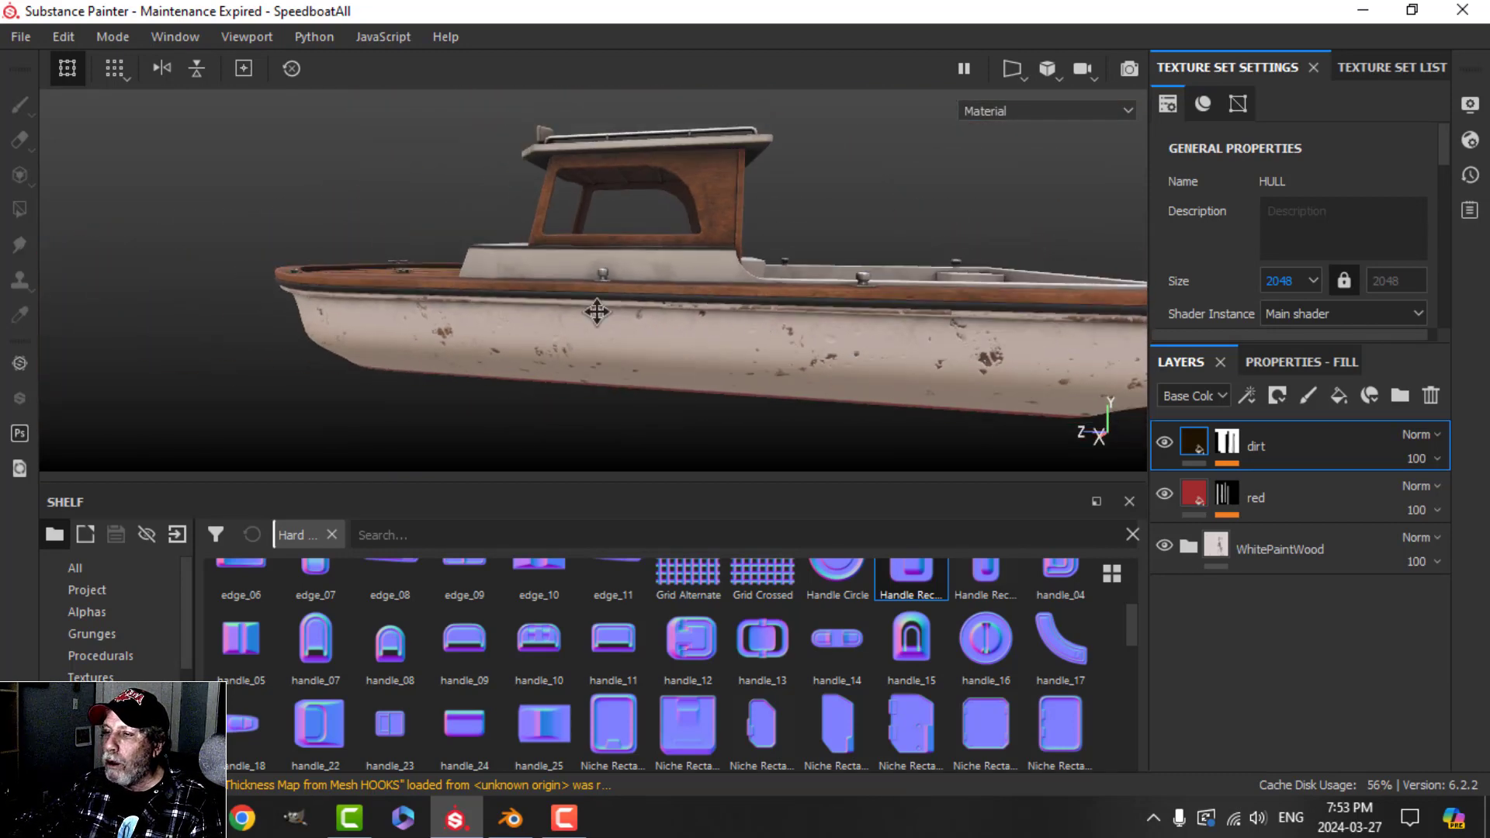
- Set the TRIM WOOD texture set's size to 2048
click(1343, 68)
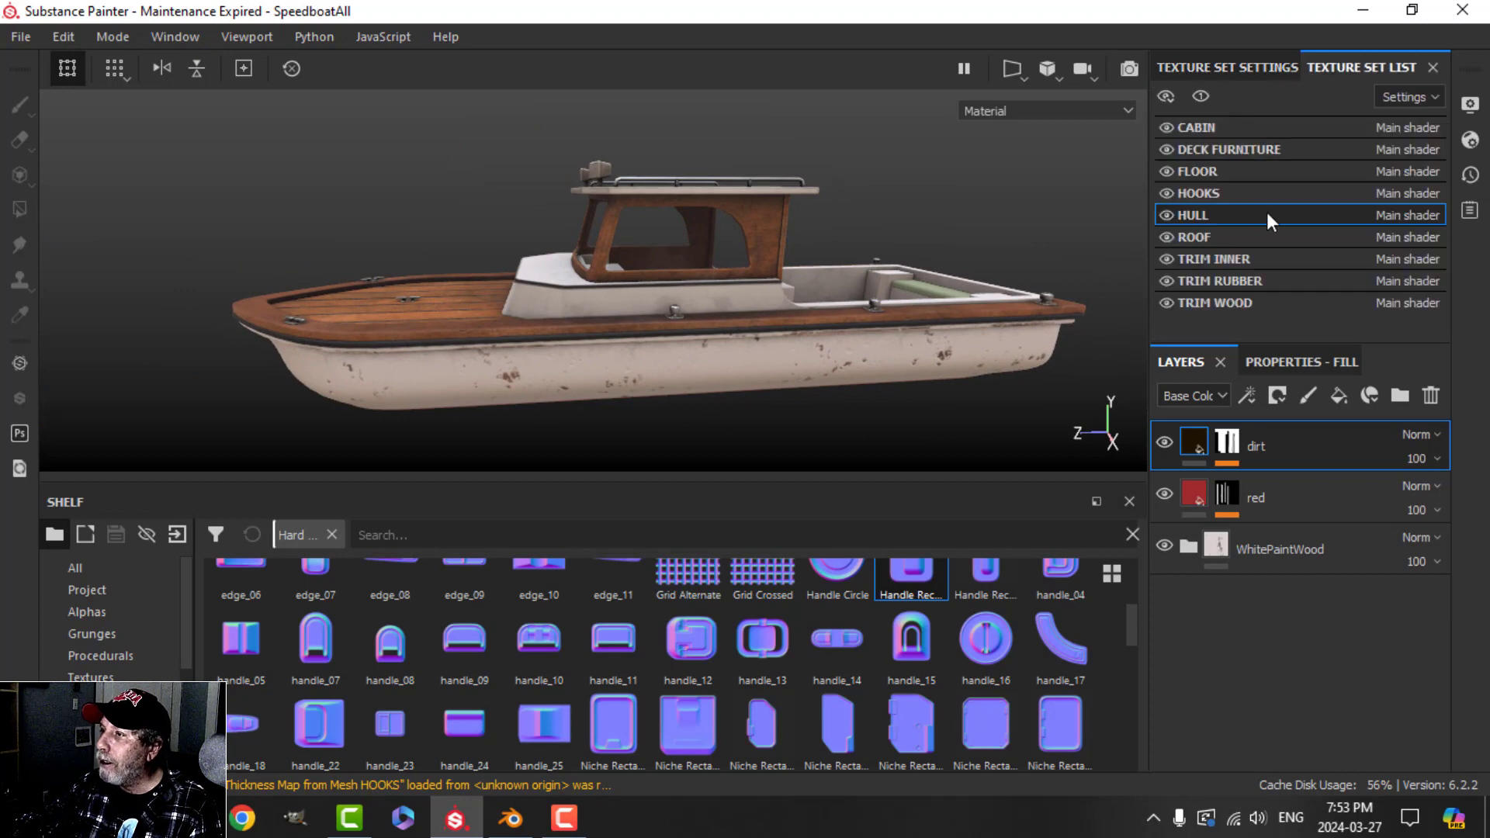
alt+drag(728, 272, 784, 291)
scroll(784, 306, up, 6)
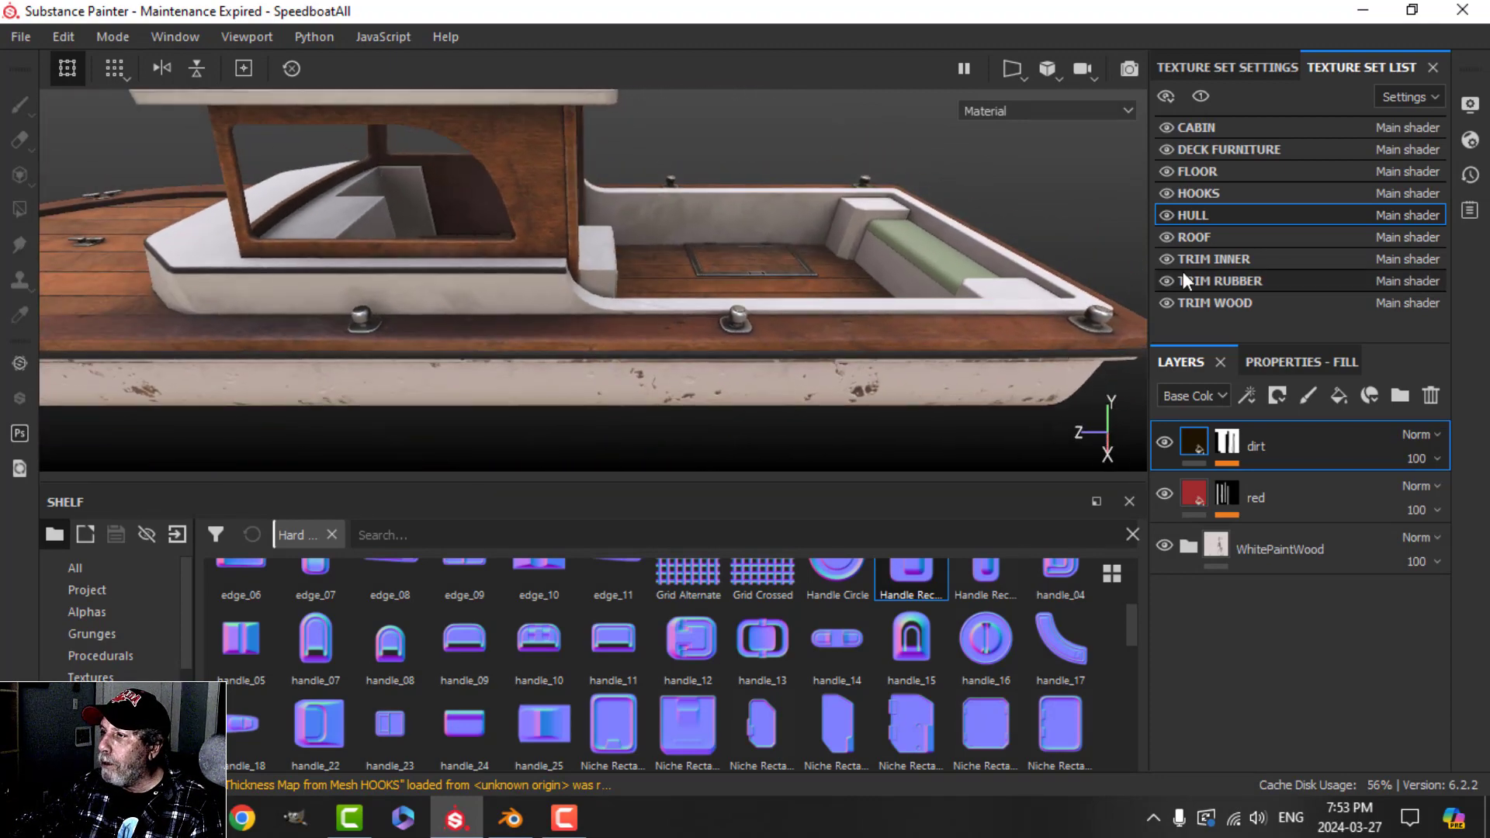
click(1224, 259)
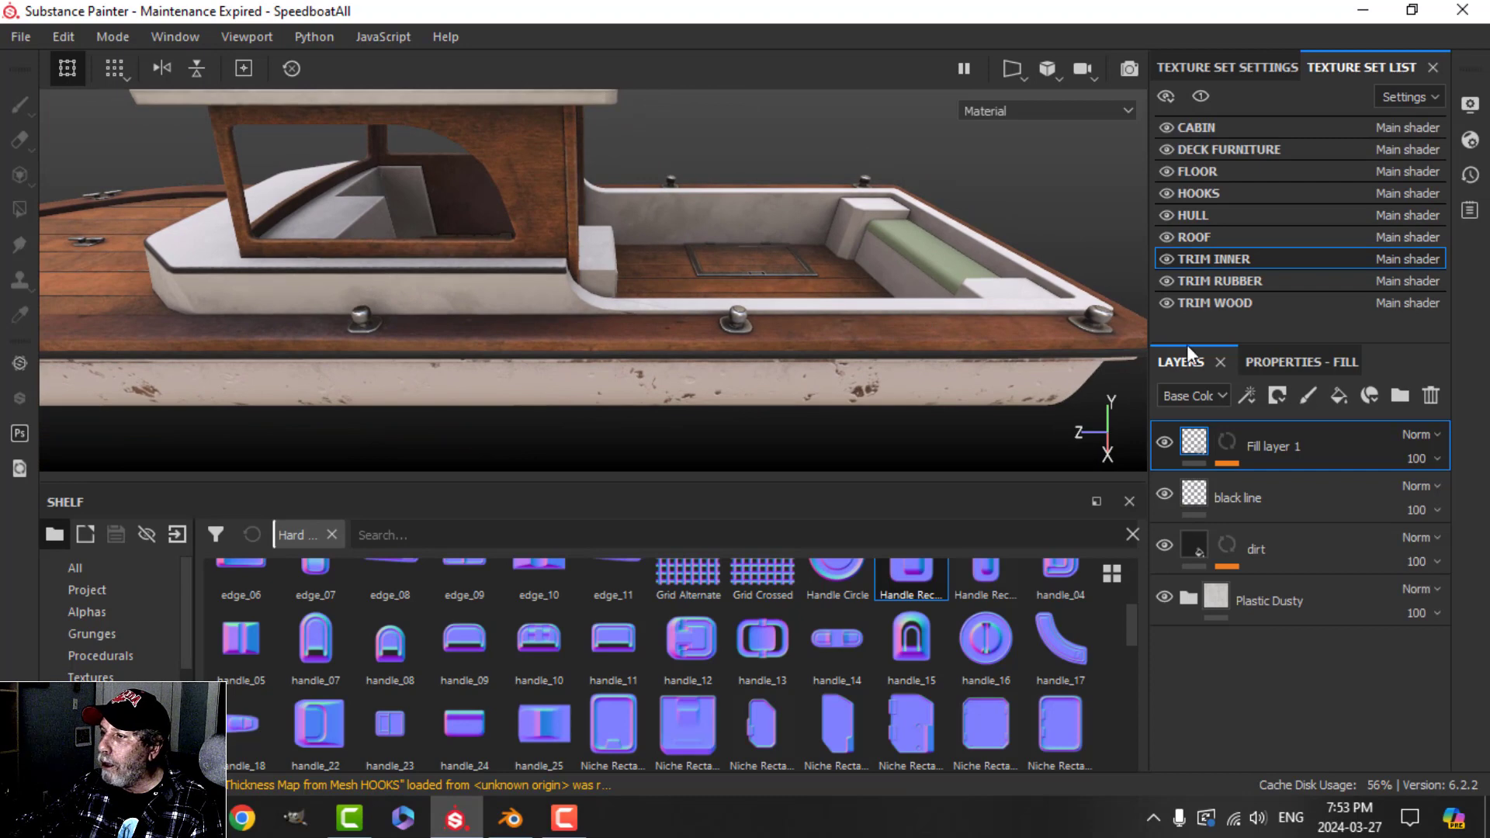
click(1215, 303)
click(1209, 62)
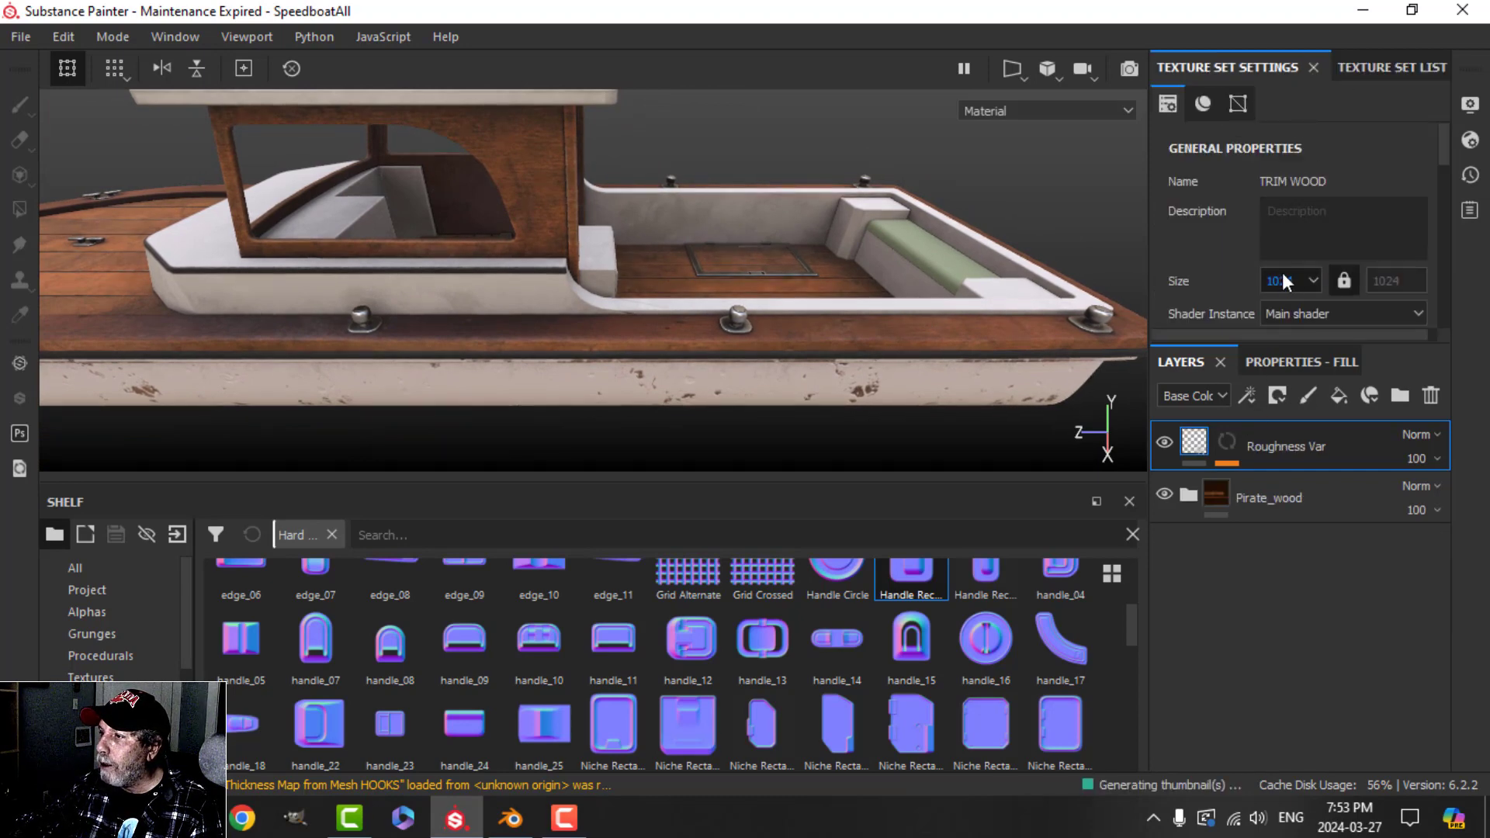
click(1287, 356)
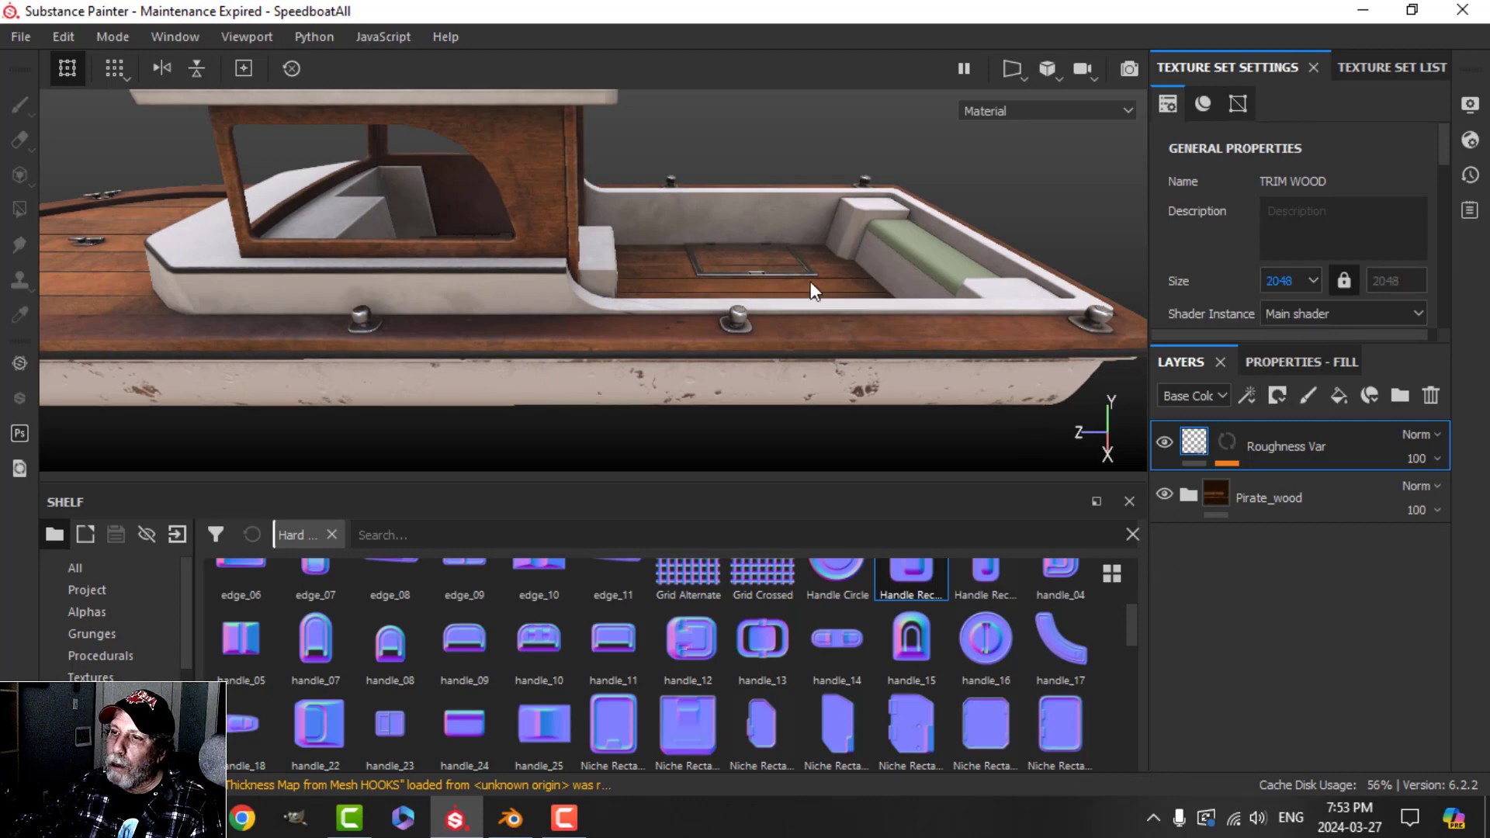
- Hide the side panels and shelf and inspect the whole textured boat under rotated environment lighting
alt+drag(787, 265, 980, 371)
key(Tab)
shift+right_drag(980, 368, 953, 391)
mouse_move(921, 379)
alt+mouse_down()
mouse_move(948, 366)
mouse_move(951, 385)
mouse_move(750, 432)
mouse_move(901, 439)
mouse_move(772, 388)
mouse_move(513, 382)
mouse_move(515, 406)
mouse_move(677, 413)
mouse_move(1125, 382)
mouse_move(854, 392)
mouse_move(583, 435)
mouse_move(682, 412)
mouse_move(615, 432)
mouse_move(657, 427)
alt+mouse_up()
scroll(677, 413, up, 5)
scroll(677, 412, down, 5)
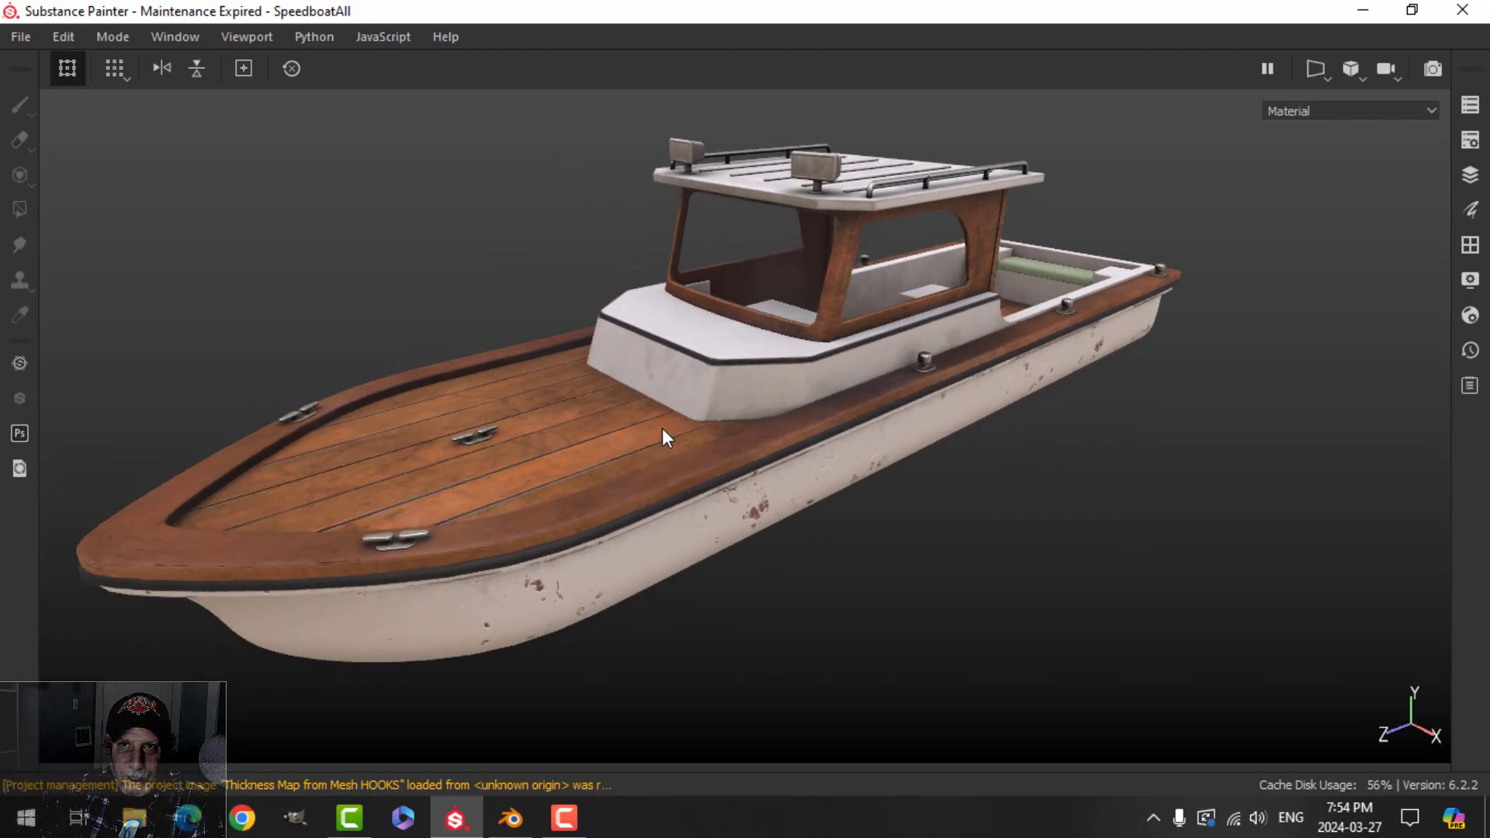